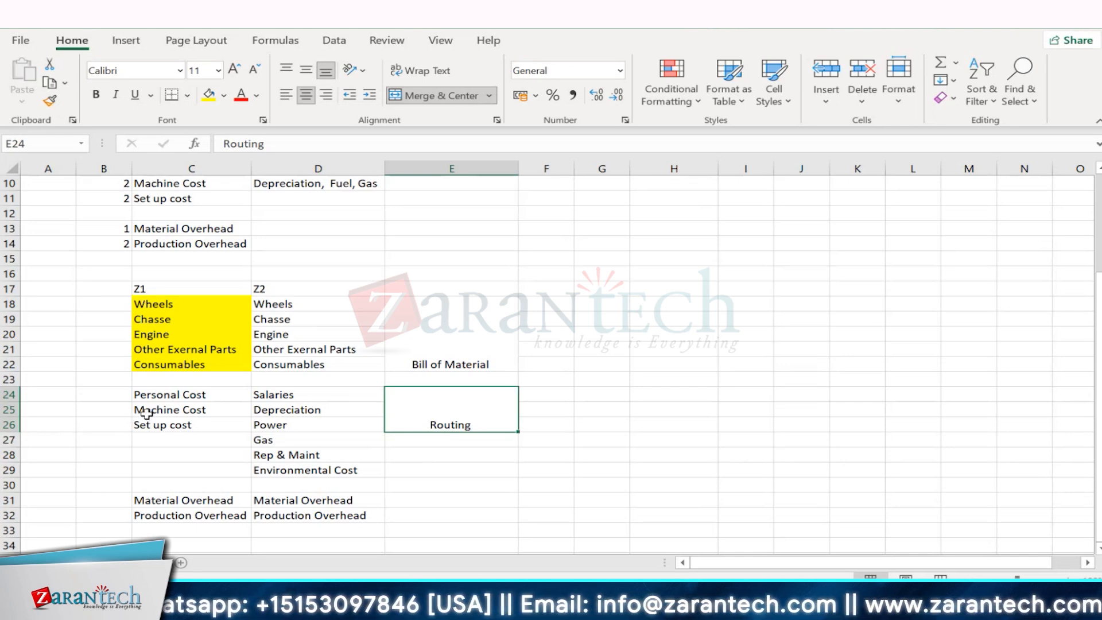
# - Review the personal, machine and set-up cost items in rows 24 to 26 against the Routing label
pyautogui.click(286, 410)
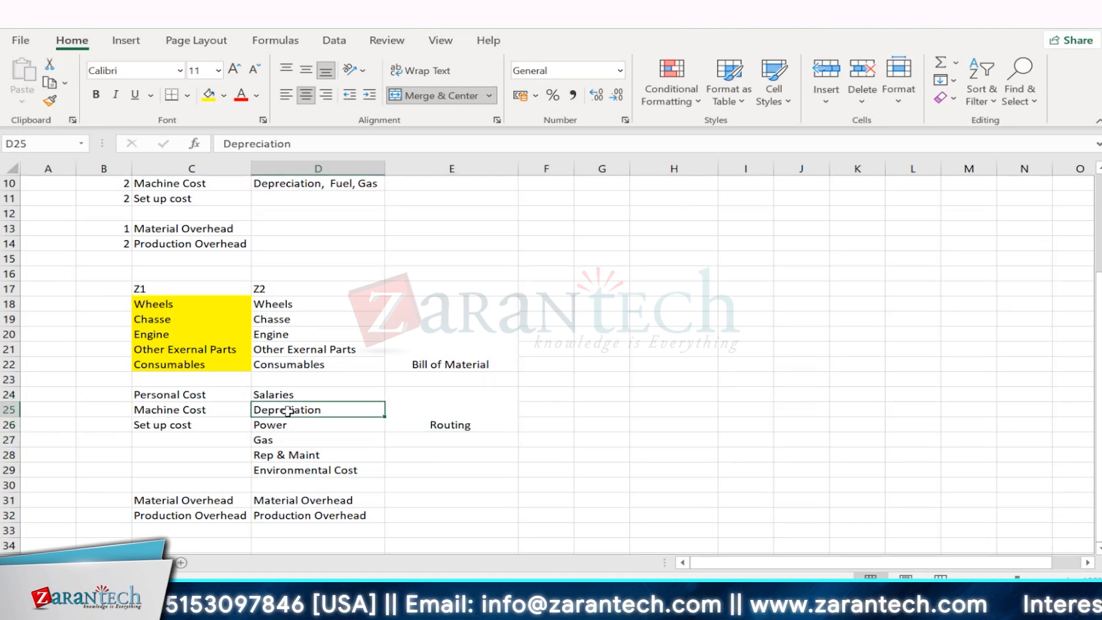
pyautogui.click(477, 421)
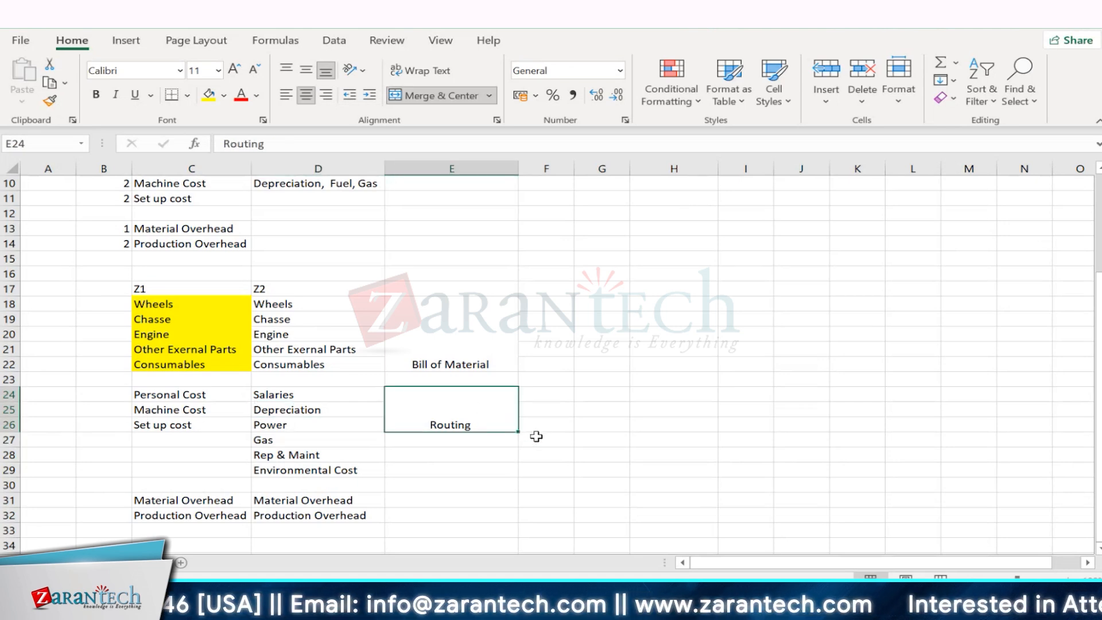
pyautogui.click(203, 426)
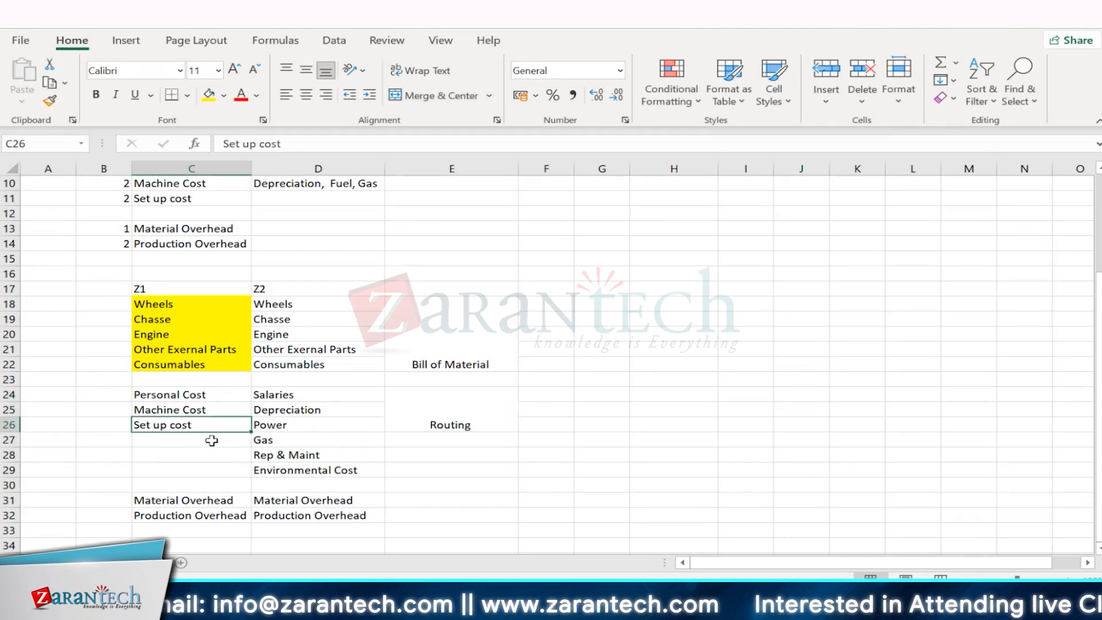
pyautogui.click(407, 401)
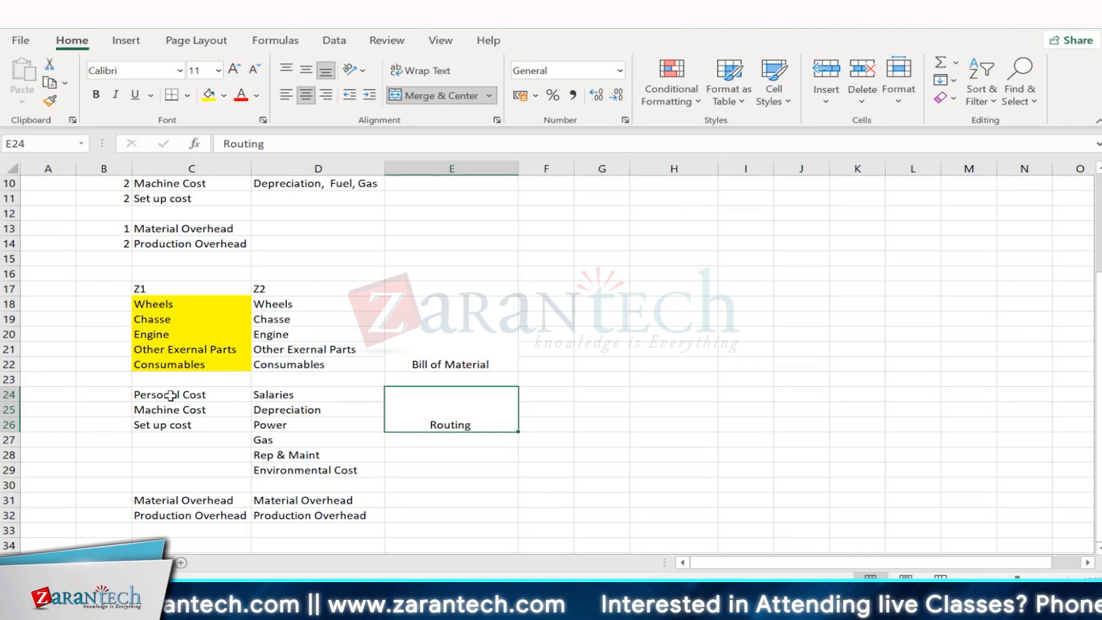
pyautogui.moveTo(165, 396); pyautogui.dragTo(173, 424)
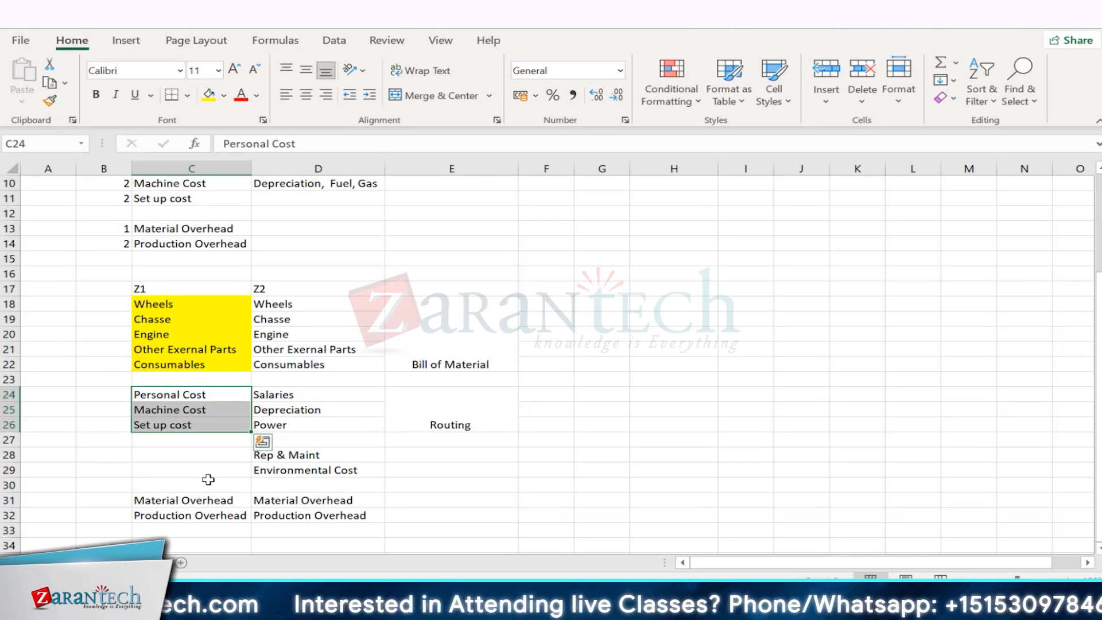
pyautogui.click(457, 436)
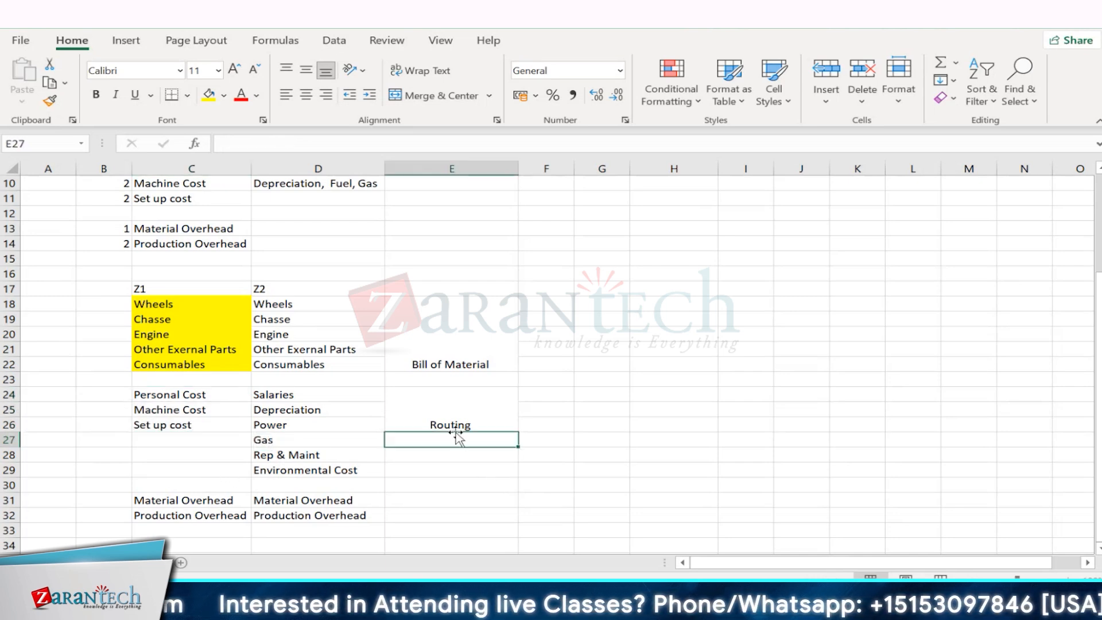
pyautogui.click(432, 410)
# - Fill the Personal Cost, Machine Cost and Set up cost cells C24:C26 with yellow
pyautogui.moveTo(148, 400); pyautogui.dragTo(165, 426)
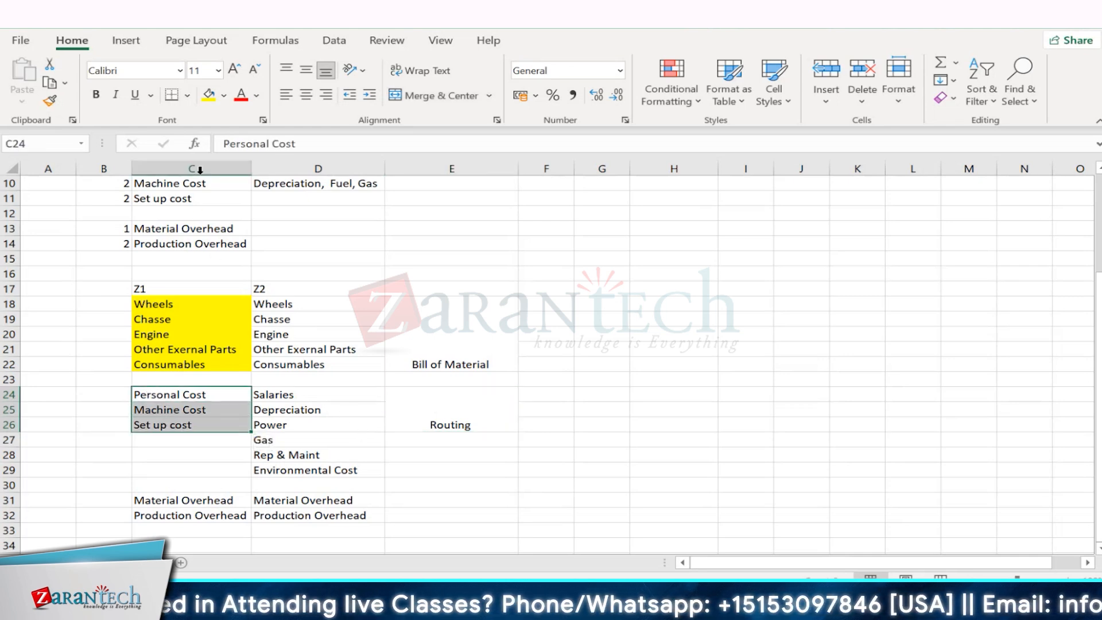
pyautogui.click(209, 95)
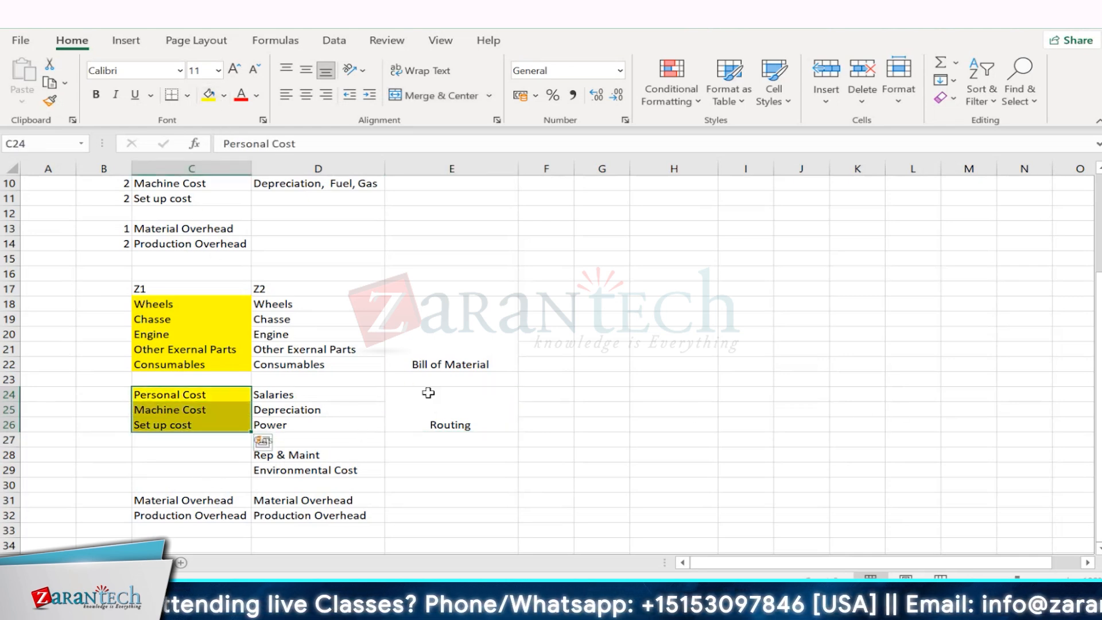
pyautogui.click(504, 424)
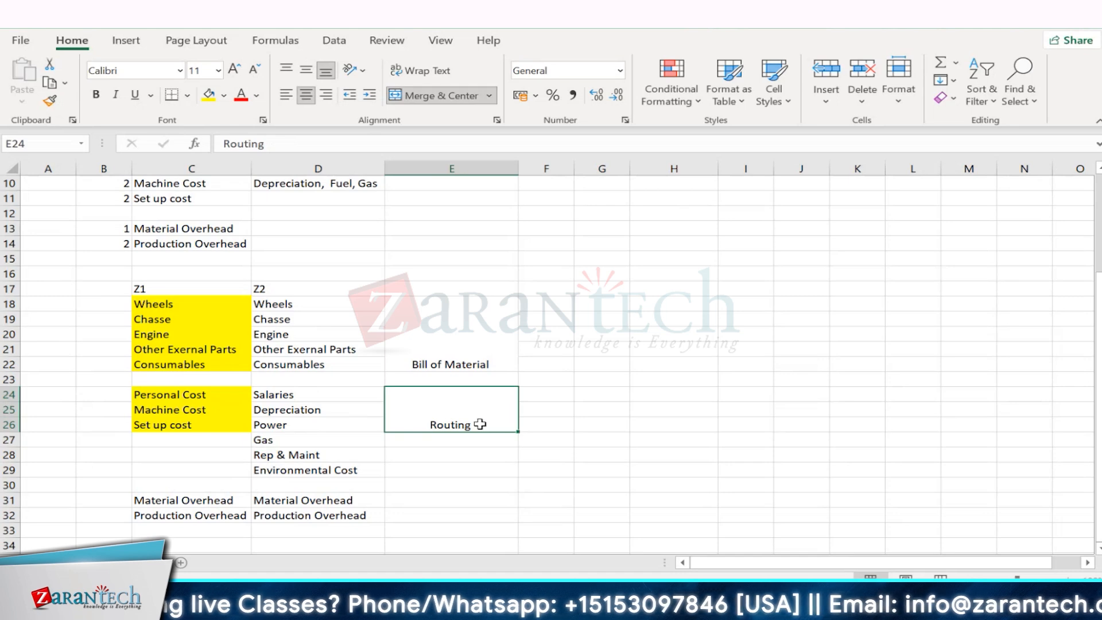
pyautogui.moveTo(183, 397); pyautogui.dragTo(185, 424)
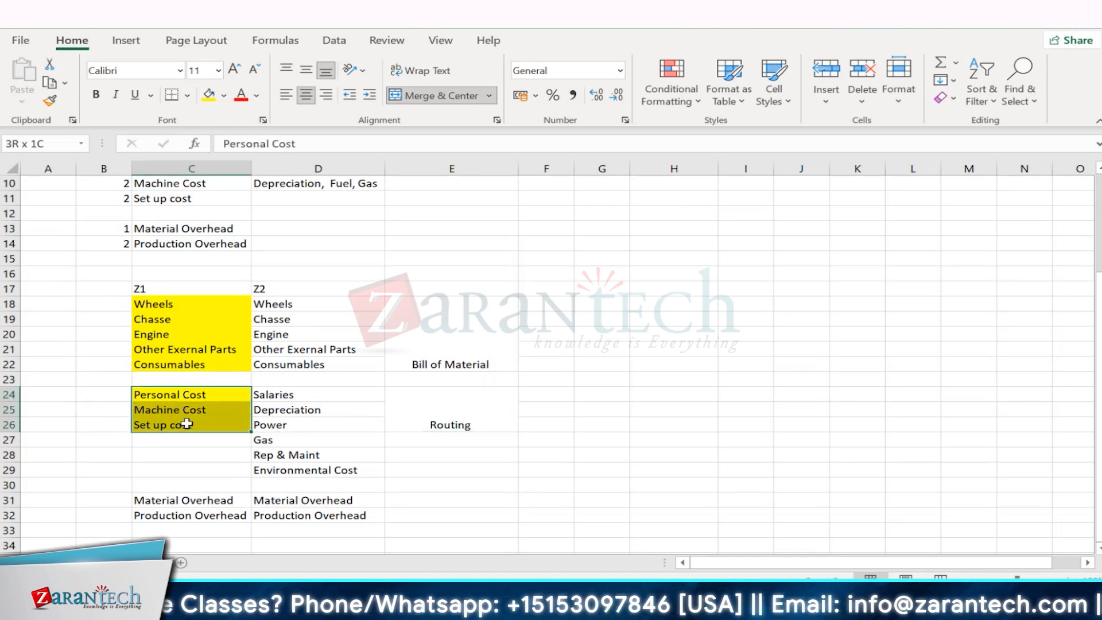
pyautogui.click(396, 423)
# - Merge and center the empty cells E31:E32 beside the Material Overhead and Production Overhead rows
pyautogui.moveTo(161, 501); pyautogui.dragTo(166, 514)
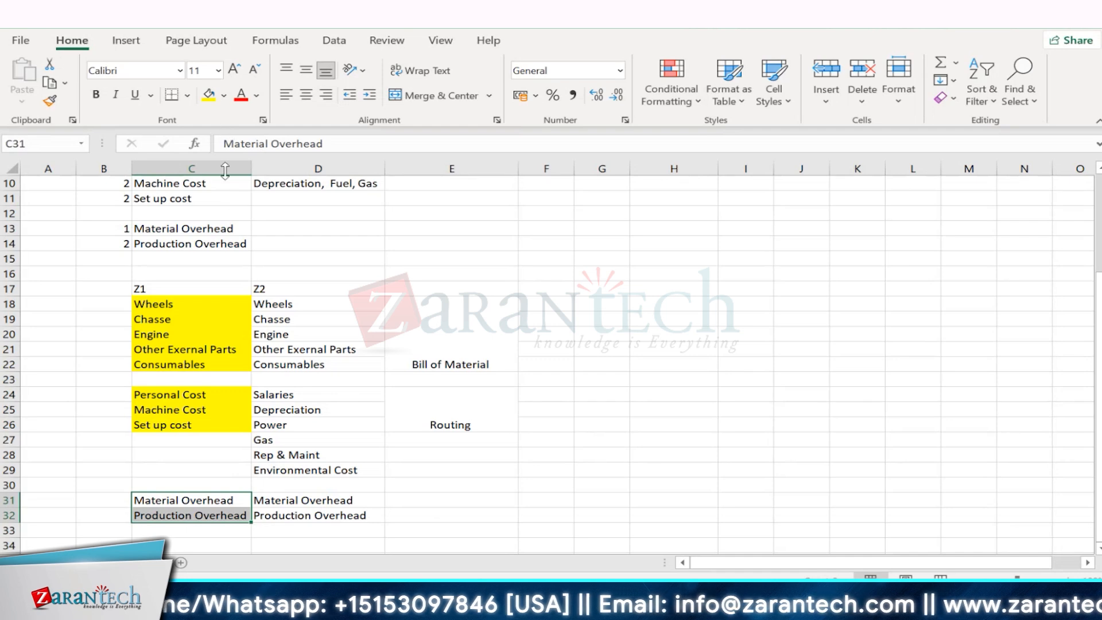
pyautogui.moveTo(419, 500); pyautogui.dragTo(423, 519)
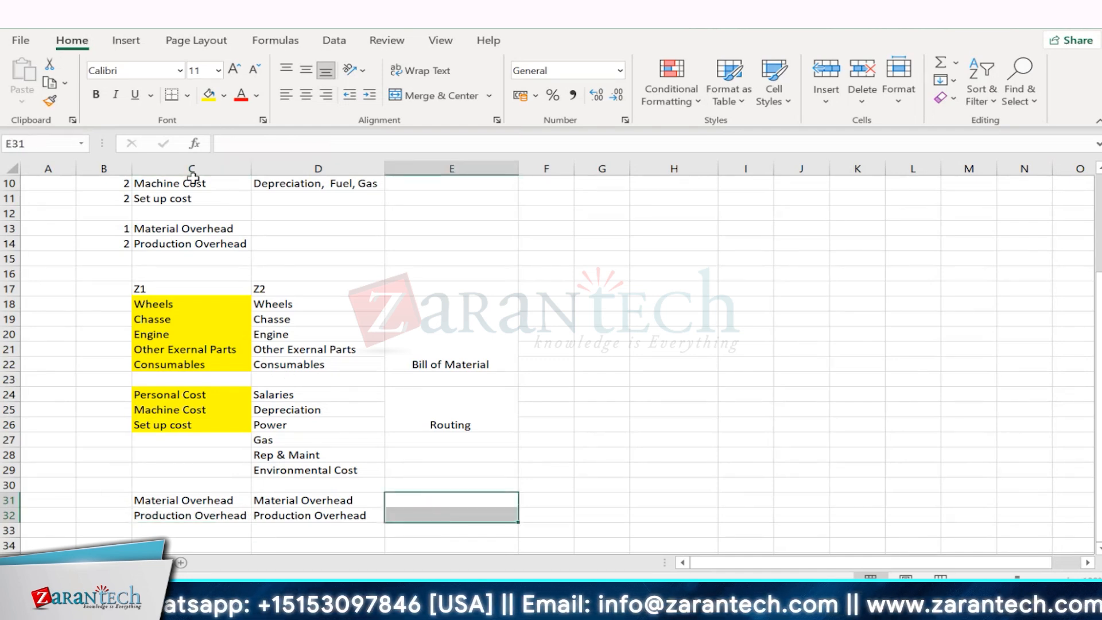
pyautogui.click(405, 96)
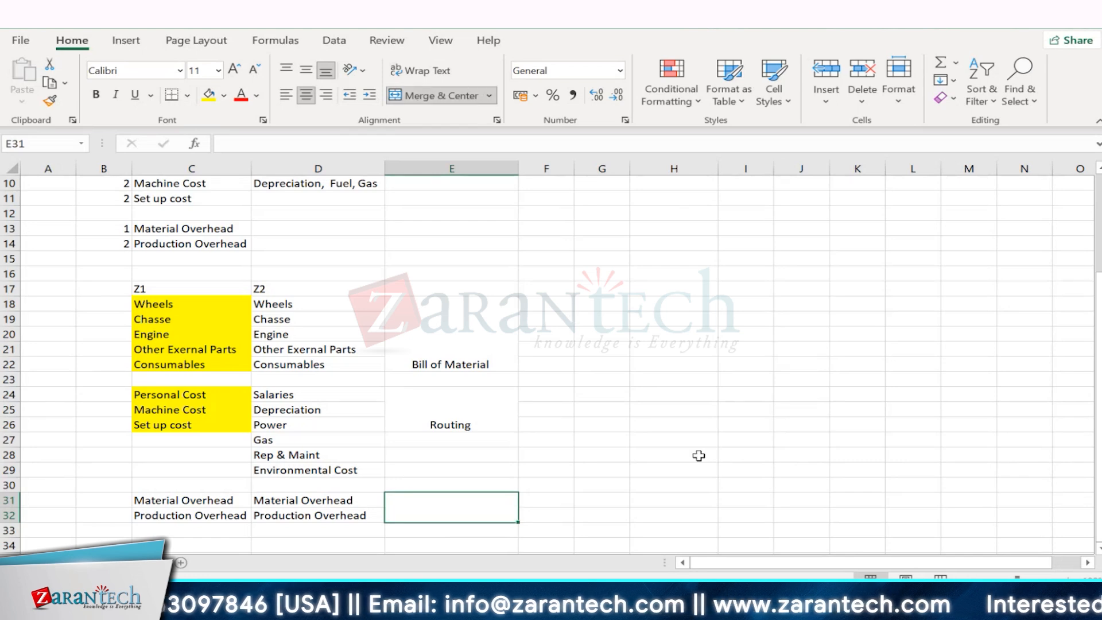
pyautogui.click(745, 499)
# - Examine the Material Overhead and Production Overhead entries in column C alongside the highlighted Personal, Machine and Set up cost items
pyautogui.moveTo(141, 505); pyautogui.dragTo(152, 519)
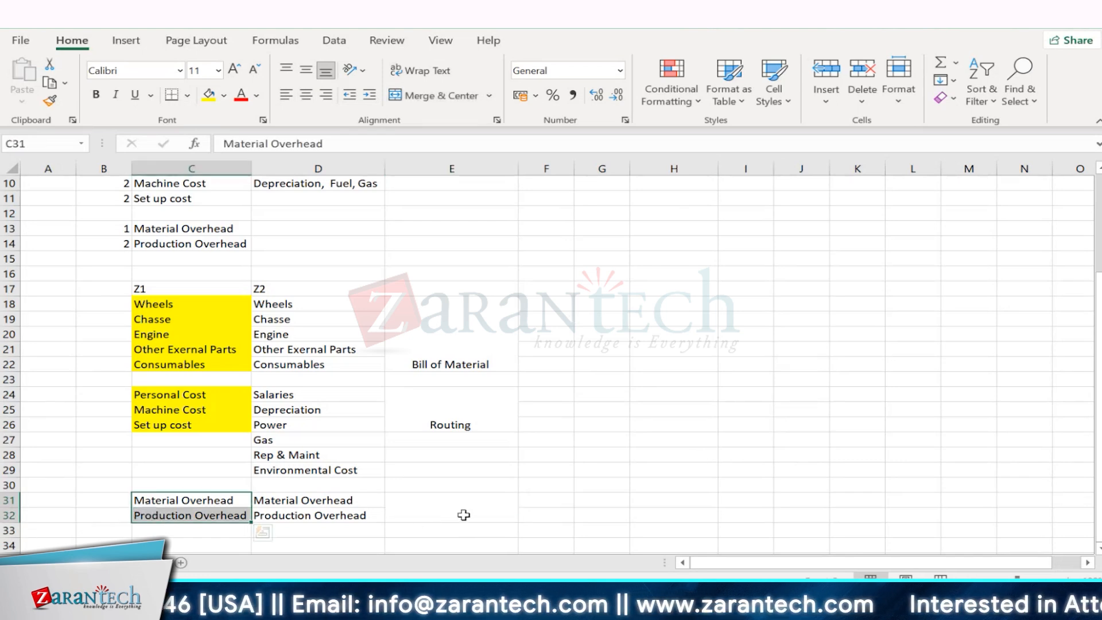
pyautogui.click(463, 510)
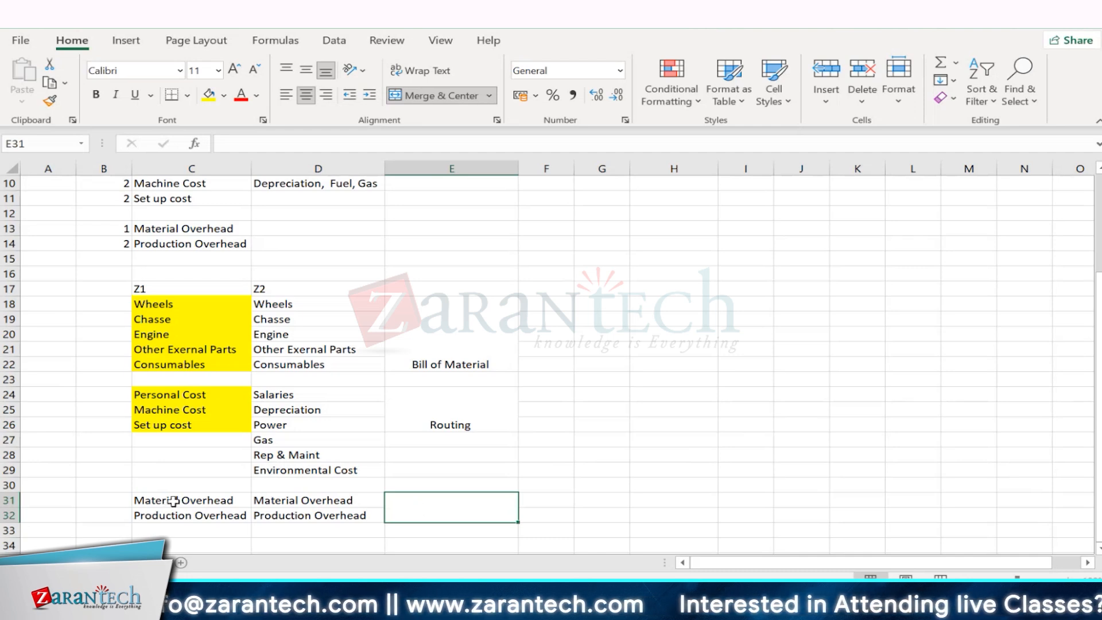
pyautogui.moveTo(173, 501); pyautogui.dragTo(195, 512)
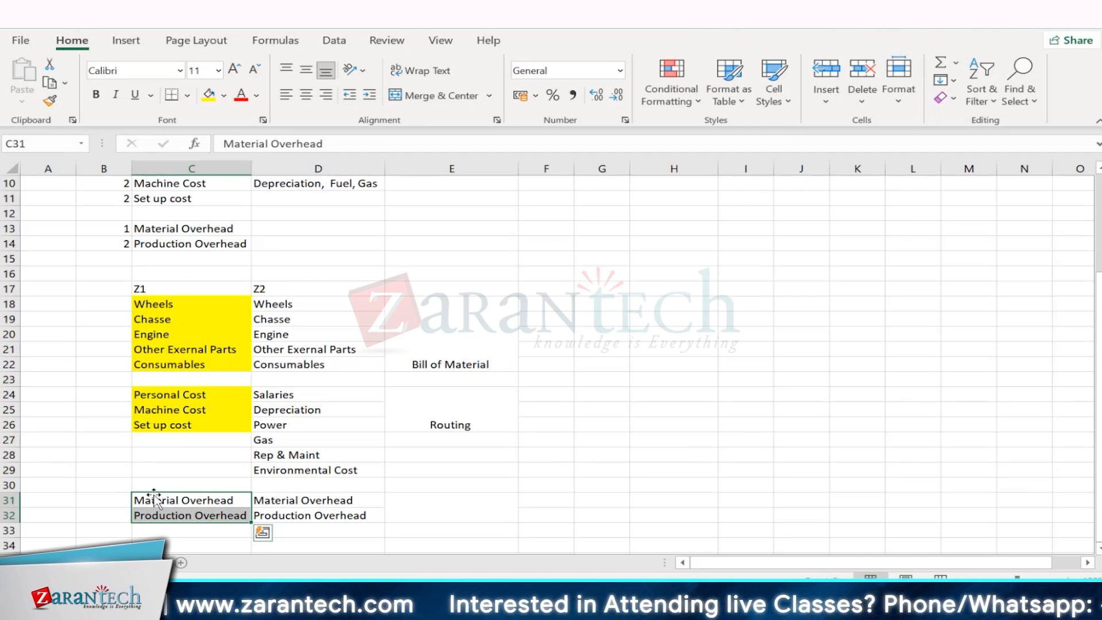
pyautogui.click(183, 514)
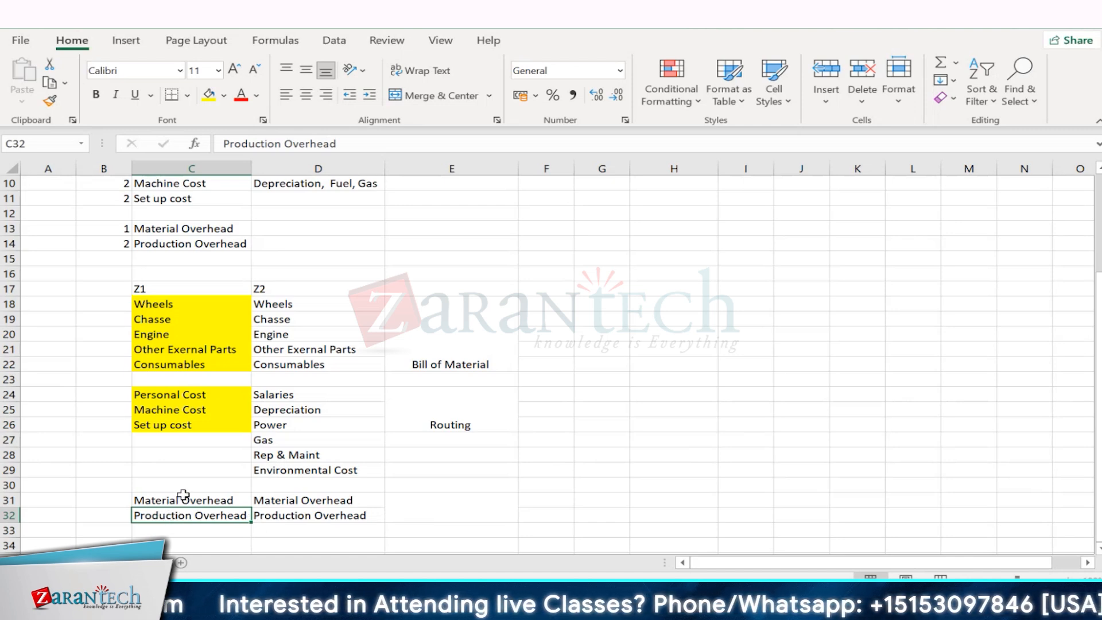
pyautogui.moveTo(191, 498); pyautogui.dragTo(190, 512)
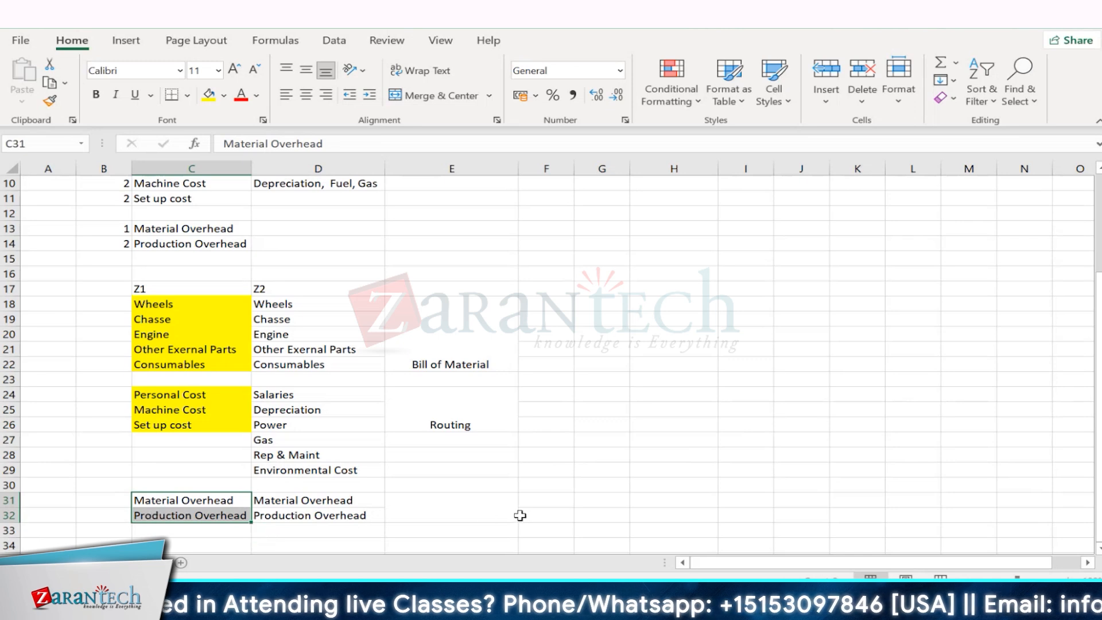
pyautogui.click(182, 511)
pyautogui.moveTo(190, 499); pyautogui.dragTo(196, 511)
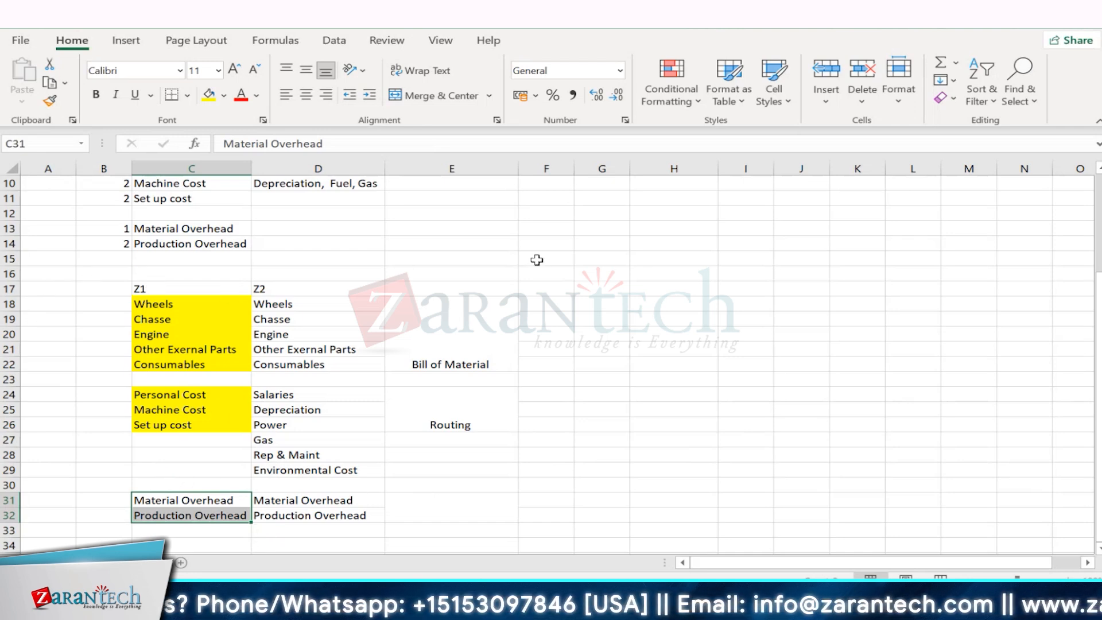
pyautogui.click(156, 503)
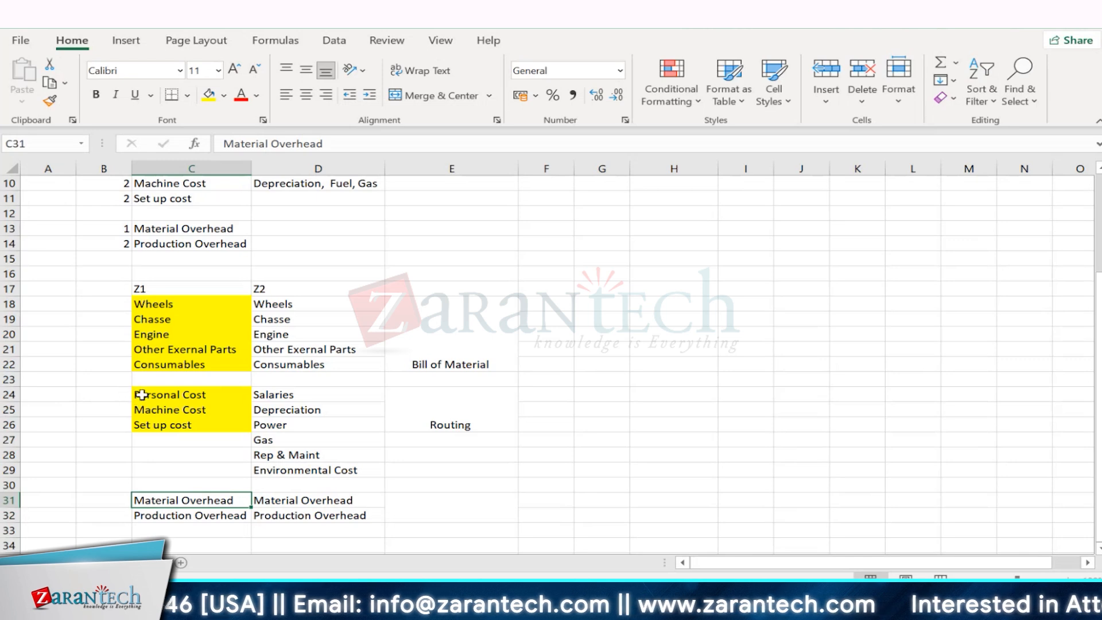
pyautogui.moveTo(135, 393); pyautogui.dragTo(150, 426)
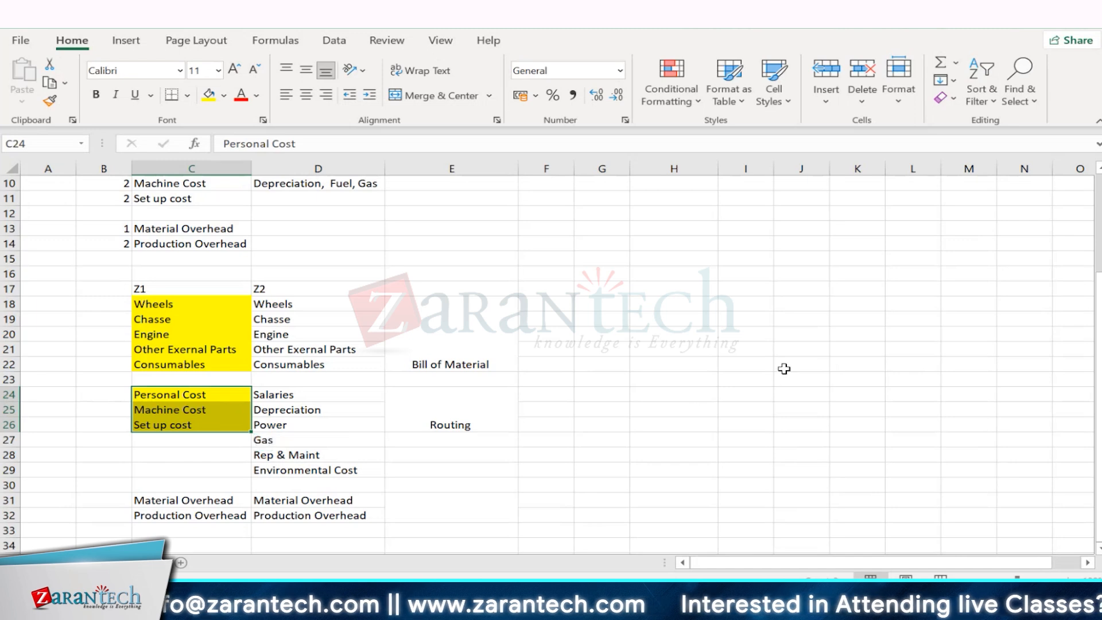
pyautogui.click(666, 363)
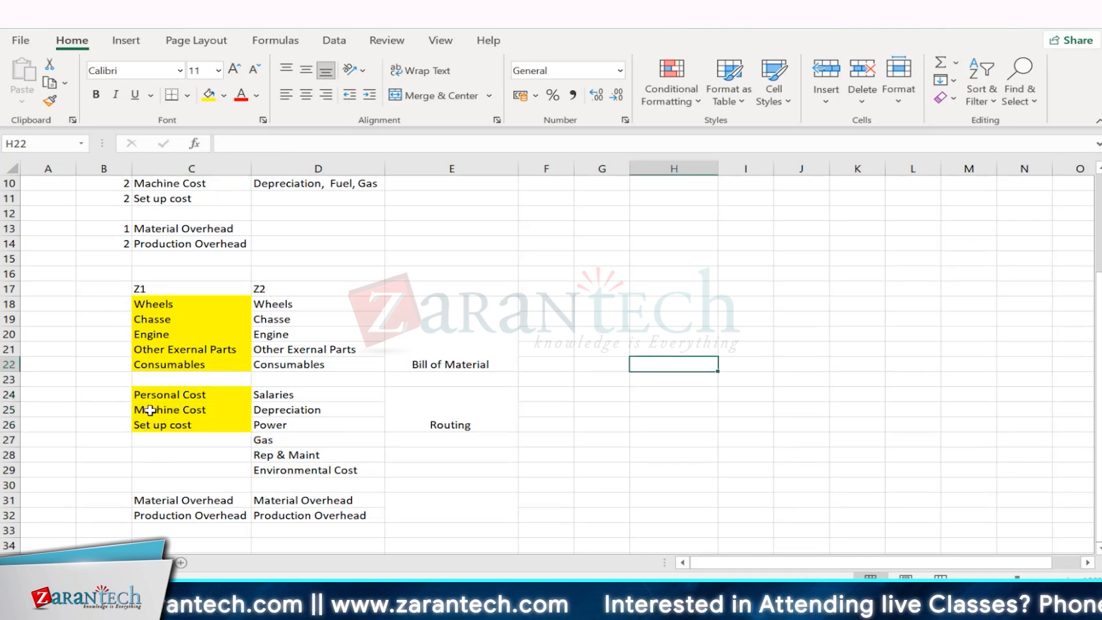
pyautogui.moveTo(150, 396); pyautogui.dragTo(167, 423)
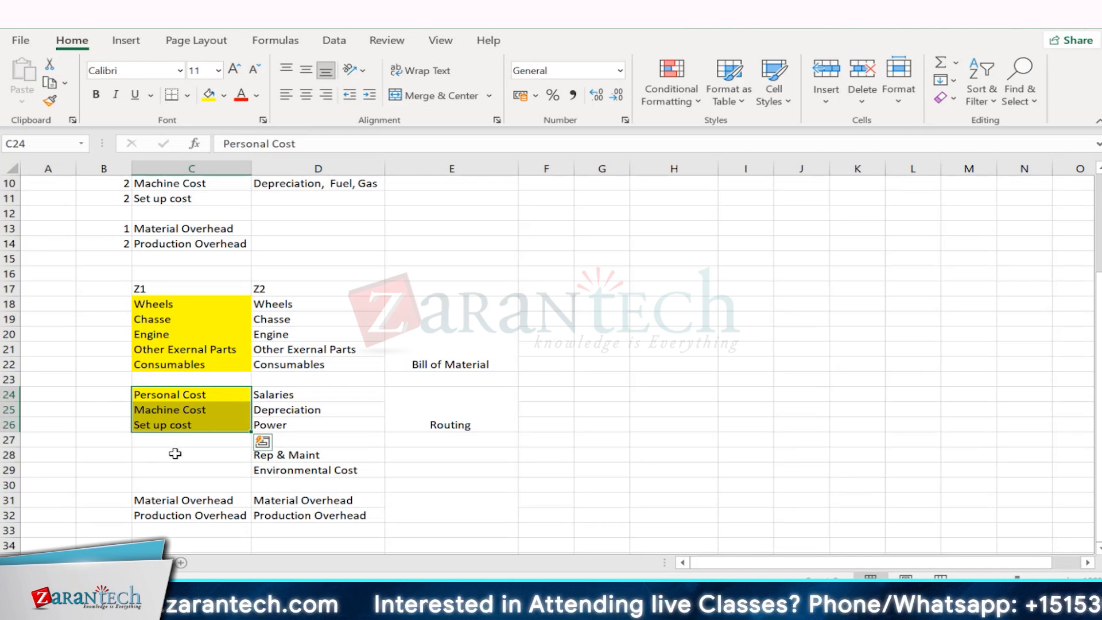
pyautogui.click(174, 503)
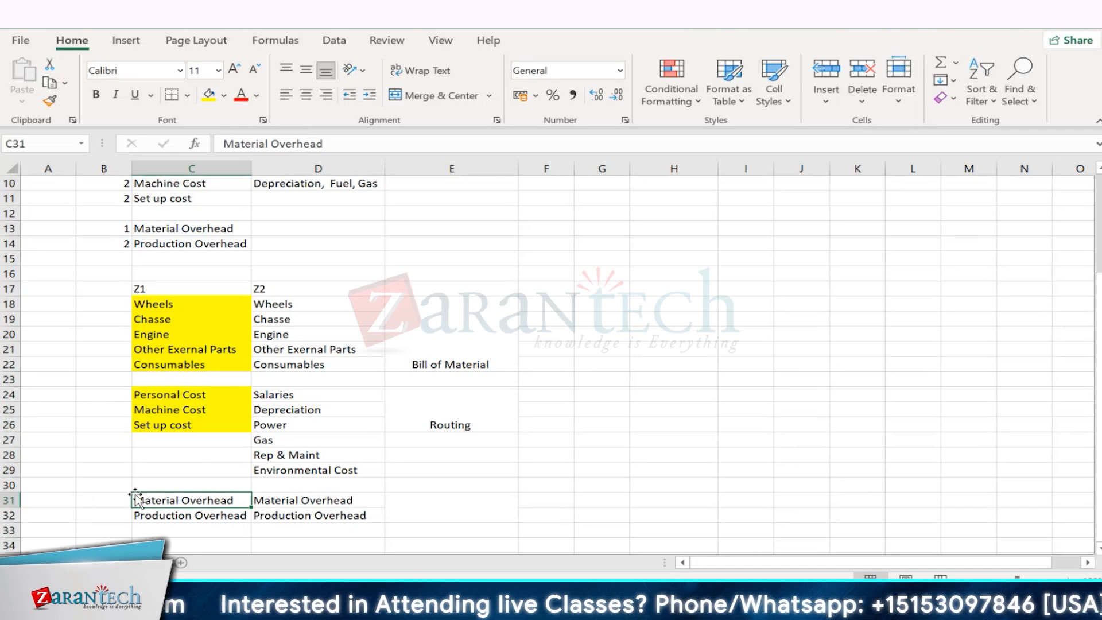
pyautogui.click(168, 515)
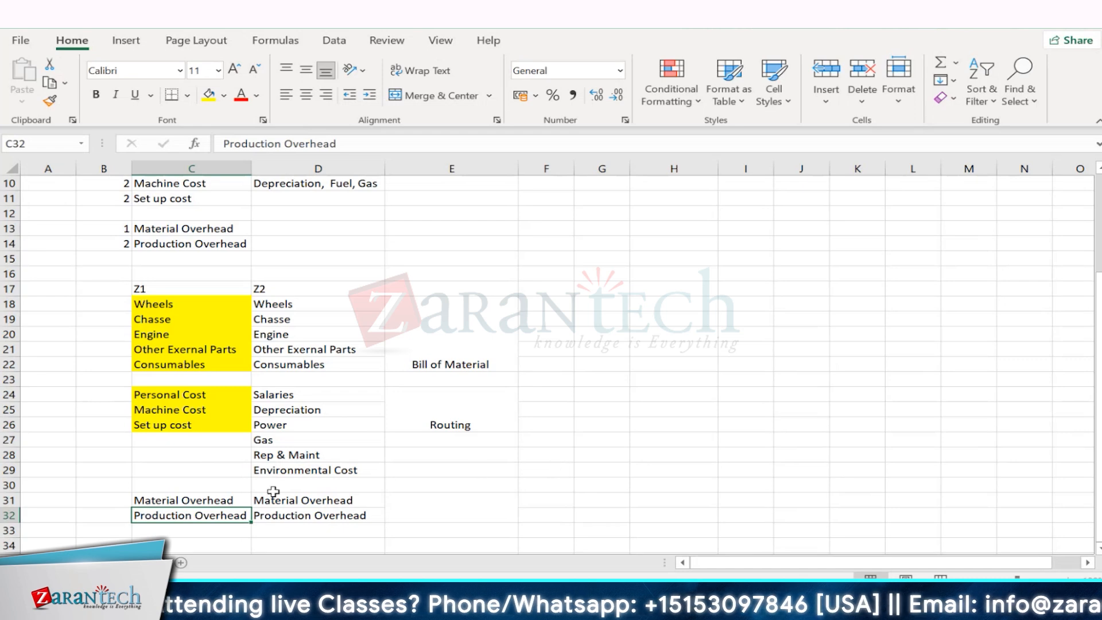
pyautogui.moveTo(167, 500); pyautogui.dragTo(168, 510)
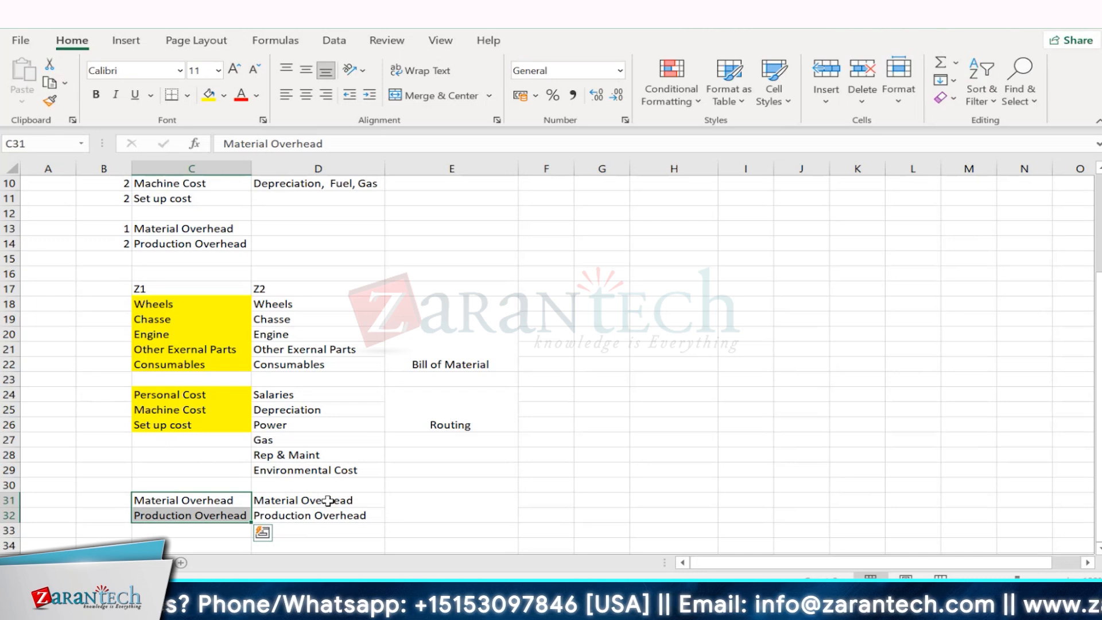
# - Examine the Z2 overhead entries, the merged blank cell beside them, and the Z1 heading with its Wheels component
pyautogui.click(290, 501)
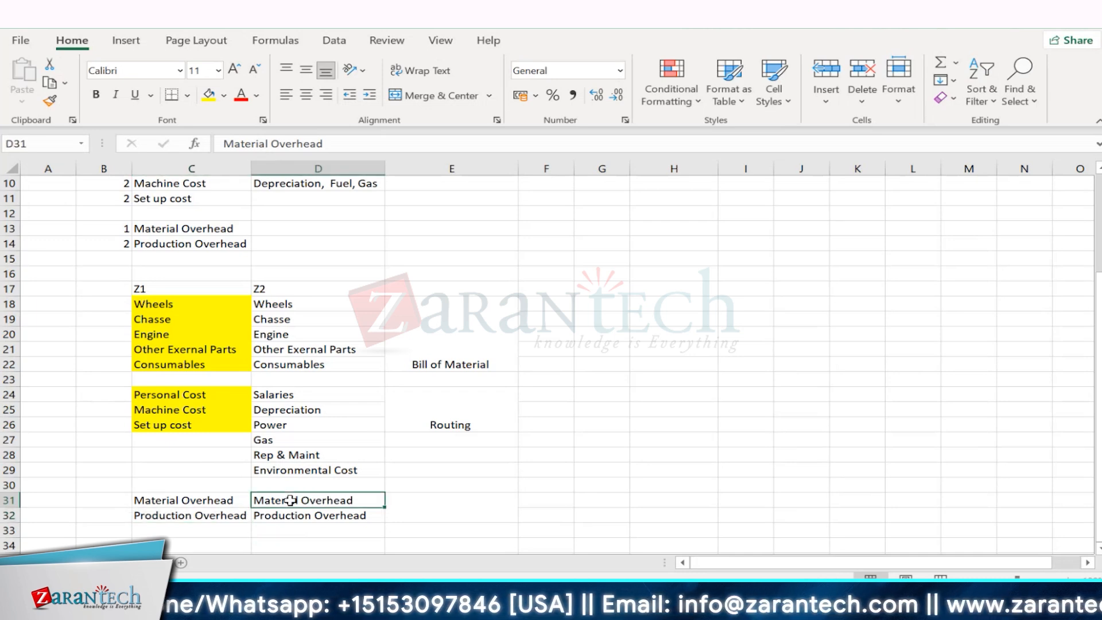
pyautogui.click(441, 502)
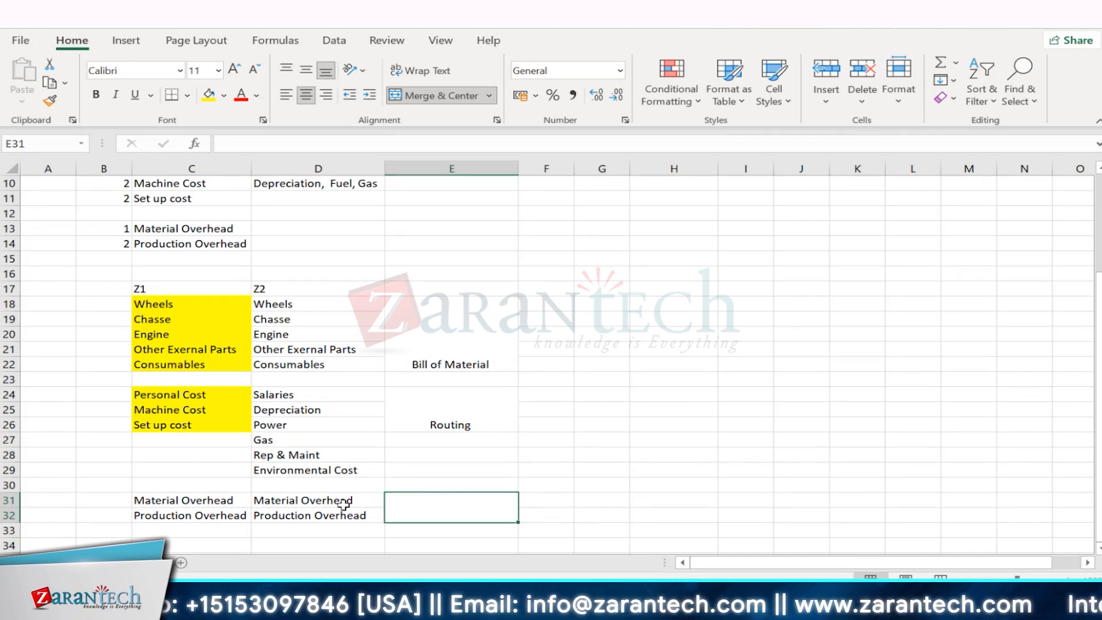
pyautogui.click(278, 501)
pyautogui.click(315, 521)
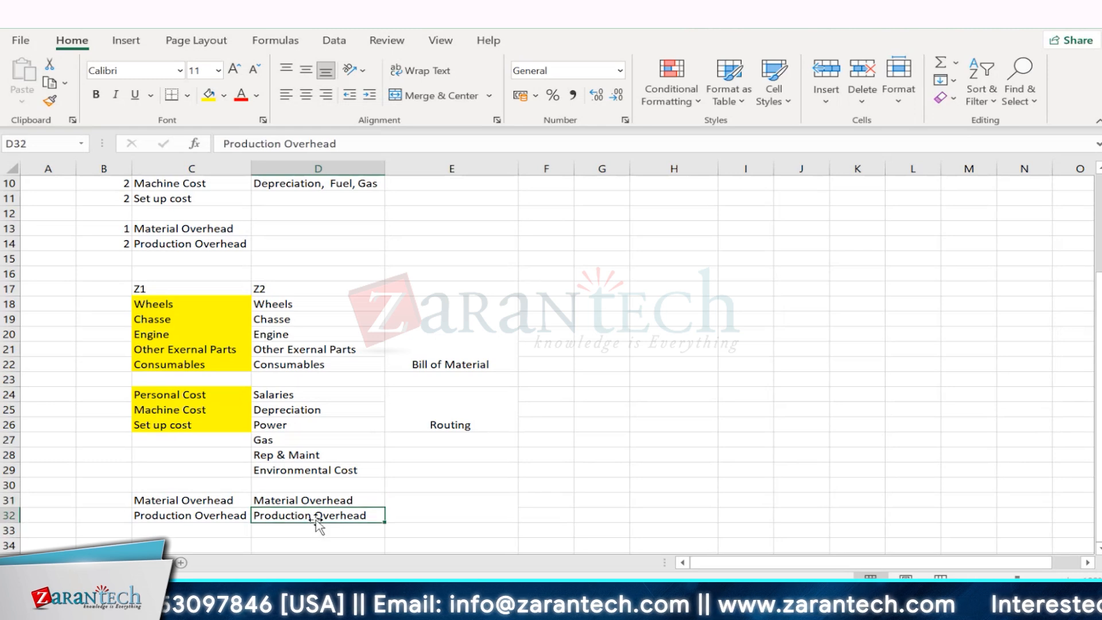
pyautogui.click(330, 499)
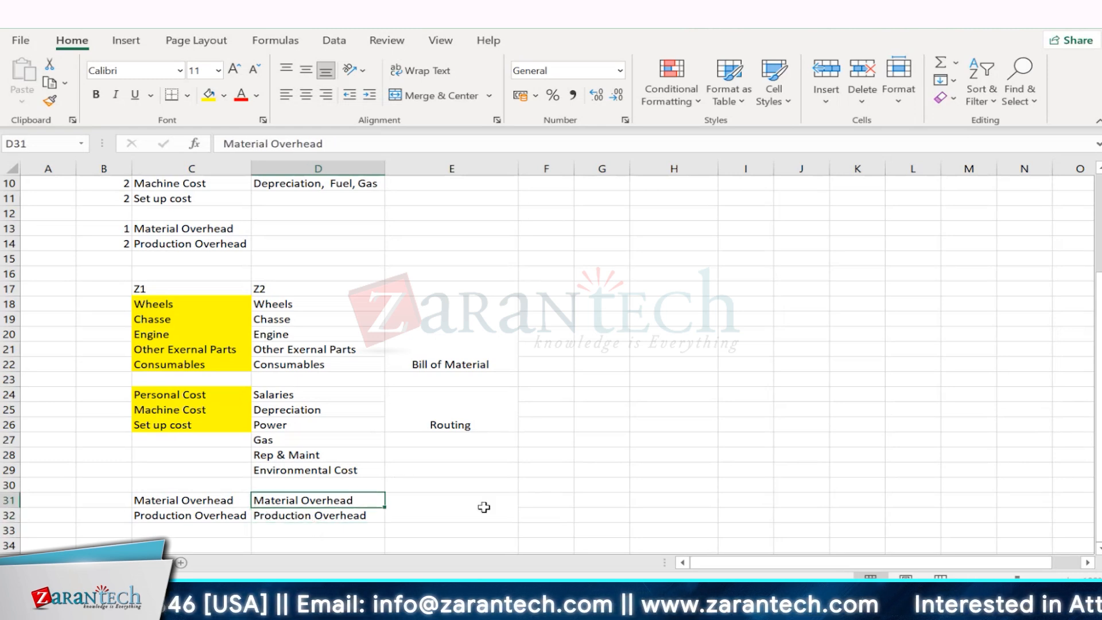
pyautogui.click(484, 506)
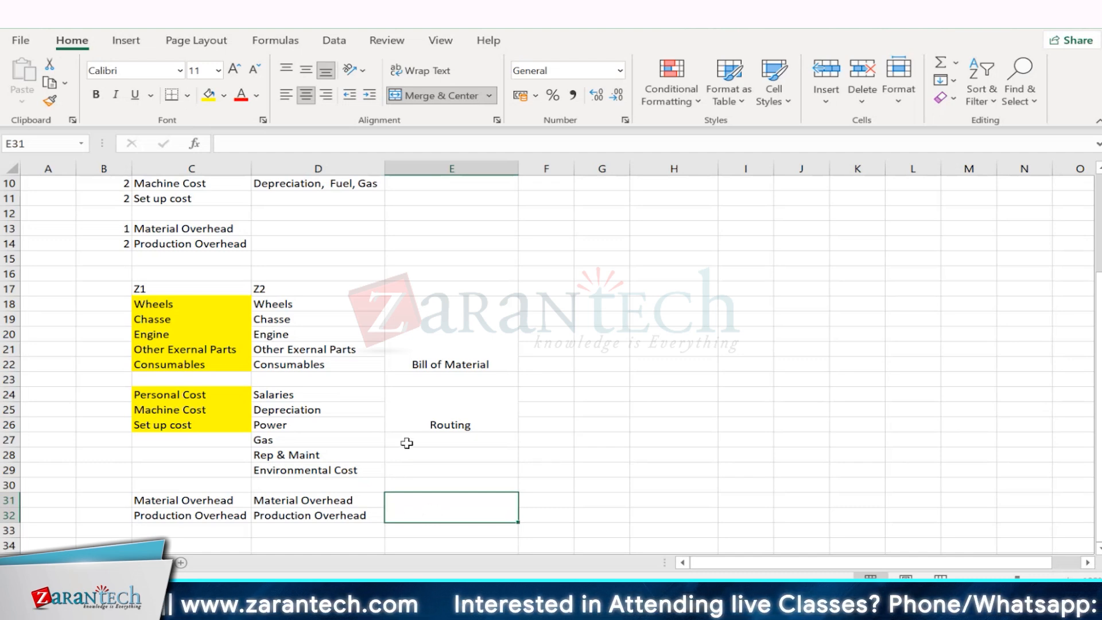
pyautogui.click(184, 288)
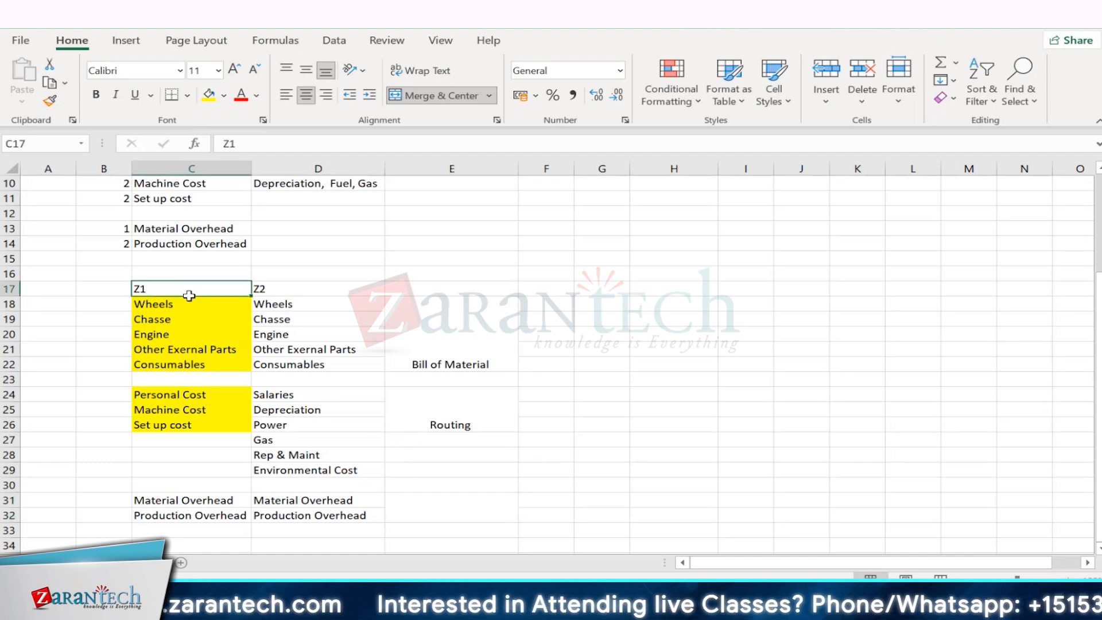
pyautogui.moveTo(172, 303); pyautogui.dragTo(184, 317)
pyautogui.click(167, 303)
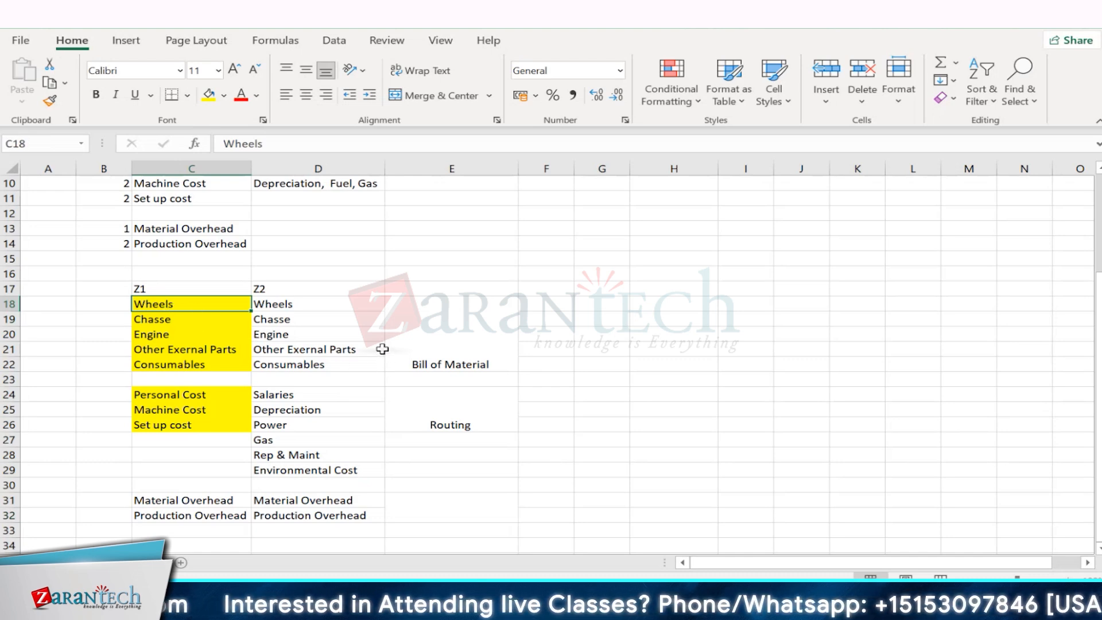
pyautogui.click(427, 495)
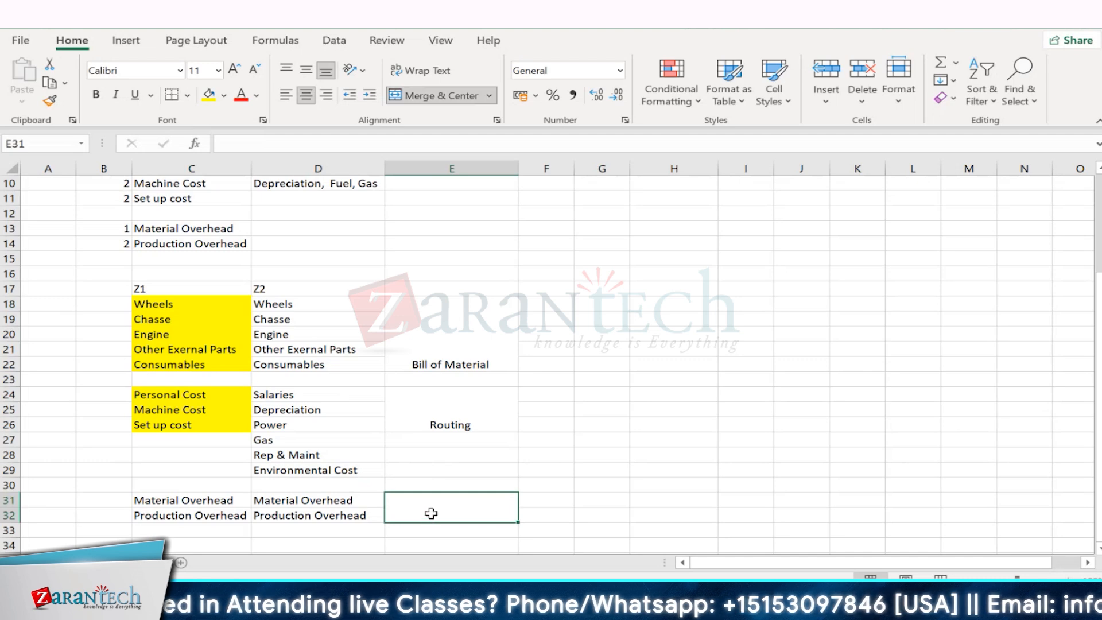
pyautogui.click(195, 512)
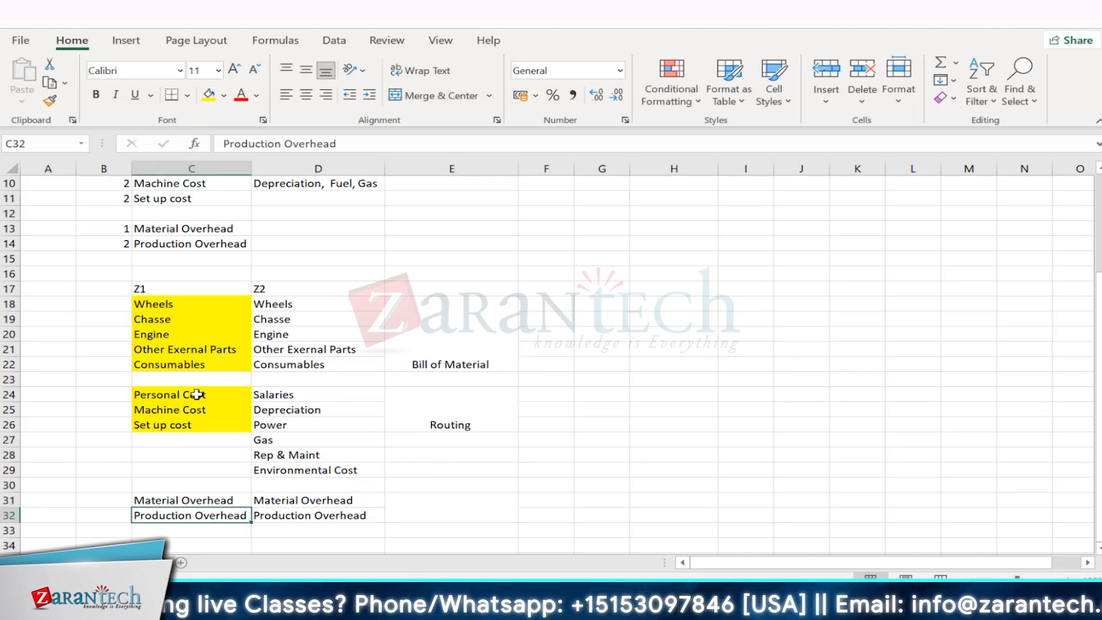
# - Enter Costing Sheet in the merged cell E31:E32 beside the Material Overhead and Production Overhead rows
pyautogui.moveTo(192, 394); pyautogui.dragTo(188, 426)
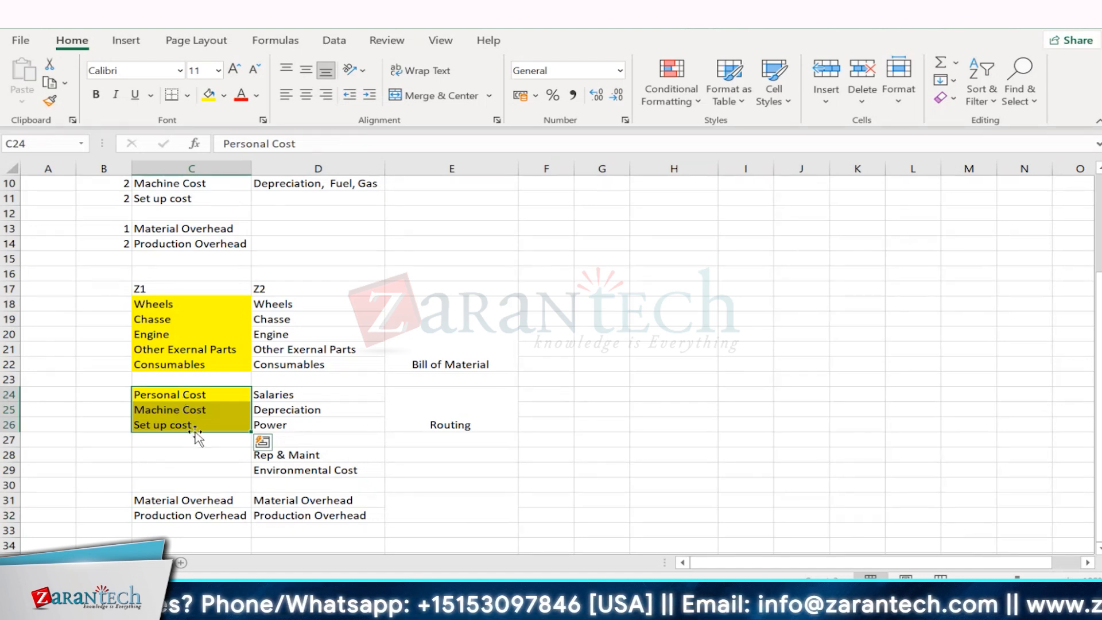
pyautogui.moveTo(183, 503); pyautogui.dragTo(190, 524)
pyautogui.click(433, 509)
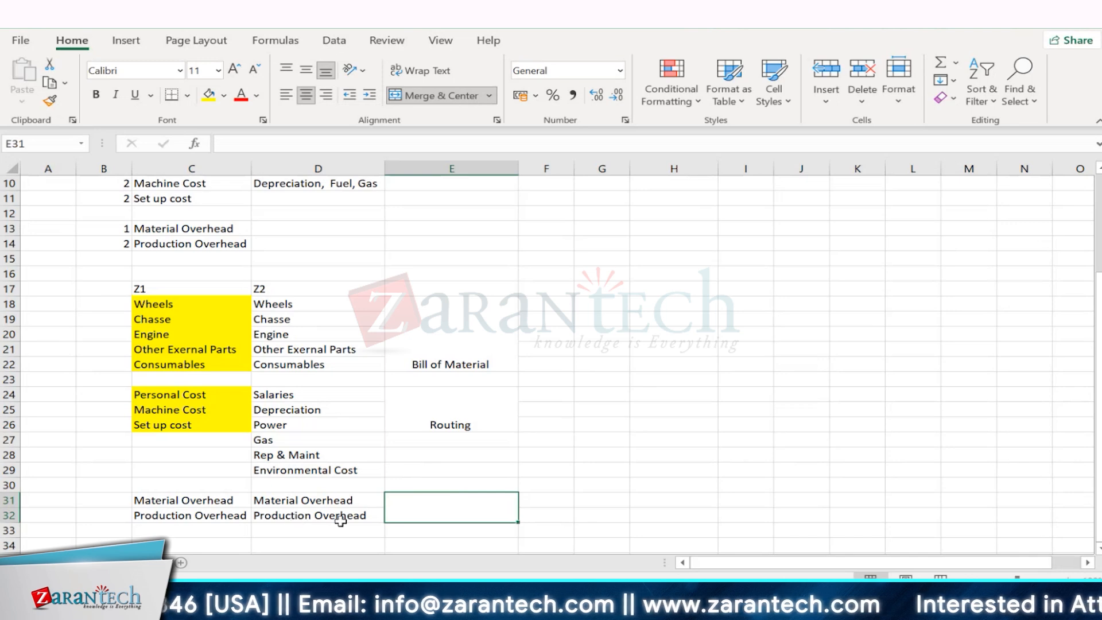
pyautogui.doubleClick(422, 509)
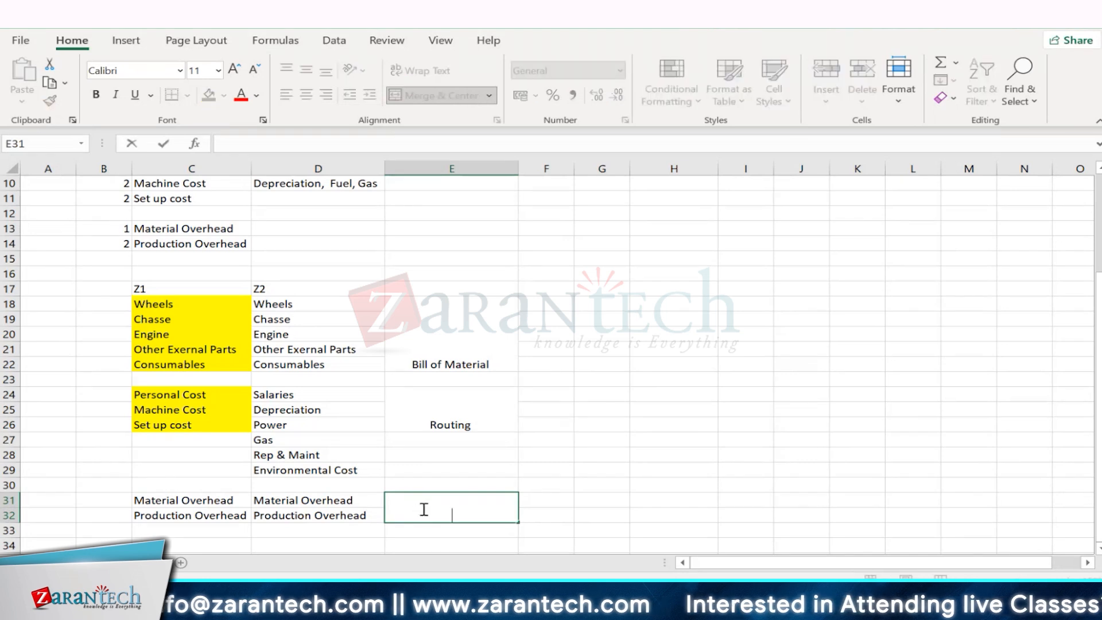
pyautogui.write('Cost')
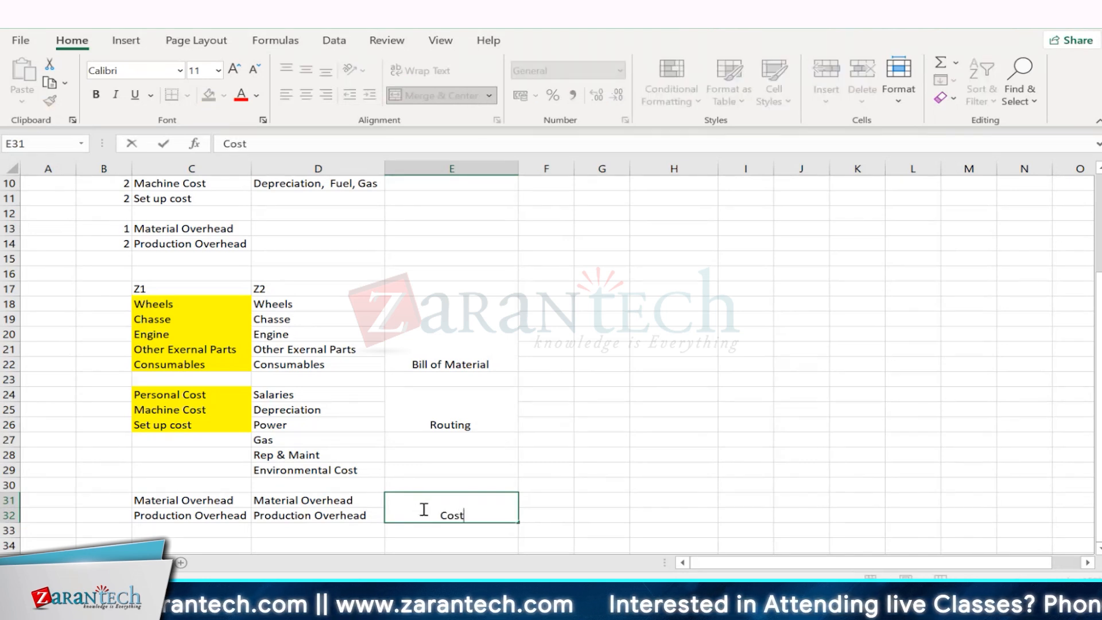
pyautogui.write('ing Shhet')
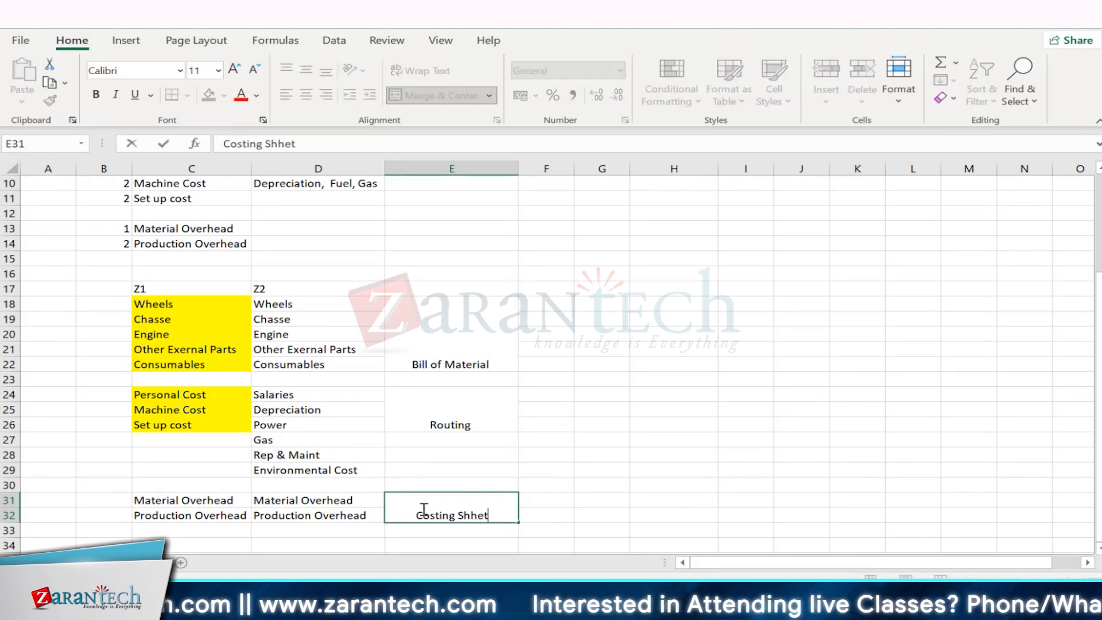
pyautogui.press('BackSpace')
pyautogui.press('BackSpace')
pyautogui.press('BackSpace')
pyautogui.write('eet')
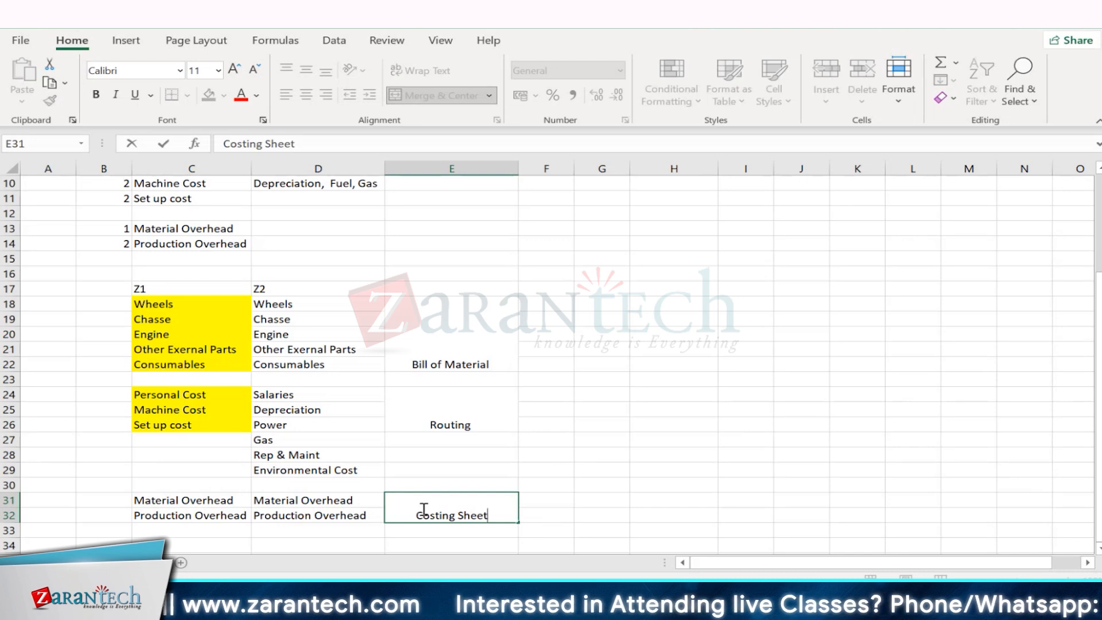
pyautogui.click(801, 530)
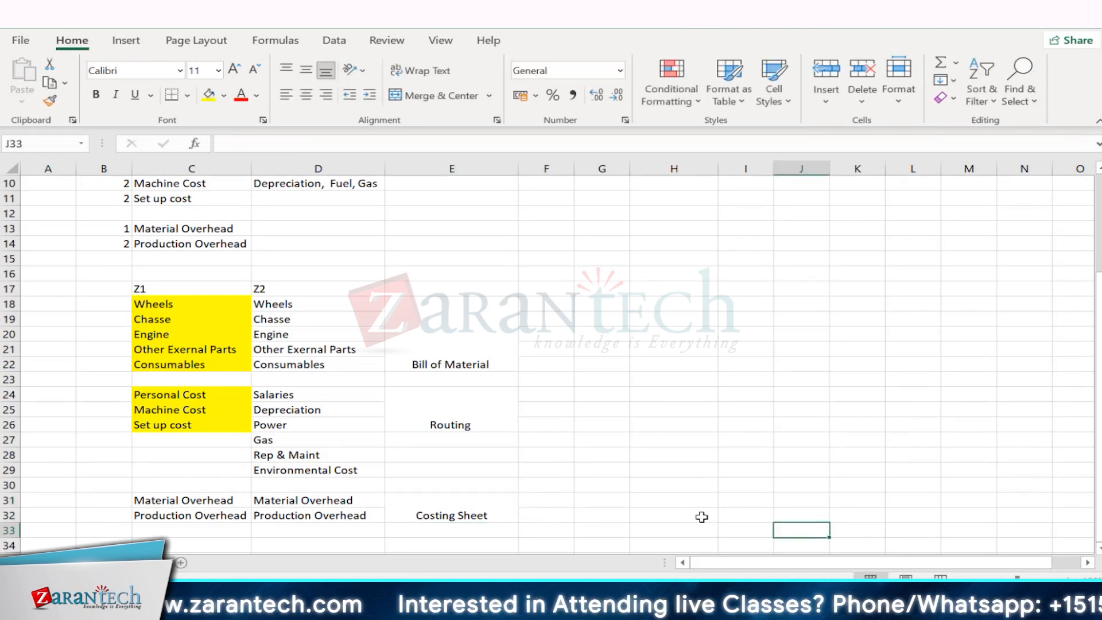
# - Examine the Costing Sheet label together with the Z1 and Z2 cost components and their Bill of Material and Routing labels
pyautogui.click(417, 508)
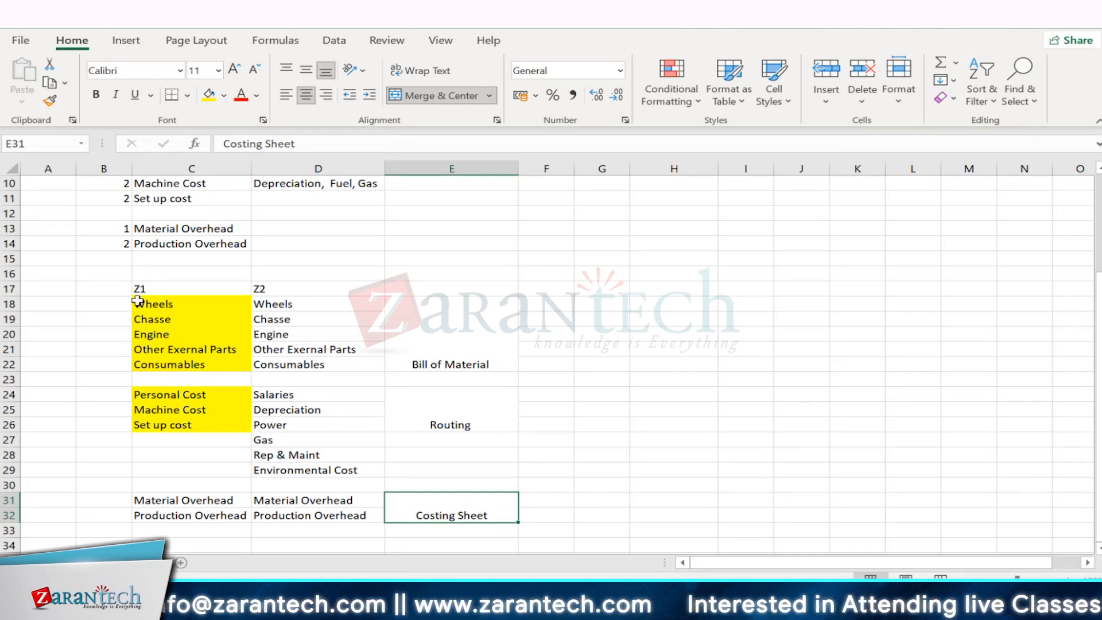
pyautogui.moveTo(138, 301); pyautogui.dragTo(402, 534)
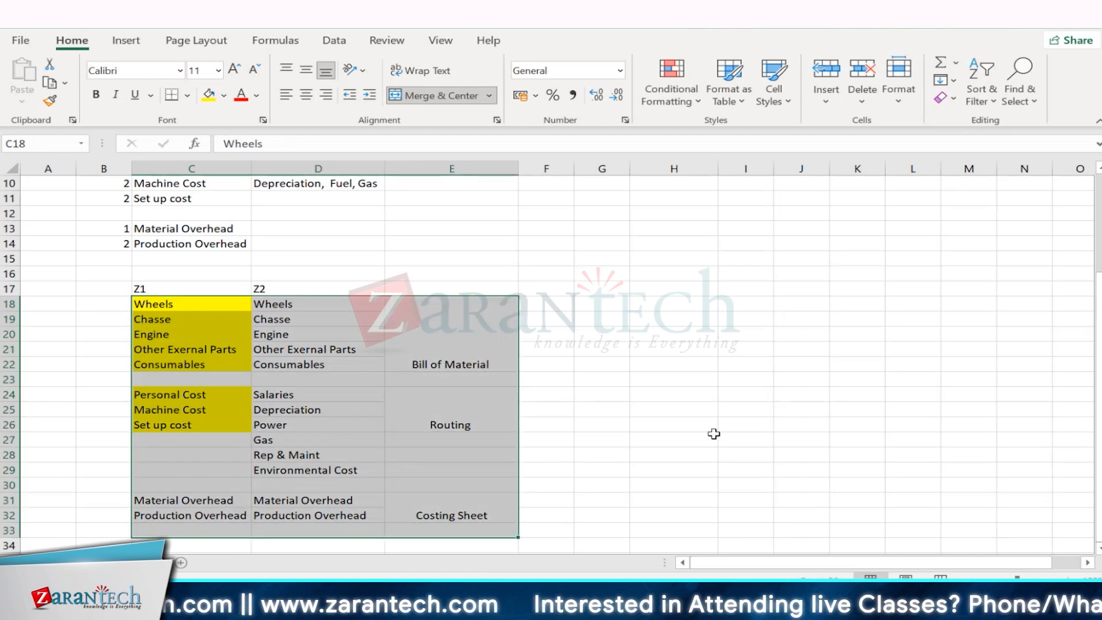
pyautogui.click(676, 425)
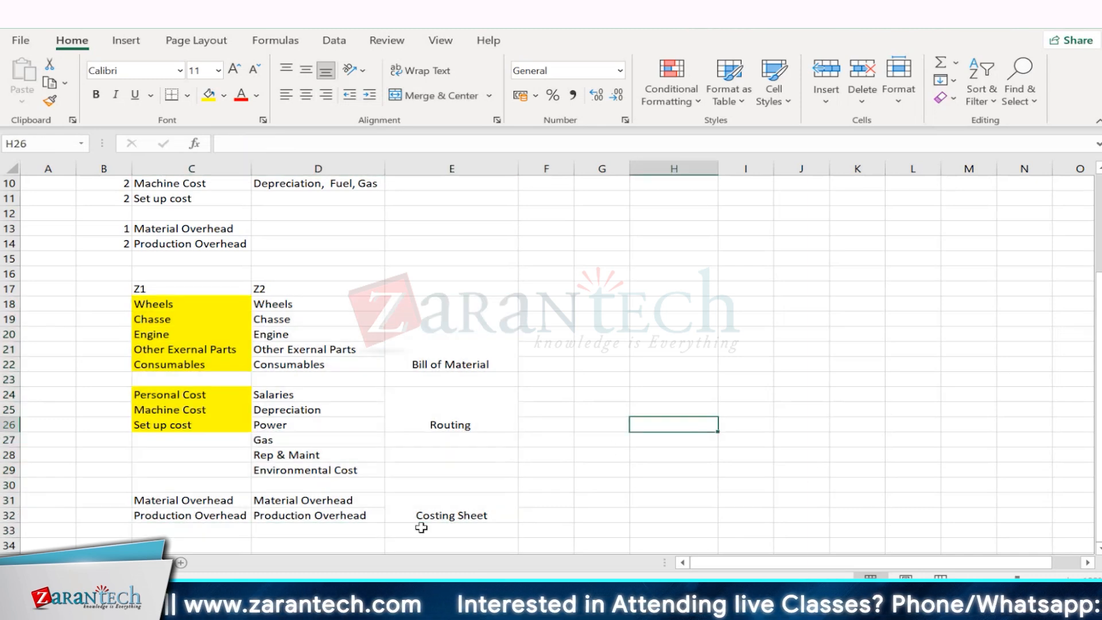
pyautogui.click(446, 514)
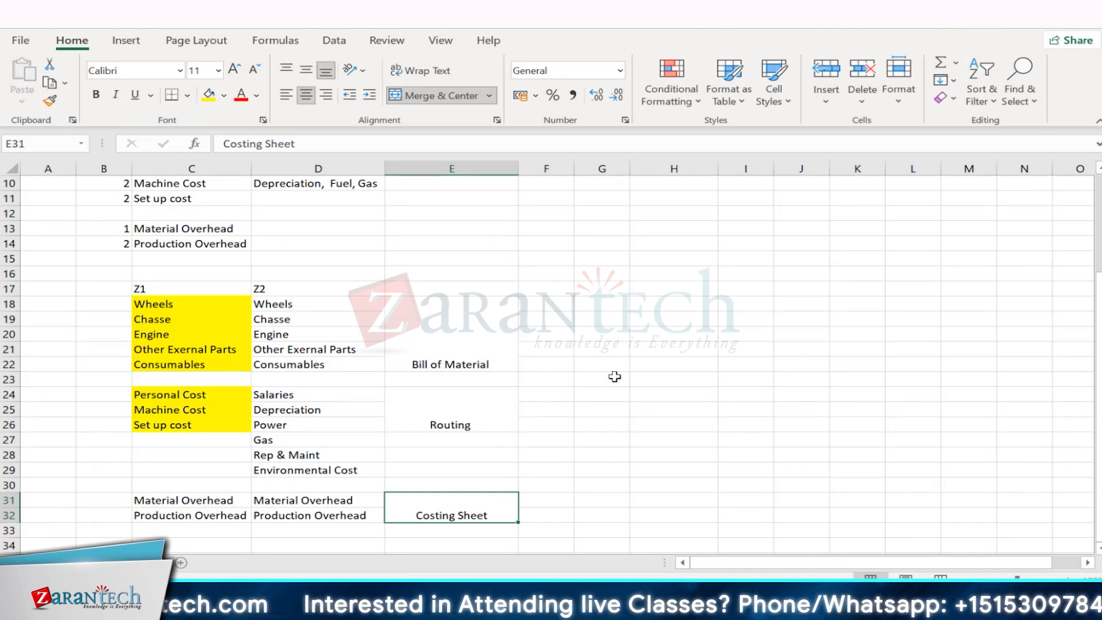
pyautogui.click(571, 497)
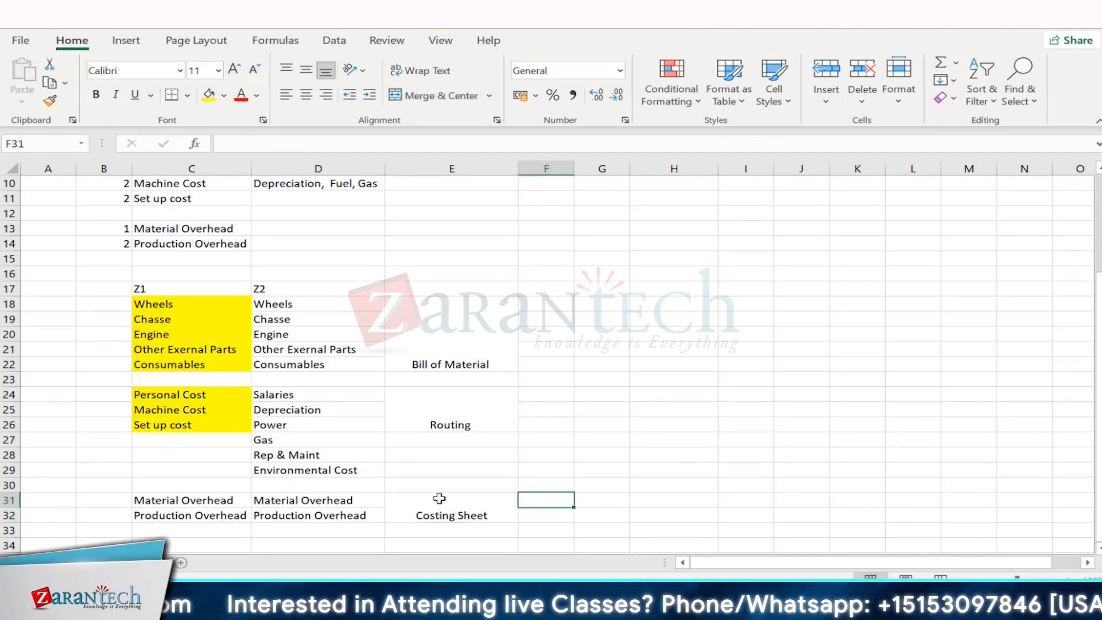
pyautogui.click(422, 502)
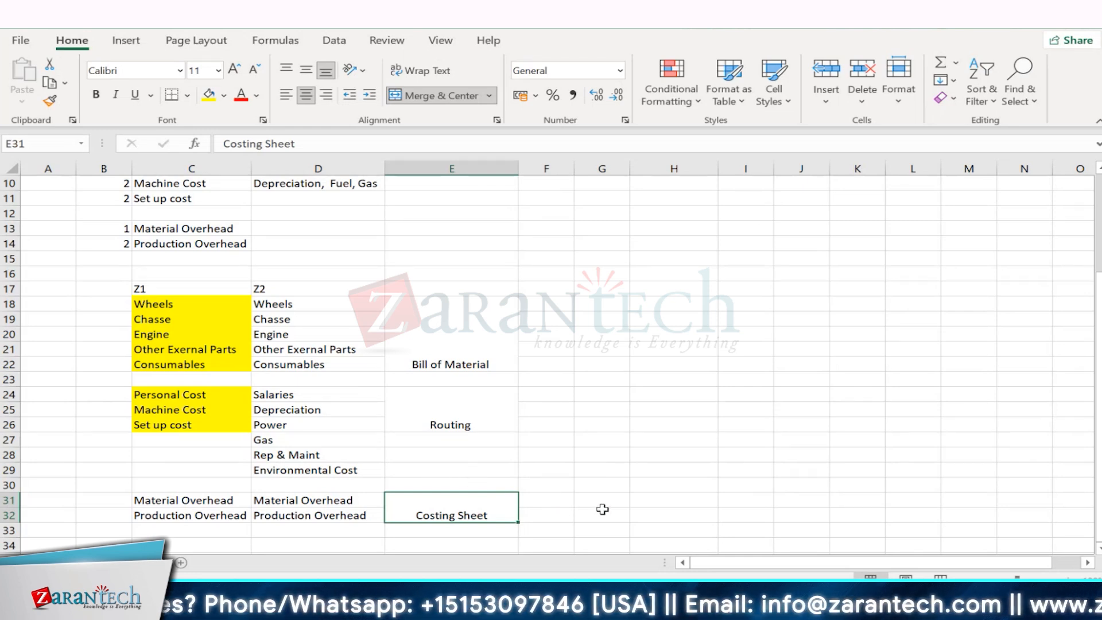
pyautogui.click(609, 531)
pyautogui.click(460, 506)
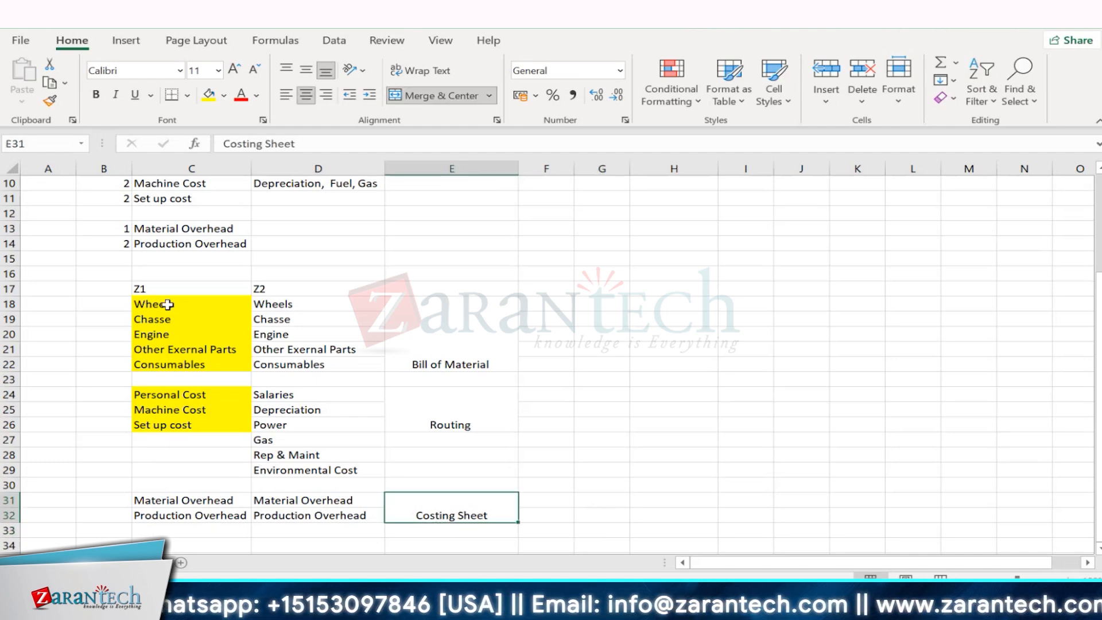
pyautogui.moveTo(166, 304); pyautogui.dragTo(189, 515)
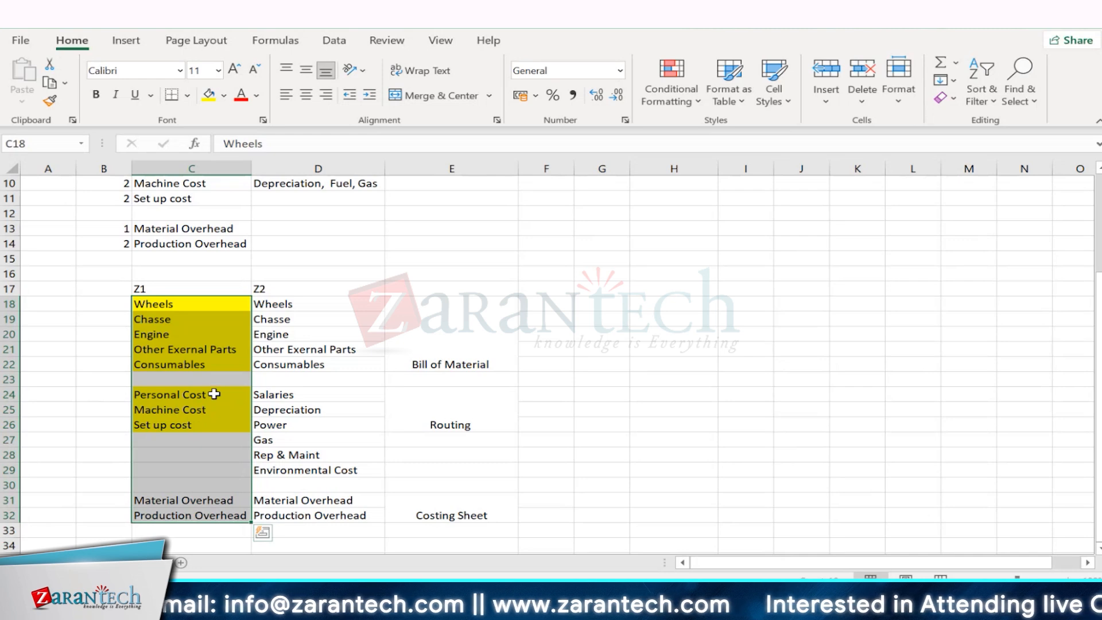
pyautogui.moveTo(152, 499); pyautogui.dragTo(161, 516)
pyautogui.click(419, 514)
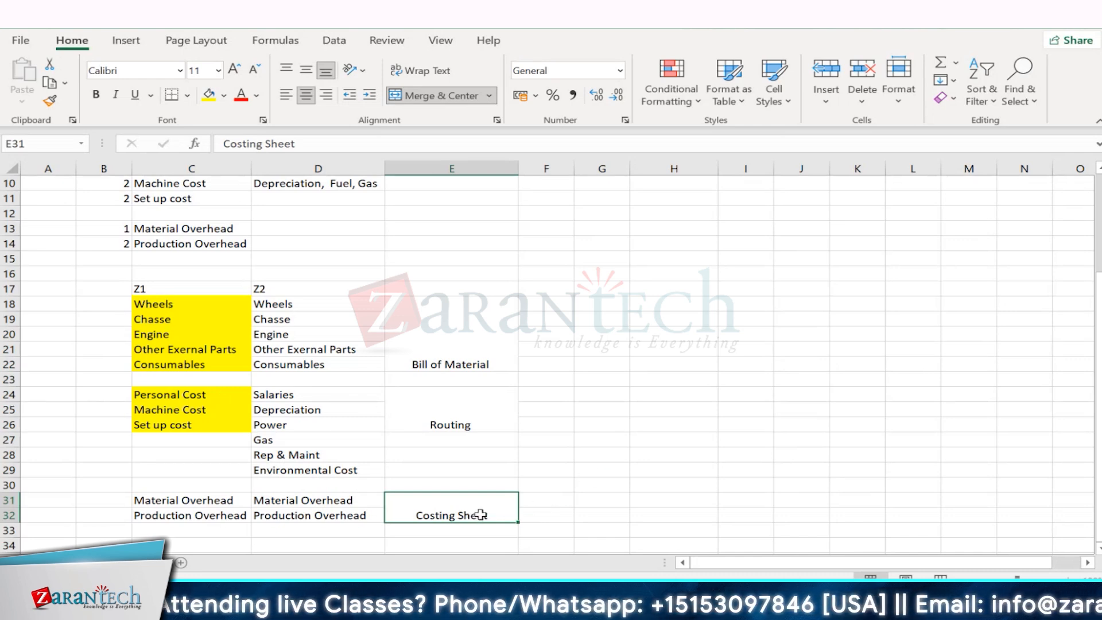
# - Examine how the Material Overhead and Production Overhead rows relate to the Wheels-to-Consumables material components and the Costing Sheet label
pyautogui.click(193, 500)
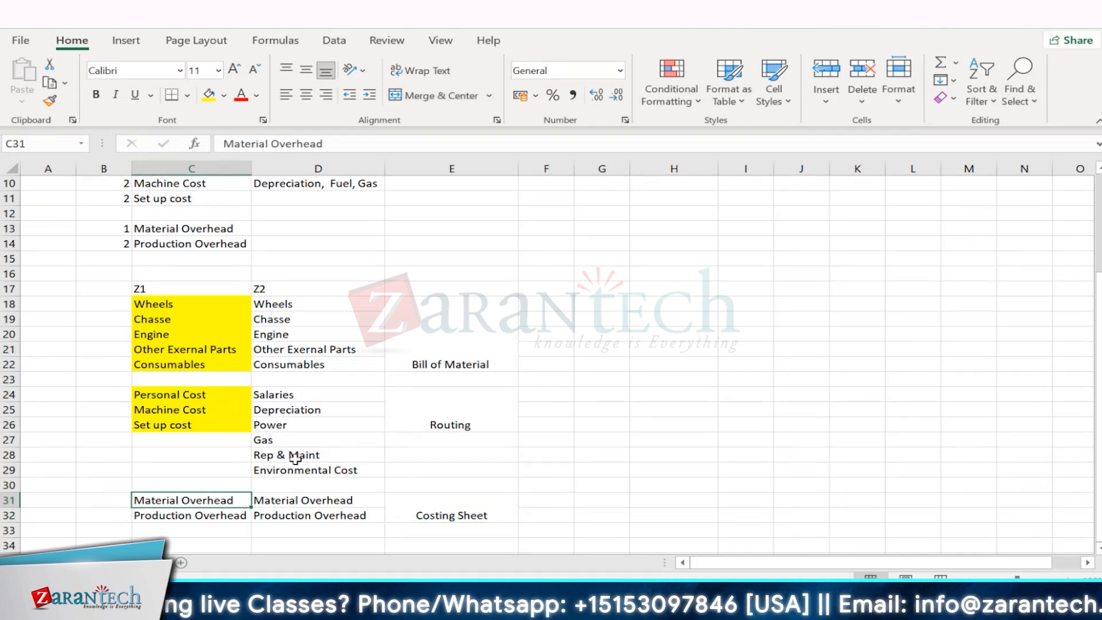
pyautogui.moveTo(172, 304); pyautogui.dragTo(296, 360)
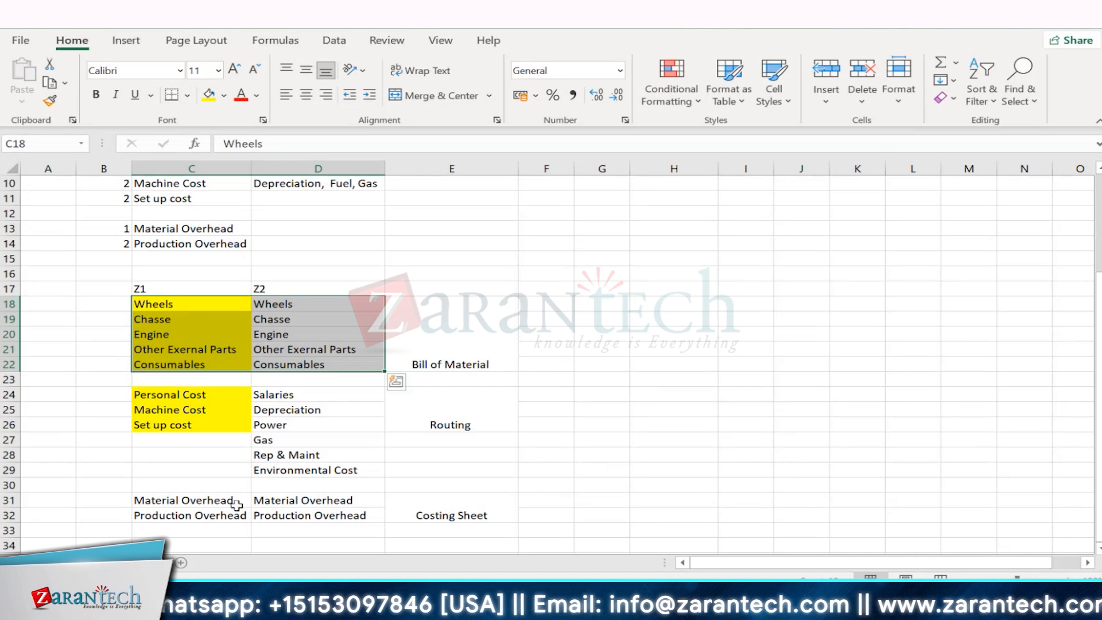
pyautogui.click(181, 502)
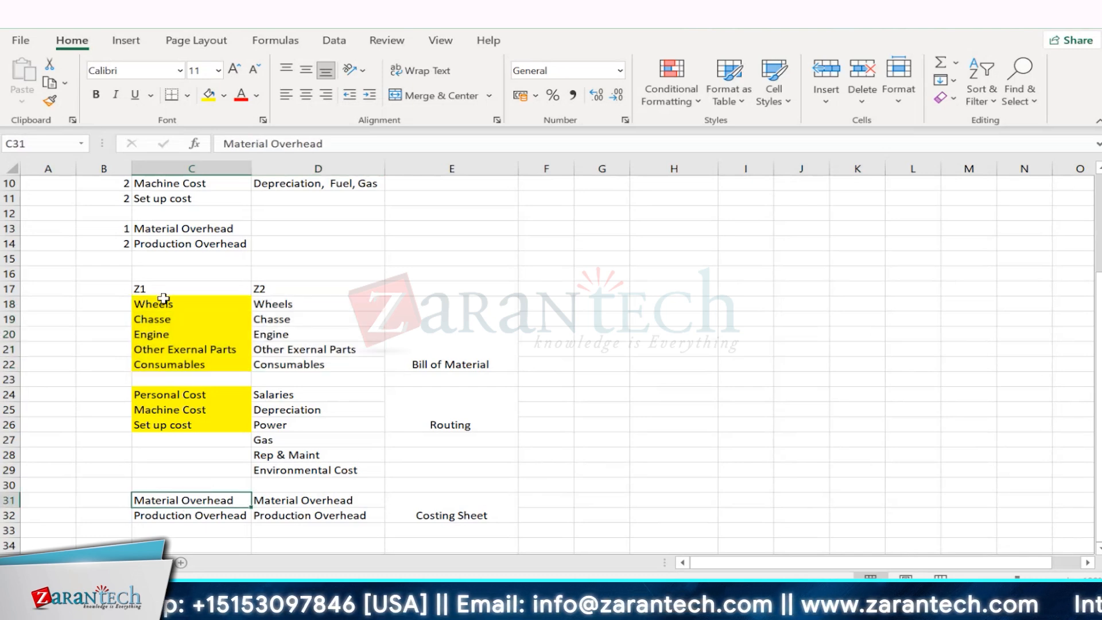
pyautogui.moveTo(163, 298); pyautogui.dragTo(166, 364)
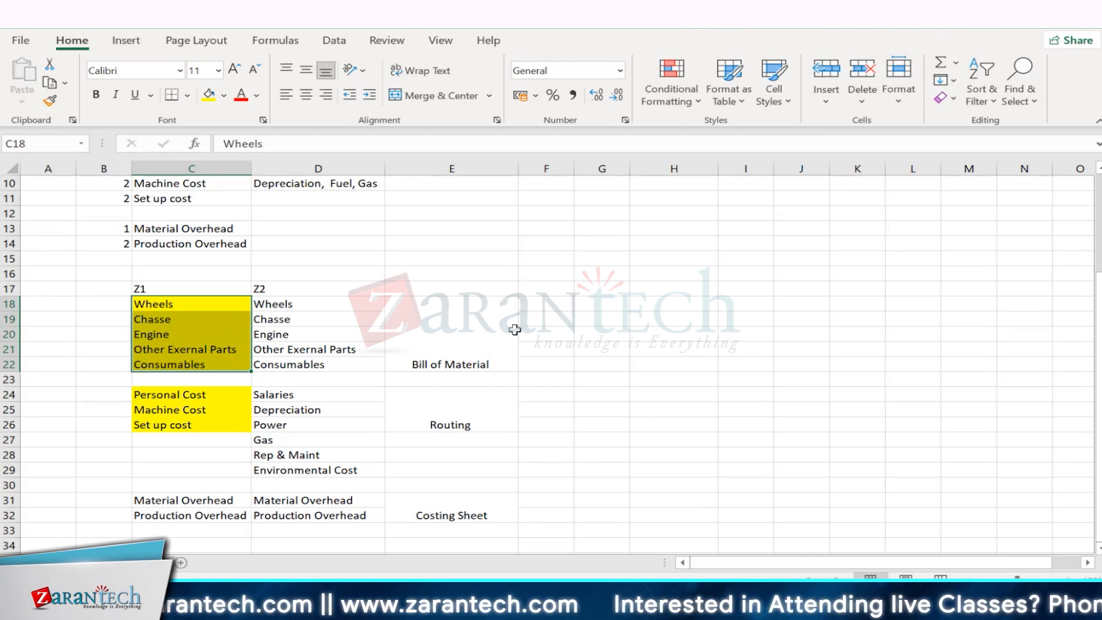
pyautogui.click(269, 485)
pyautogui.click(278, 501)
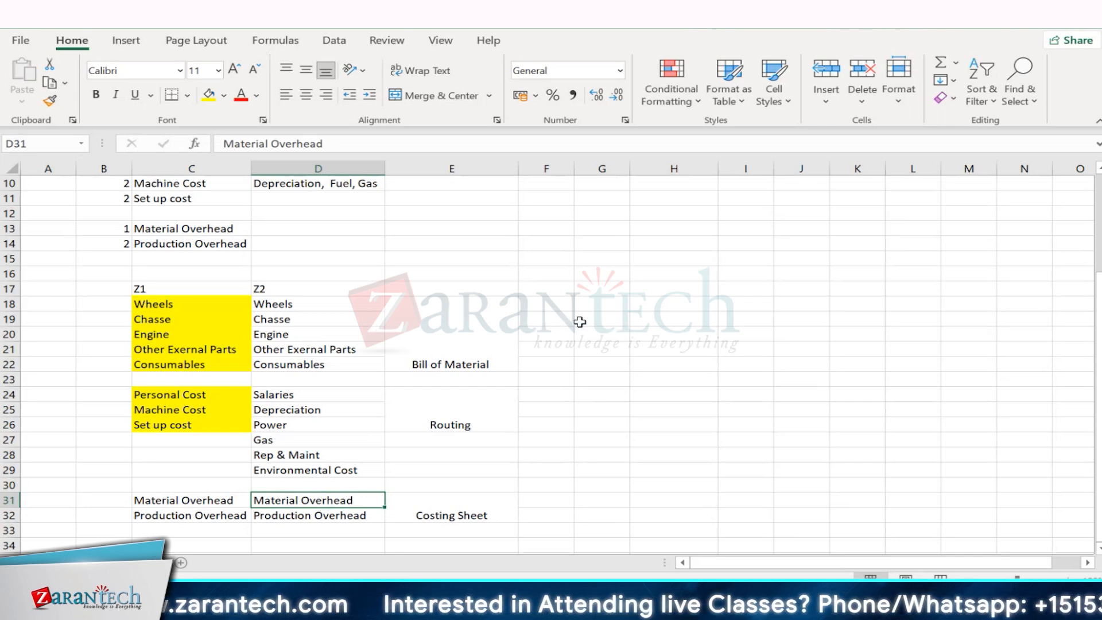
pyautogui.click(458, 502)
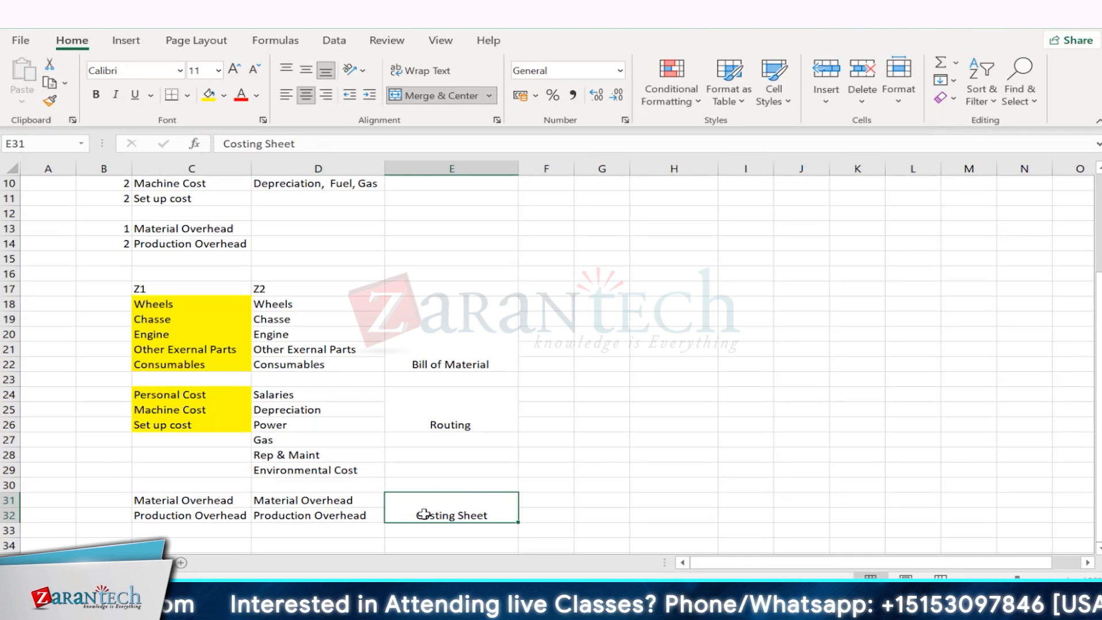
pyautogui.click(145, 521)
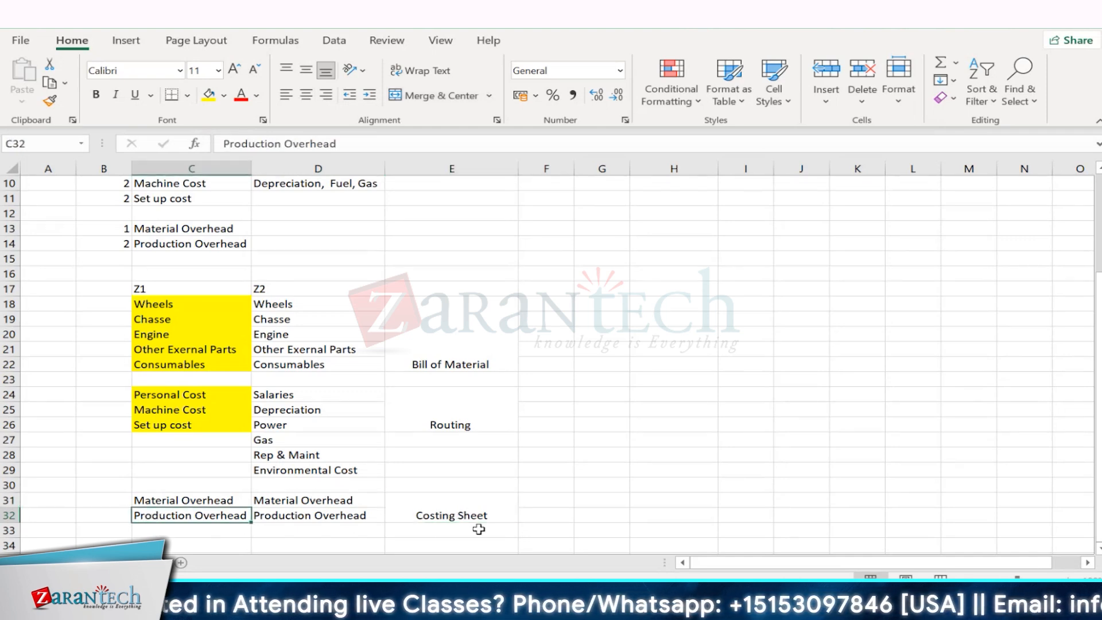
pyautogui.press('Up')
pyautogui.press('Right')
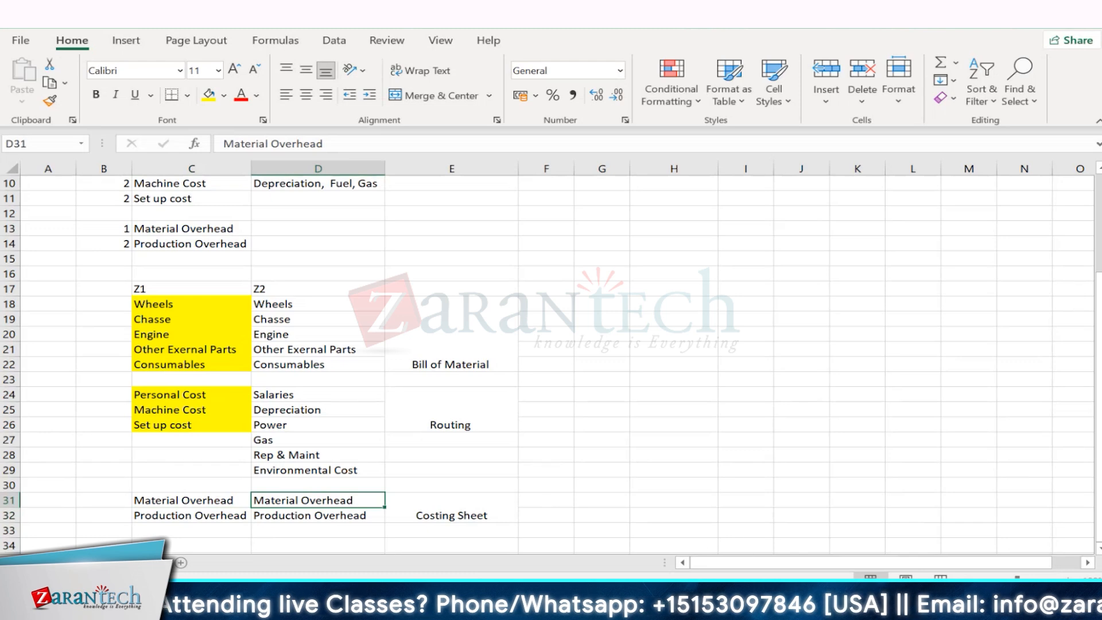
# - Switch to SAP and expand Controlling, Product Cost Controlling, Product Cost Planning, Basic Settings for Material Costing down to Overhead in the implementation guide
pyautogui.click(747, 529)
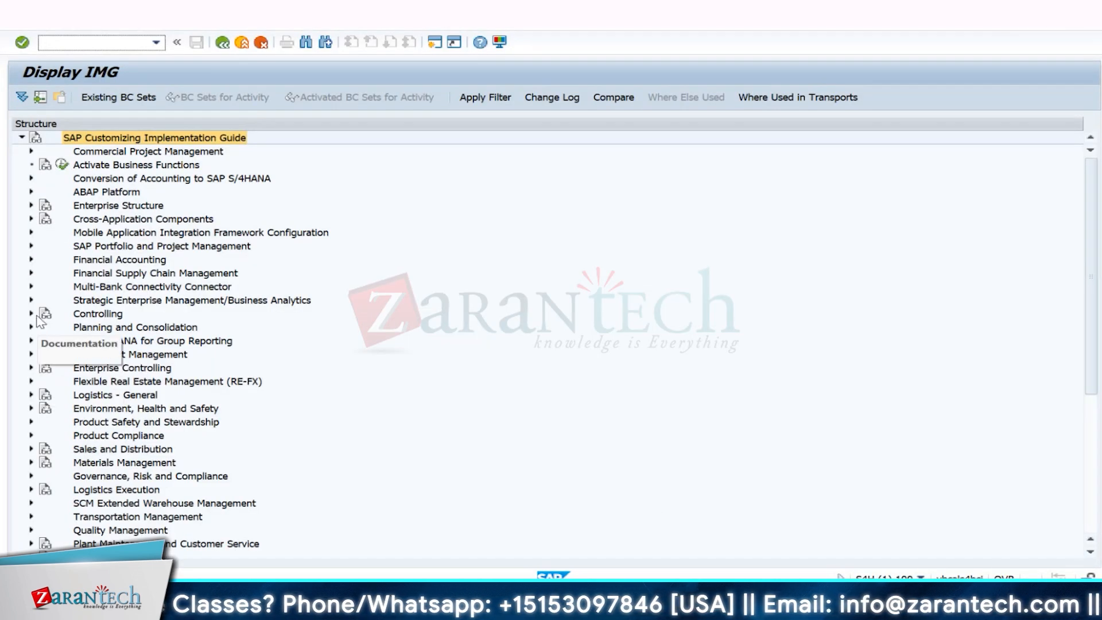
pyautogui.click(32, 314)
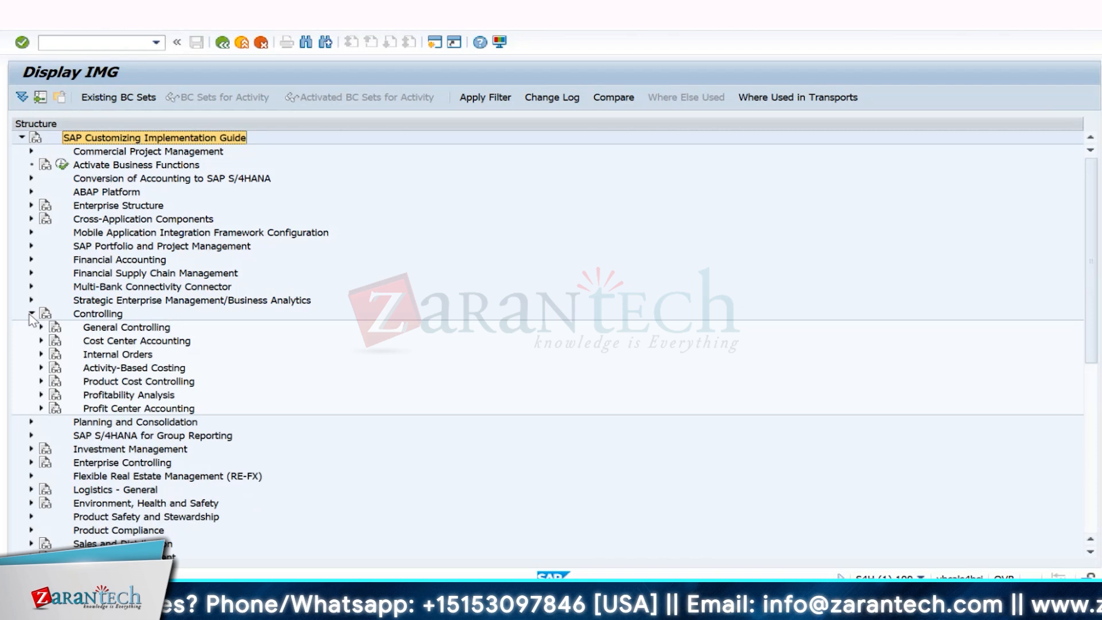
pyautogui.click(40, 381)
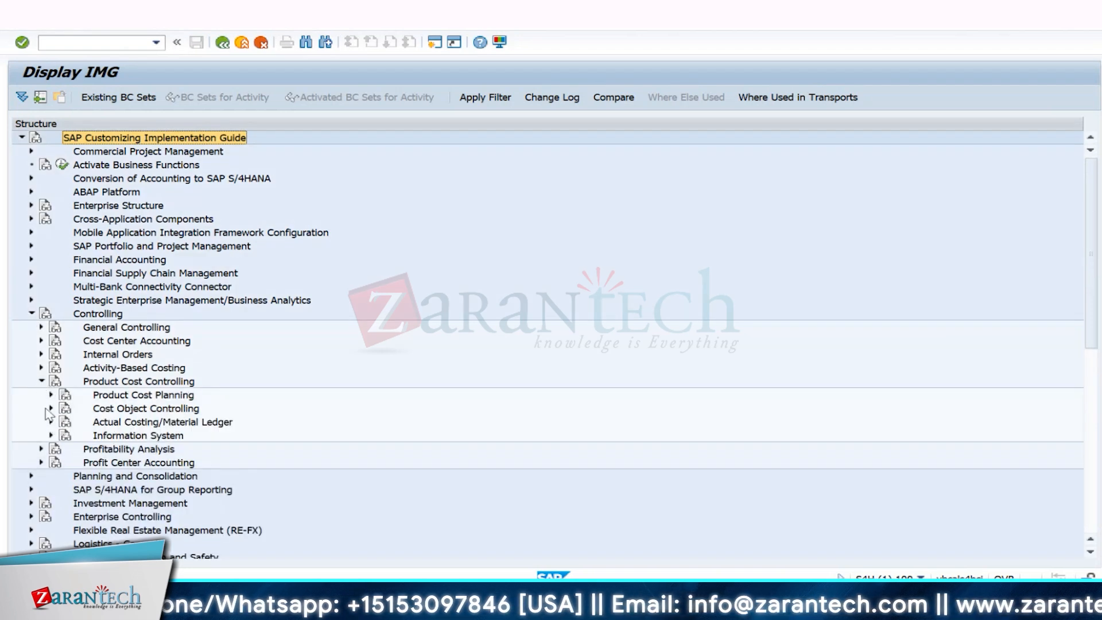
pyautogui.click(51, 395)
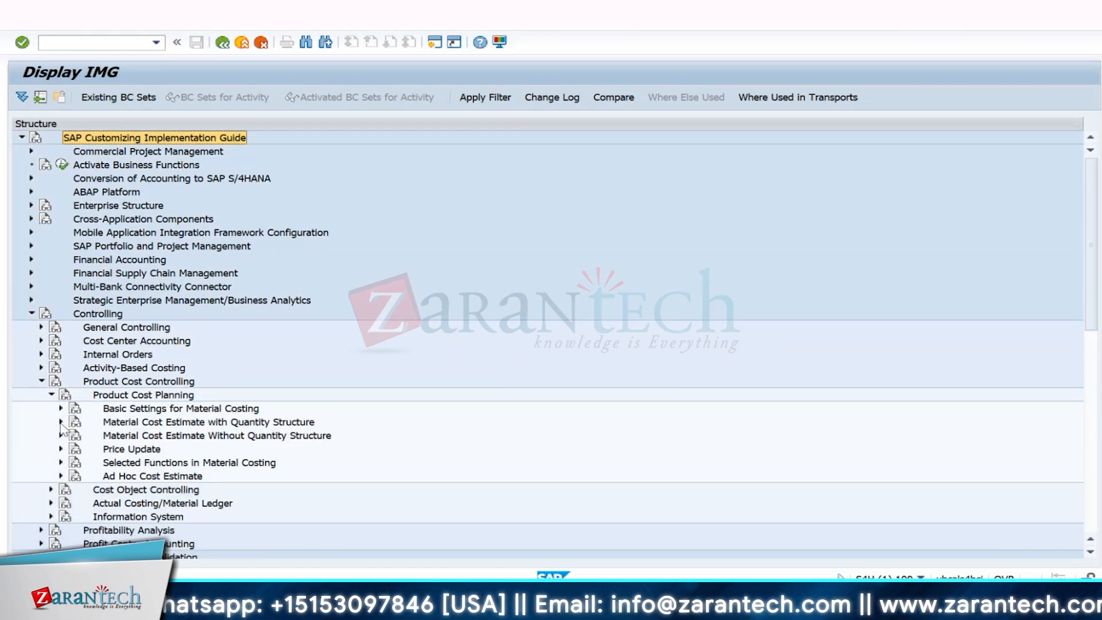
pyautogui.click(60, 408)
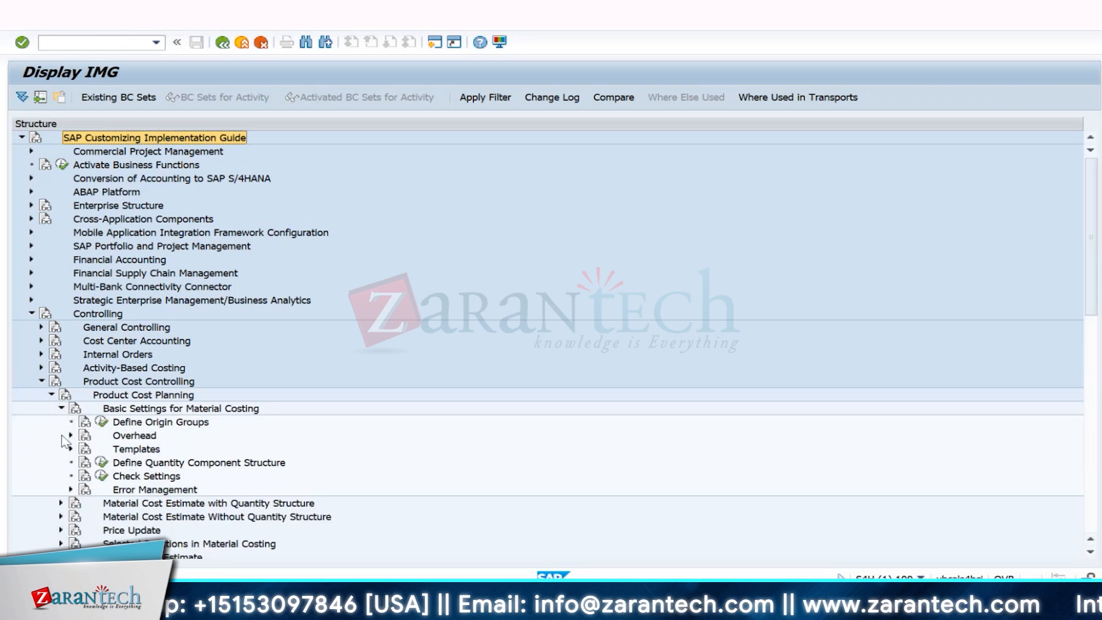
pyautogui.click(71, 435)
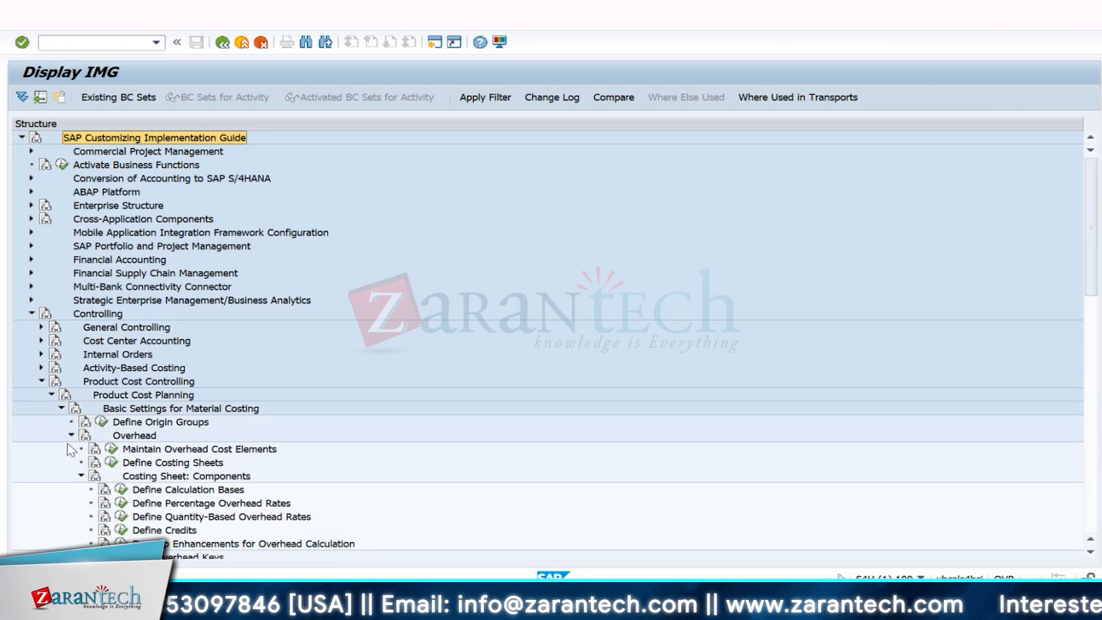
# - Open Define Calculation Bases and display the cost element details of base ZMAT (Material OH) for controlling area IN10
pyautogui.click(120, 490)
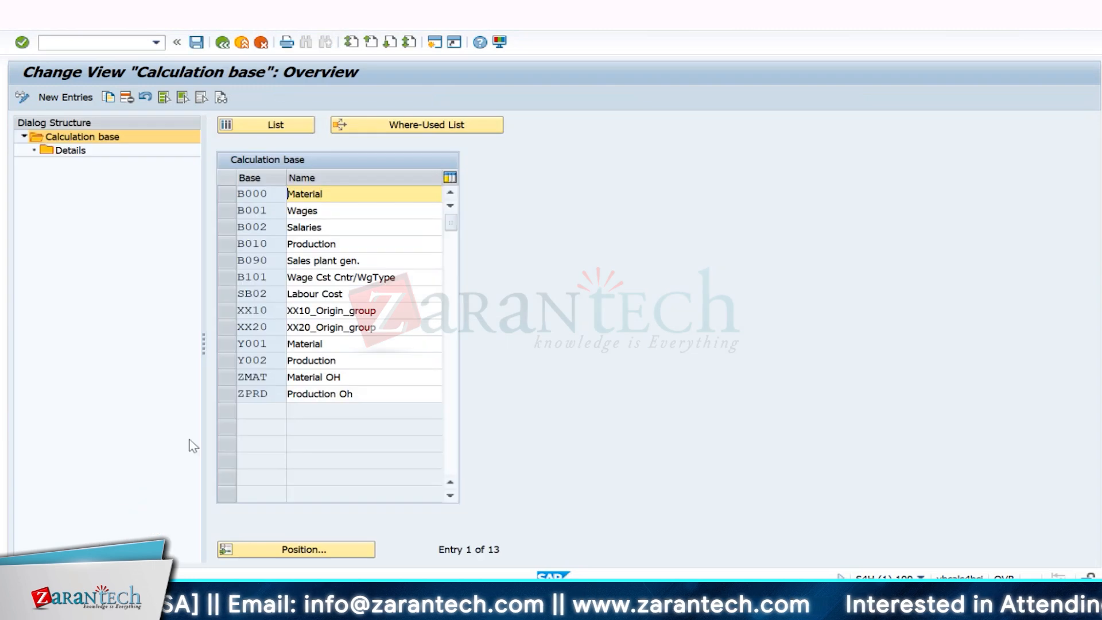
pyautogui.click(226, 377)
pyautogui.doubleClick(59, 151)
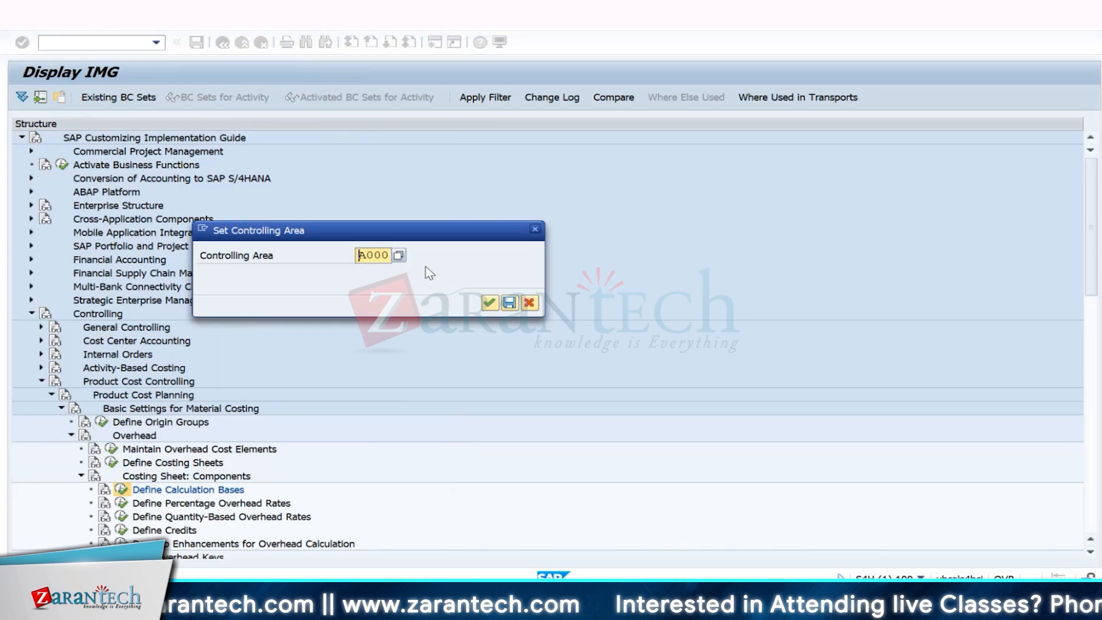
pyautogui.write('in12')
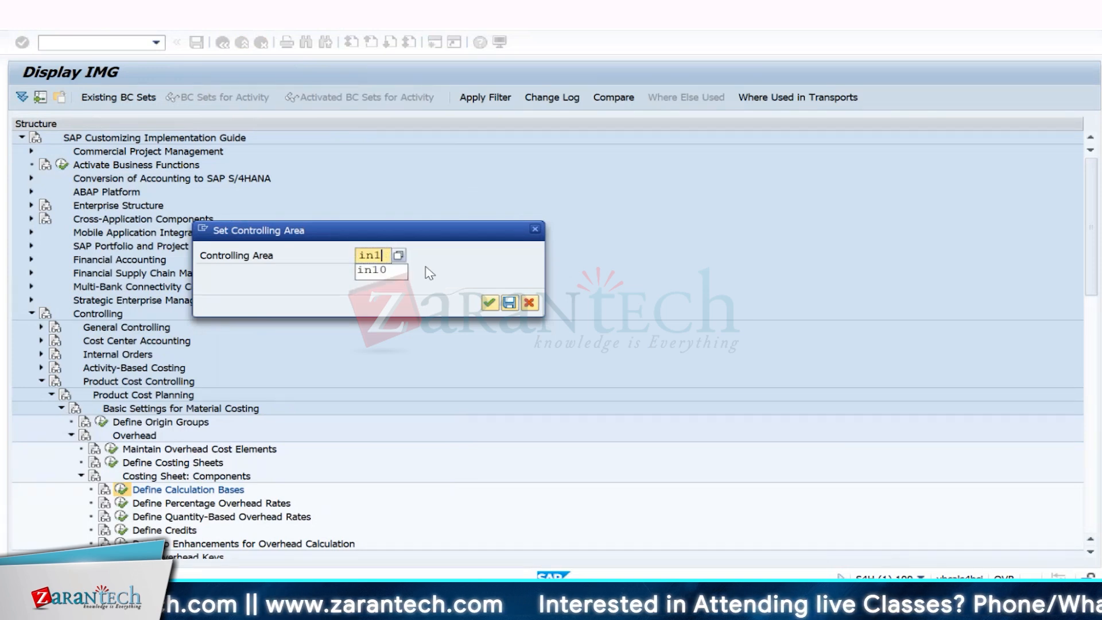
pyautogui.press('Return')
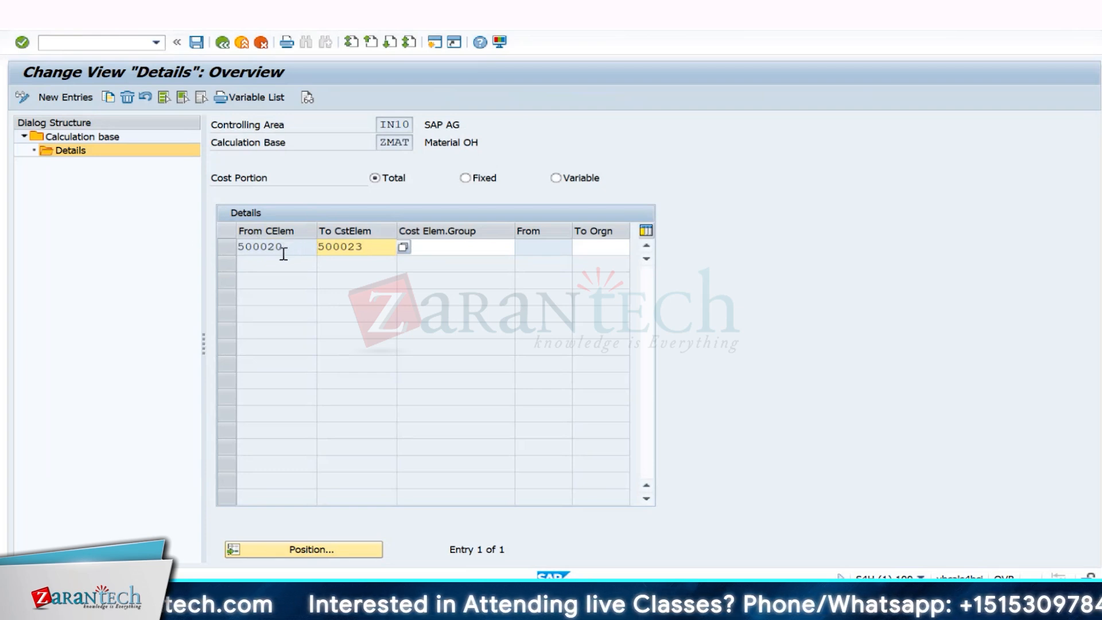
pyautogui.click(379, 246)
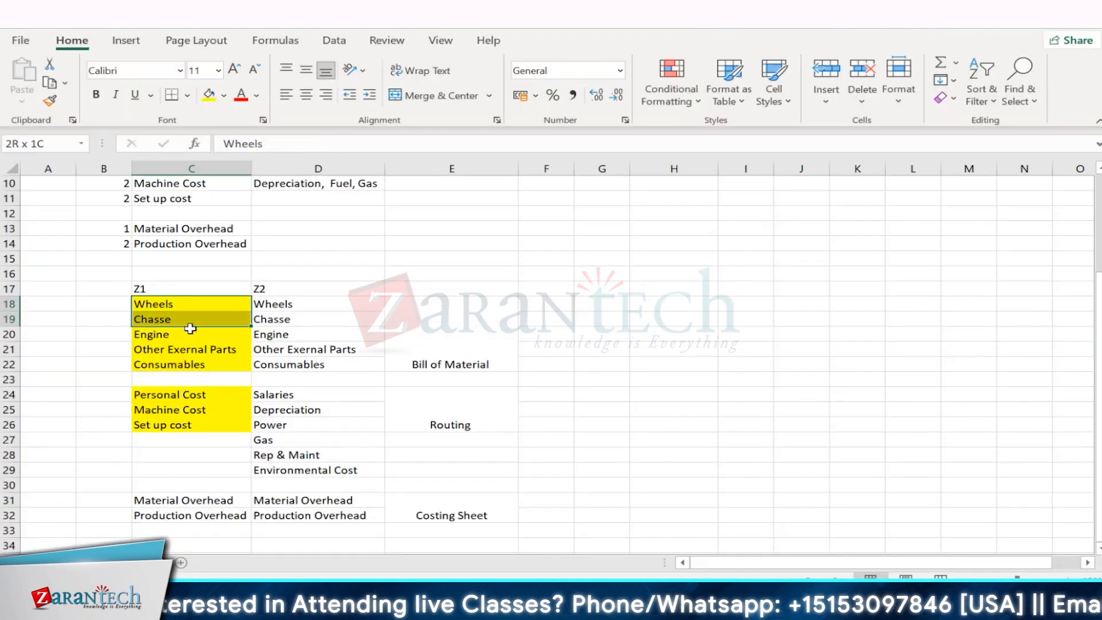
# - Compare the Wheels-to-Consumables components in the worksheet with the cost element range 500020 to 500023 of SAP calculation base ZMAT
pyautogui.moveTo(230, 338); pyautogui.dragTo(252, 382)
pyautogui.click(388, 344)
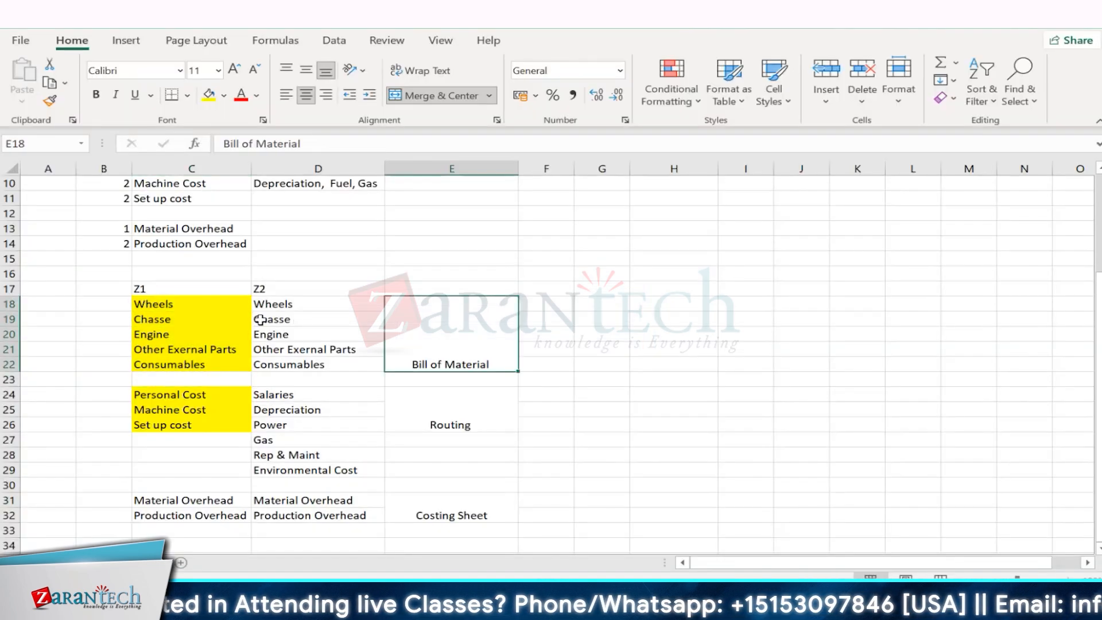
pyautogui.moveTo(205, 305); pyautogui.dragTo(230, 365)
pyautogui.hotkey('alt', 'Tab')
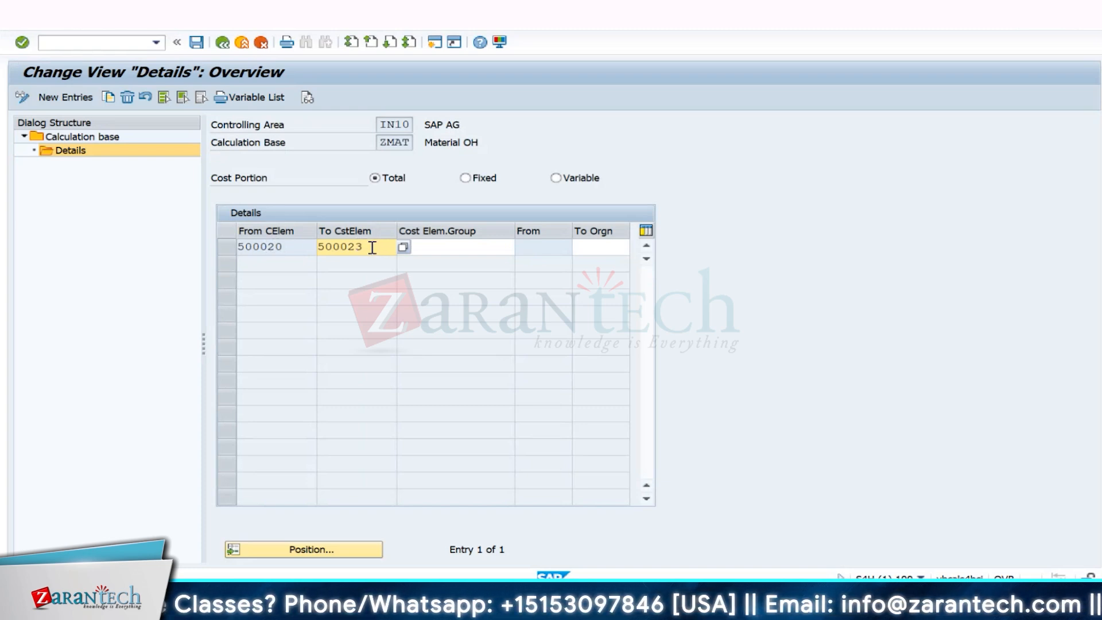
pyautogui.moveTo(372, 247); pyautogui.dragTo(290, 240)
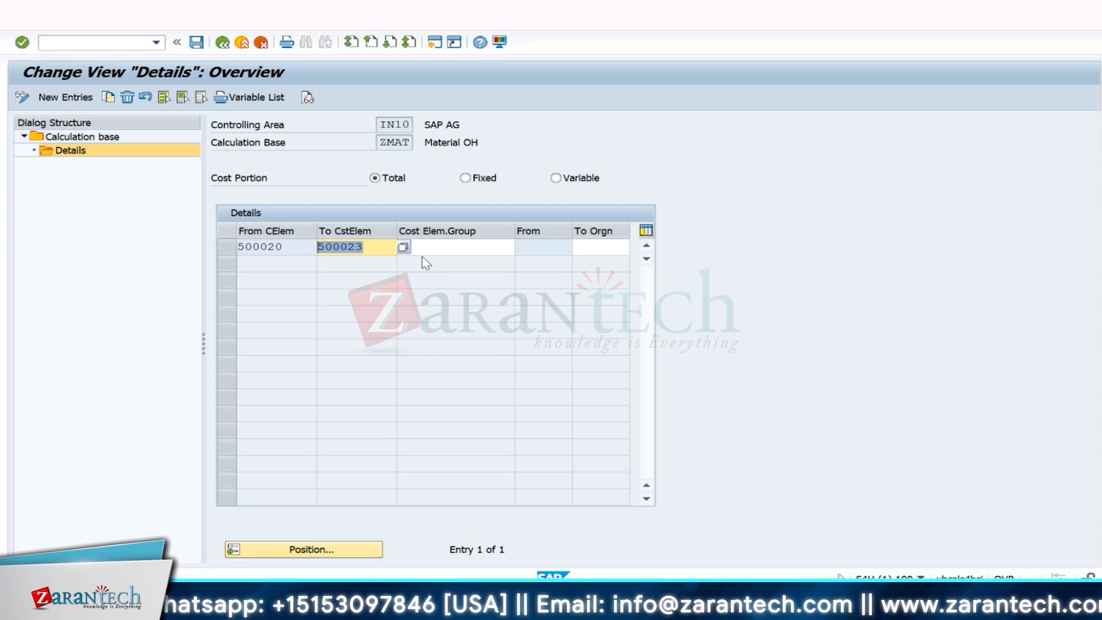
# - Compare the worksheet's Production Overhead row and Personal, Machine and Set up cost rows with the calculation base details in SAP
pyautogui.hotkey('alt', 'Tab')
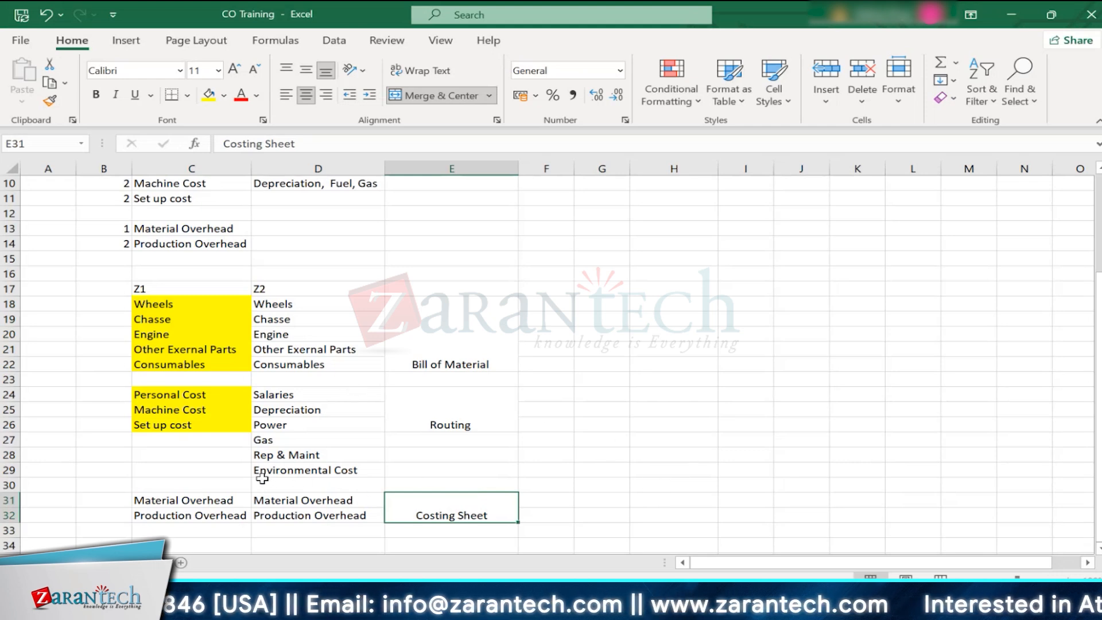
pyautogui.hotkey('alt', 'Tab')
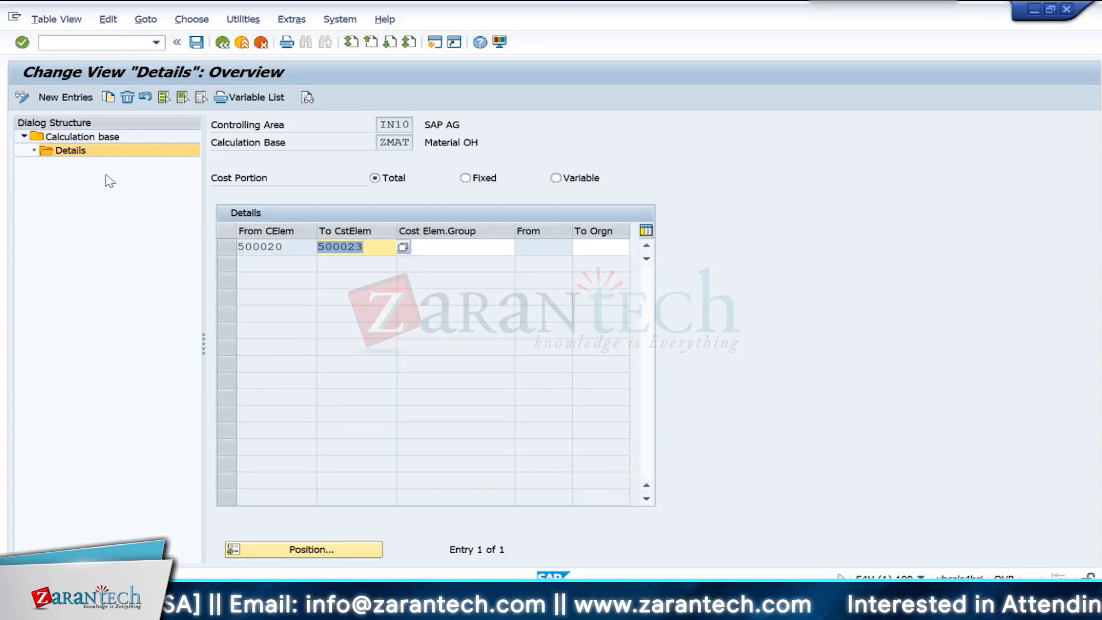
pyautogui.hotkey('alt', 'Tab')
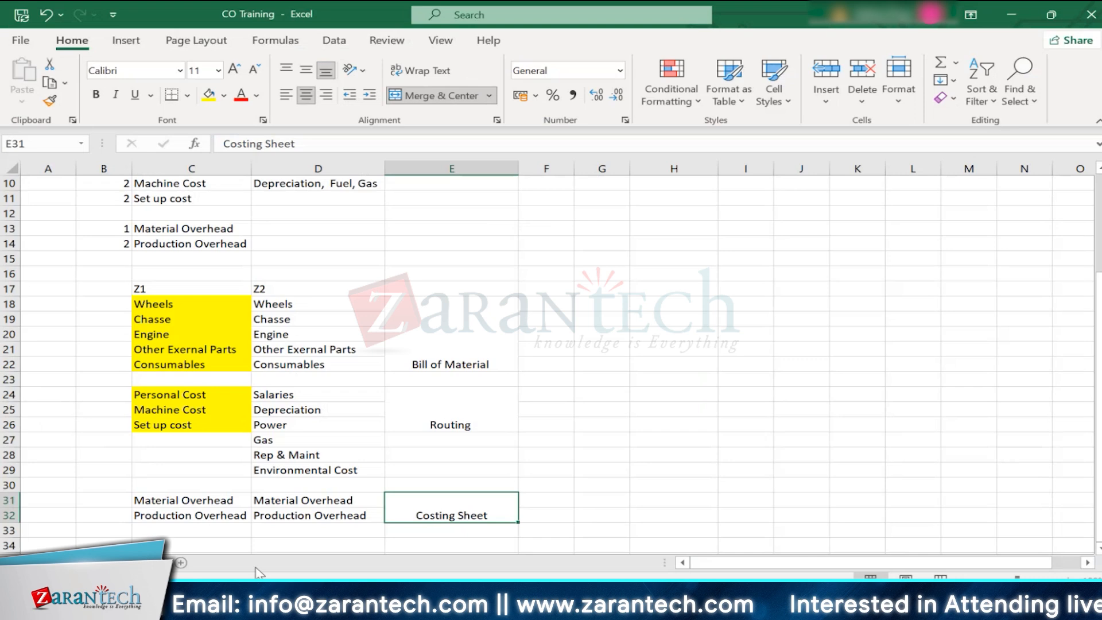
pyautogui.click(304, 519)
pyautogui.click(422, 516)
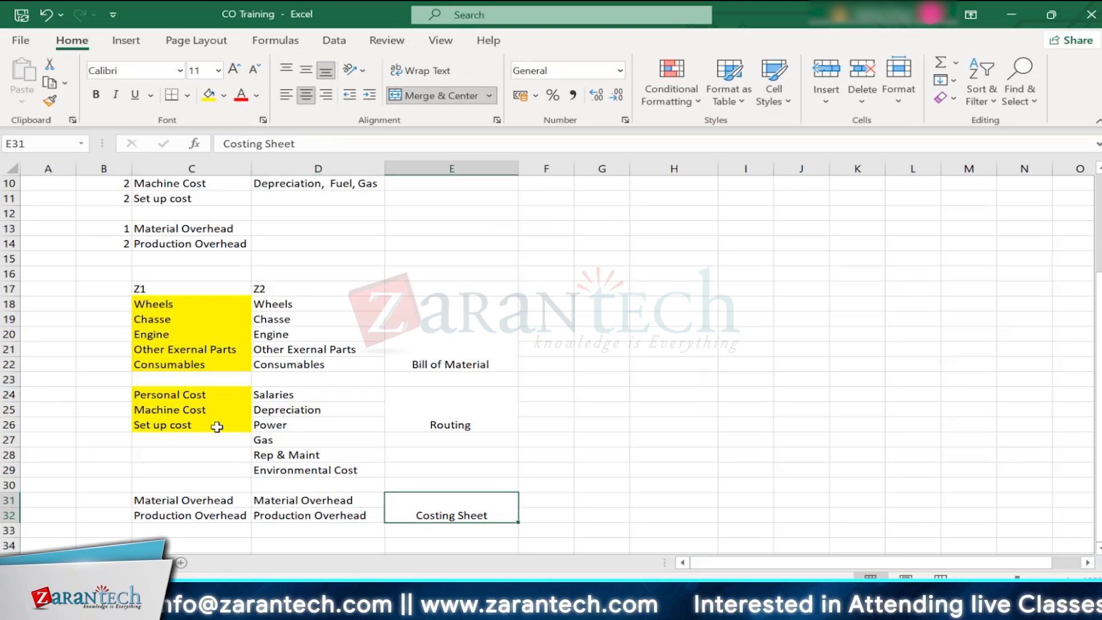
pyautogui.moveTo(203, 400); pyautogui.dragTo(205, 424)
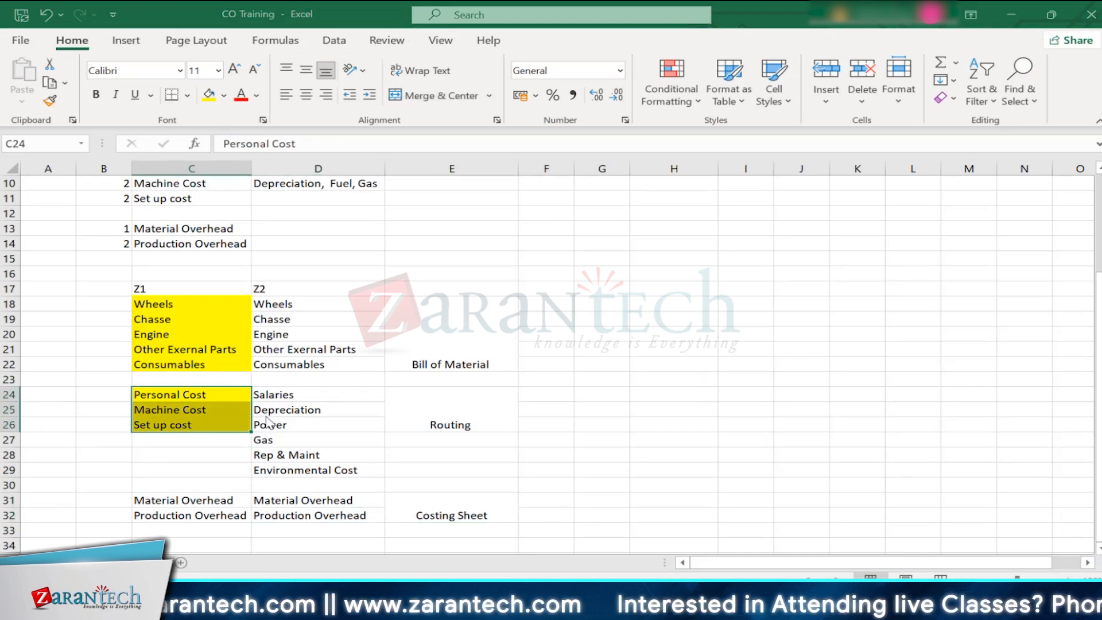
pyautogui.hotkey('alt', 'Tab')
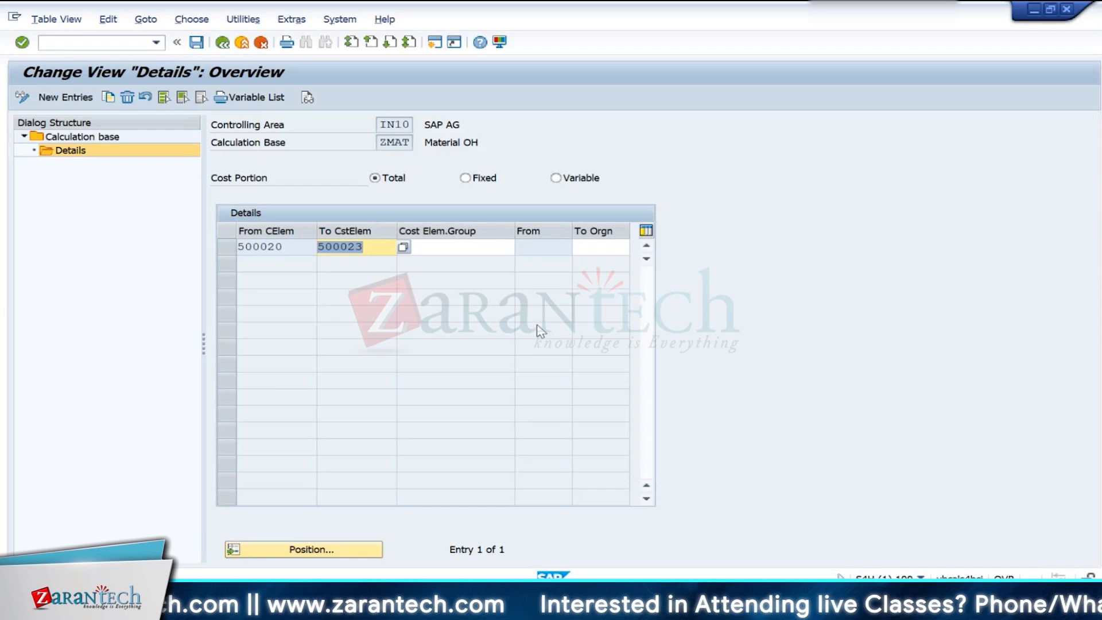
pyautogui.hotkey('alt', 'Tab')
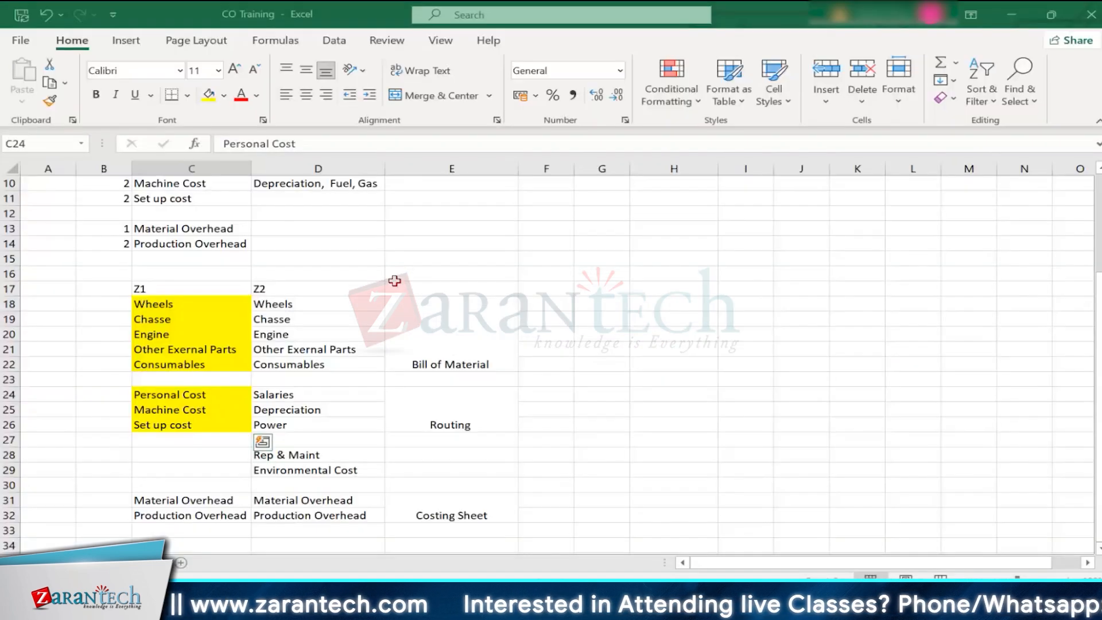
pyautogui.hotkey('alt', 'Tab')
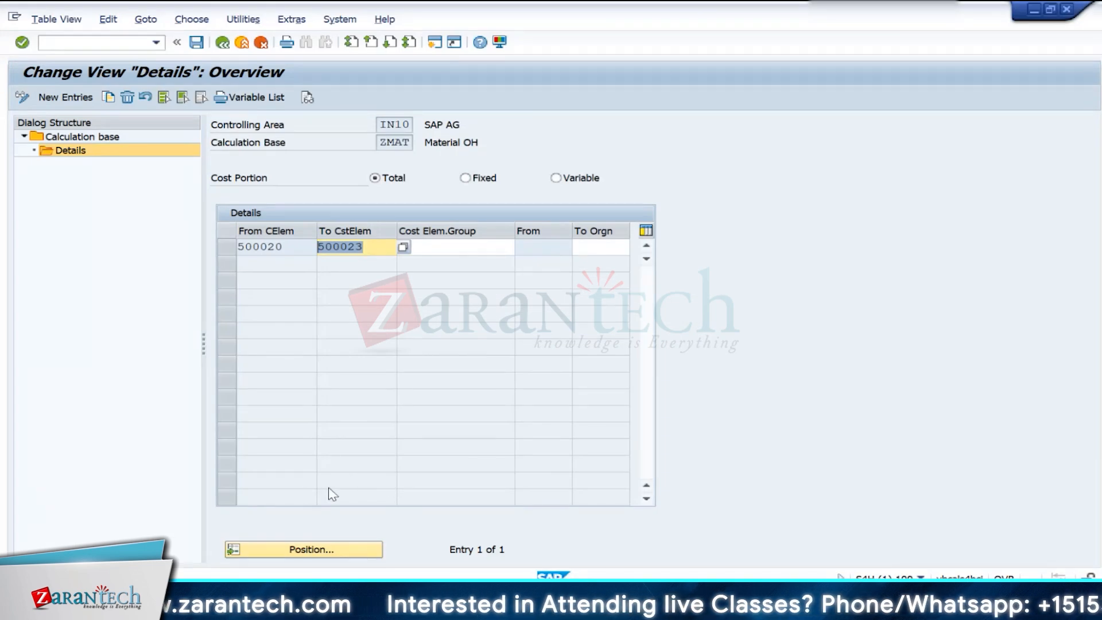
# - Return to the implementation guide and open Define Percentage Overhead Rates, going to the end of the rate list
pyautogui.click(220, 45)
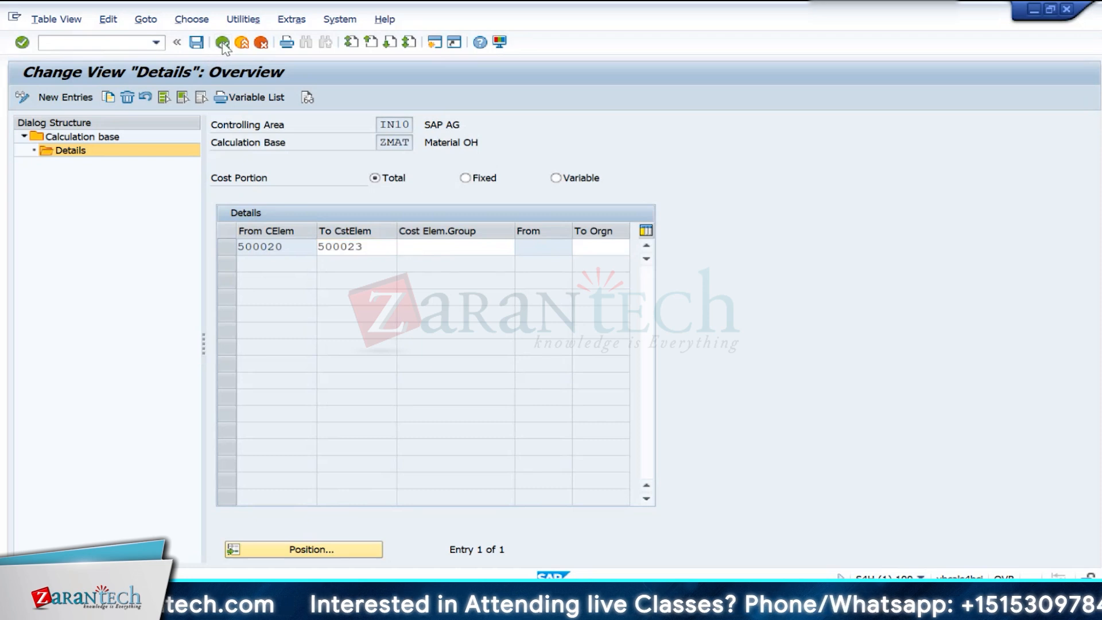
pyautogui.click(222, 42)
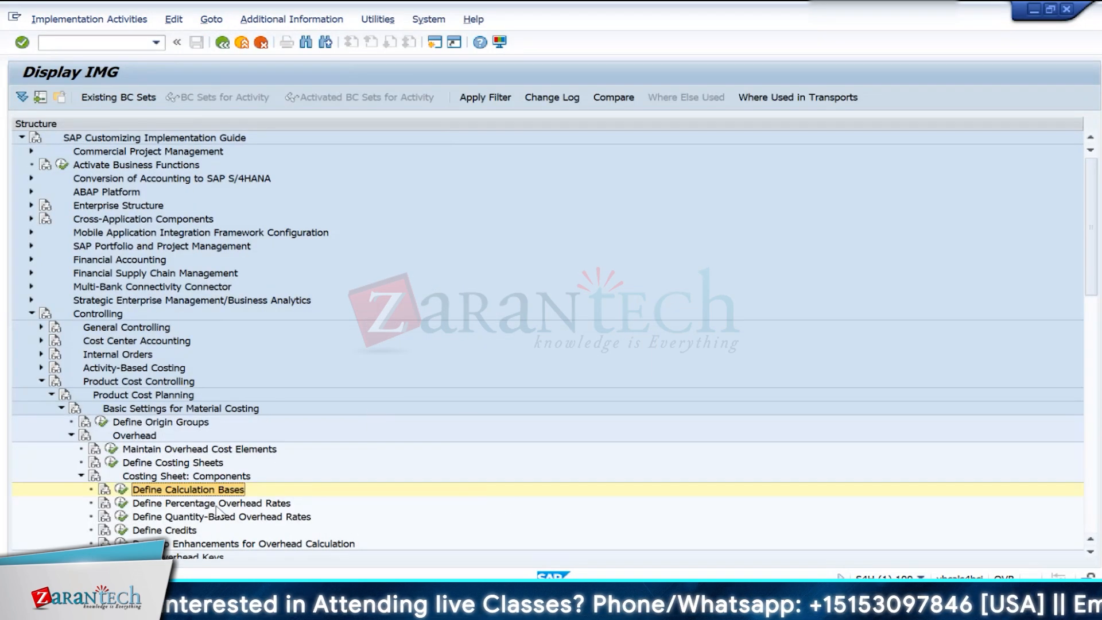
pyautogui.click(121, 503)
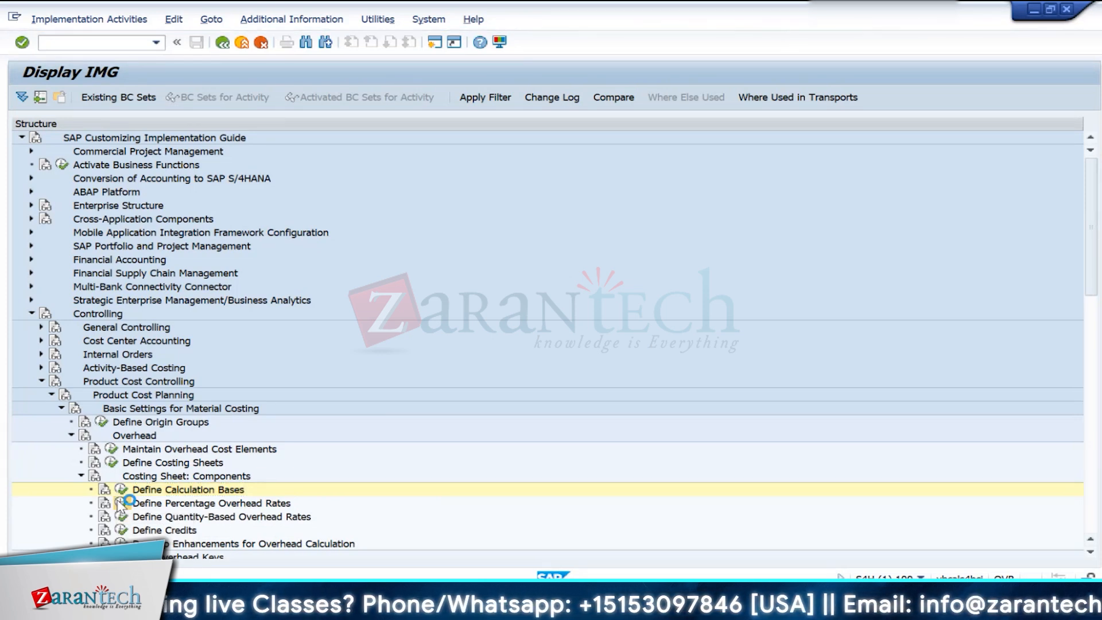
pyautogui.scroll(-1, 350, 417)
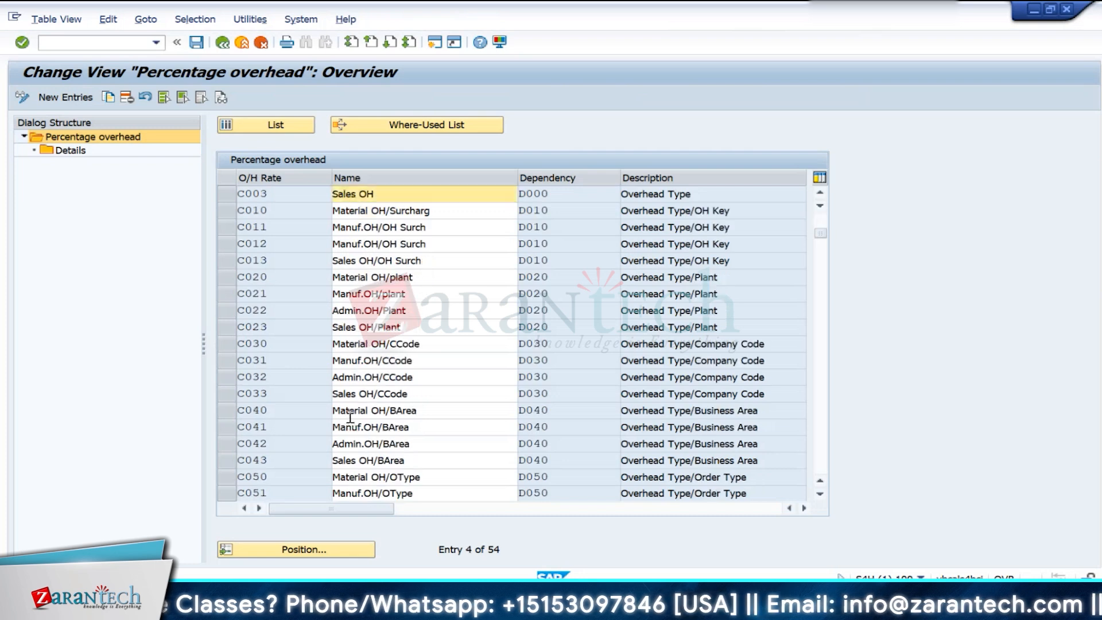
pyautogui.scroll(-9, 350, 418)
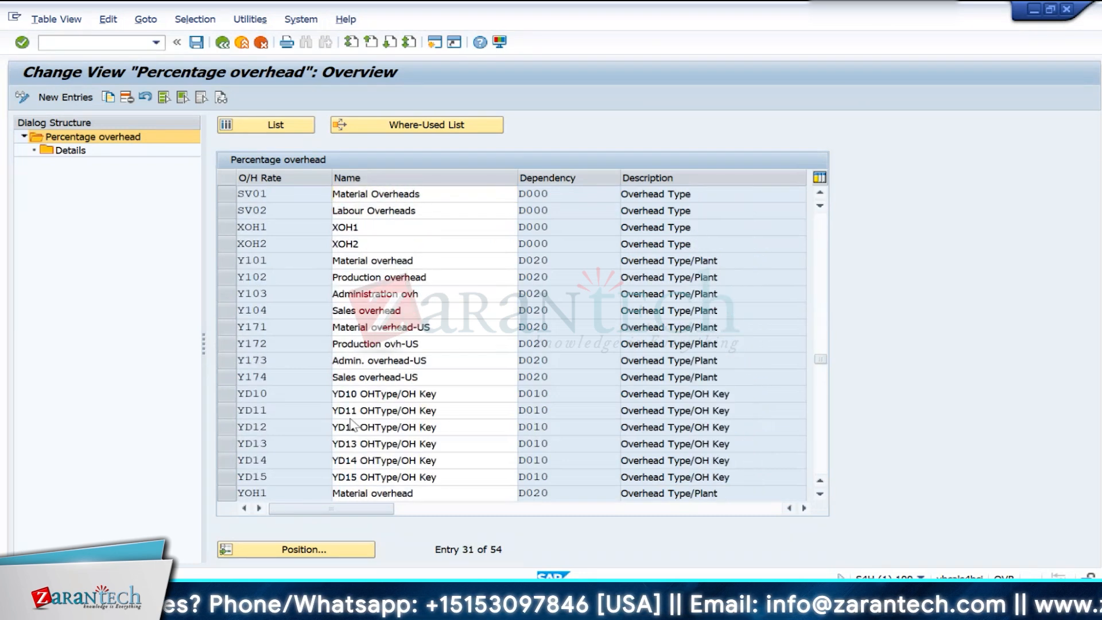
pyautogui.scroll(-4, 352, 425)
# - Examine the dependency of the ZM1 (Material Oh) and ZP1 (Production Oh) overhead rates and select both rows
pyautogui.click(227, 343)
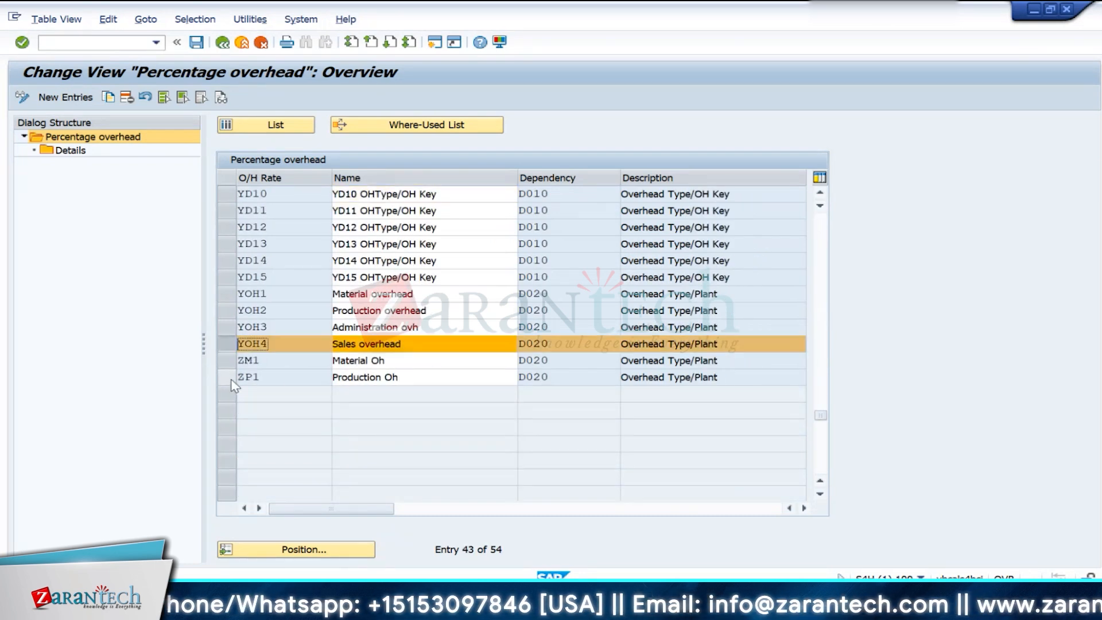
pyautogui.click(224, 347)
pyautogui.moveTo(572, 364); pyautogui.dragTo(514, 378)
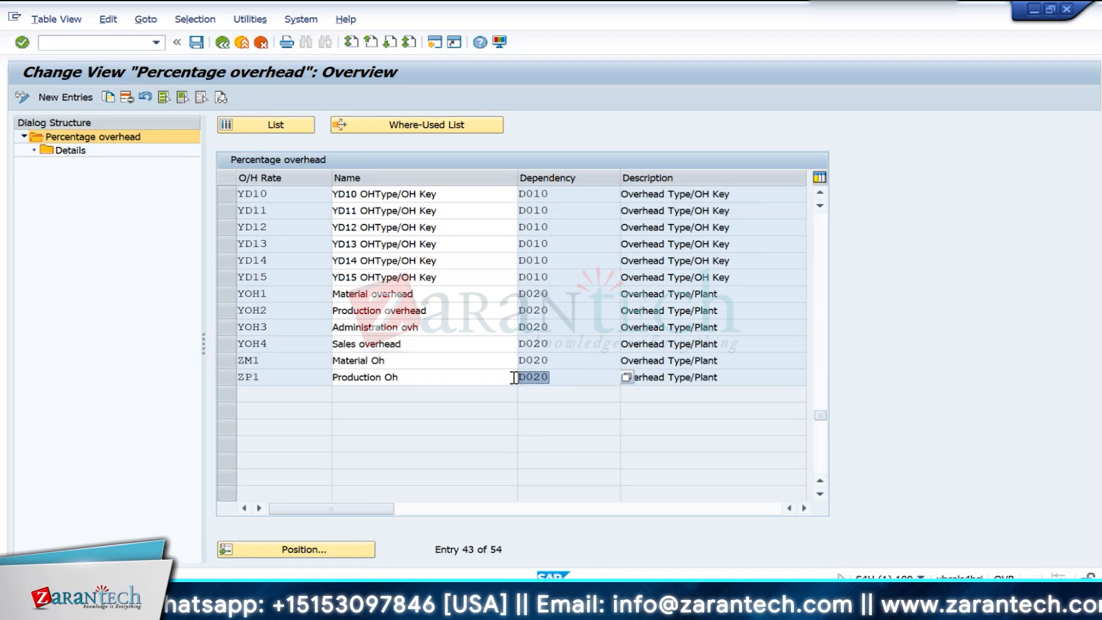
pyautogui.click(223, 360)
pyautogui.click(224, 379)
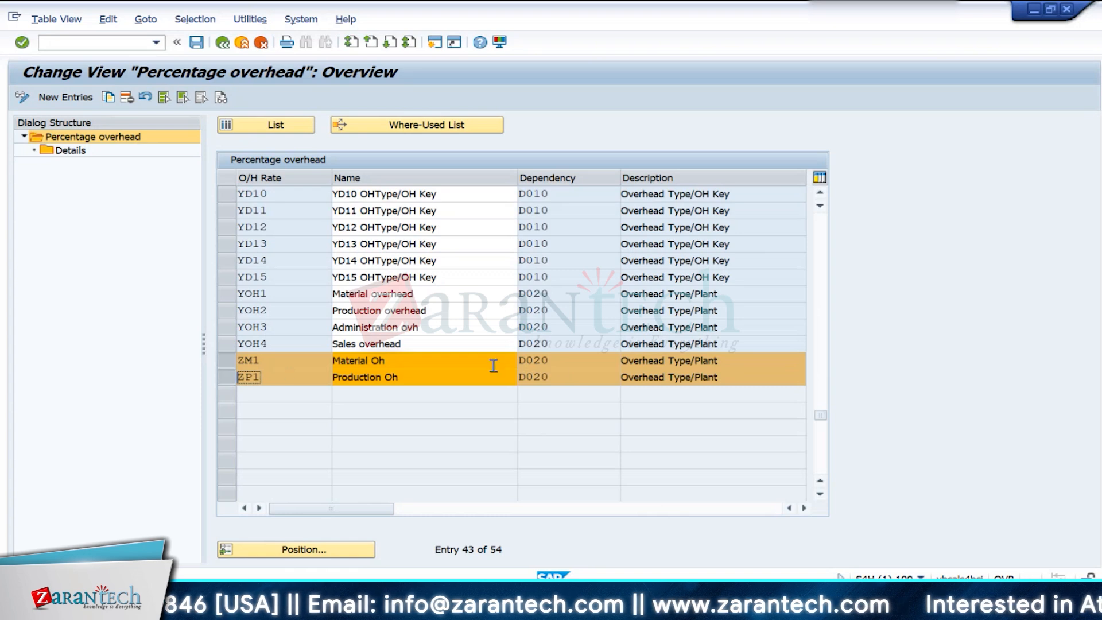
# - Examine the access sequences available as the dependency of rate ZM1, including Overhead Type/OH Key, and close the list without choosing one
pyautogui.click(574, 362)
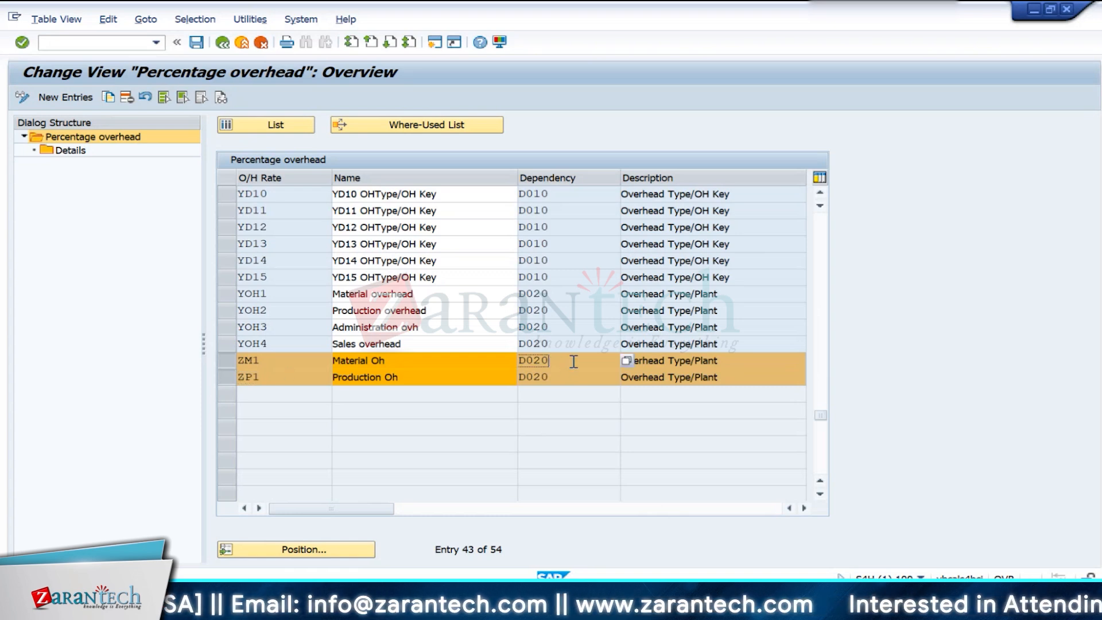
pyautogui.click(626, 360)
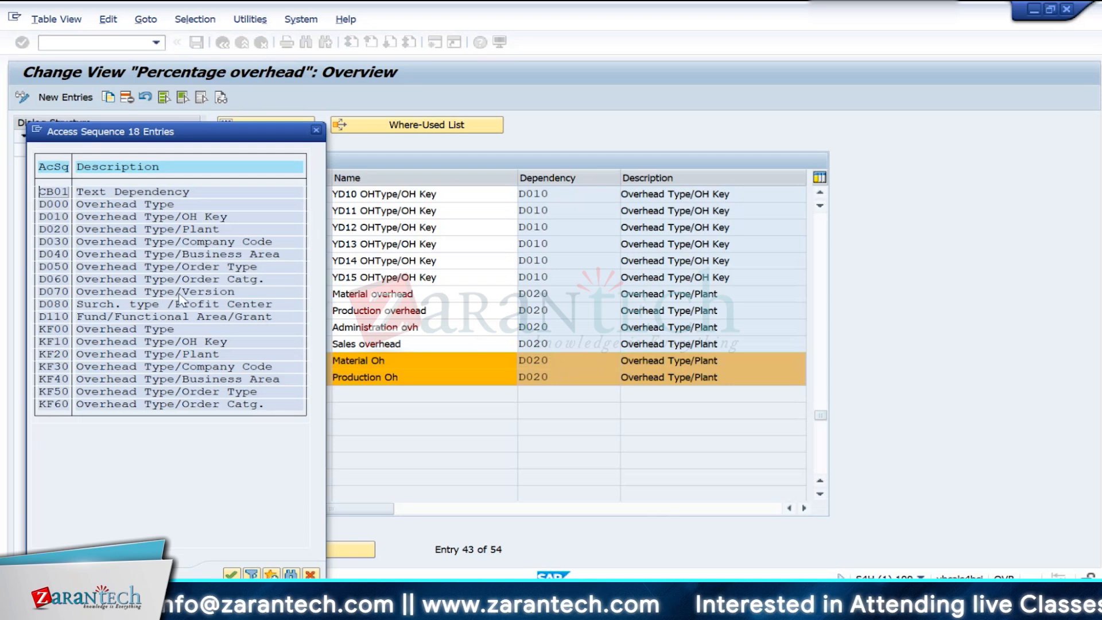
pyautogui.click(182, 218)
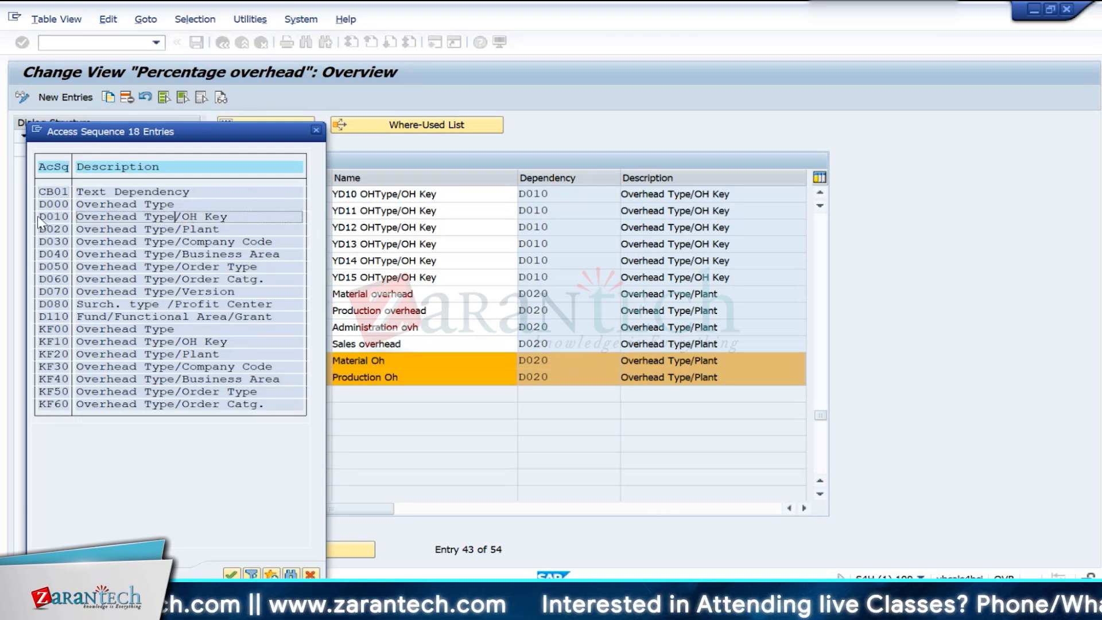
pyautogui.click(316, 130)
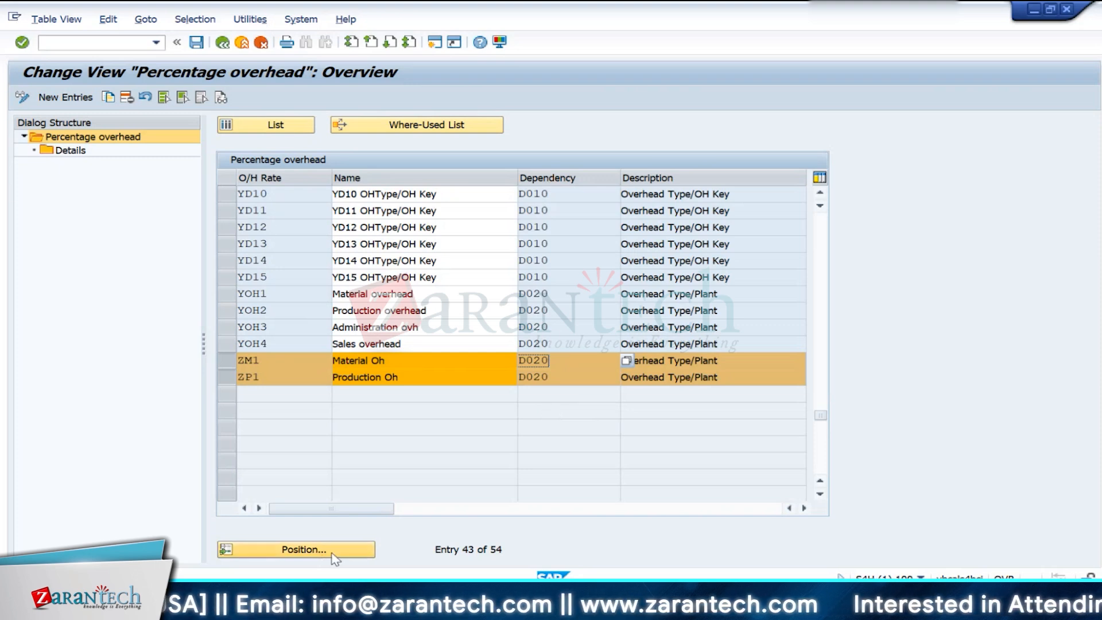
# - Return to the implementation guide, open Define Credits and select credits Z01 (Materil Oh) and Z02 (Production Oh)
pyautogui.click(222, 42)
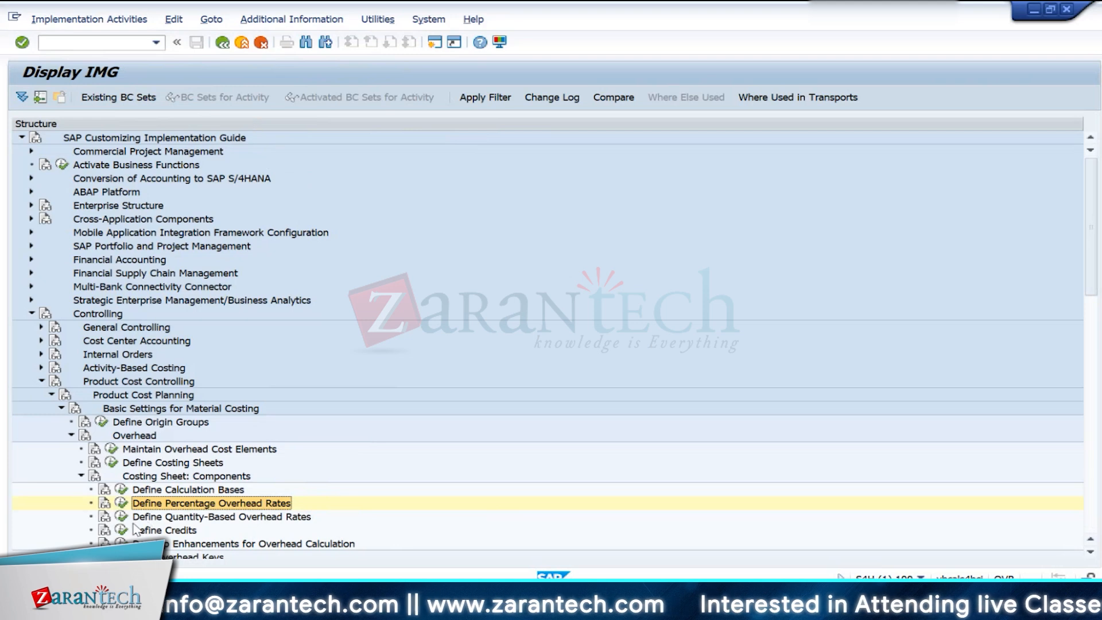
pyautogui.click(121, 530)
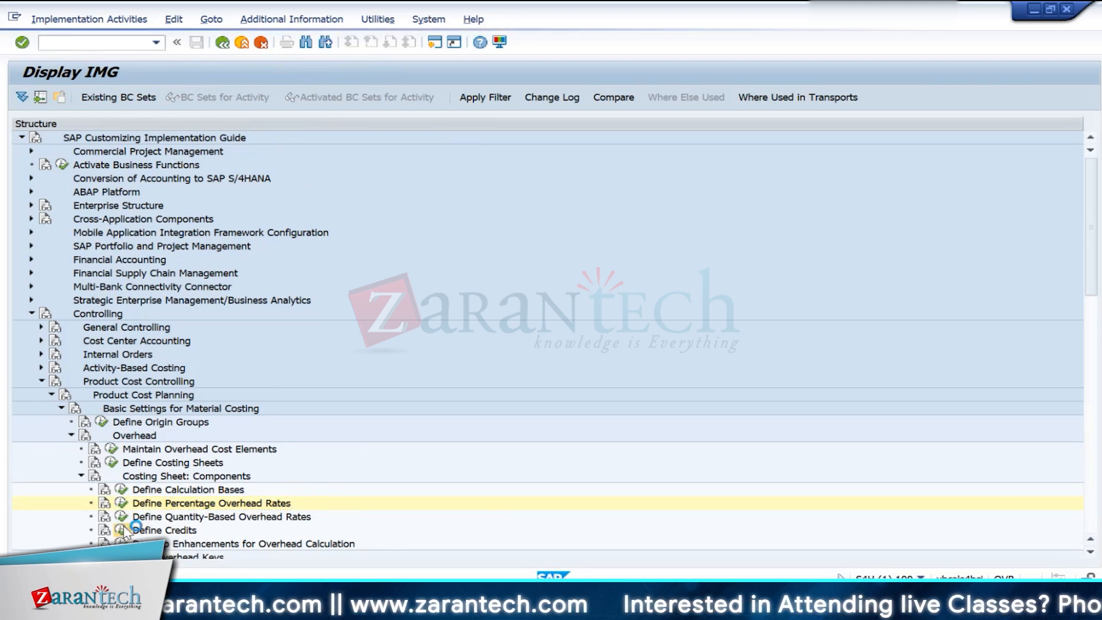
pyautogui.scroll(-2, 394, 459)
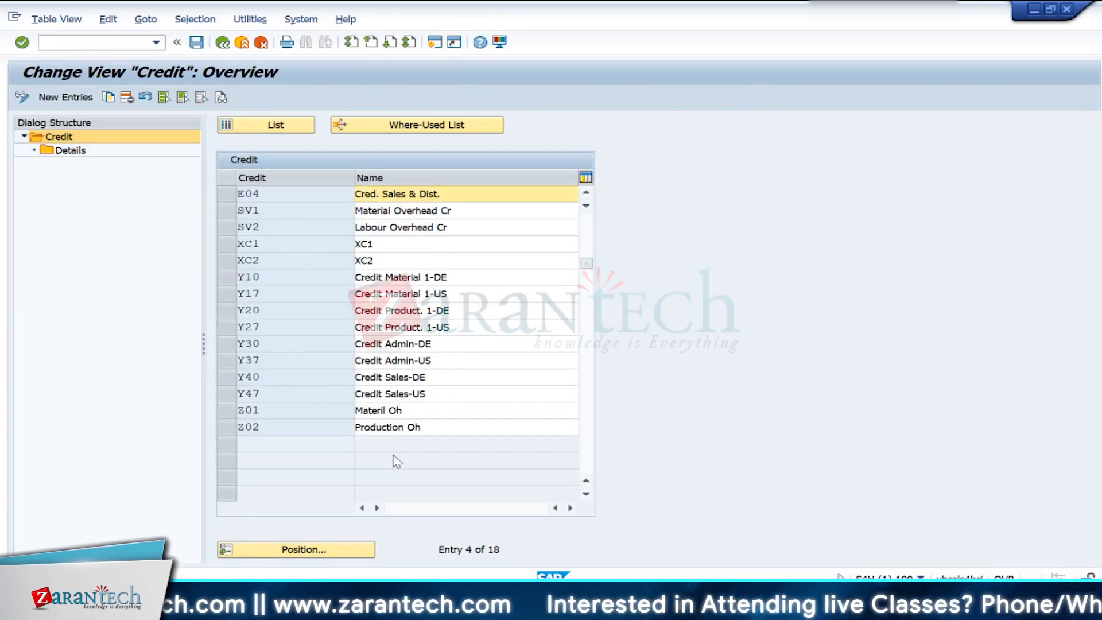
pyautogui.moveTo(228, 362); pyautogui.dragTo(228, 376)
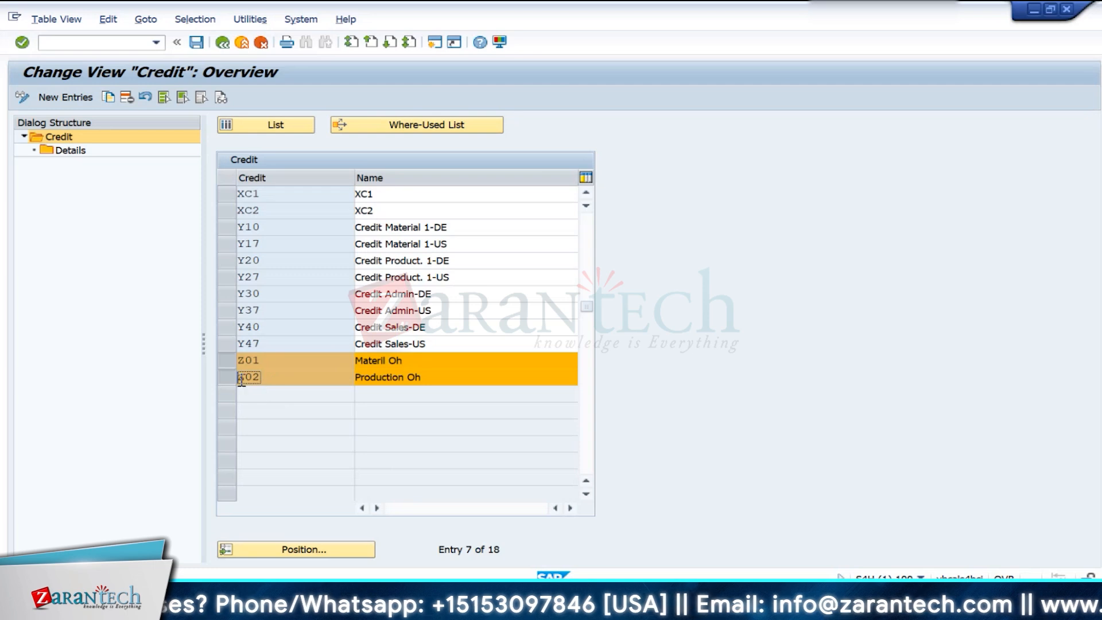
# - Display the details of credit Z02 (Production Oh) for controlling area IN10 and examine its cost element and cost center
pyautogui.click(227, 360)
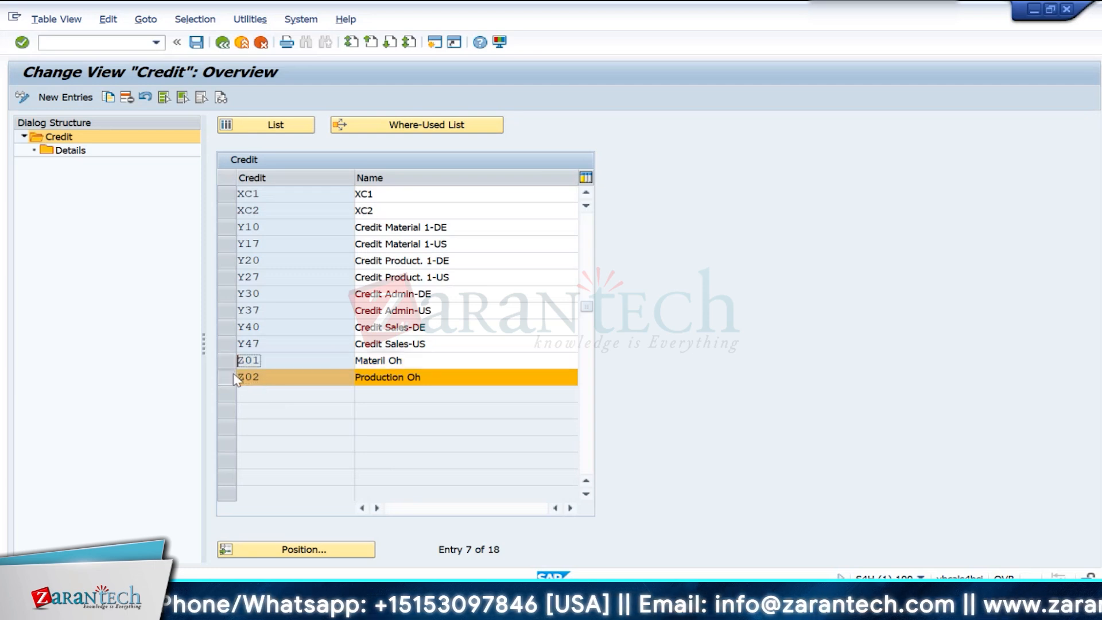
pyautogui.doubleClick(58, 151)
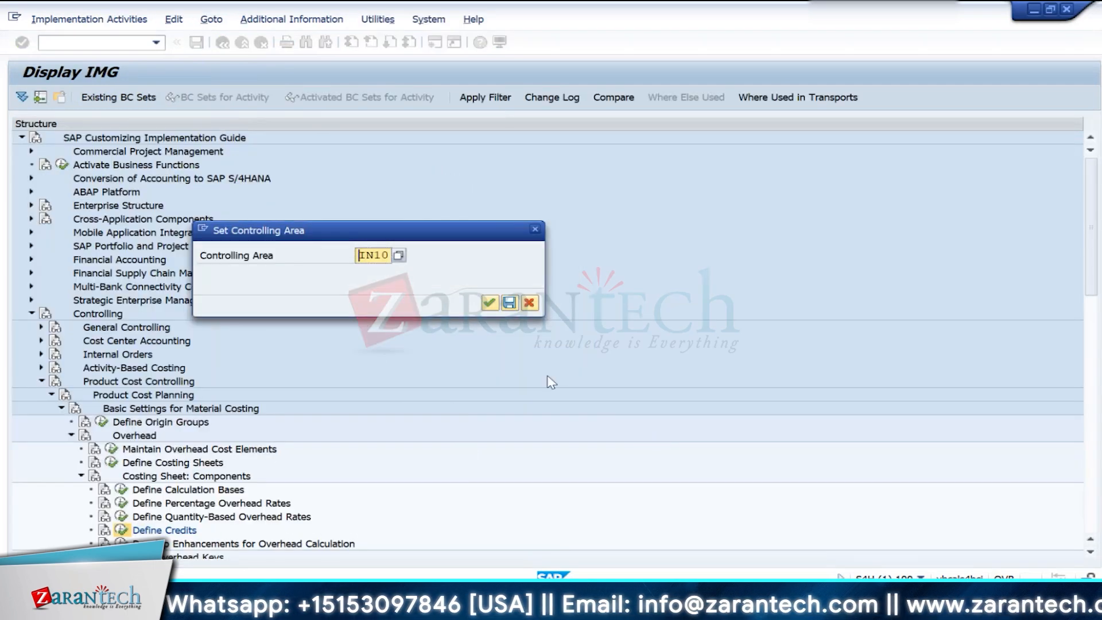
pyautogui.click(490, 303)
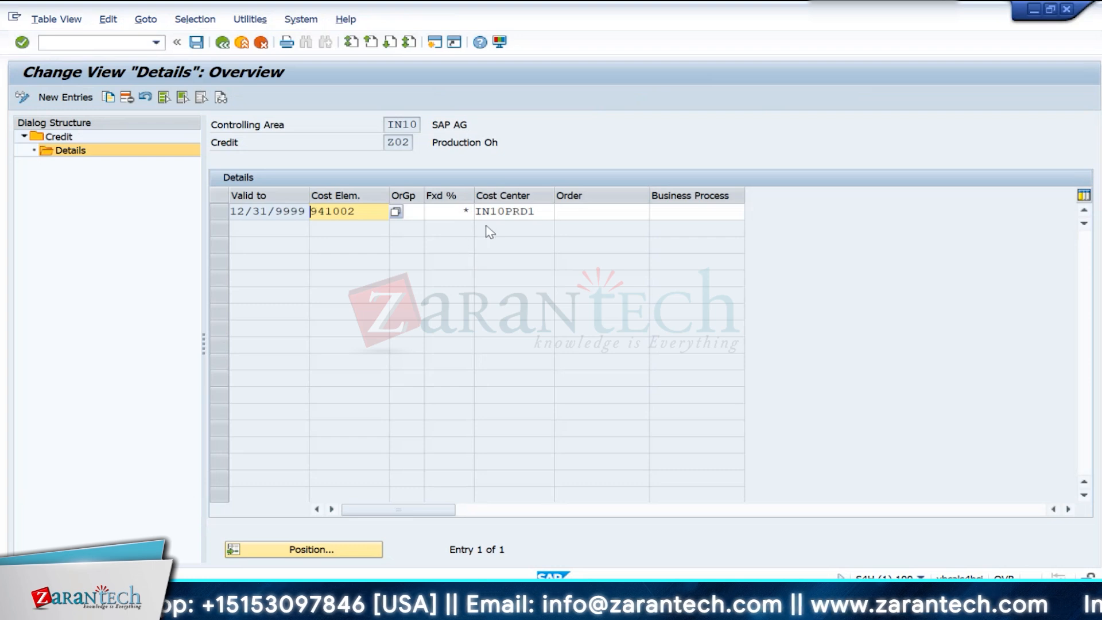
pyautogui.doubleClick(336, 211)
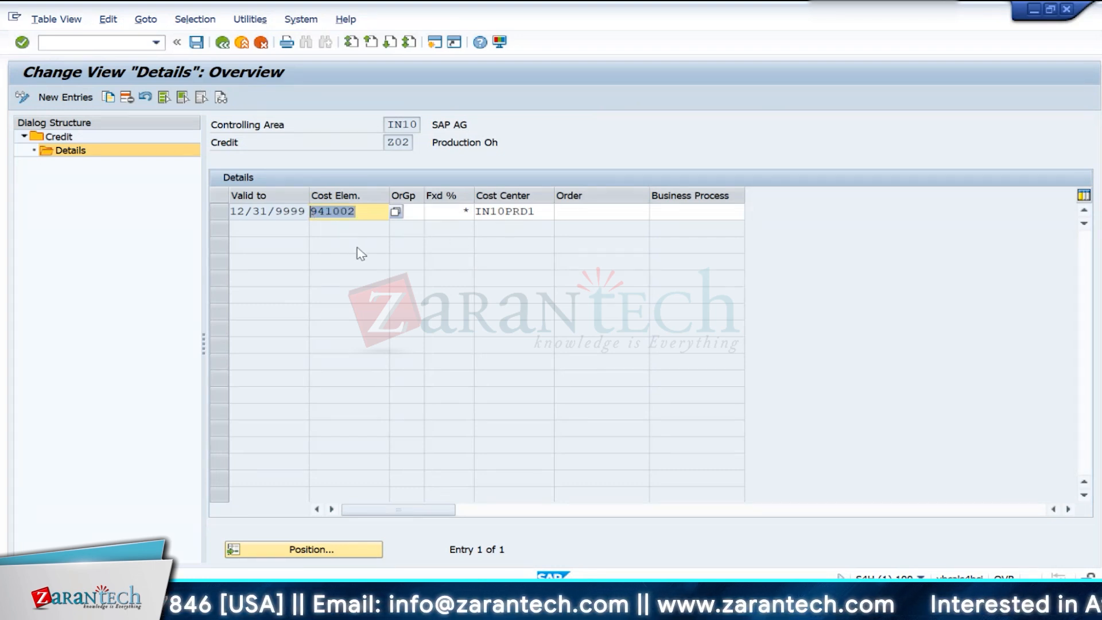
pyautogui.doubleClick(542, 212)
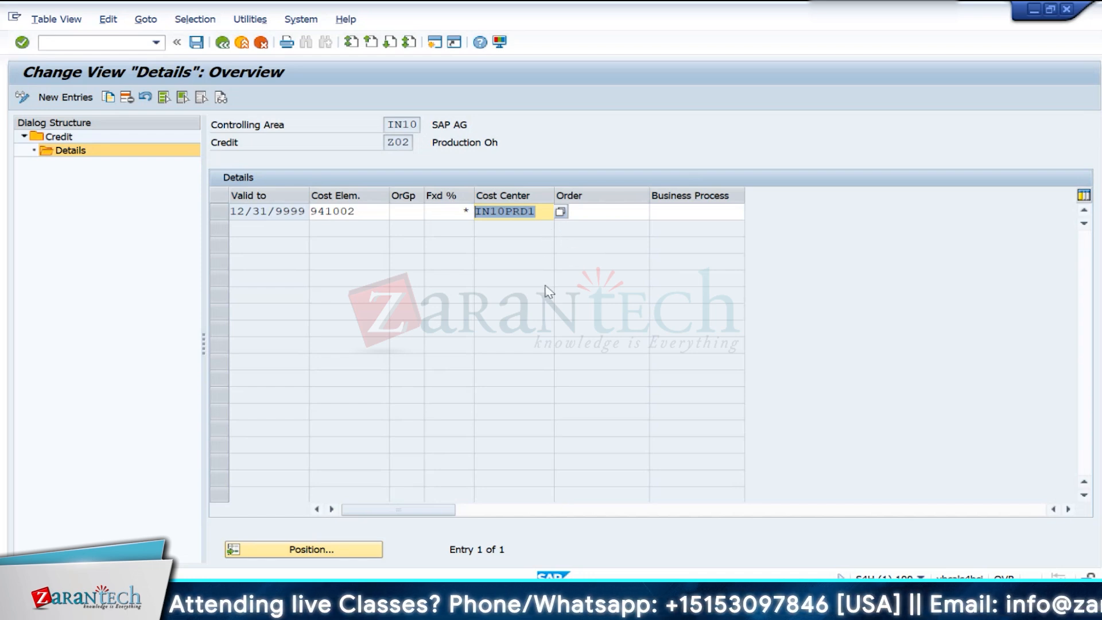
# - Switch to the Excel worksheet and examine the Material Overhead and Production Overhead rows beside the Costing Sheet label
pyautogui.click(542, 608)
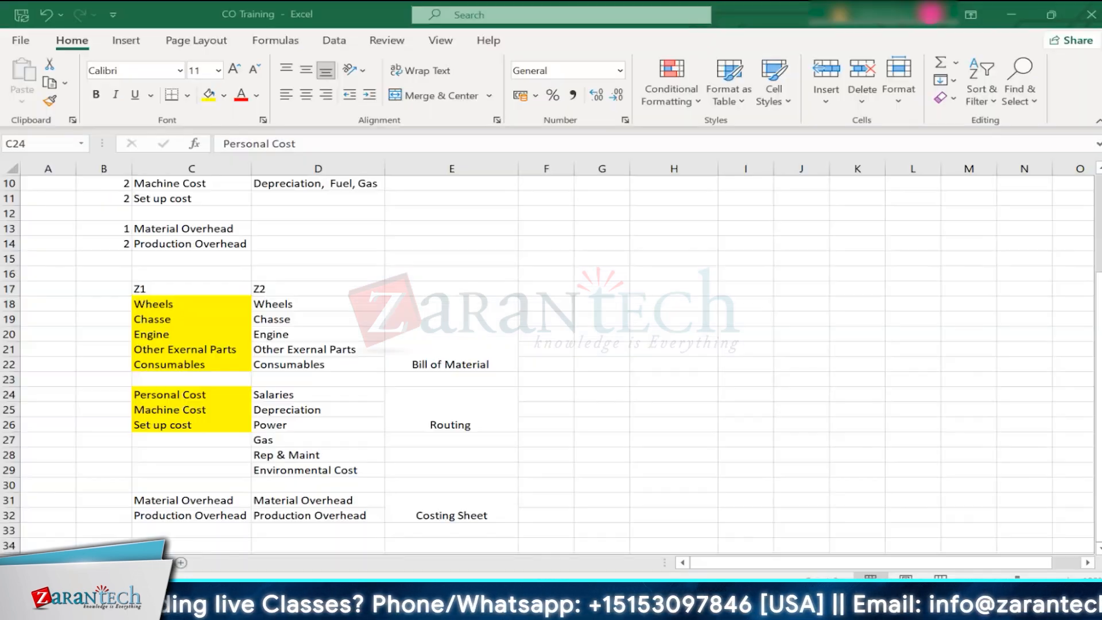
pyautogui.click(467, 509)
pyautogui.moveTo(143, 506); pyautogui.dragTo(404, 515)
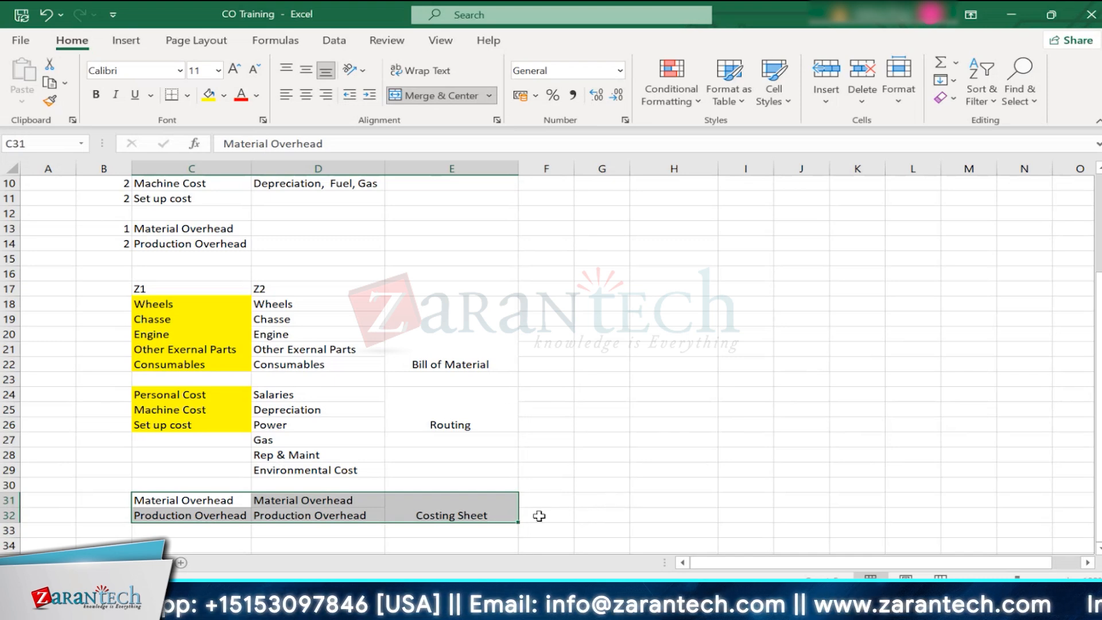
pyautogui.click(551, 499)
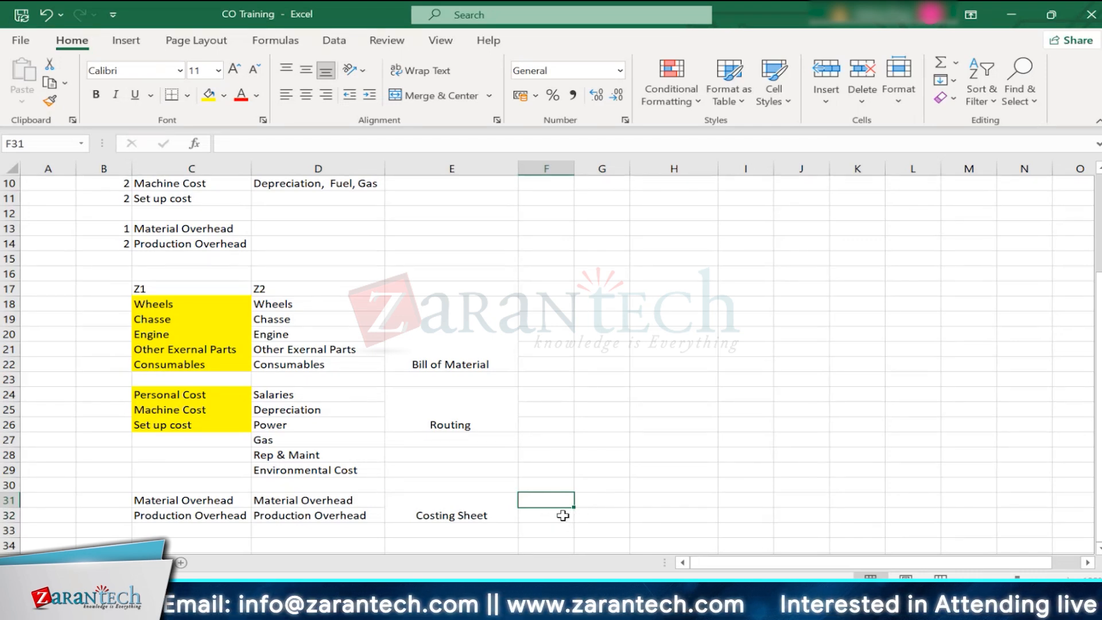
pyautogui.moveTo(563, 516); pyautogui.dragTo(614, 526)
pyautogui.click(663, 526)
pyautogui.click(579, 510)
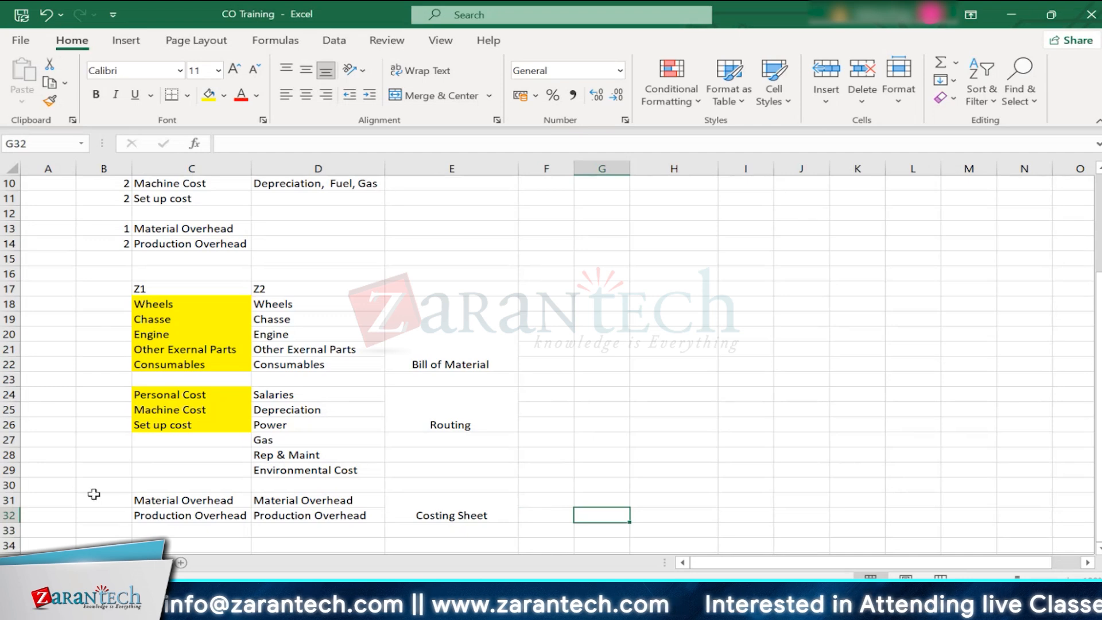
pyautogui.moveTo(140, 500); pyautogui.dragTo(513, 515)
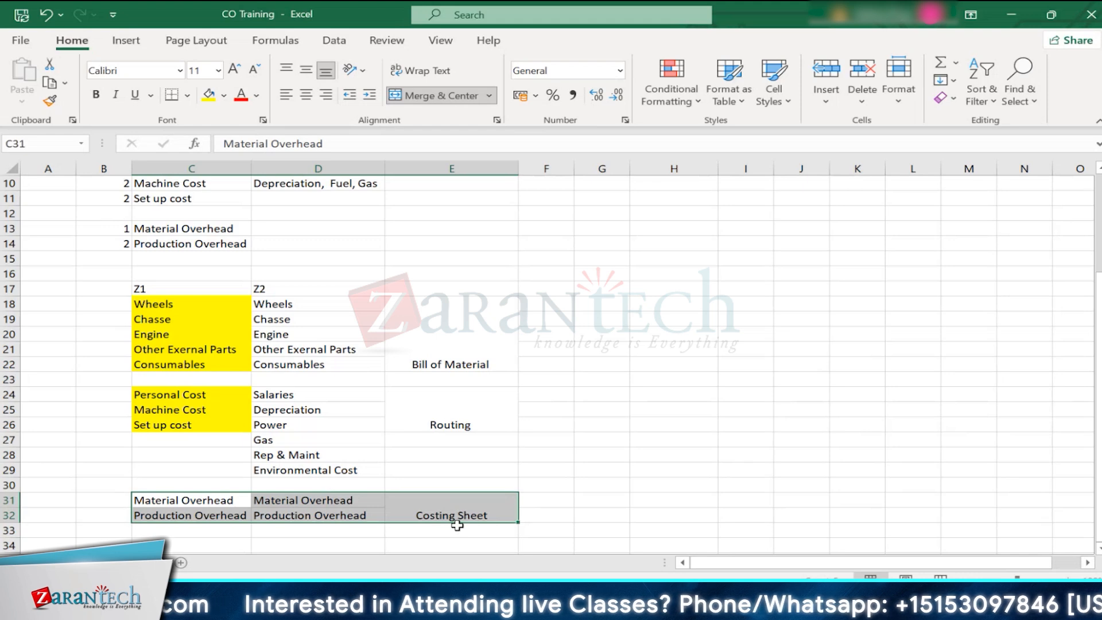
pyautogui.click(539, 487)
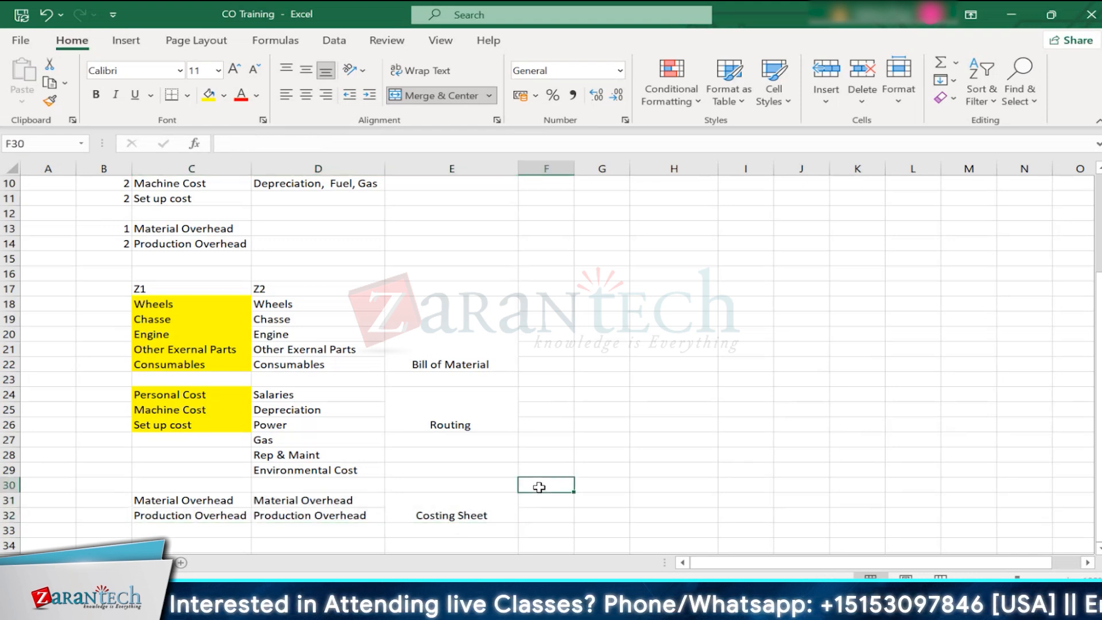
# - Fill the Material Overhead and Production Overhead cells C31:C32 under Z1 with yellow, then select the adjoining Costing Sheet cell
pyautogui.moveTo(173, 492); pyautogui.dragTo(168, 513)
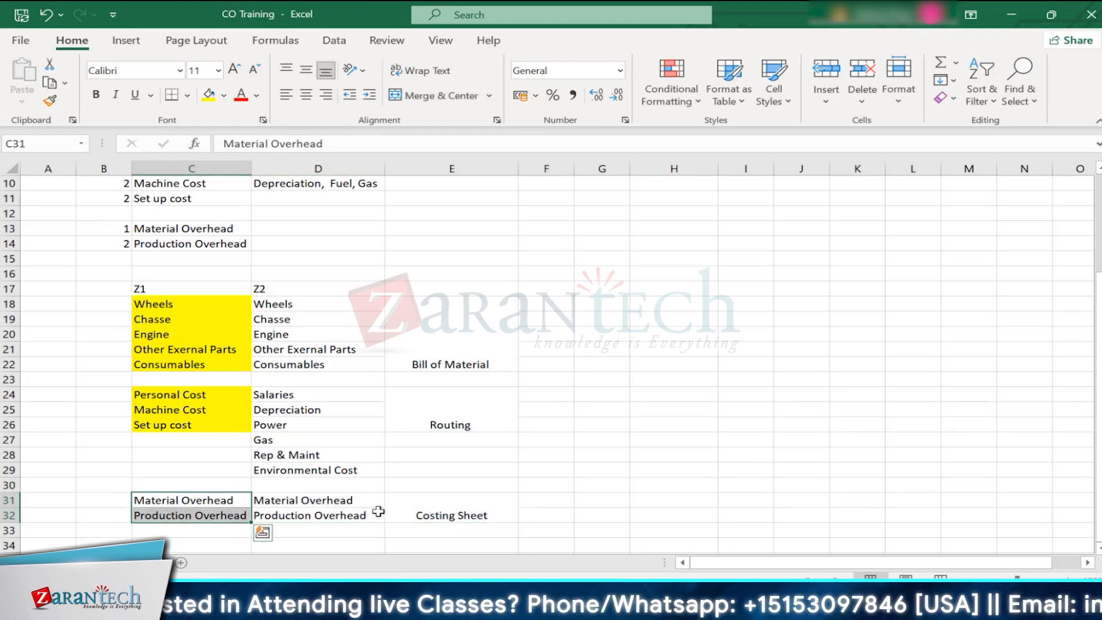
pyautogui.click(208, 95)
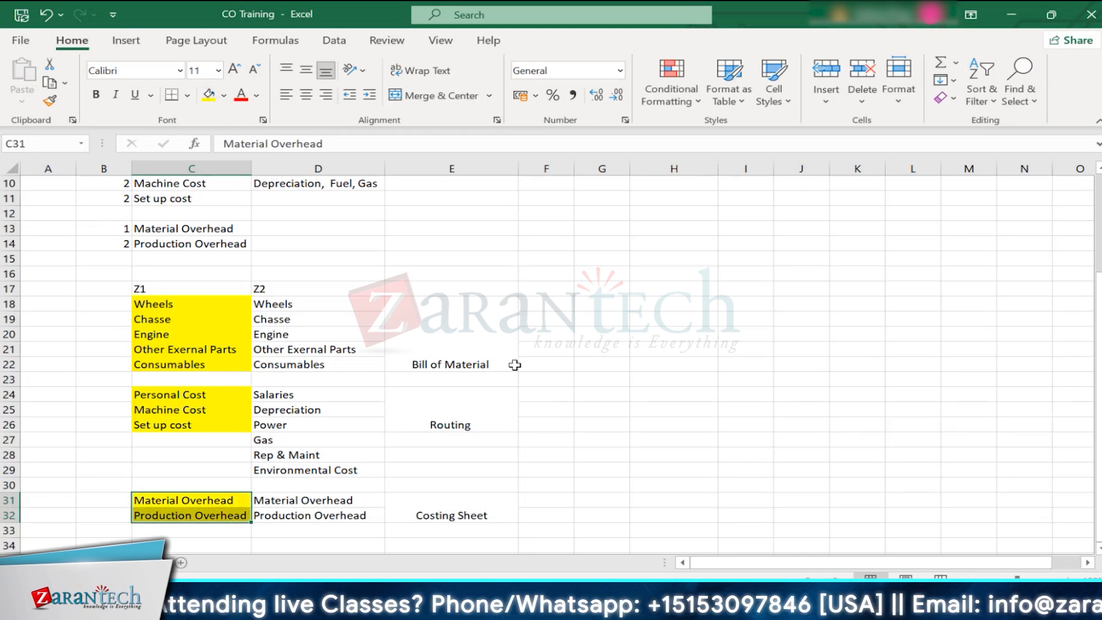
pyautogui.click(489, 513)
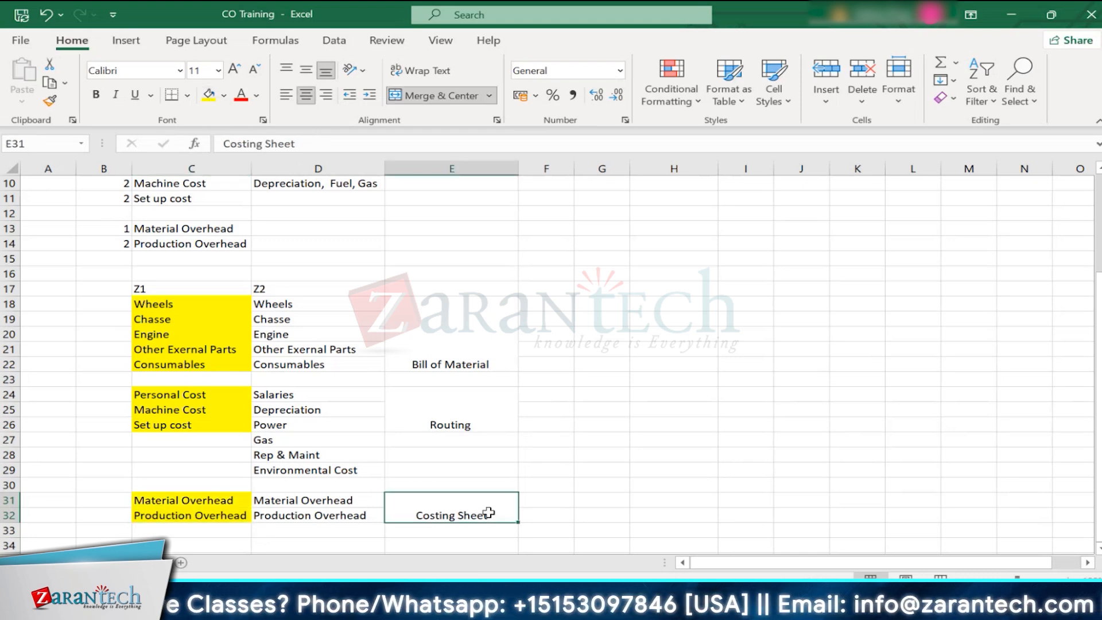
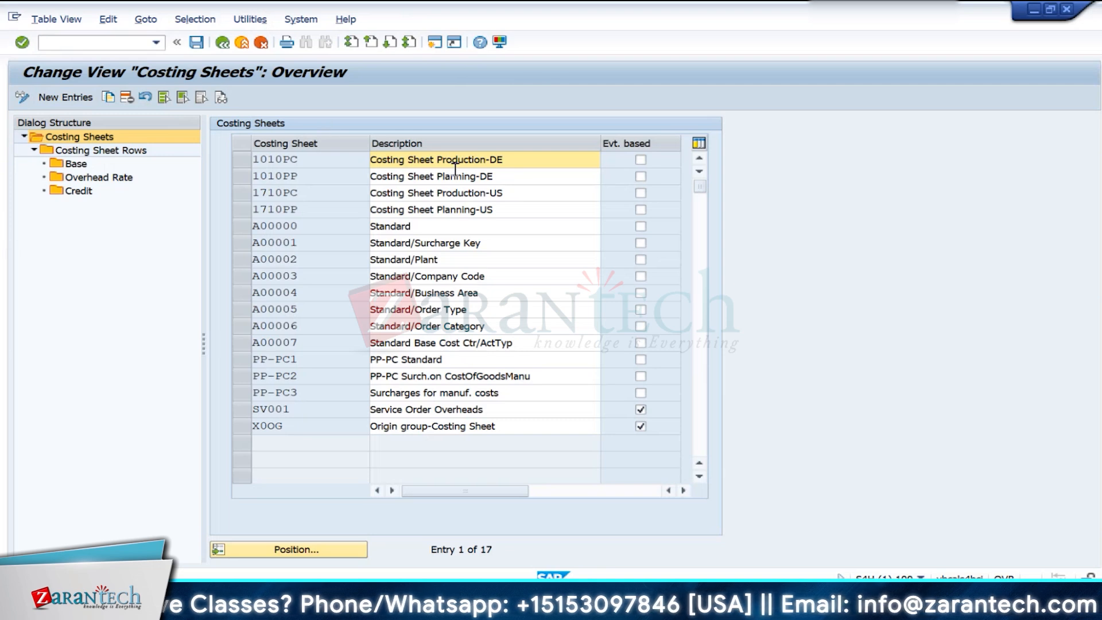
# - Create a new costing sheet IN10 with the description "Costing Sheet" and save it, confirming the customizing request
pyautogui.click(71, 98)
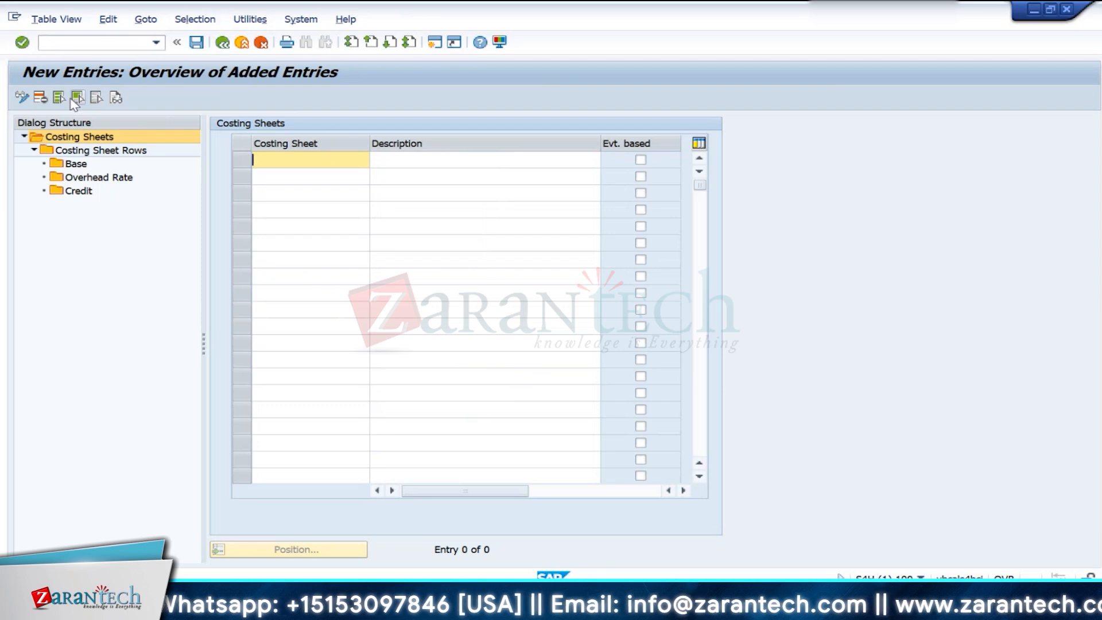
pyautogui.write('IN')
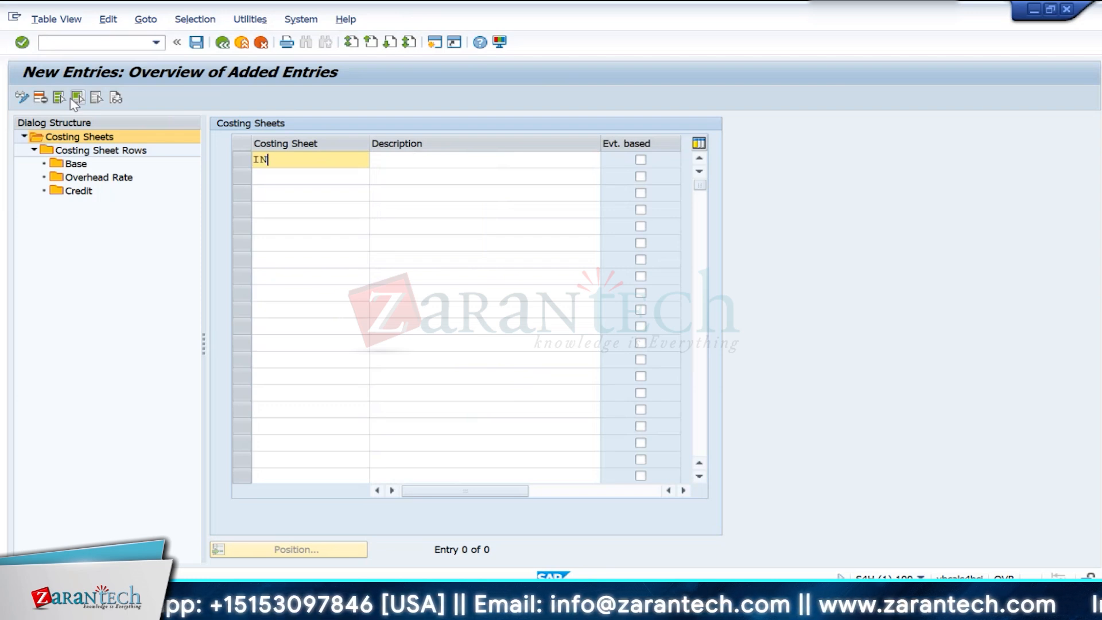
pyautogui.write('10')
pyautogui.press('Tab')
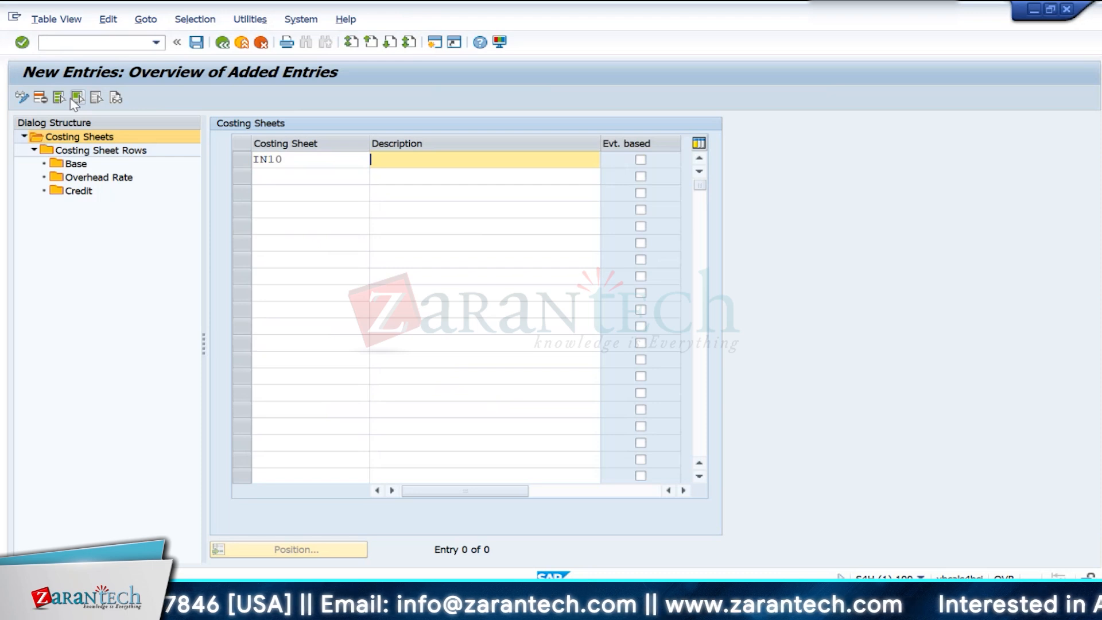
pyautogui.write('Cos')
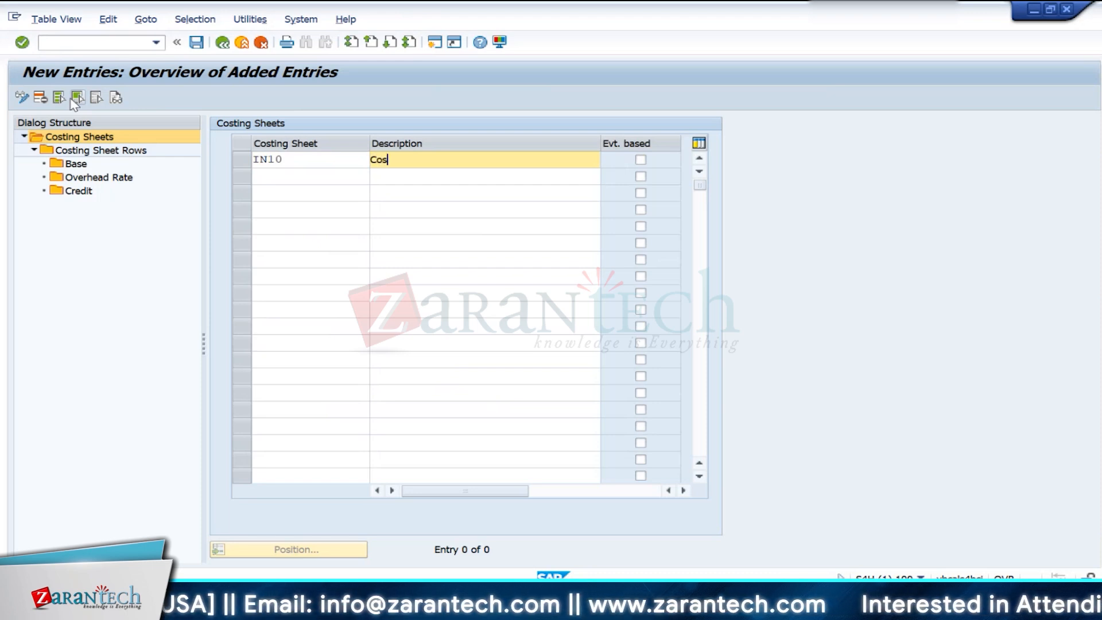
pyautogui.write('ting Sheet')
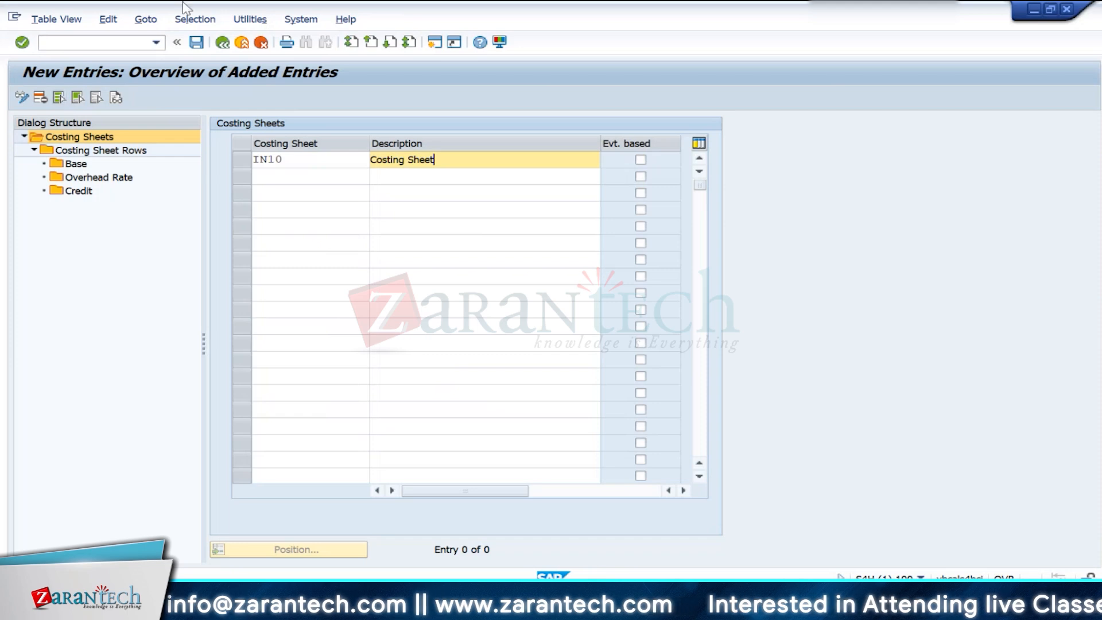
pyautogui.click(195, 42)
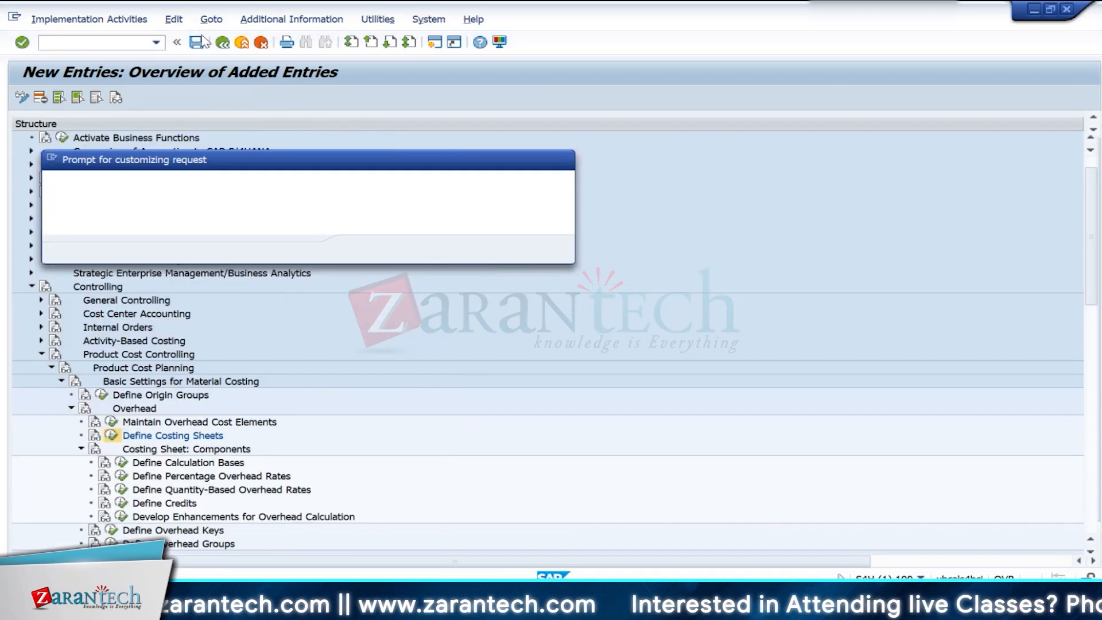
pyautogui.click(362, 250)
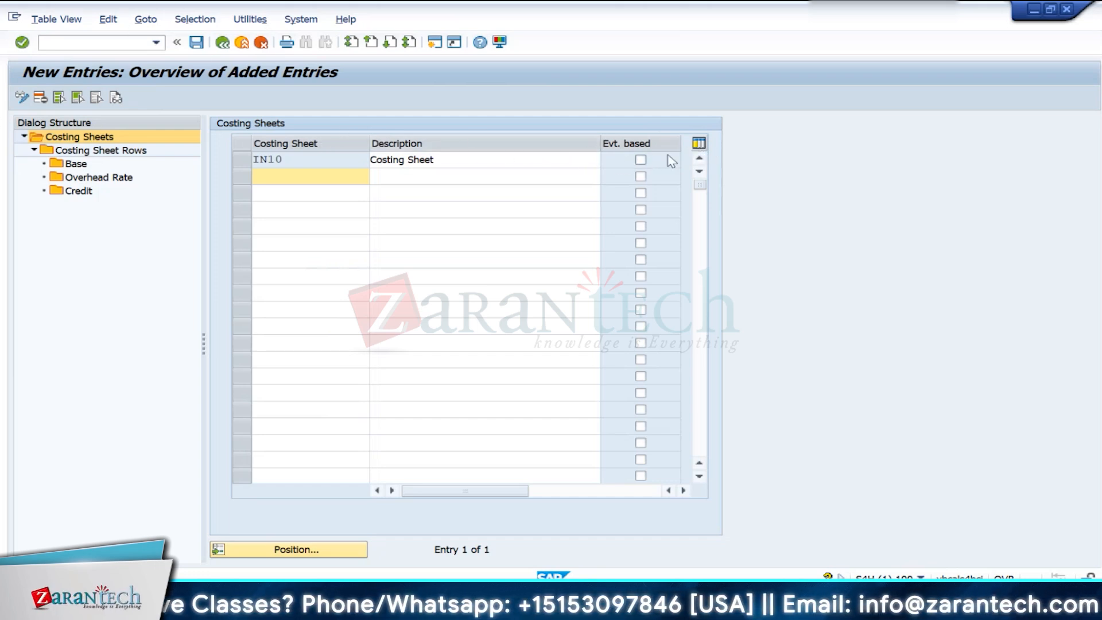
# - Mark costing sheet IN10 as event-based and read the help text on event-based overhead calculation
pyautogui.click(640, 159)
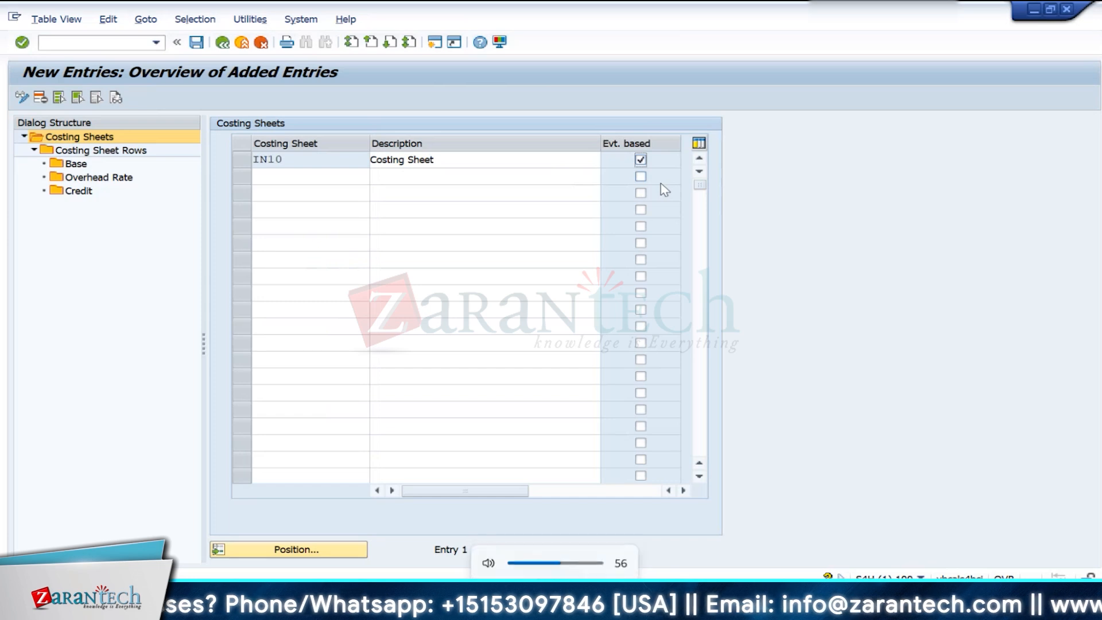
pyautogui.rightClick(641, 160)
pyautogui.click(666, 167)
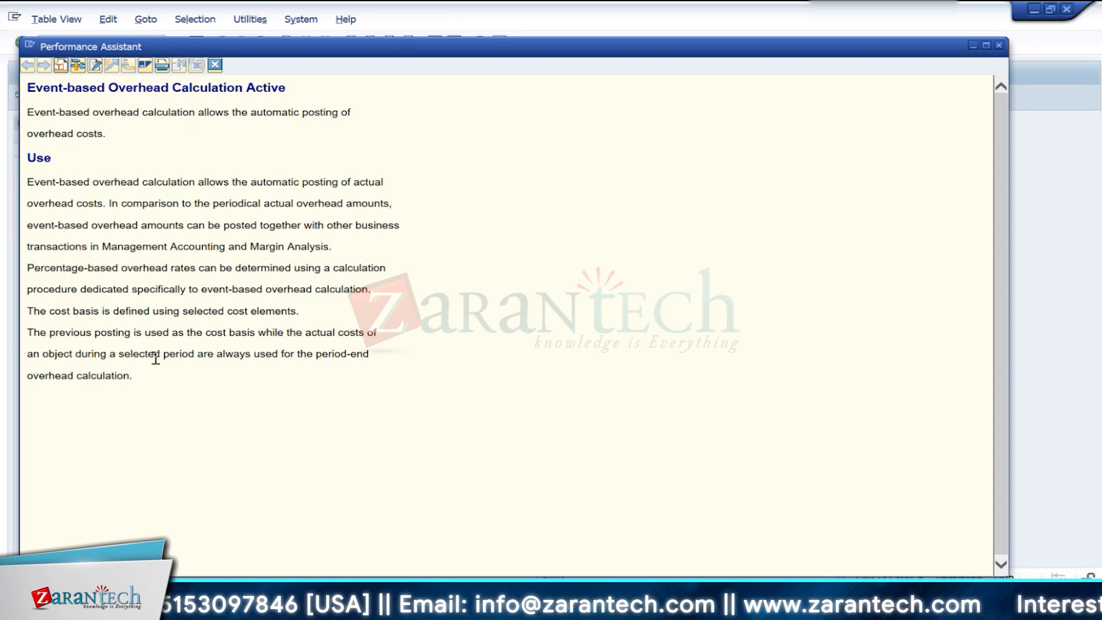
pyautogui.click(215, 65)
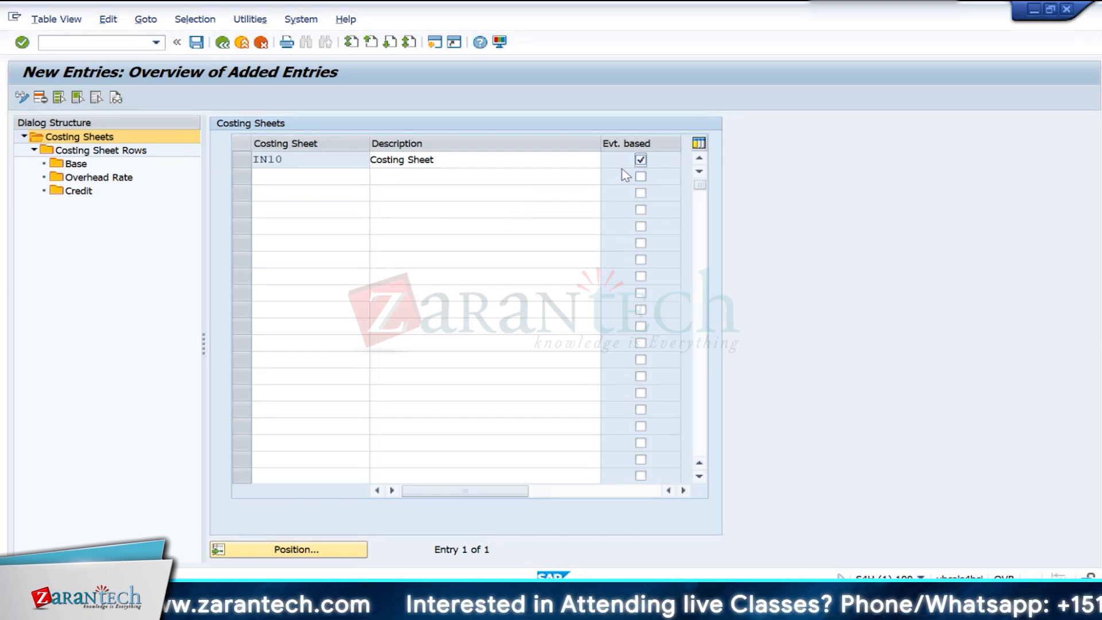
# - Switch to the Excel worksheet and examine the bill of material components of Z1 and Z2 against the Costing Sheet cell
pyautogui.hotkey('alt', 'Tab')
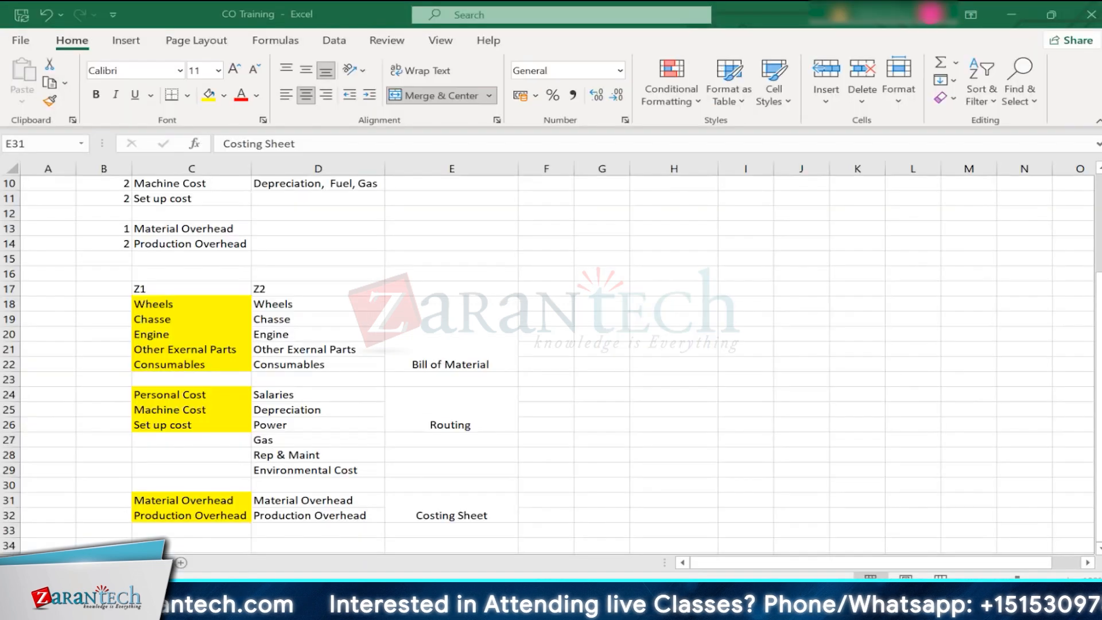
pyautogui.click(166, 308)
pyautogui.moveTo(165, 308); pyautogui.dragTo(190, 368)
pyautogui.moveTo(163, 308); pyautogui.dragTo(311, 358)
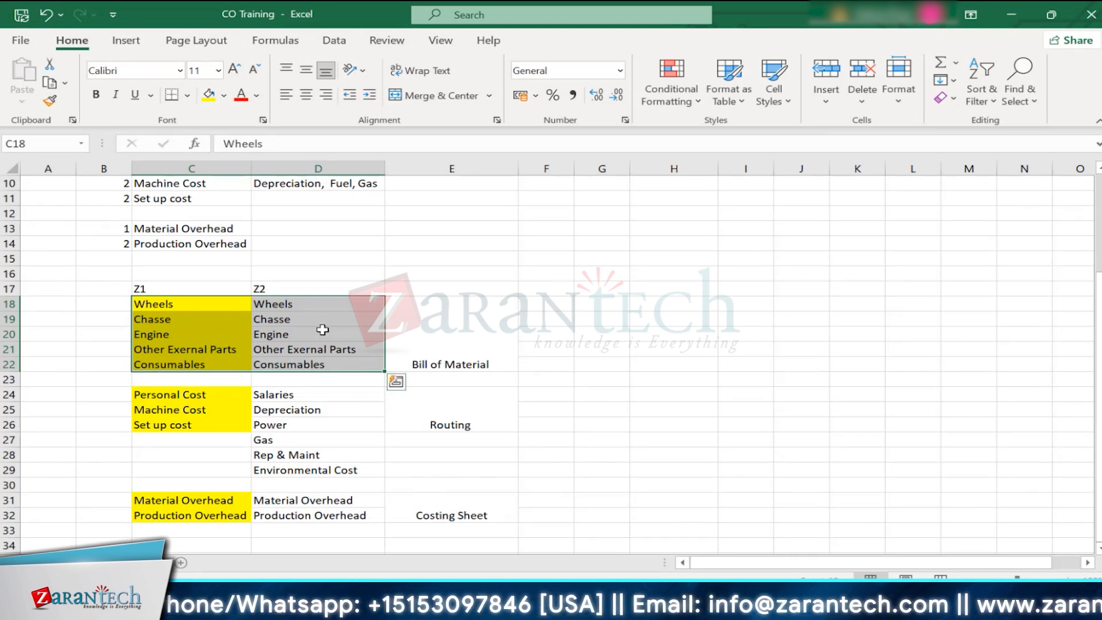
pyautogui.click(442, 510)
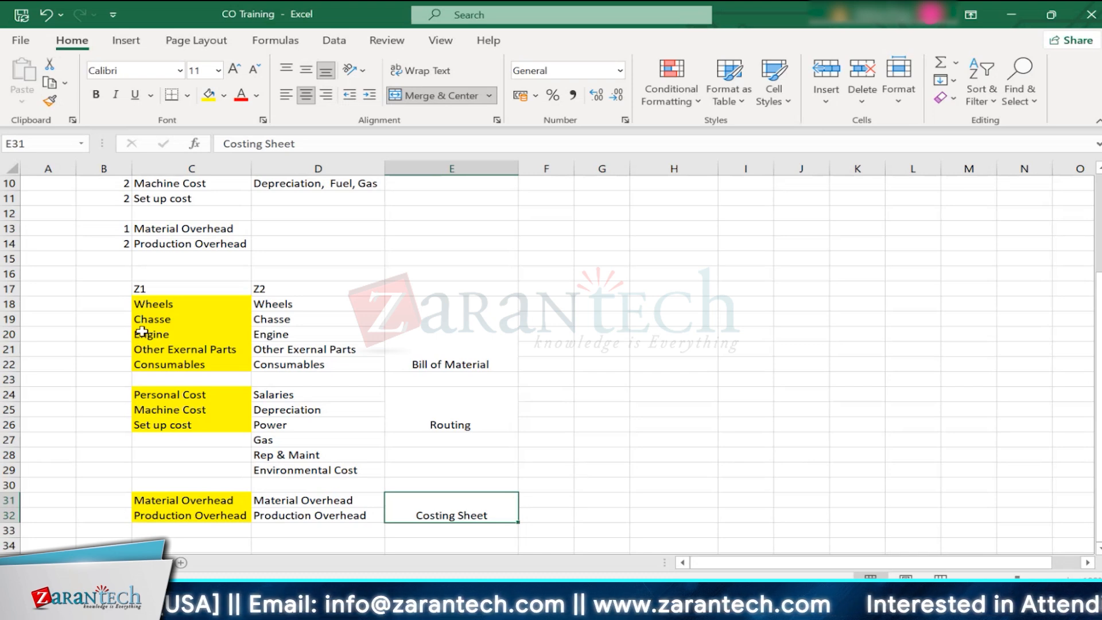
pyautogui.moveTo(143, 303); pyautogui.dragTo(290, 365)
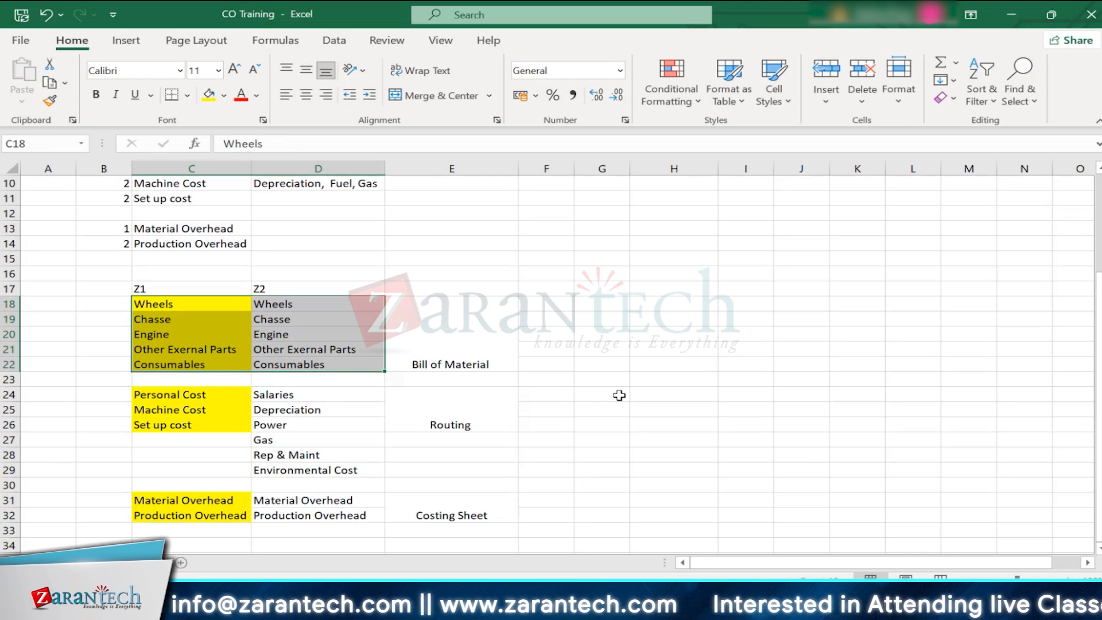
# - Return to SAP, open a new session, run transaction sfw5 and continue past the security information
pyautogui.moveTo(713, 610)
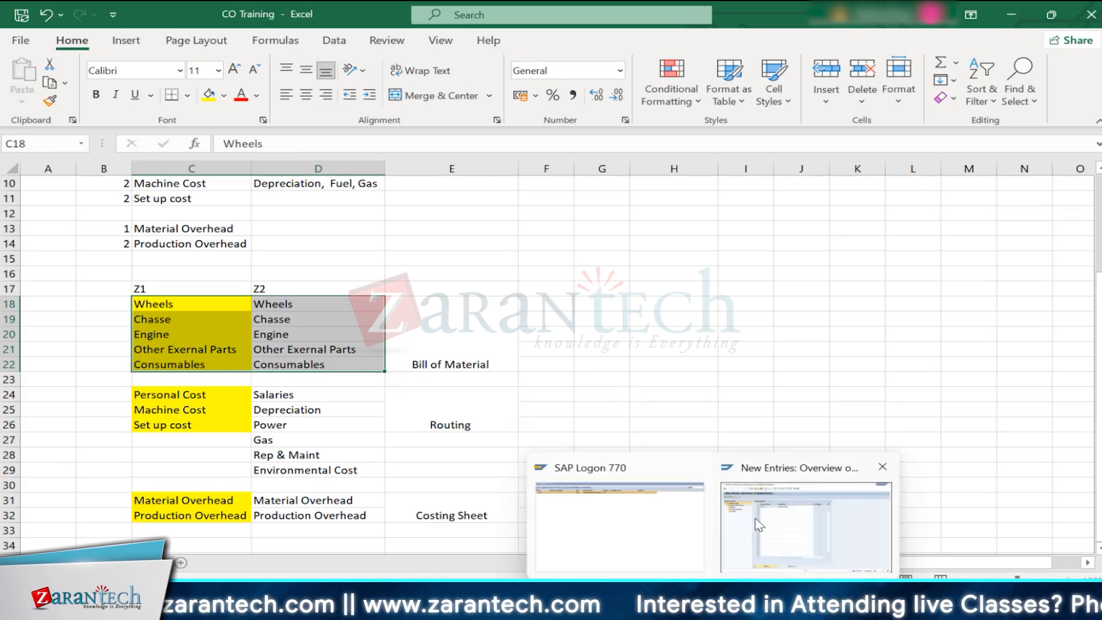
pyautogui.click(759, 524)
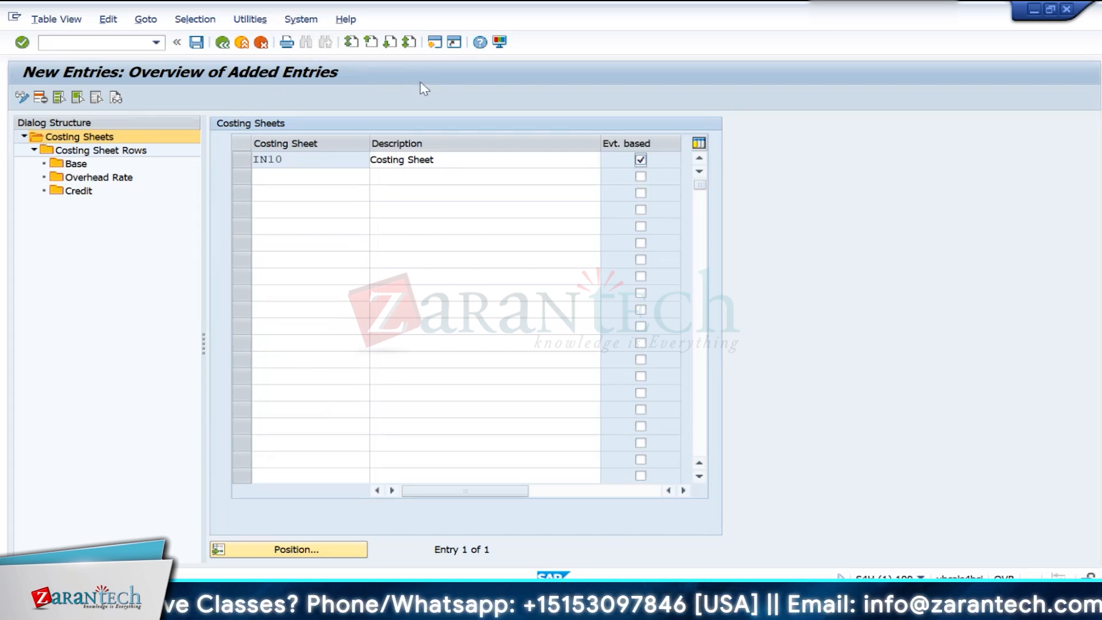
pyautogui.click(434, 41)
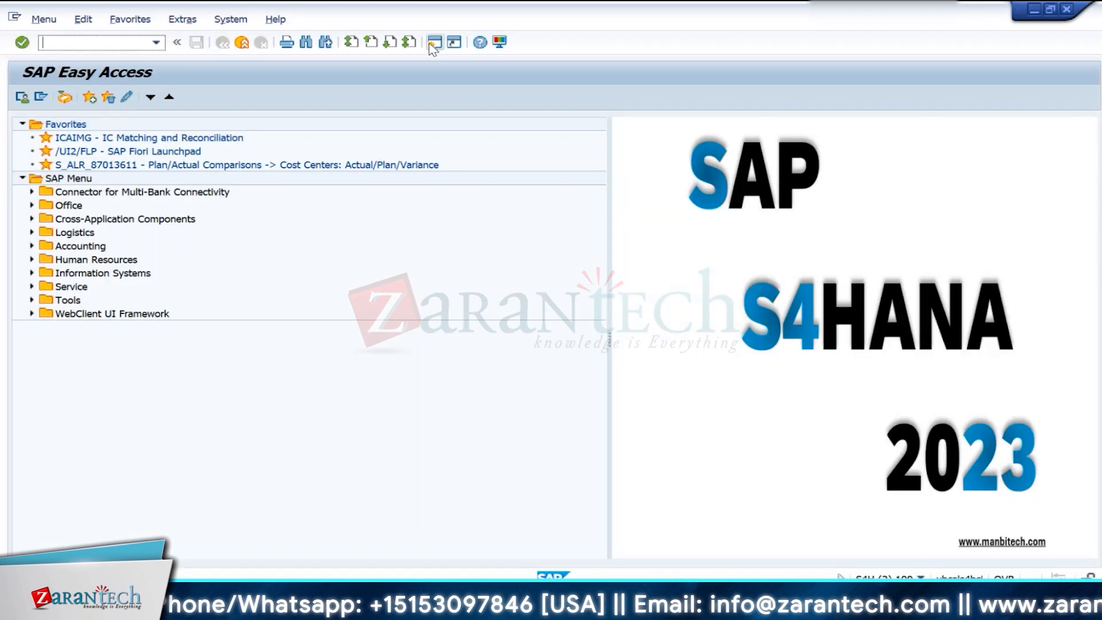
pyautogui.write('sf')
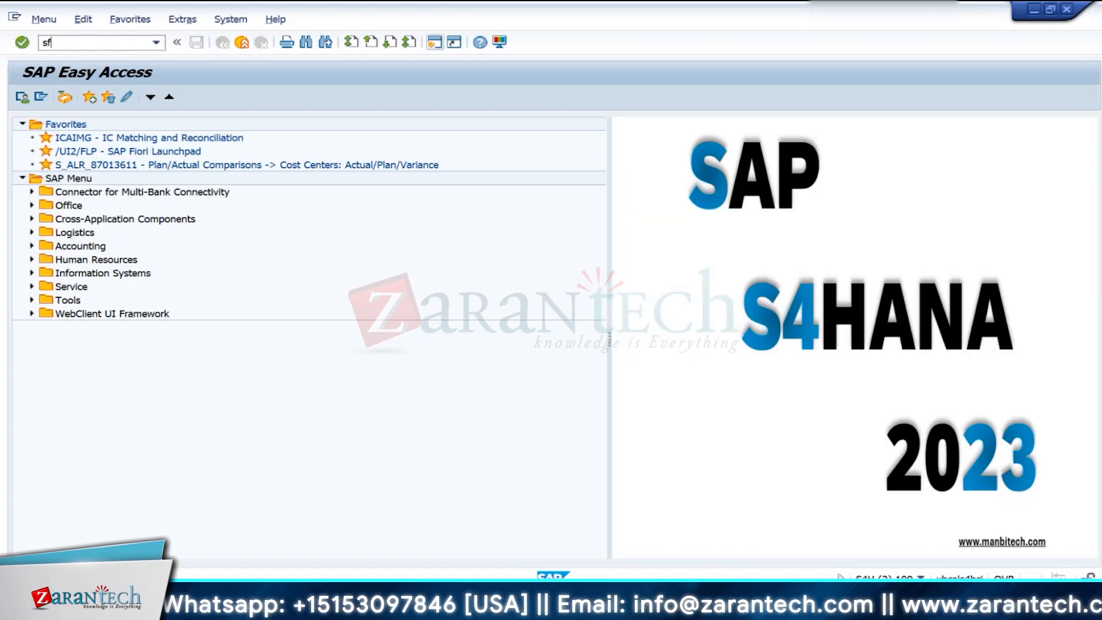
pyautogui.write('w5')
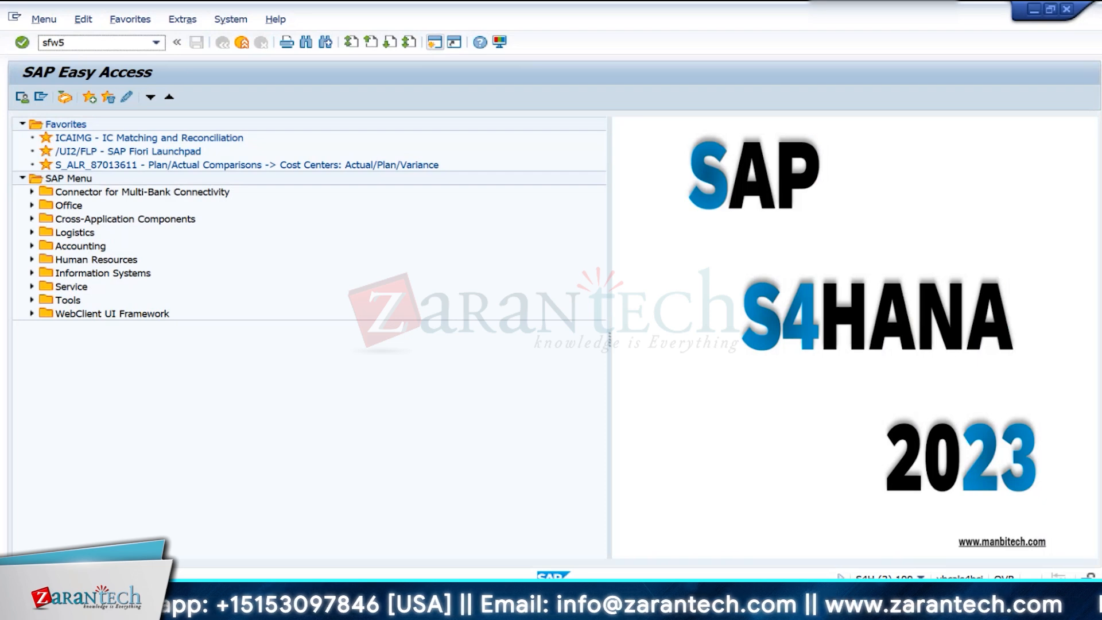
pyautogui.press('Return')
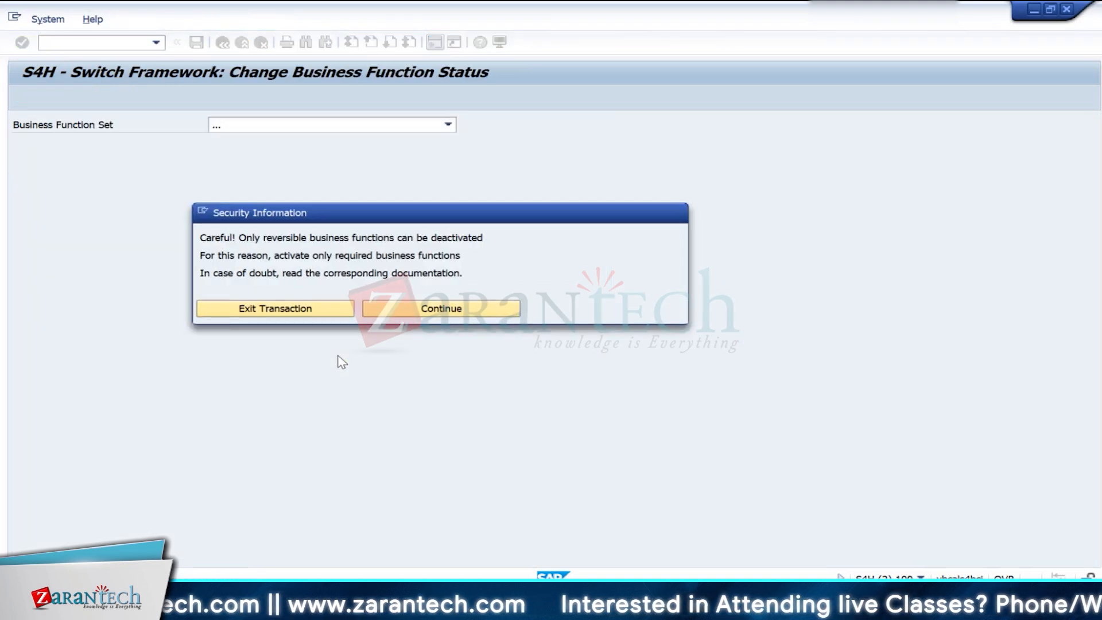
pyautogui.click(429, 310)
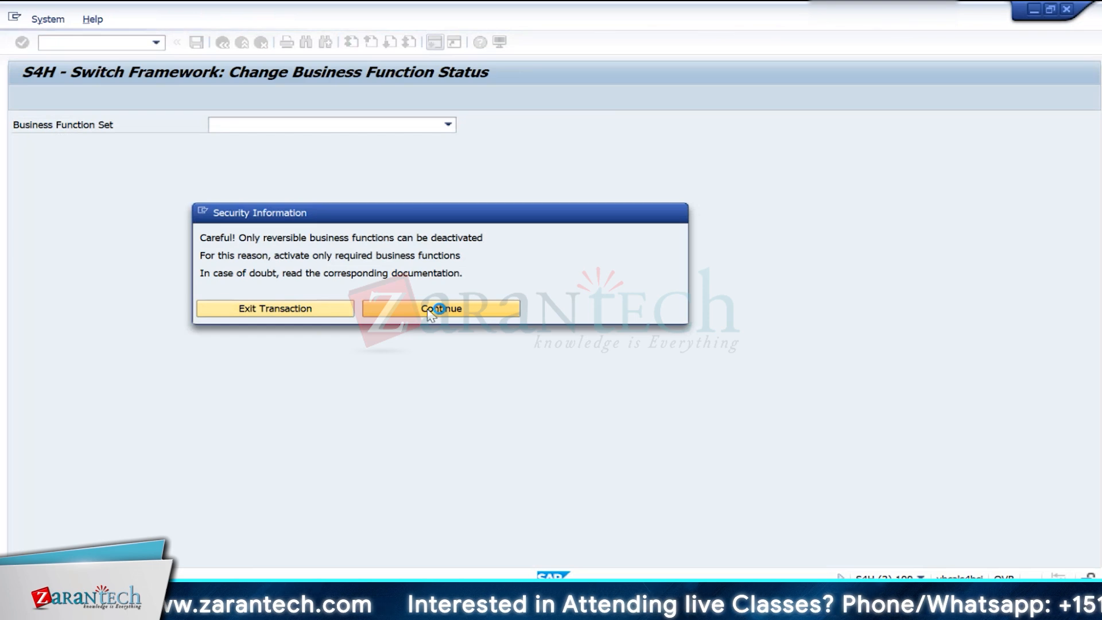
pyautogui.click(428, 310)
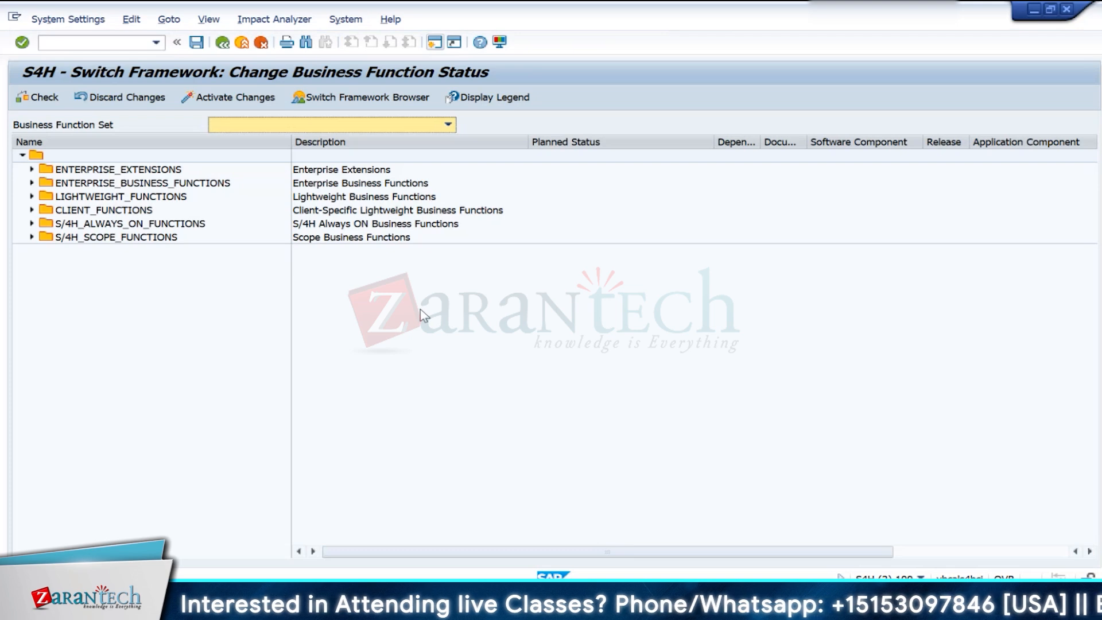
# - Expand the S/4H scope functions and enterprise extensions, and search the whole business function tree for UPA
pyautogui.click(32, 237)
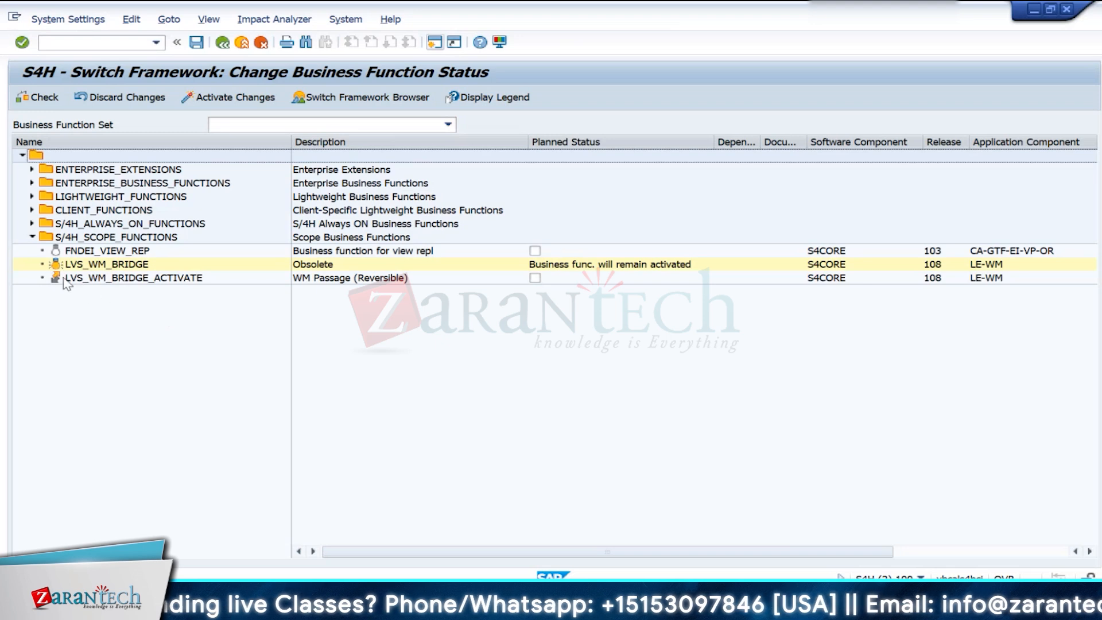
pyautogui.click(30, 170)
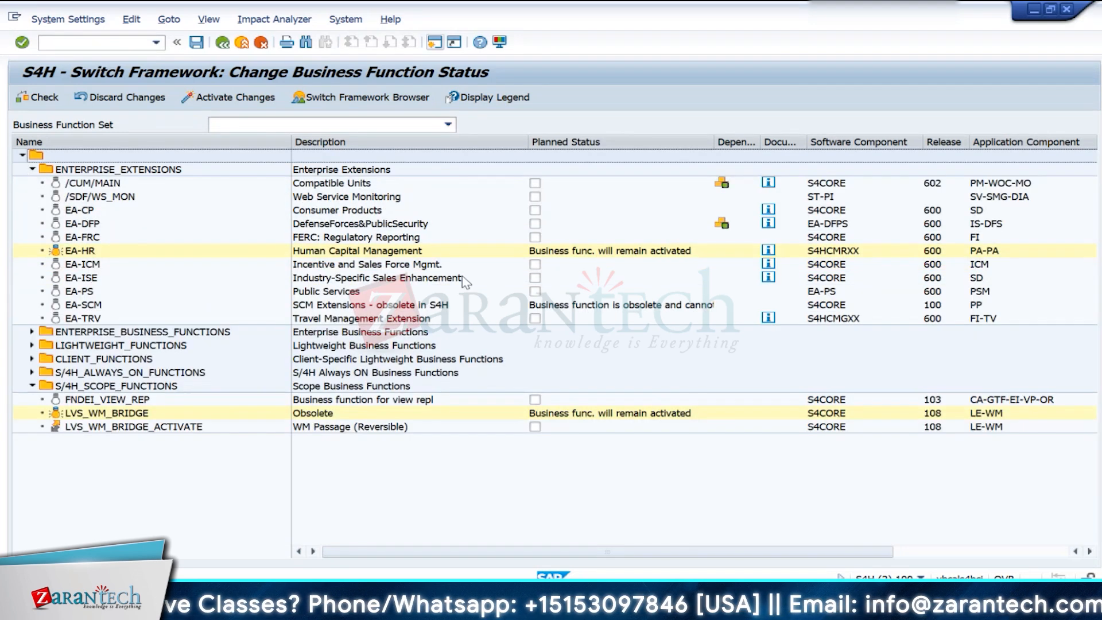
pyautogui.click(60, 155)
pyautogui.hotkey('ctrl', 'f')
pyautogui.write('BUPA')
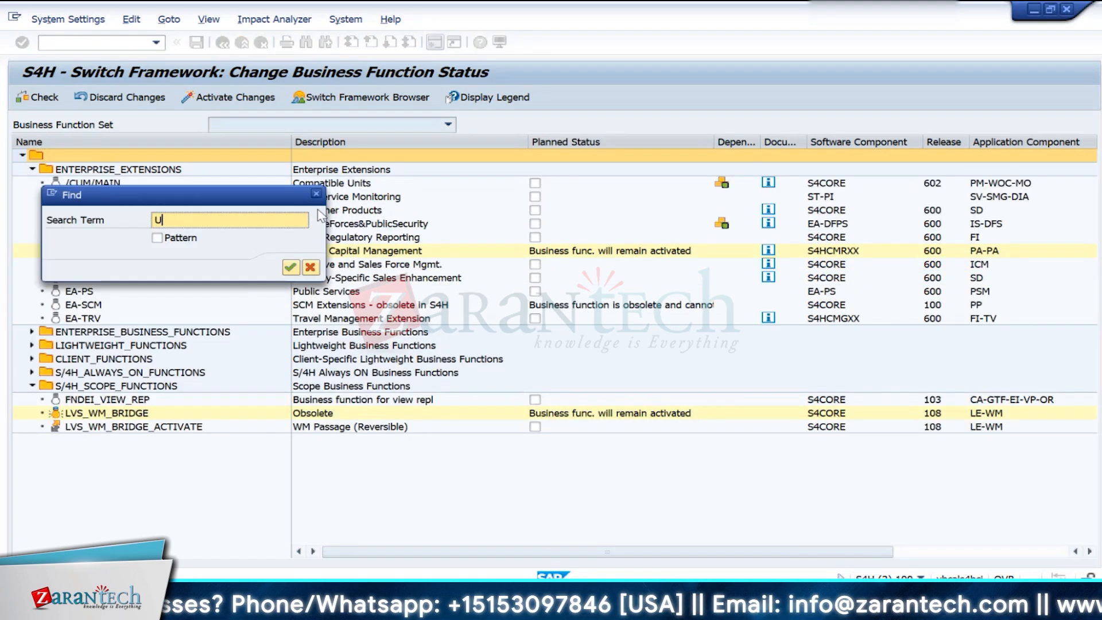
pyautogui.press('Return')
pyautogui.scroll(-4, 375, 448)
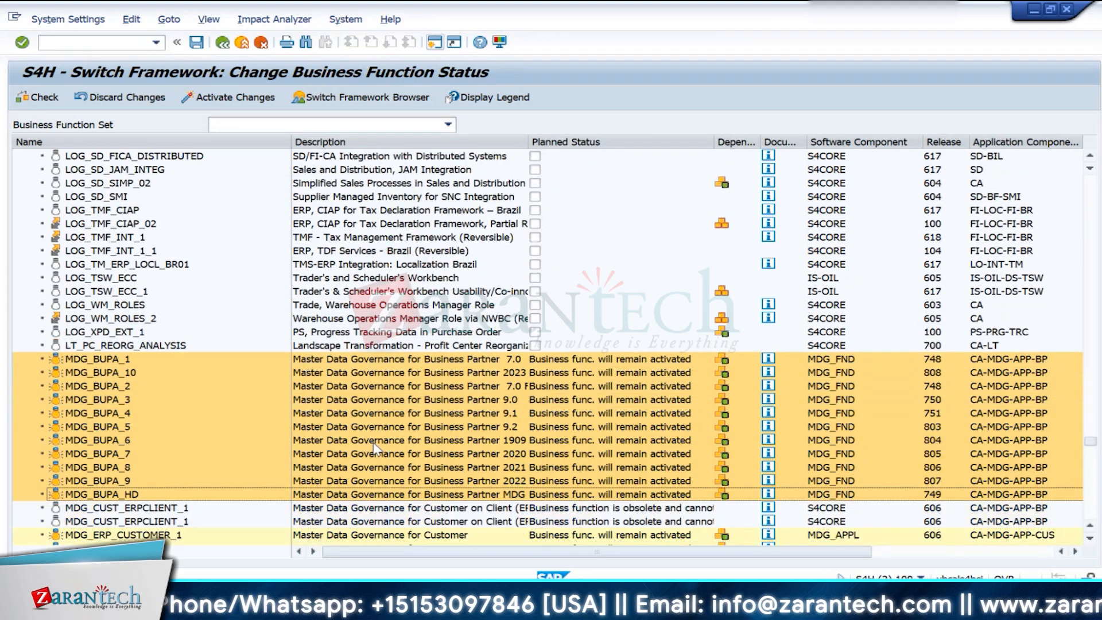
# - Search the business functions for "Universal" and examine the planned status of the Universal Parallel Accounting entries
pyautogui.hotkey('ctrl', 'f')
pyautogui.write('Universal')
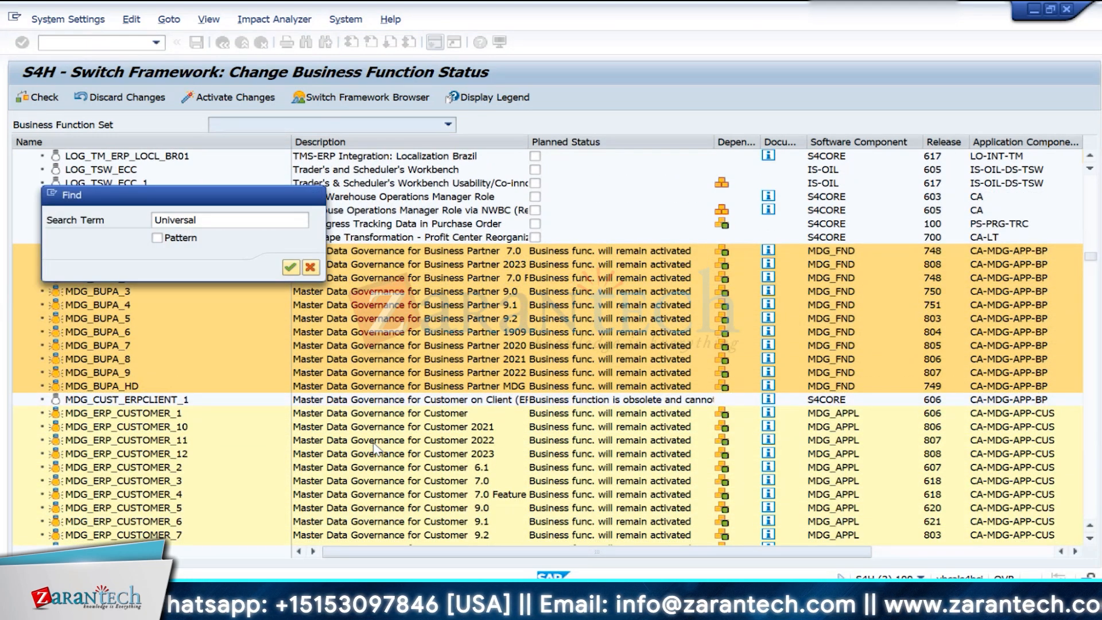
pyautogui.press('Return')
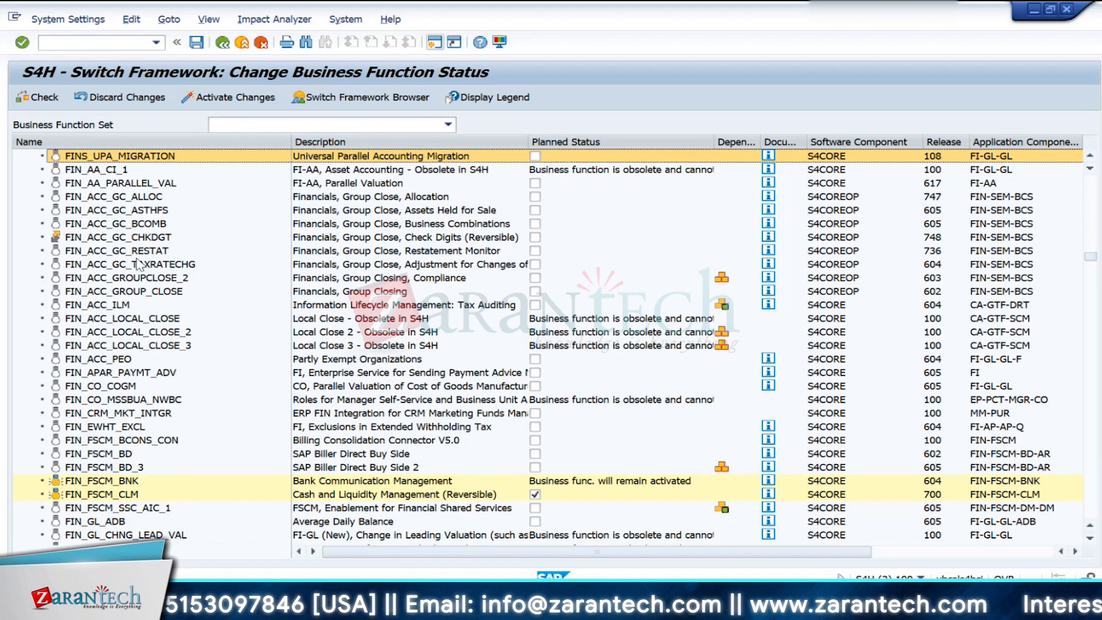
pyautogui.scroll(3, 120, 296)
pyautogui.scroll(7, 121, 295)
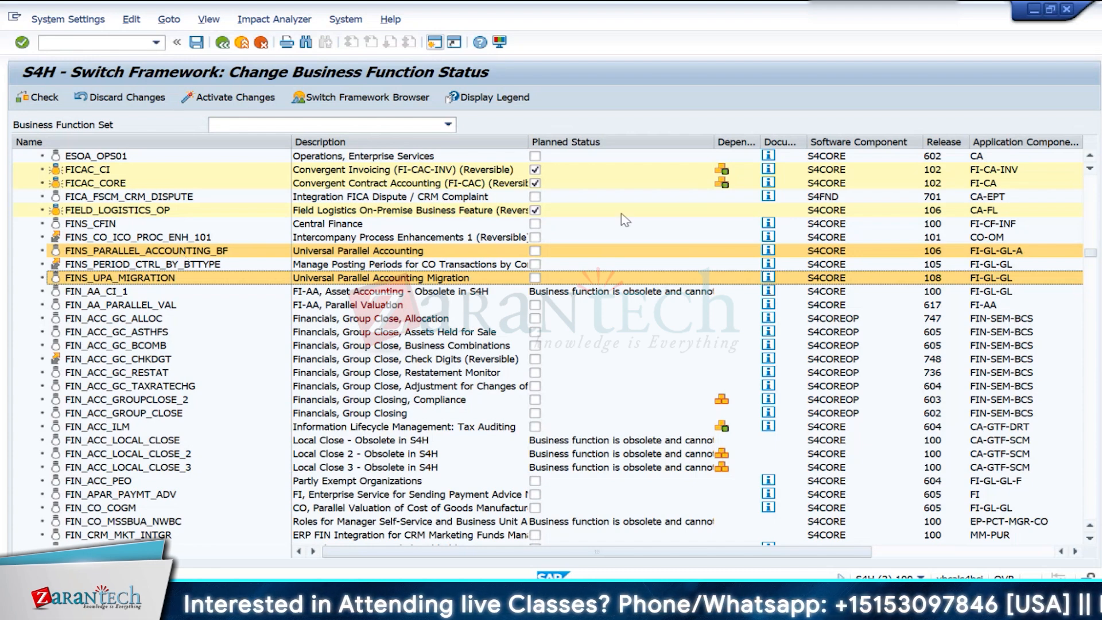
# - Return to the costing sheet session, clear the event-based flag of costing sheet IN10 and save
pyautogui.hotkey('alt', 'Tab')
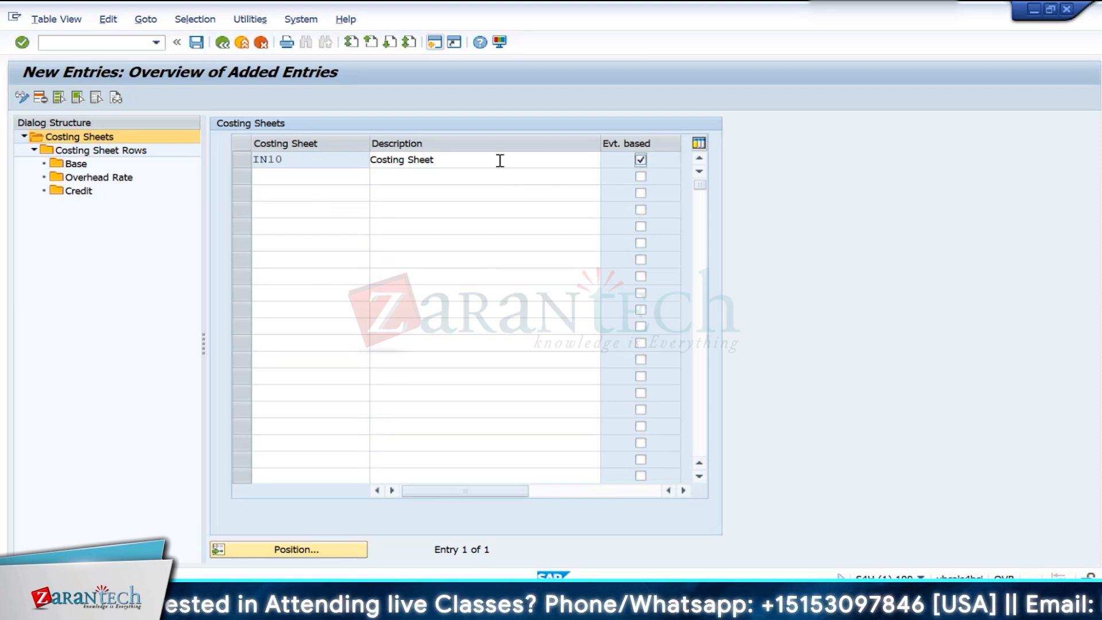
pyautogui.click(640, 160)
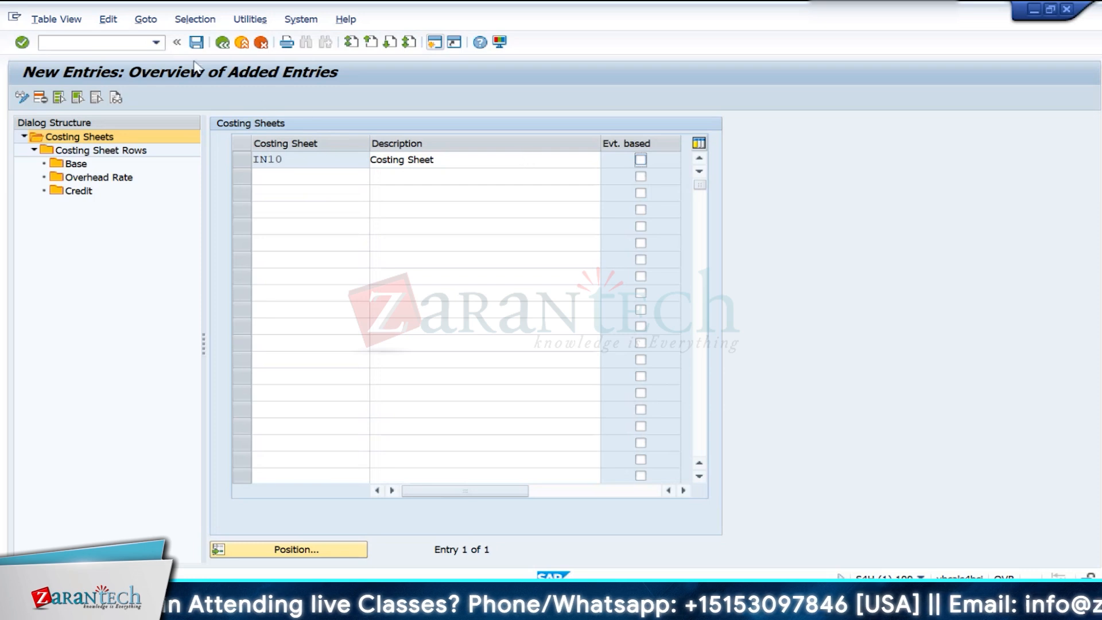
pyautogui.click(196, 41)
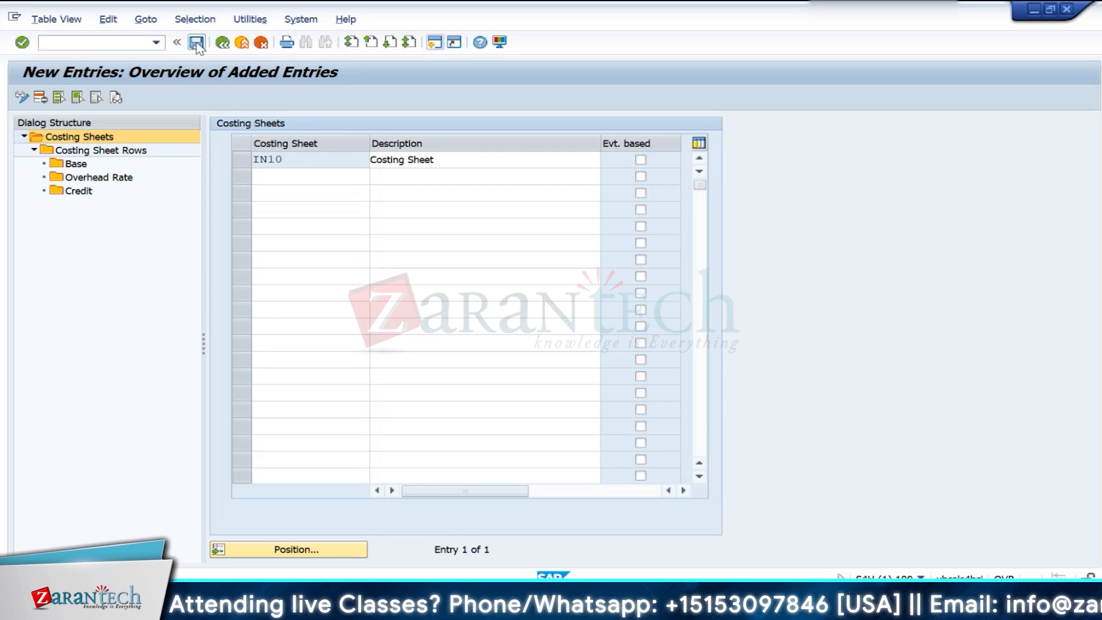
# - Select costing sheet IN10, open its costing sheet rows and start new entries
pyautogui.click(260, 160)
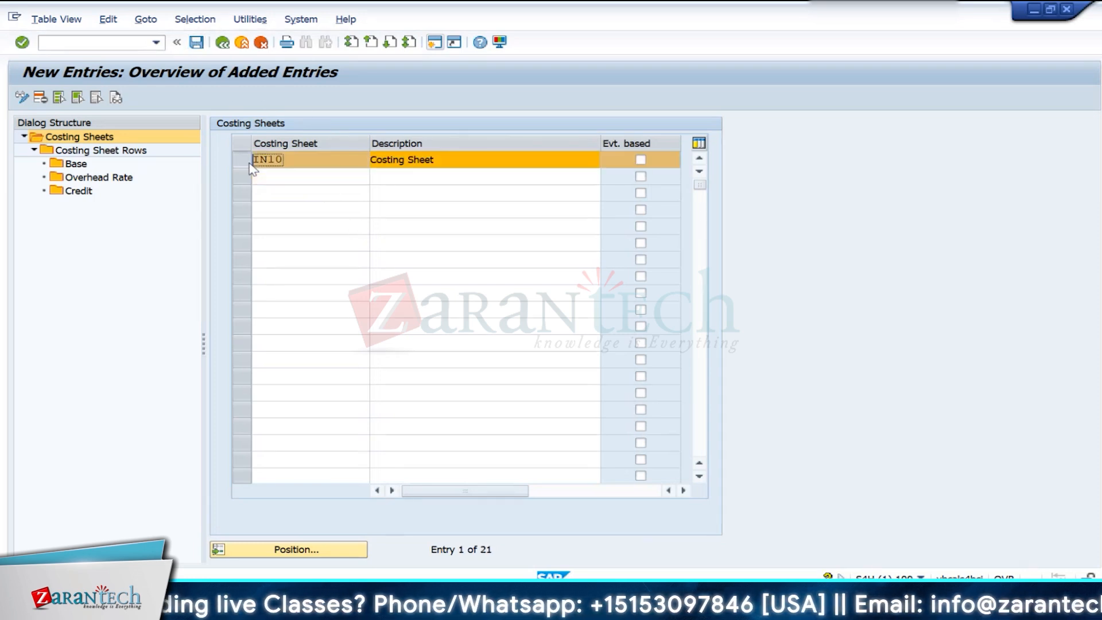
pyautogui.click(97, 151)
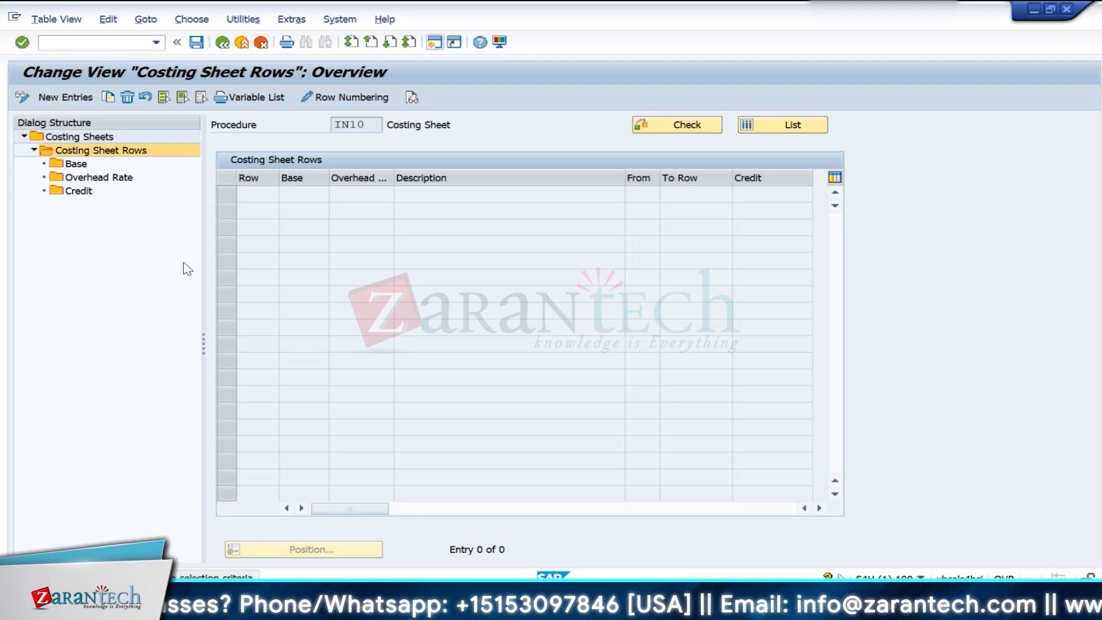
pyautogui.click(65, 97)
pyautogui.click(265, 201)
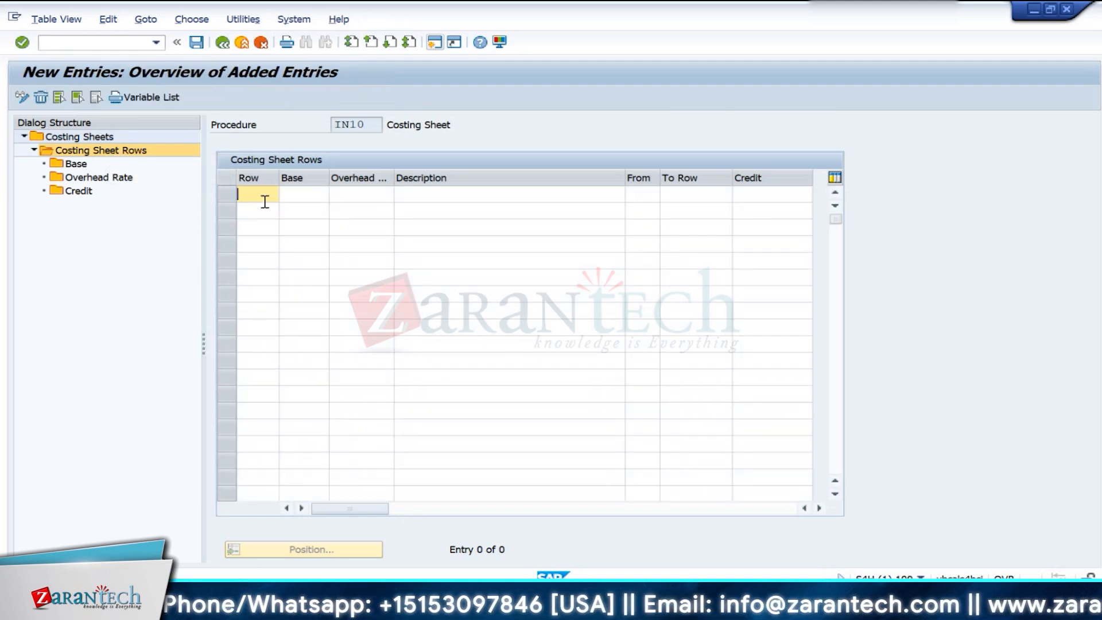
pyautogui.write('1')
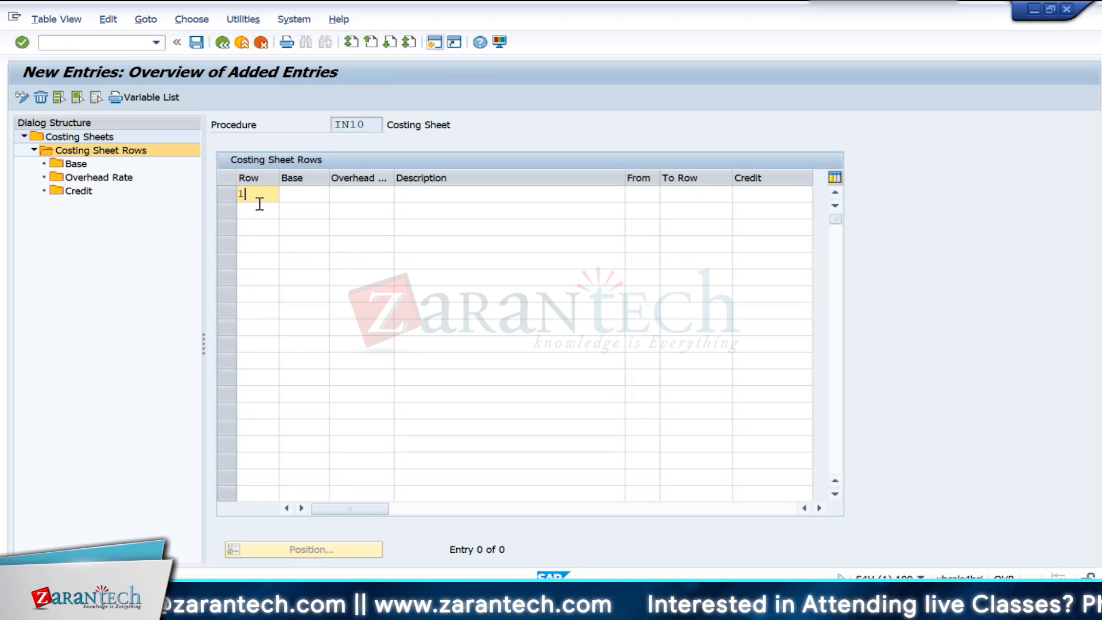
pyautogui.write('00')
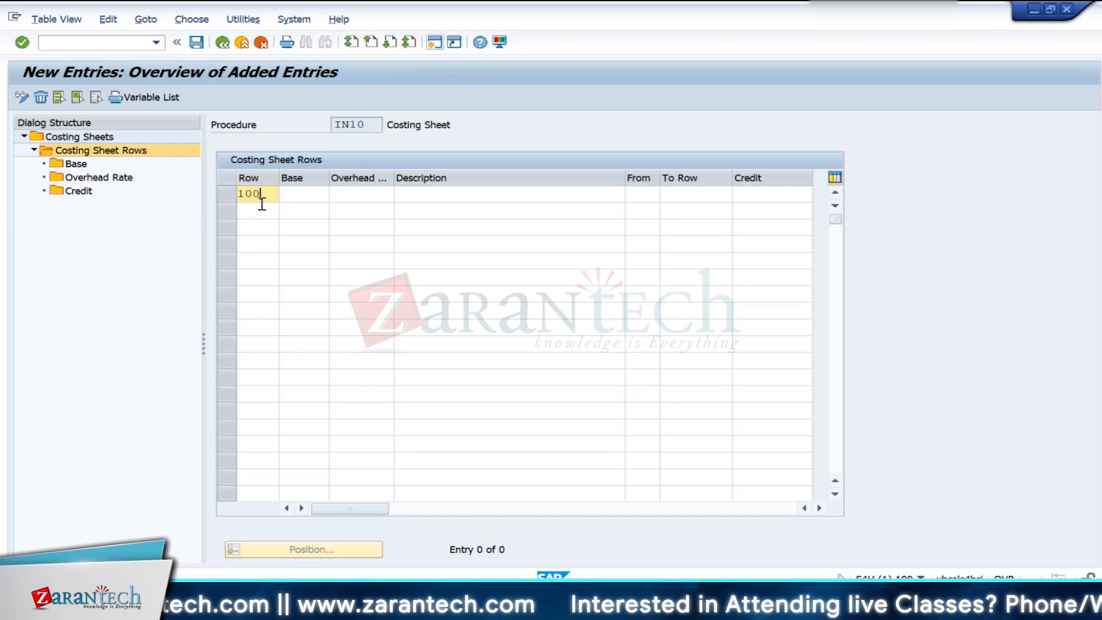
pyautogui.press('BackSpace')
pyautogui.press('BackSpace')
pyautogui.press('BackSpace')
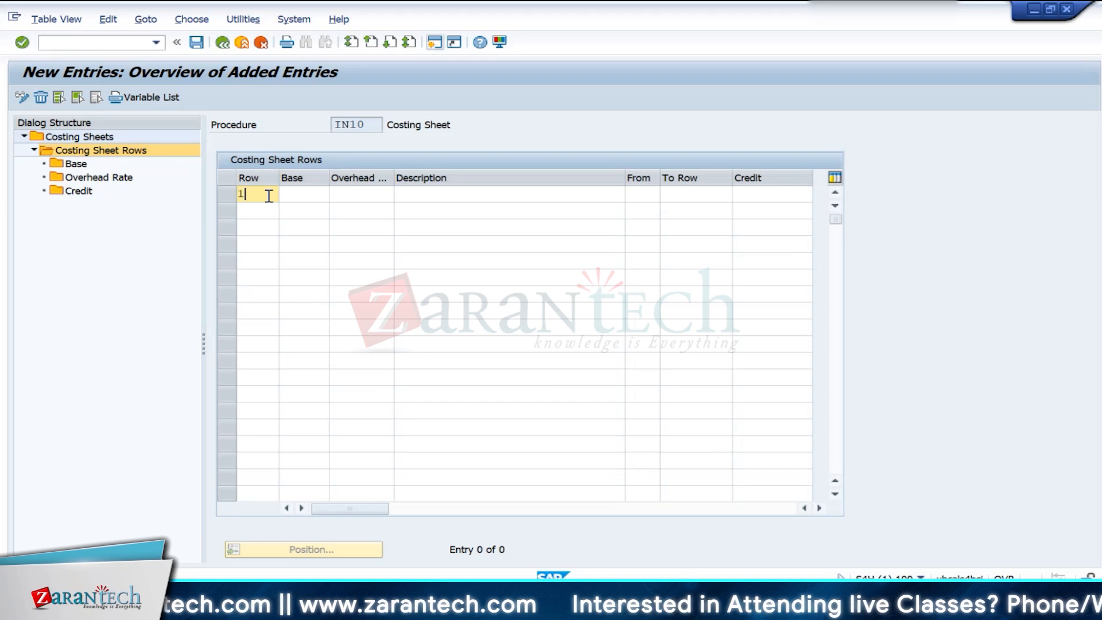
# - Add row 1 with calculation base ZMAT and the description Material OH
pyautogui.write('1')
pyautogui.click(310, 194)
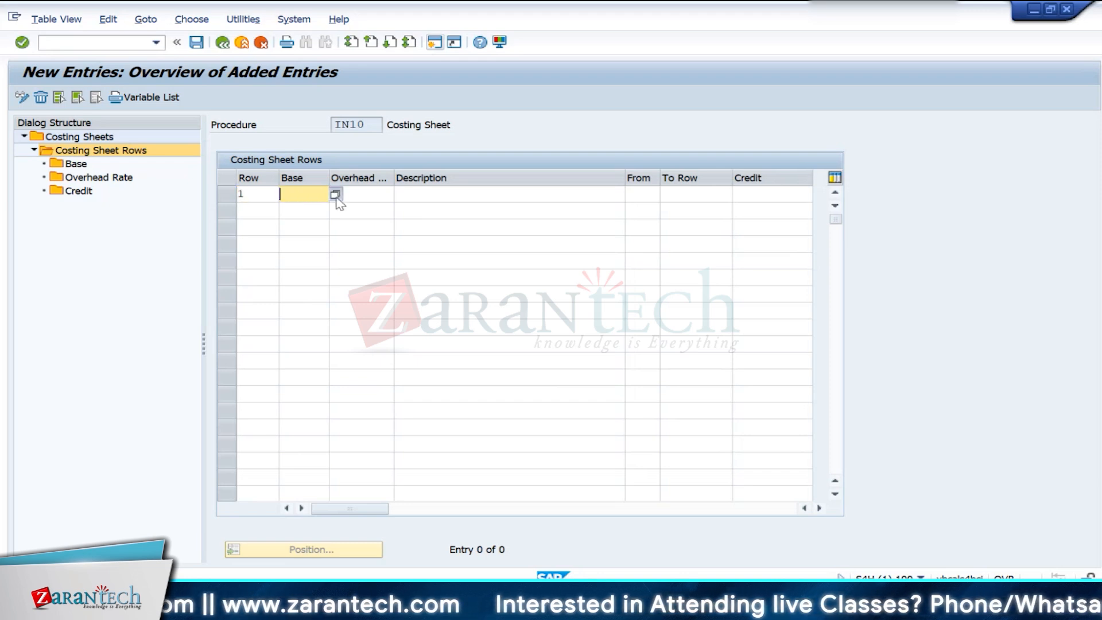
pyautogui.click(336, 194)
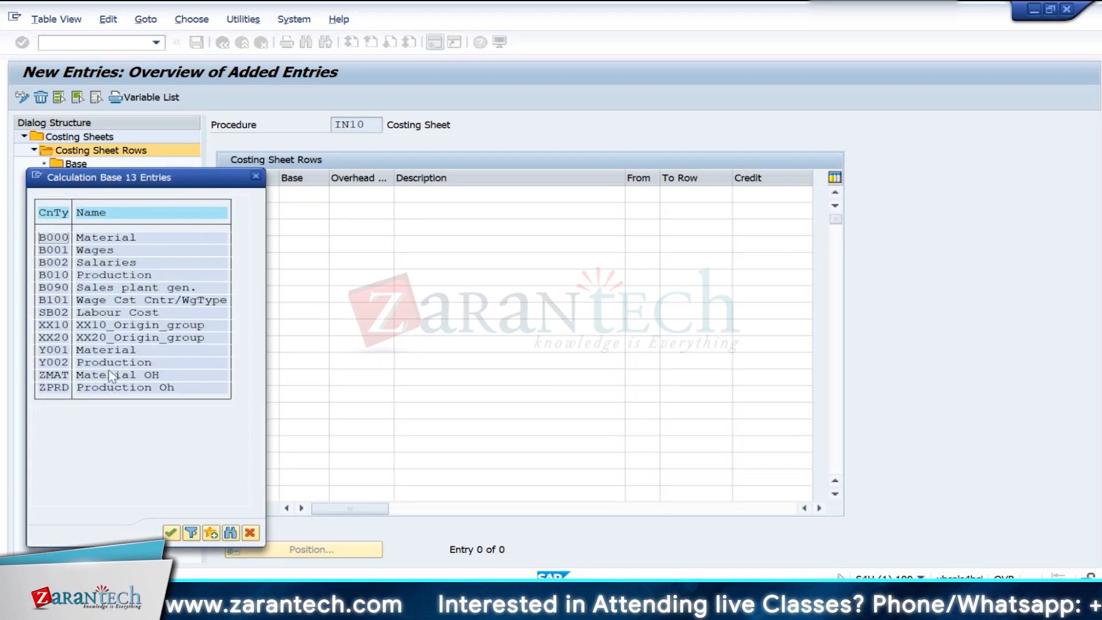
pyautogui.click(59, 375)
pyautogui.doubleClick(60, 378)
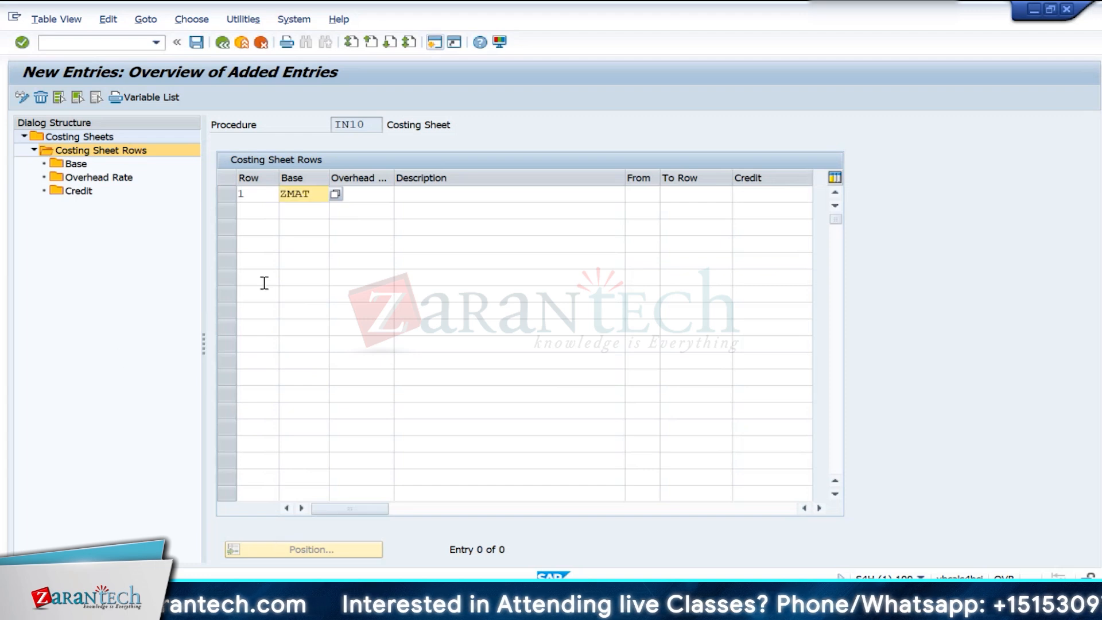
pyautogui.click(441, 194)
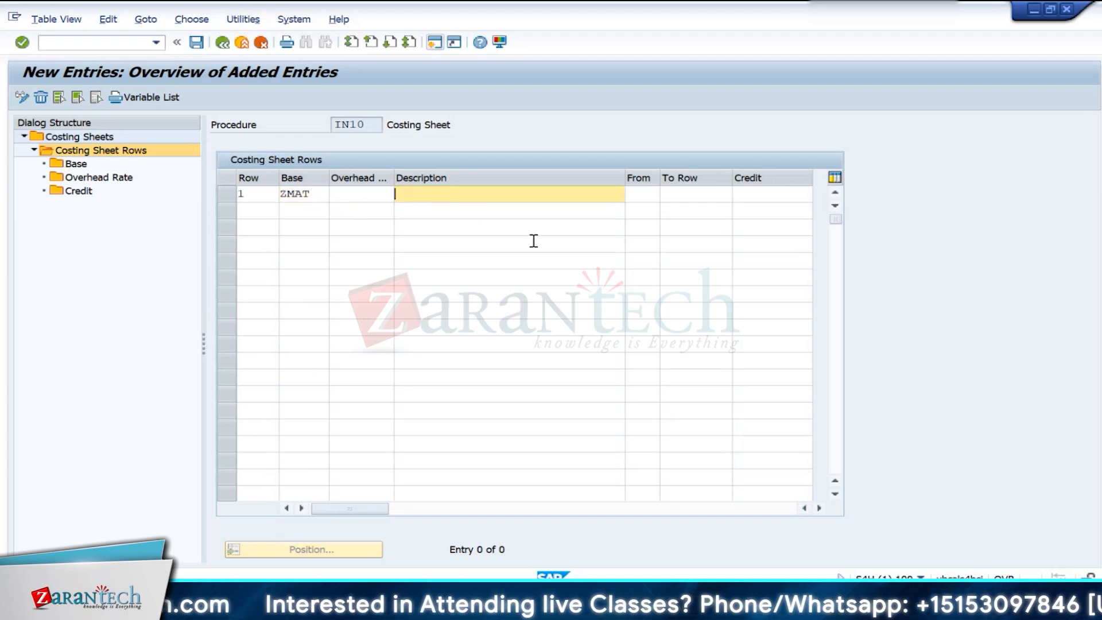
pyautogui.write('Material')
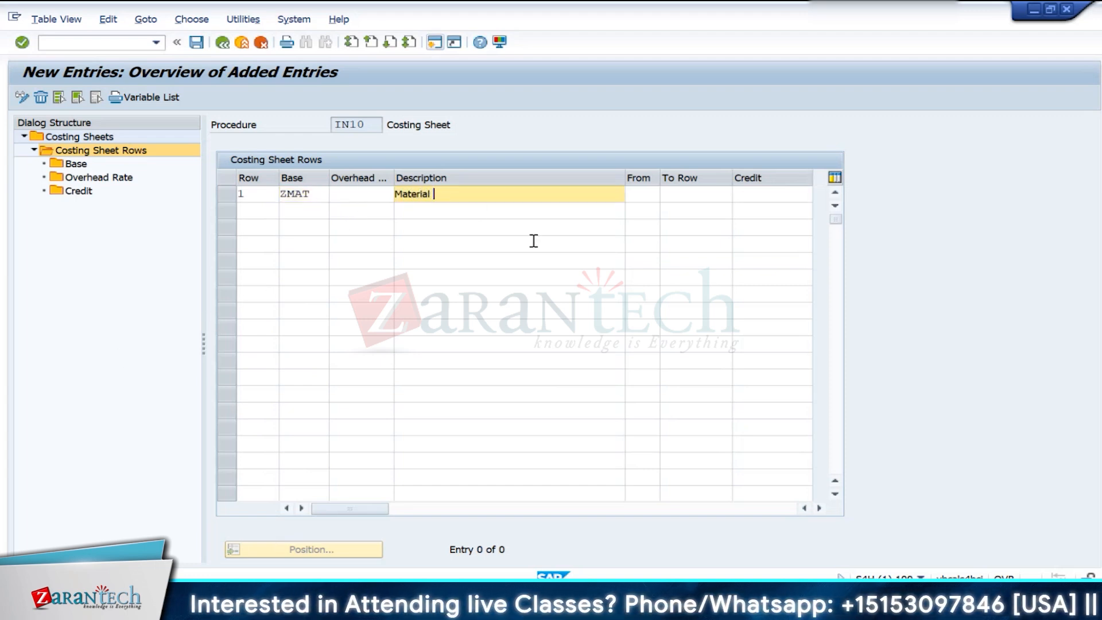
pyautogui.write(' Oh')
pyautogui.press('Return')
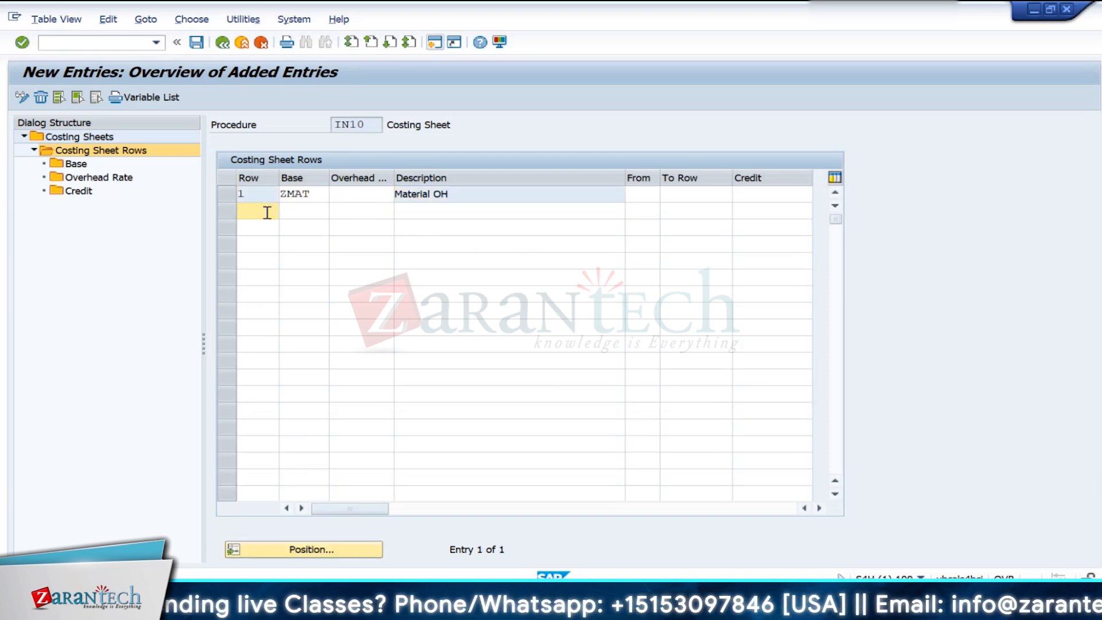
# - Start row 2 and assign it the plant-based material overhead rate ZM1
pyautogui.write('2')
pyautogui.click(346, 210)
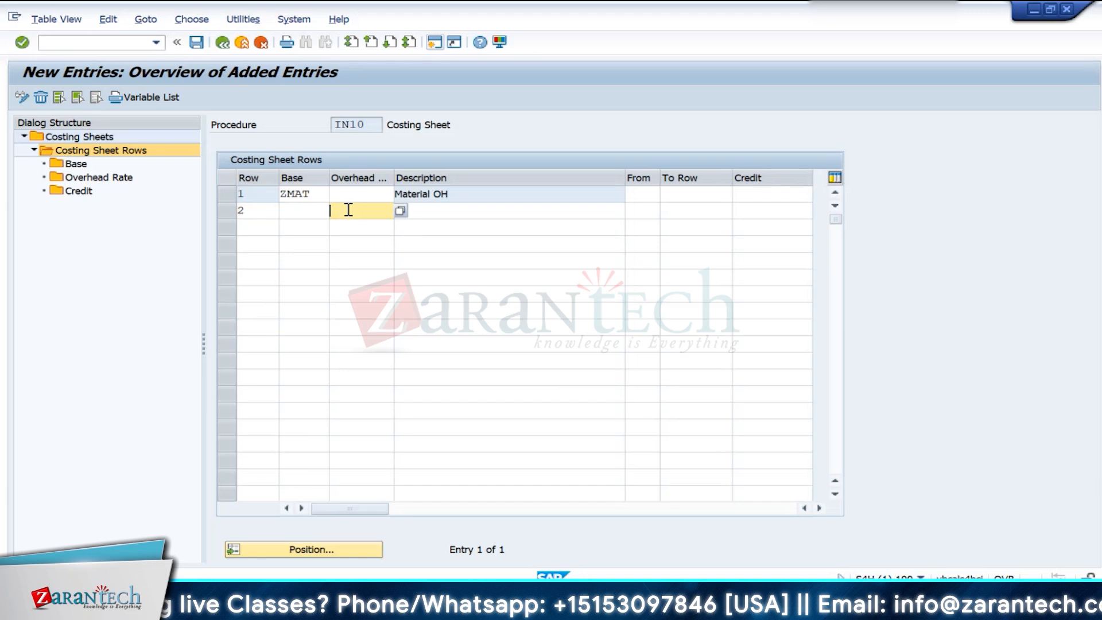
pyautogui.click(400, 211)
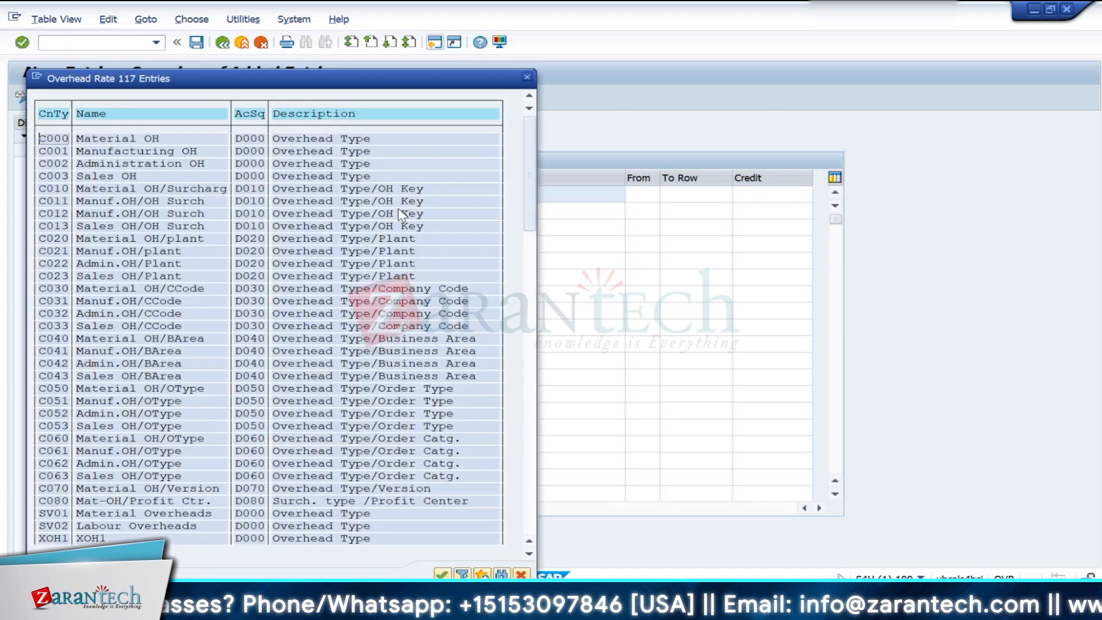
pyautogui.scroll(-3, 92, 540)
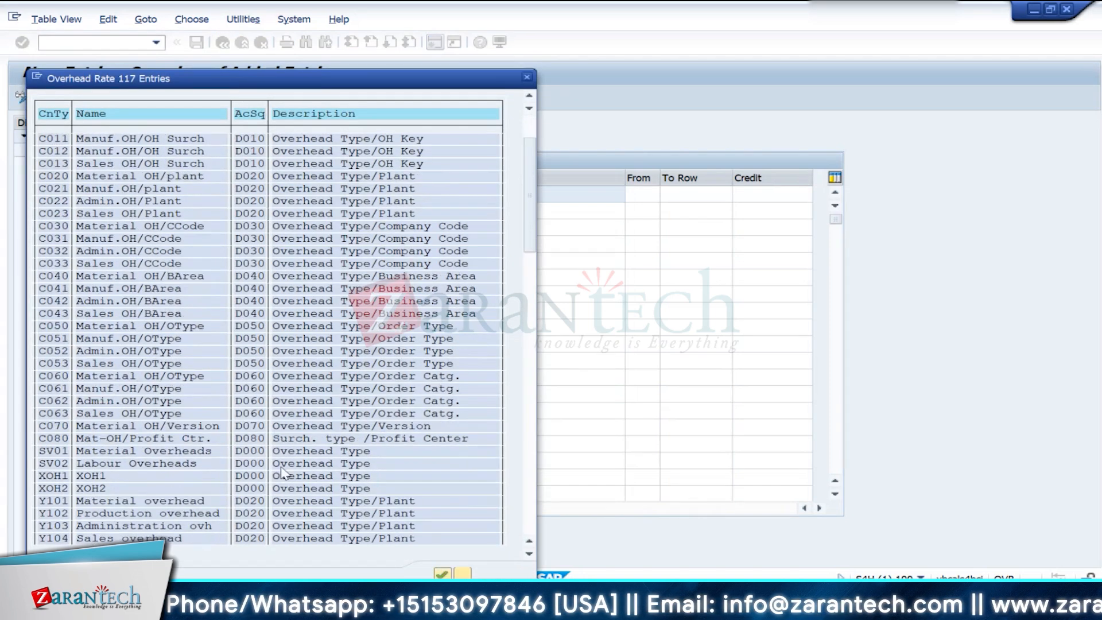
pyautogui.scroll(-4, 267, 509)
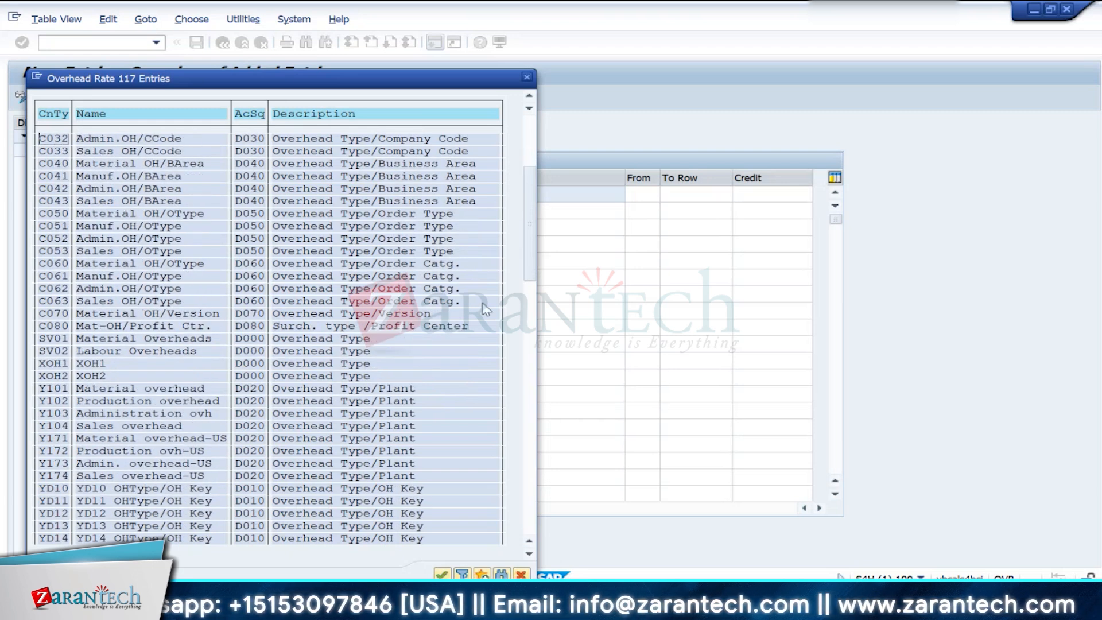
pyautogui.scroll(-6, 485, 310)
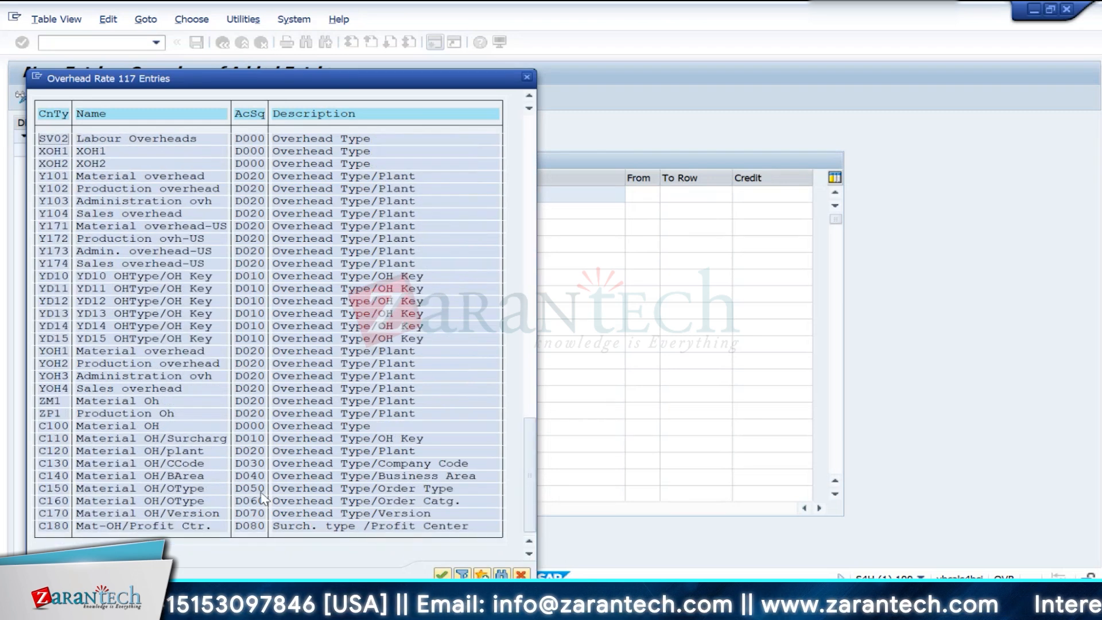
pyautogui.doubleClick(55, 401)
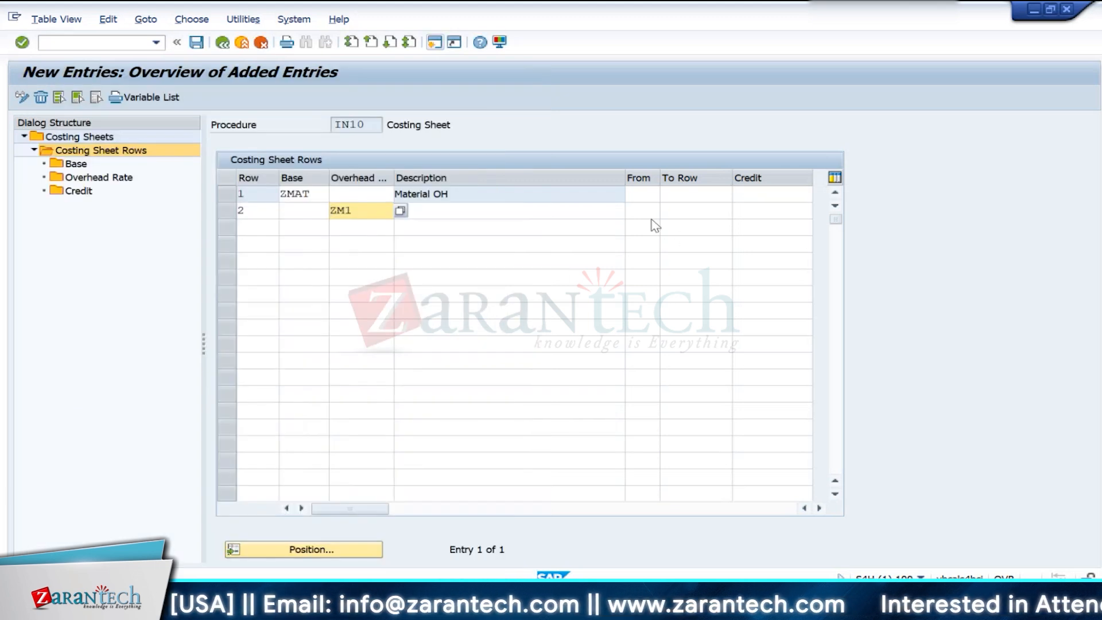
# - Set row 2 to calculate from row 1 to row 1 and confirm the entry
pyautogui.click(651, 216)
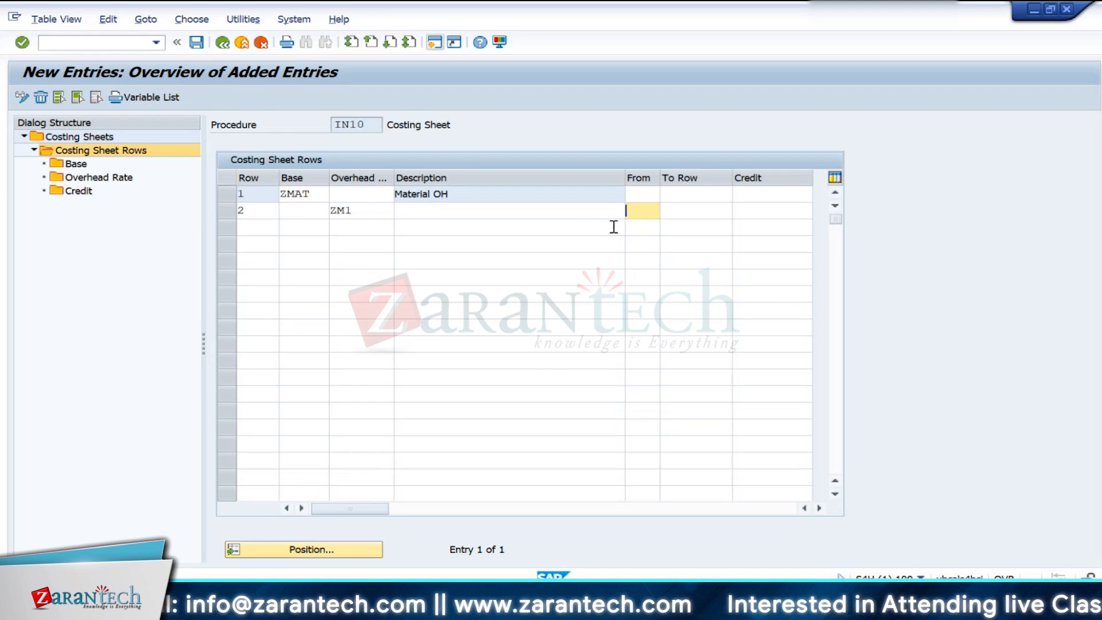
pyautogui.write('1')
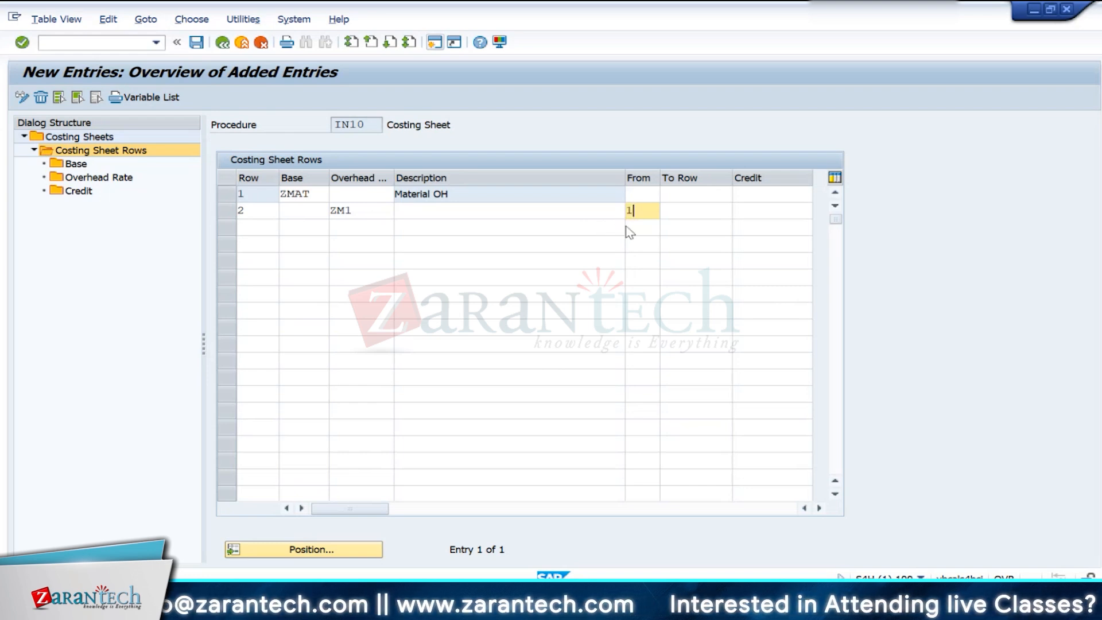
pyautogui.click(706, 210)
pyautogui.write('1')
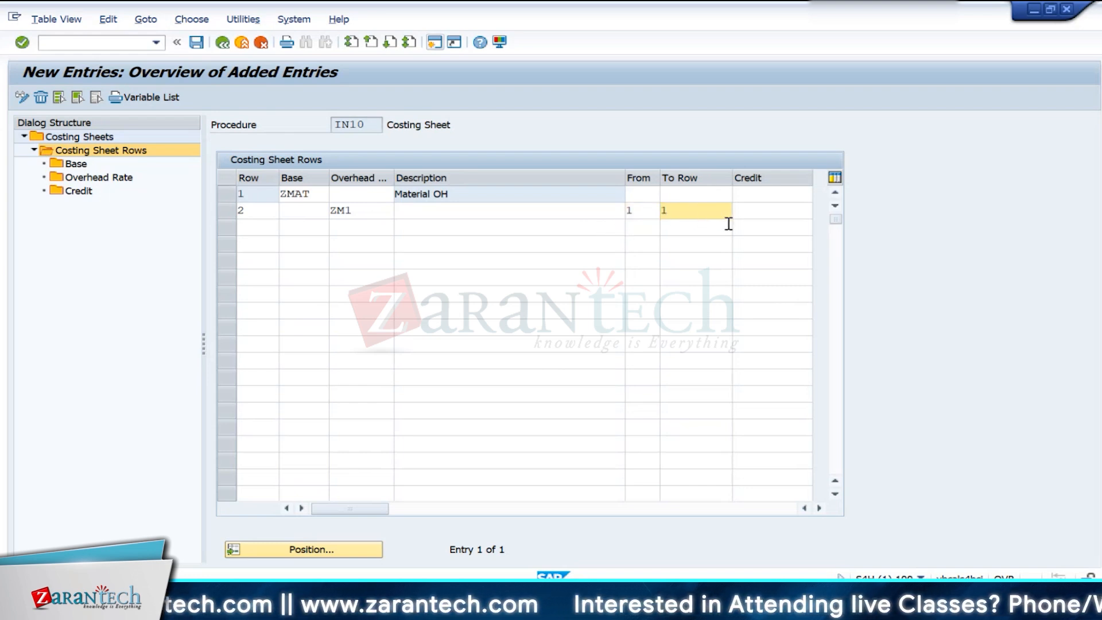
pyautogui.press('Return')
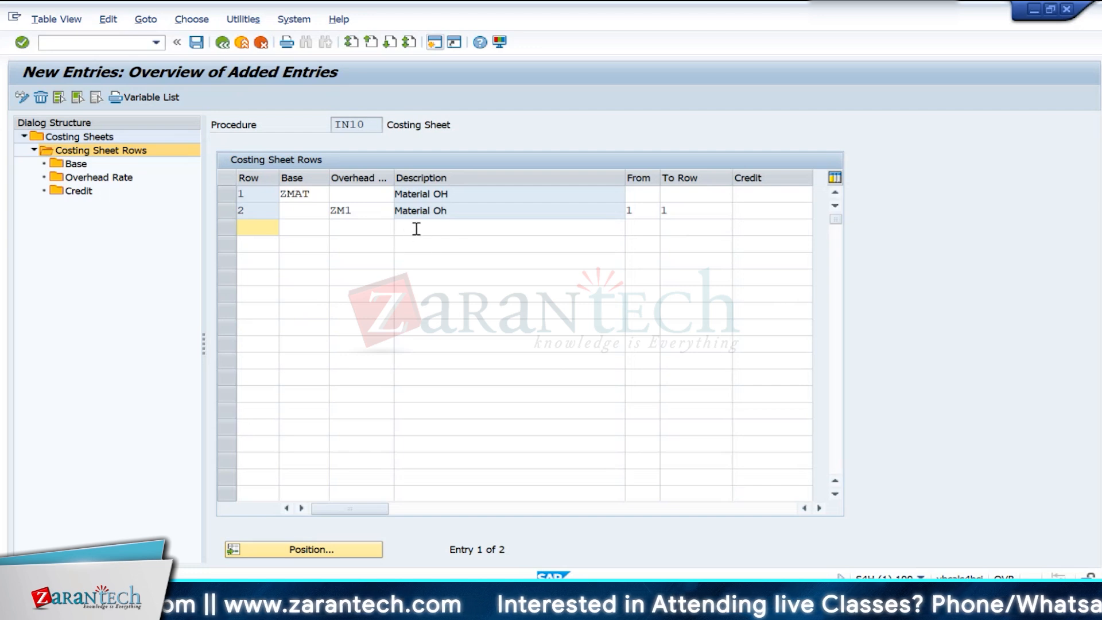
# - Examine how the overhead rate in row 2 refers to the ZMAT base in row 1
pyautogui.click(456, 210)
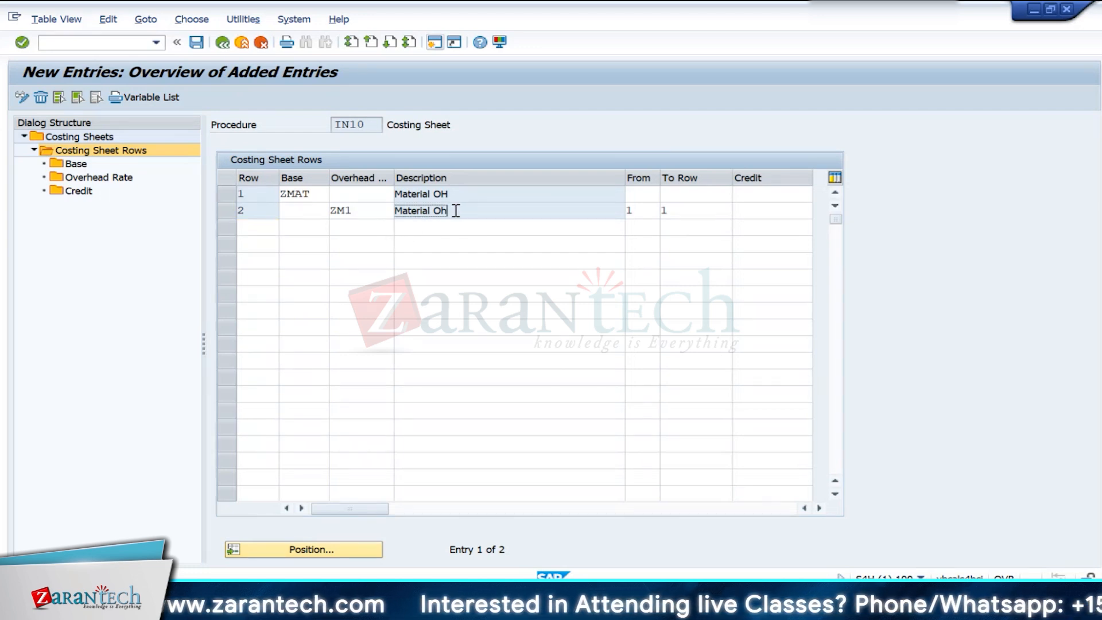
pyautogui.moveTo(456, 211); pyautogui.dragTo(395, 210)
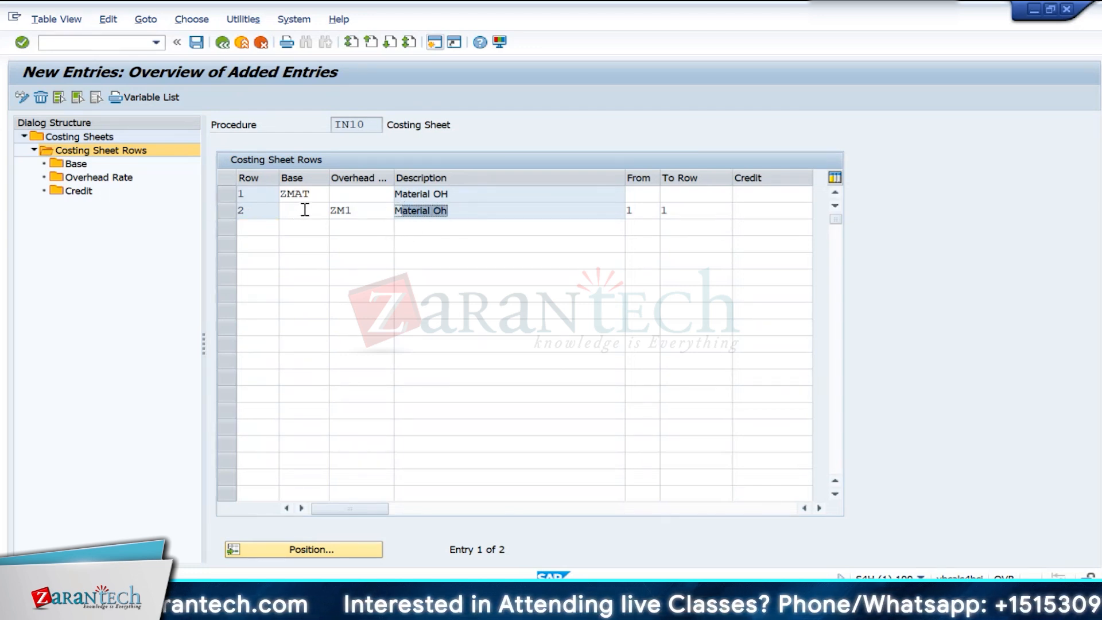
pyautogui.click(234, 195)
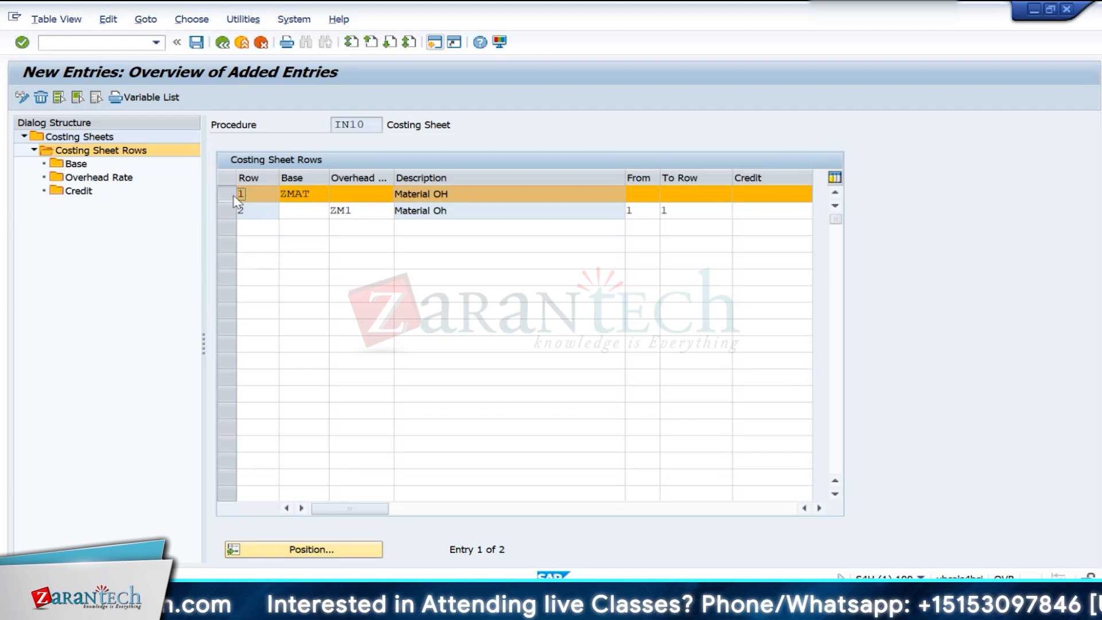
pyautogui.click(234, 196)
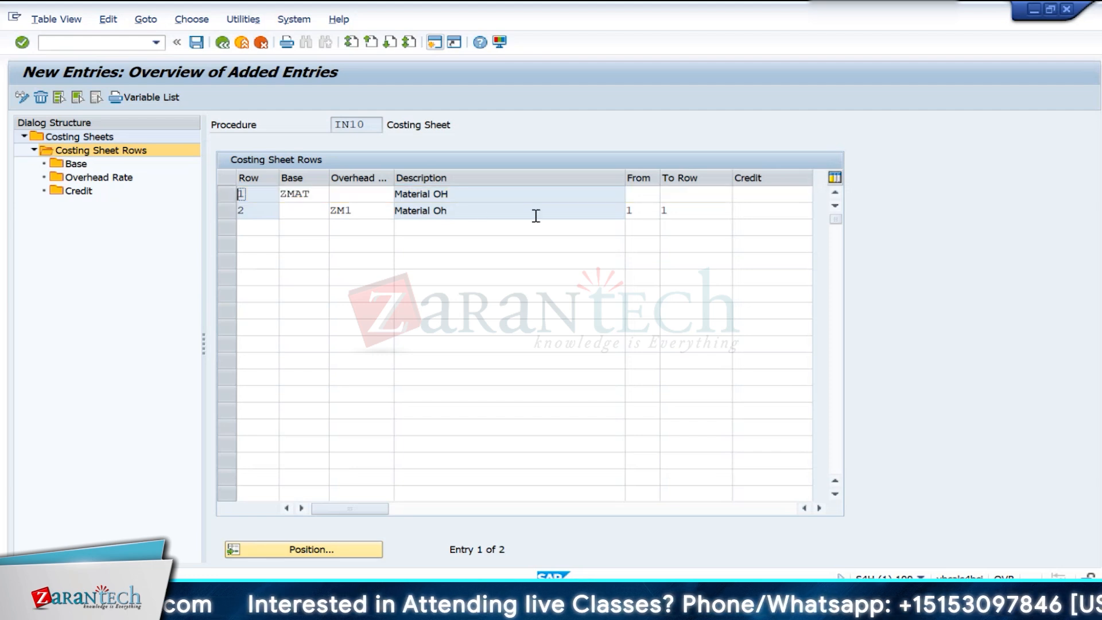
pyautogui.click(703, 210)
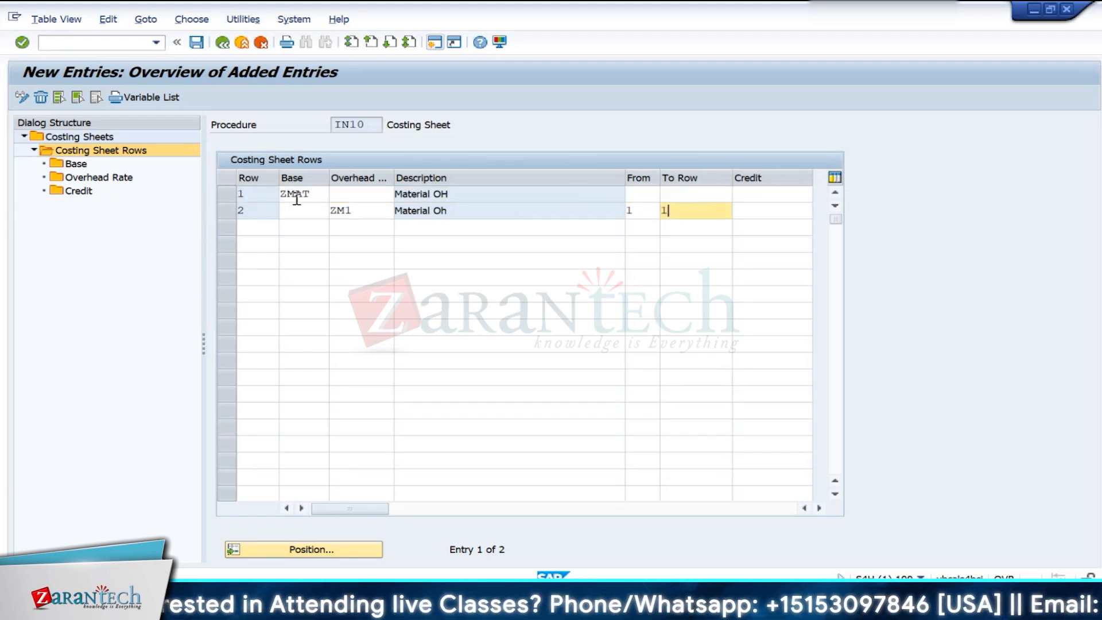
pyautogui.click(320, 196)
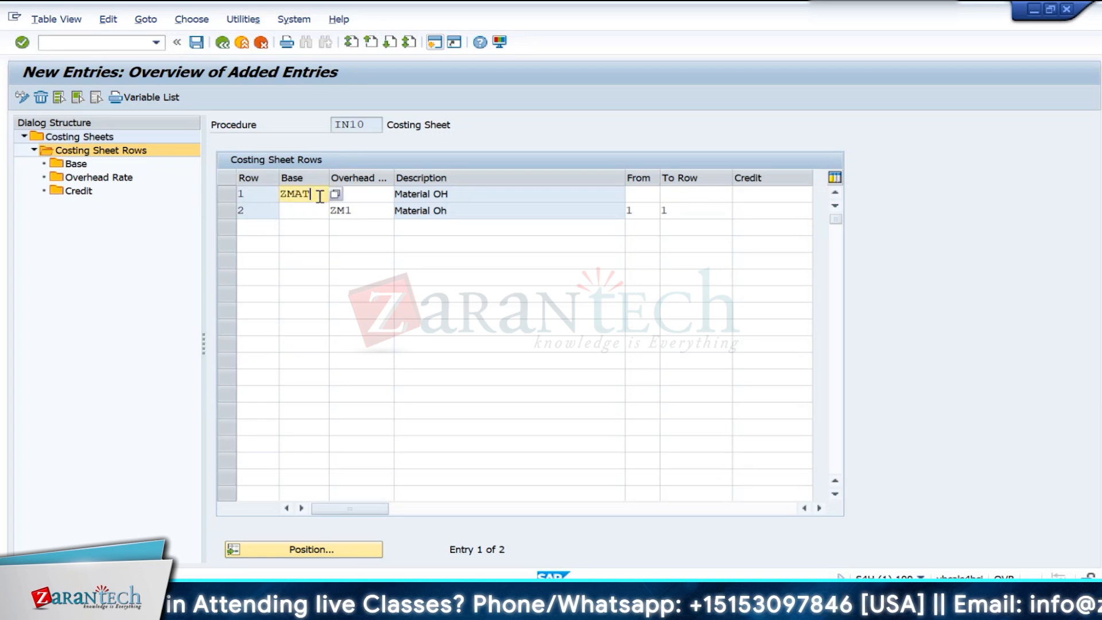
pyautogui.moveTo(320, 196); pyautogui.dragTo(279, 194)
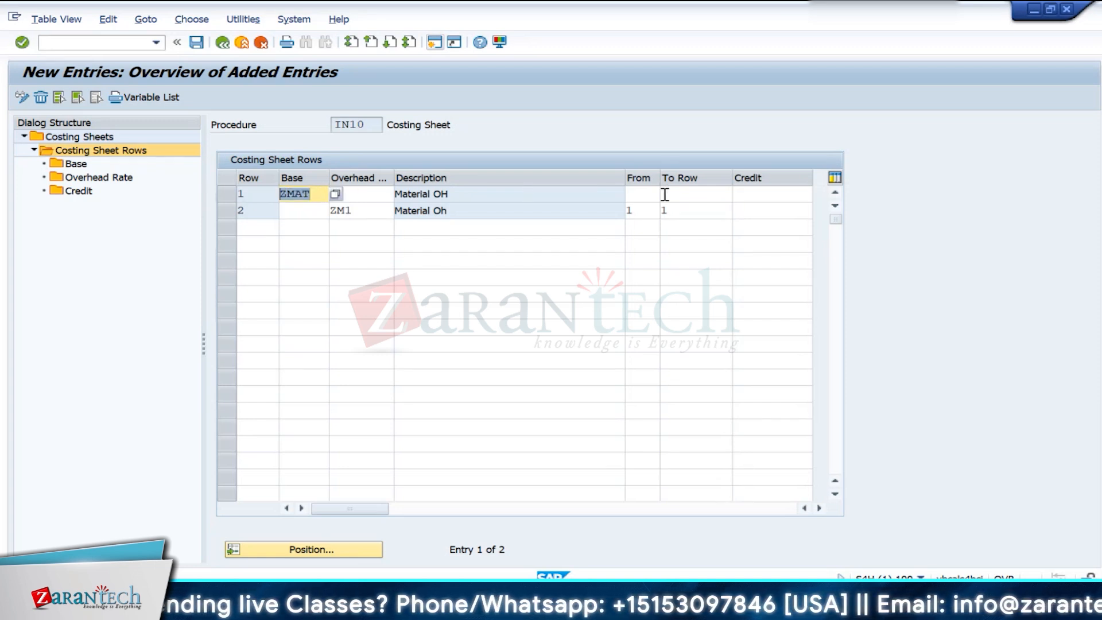
pyautogui.click(372, 210)
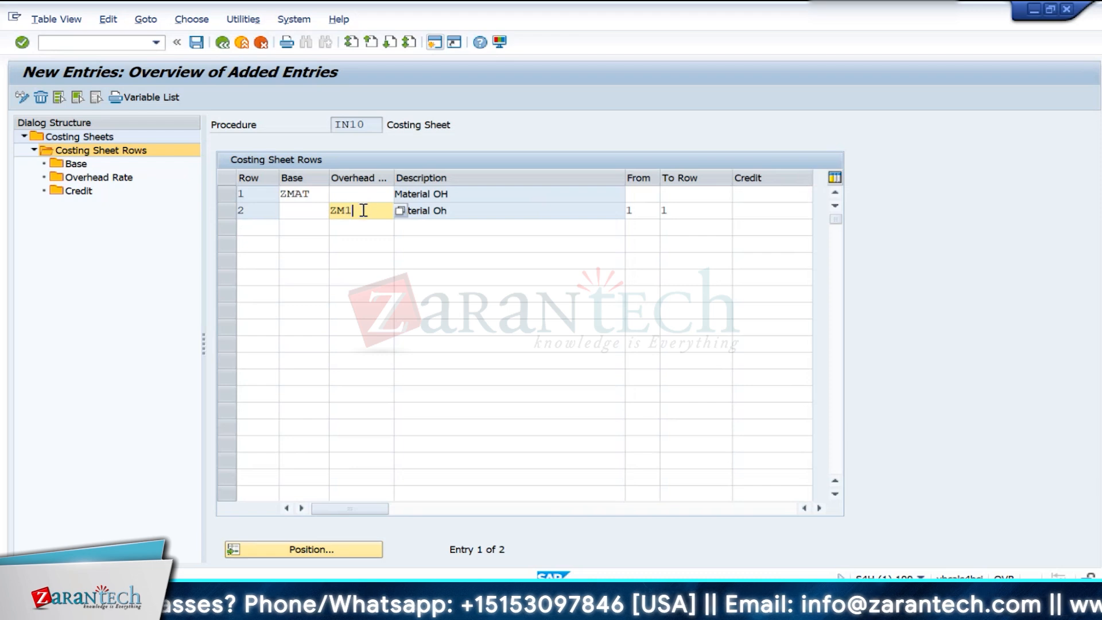
pyautogui.moveTo(363, 210); pyautogui.dragTo(317, 210)
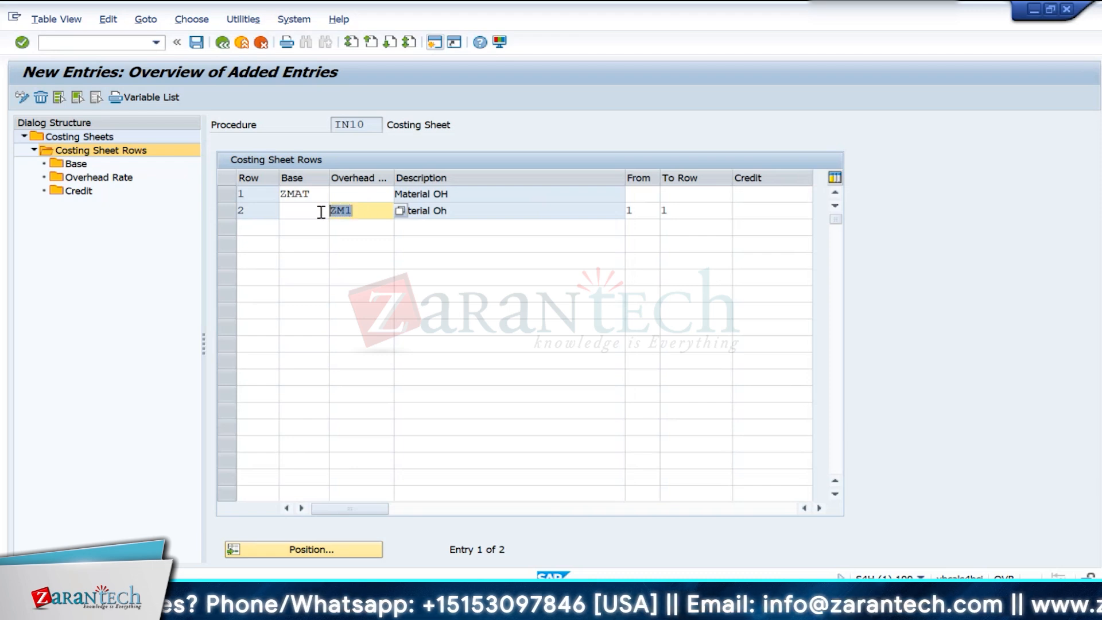
# - Assign the material overhead credit key Z01 to row 2 and confirm the entry
pyautogui.click(748, 215)
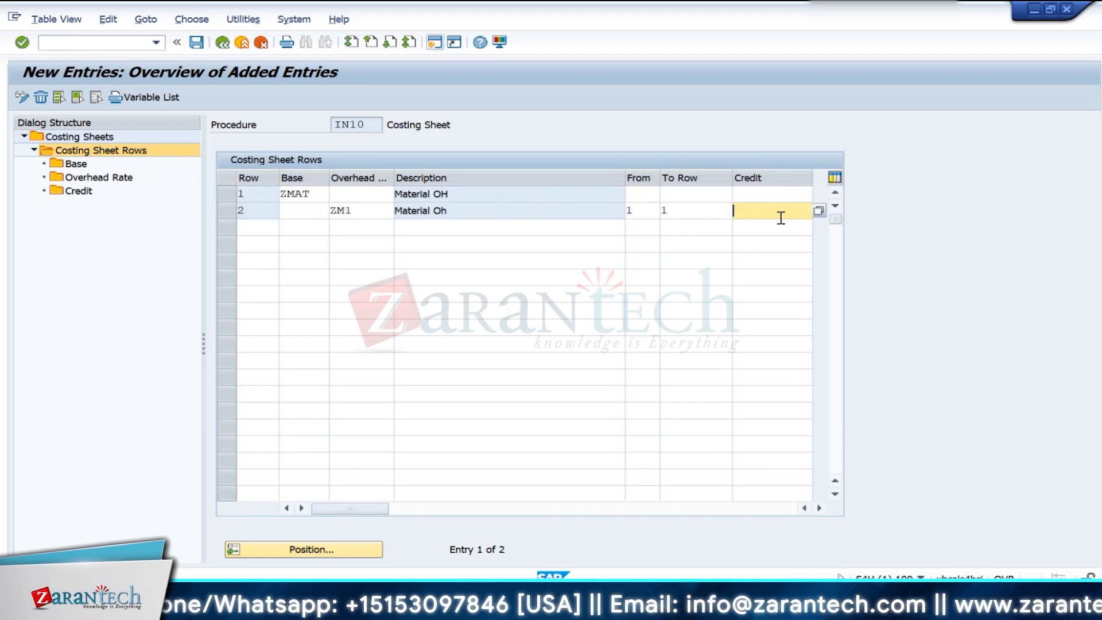
pyautogui.click(819, 212)
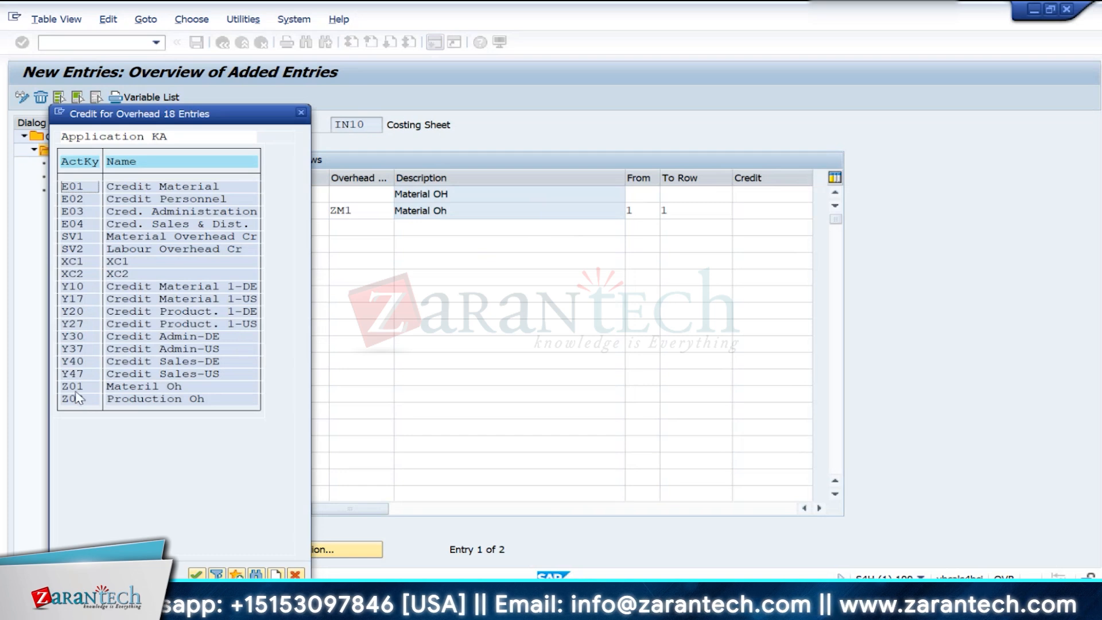
pyautogui.doubleClick(75, 387)
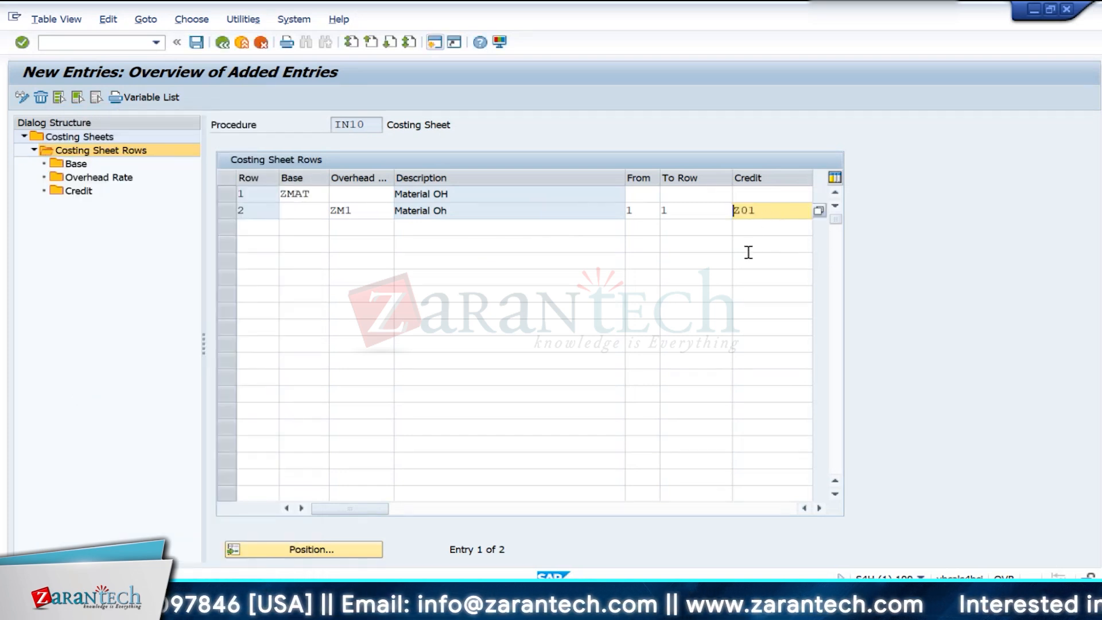
pyautogui.press('Return')
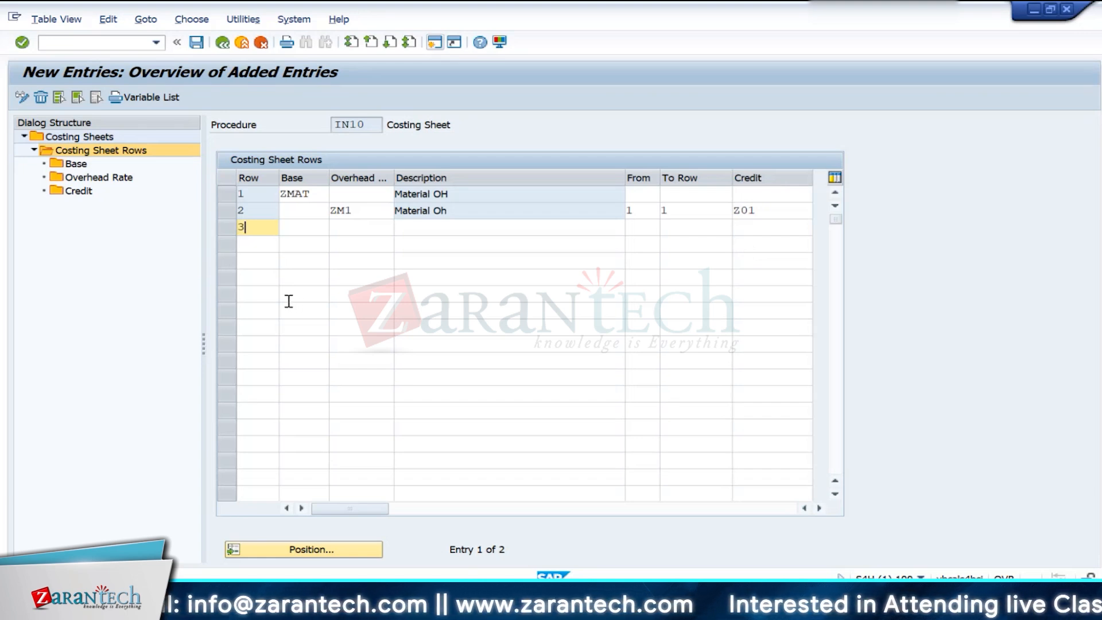
# - Add row 3 with the production overhead calculation base ZPRD and confirm the entry
pyautogui.write('3')
pyautogui.click(309, 227)
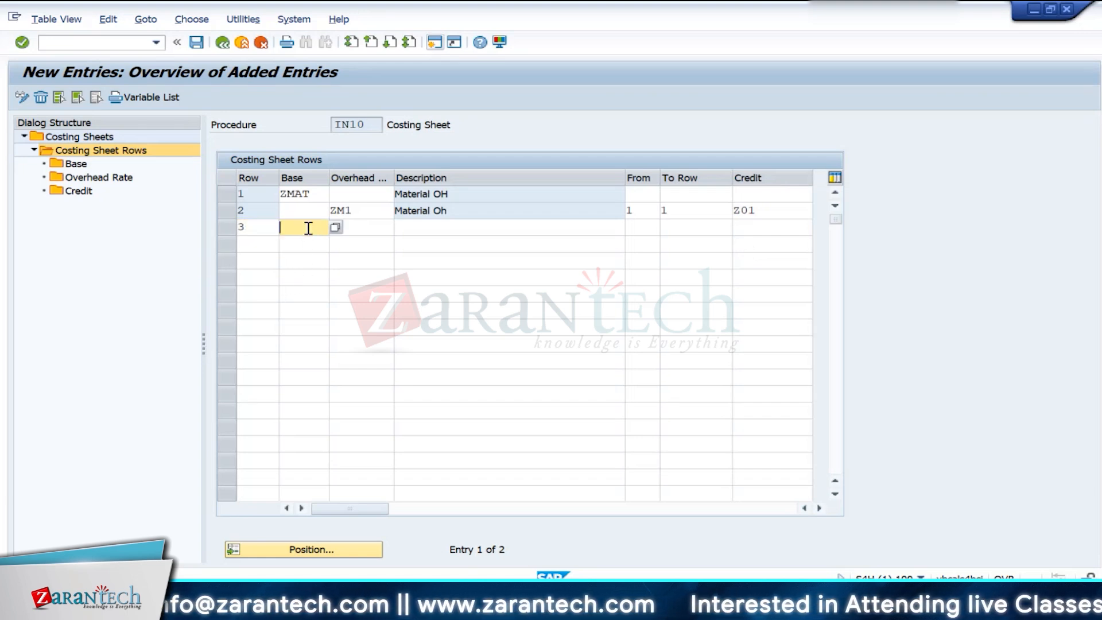
pyautogui.click(336, 228)
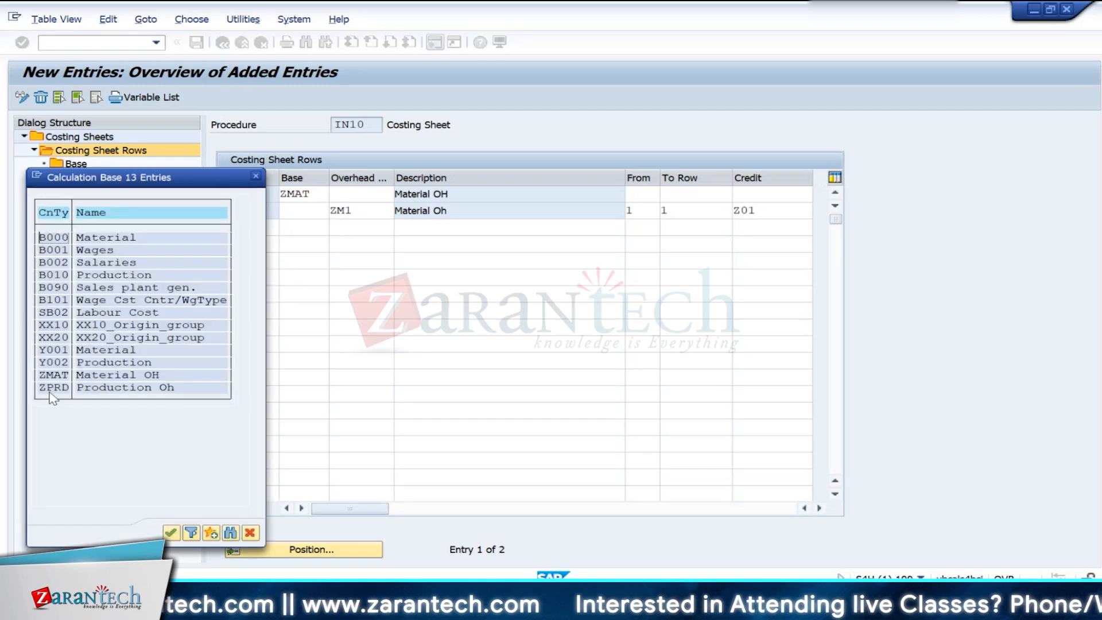
pyautogui.doubleClick(52, 388)
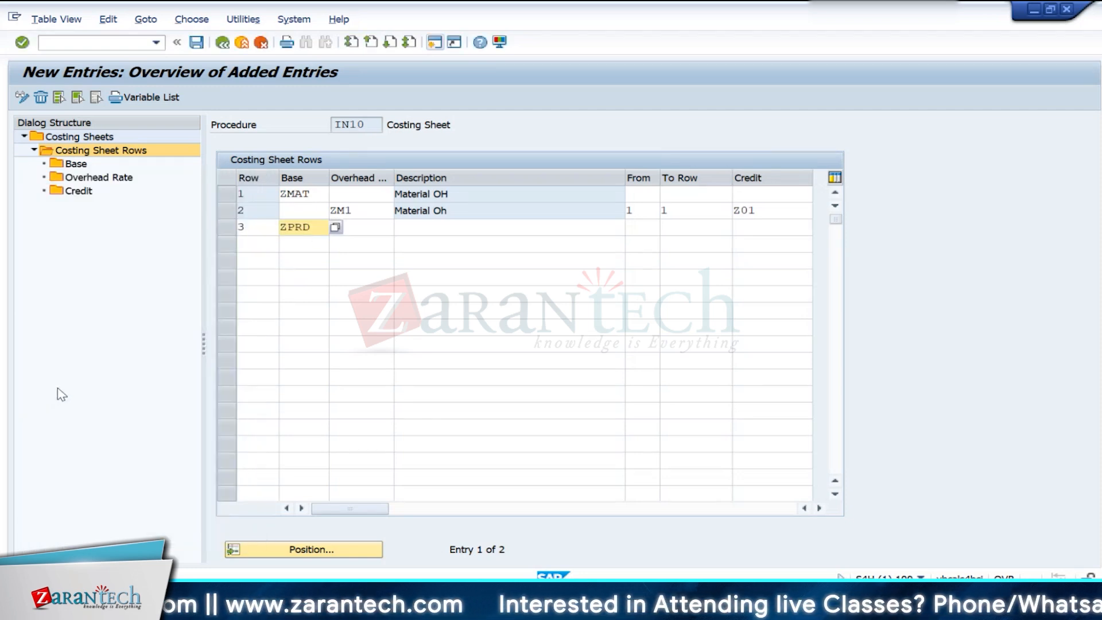
pyautogui.press('Return')
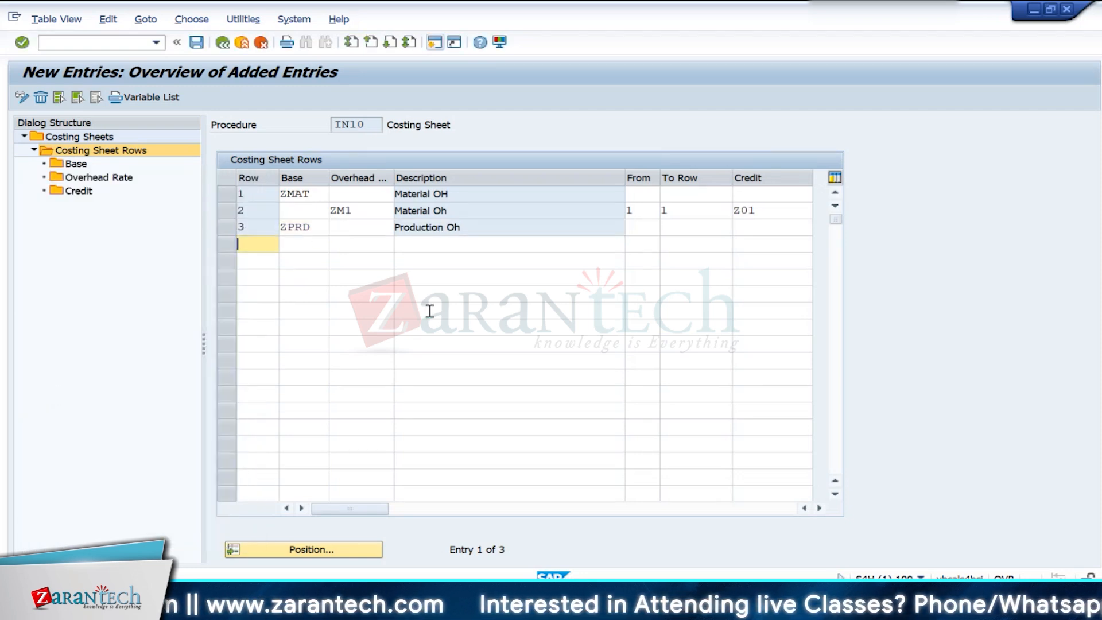
# - Add row 4 with the plant-based production overhead rate ZP1 and confirm the entry
pyautogui.click(339, 248)
pyautogui.click(401, 248)
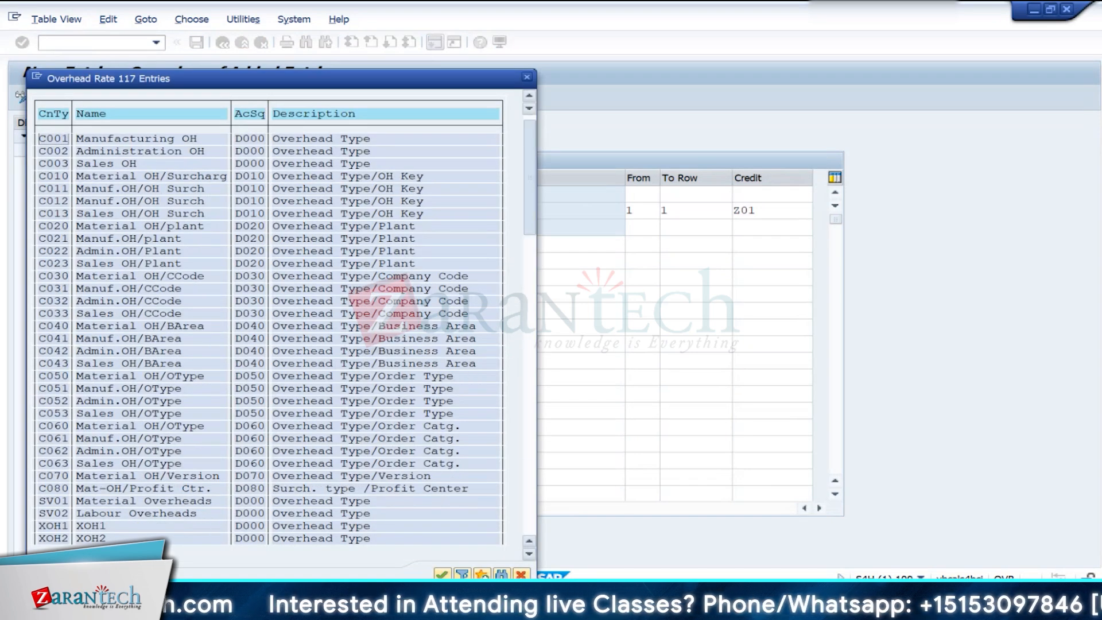
pyautogui.click(534, 463)
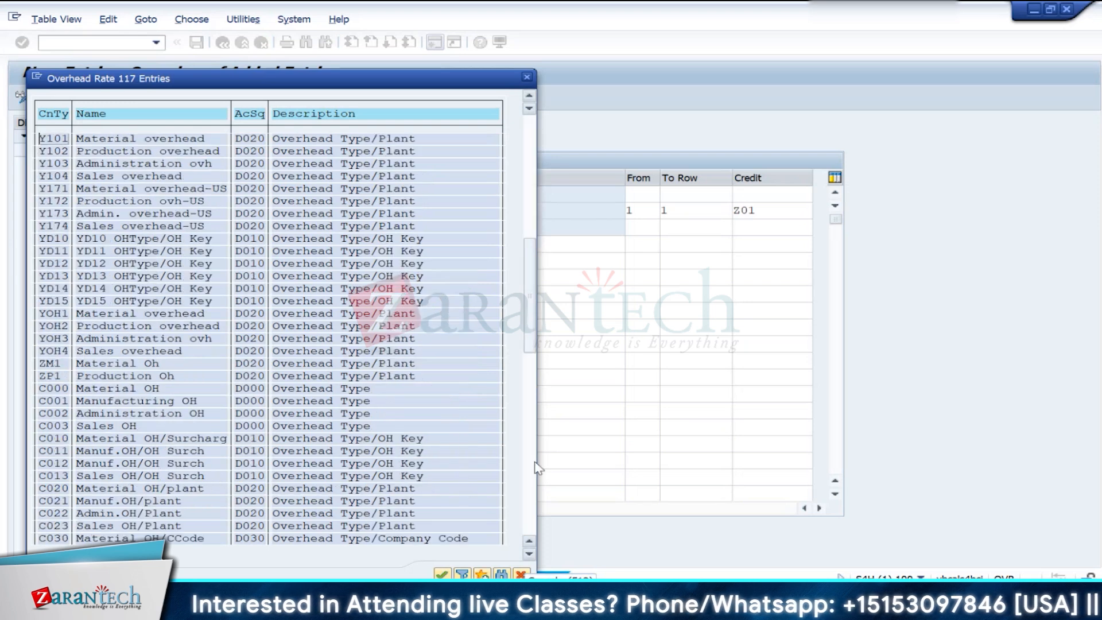
pyautogui.click(535, 463)
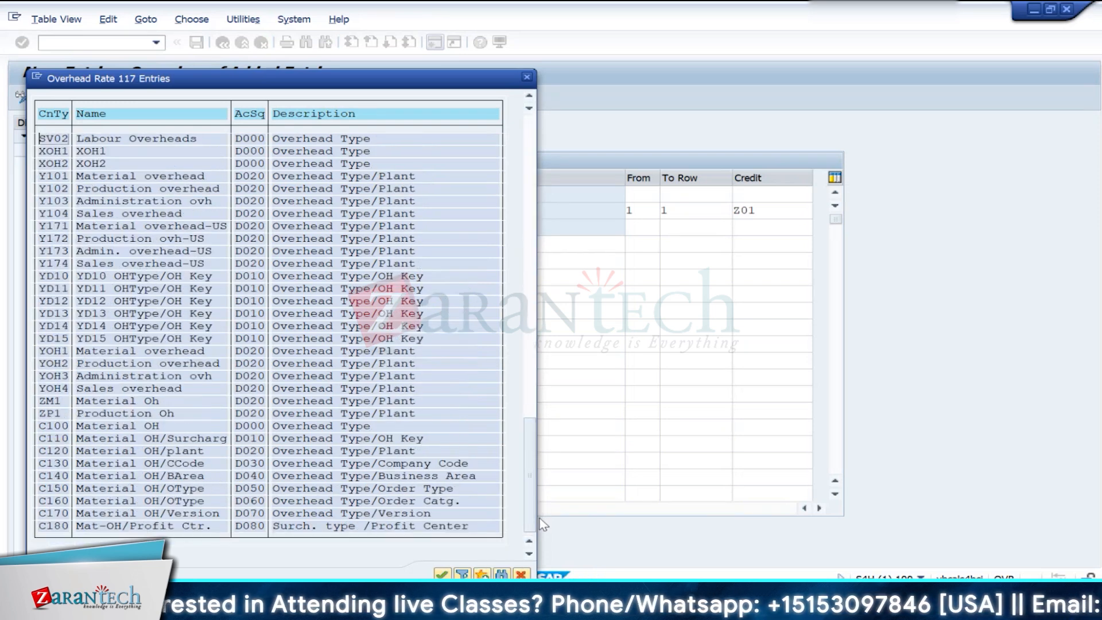
pyautogui.doubleClick(45, 413)
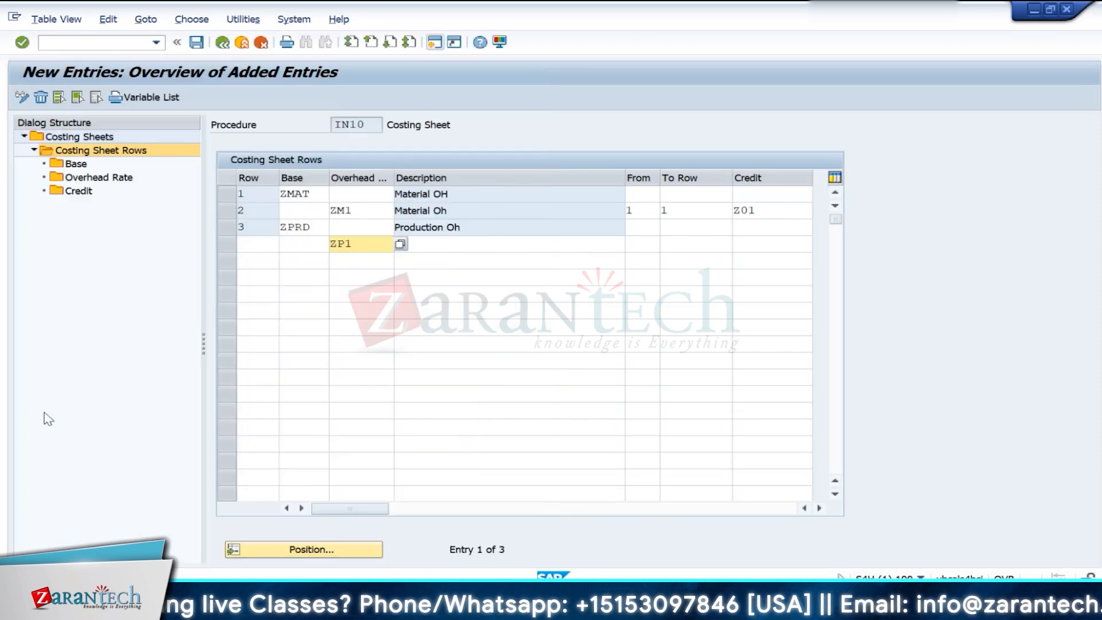
pyautogui.click(246, 248)
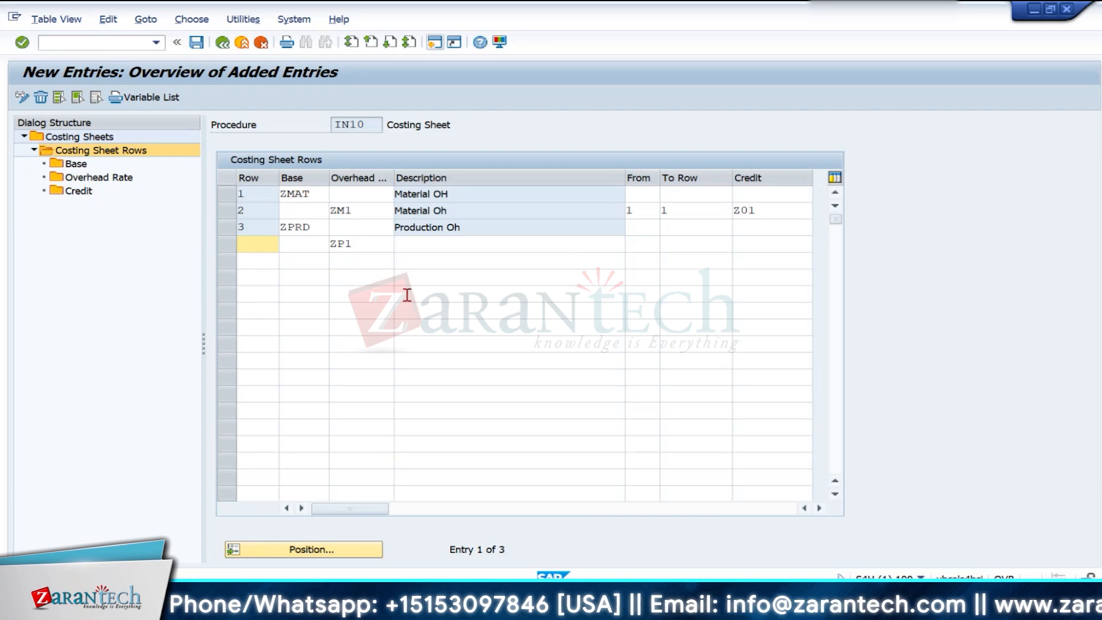
pyautogui.write('4')
pyautogui.press('Return')
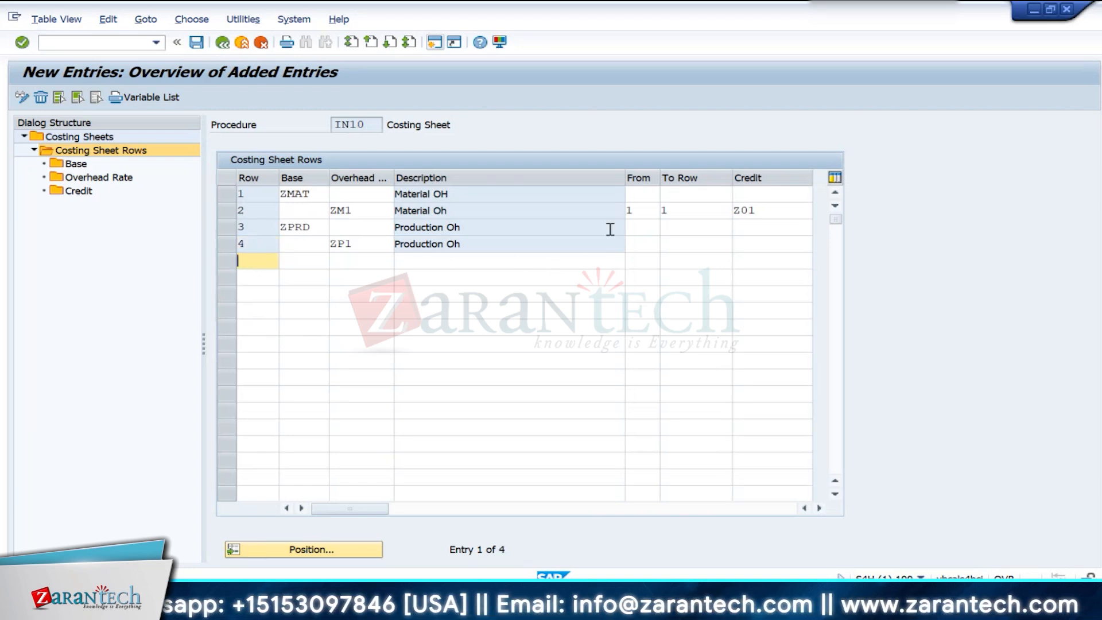
# - Set row 4 to calculate from row 3 to row 3
pyautogui.click(638, 243)
pyautogui.write('3')
pyautogui.click(684, 243)
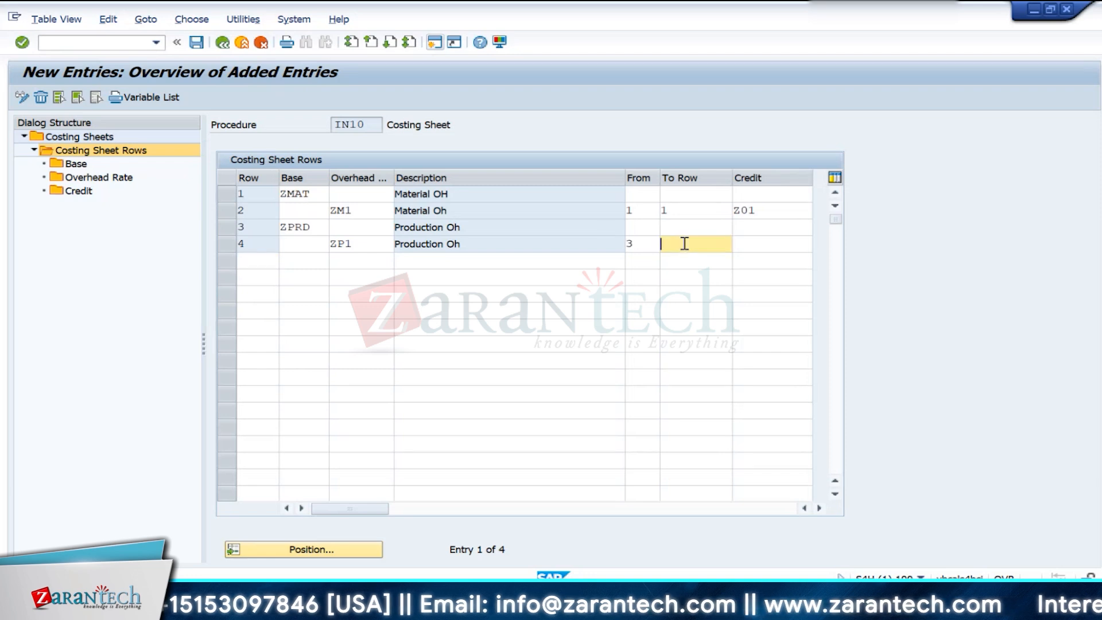
pyautogui.write('3')
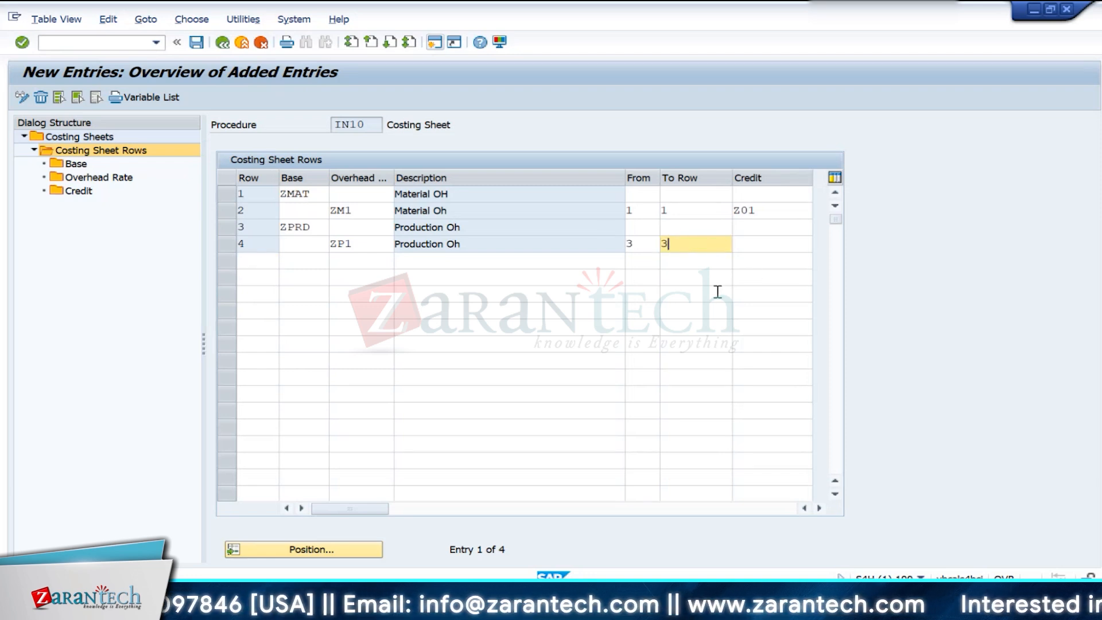
# - Examine how the production overhead rate in row 4 refers to row 3, and compare the ZMAT and ZPRD bases
pyautogui.click(230, 228)
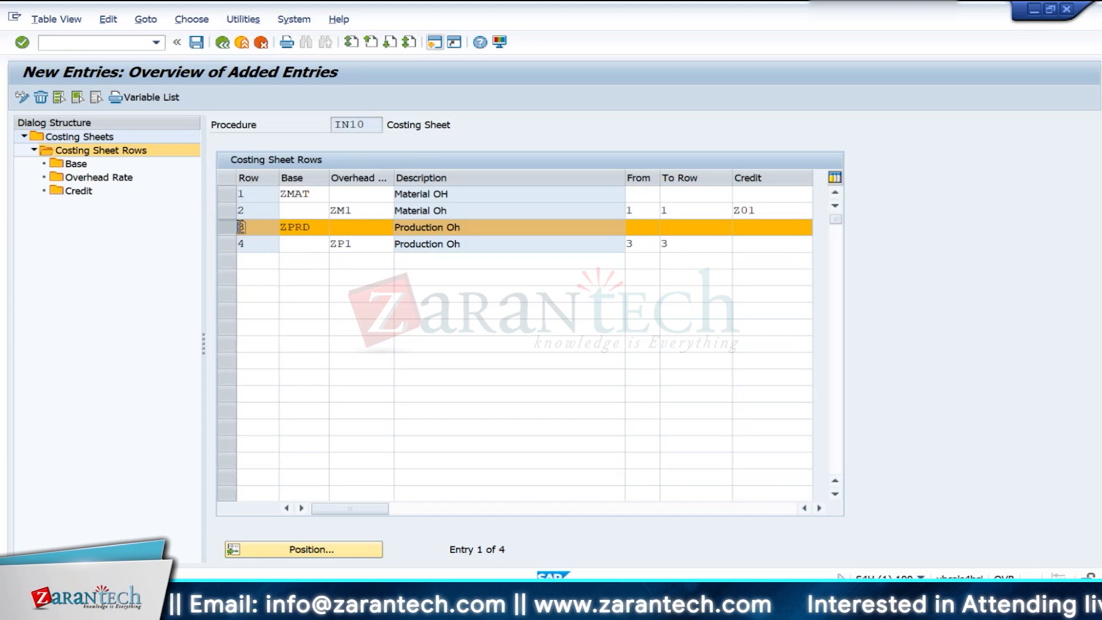
pyautogui.click(230, 227)
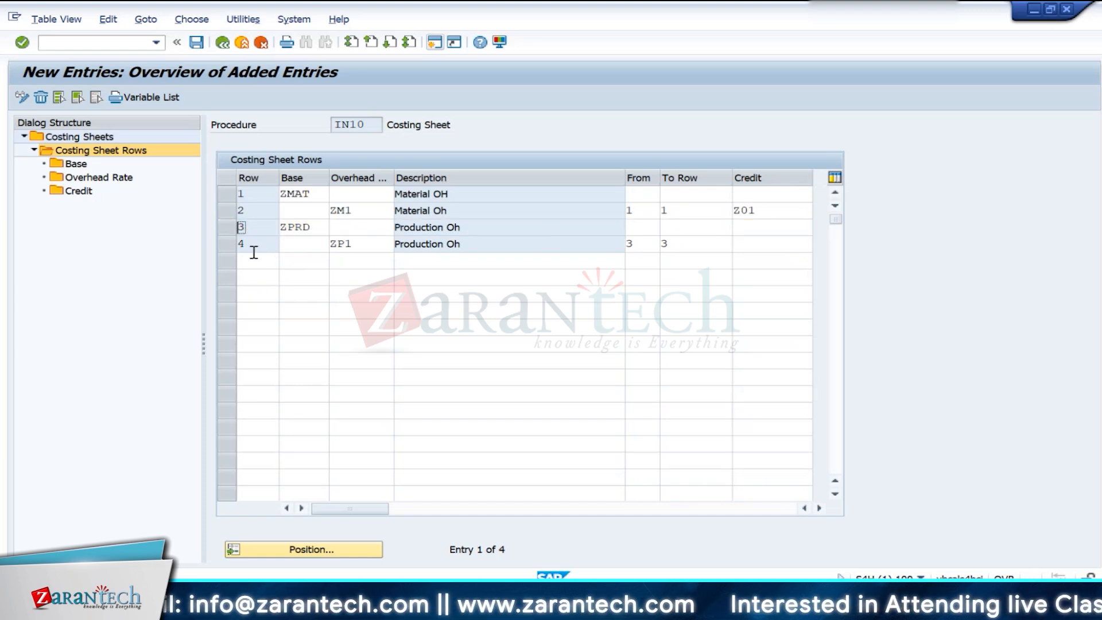
pyautogui.click(317, 228)
pyautogui.click(687, 243)
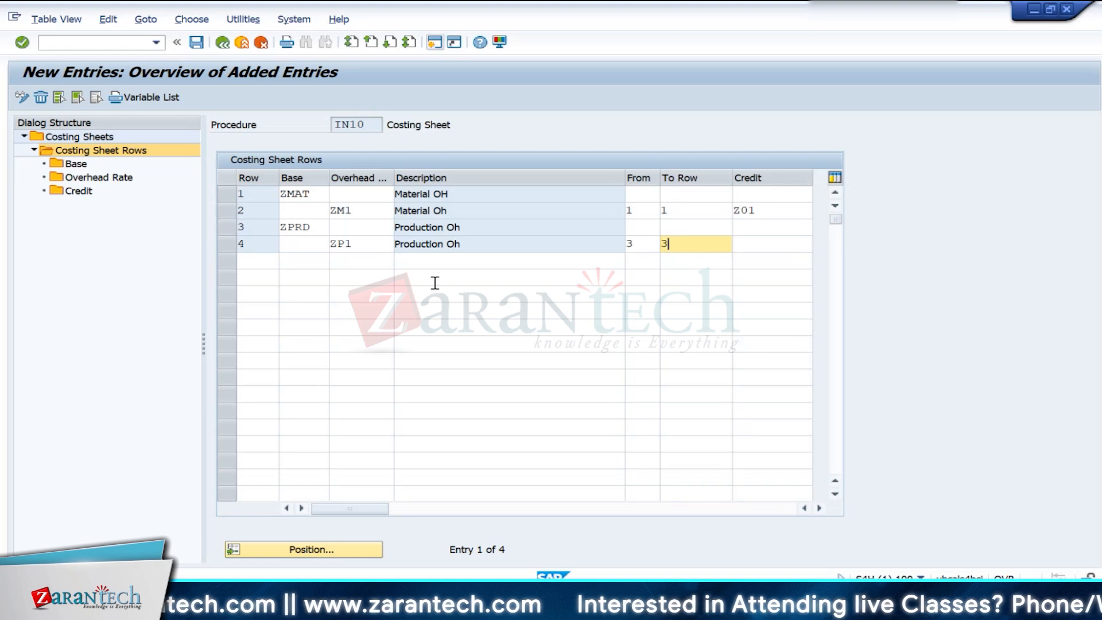
pyautogui.moveTo(466, 244); pyautogui.dragTo(392, 243)
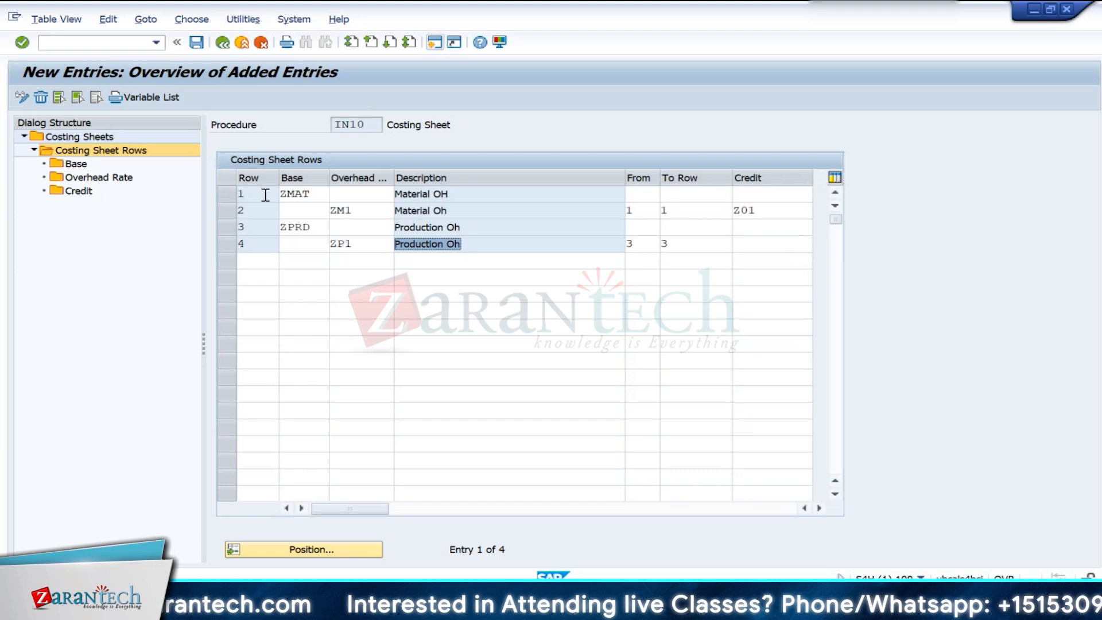
pyautogui.moveTo(314, 194); pyautogui.dragTo(281, 194)
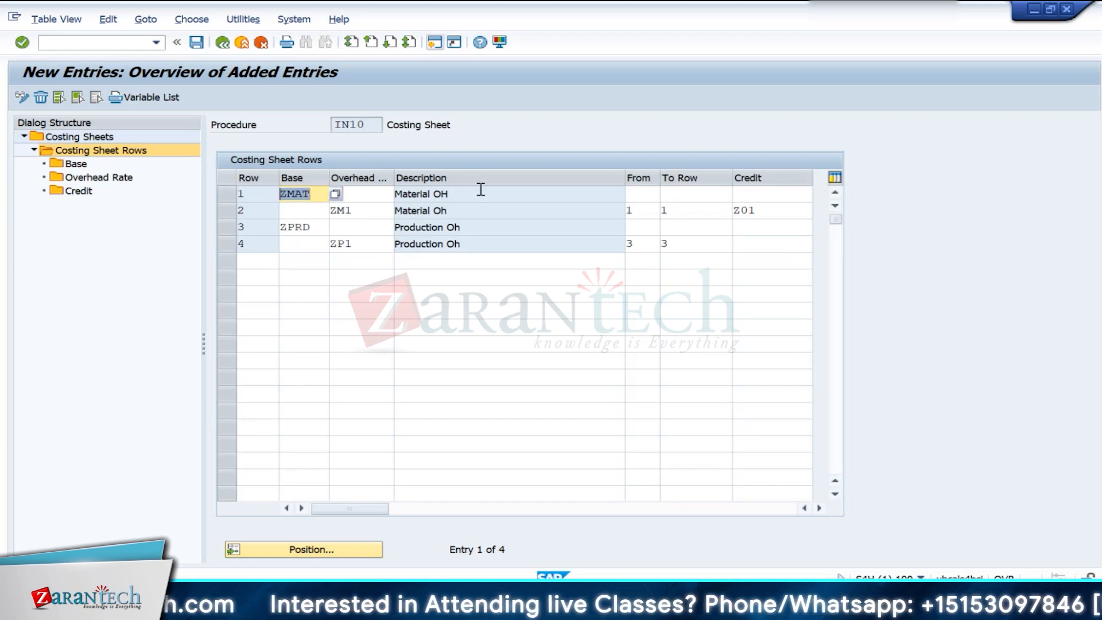
pyautogui.moveTo(317, 194); pyautogui.dragTo(278, 195)
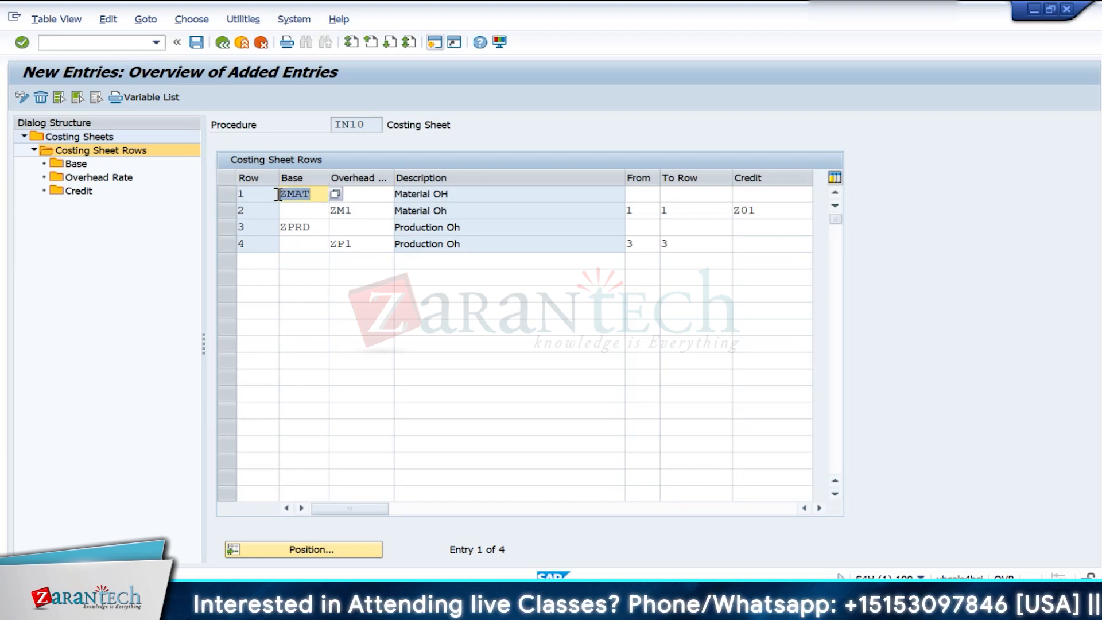
pyautogui.moveTo(314, 231); pyautogui.dragTo(285, 232)
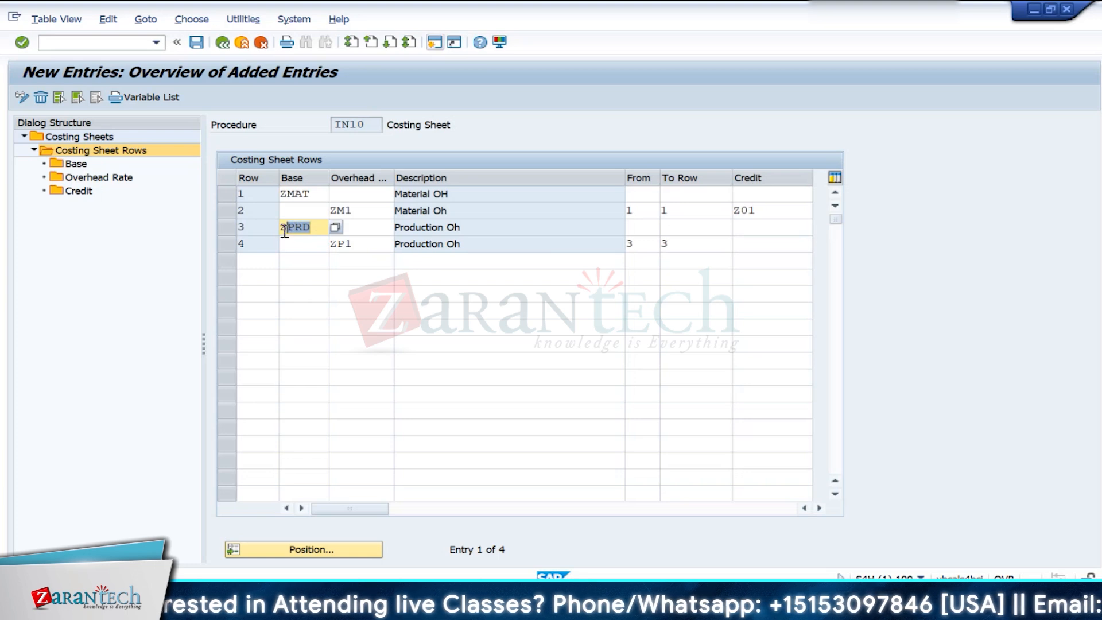
# - Try calculating row 4 from row 1 to row 3 and review the material and production rows in that range
pyautogui.click(643, 243)
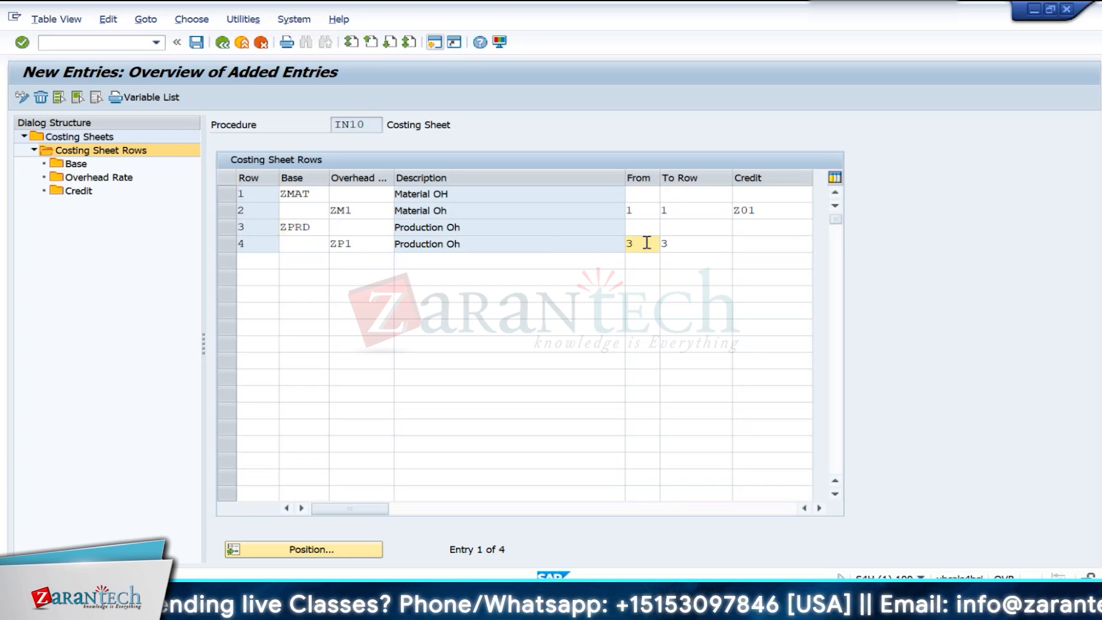
pyautogui.press('BackSpace')
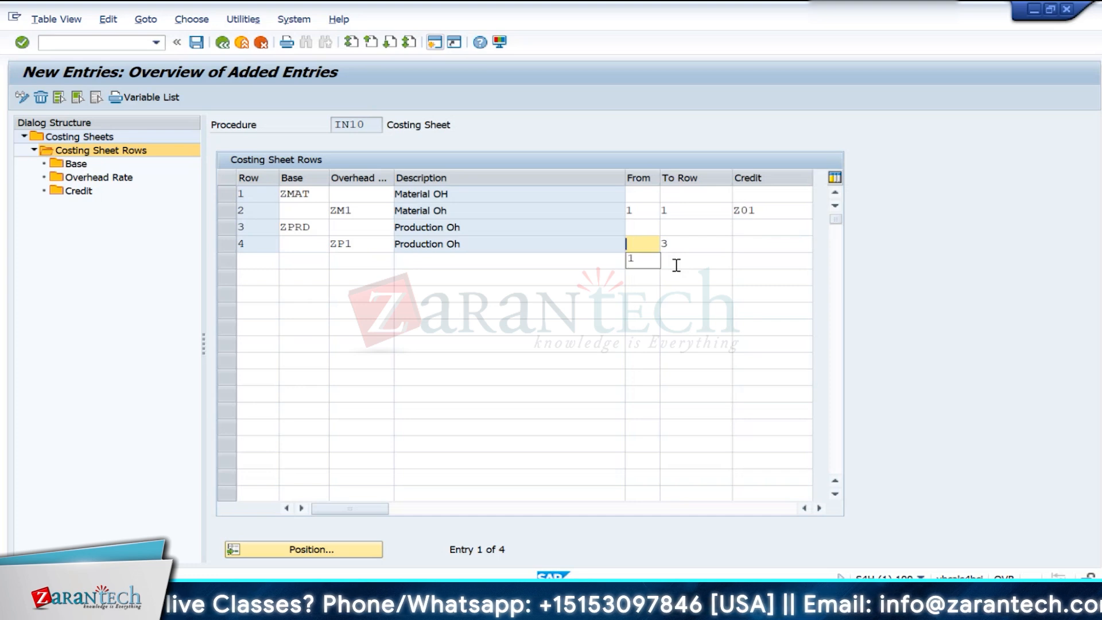
pyautogui.write('1')
pyautogui.click(735, 309)
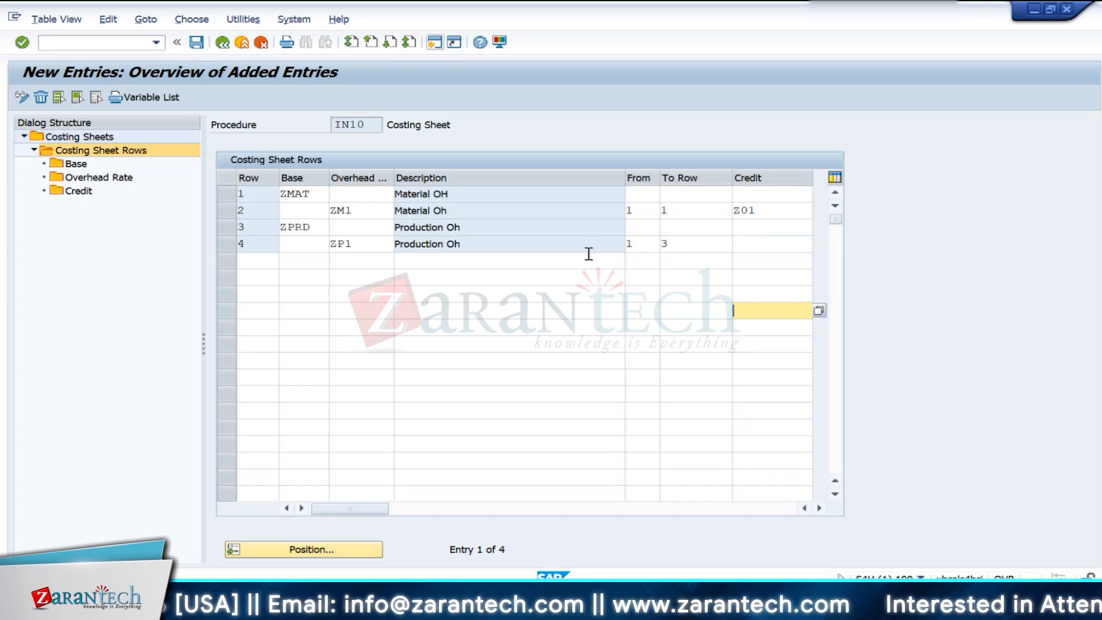
pyautogui.doubleClick(294, 196)
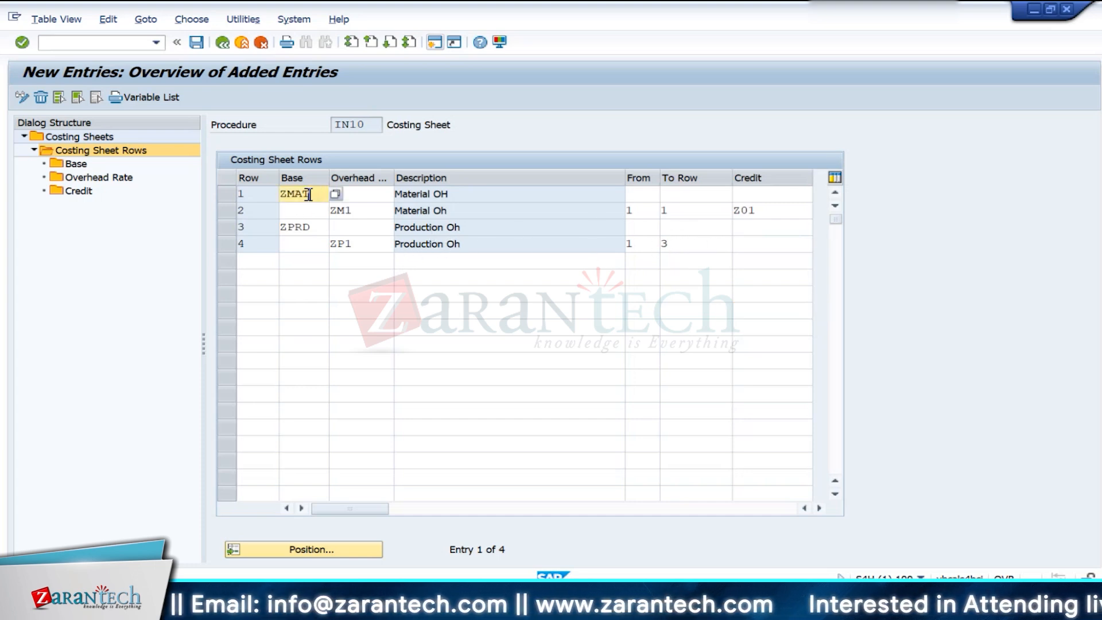
pyautogui.doubleClick(323, 228)
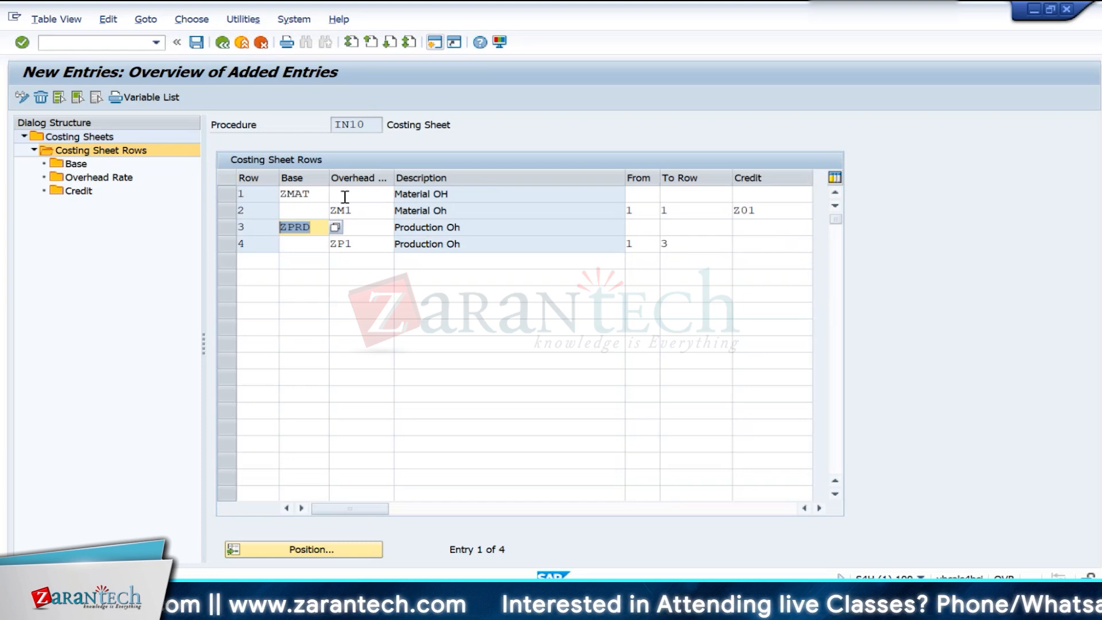
pyautogui.moveTo(461, 195); pyautogui.dragTo(385, 197)
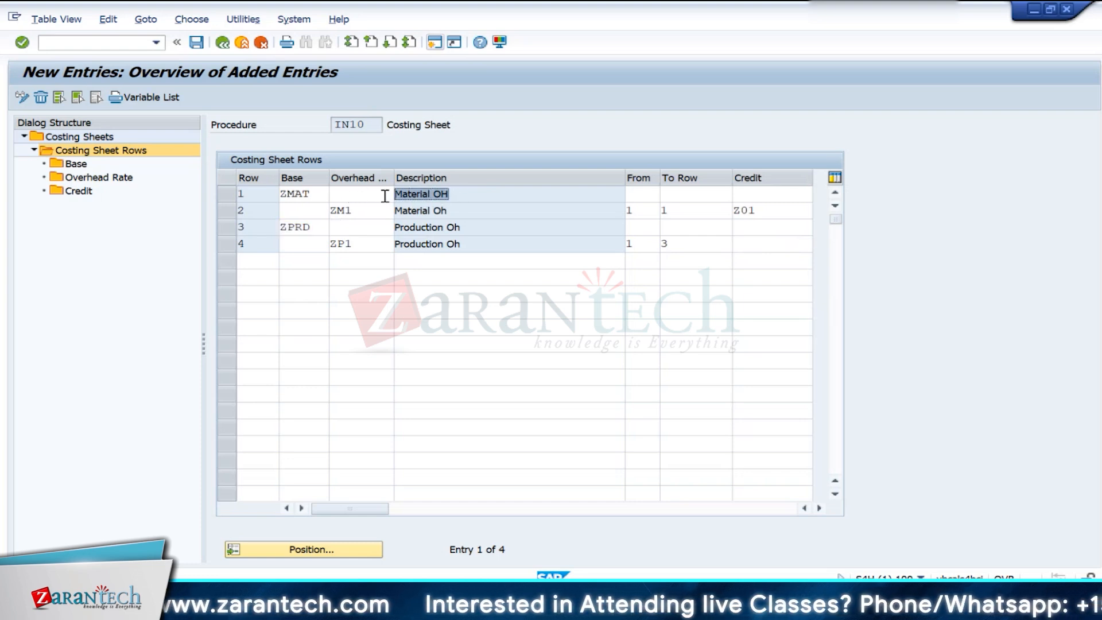
pyautogui.moveTo(456, 214); pyautogui.dragTo(370, 215)
pyautogui.moveTo(459, 228); pyautogui.dragTo(370, 225)
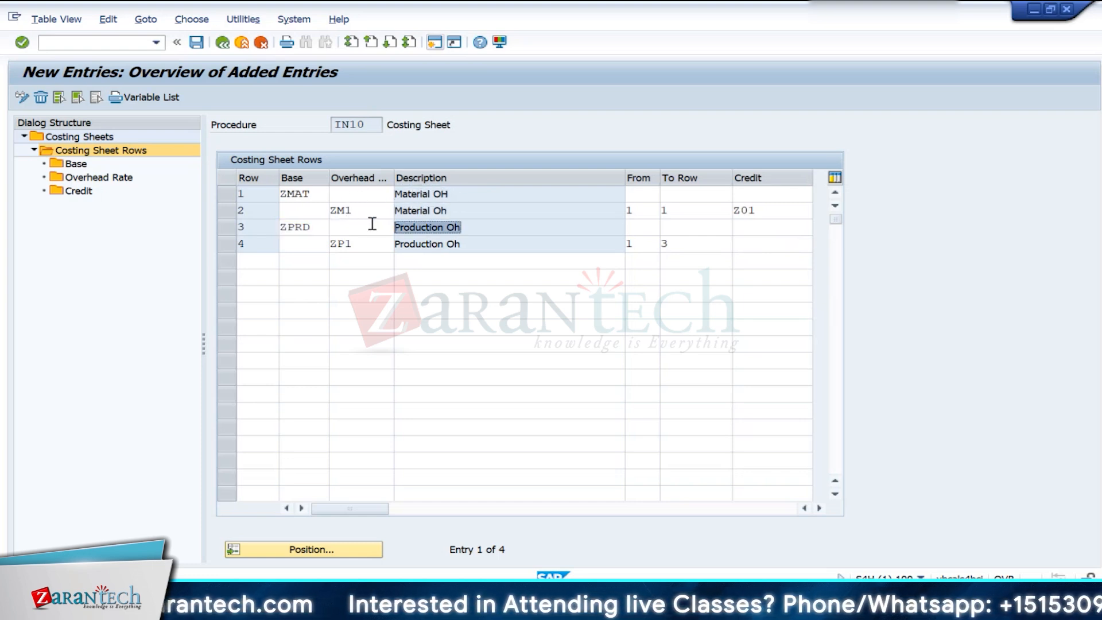
# - Set row 4's starting row to 3, assign it the production overhead credit key Z02 and confirm the entry
pyautogui.click(641, 246)
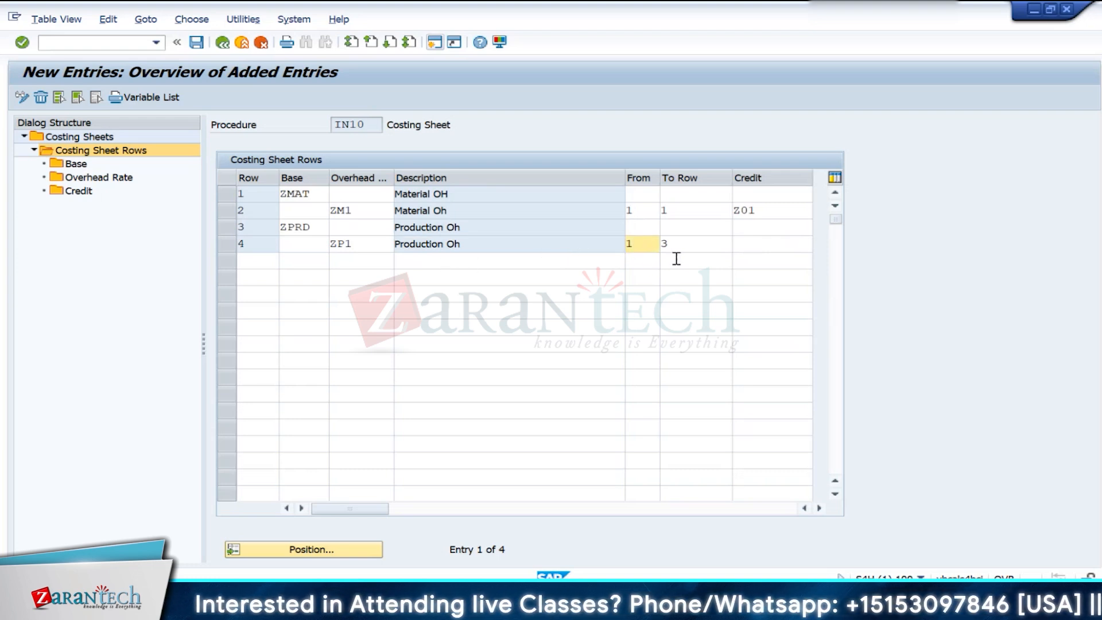
pyautogui.press('BackSpace')
pyautogui.write('3')
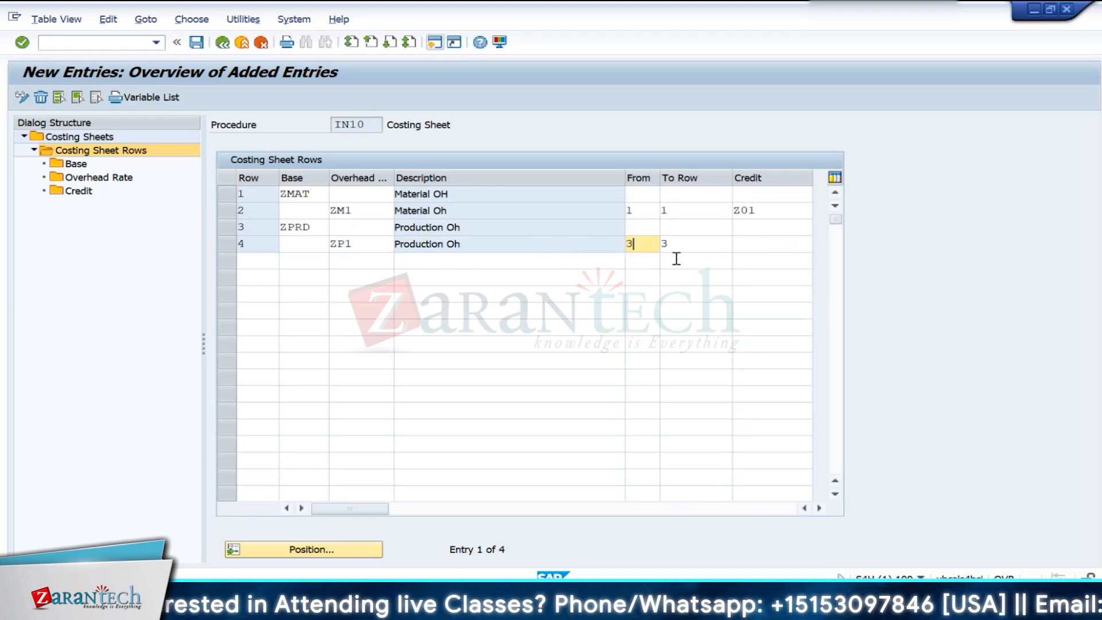
pyautogui.click(760, 248)
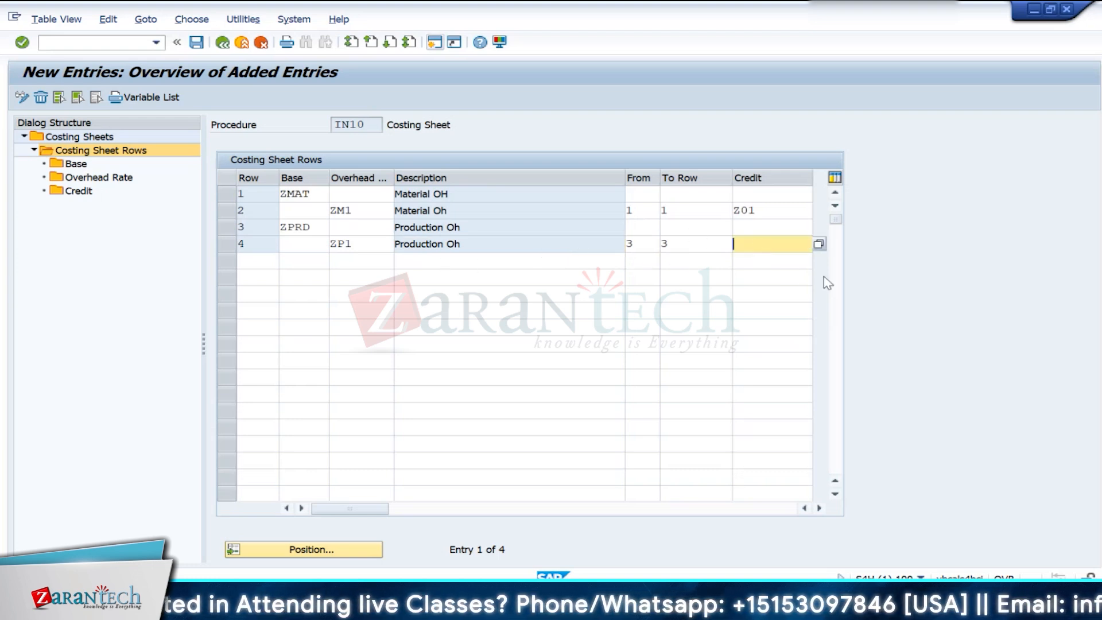
pyautogui.click(819, 245)
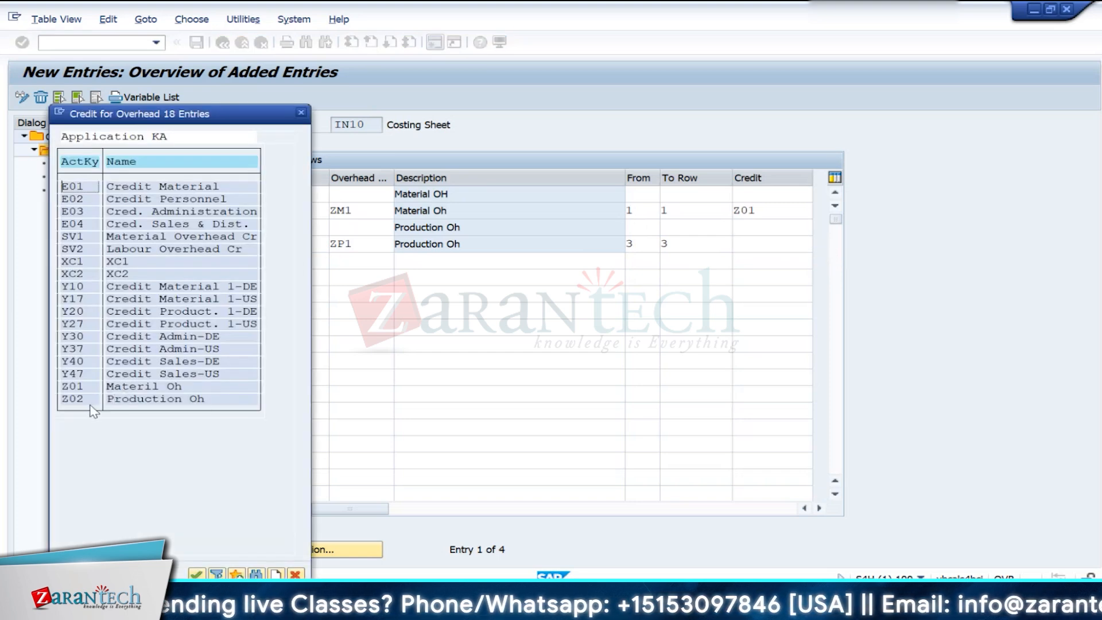
pyautogui.doubleClick(71, 401)
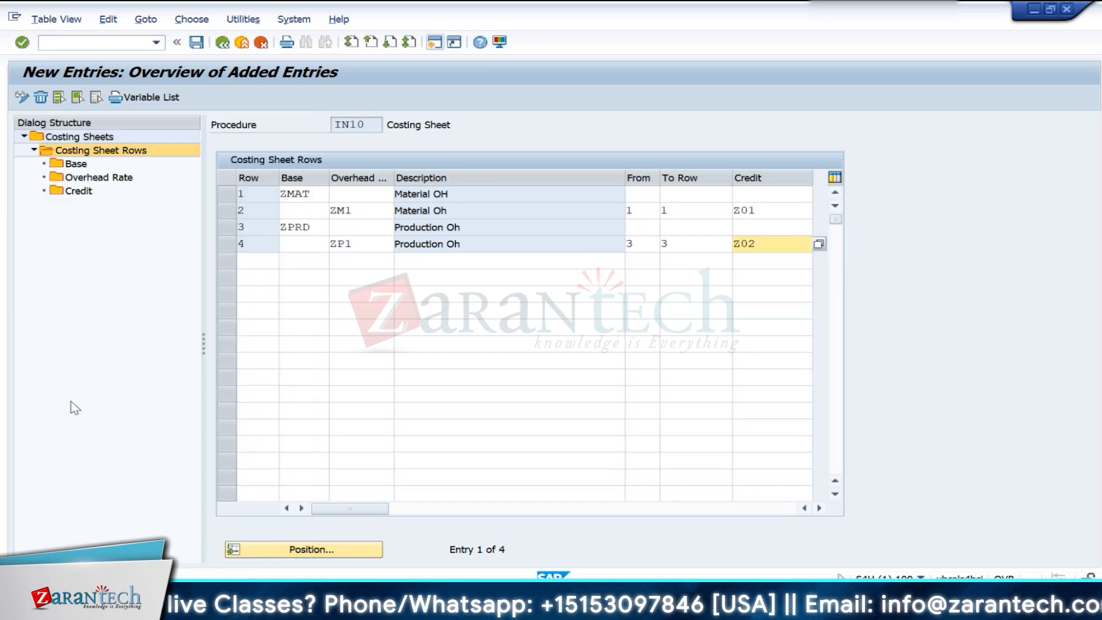
pyautogui.press('Return')
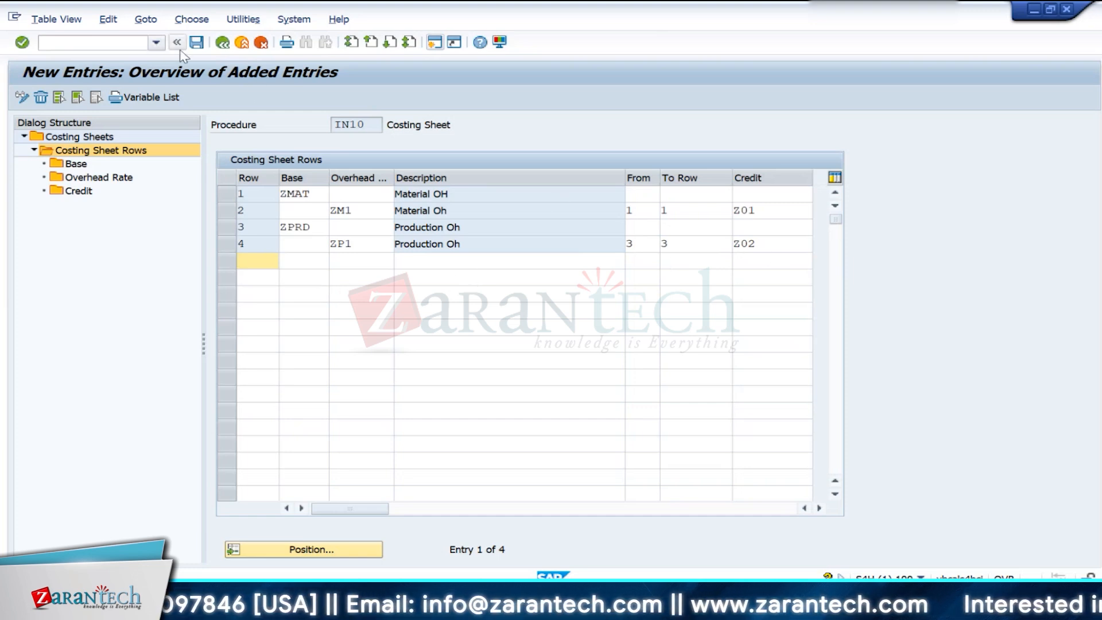
# - Leave the costing sheet entries for the implementation guide structure and collapse its Overhead node
pyautogui.click(222, 43)
pyautogui.click(222, 44)
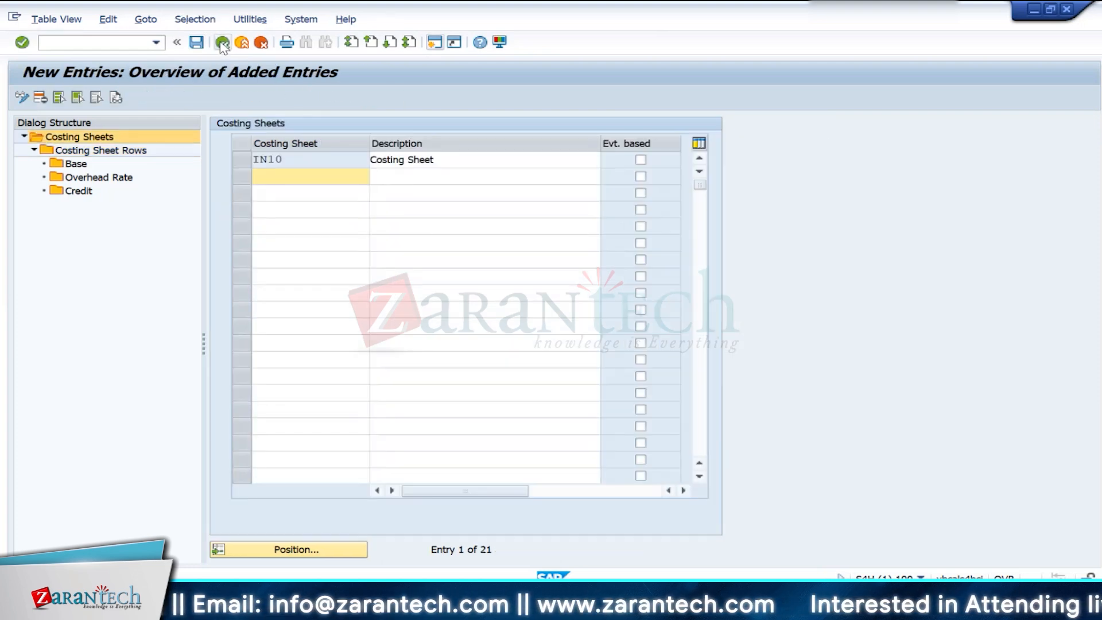
pyautogui.click(222, 44)
pyautogui.click(222, 43)
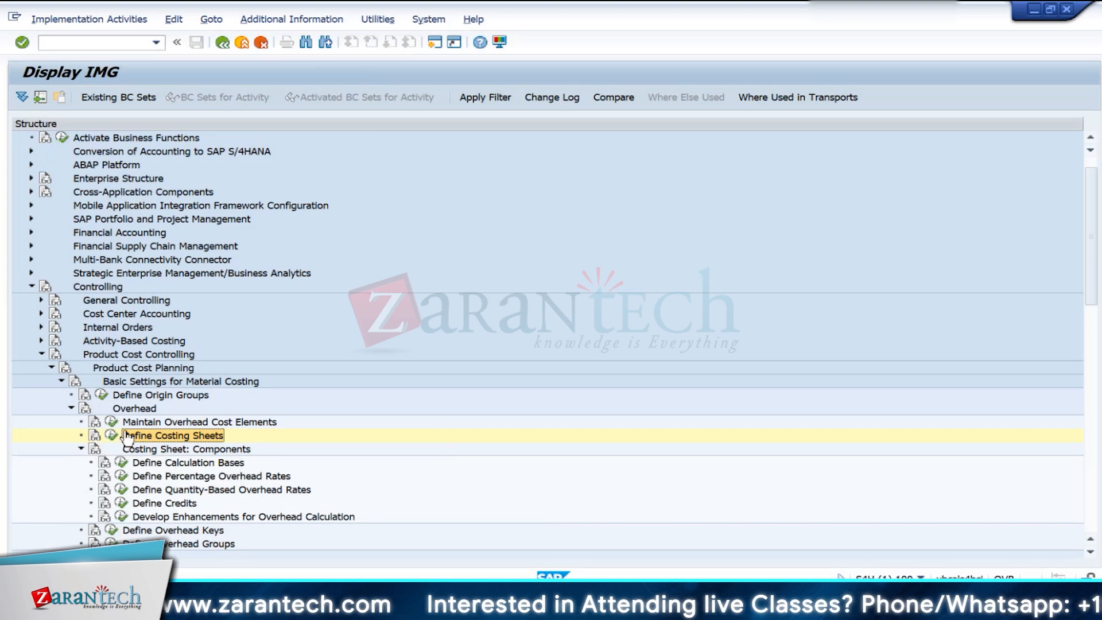
pyautogui.click(72, 408)
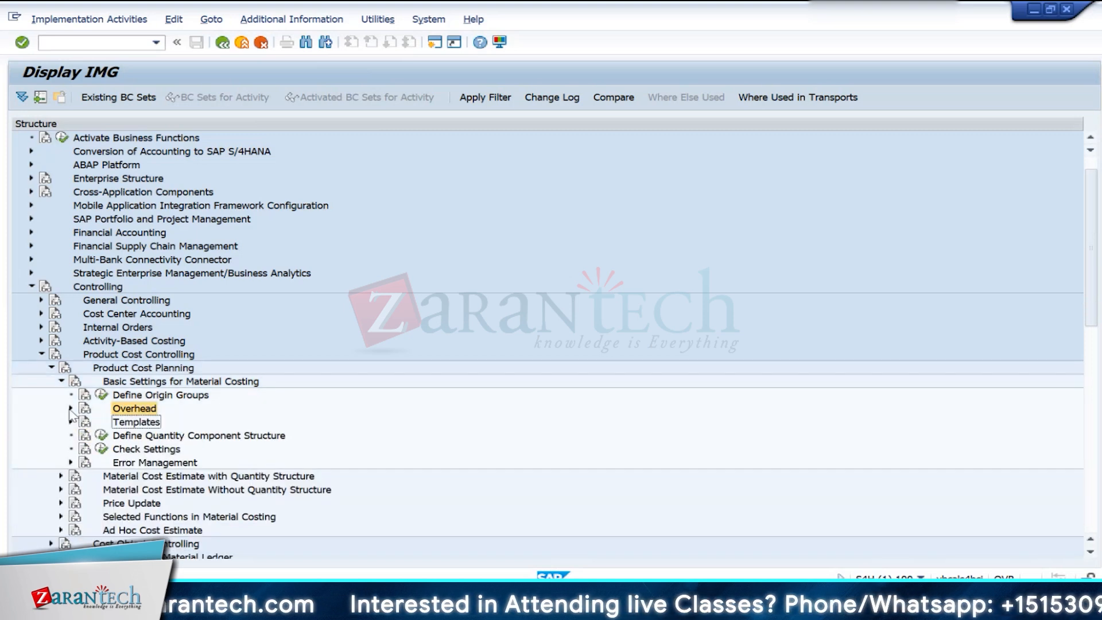
# - Open the details of costing variant ZPC1 from the costing variant definition for material cost estimates with quantity structure
pyautogui.click(60, 381)
pyautogui.click(60, 395)
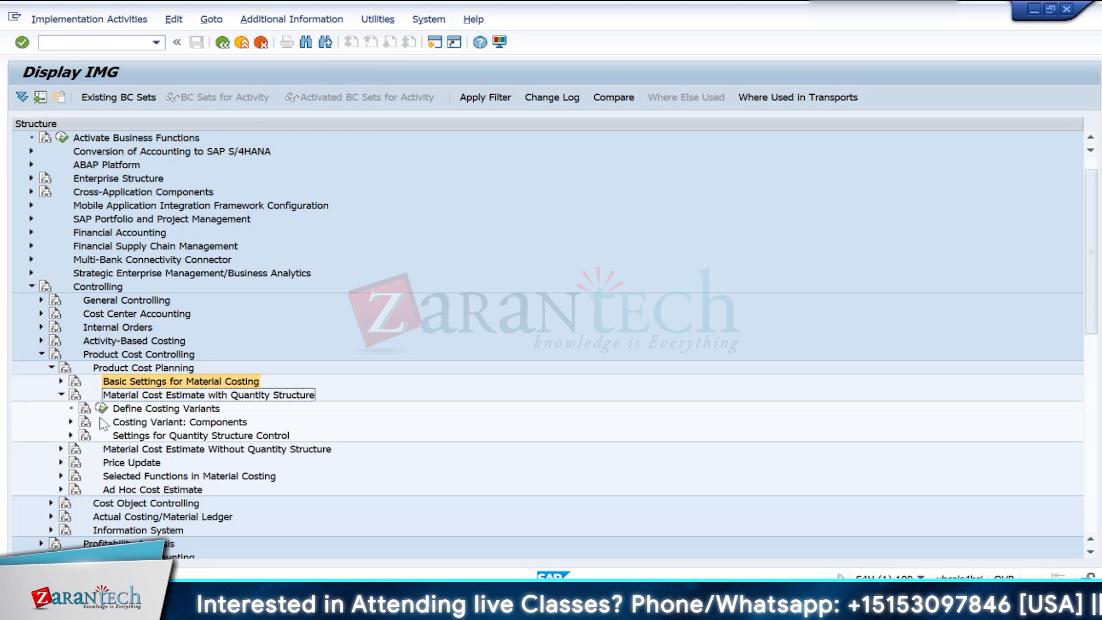
pyautogui.click(103, 409)
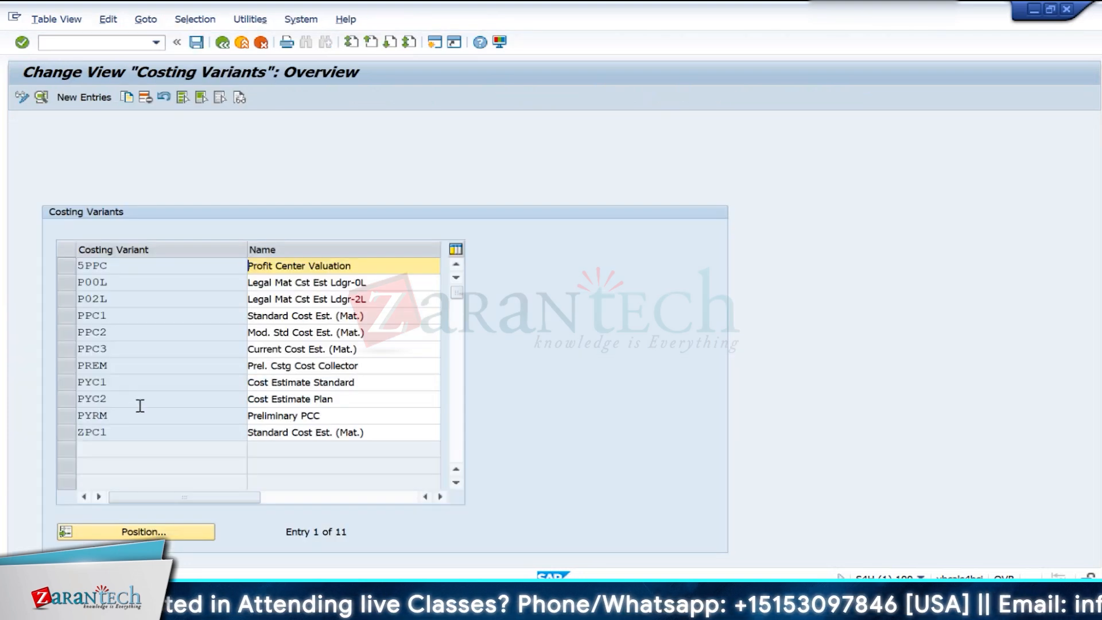
pyautogui.click(93, 432)
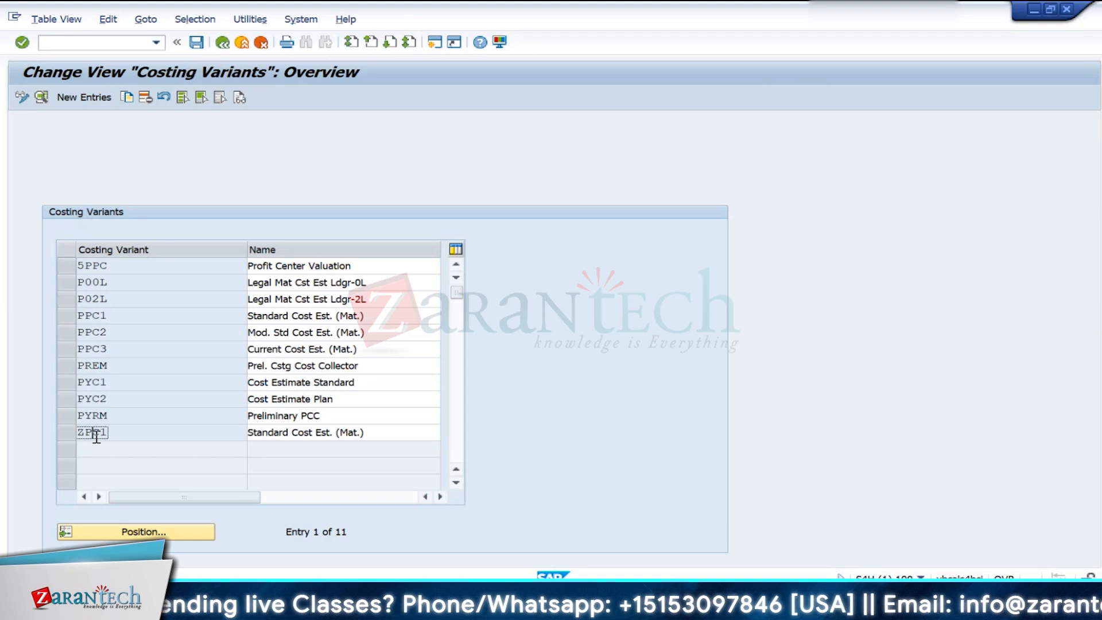
pyautogui.doubleClick(97, 431)
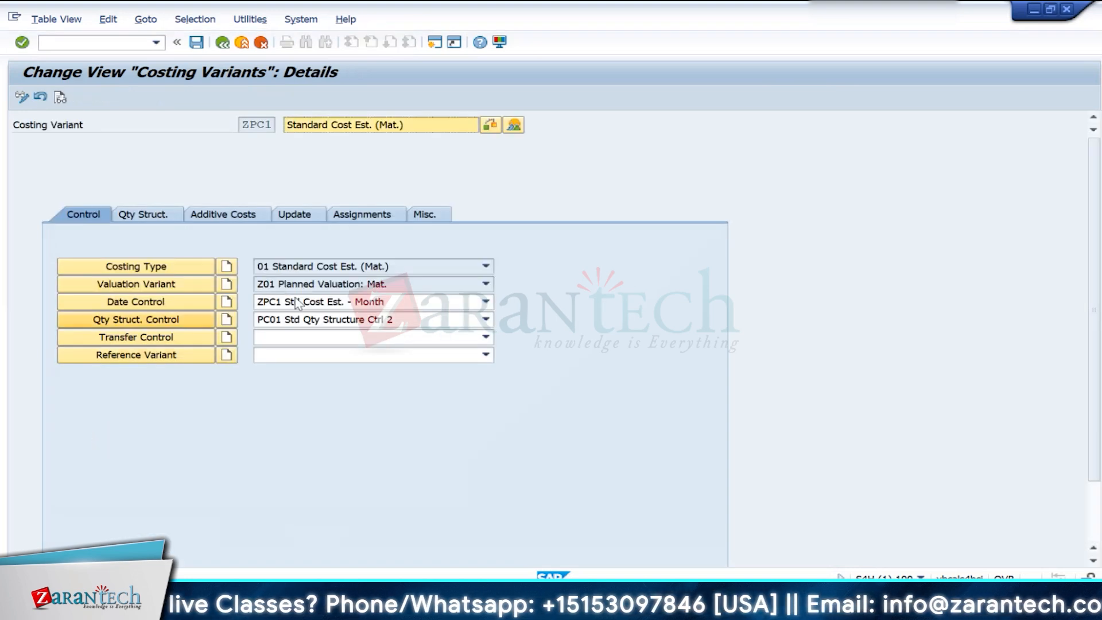
# - In valuation variant Z01, assign costing sheet IN10 to the overhead on finished and semifinished materials
pyautogui.click(137, 290)
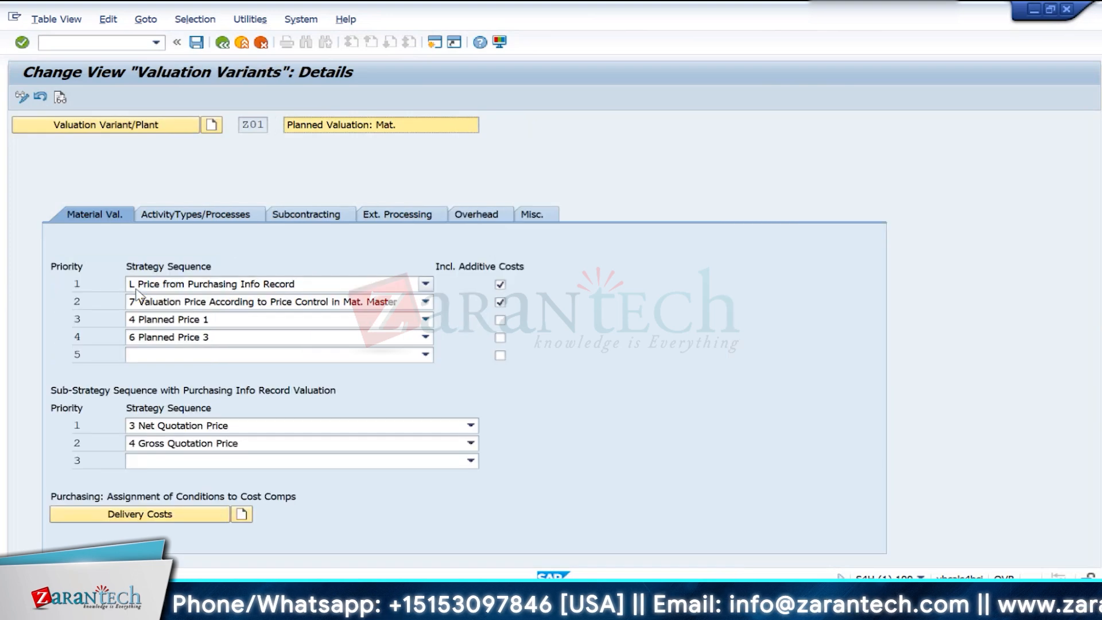
pyautogui.click(474, 218)
pyautogui.click(430, 267)
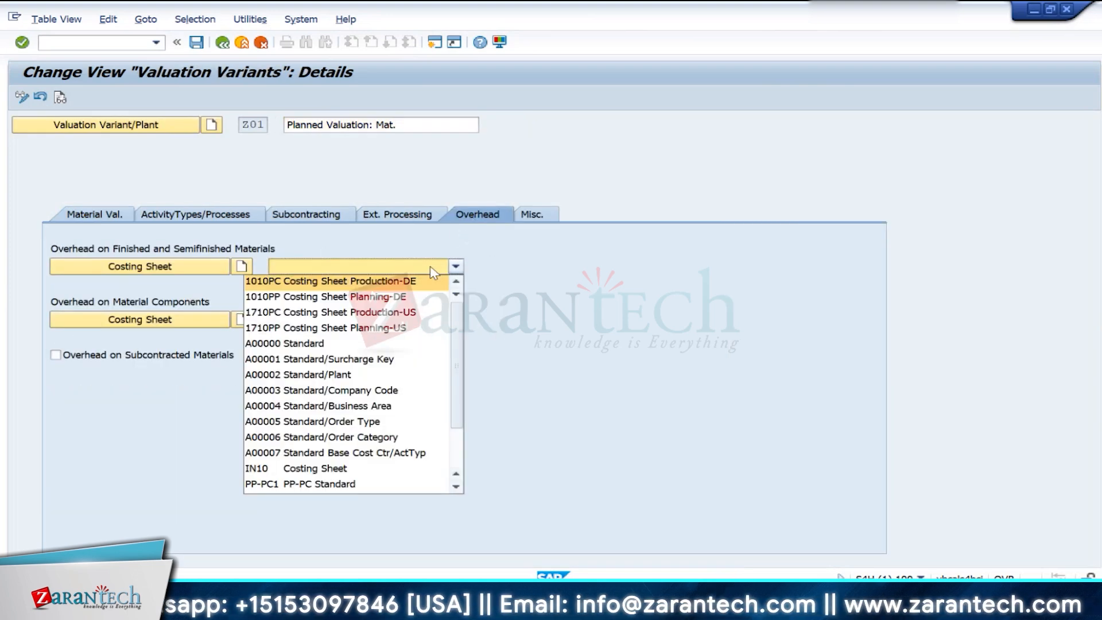
pyautogui.click(269, 472)
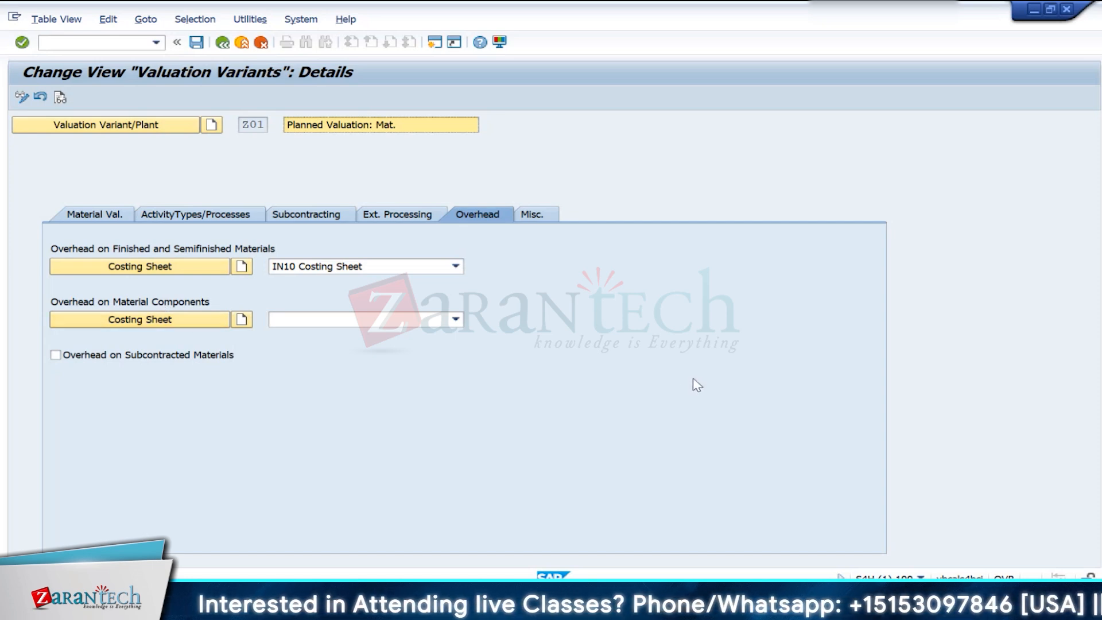
pyautogui.click(319, 319)
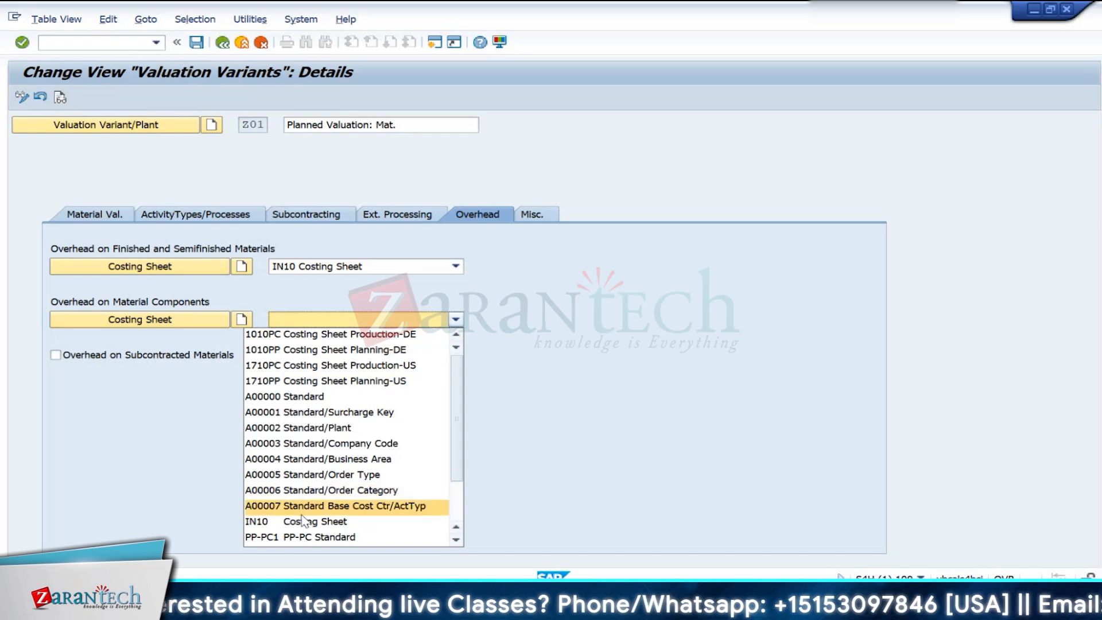
pyautogui.click(566, 411)
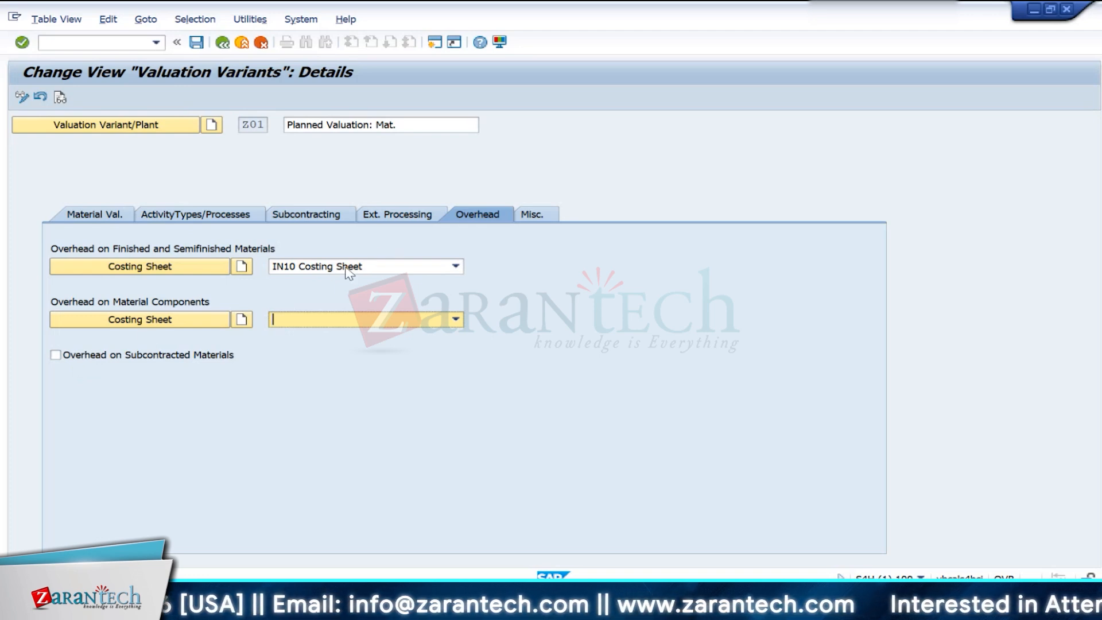
pyautogui.click(97, 357)
pyautogui.click(96, 357)
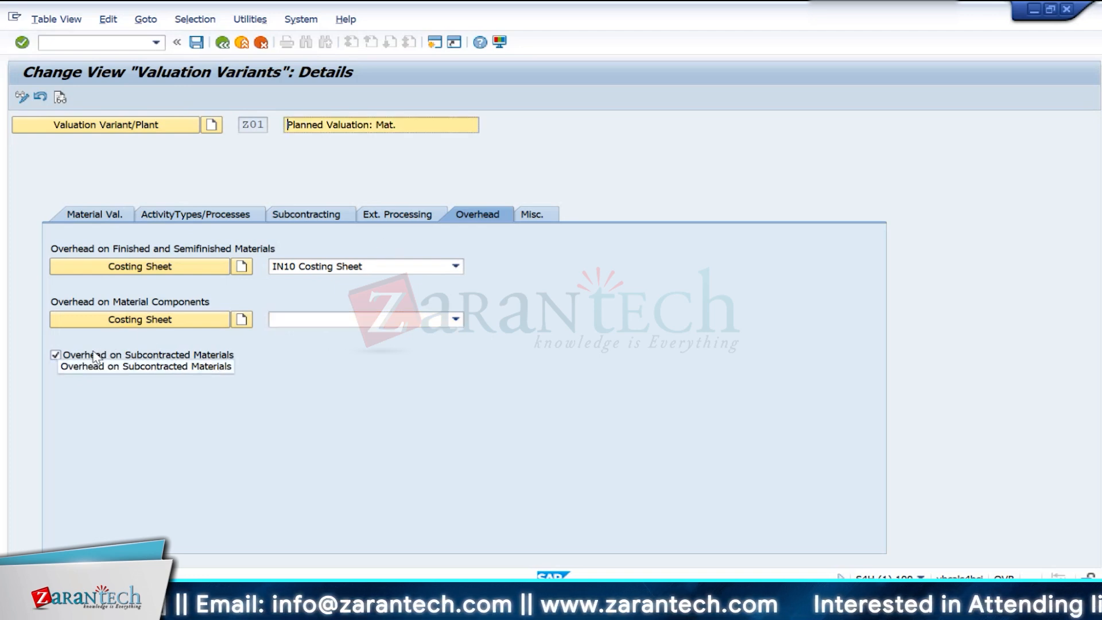
pyautogui.click(96, 355)
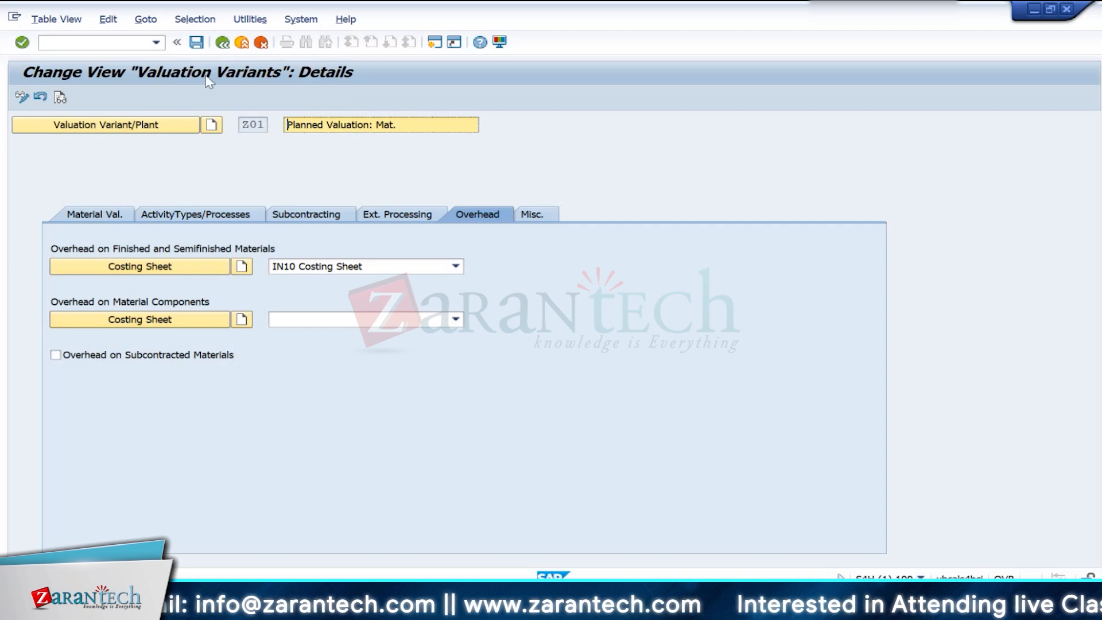
# - Save valuation variant Z01 under the proposed customizing request and return to the implementation guide structure
pyautogui.click(198, 43)
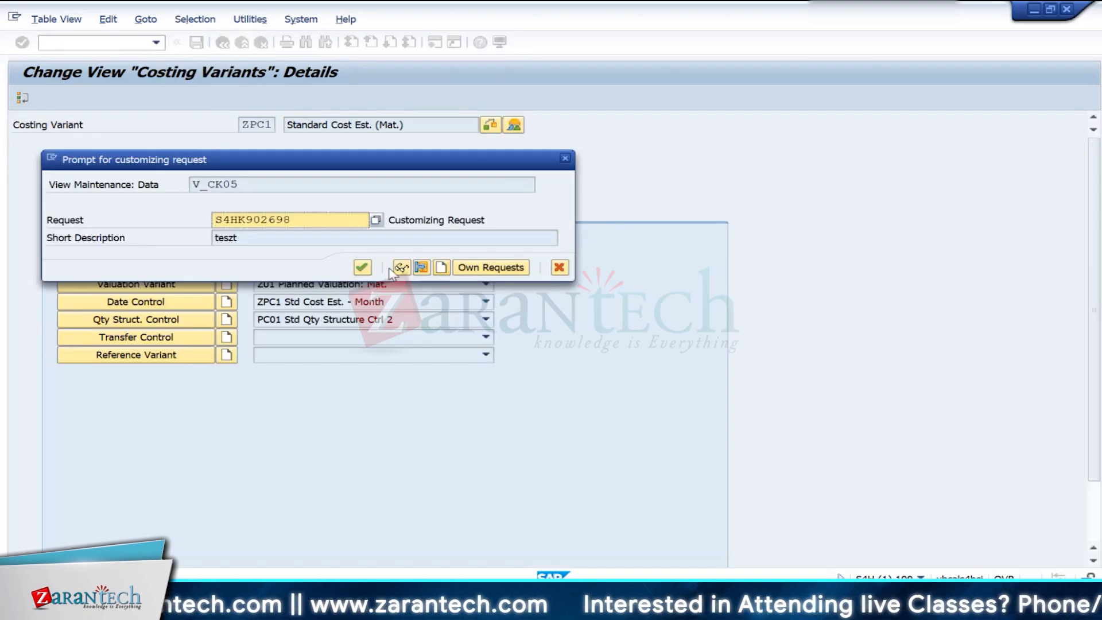
pyautogui.click(362, 267)
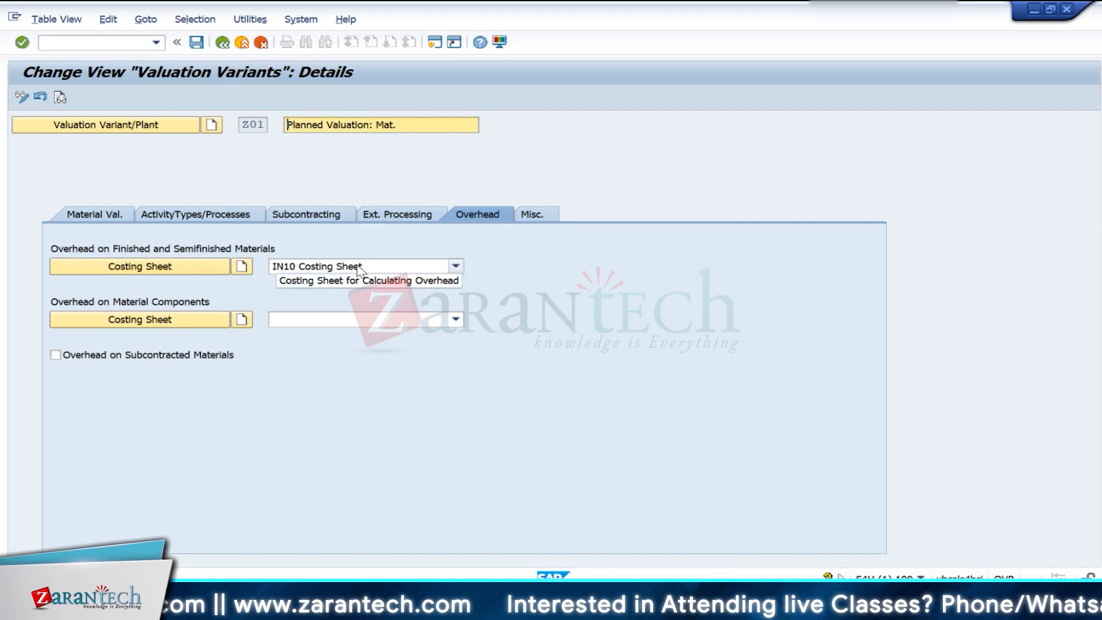
pyautogui.click(223, 44)
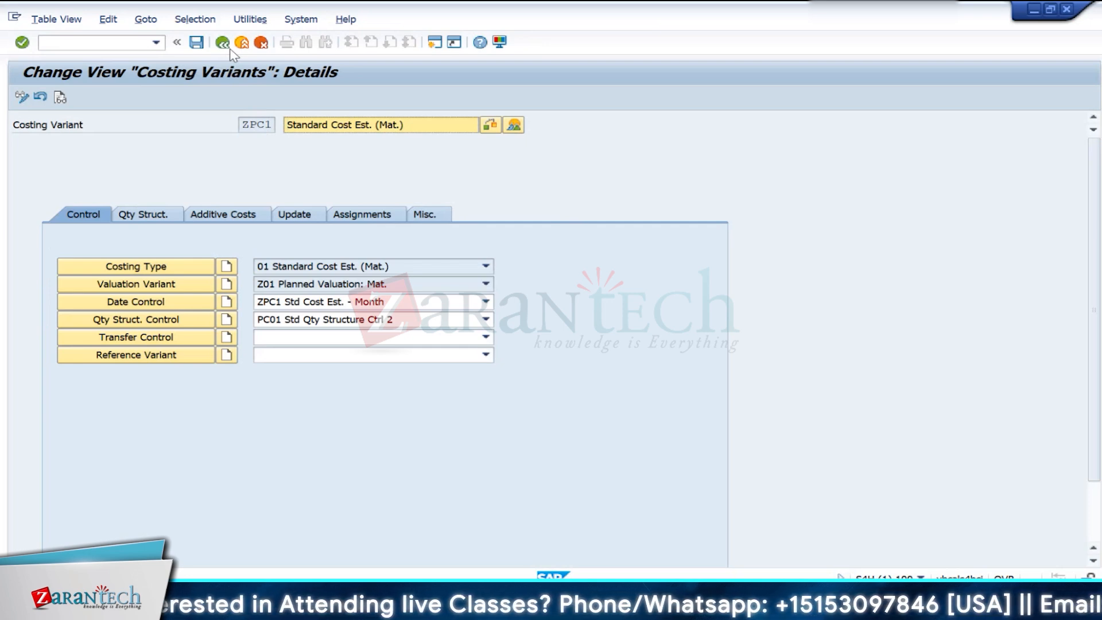
pyautogui.click(230, 49)
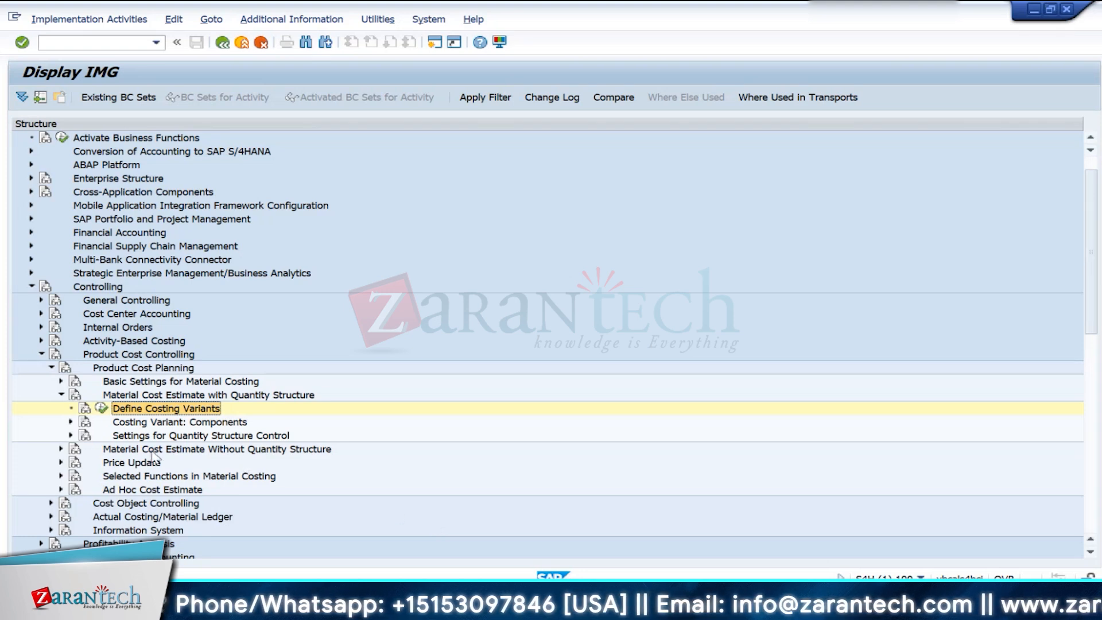
# - Look through the Product Cost Planning branch, including Price Update and Ad Hoc Cost Estimate, and collapse the Controlling structure
pyautogui.click(51, 367)
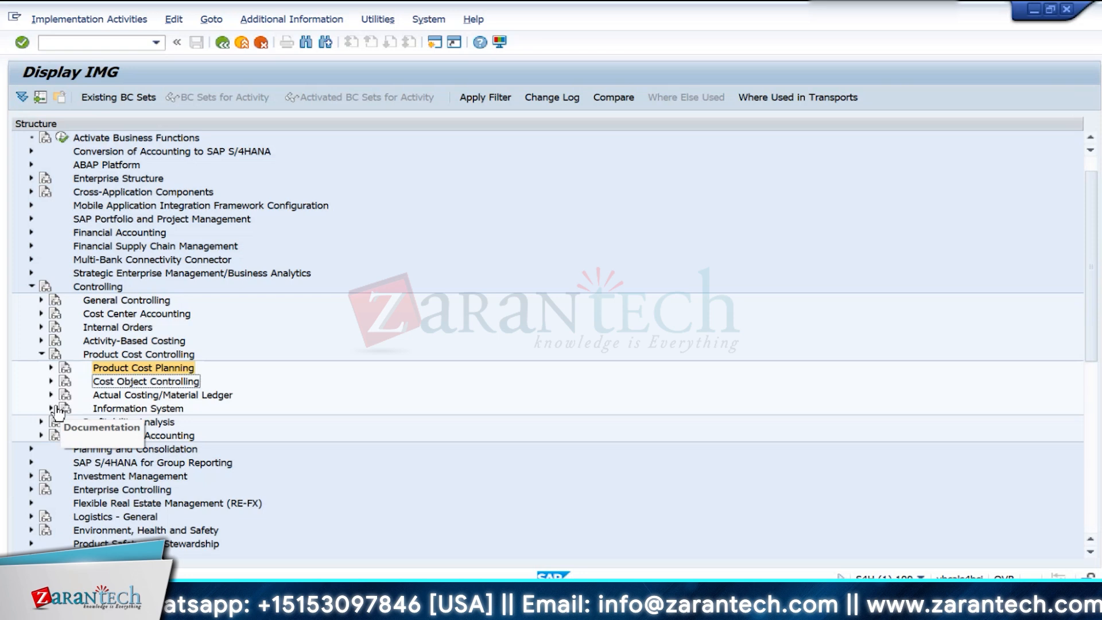
pyautogui.click(51, 367)
pyautogui.click(61, 395)
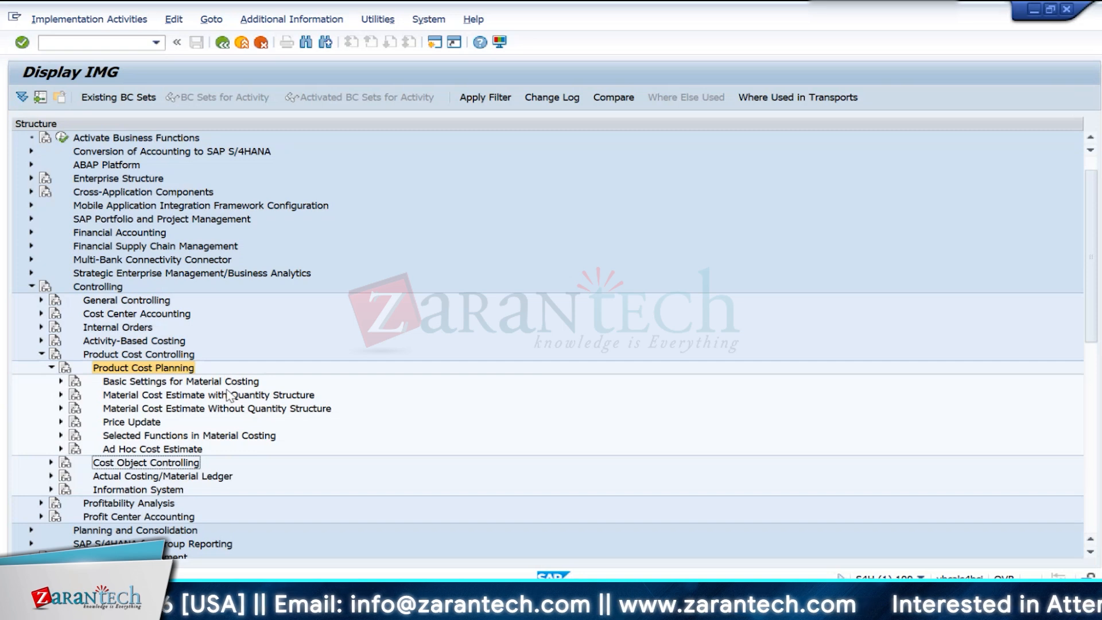
pyautogui.click(61, 422)
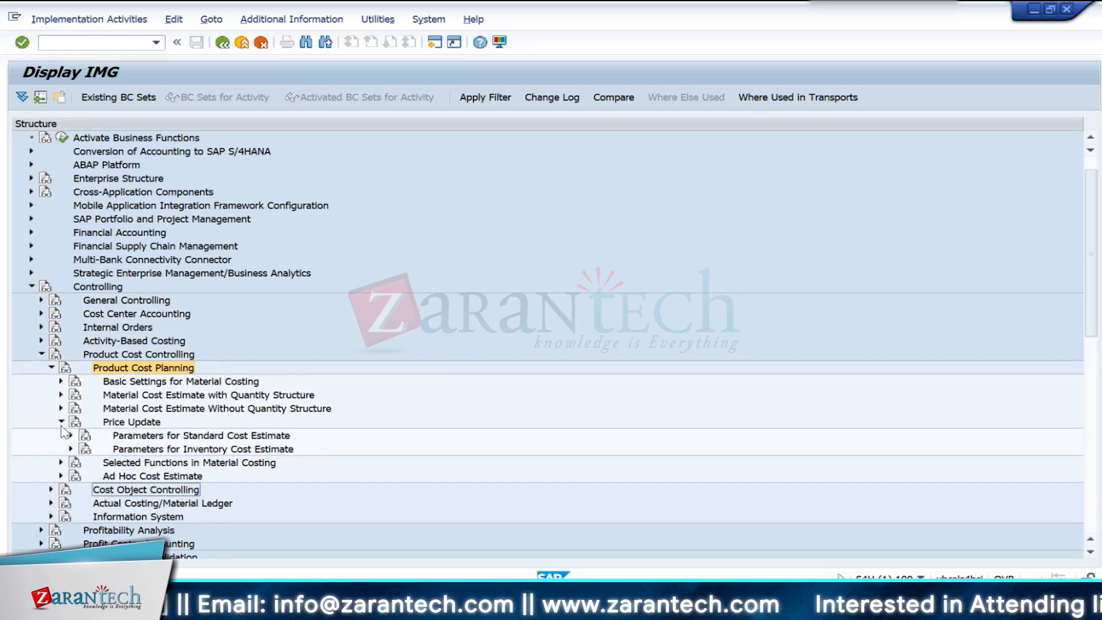
pyautogui.click(71, 436)
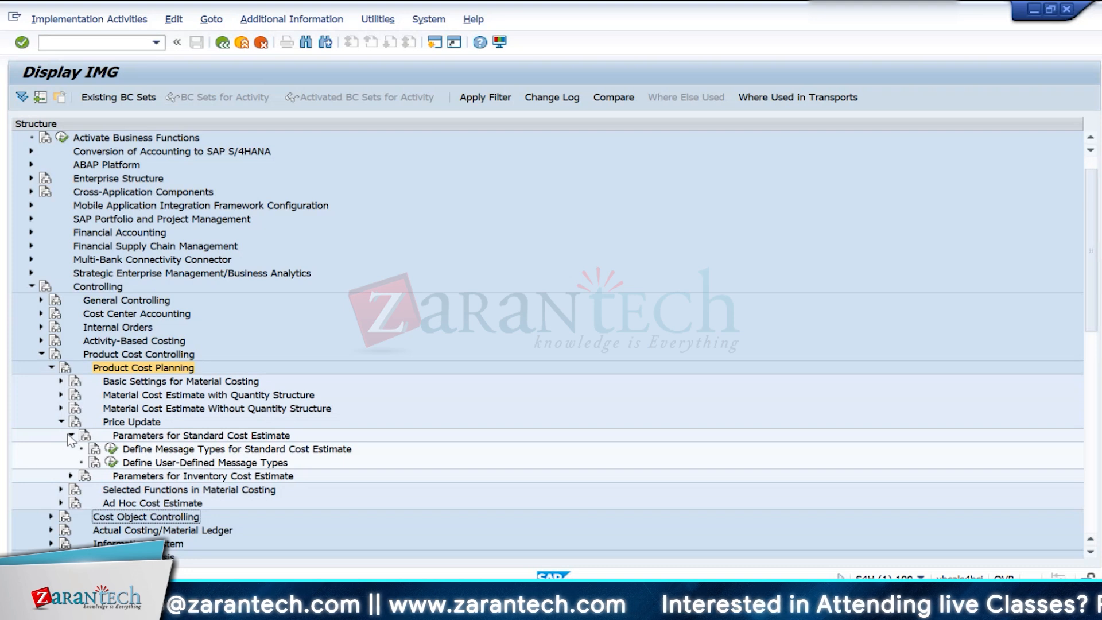
pyautogui.click(71, 437)
pyautogui.click(61, 423)
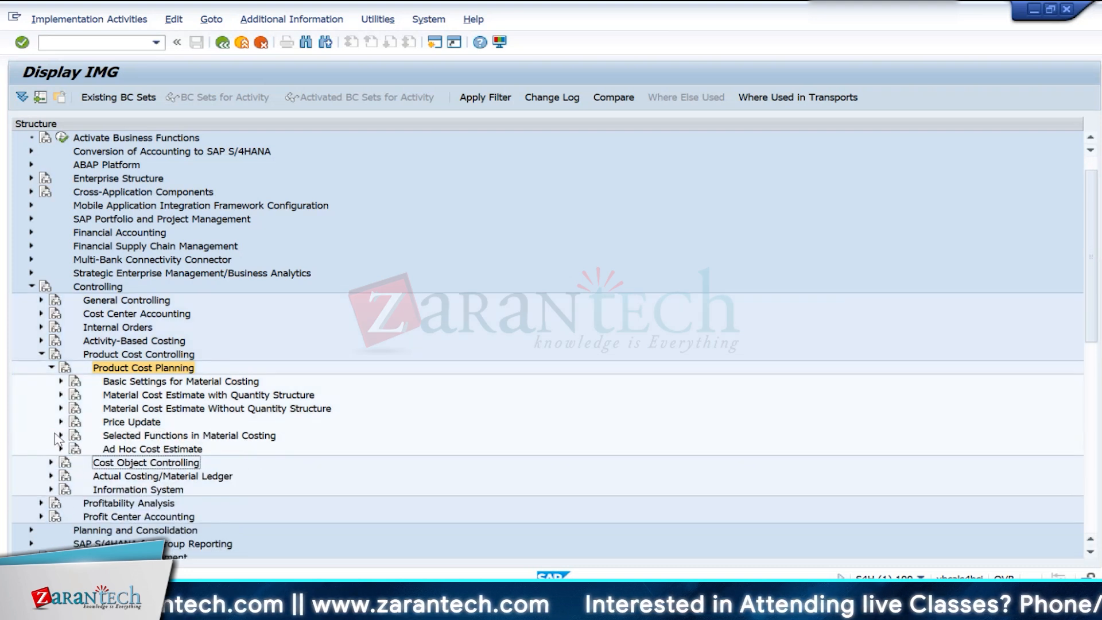
pyautogui.click(61, 449)
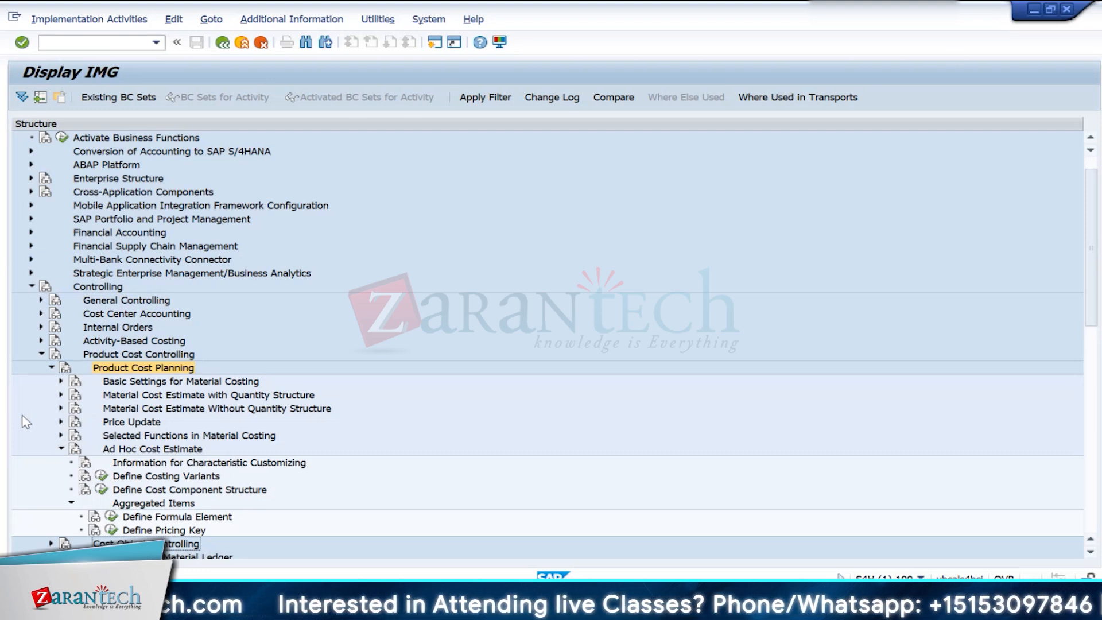
pyautogui.click(51, 367)
pyautogui.click(41, 355)
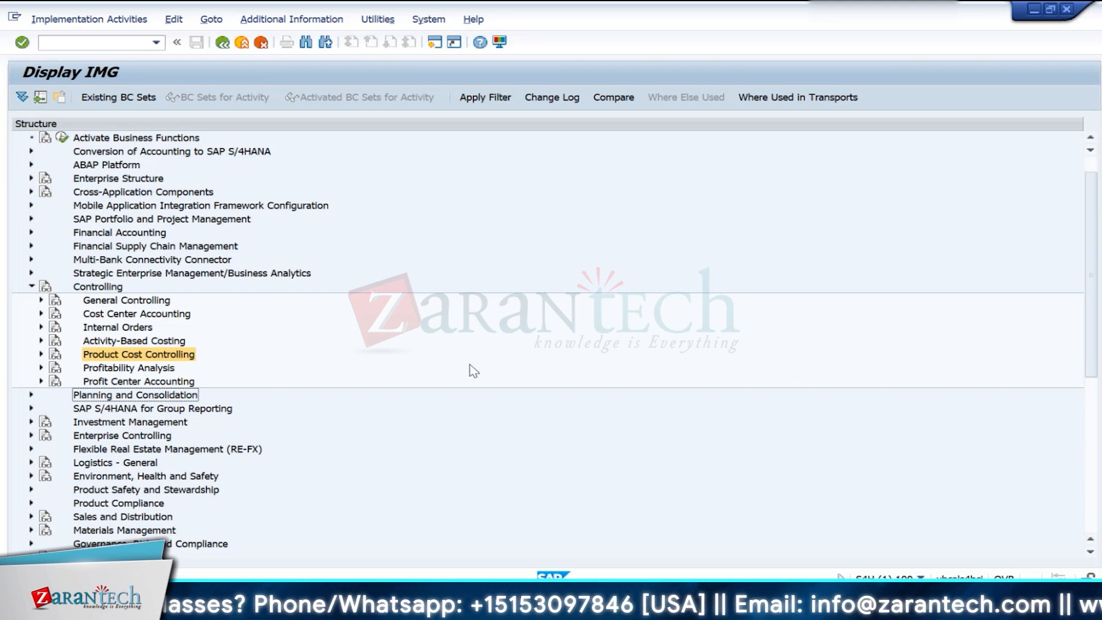
pyautogui.click(31, 287)
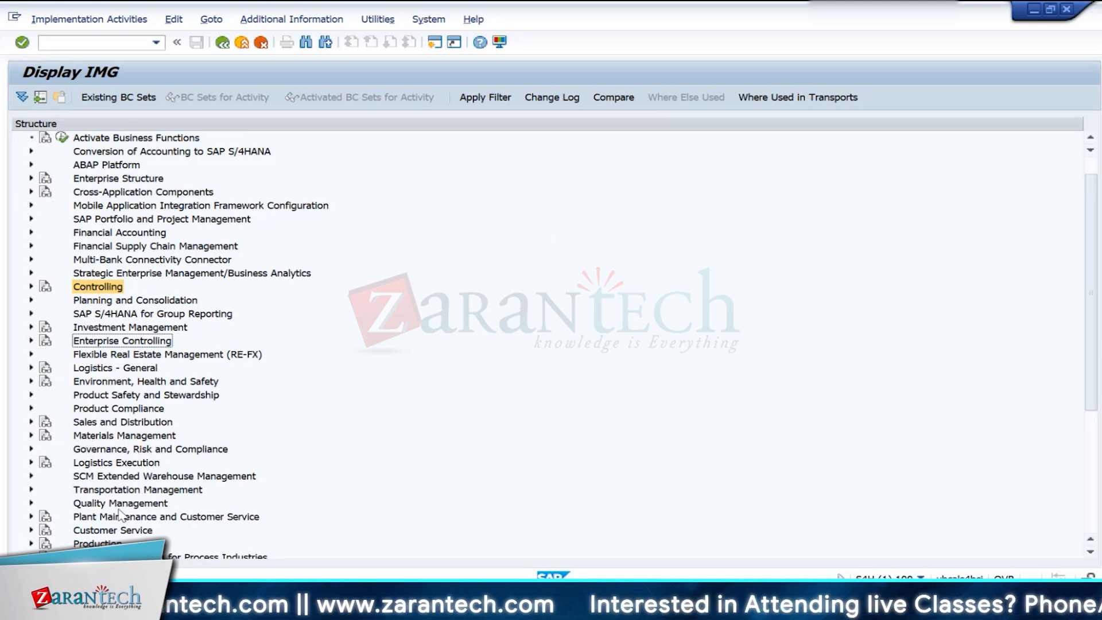
# - Open the individual characteristics of material ledger type 0001 from the Actual Costing/Material Ledger settings under Product Cost Controlling
pyautogui.click(31, 286)
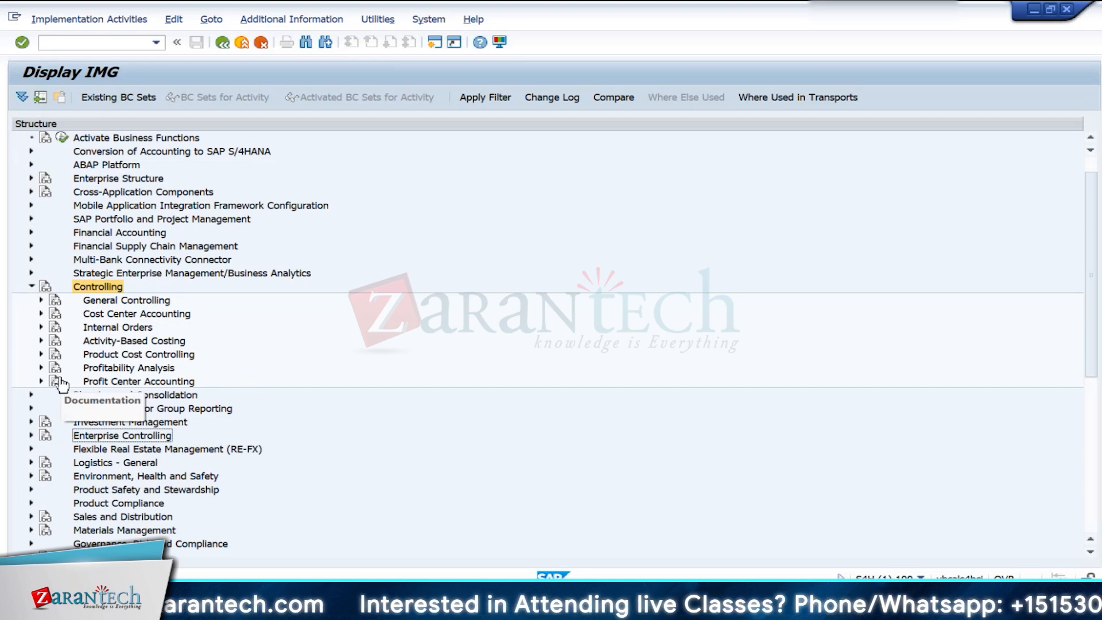
pyautogui.click(41, 354)
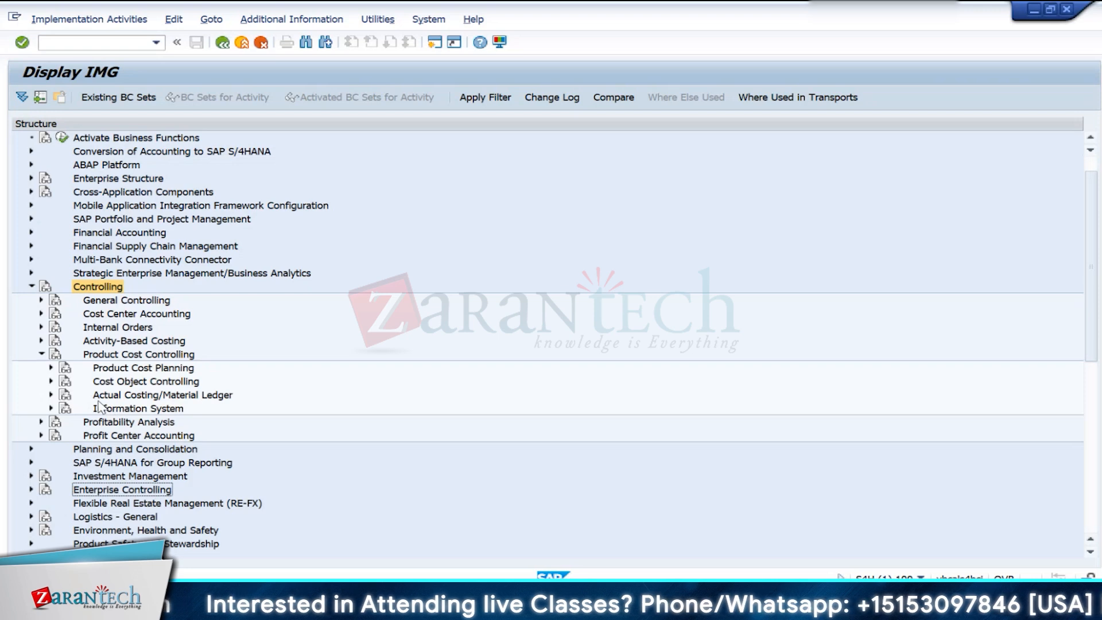
pyautogui.click(51, 395)
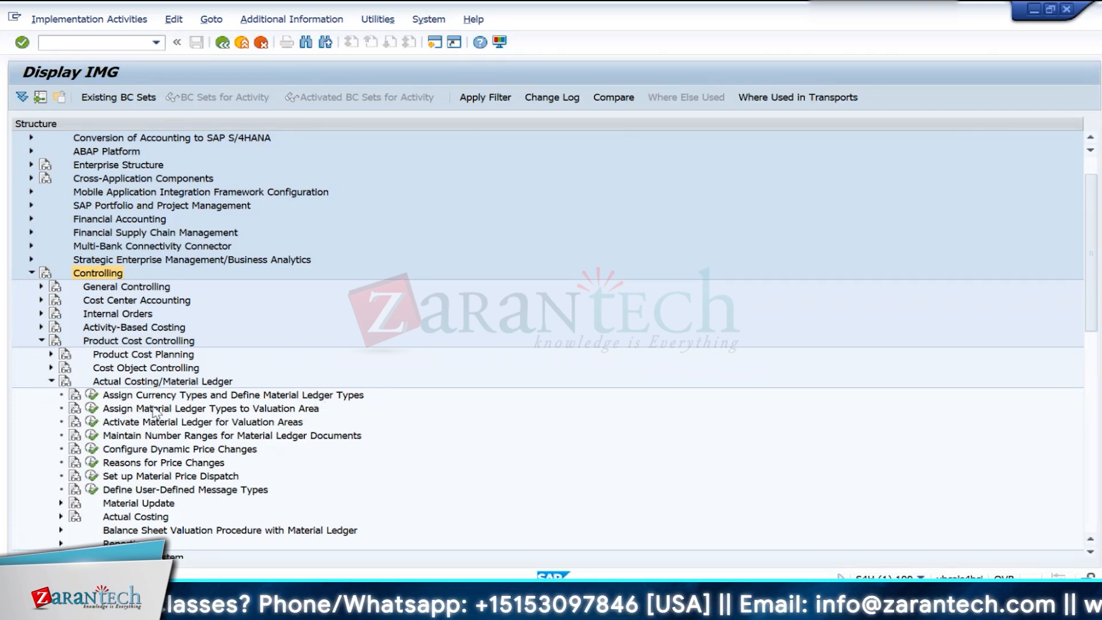
pyautogui.click(92, 395)
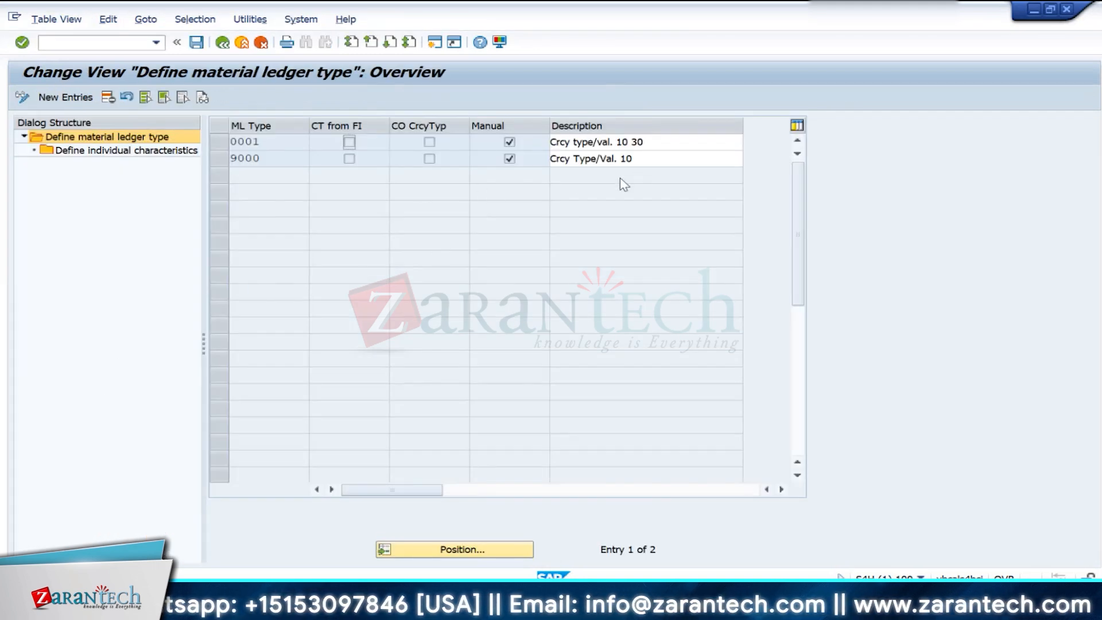
pyautogui.click(220, 145)
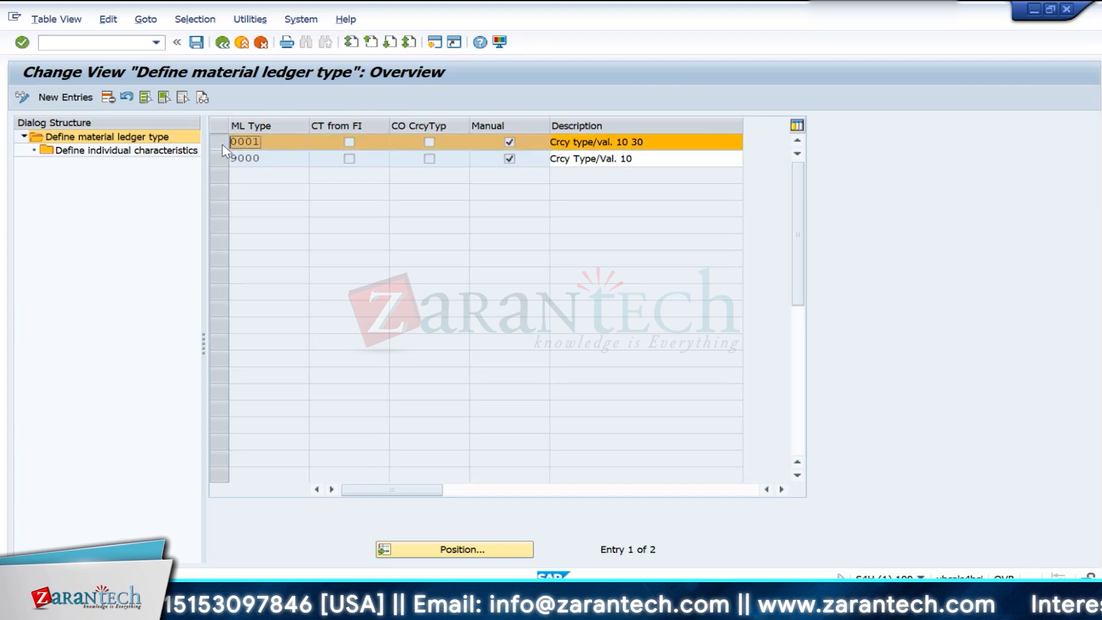
pyautogui.doubleClick(141, 155)
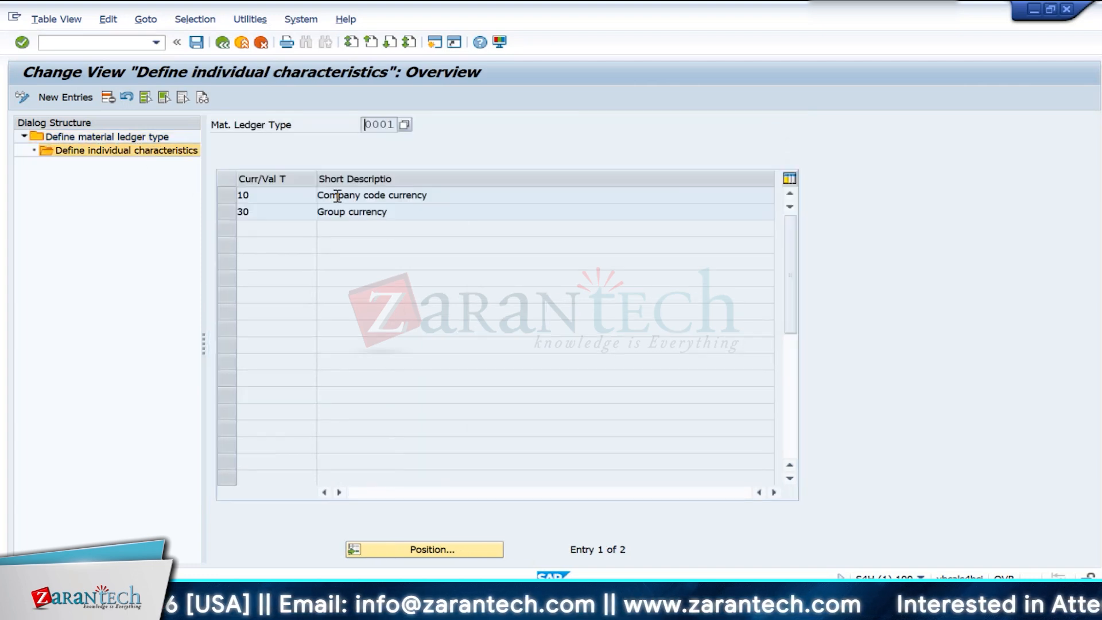
# - Examine the company code currency and group currency entries, types 10 and 30, defined for material ledger type 0001
pyautogui.click(285, 205)
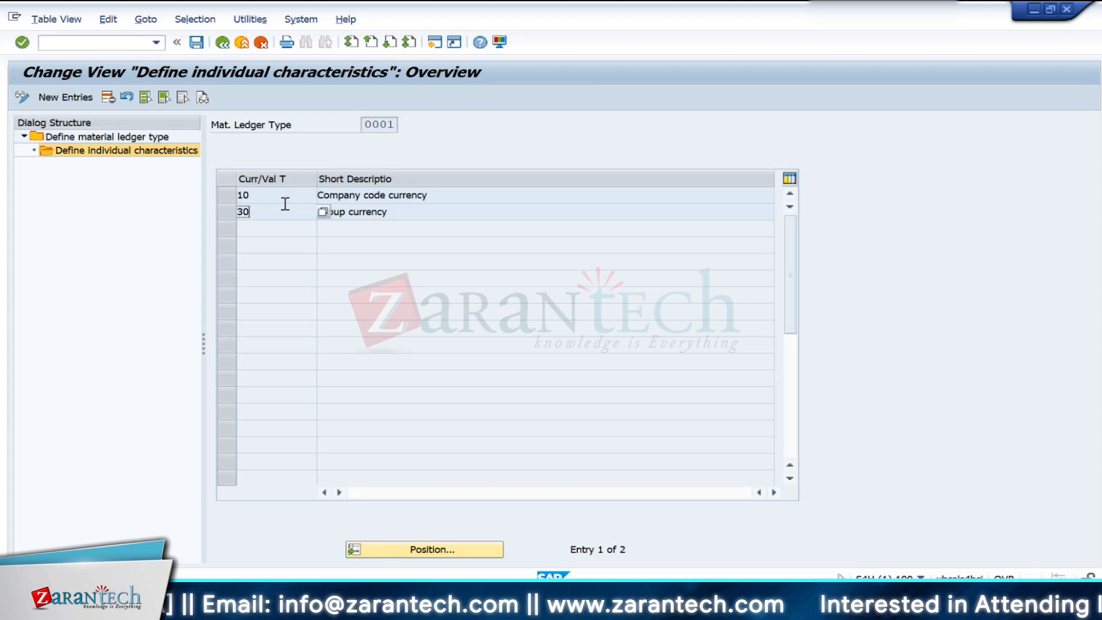
pyautogui.click(283, 200)
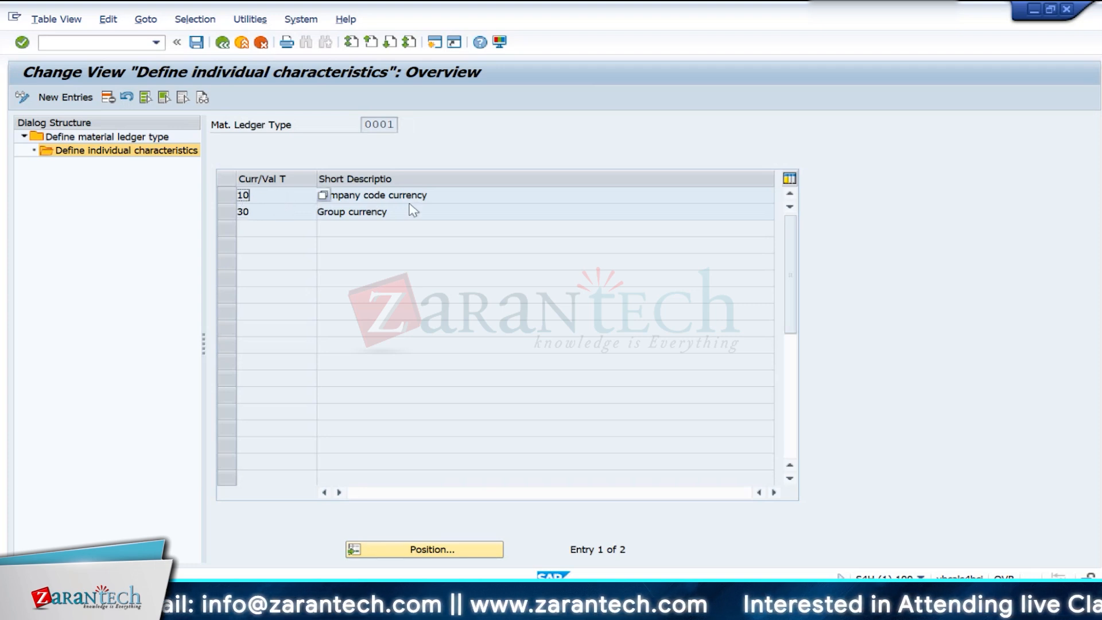
pyautogui.moveTo(439, 197); pyautogui.dragTo(218, 213)
pyautogui.moveTo(394, 212); pyautogui.dragTo(287, 212)
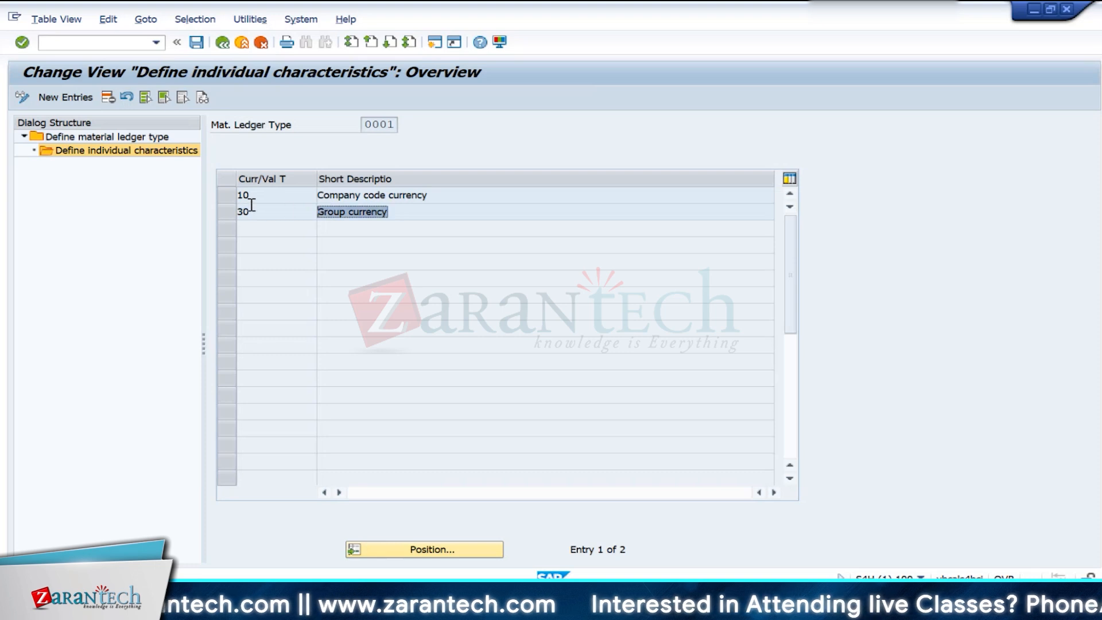
pyautogui.doubleClick(248, 196)
pyautogui.click(270, 216)
pyautogui.click(450, 196)
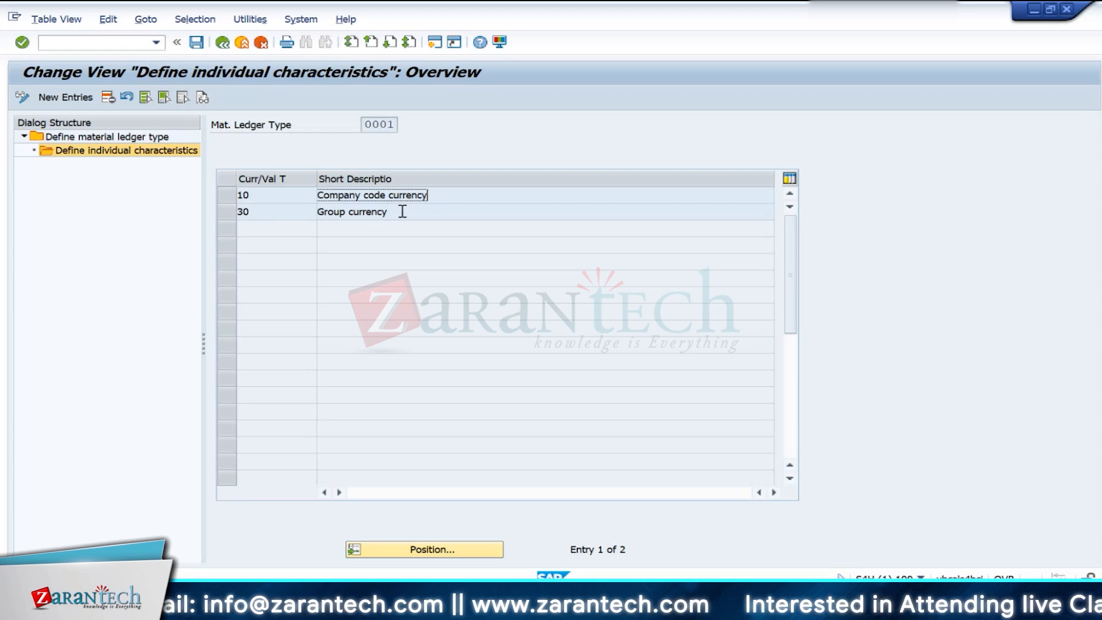
pyautogui.moveTo(401, 212); pyautogui.dragTo(320, 219)
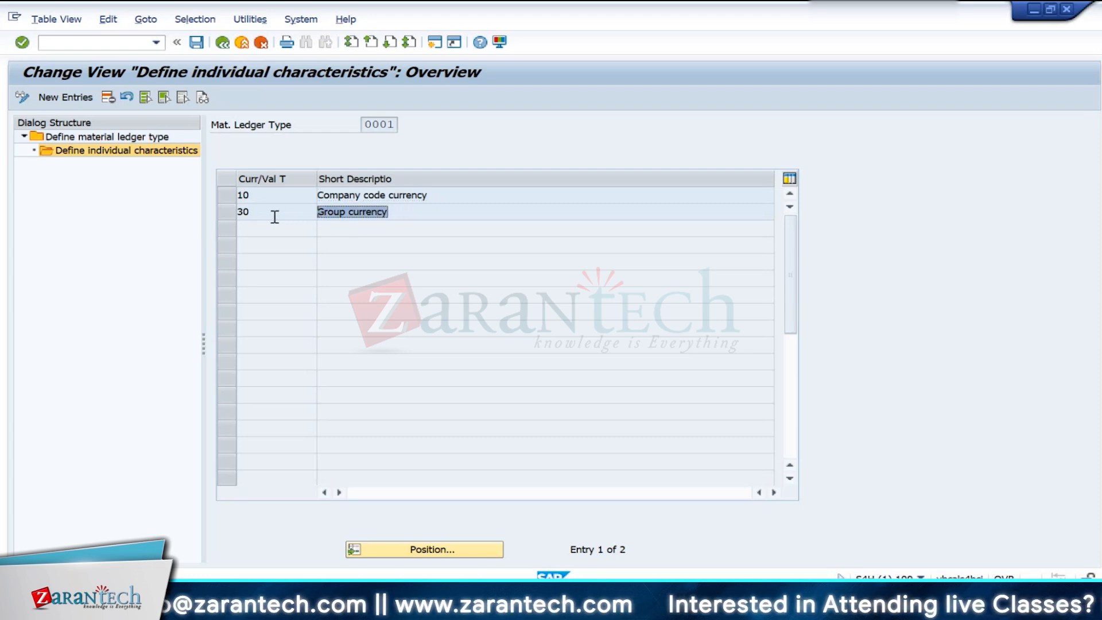
pyautogui.click(255, 195)
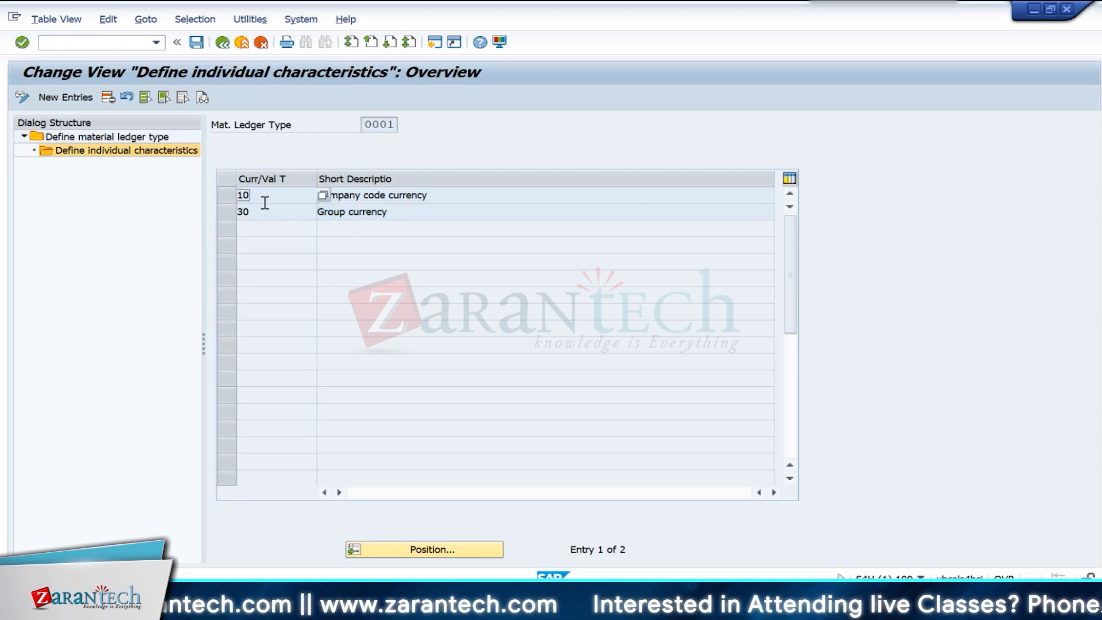
# - Compare the company code currency entry with the group currency entry in the individual characteristics of material ledger type 0001
pyautogui.click(465, 194)
pyautogui.moveTo(465, 195); pyautogui.dragTo(287, 212)
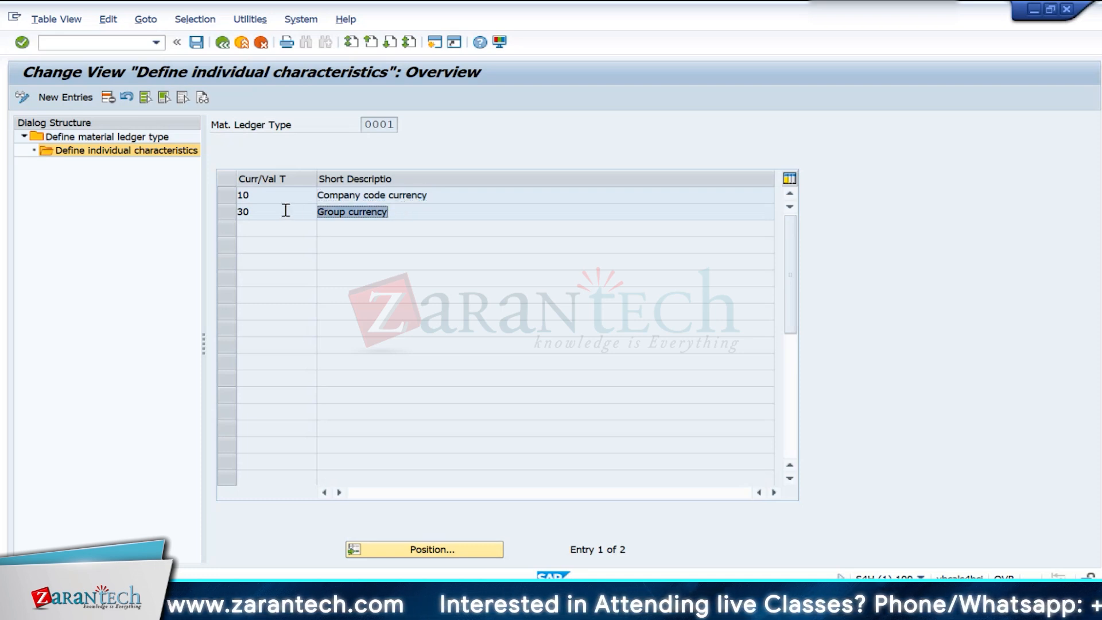
pyautogui.click(277, 200)
pyautogui.click(267, 210)
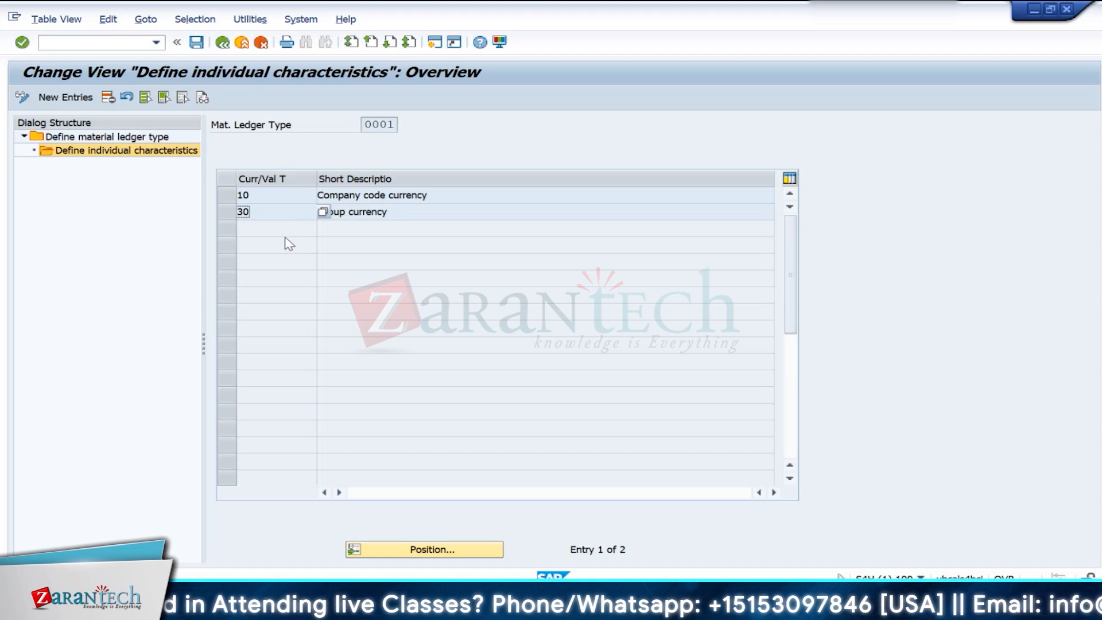
pyautogui.click(276, 198)
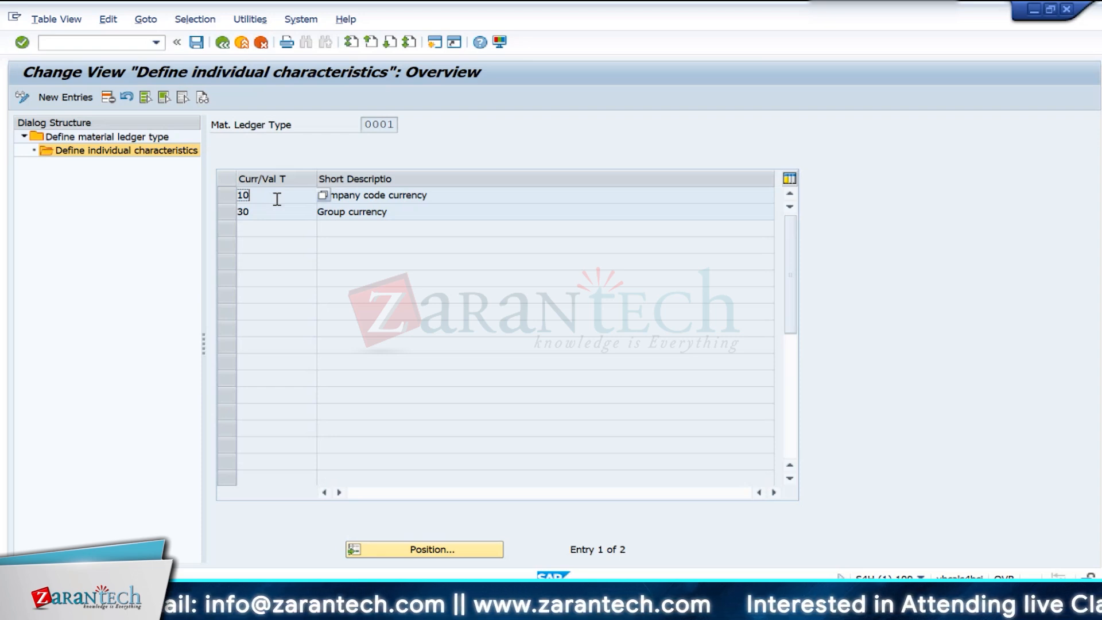
pyautogui.moveTo(490, 194); pyautogui.dragTo(309, 195)
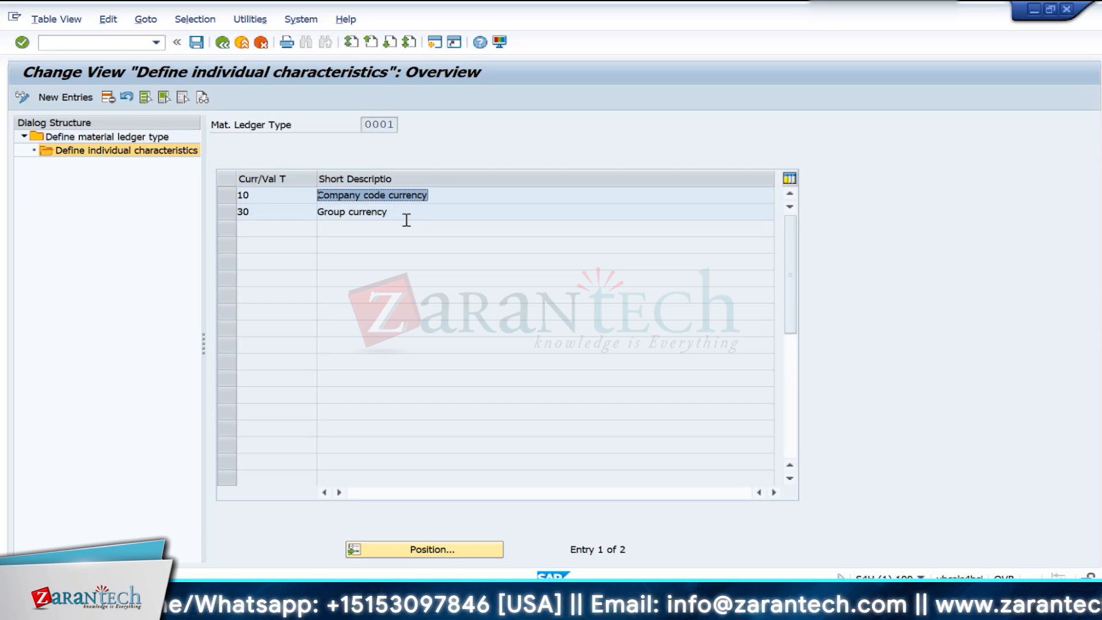
pyautogui.click(370, 213)
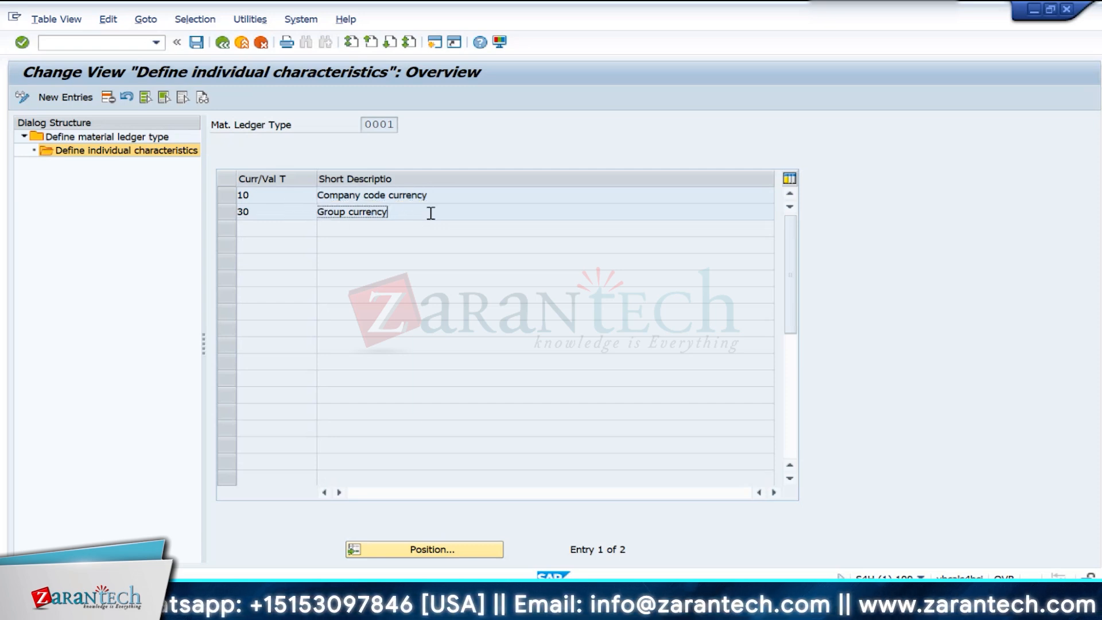
pyautogui.moveTo(430, 211); pyautogui.dragTo(274, 206)
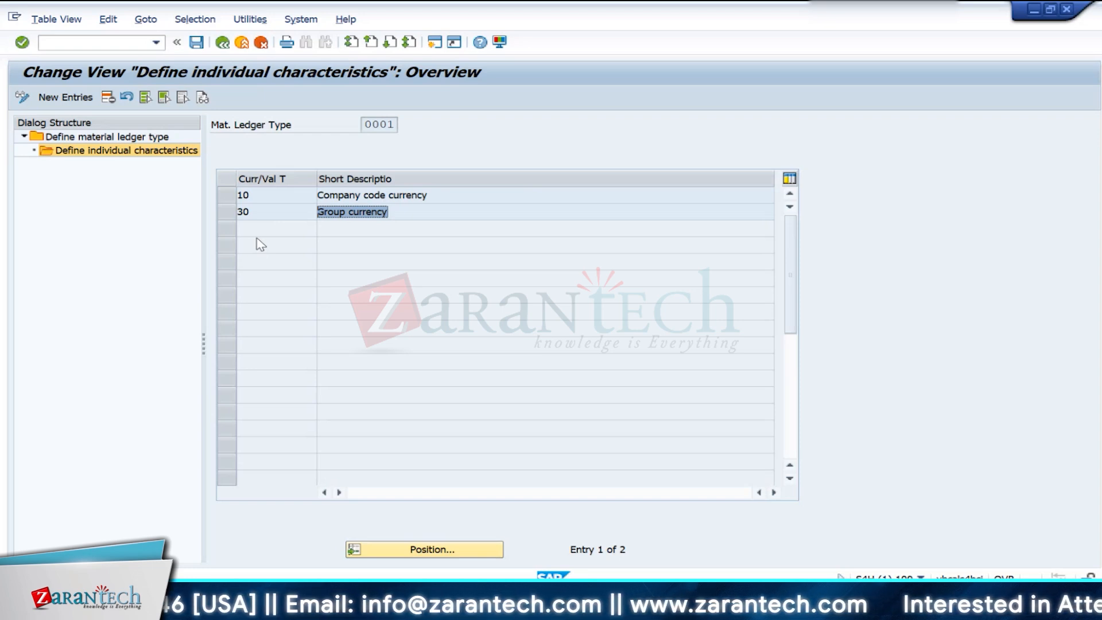
pyautogui.click(279, 214)
pyautogui.click(227, 212)
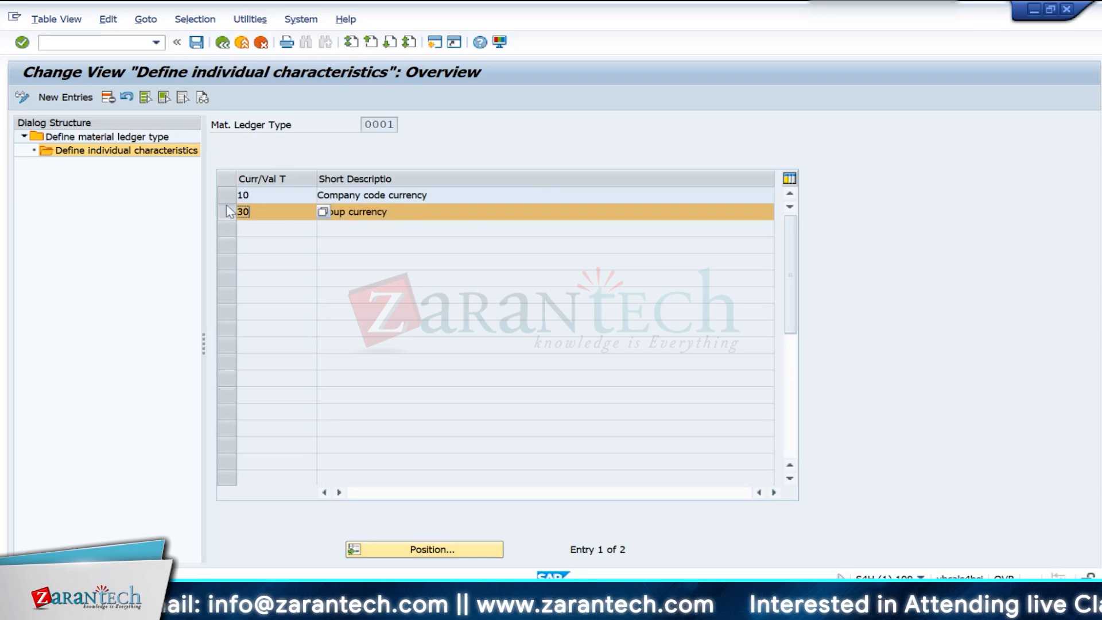
pyautogui.click(229, 208)
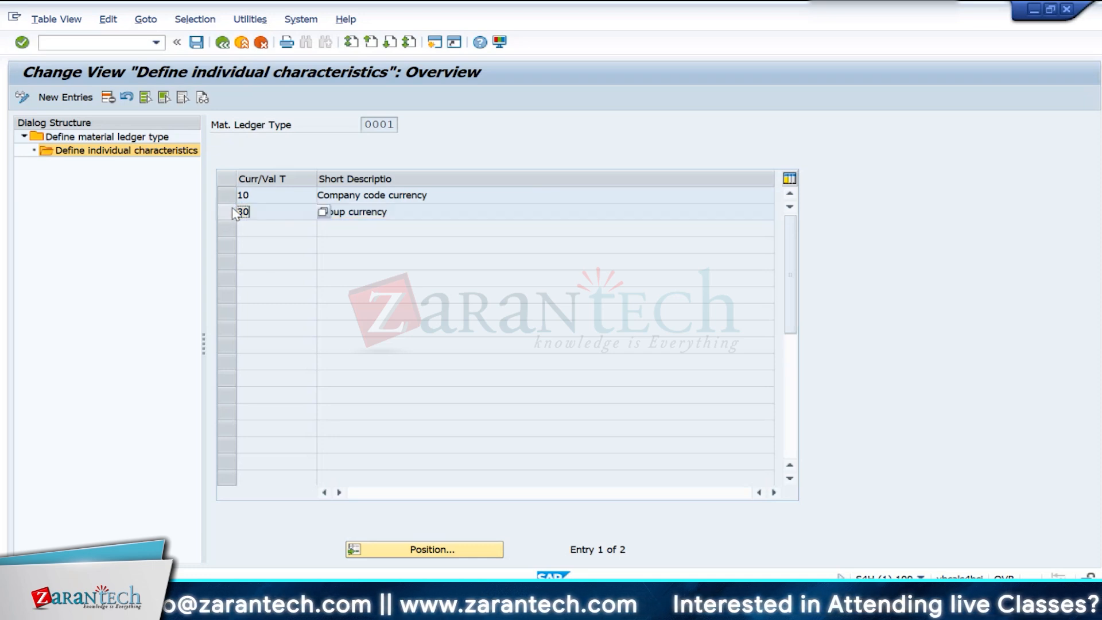
pyautogui.click(394, 213)
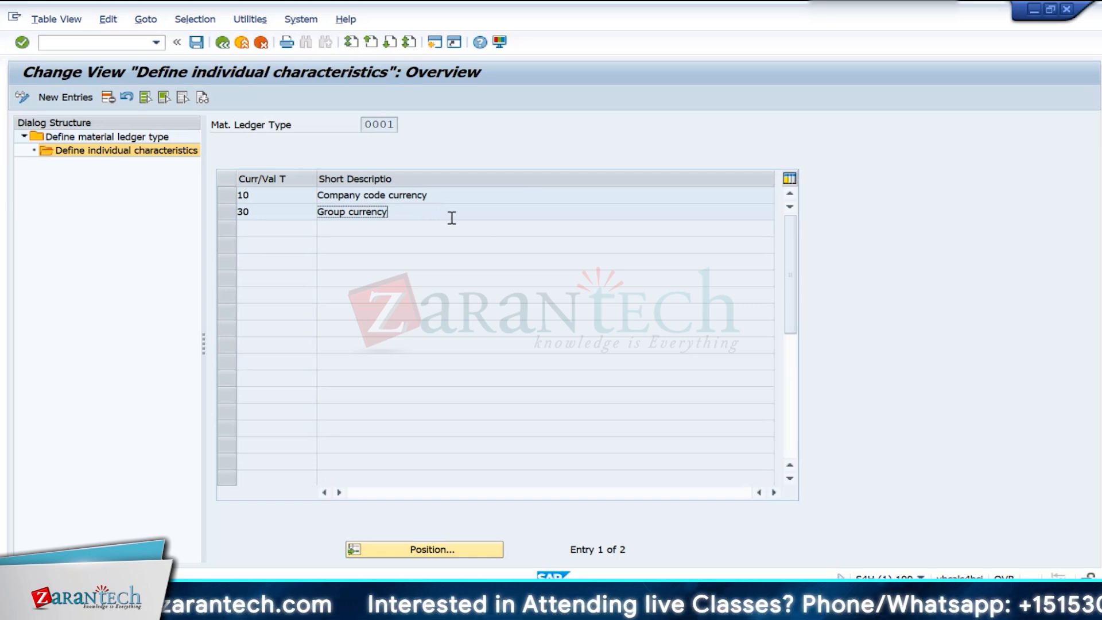
# - View the individual characteristics of material ledger type 9000 and return to the material ledger type overview
pyautogui.click(223, 42)
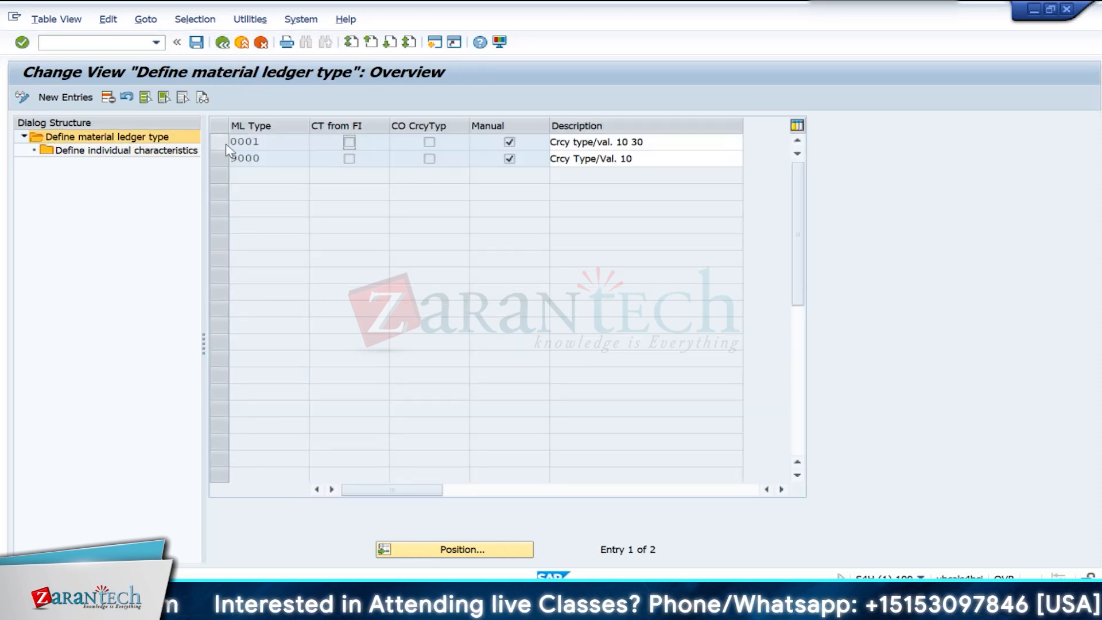
pyautogui.click(227, 143)
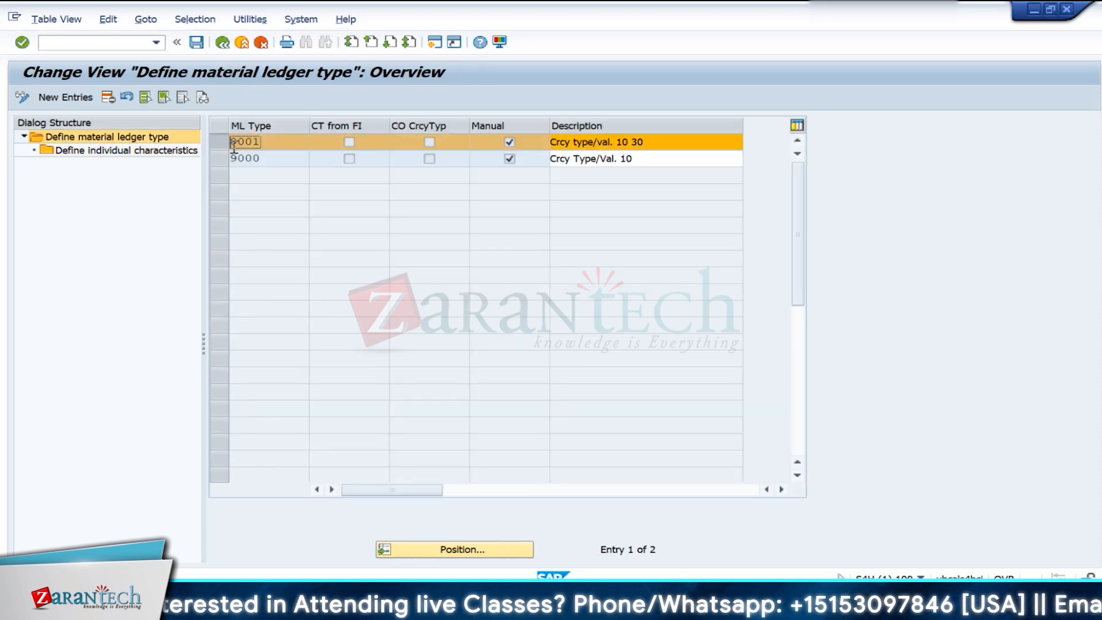
pyautogui.click(227, 140)
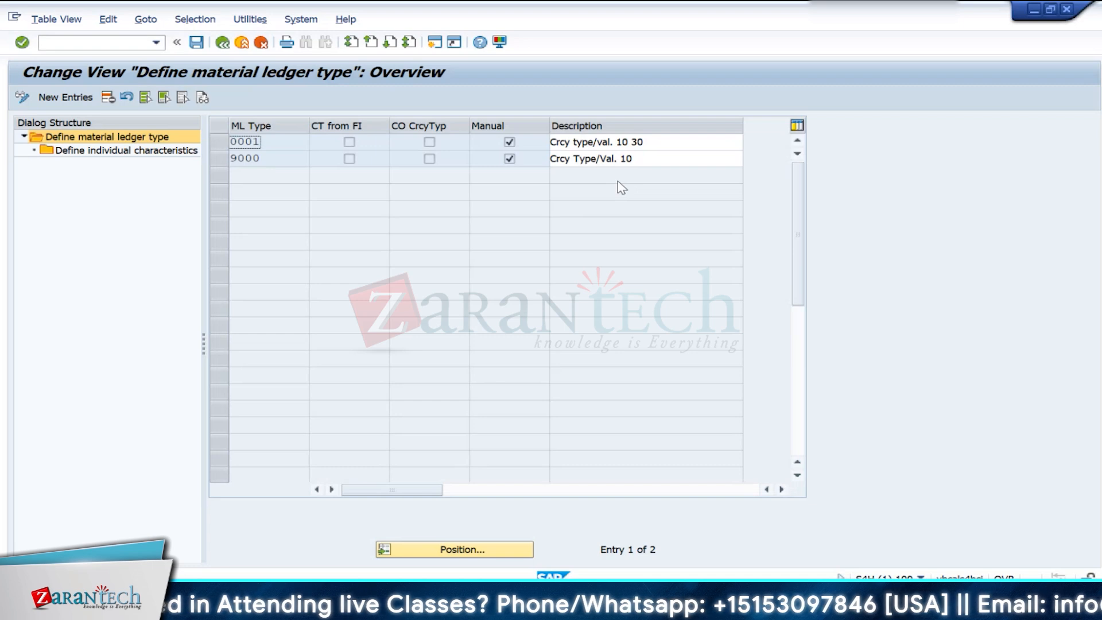
pyautogui.click(227, 163)
pyautogui.doubleClick(162, 151)
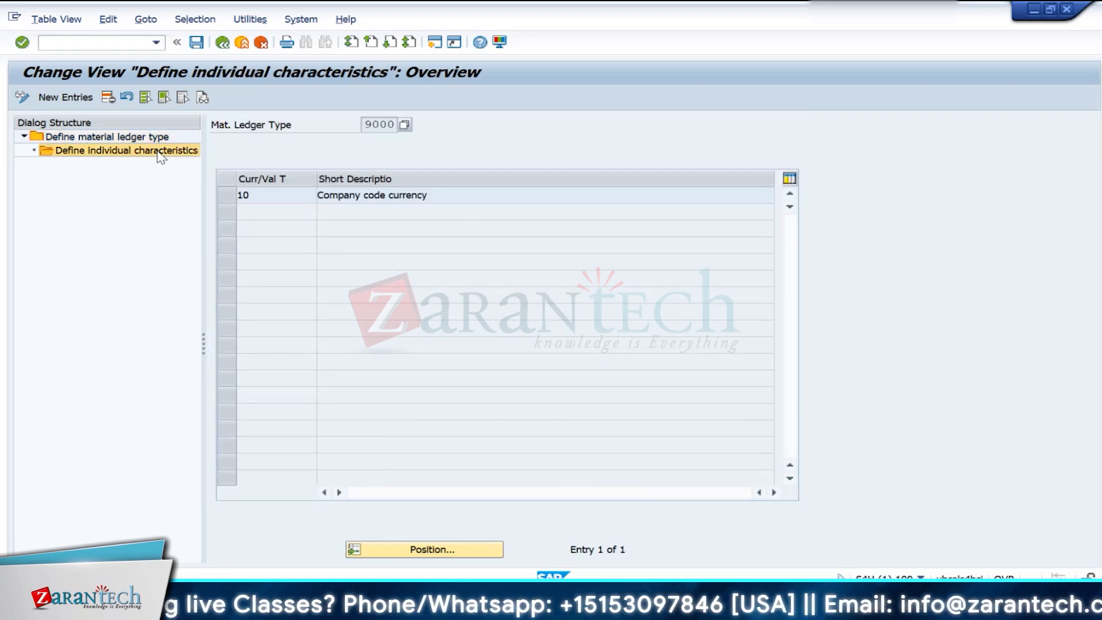
pyautogui.click(222, 42)
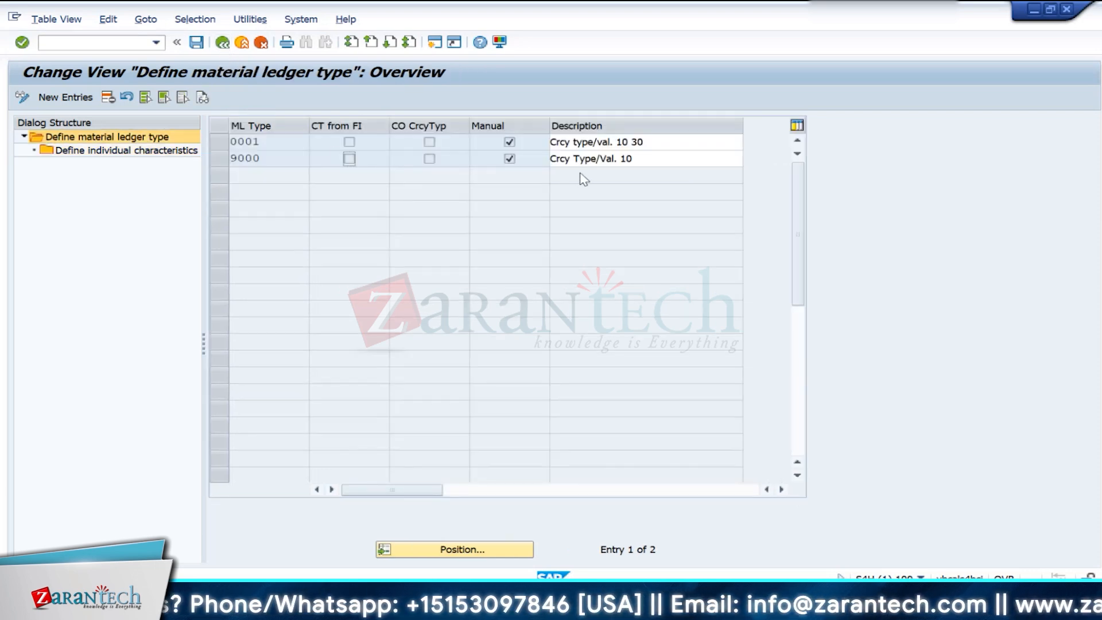
# - Reopen the individual characteristics of material ledger type 0001 and review currency types 10 and 30
pyautogui.click(660, 142)
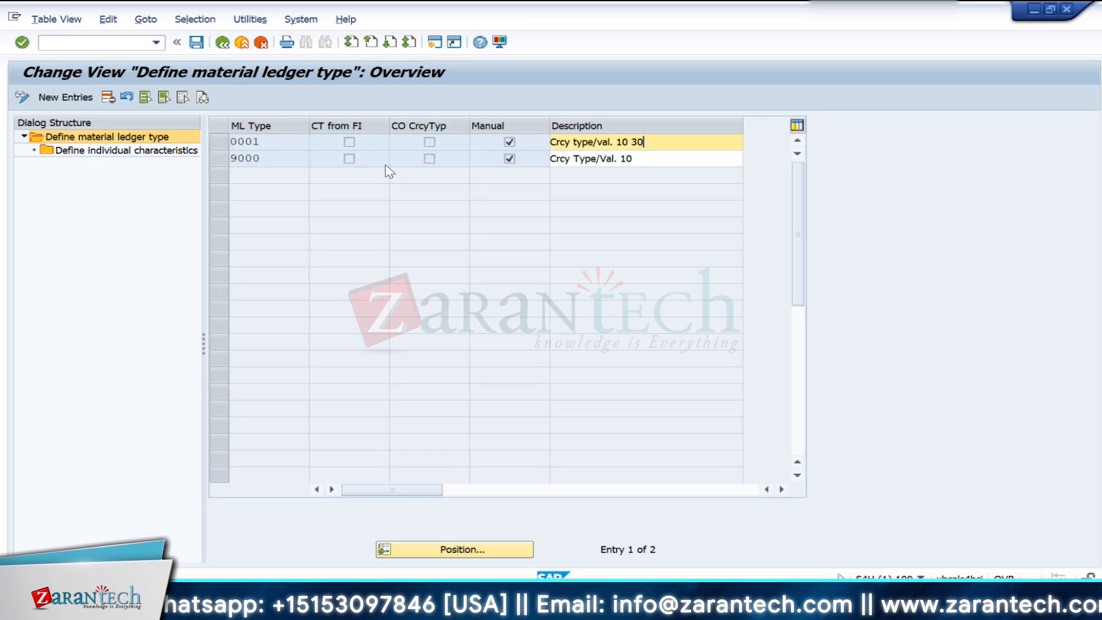
pyautogui.click(230, 141)
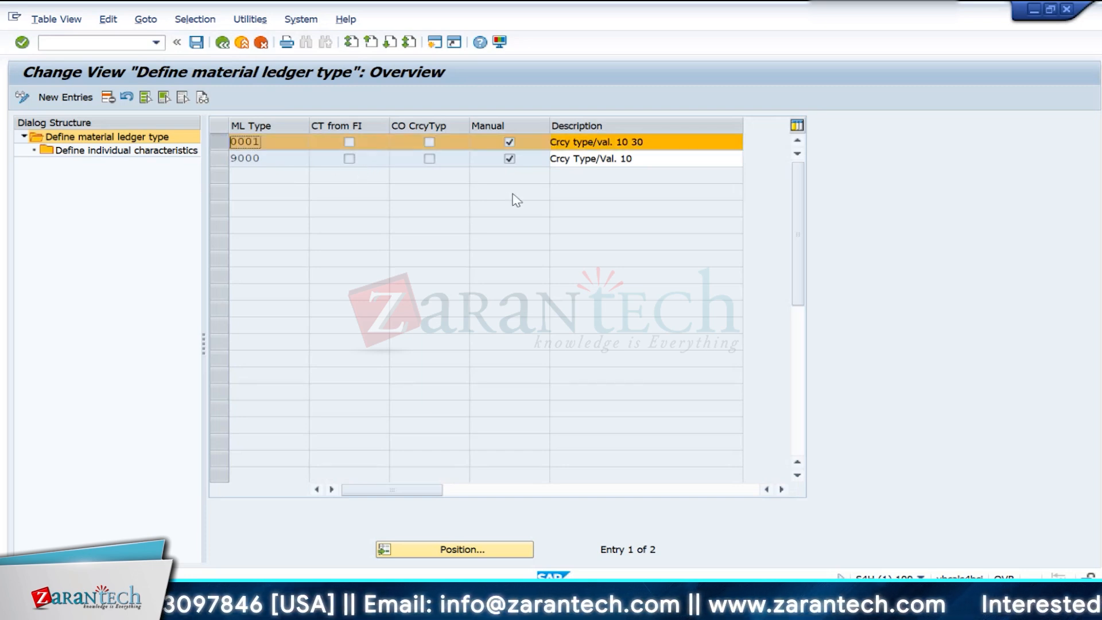
pyautogui.click(656, 143)
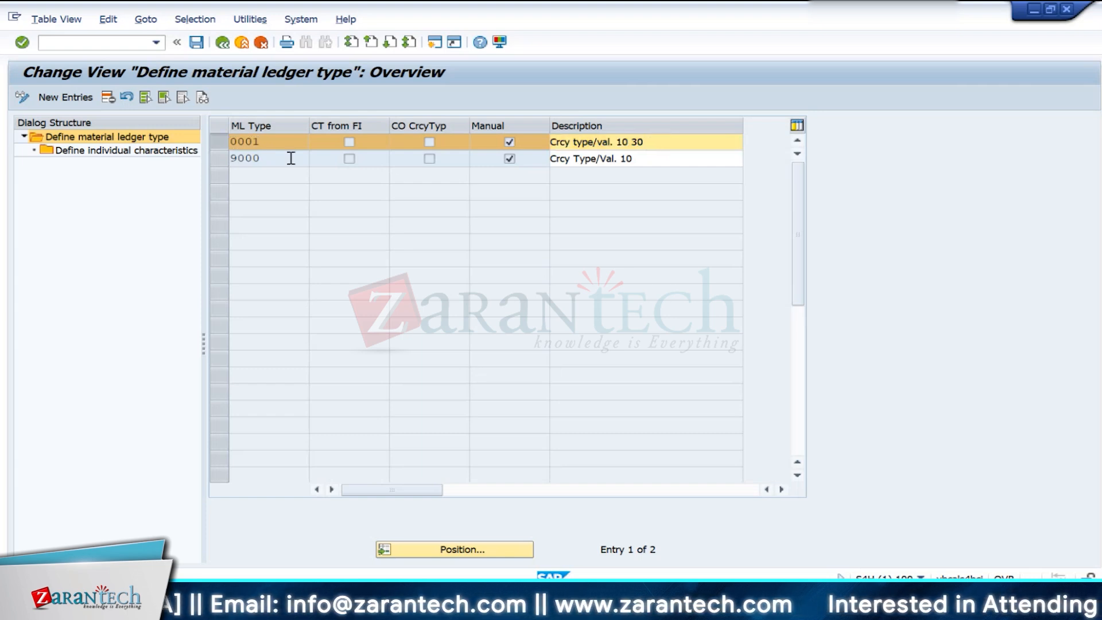
pyautogui.click(163, 151)
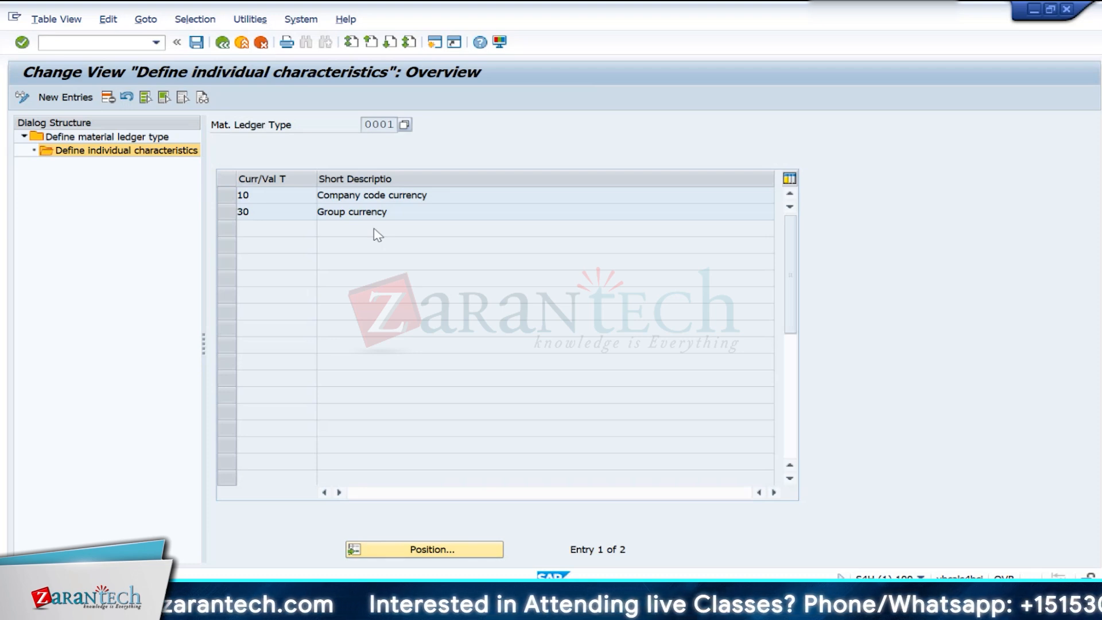
pyautogui.click(252, 212)
pyautogui.click(273, 195)
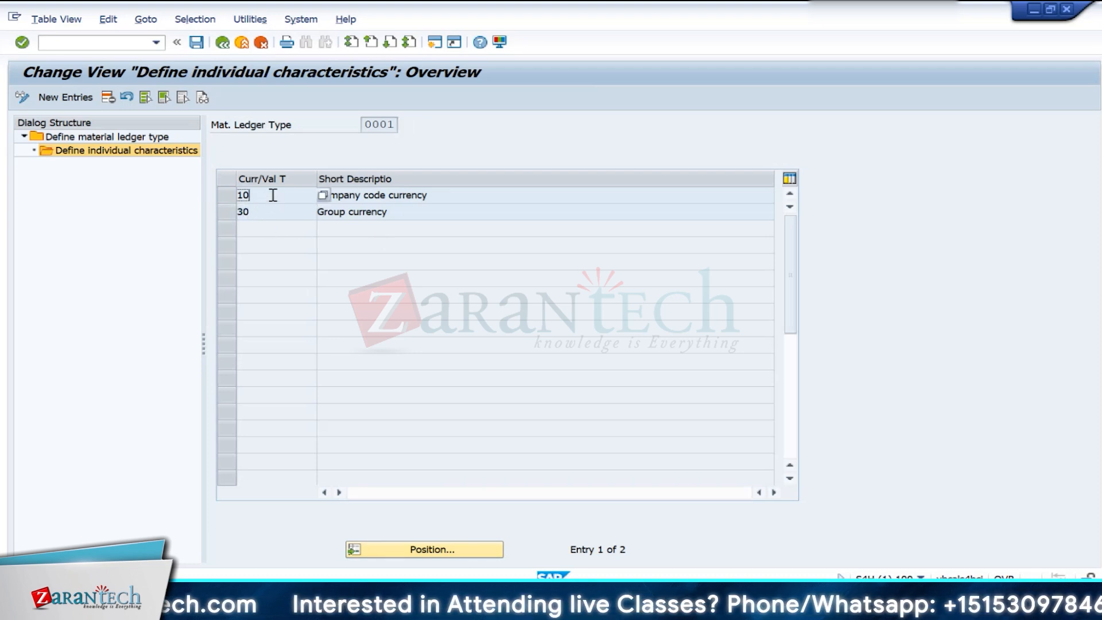
pyautogui.moveTo(273, 195); pyautogui.dragTo(224, 193)
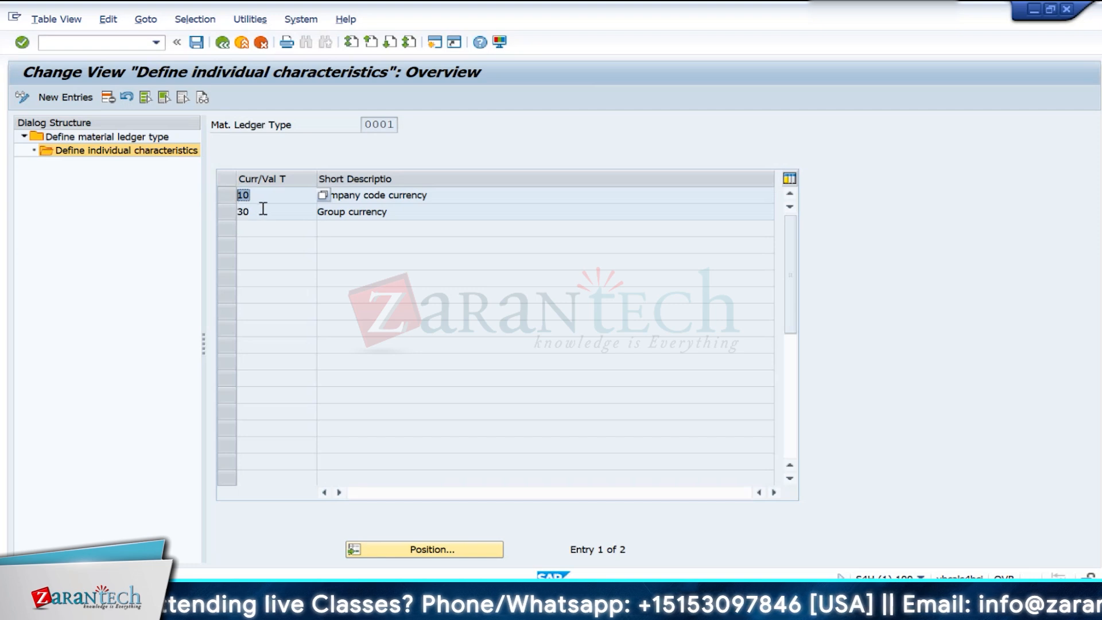
pyautogui.moveTo(261, 211); pyautogui.dragTo(152, 211)
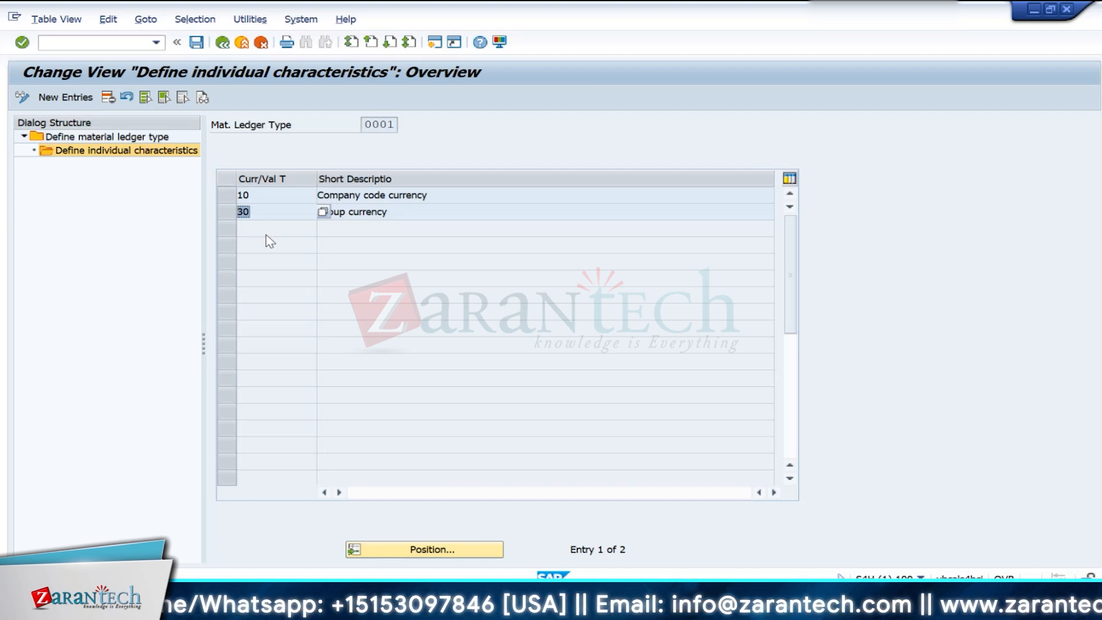
# - Look up the possible currency types for the second entry of material ledger type 0001 and pick 30, Group Currency
pyautogui.click(327, 216)
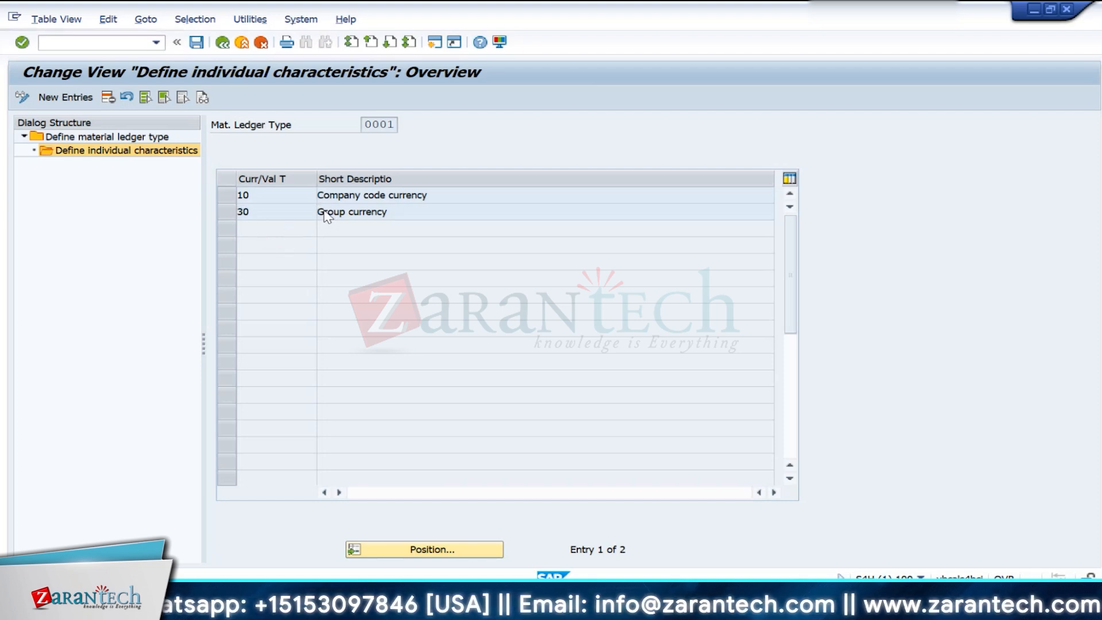
pyautogui.press('F4')
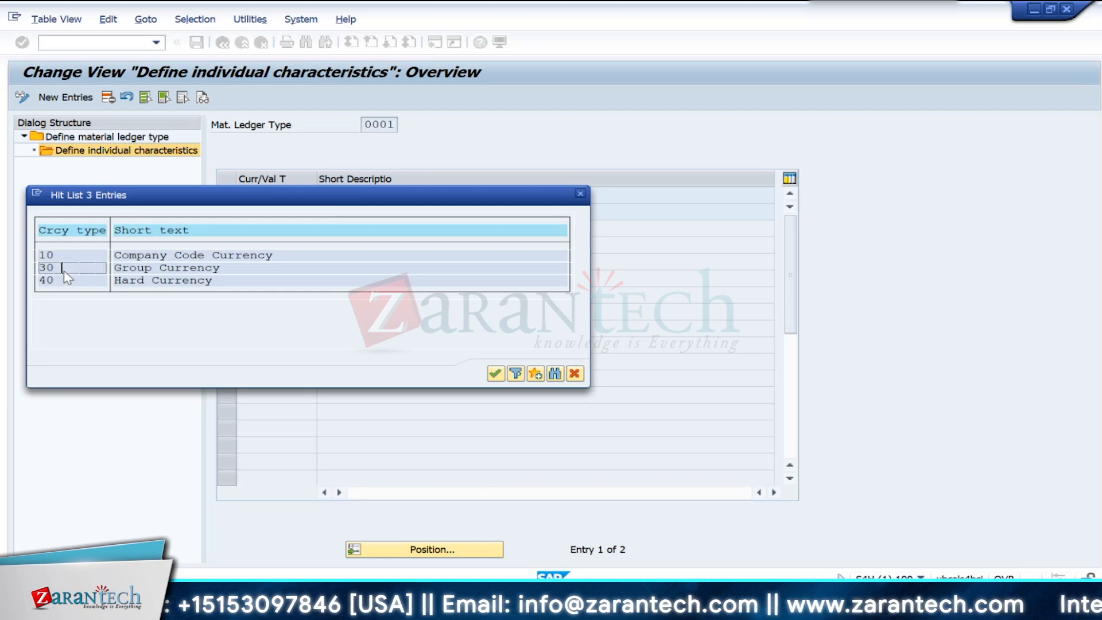
pyautogui.click(215, 270)
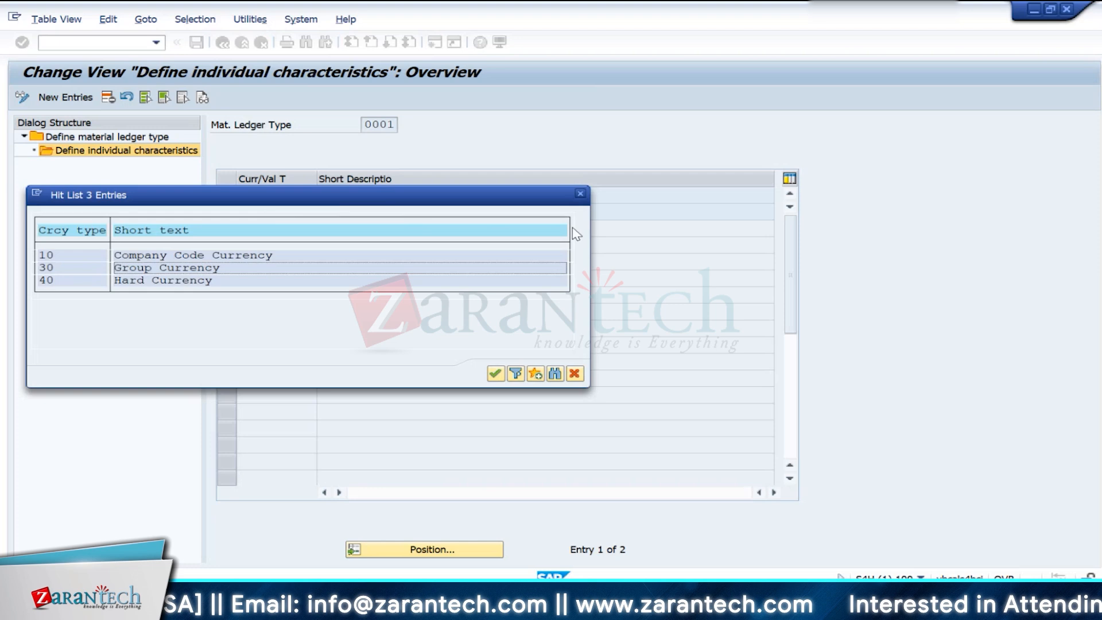
pyautogui.doubleClick(205, 268)
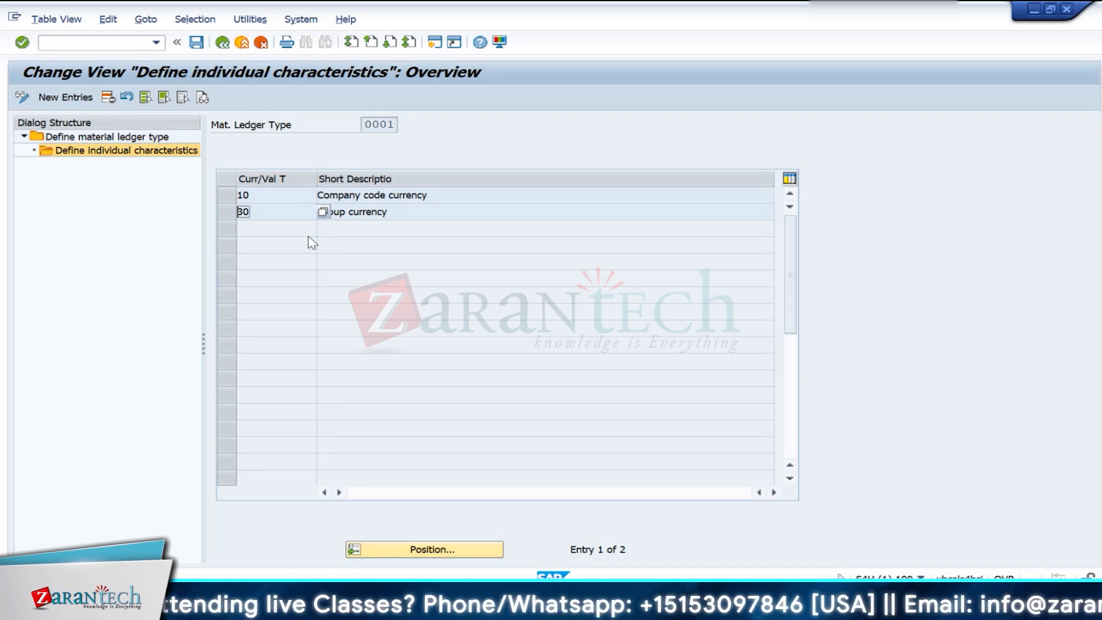
pyautogui.click(405, 208)
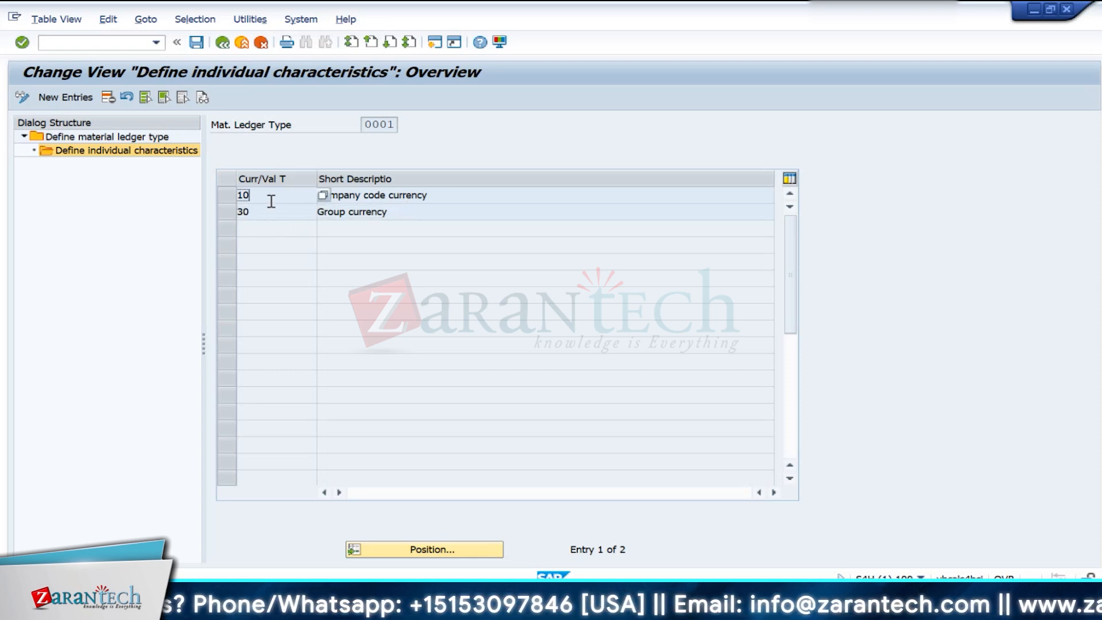
pyautogui.click(430, 196)
pyautogui.click(331, 218)
pyautogui.click(281, 211)
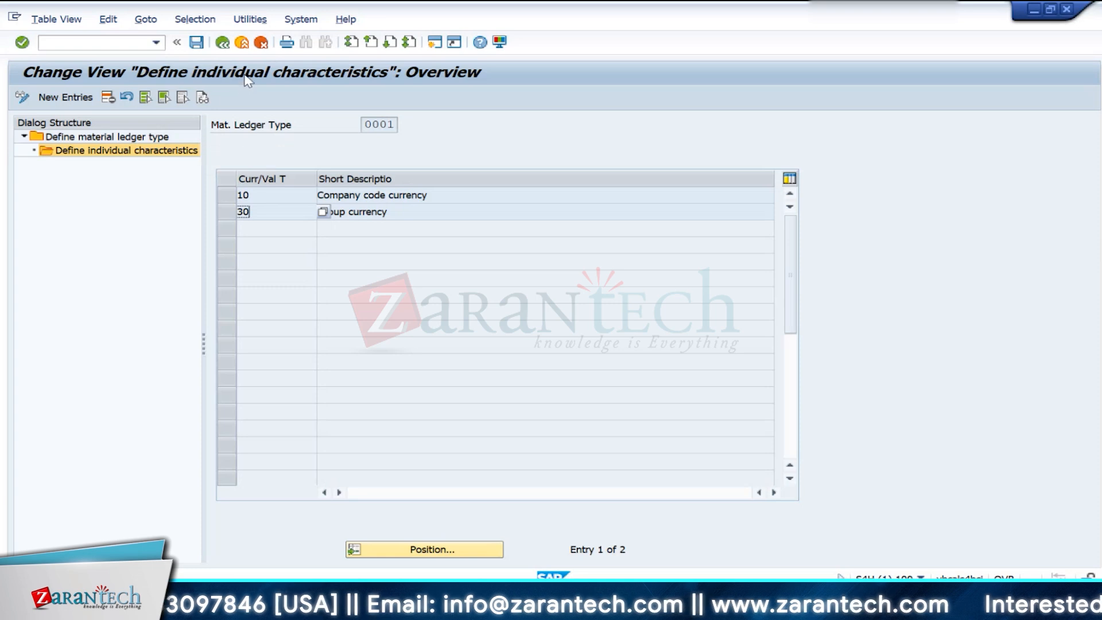
# - Return to the material ledger type overview and add a new material ledger type IN10 with the description In10
pyautogui.click(224, 45)
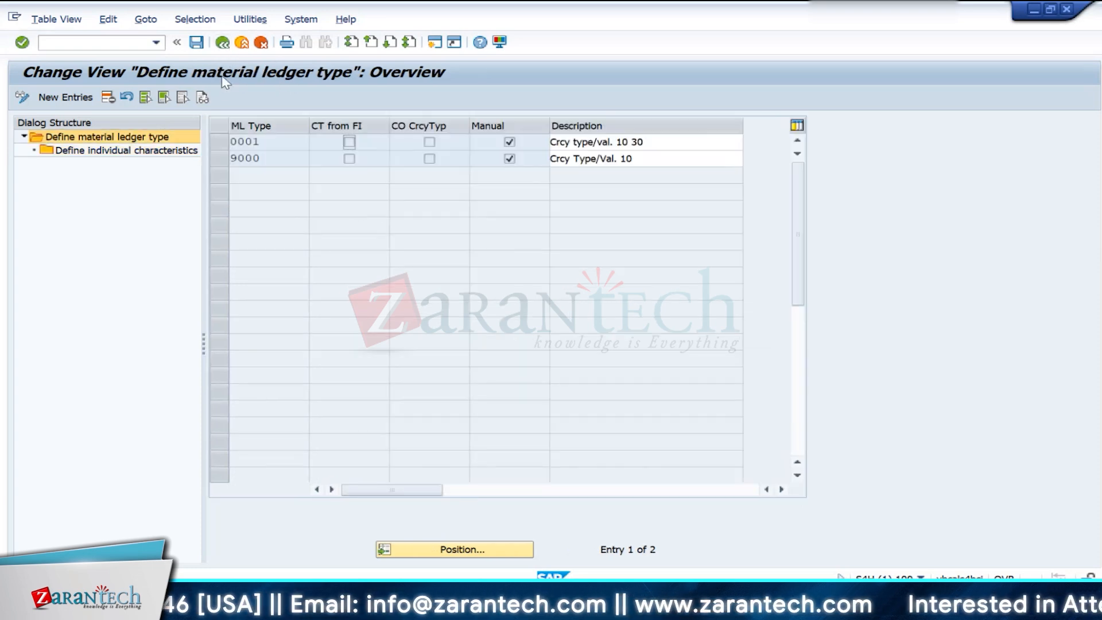
pyautogui.click(221, 142)
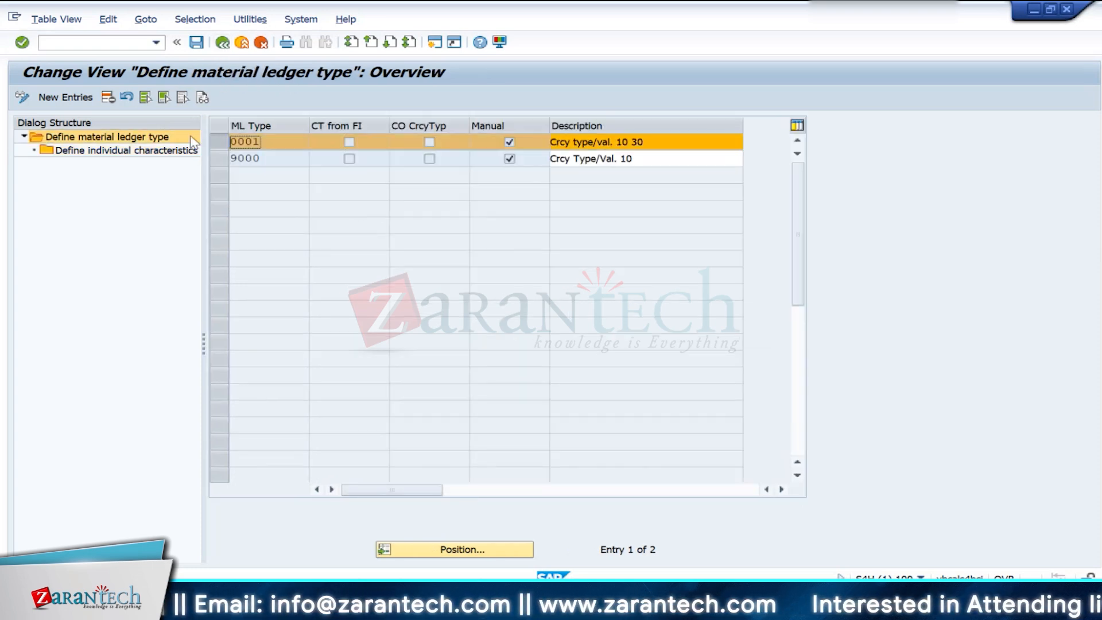
pyautogui.click(225, 140)
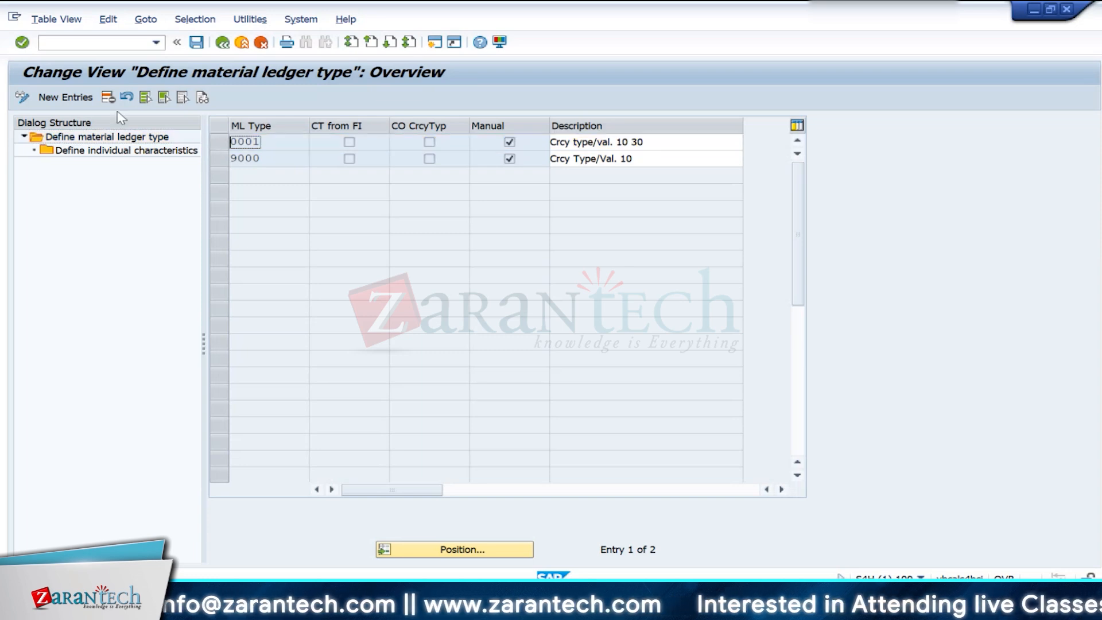
pyautogui.click(73, 101)
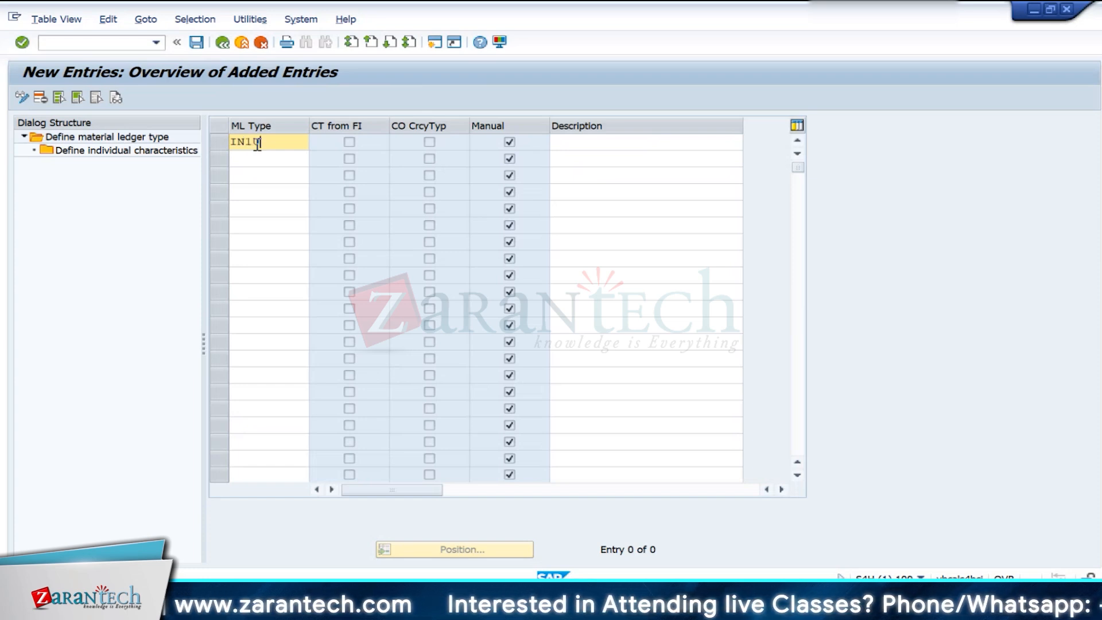
pyautogui.write('IN10')
pyautogui.press('Return')
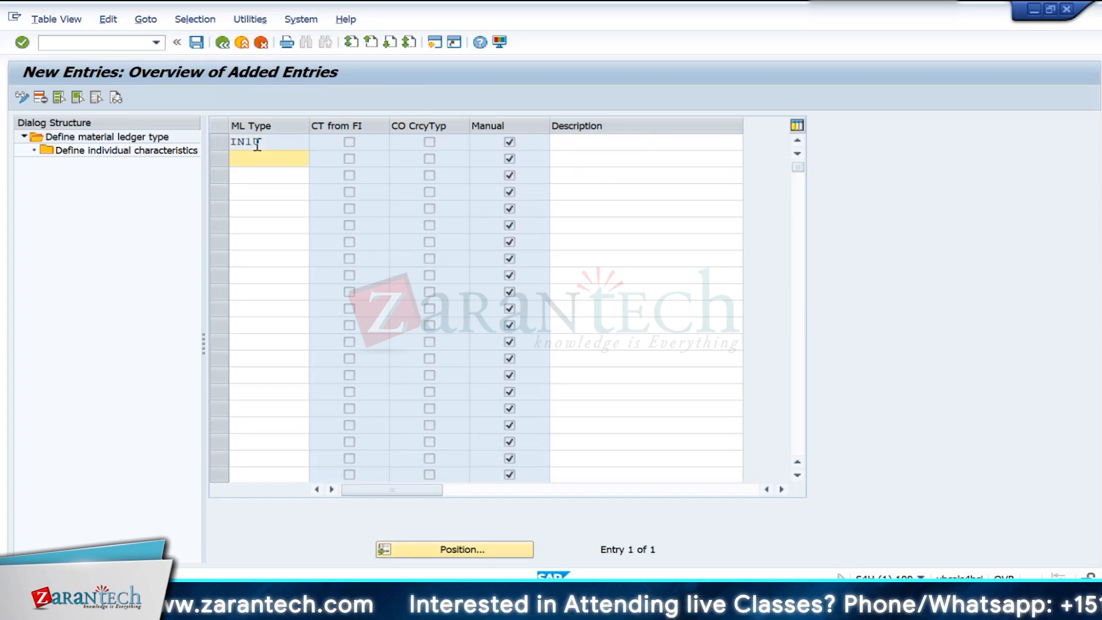
pyautogui.click(590, 138)
pyautogui.write('In')
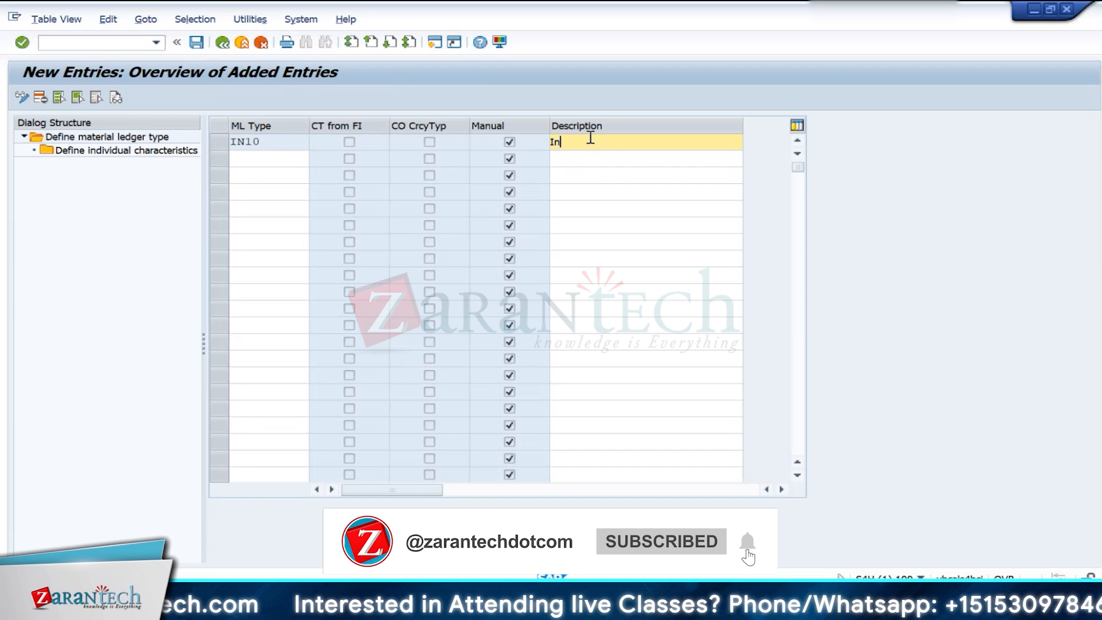
pyautogui.write('10\\')
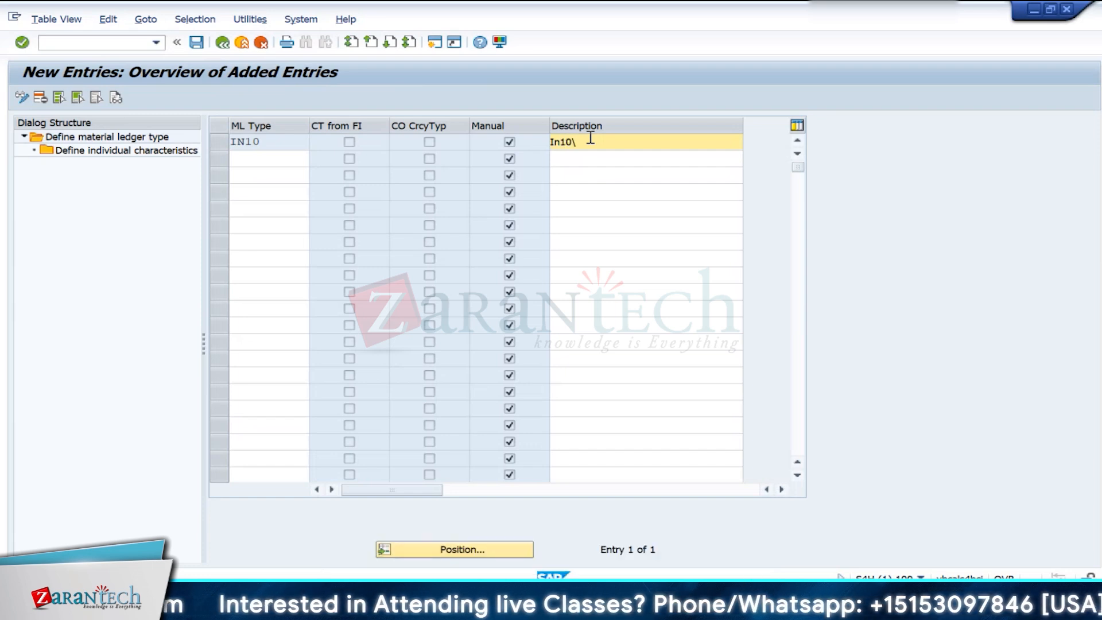
pyautogui.press('Return')
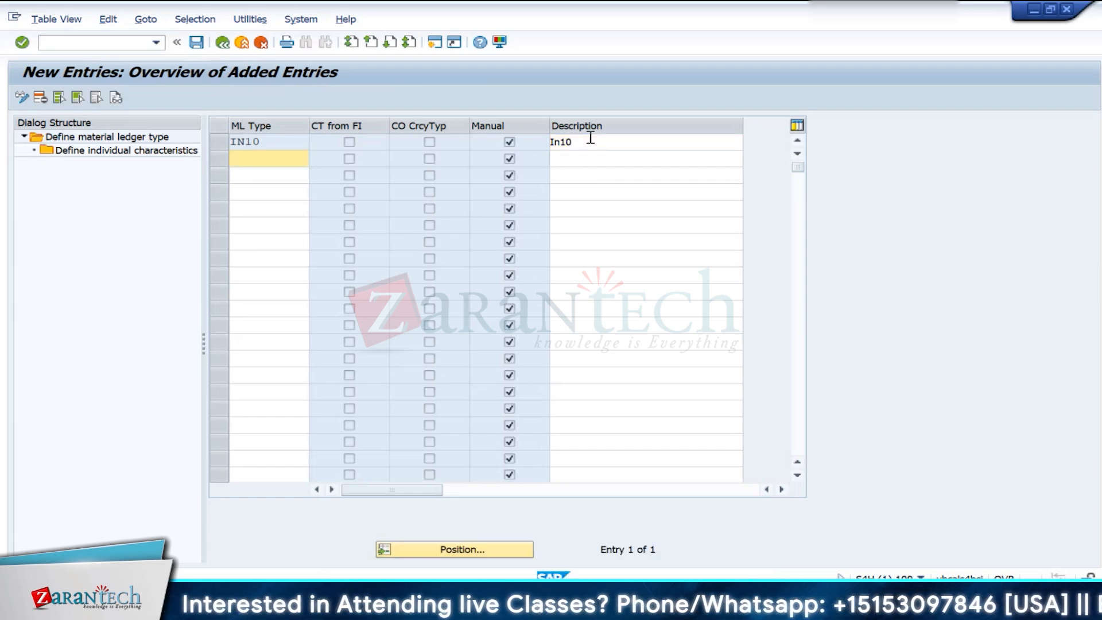
# - Save material ledger type IN10 to the customizing request and open its individual characteristics
pyautogui.click(196, 42)
pyautogui.click(361, 268)
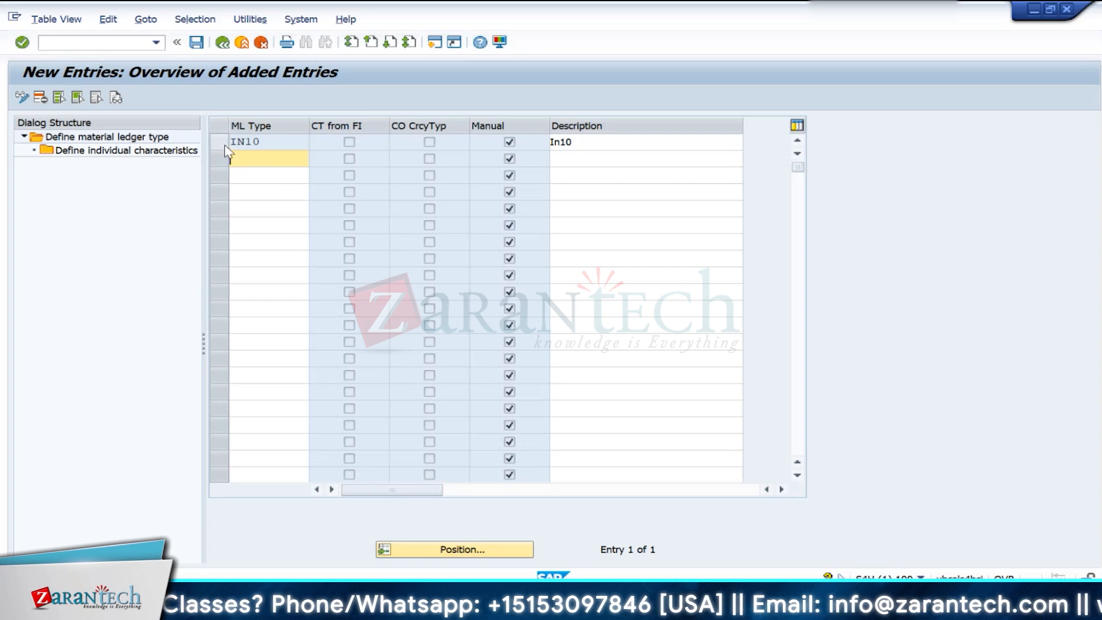
pyautogui.click(224, 144)
pyautogui.doubleClick(151, 152)
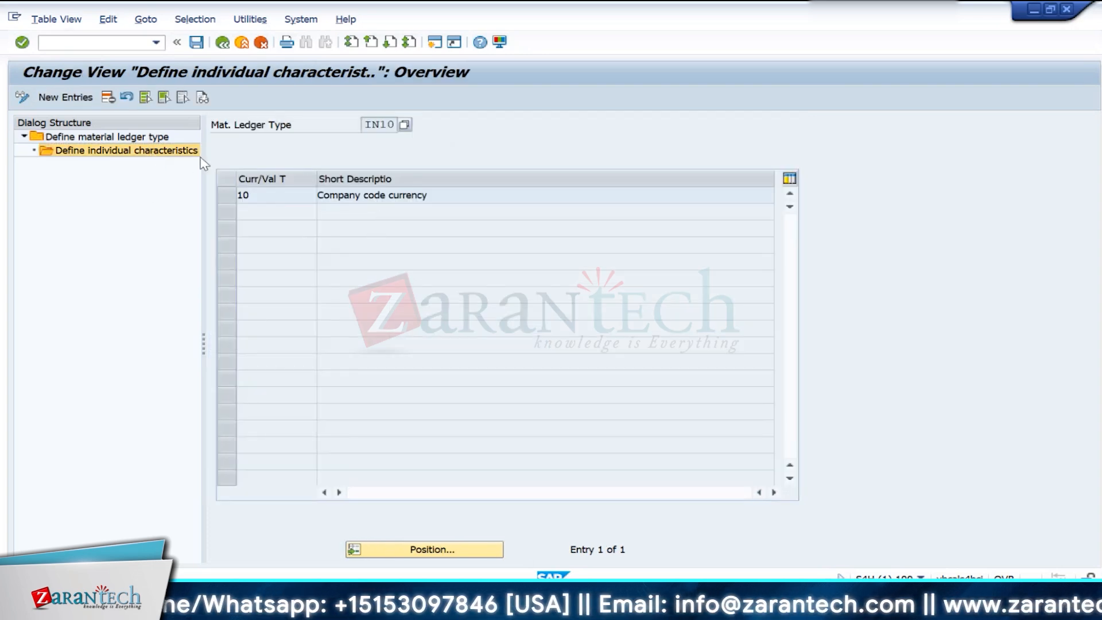
# - Add currency types 30 and 31 as new entries for material ledger type IN10 and save them
pyautogui.click(62, 97)
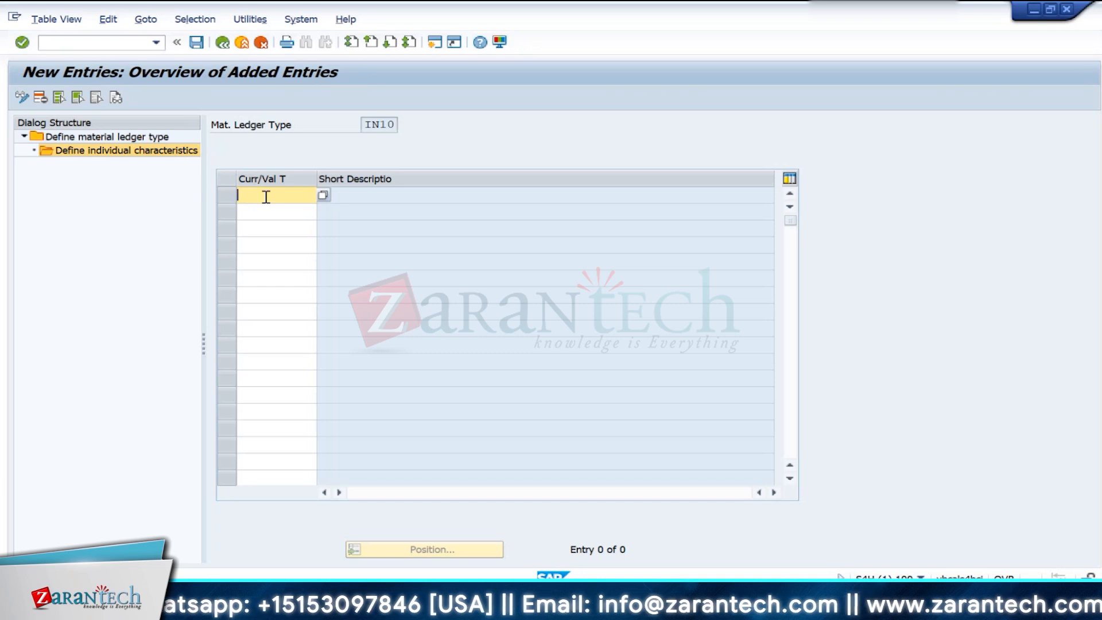
pyautogui.write('30')
pyautogui.press('Return')
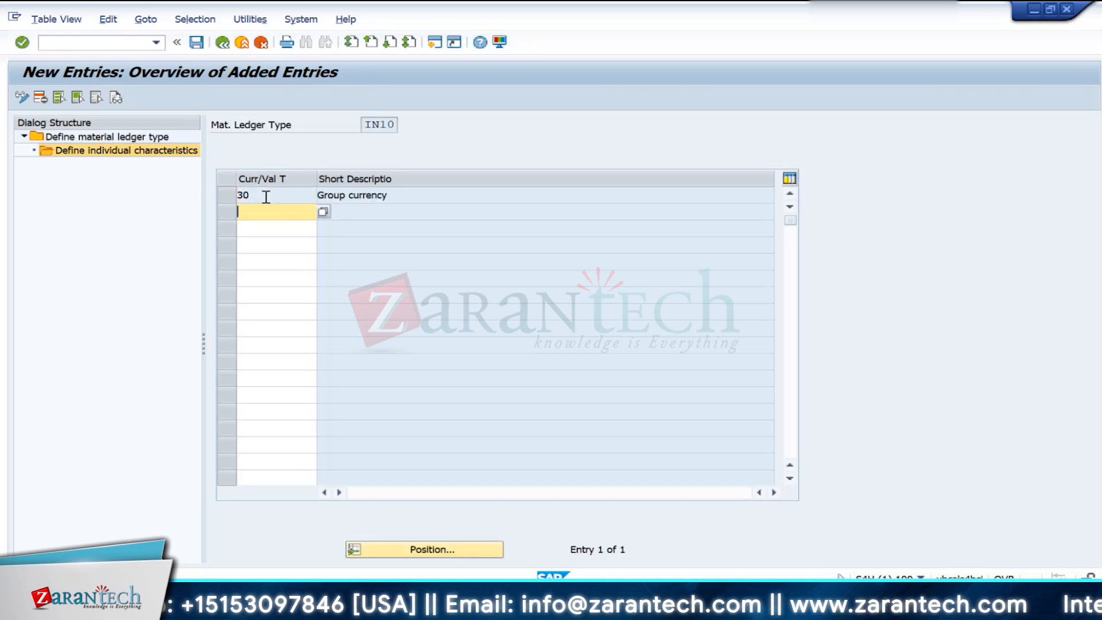
pyautogui.press('Return')
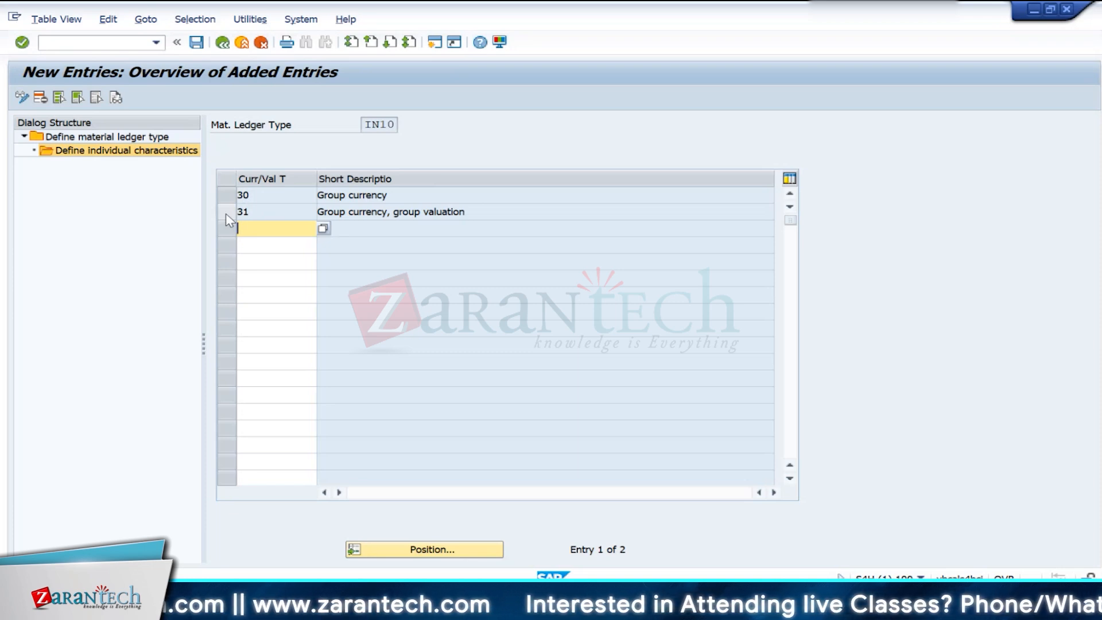
pyautogui.click(463, 212)
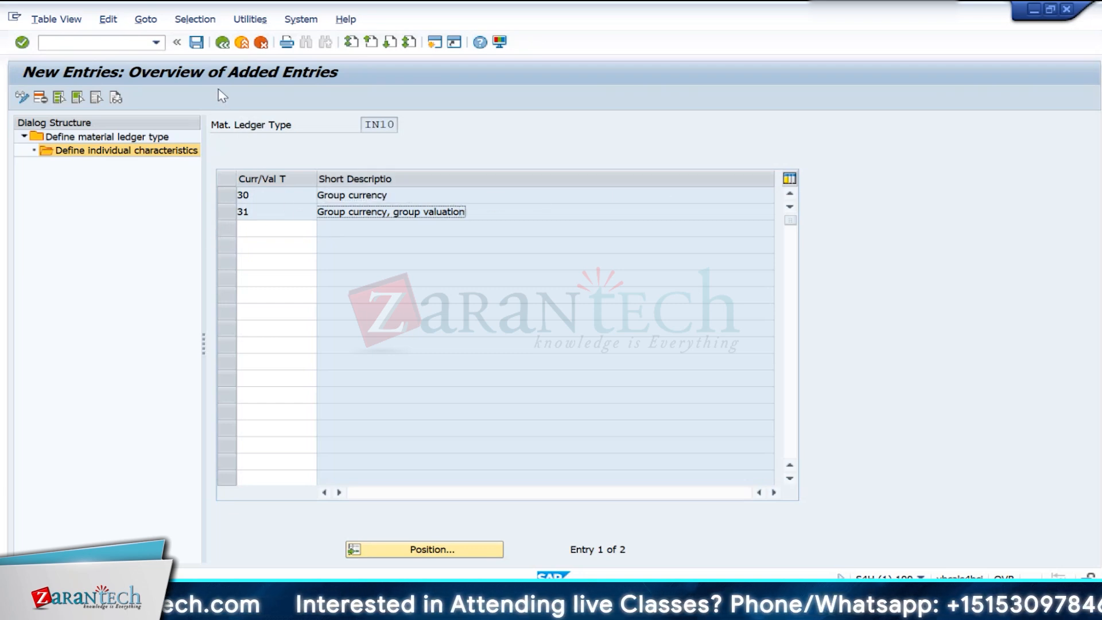
pyautogui.click(199, 50)
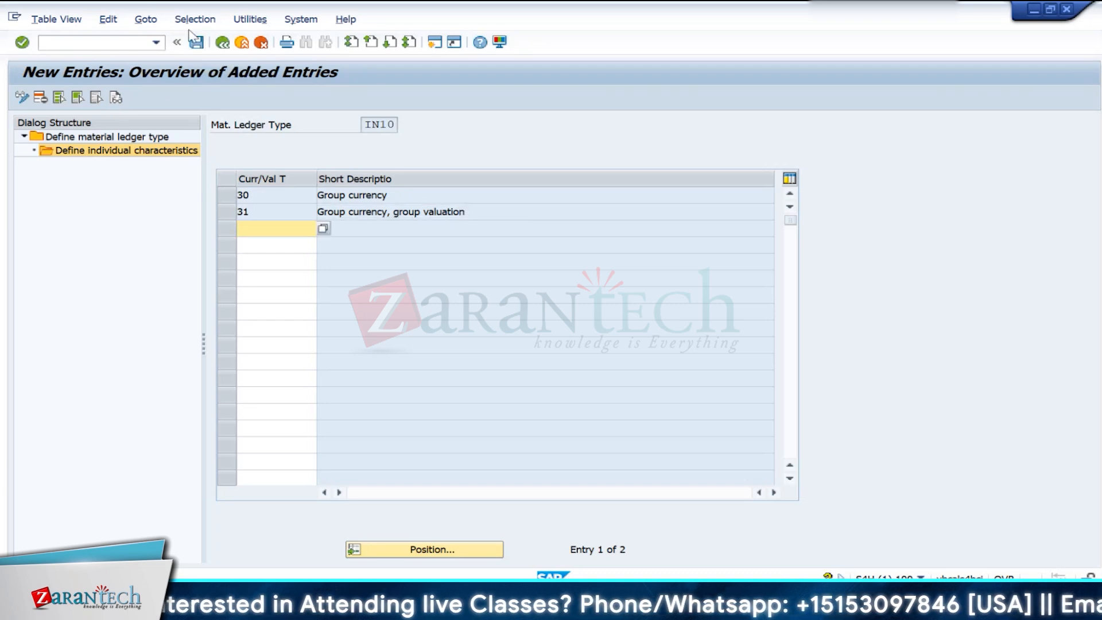
# - Return to the IMG, open the assignment of material ledger types to valuation areas, and position the list at valuation area IN10
pyautogui.click(229, 50)
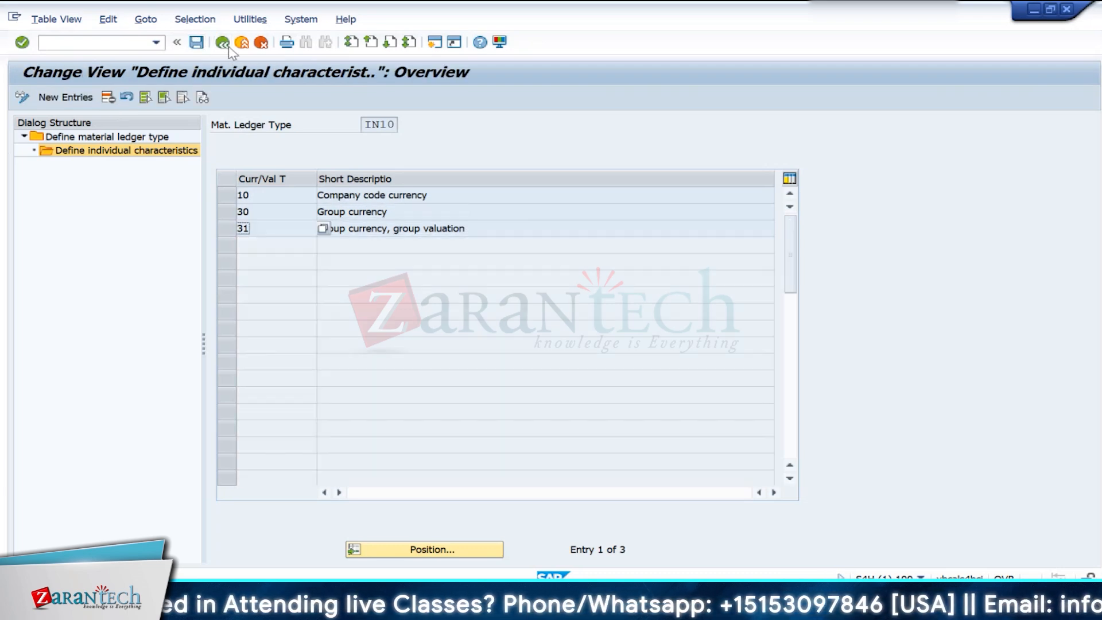
pyautogui.click(232, 49)
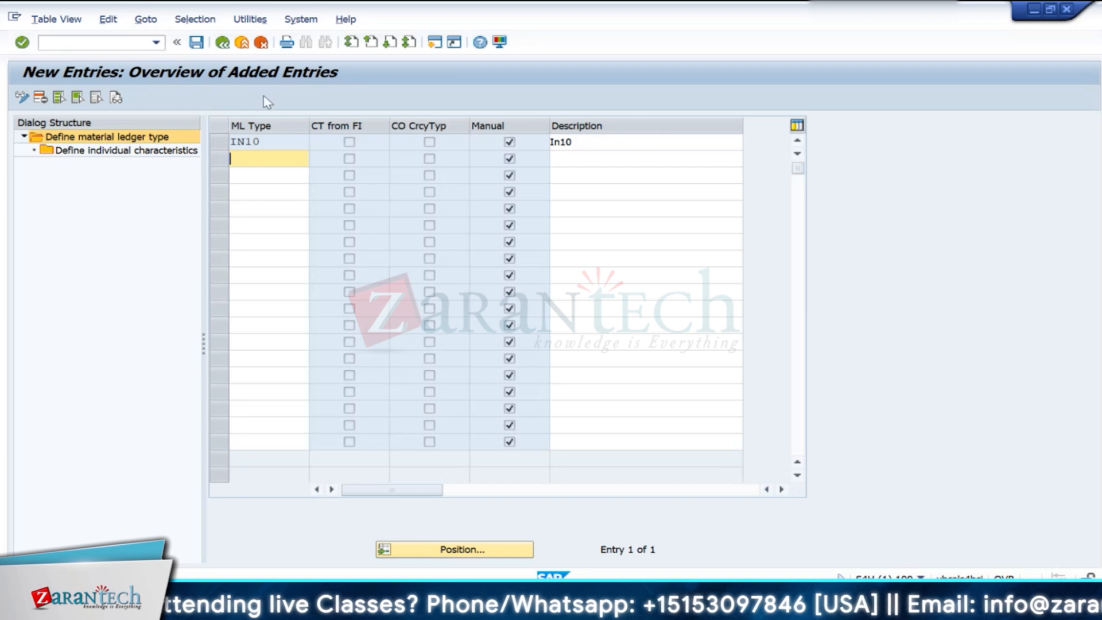
pyautogui.click(218, 45)
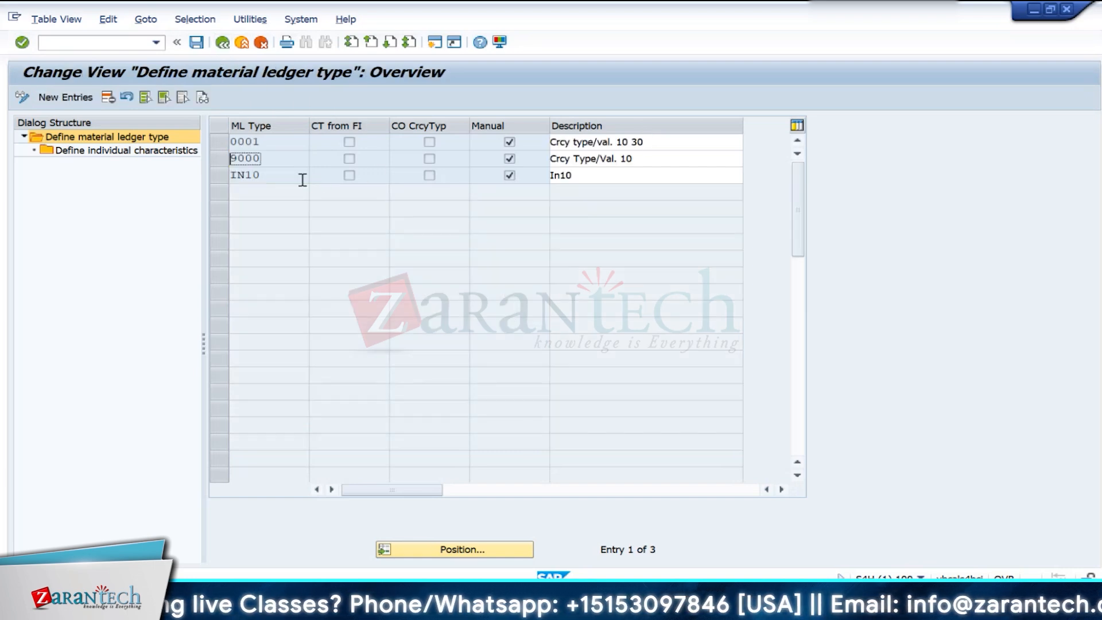
pyautogui.click(219, 45)
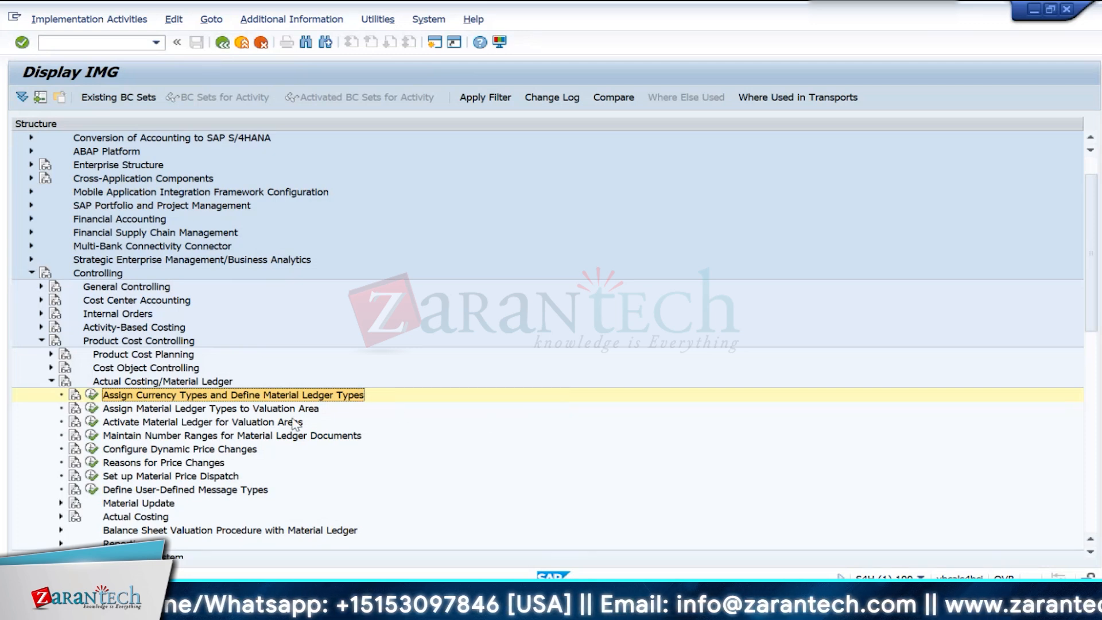
pyautogui.click(91, 408)
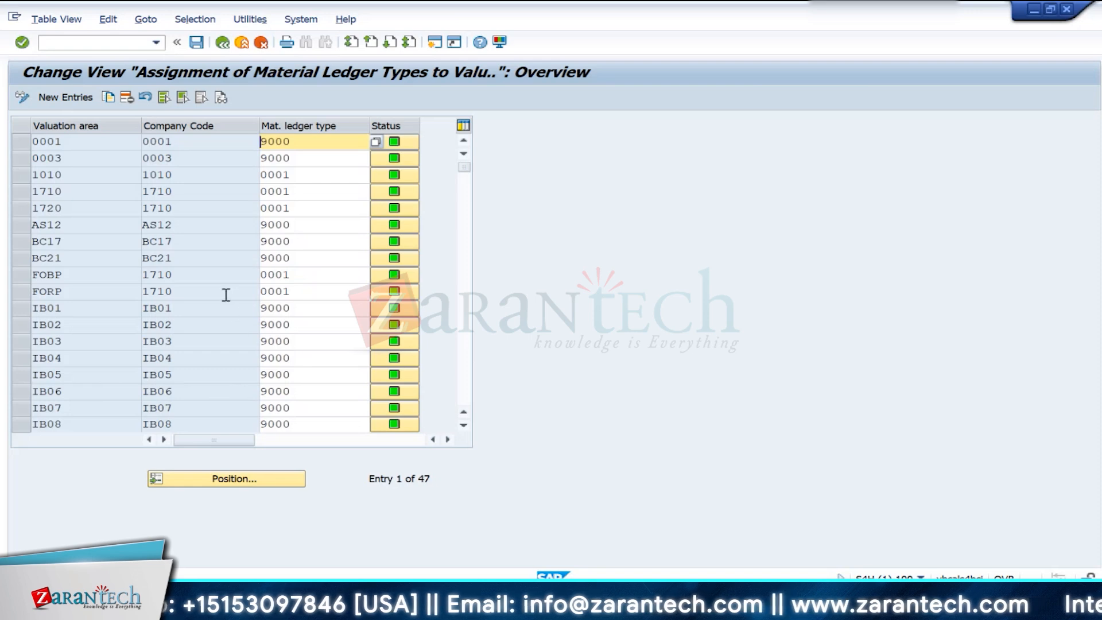
pyautogui.click(208, 480)
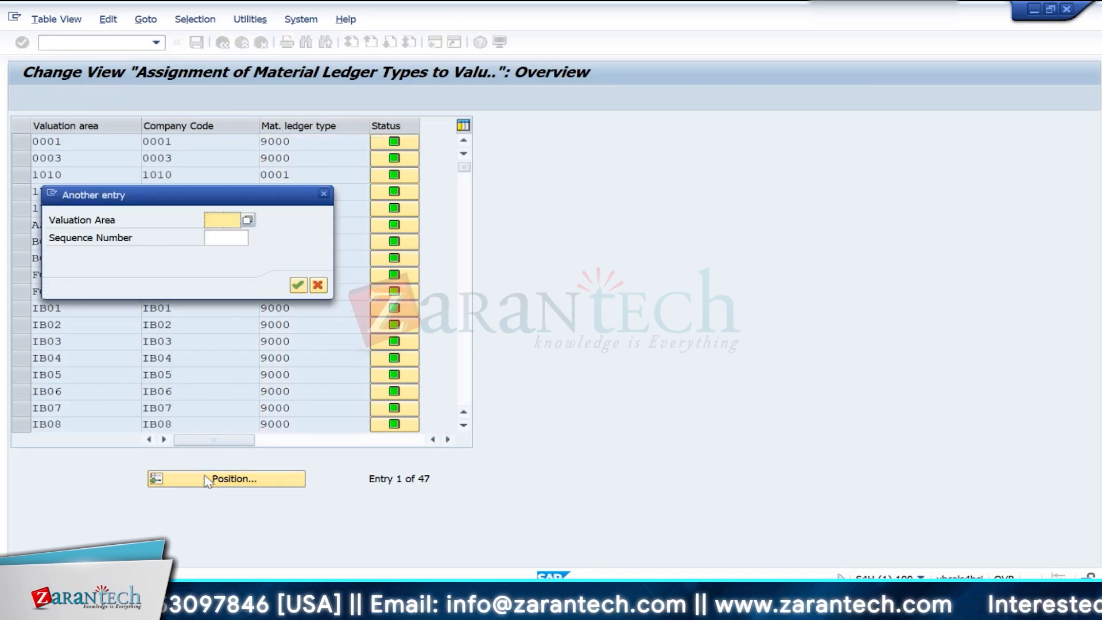
pyautogui.write('IN10')
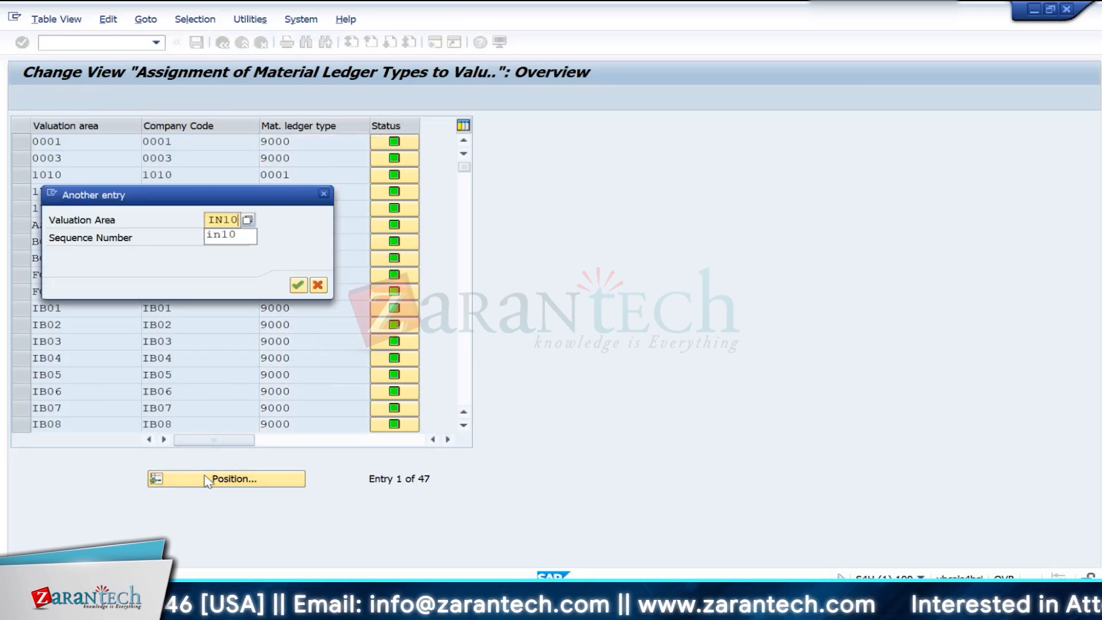
pyautogui.press('Return')
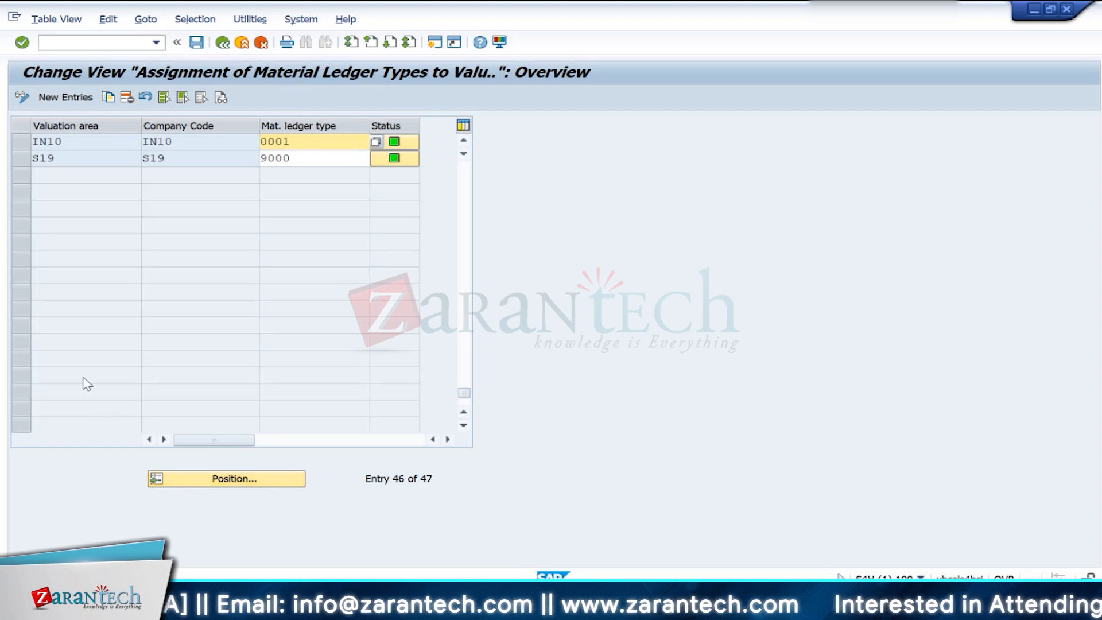
# - Assign material ledger type IN10 to valuation area IN10, save it to the customizing request, and return to the IMG
pyautogui.click(314, 145)
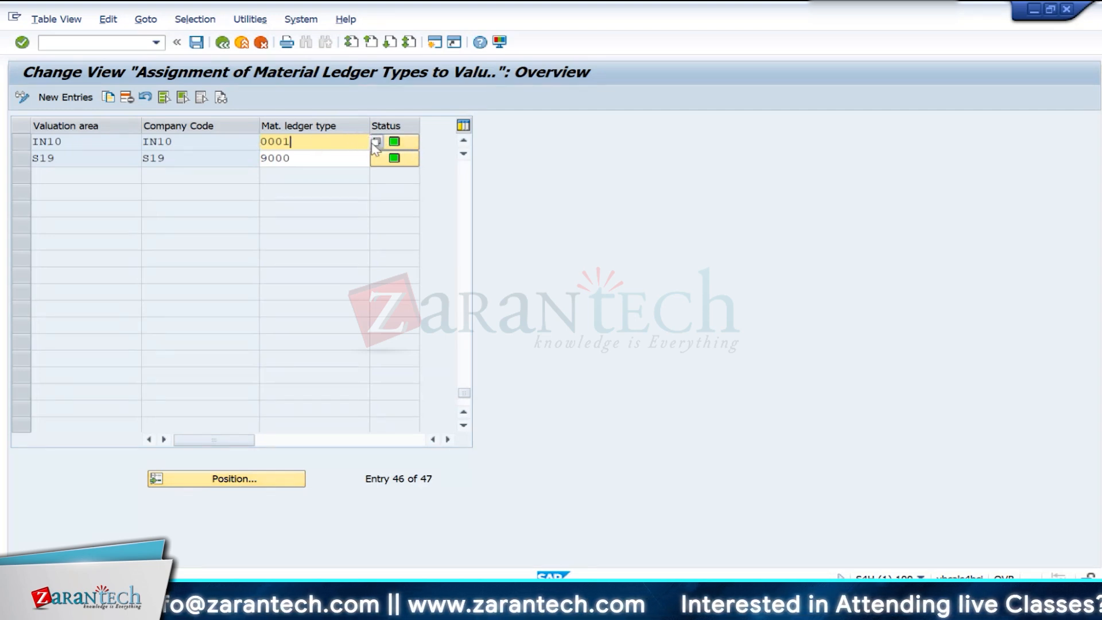
pyautogui.click(365, 141)
pyautogui.doubleClick(35, 210)
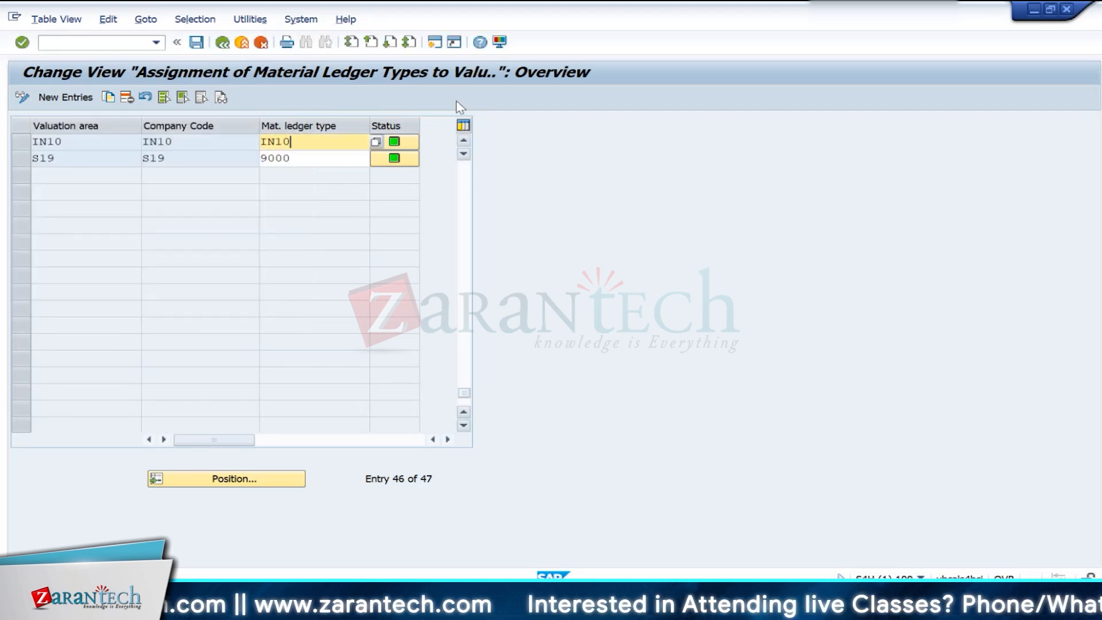
pyautogui.click(196, 42)
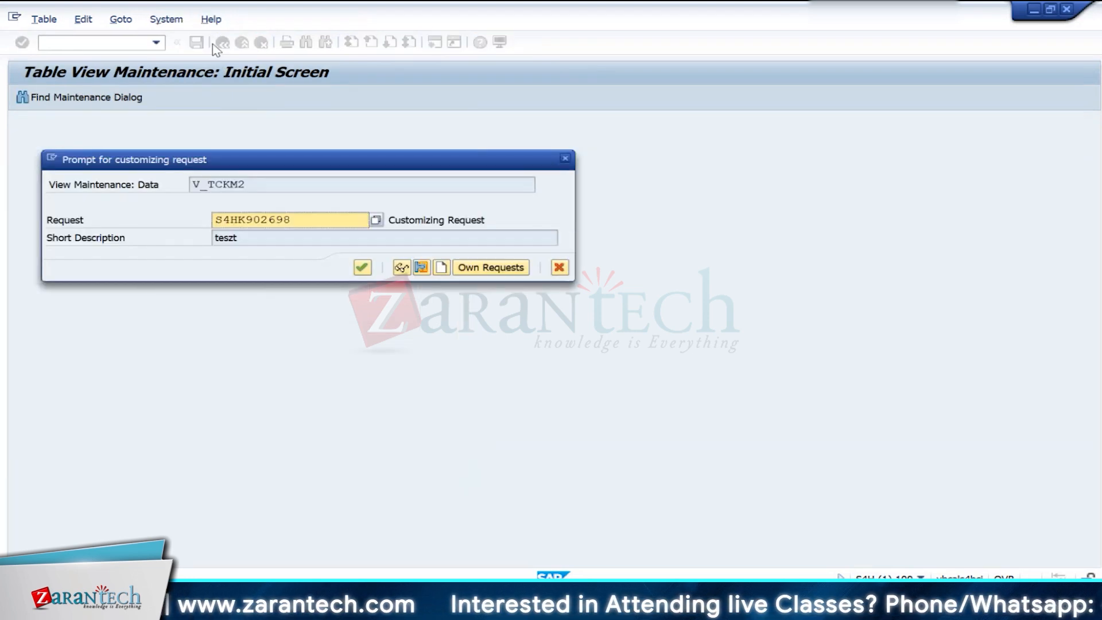
pyautogui.click(362, 268)
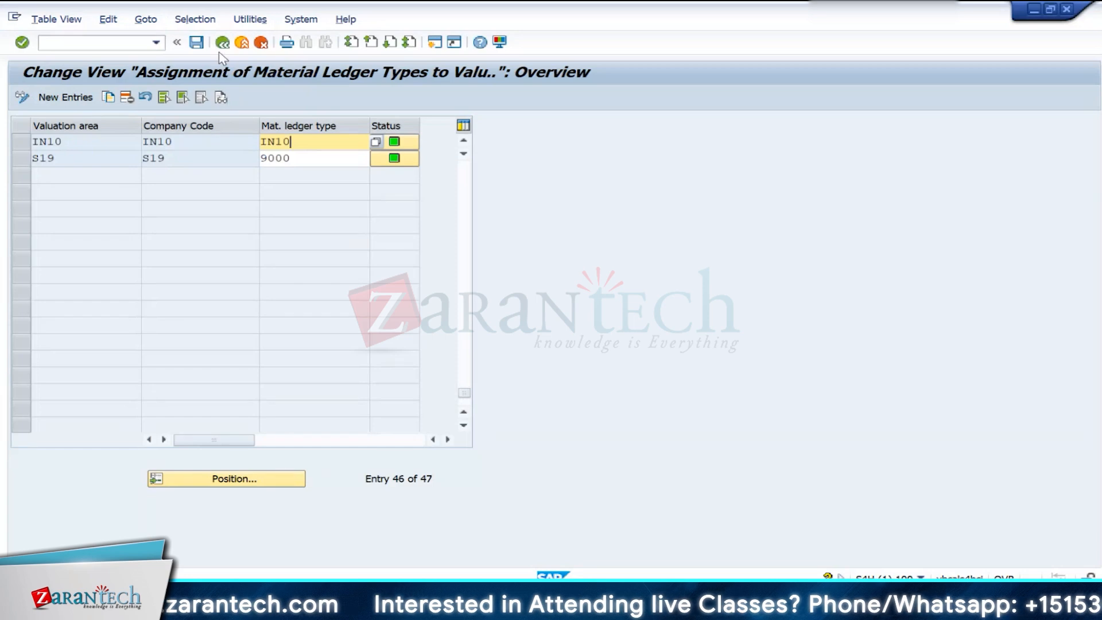
pyautogui.click(223, 44)
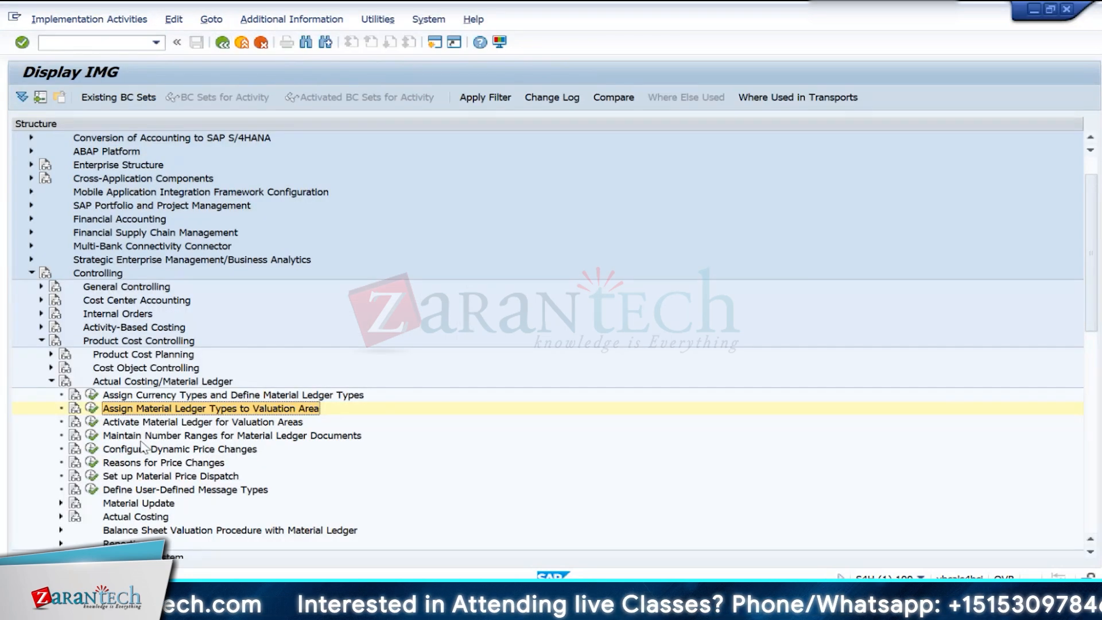
# - Open the Activate Material Ledger activity for valuation areas and position the list at valuation area IN10
pyautogui.click(91, 423)
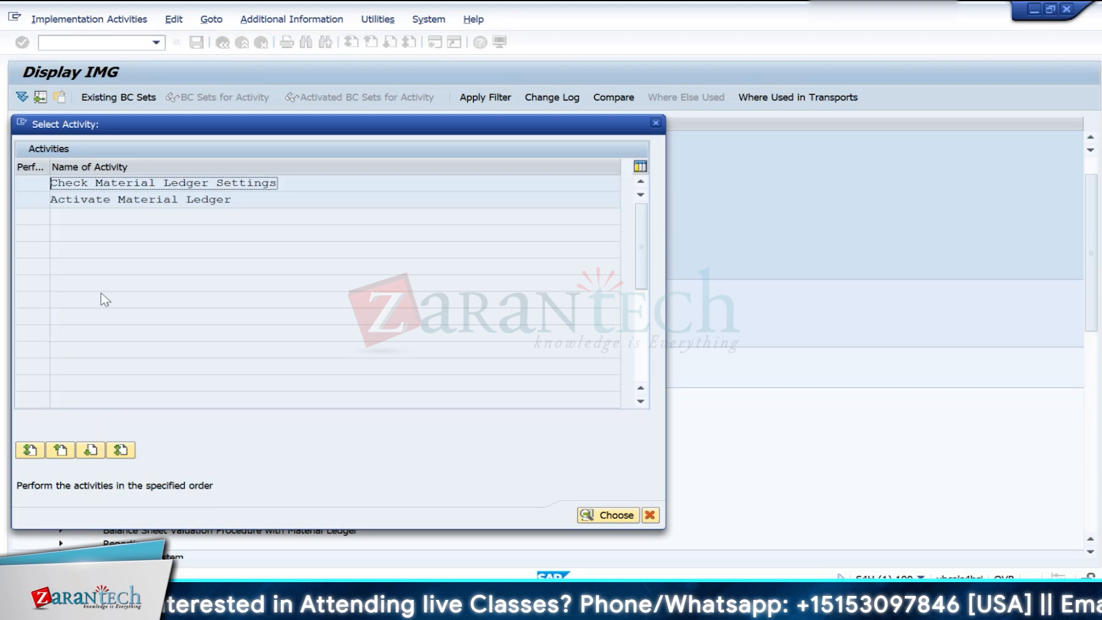
pyautogui.doubleClick(81, 199)
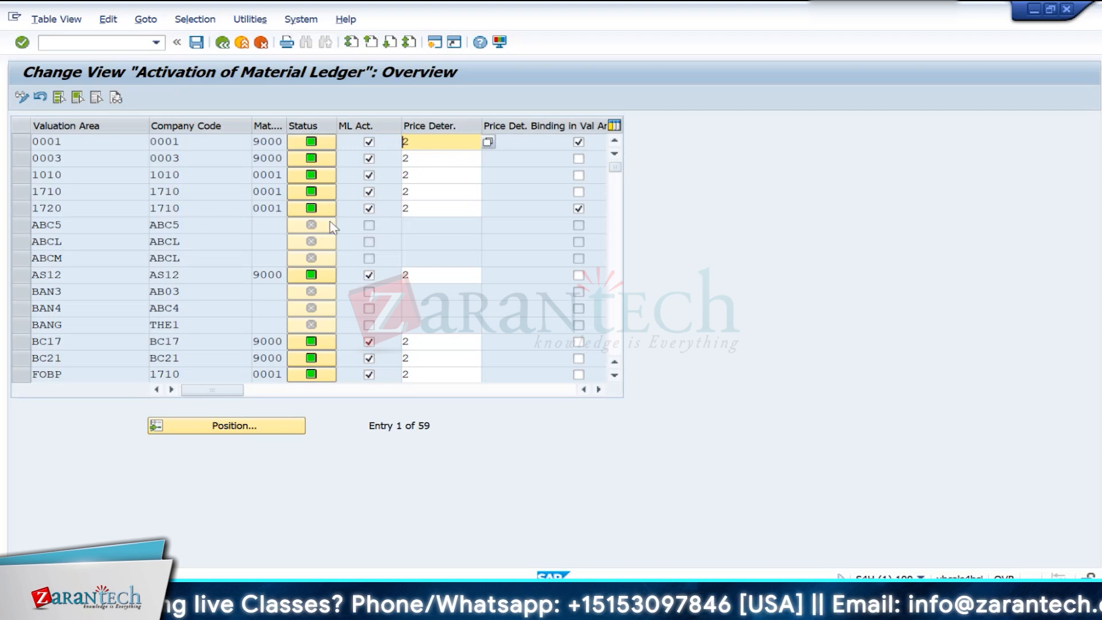
pyautogui.click(219, 426)
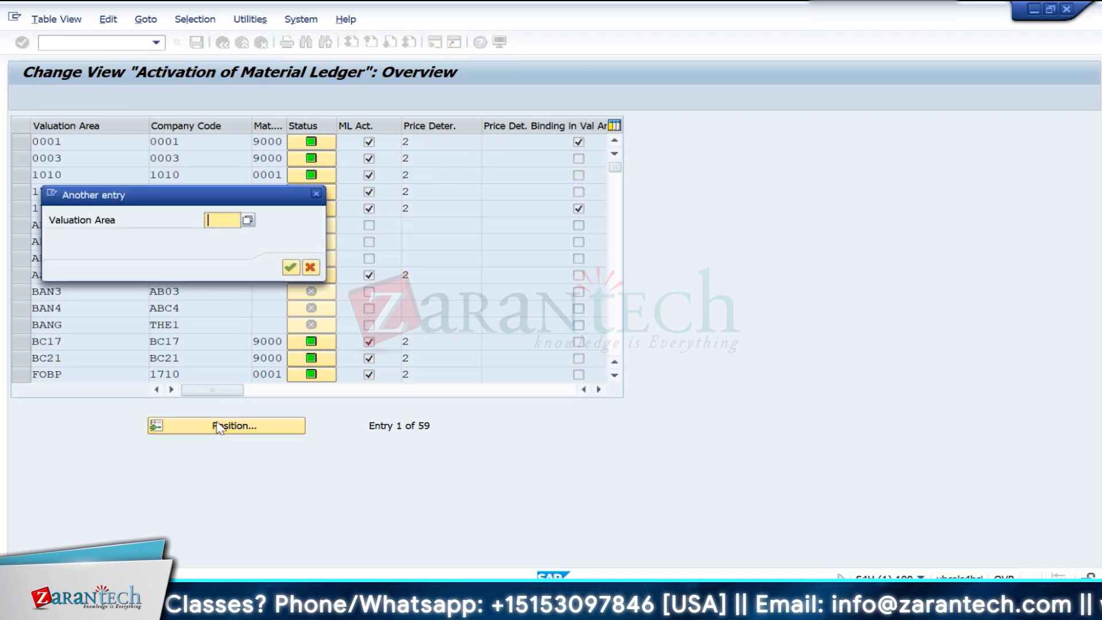
pyautogui.write('IN10')
pyautogui.press('Return')
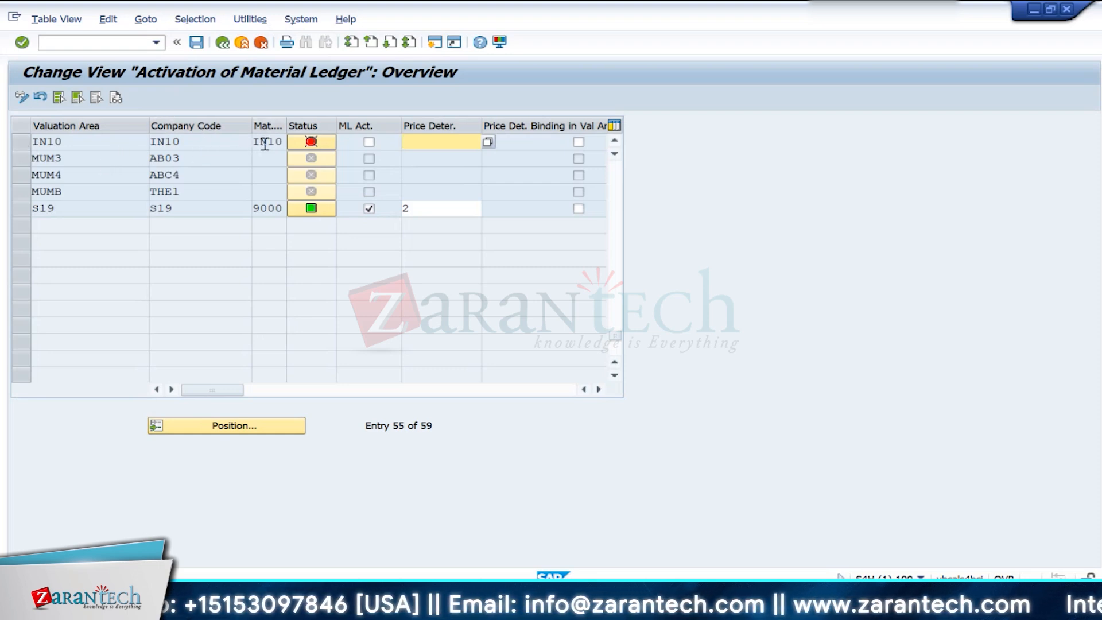
# - Open the status details of valuation area IN10 and examine the status explanations for currency types 10, 30 and 31
pyautogui.moveTo(319, 148)
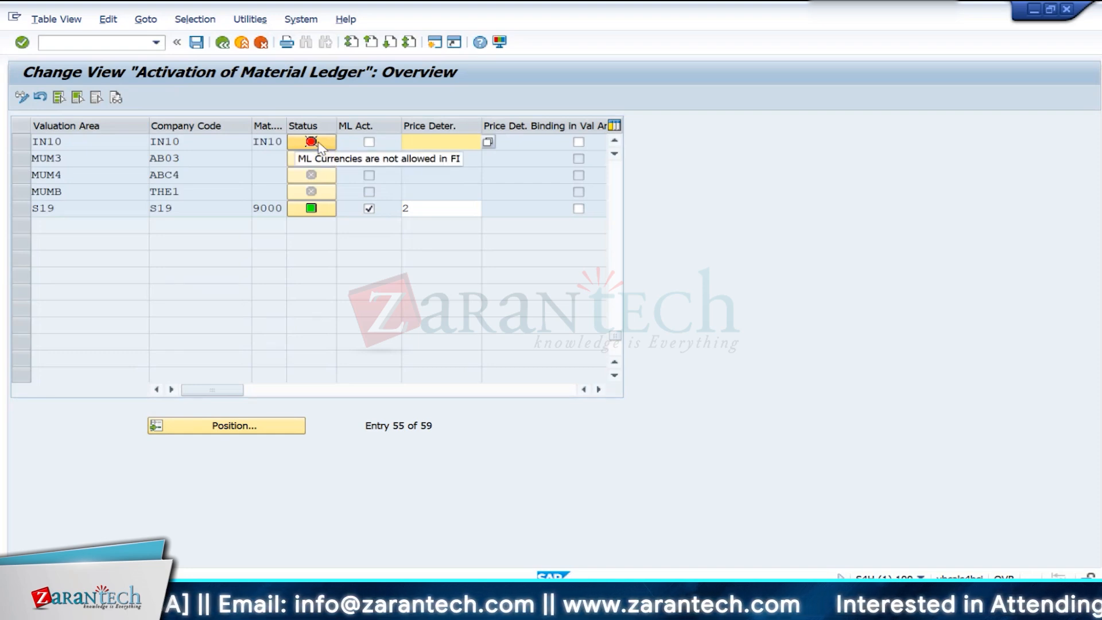
pyautogui.click(317, 143)
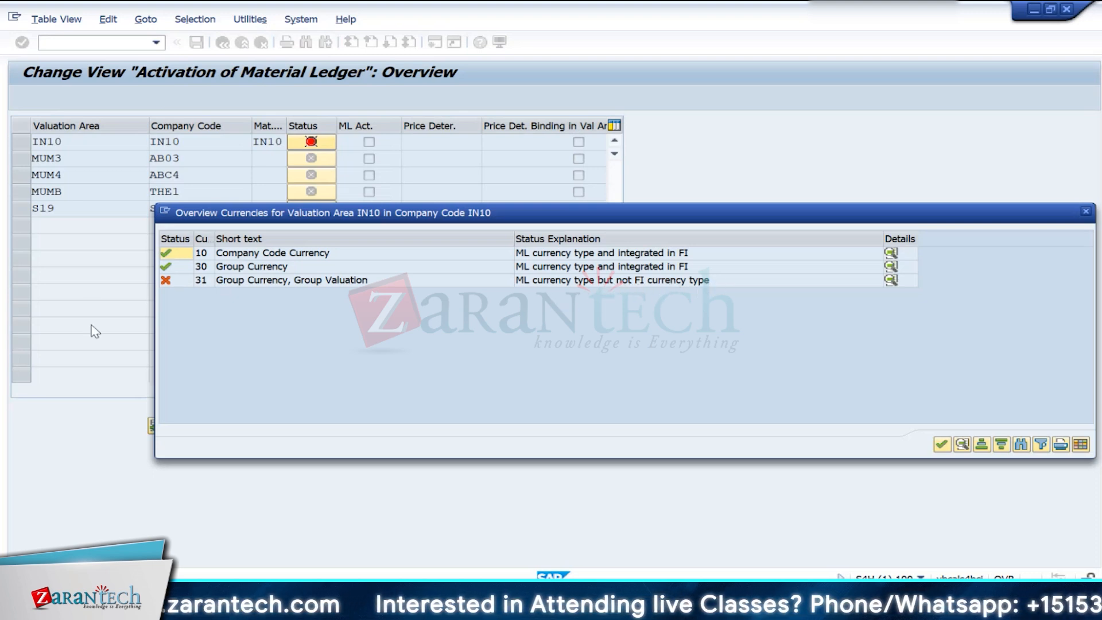
pyautogui.click(246, 281)
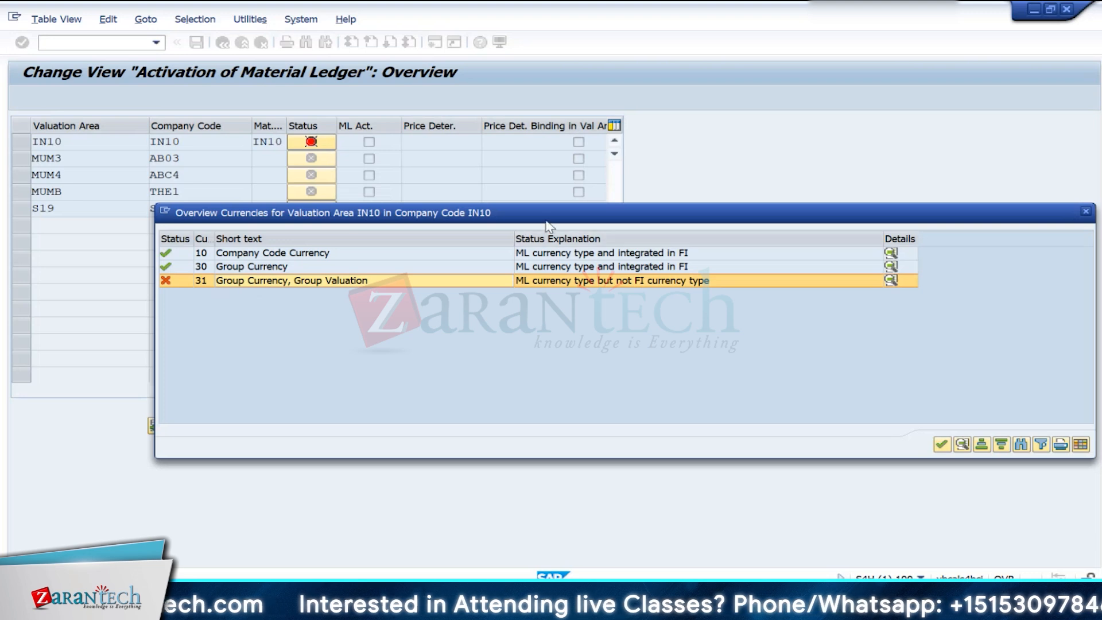
pyautogui.moveTo(549, 217); pyautogui.dragTo(396, 224)
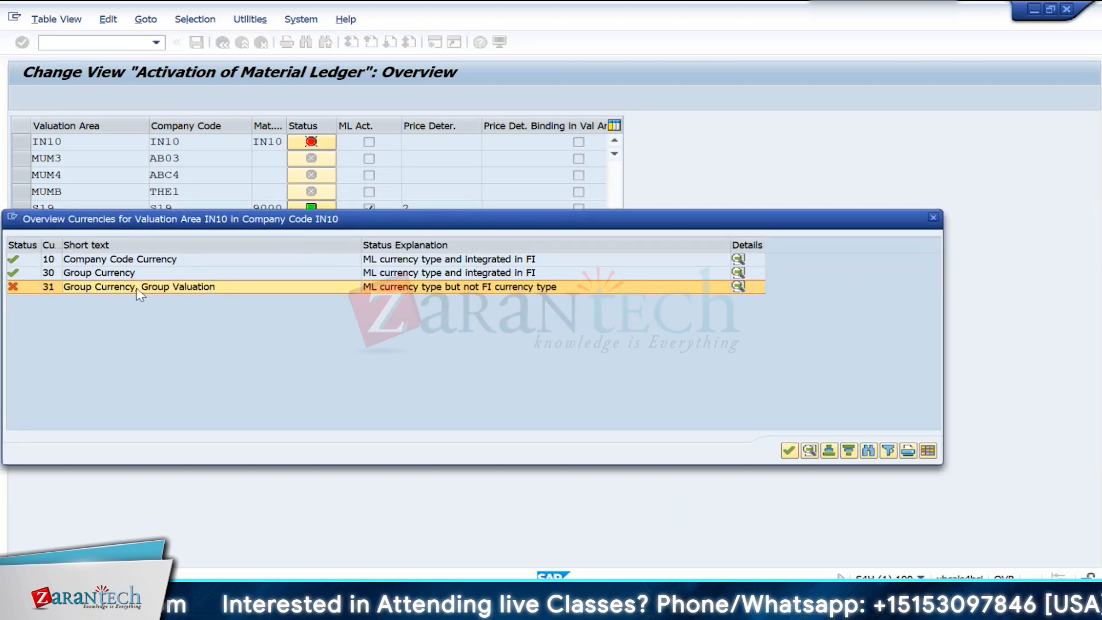
pyautogui.moveTo(112, 221); pyautogui.dragTo(182, 237)
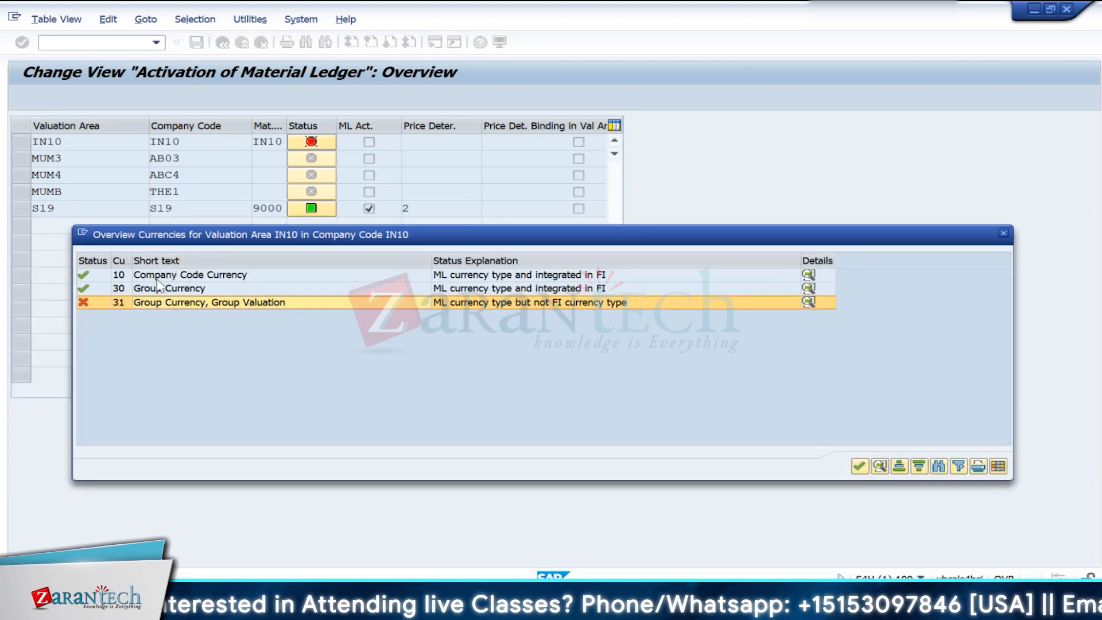
pyautogui.click(156, 277)
pyautogui.click(161, 293)
pyautogui.click(168, 278)
pyautogui.click(168, 290)
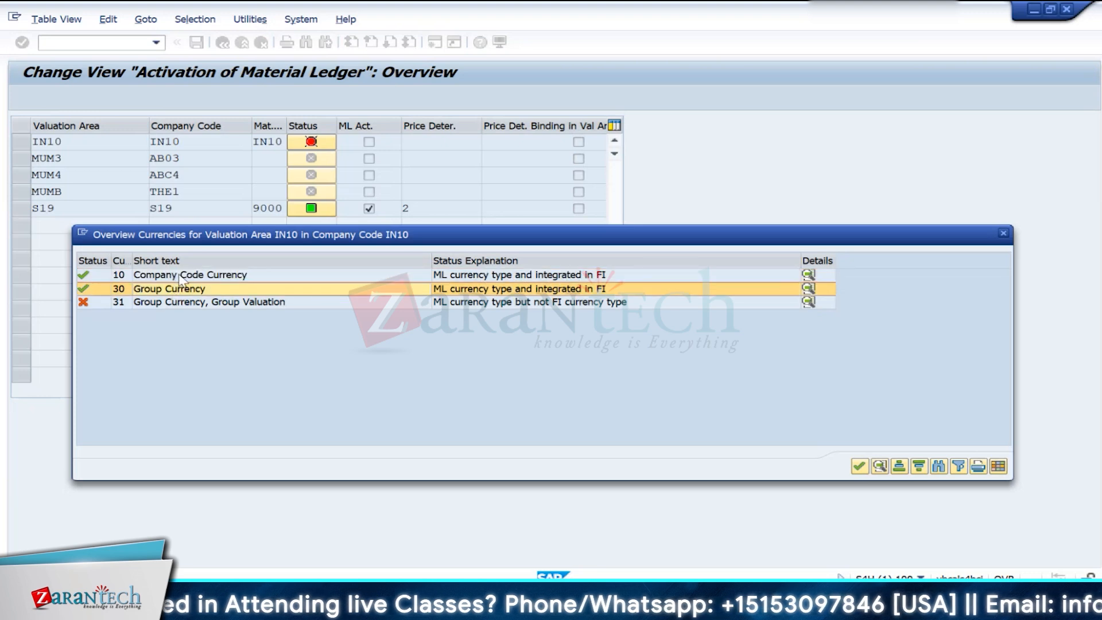
pyautogui.click(179, 276)
pyautogui.click(183, 285)
pyautogui.click(187, 279)
pyautogui.click(187, 285)
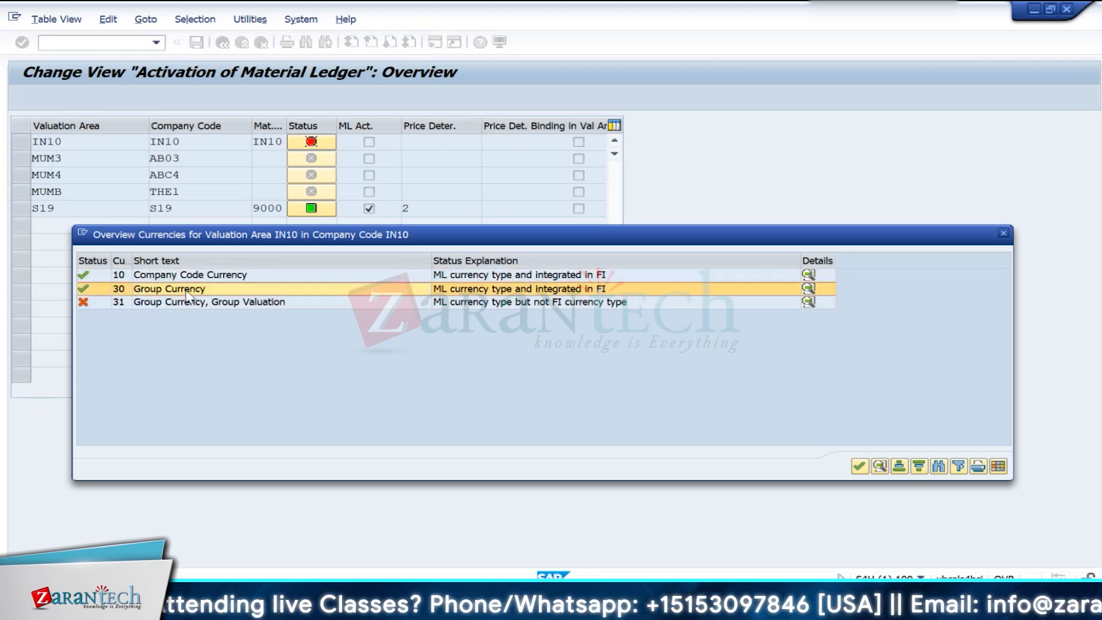
pyautogui.click(185, 278)
pyautogui.click(191, 291)
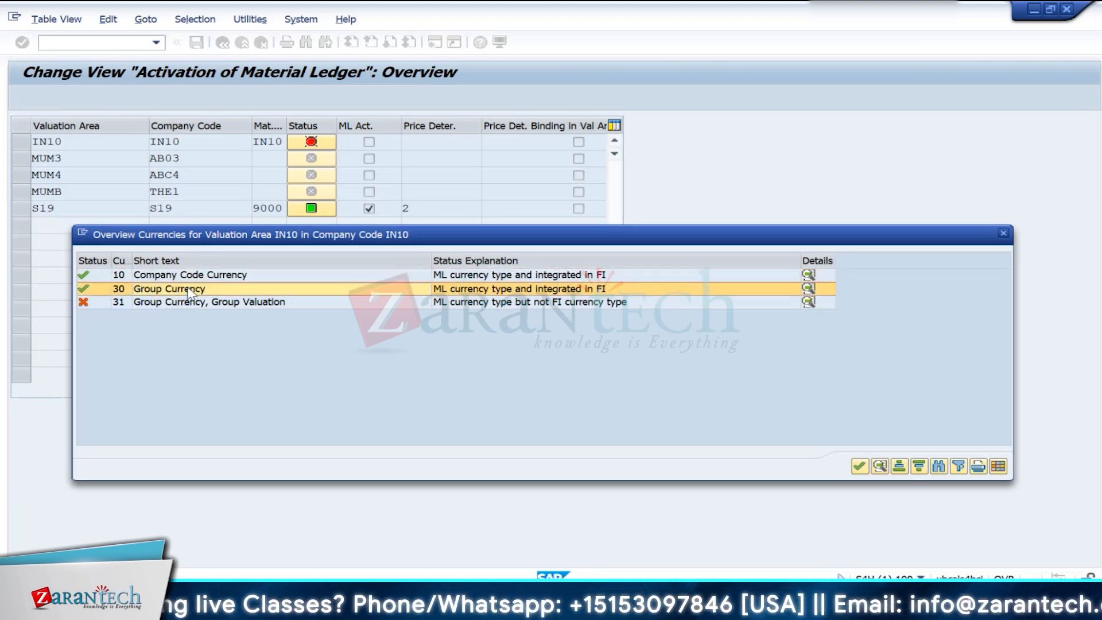
pyautogui.click(193, 309)
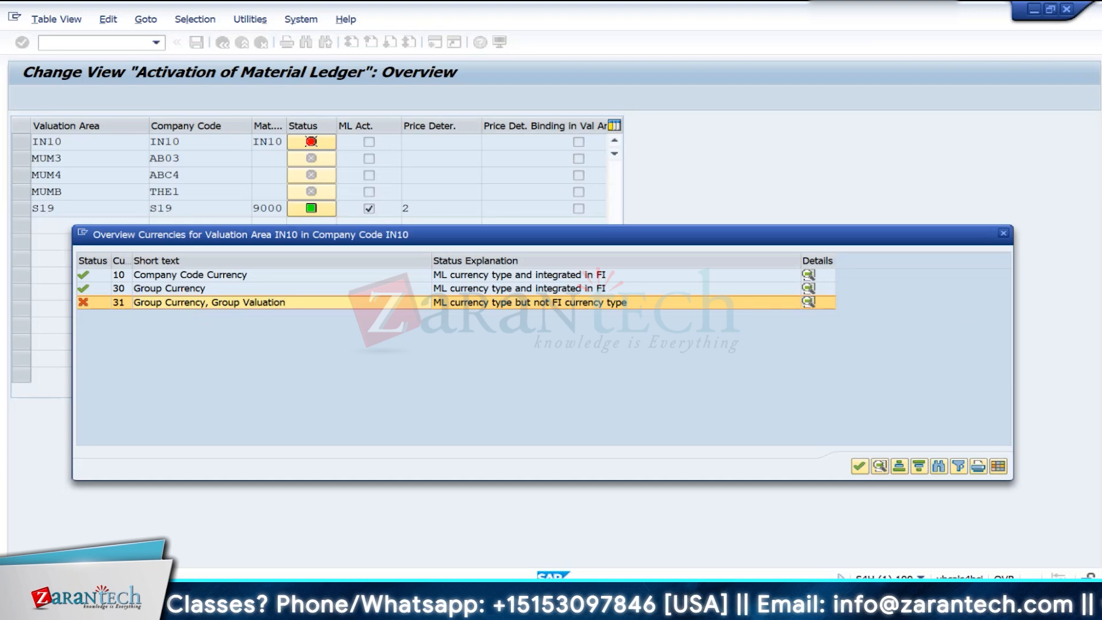
# - Close the currency overview for valuation area IN10 and open a new SAP session
pyautogui.click(1003, 234)
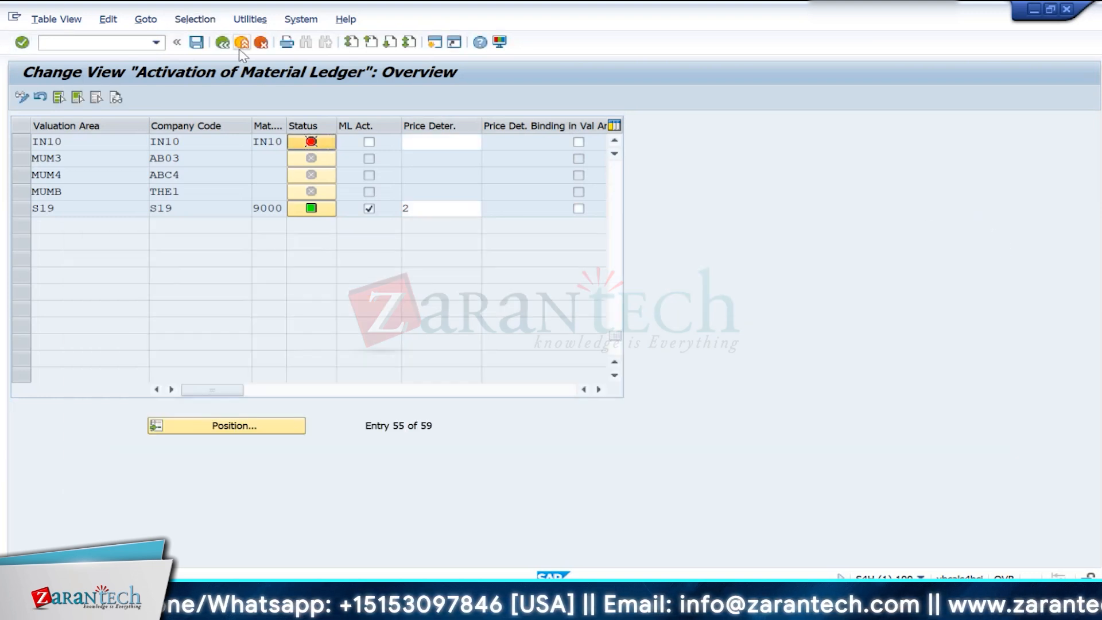
pyautogui.click(434, 42)
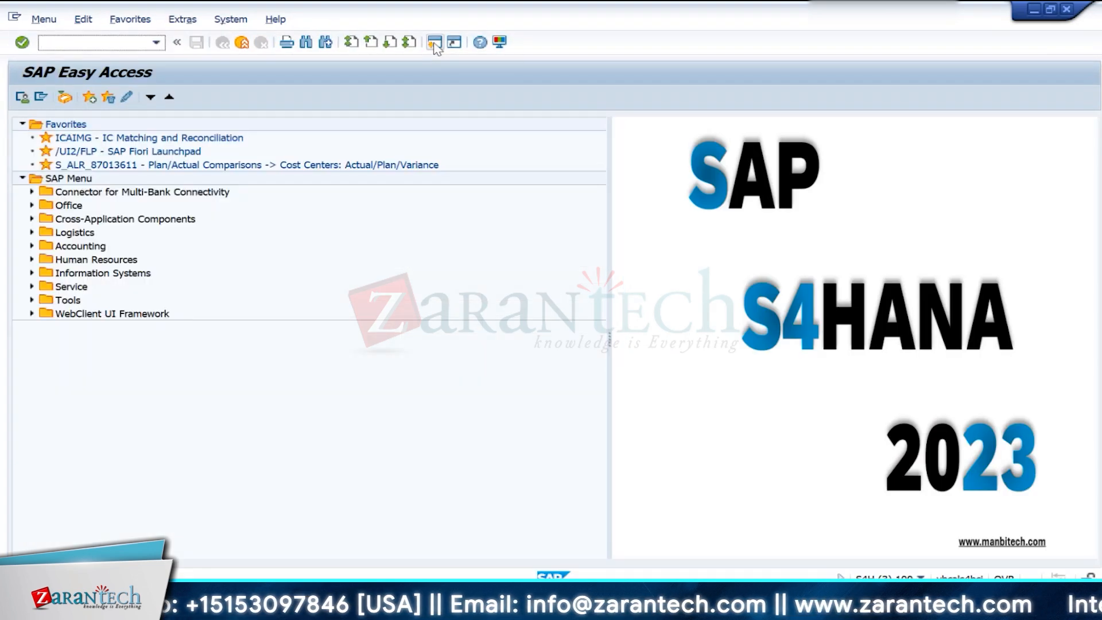
# - Open the ledger configuration view cluster in the new session, accepting the company code assignment notice and the consistency check
pyautogui.write('finsc_ledger')
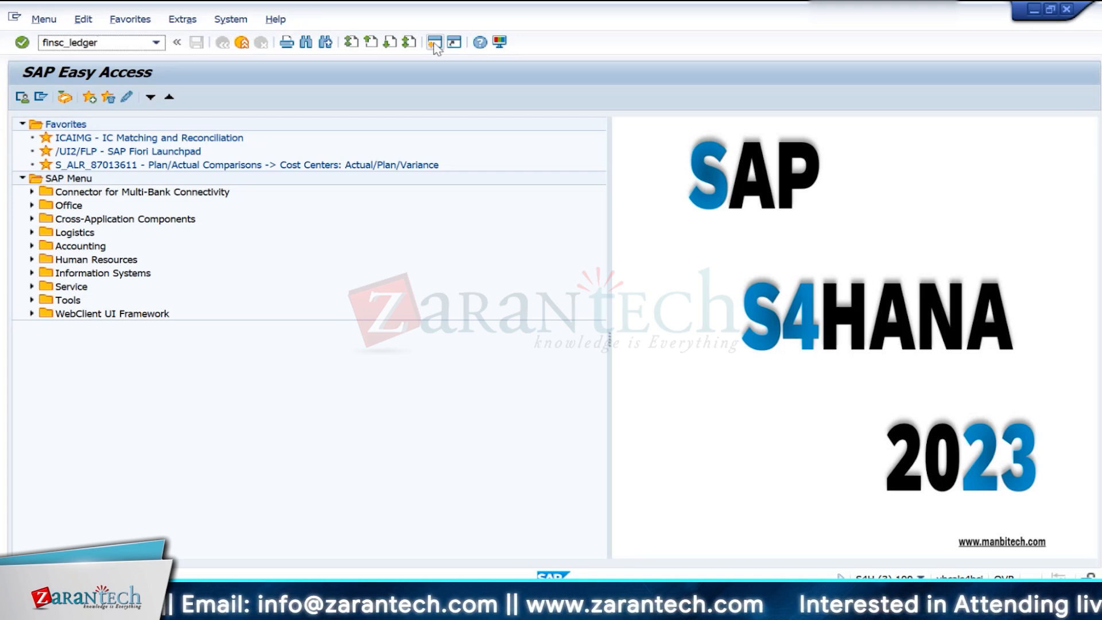
pyautogui.click(434, 43)
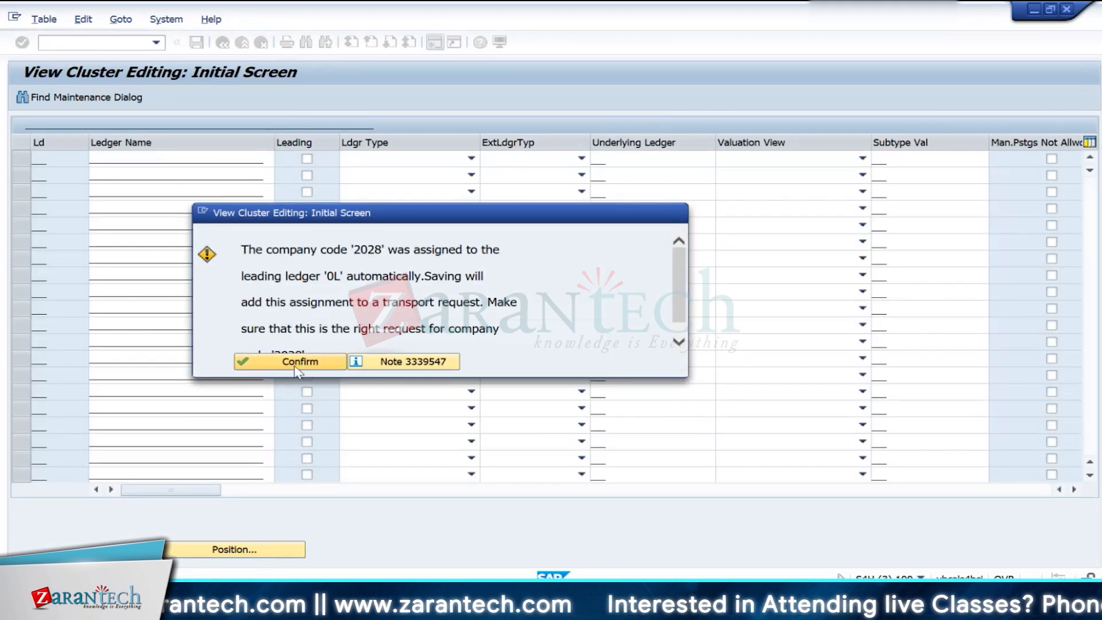
pyautogui.click(303, 363)
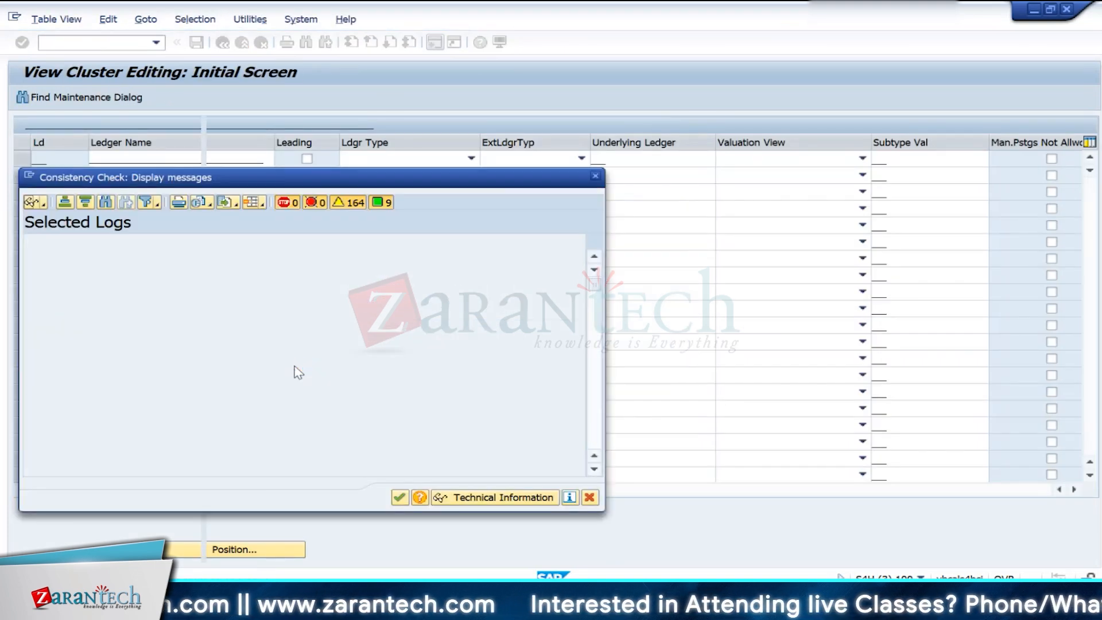
pyautogui.click(399, 497)
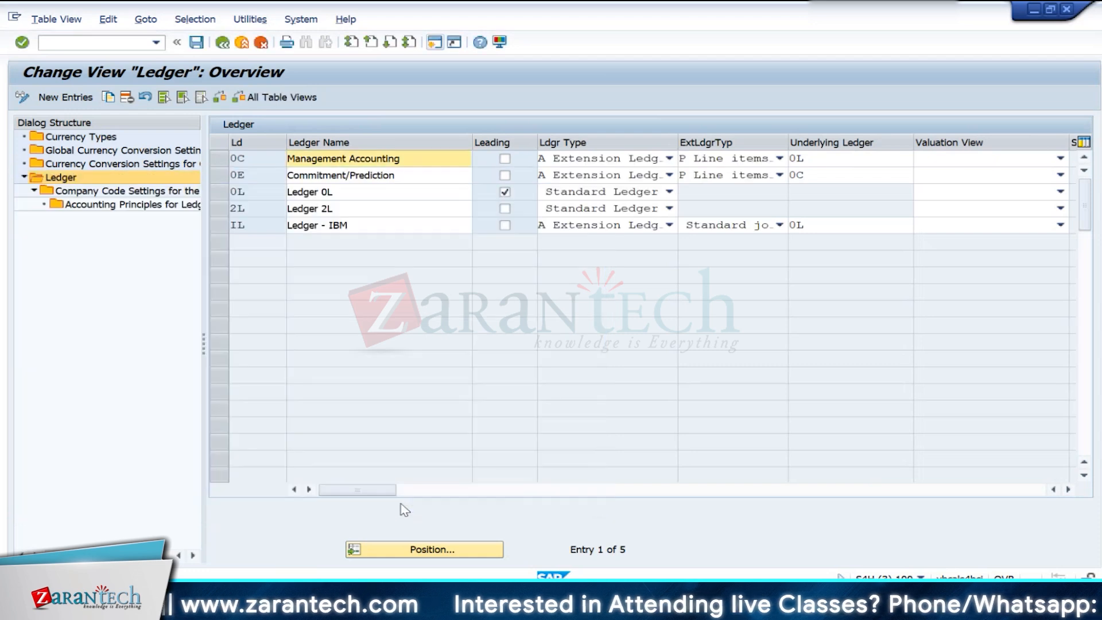
# - Open the company code settings for ledger 0L and position the list at company code IN10
pyautogui.click(225, 192)
pyautogui.click(107, 191)
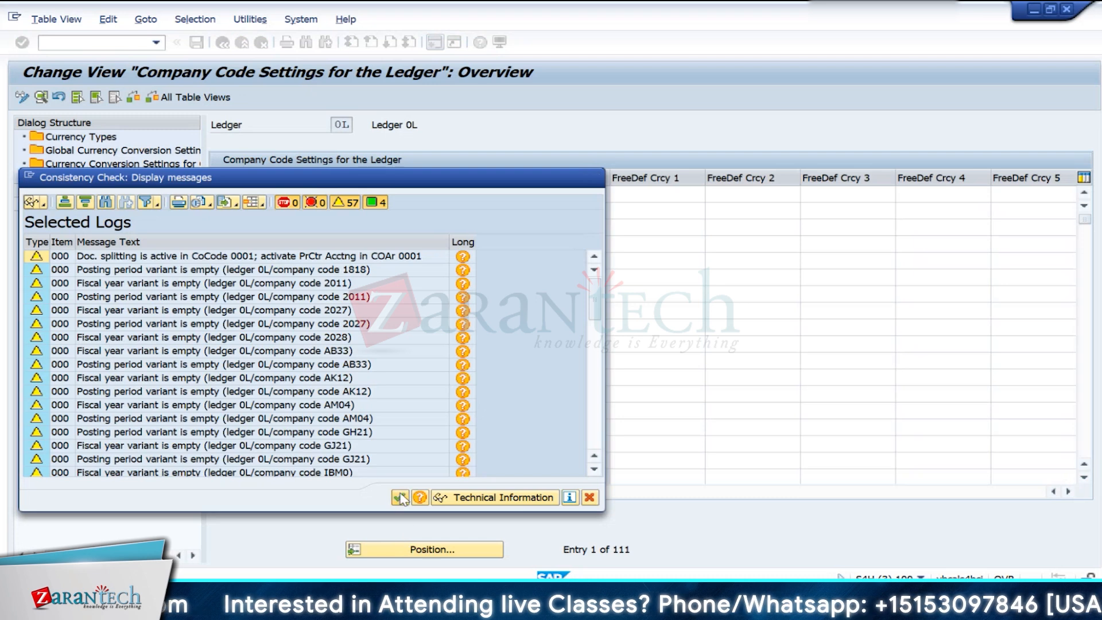
pyautogui.click(400, 497)
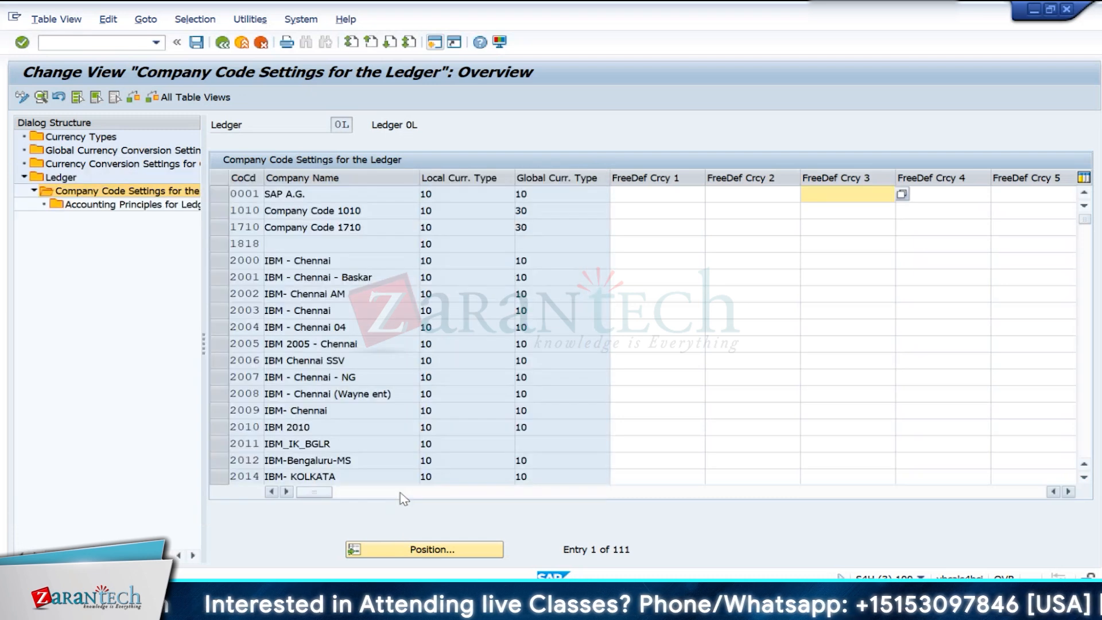
pyautogui.click(426, 550)
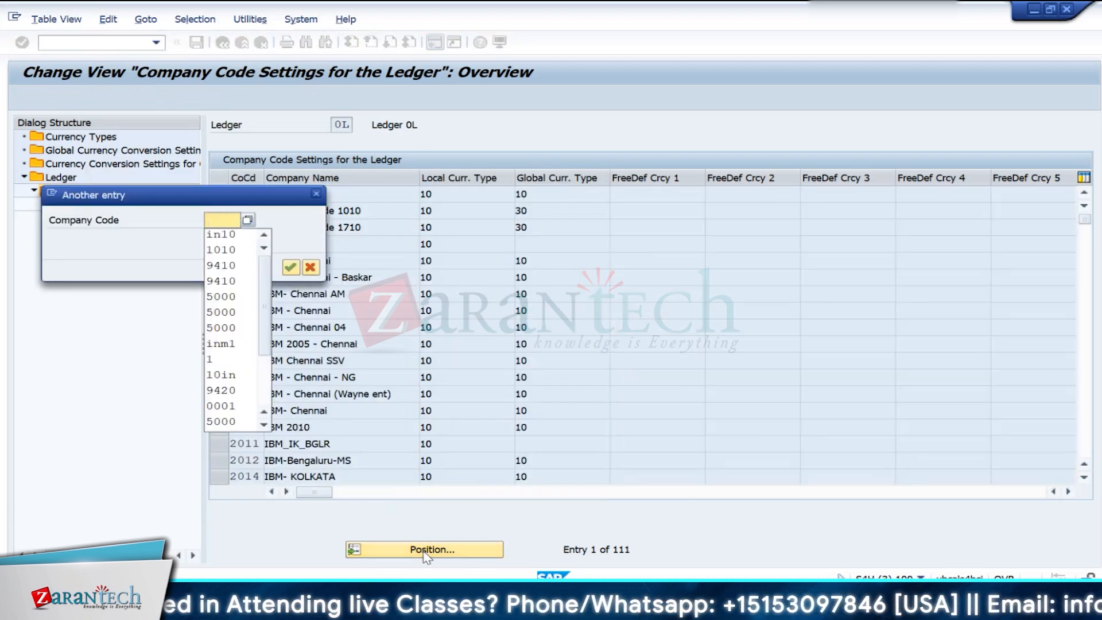
pyautogui.press('Down')
pyautogui.press('Return')
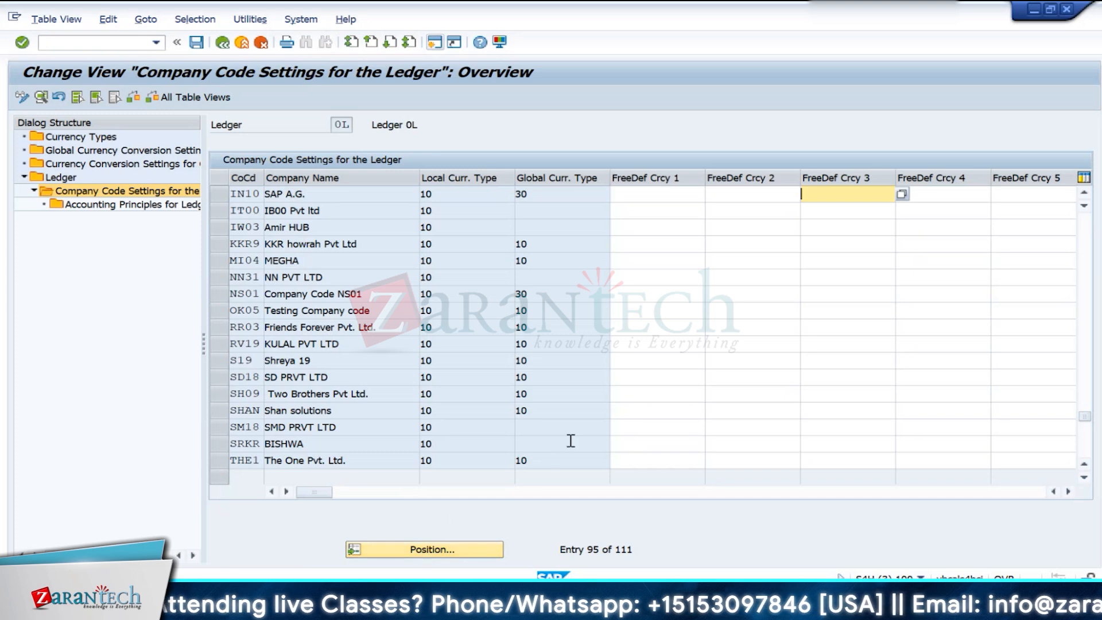
# - Assign currency type 11 as freely defined currency 1 and 31 as freely defined currency 2 for IN10, accepting the checks
pyautogui.click(560, 199)
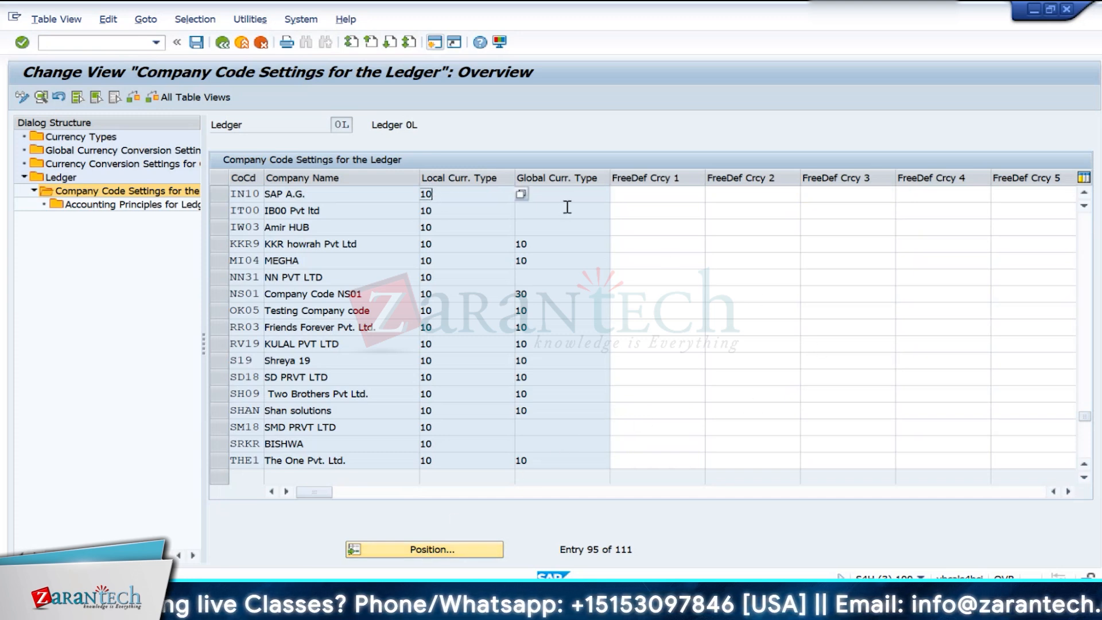
pyautogui.click(648, 200)
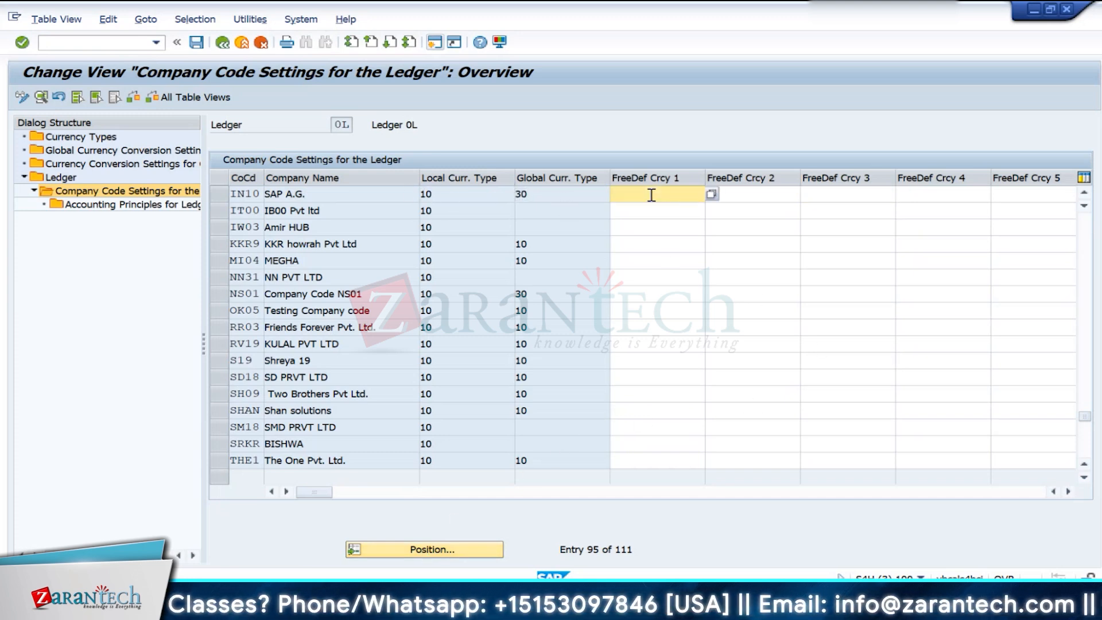
pyautogui.write('11')
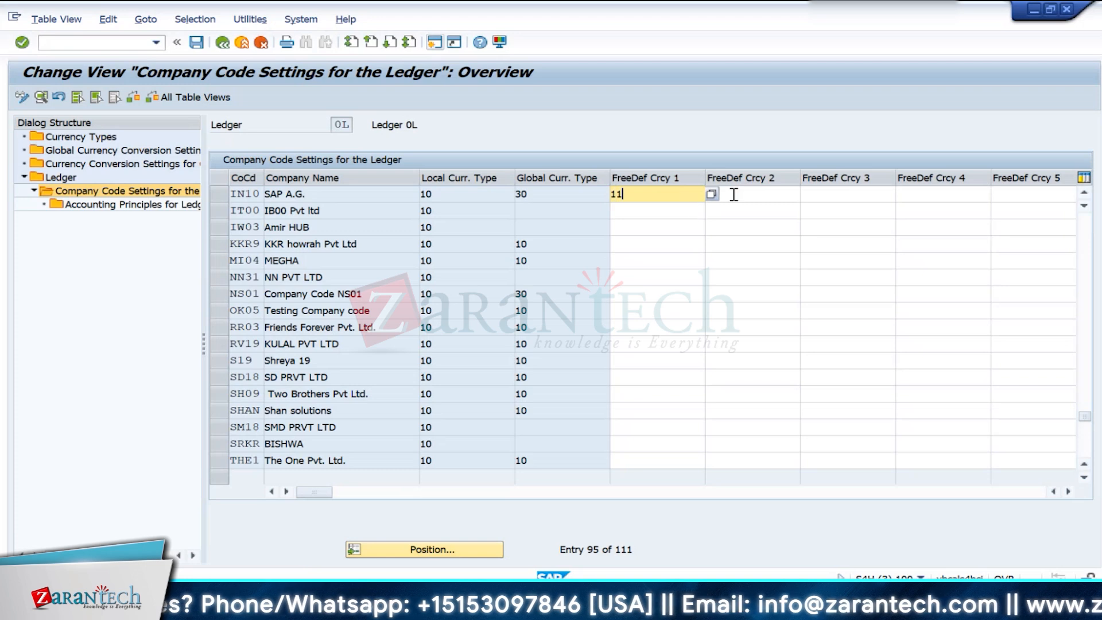
pyautogui.click(740, 195)
pyautogui.write('21')
pyautogui.press('BackSpace')
pyautogui.press('BackSpace')
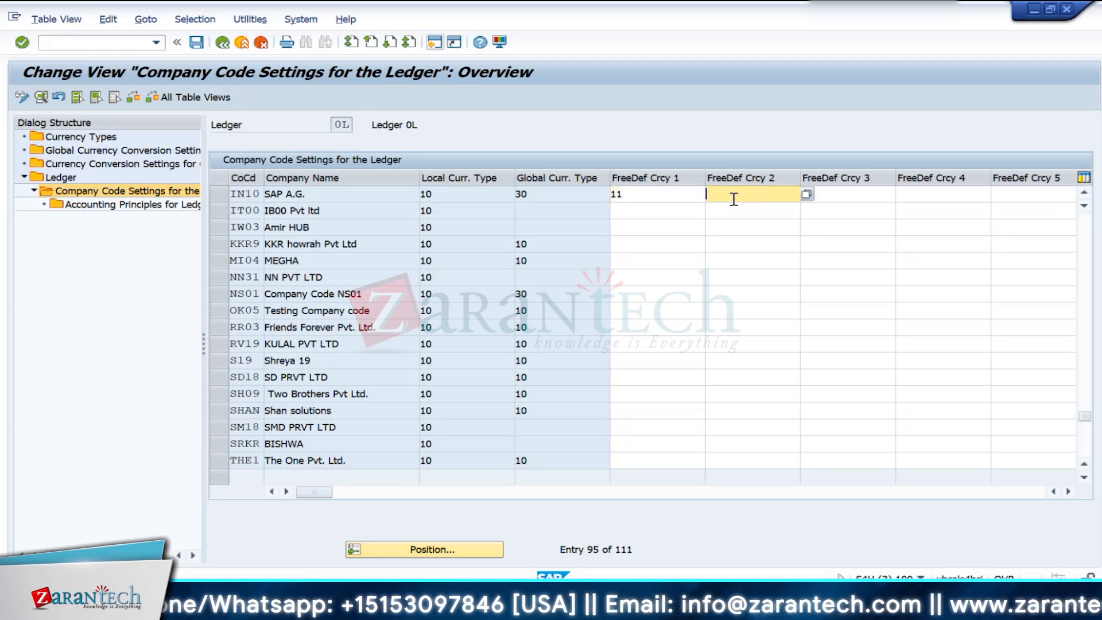
pyautogui.write('31')
pyautogui.press('Return')
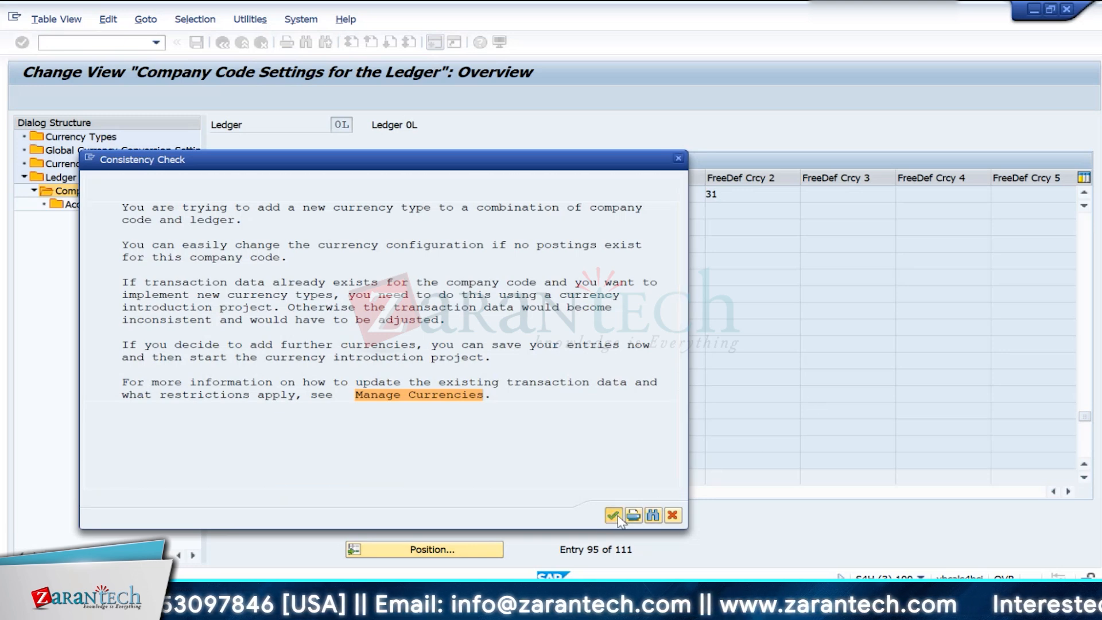
pyautogui.click(633, 516)
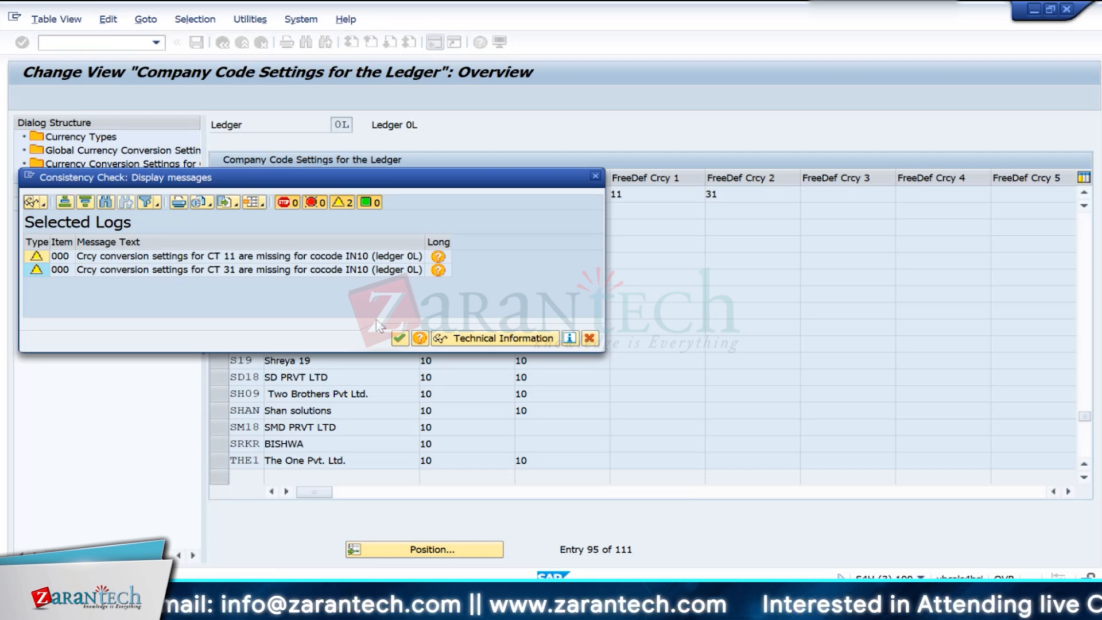
pyautogui.click(400, 338)
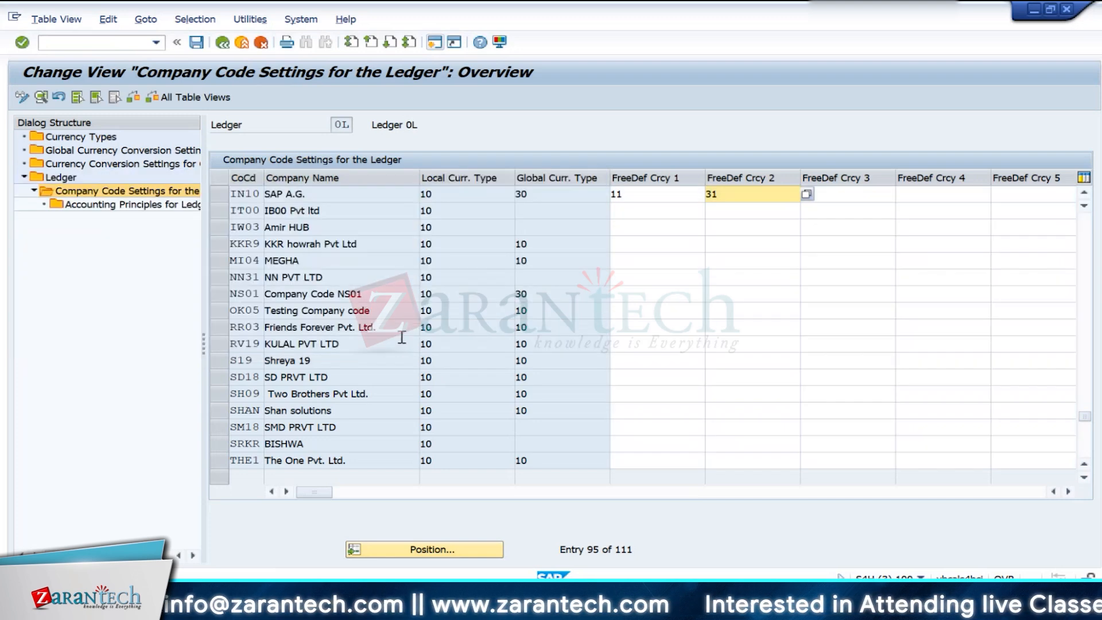
# - Save the company code currency settings of ledger 0L, accepting the consistency check
pyautogui.click(196, 42)
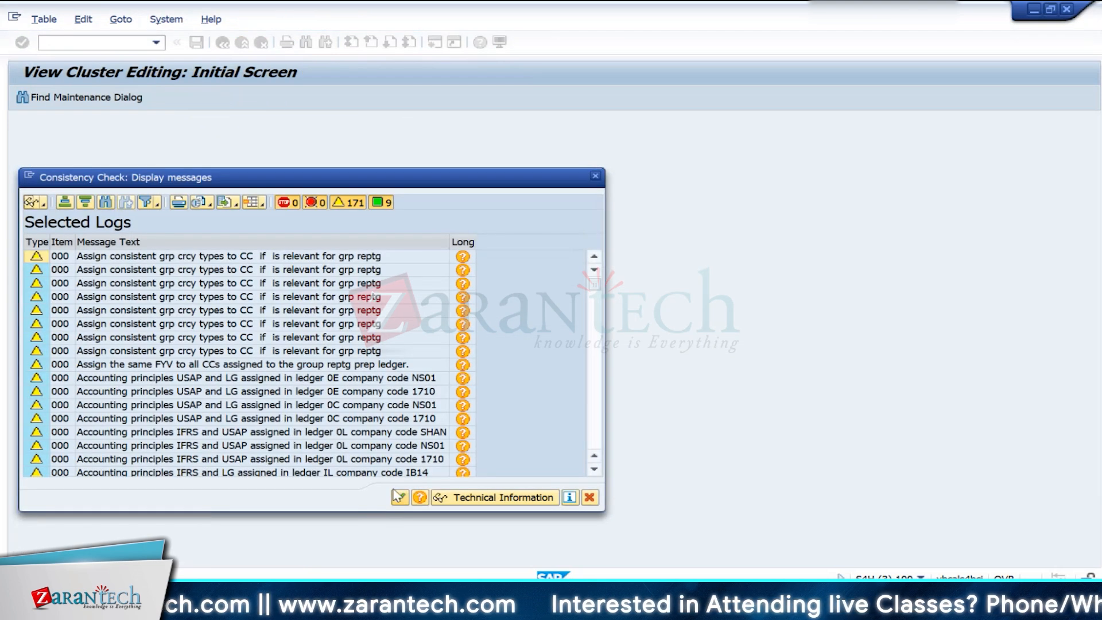
pyautogui.click(400, 498)
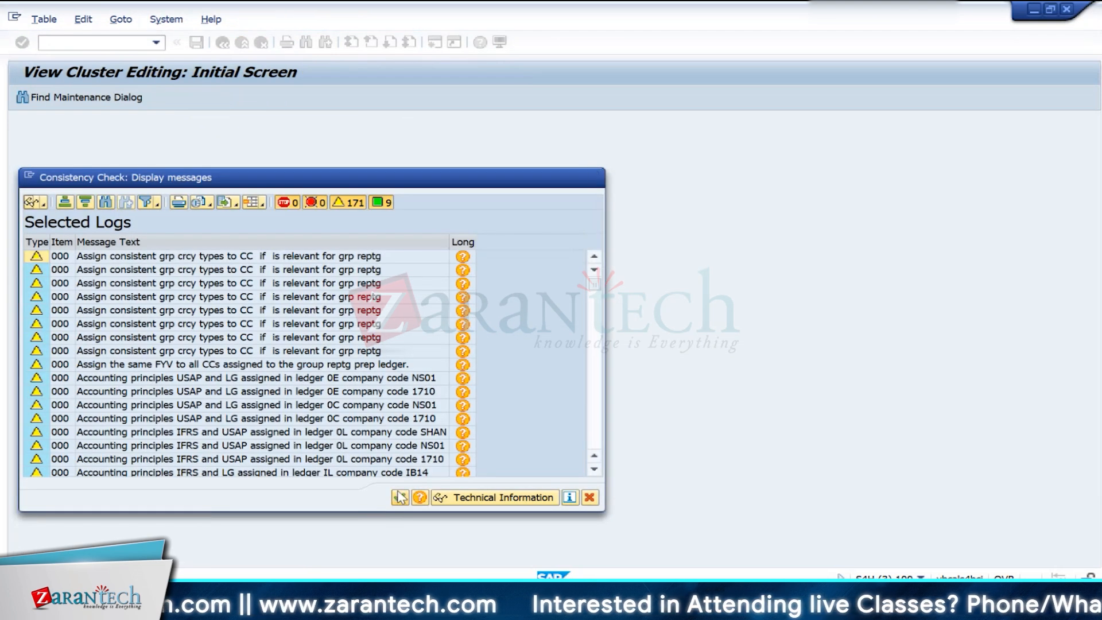
pyautogui.click(362, 251)
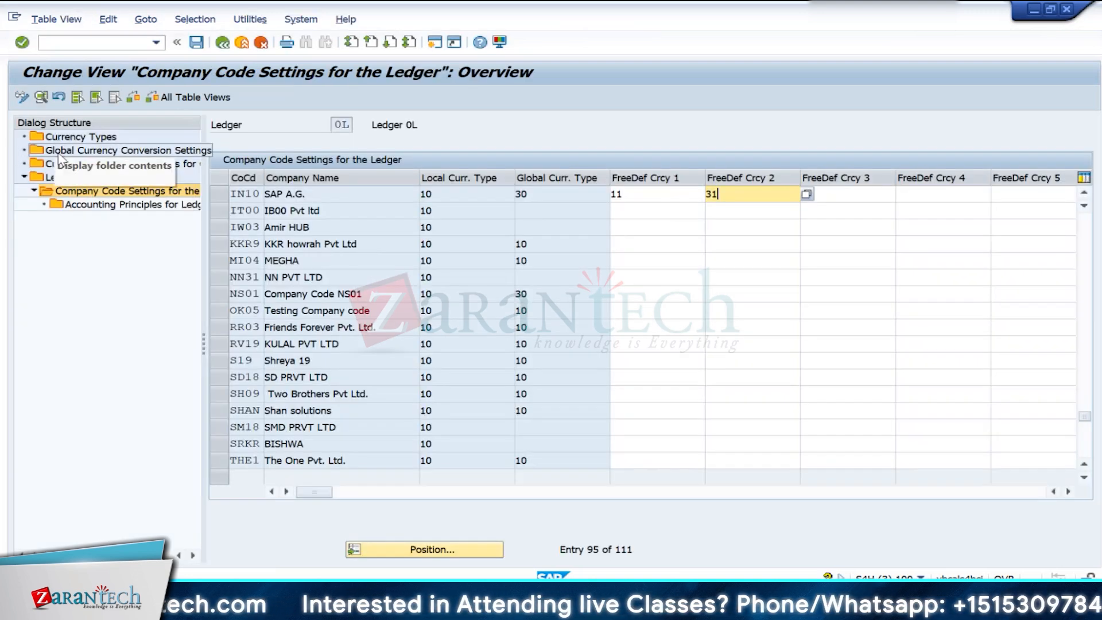
# - Open the currency conversion settings for company codes, accept the consistency checks, and go to the IN10 entry
pyautogui.doubleClick(94, 166)
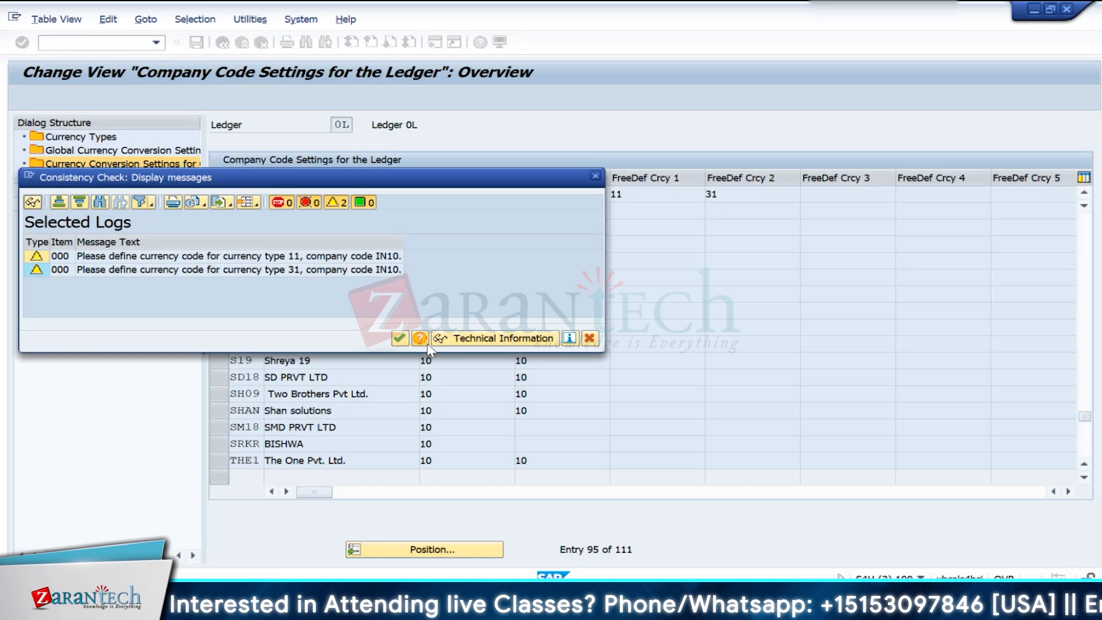
pyautogui.click(399, 338)
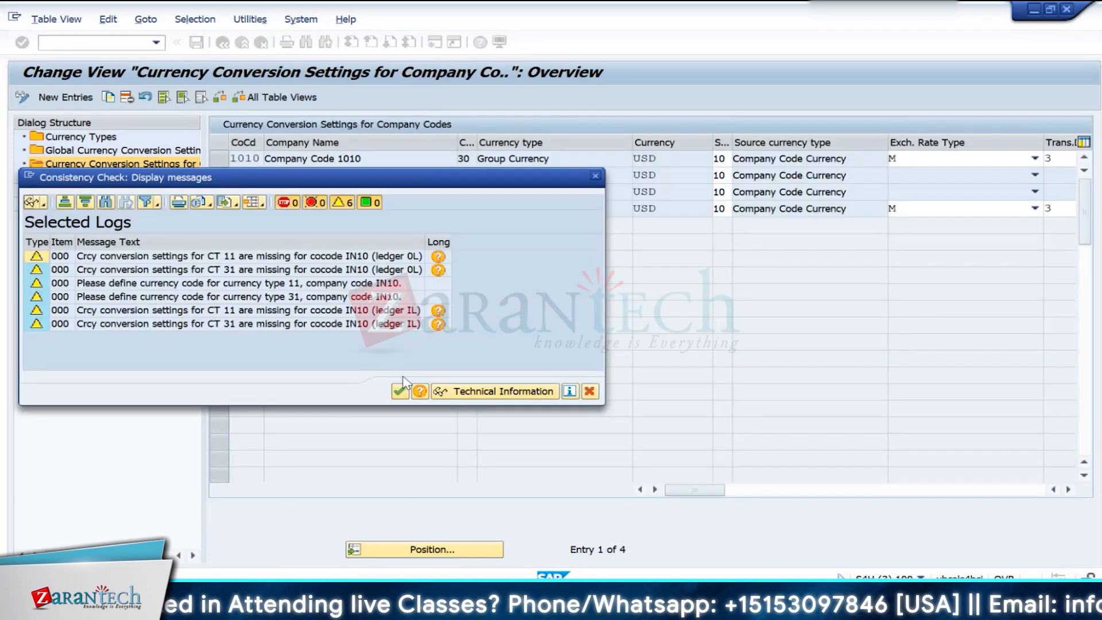
pyautogui.click(400, 392)
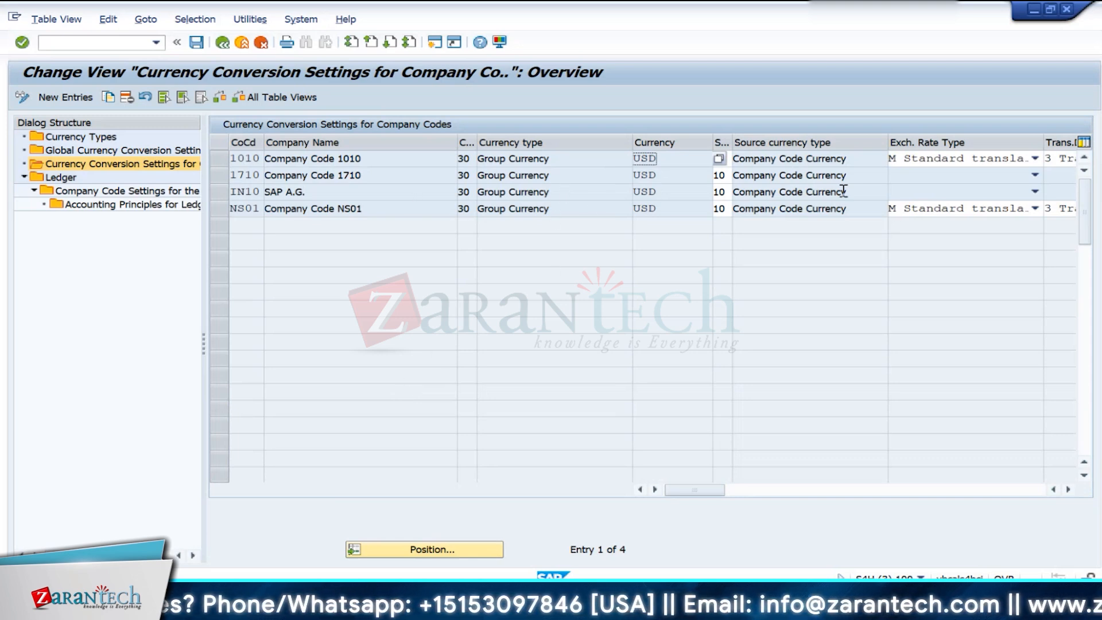
pyautogui.click(729, 192)
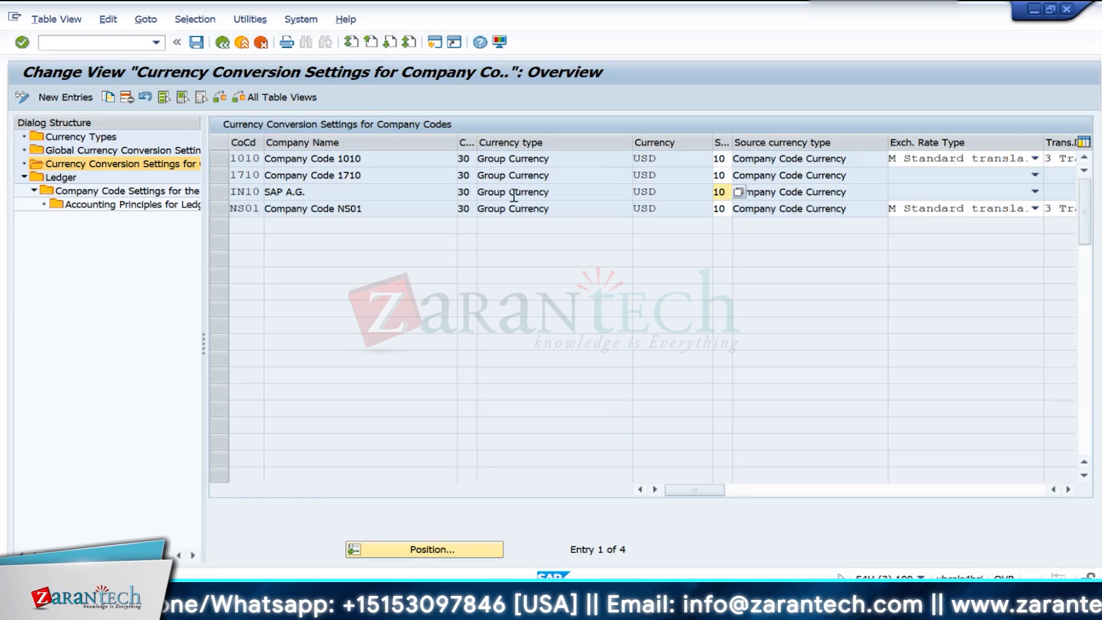
# - Copy the IN10 currency conversion entry as a new one with currency type 31 and source currency type 11
pyautogui.click(224, 191)
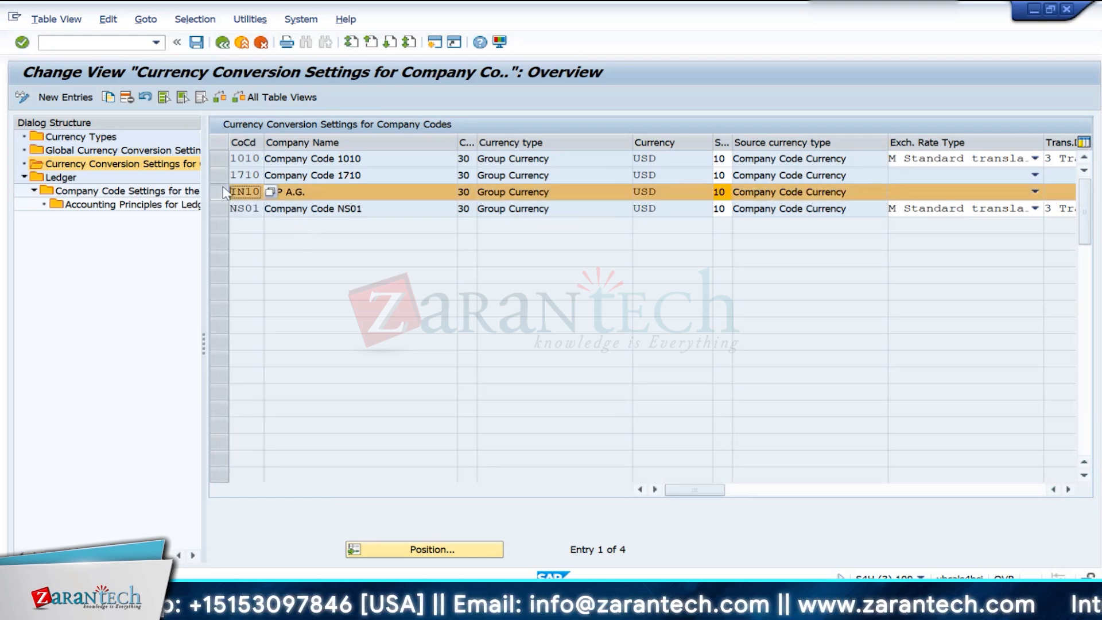
pyautogui.click(108, 102)
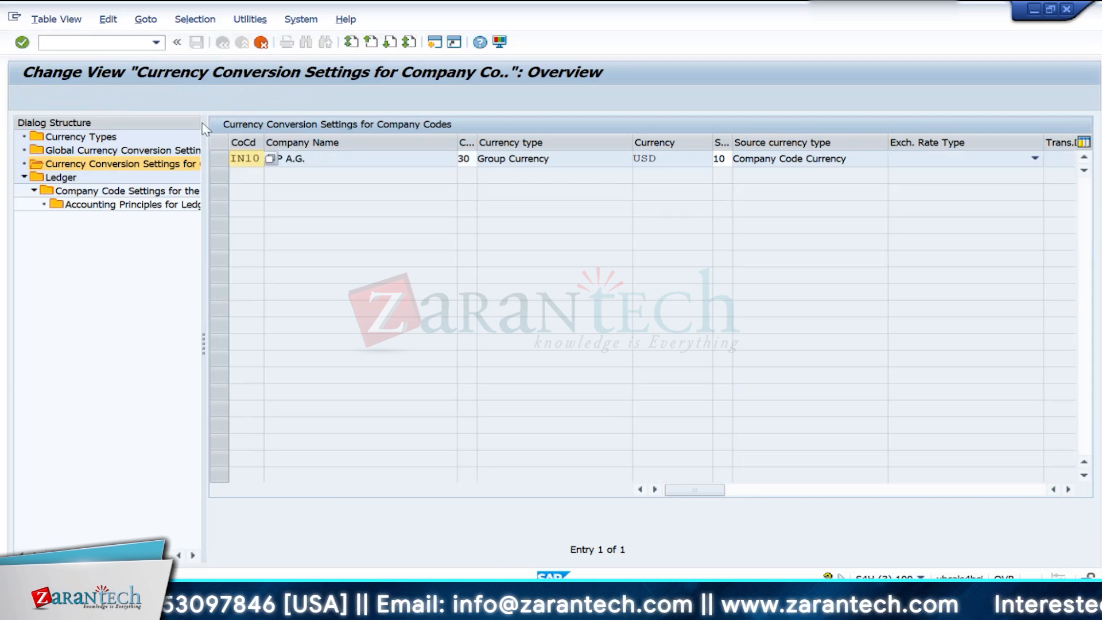
pyautogui.click(474, 161)
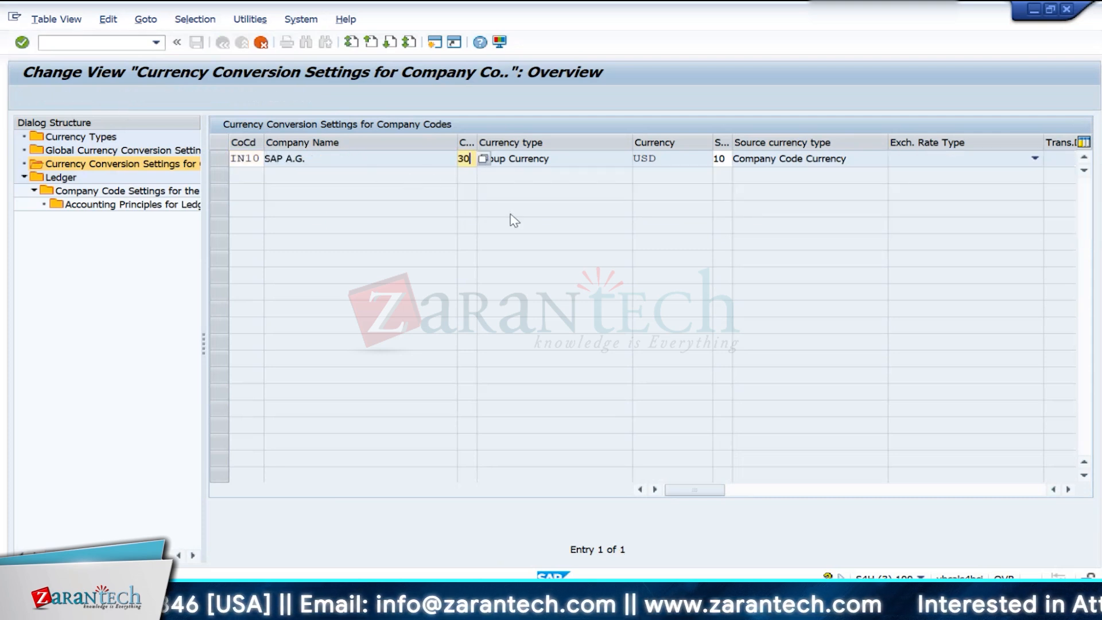
pyautogui.write('1')
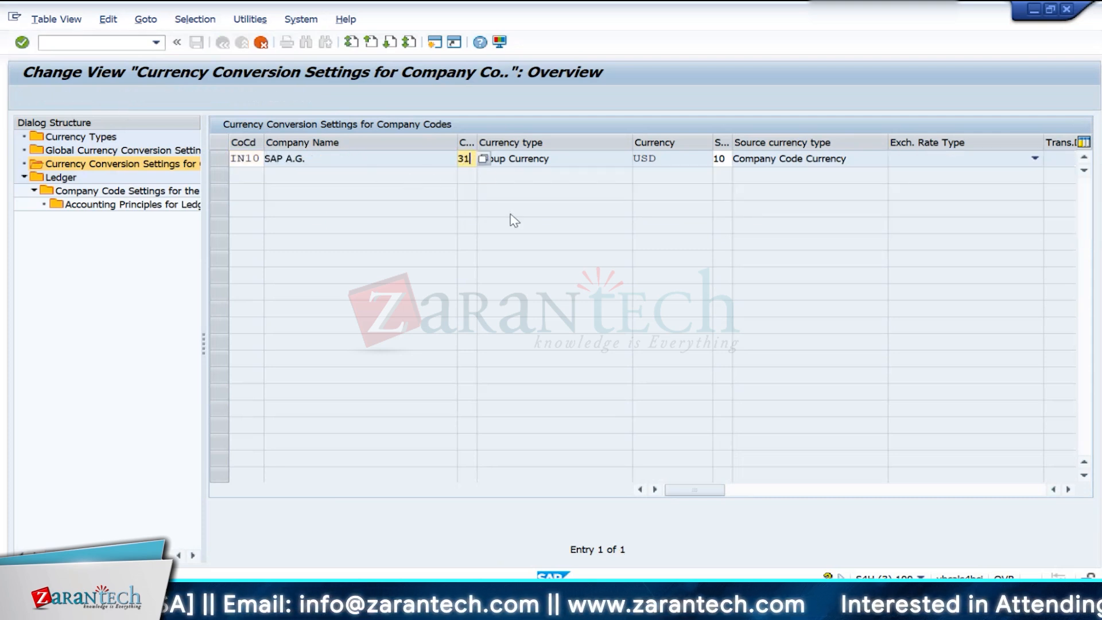
pyautogui.click(719, 158)
pyautogui.press('BackSpace')
pyautogui.write('1')
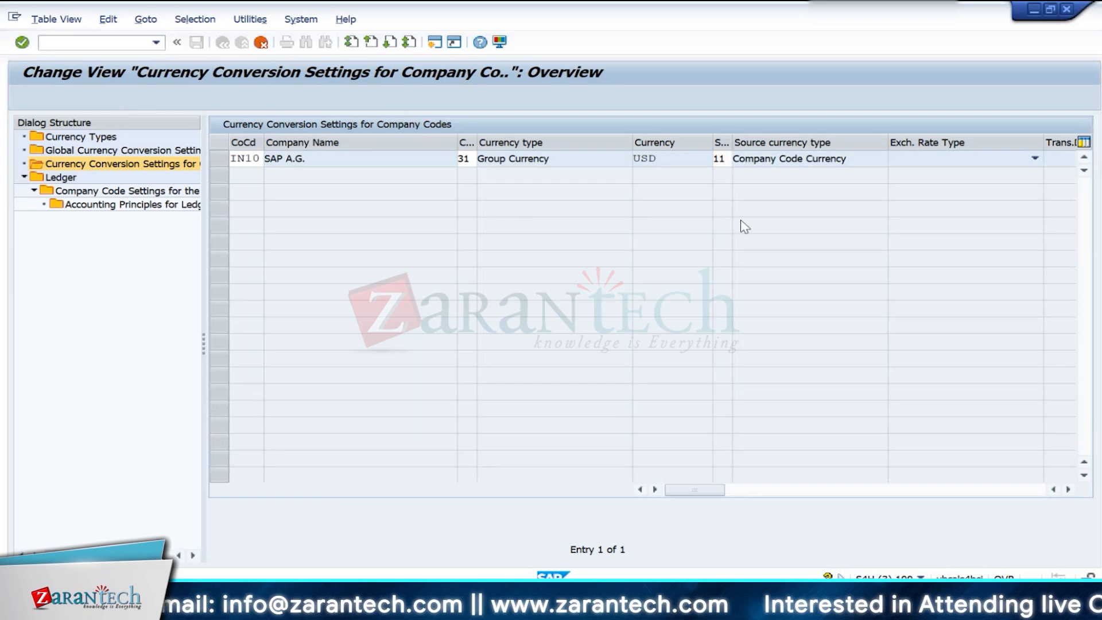
pyautogui.press('Return')
pyautogui.click(401, 373)
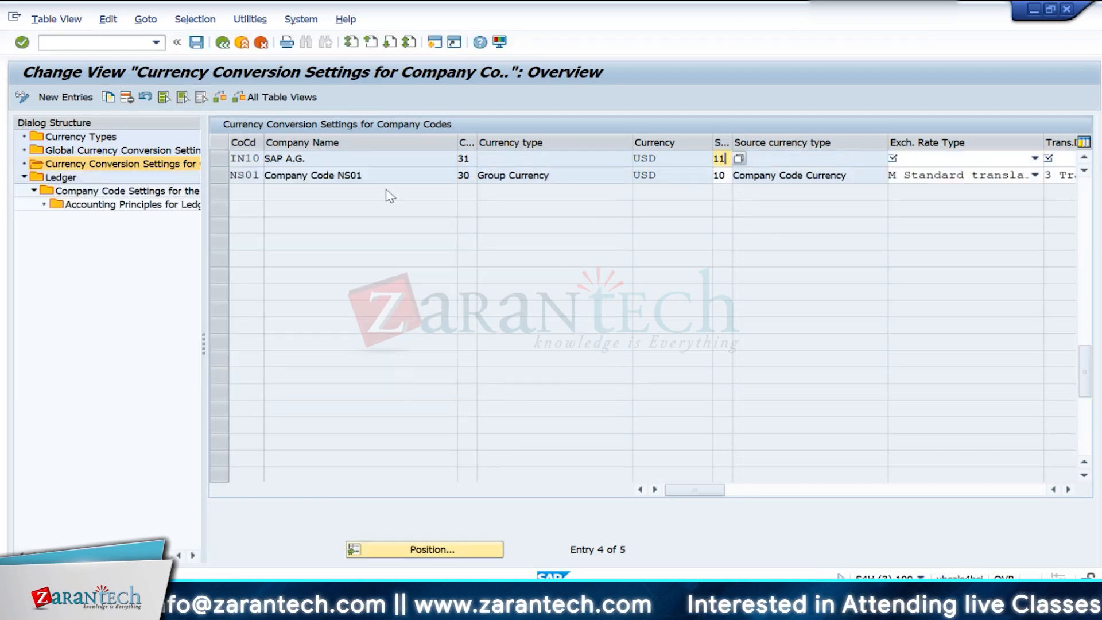
# - Set exchange rate type M and translation date type 3 for IN10's currency type 31 entry, and save the conversion settings
pyautogui.click(1035, 158)
pyautogui.scroll(-3, 943, 379)
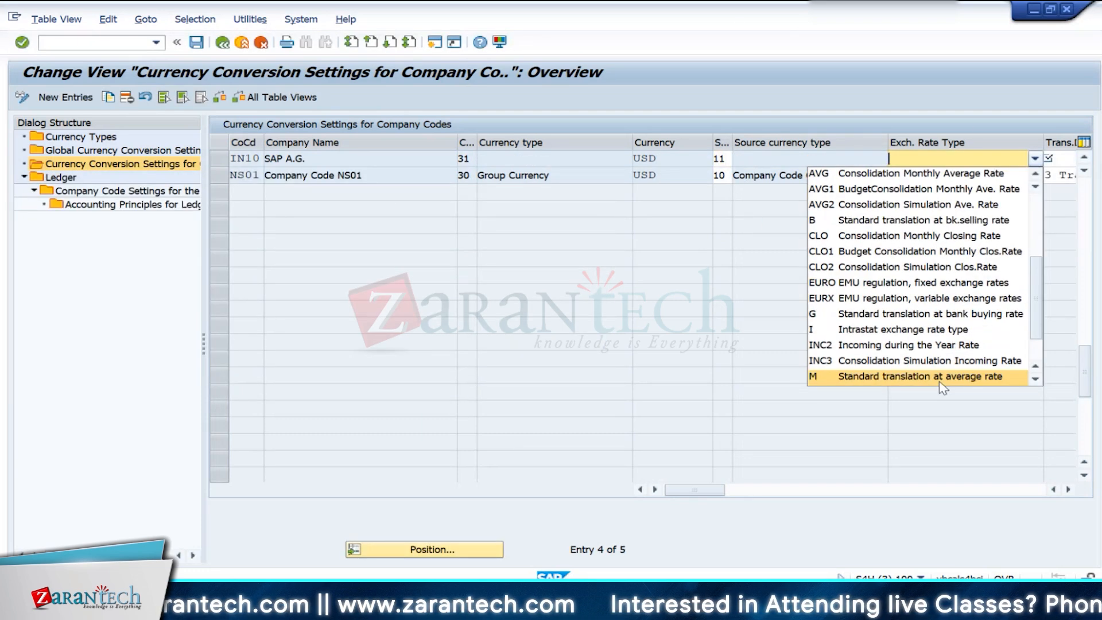
pyautogui.click(939, 379)
pyautogui.click(1068, 490)
pyautogui.click(1069, 489)
pyautogui.click(1068, 489)
pyautogui.click(1068, 490)
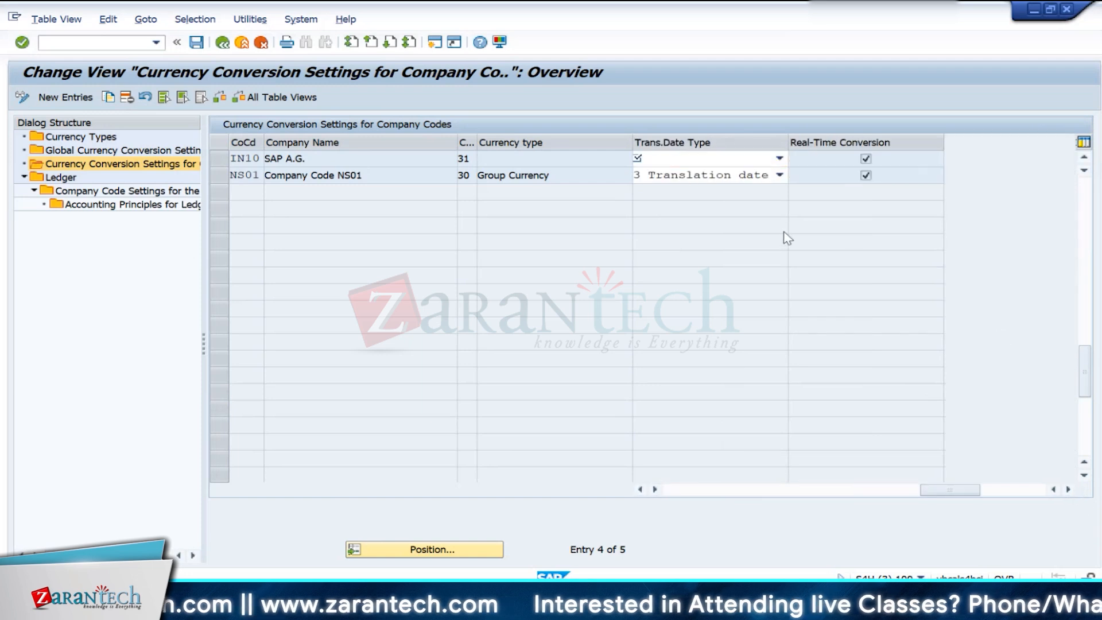
pyautogui.click(779, 158)
pyautogui.click(694, 203)
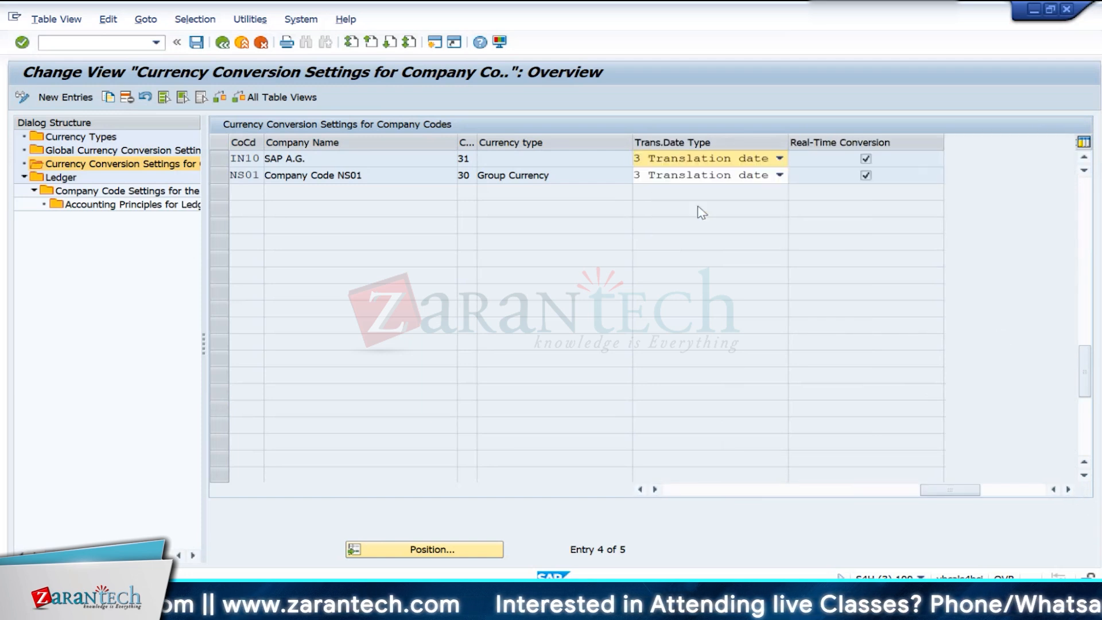
pyautogui.click(196, 42)
pyautogui.click(399, 497)
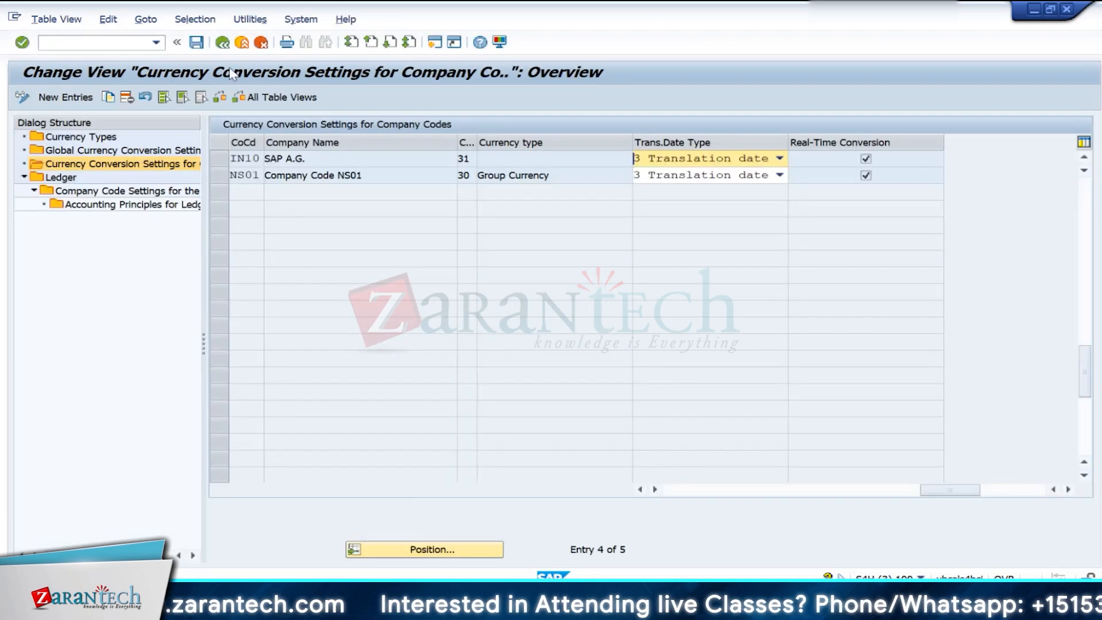
# - Reopen the currency conversion settings from the ledger overview to recheck the IN10 entry, and return to the ledger overview
pyautogui.doubleClick(60, 176)
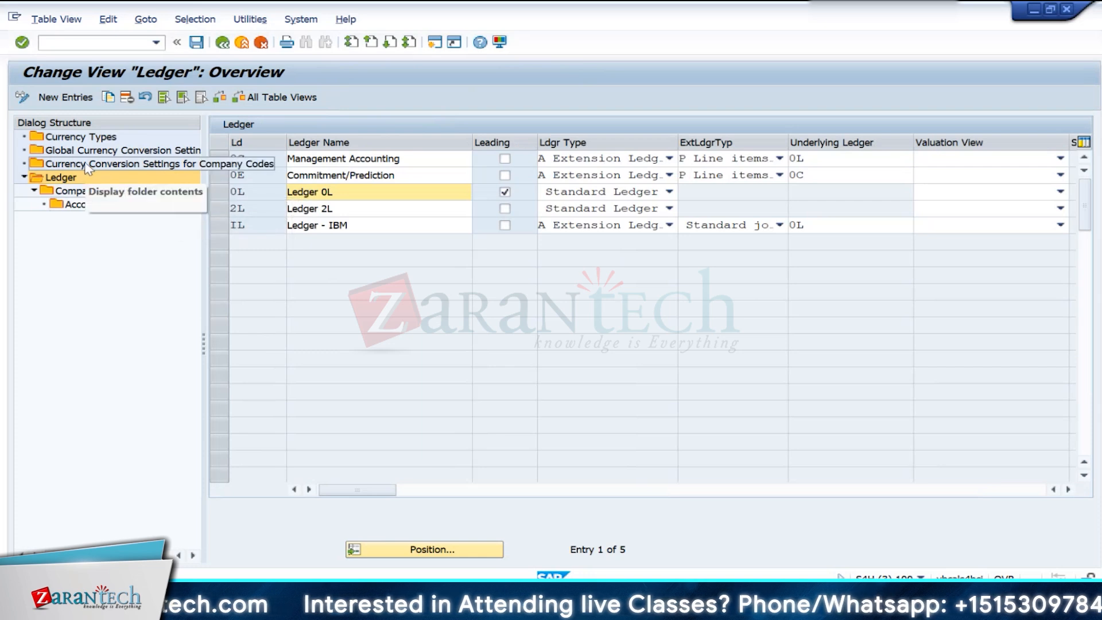
pyautogui.doubleClick(87, 165)
pyautogui.click(405, 392)
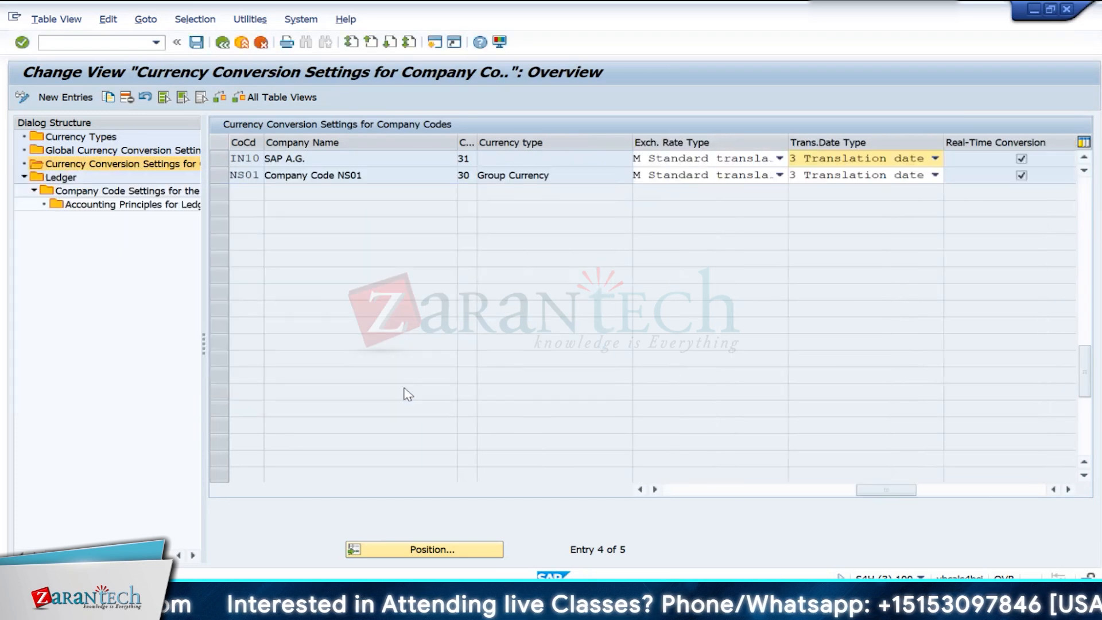
pyautogui.click(240, 43)
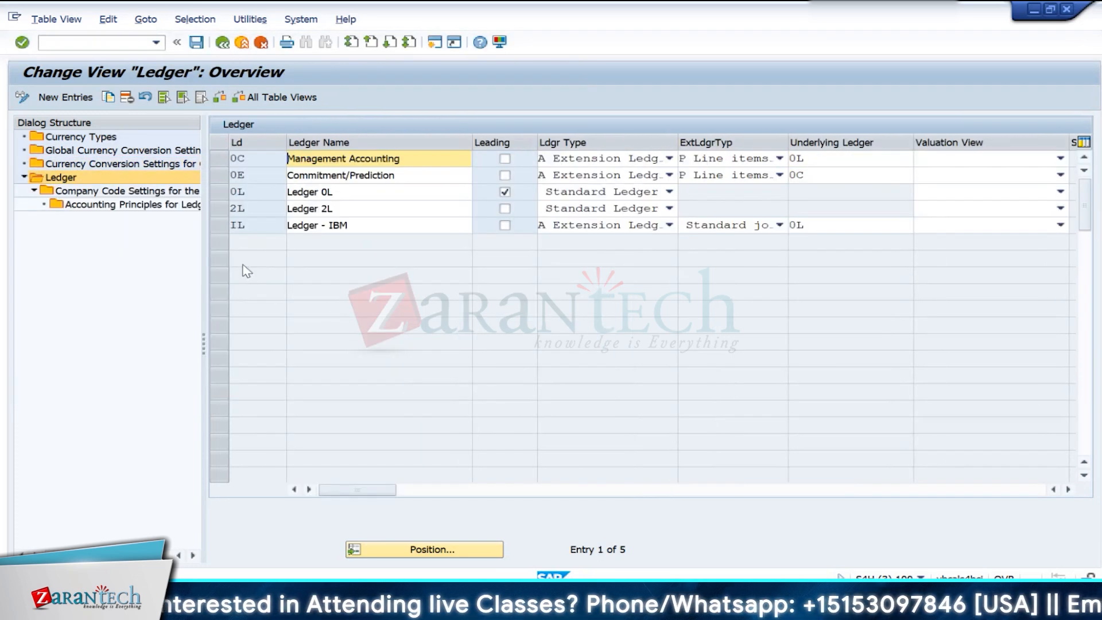
# - Restart the finsc_ledger transaction, accept the consistency checks, review the currency conversion settings for company codes, and return to the ledger overview
pyautogui.click(223, 43)
pyautogui.click(156, 43)
pyautogui.click(144, 56)
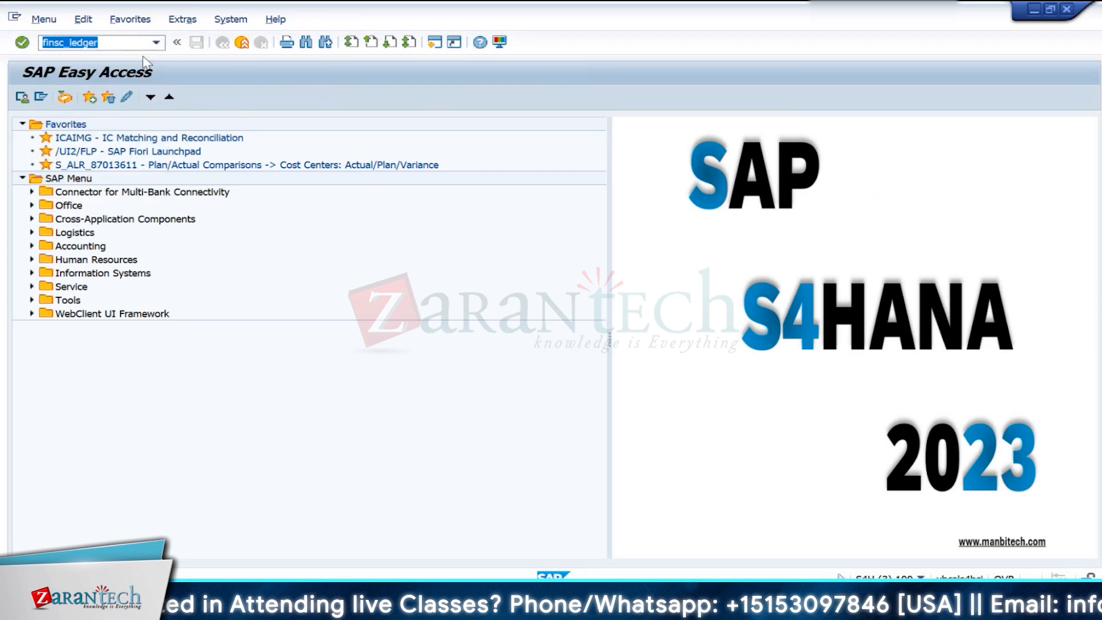
pyautogui.press('Return')
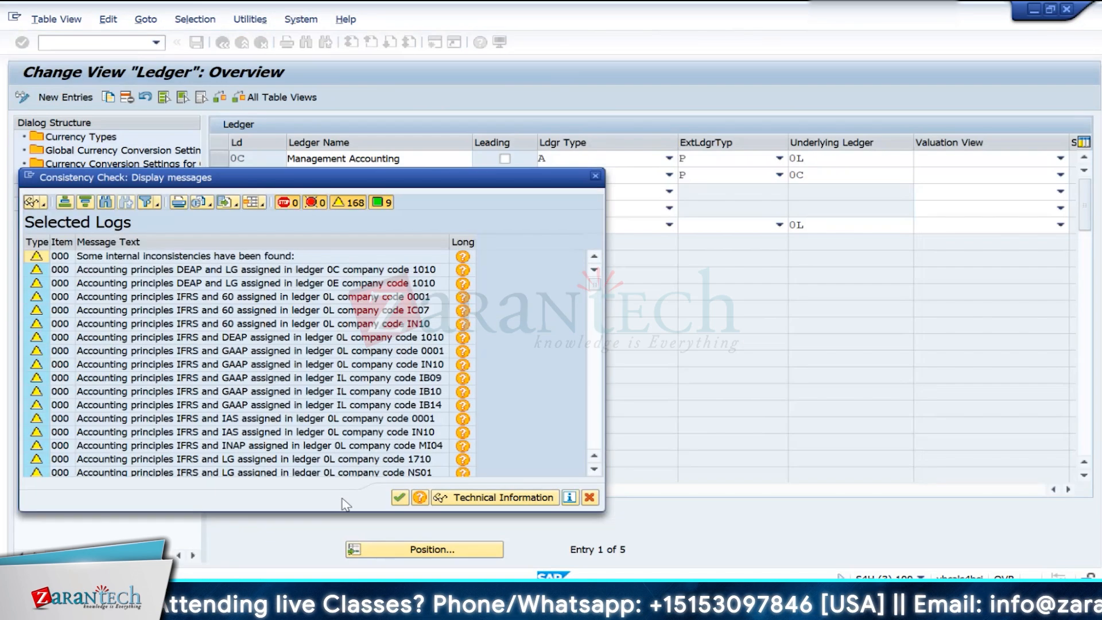
pyautogui.click(402, 501)
pyautogui.doubleClick(64, 166)
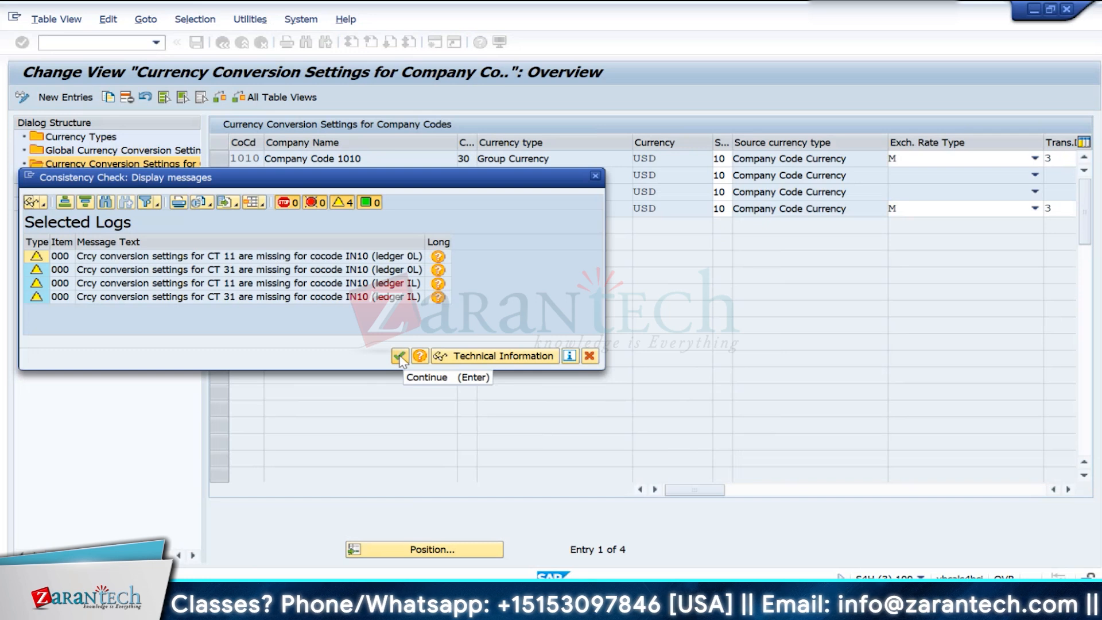
pyautogui.click(400, 357)
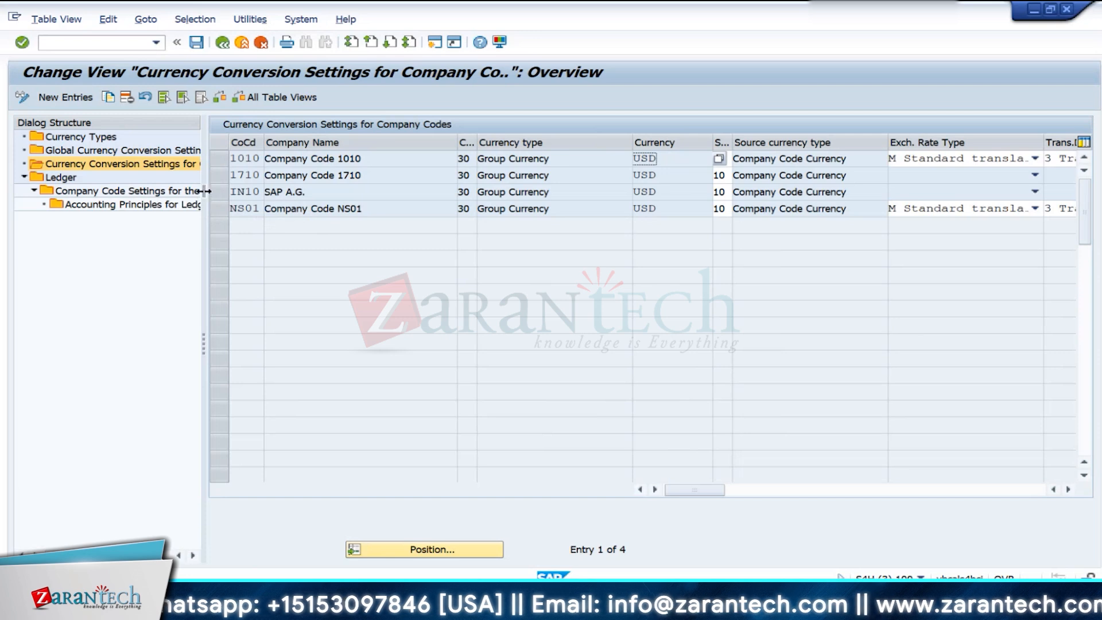
pyautogui.click(222, 42)
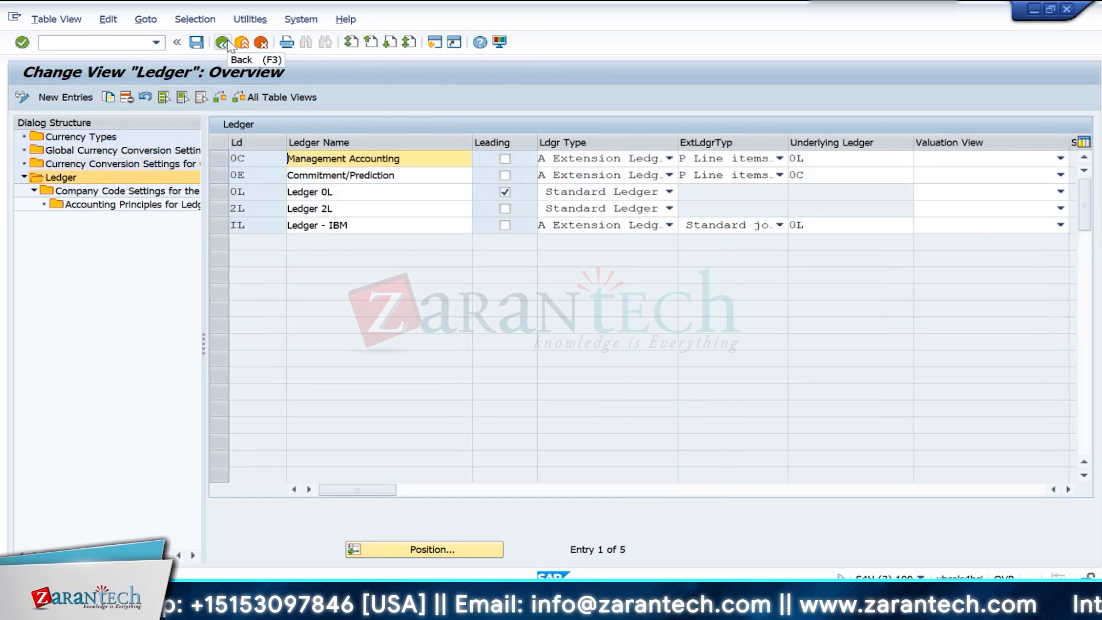
# - Open the company code settings for ledger 0L, accept the consistency check, and go to the IN10 entry
pyautogui.click(220, 196)
pyautogui.doubleClick(126, 191)
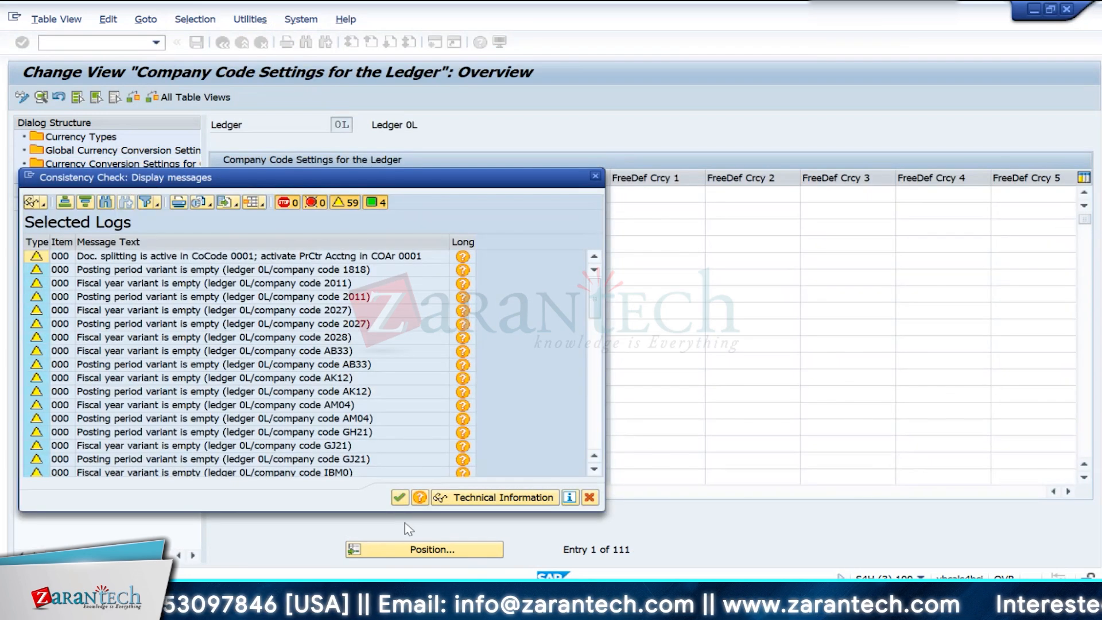
pyautogui.click(400, 497)
pyautogui.click(409, 549)
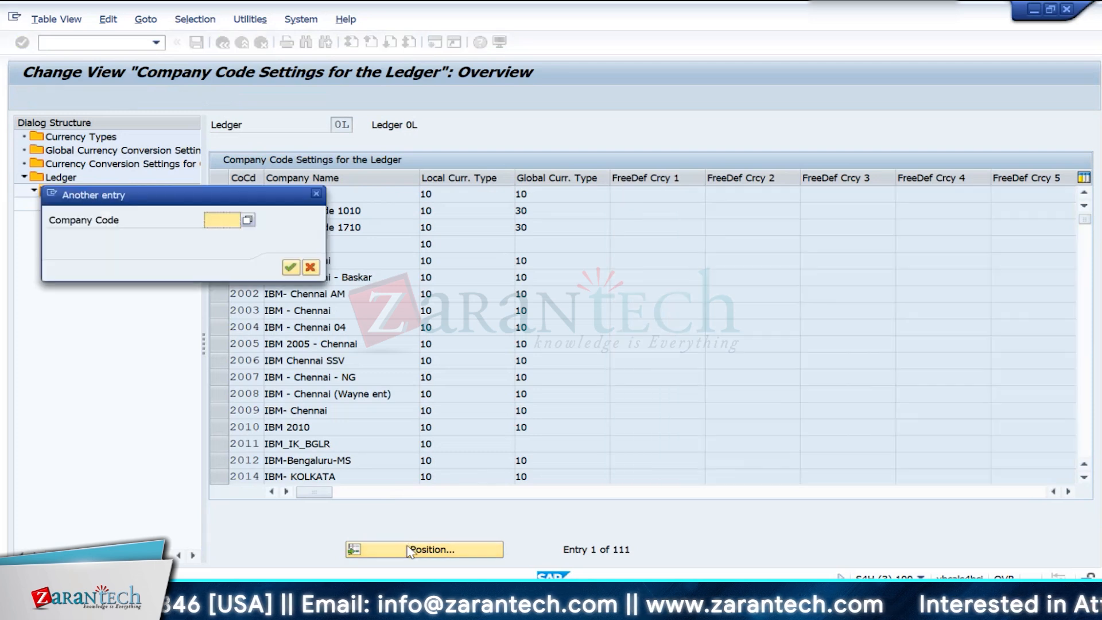
pyautogui.write('in10')
pyautogui.press('Return')
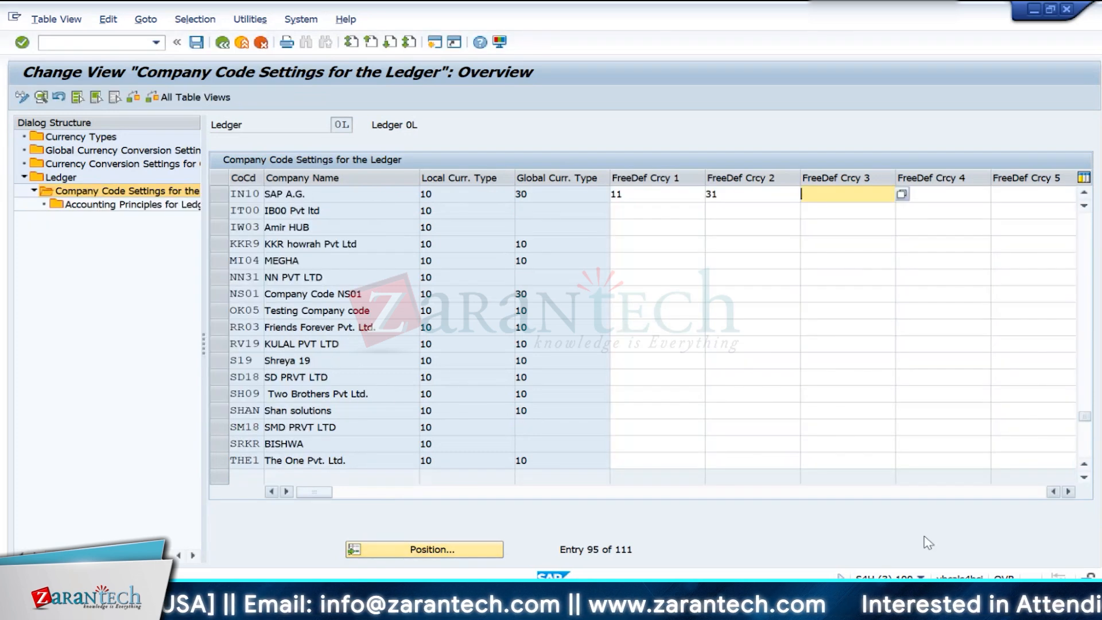
# - Set IN10's 3rd FI currency to 31, save it under the proposed customizing request, and return to the ledger overview
pyautogui.click(1068, 491)
pyautogui.click(1068, 492)
pyautogui.click(1068, 491)
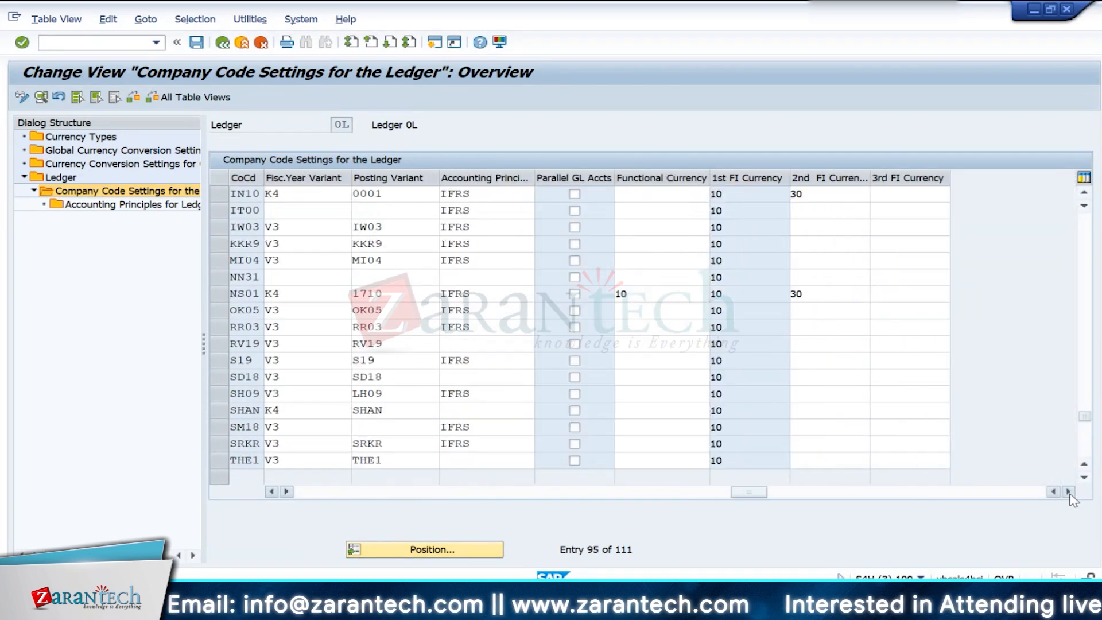
pyautogui.click(885, 200)
pyautogui.write('31')
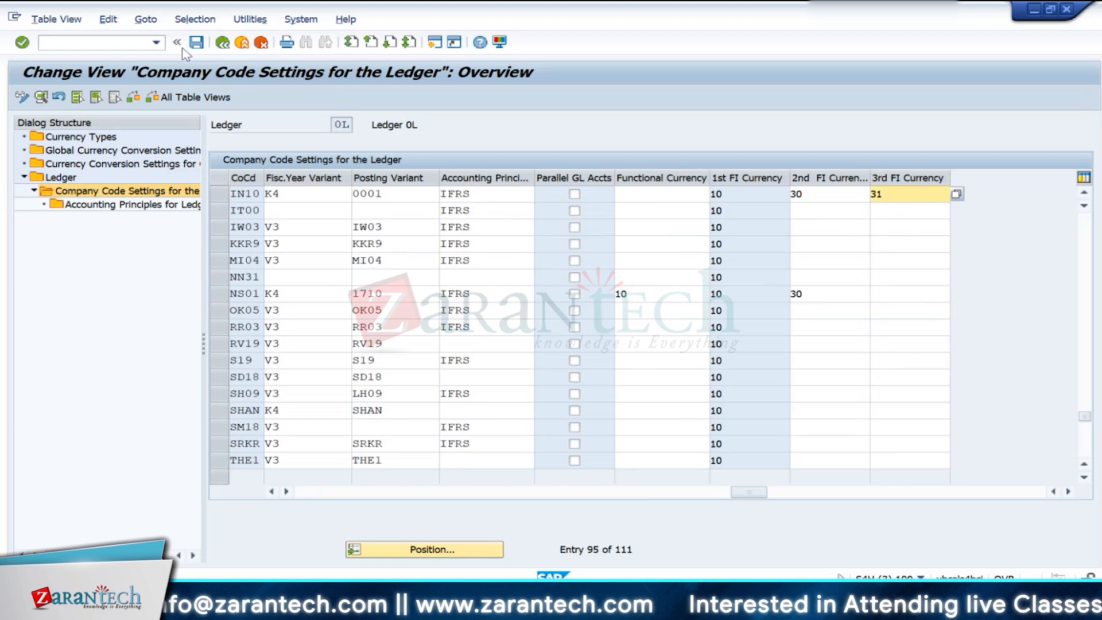
pyautogui.hotkey('ctrl', 's')
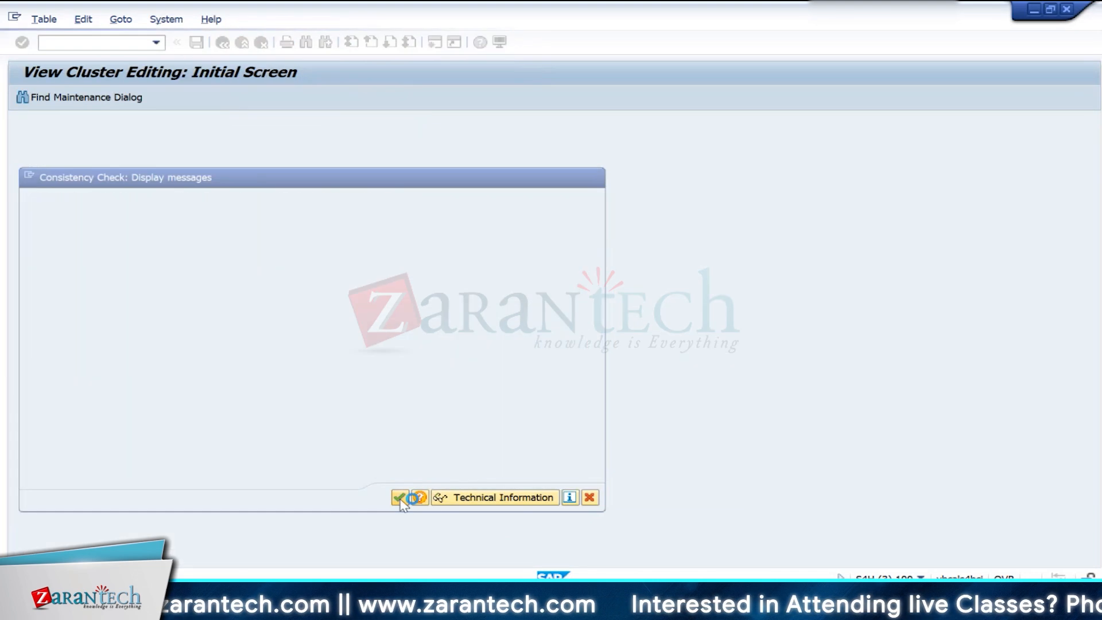
pyautogui.click(399, 497)
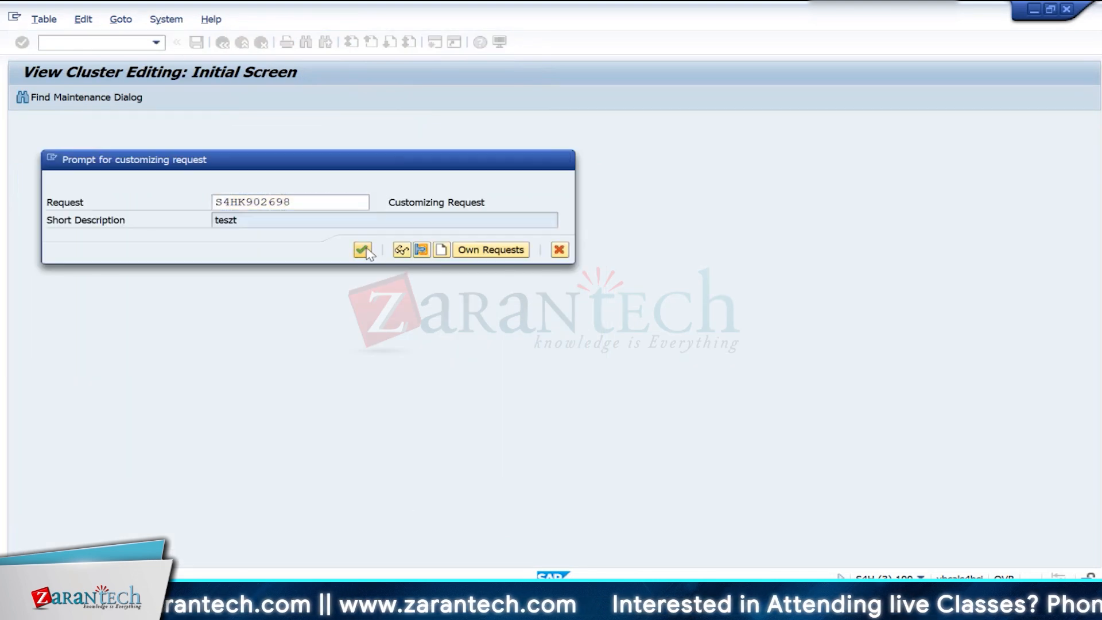
pyautogui.click(362, 249)
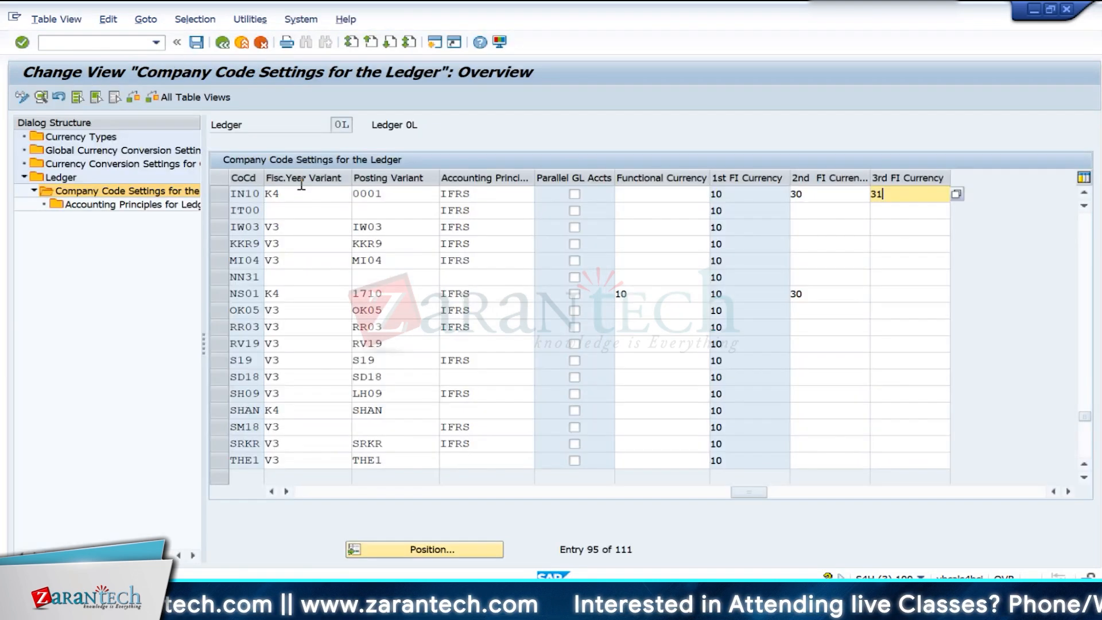
pyautogui.click(222, 43)
pyautogui.press('Return')
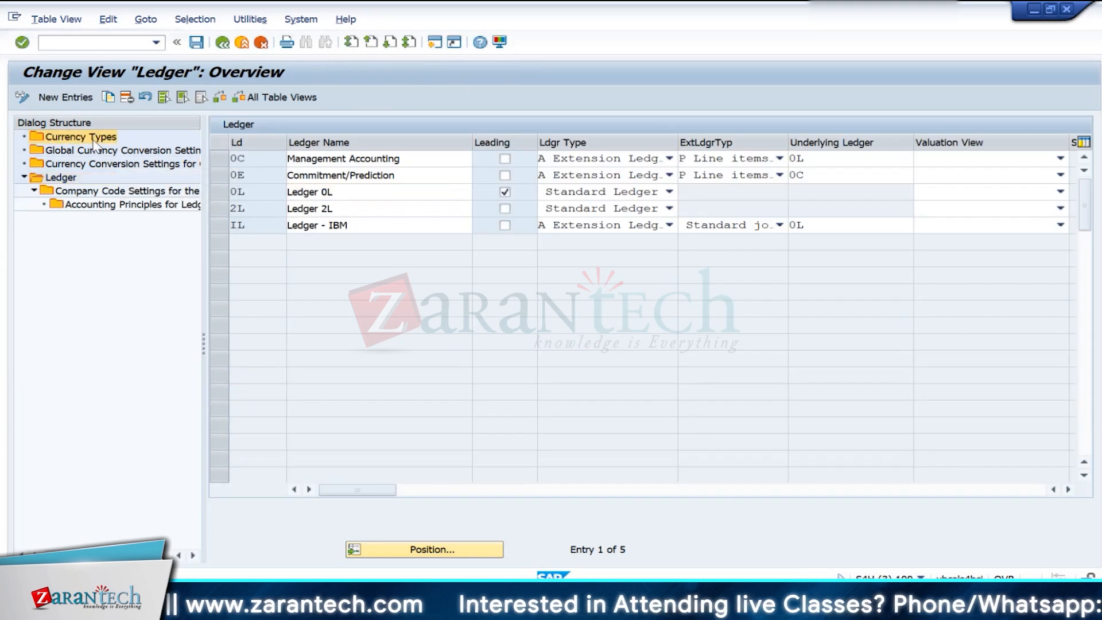
# - Try to add currency type 11 as a new entry in the currency types, and cancel the entry
pyautogui.doubleClick(93, 140)
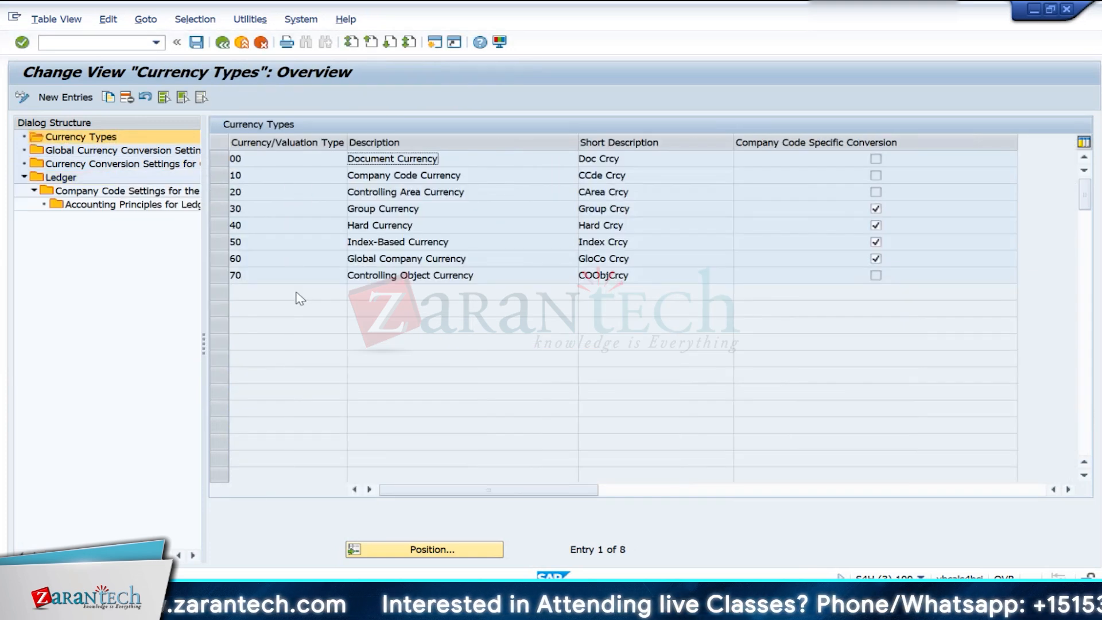
pyautogui.click(65, 97)
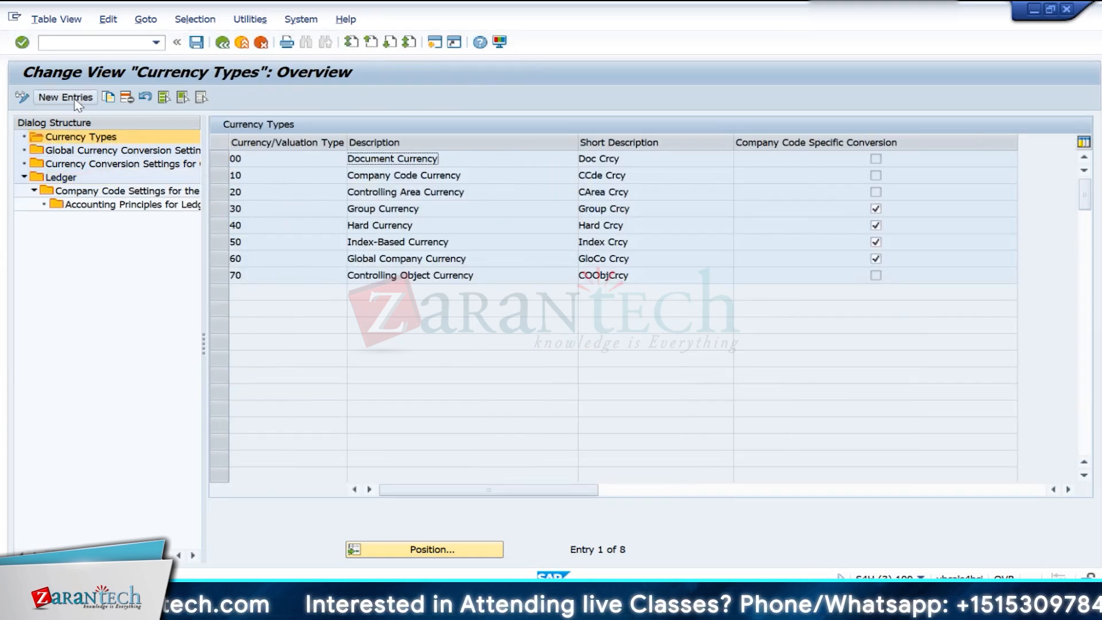
pyautogui.press('Return')
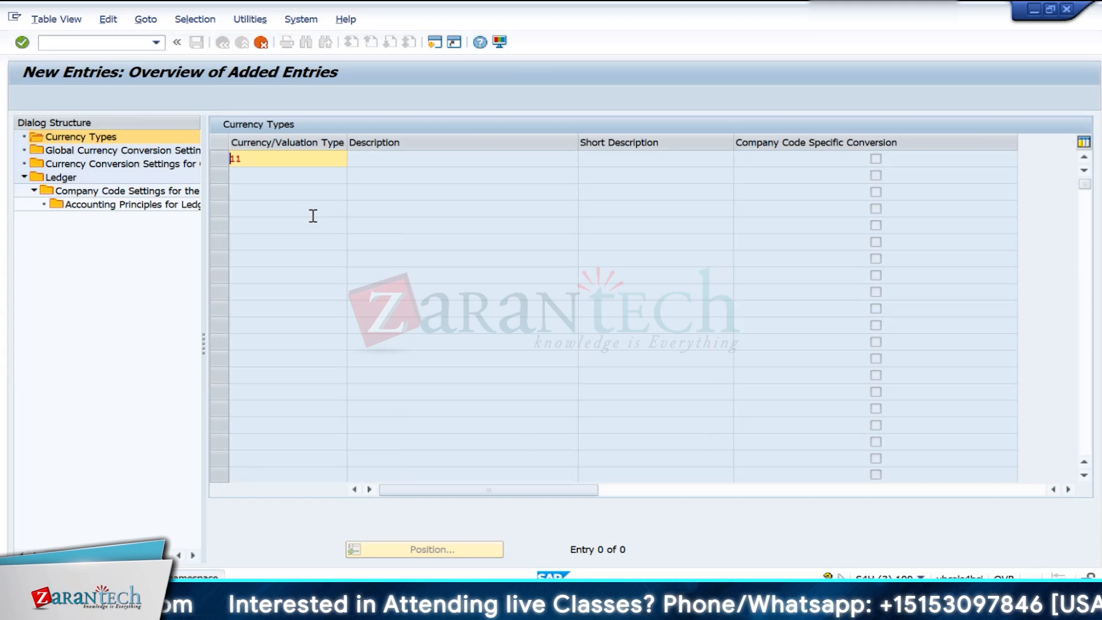
pyautogui.click(262, 42)
pyautogui.click(306, 291)
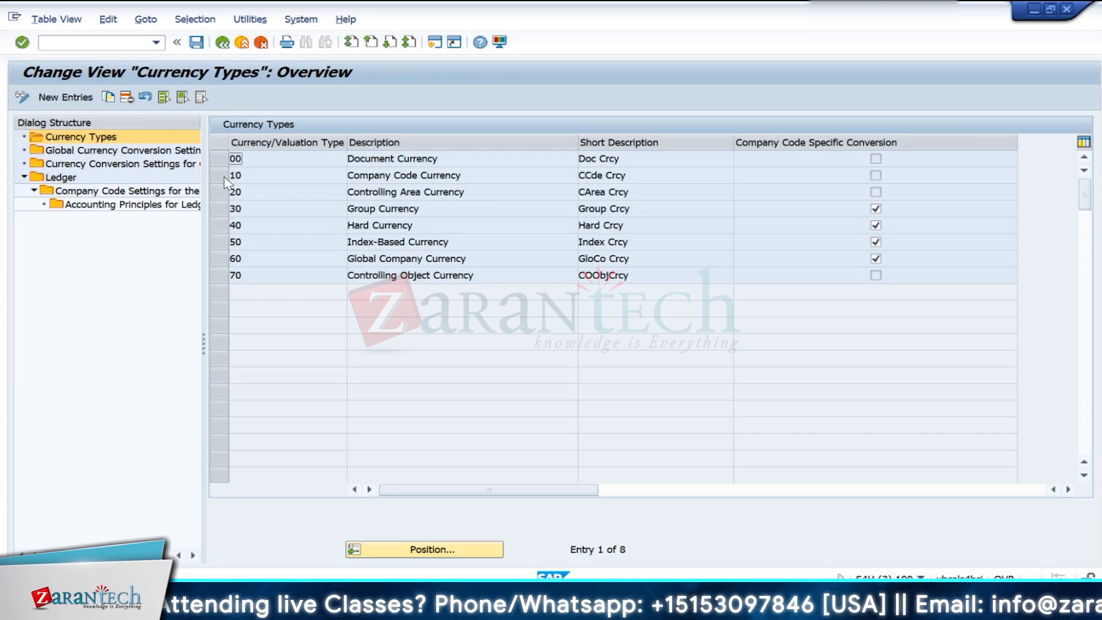
# - Try to add currency type 11 with the description "Cocode currency" as a new entry
pyautogui.click(235, 225)
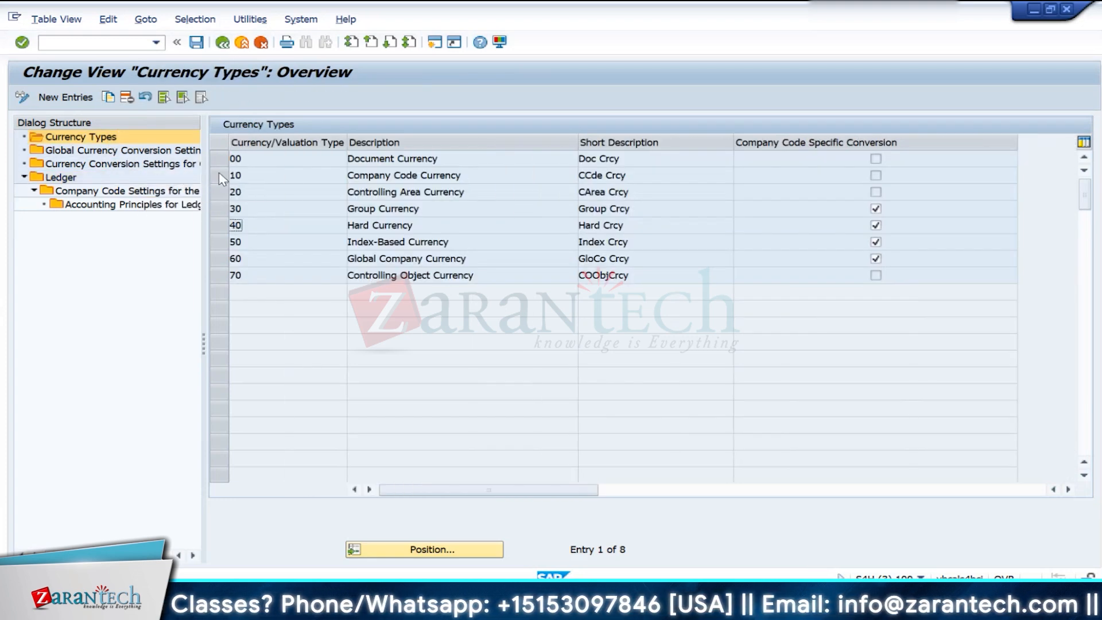
pyautogui.click(65, 97)
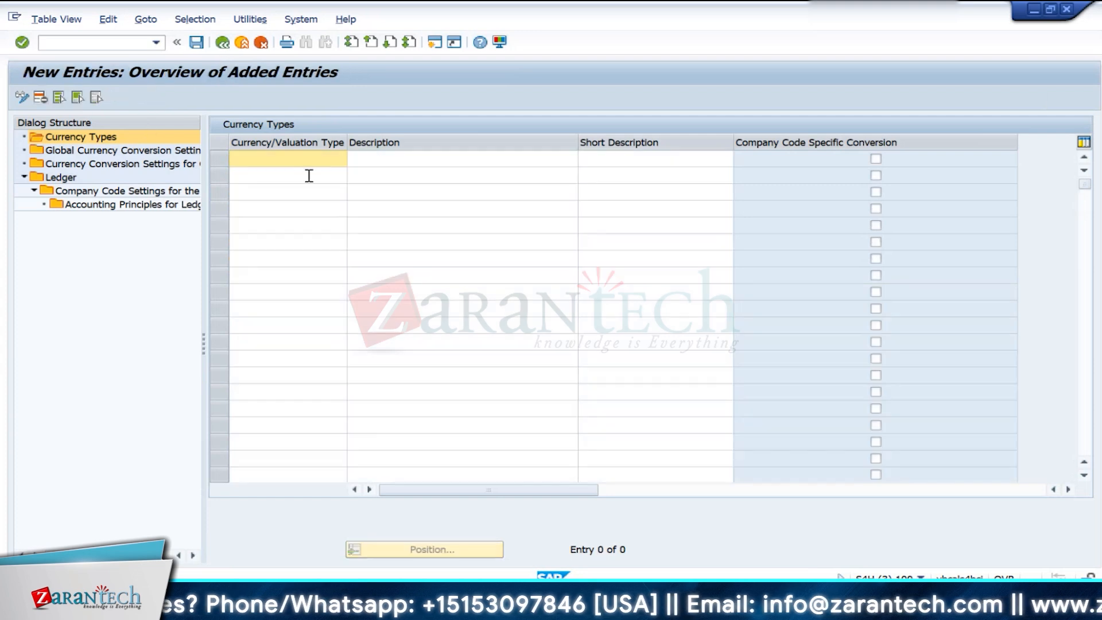
pyautogui.write('11')
pyautogui.click(377, 159)
pyautogui.write('Cocode ')
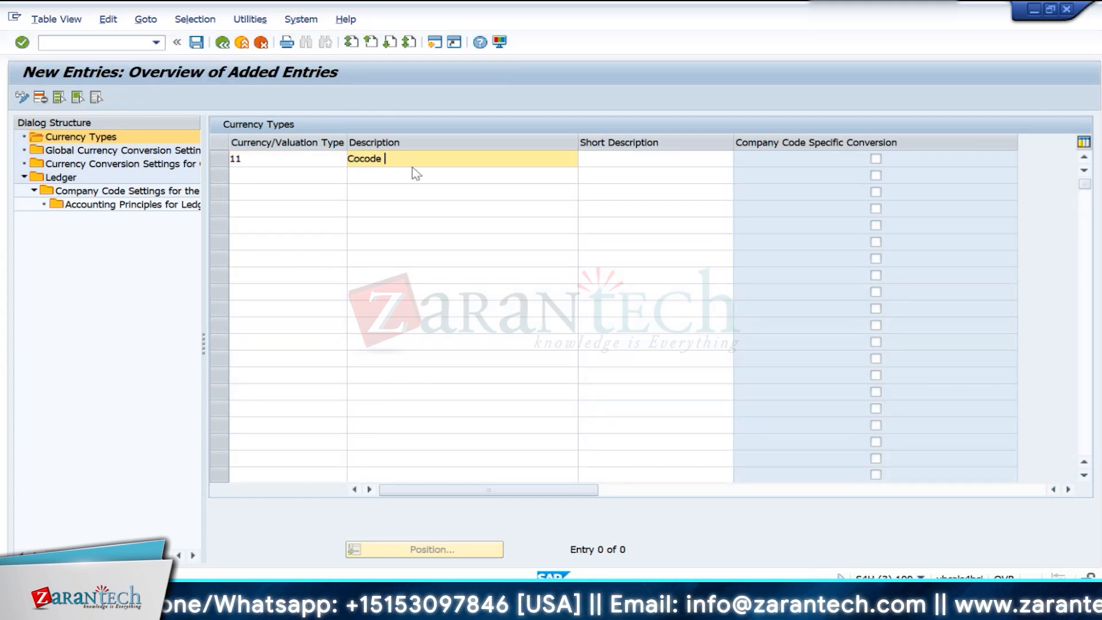
pyautogui.write('currenc')
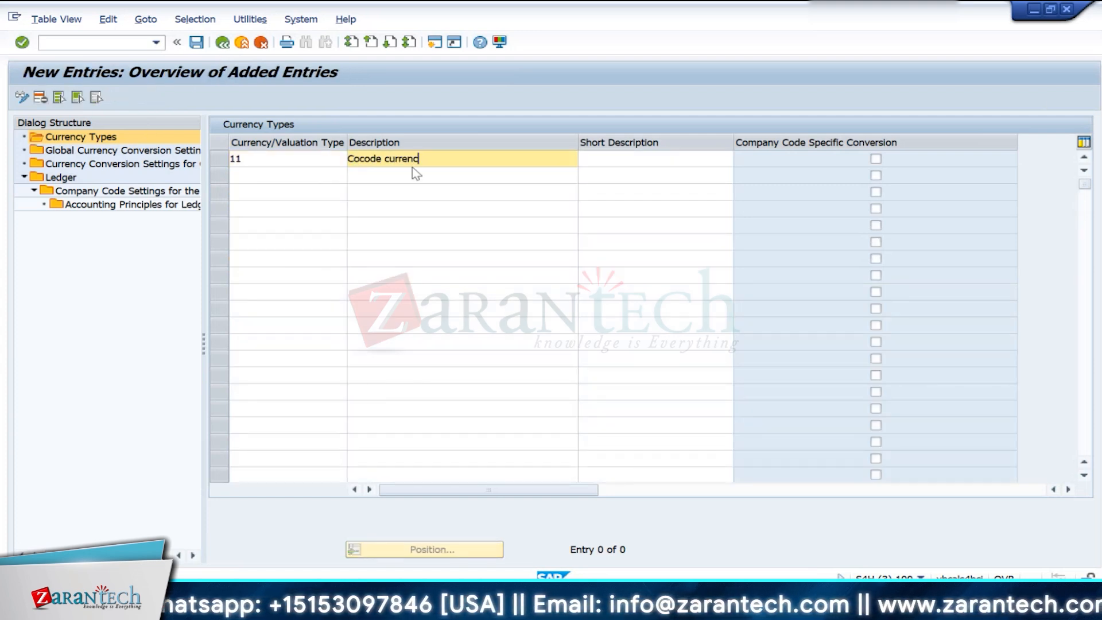
pyautogui.write('y')
pyautogui.press('Return')
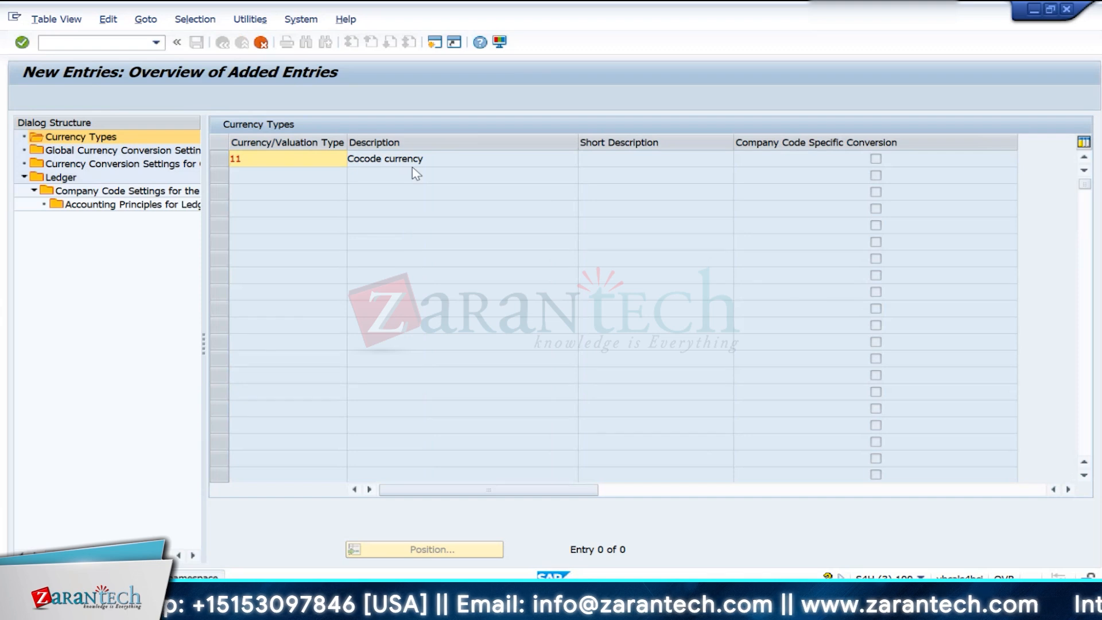
# - Read the detailed message text about the entered key, discard the new currency type, and return to the ledger overview
pyautogui.doubleClick(80, 577)
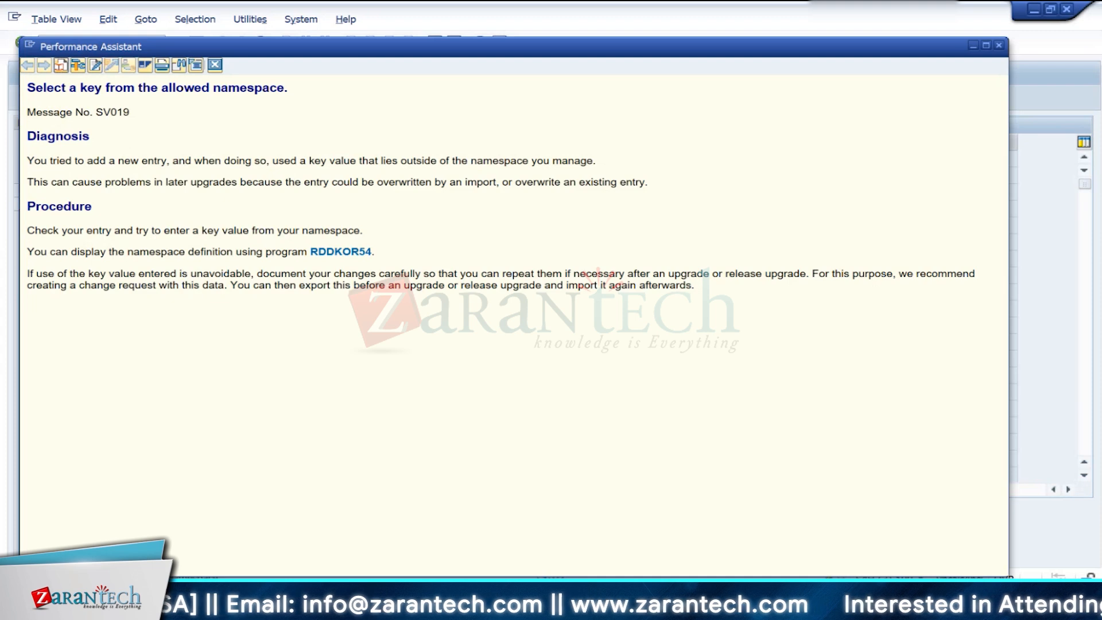
pyautogui.click(215, 65)
pyautogui.press('BackSpace')
pyautogui.press('BackSpace')
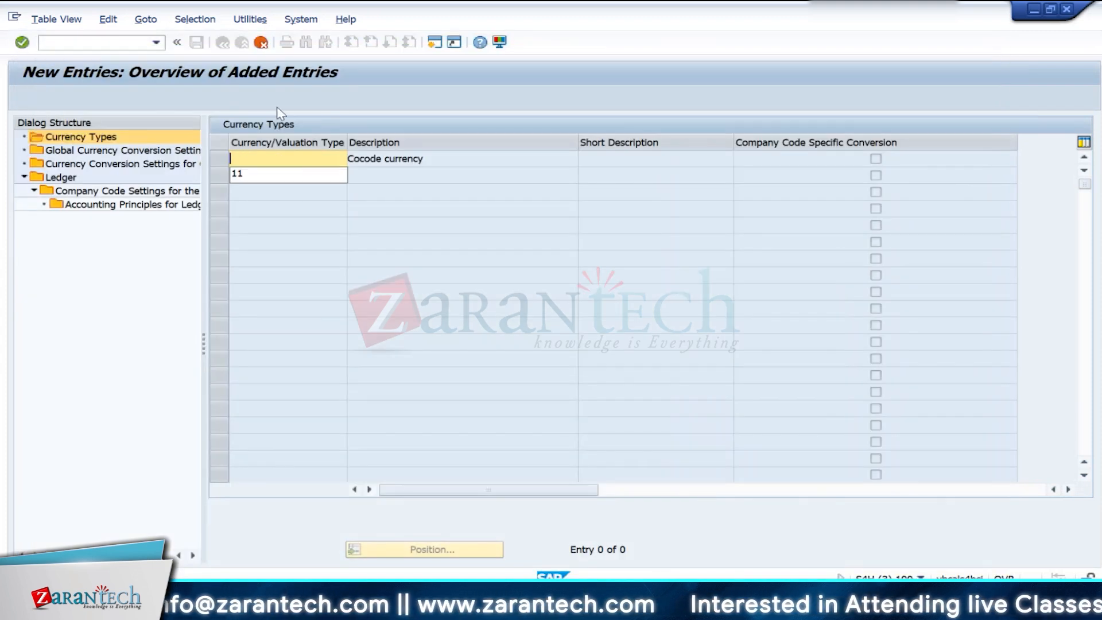
pyautogui.click(260, 43)
pyautogui.click(285, 288)
pyautogui.click(222, 44)
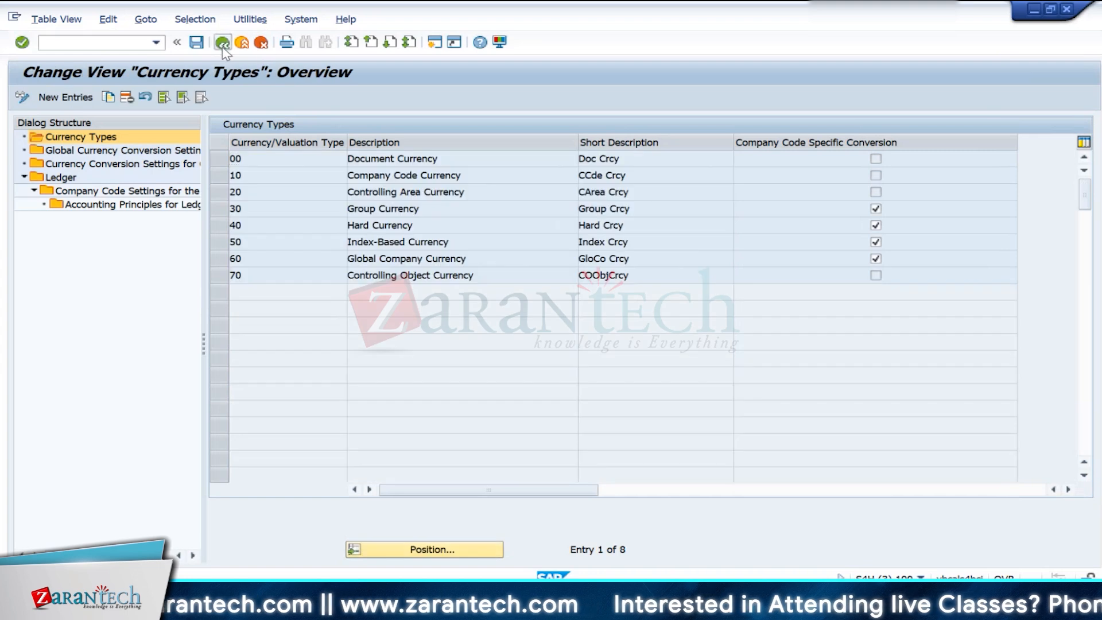
pyautogui.click(223, 48)
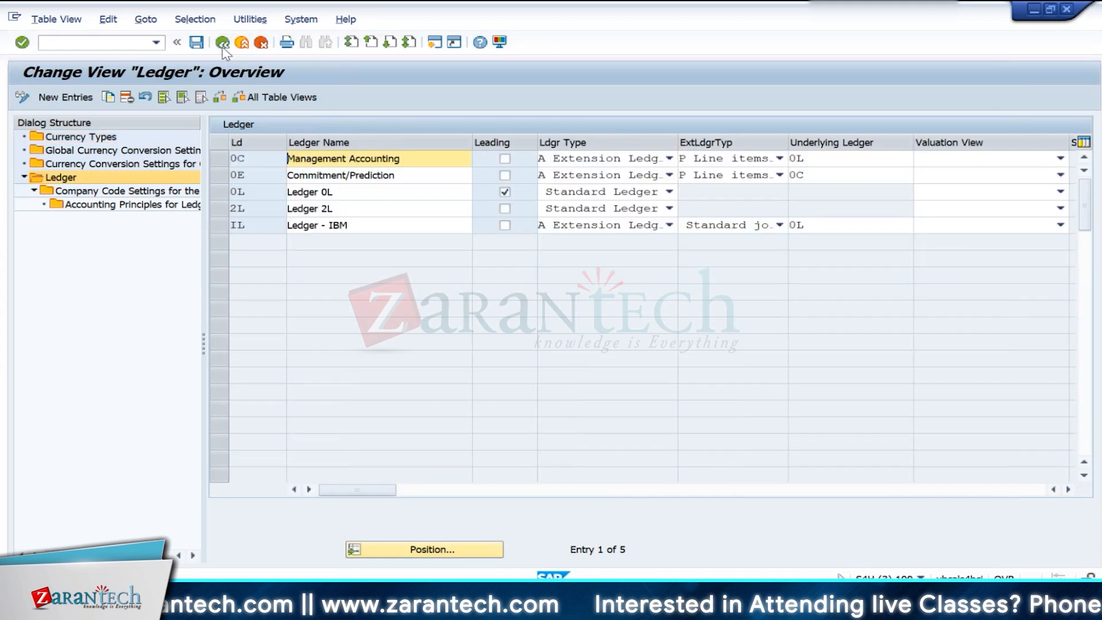
# - Check which currency types a new global currency conversion entry offers, discard the entry, and return to the ledger overview
pyautogui.doubleClick(86, 150)
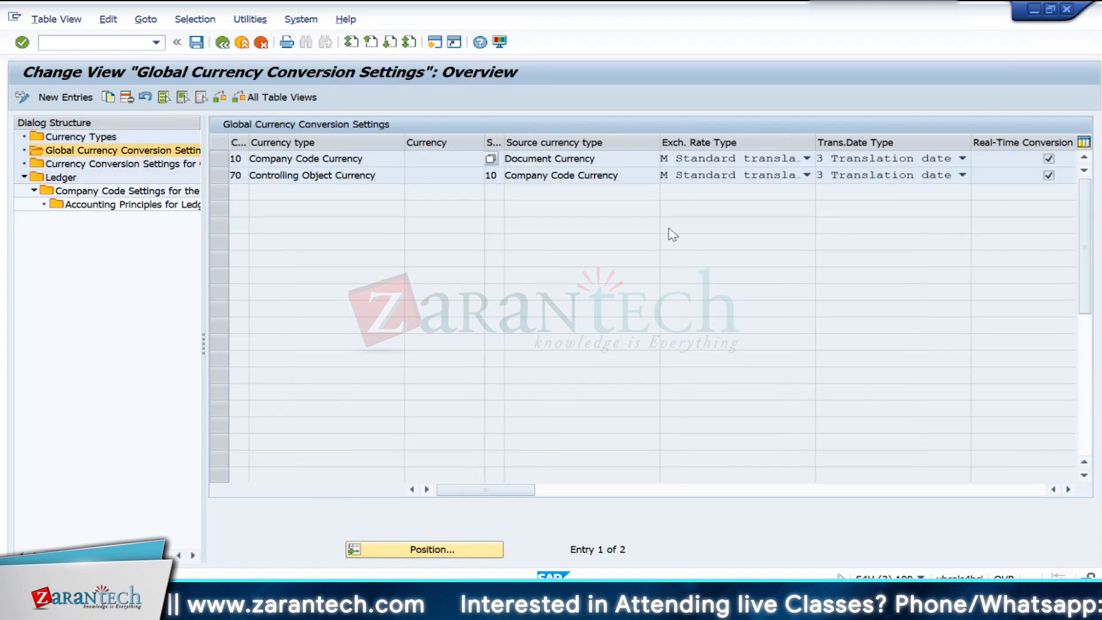
pyautogui.click(75, 98)
pyautogui.click(256, 162)
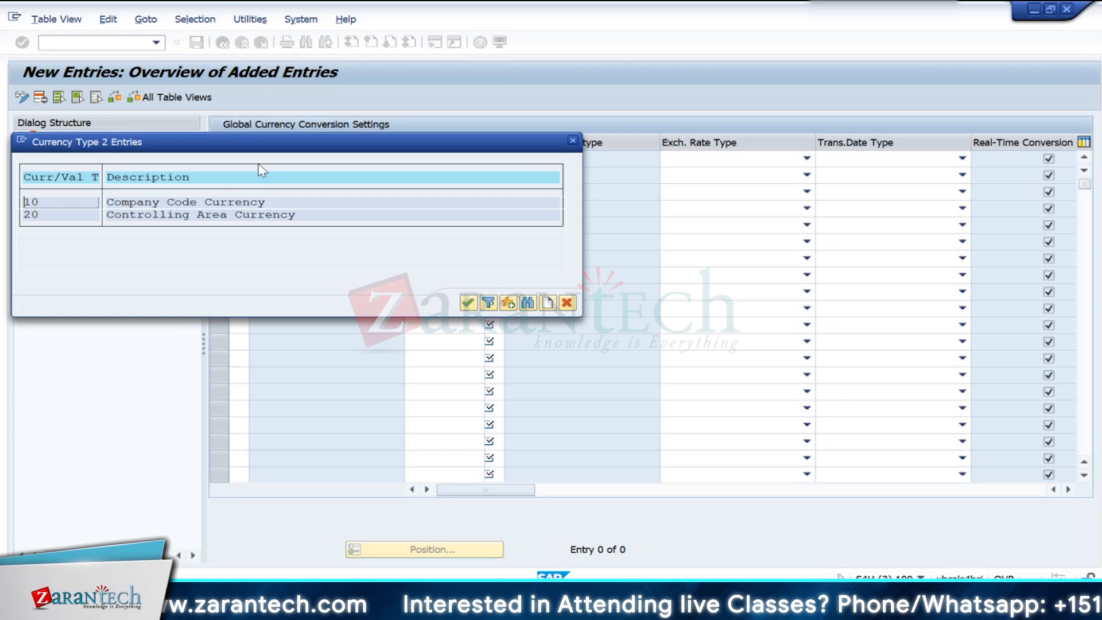
pyautogui.click(572, 141)
pyautogui.click(263, 45)
pyautogui.click(224, 47)
# - Reopen the currency types and enter type 11 as a new entry
pyautogui.doubleClick(81, 137)
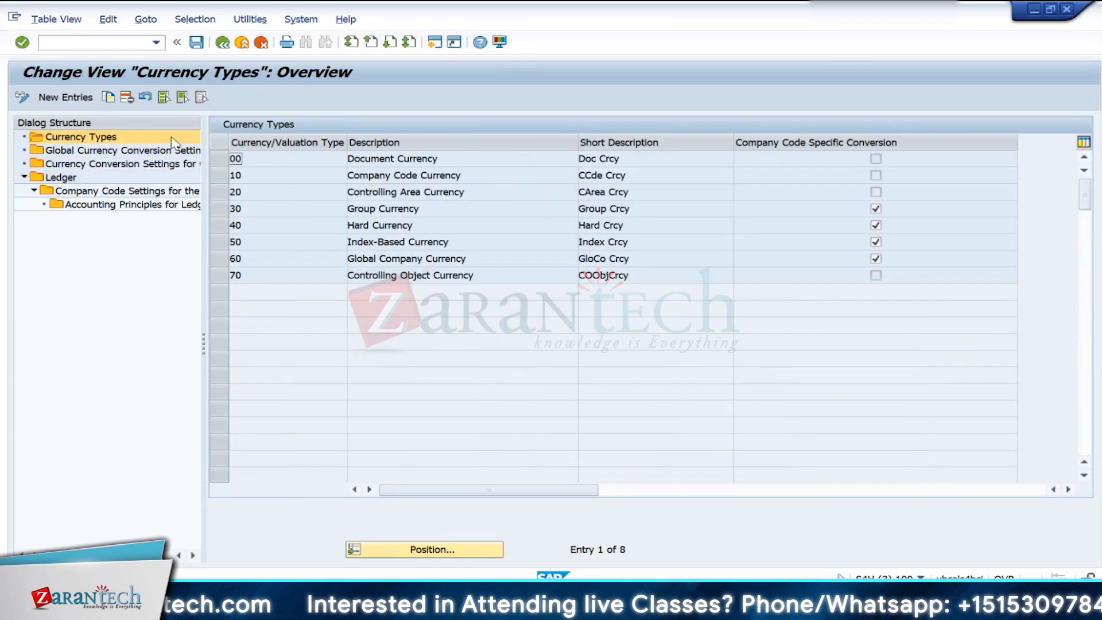
pyautogui.click(57, 97)
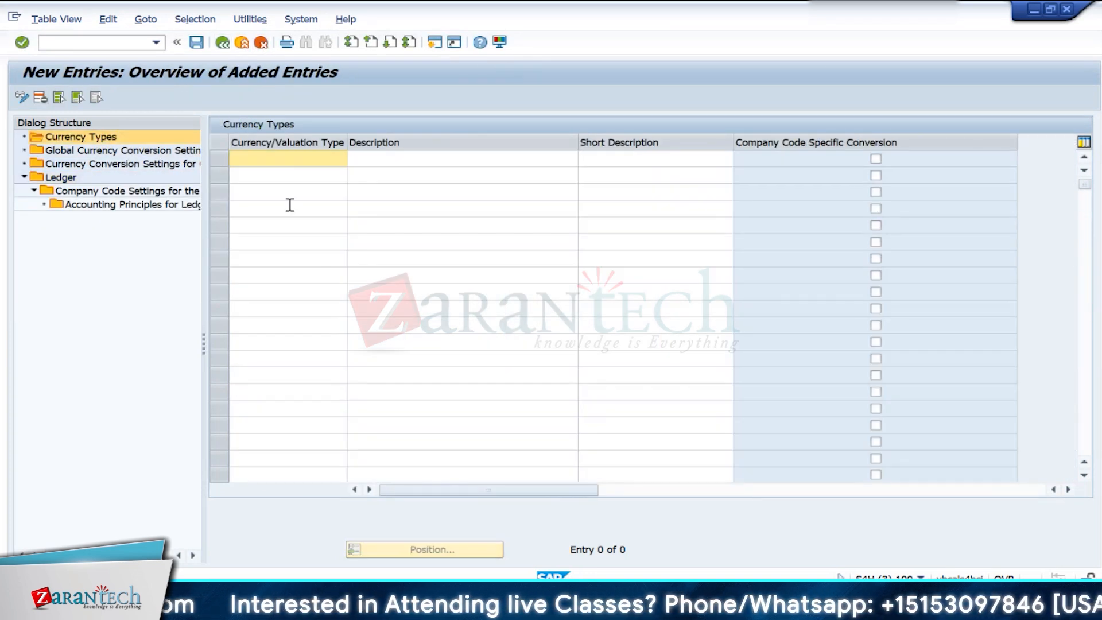
pyautogui.press('Return')
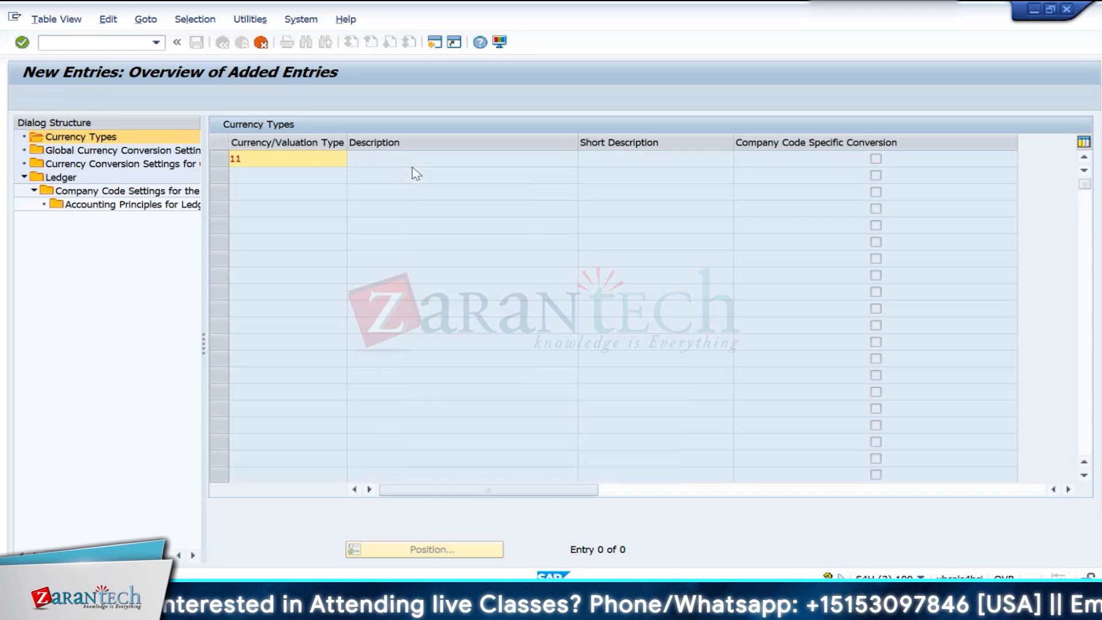
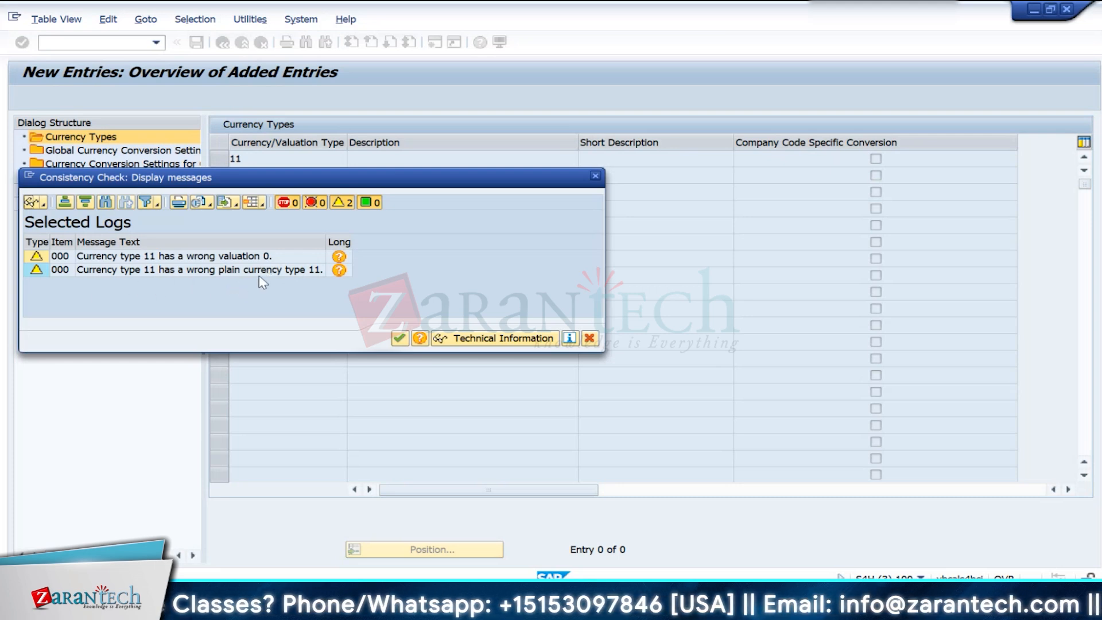
# - Accept the messages for new currency type 11, check the full consistency log, cancel it, and return to the currency types overview
pyautogui.click(398, 338)
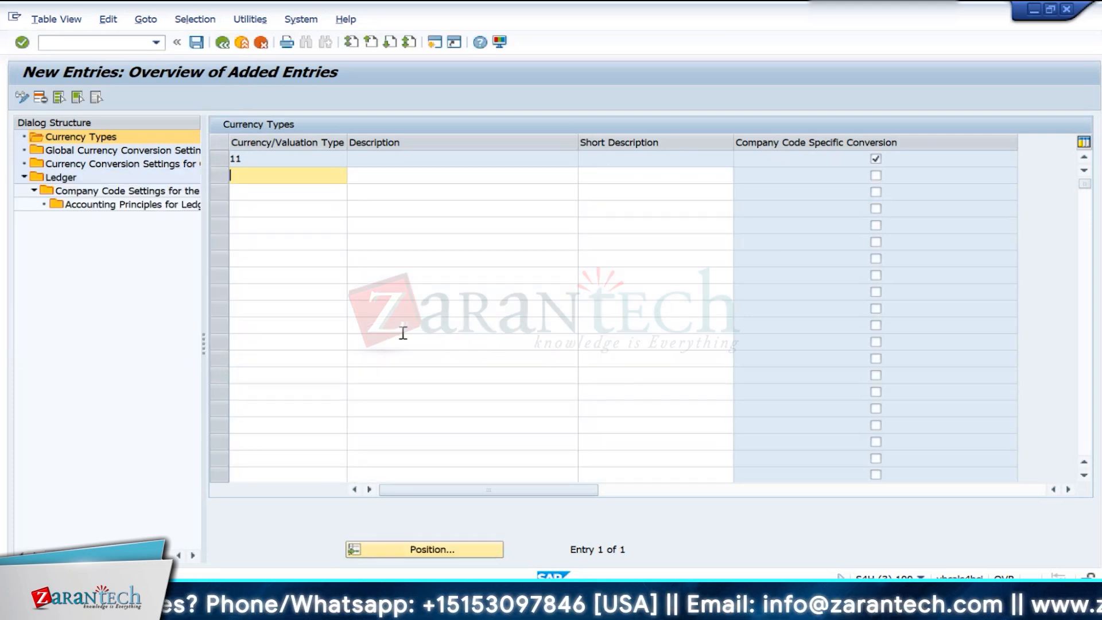
pyautogui.click(227, 46)
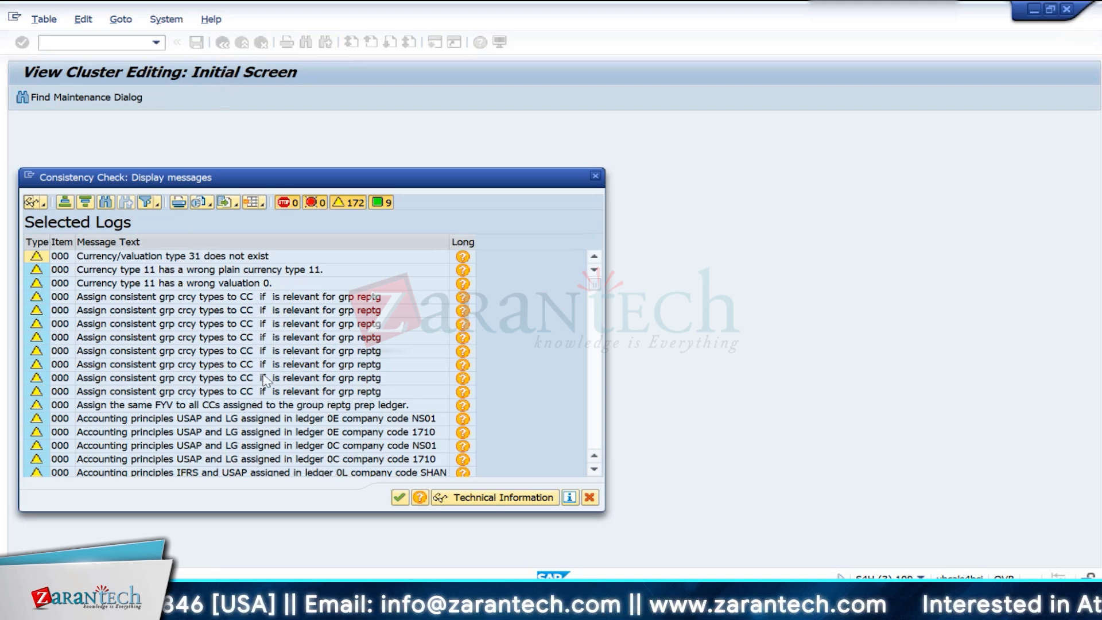
pyautogui.scroll(-12, 223, 435)
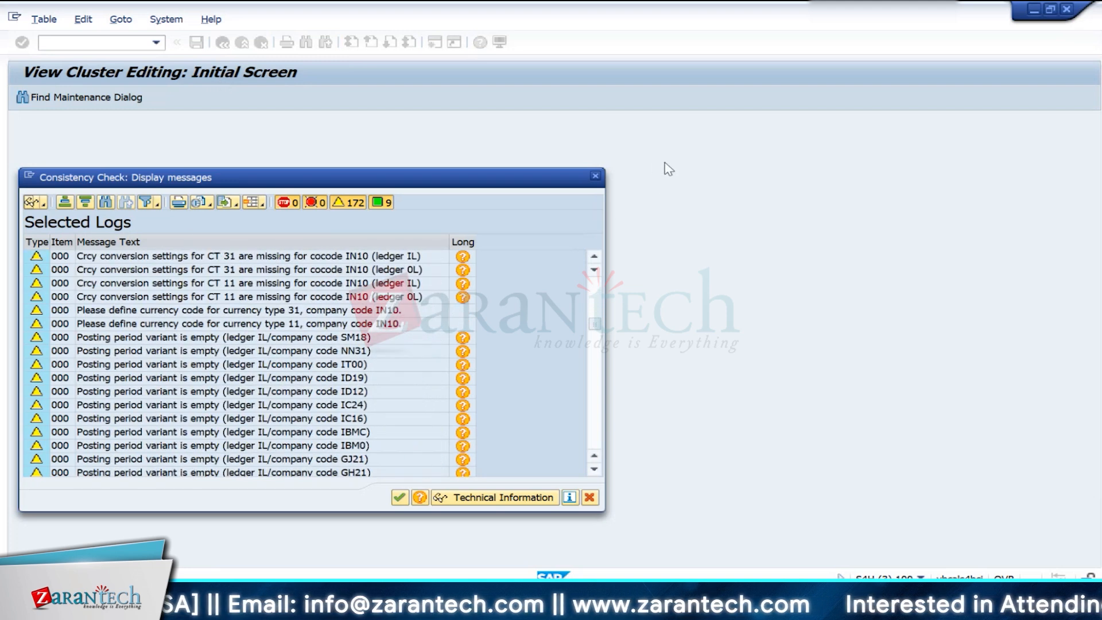
pyautogui.click(595, 176)
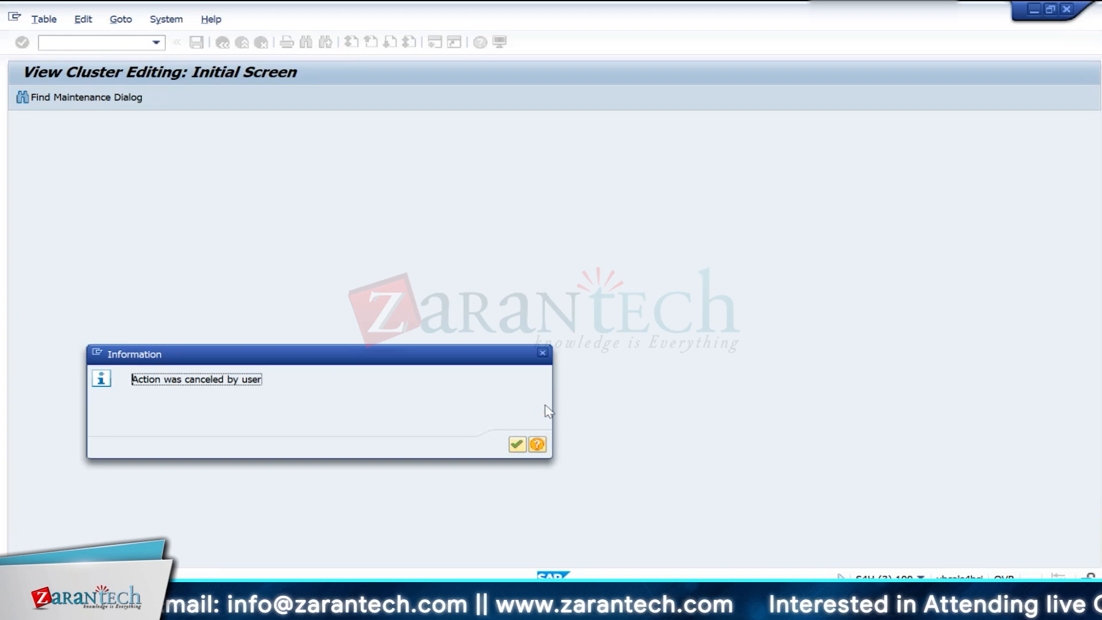
pyautogui.click(518, 444)
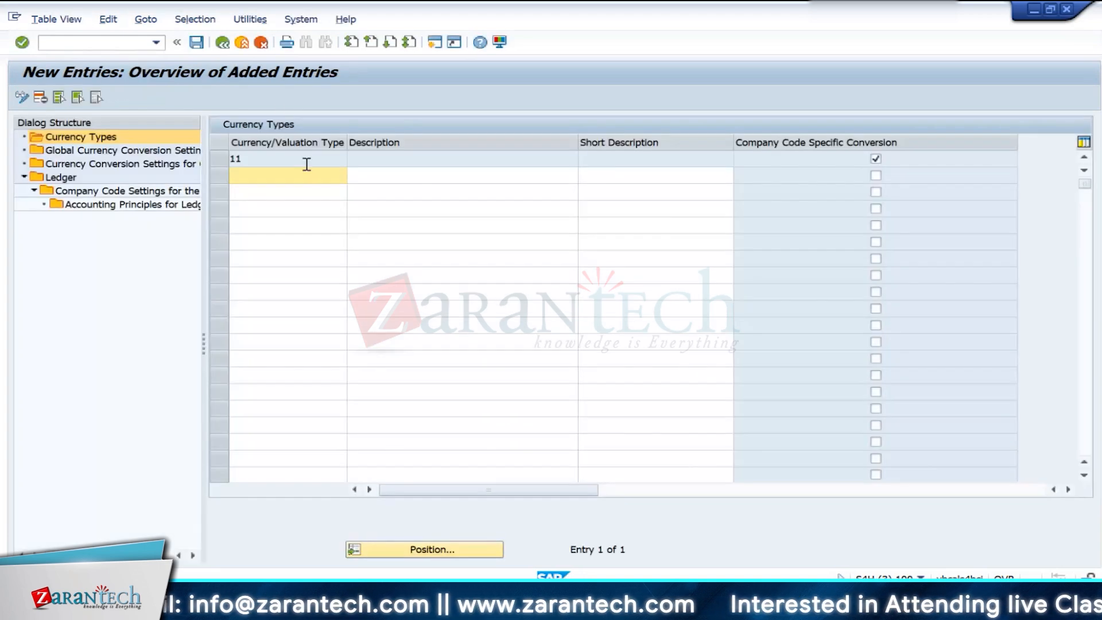
pyautogui.click(227, 44)
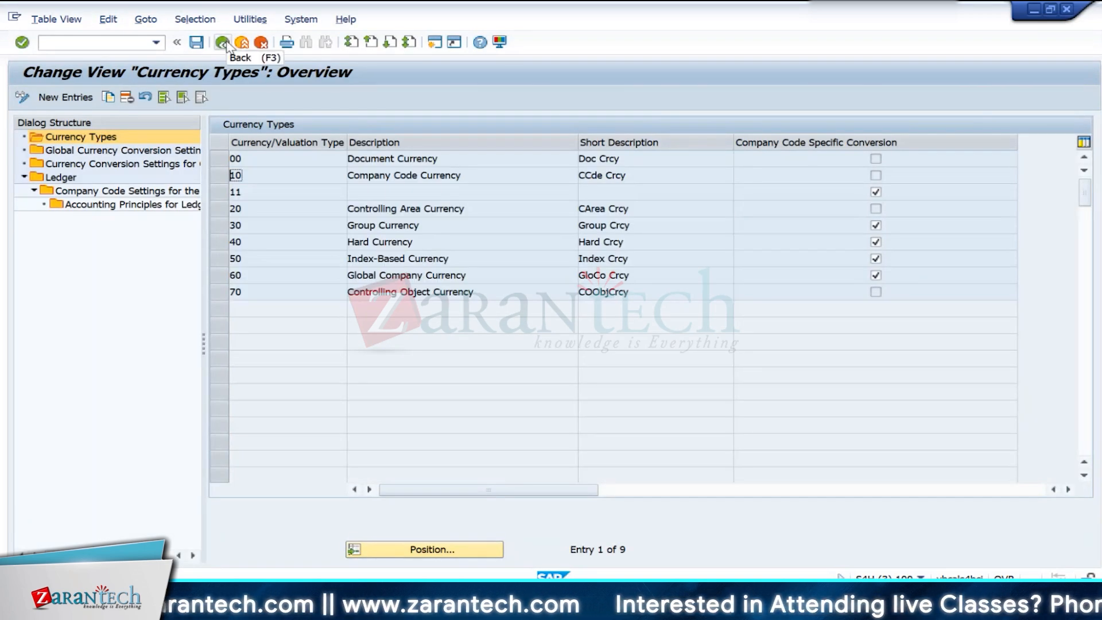
# - Reopen the currency types and turn off company code specific conversion for currency type 11
pyautogui.click(60, 177)
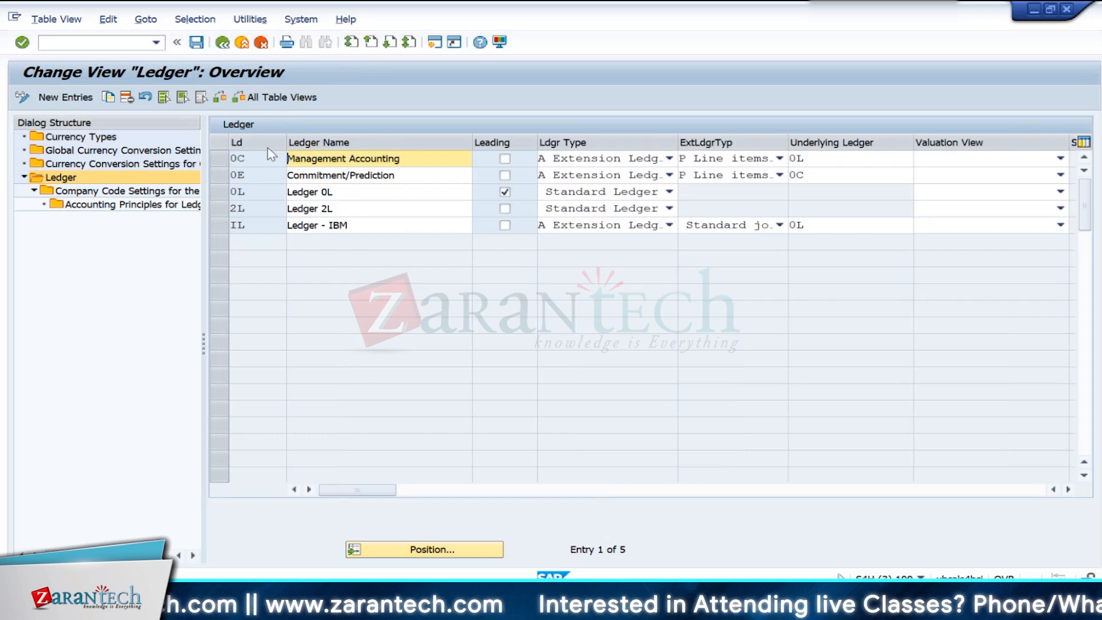
pyautogui.doubleClick(72, 138)
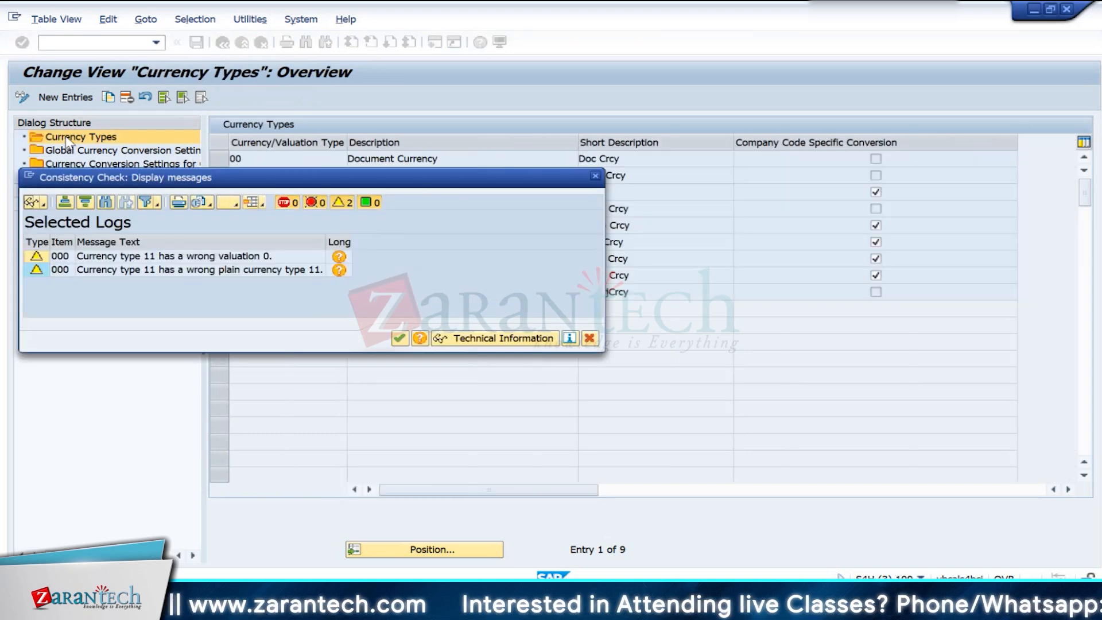
pyautogui.press('Return')
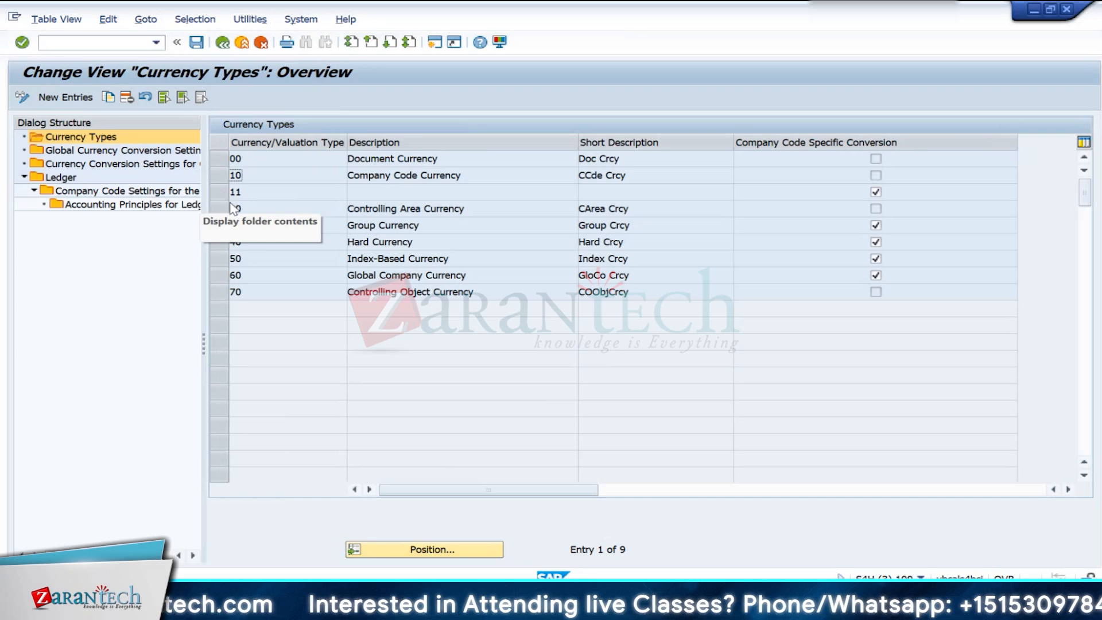
pyautogui.click(278, 194)
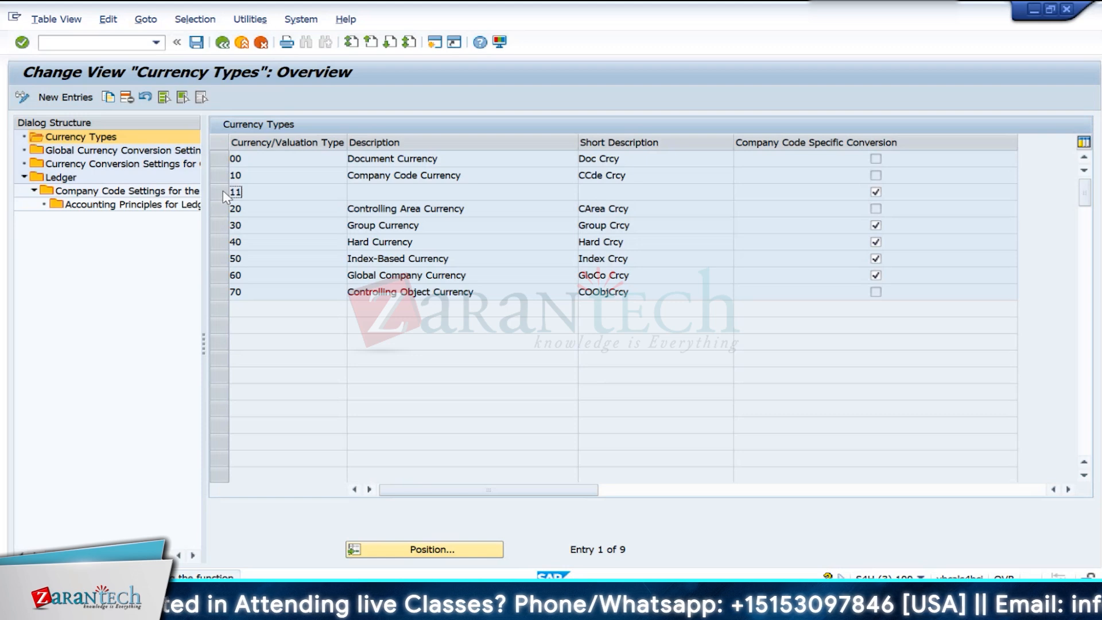
pyautogui.click(875, 192)
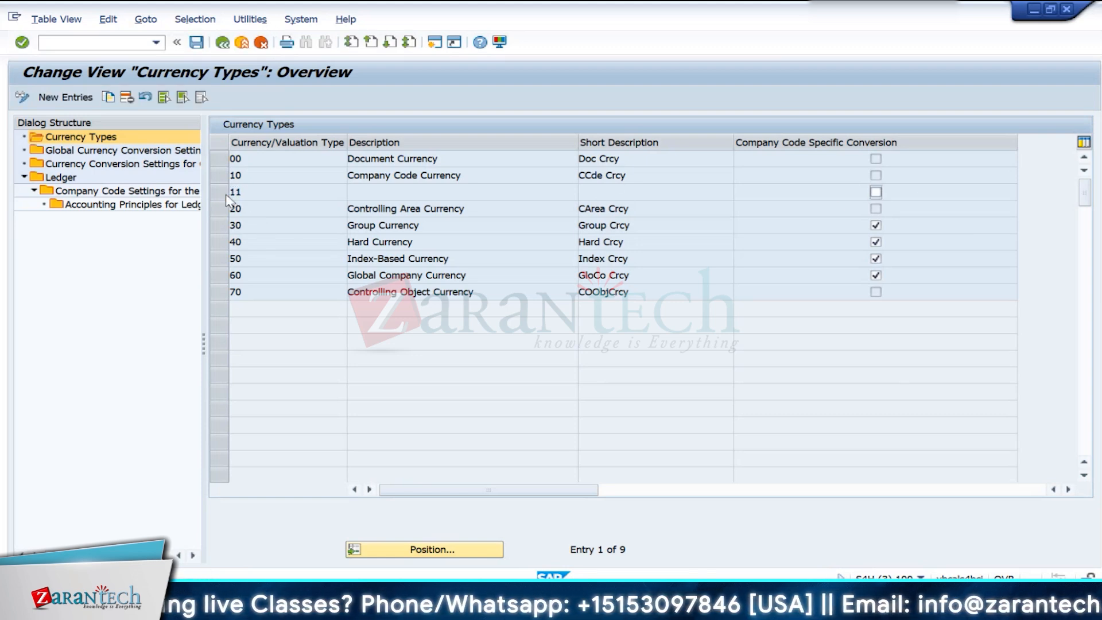
# - Return to the ledger overview and accept the consistency check messages
pyautogui.click(230, 45)
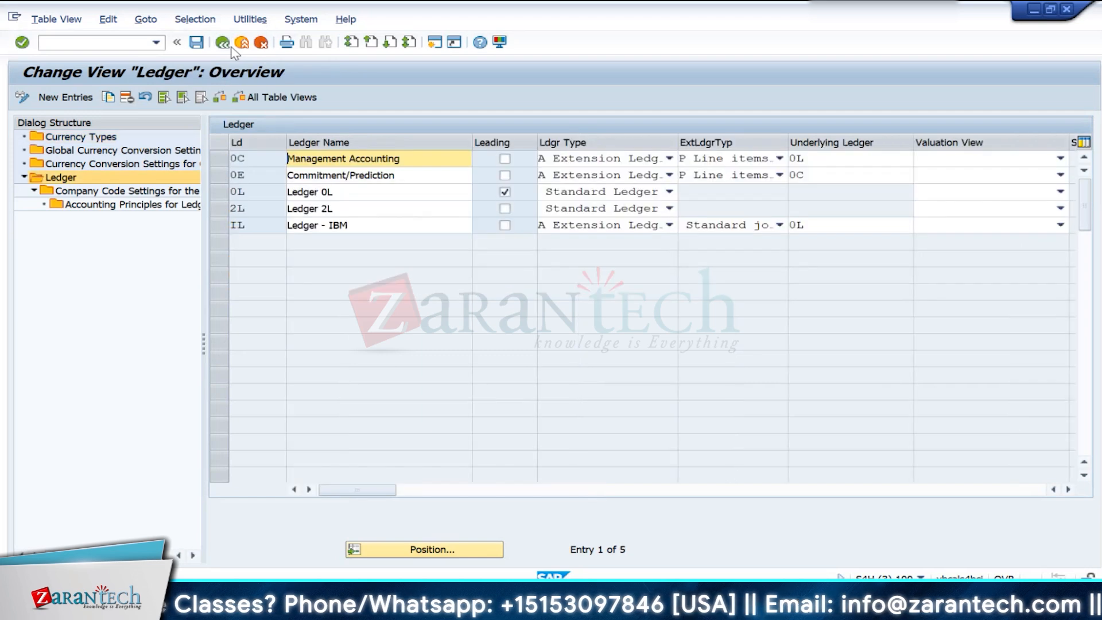
pyautogui.click(222, 43)
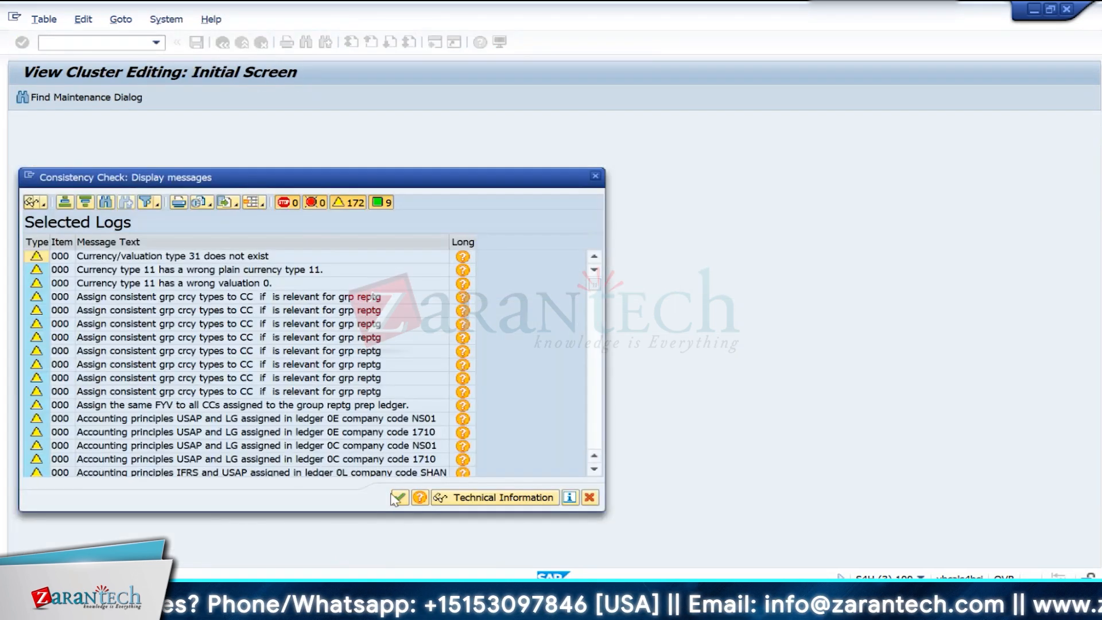
pyautogui.click(401, 497)
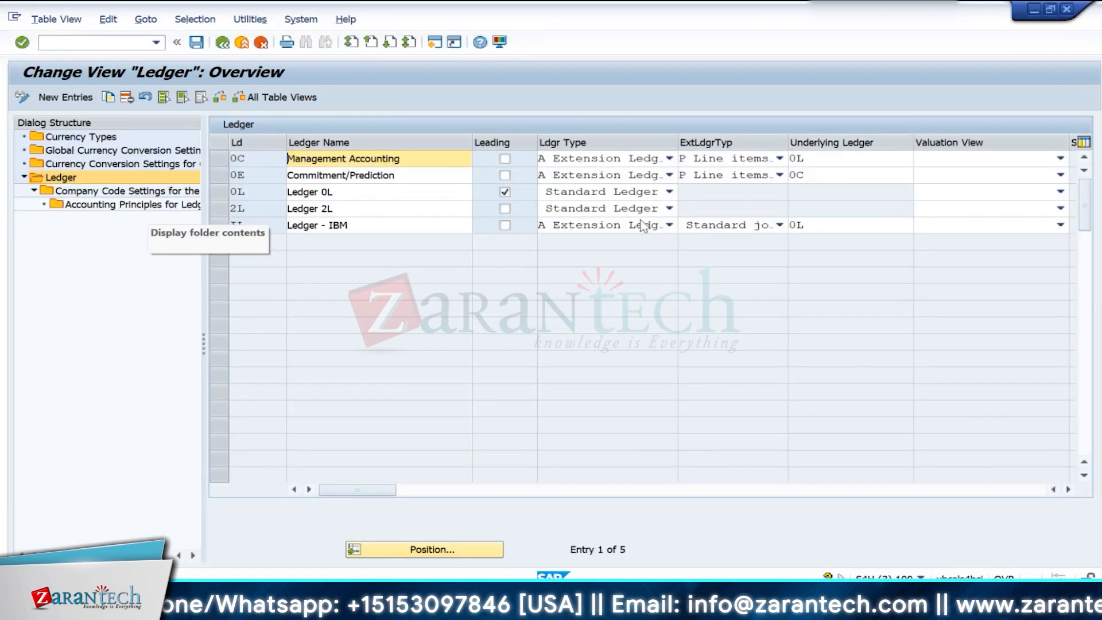
# - Copy company code IN10's group currency conversion entry to currency type 31, dismissing the consistency check messages
pyautogui.click(224, 191)
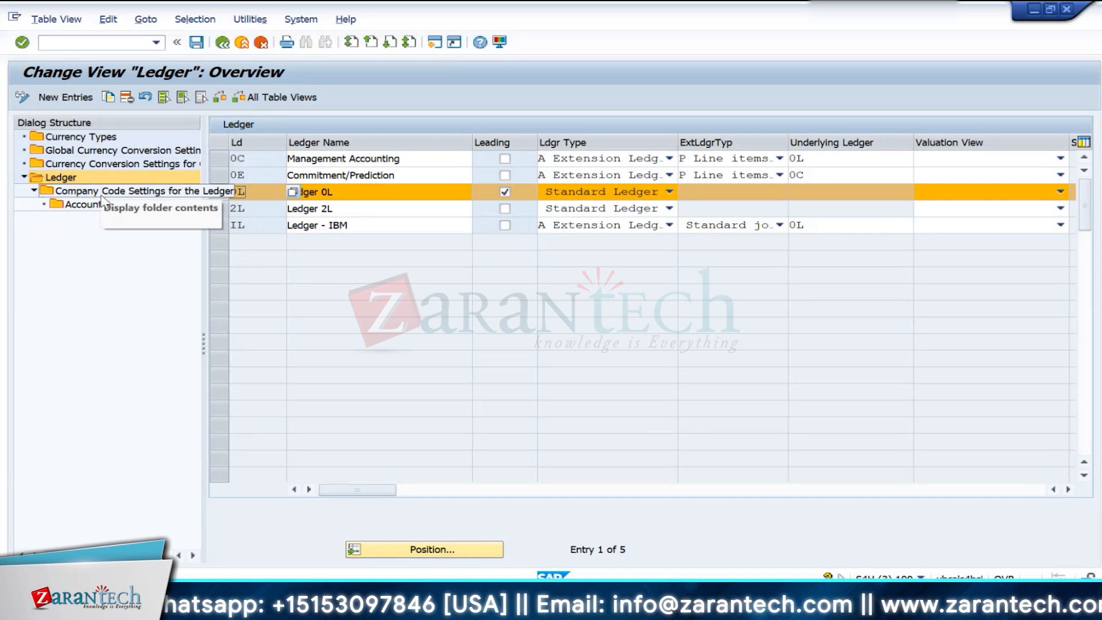
pyautogui.click(86, 165)
pyautogui.click(396, 392)
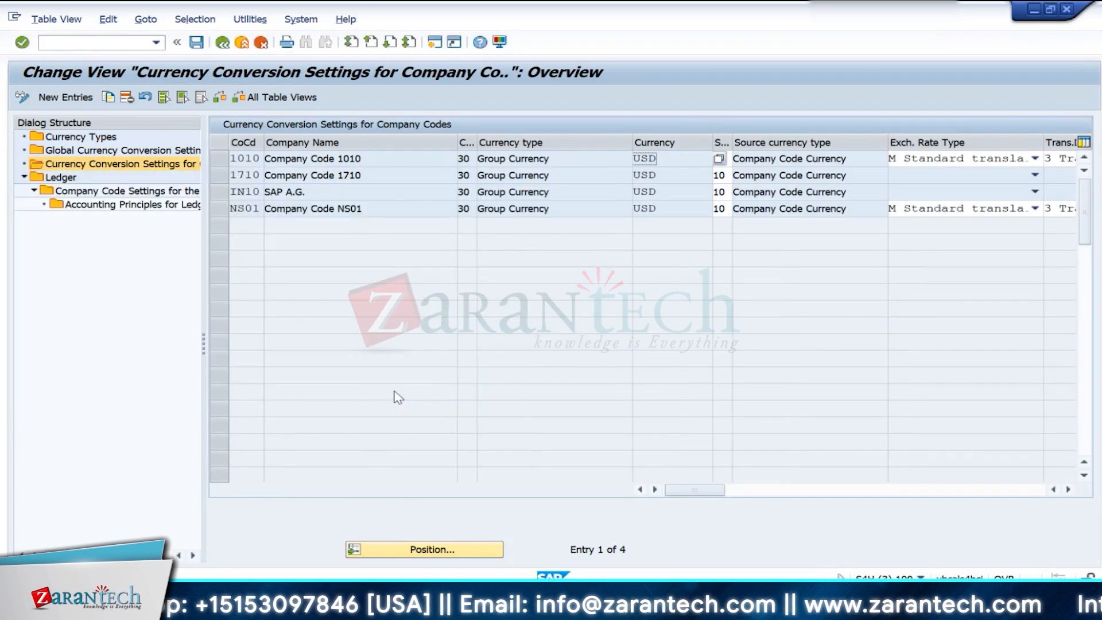
pyautogui.click(223, 193)
pyautogui.click(110, 99)
pyautogui.click(464, 158)
pyautogui.write('1')
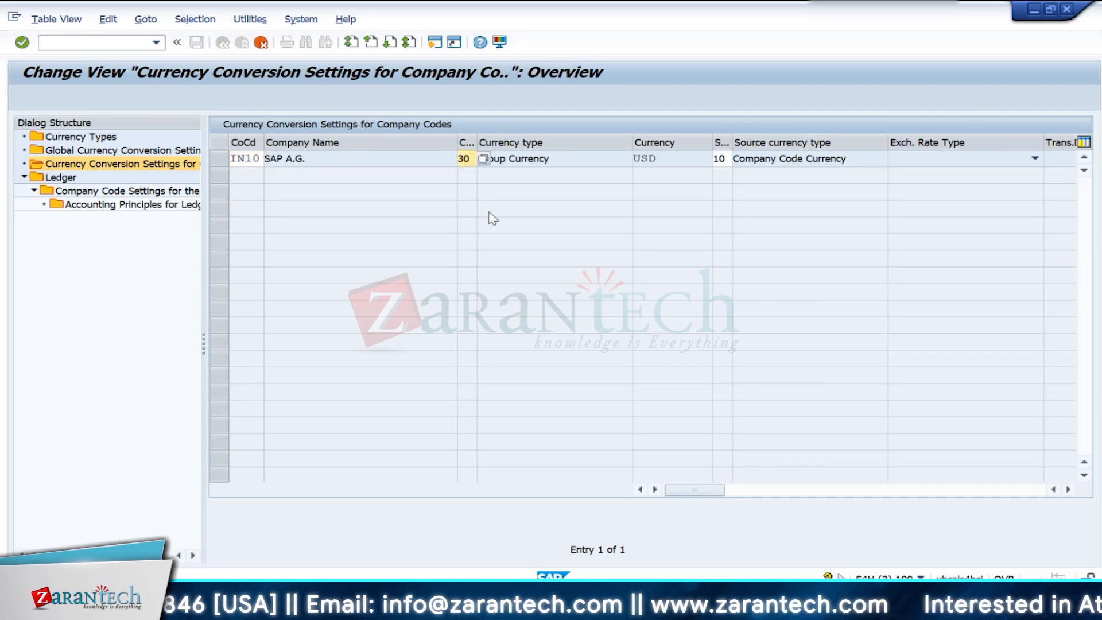
pyautogui.press('Return')
pyautogui.press('Return')
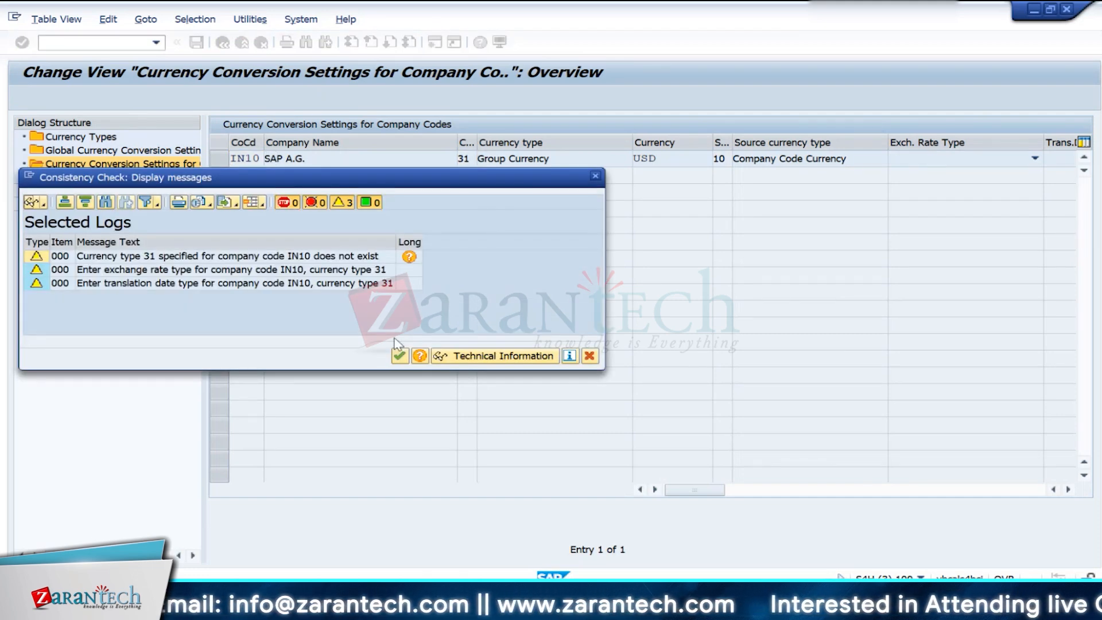
pyautogui.click(400, 355)
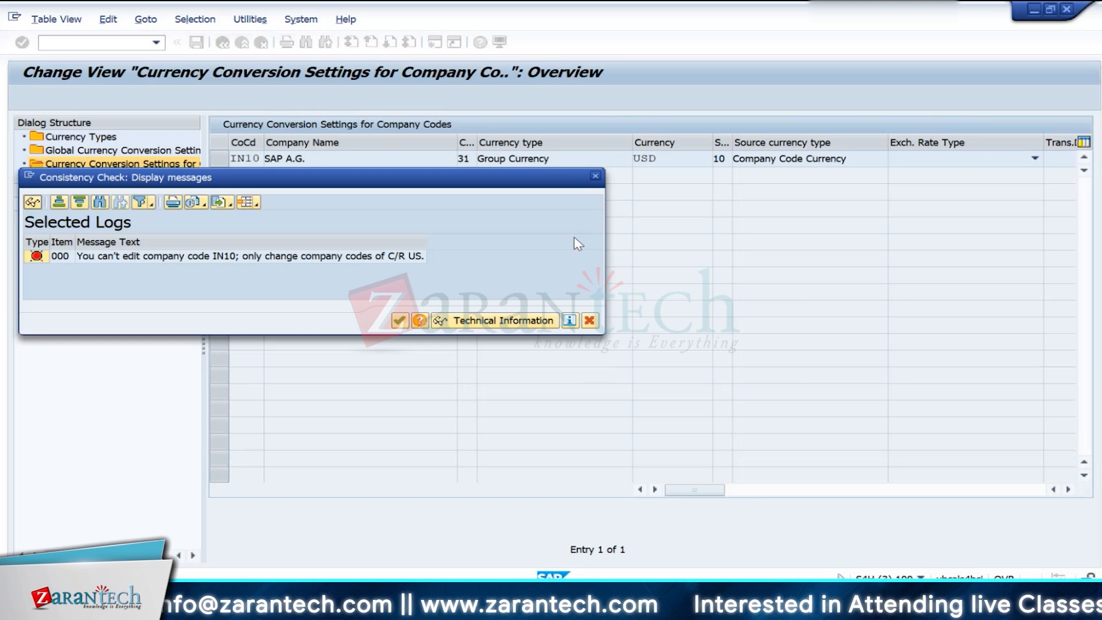
pyautogui.click(595, 176)
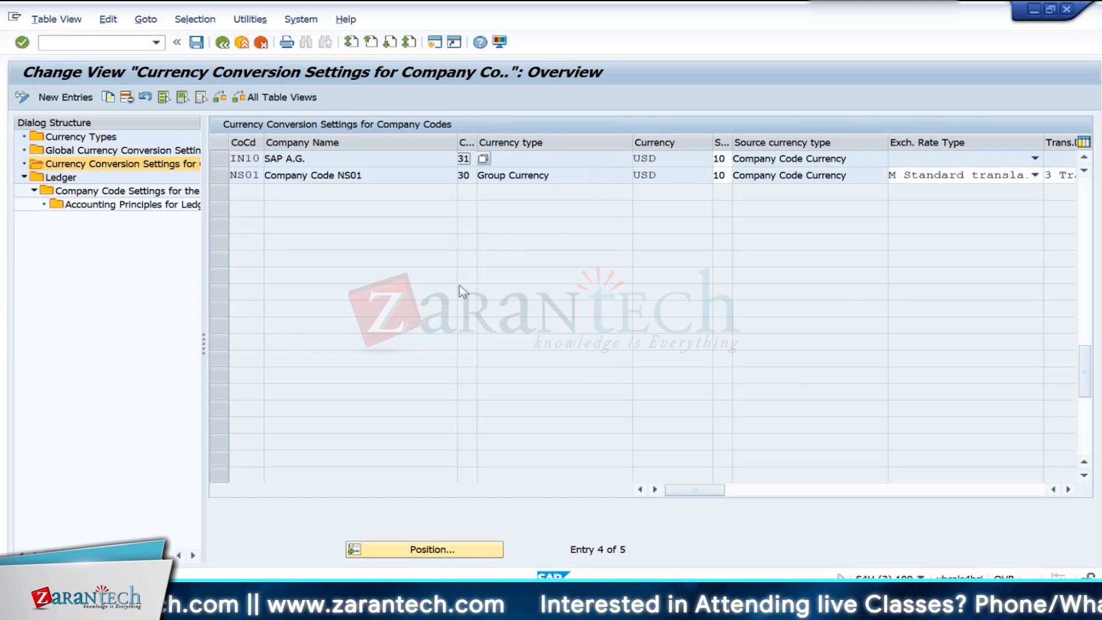
pyautogui.scroll(1, 459, 286)
# - Open the company code settings for ledger 0L and go to company code IN10
pyautogui.doubleClick(61, 177)
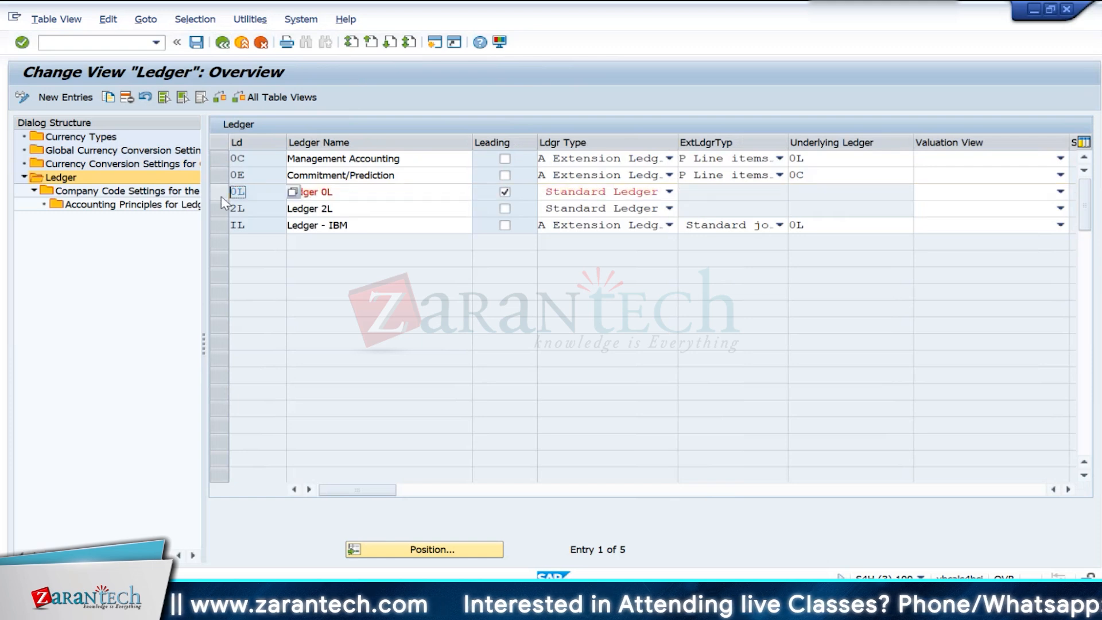
pyautogui.doubleClick(172, 191)
pyautogui.press('Return')
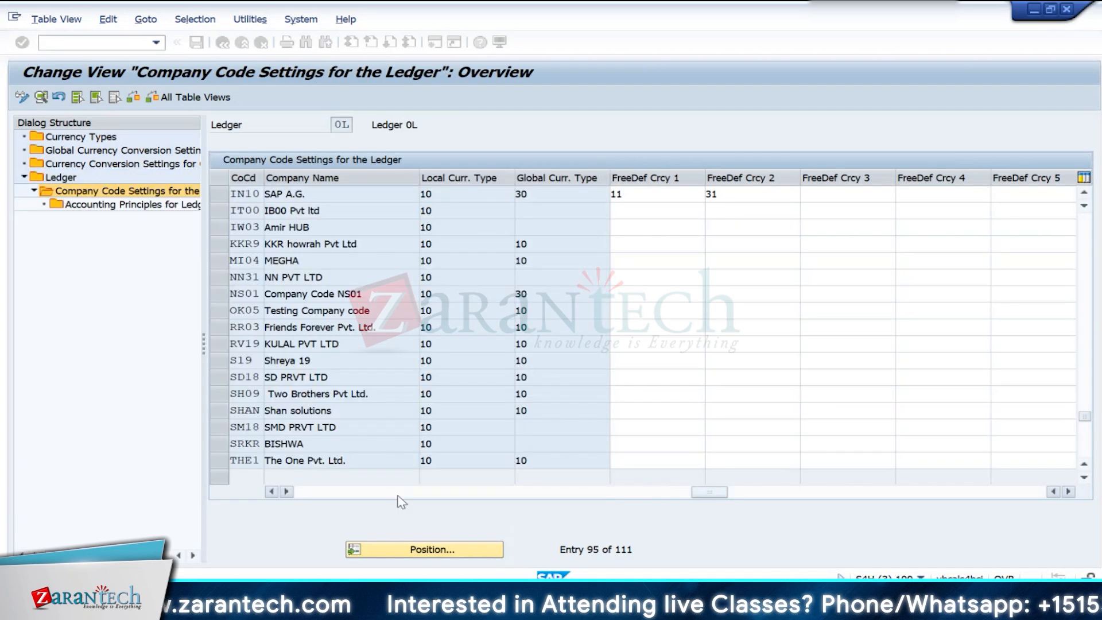
pyautogui.click(398, 550)
pyautogui.write('in10')
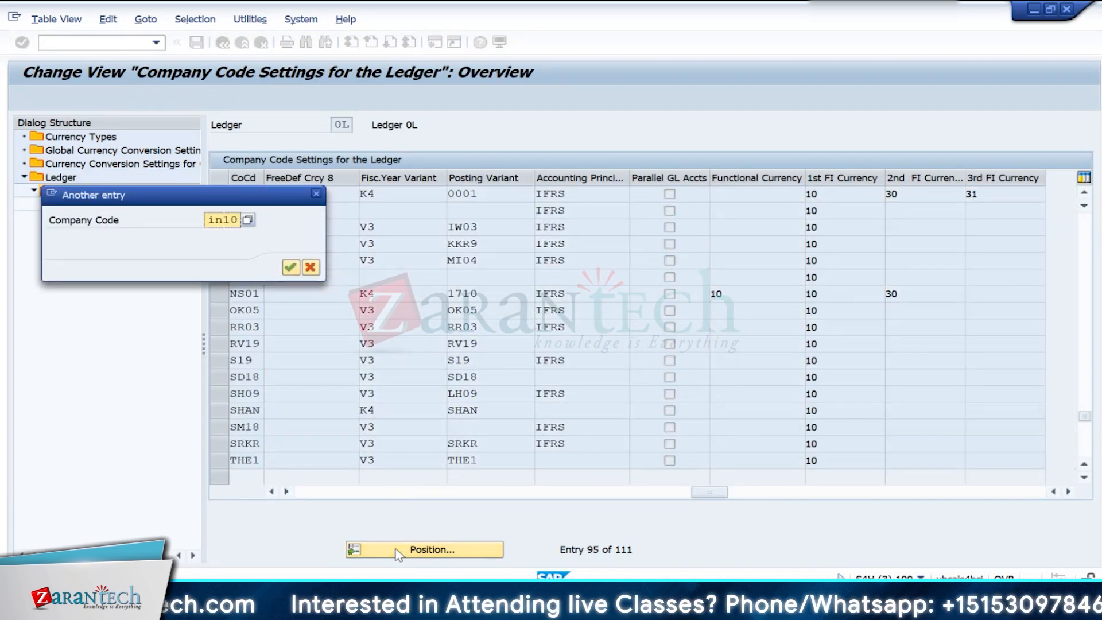
pyautogui.press('Return')
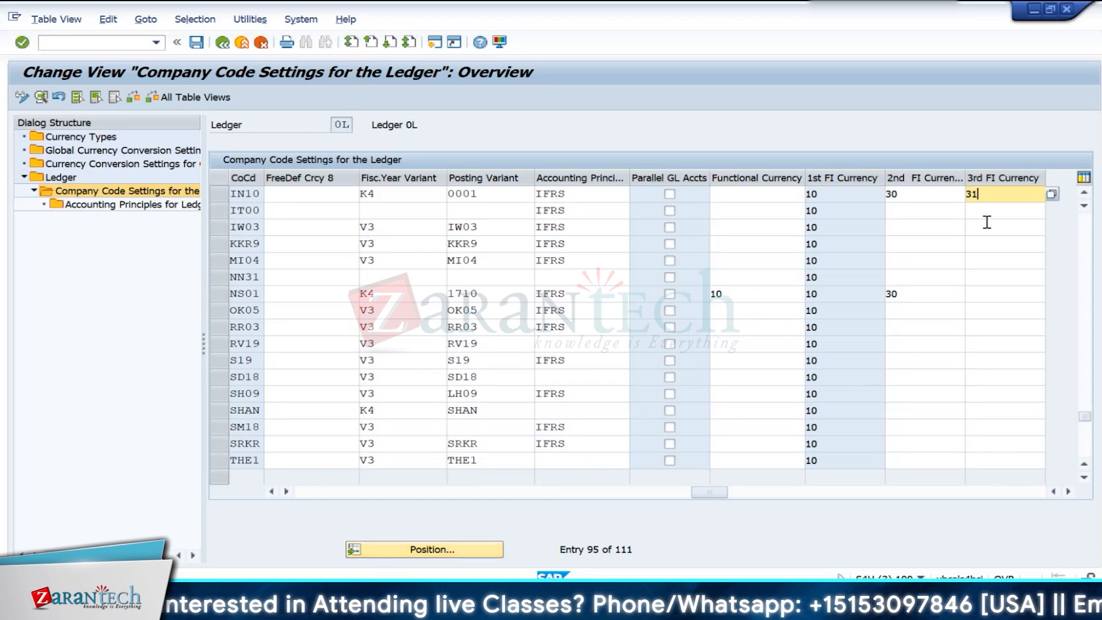
# - Clear the 3rd FI currency of company code IN10 and save the ledger settings, accepting the consistency check
pyautogui.press('BackSpace')
pyautogui.press('BackSpace')
pyautogui.press('Tab')
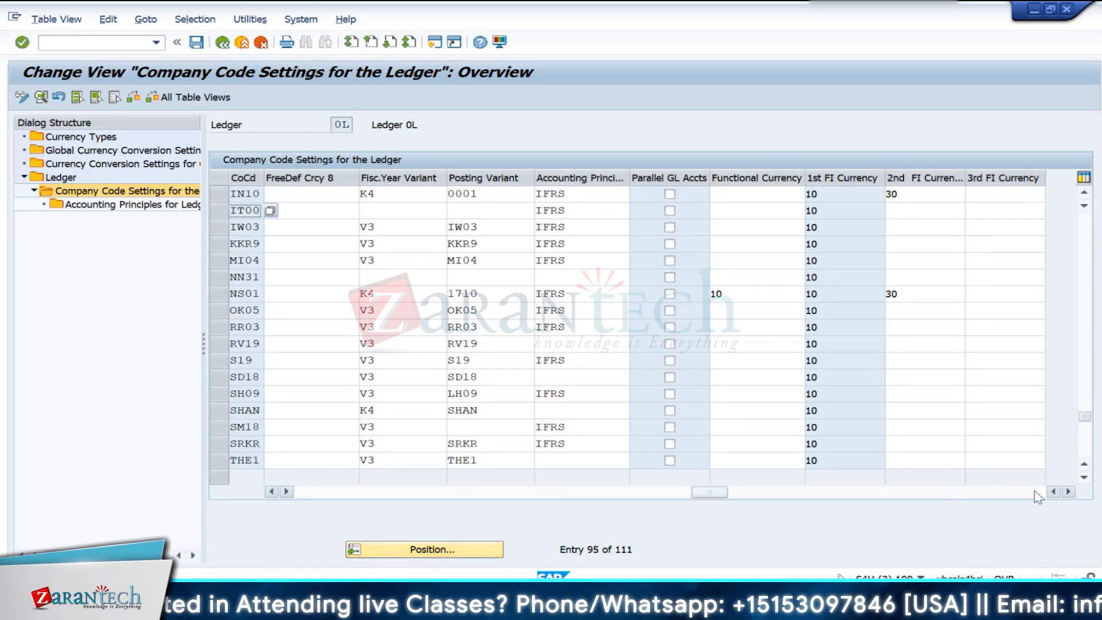
pyautogui.click(1068, 492)
pyautogui.click(1068, 491)
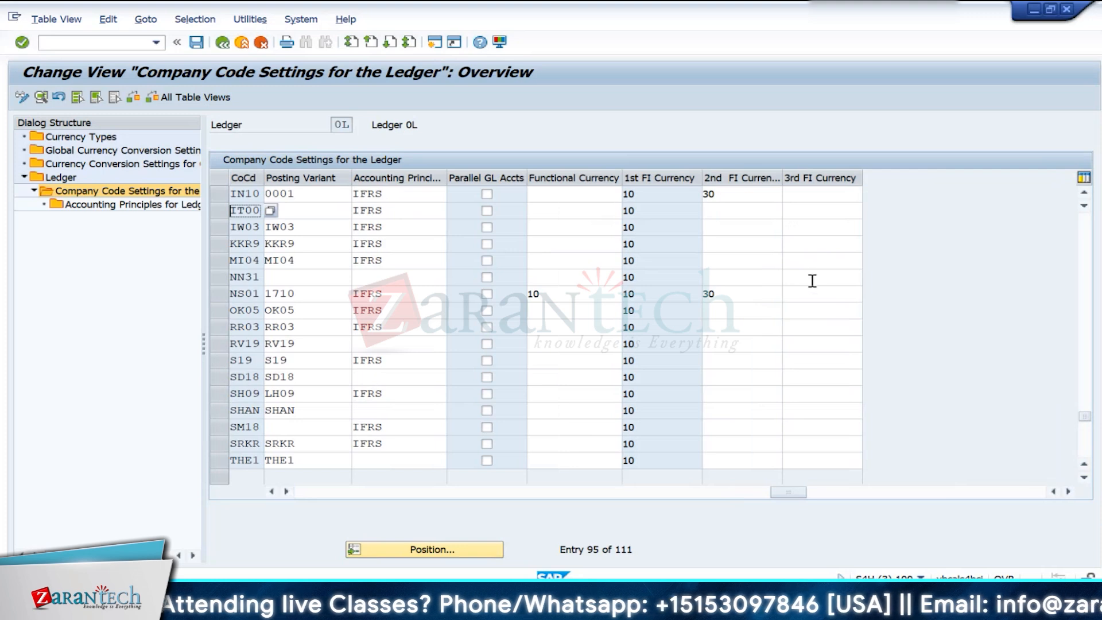
pyautogui.click(196, 42)
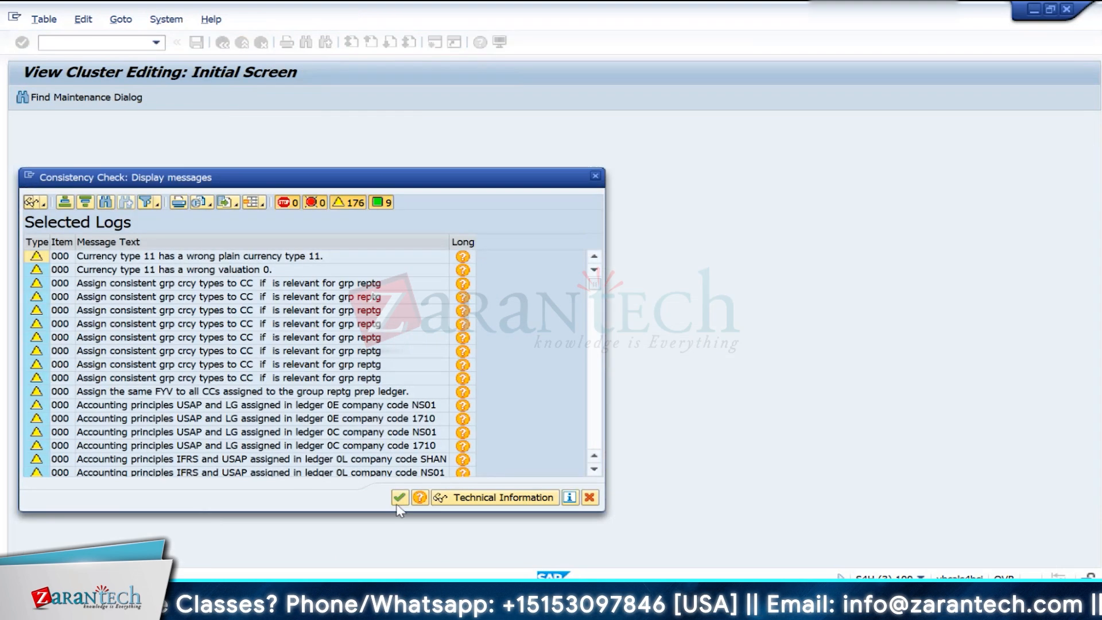
pyautogui.click(400, 497)
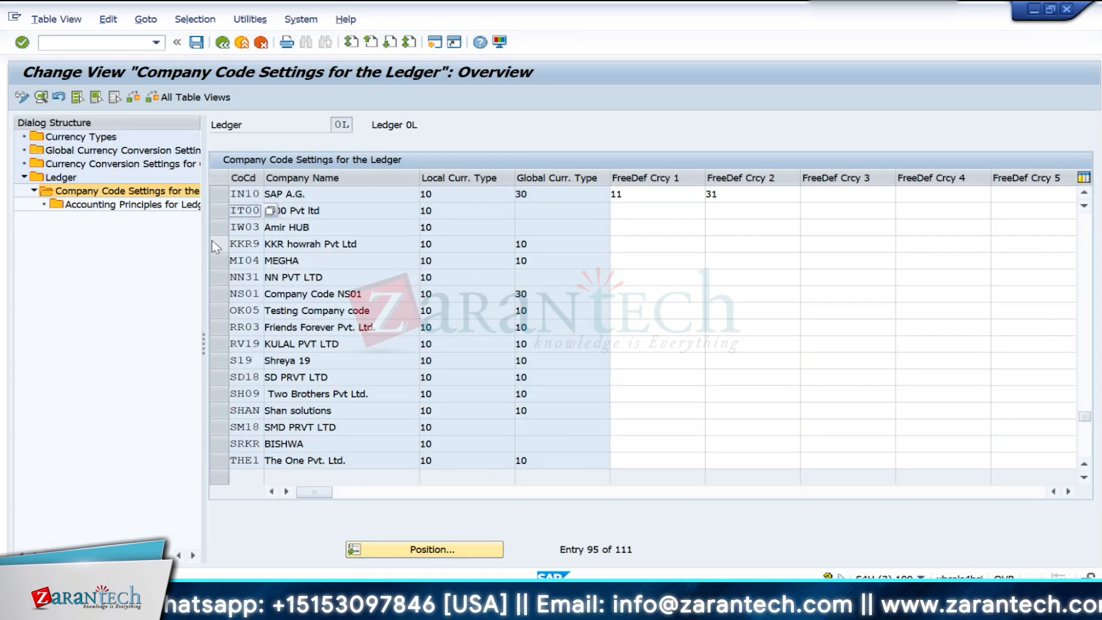
# - Leave the ledger settings, run transaction OMX2, and open the individual characteristics of material ledger type IN10
pyautogui.click(222, 43)
pyautogui.click(222, 43)
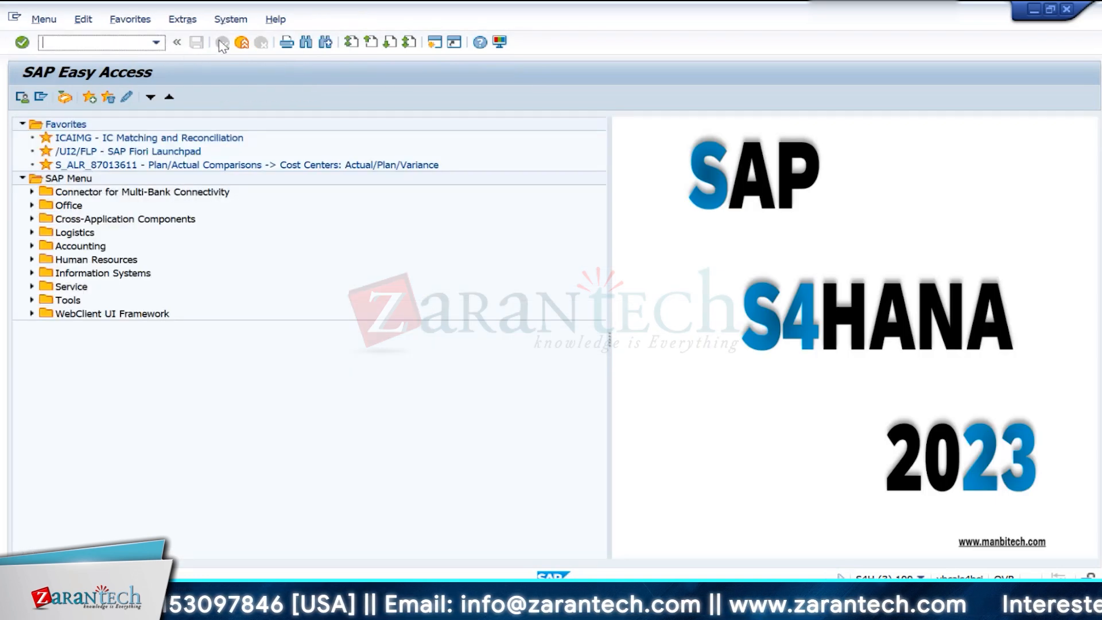
pyautogui.write('omx2')
pyautogui.press('Return')
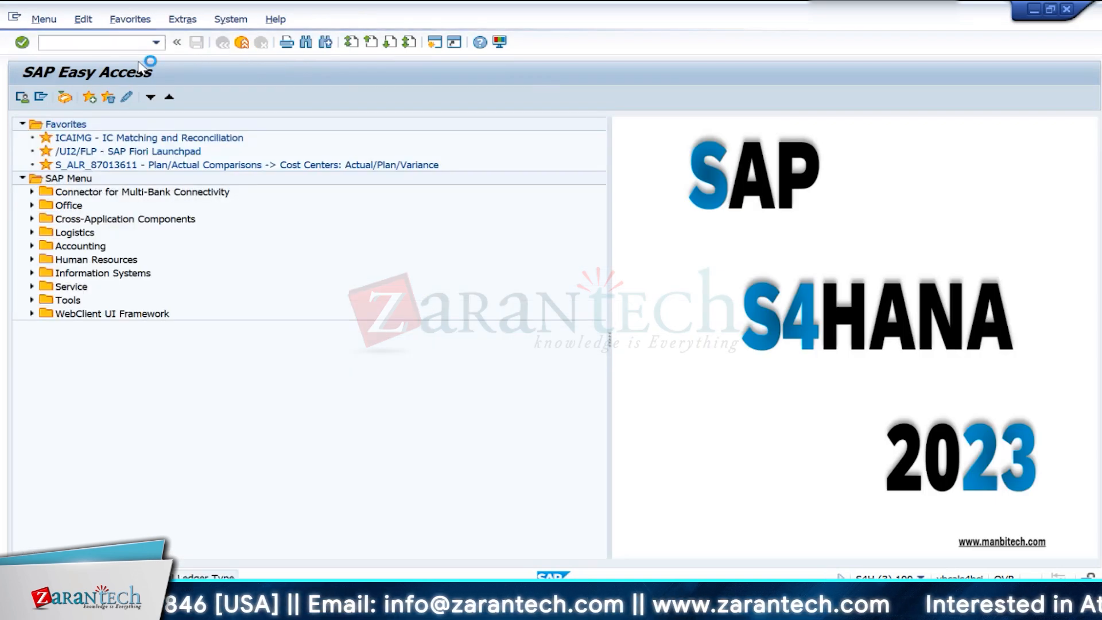
pyautogui.click(220, 174)
pyautogui.doubleClick(101, 153)
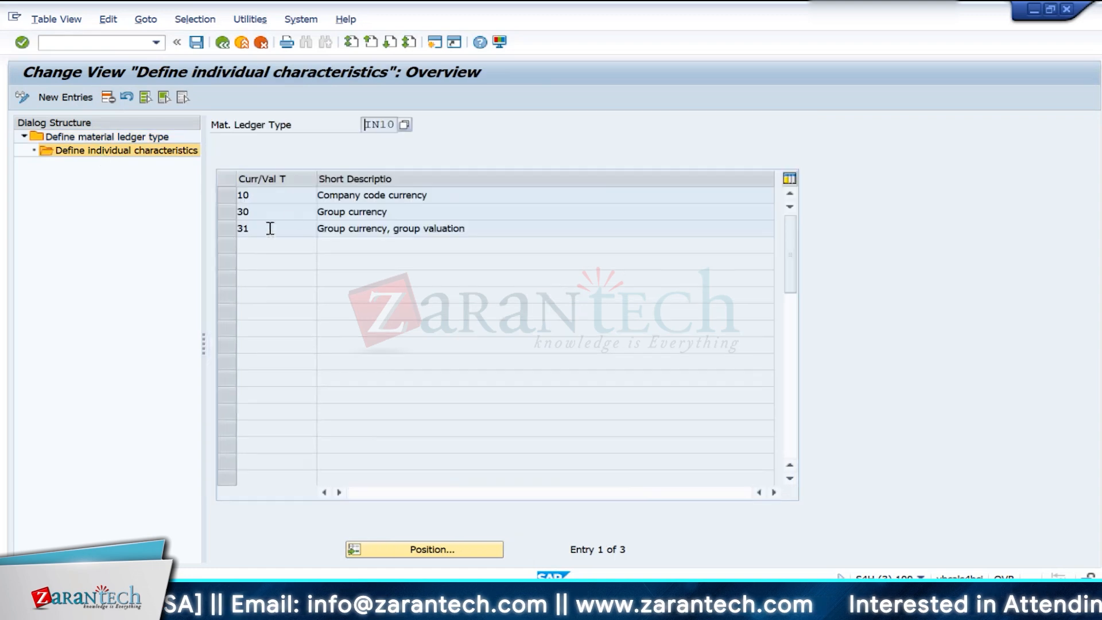
# - Delete currency type 31 from material ledger type IN10, save the change, and leave the transaction
pyautogui.click(220, 227)
pyautogui.click(107, 98)
pyautogui.hotkey('ctrl', 's')
pyautogui.click(362, 267)
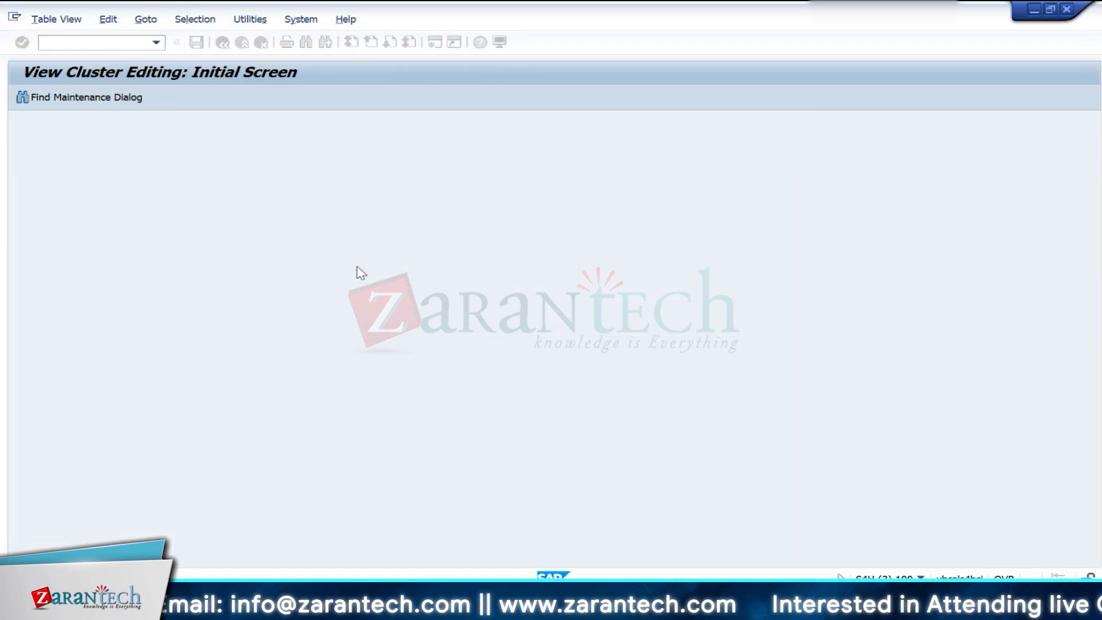
pyautogui.click(222, 43)
pyautogui.click(222, 44)
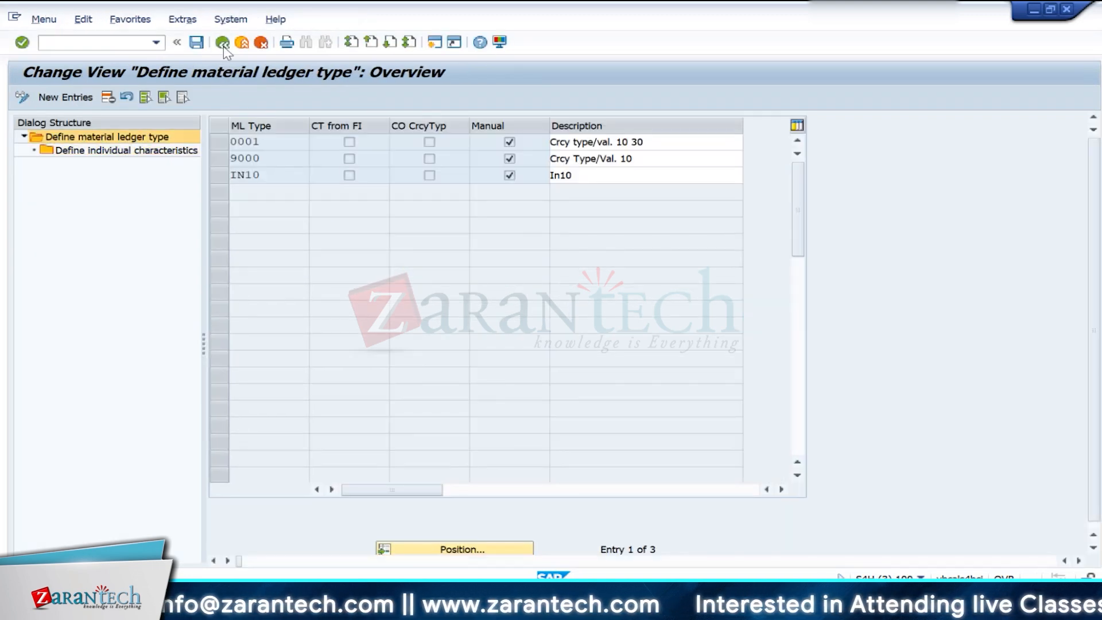
# - Switch to the IMG session, leave the material ledger activation activities, and open Assign Material Ledger Types to Valuation Area
pyautogui.hotkey('alt', 'Tab')
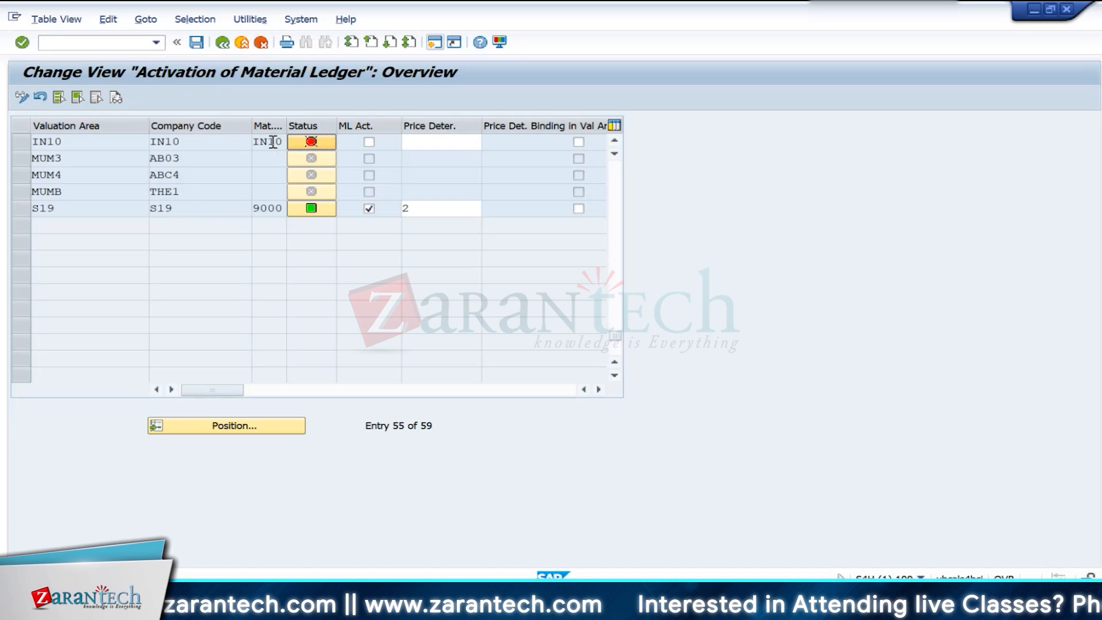
pyautogui.click(224, 44)
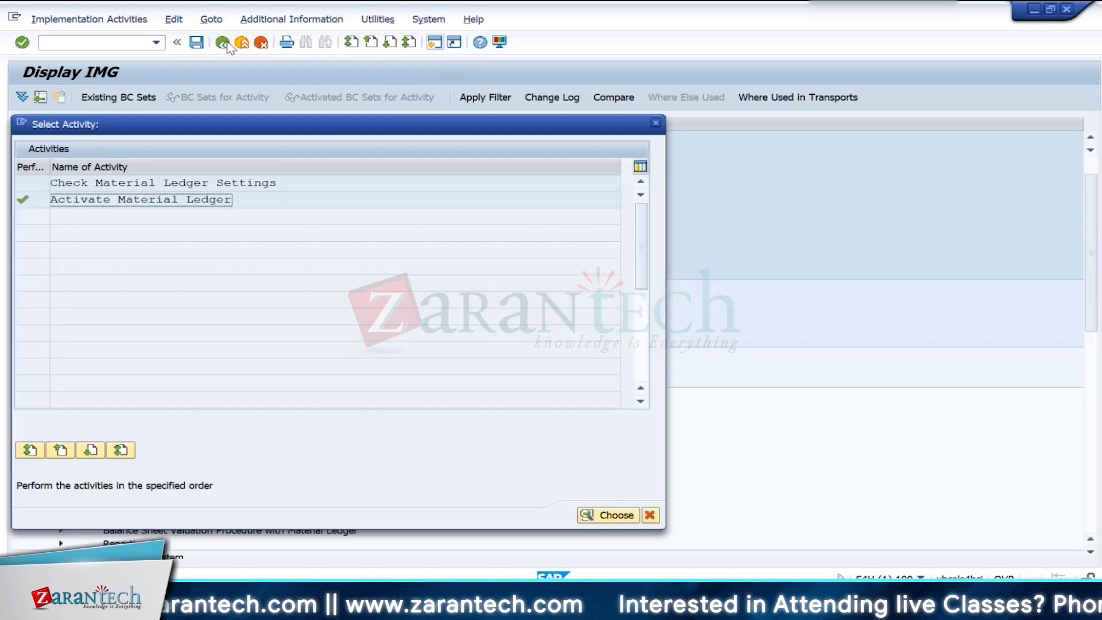
pyautogui.click(657, 126)
pyautogui.click(91, 409)
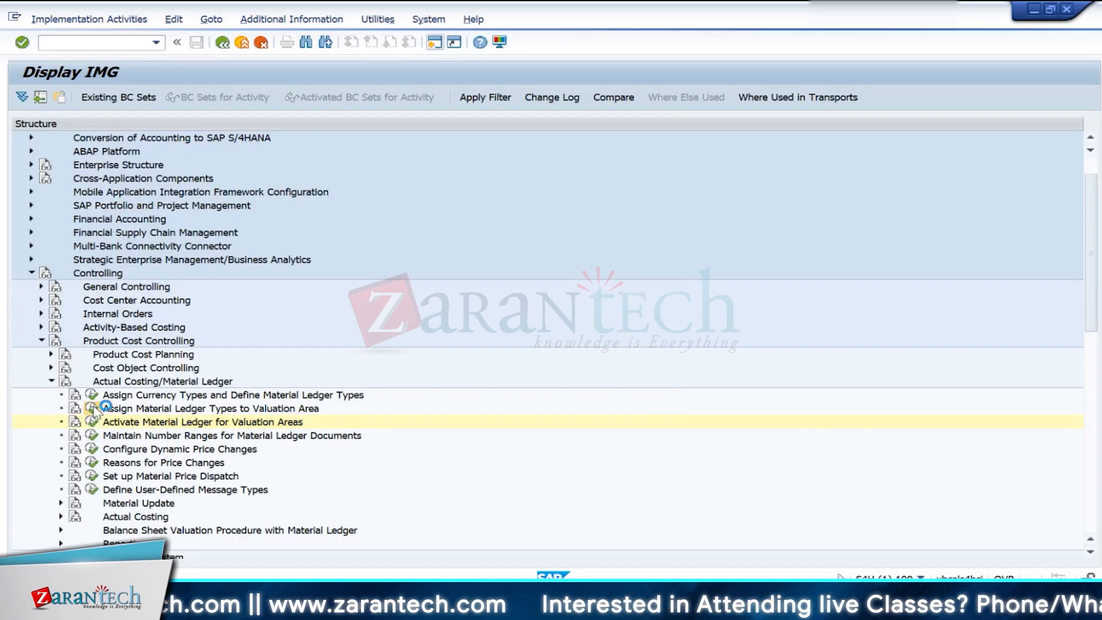
# - Leave the valuation area assignment, open the Activate Material Ledger activity, and position the table at valuation area IN10
pyautogui.click(222, 43)
pyautogui.click(92, 422)
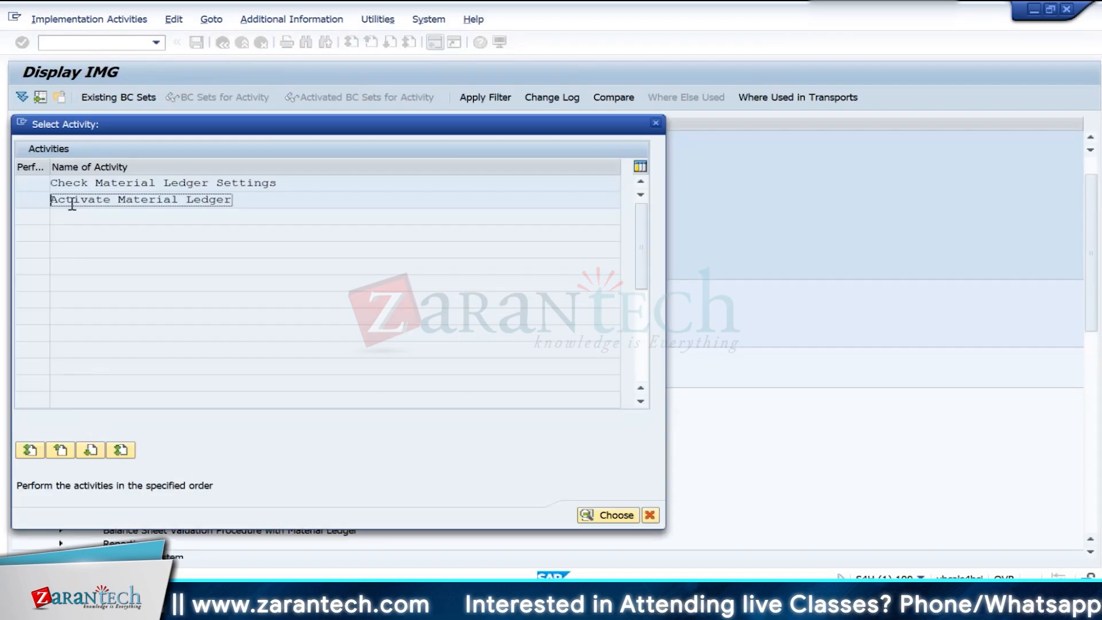
pyautogui.doubleClick(69, 200)
pyautogui.click(226, 426)
pyautogui.press('Return')
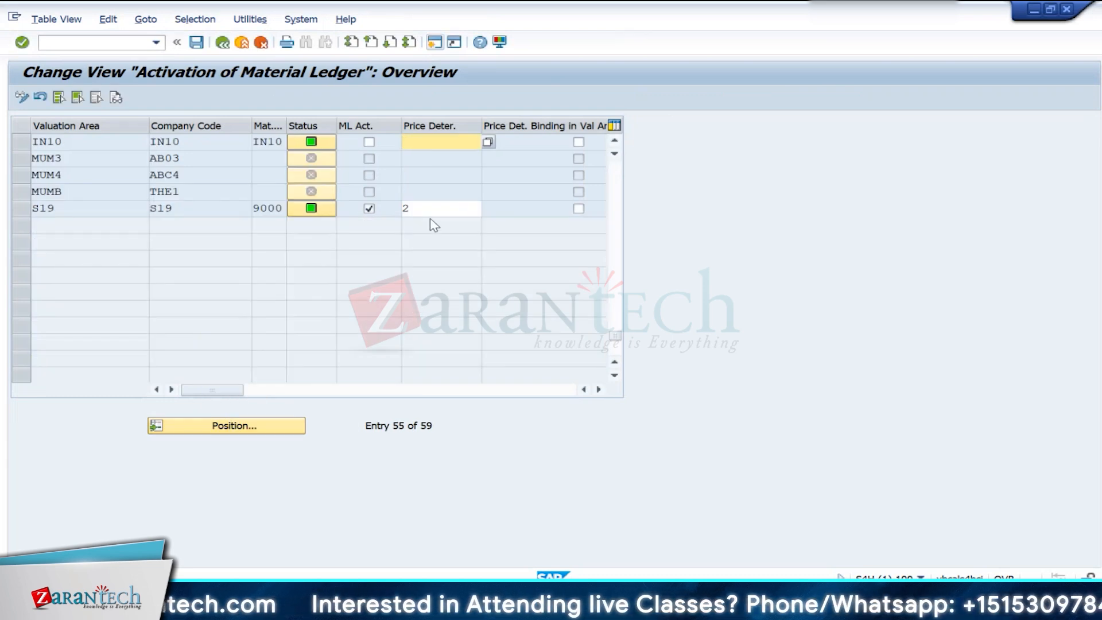
# - Activate the material ledger for valuation area IN10 and set its price determination to 3, Single-/Multilevel
pyautogui.click(369, 143)
pyautogui.click(369, 143)
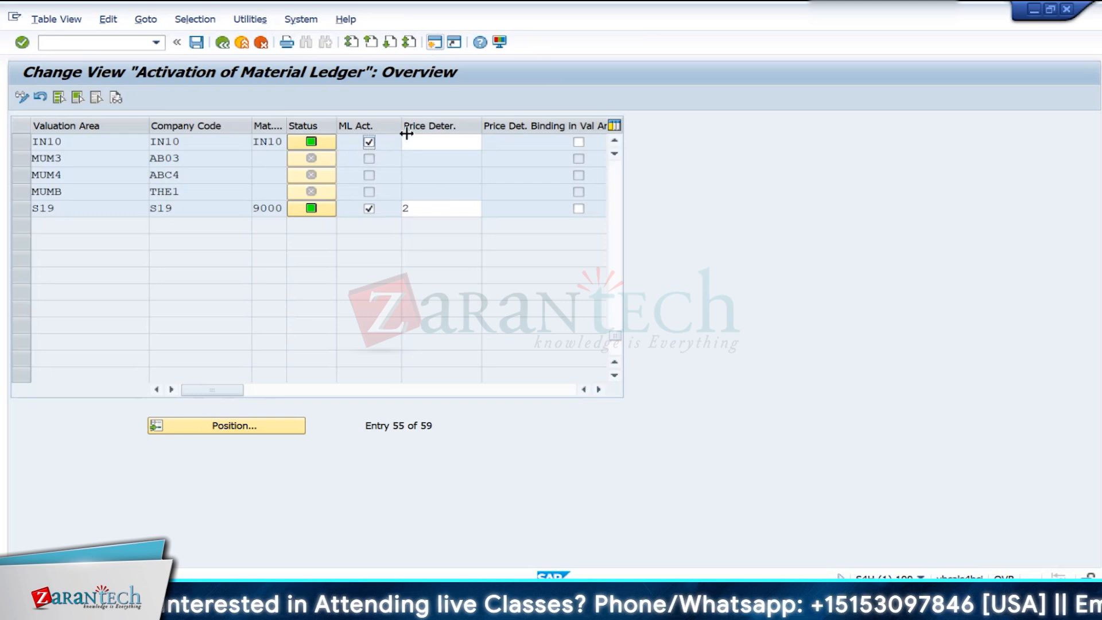
pyautogui.click(432, 142)
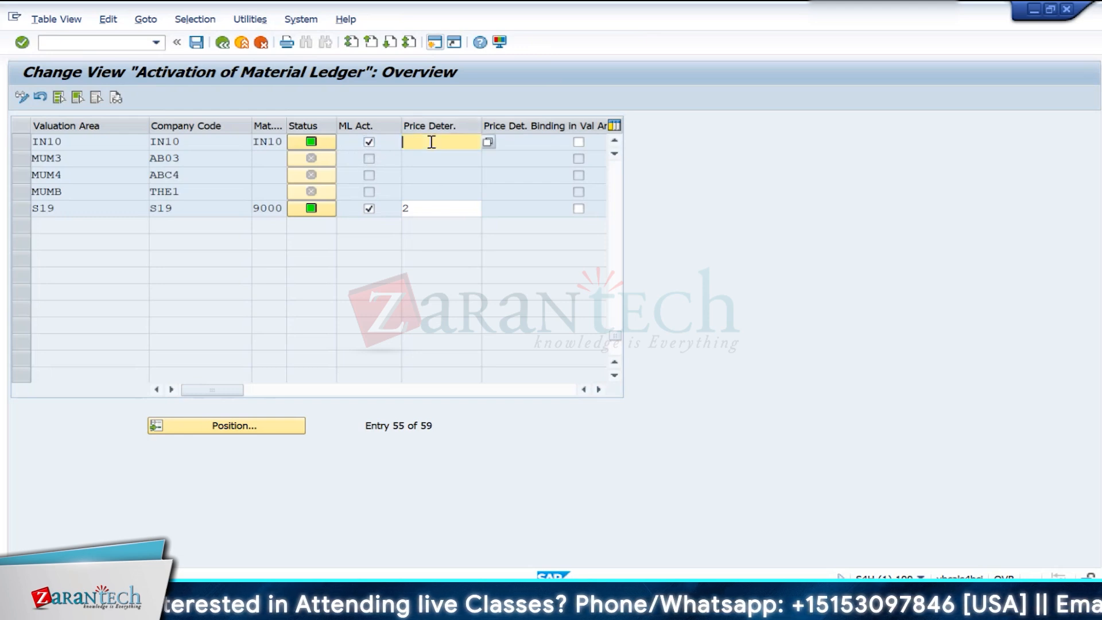
pyautogui.click(488, 143)
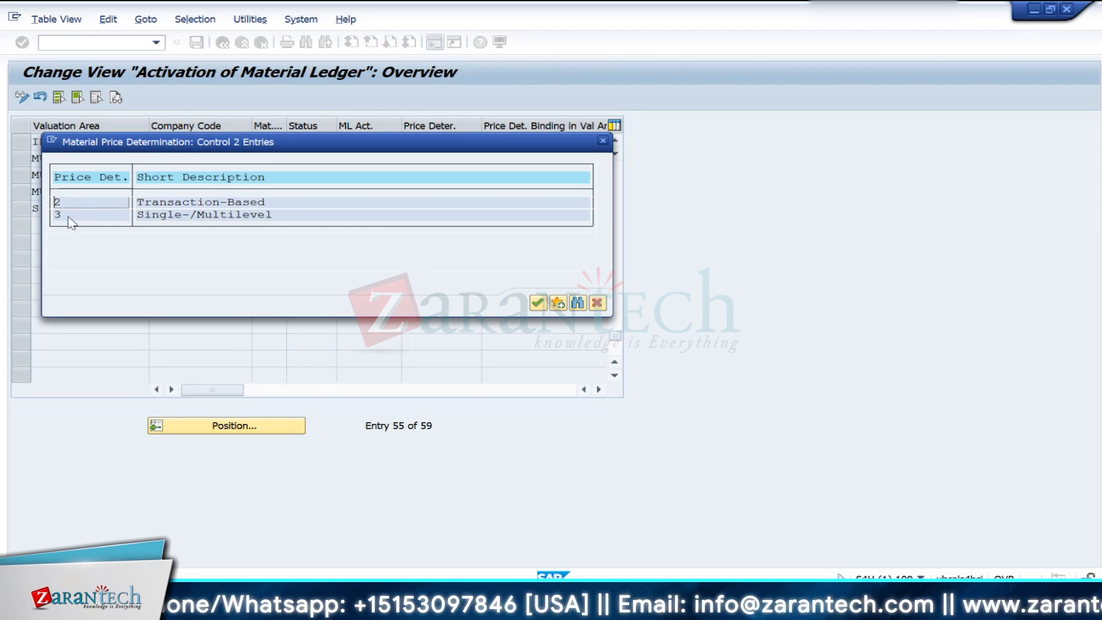
pyautogui.click(69, 219)
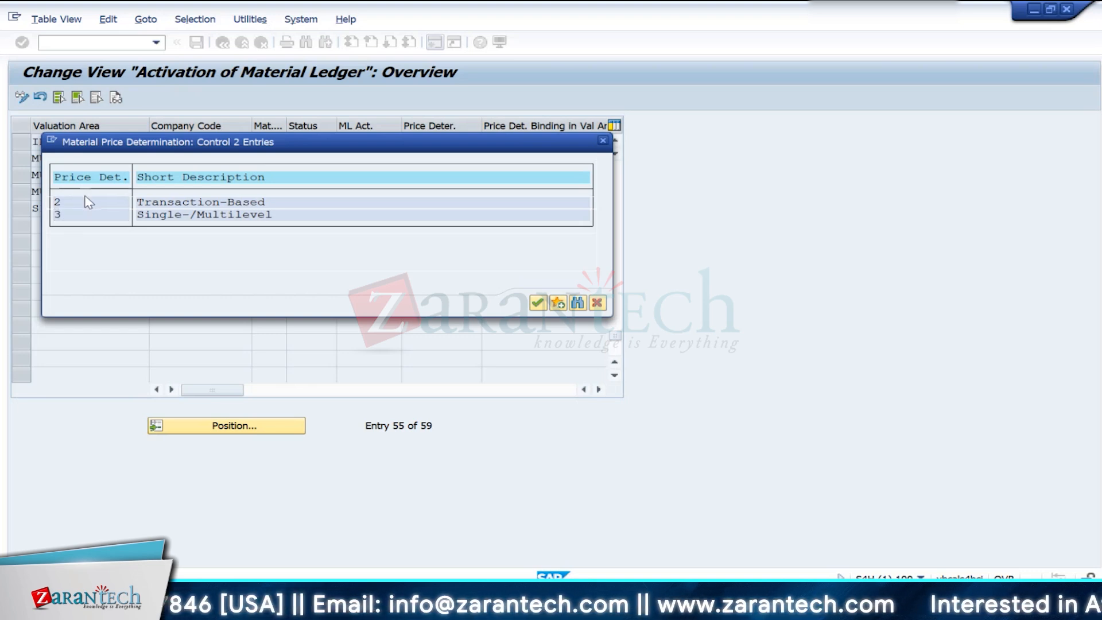
pyautogui.click(79, 201)
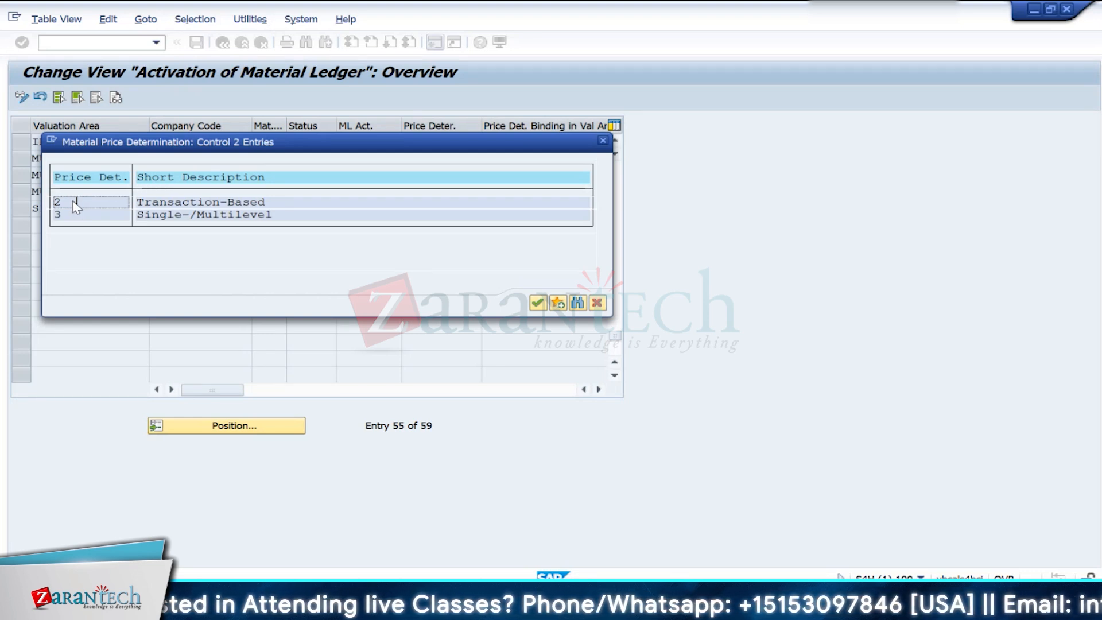
pyautogui.doubleClick(73, 216)
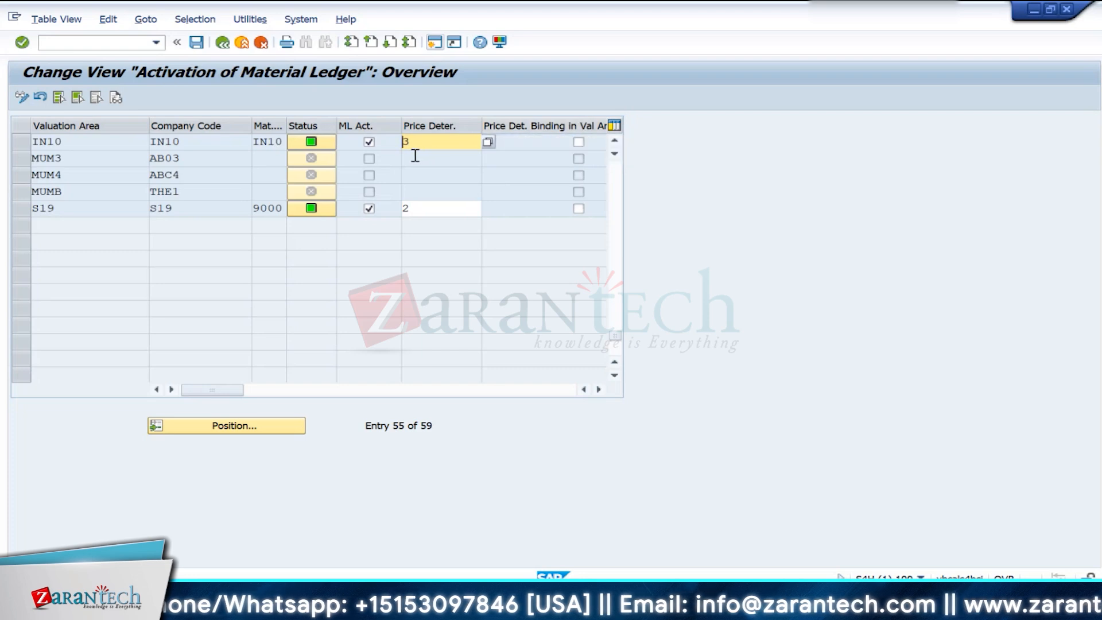
pyautogui.click(579, 142)
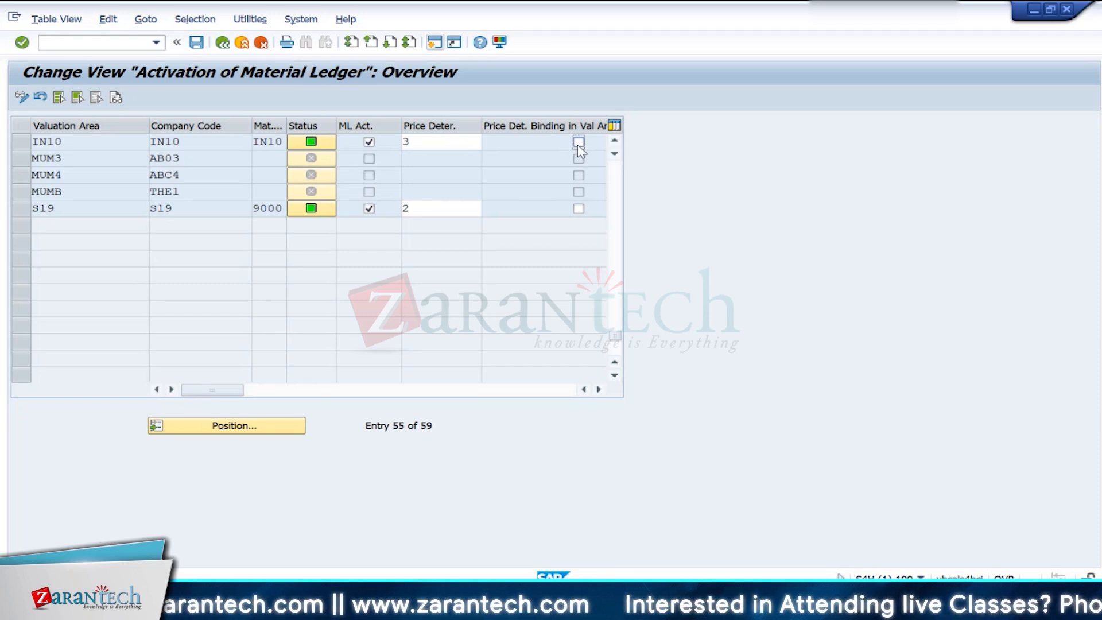
pyautogui.click(457, 144)
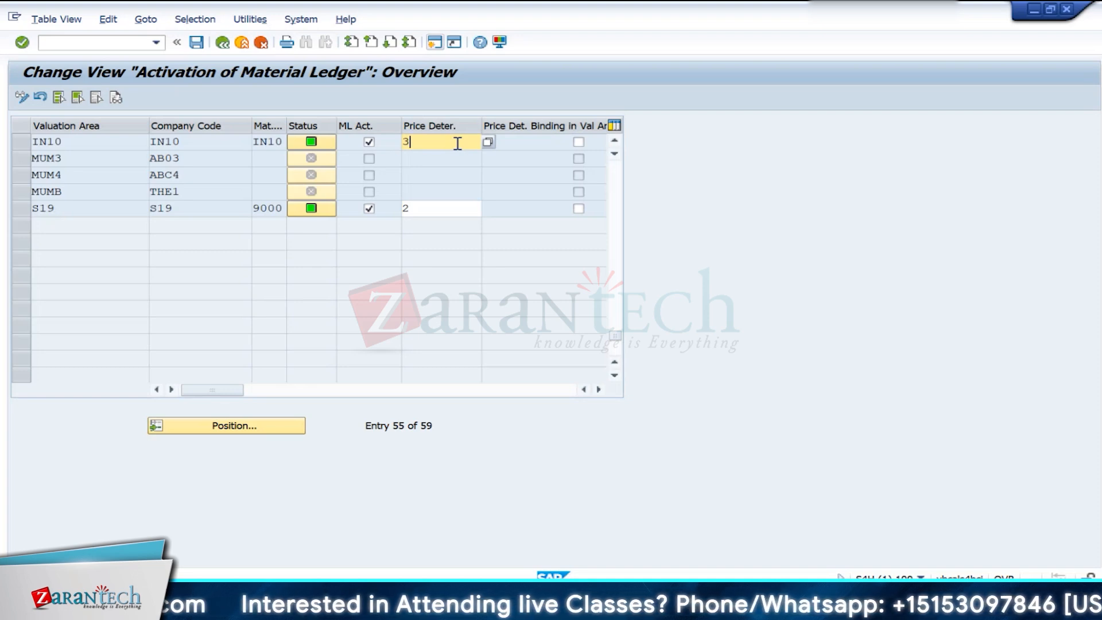
pyautogui.click(576, 143)
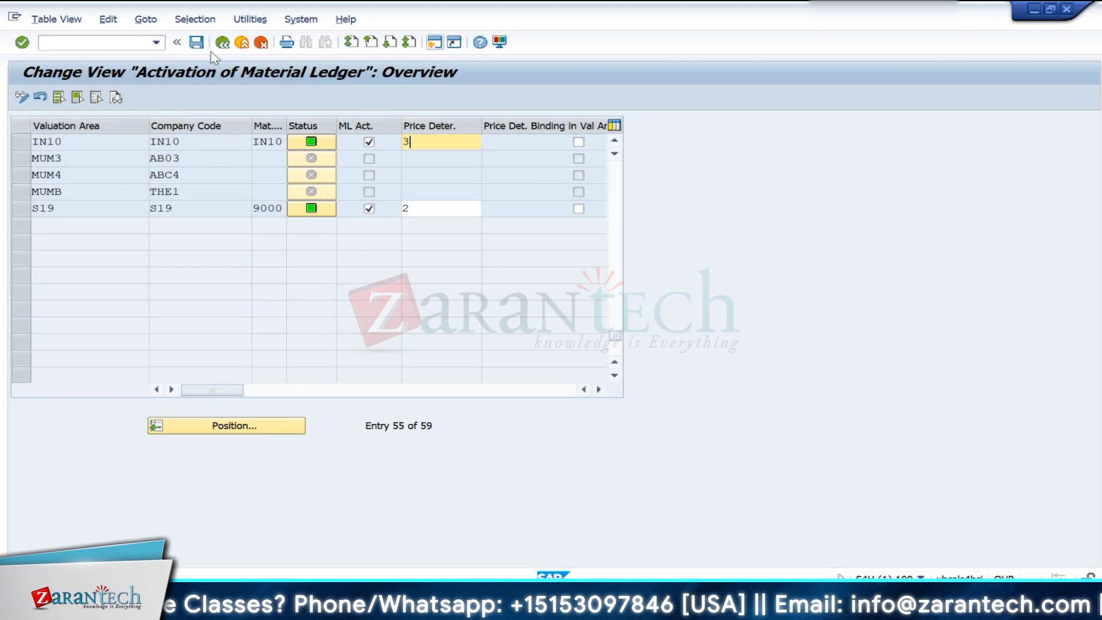
# - Save the material ledger activation, accept the data conversion notice and customizing request, and return to the IMG structure
pyautogui.click(196, 42)
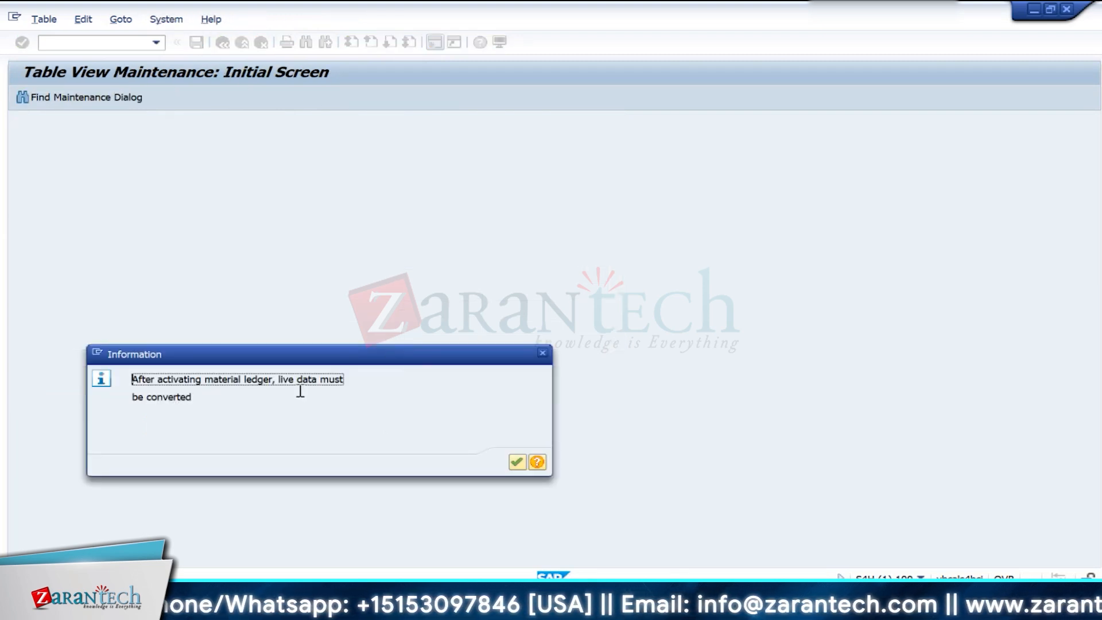
pyautogui.click(519, 462)
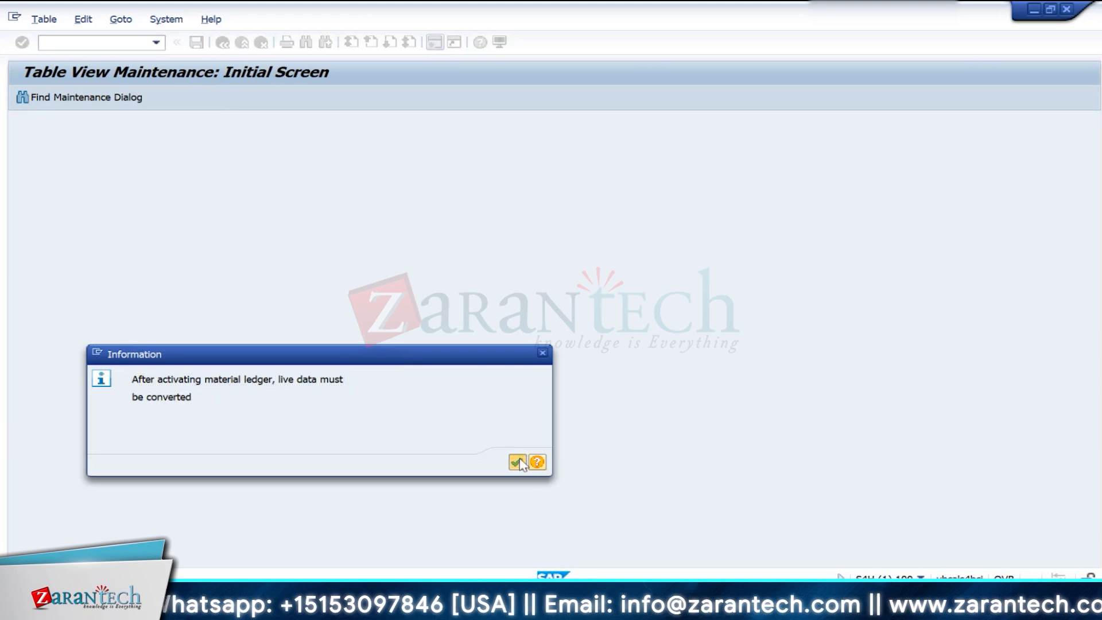
pyautogui.click(362, 268)
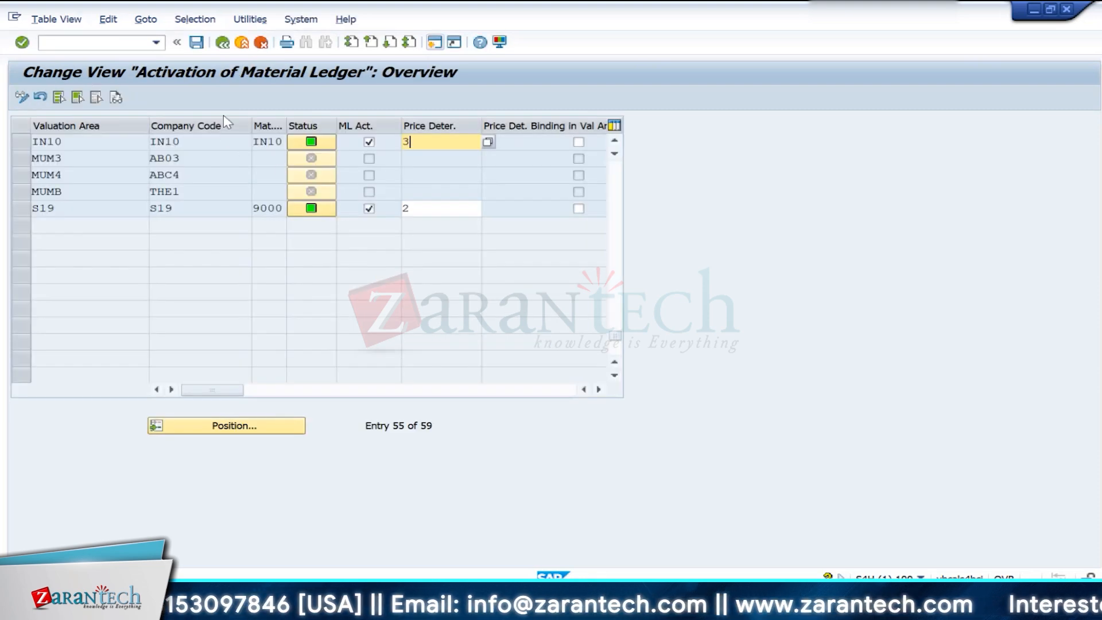
pyautogui.click(223, 47)
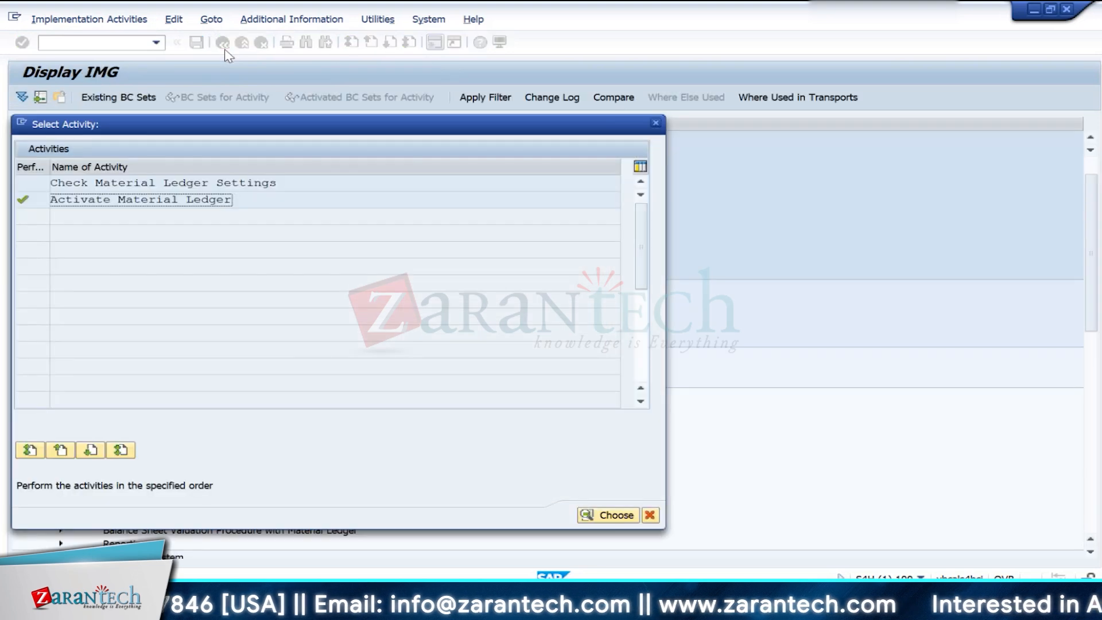
pyautogui.click(655, 123)
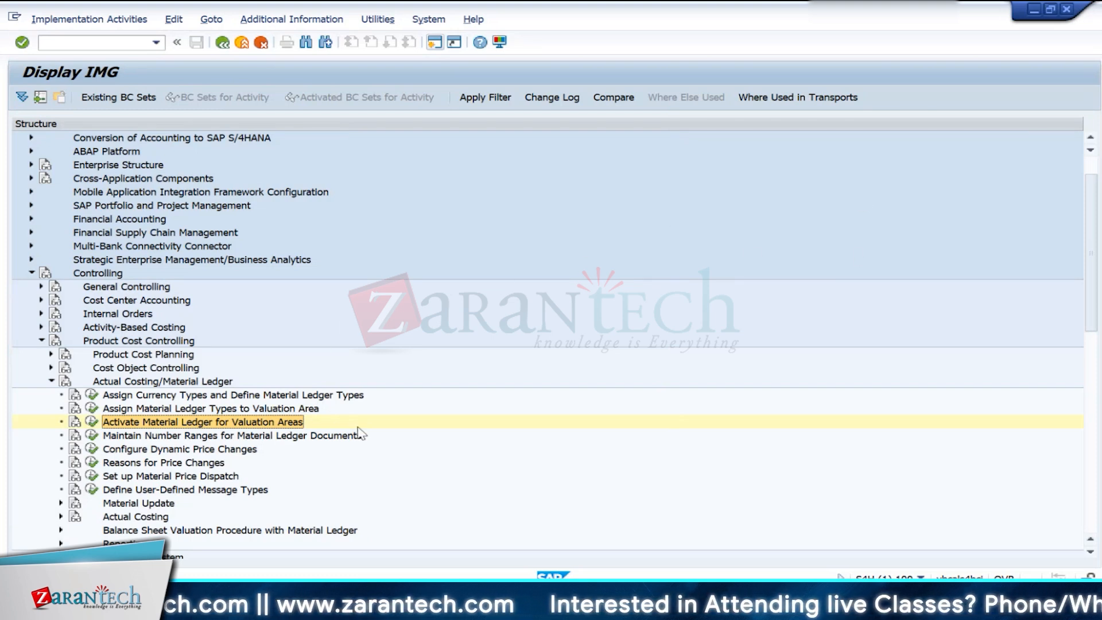
# - Expand Actual Costing under Actual Costing/Material Ledger and open the Activate Actual Costing activity
pyautogui.scroll(-1, 360, 433)
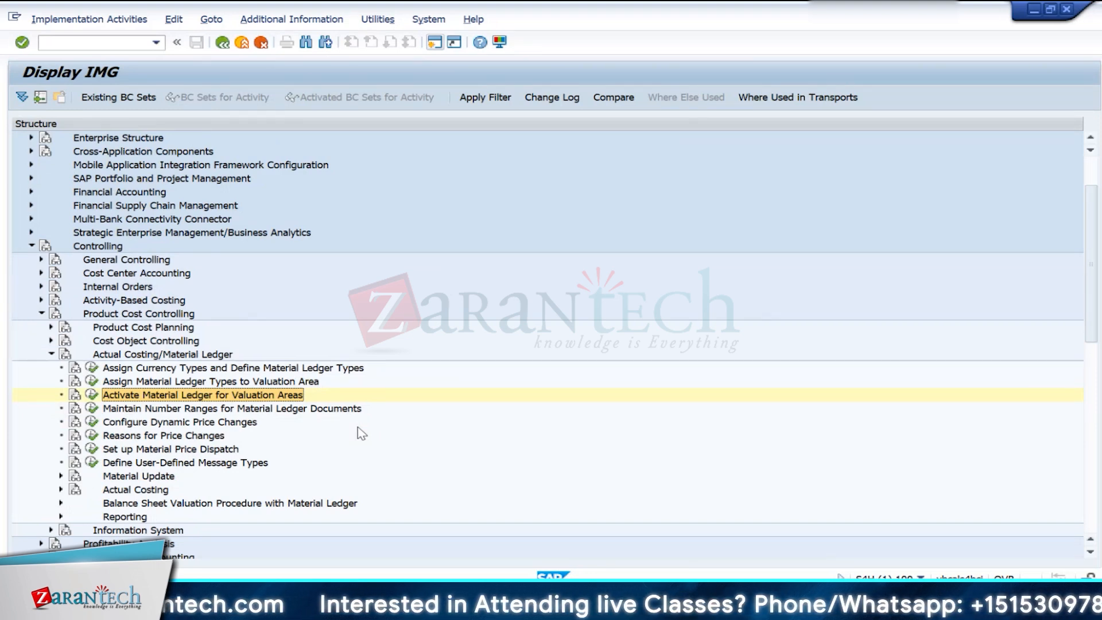
pyautogui.scroll(-1, 358, 428)
pyautogui.scroll(-2, 357, 428)
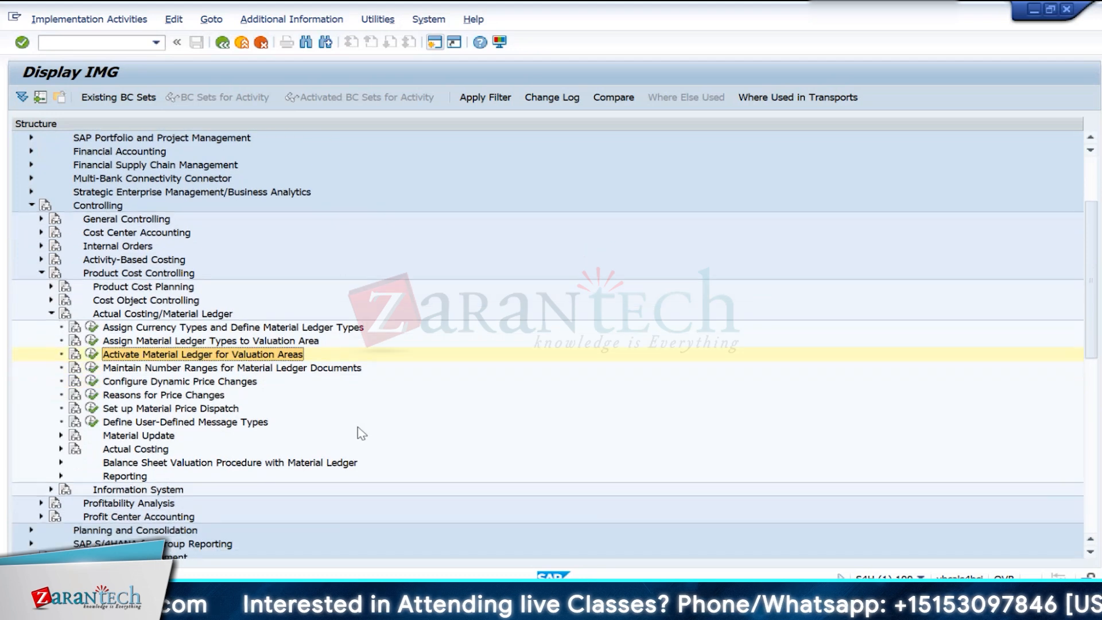
pyautogui.scroll(-1, 357, 428)
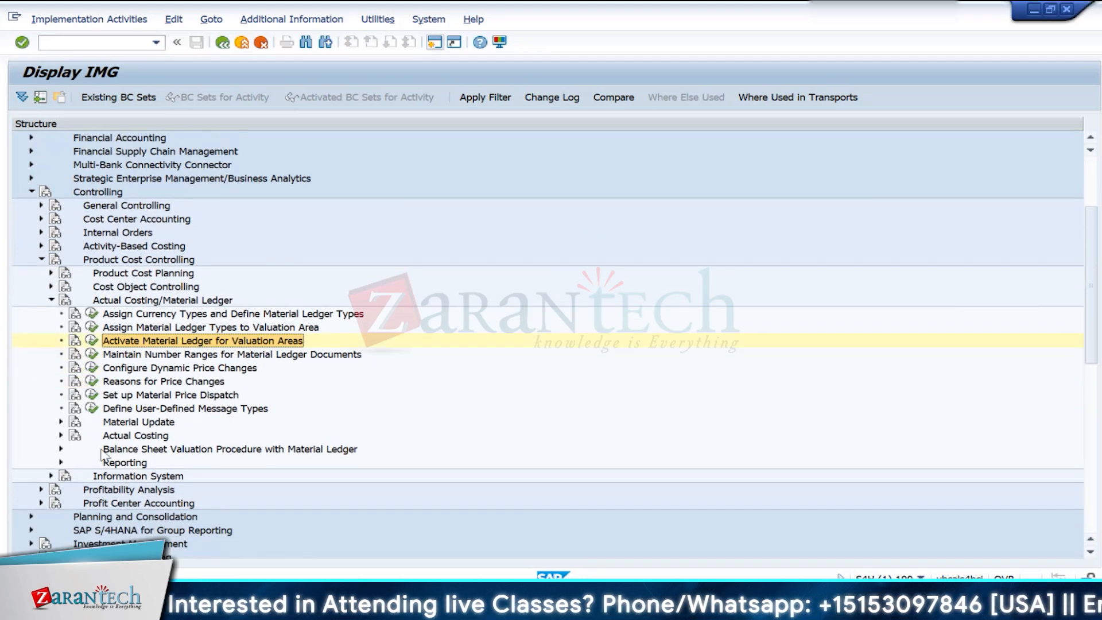
pyautogui.click(61, 435)
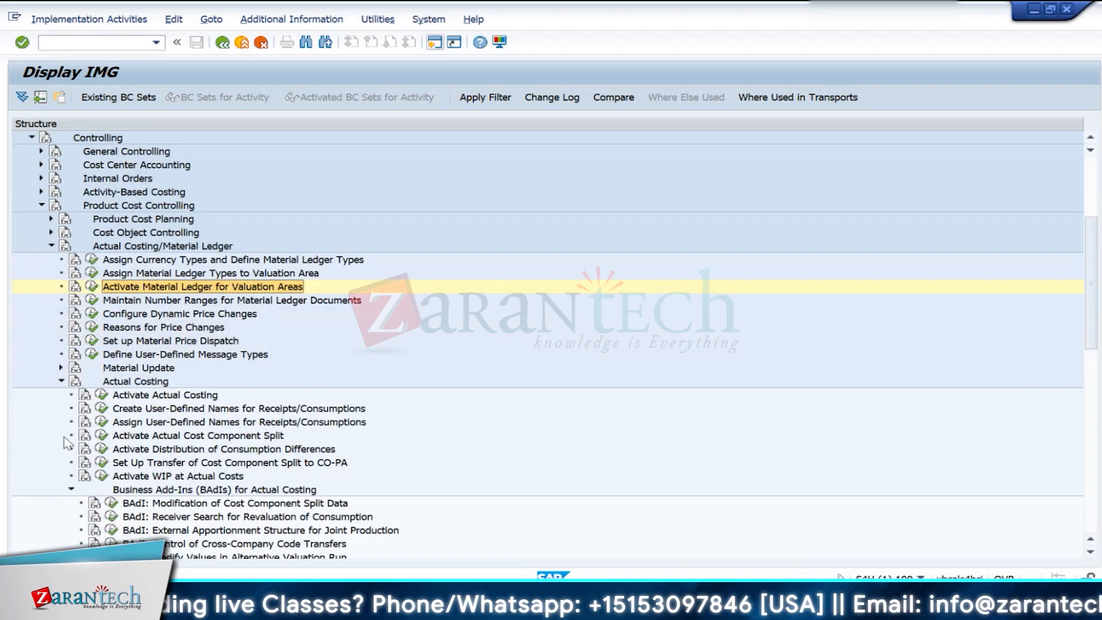
pyautogui.click(102, 395)
pyautogui.doubleClick(84, 200)
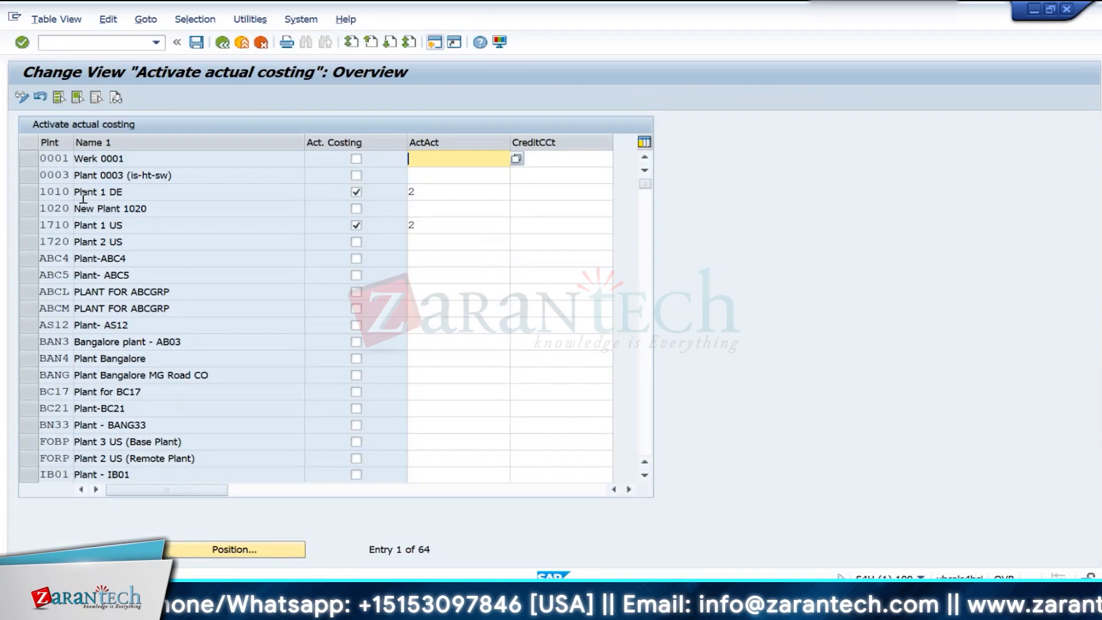
# - Position the table at plant IN10 and set its ActAct to 1, activity update not relevant to price determination
pyautogui.click(209, 545)
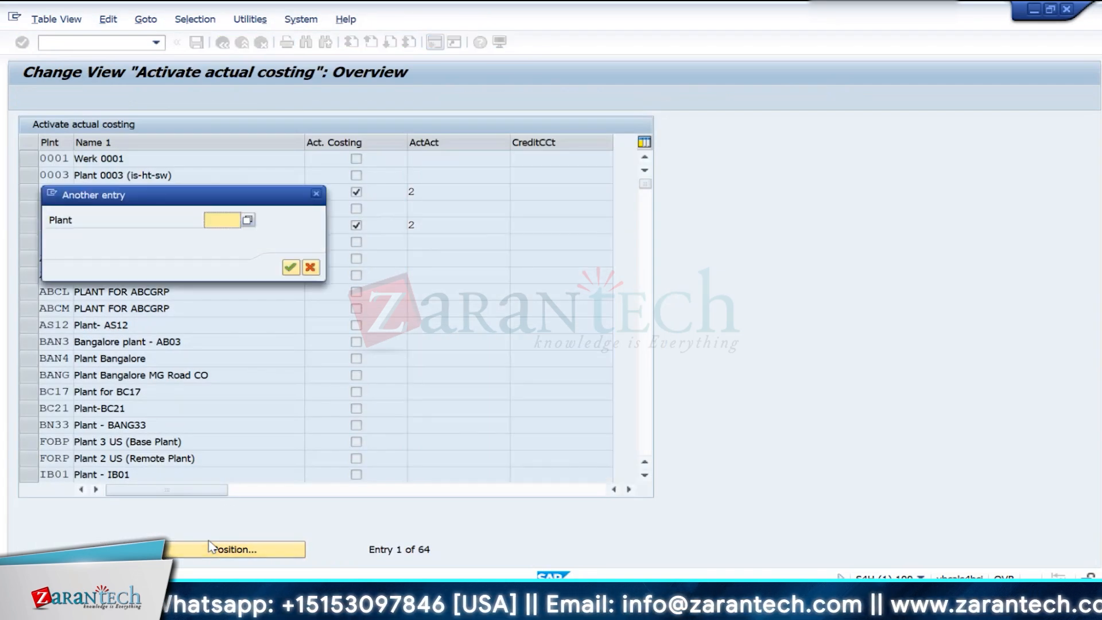
pyautogui.press('Down')
pyautogui.press('Down')
pyautogui.press('Return')
pyautogui.press('Return')
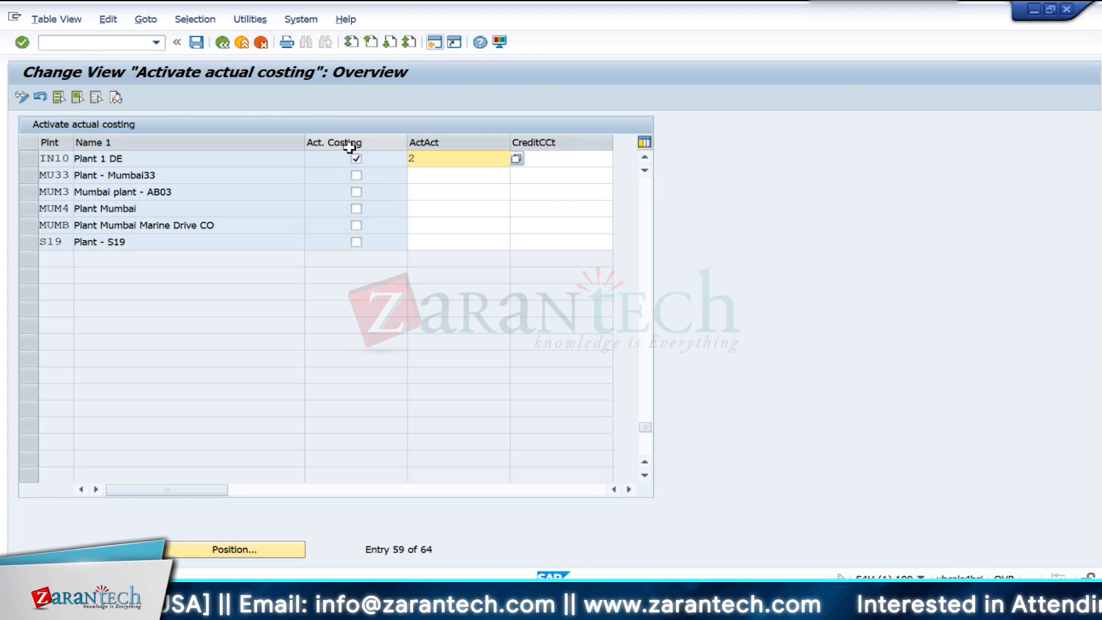
pyautogui.click(516, 160)
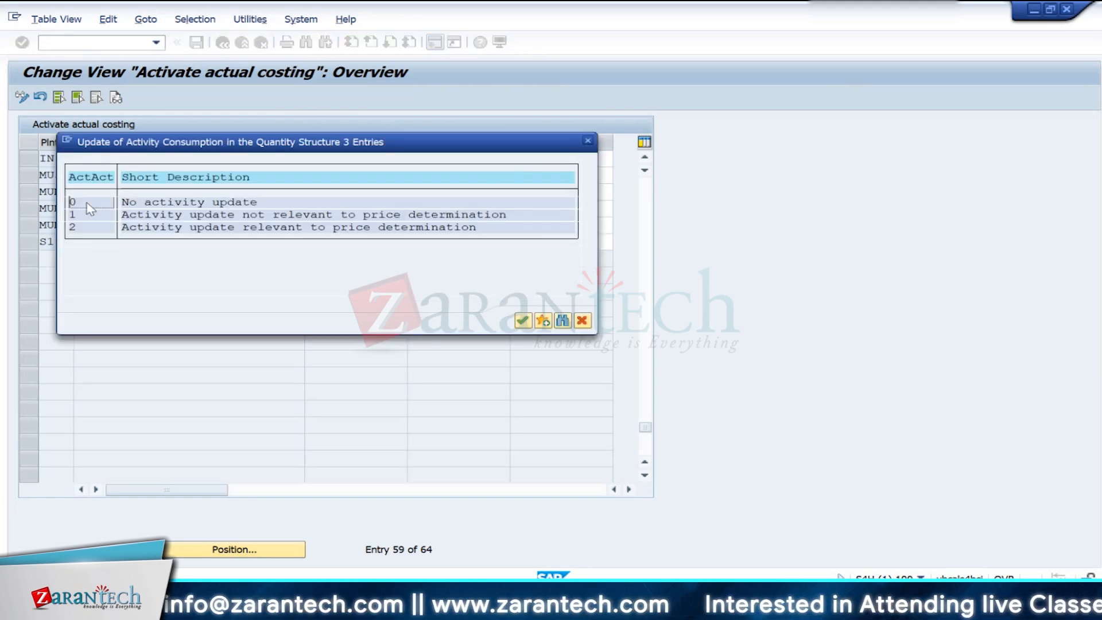
pyautogui.doubleClick(77, 215)
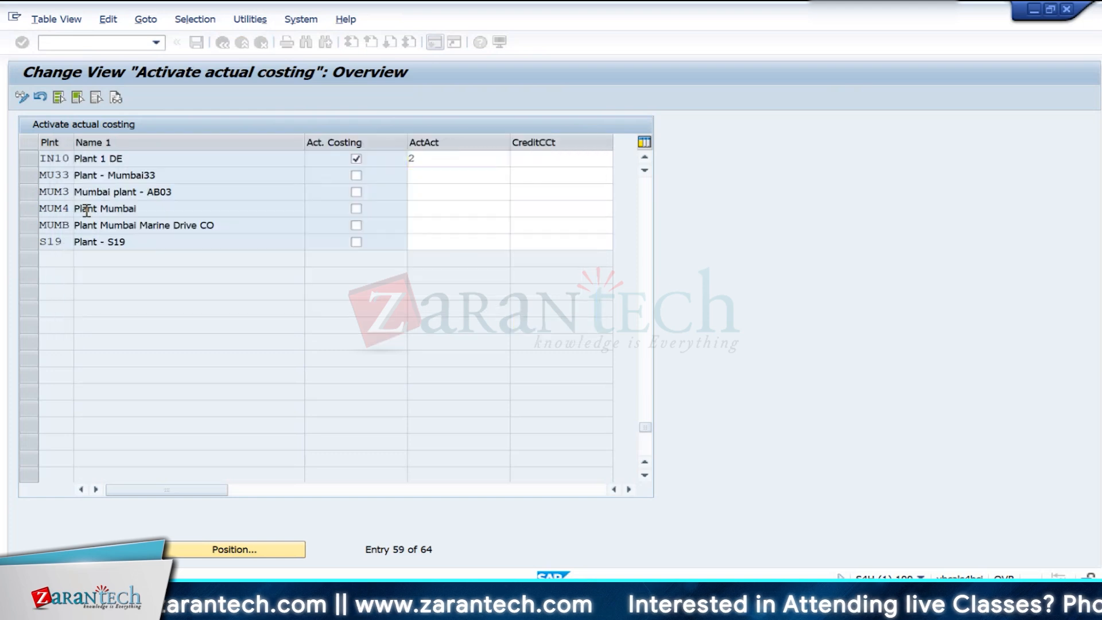
# - Save the actual costing settings to the proposed customizing request and return to the IMG structure
pyautogui.click(201, 45)
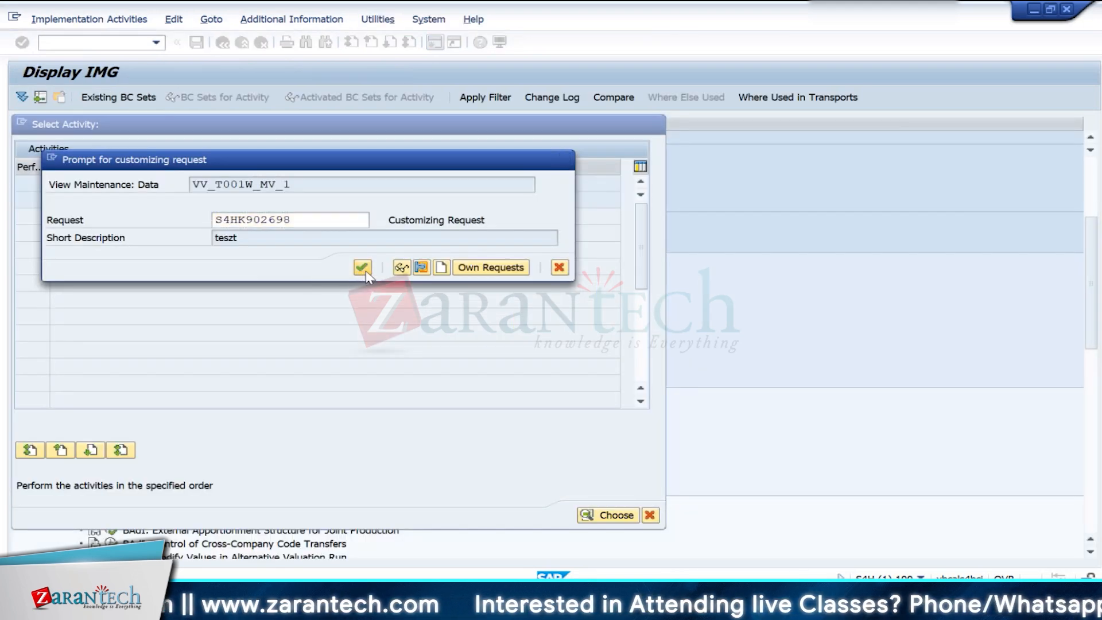
pyautogui.click(360, 264)
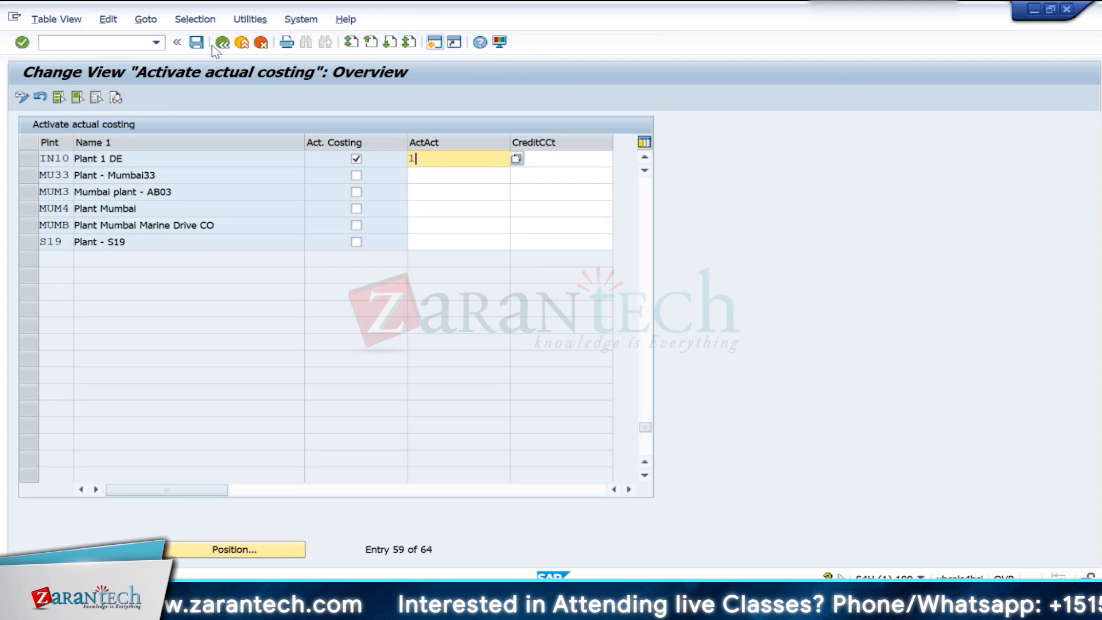
pyautogui.click(220, 44)
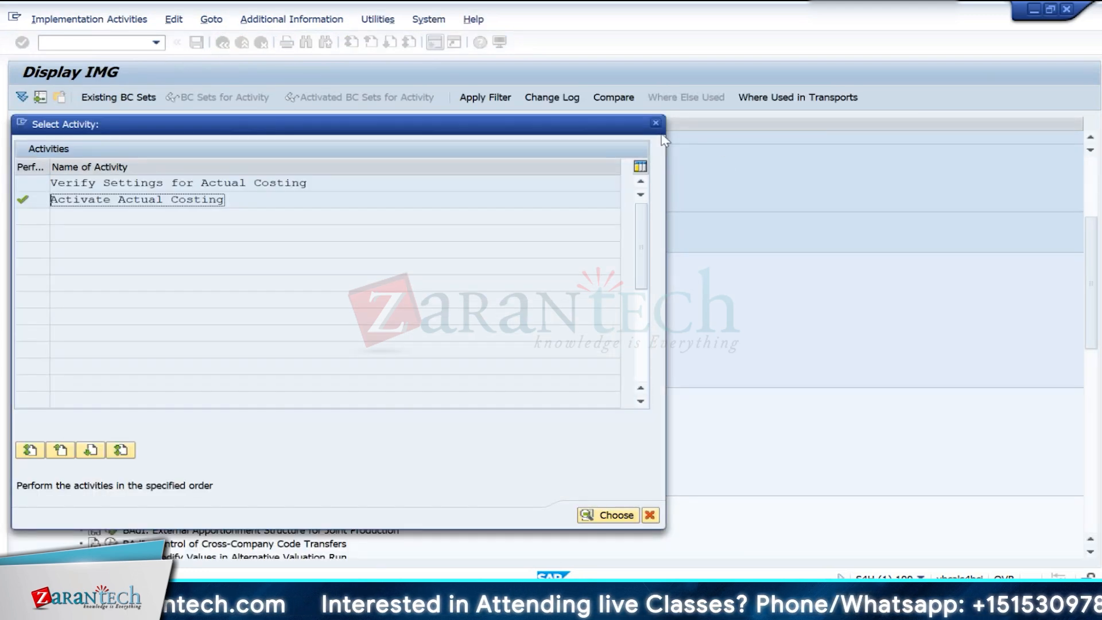
pyautogui.click(654, 125)
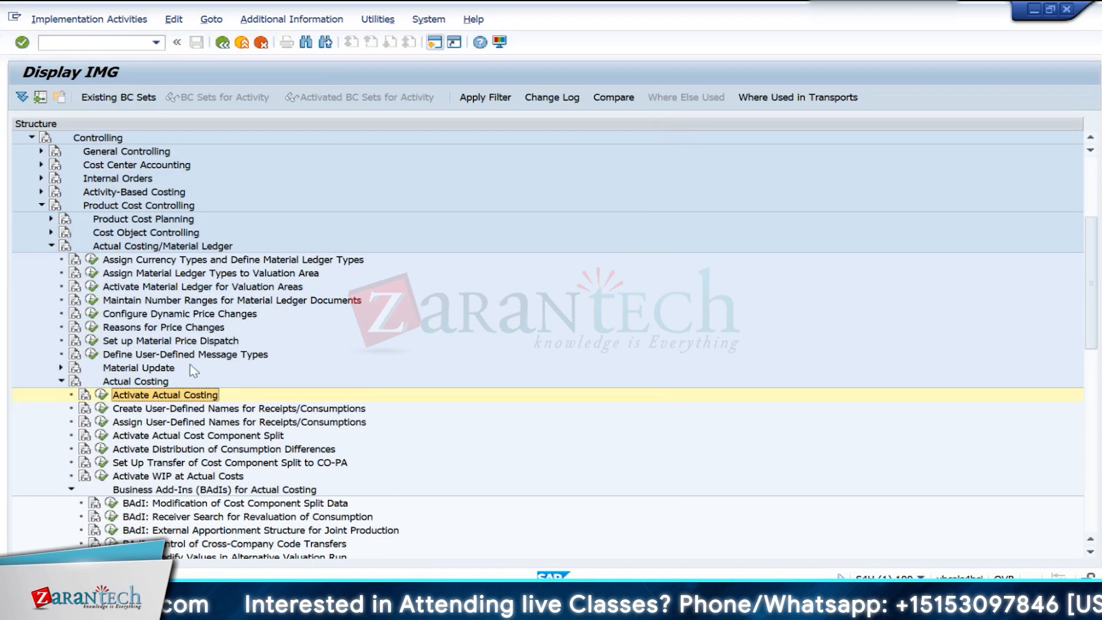
# - Open the Activate Actual Cost Component Split activity, position the table at valuation area IN10, and activate its actual cost component split
pyautogui.click(103, 436)
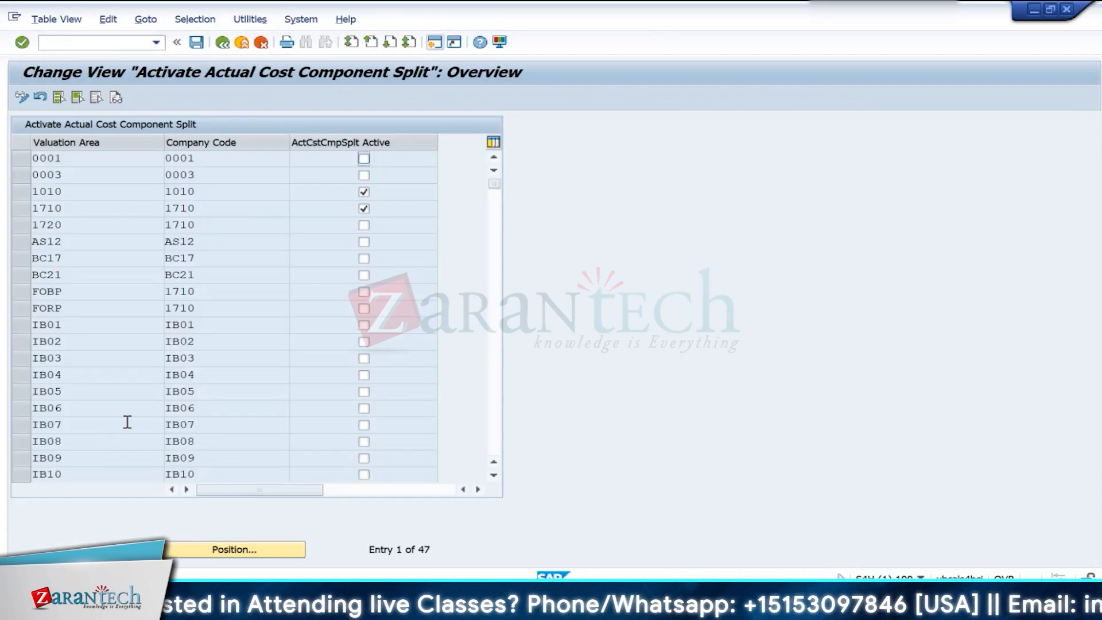
pyautogui.click(217, 550)
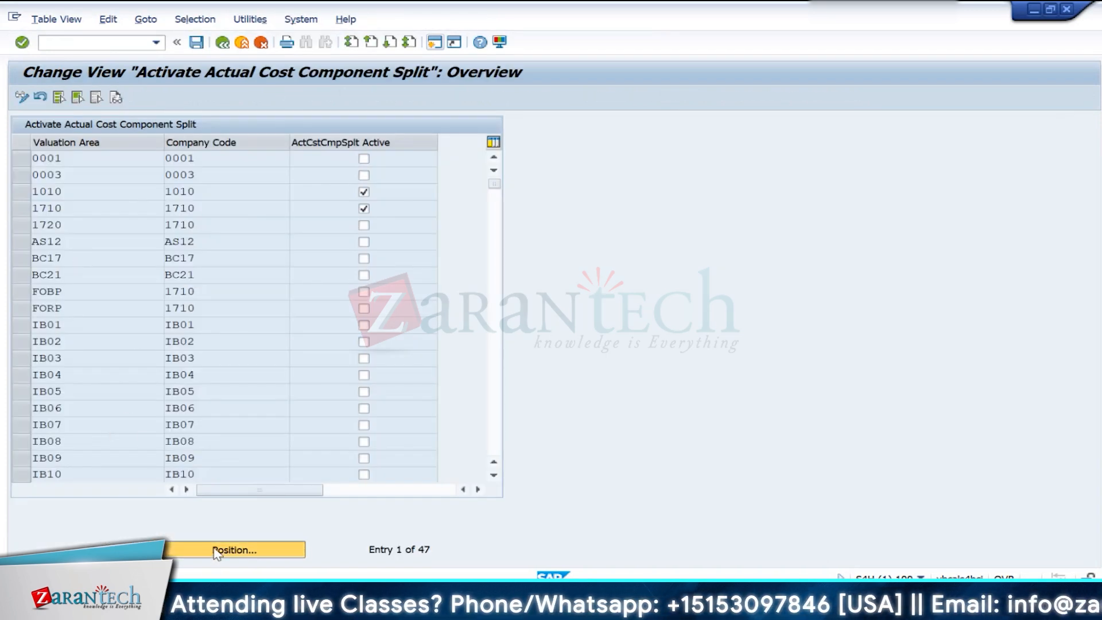
pyautogui.write('IN10')
pyautogui.press('Return')
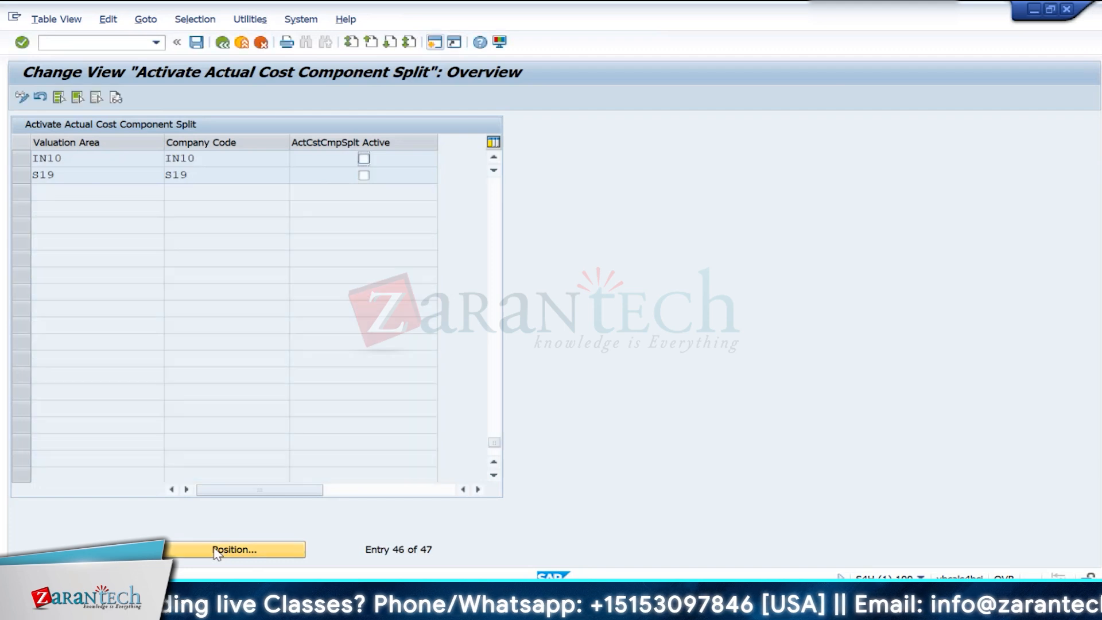
pyautogui.click(364, 159)
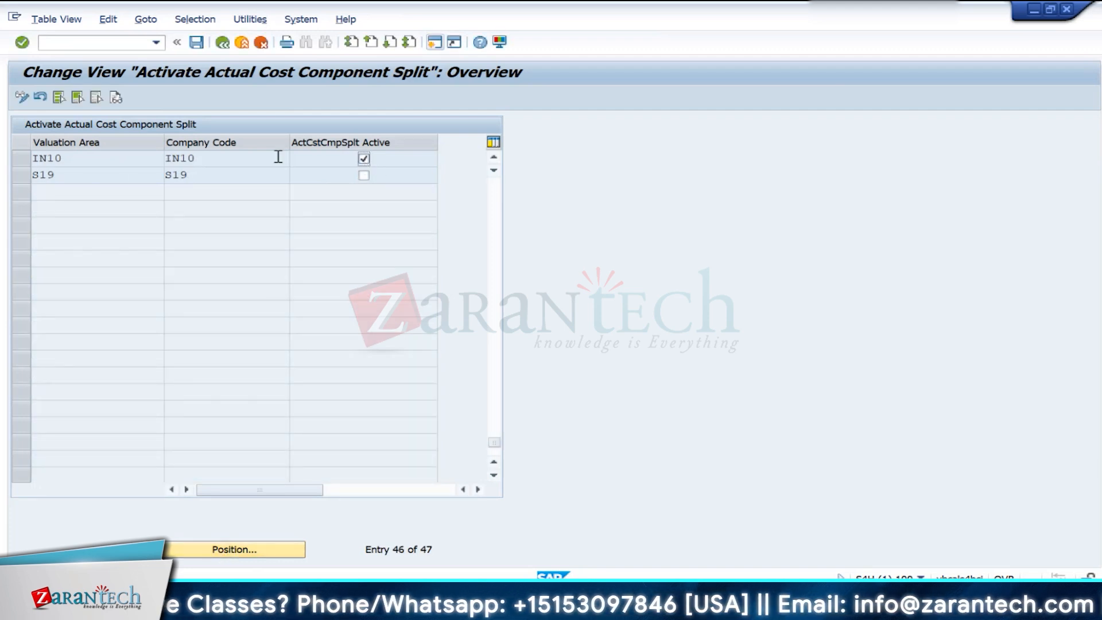
# - Save the cost component split activation, accept the performance notice and the proposed customizing request, and return to the IMG structure
pyautogui.click(197, 42)
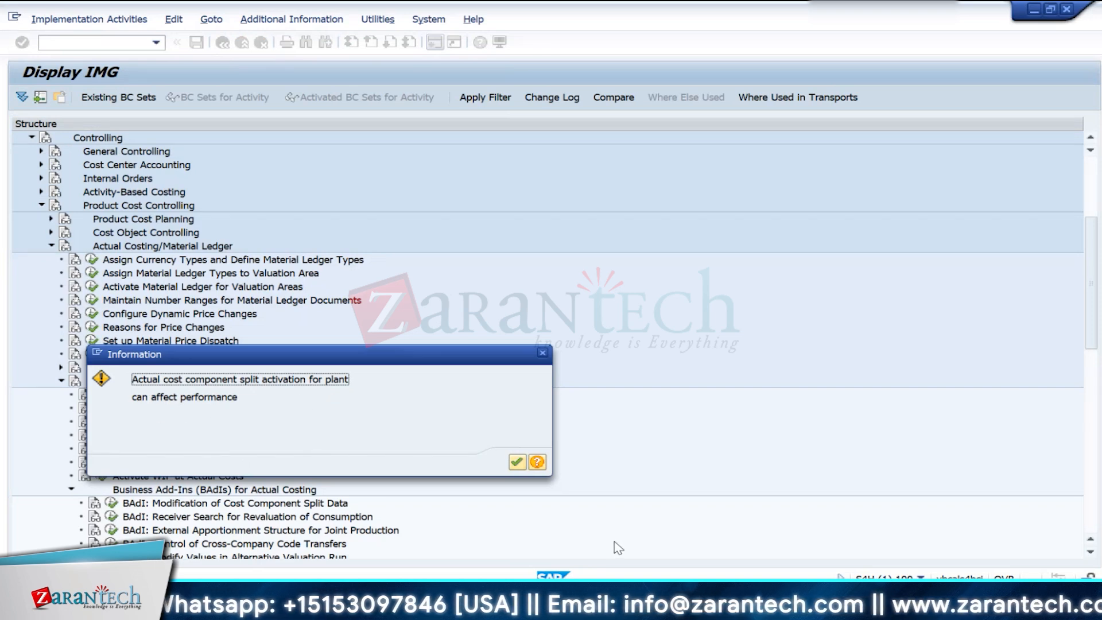
pyautogui.click(518, 462)
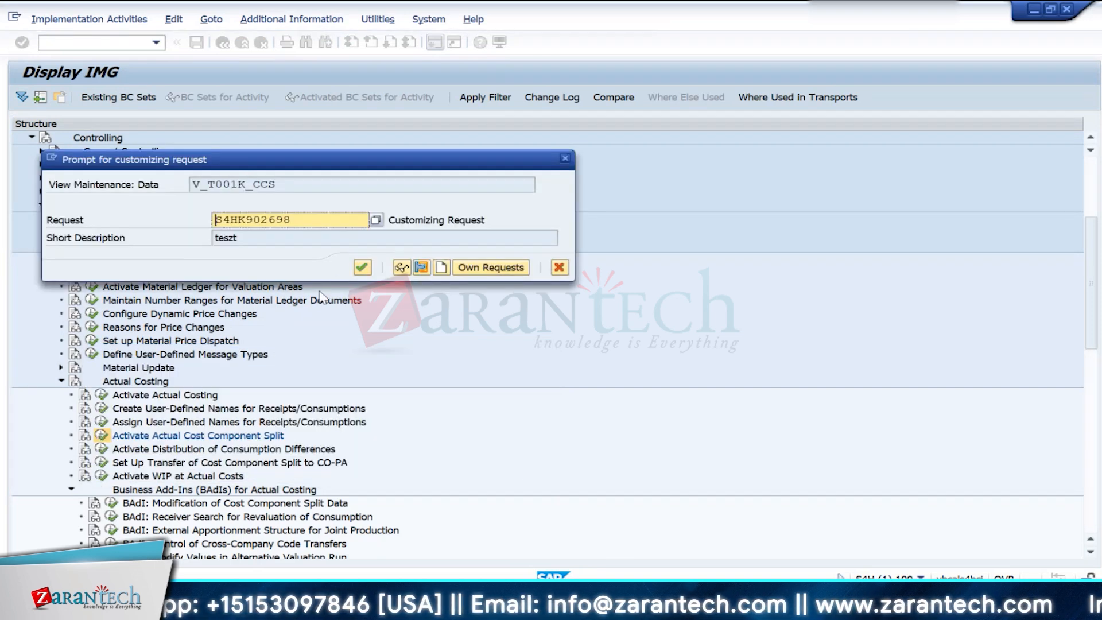
pyautogui.click(363, 267)
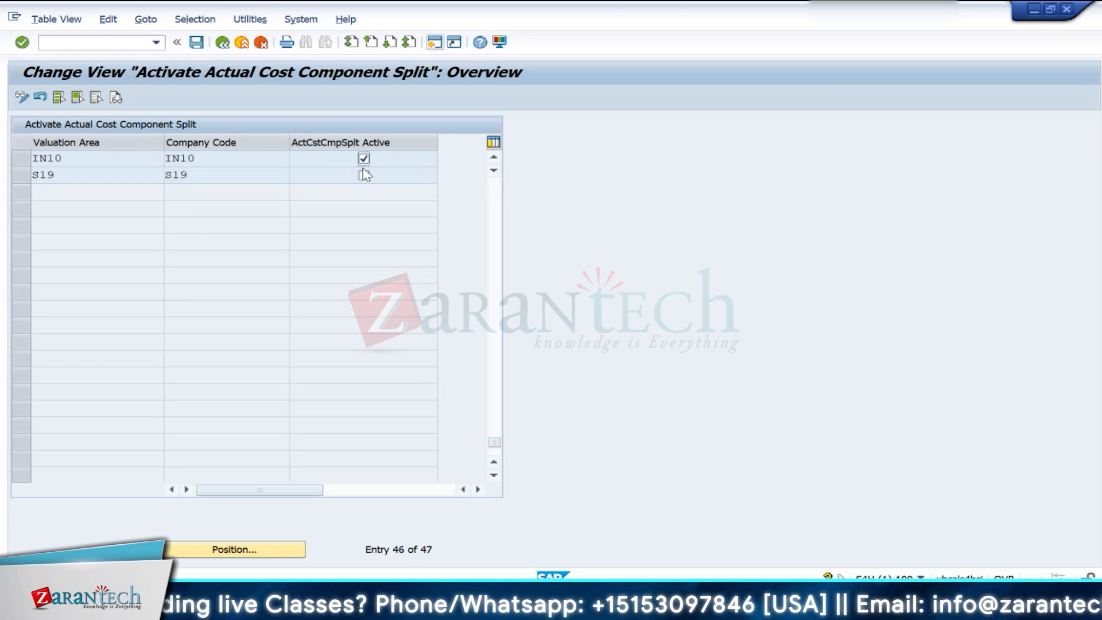
pyautogui.click(221, 42)
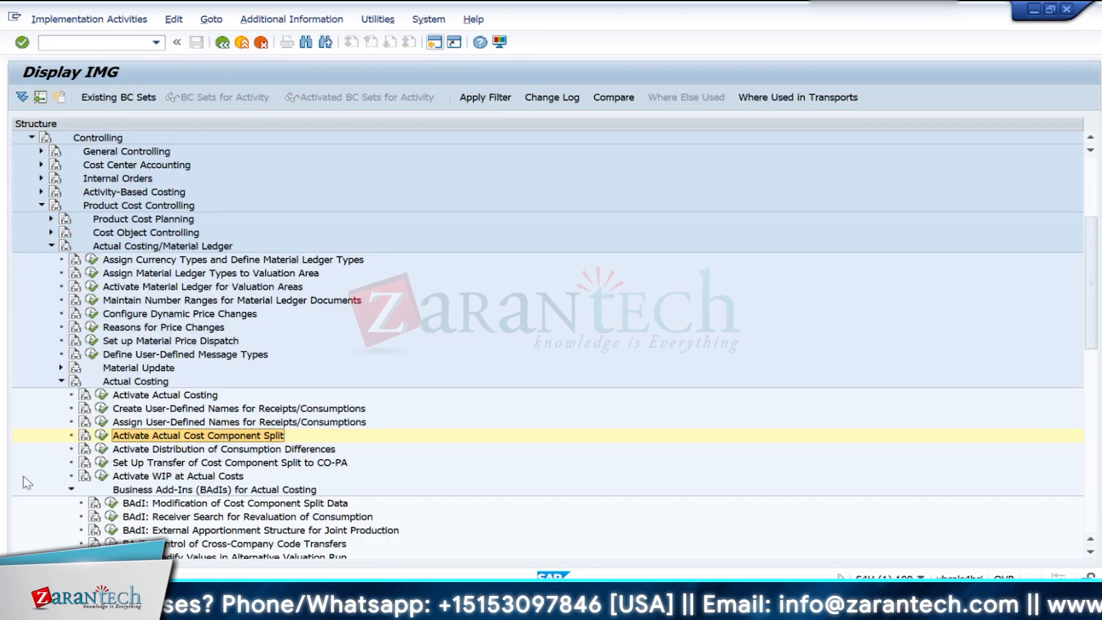
# - Collapse the Actual Costing, Actual Costing/Material Ledger, Product Cost Controlling and Controlling nodes in the IMG structure
pyautogui.scroll(-3, 344, 512)
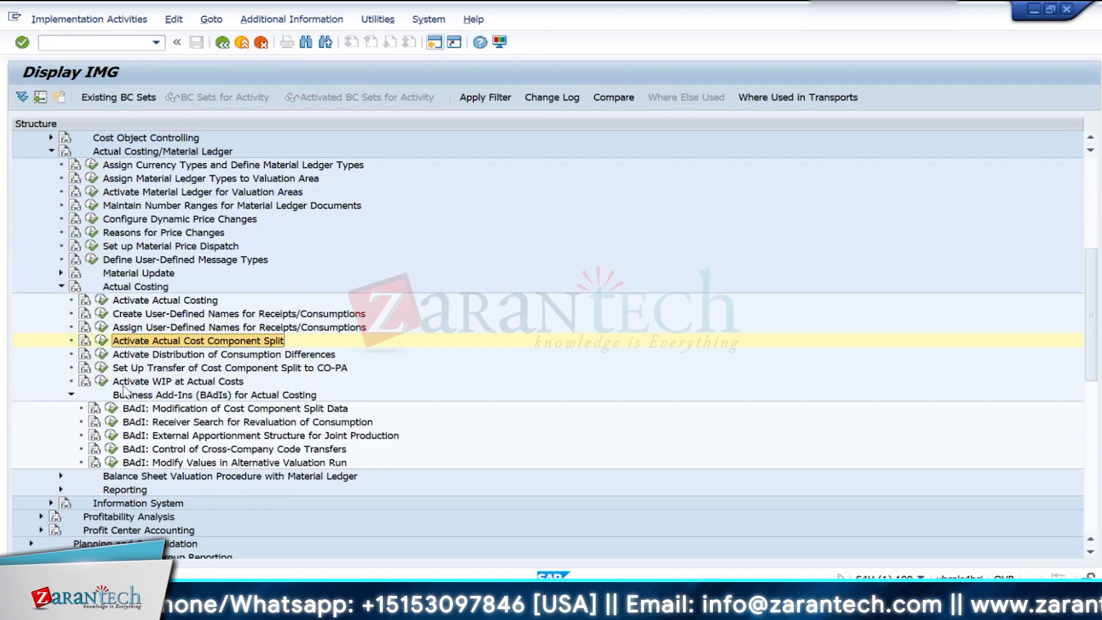
pyautogui.click(61, 287)
pyautogui.scroll(2, 235, 401)
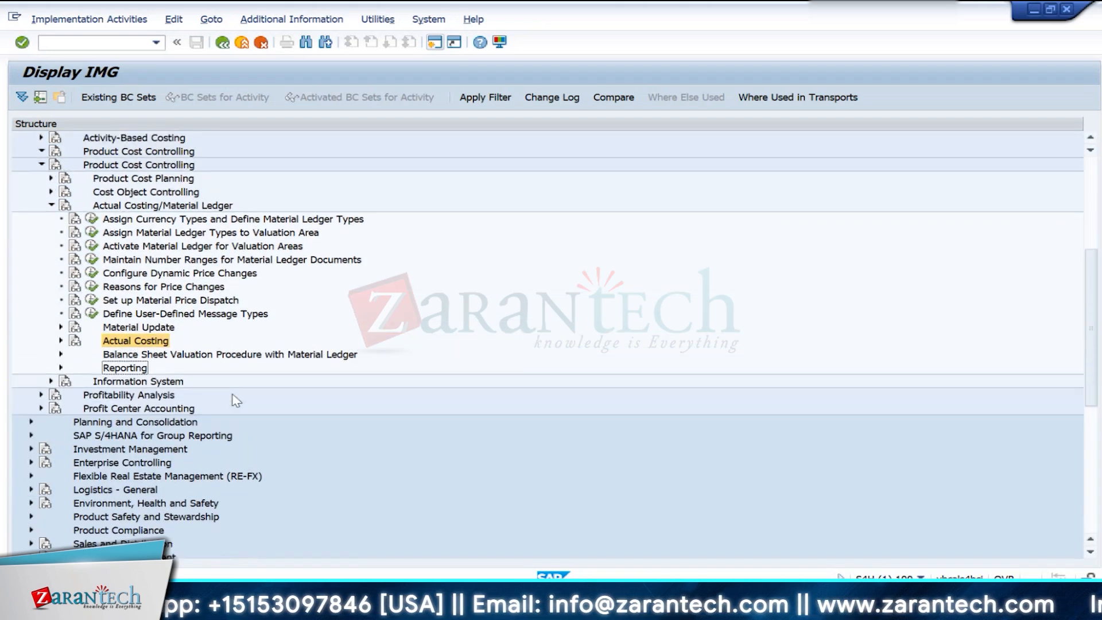
pyautogui.scroll(2, 235, 400)
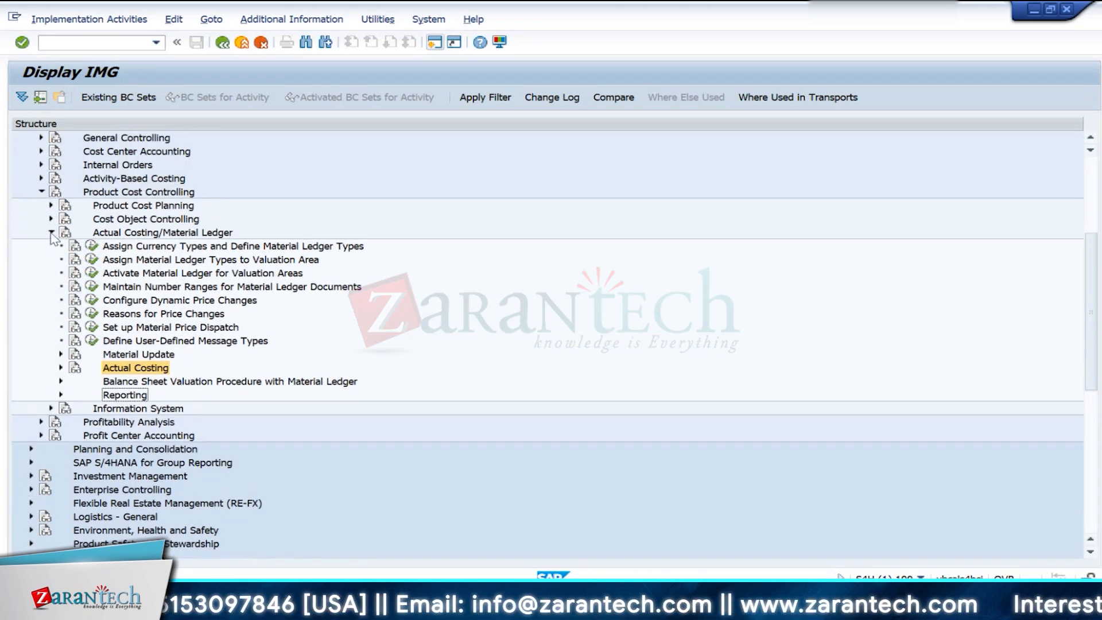
pyautogui.click(52, 233)
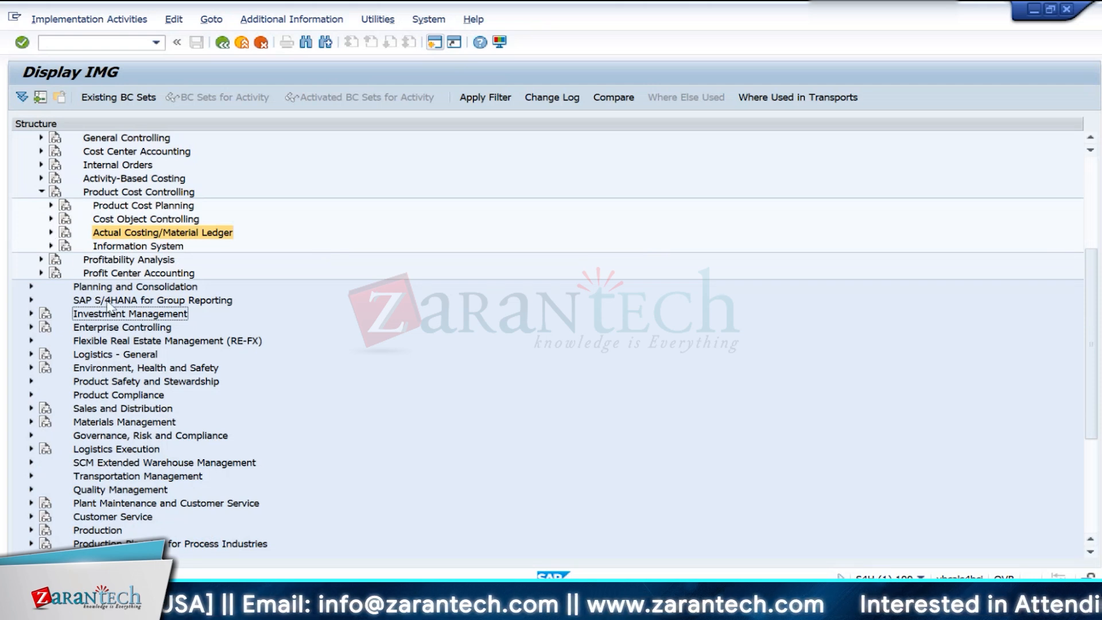
pyautogui.scroll(1, 94, 297)
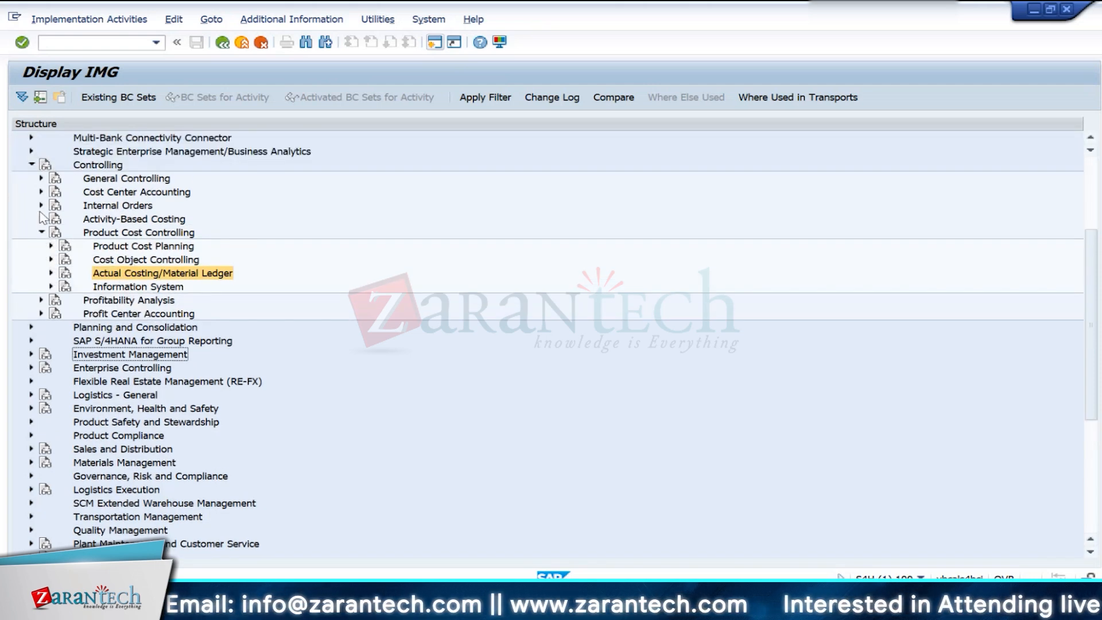
pyautogui.click(43, 232)
pyautogui.click(32, 165)
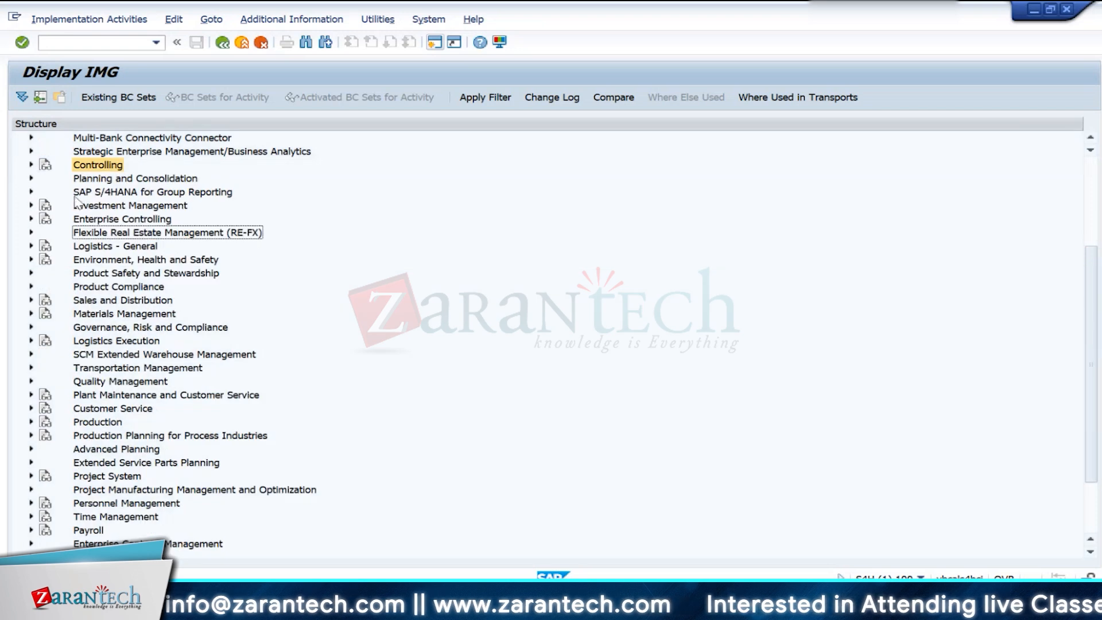
pyautogui.scroll(2, 148, 266)
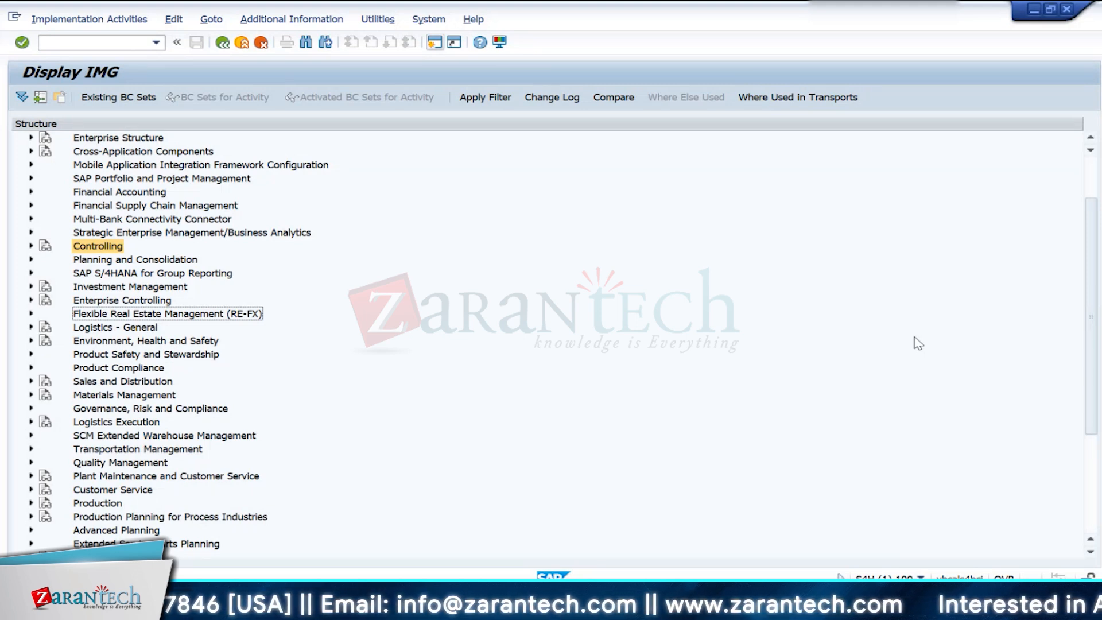
# - Expand Controlling, Product Cost Controlling and Actual Costing/Material Ledger down to the Material Update activities
pyautogui.click(32, 247)
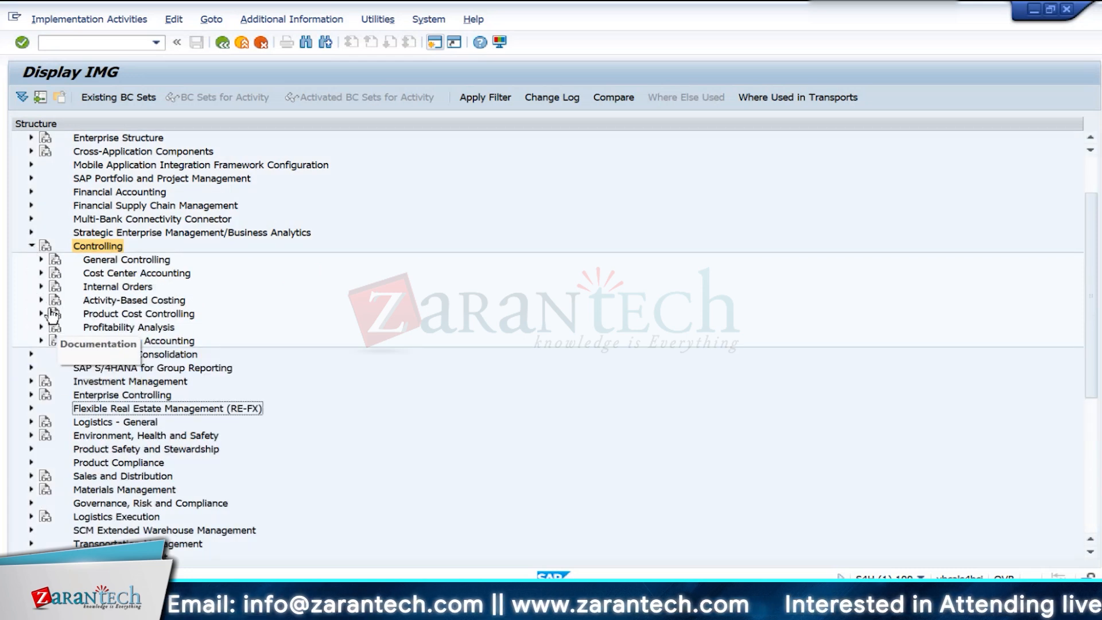
pyautogui.click(41, 313)
pyautogui.click(51, 354)
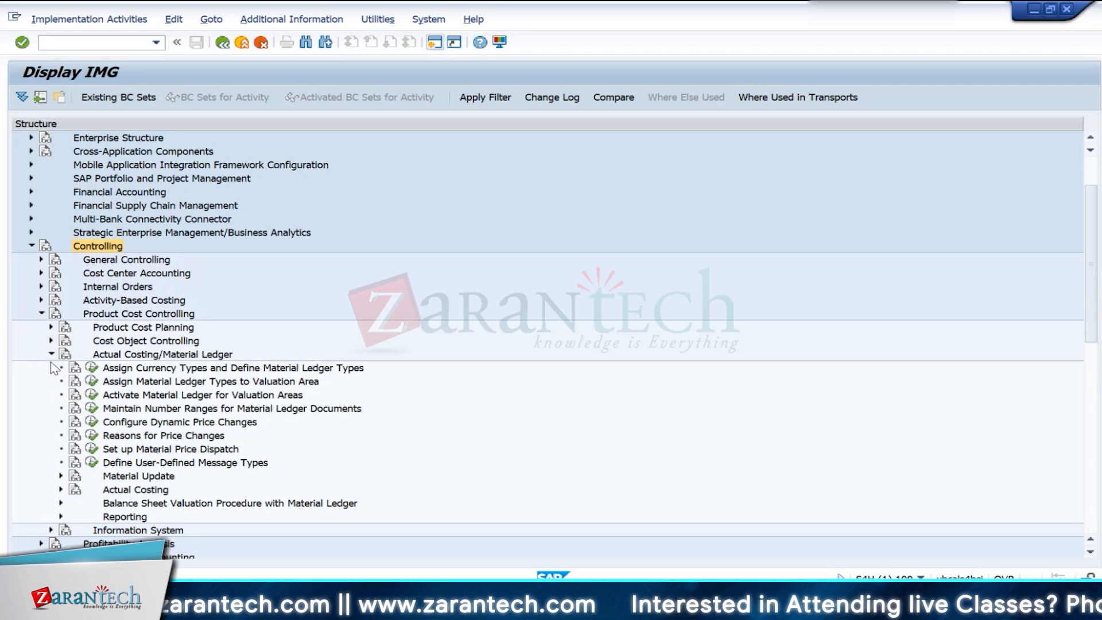
pyautogui.click(51, 355)
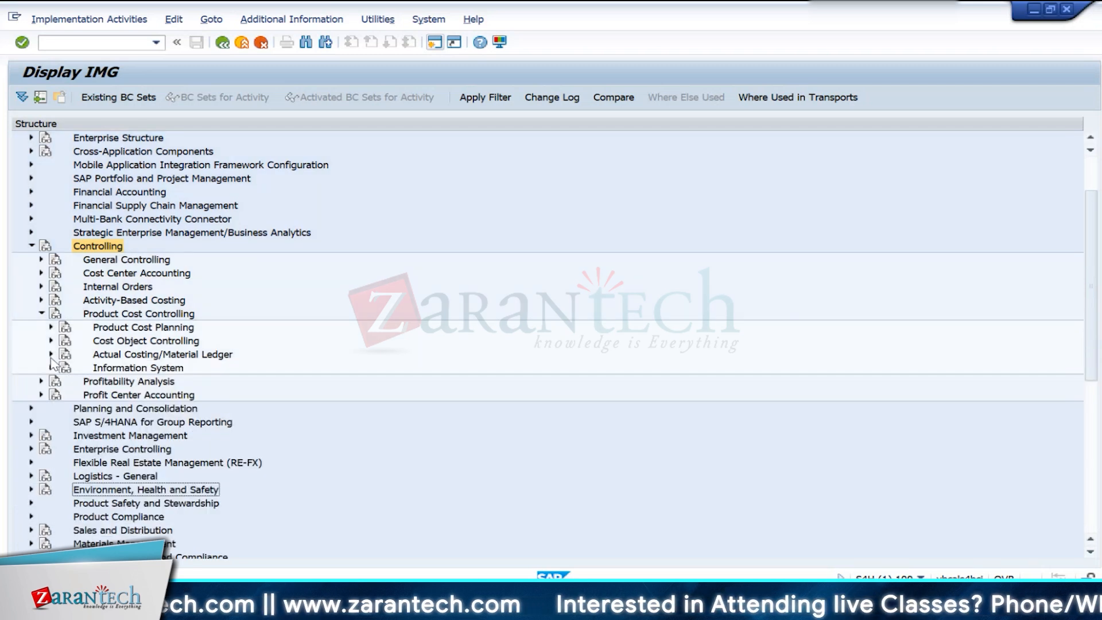
pyautogui.click(51, 354)
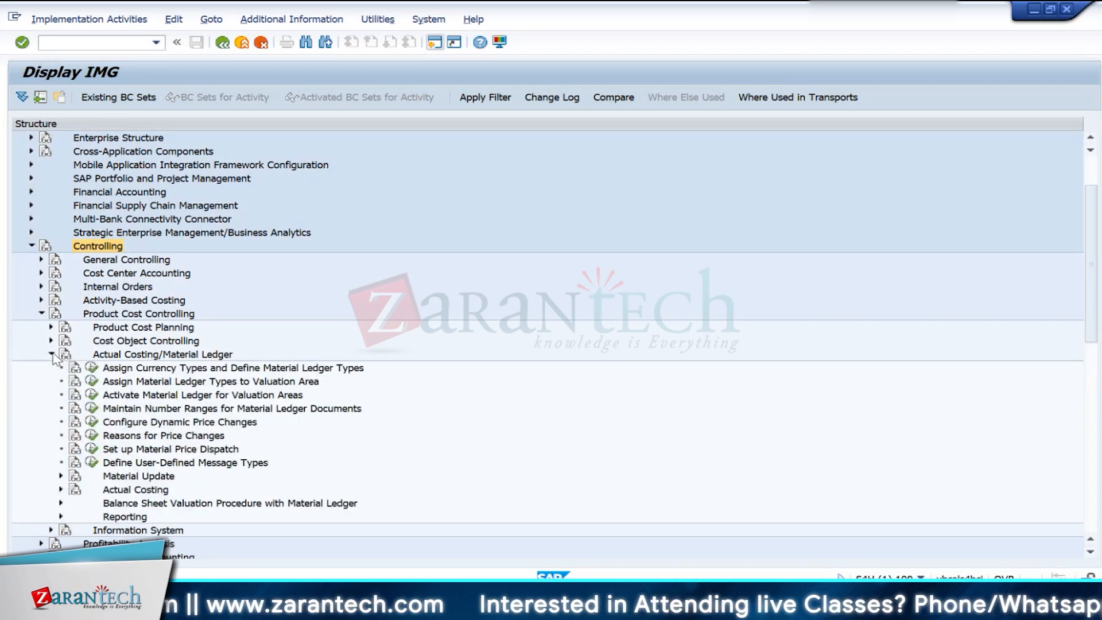
pyautogui.scroll(-1, 61, 437)
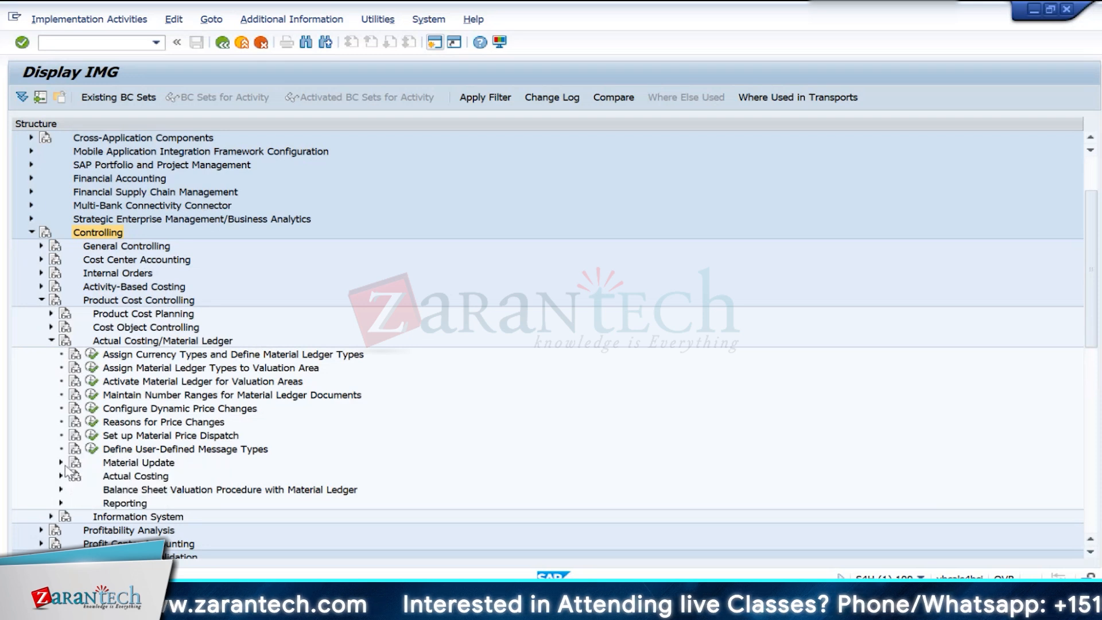
pyautogui.click(61, 462)
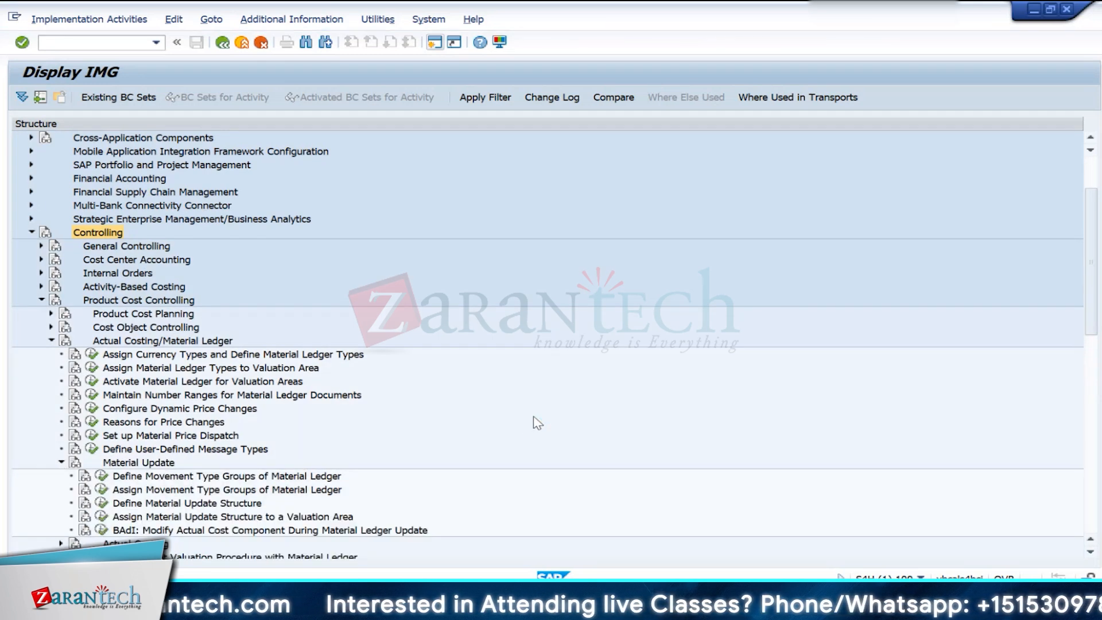
# - View the movement type groups in Define Movement Type Groups of Material Ledger and return to the IMG structure
pyautogui.scroll(-1, 537, 422)
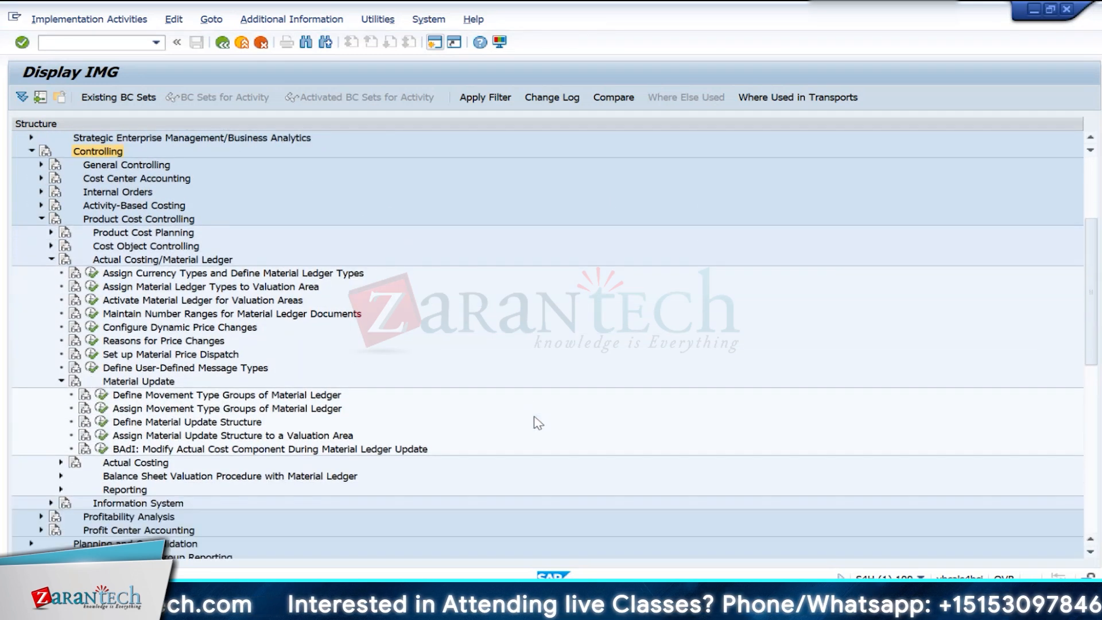
pyautogui.click(102, 396)
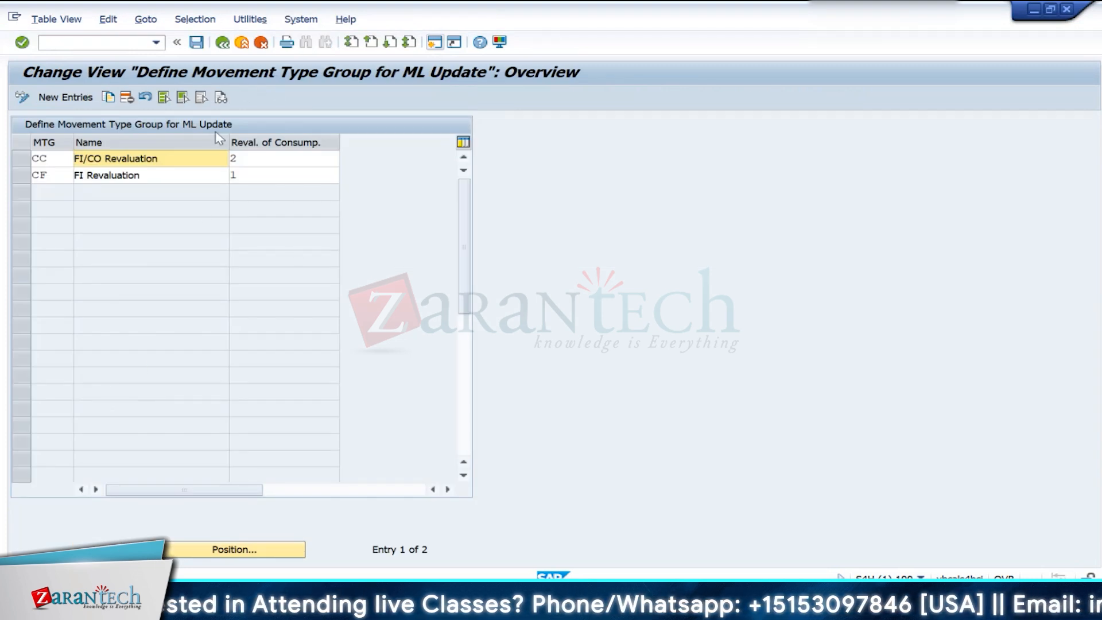
pyautogui.press('F3')
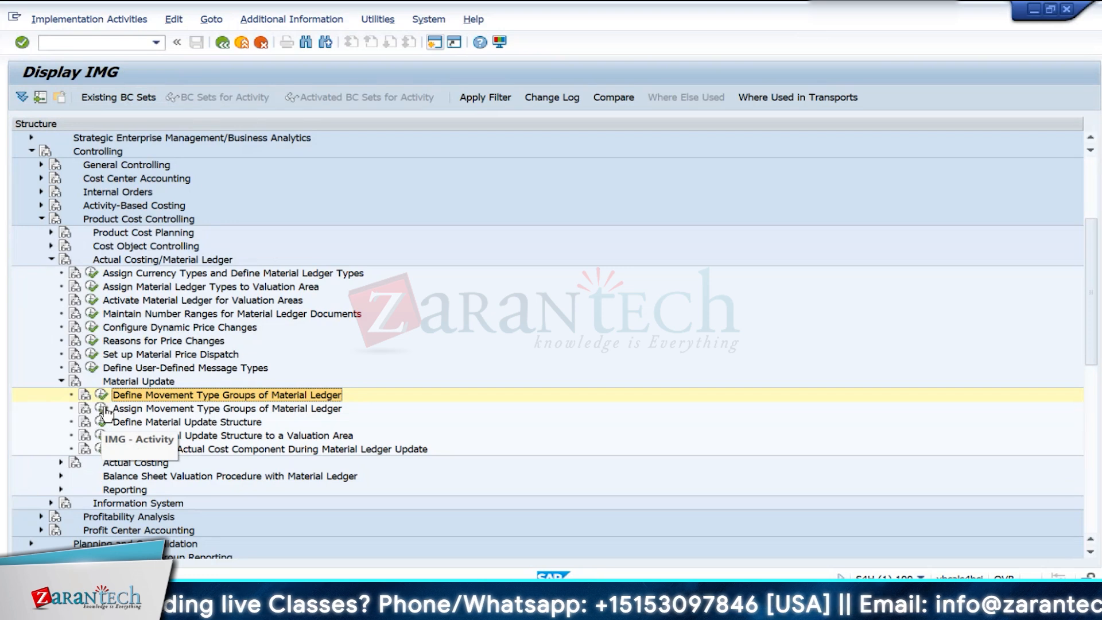
# - Check the movement type group assigned to movement type 601 in Assign Movement Type Groups of Material Ledger, and return to the IMG structure
pyautogui.click(105, 409)
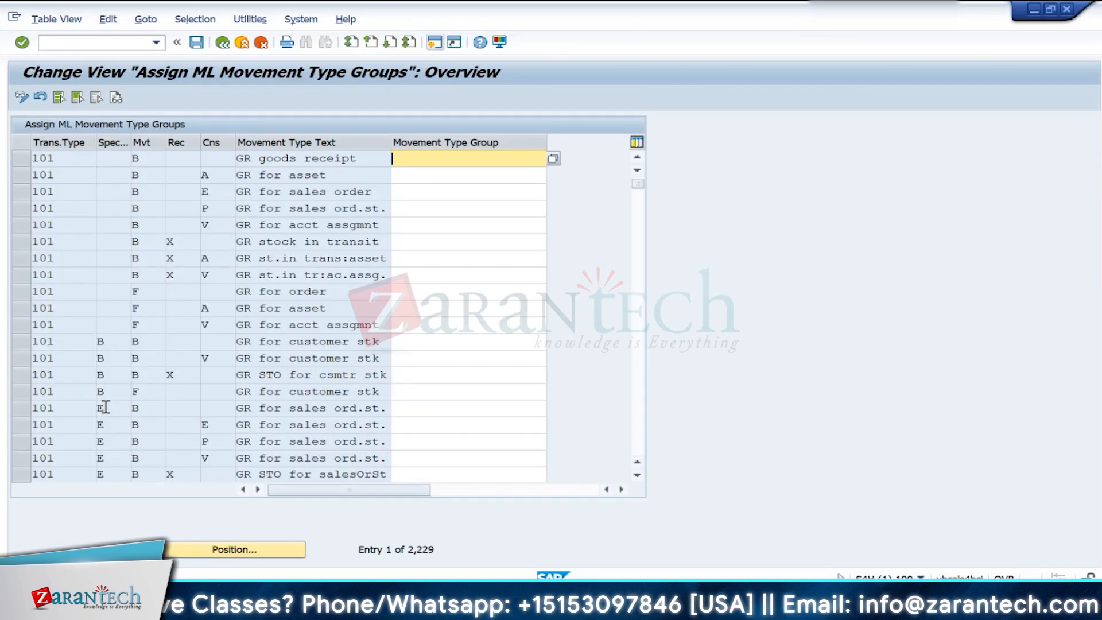
pyautogui.scroll(-7, 105, 407)
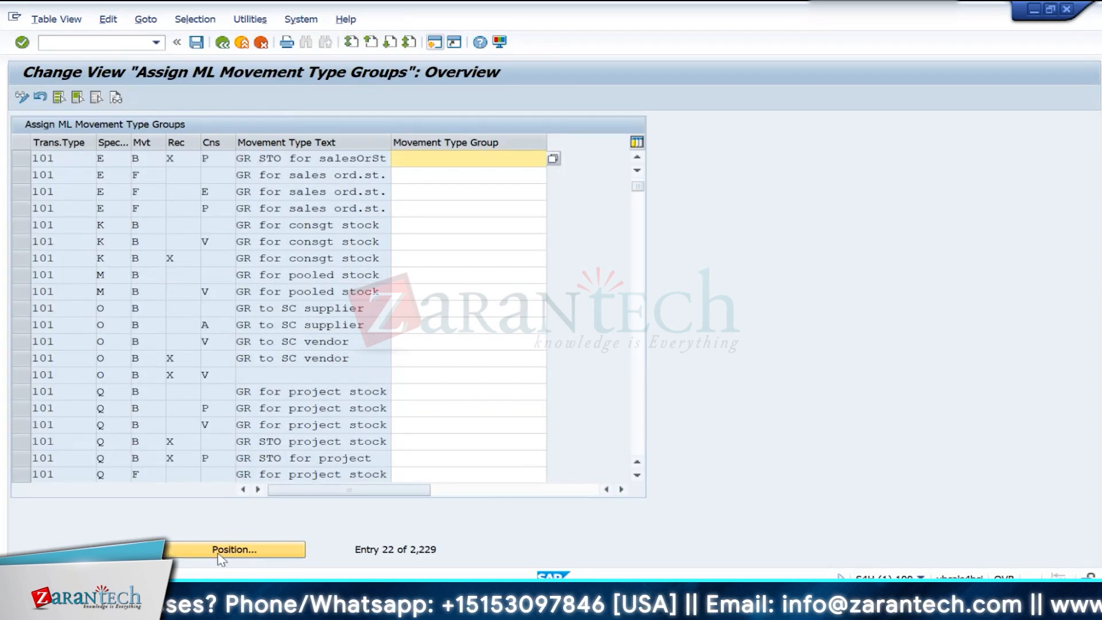
pyautogui.click(234, 549)
pyautogui.write('6')
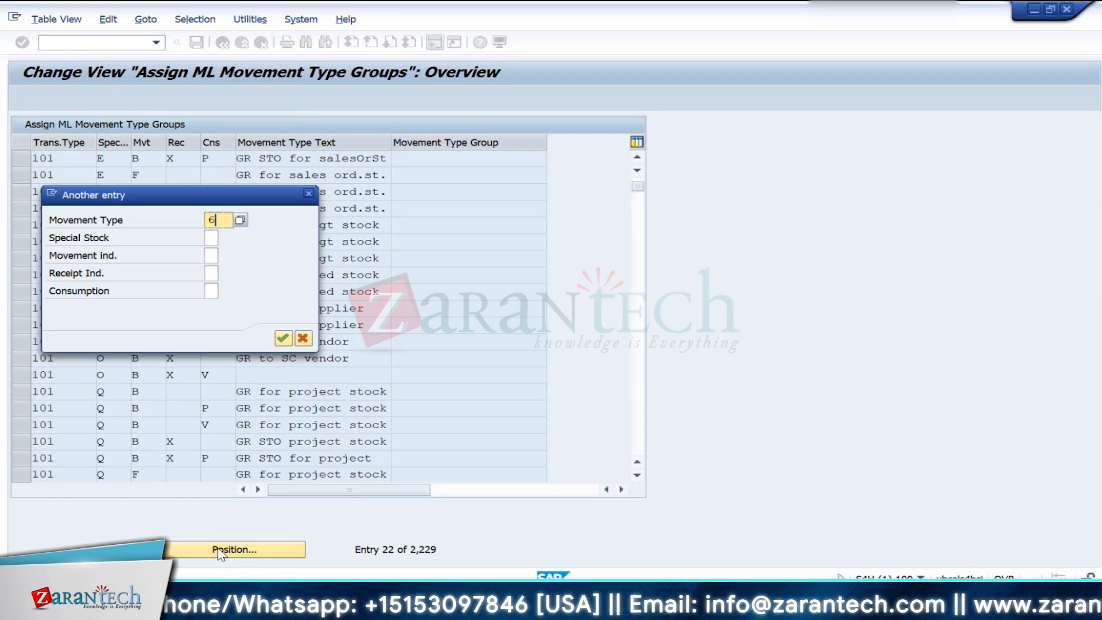
pyautogui.write('01')
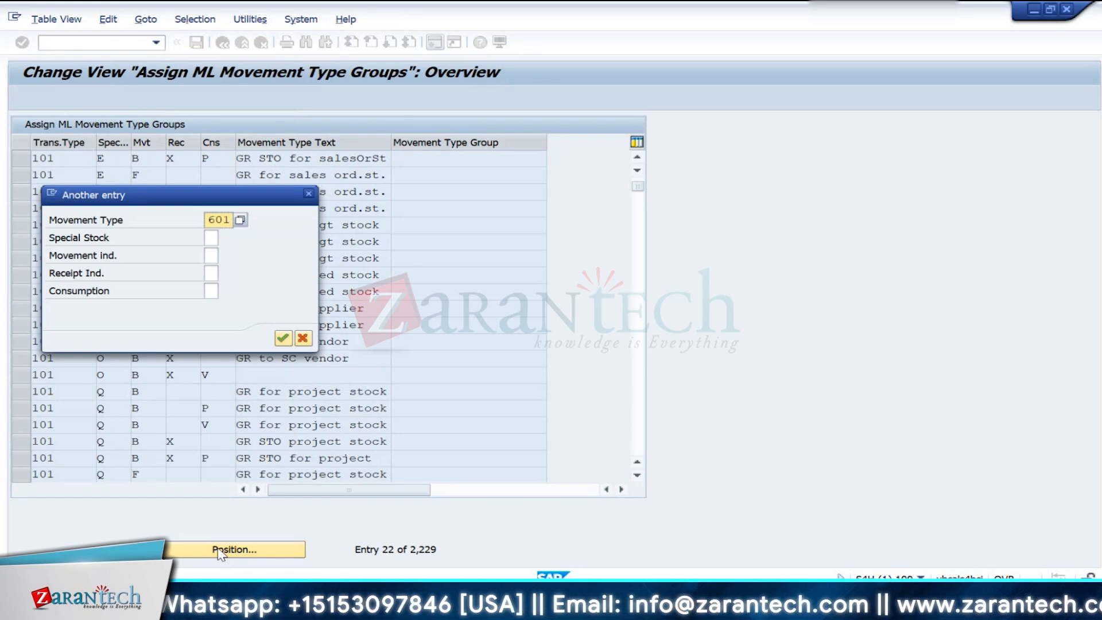
pyautogui.press('Return')
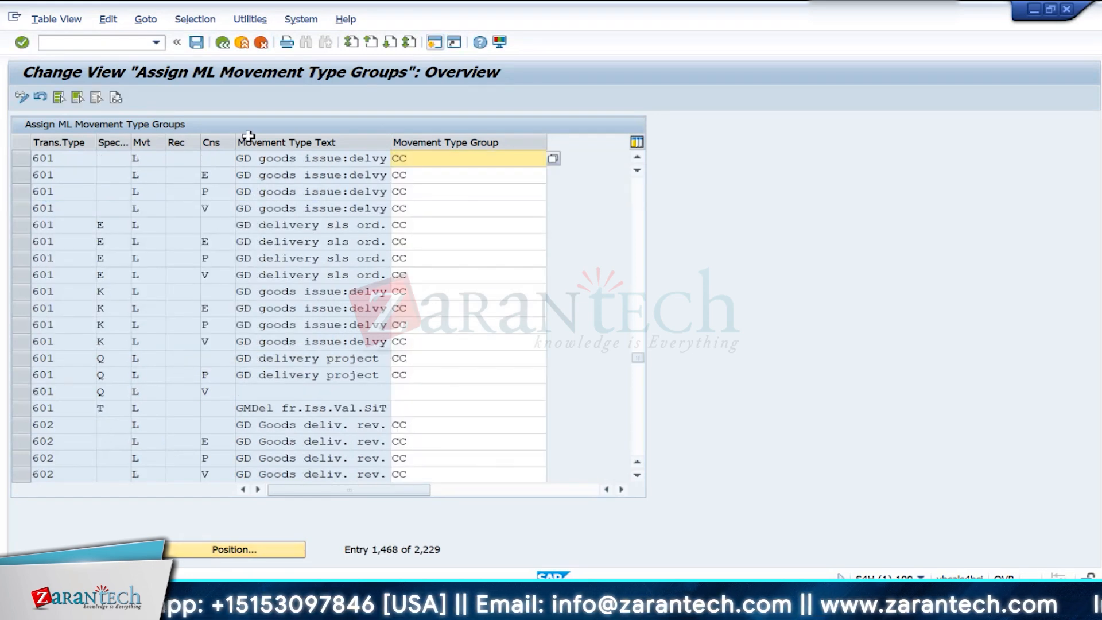
pyautogui.click(223, 43)
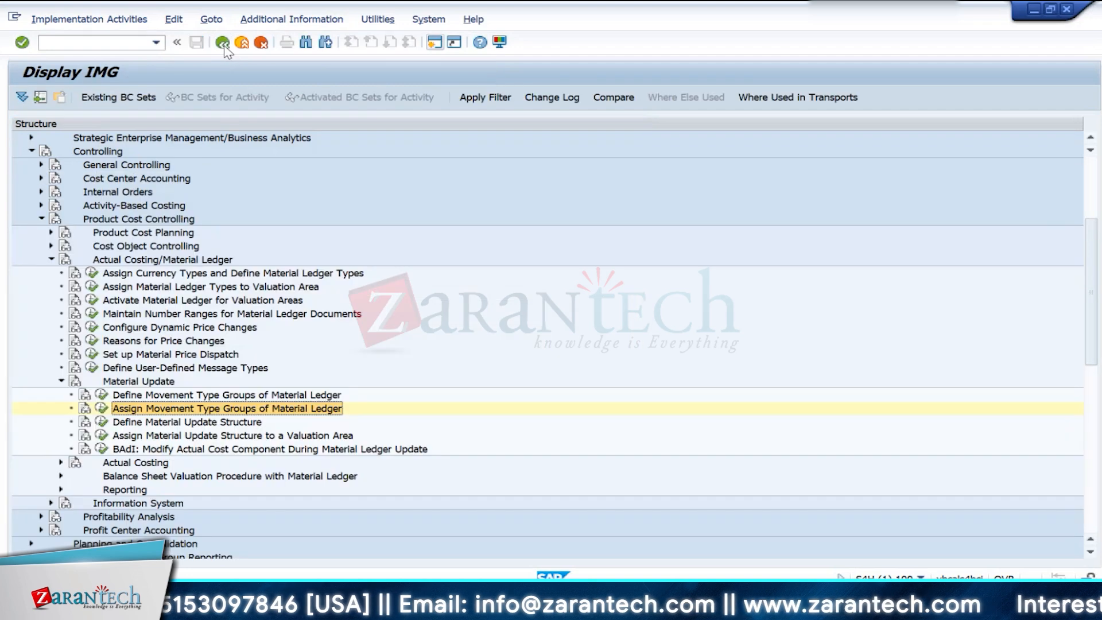
# - View Define Material Update Structure and the maintenance level of the Standard structure, and return to the IMG structure
pyautogui.click(101, 423)
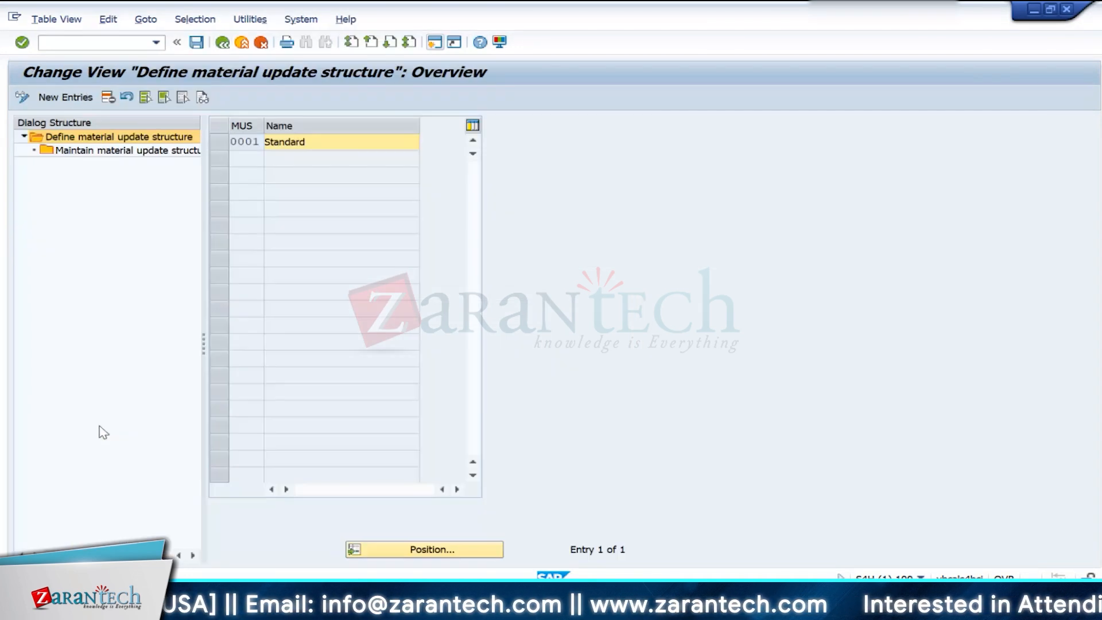
pyautogui.doubleClick(162, 151)
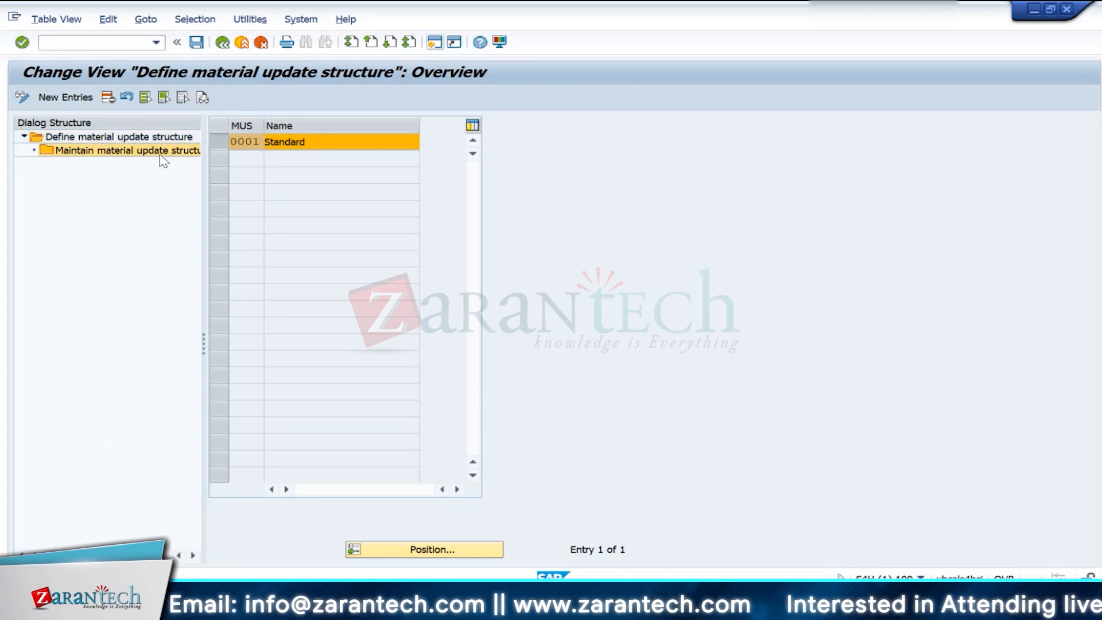
pyautogui.click(222, 43)
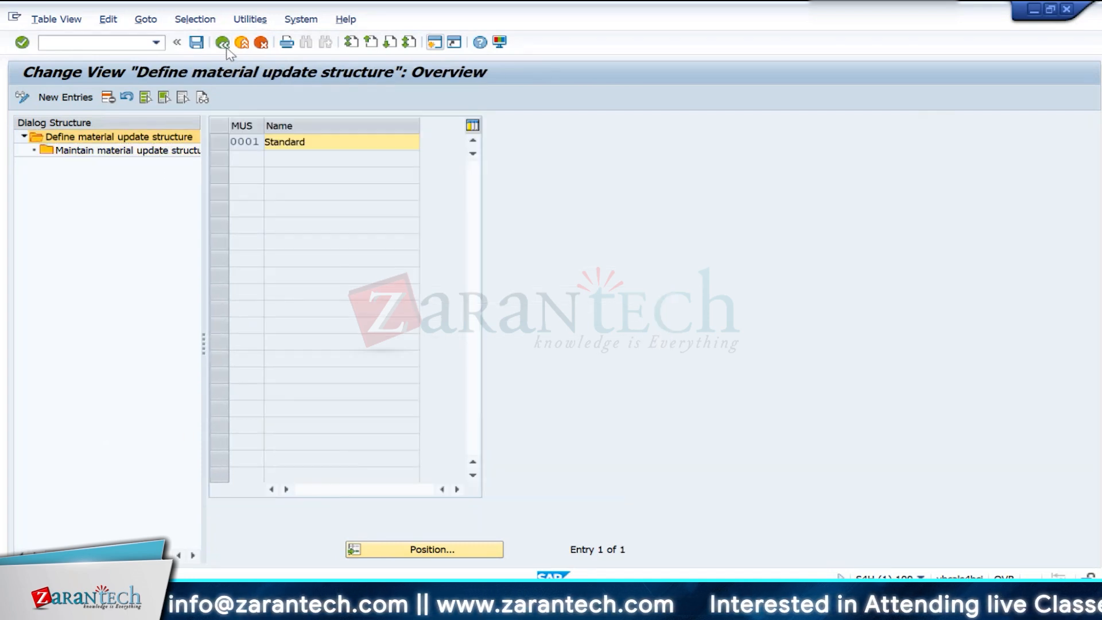
pyautogui.click(223, 43)
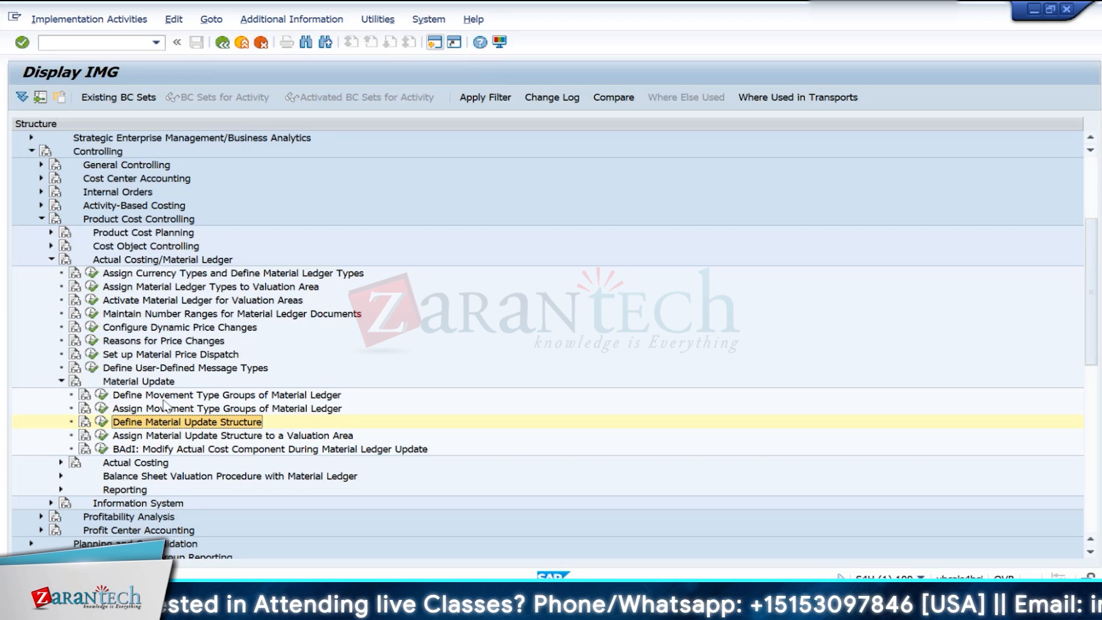
# - Review the CC and CF entries in Define Movement Type Groups of Material Ledger and return to the IMG structure
pyautogui.click(101, 396)
pyautogui.click(53, 160)
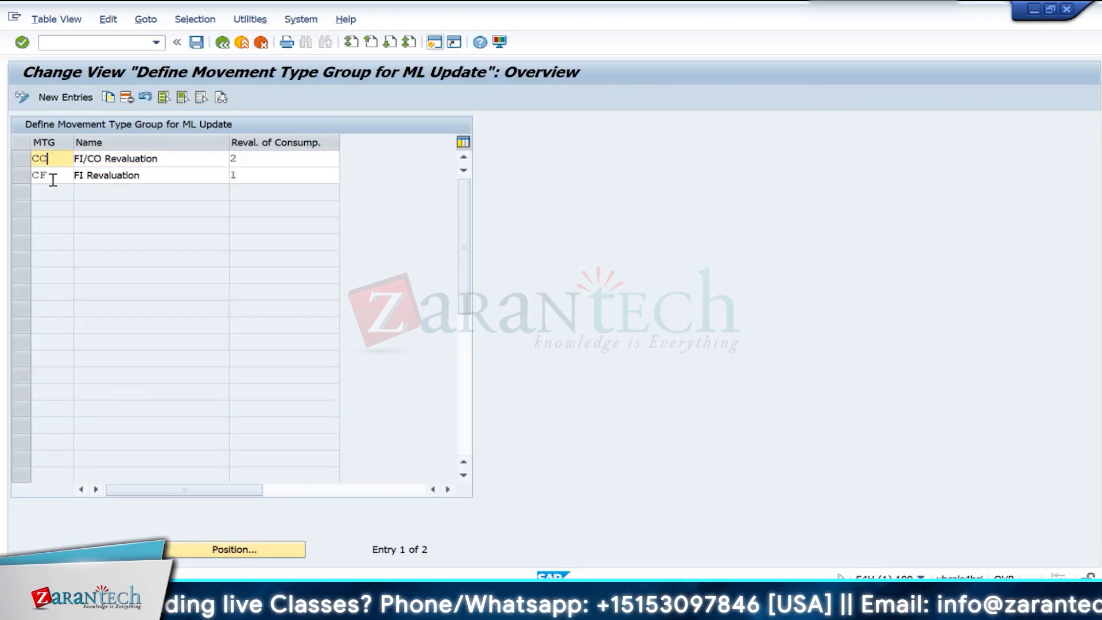
pyautogui.click(52, 178)
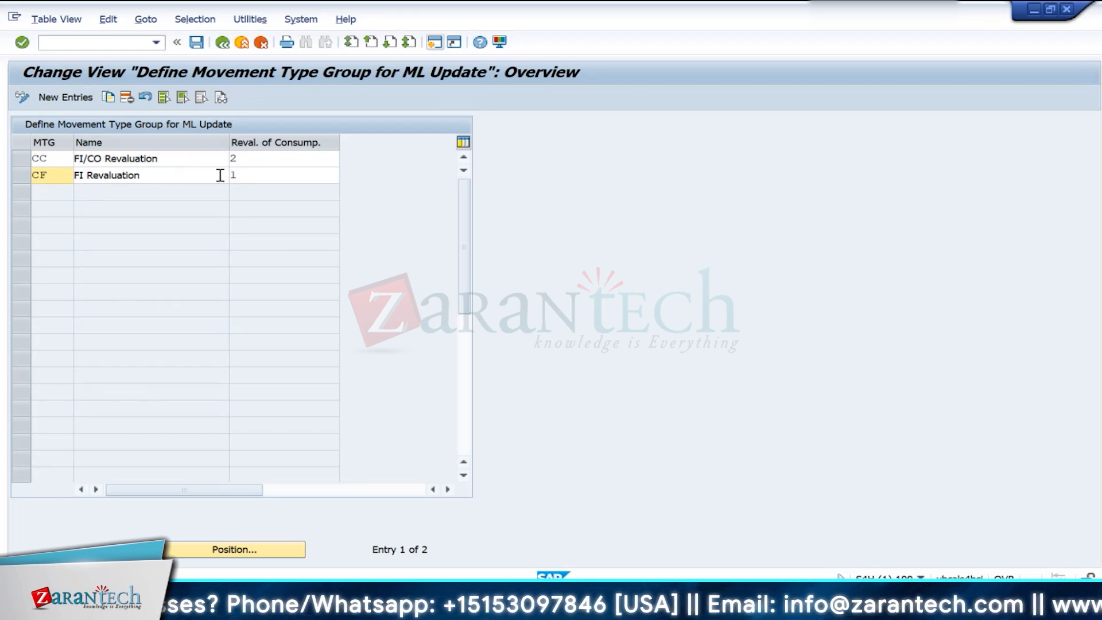
pyautogui.click(152, 158)
pyautogui.moveTo(140, 178); pyautogui.dragTo(86, 174)
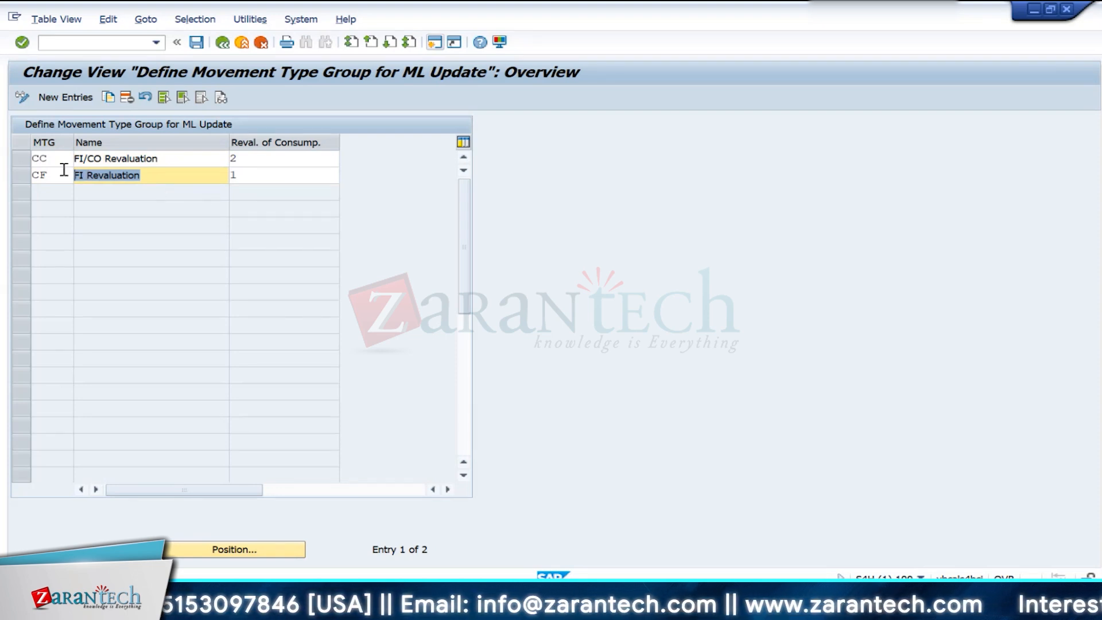
pyautogui.click(290, 171)
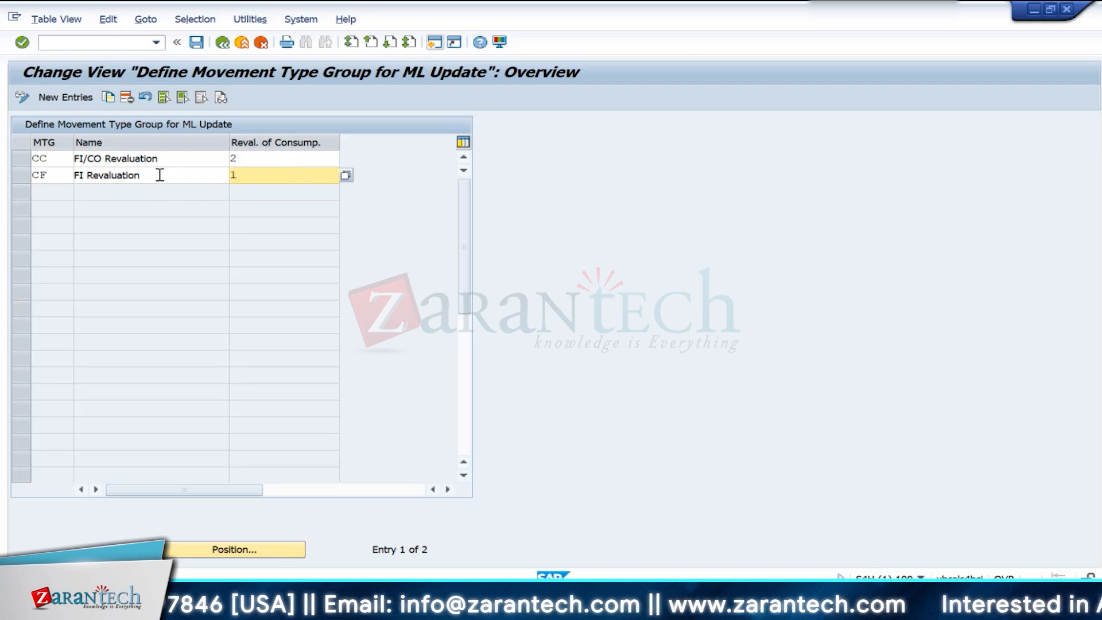
pyautogui.moveTo(160, 172); pyautogui.dragTo(27, 167)
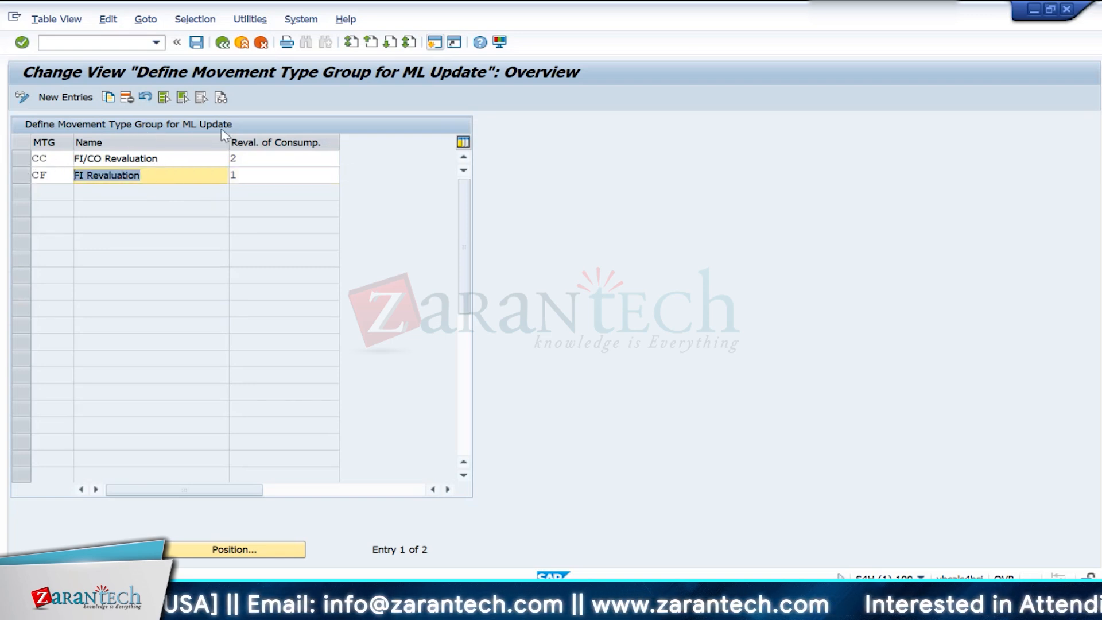
pyautogui.click(35, 159)
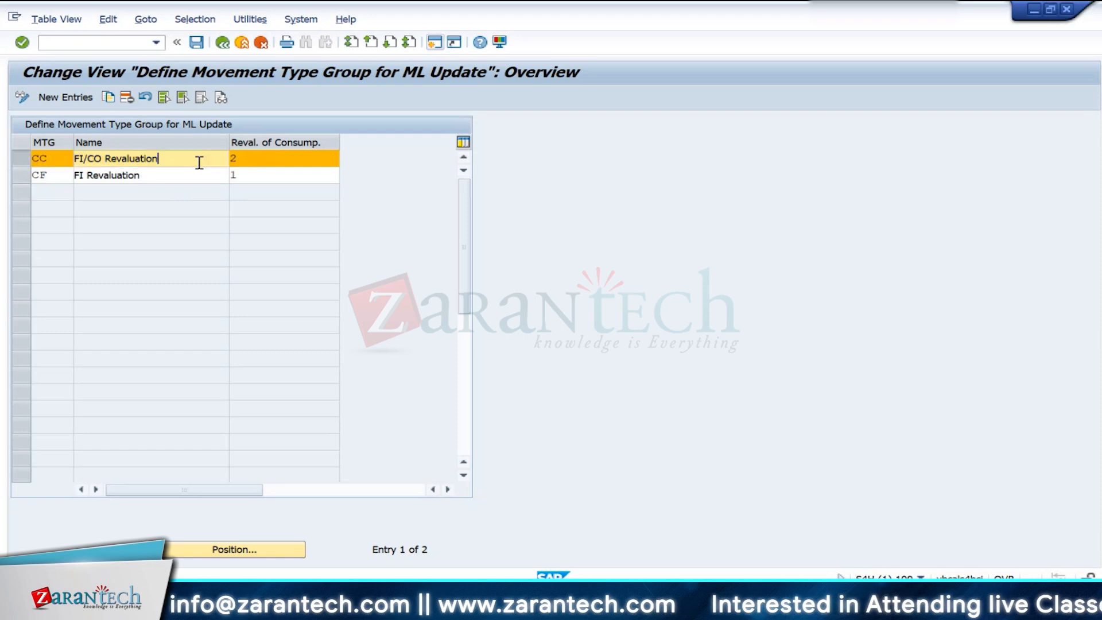
pyautogui.moveTo(197, 160); pyautogui.dragTo(3, 152)
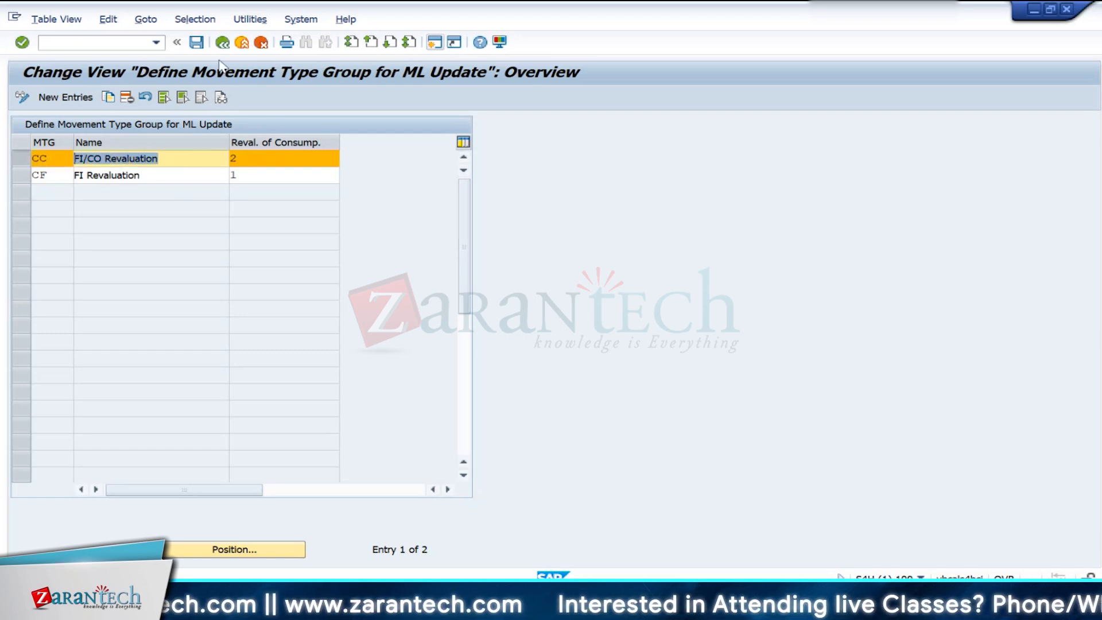
pyautogui.click(222, 41)
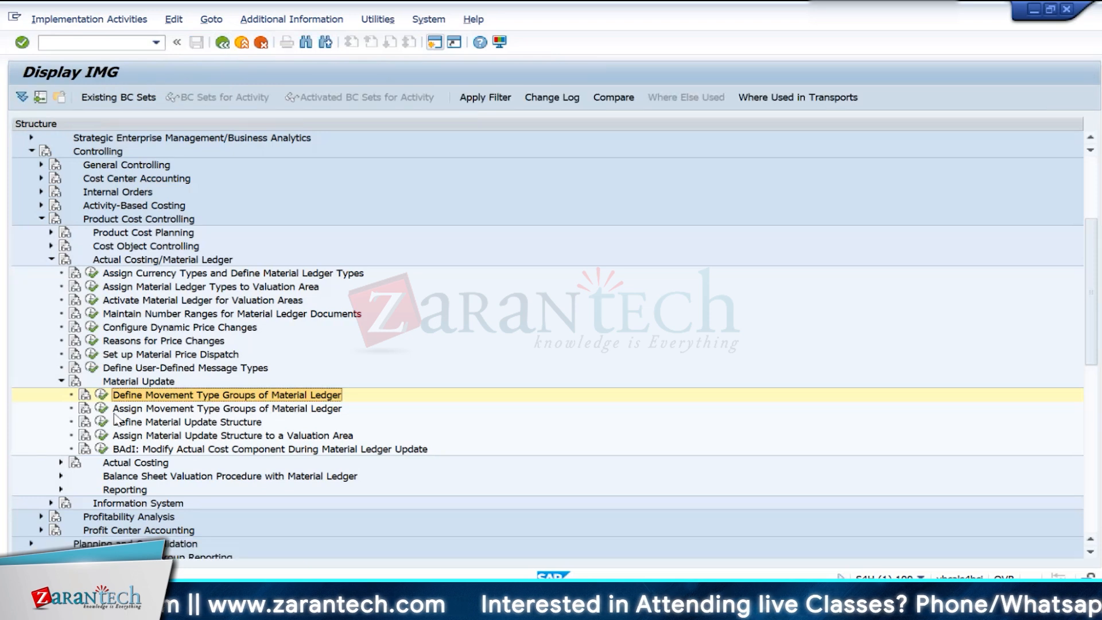
# - Open Assign Movement Type Groups of Material Ledger and look through the selectable movement types and the movement type 101 entries
pyautogui.click(102, 408)
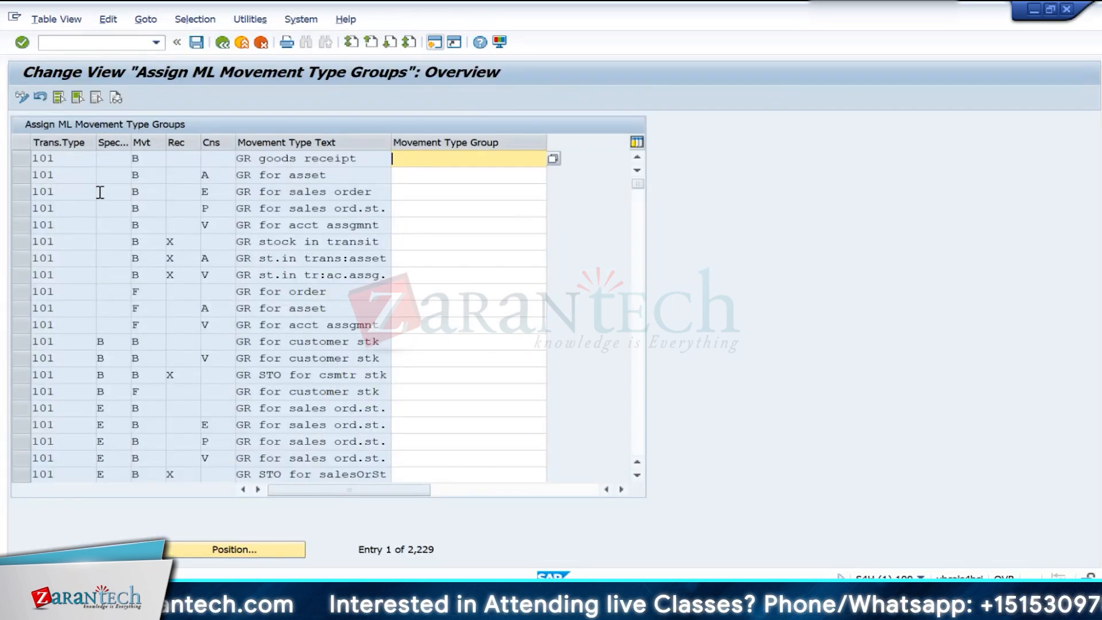
pyautogui.click(57, 194)
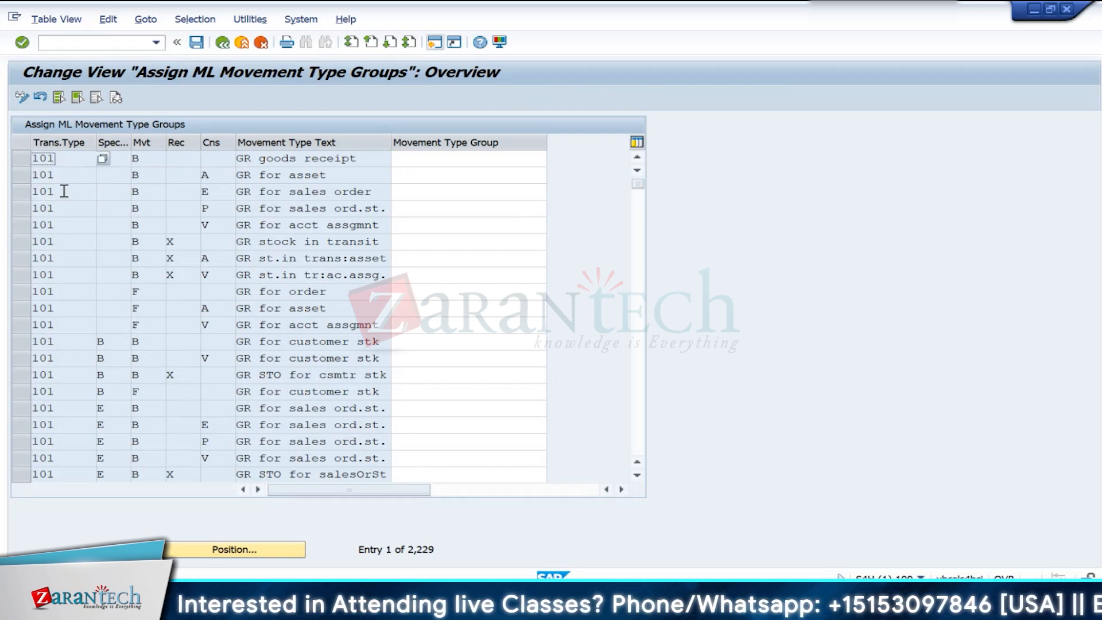
pyautogui.click(103, 192)
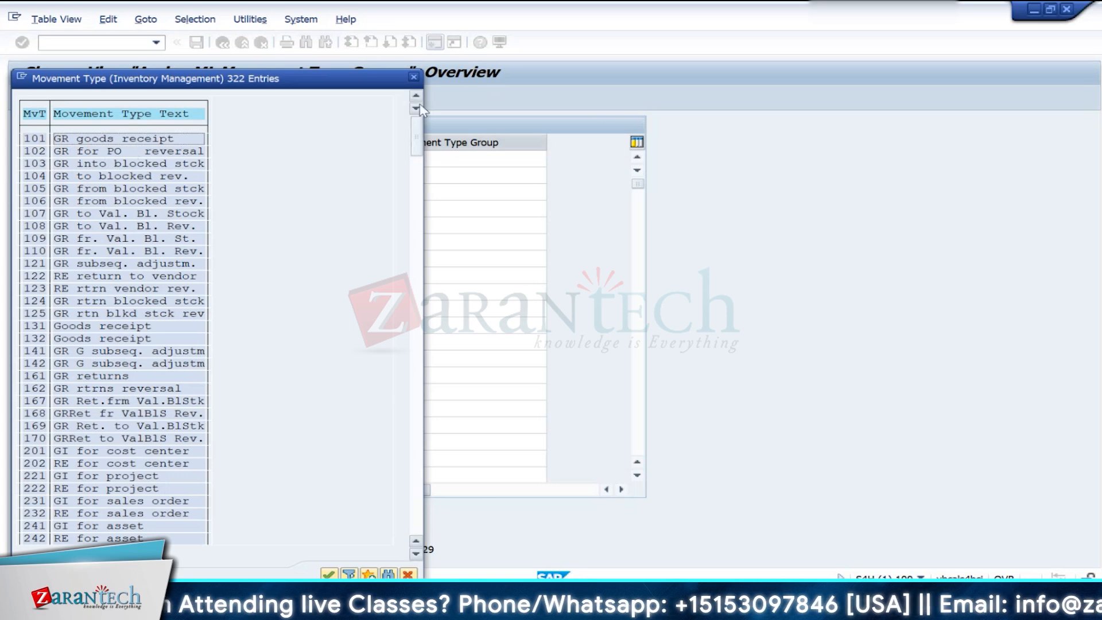
pyautogui.click(411, 80)
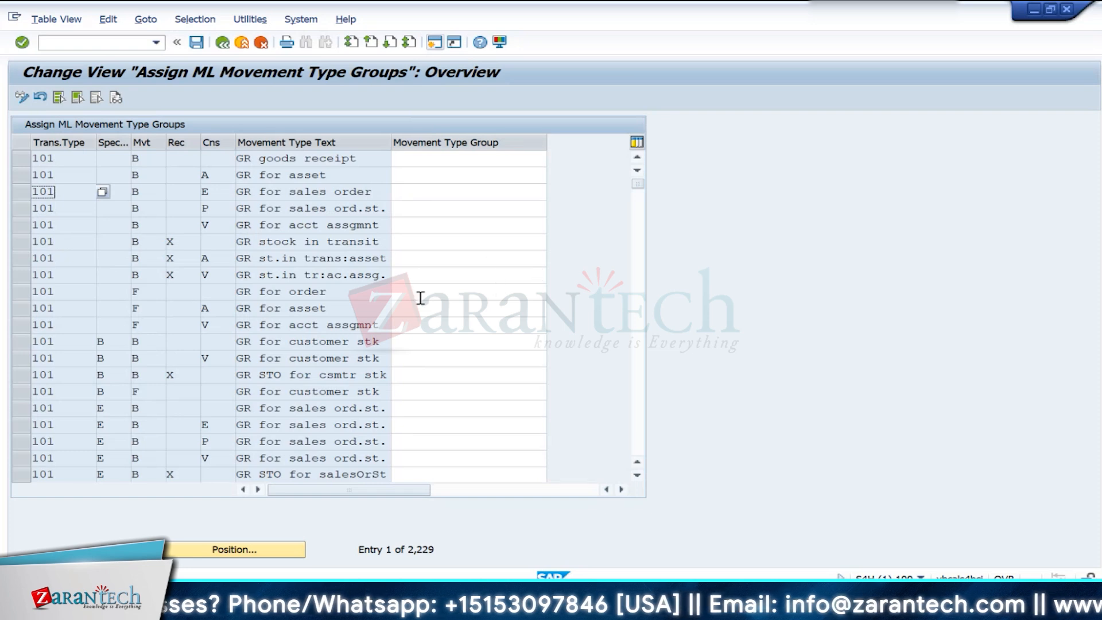
pyautogui.scroll(-2, 188, 316)
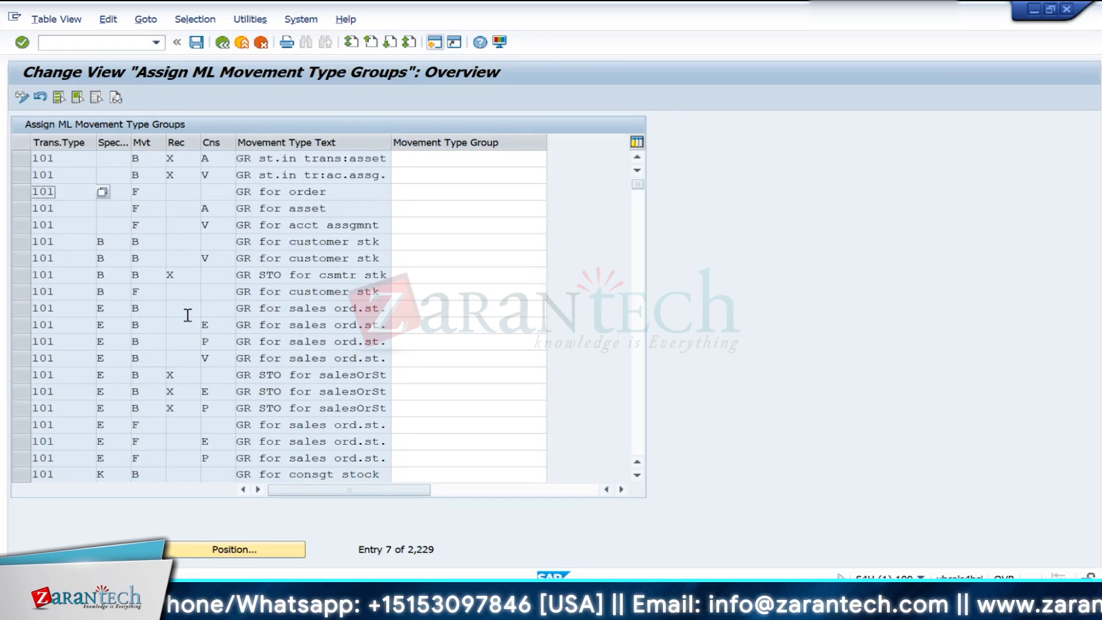
pyautogui.scroll(-1, 187, 315)
# - Position the assignment list at movement type 601 and examine the movement type groups assigned to its goods issue and delivery entries
pyautogui.click(217, 550)
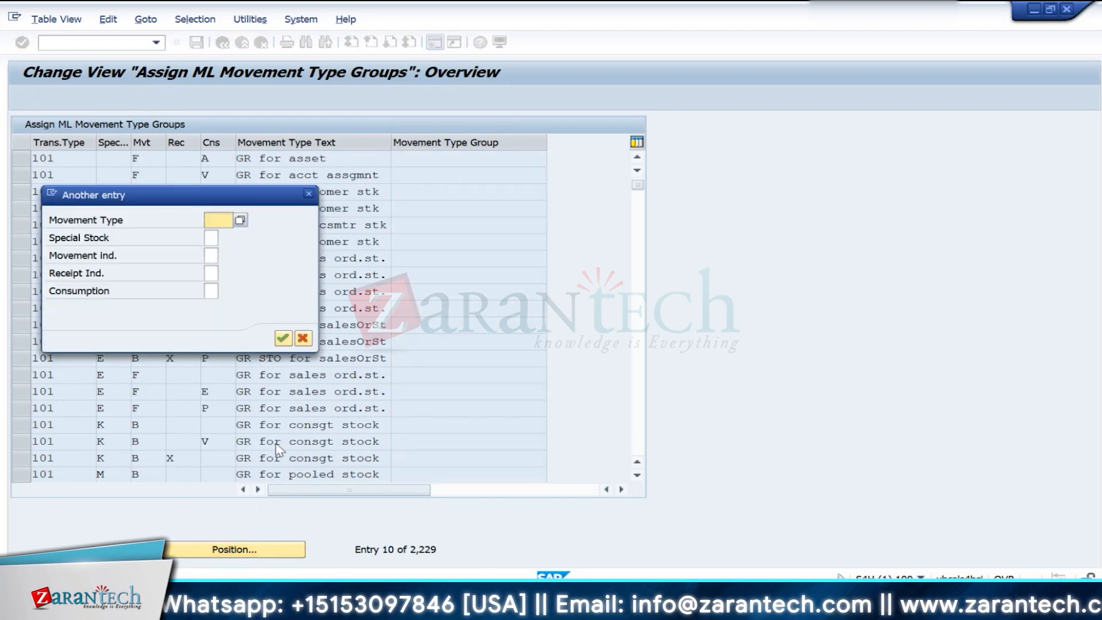
pyautogui.write('6')
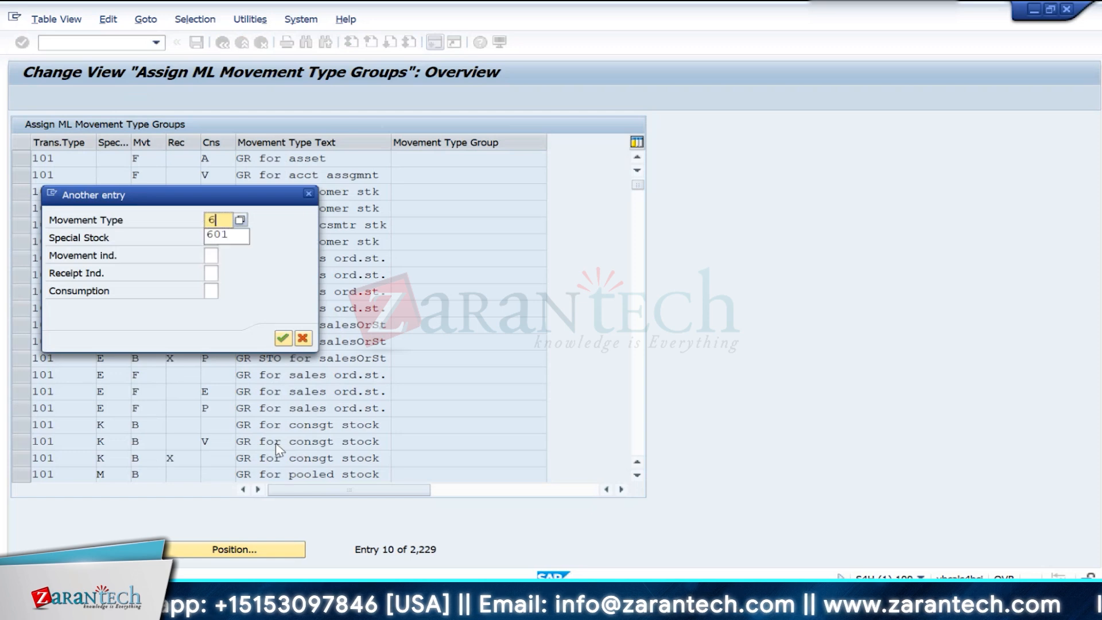
pyautogui.write('01')
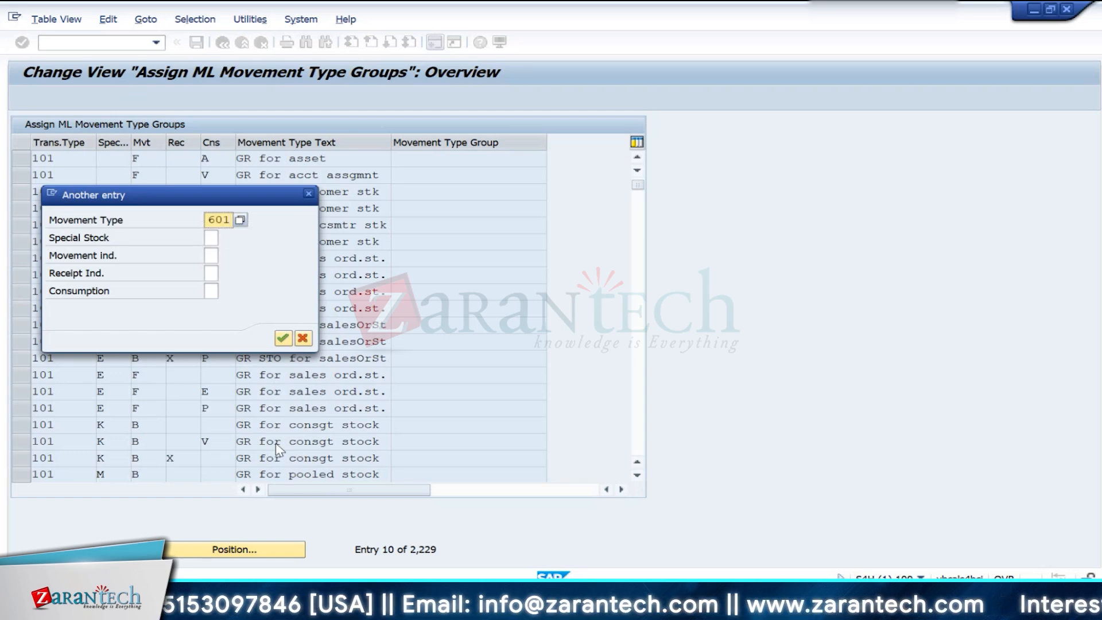
pyautogui.press('Return')
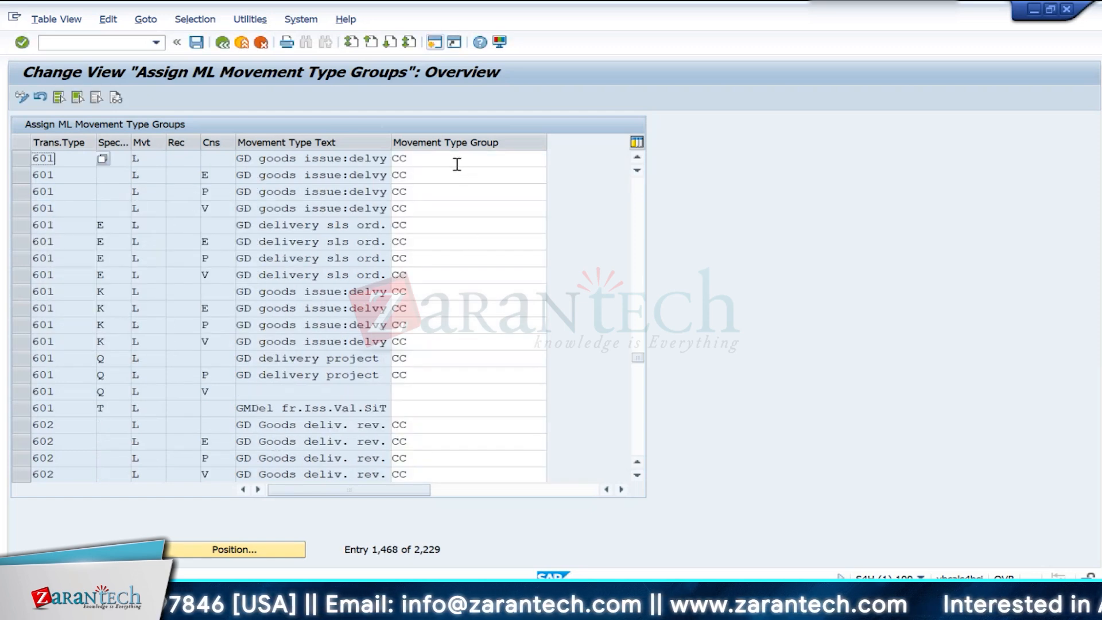
pyautogui.click(436, 175)
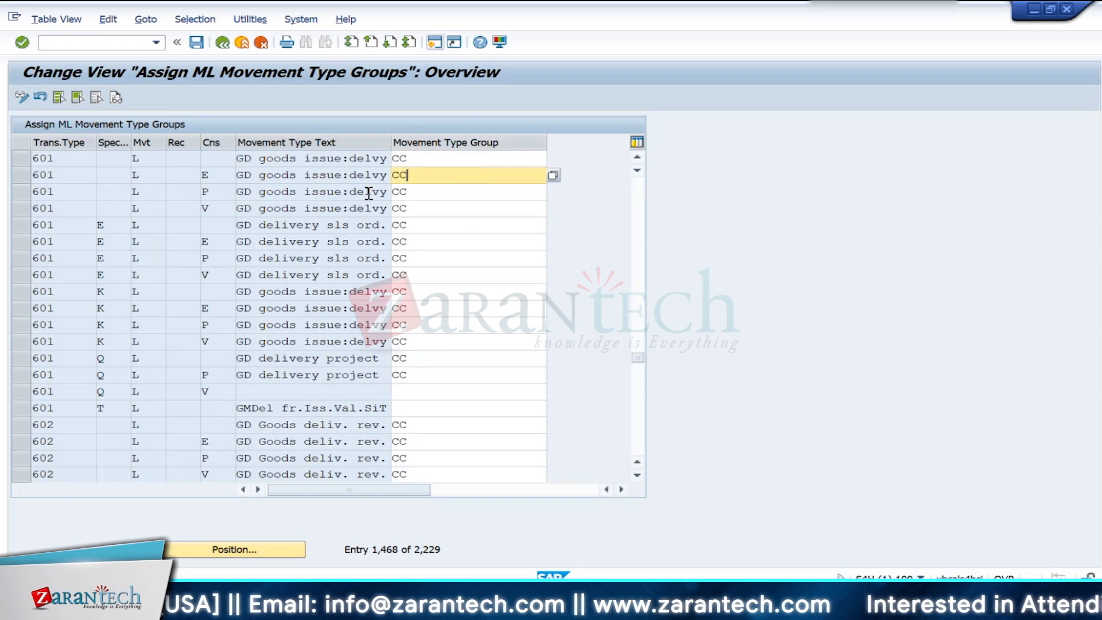
pyautogui.click(42, 204)
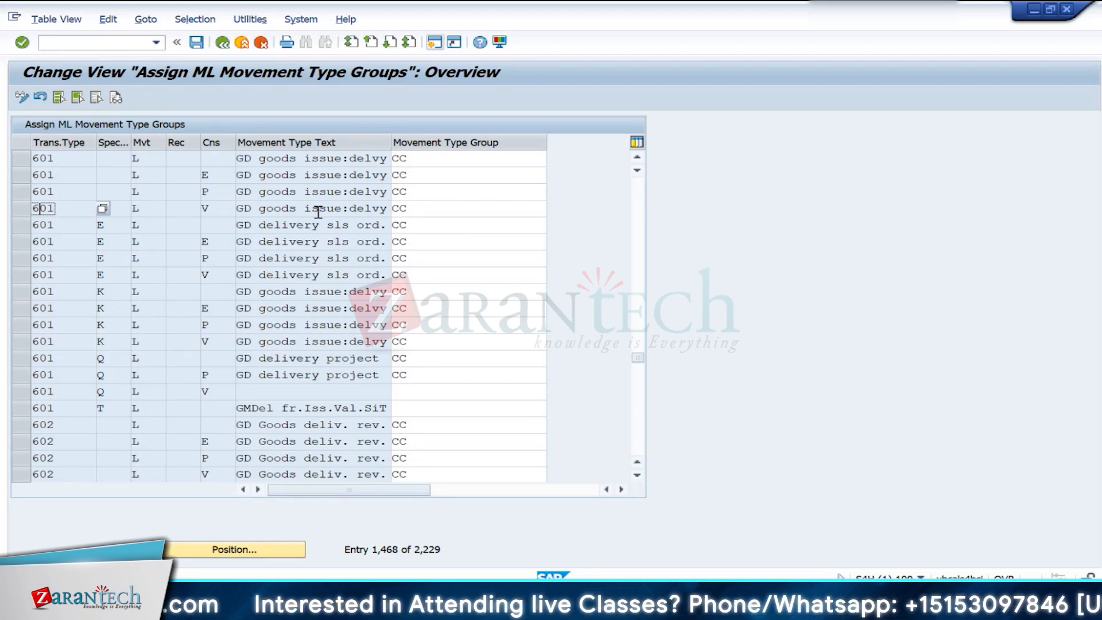
pyautogui.click(435, 215)
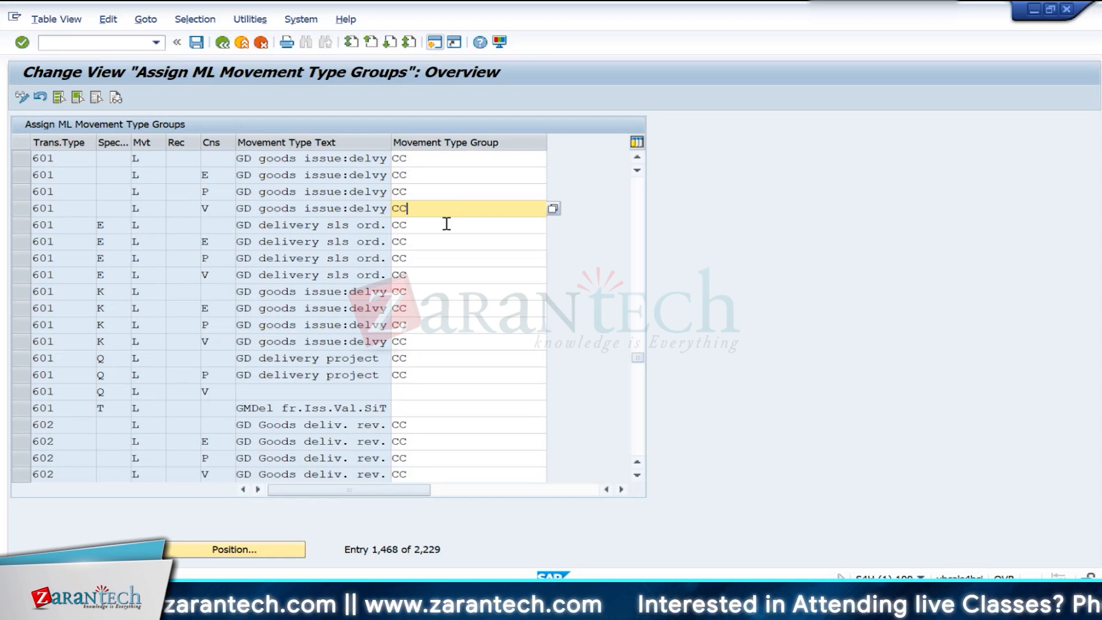
pyautogui.moveTo(449, 209); pyautogui.dragTo(382, 208)
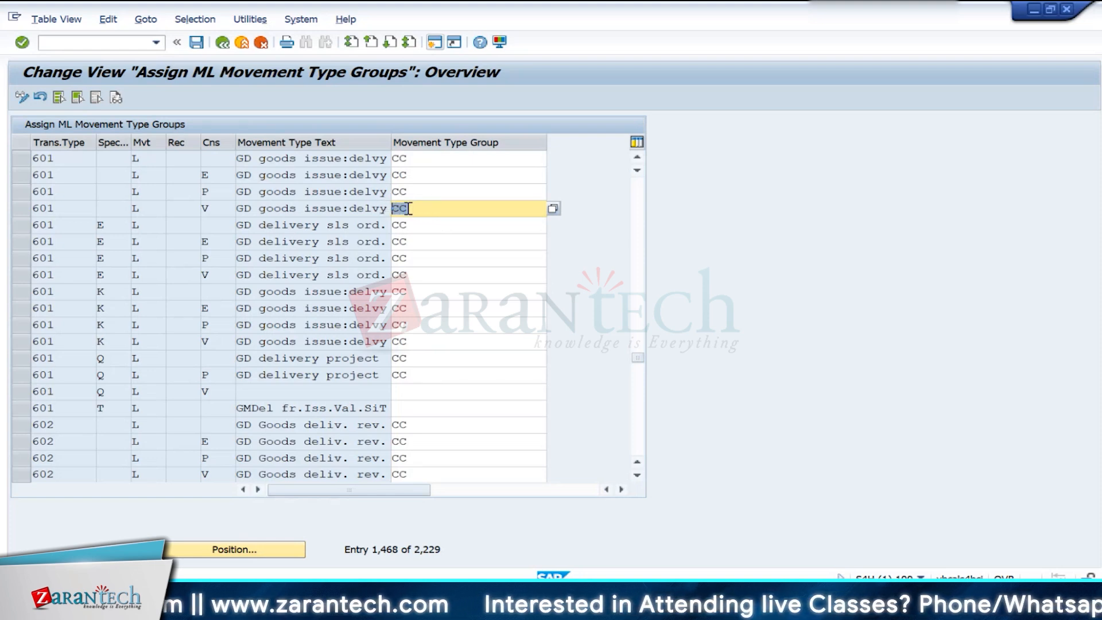
pyautogui.click(453, 212)
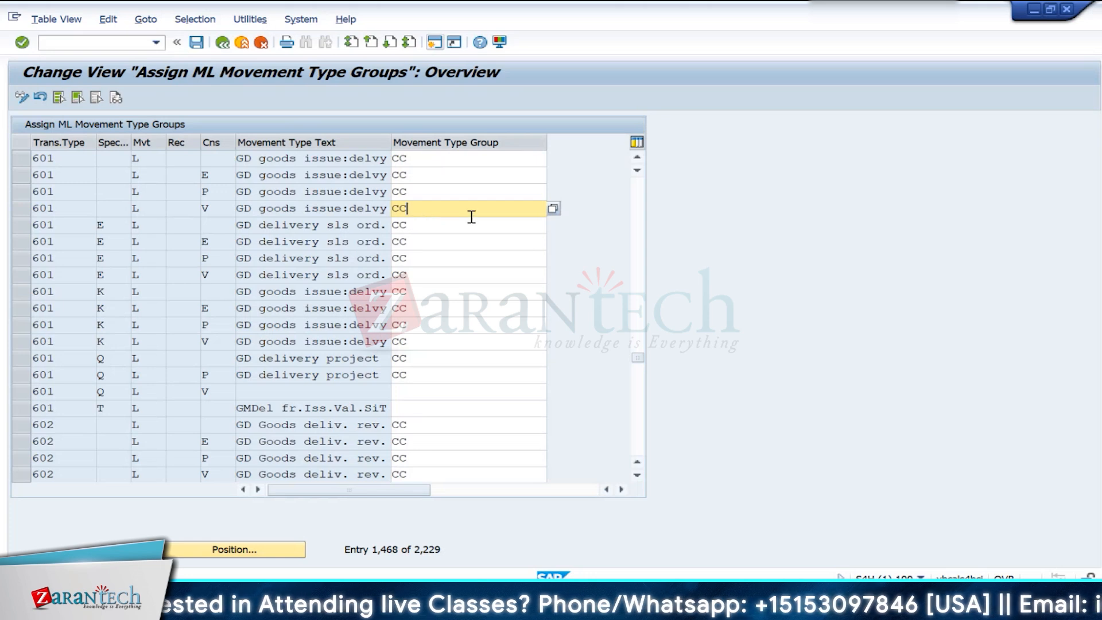
pyautogui.click(433, 238)
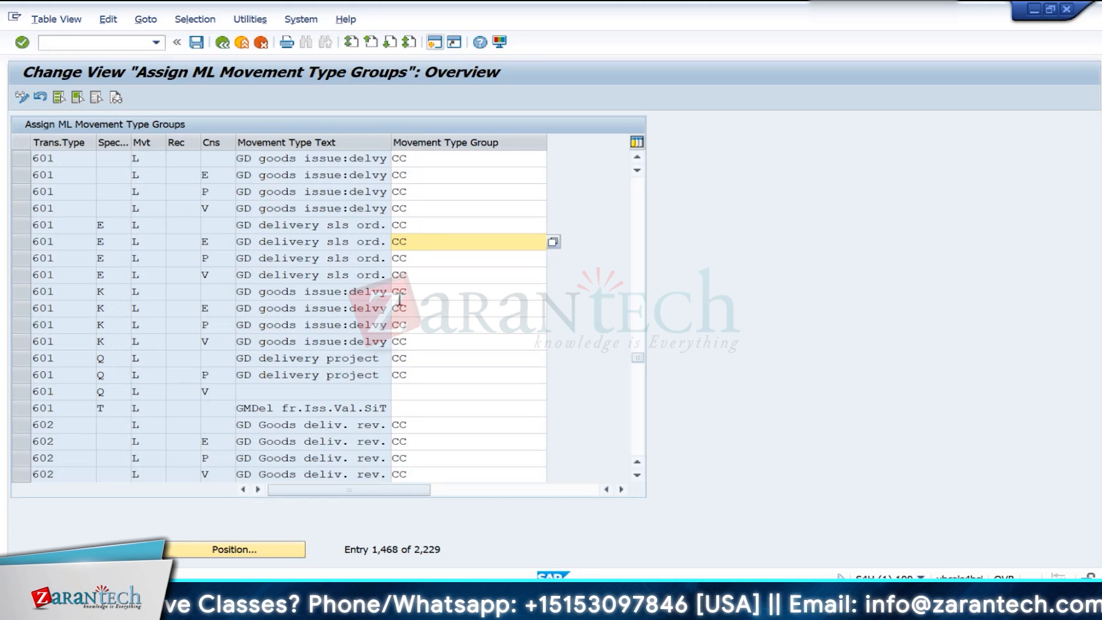
pyautogui.click(434, 366)
# - Look through the group assignments of the movement types following 601 and return to the IMG structure
pyautogui.scroll(-11, 434, 366)
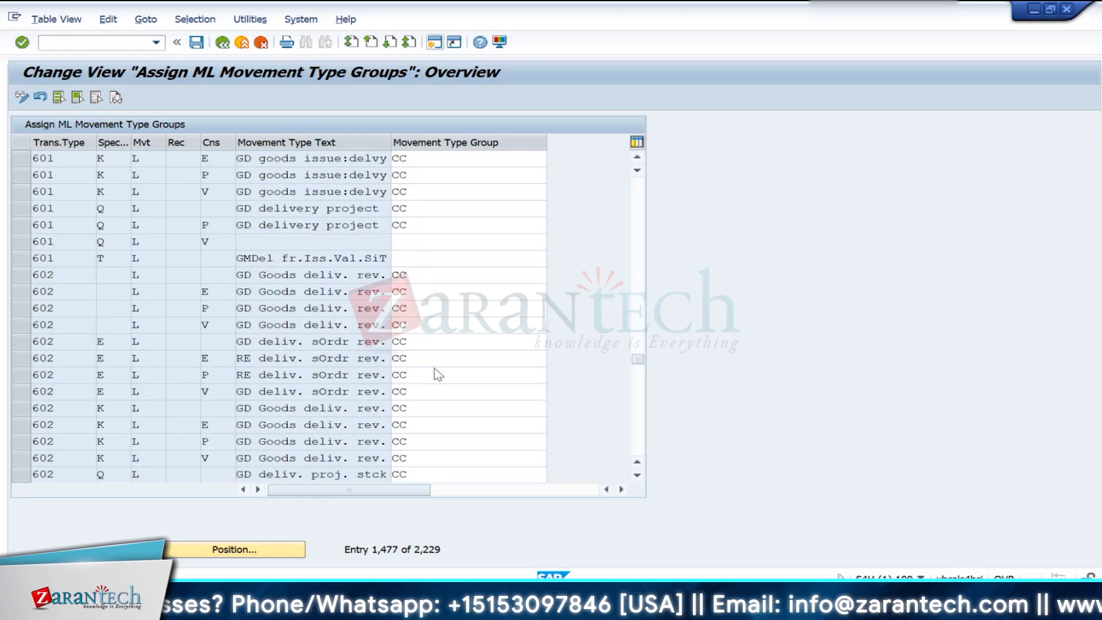
pyautogui.scroll(-2, 435, 383)
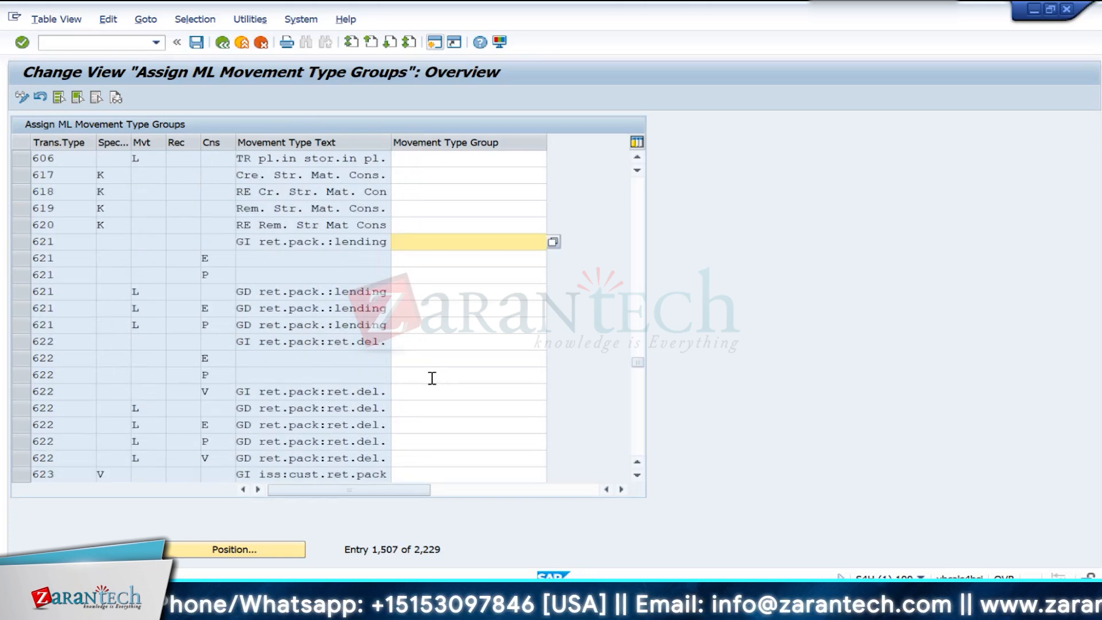
pyautogui.scroll(-4, 432, 377)
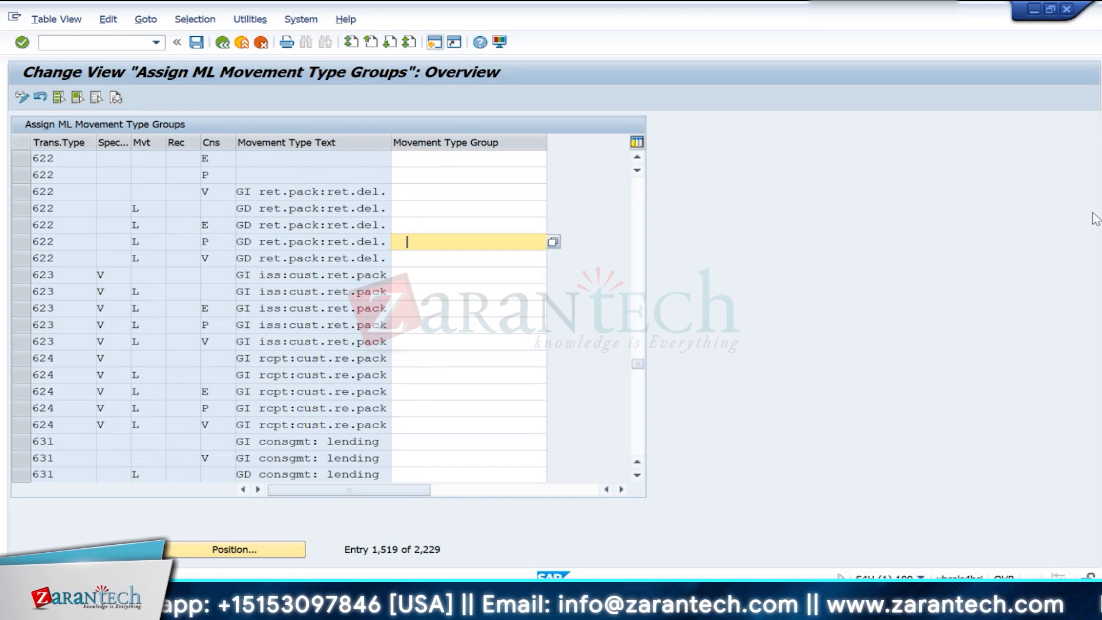
pyautogui.scroll(-3, 433, 347)
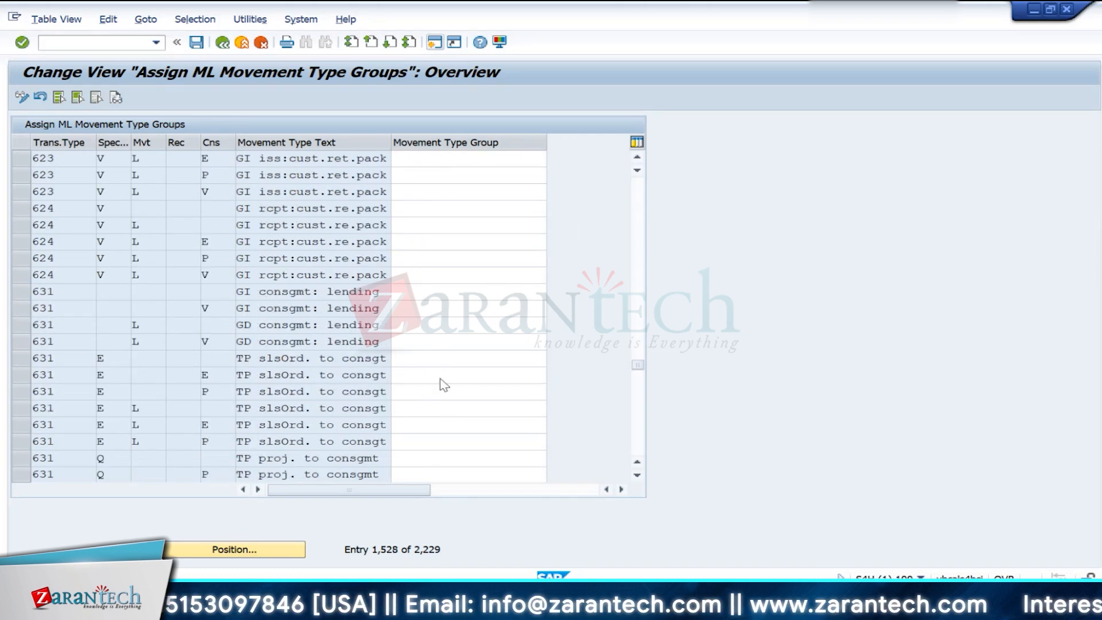
pyautogui.scroll(-14, 443, 385)
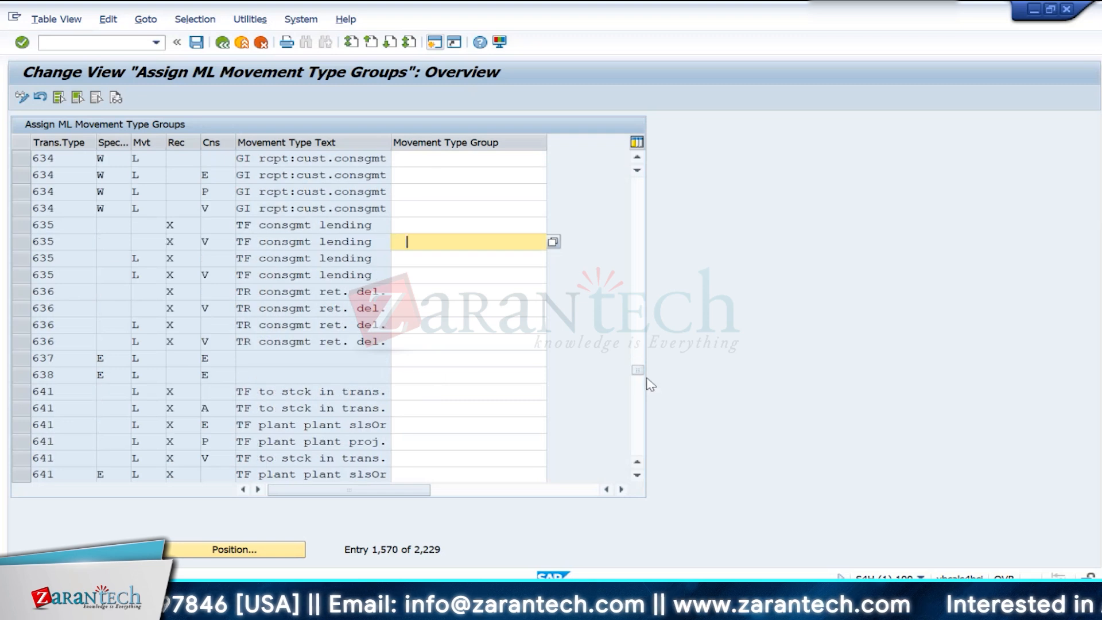
pyautogui.moveTo(638, 371)
pyautogui.mouseDown()
pyautogui.moveTo(639, 447)
pyautogui.moveTo(638, 182)
pyautogui.moveTo(627, 370)
pyautogui.mouseUp()
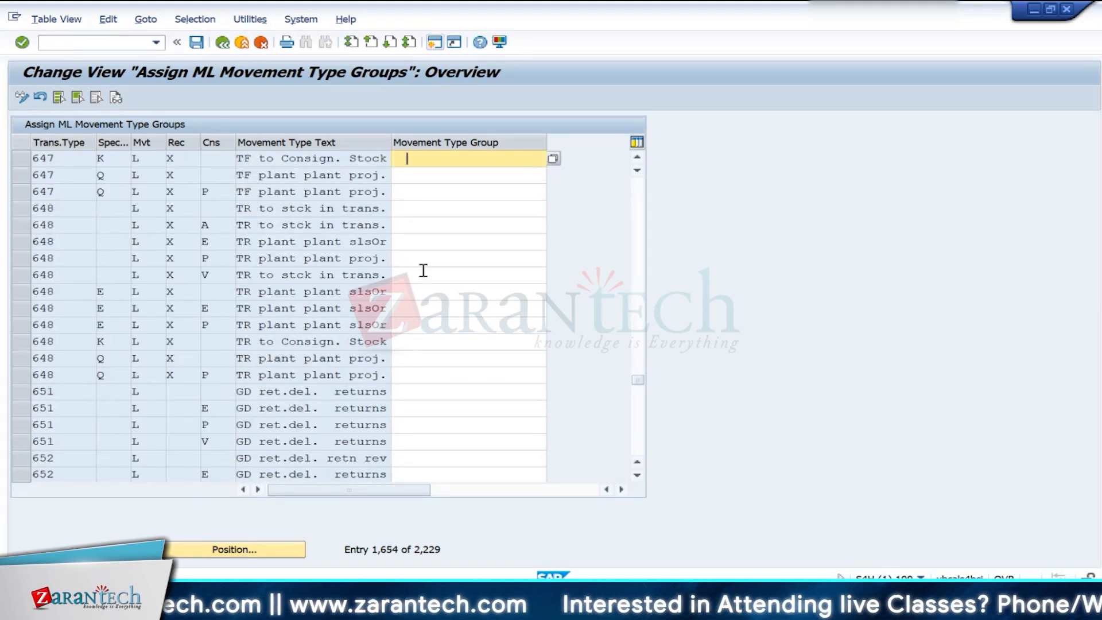
pyautogui.click(222, 43)
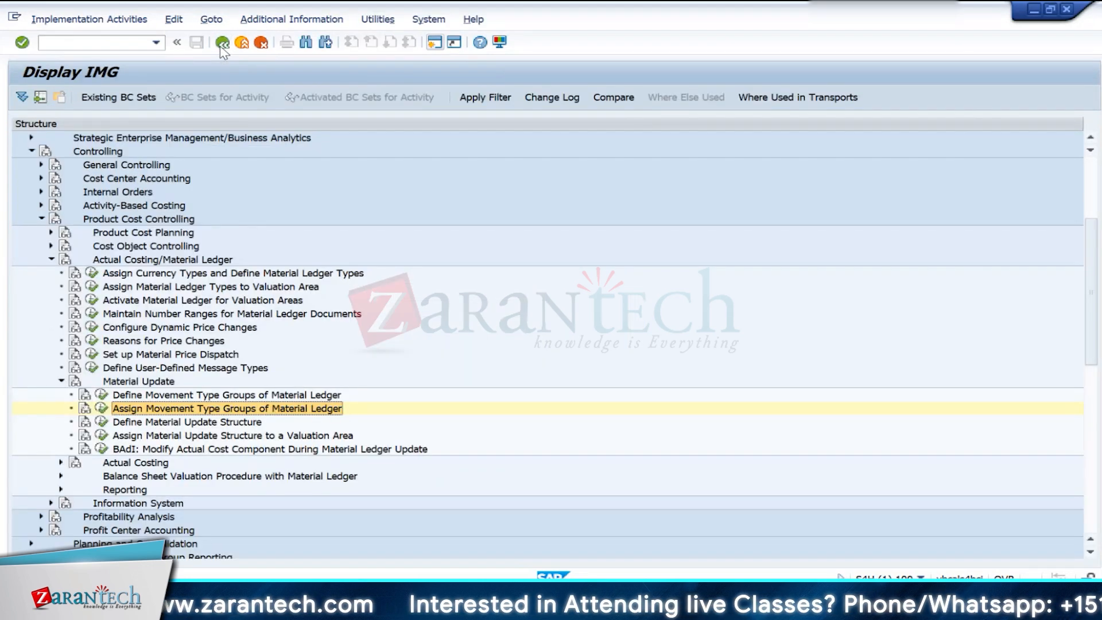
# - Include all entries of Assign Movement Type Groups of Material Ledger in customizing request S4HK902698 and save the transport
pyautogui.click(106, 412)
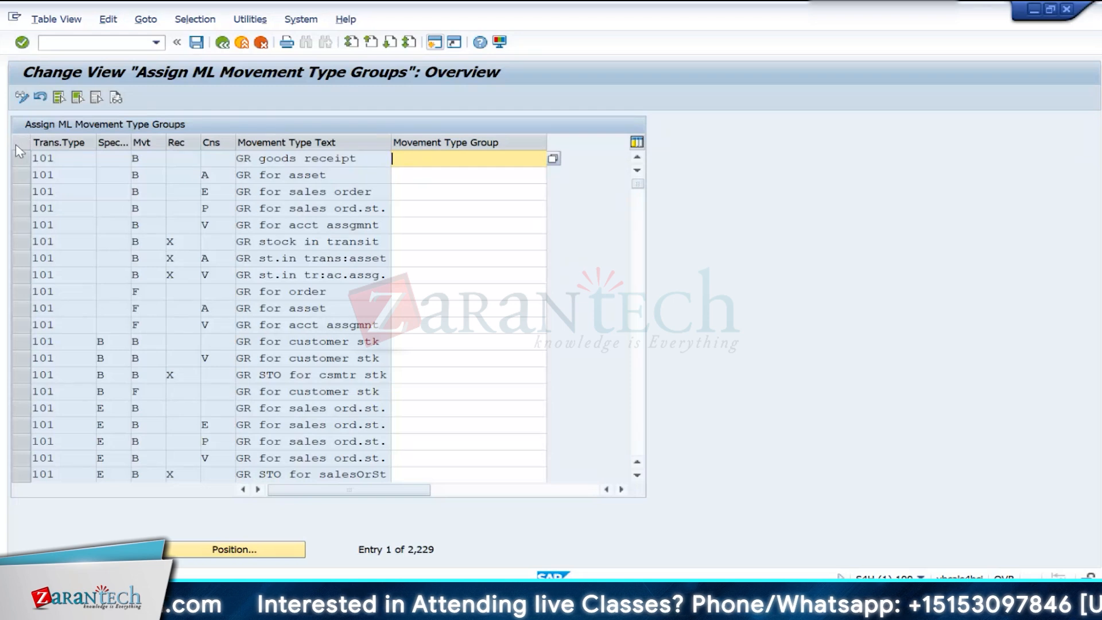
pyautogui.click(58, 98)
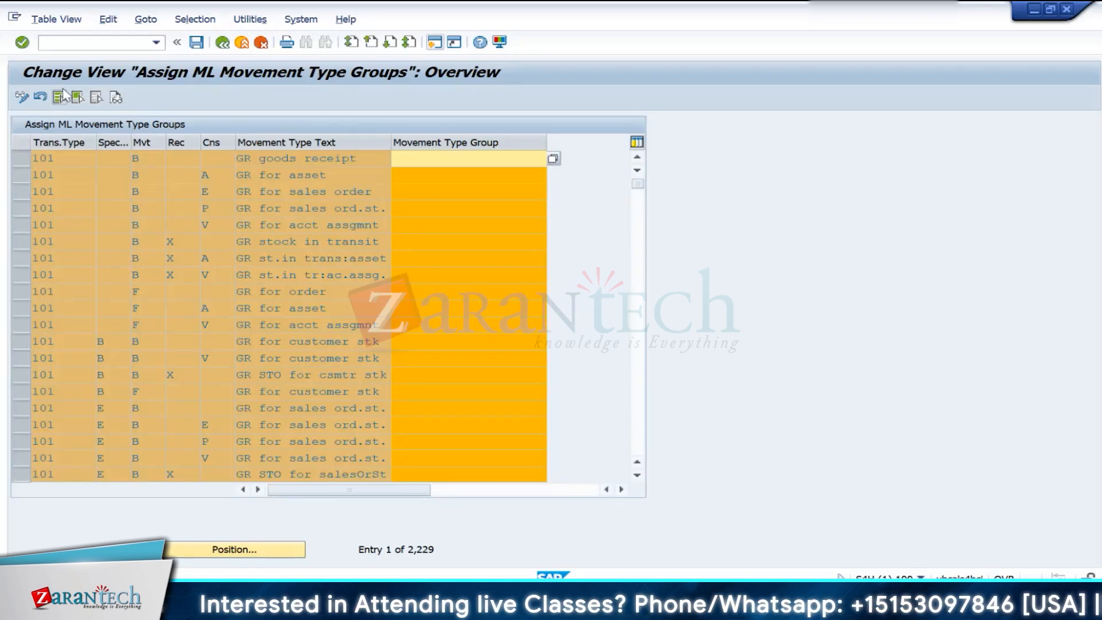
pyautogui.click(56, 19)
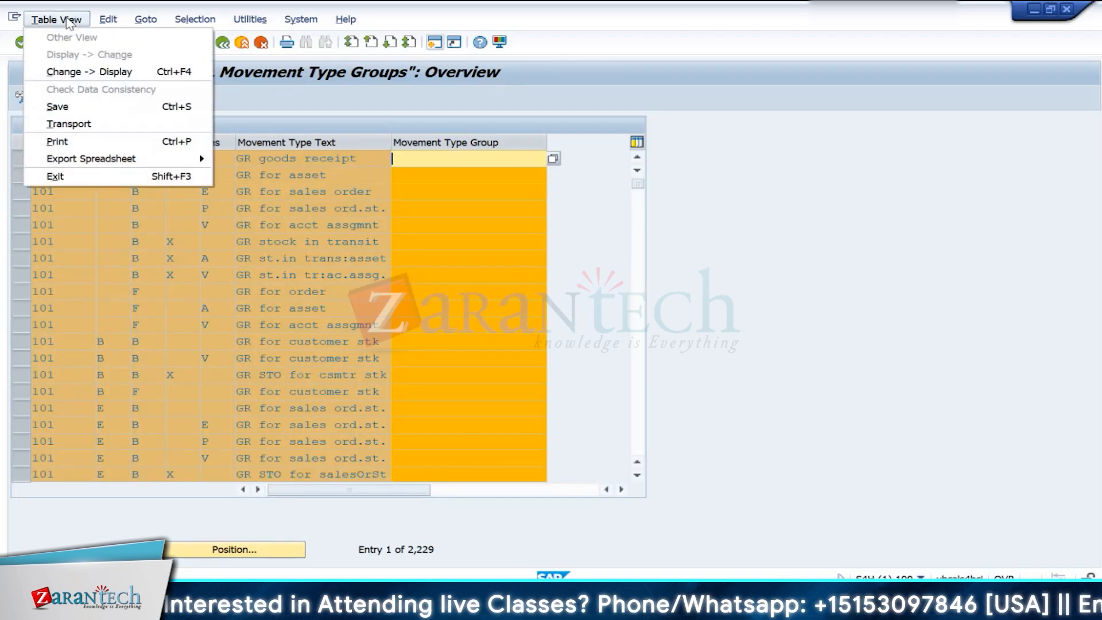
pyautogui.click(66, 124)
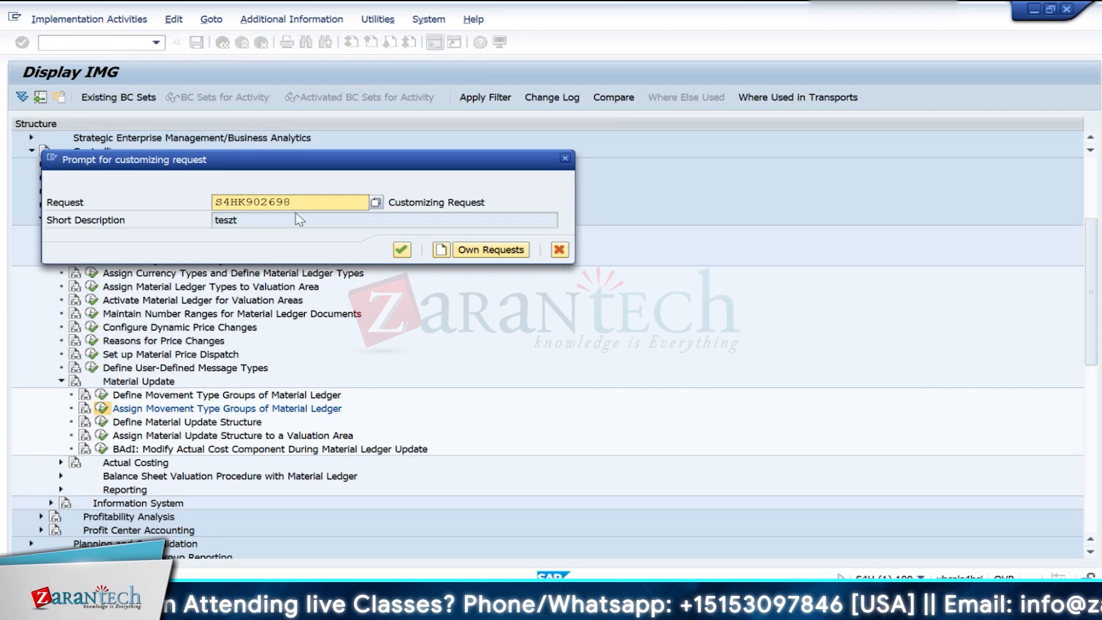
pyautogui.click(402, 250)
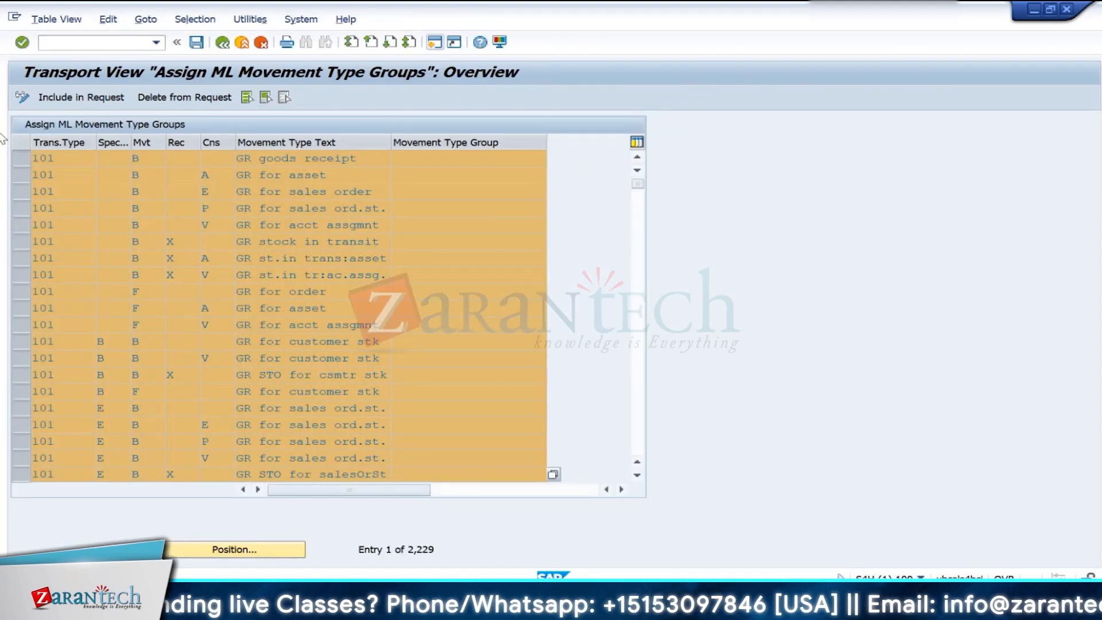
pyautogui.click(80, 103)
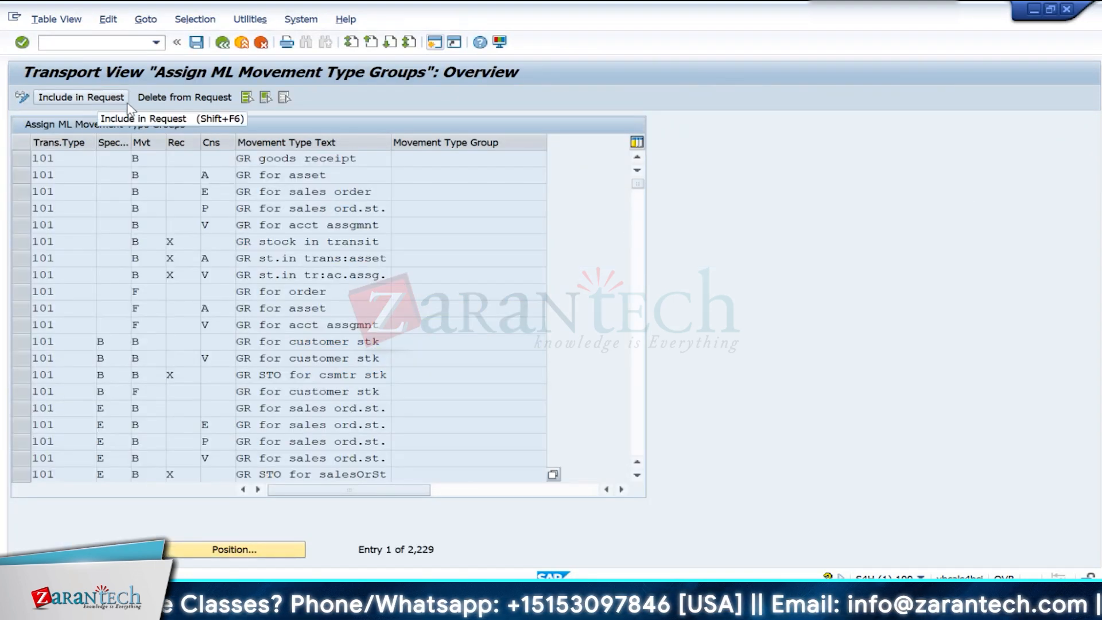
pyautogui.click(196, 42)
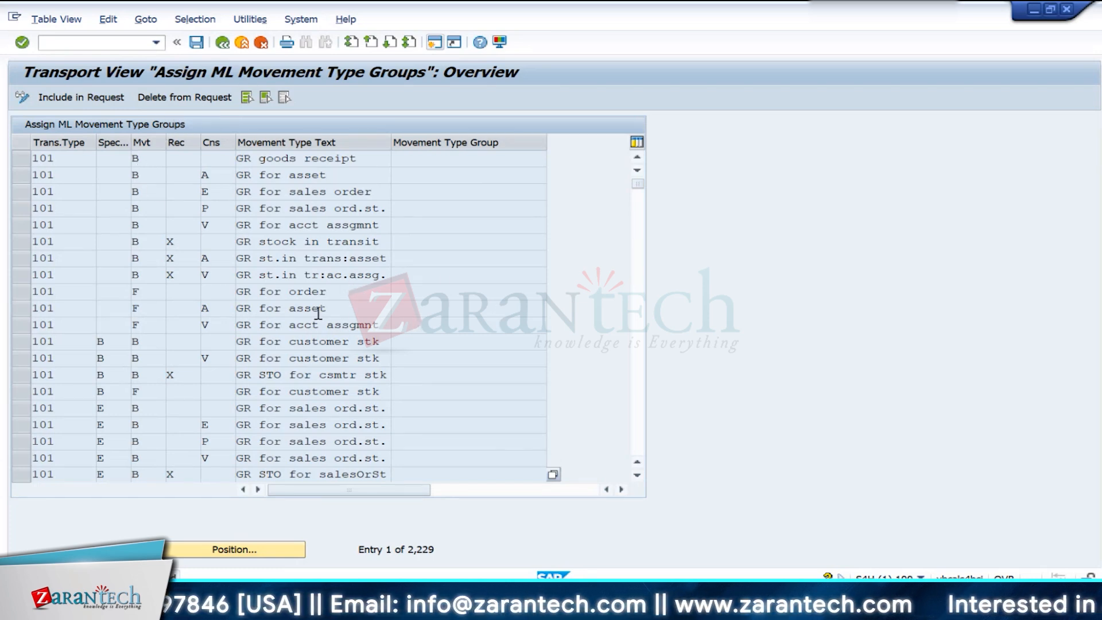
# - Position the assignment list at movement type 261, examine the groups of its goods issue for order entries, and return to the IMG structure
pyautogui.scroll(-1, 318, 313)
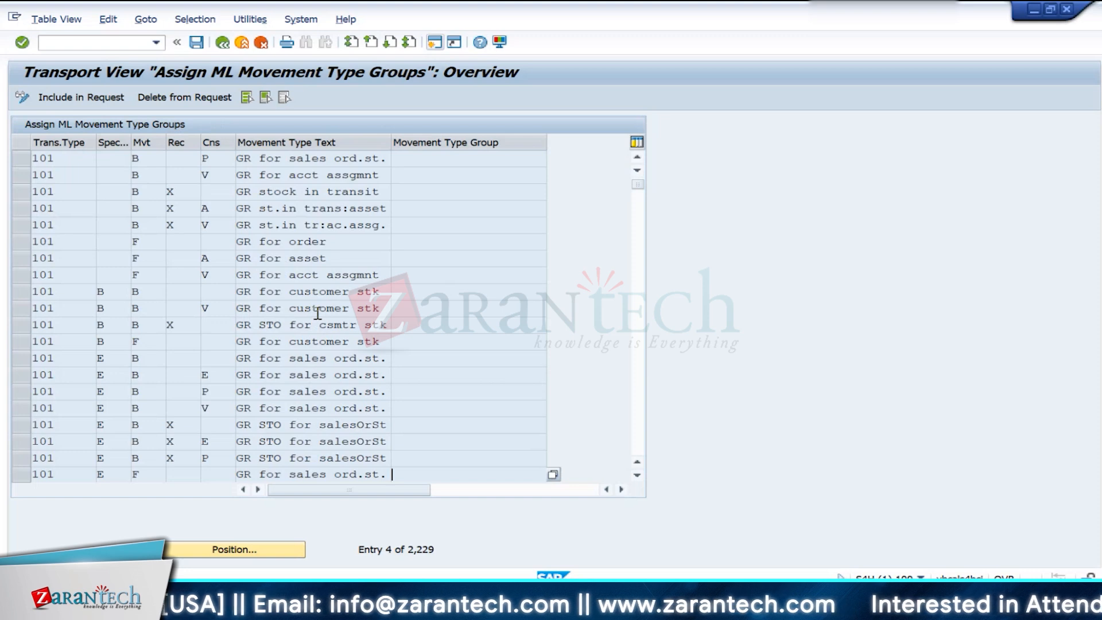
pyautogui.click(214, 549)
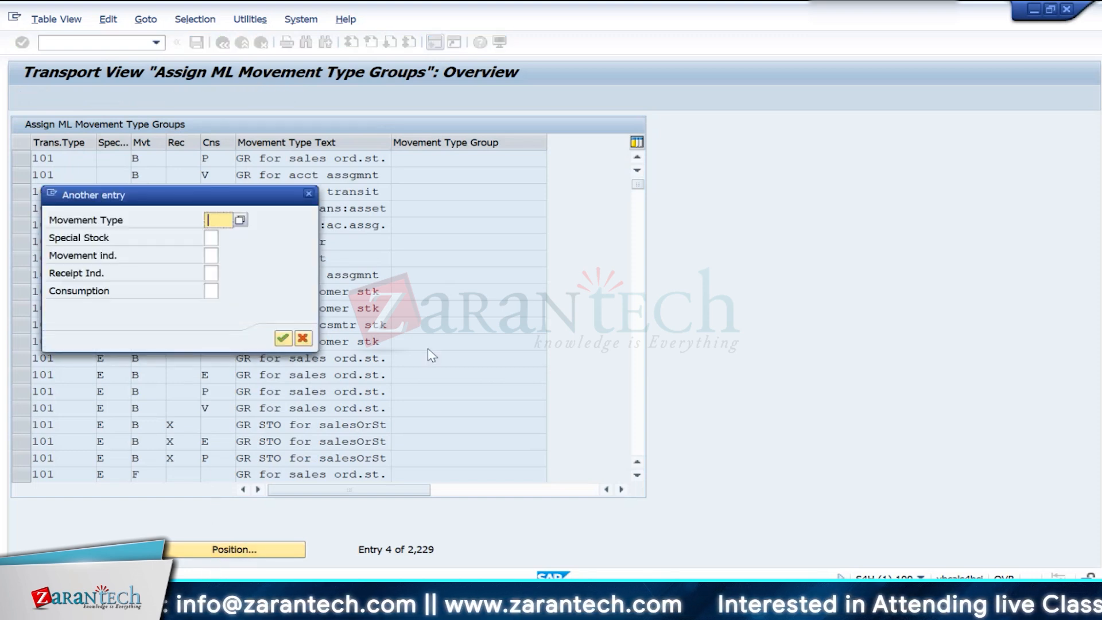
pyautogui.write('2')
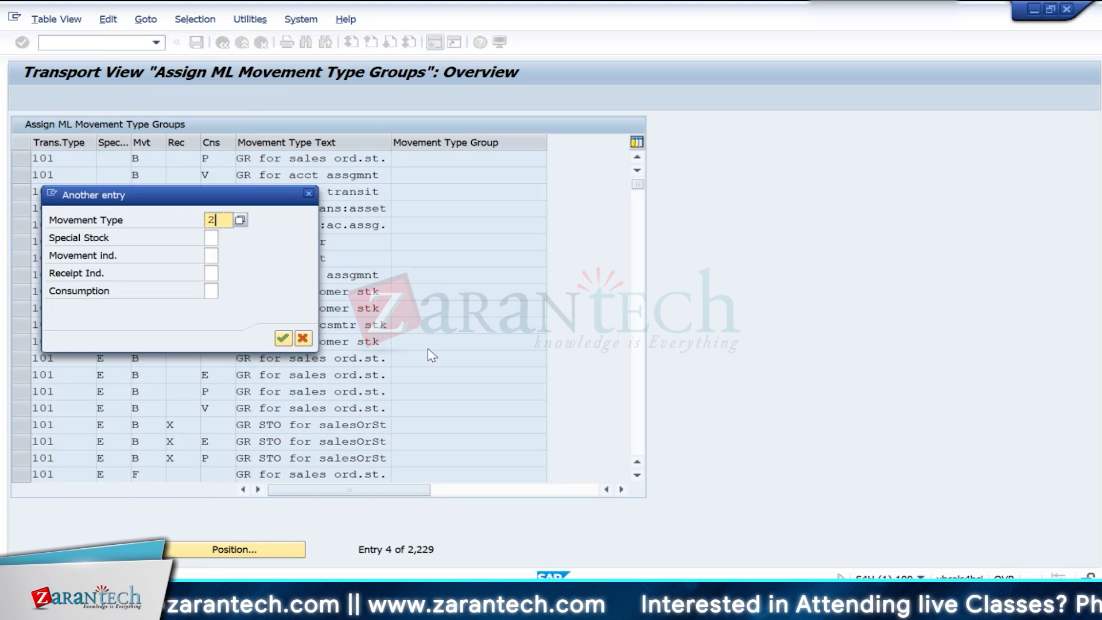
pyautogui.write('61')
pyautogui.press('Return')
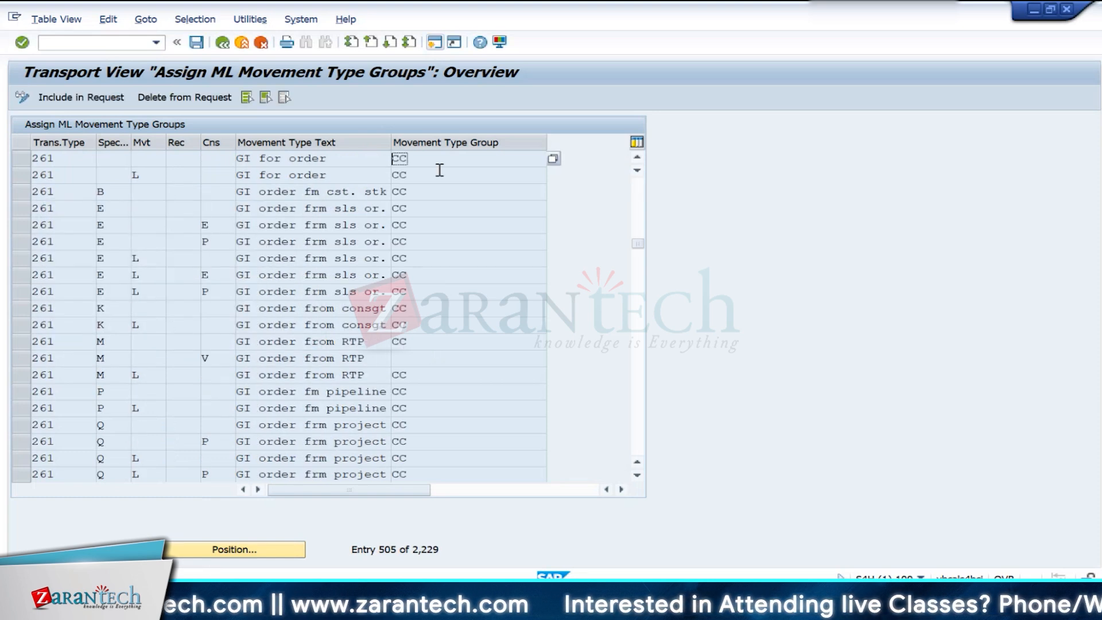
pyautogui.click(440, 171)
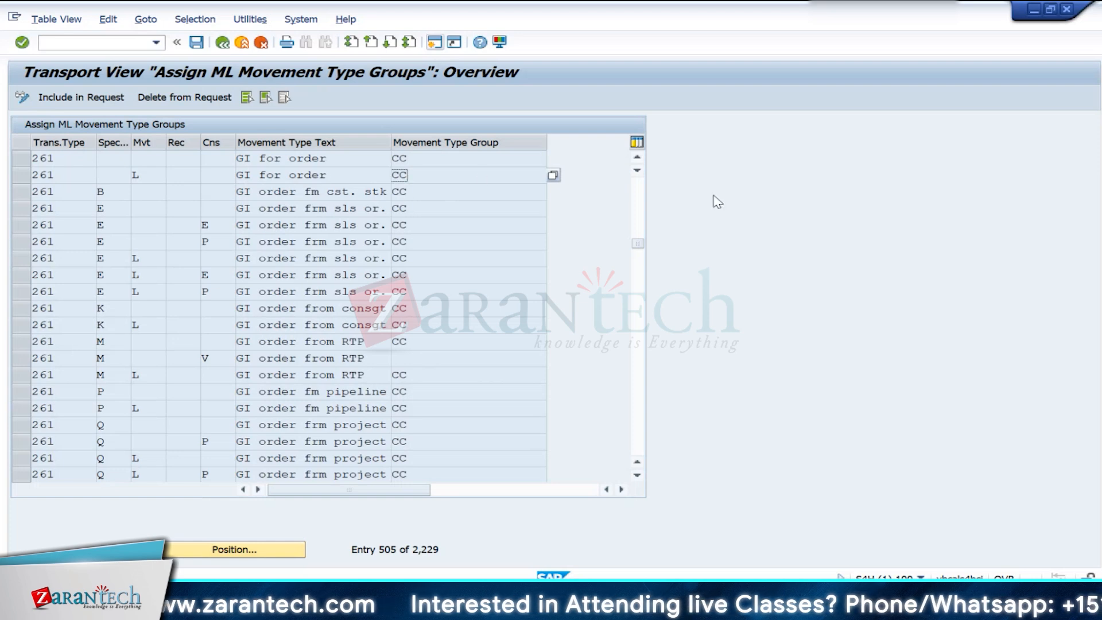
pyautogui.click(437, 159)
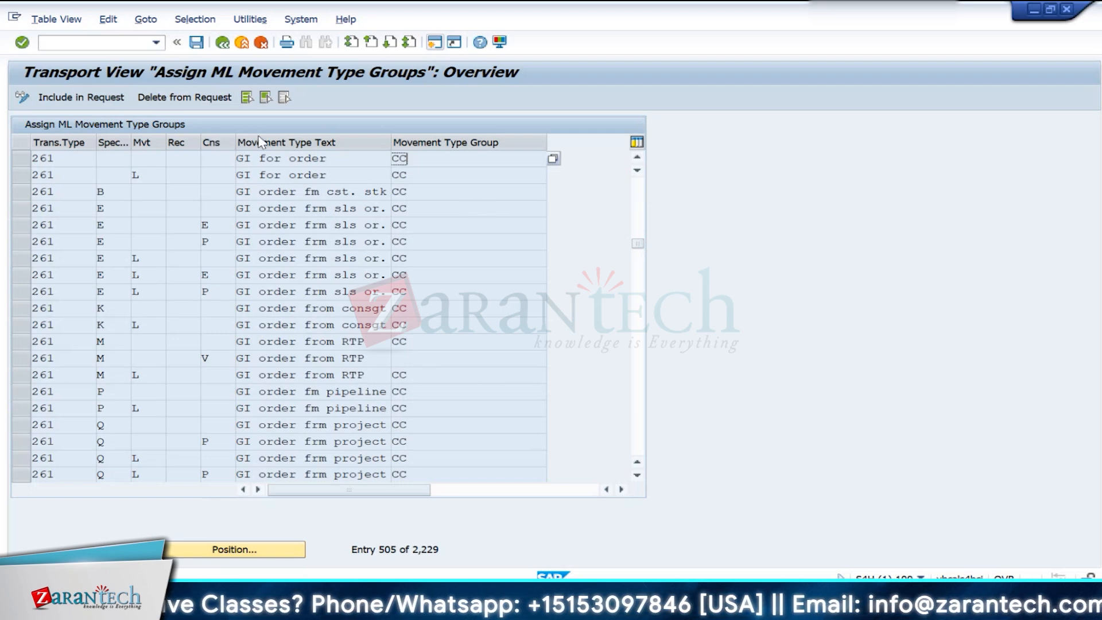
pyautogui.click(223, 45)
pyautogui.click(223, 44)
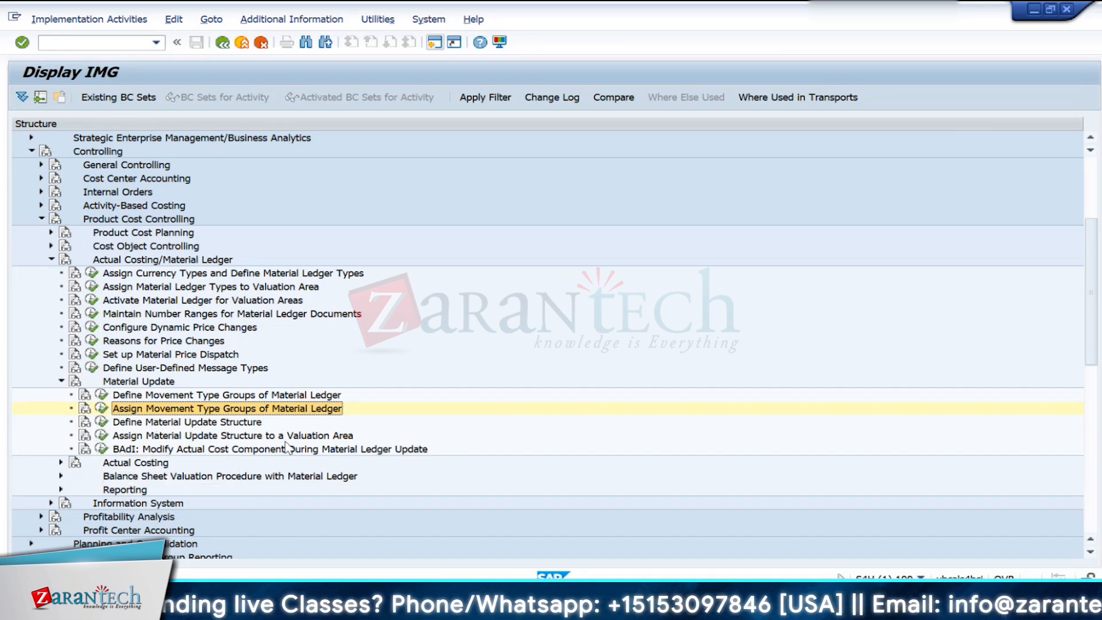
# - Open Assign Material Update Structure to a Valuation Area, check the structure assigned to valuation area IN10, and return to the IMG structure
pyautogui.click(103, 435)
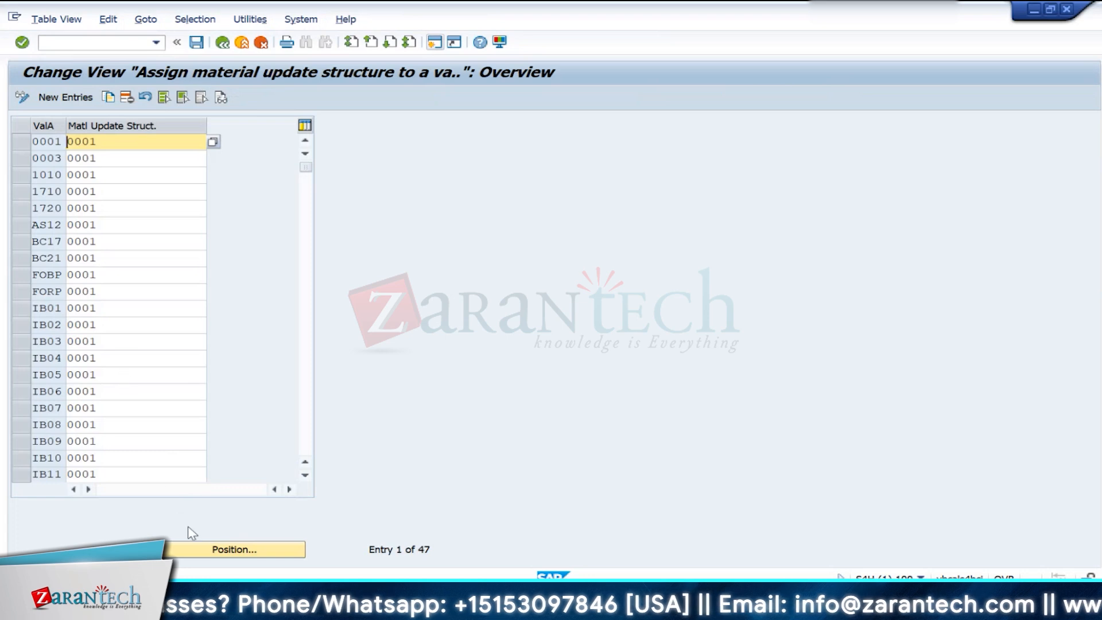
pyautogui.click(234, 549)
pyautogui.press('Down')
pyautogui.press('Down')
pyautogui.press('Down')
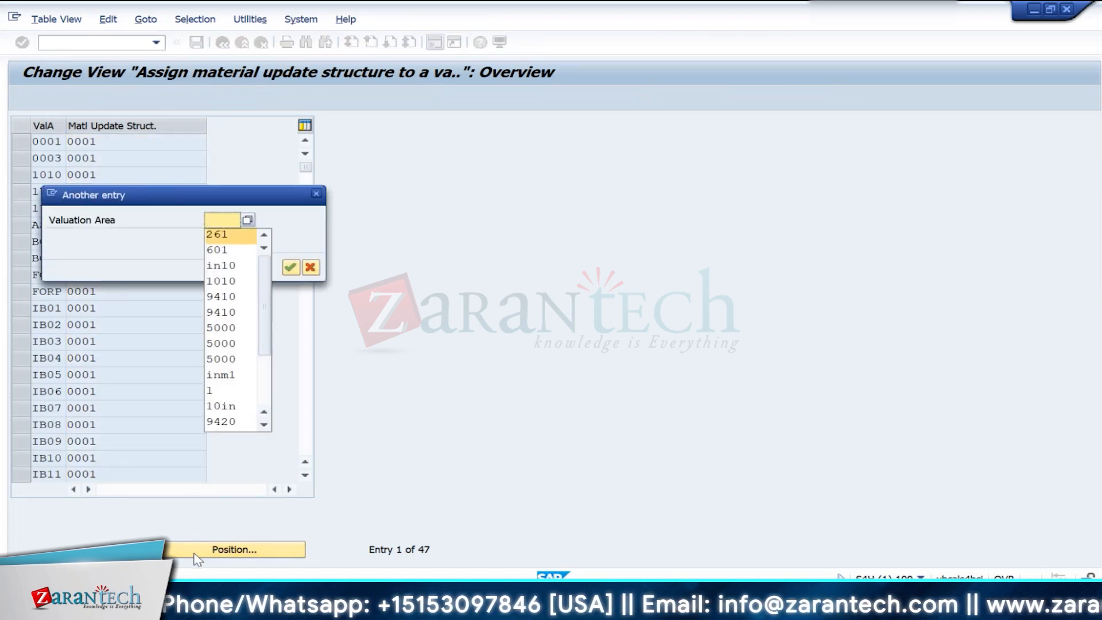
pyautogui.press('Return')
pyautogui.press('Return')
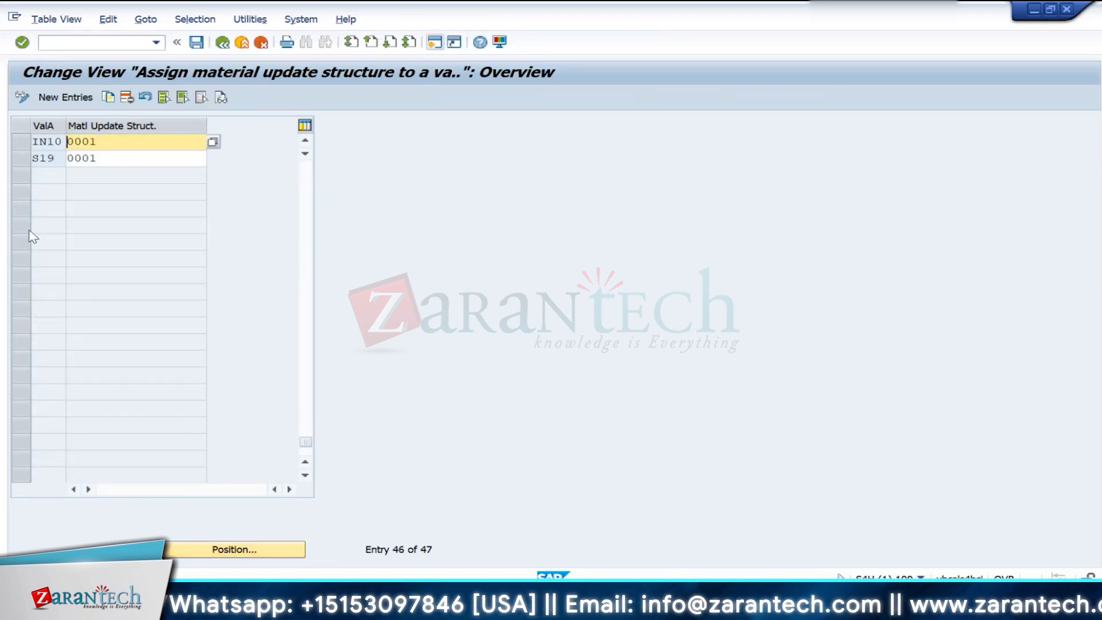
pyautogui.click(225, 45)
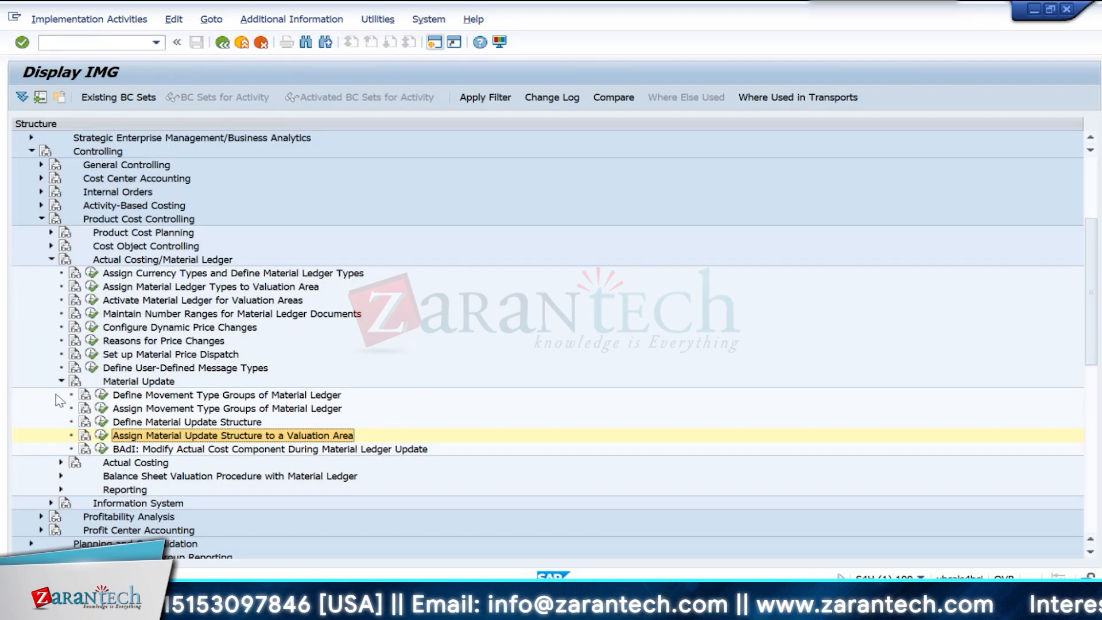
# - Collapse the Material Update, Actual Costing/Material Ledger, Product Cost Controlling and Controlling nodes of the IMG structure
pyautogui.click(61, 381)
pyautogui.click(52, 260)
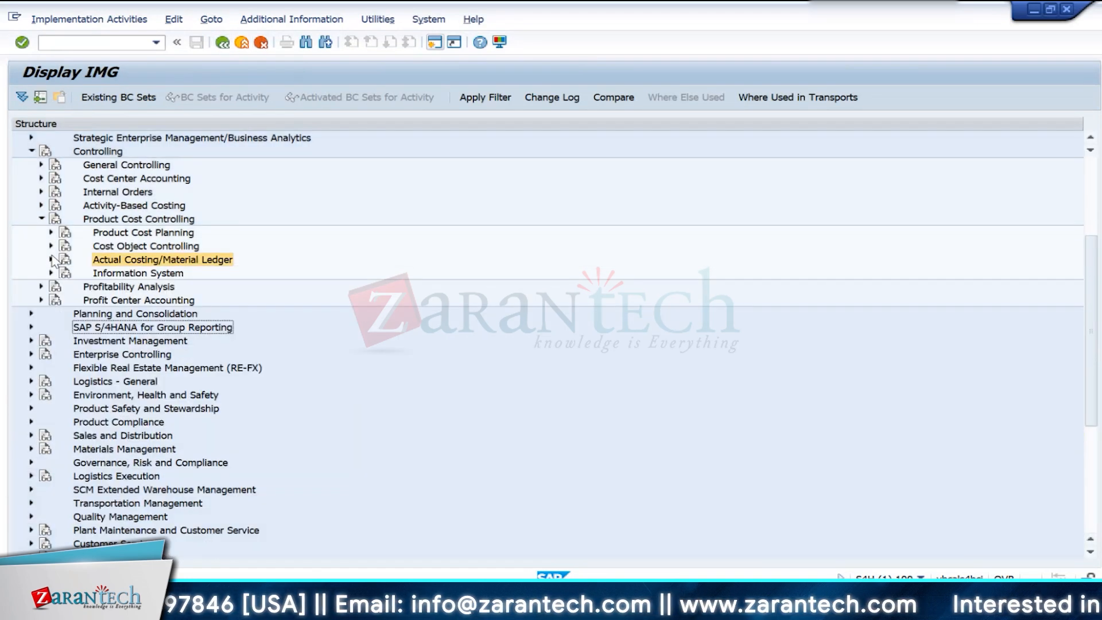
pyautogui.click(42, 219)
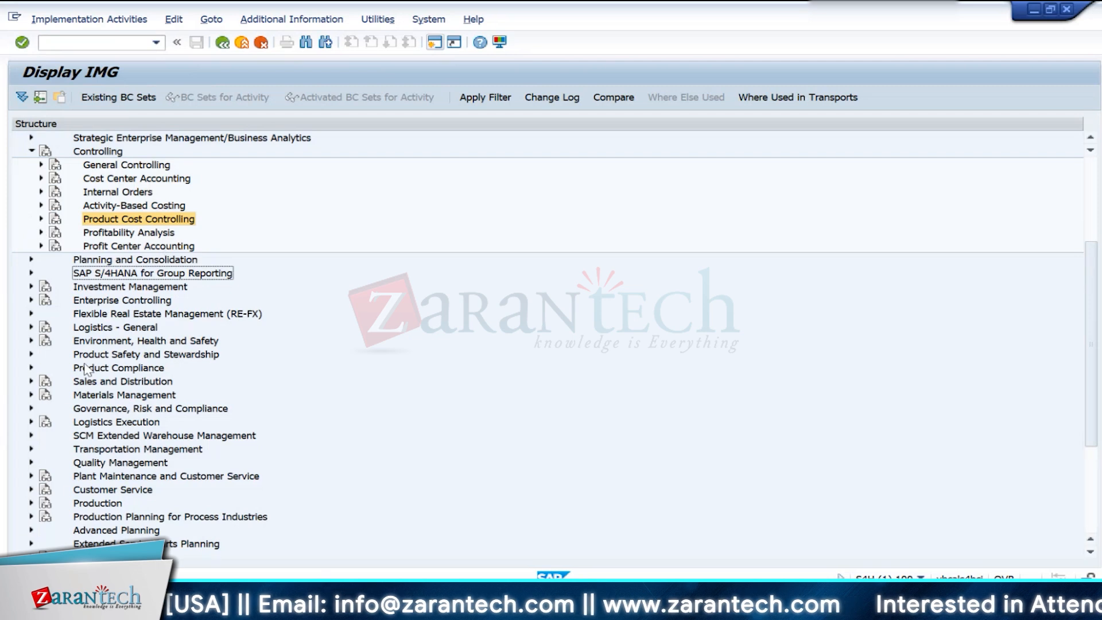
pyautogui.scroll(3, 130, 412)
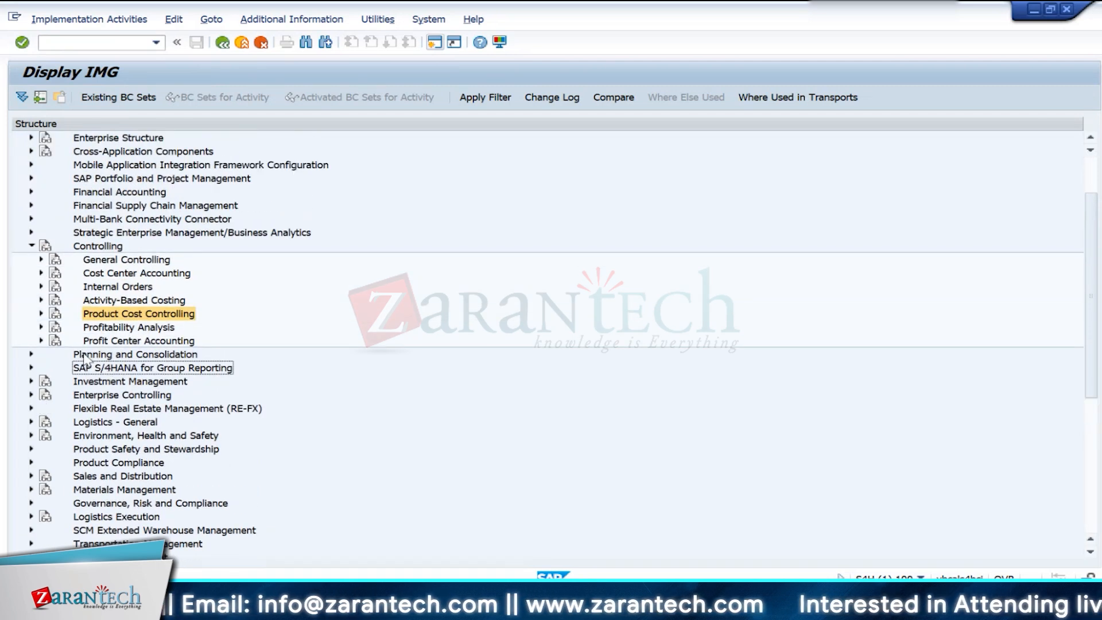
pyautogui.click(32, 245)
pyautogui.scroll(1, 146, 370)
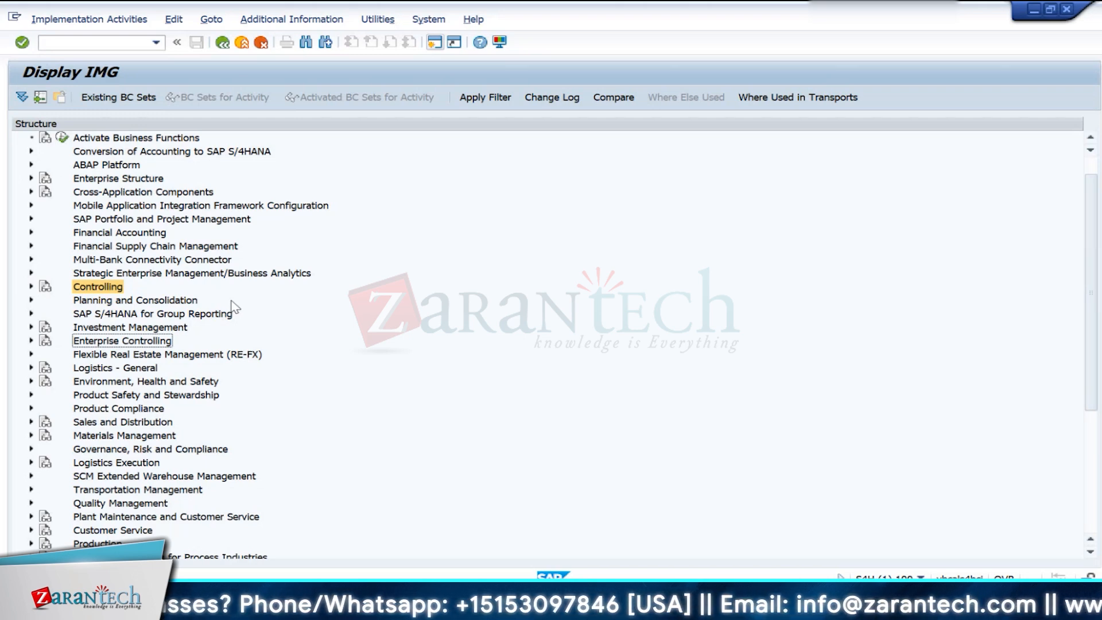
pyautogui.scroll(1, 201, 393)
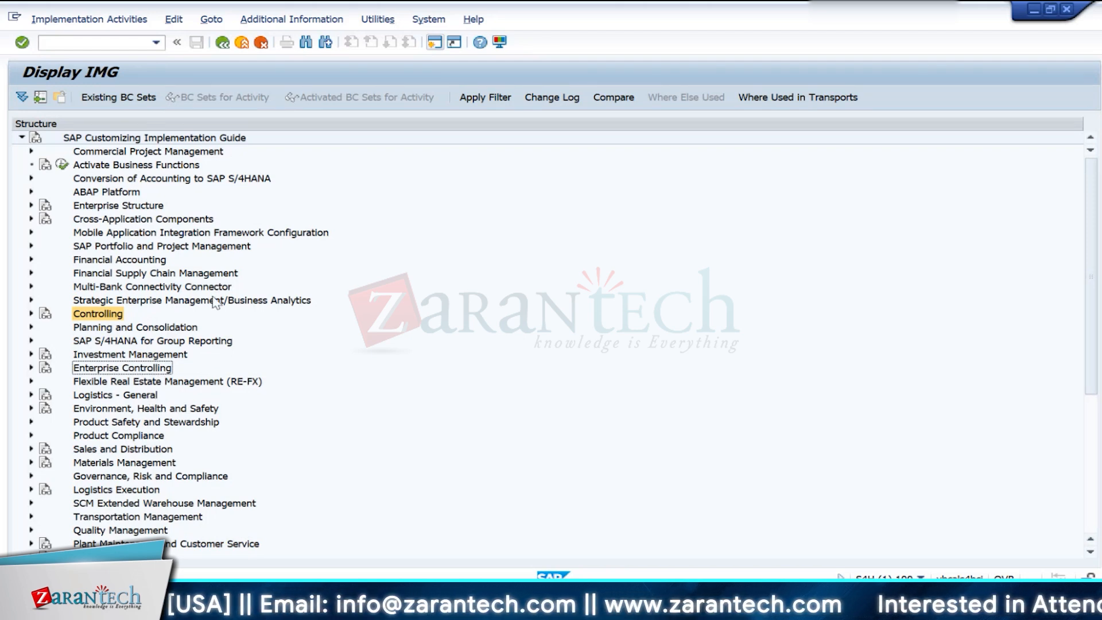
# - Leave customizing for the SAP Easy Access screen and start transaction ckmstart
pyautogui.click(220, 48)
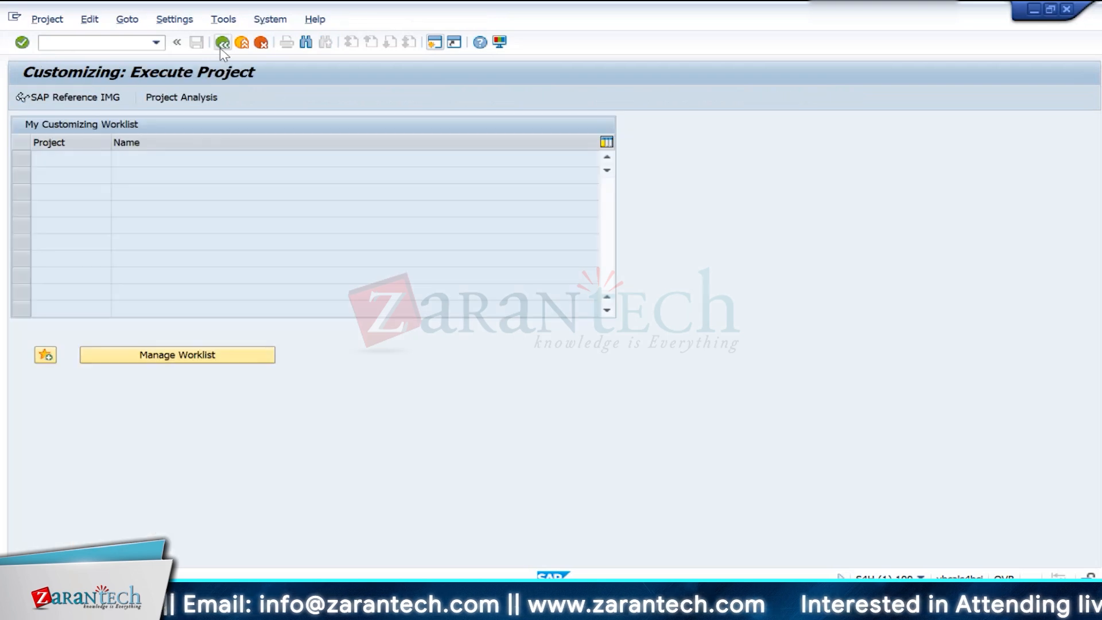
pyautogui.click(219, 47)
pyautogui.write('ckmst')
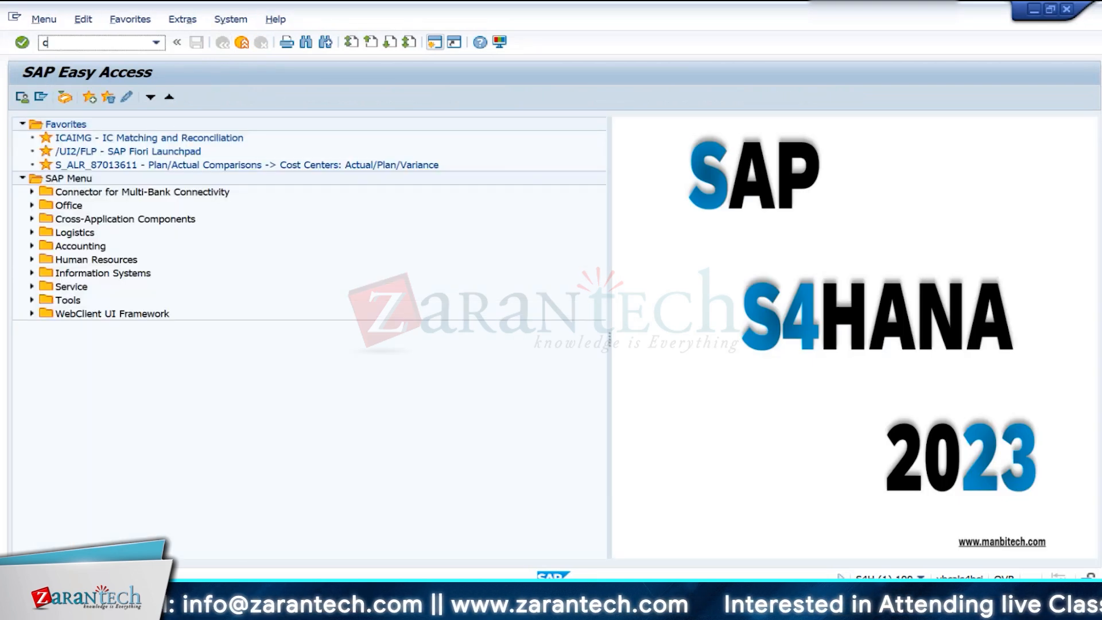
pyautogui.write('art')
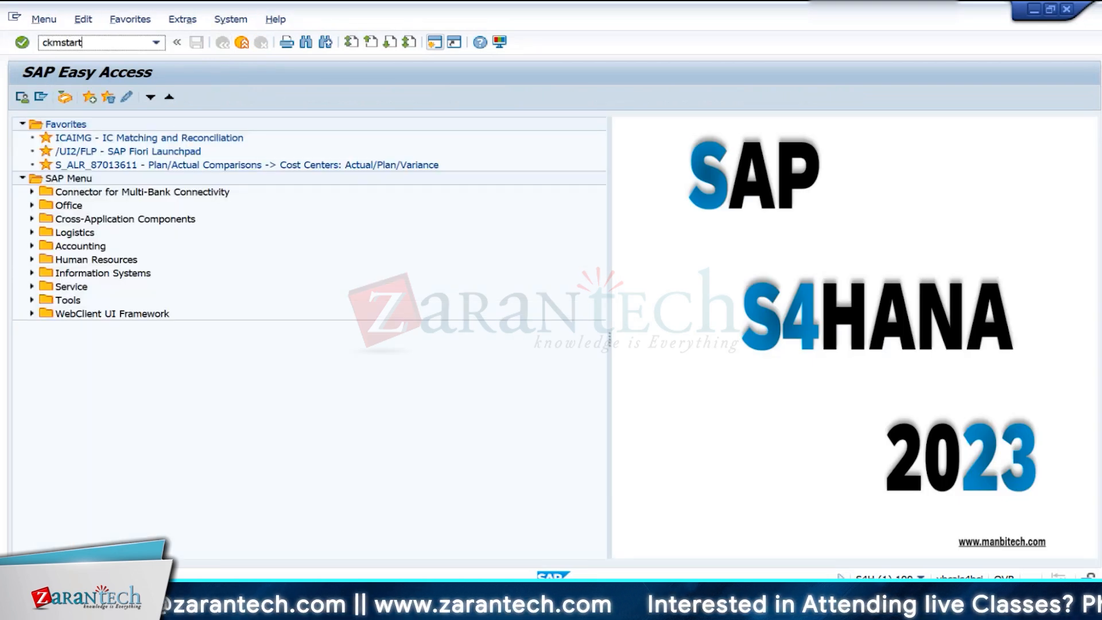
pyautogui.press('Return')
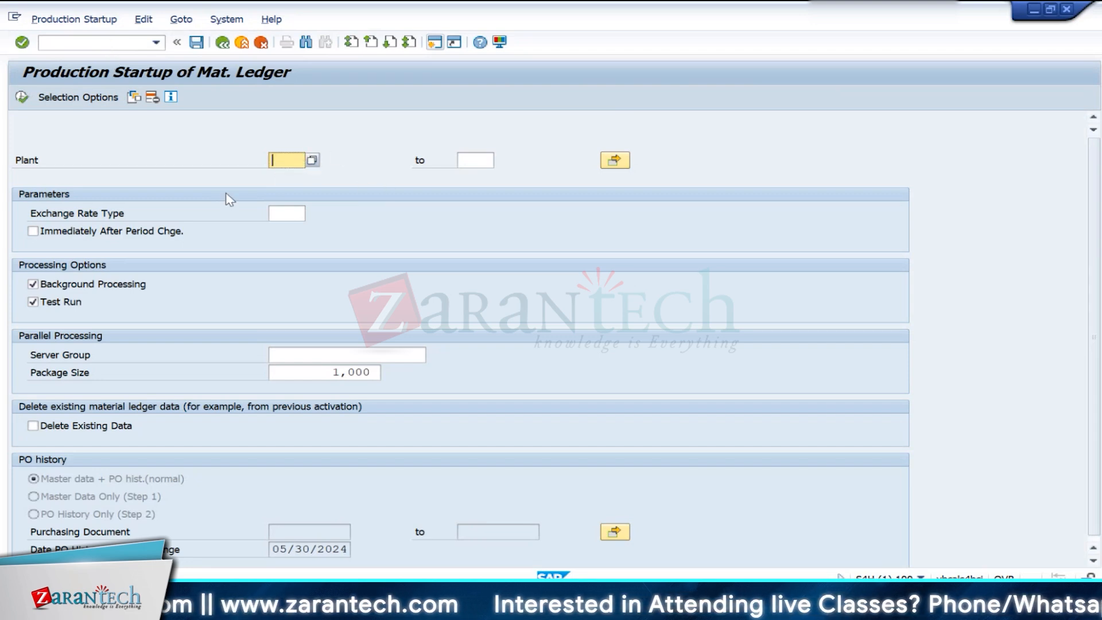
# - Execute the production startup of the material ledger for plant IN10 with Background Processing and Test Run deselected
pyautogui.click(59, 304)
pyautogui.click(112, 287)
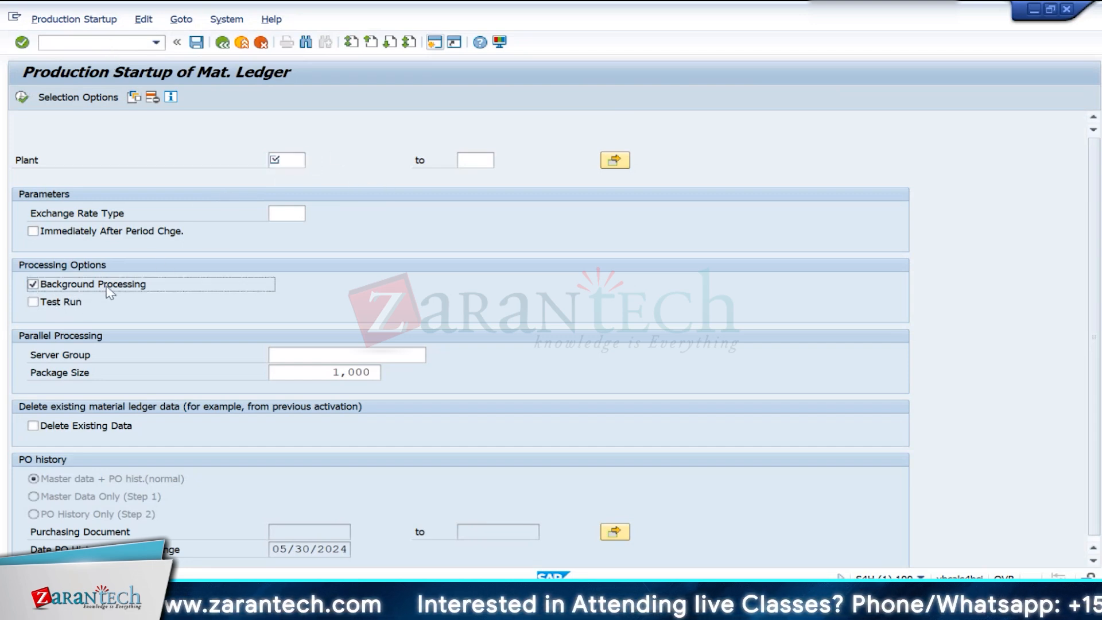
pyautogui.click(295, 160)
pyautogui.click(311, 162)
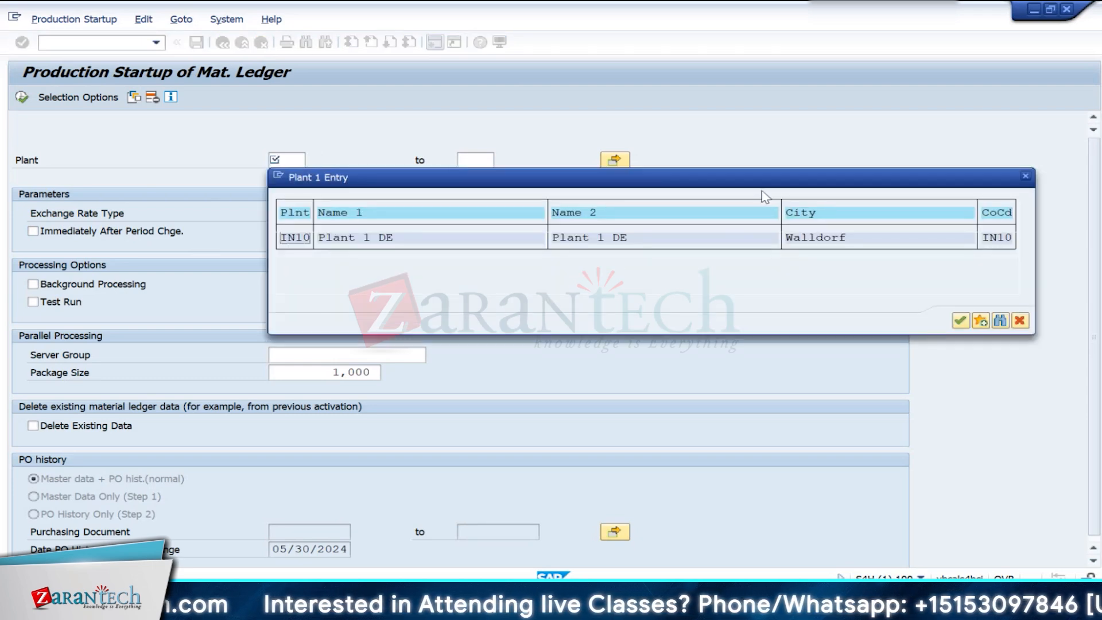
pyautogui.doubleClick(303, 241)
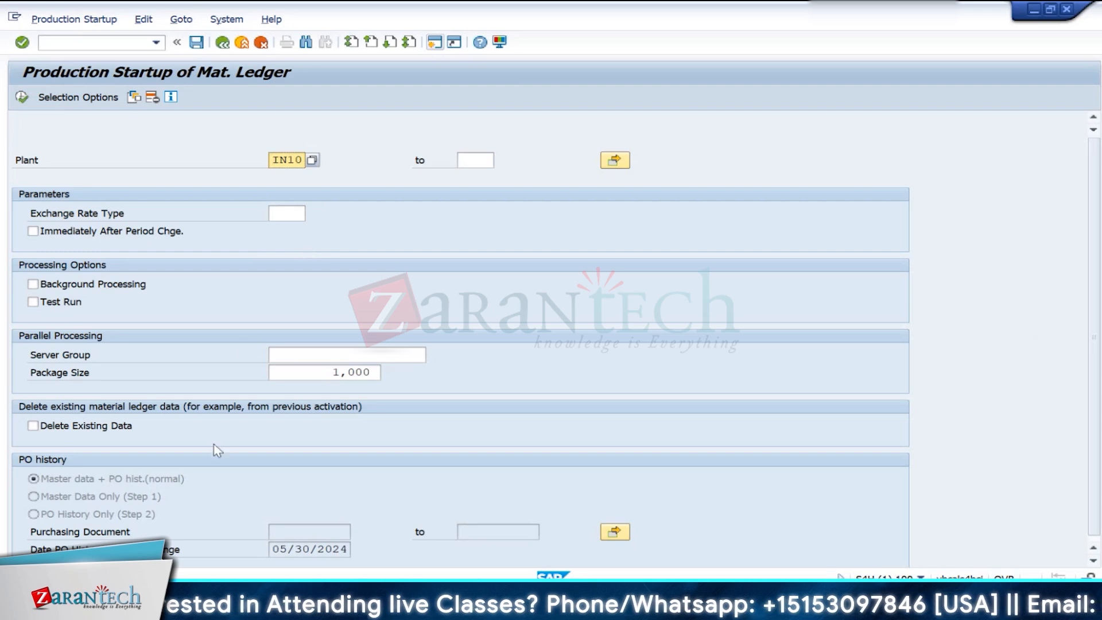
pyautogui.click(23, 97)
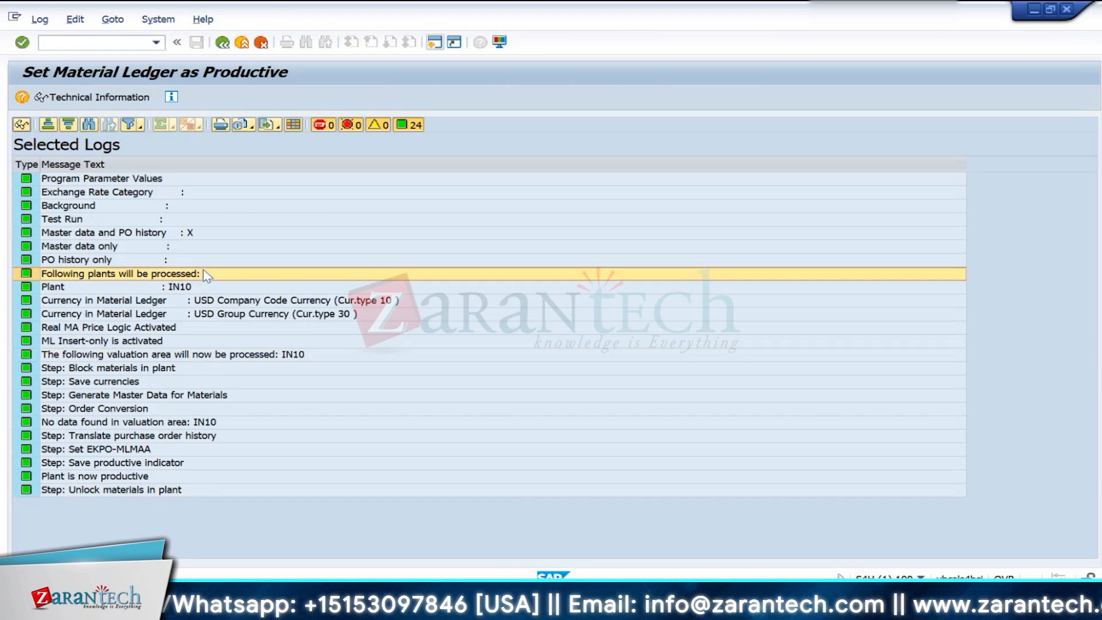
# - Leave the startup log and selection screen for SAP Easy Access, and narrow the menu tree area
pyautogui.click(224, 43)
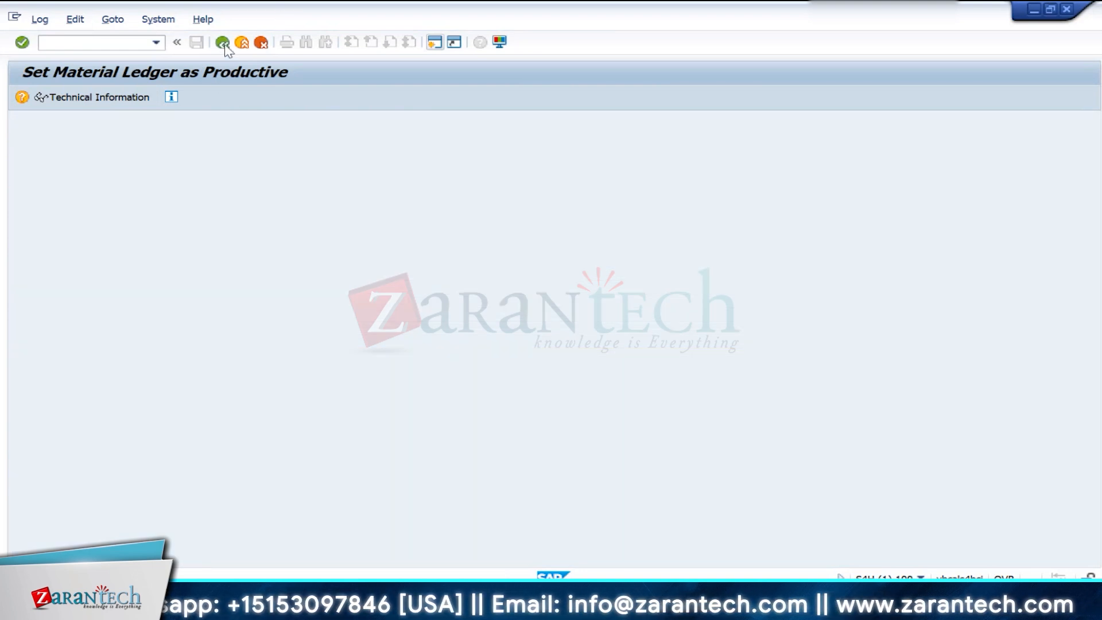
pyautogui.click(224, 43)
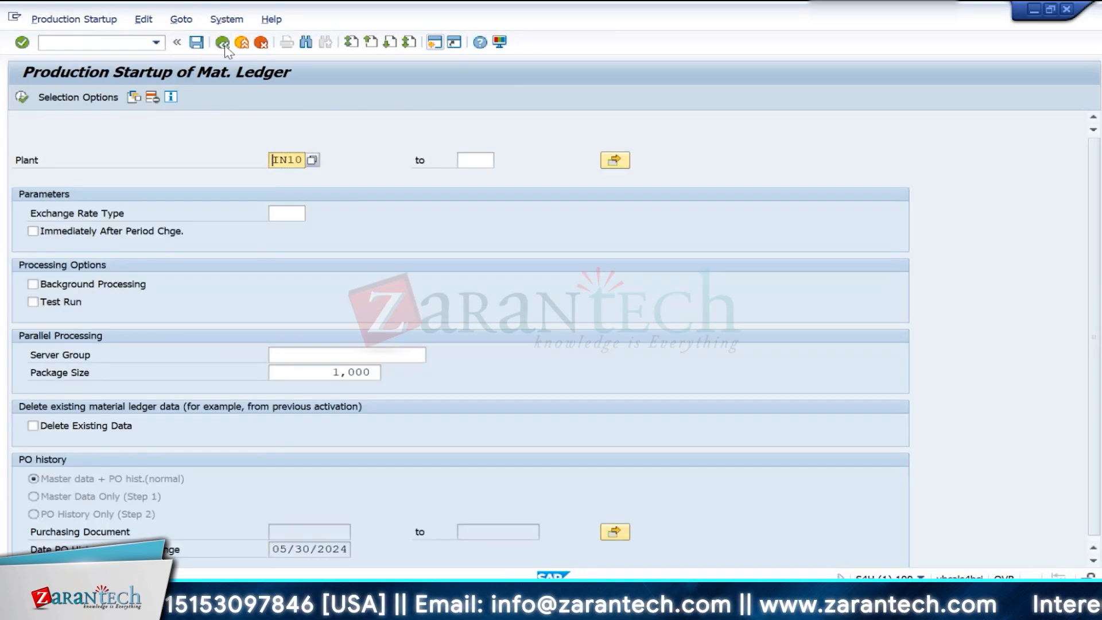
pyautogui.click(223, 44)
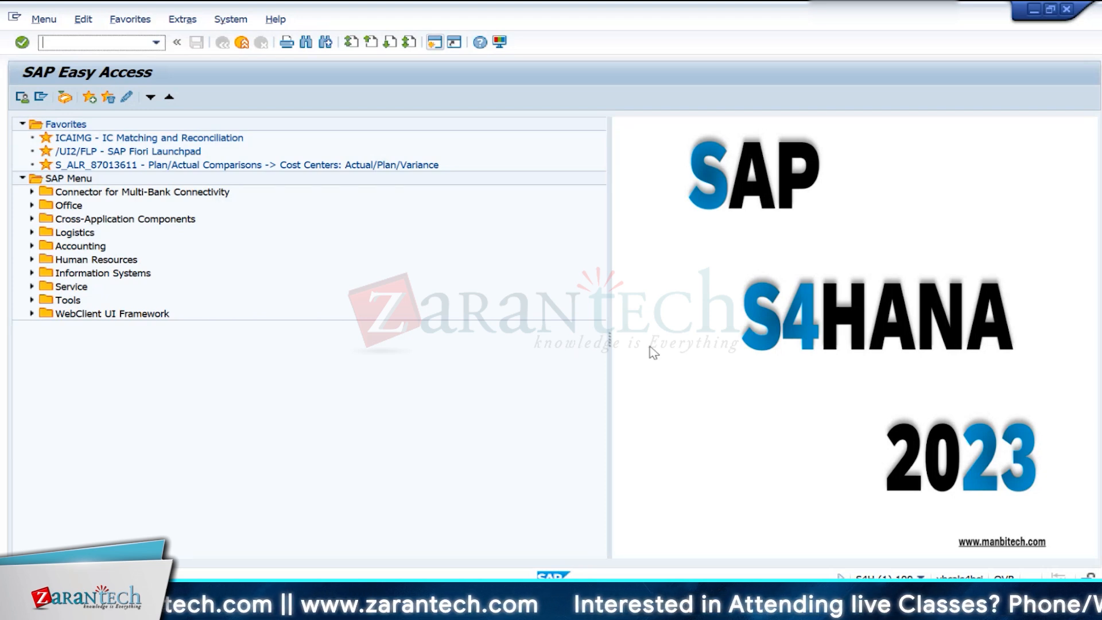
pyautogui.moveTo(610, 342); pyautogui.dragTo(528, 342)
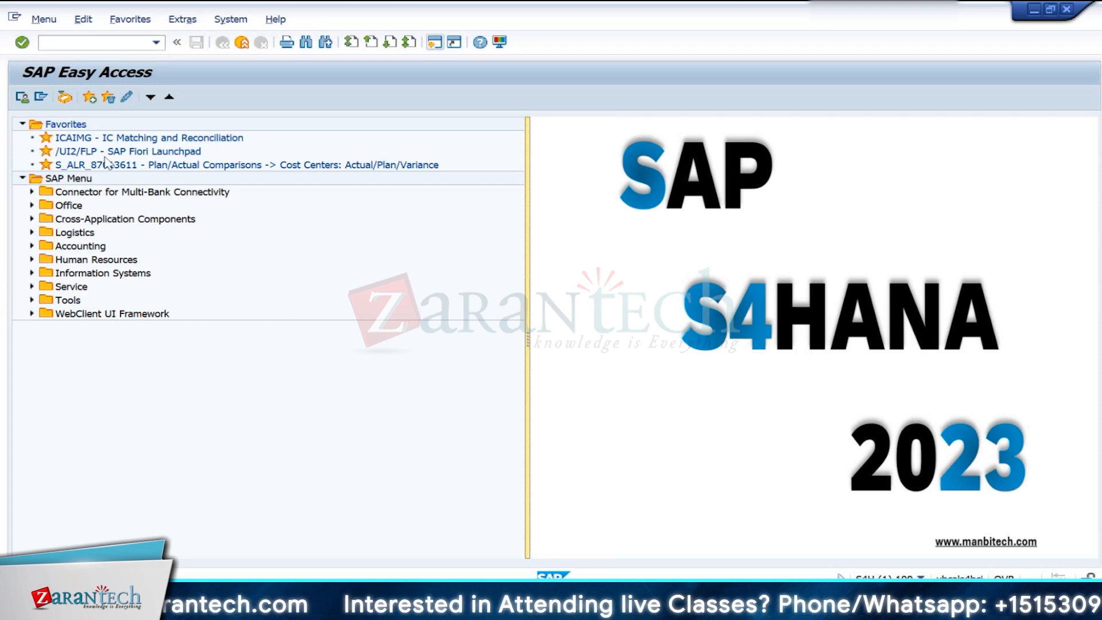
# - Start transaction MM01 and enter FG100 as the number of the new material
pyautogui.click(62, 44)
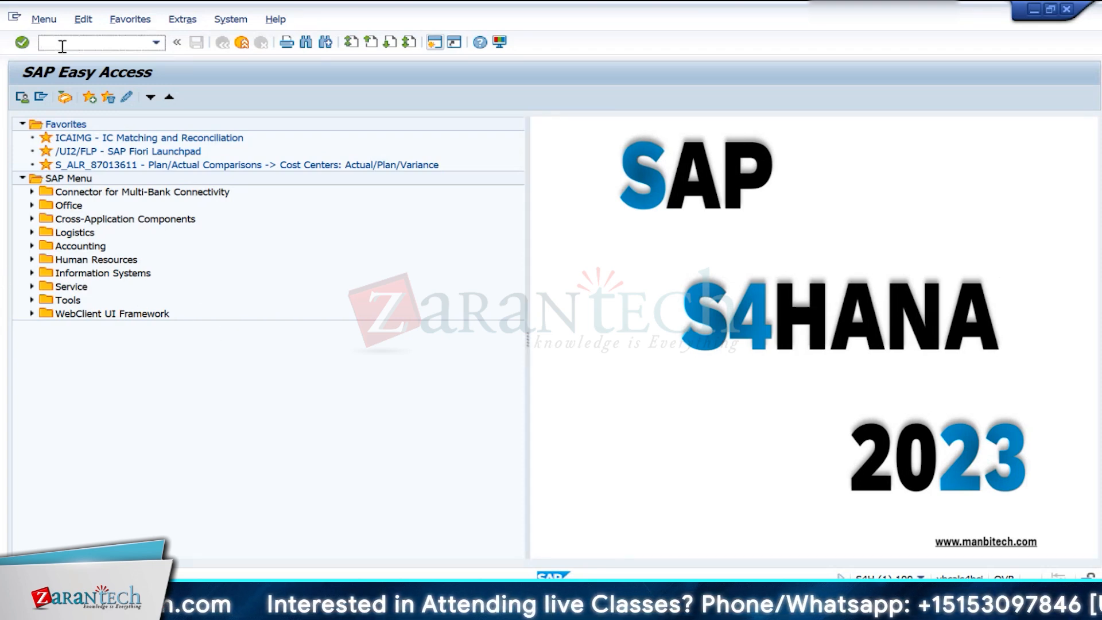
pyautogui.write('MM')
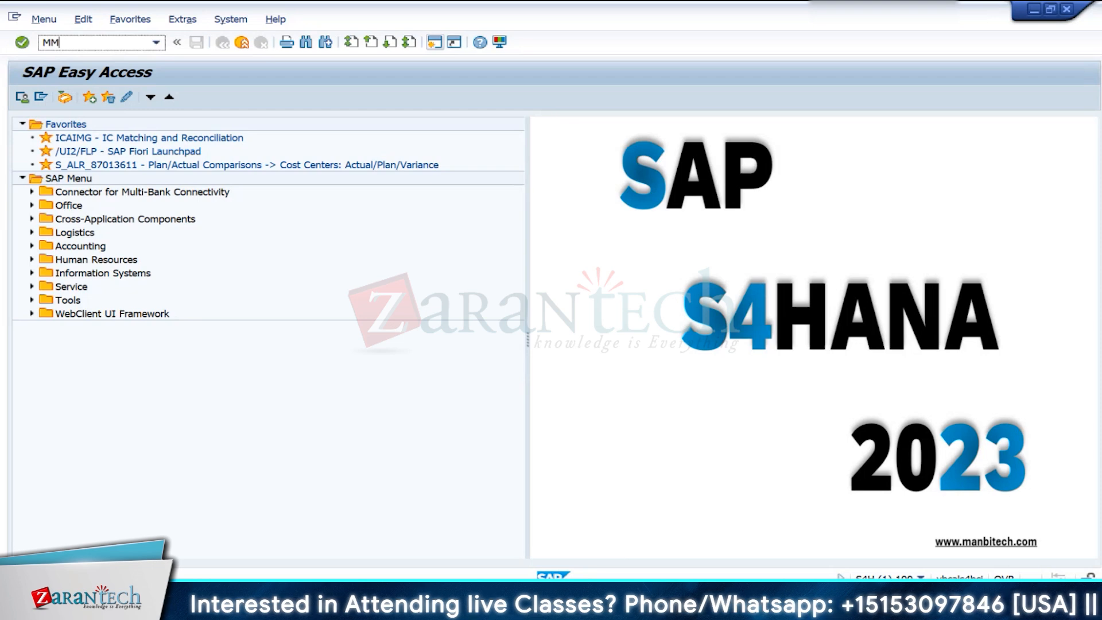
pyautogui.write('01')
pyautogui.press('Return')
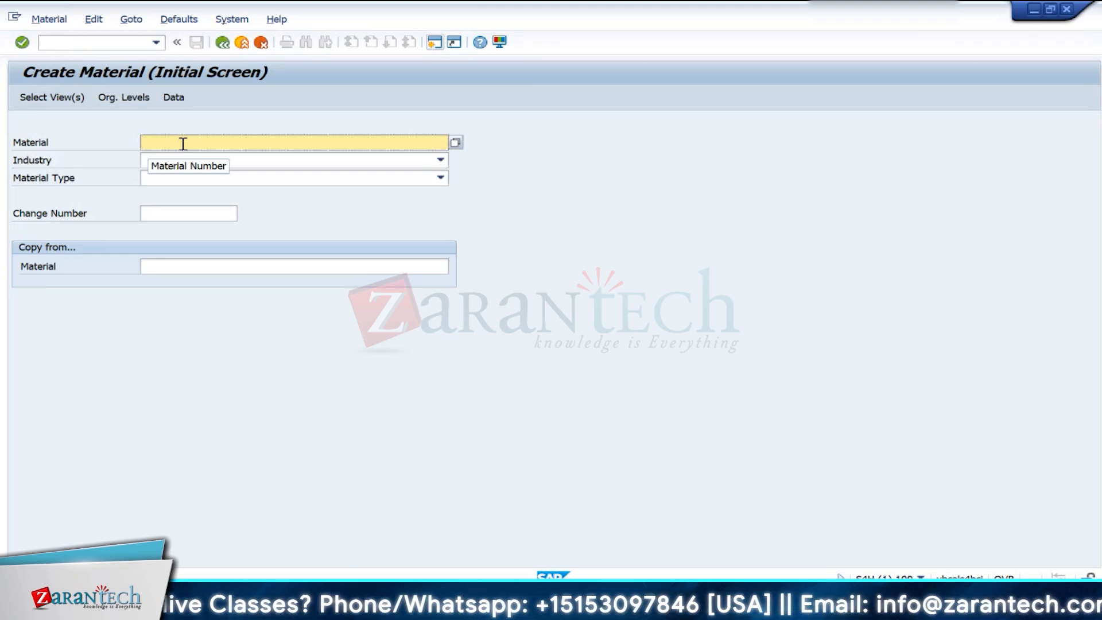
pyautogui.write('FG')
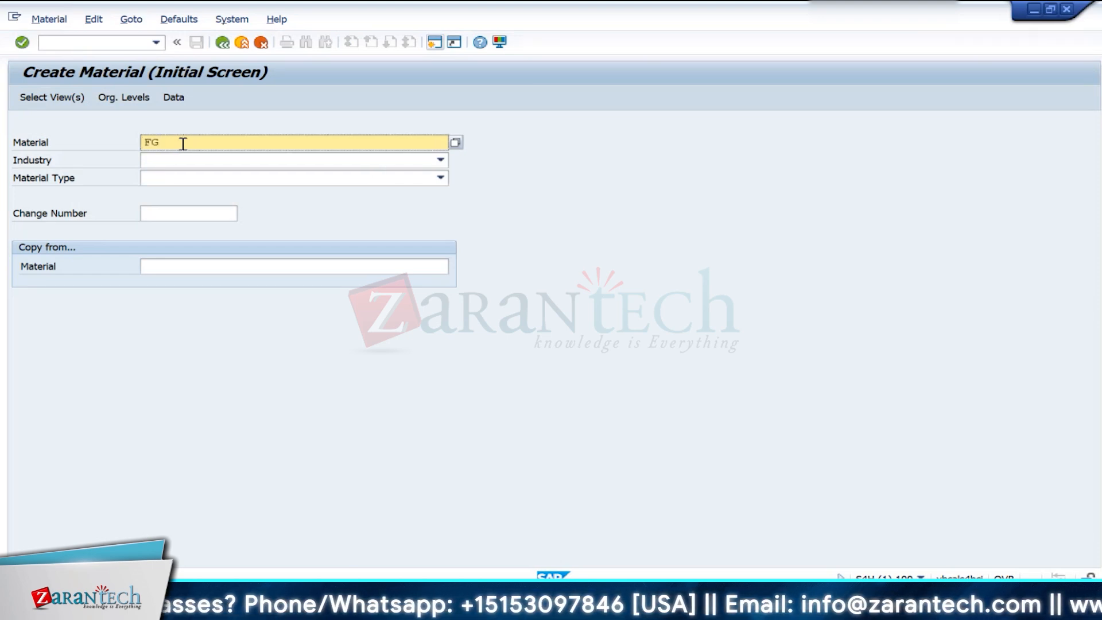
pyautogui.write('-')
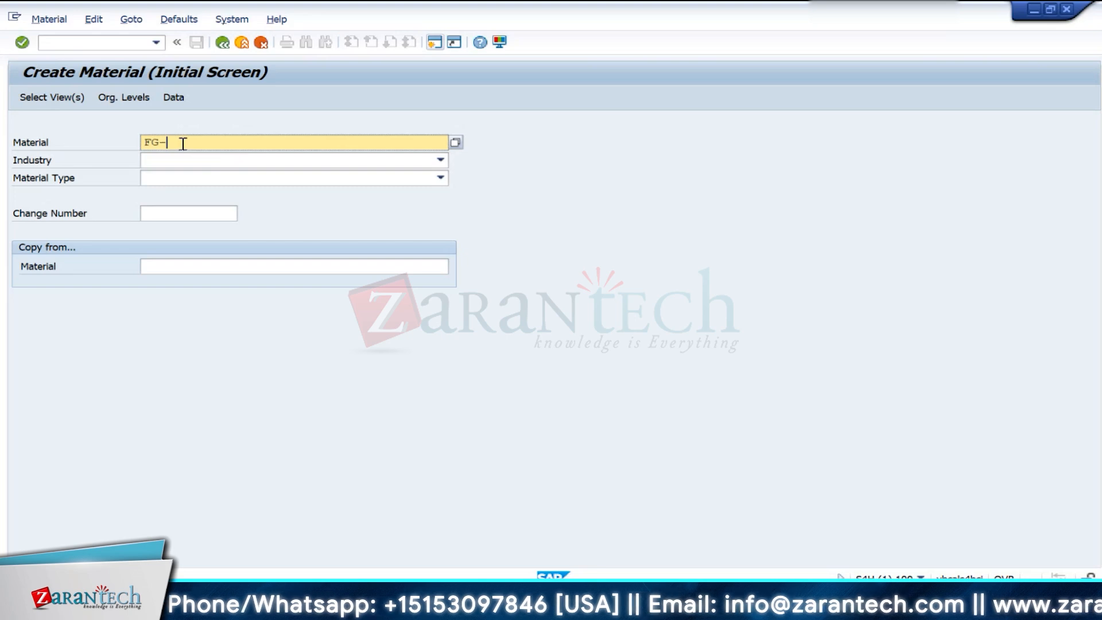
pyautogui.write('1')
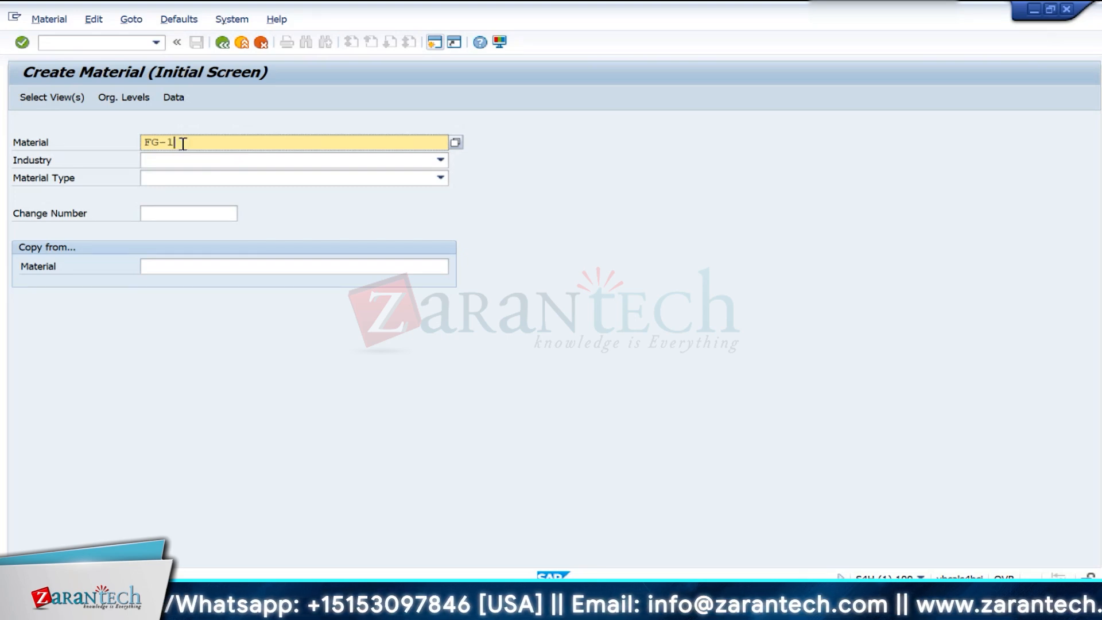
pyautogui.press('BackSpace')
pyautogui.press('BackSpace')
pyautogui.write('100')
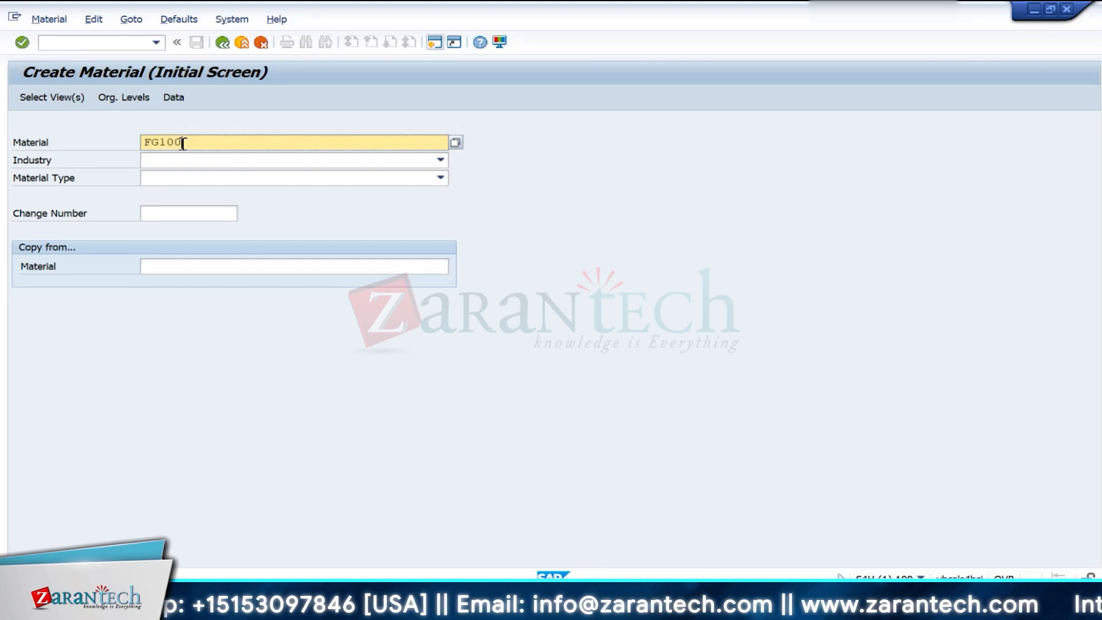
# - Set the industry to Mechanical engineering and the material type to FERT Finished Product, and proceed to the view selection
pyautogui.click(206, 163)
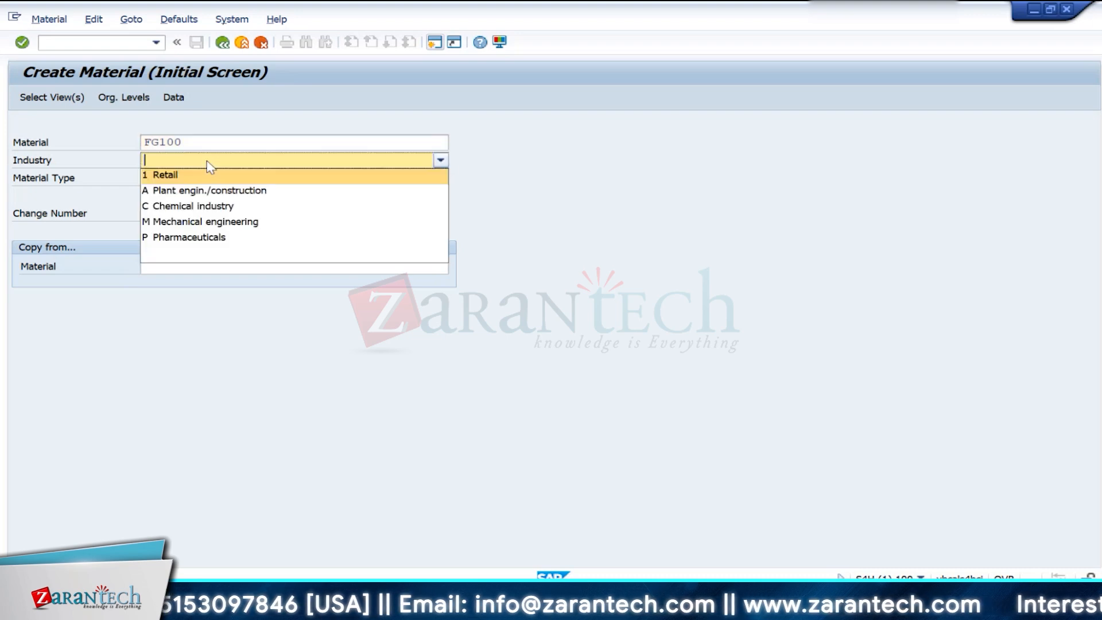
pyautogui.click(219, 223)
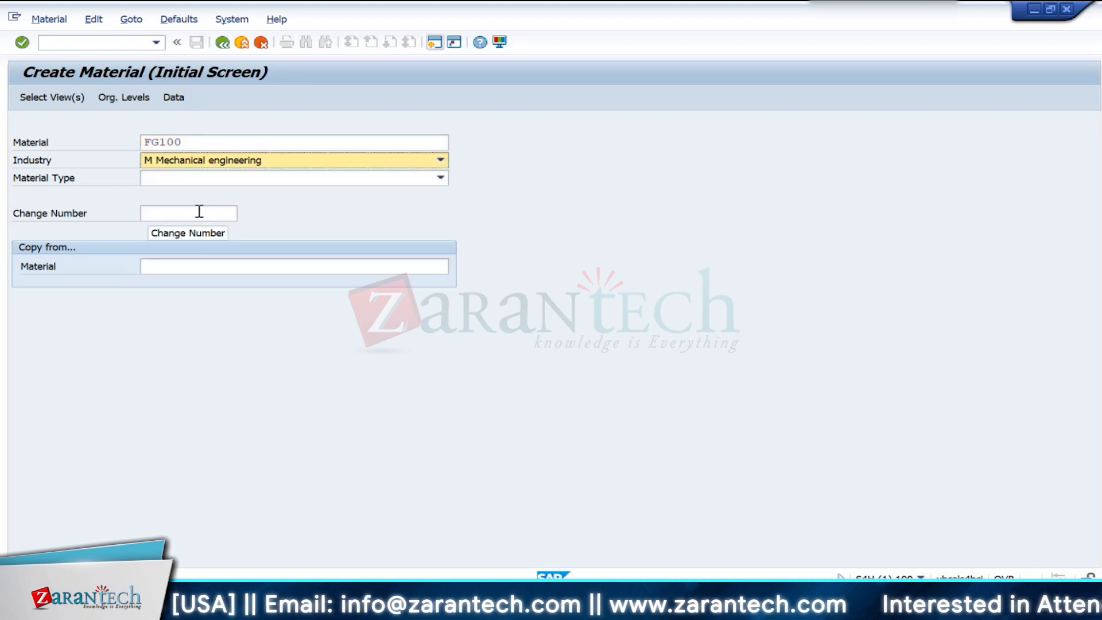
pyautogui.click(211, 179)
pyautogui.press('f')
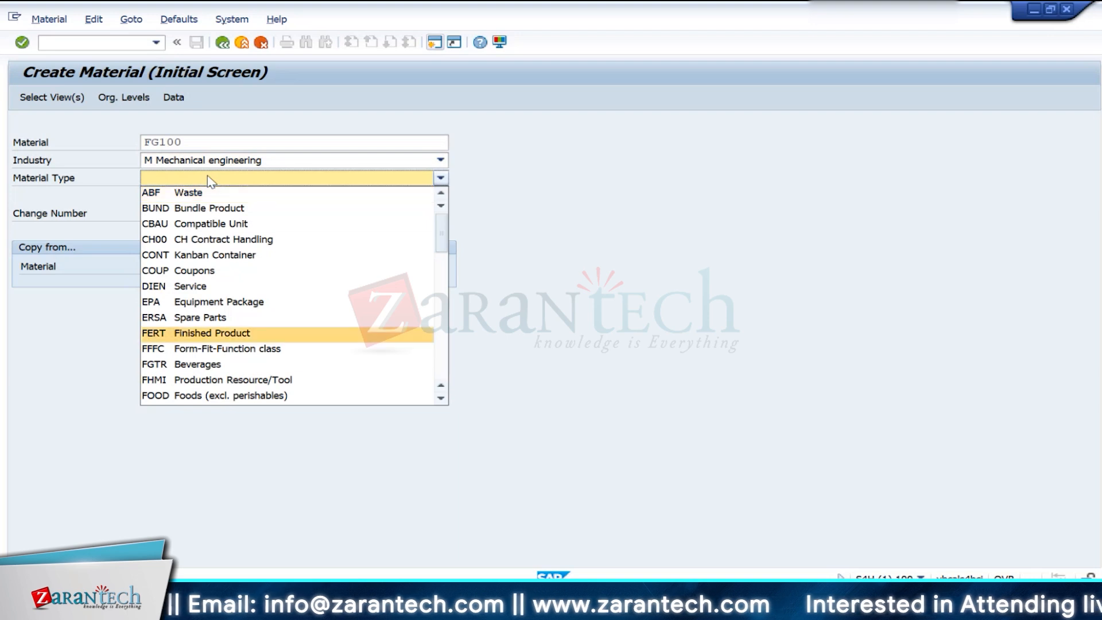
pyautogui.press('Return')
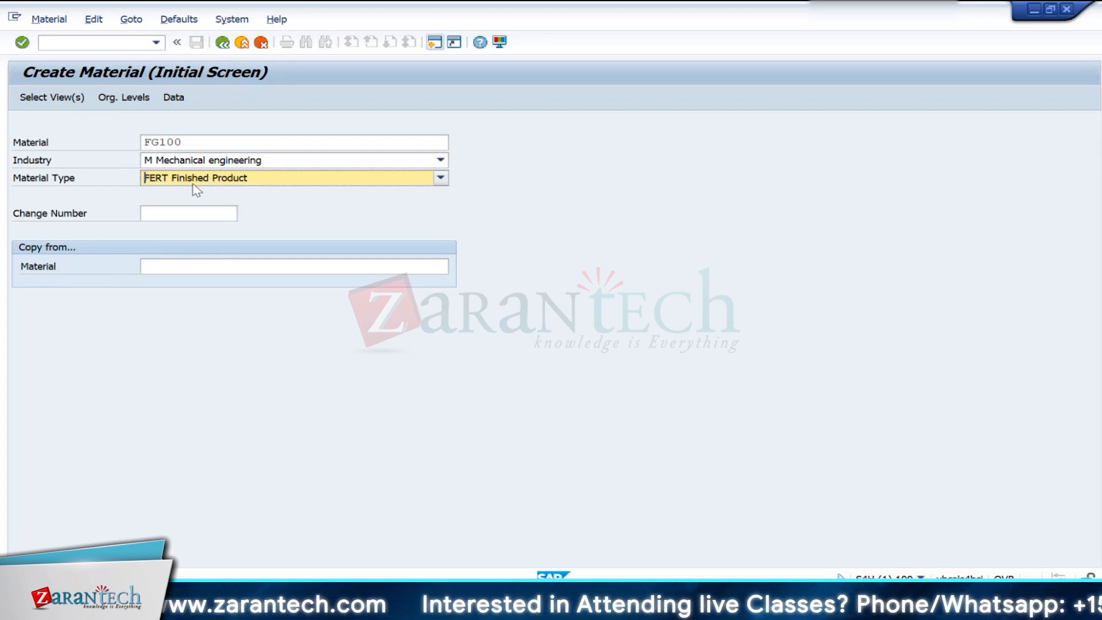
pyautogui.press('Return')
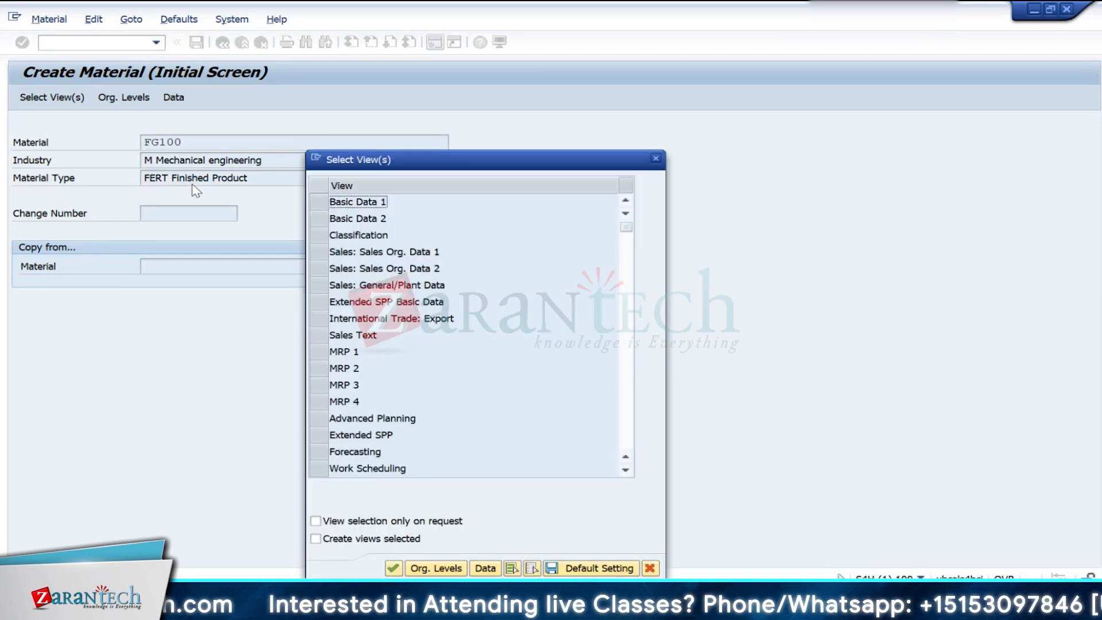
# - Select the views Basic Data 1 and 2, Sales Org. Data 1 and 2, and MRP 1 to 4
pyautogui.click(319, 202)
pyautogui.click(320, 219)
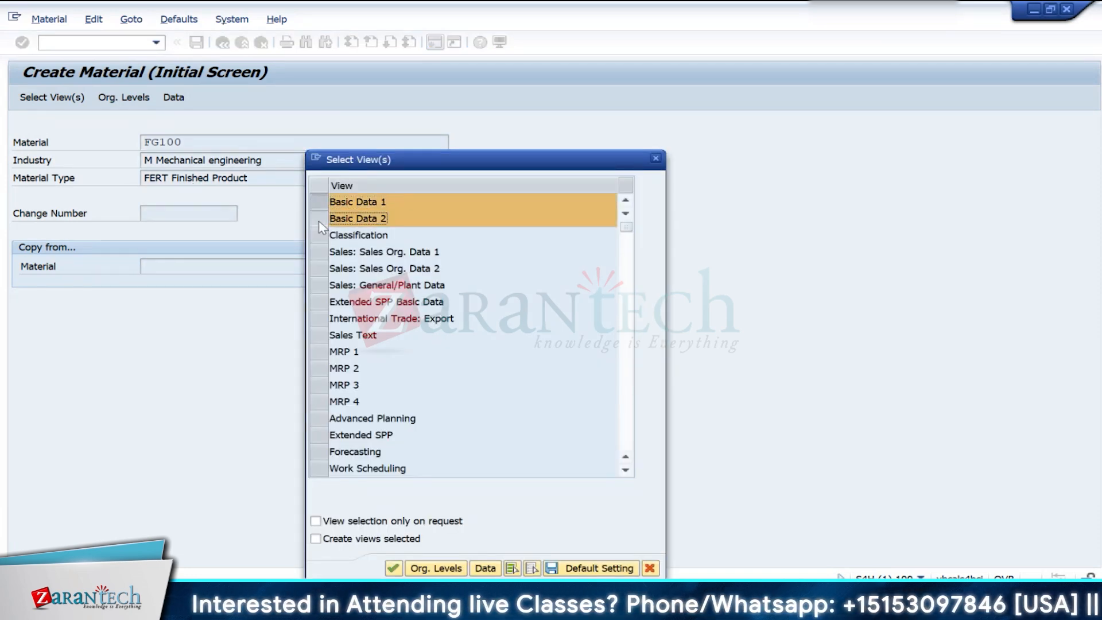
pyautogui.click(320, 252)
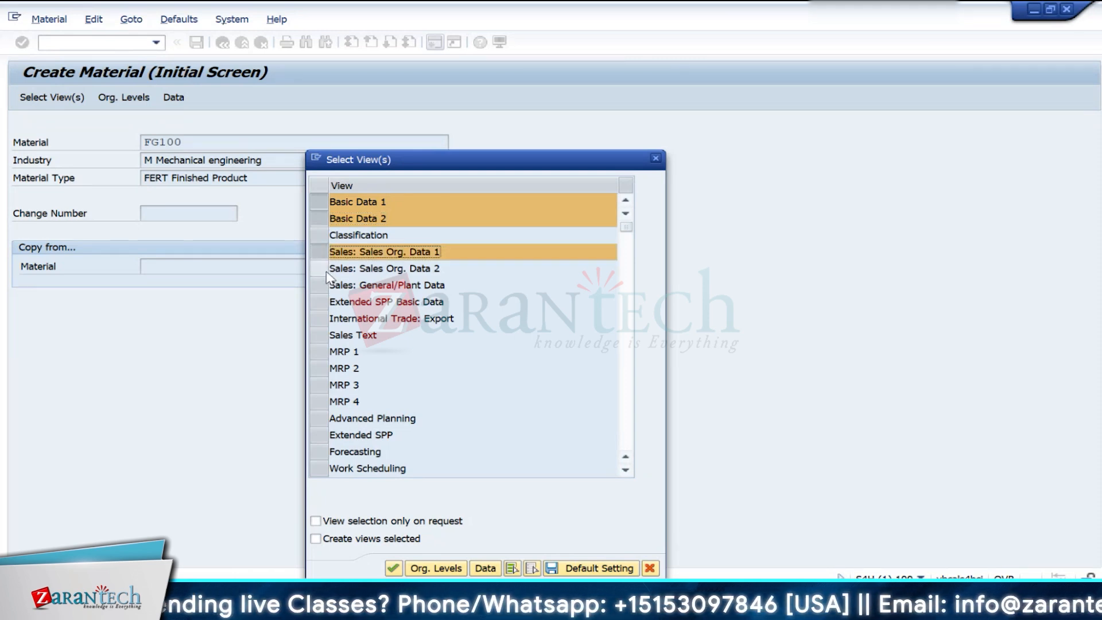
pyautogui.click(324, 268)
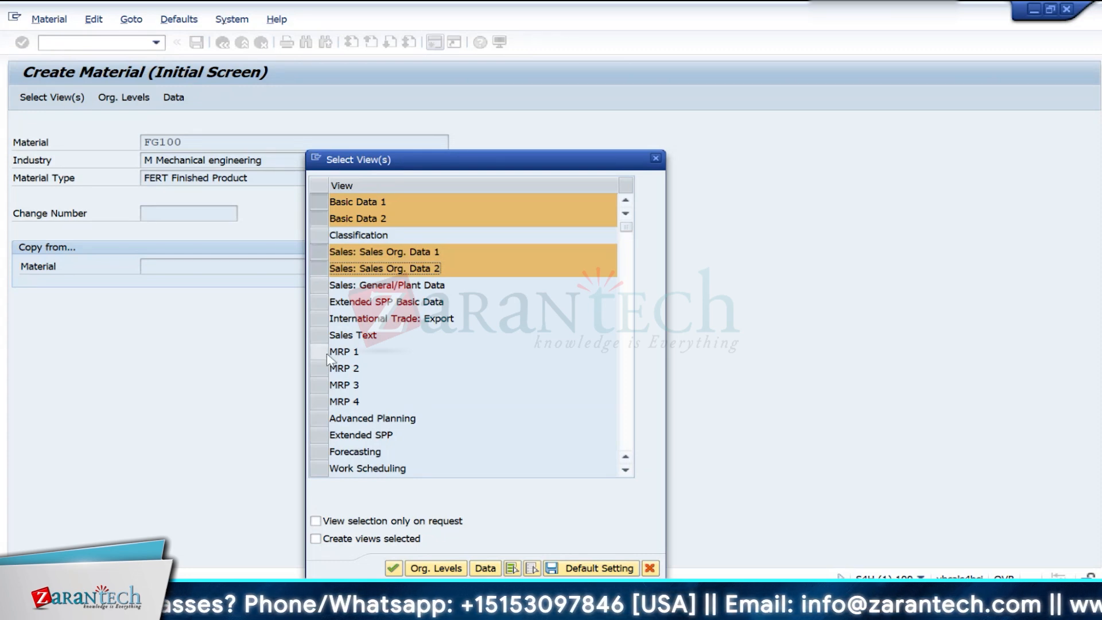
pyautogui.moveTo(328, 354); pyautogui.dragTo(319, 401)
# - Add the views Forecasting, Work Scheduling, and General Plant Data / Storage 1 and 2 to the selection
pyautogui.scroll(-1, 475, 438)
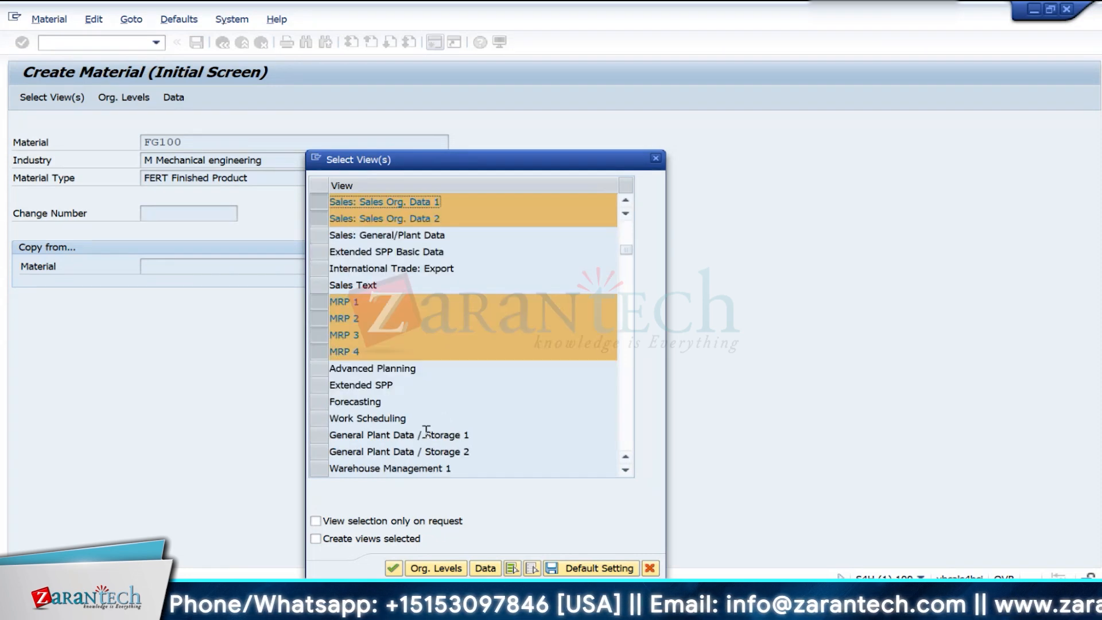
pyautogui.click(319, 402)
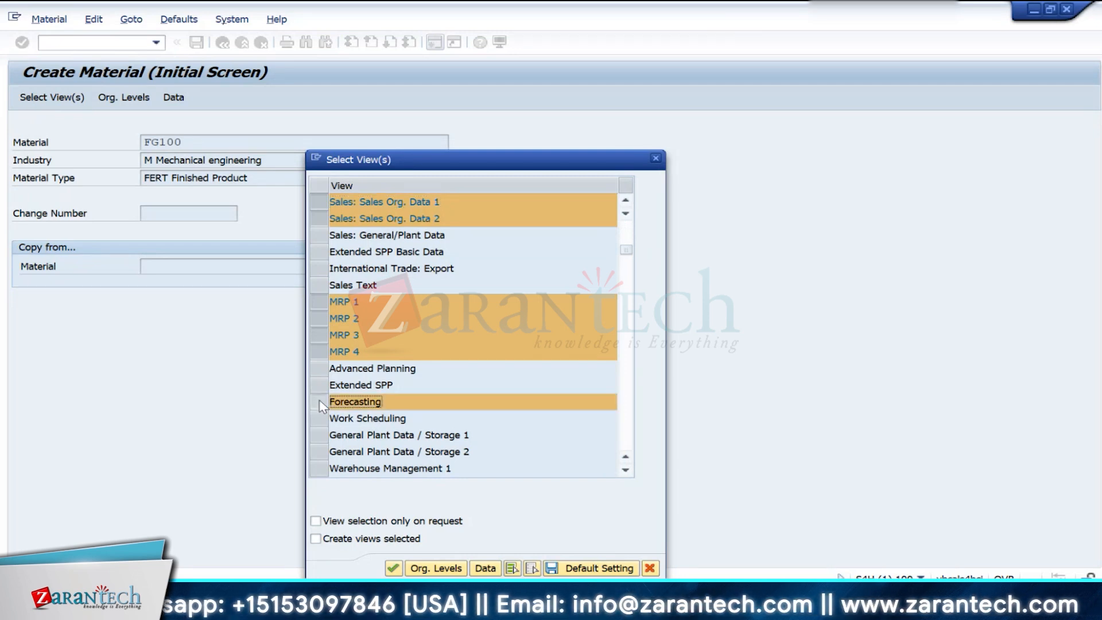
pyautogui.click(319, 418)
pyautogui.scroll(-2, 462, 418)
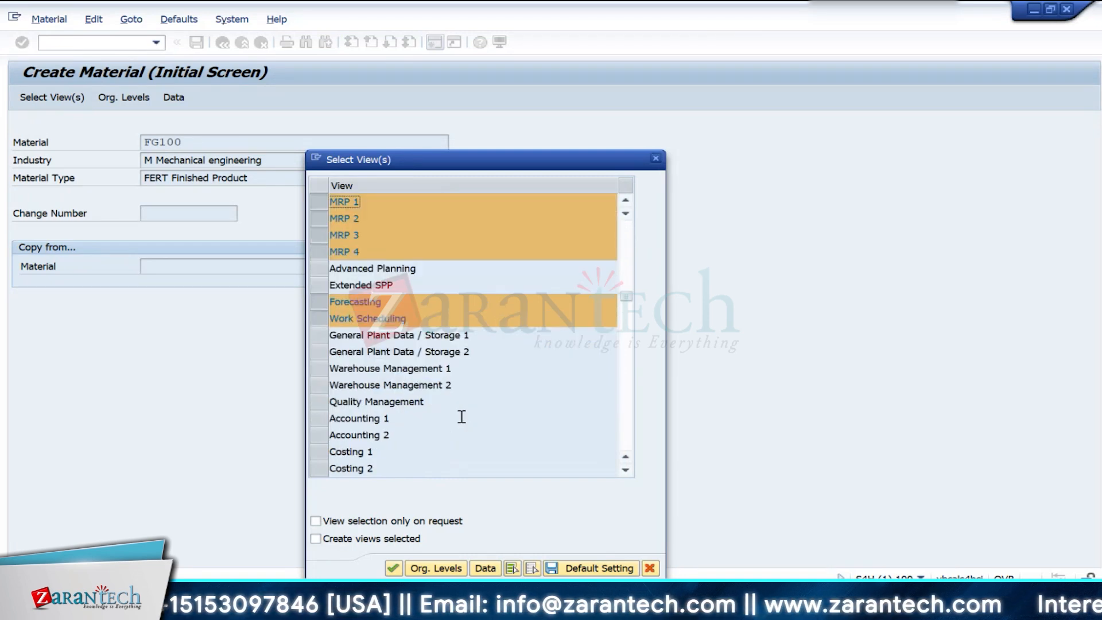
pyautogui.click(323, 335)
pyautogui.click(321, 351)
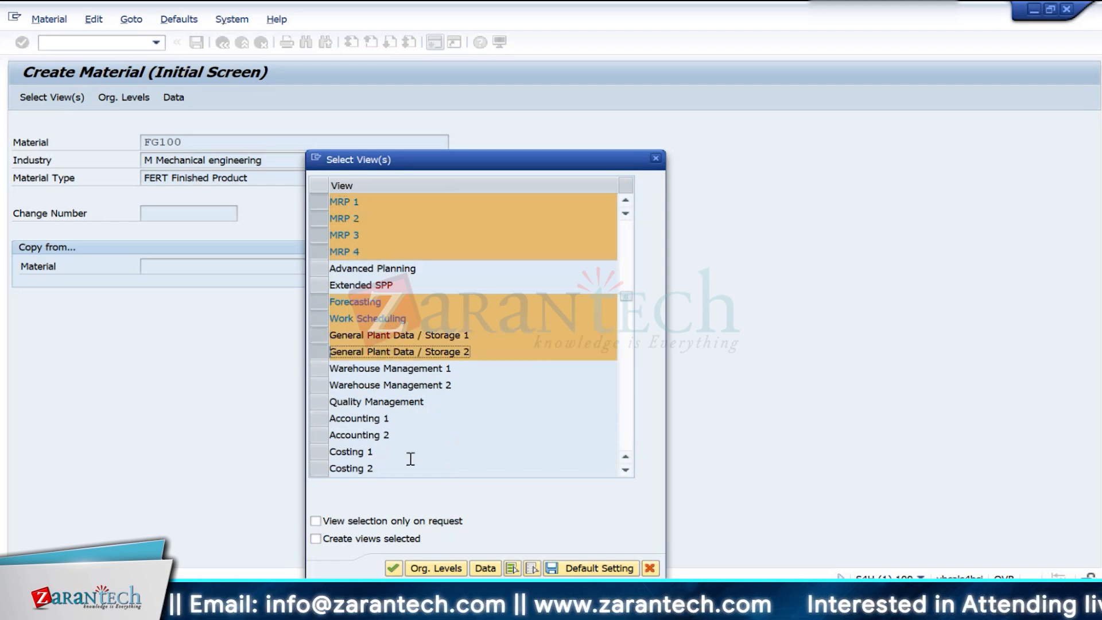
# - Add the views Accounting 1, Accounting 2, Costing 1 and Costing 2 to the selection
pyautogui.click(319, 417)
pyautogui.click(319, 434)
pyautogui.click(322, 452)
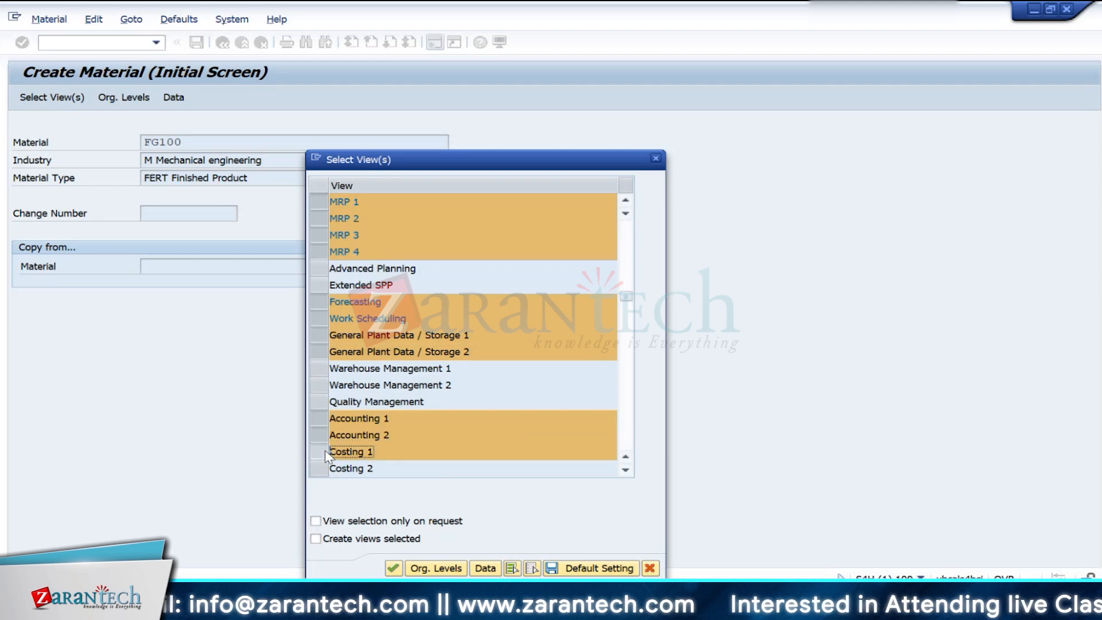
pyautogui.click(320, 469)
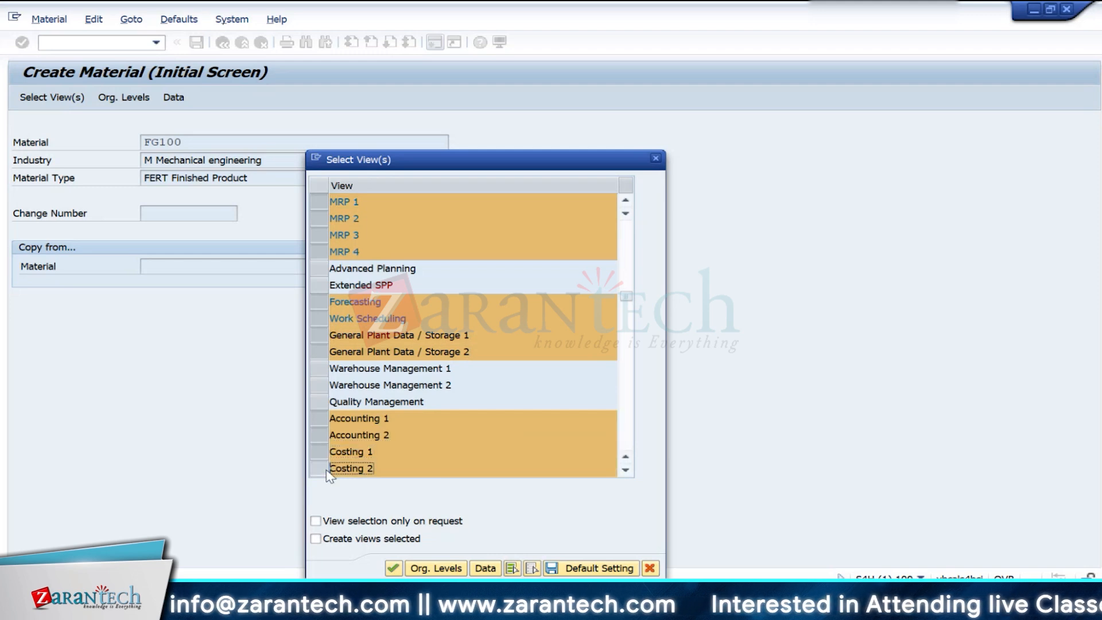
# - Save the view selection as the default setting and confirm the organizational levels with plant IN10
pyautogui.click(570, 568)
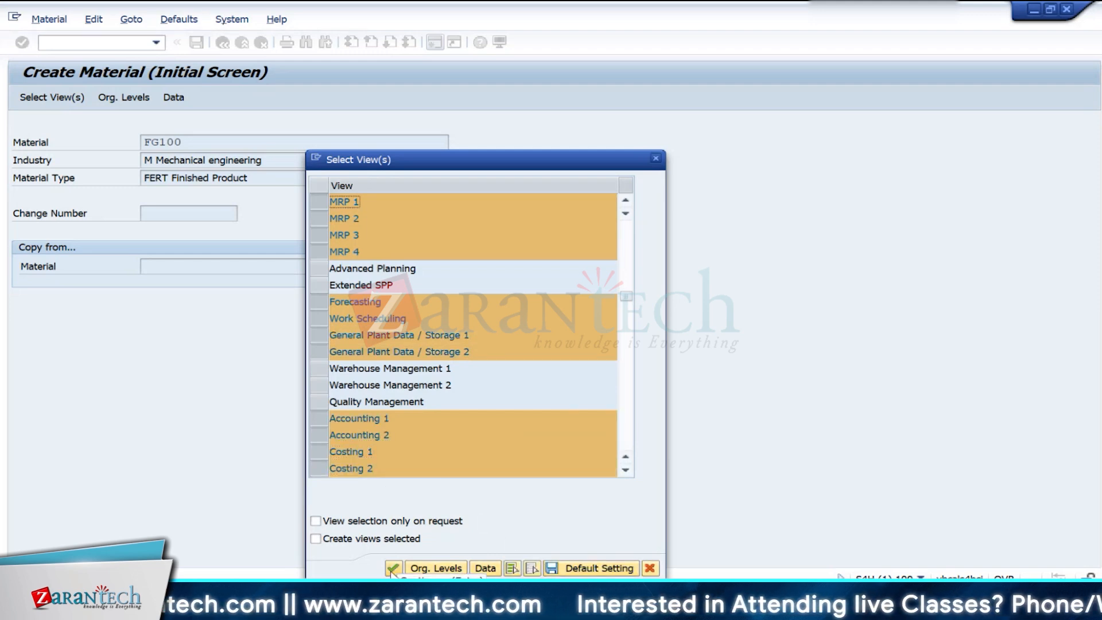
pyautogui.click(393, 568)
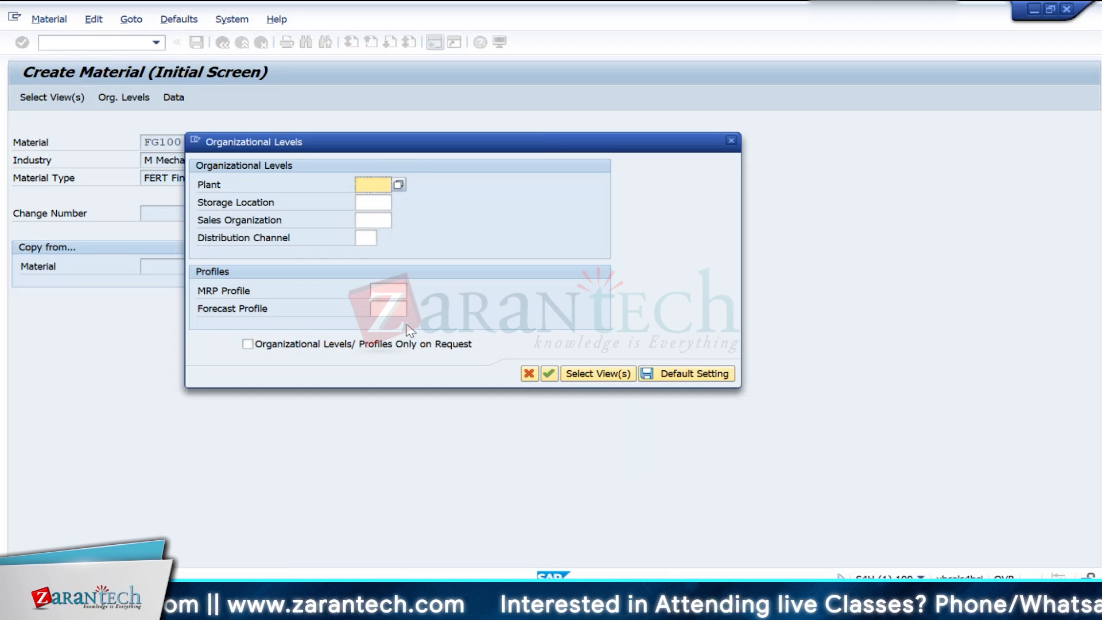
pyautogui.write('10')
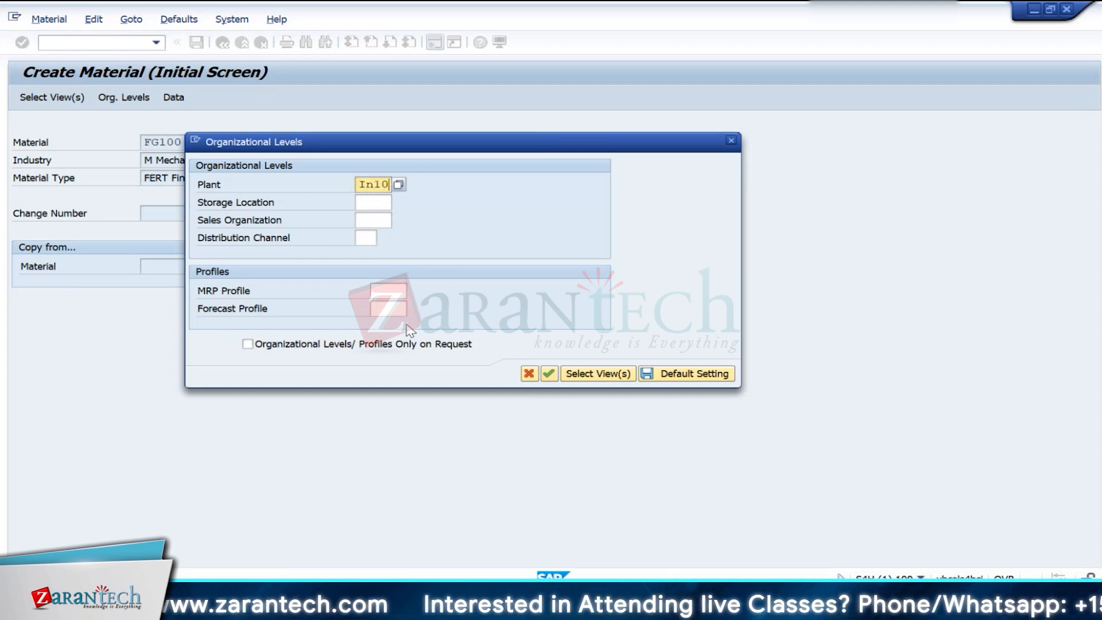
pyautogui.press('Return')
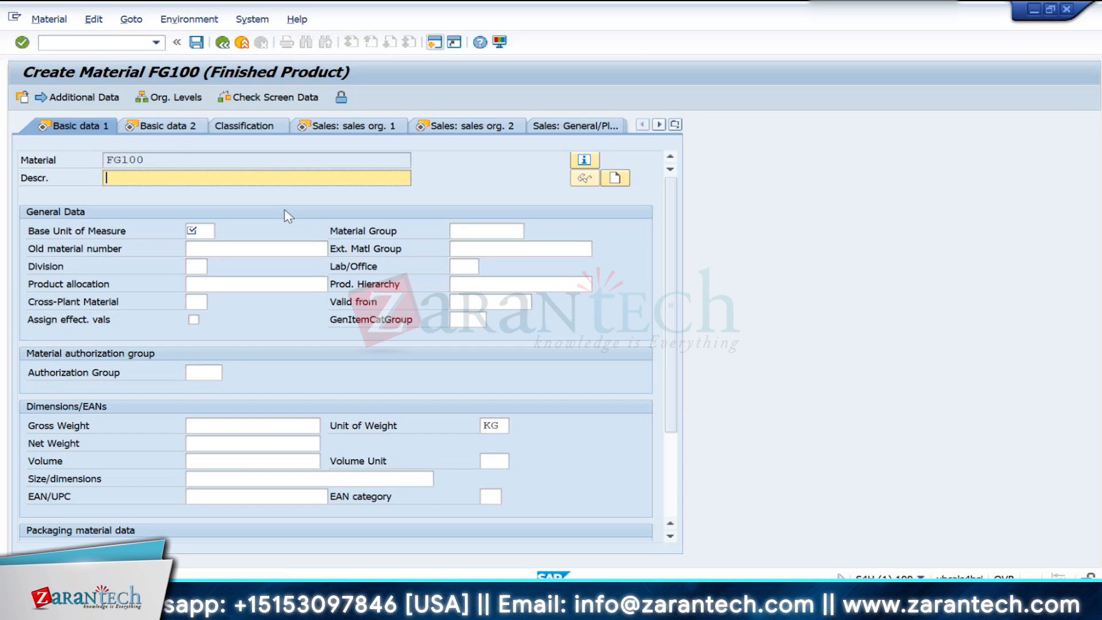
pyautogui.write('HONDA')
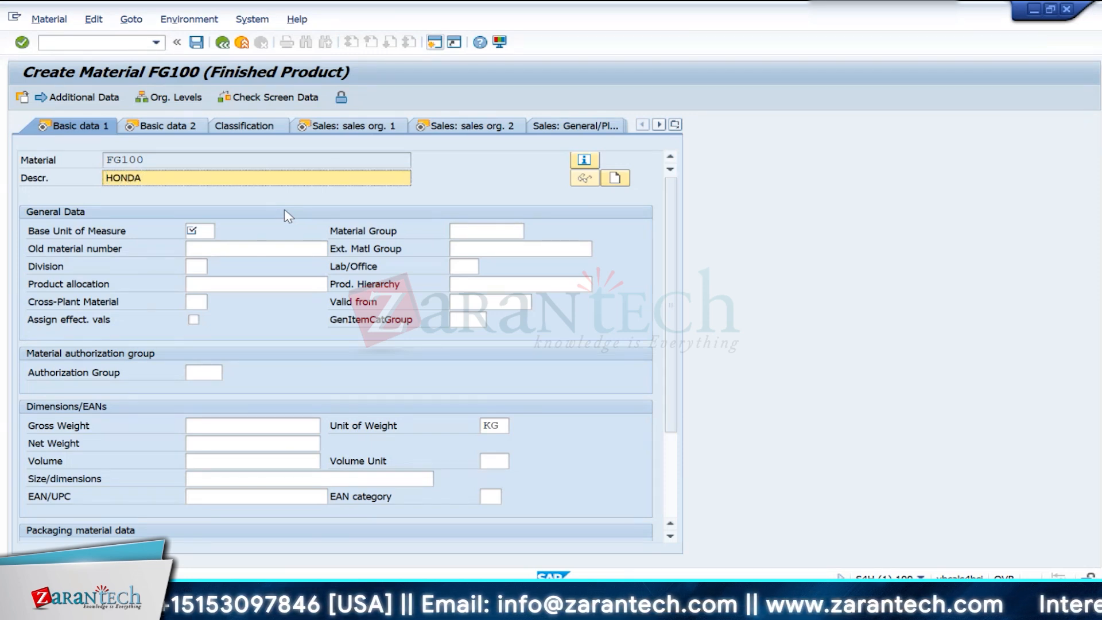
pyautogui.write(' ac')
pyautogui.press('BackSpace')
pyautogui.press('BackSpace')
pyautogui.write('AC')
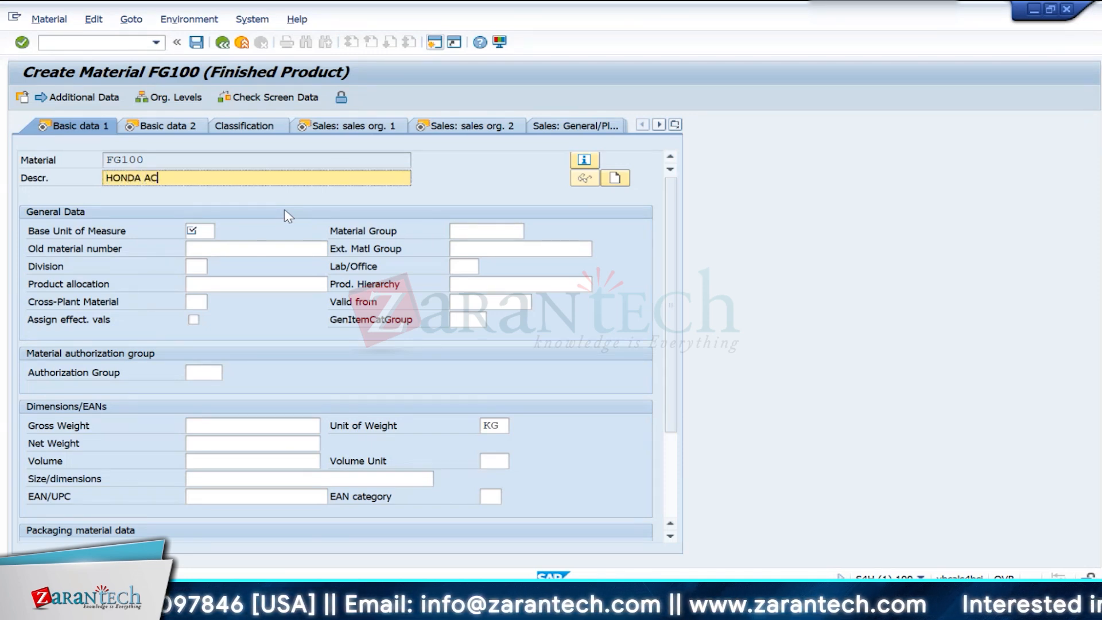
pyautogui.write('TIVA')
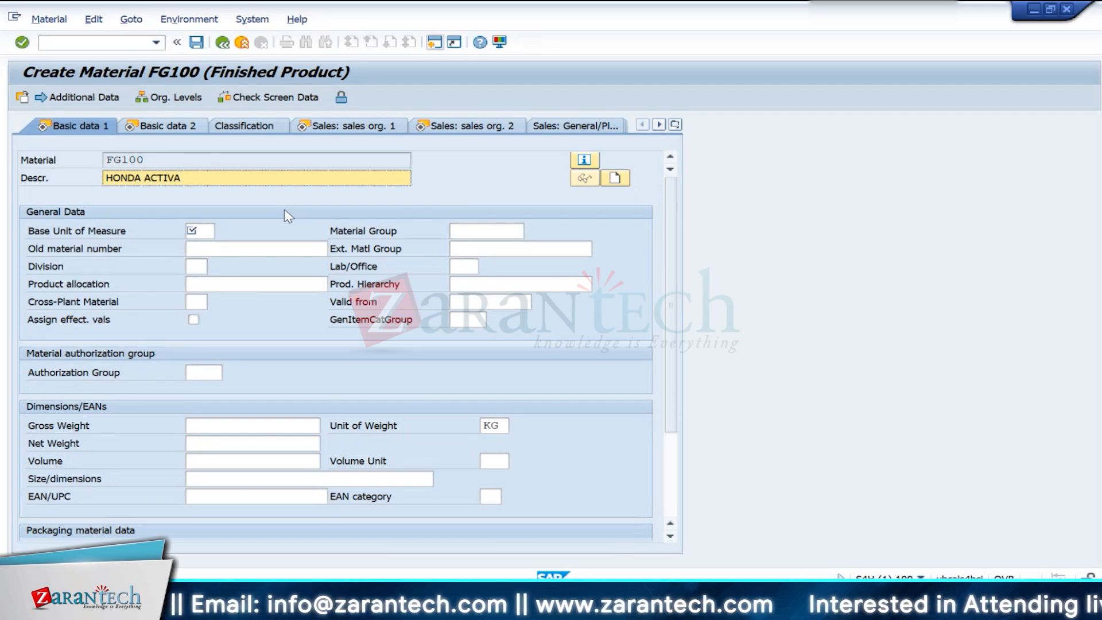
pyautogui.press('BackSpace')
pyautogui.press('BackSpace')
pyautogui.press('BackSpace')
pyautogui.press('BackSpace')
pyautogui.press('BackSpace')
pyautogui.press('BackSpace')
pyautogui.press('BackSpace')
pyautogui.press('BackSpace')
pyautogui.press('BackSpace')
pyautogui.press('BackSpace')
pyautogui.press('BackSpace')
pyautogui.press('BackSpace')
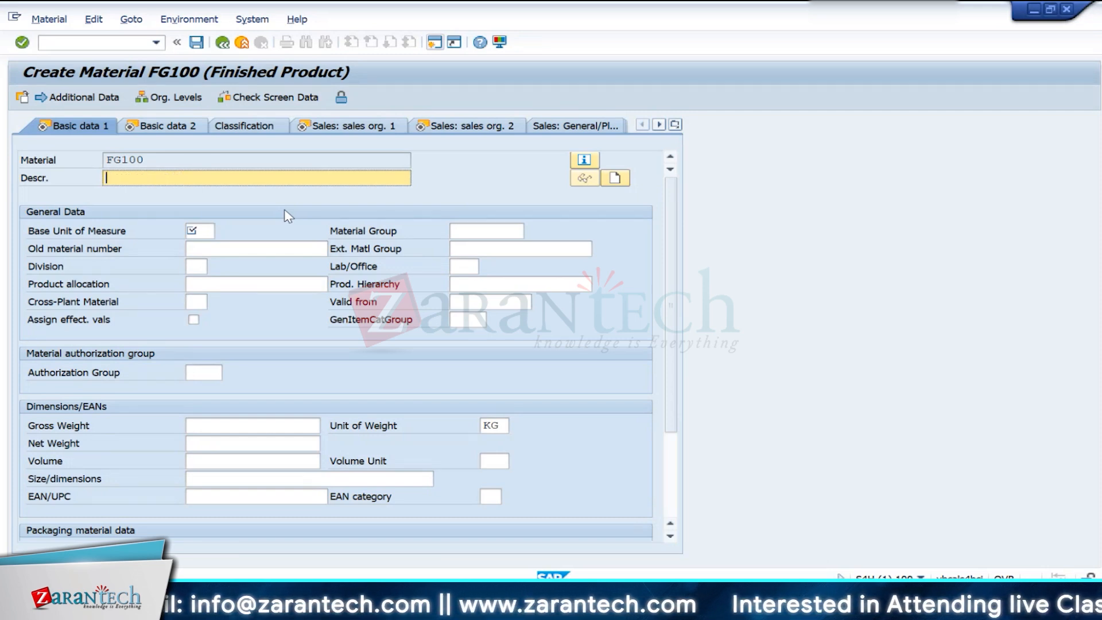
# - Enter the description TATA TIAGO and base unit of measure EA for the material, and confirm the Basic data 1 view
pyautogui.write('TATA')
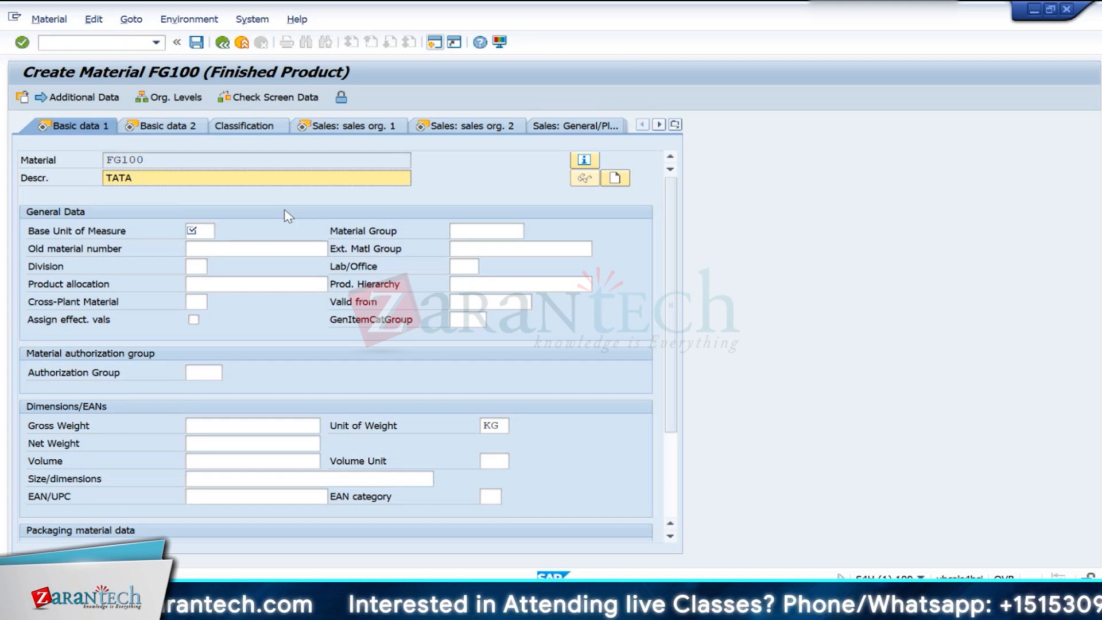
pyautogui.write('T')
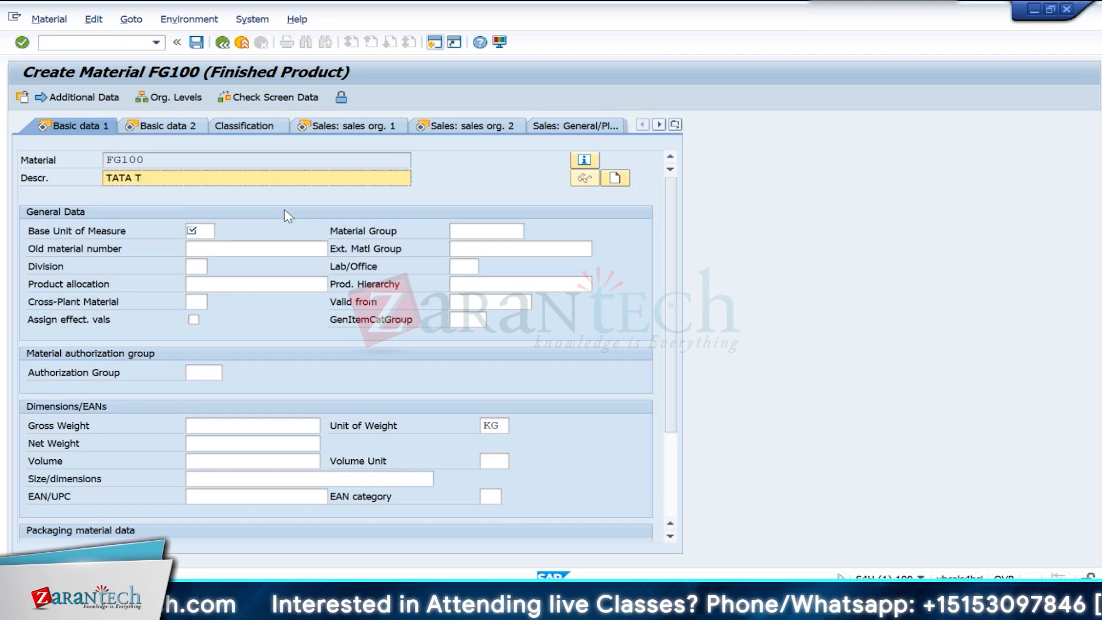
pyautogui.write('IAGO')
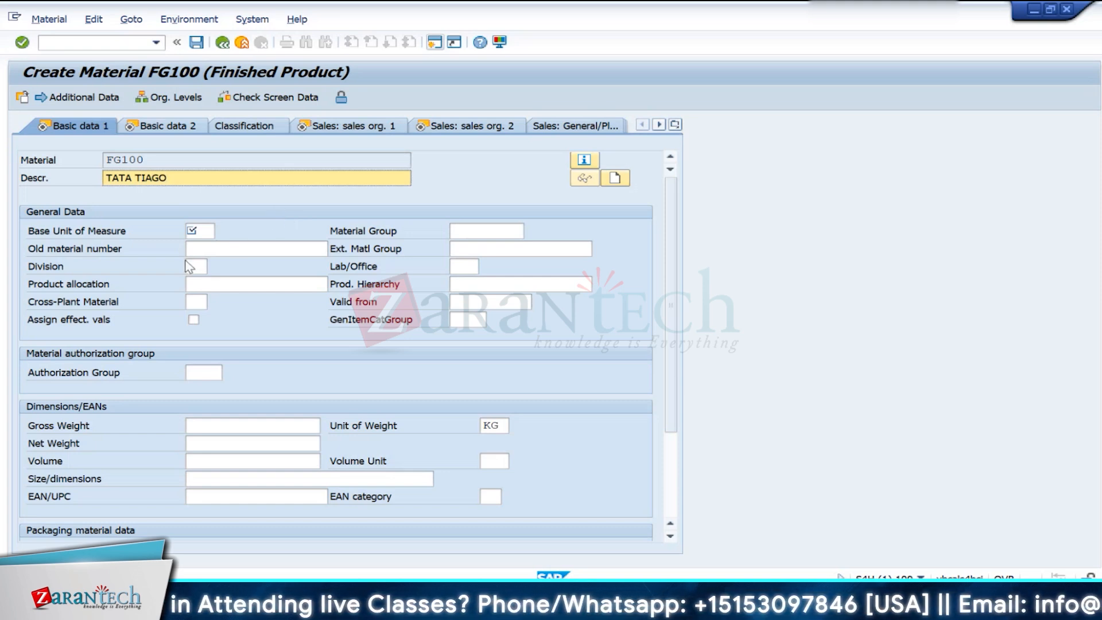
pyautogui.click(204, 232)
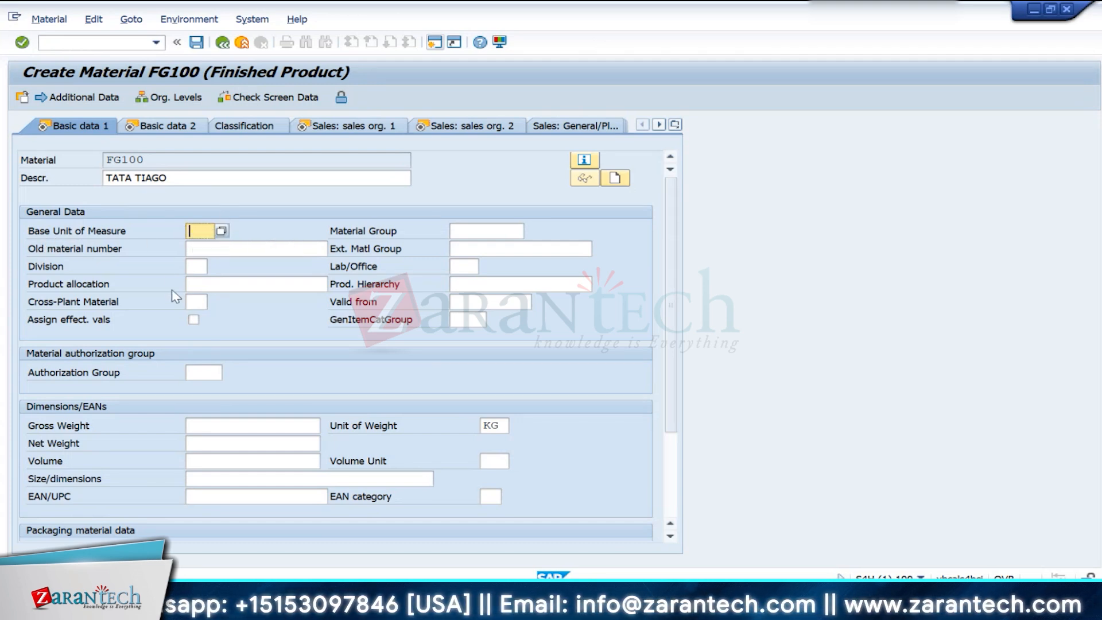
pyautogui.write('EA')
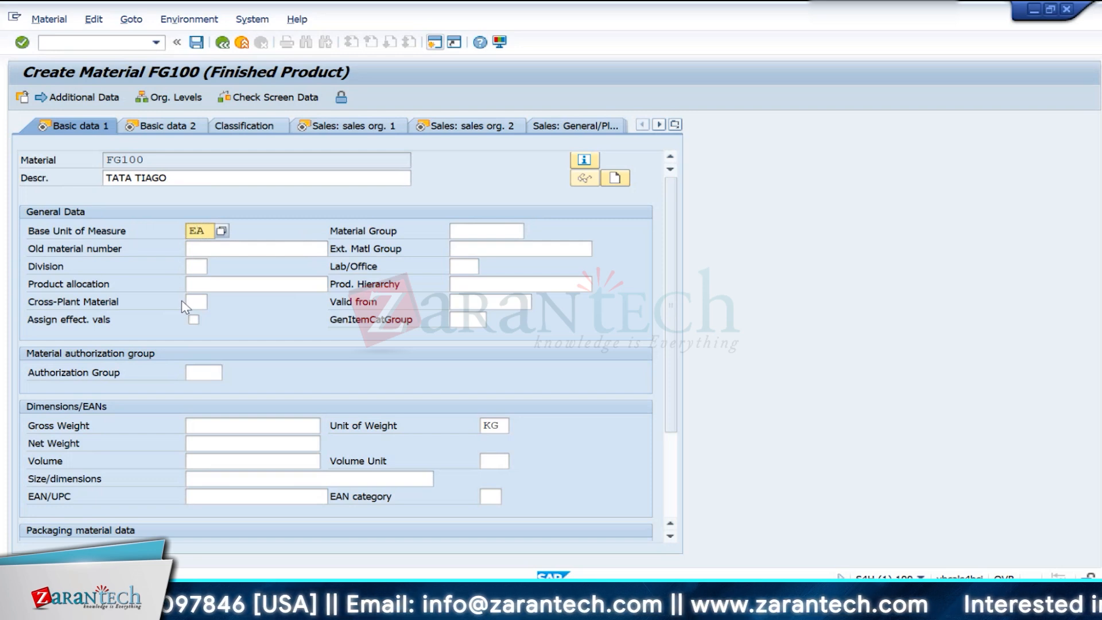
pyautogui.press('Return')
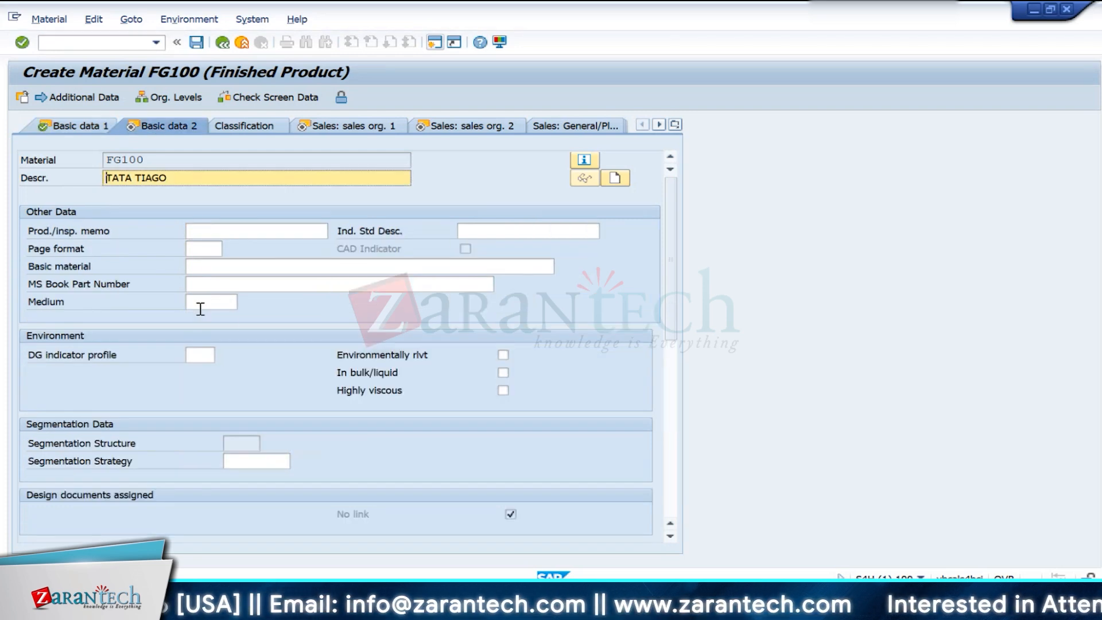
# - Confirm the Basic data 2, Sales: sales org. 1 and Sales: sales org. 2 views without entering additional data
pyautogui.press('Return')
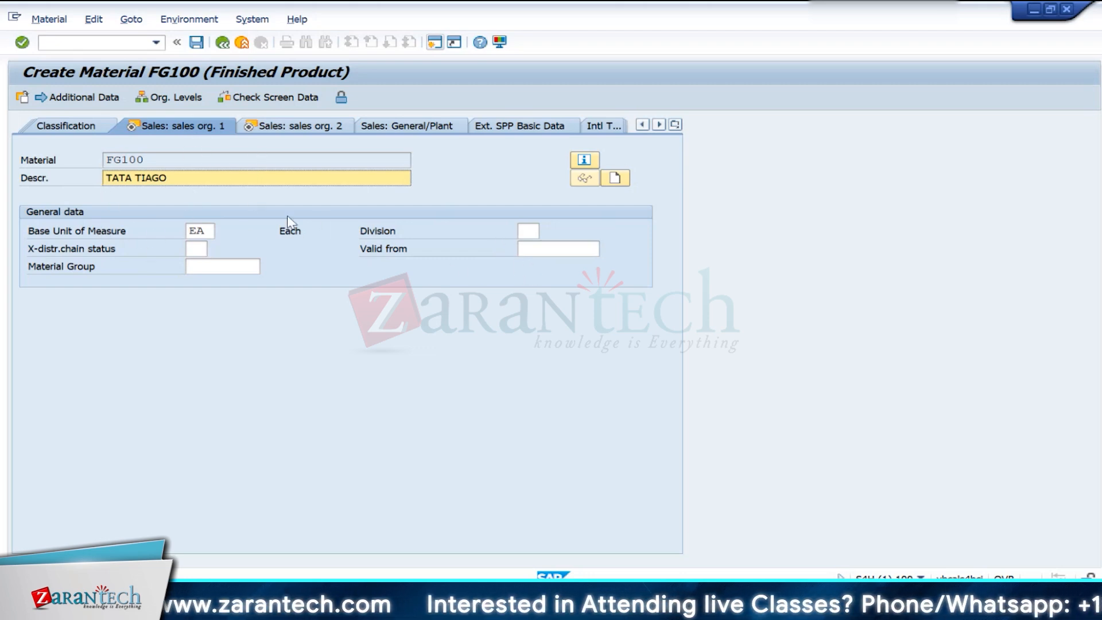
pyautogui.press('Return')
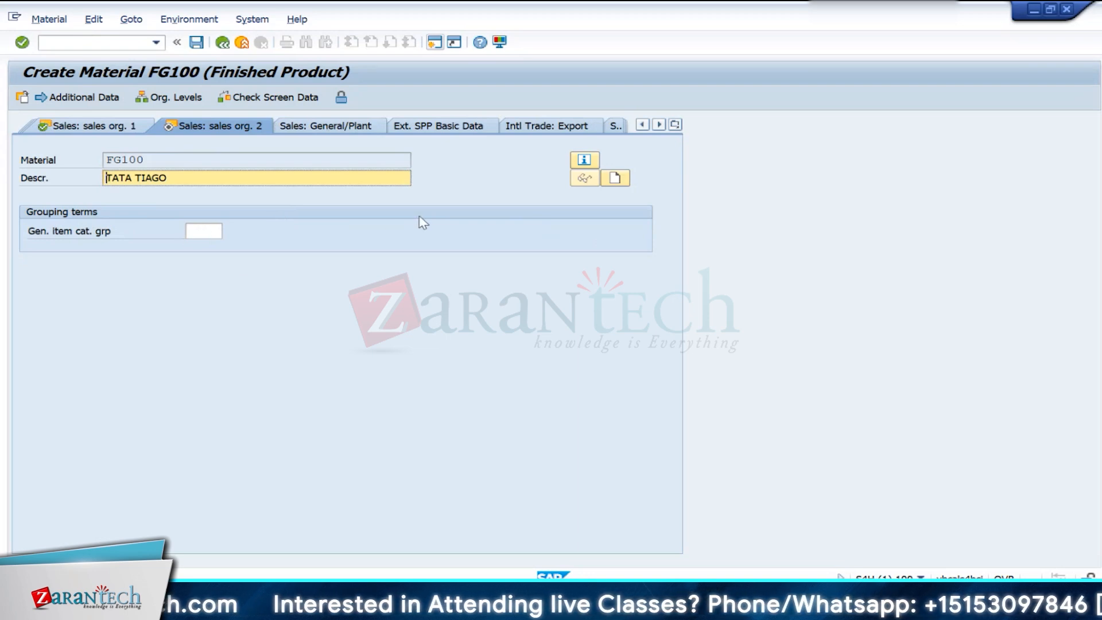
pyautogui.press('Return')
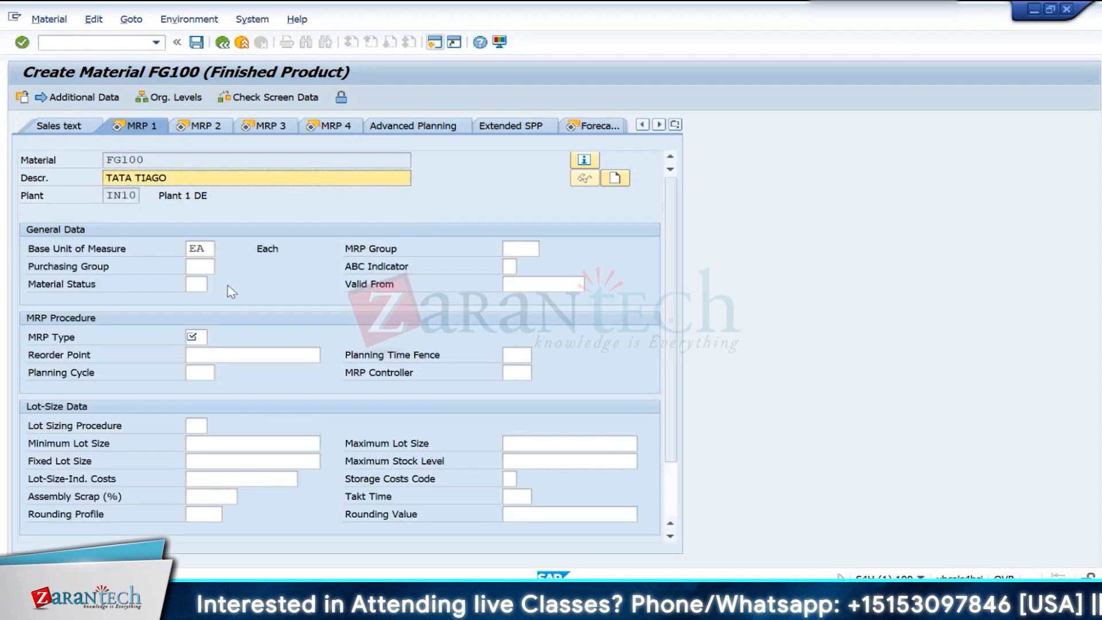
# - Set the MRP type to ND (No planning) in the MRP 1 view
pyautogui.click(195, 339)
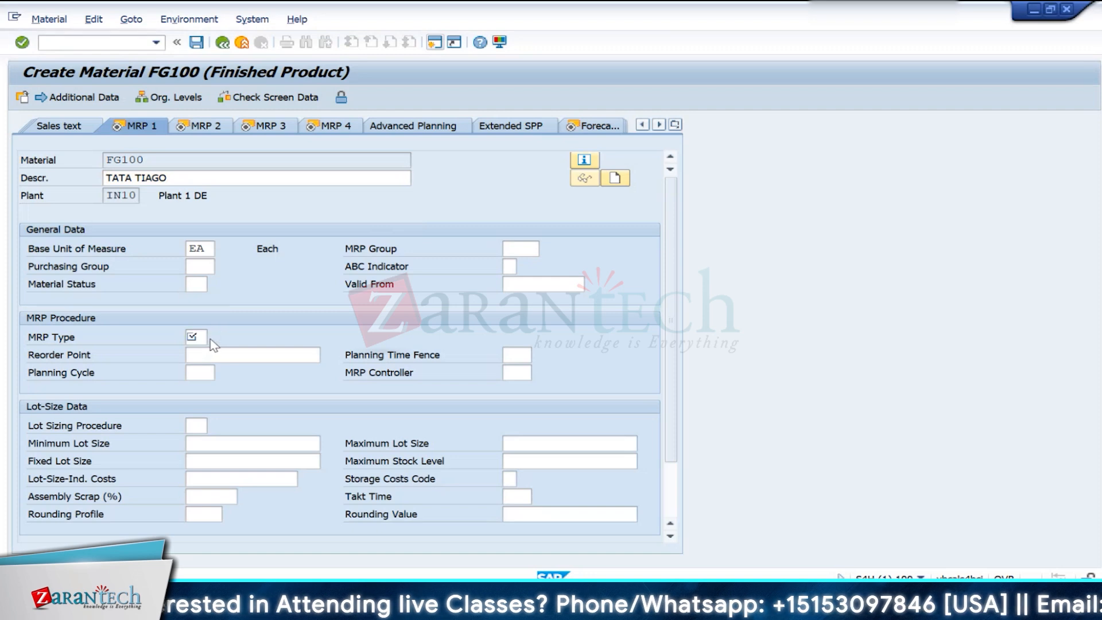
pyautogui.click(208, 338)
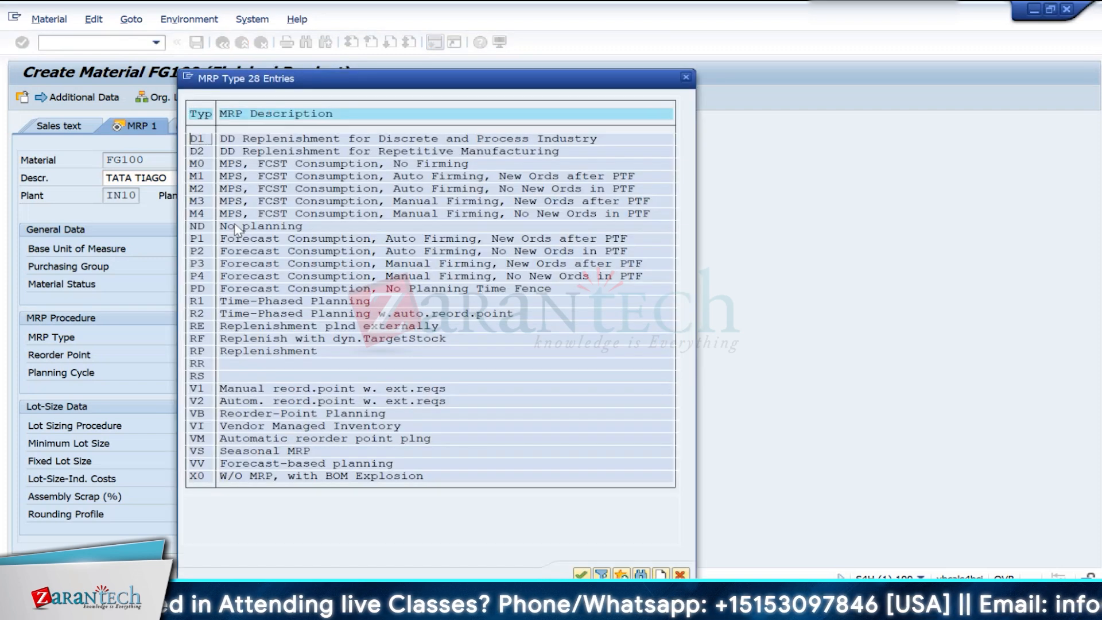
pyautogui.doubleClick(201, 227)
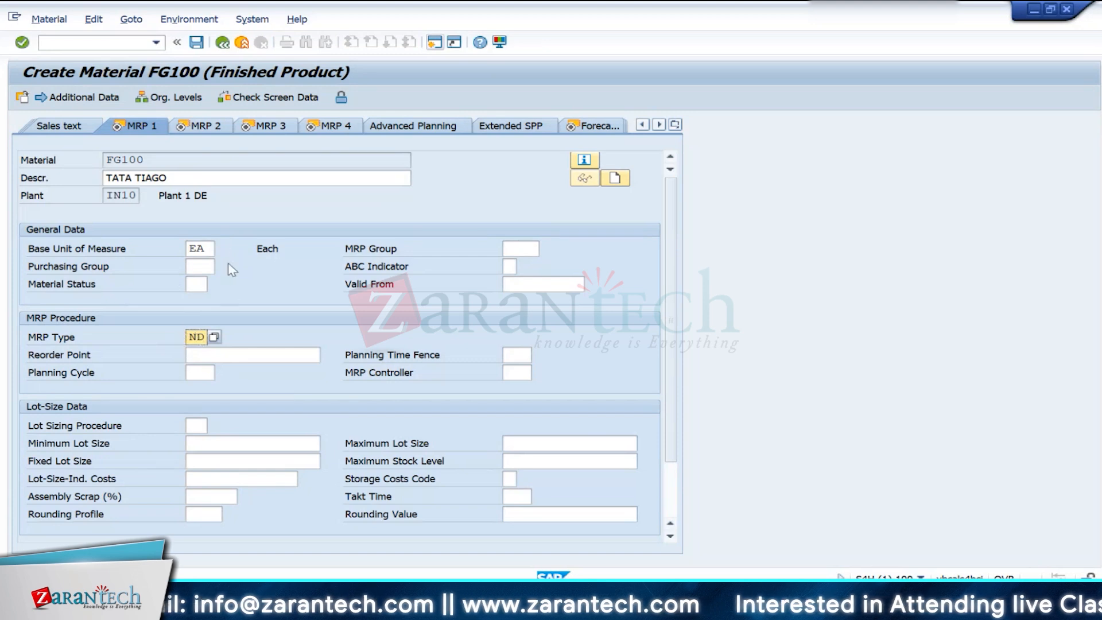
# - Set the procurement type to E (In-House Production) in the MRP 2 view
pyautogui.click(193, 128)
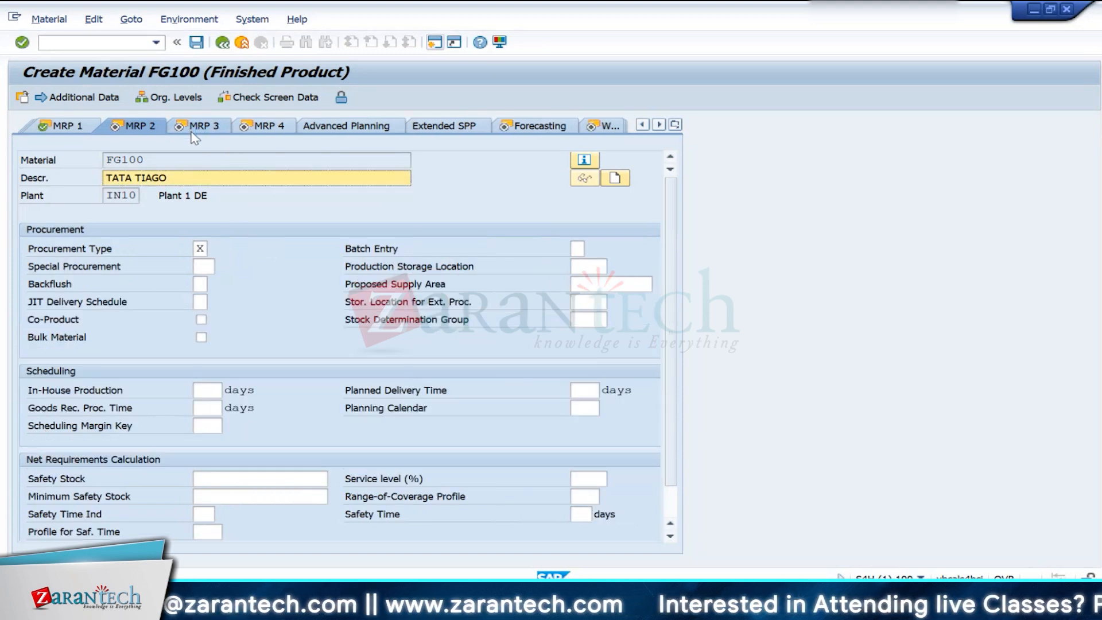
pyautogui.click(202, 249)
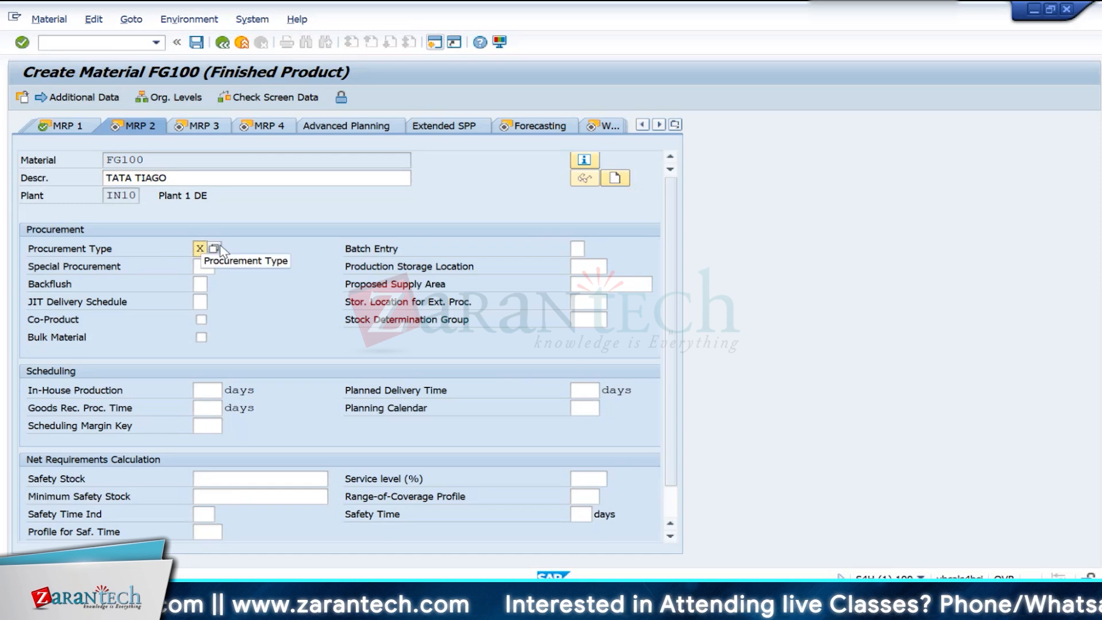
pyautogui.click(216, 249)
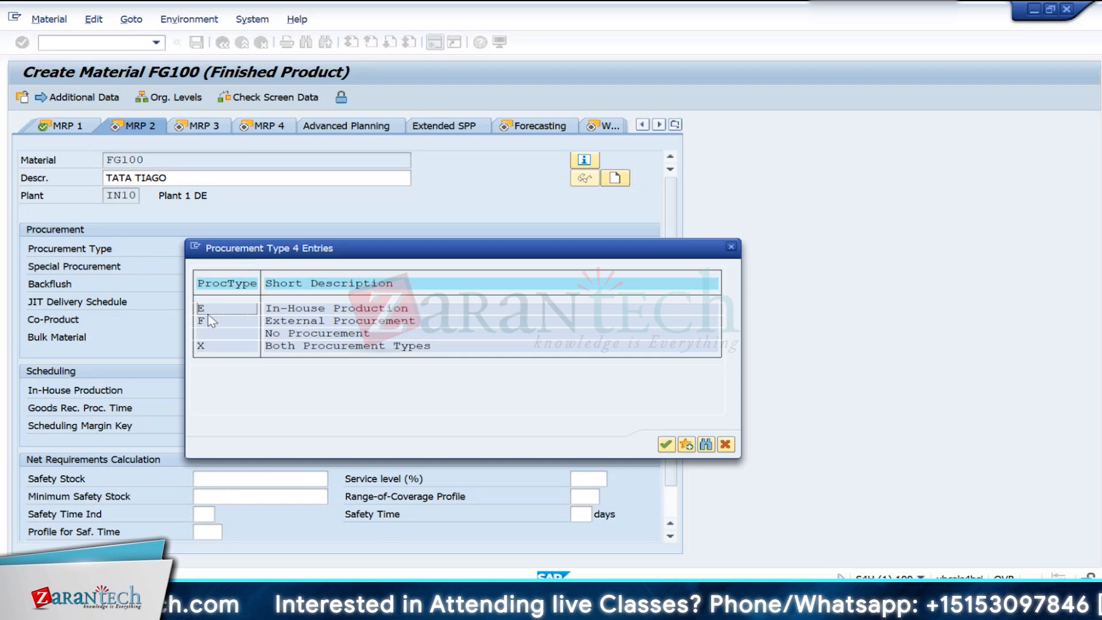
pyautogui.click(275, 309)
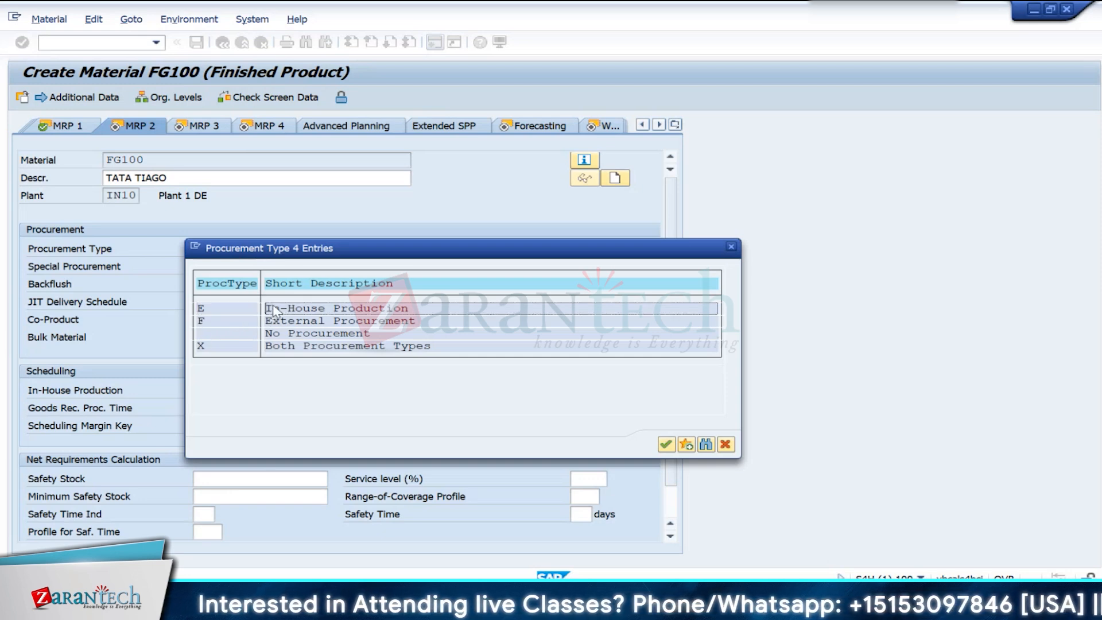
pyautogui.click(402, 322)
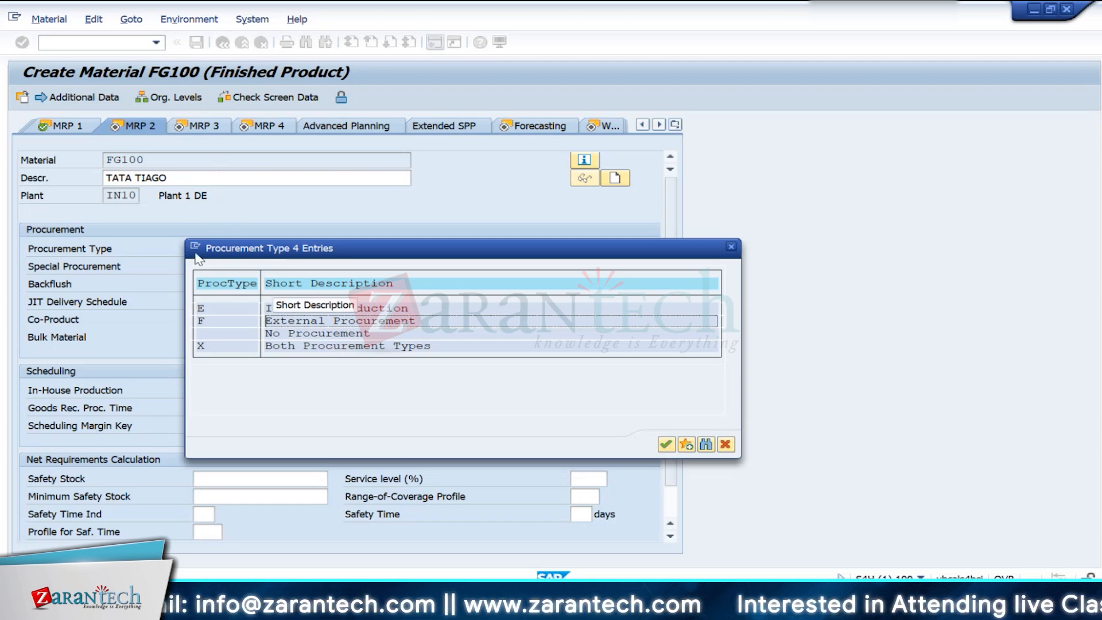
pyautogui.doubleClick(202, 308)
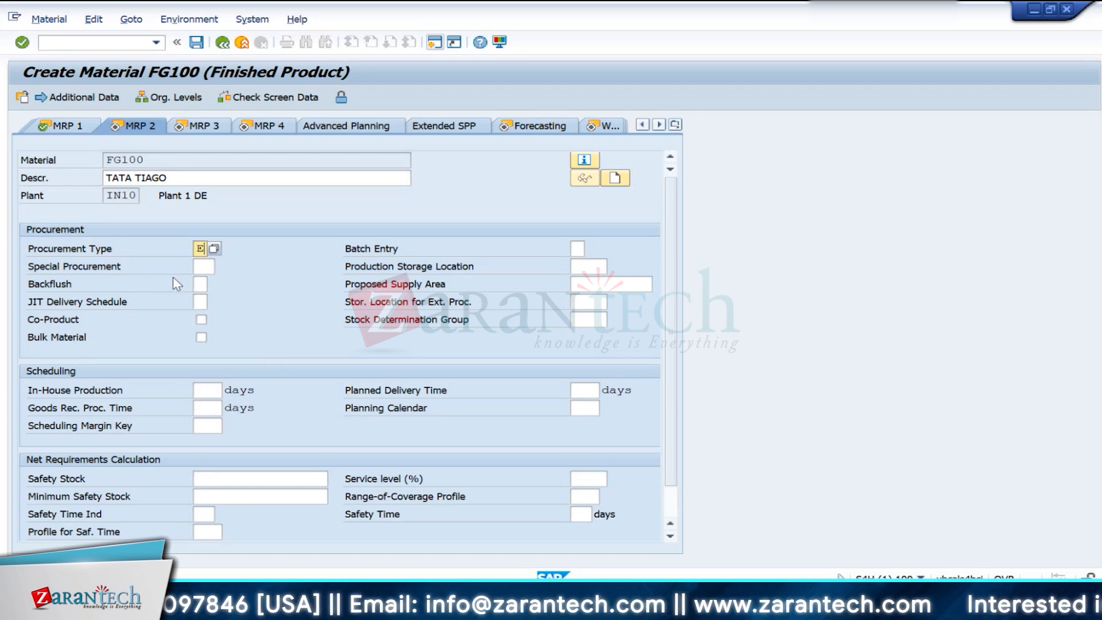
# - Review the special procurement types offered for plant IN10, including 30 Subcontracting, and close the list without choosing one
pyautogui.click(211, 264)
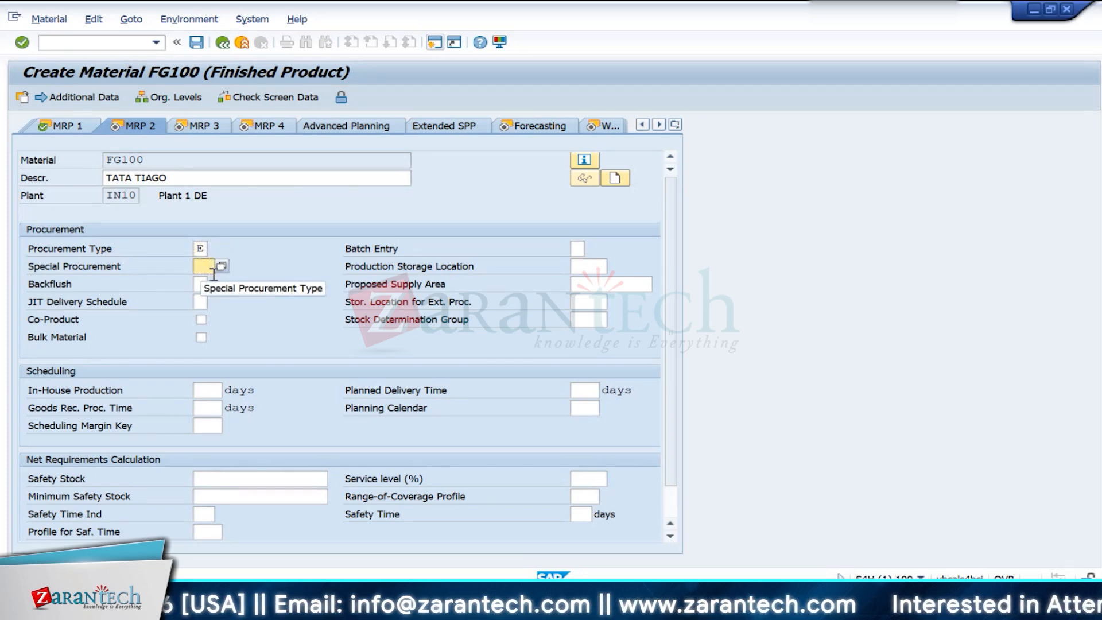
pyautogui.click(226, 267)
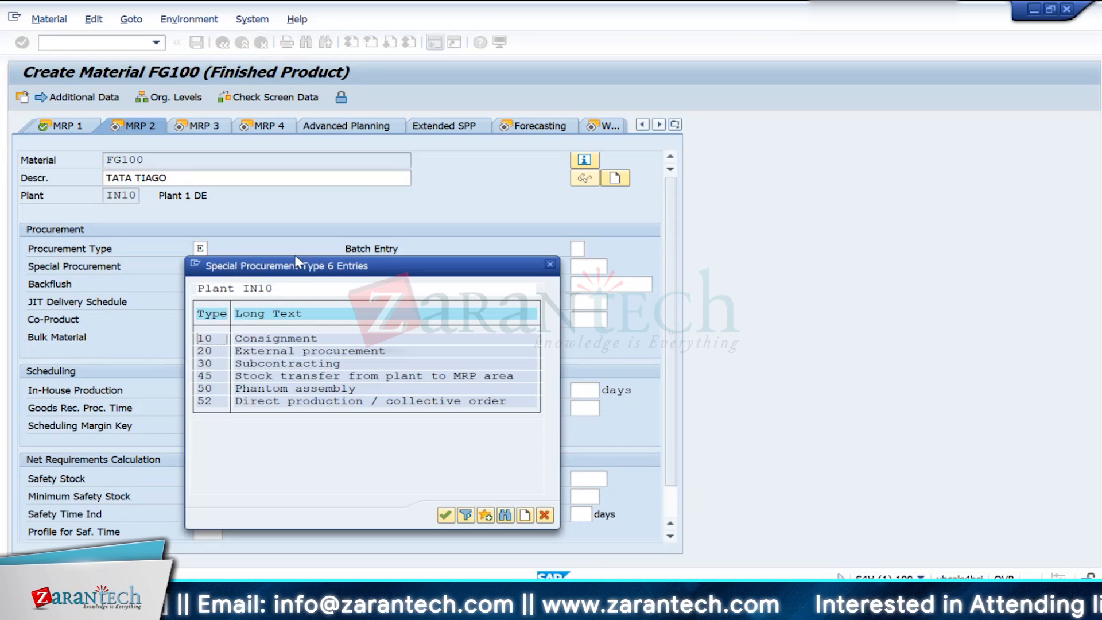
pyautogui.click(260, 365)
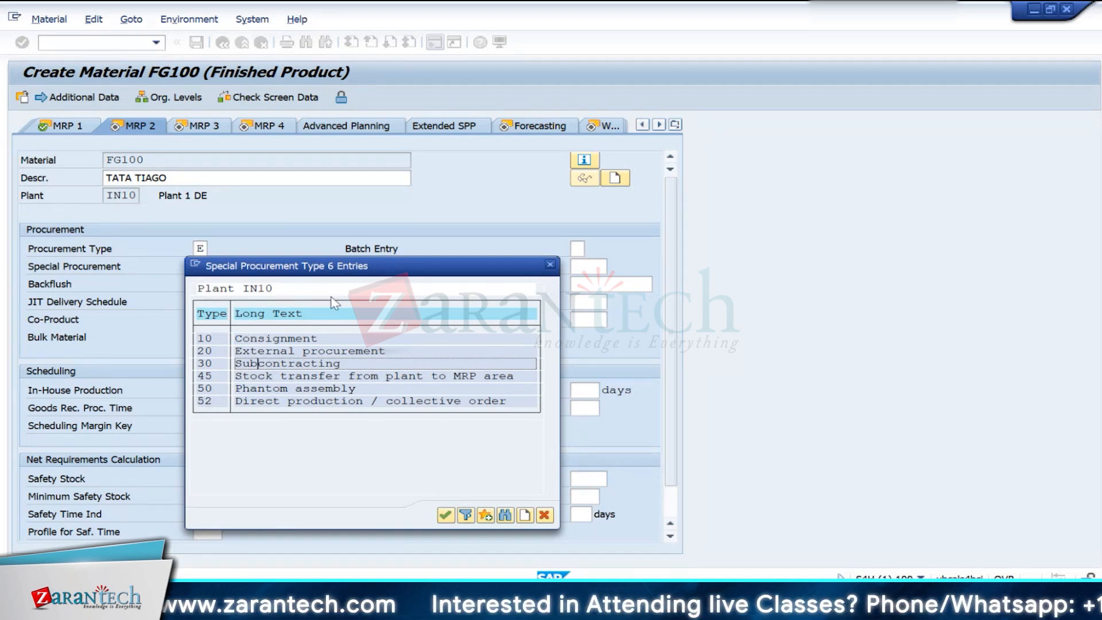
pyautogui.click(211, 364)
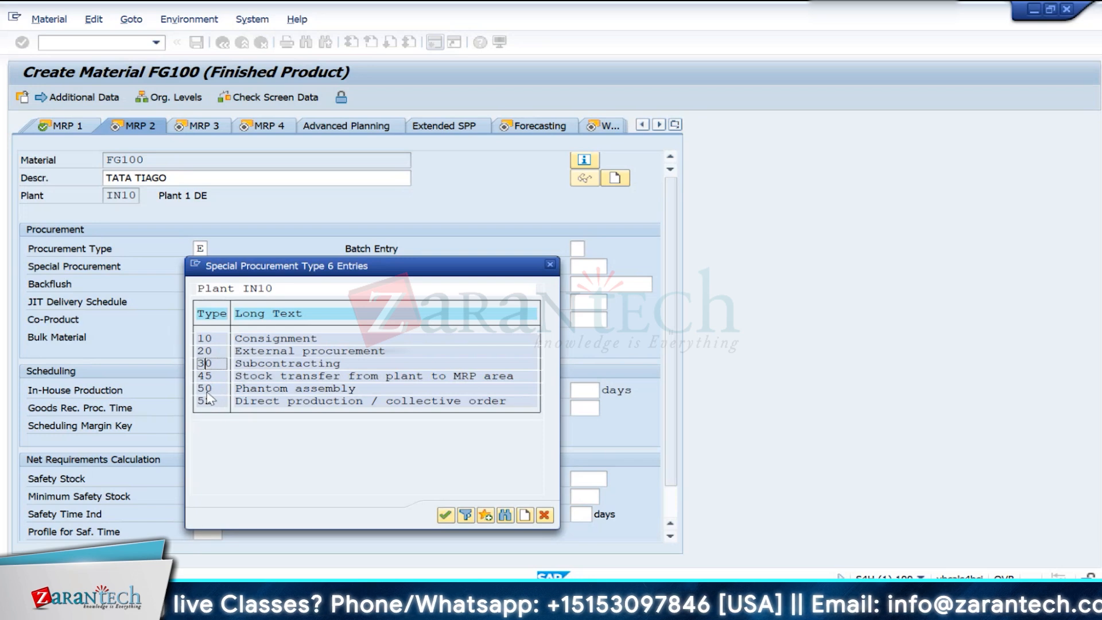
pyautogui.click(549, 265)
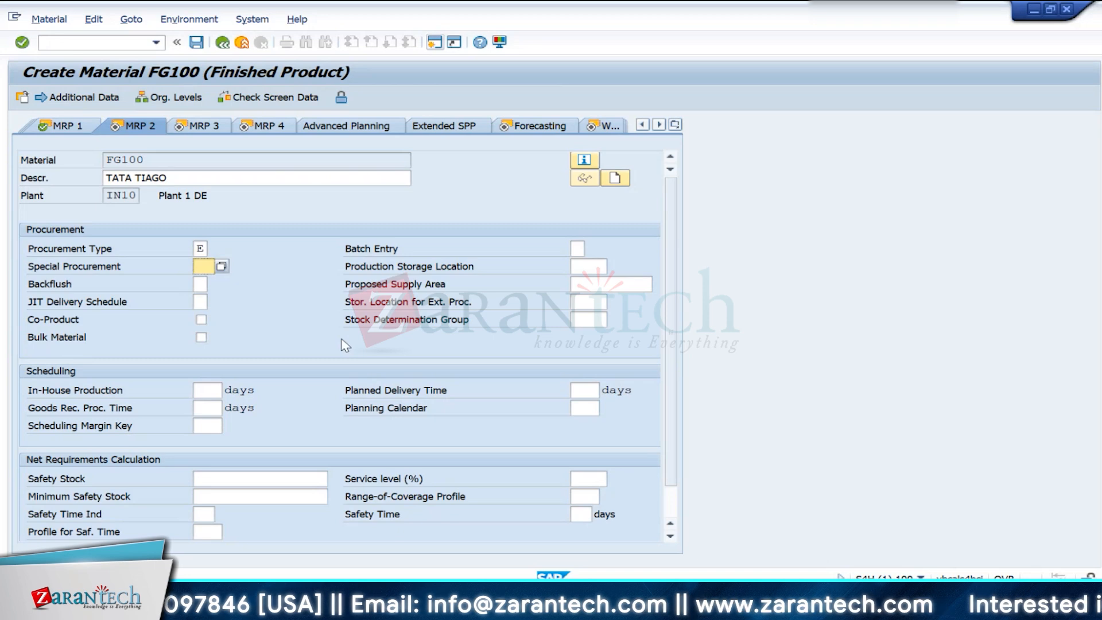
# - Confirm the MRP 2, MRP 3 and MRP 4 views to reach the Forecasting view
pyautogui.press('Return')
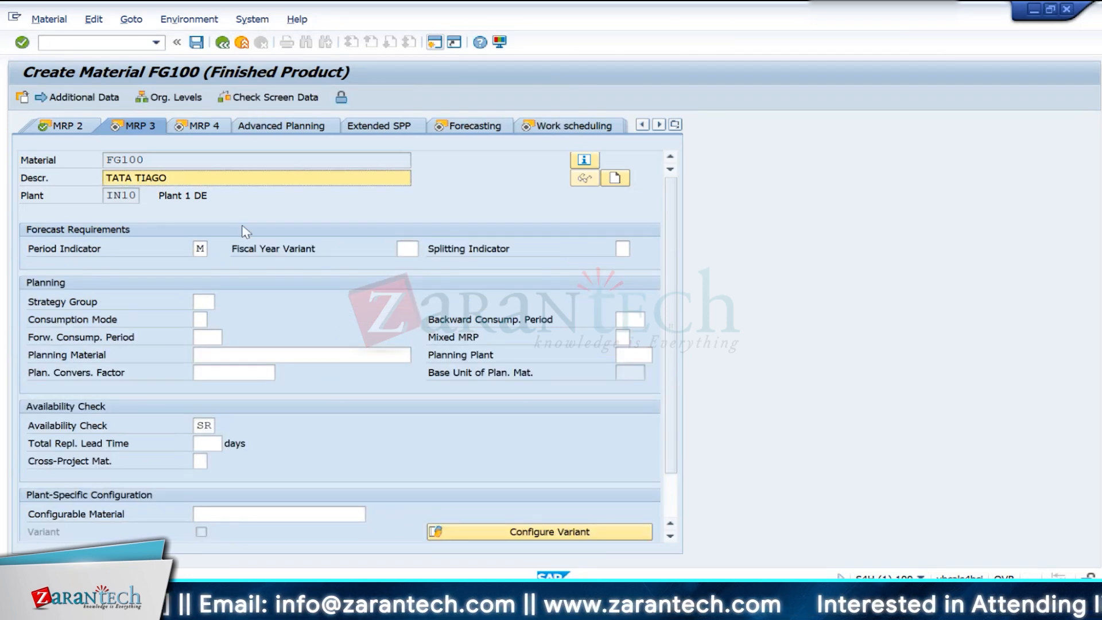
pyautogui.press('Return')
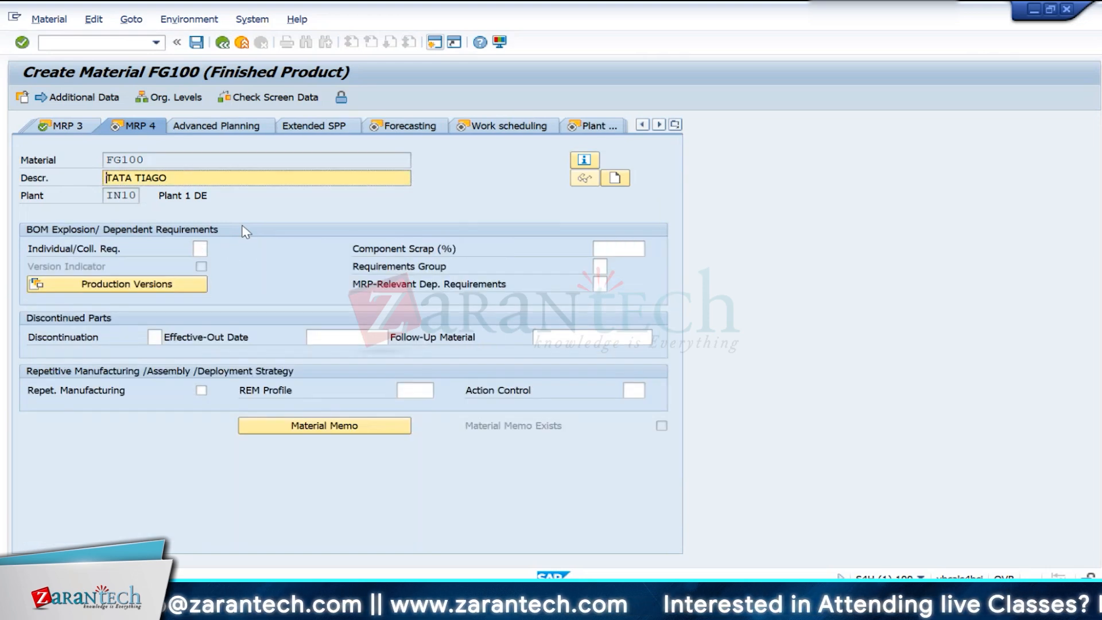
pyautogui.press('Return')
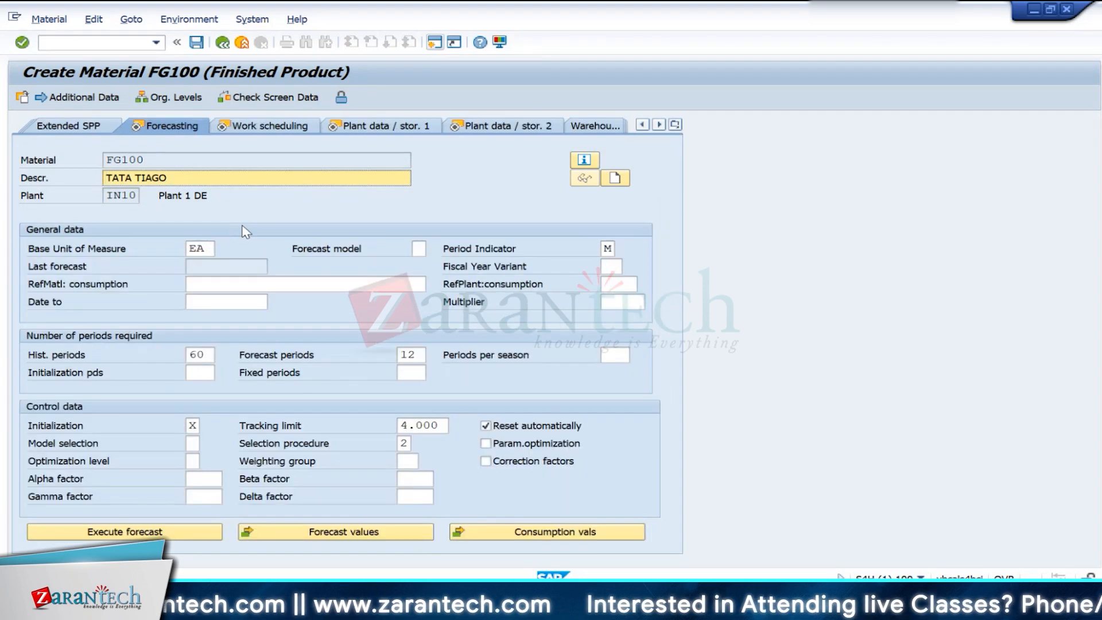
# - Set the forecast model to N (No forecast/external model) and confirm the Forecasting view
pyautogui.press('Tab')
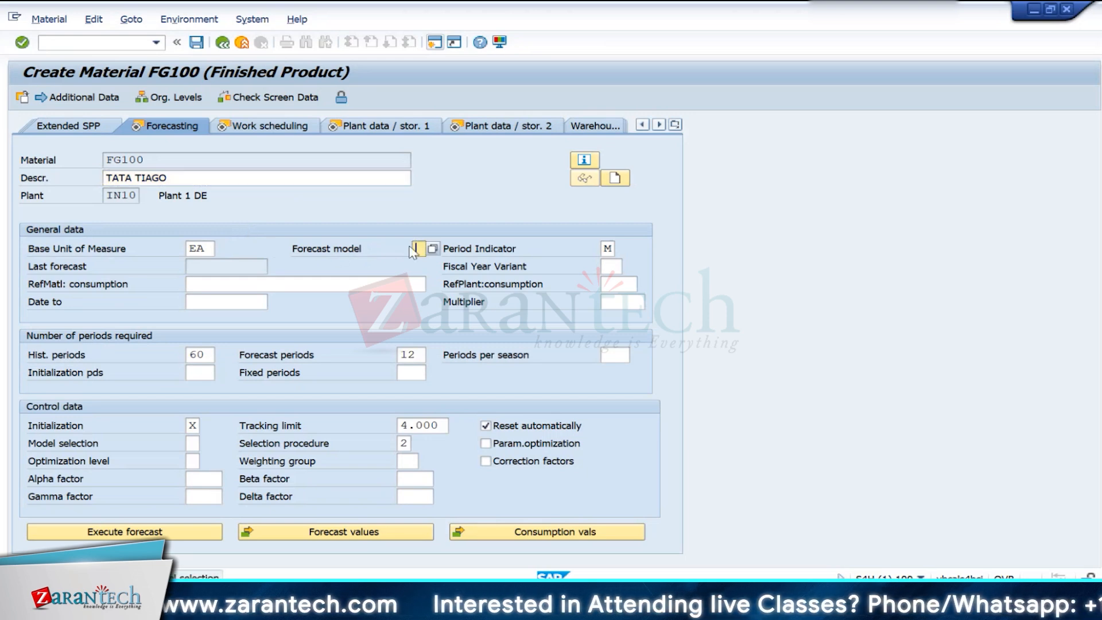
pyautogui.click(433, 248)
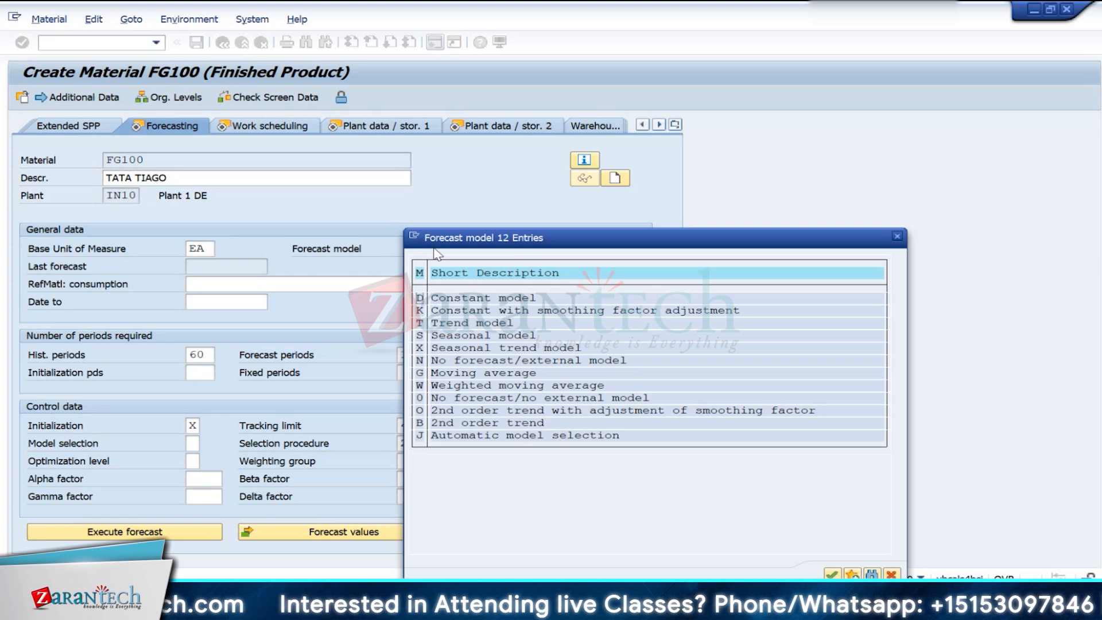
pyautogui.doubleClick(421, 360)
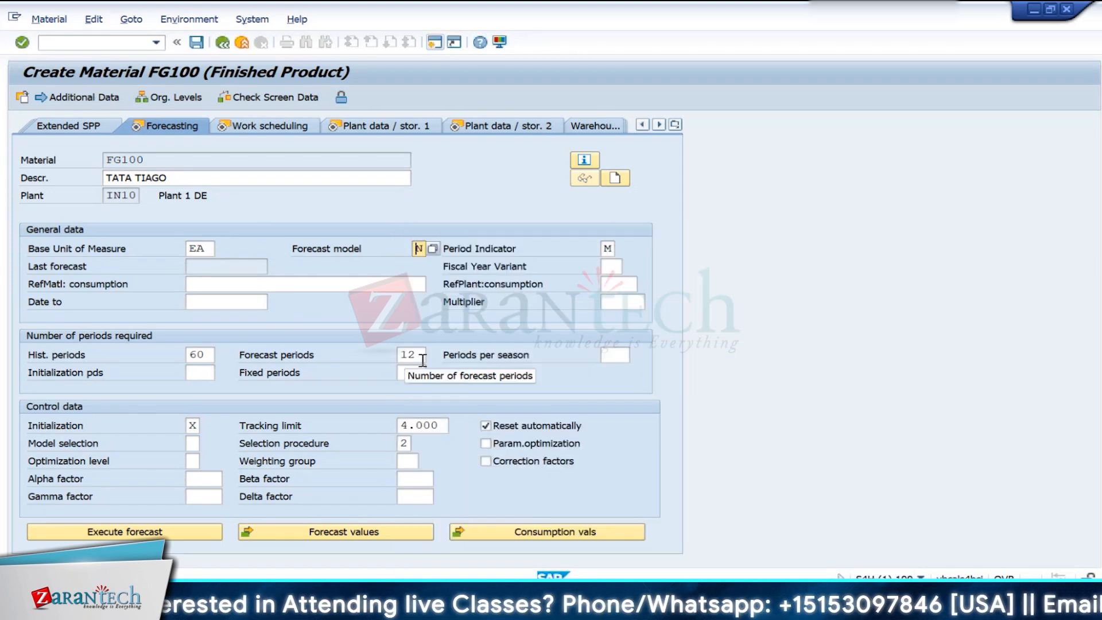
pyautogui.press('Return')
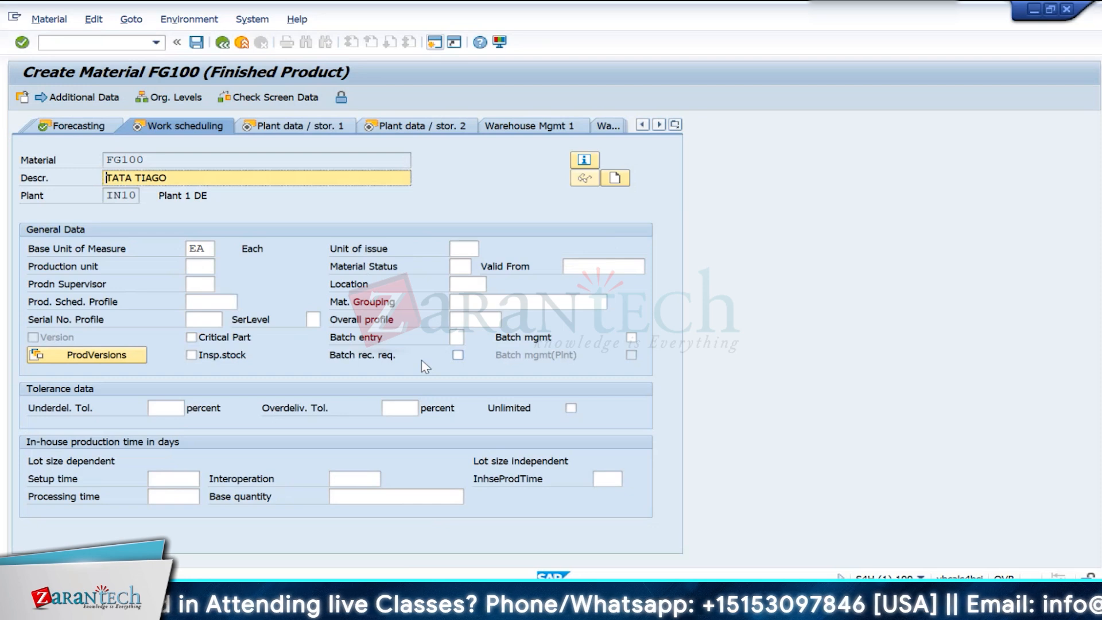
# - Confirm the Work scheduling and Plant data / stor. 1 and 2 views, and check the ML Act. indicator in Accounting 1
pyautogui.press('Return')
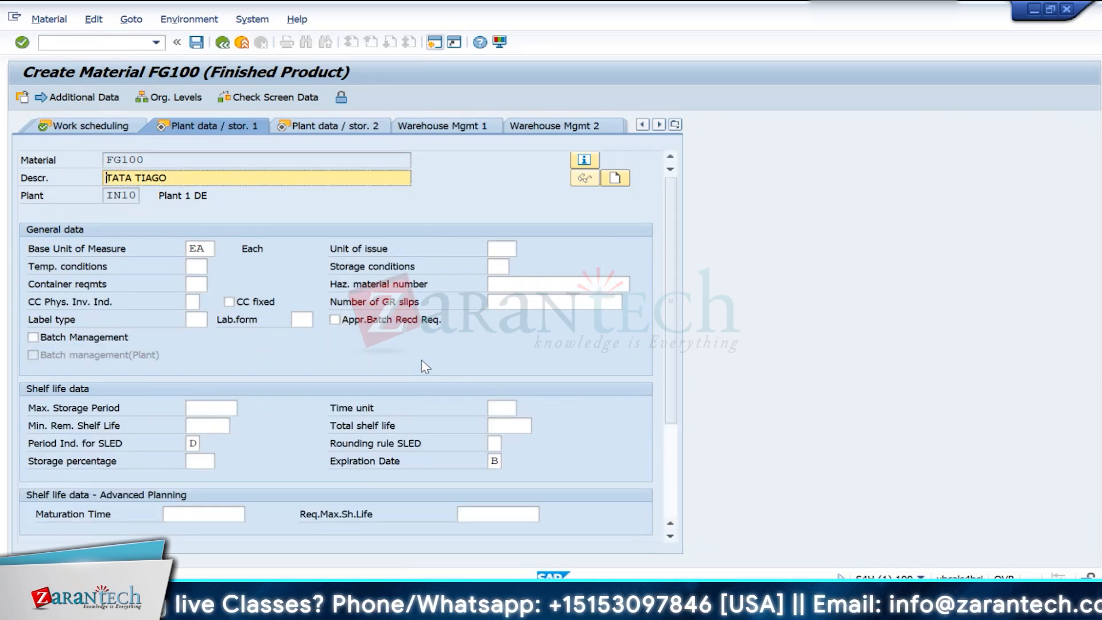
pyautogui.press('Return')
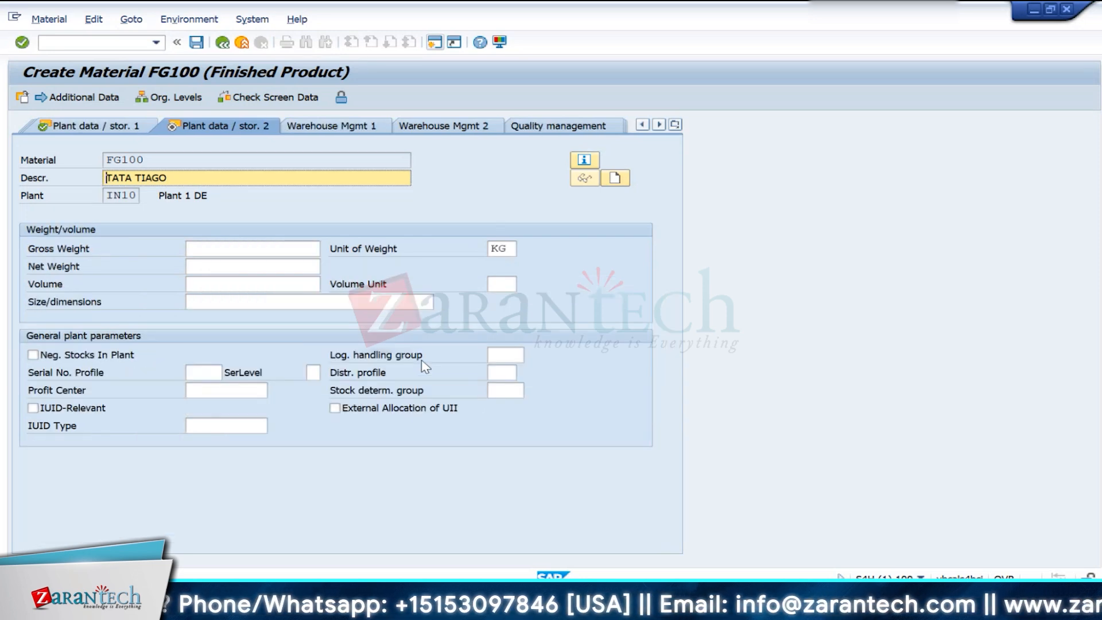
pyautogui.press('Return')
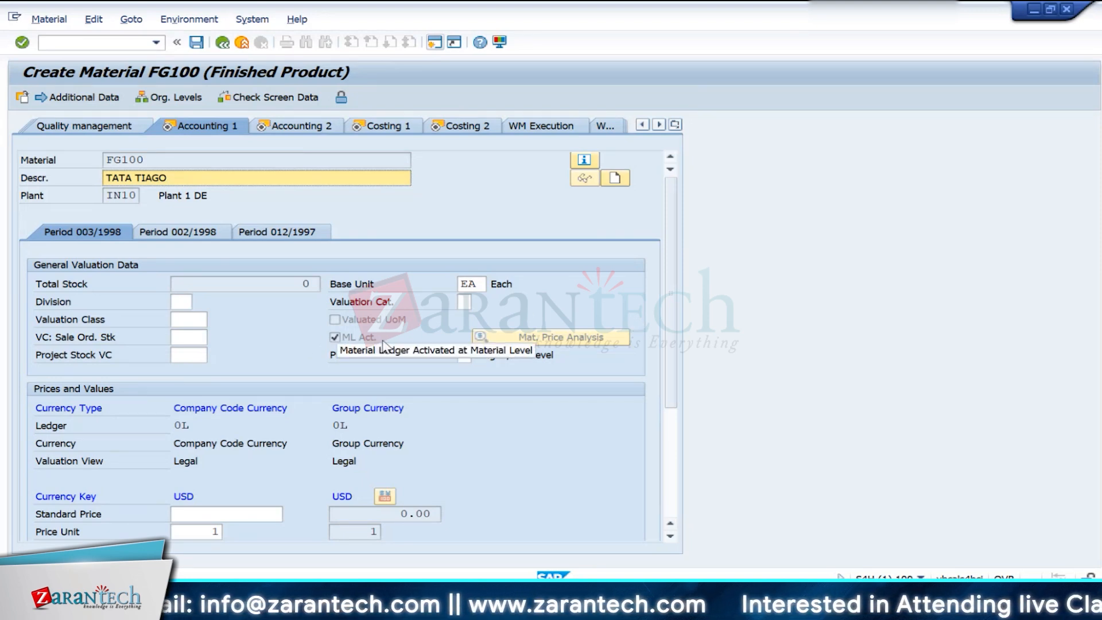
pyautogui.click(351, 340)
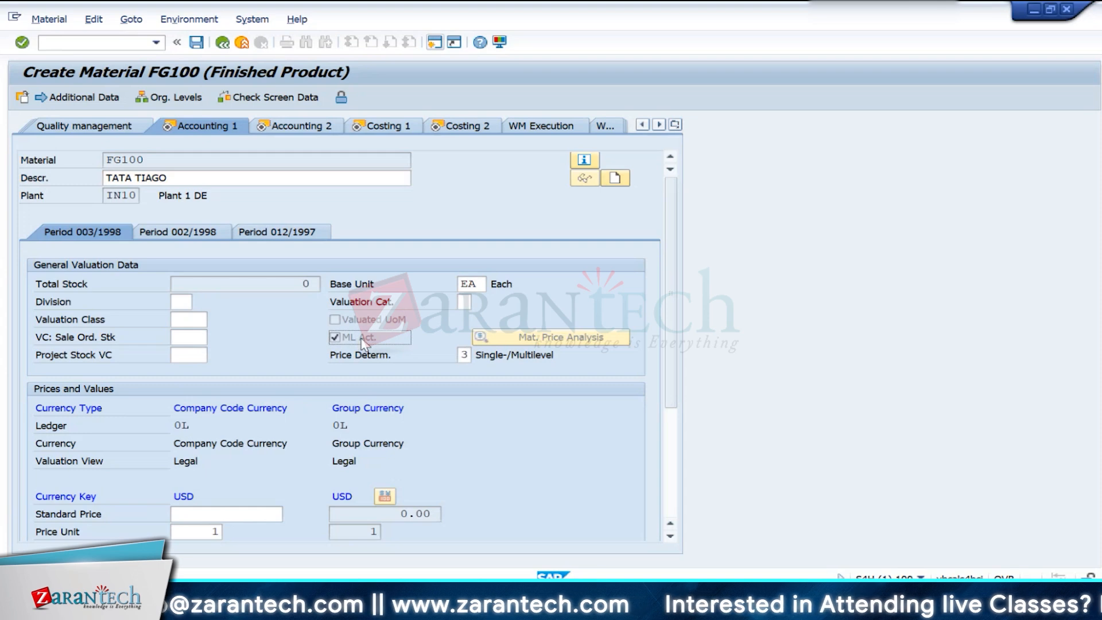
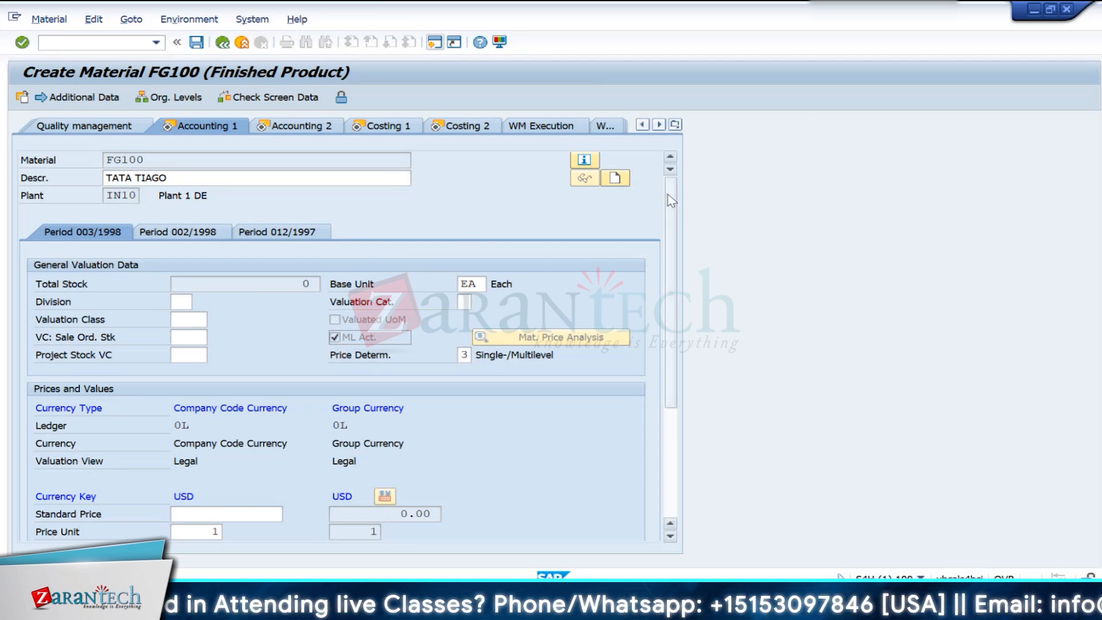
# - Examine the price determination setting and the company code and group currency columns, including their valuation views, in Accounting 1
pyautogui.click(375, 357)
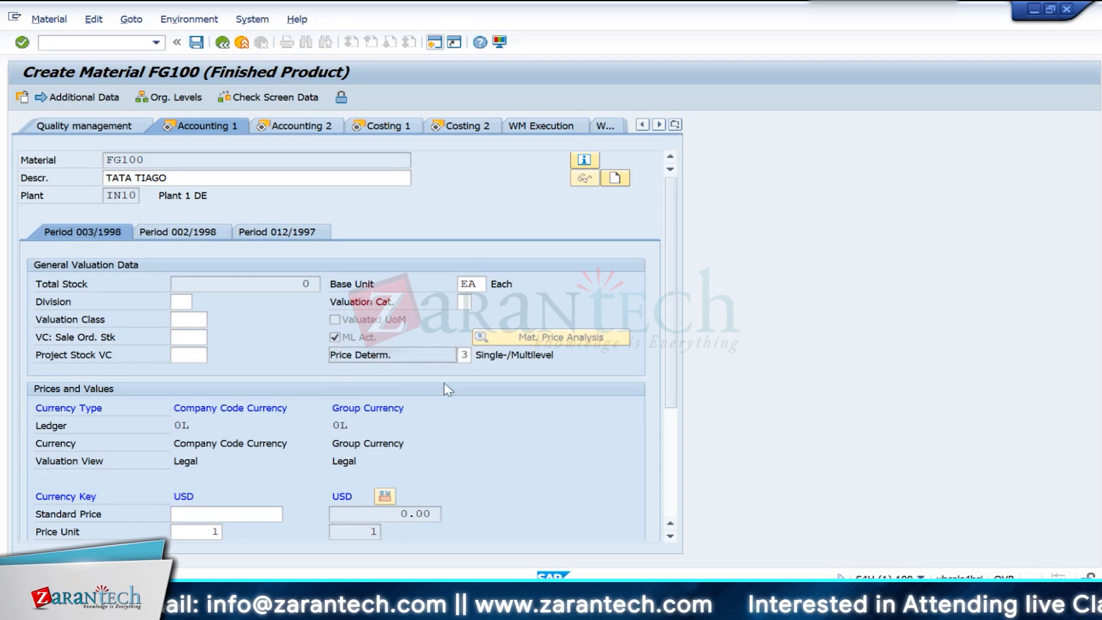
pyautogui.click(467, 362)
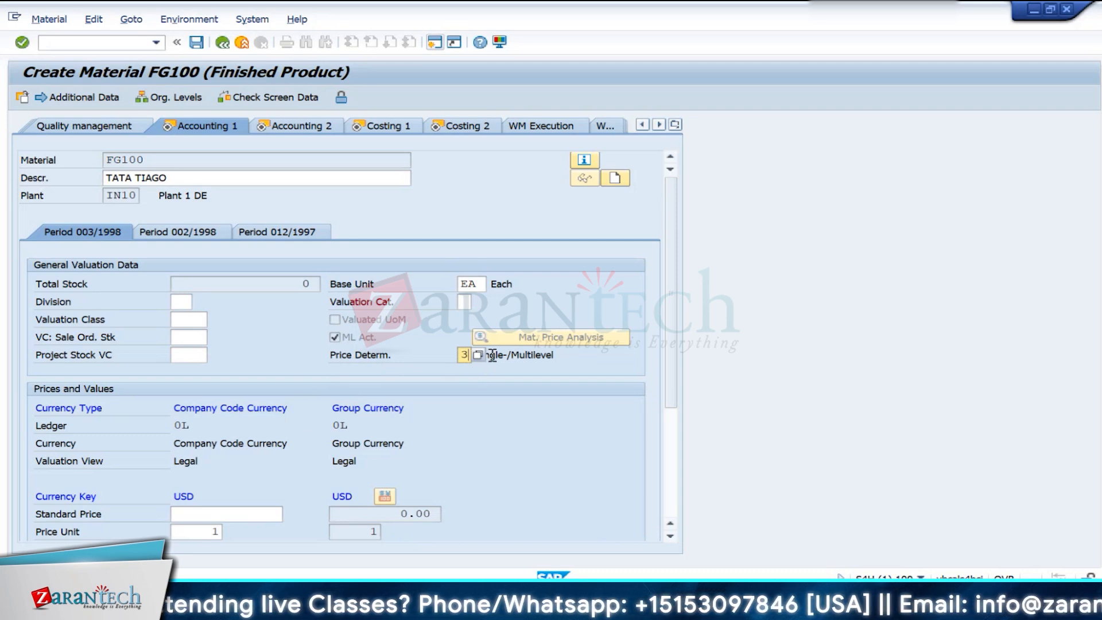
pyautogui.scroll(-2, 302, 413)
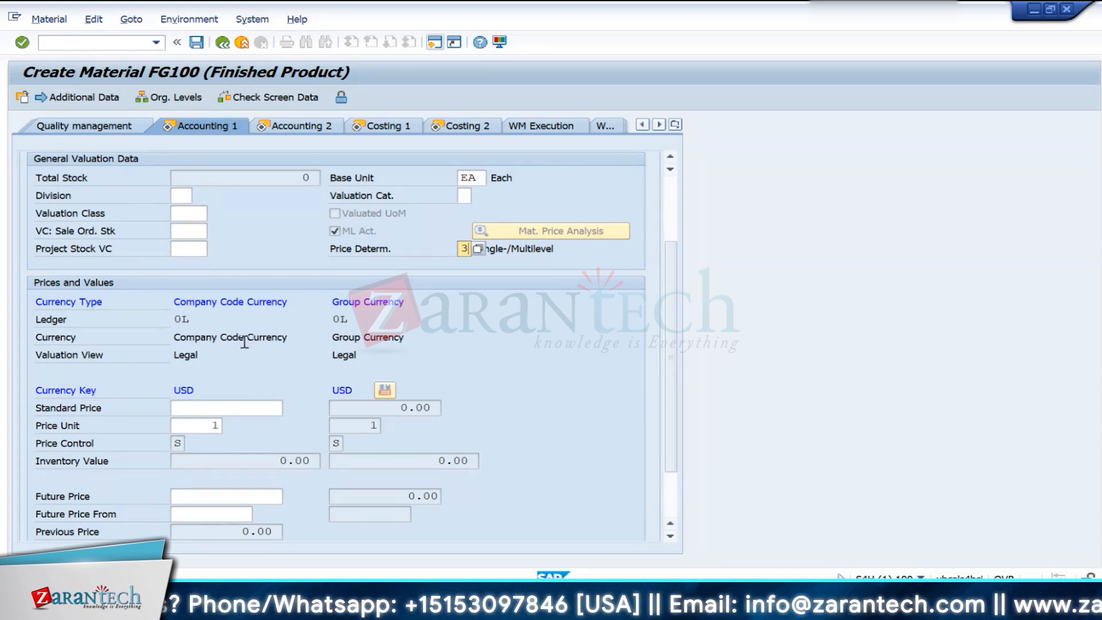
pyautogui.click(212, 412)
pyautogui.click(358, 404)
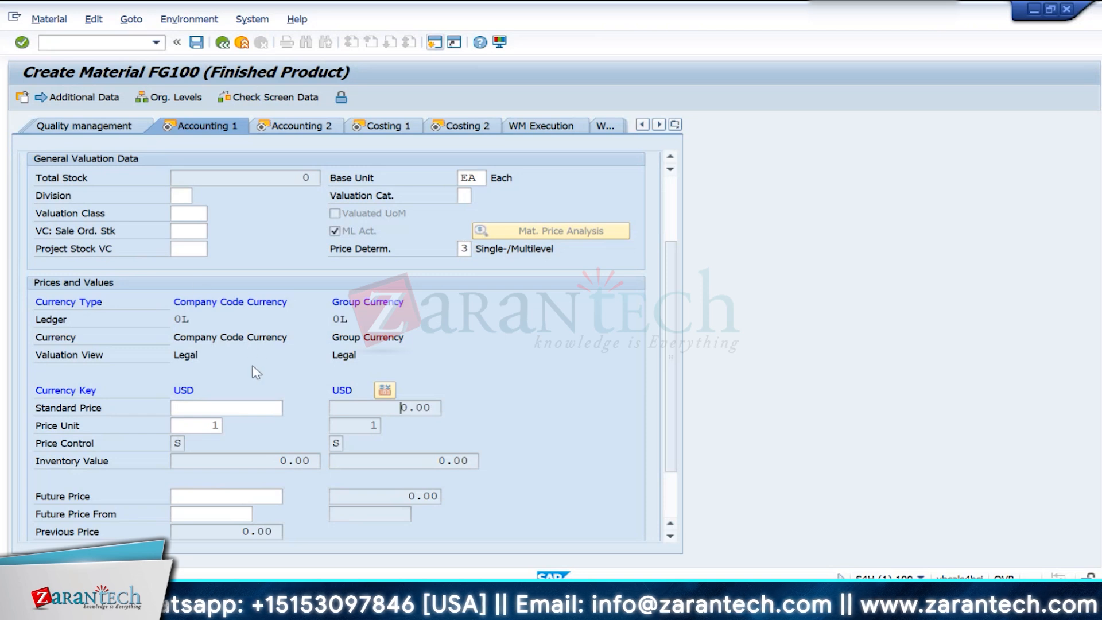
pyautogui.click(324, 297)
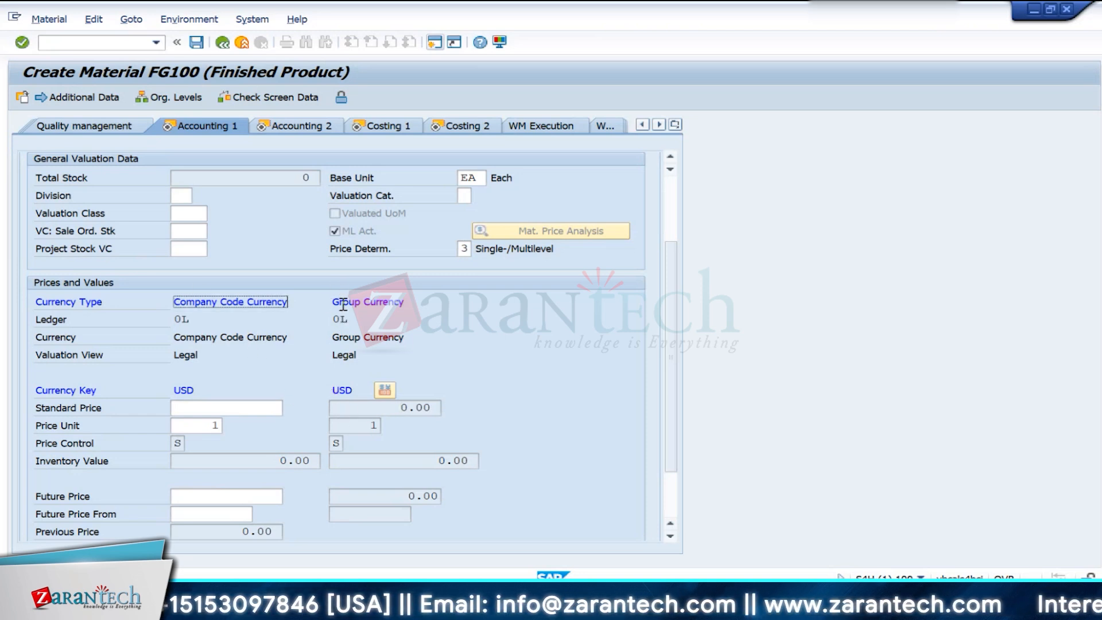
pyautogui.click(155, 304)
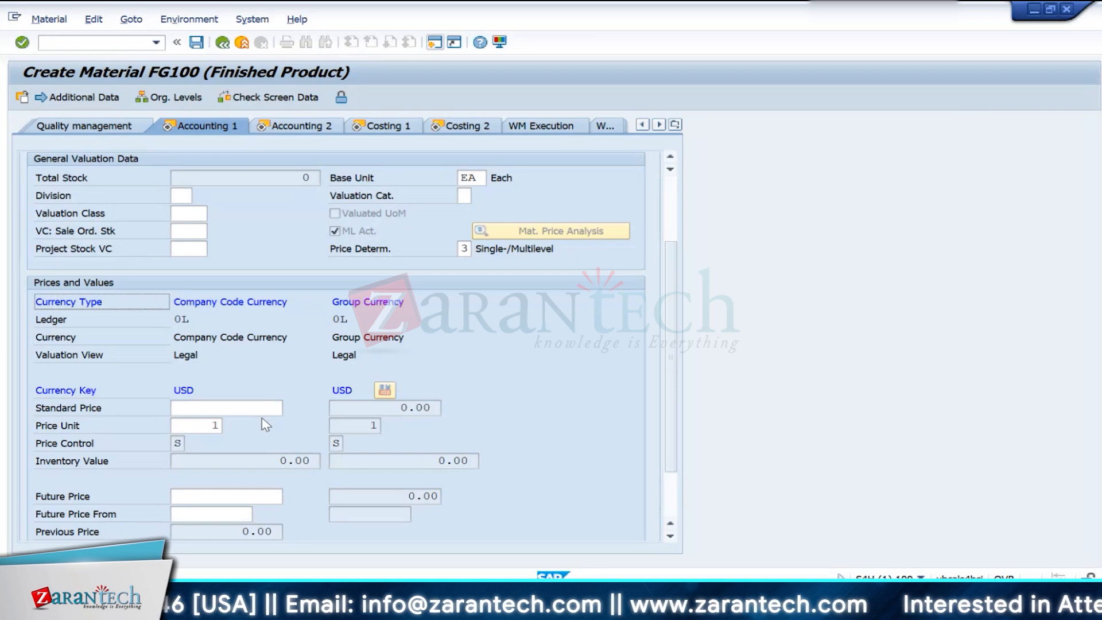
pyautogui.click(213, 408)
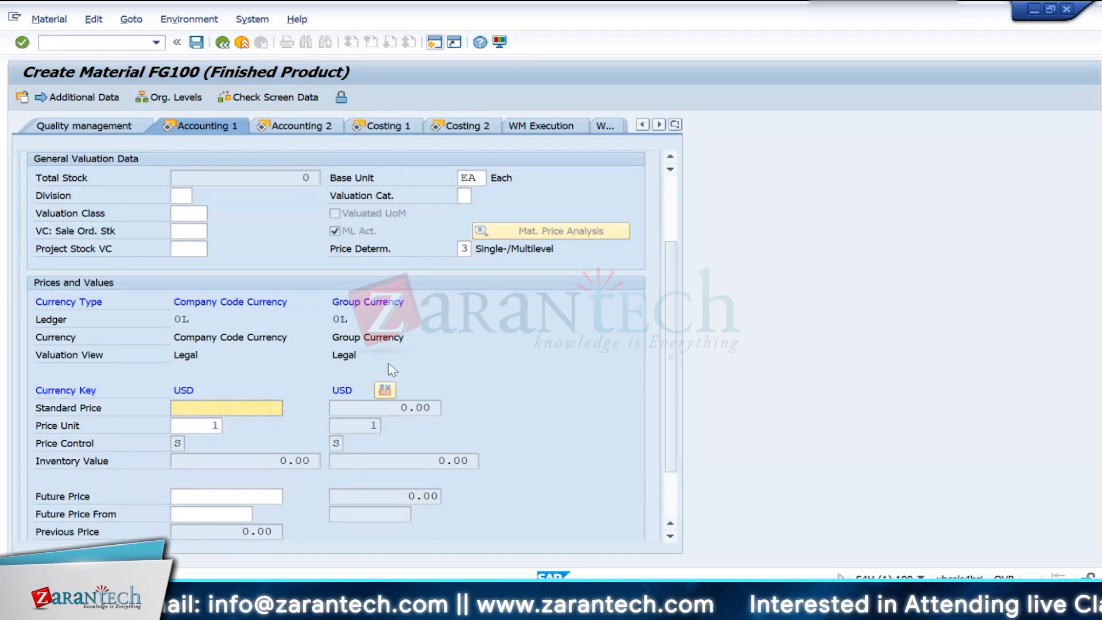
pyautogui.click(350, 403)
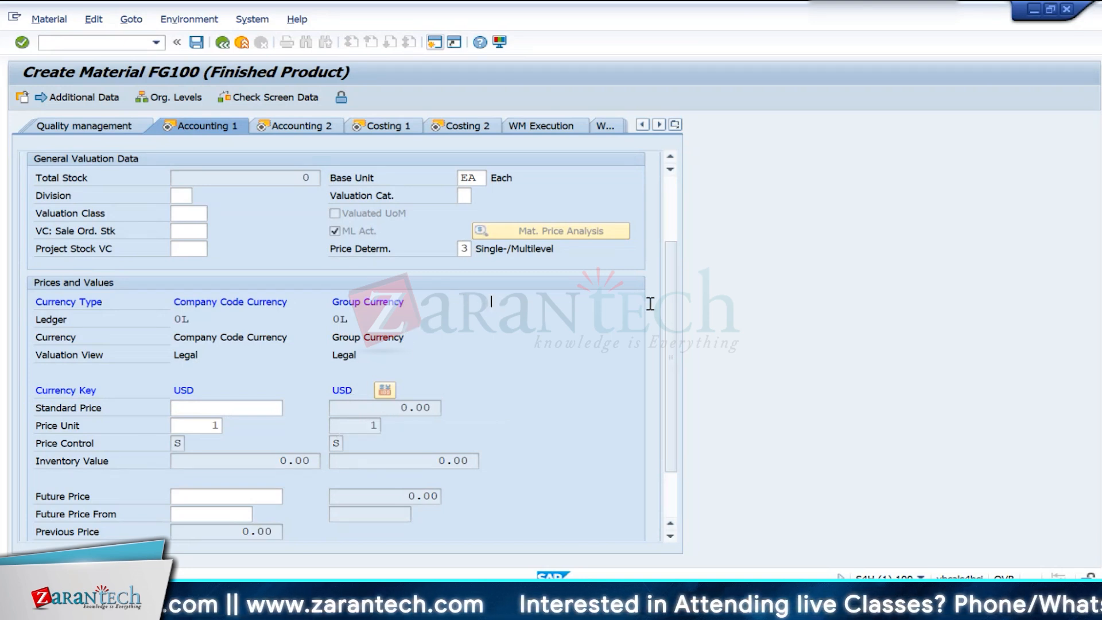
pyautogui.click(320, 302)
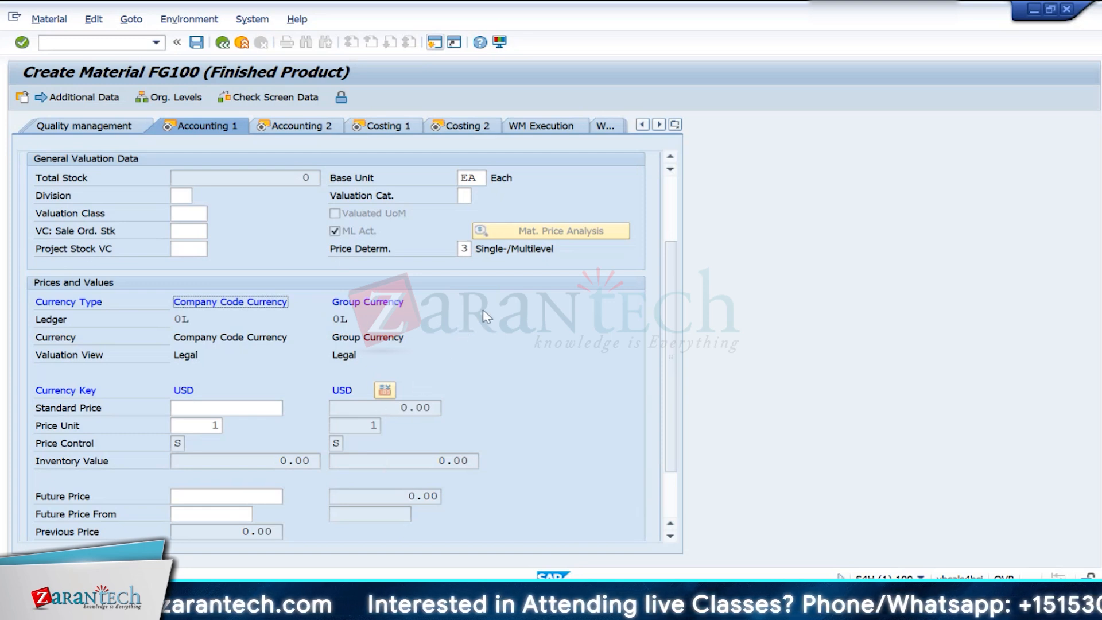
pyautogui.click(512, 299)
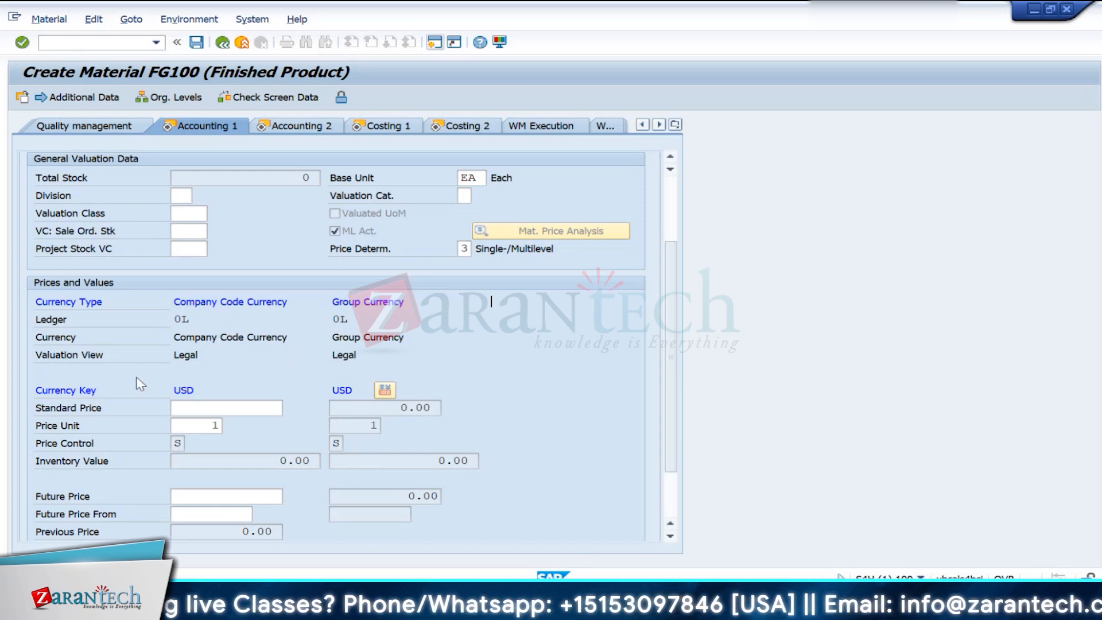
pyautogui.doubleClick(348, 355)
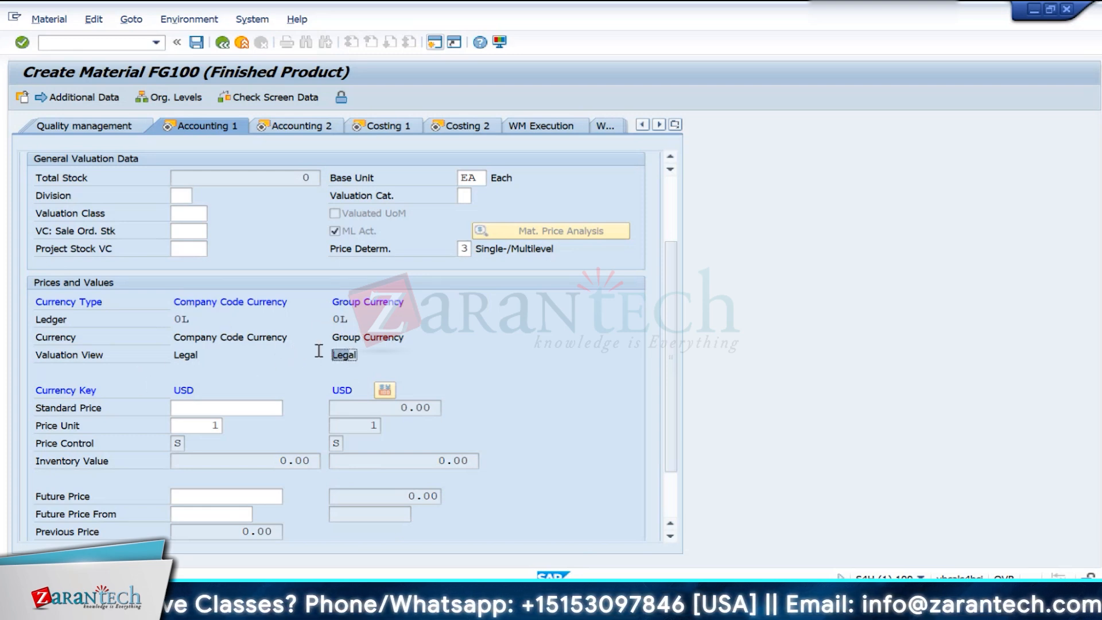
pyautogui.click(492, 302)
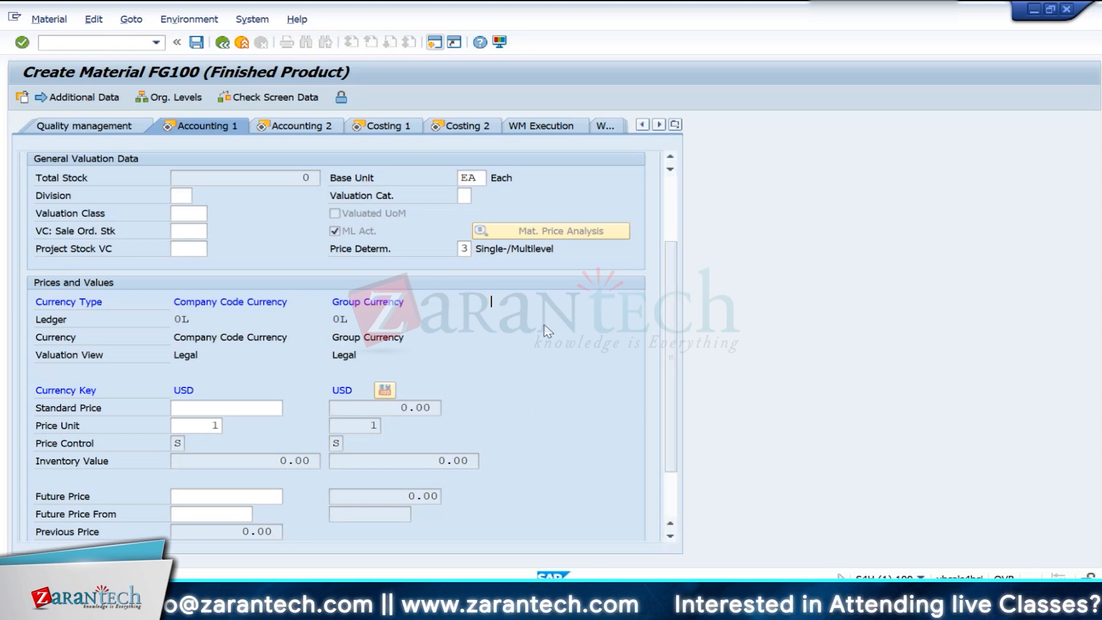
# - Compare the ledger, currency key, price unit and standard price fields for company code and group currency under Prices and Values
pyautogui.click(193, 423)
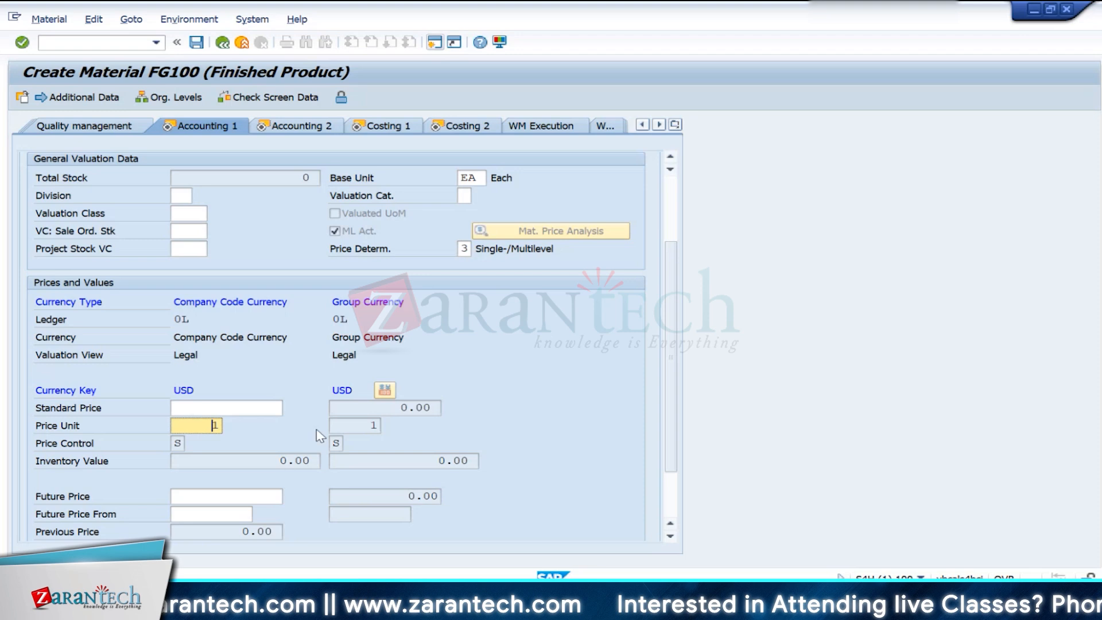
pyautogui.click(380, 410)
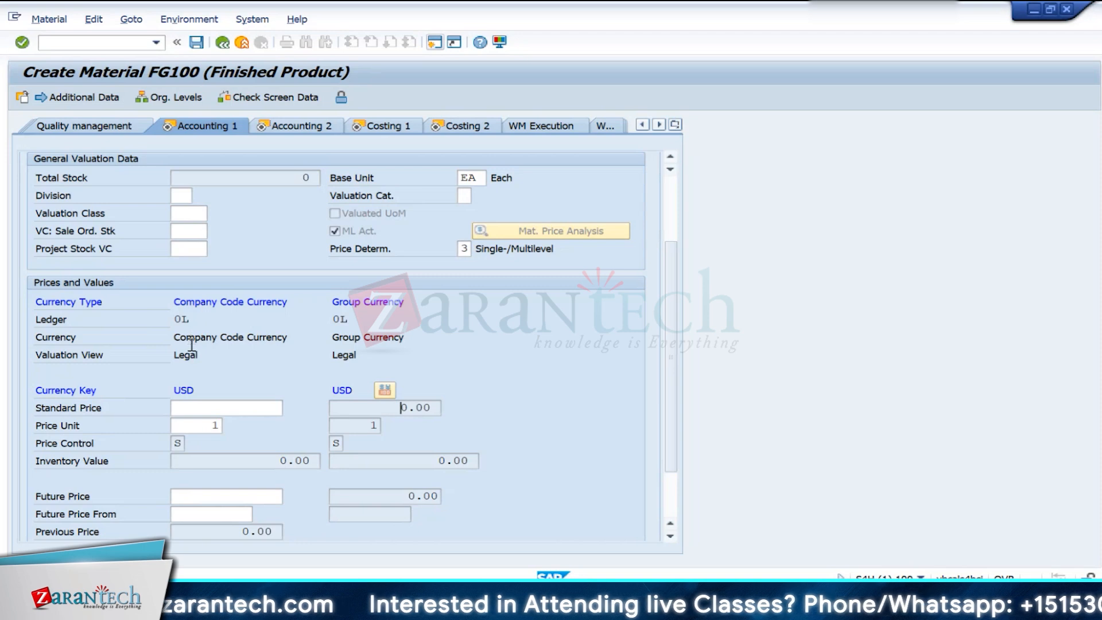
pyautogui.click(185, 320)
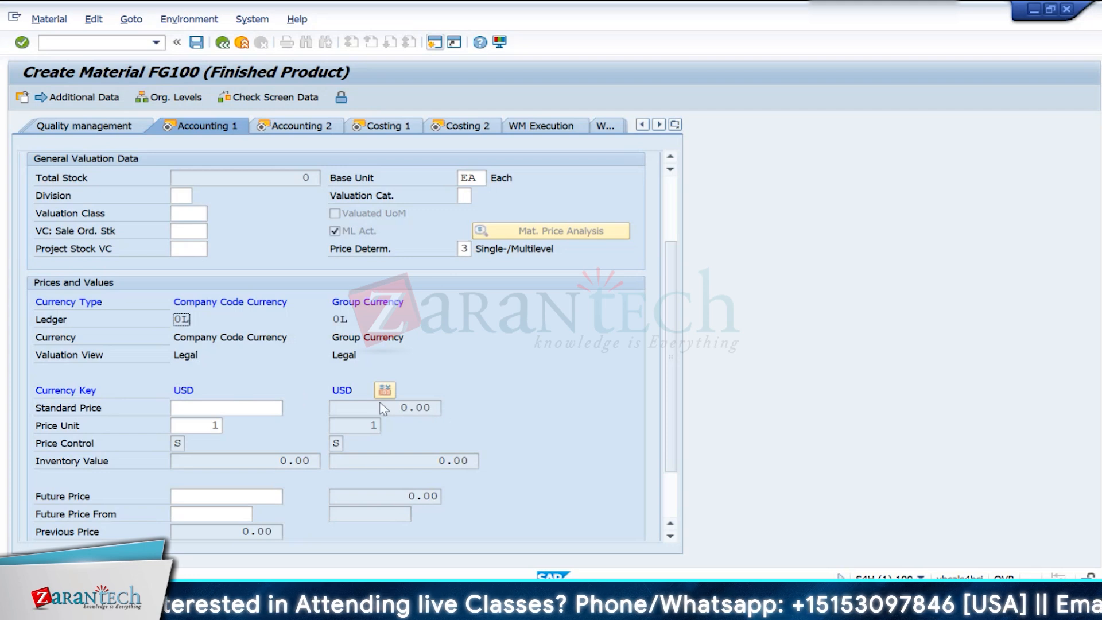
pyautogui.doubleClick(342, 390)
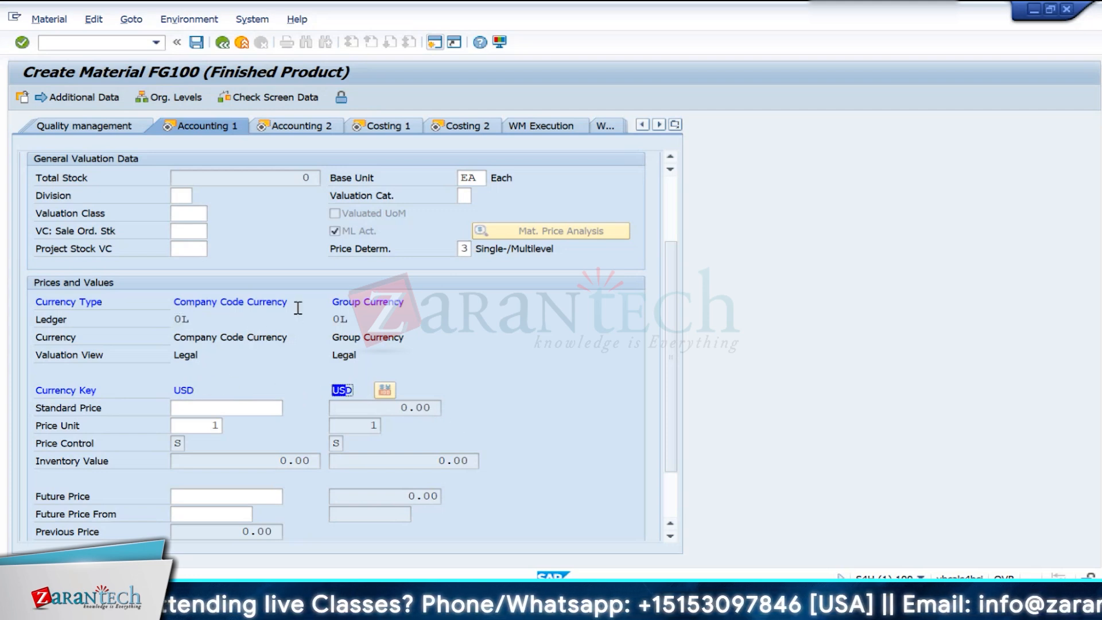
pyautogui.click(356, 393)
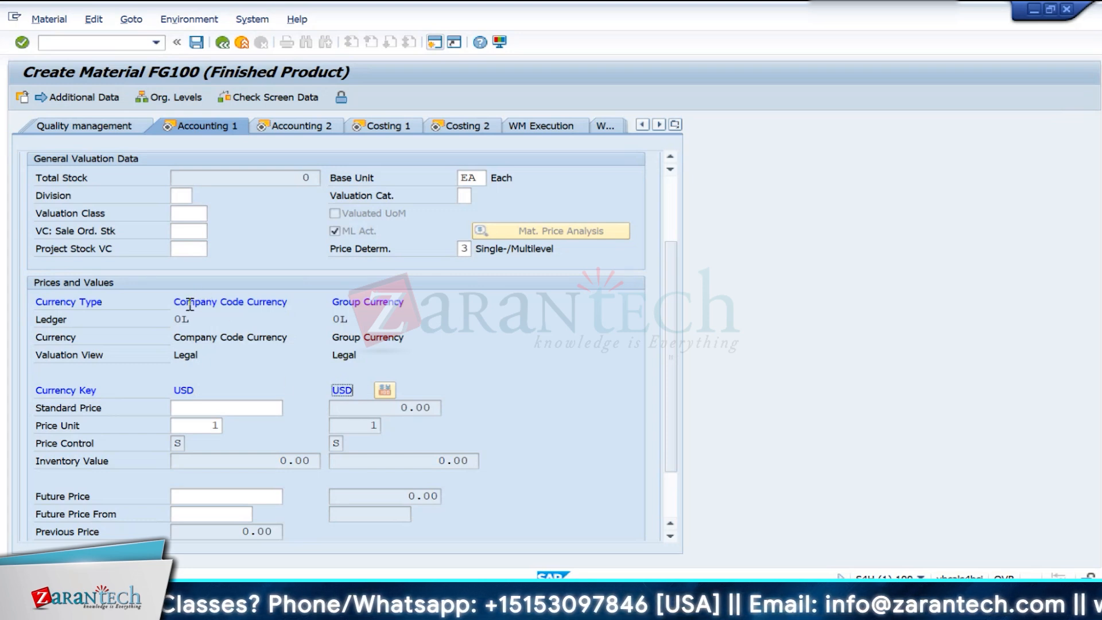
pyautogui.doubleClick(185, 390)
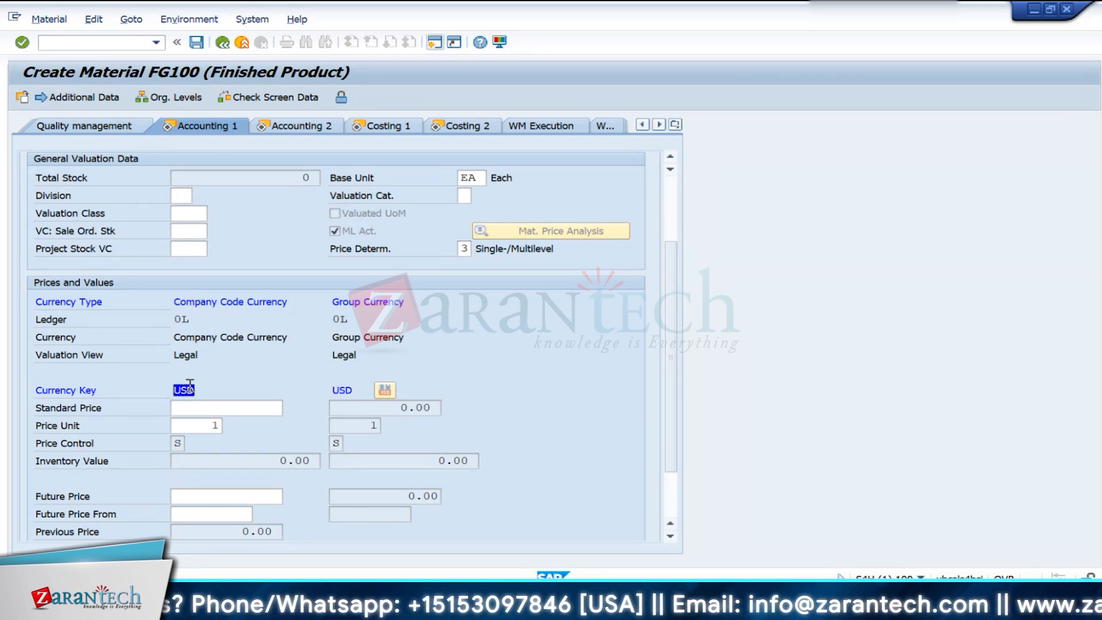
pyautogui.moveTo(355, 390); pyautogui.dragTo(333, 389)
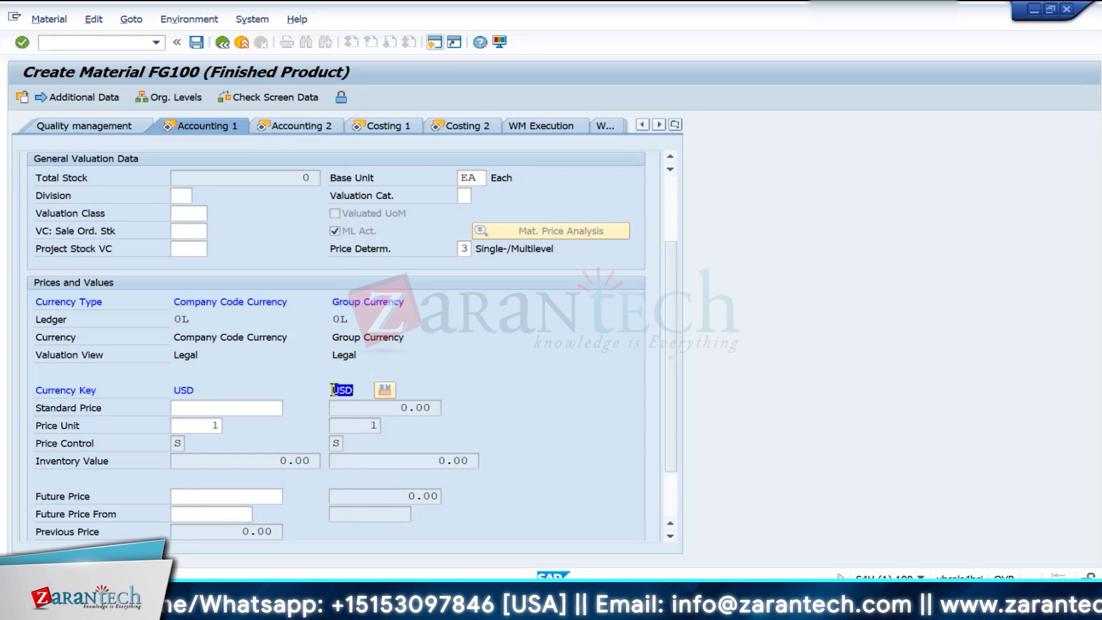
pyautogui.click(201, 409)
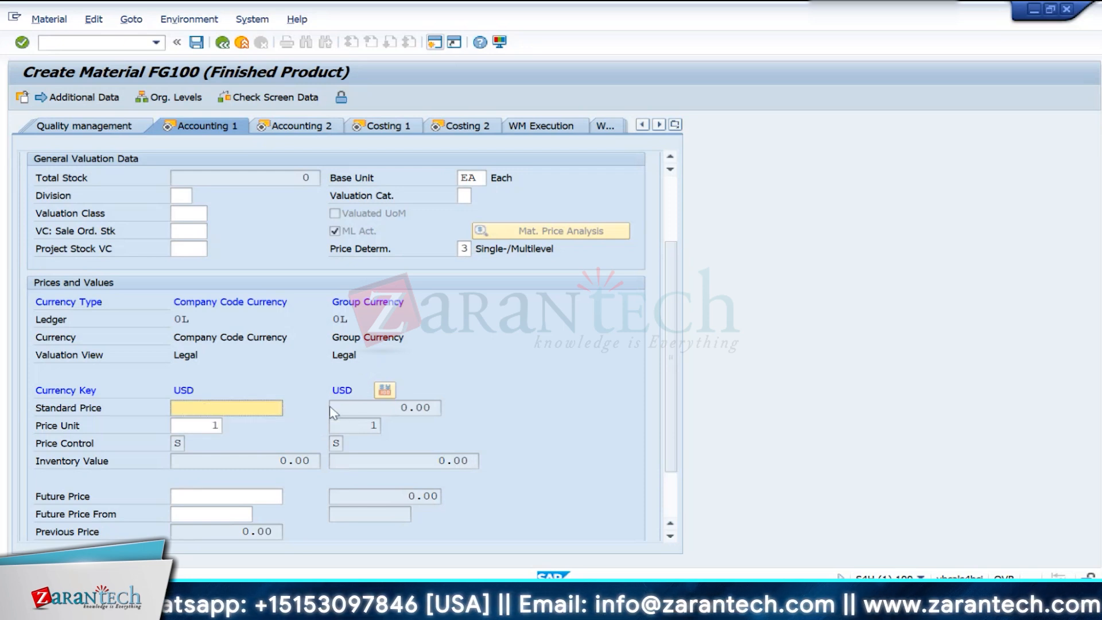
pyautogui.click(425, 407)
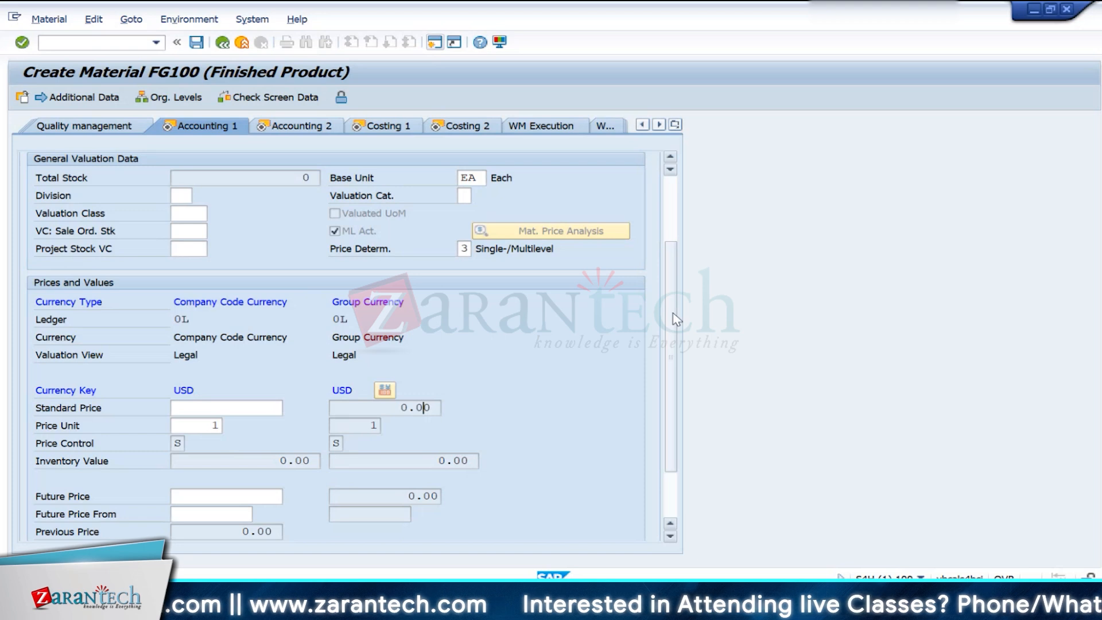
pyautogui.scroll(-2, 322, 418)
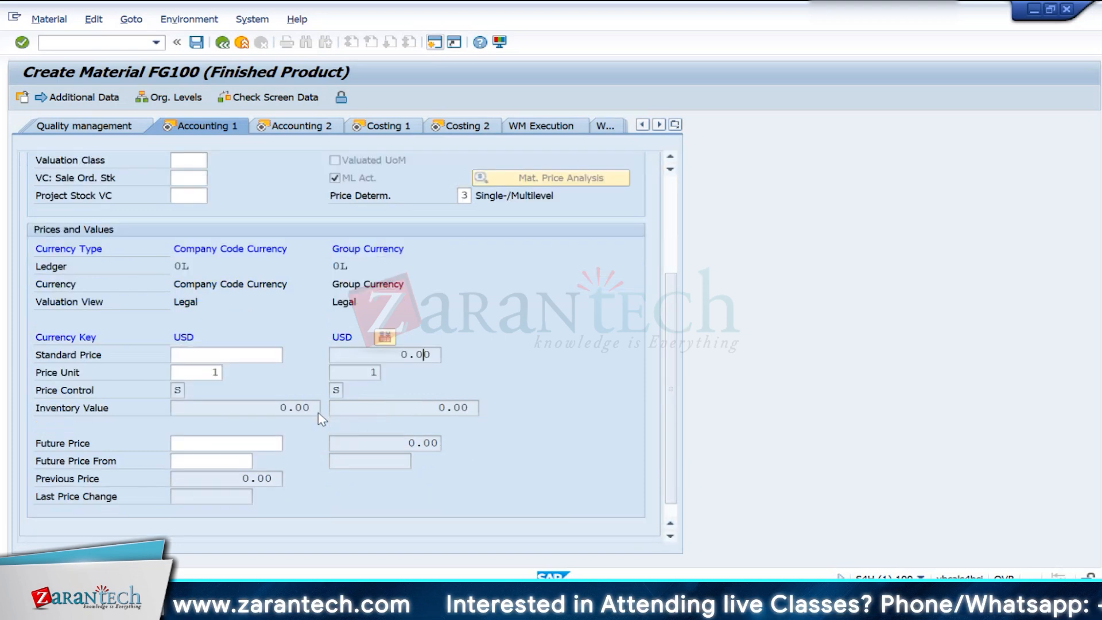
# - Set the valuation class to 7920 (Finished Goods) and confirm the Accounting 1 view
pyautogui.scroll(2, 179, 329)
pyautogui.scroll(3, 456, 501)
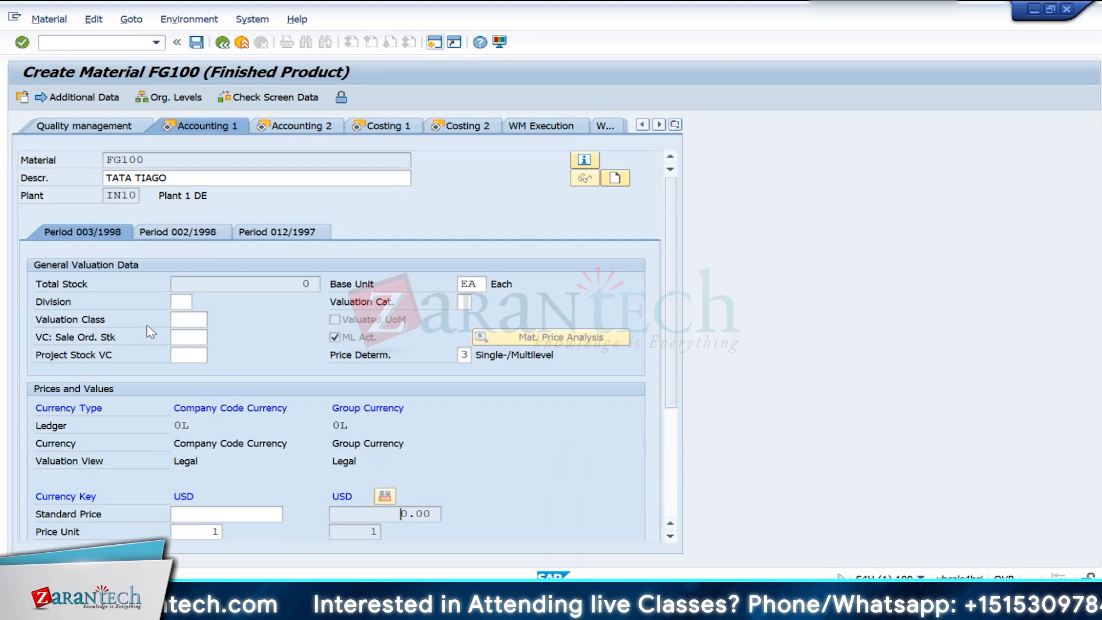
pyautogui.click(200, 321)
pyautogui.click(214, 319)
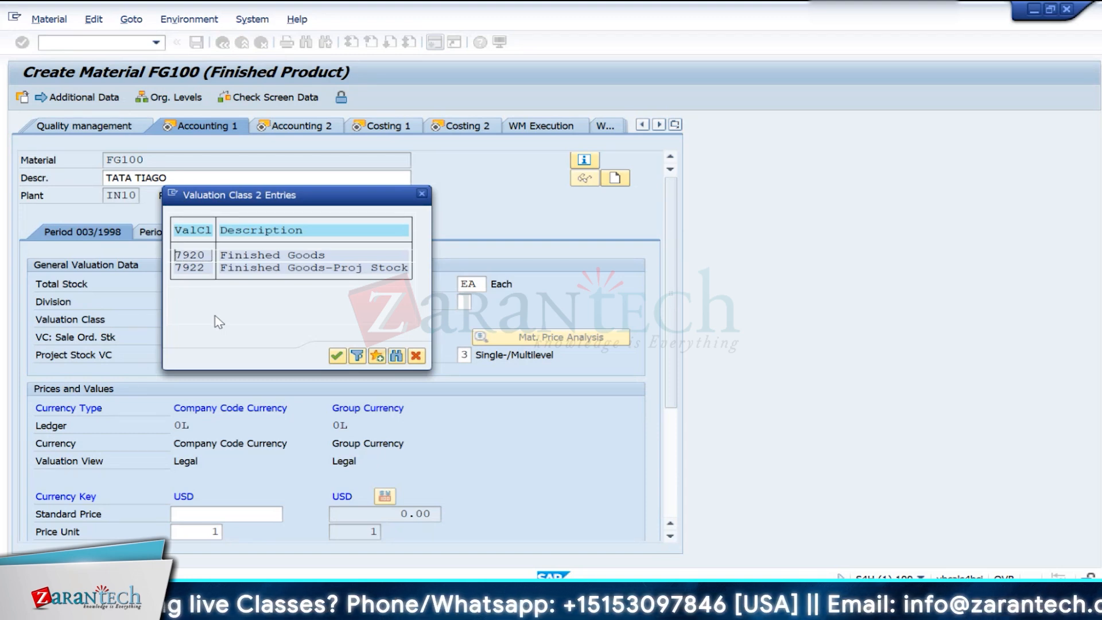
pyautogui.doubleClick(188, 258)
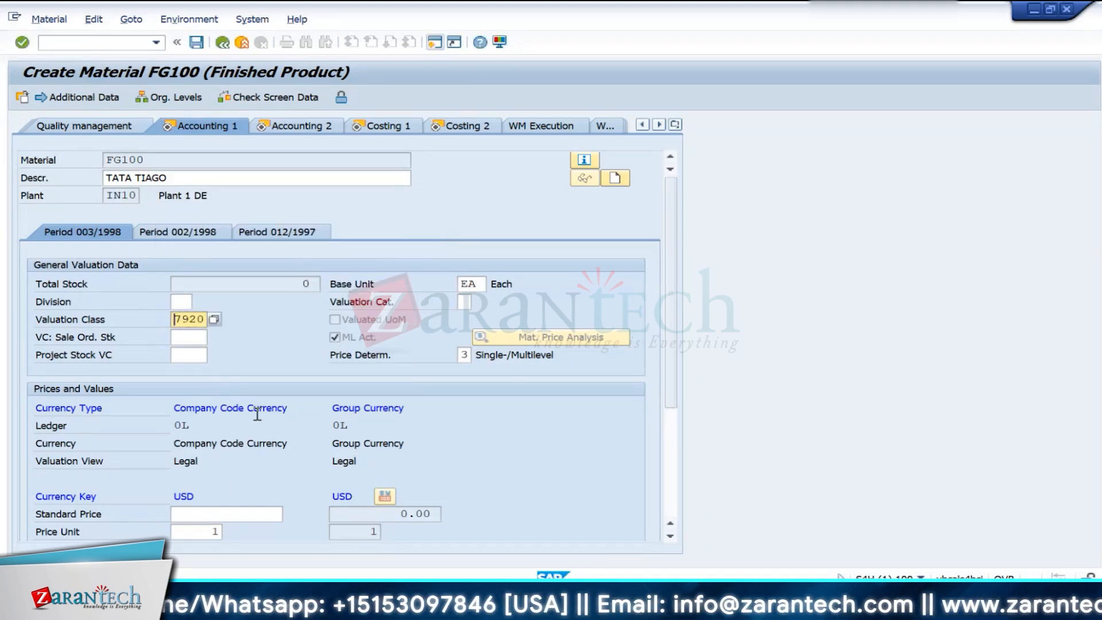
pyautogui.press('Return')
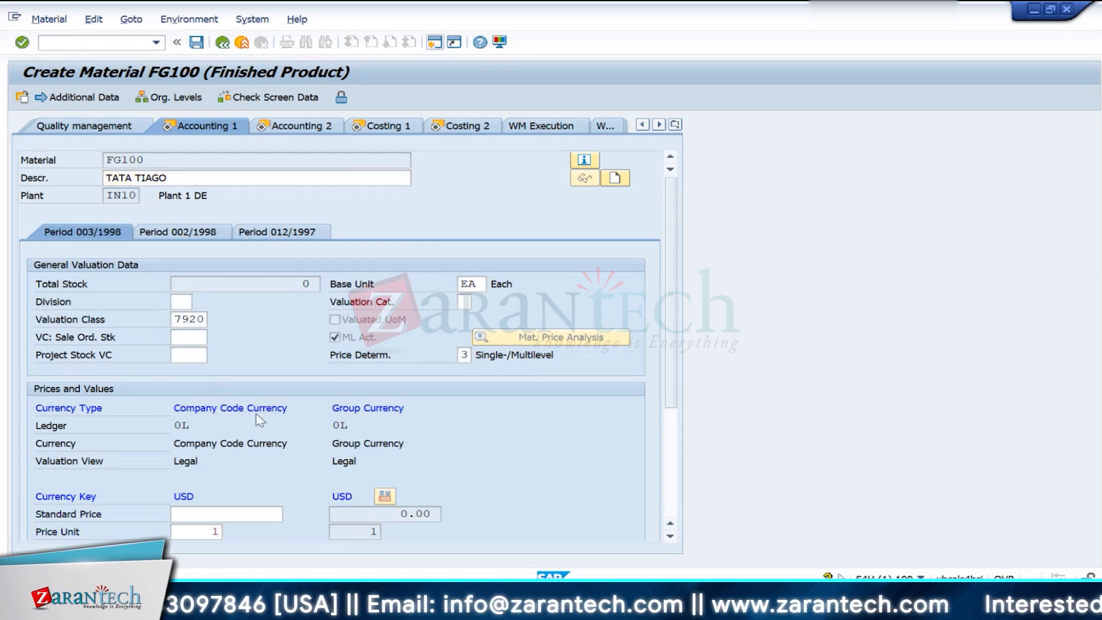
pyautogui.press('Return')
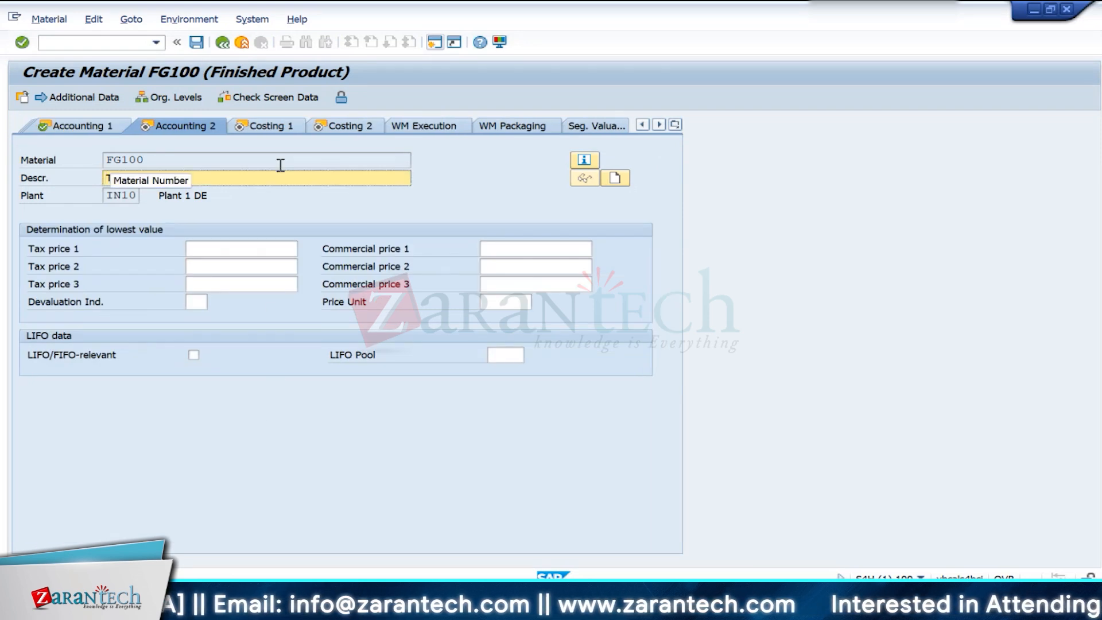
# - Go on to the Costing 1 view and activate the Material origin indicator
pyautogui.click(268, 127)
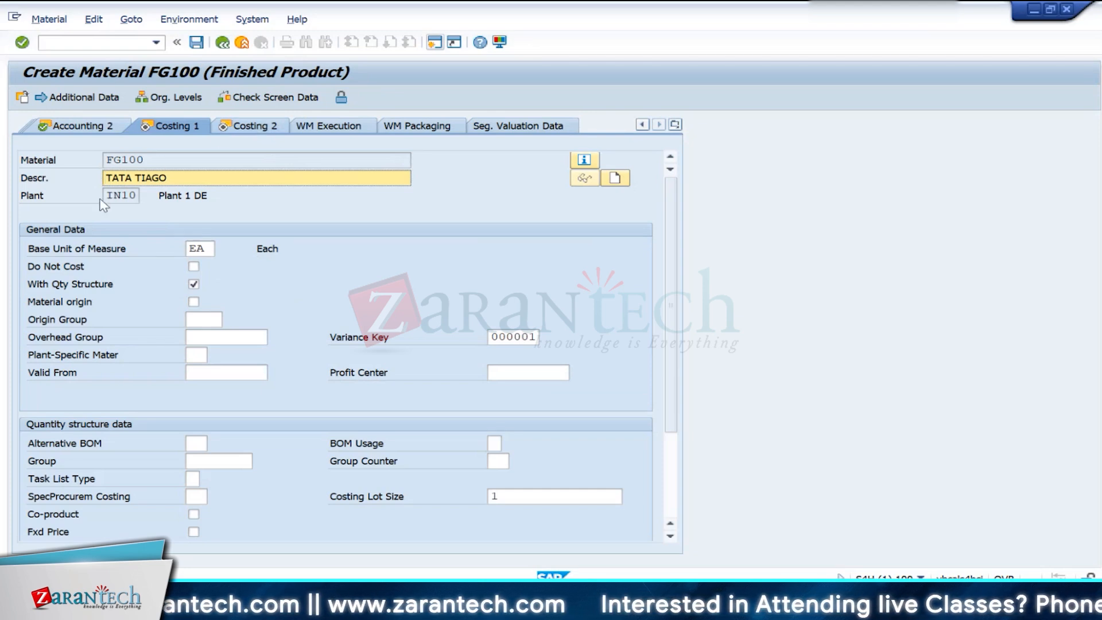
pyautogui.click(198, 303)
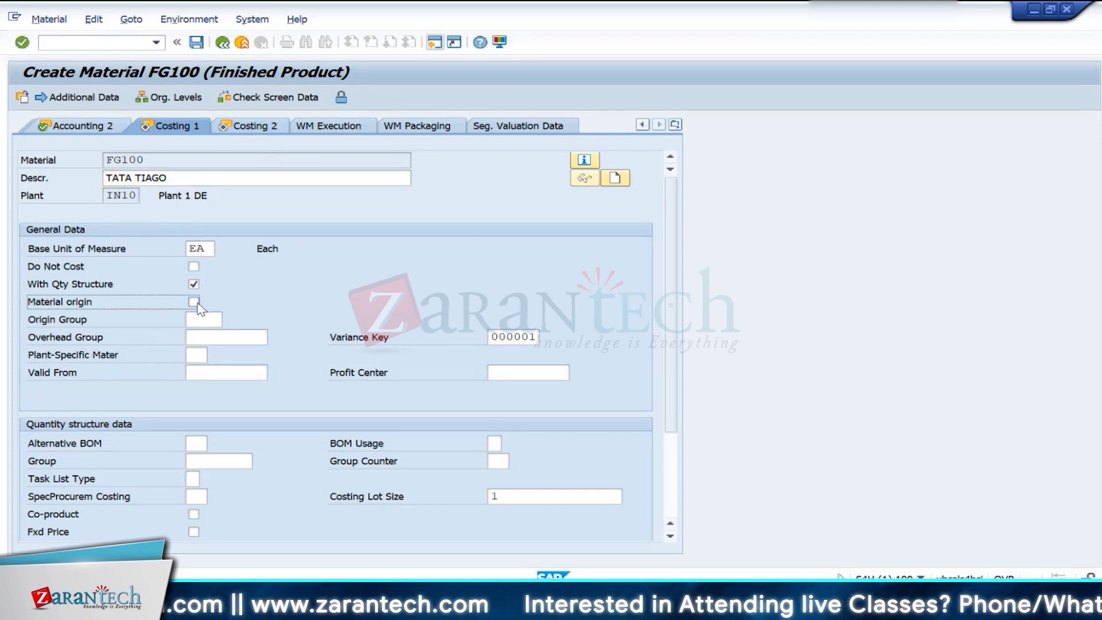
pyautogui.click(195, 302)
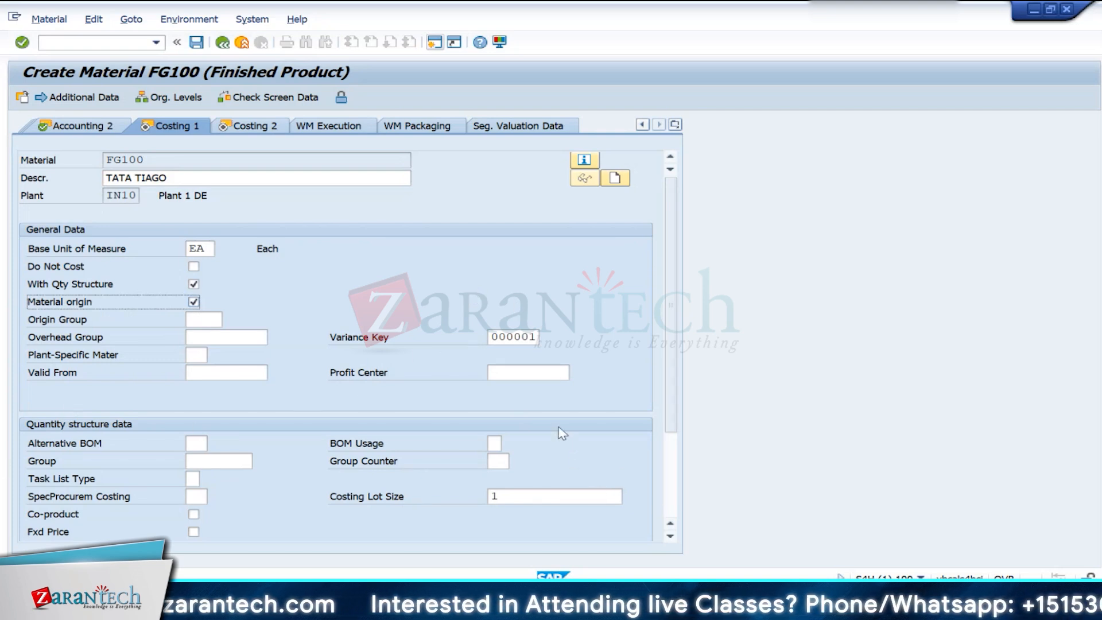
# - Review the profit center, variance key, origin group and quantity structure fields in Costing 1, and go on to the Costing 2 view
pyautogui.click(508, 373)
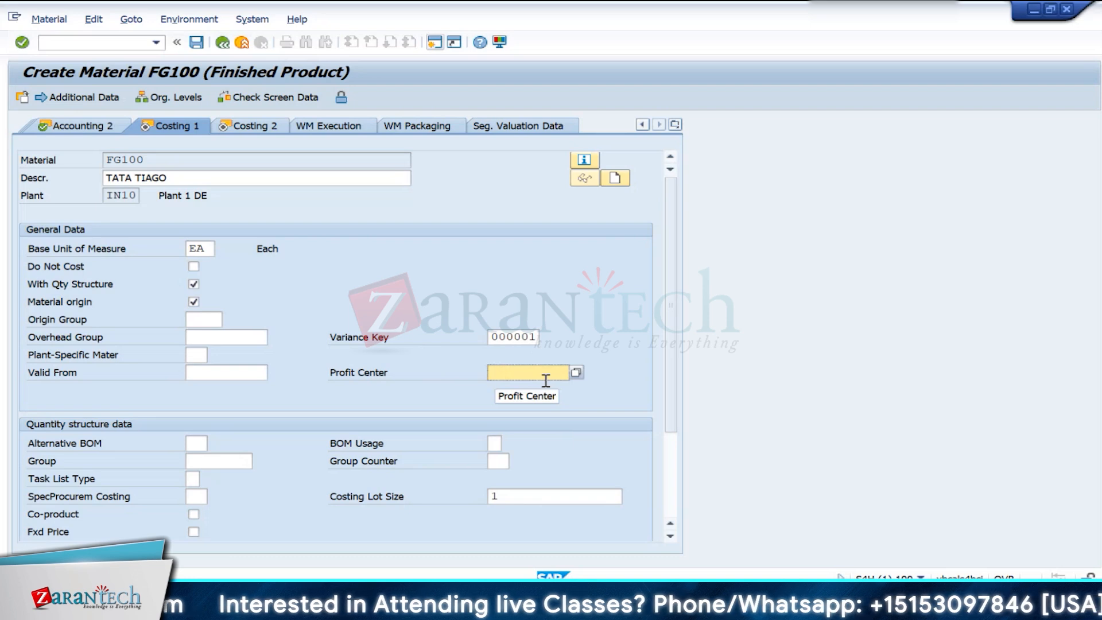
pyautogui.click(508, 337)
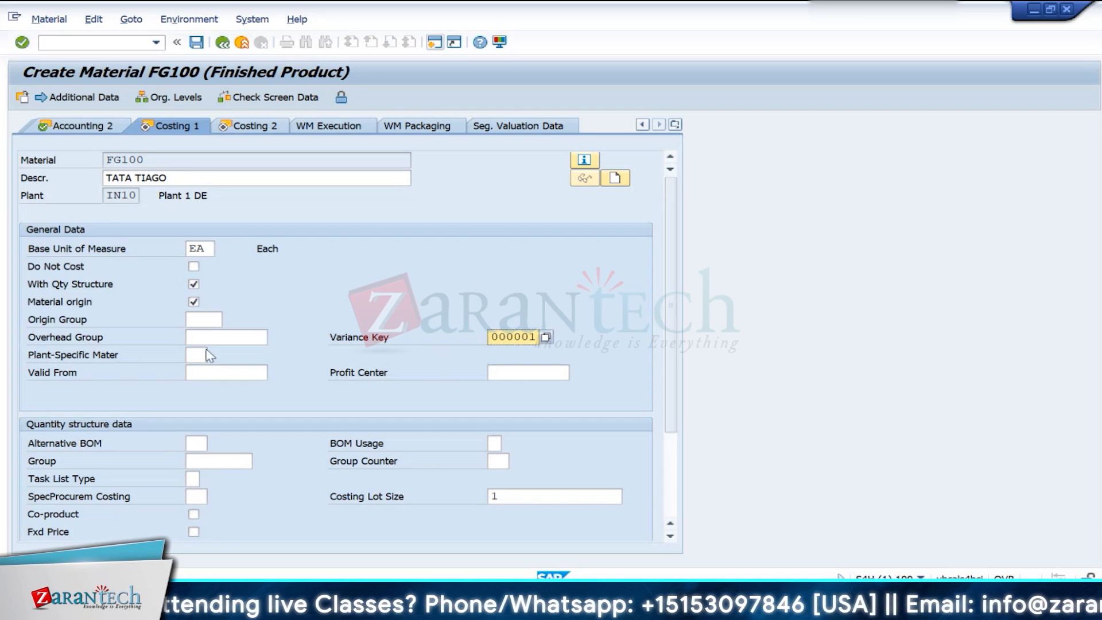
pyautogui.click(202, 319)
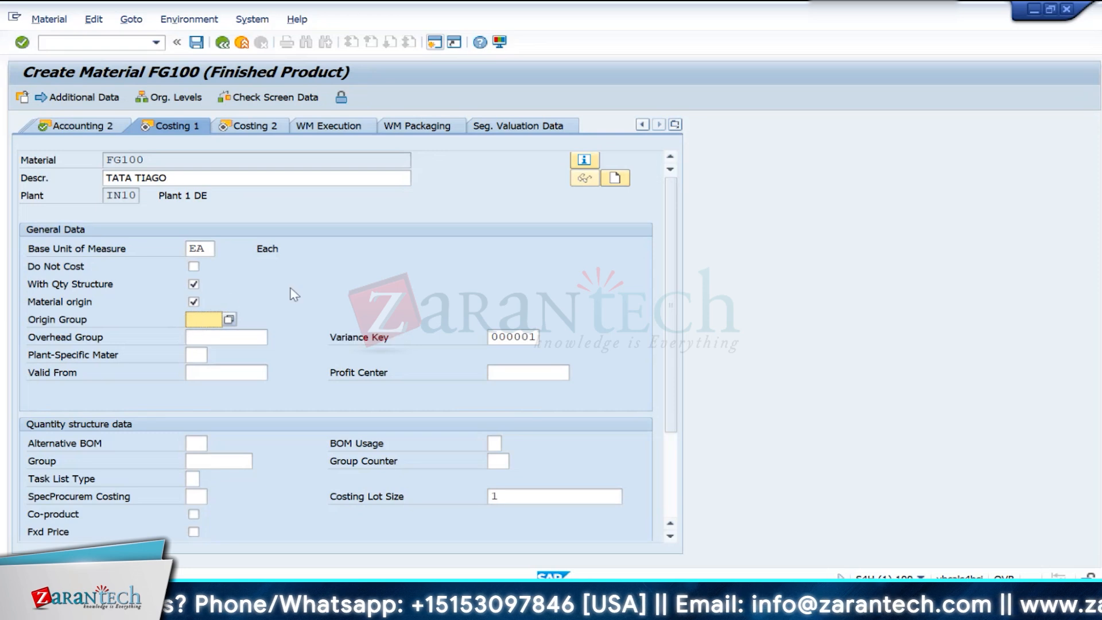
pyautogui.scroll(-3, 347, 479)
pyautogui.scroll(3, 347, 480)
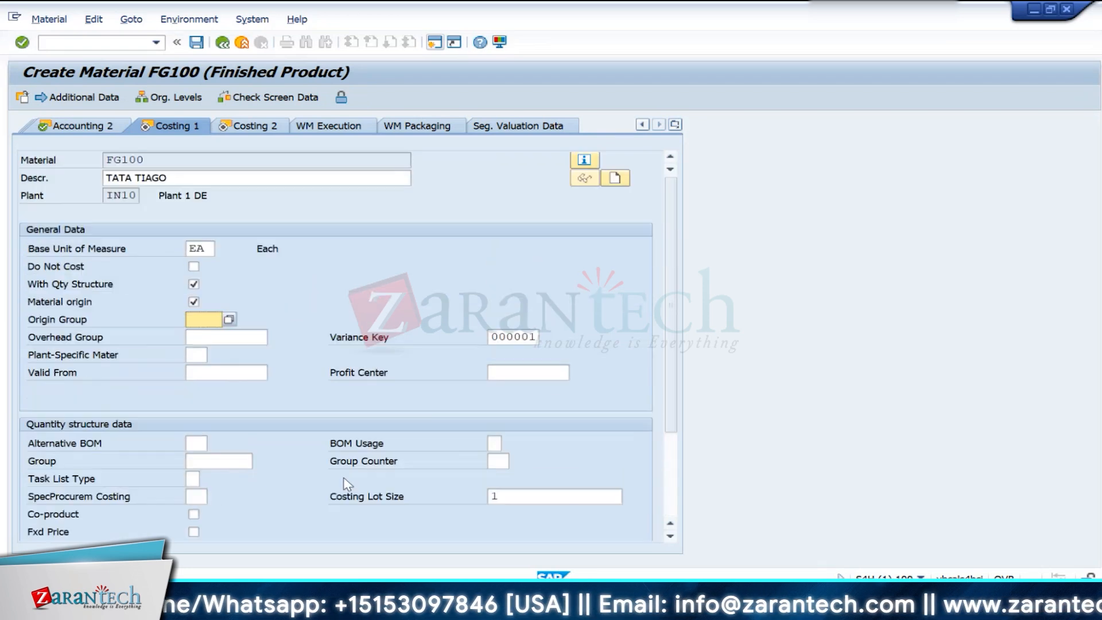
pyautogui.click(266, 135)
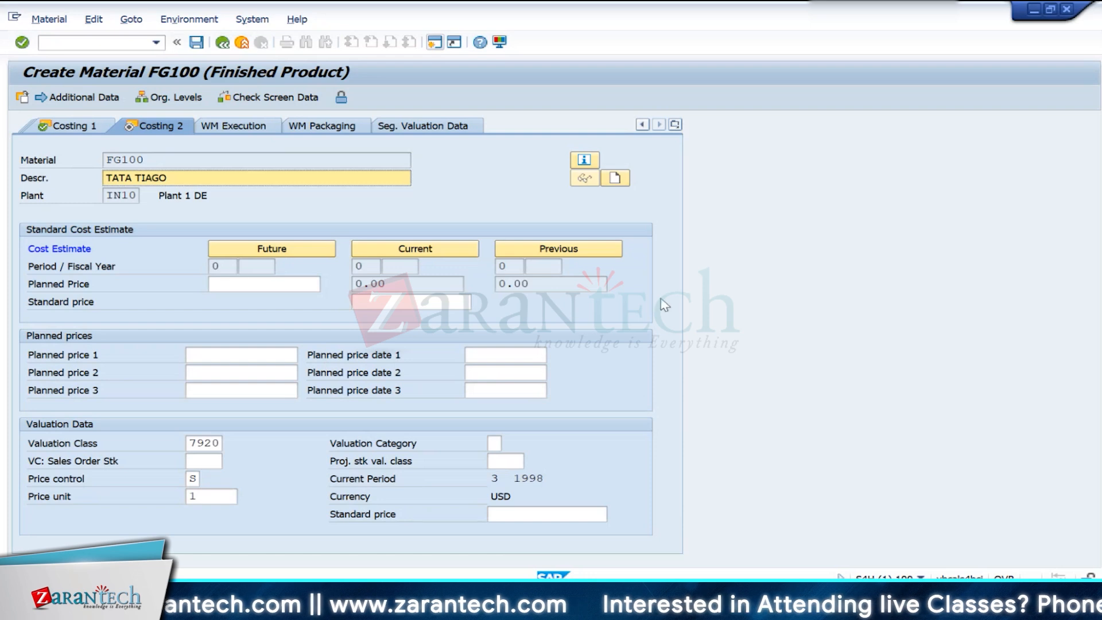
# - Check the price control field in Costing 2, and return to the Accounting 1 view to review its Prices and Values section
pyautogui.click(200, 480)
pyautogui.click(70, 126)
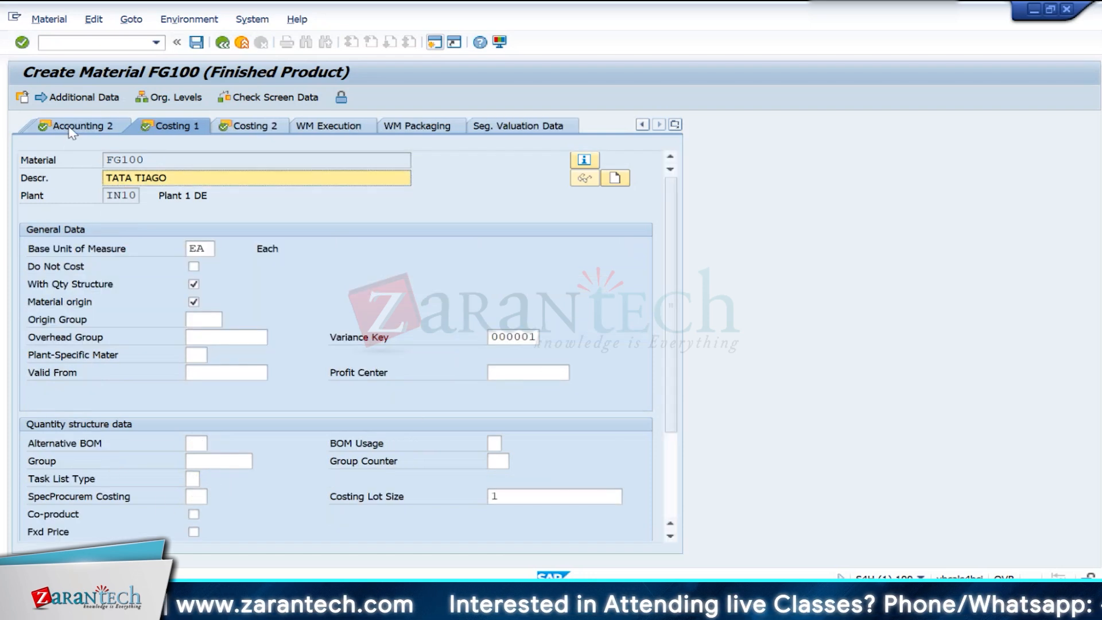
pyautogui.click(70, 126)
pyautogui.click(70, 127)
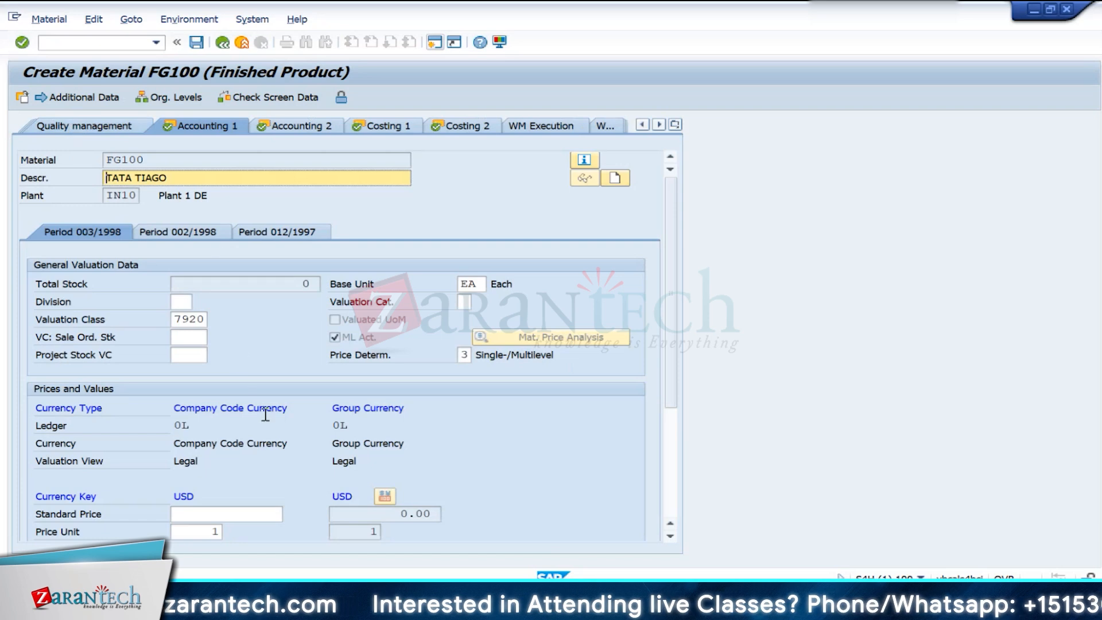
pyautogui.scroll(-1, 291, 450)
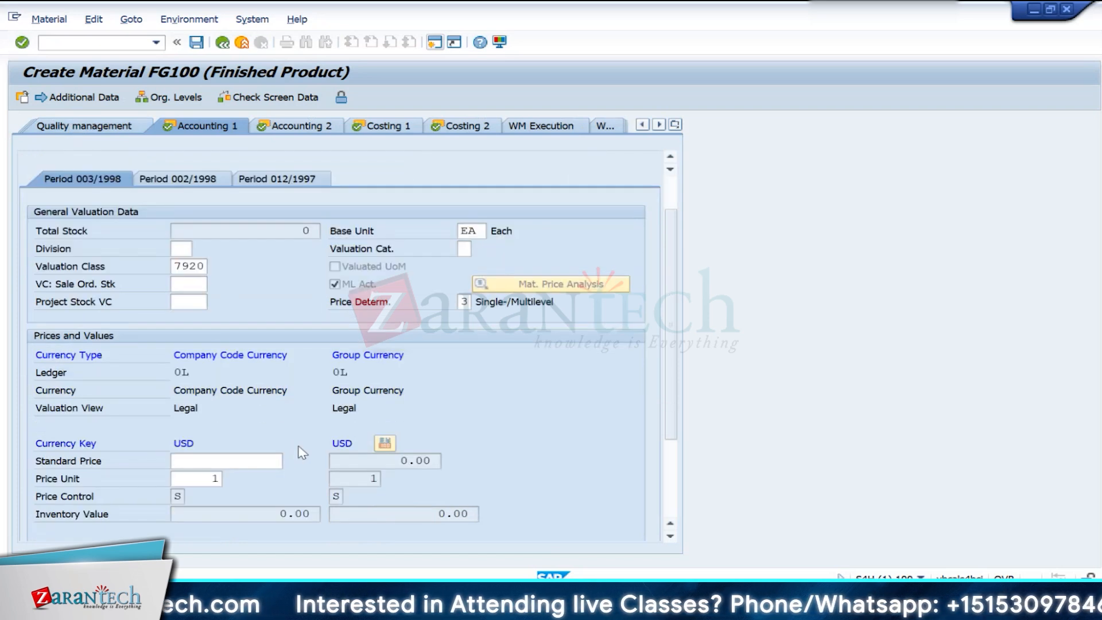
pyautogui.scroll(-2, 312, 444)
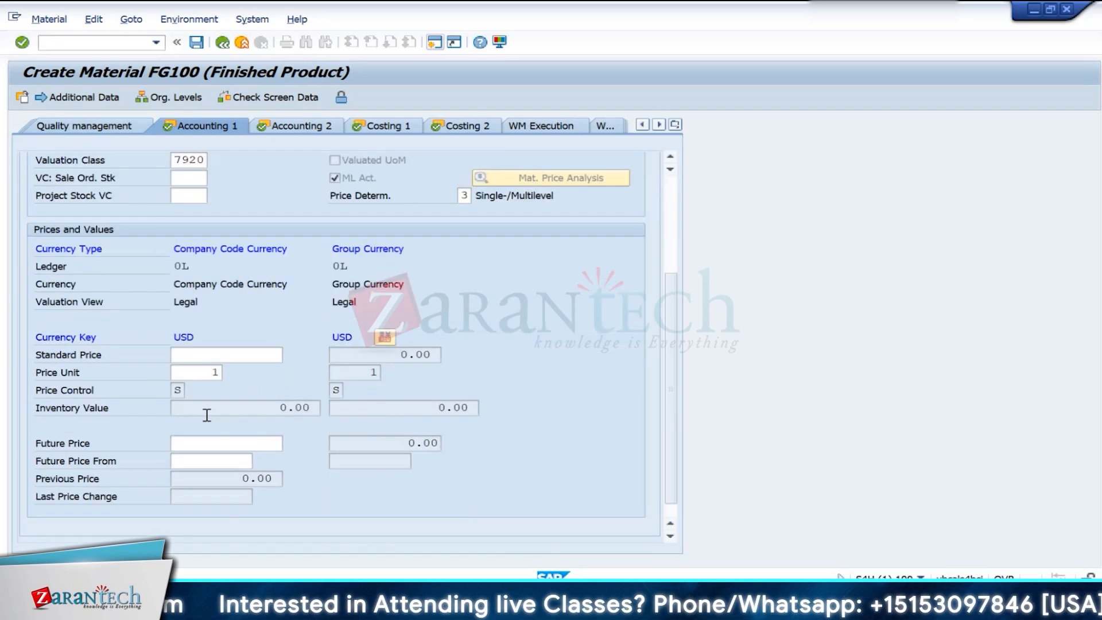
# - Examine the available price control indicators for company code currency, and close the list without choosing one
pyautogui.click(188, 390)
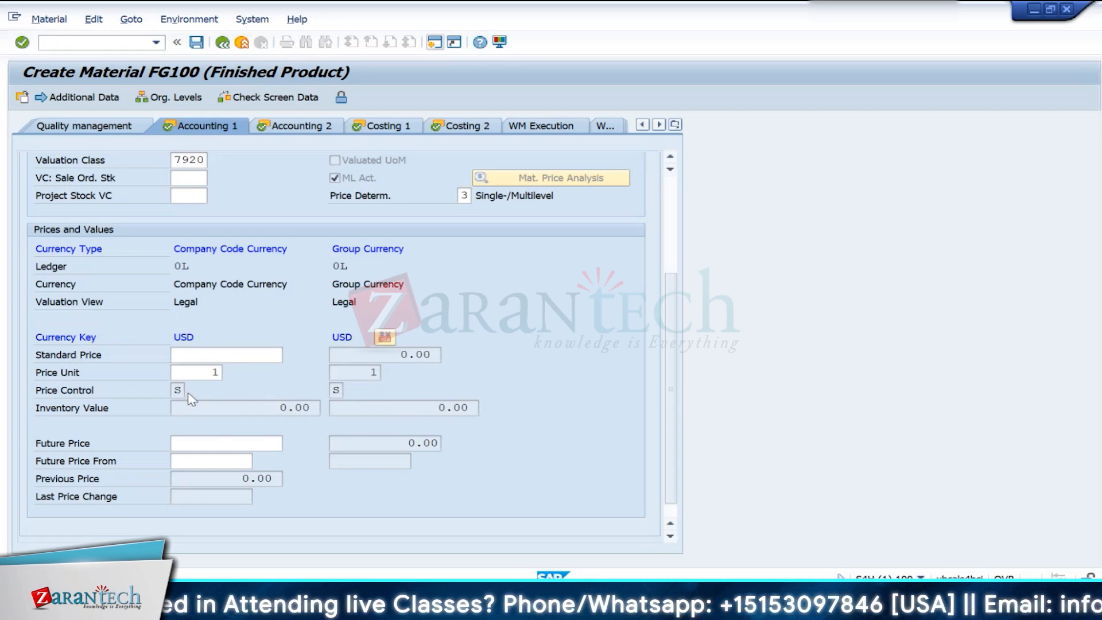
pyautogui.click(188, 391)
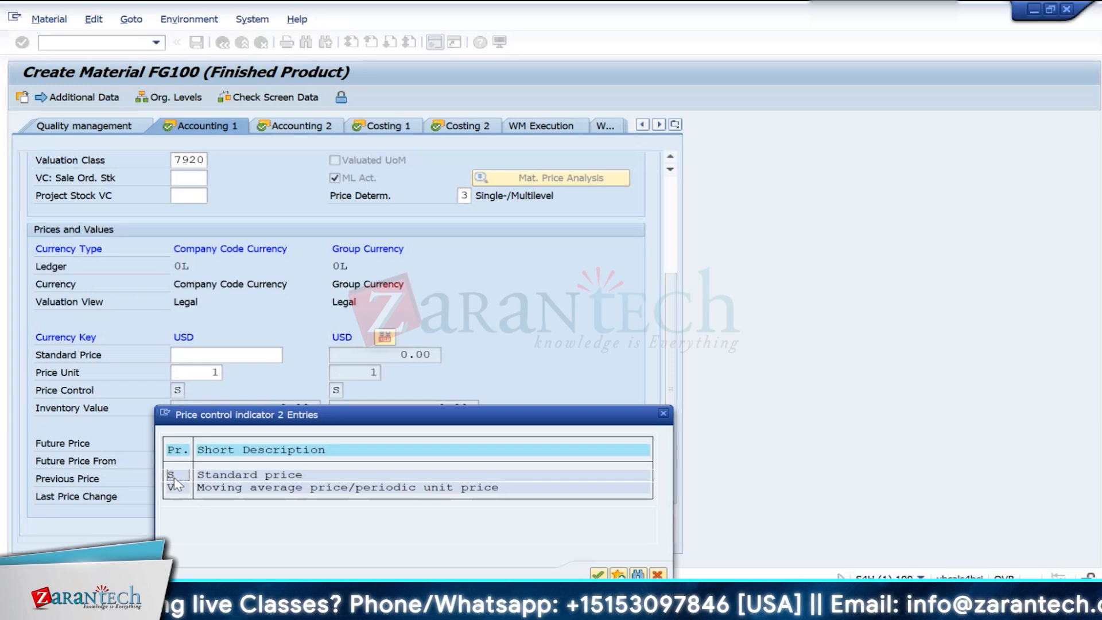
pyautogui.click(182, 490)
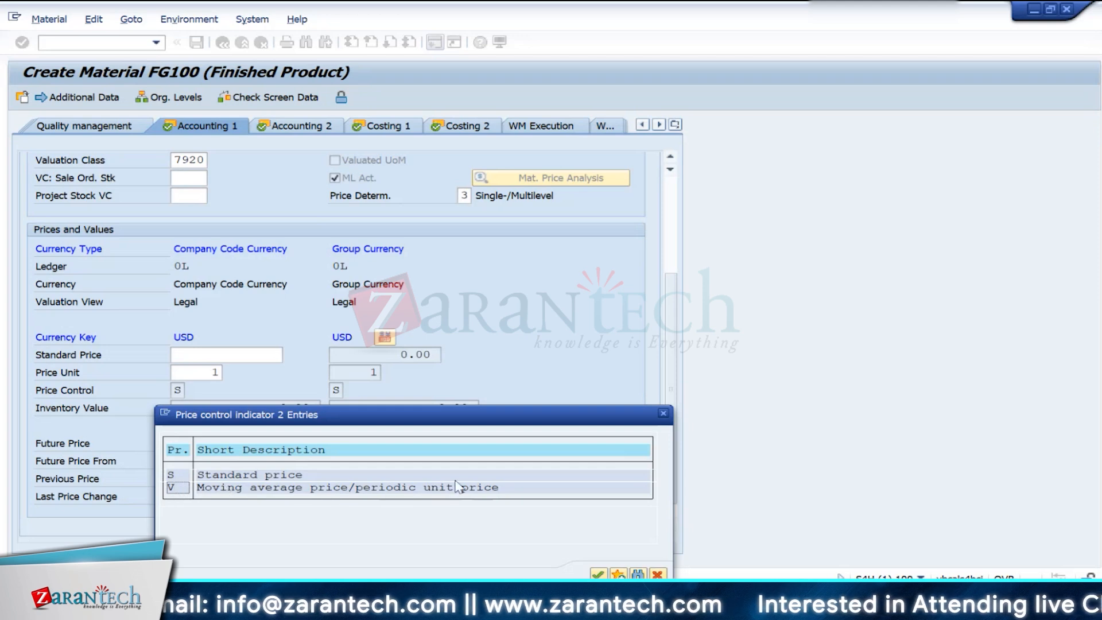
pyautogui.click(507, 488)
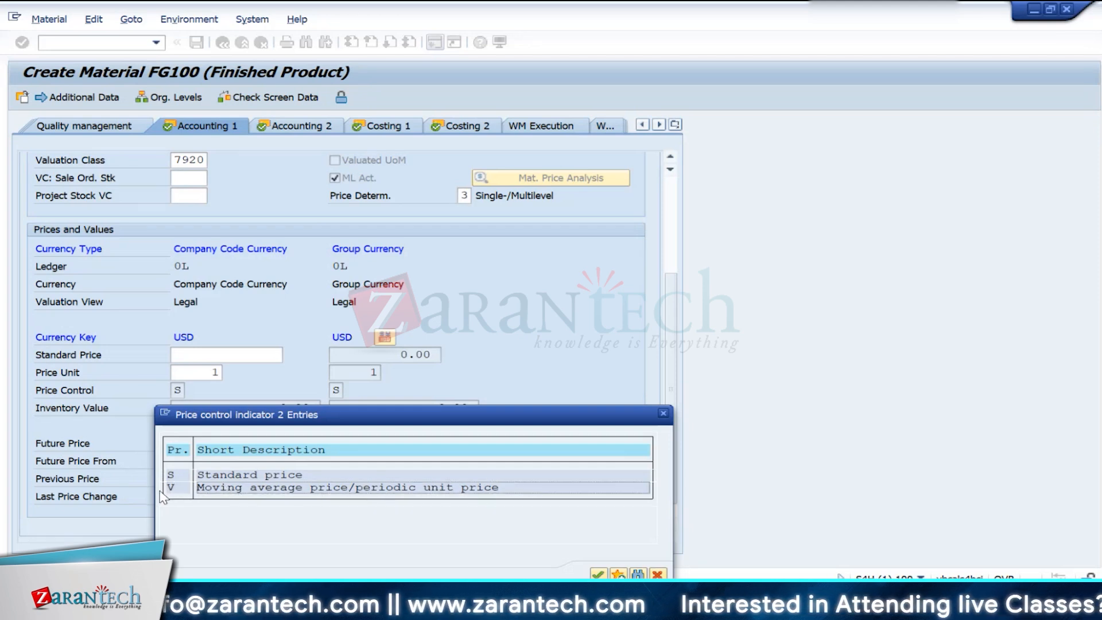
pyautogui.click(162, 491)
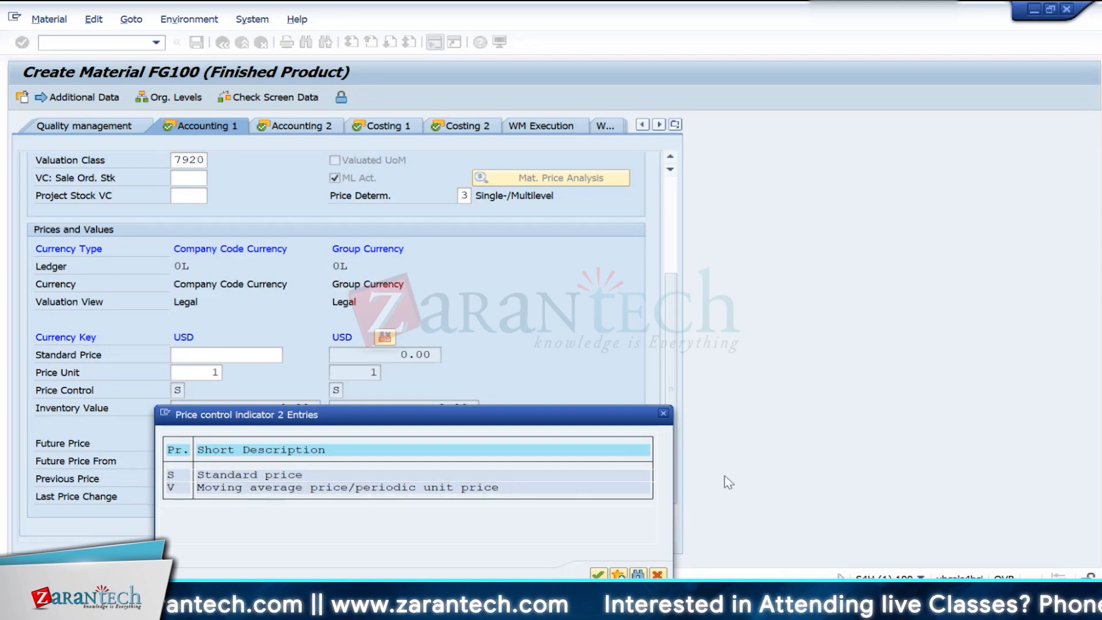
pyautogui.click(665, 414)
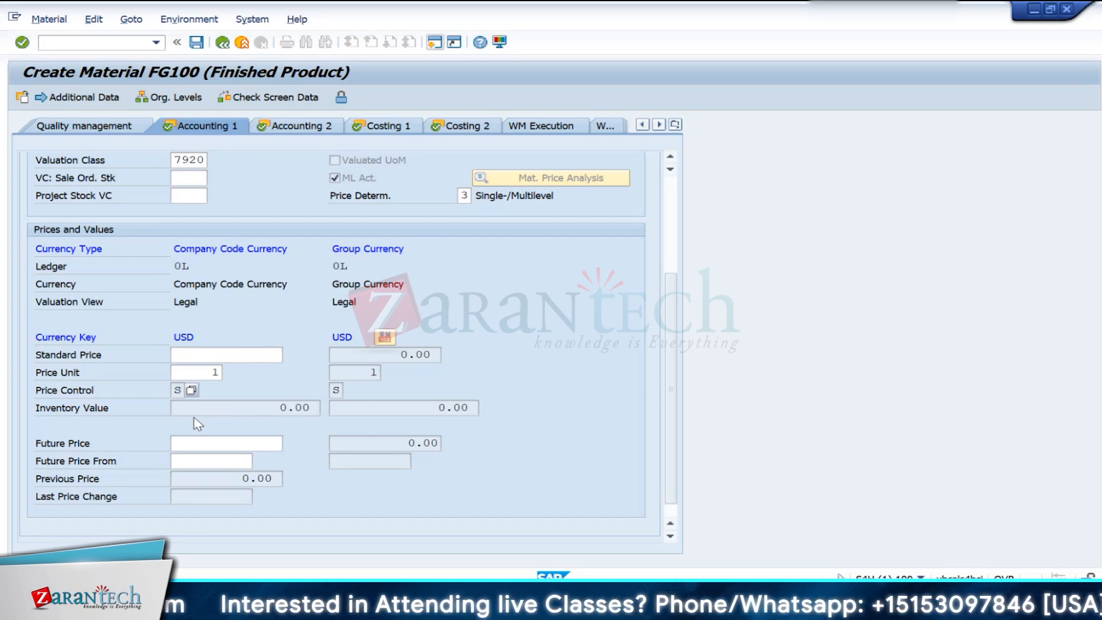
# - Compare the material's price determination setting with its company code price control indicator
pyautogui.click(464, 196)
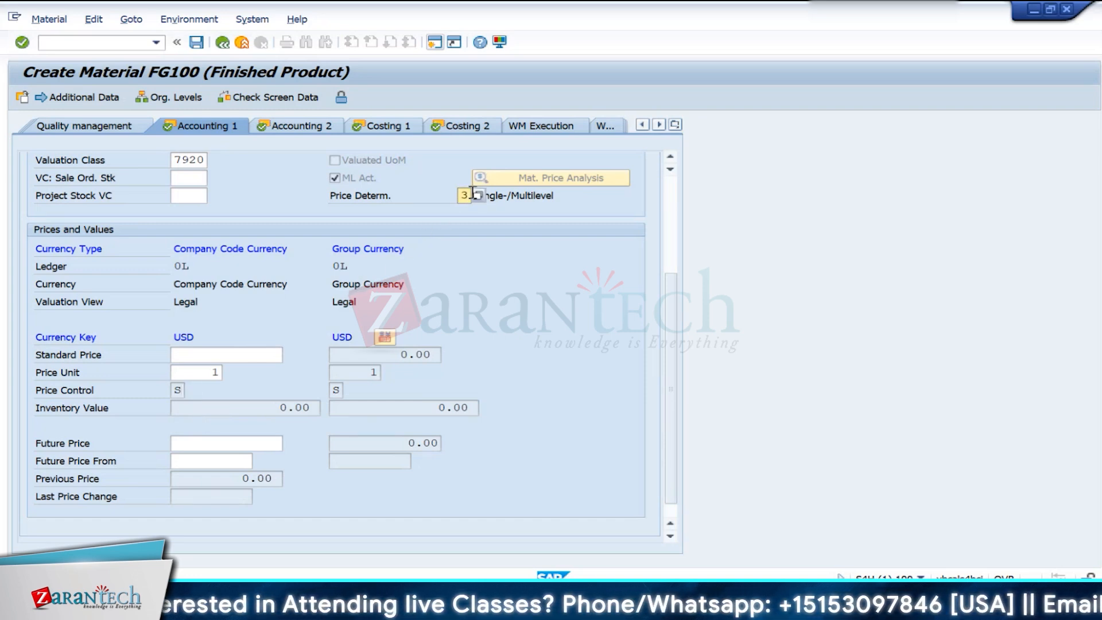
pyautogui.click(175, 391)
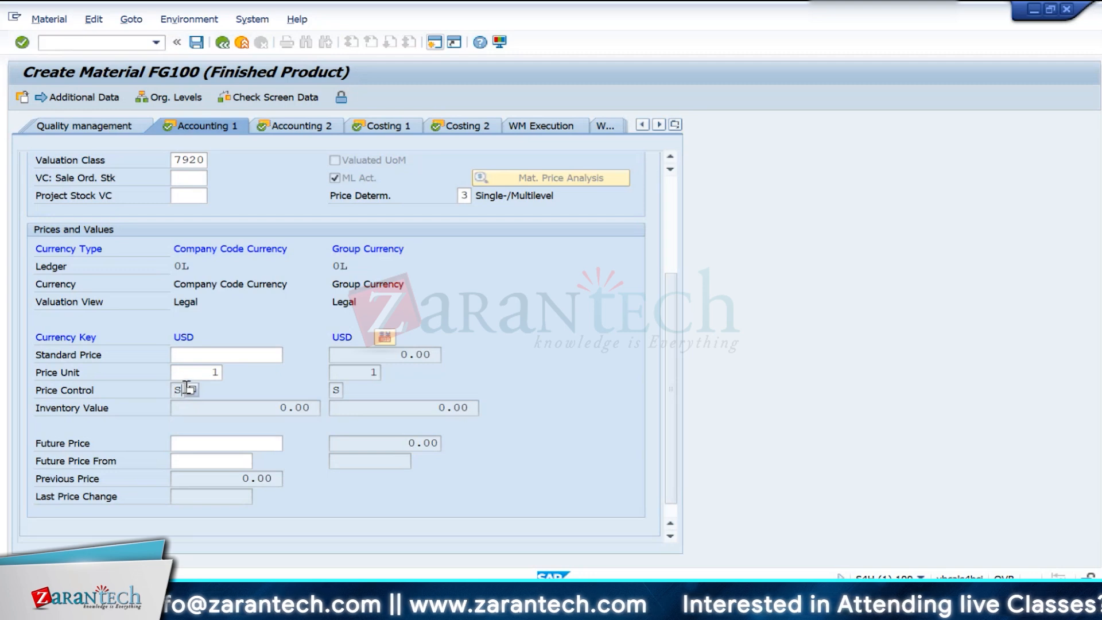
pyautogui.moveTo(186, 389); pyautogui.dragTo(162, 389)
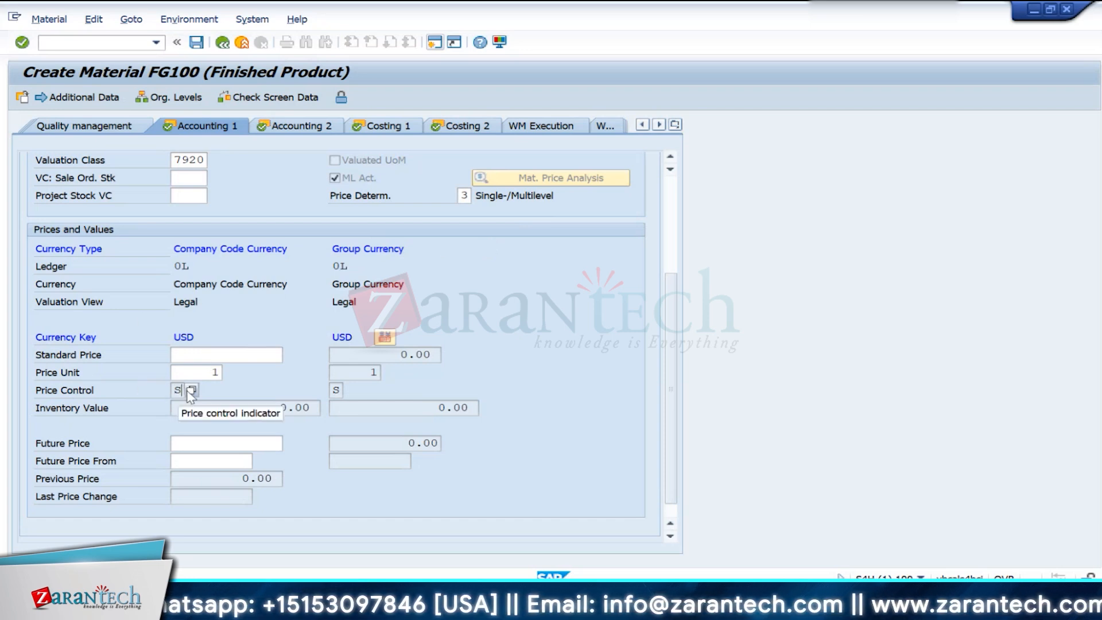
pyautogui.moveTo(182, 390); pyautogui.dragTo(150, 392)
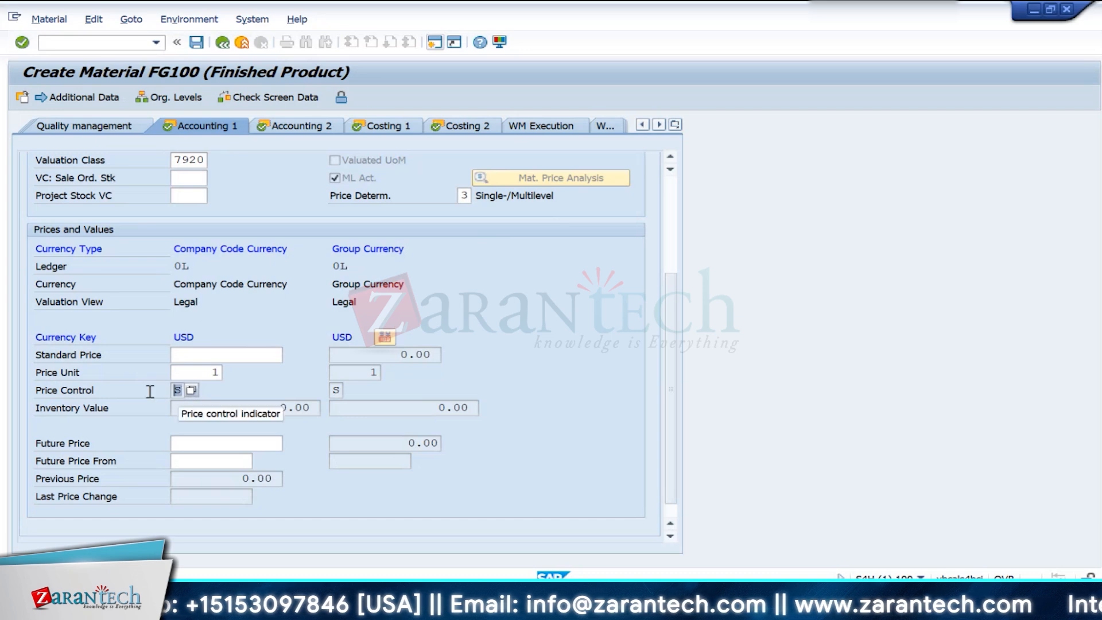
# - Choose 2 (Transaction-Based) as the price determination for FG100
pyautogui.click(466, 196)
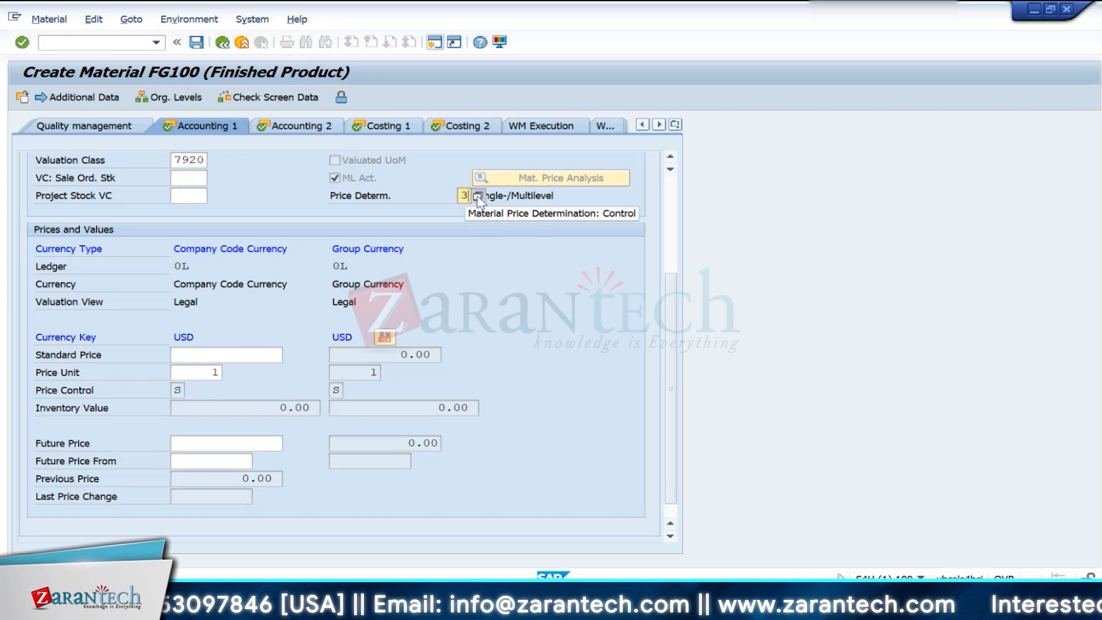
pyautogui.click(478, 197)
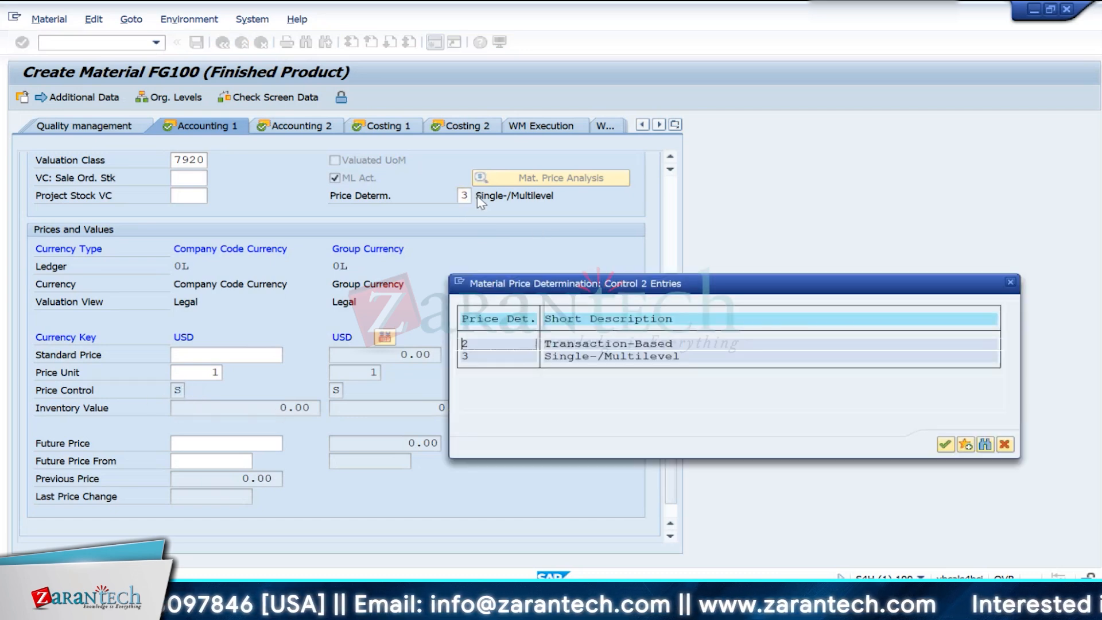
pyautogui.doubleClick(485, 346)
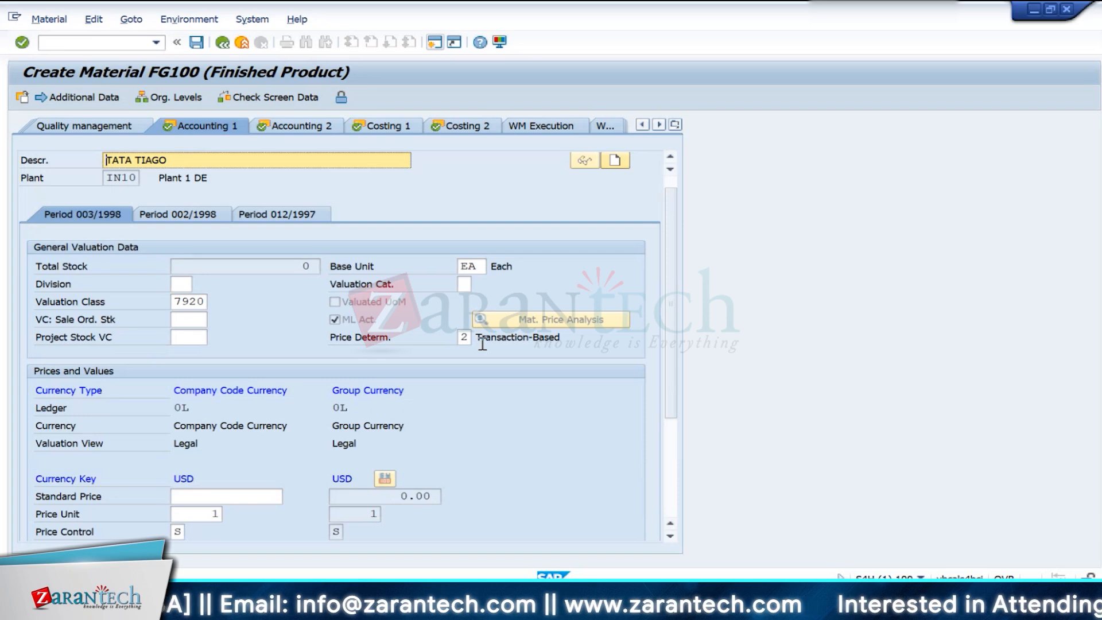
# - Set the company code price control to V (Moving average price/periodic unit price)
pyautogui.scroll(-3, 127, 482)
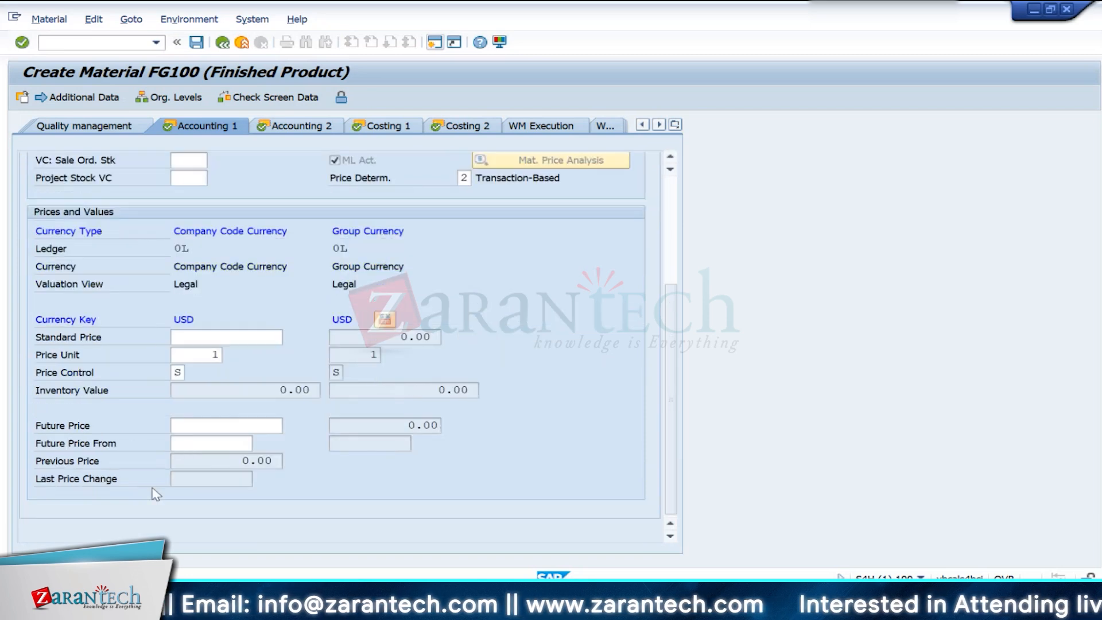
pyautogui.click(185, 376)
pyautogui.click(190, 373)
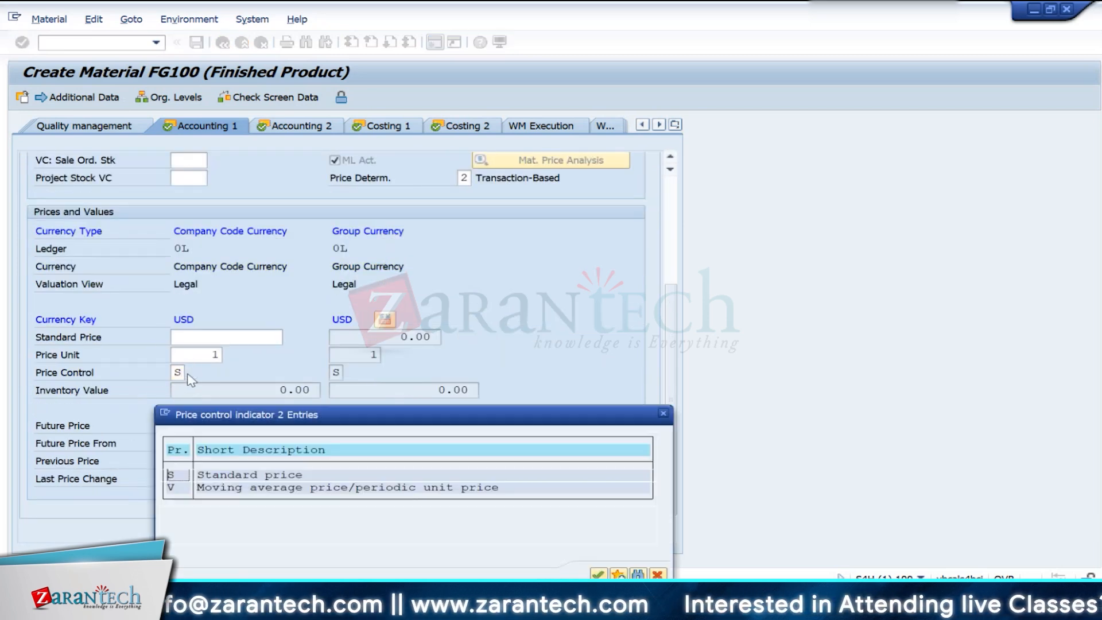
pyautogui.doubleClick(179, 476)
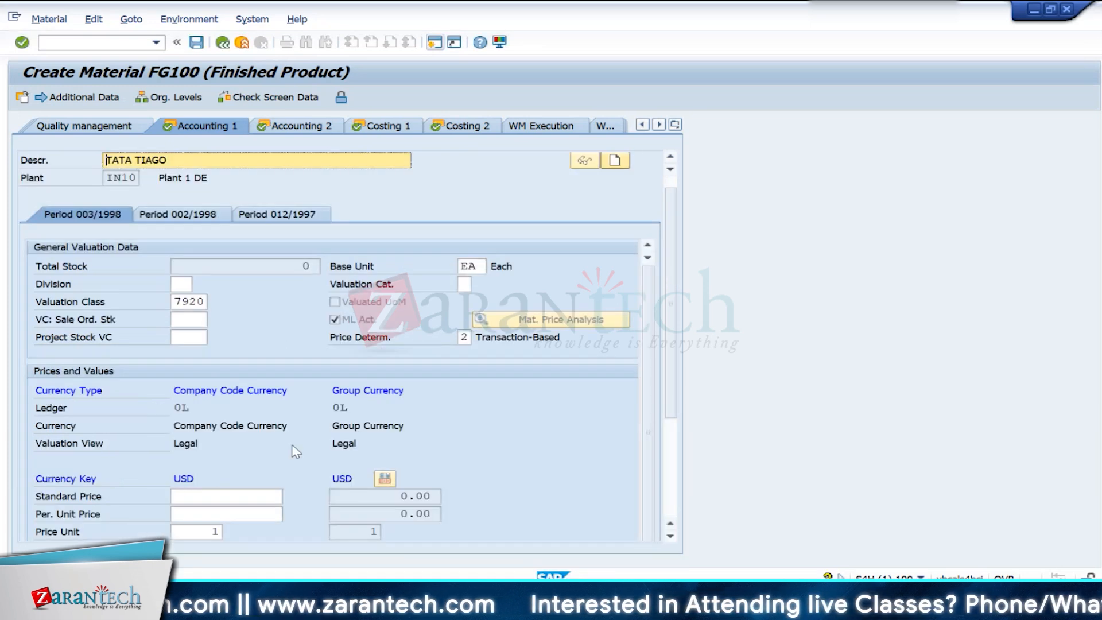
# - Check the price control indicator, and set price determination to 3 (Single-/Multilevel)
pyautogui.scroll(-3, 333, 467)
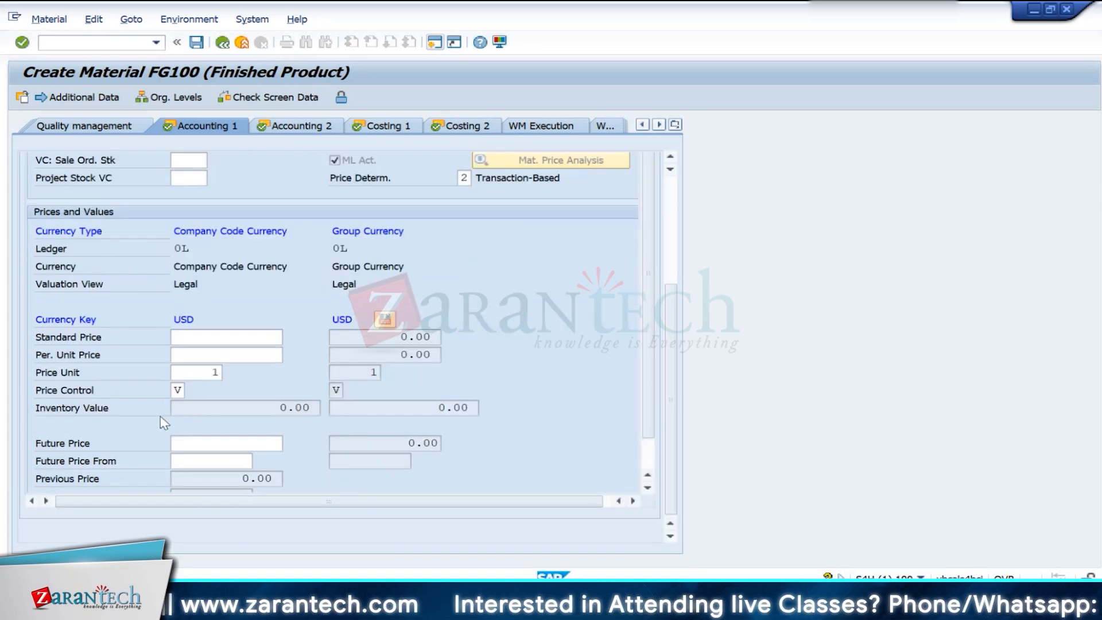
pyautogui.click(176, 390)
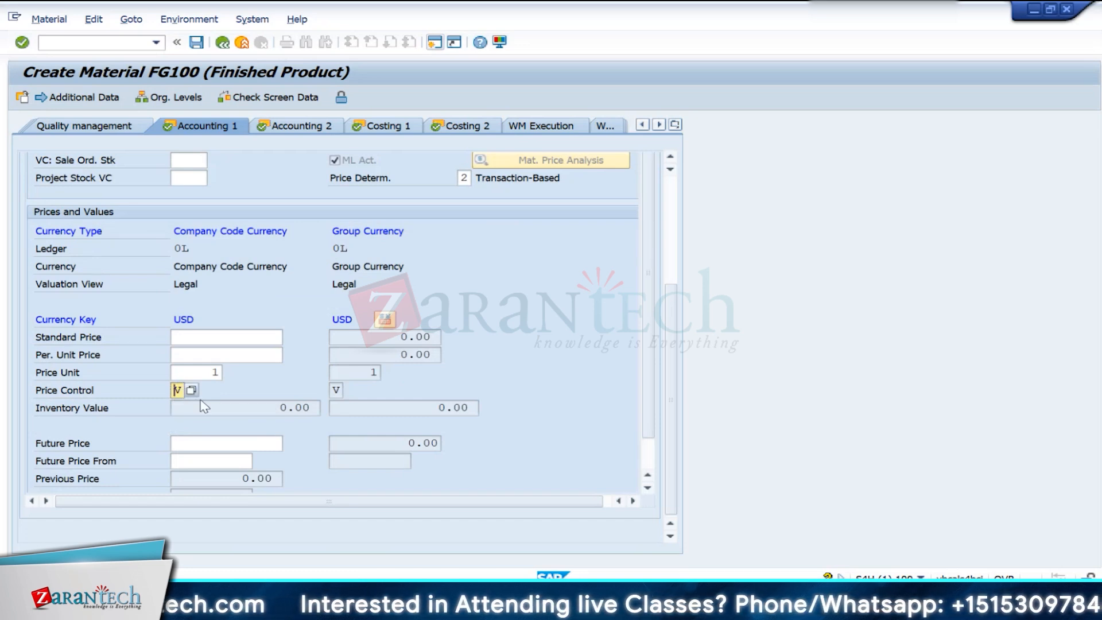
pyautogui.click(470, 178)
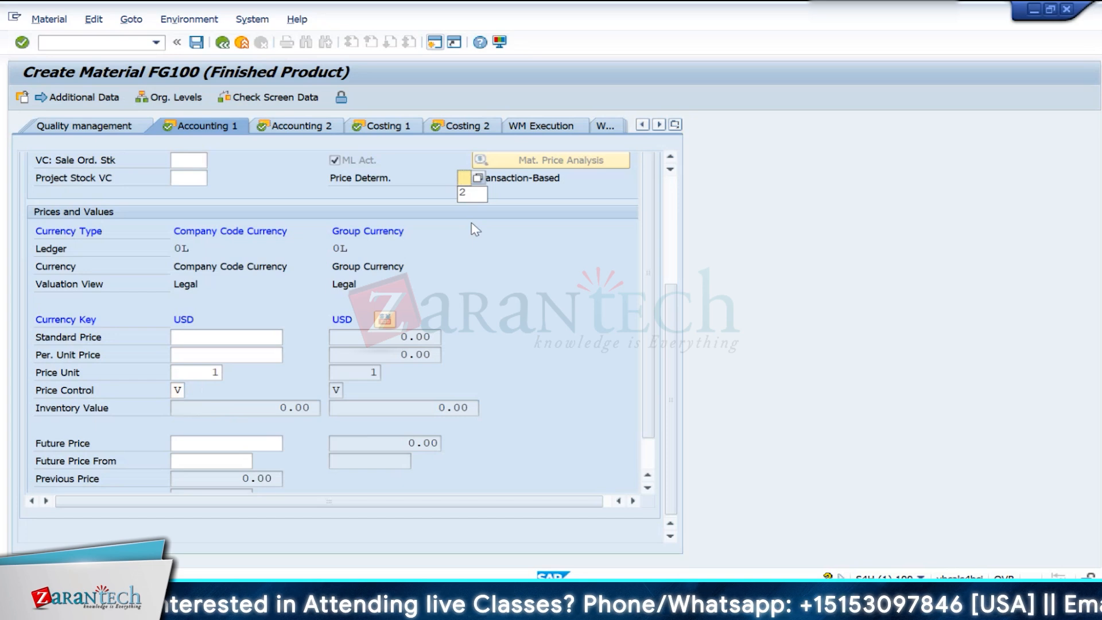
pyautogui.write('3')
pyautogui.press('Return')
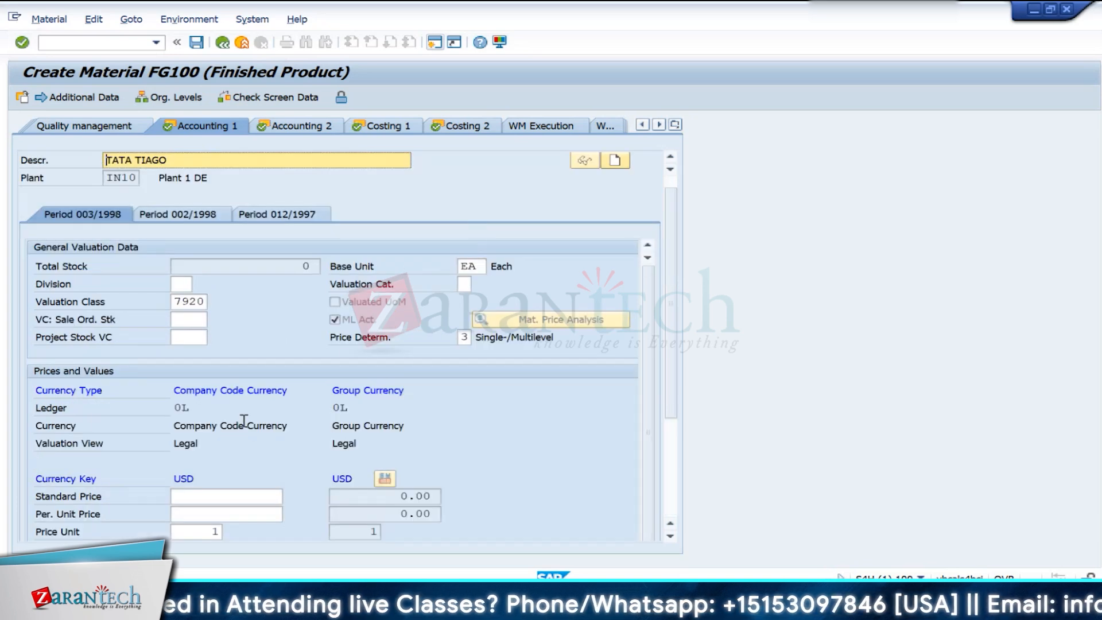
# - Check whether price control is editable, and switch price determination back to 2 (Transaction-Based)
pyautogui.click(182, 390)
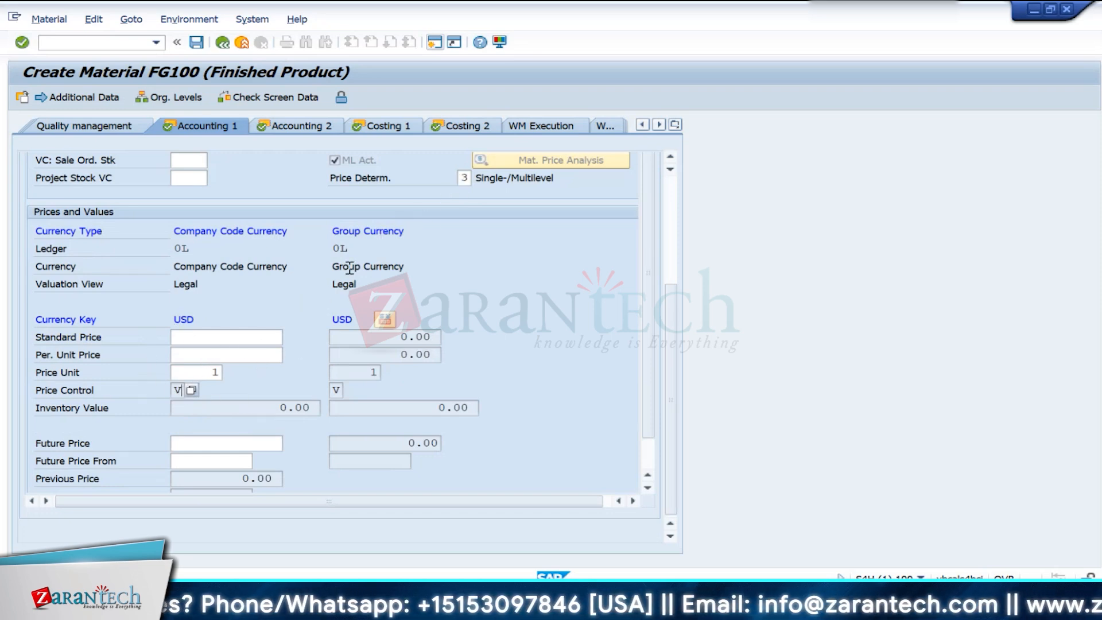
pyautogui.click(468, 175)
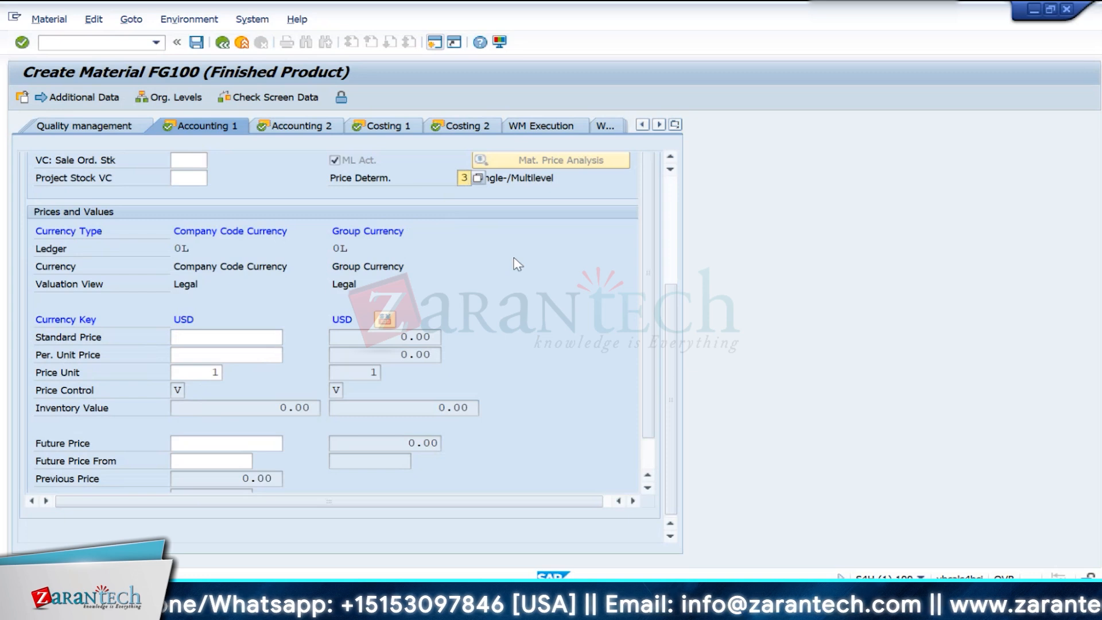
pyautogui.press('BackSpace')
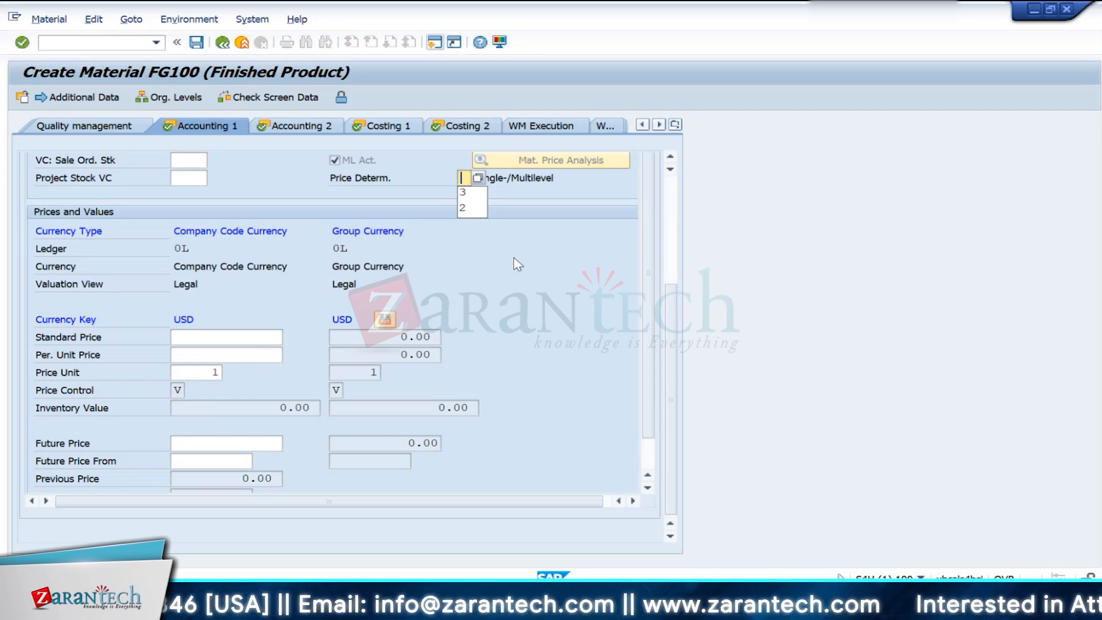
pyautogui.write('2')
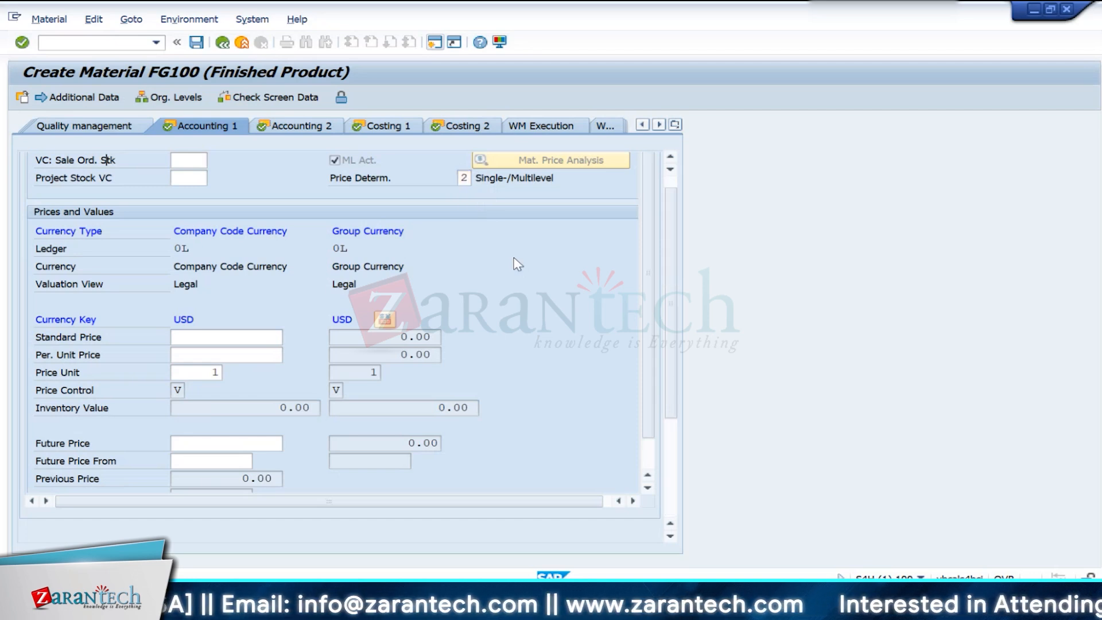
pyautogui.press('Return')
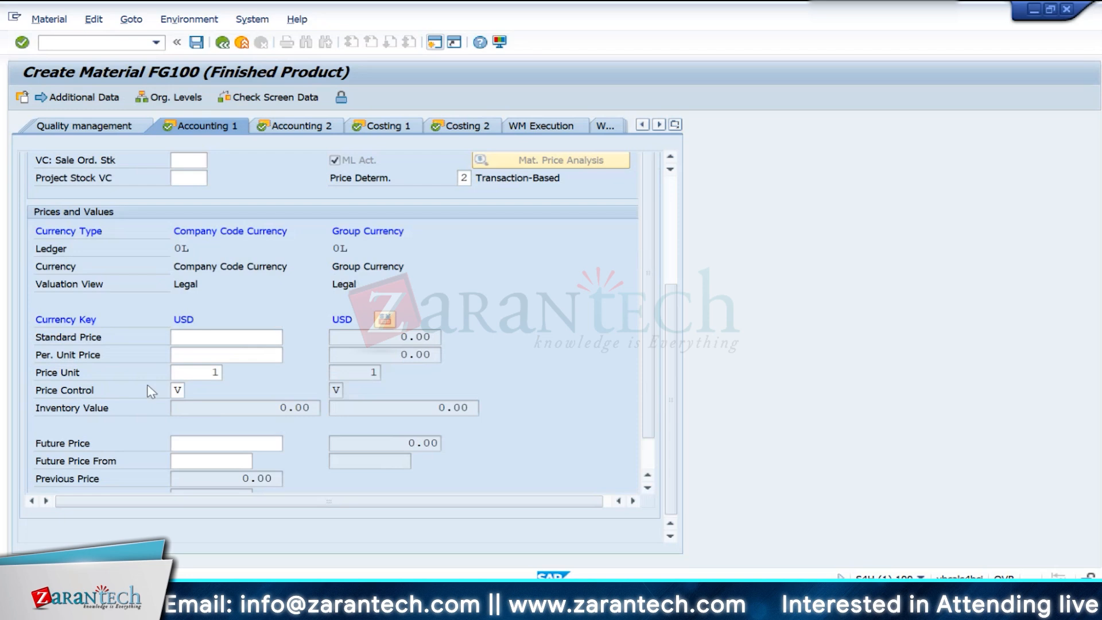
# - Set the company code price control to S (Standard price)
pyautogui.click(178, 390)
pyautogui.press('BackSpace')
pyautogui.write('s')
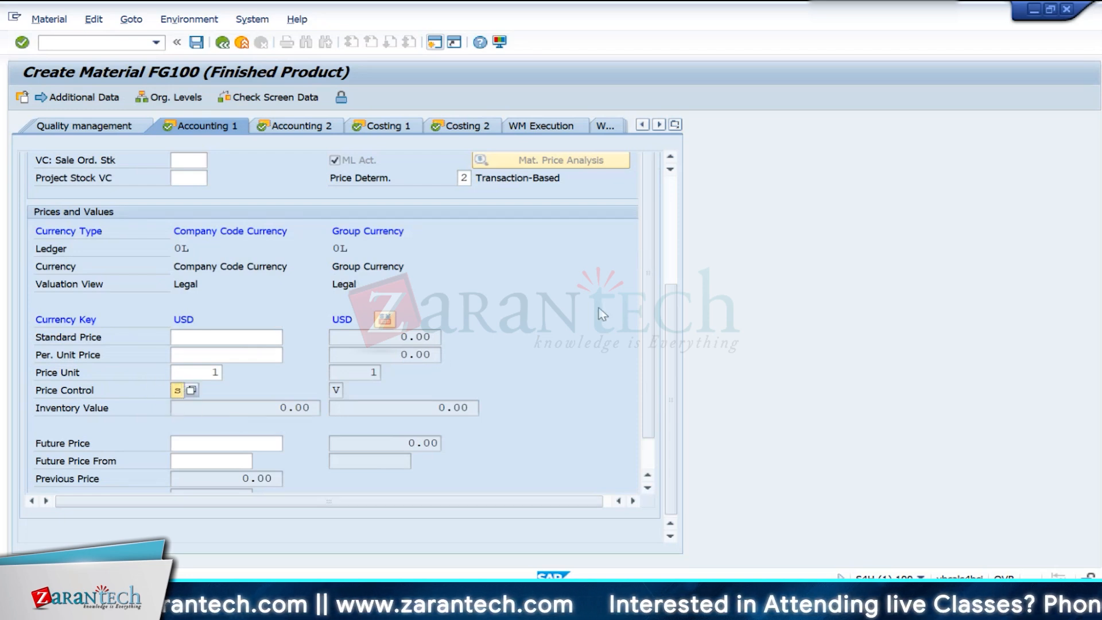
pyautogui.press('Return')
# - Set price determination to 3 (Single-/Multilevel), confirm the entries, and check the price control field under Prices and Values
pyautogui.click(464, 284)
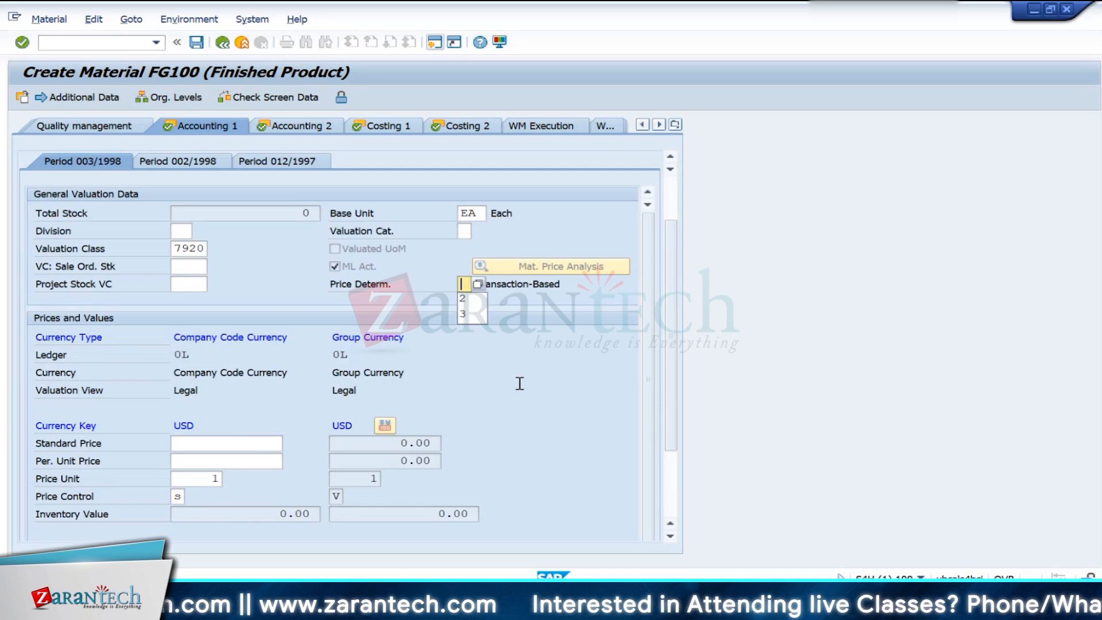
pyautogui.press('BackSpace')
pyautogui.write('3')
pyautogui.press('Return')
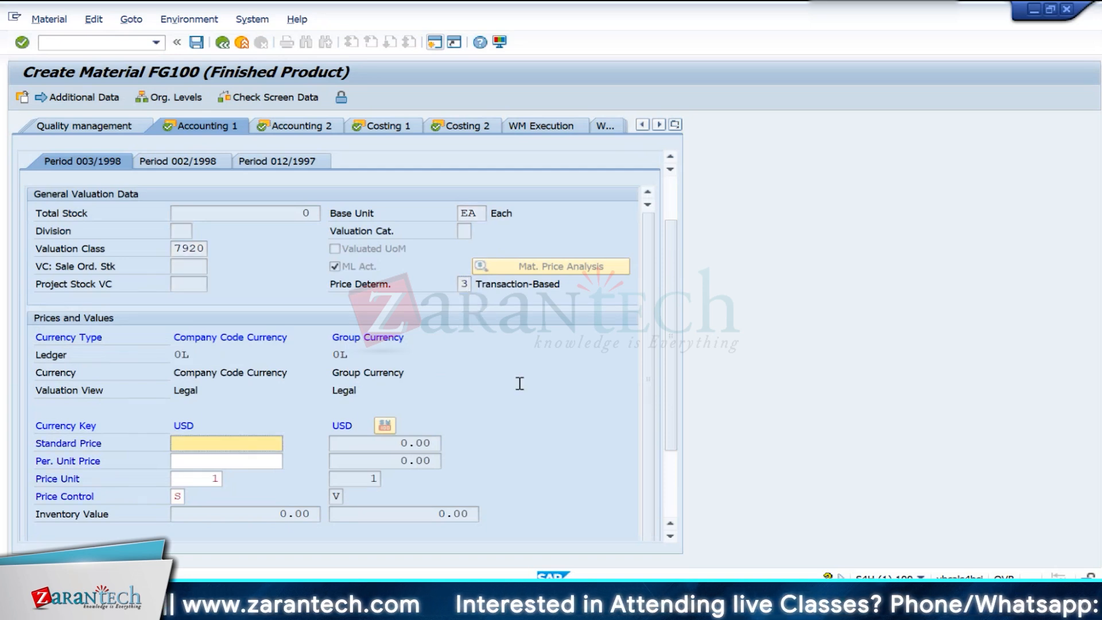
pyautogui.press('Return')
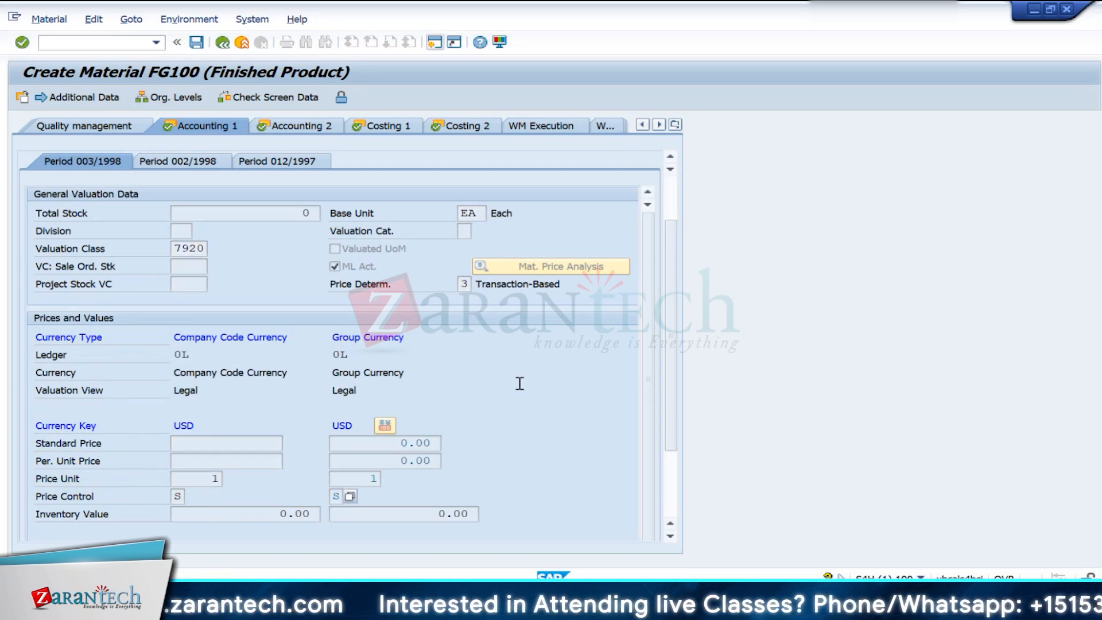
pyautogui.scroll(-3, 501, 437)
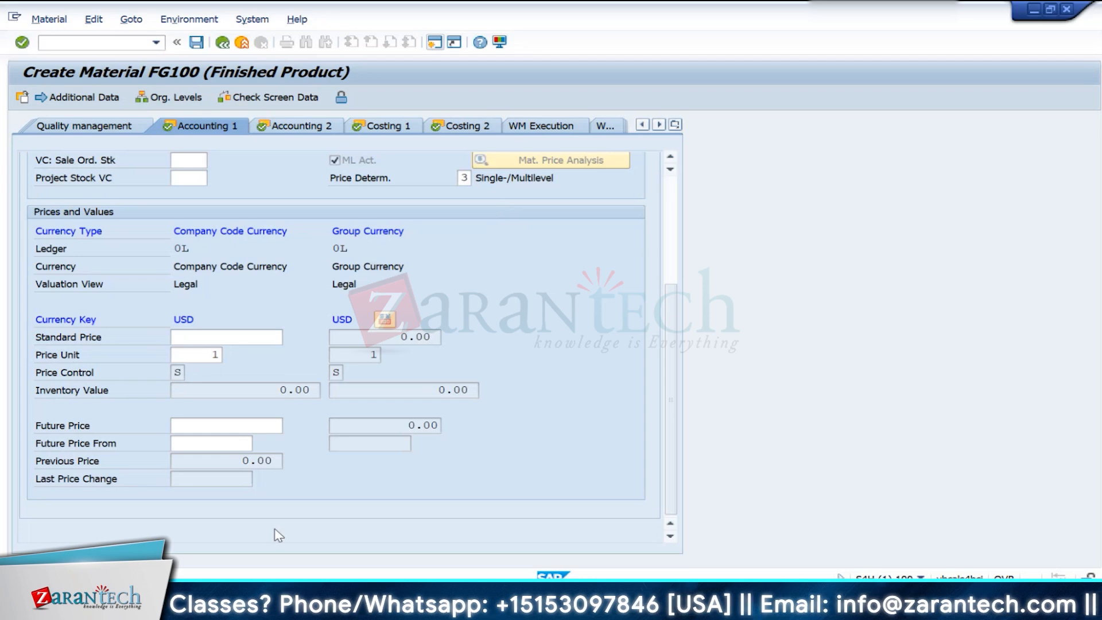
pyautogui.click(175, 373)
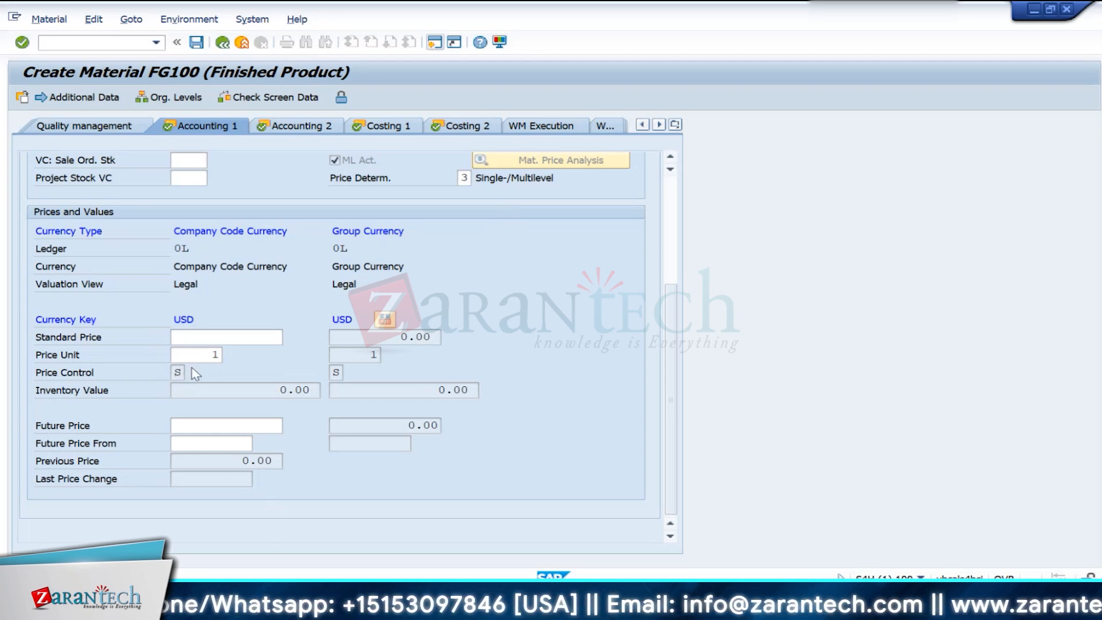
# - Try to save the new material FG100, and move the error dialog clear of the price data
pyautogui.doubleClick(177, 372)
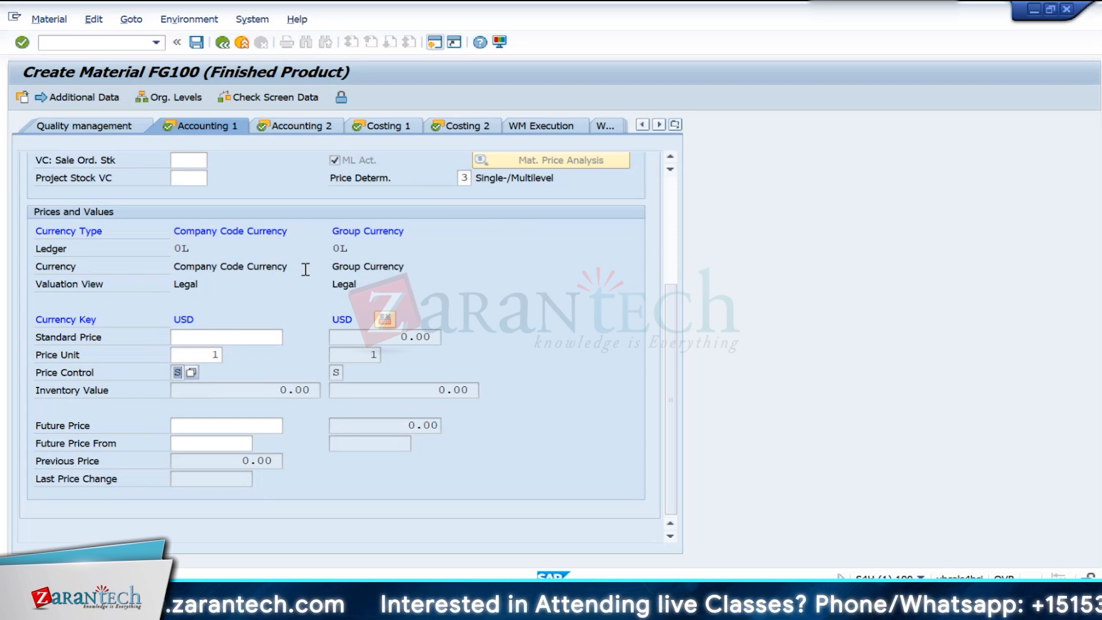
pyautogui.click(197, 43)
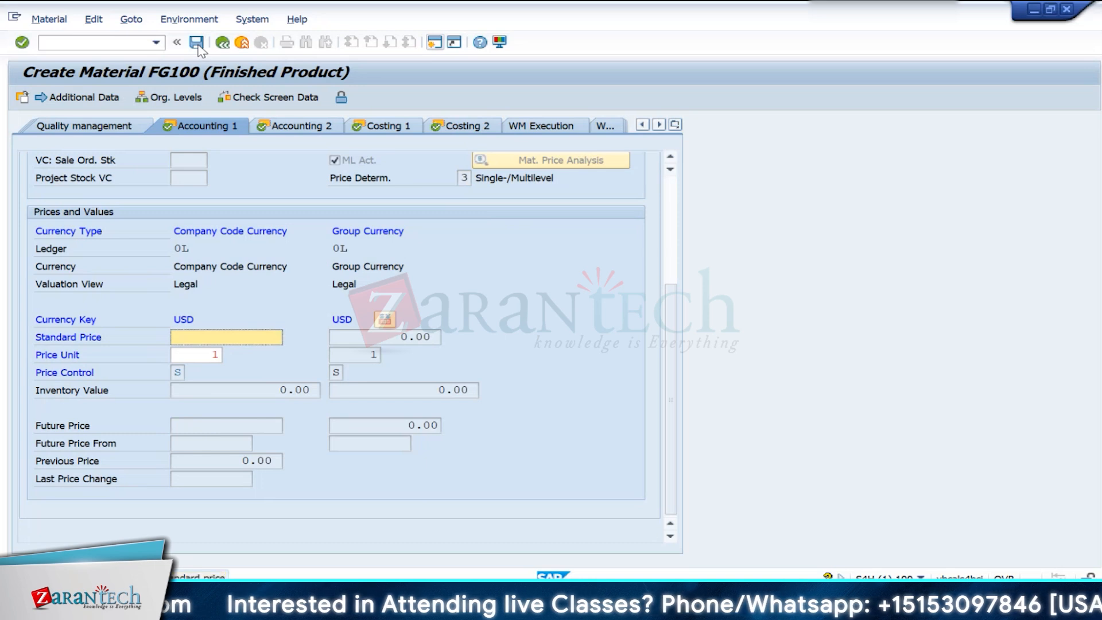
pyautogui.click(196, 43)
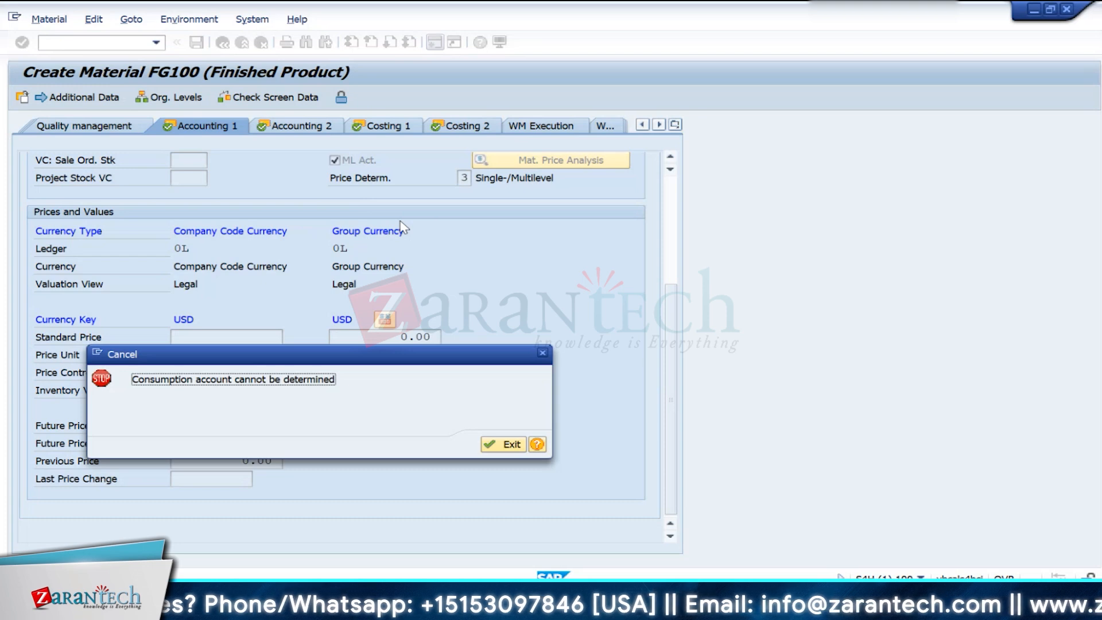
pyautogui.moveTo(161, 359); pyautogui.dragTo(781, 305)
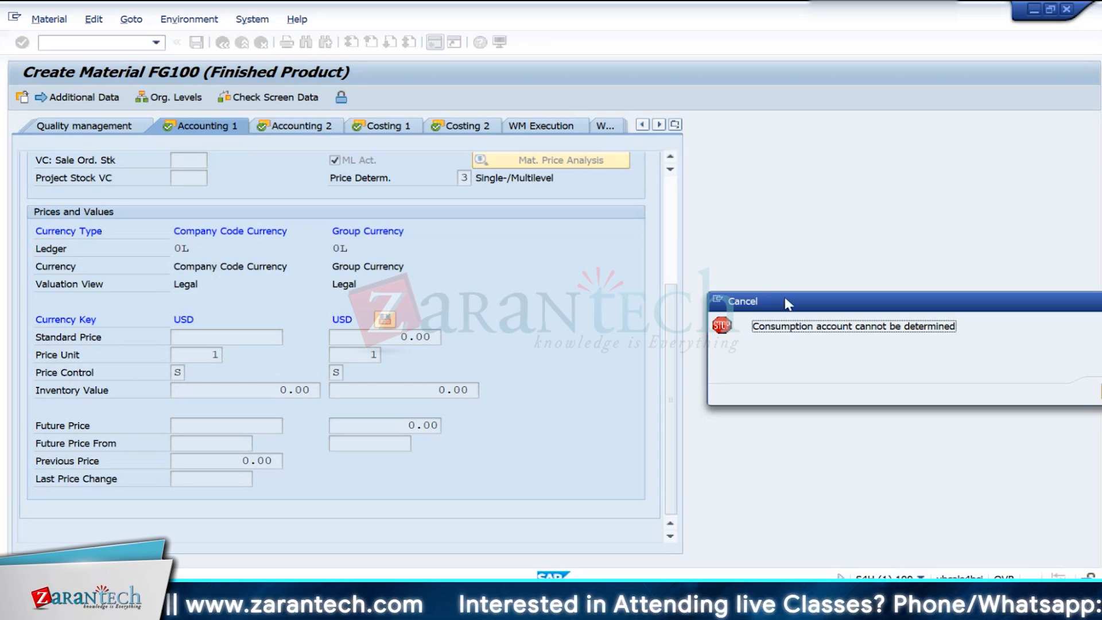
pyautogui.moveTo(788, 304); pyautogui.dragTo(198, 265)
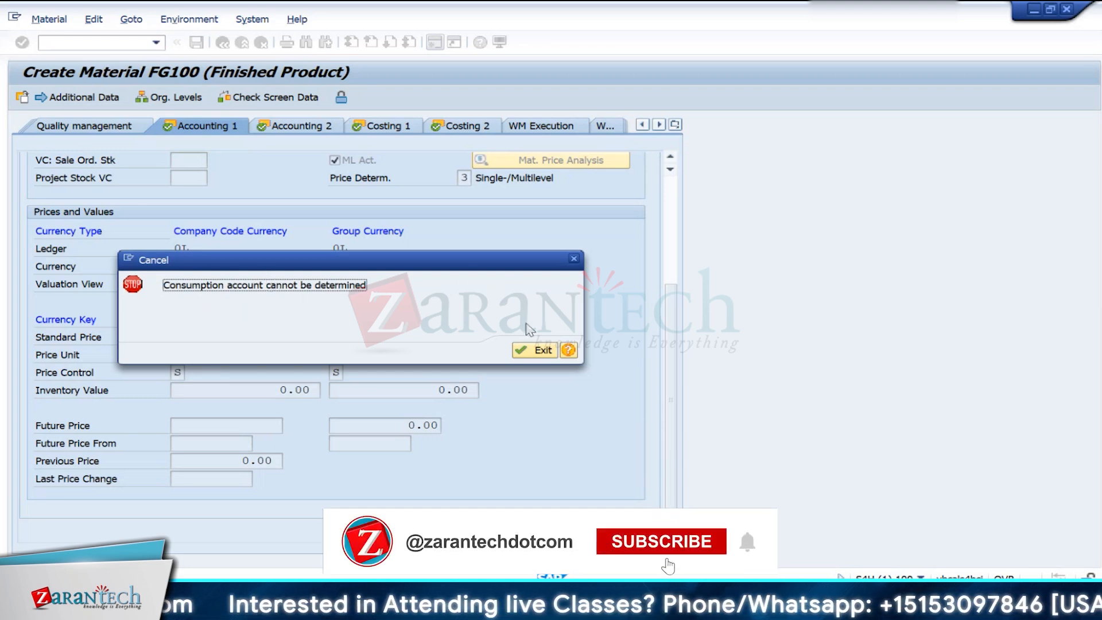
# - Examine the error's detailed explanation for the chart of accounts, transaction, account modification and valuation class concerned
pyautogui.click(569, 351)
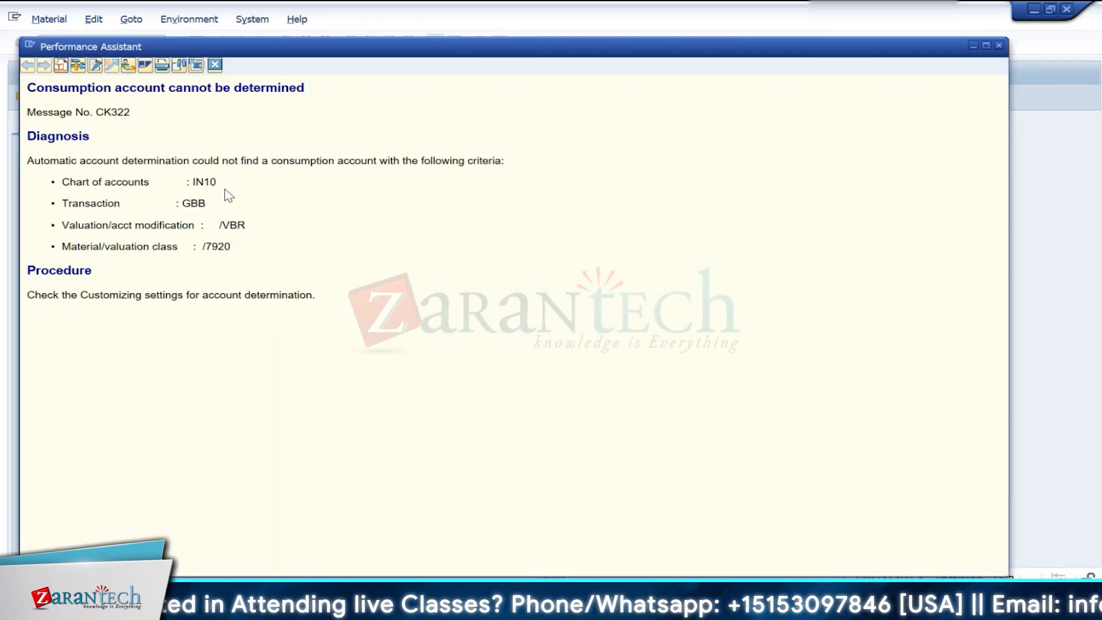
pyautogui.moveTo(224, 187); pyautogui.dragTo(173, 209)
pyautogui.moveTo(253, 265); pyautogui.dragTo(205, 255)
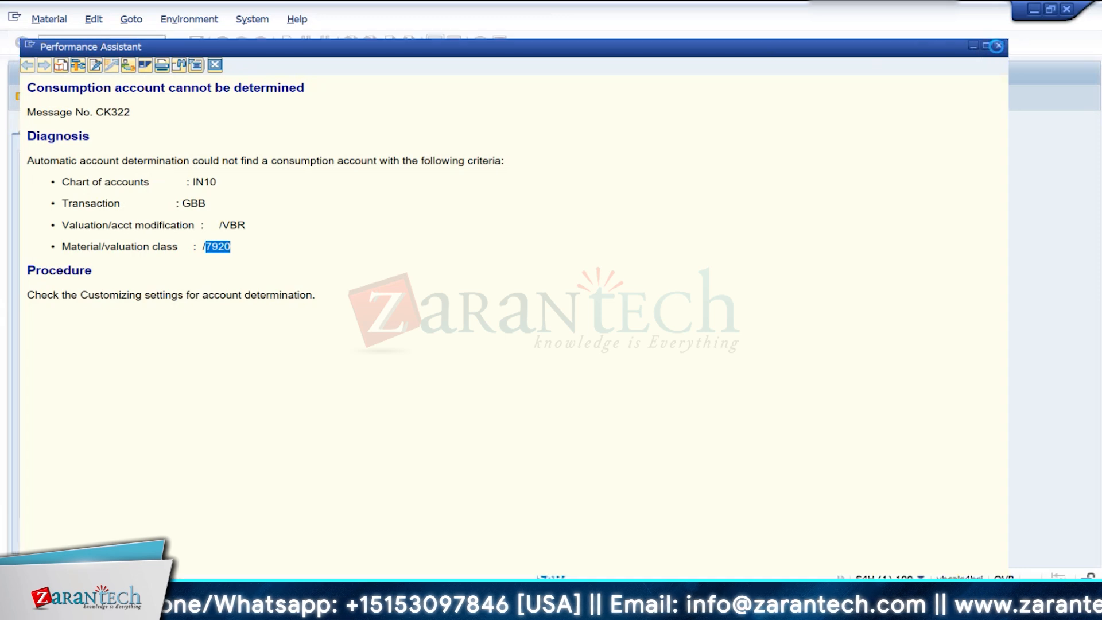
pyautogui.click(999, 45)
# - Open an additional GUI window and start transaction FS00 to maintain G/L accounts centrally
pyautogui.click(126, 259)
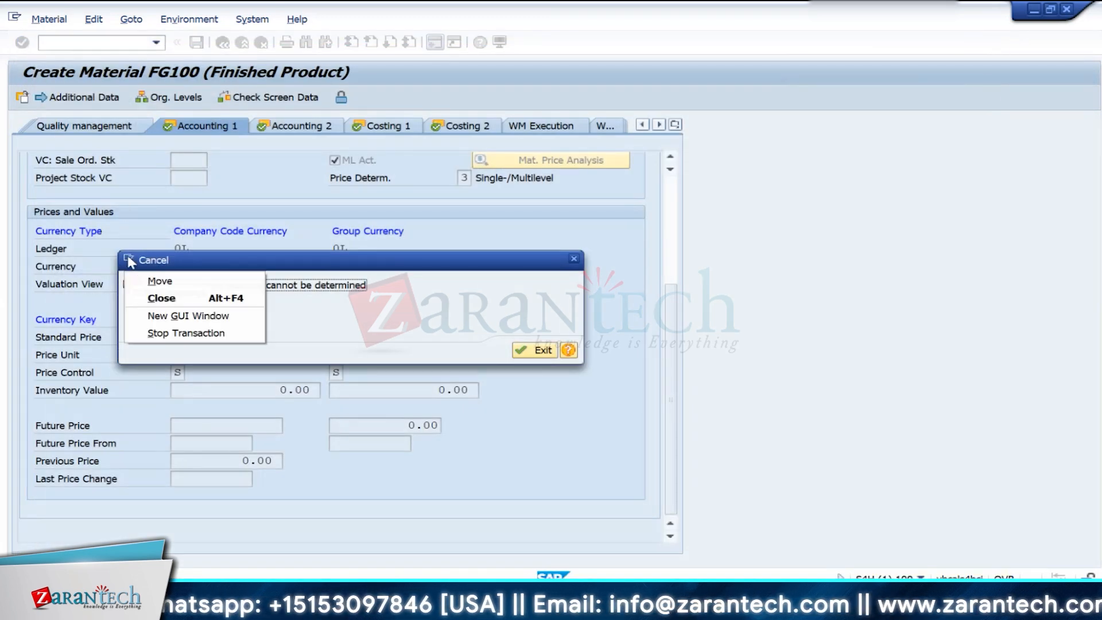
pyautogui.click(162, 317)
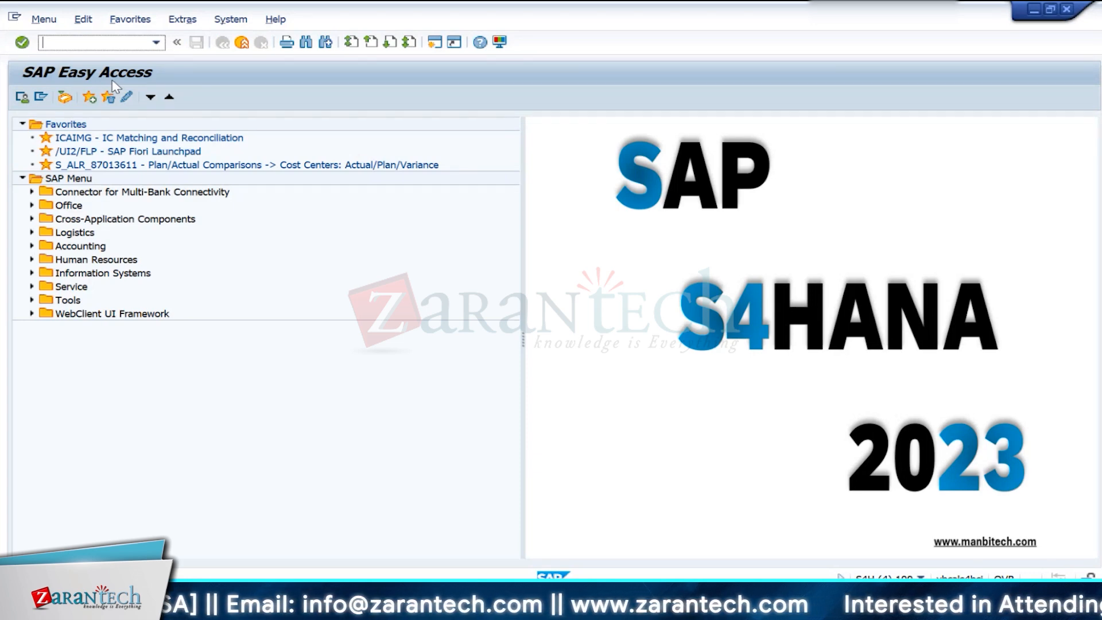
pyautogui.write('FS00')
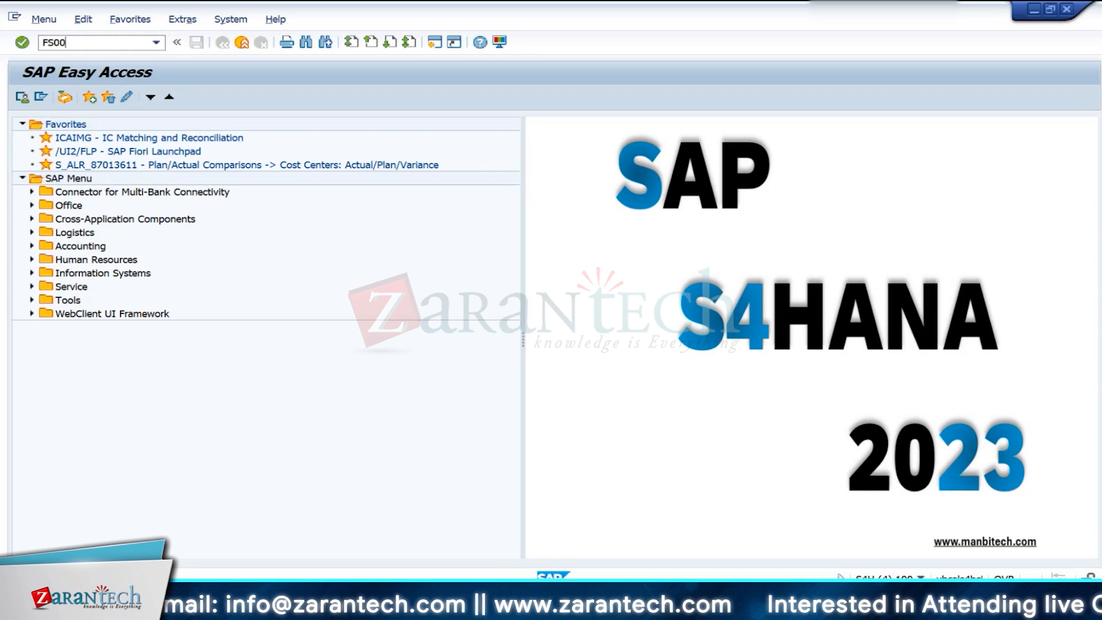
pyautogui.press('Return')
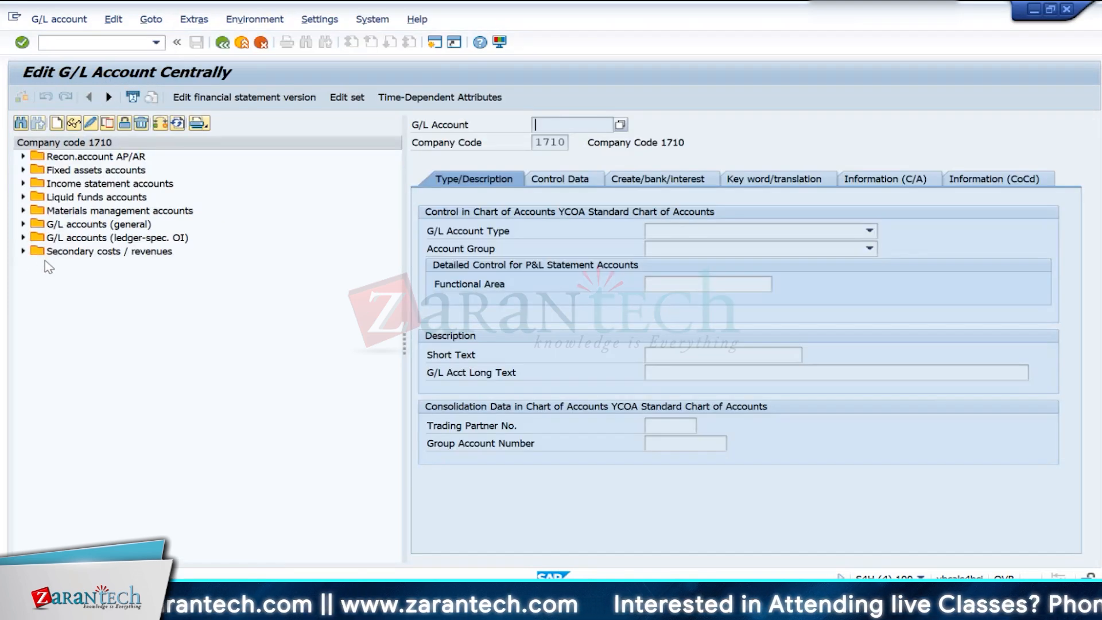
# - Change the company code for G/L account maintenance to IN10
pyautogui.click(160, 127)
pyautogui.press('BackSpace')
pyautogui.press('BackSpace')
pyautogui.press('BackSpace')
pyautogui.press('BackSpace')
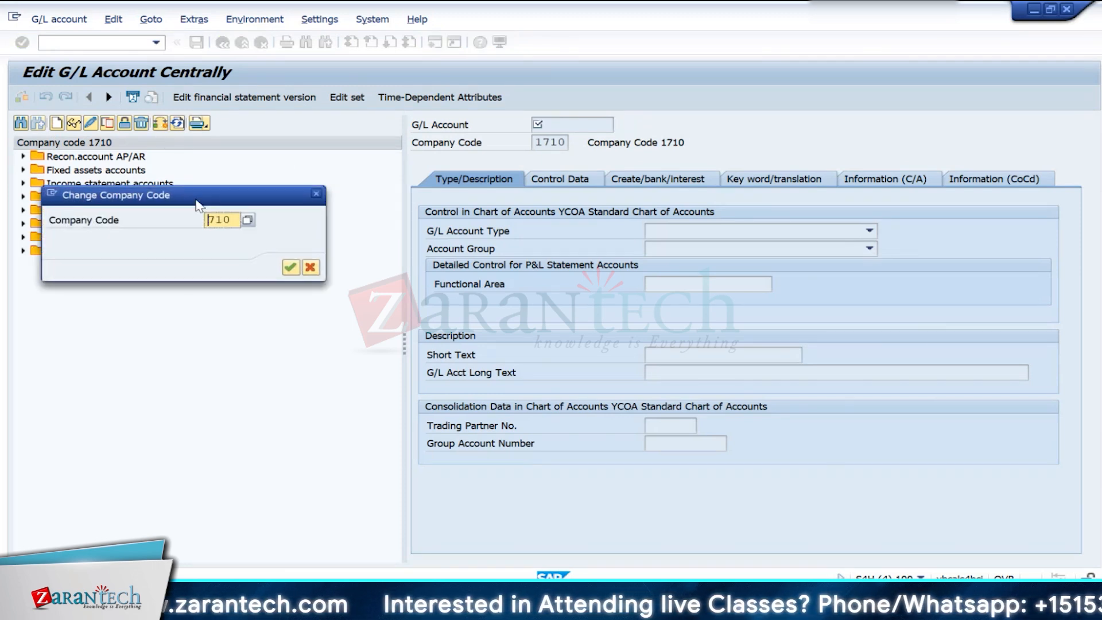
pyautogui.write('in')
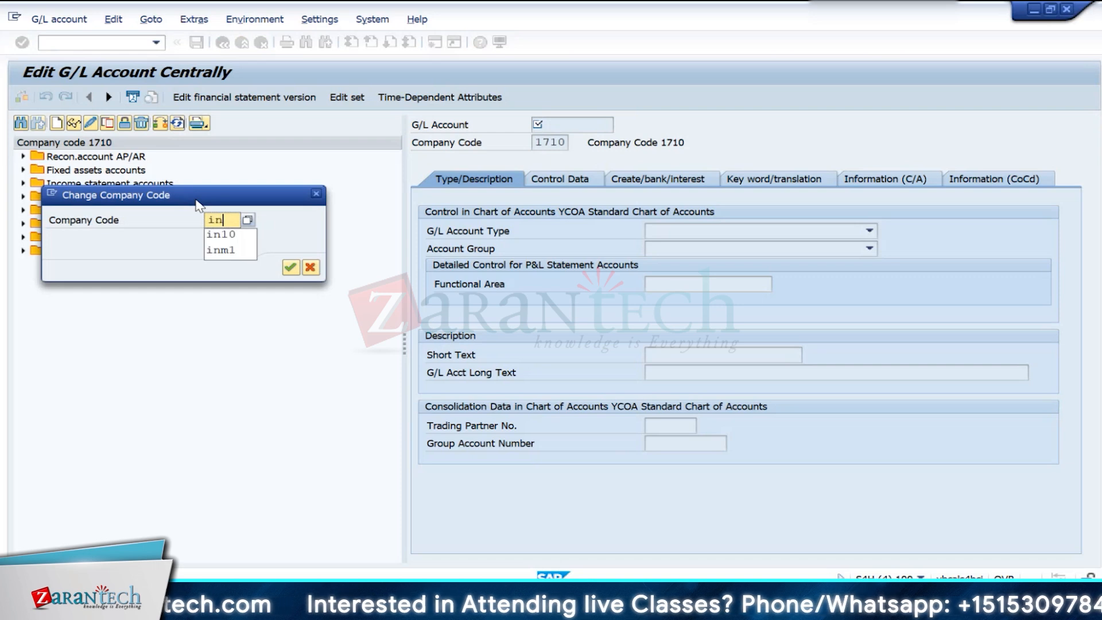
pyautogui.write('10')
pyautogui.press('Return')
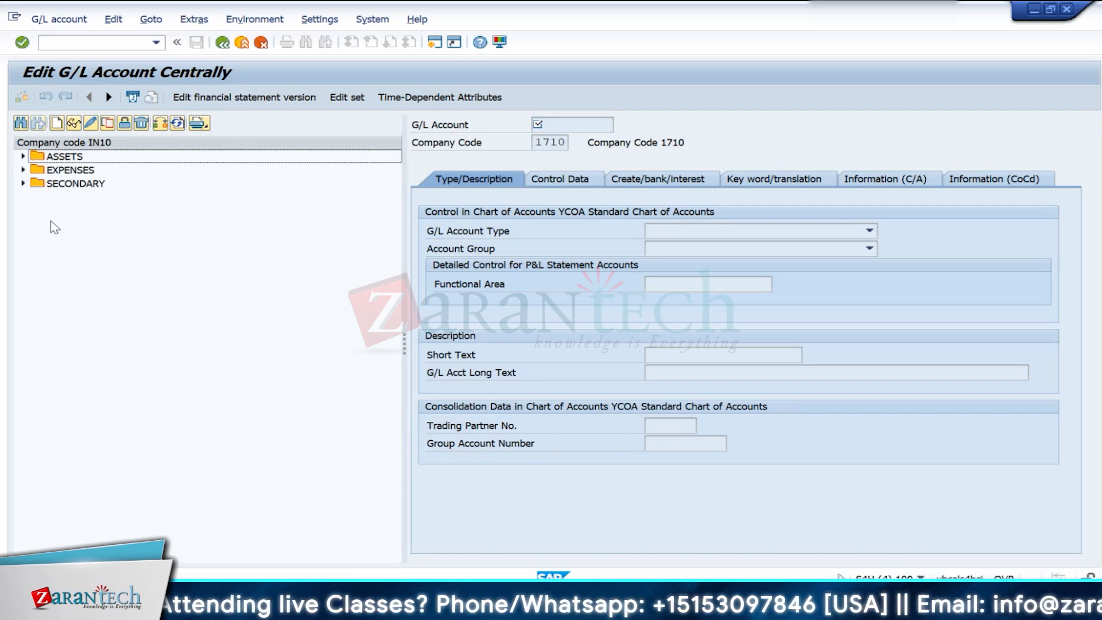
# - Copy the SFG Consumption expense account 500021 to a new G/L account 500050 in company code IN10
pyautogui.click(22, 170)
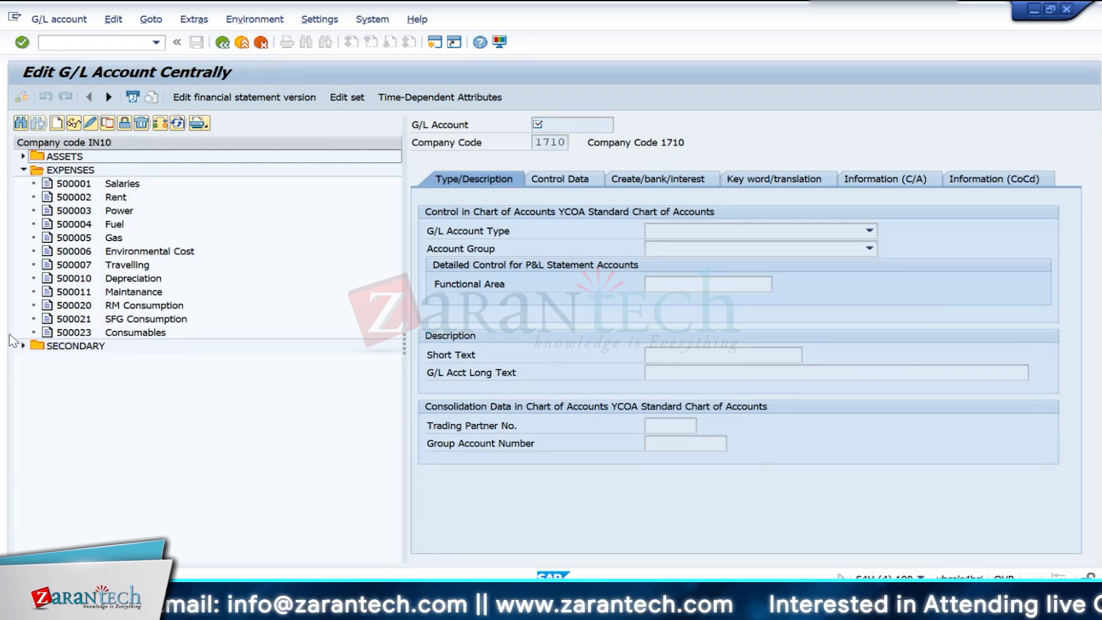
pyautogui.click(120, 319)
pyautogui.click(108, 123)
pyautogui.write('50005')
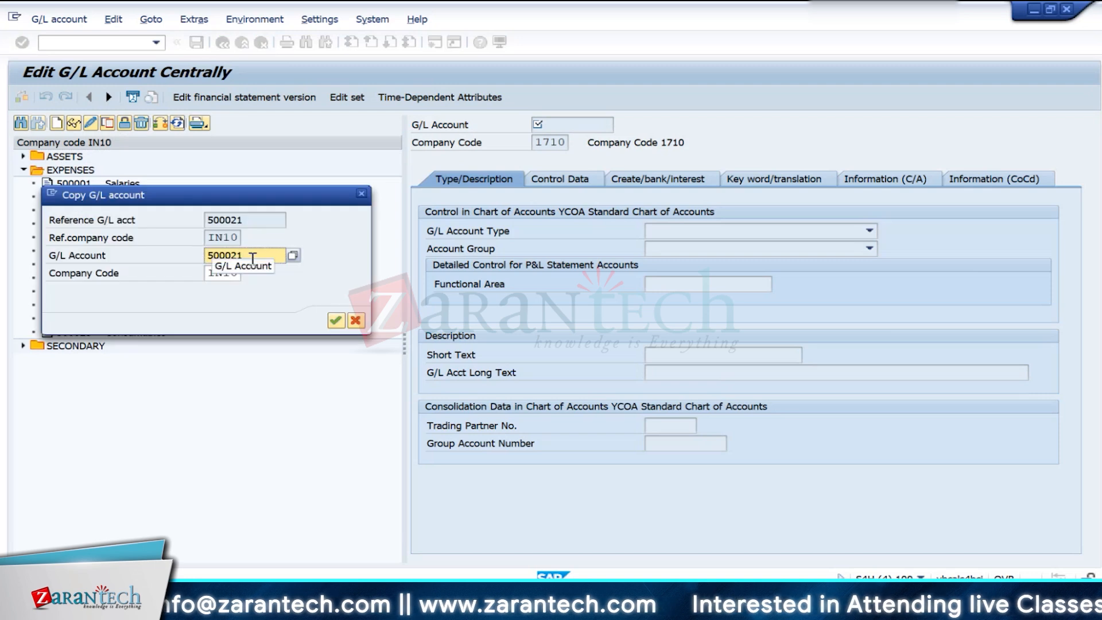
pyautogui.write('0')
pyautogui.press('Return')
# - Set the short text and long text of G/L account 500050 to FG COGM, and save the account
pyautogui.click(736, 304)
pyautogui.press('BackSpace')
pyautogui.press('BackSpace')
pyautogui.press('BackSpace')
pyautogui.press('BackSpace')
pyautogui.press('BackSpace')
pyautogui.press('BackSpace')
pyautogui.press('BackSpace')
pyautogui.press('BackSpace')
pyautogui.press('BackSpace')
pyautogui.press('BackSpace')
pyautogui.press('BackSpace')
pyautogui.press('BackSpace')
pyautogui.press('BackSpace')
pyautogui.press('BackSpace')
pyautogui.press('BackSpace')
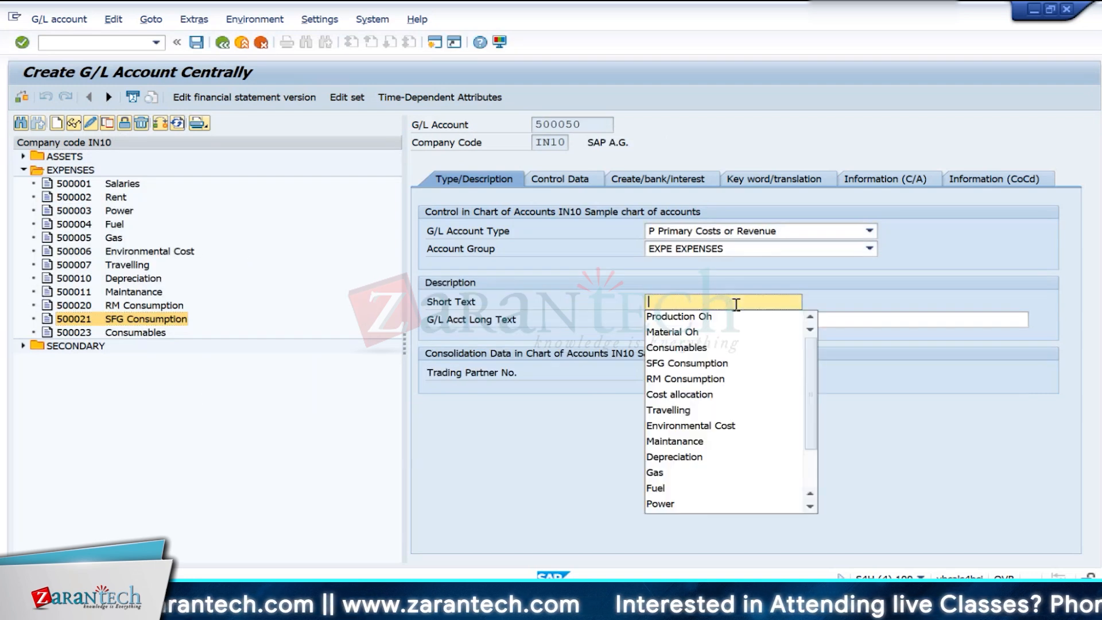
pyautogui.write('FG COGM')
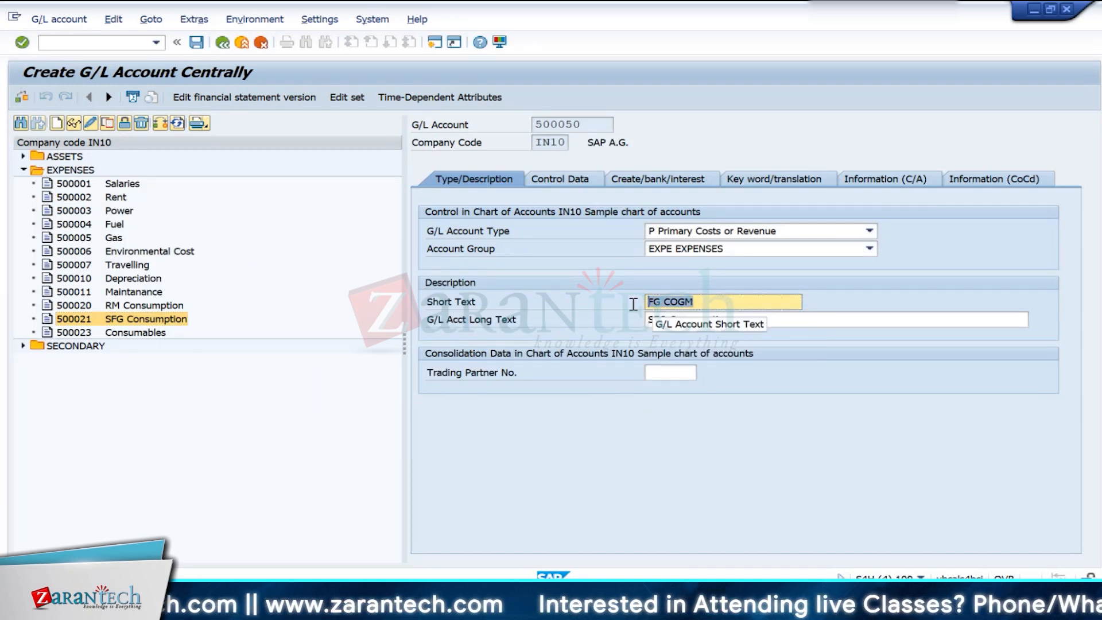
pyautogui.click(740, 319)
pyautogui.press('BackSpace')
pyautogui.press('BackSpace')
pyautogui.press('BackSpace')
pyautogui.press('BackSpace')
pyautogui.press('BackSpace')
pyautogui.press('BackSpace')
pyautogui.press('BackSpace')
pyautogui.press('BackSpace')
pyautogui.press('BackSpace')
pyautogui.press('BackSpace')
pyautogui.press('BackSpace')
pyautogui.press('BackSpace')
pyautogui.press('BackSpace')
pyautogui.press('BackSpace')
pyautogui.press('BackSpace')
pyautogui.write('COGM')
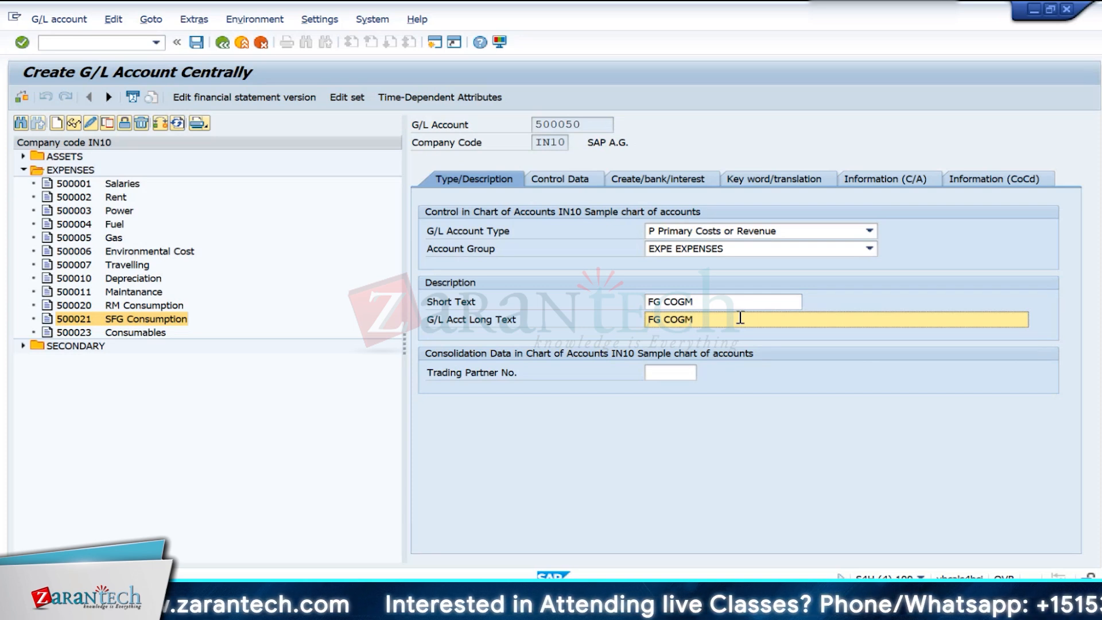
pyautogui.hotkey('ctrl', 's')
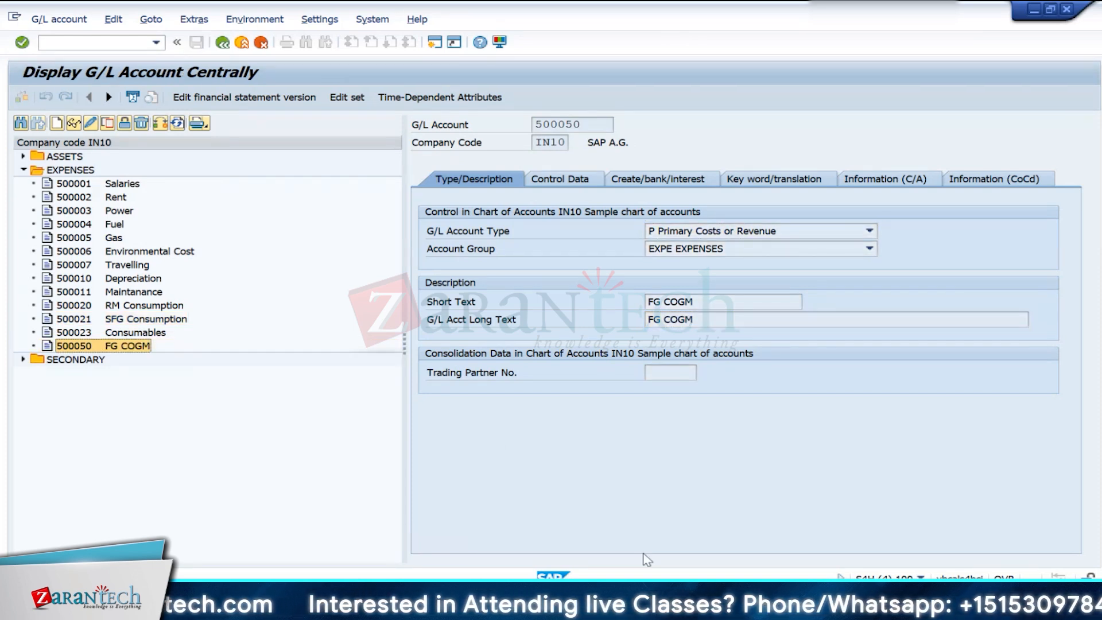
# - Switch to another SAP session and start transaction OBYC for automatic posting configuration
pyautogui.click(644, 600)
pyautogui.click(797, 549)
pyautogui.write('obyc')
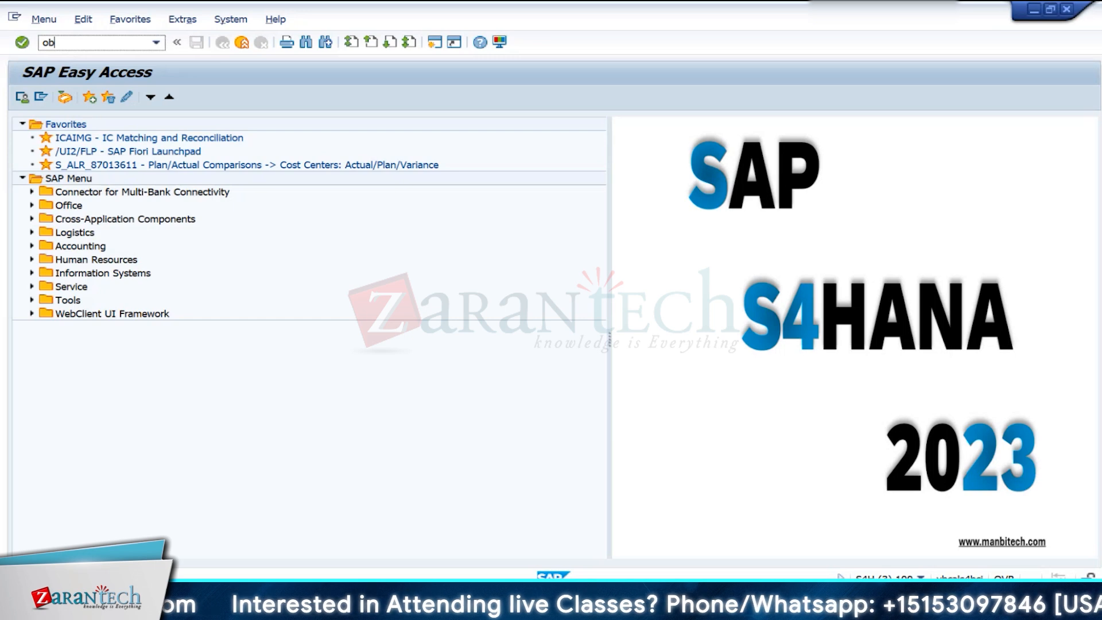
pyautogui.press('Return')
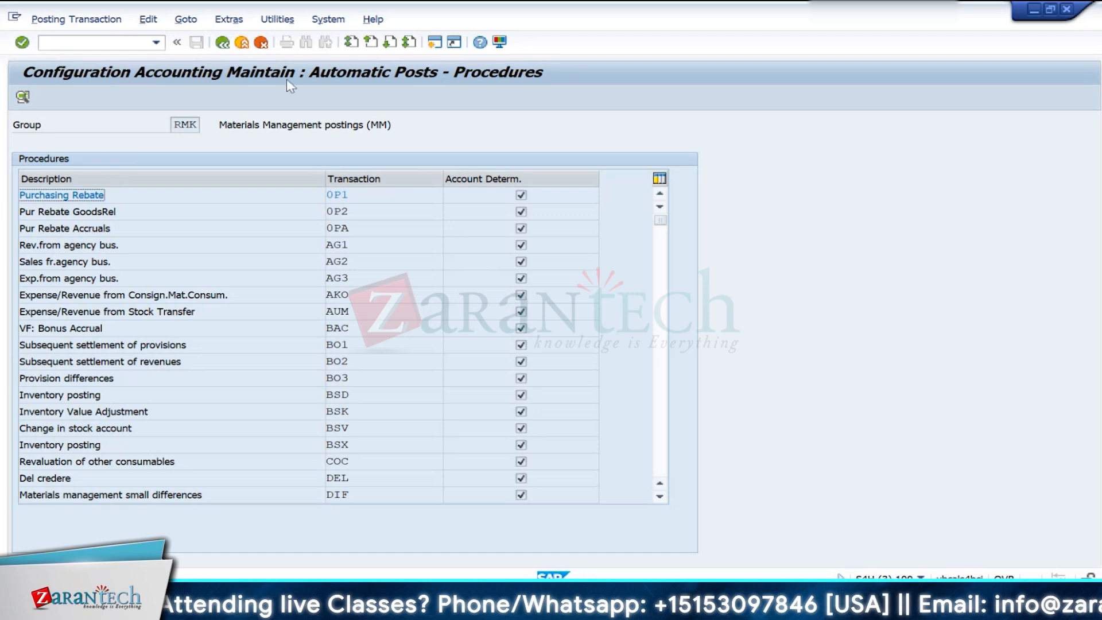
# - Recheck the new FG COGM account, and open posting procedure GBB for chart of accounts IN10
pyautogui.scroll(-6, 293, 448)
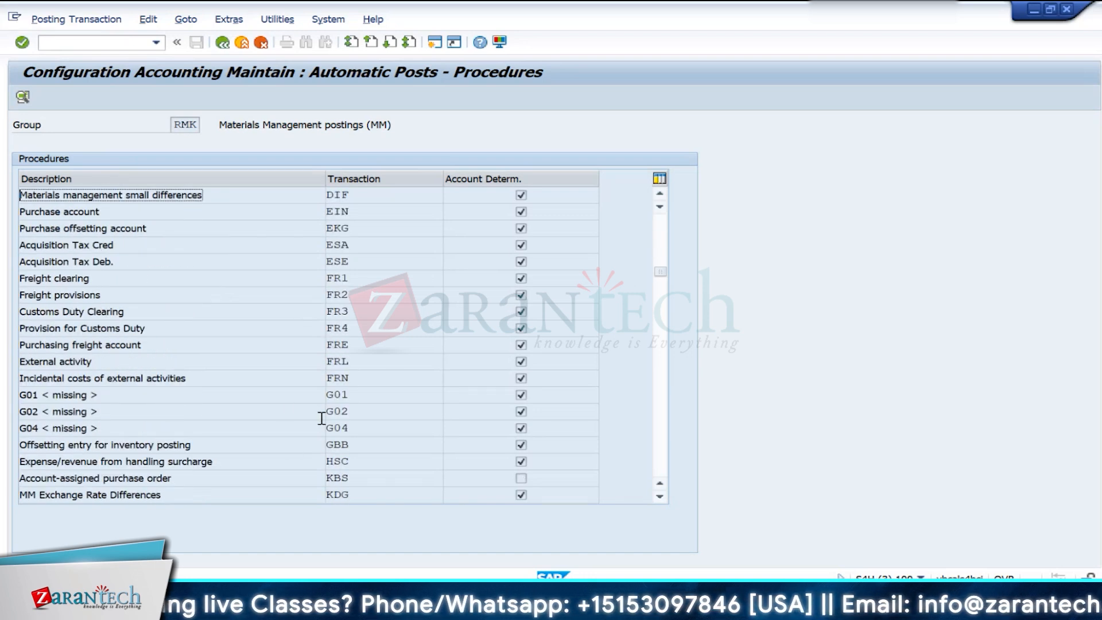
pyautogui.moveTo(612, 602)
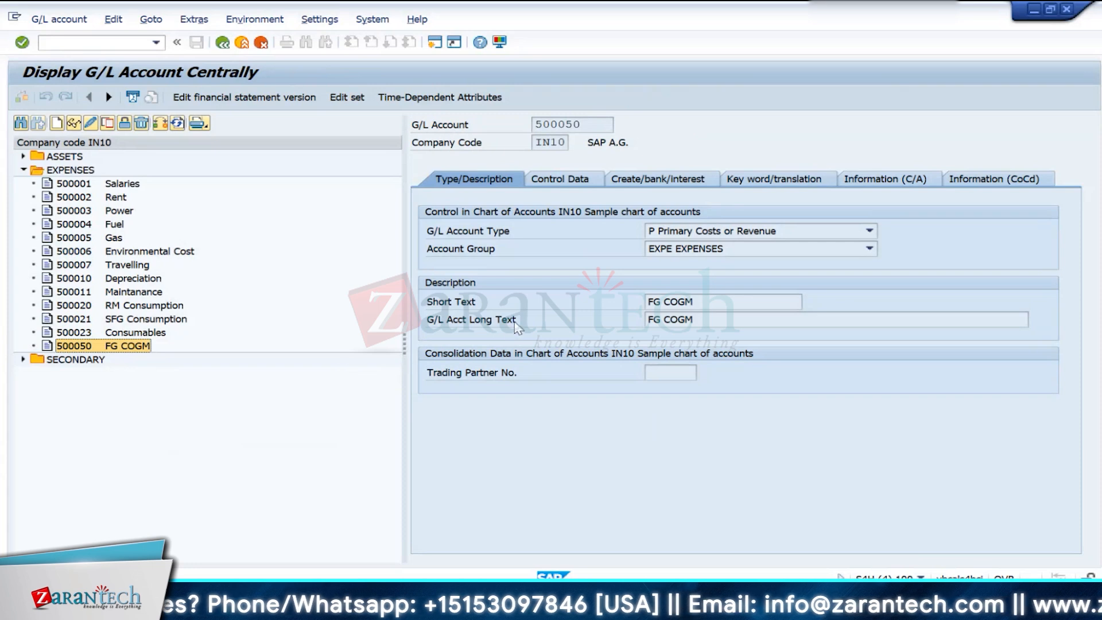
pyautogui.click(711, 306)
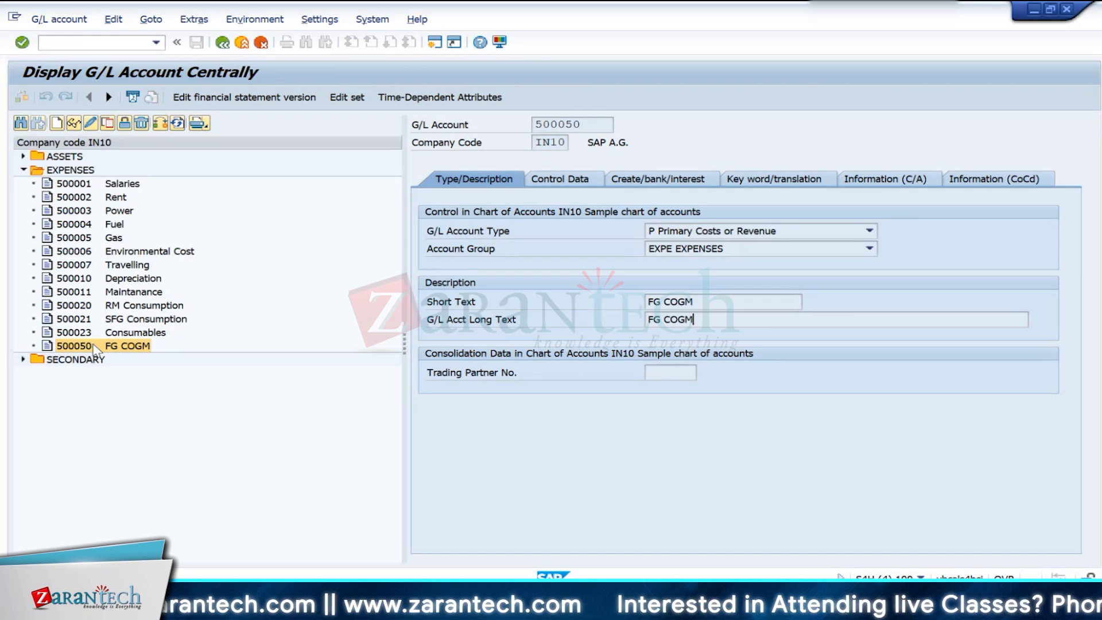
pyautogui.moveTo(758, 602)
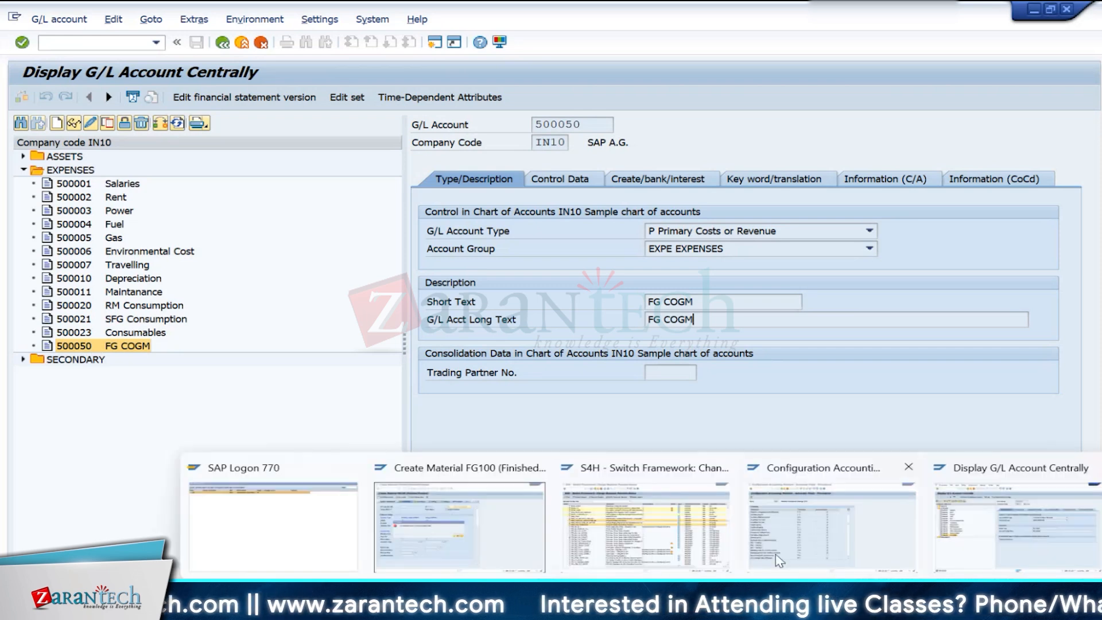
pyautogui.click(797, 546)
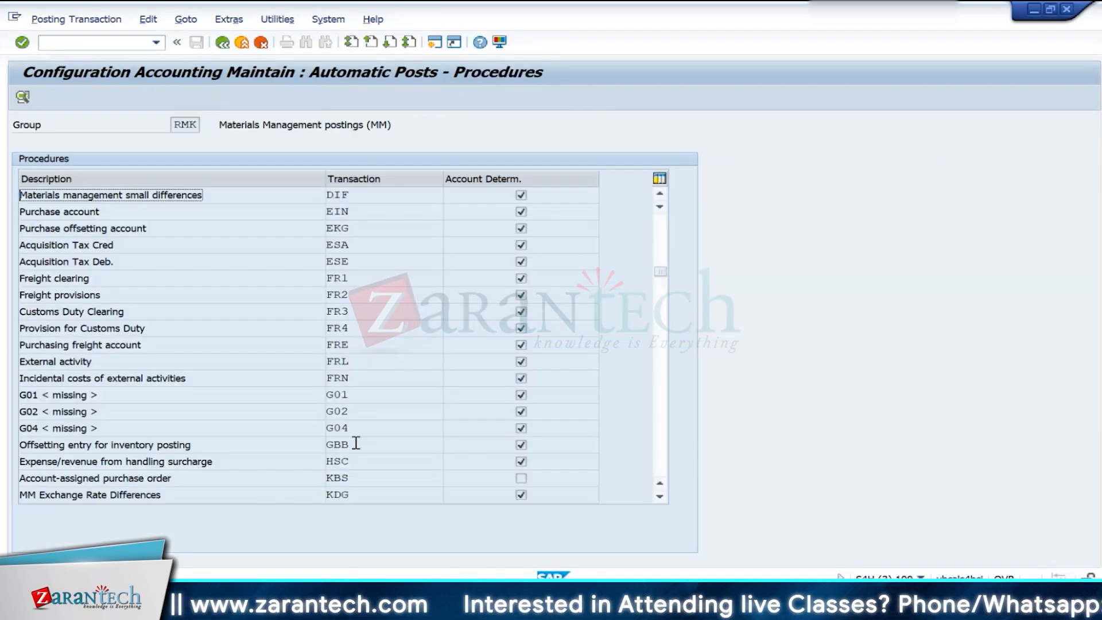
pyautogui.doubleClick(338, 445)
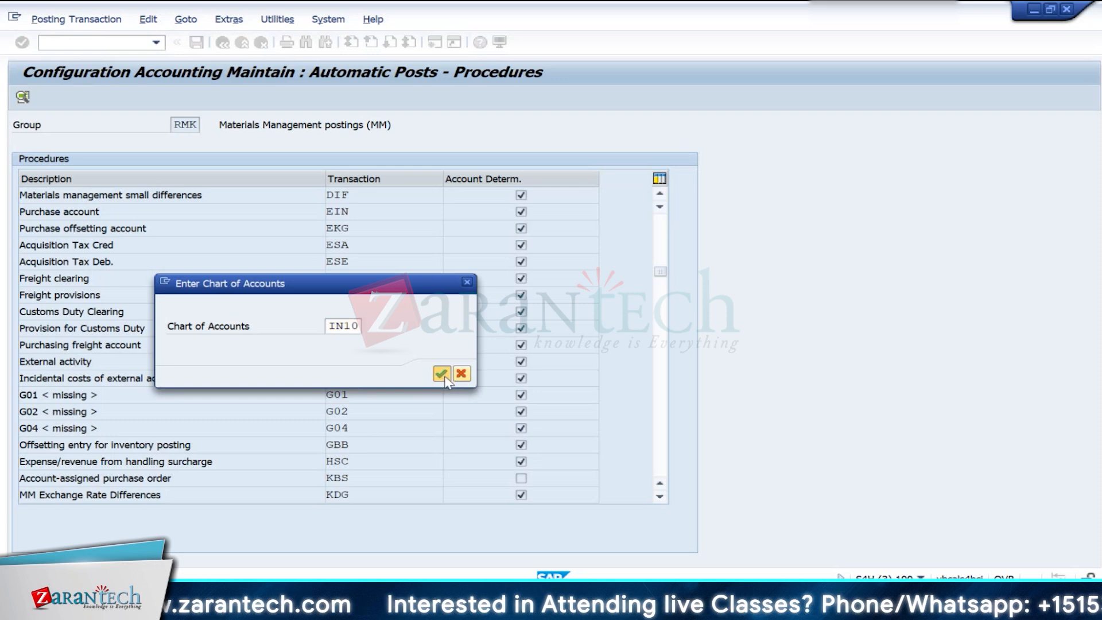
pyautogui.click(441, 373)
# - Base GBB account determination on debit/credit, general modification, valuation modification and valuation class
pyautogui.click(186, 195)
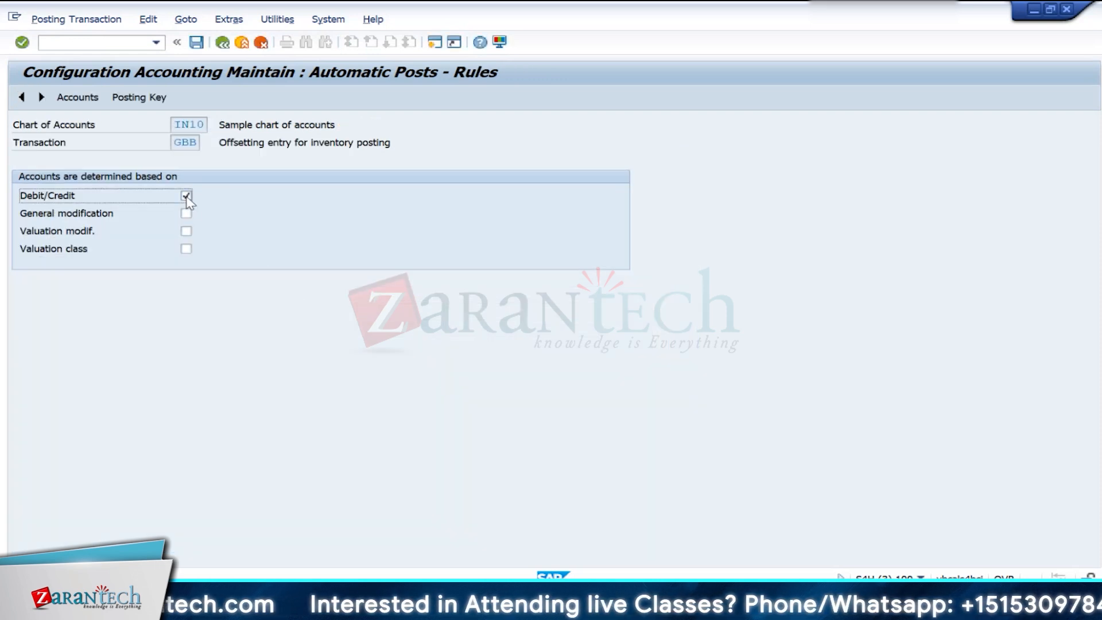
pyautogui.click(186, 212)
pyautogui.click(186, 231)
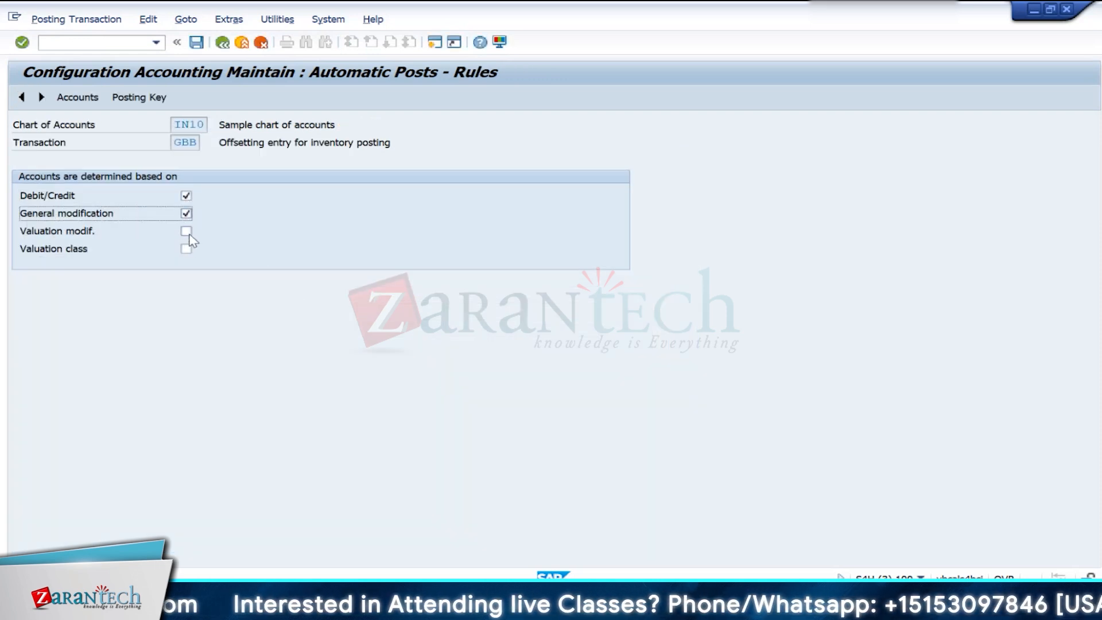
pyautogui.click(186, 248)
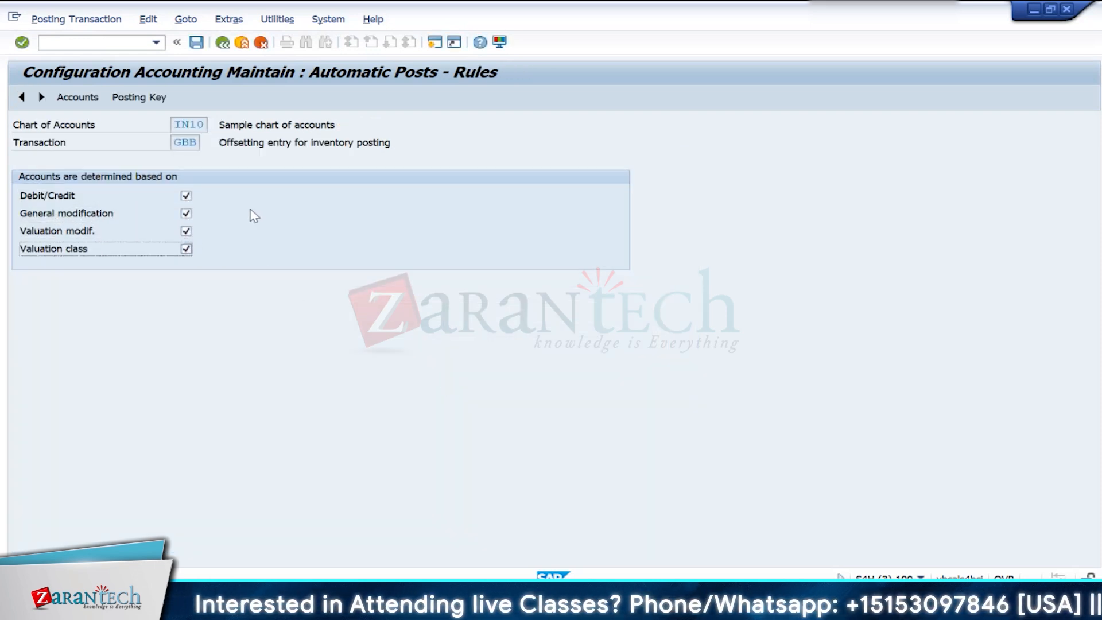
# - Assign G/L account 500050 as debit and credit account for GBB general modification VBR and valuation class 7920
pyautogui.click(78, 97)
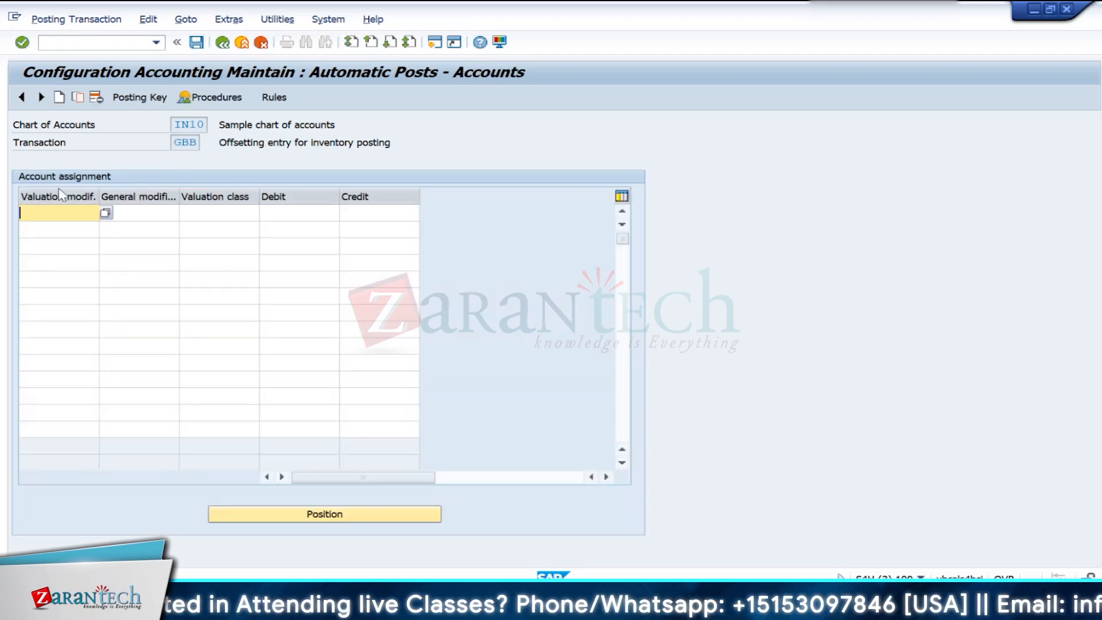
pyautogui.click(228, 214)
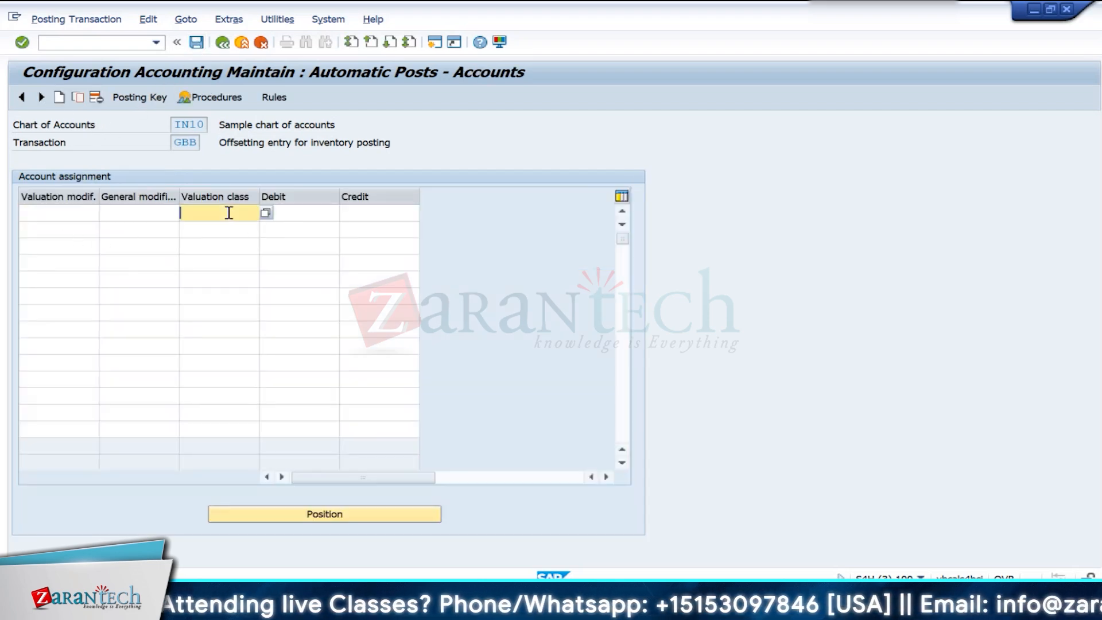
pyautogui.click(142, 218)
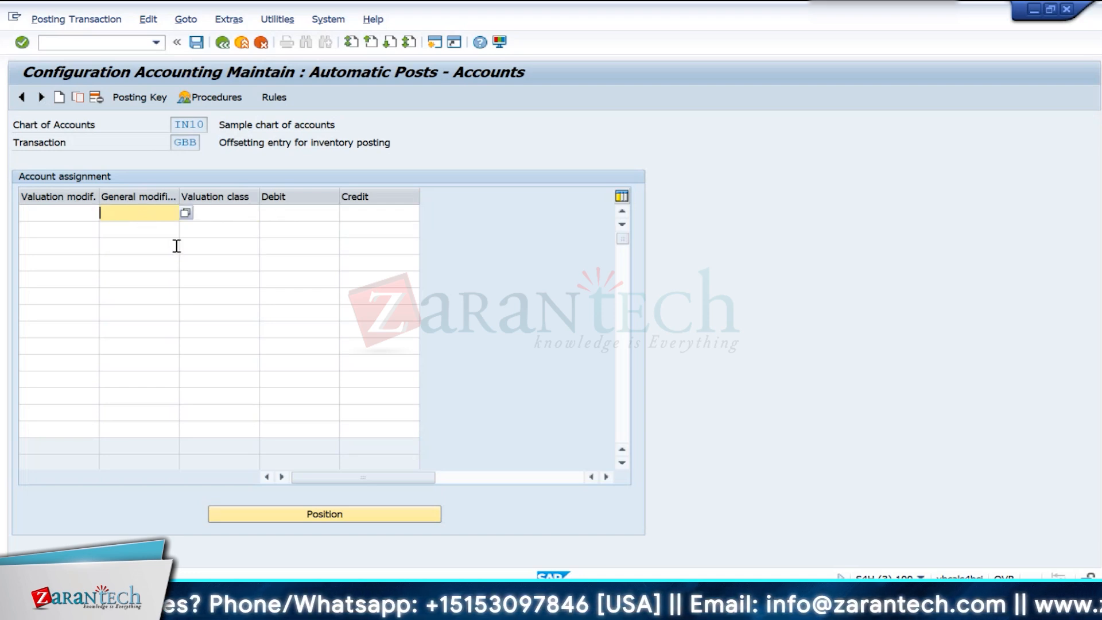
pyautogui.press('Tab')
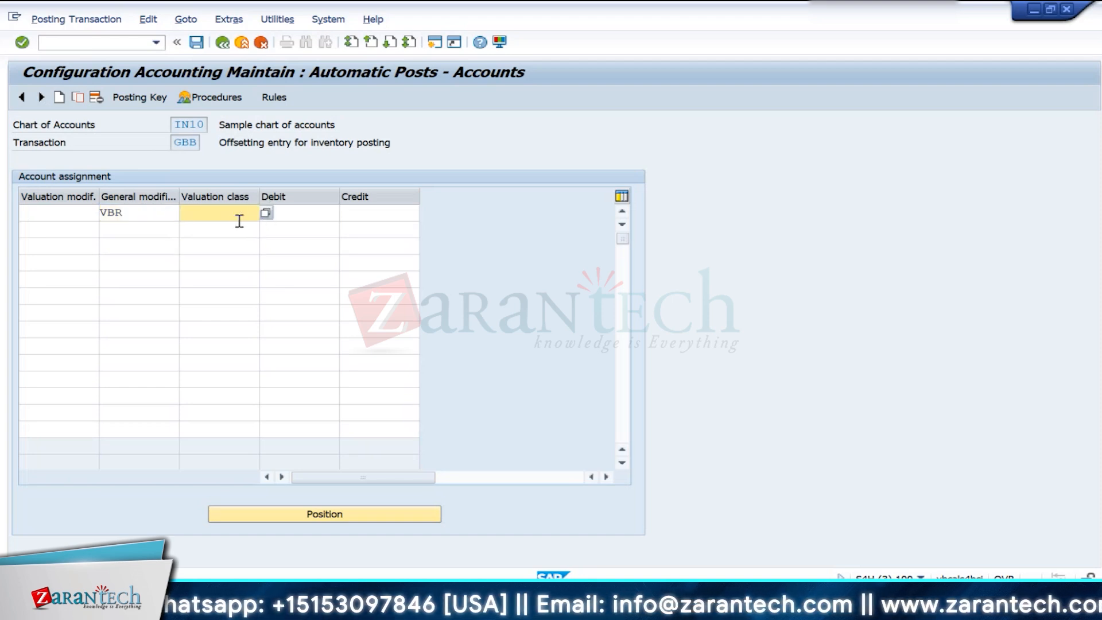
pyautogui.write('79')
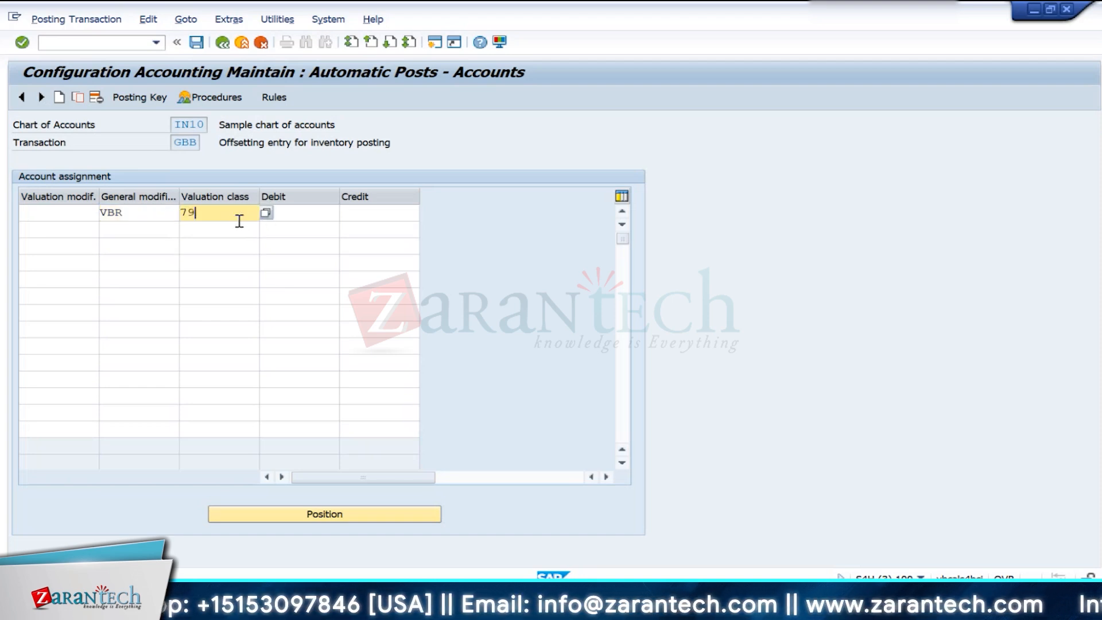
pyautogui.write('20')
pyautogui.click(322, 216)
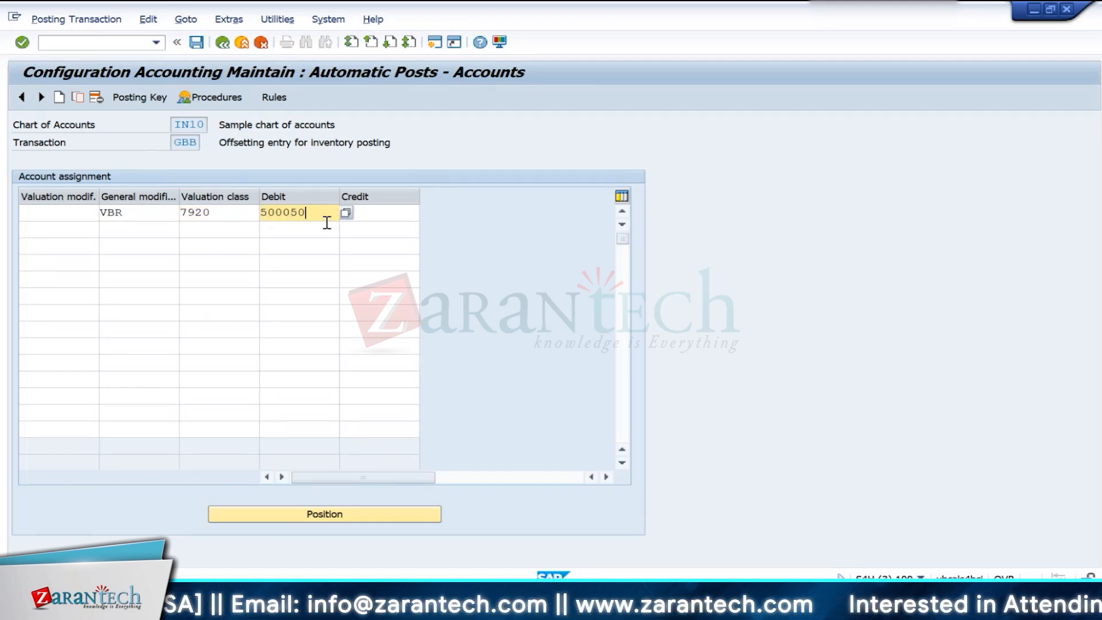
pyautogui.moveTo(310, 211); pyautogui.dragTo(241, 213)
pyautogui.hotkey('ctrl', 'c')
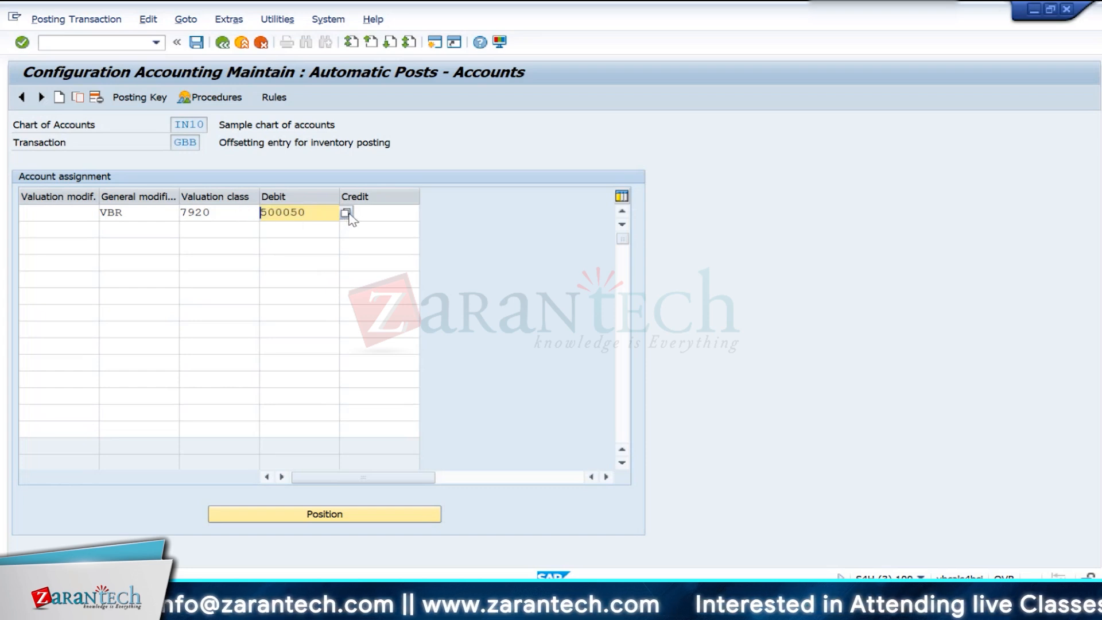
pyautogui.click(369, 211)
pyautogui.hotkey('ctrl', 'v')
pyautogui.press('Return')
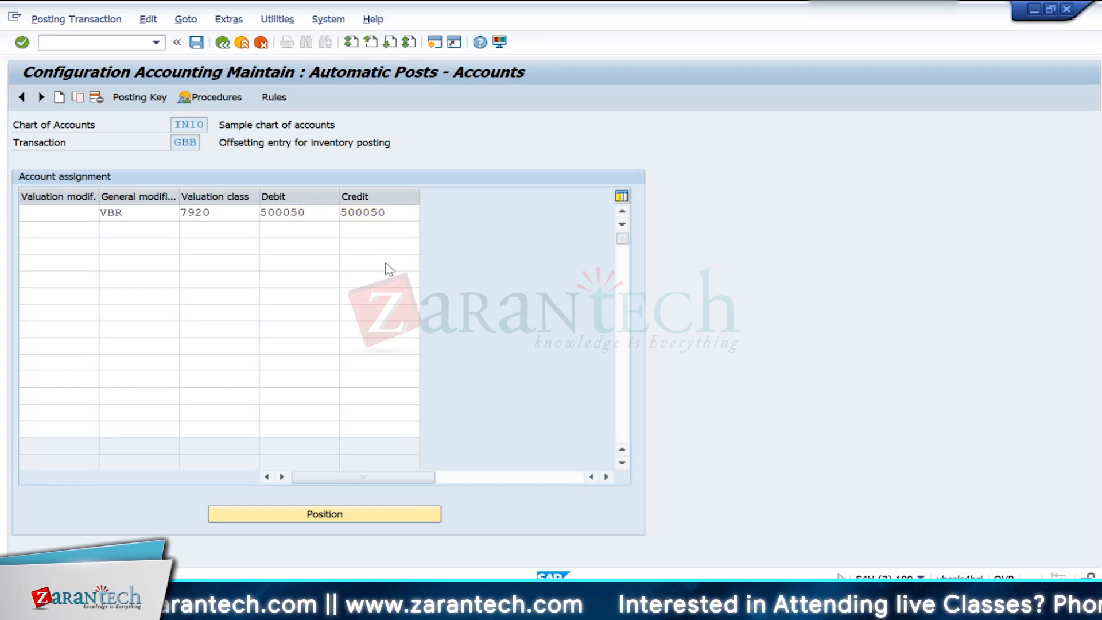
pyautogui.click(138, 230)
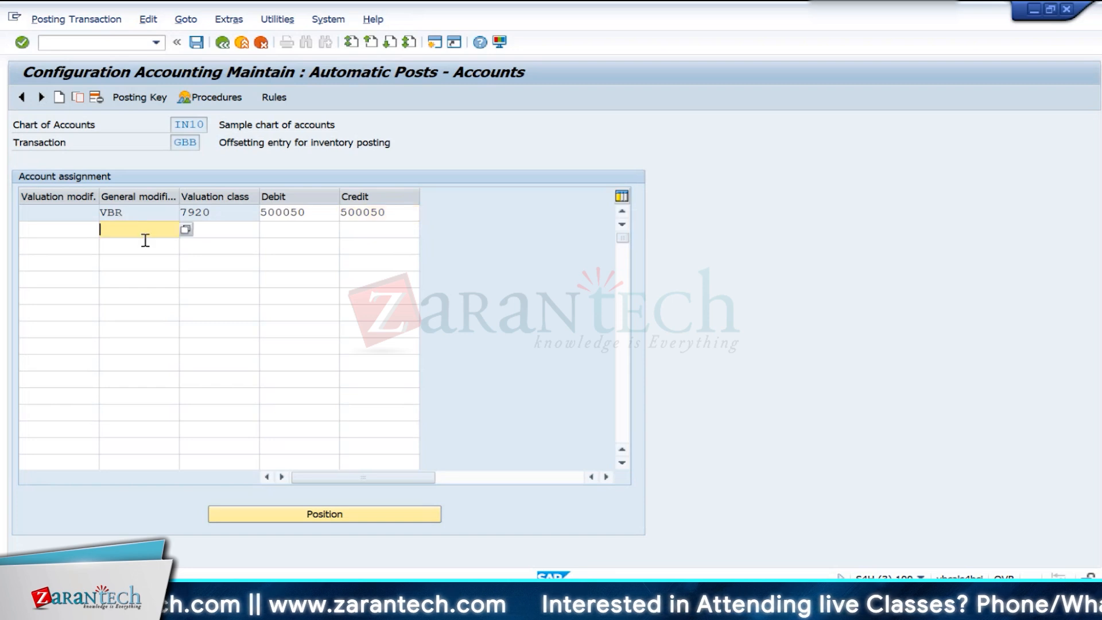
pyautogui.press('Return')
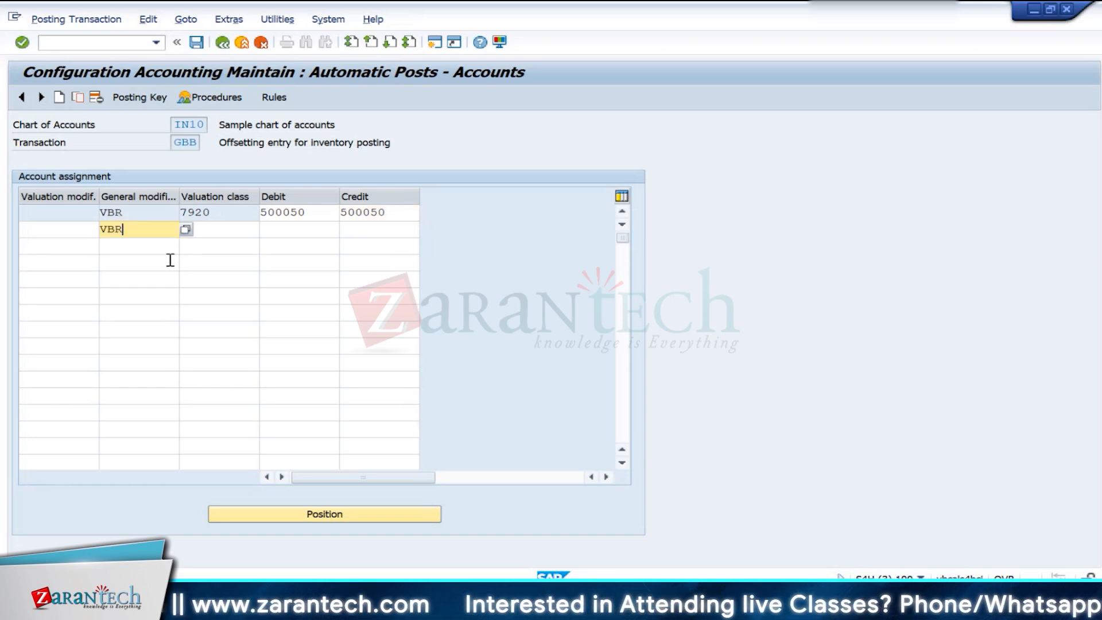
pyautogui.press('Tab')
pyautogui.press('Down')
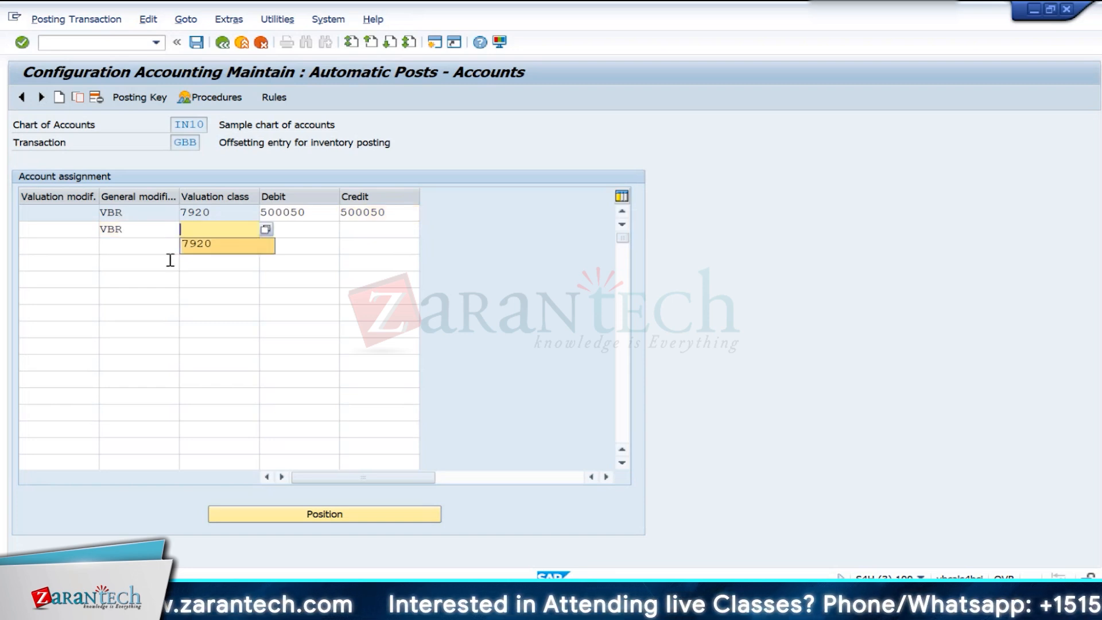
pyautogui.press('Up')
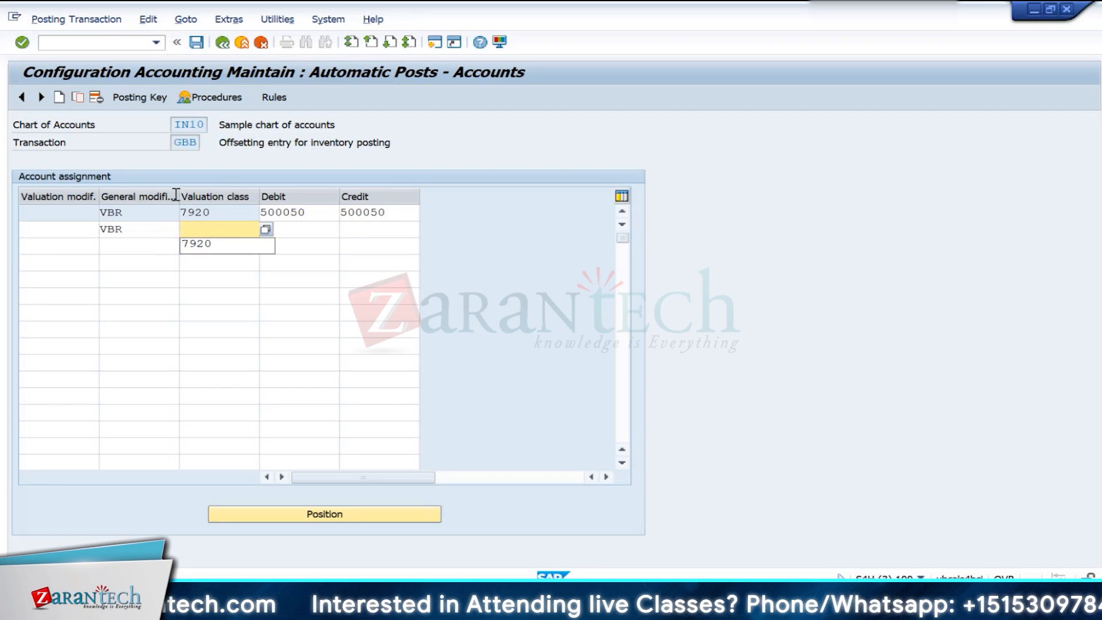
pyautogui.click(196, 44)
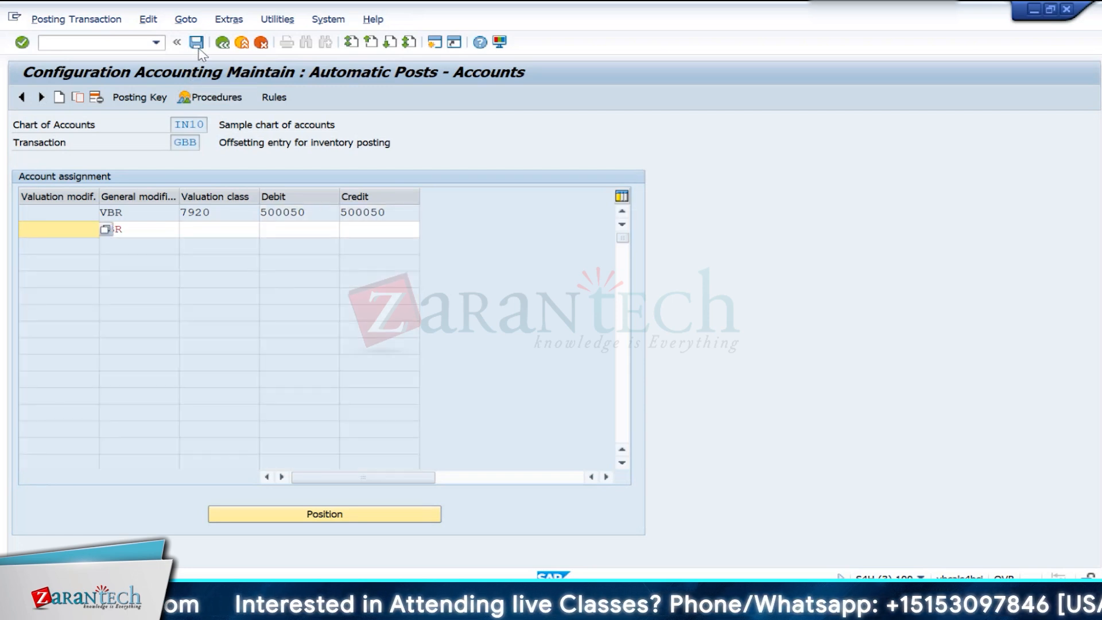
pyautogui.click(164, 224)
pyautogui.write('V')
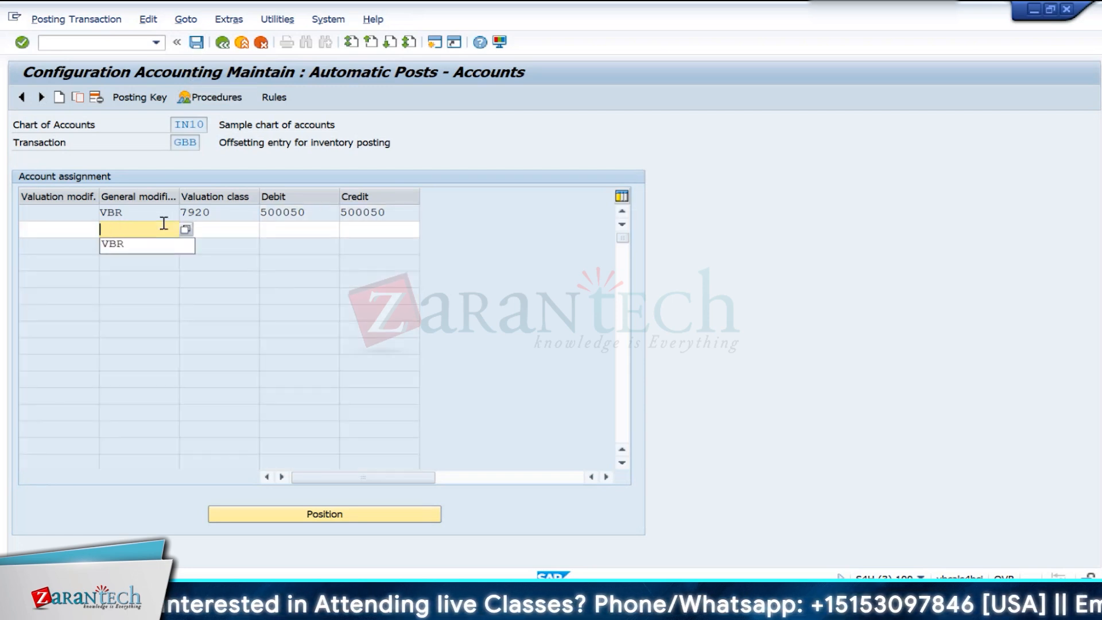
# - Save the GBB account assignment to the proposed customizing request and leave the account assignment configuration
pyautogui.hotkey('ctrl', 's')
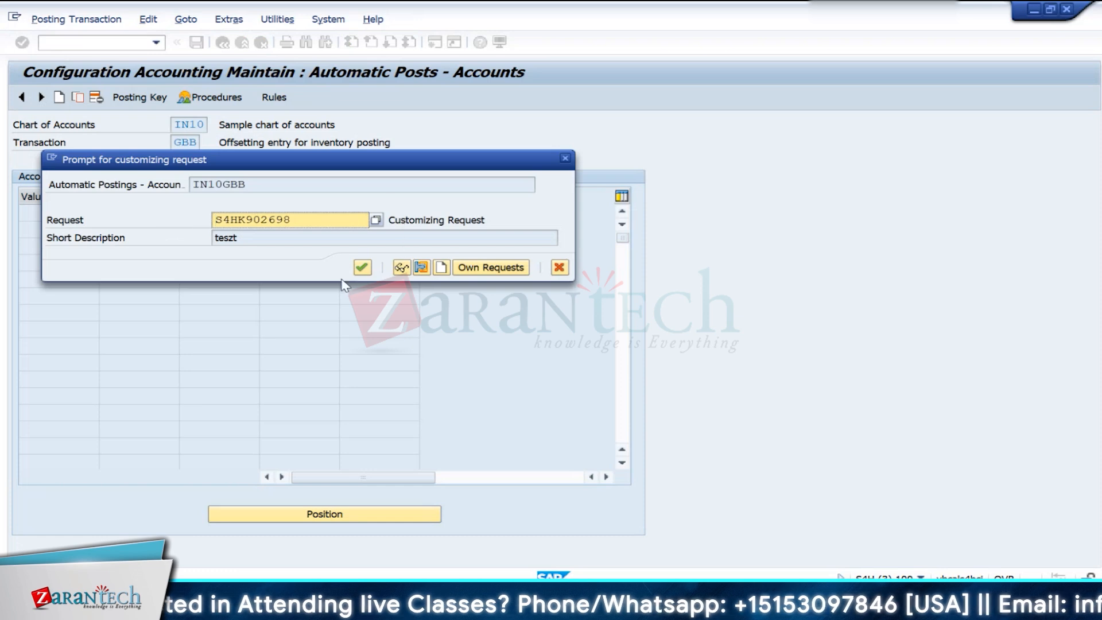
pyautogui.click(362, 267)
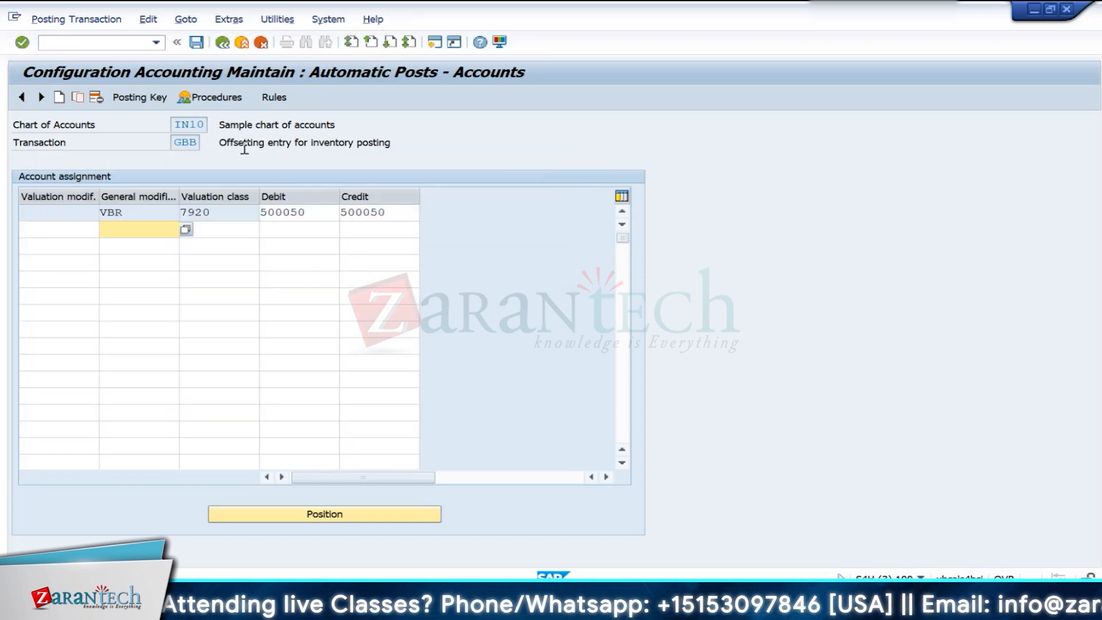
pyautogui.click(221, 44)
pyautogui.click(221, 44)
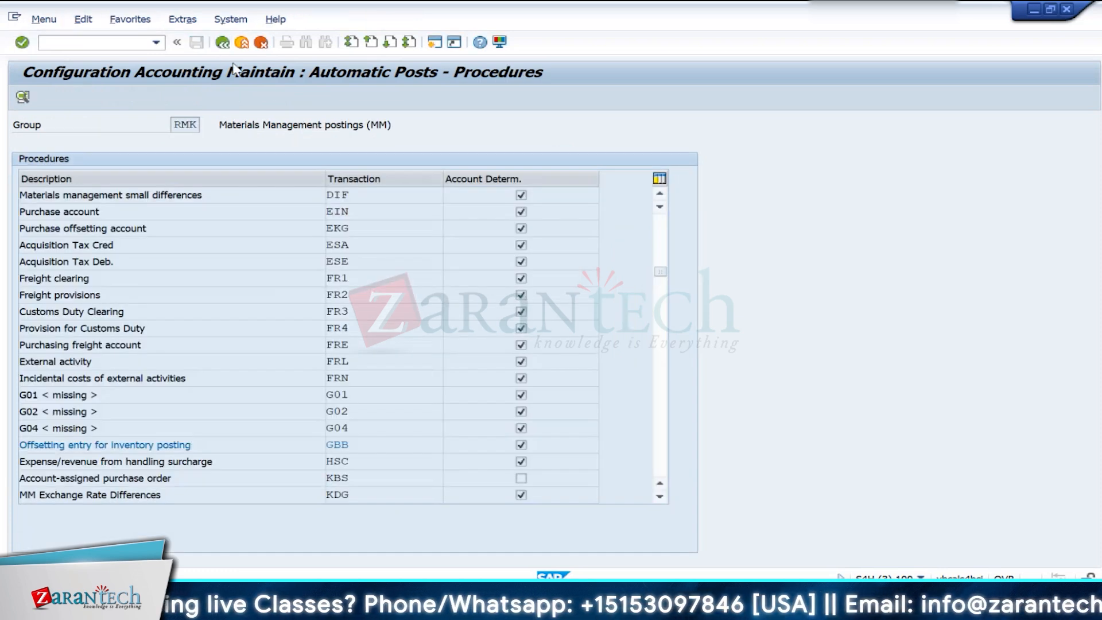
# - Switch back to the FG100 material creation session and exit the terminated transaction
pyautogui.hotkey('alt', 'Tab')
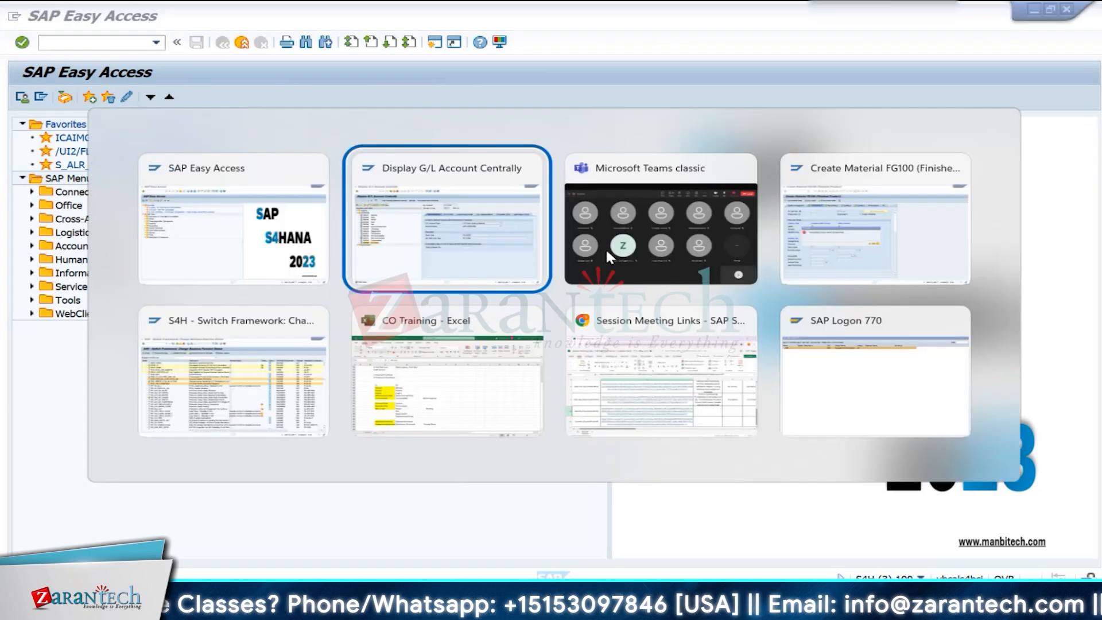
pyautogui.hotkey('alt', 'Tab')
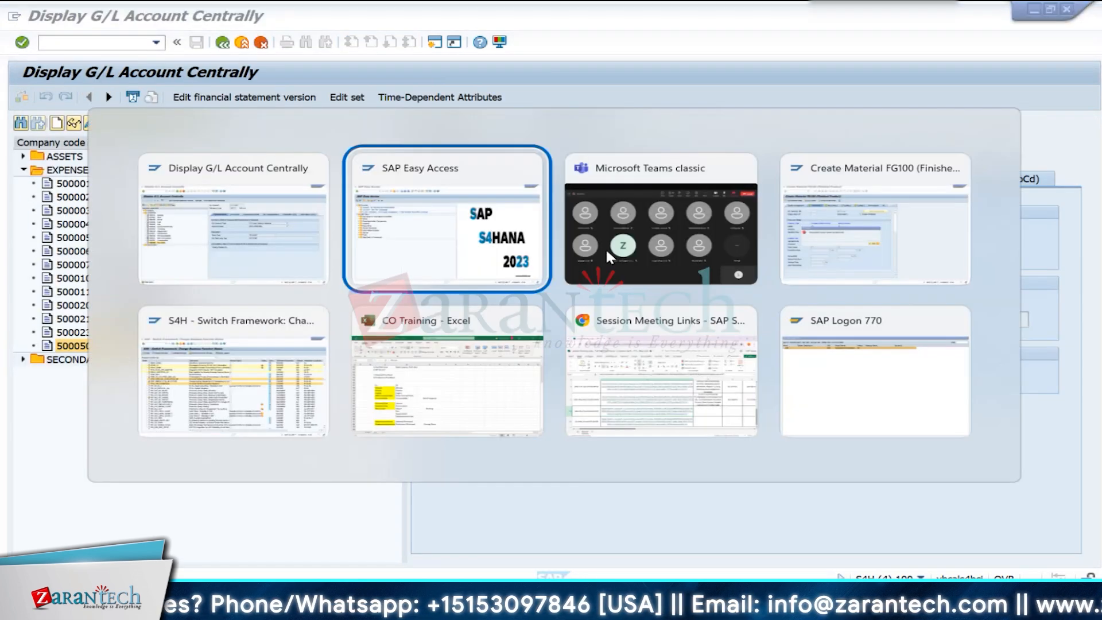
pyautogui.press('Tab')
pyautogui.press('Tab')
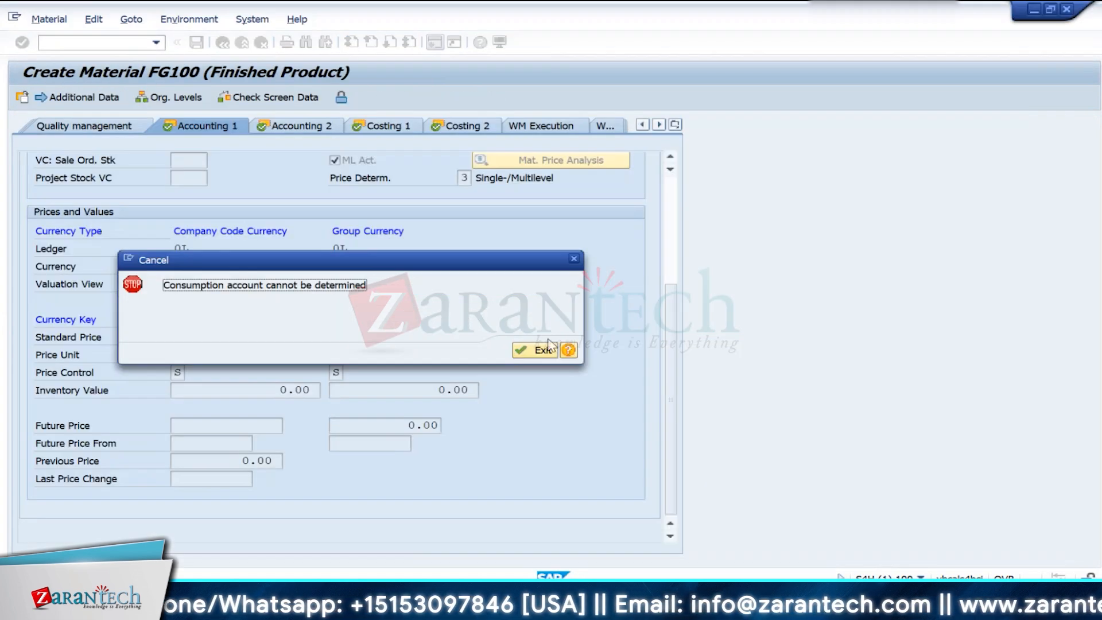
pyautogui.click(542, 350)
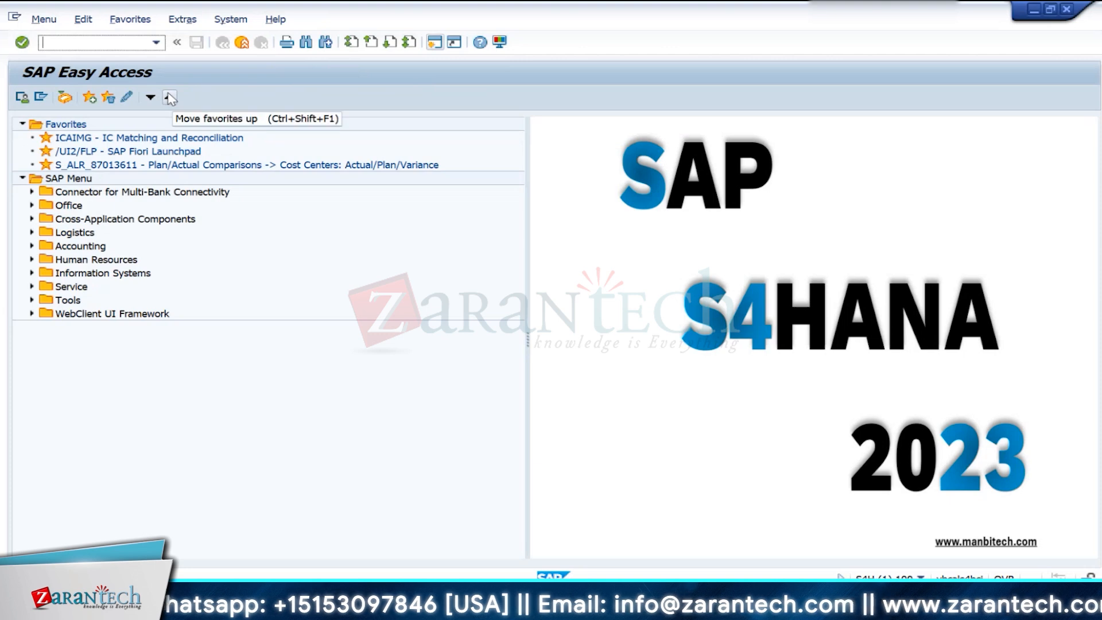
# - Restart material creation for FG100 as a mechanical engineering finished product and accept the preselected views
pyautogui.write('MM01')
pyautogui.press('Return')
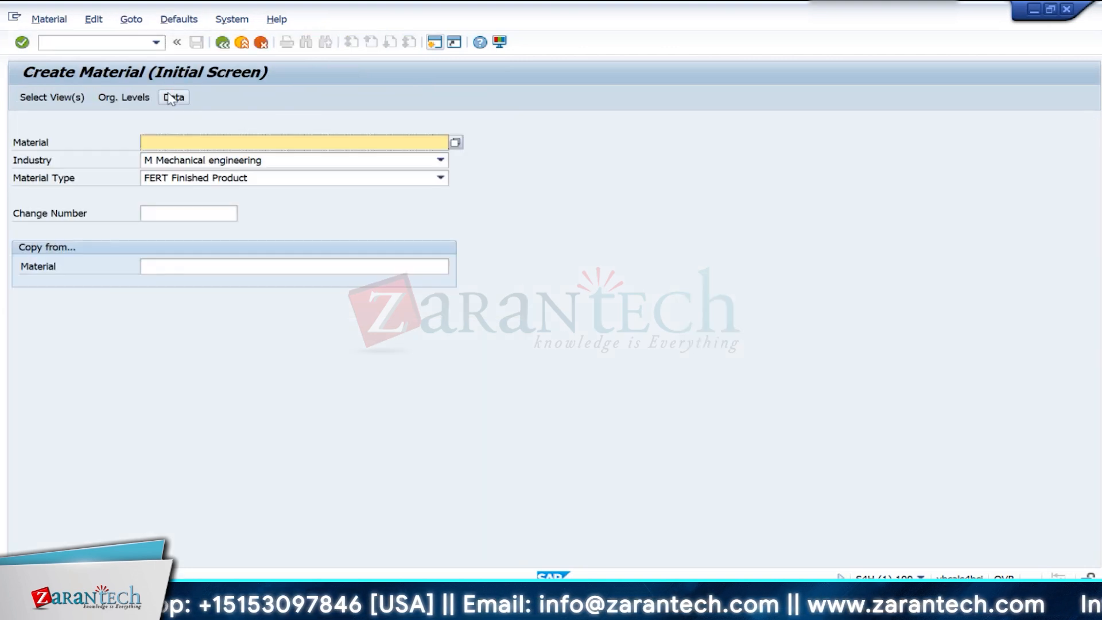
pyautogui.press('Return')
pyautogui.press('Return')
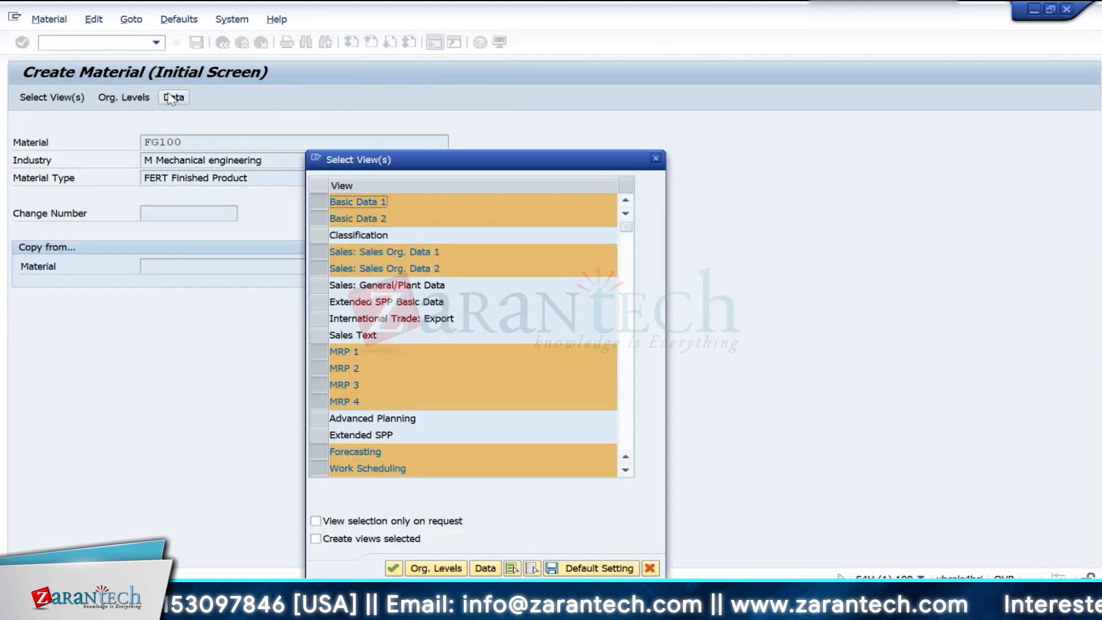
pyautogui.press('Return')
# - Set the organizational levels to plant IN10 and storage location 0001
pyautogui.press('Down')
pyautogui.press('Down')
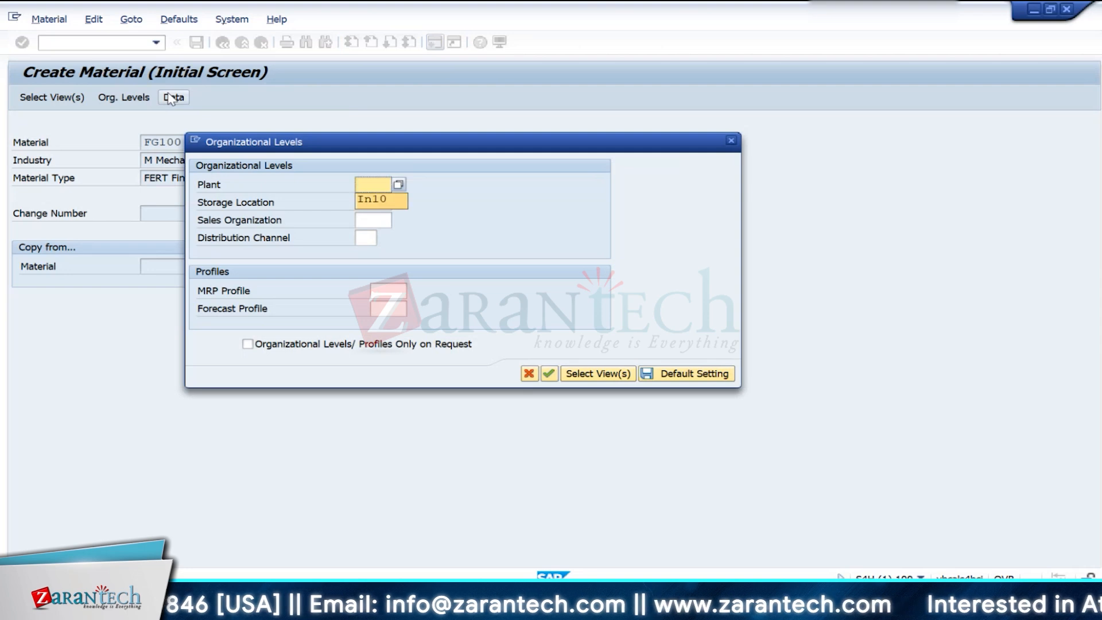
pyautogui.press('Return')
pyautogui.click(370, 204)
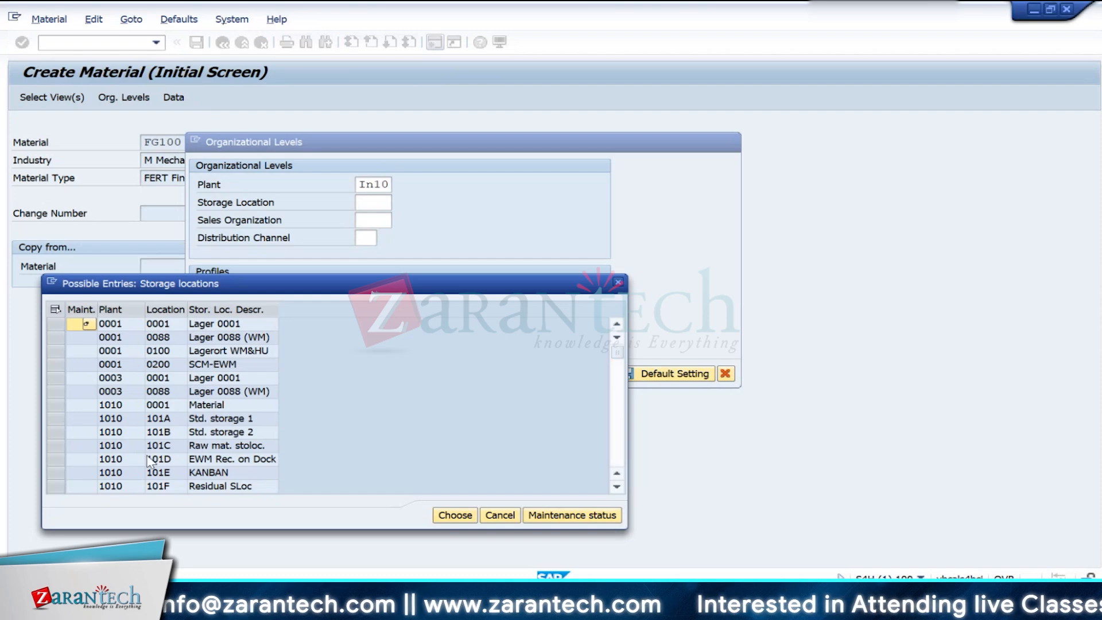
pyautogui.scroll(-10, 152, 459)
pyautogui.scroll(-2, 152, 460)
pyautogui.doubleClick(128, 510)
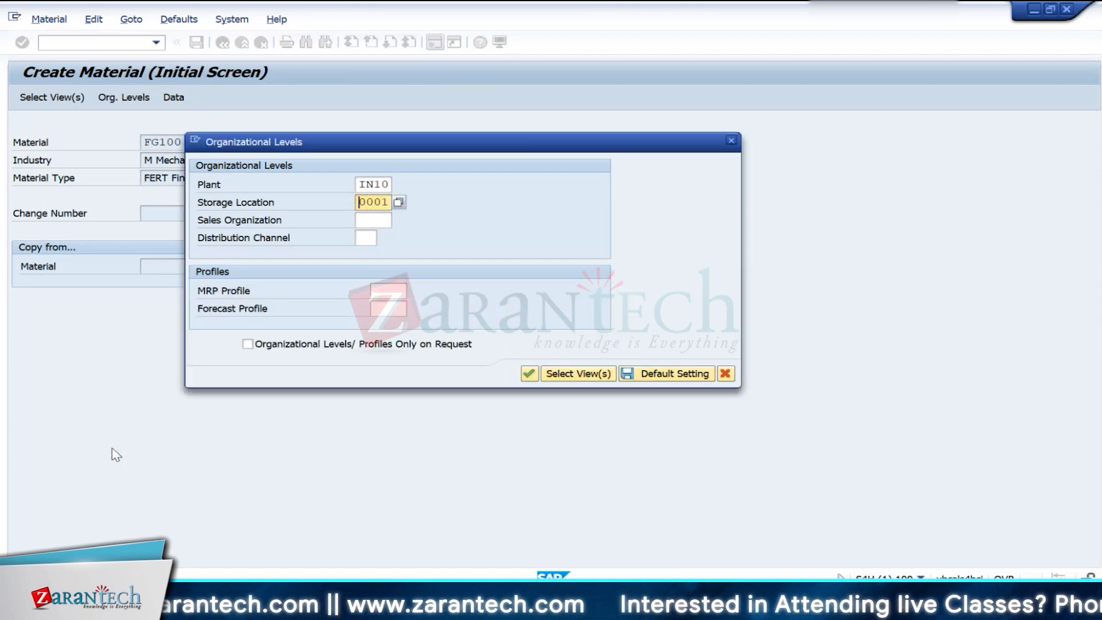
pyautogui.press('Return')
# - Enter description TATA TIAGO and base unit of measure EA, and continue through the views to Accounting 1
pyautogui.click(202, 232)
pyautogui.write('EA')
pyautogui.press('Return')
pyautogui.press('Return')
pyautogui.press('Return')
pyautogui.press('Return')
pyautogui.press('Return')
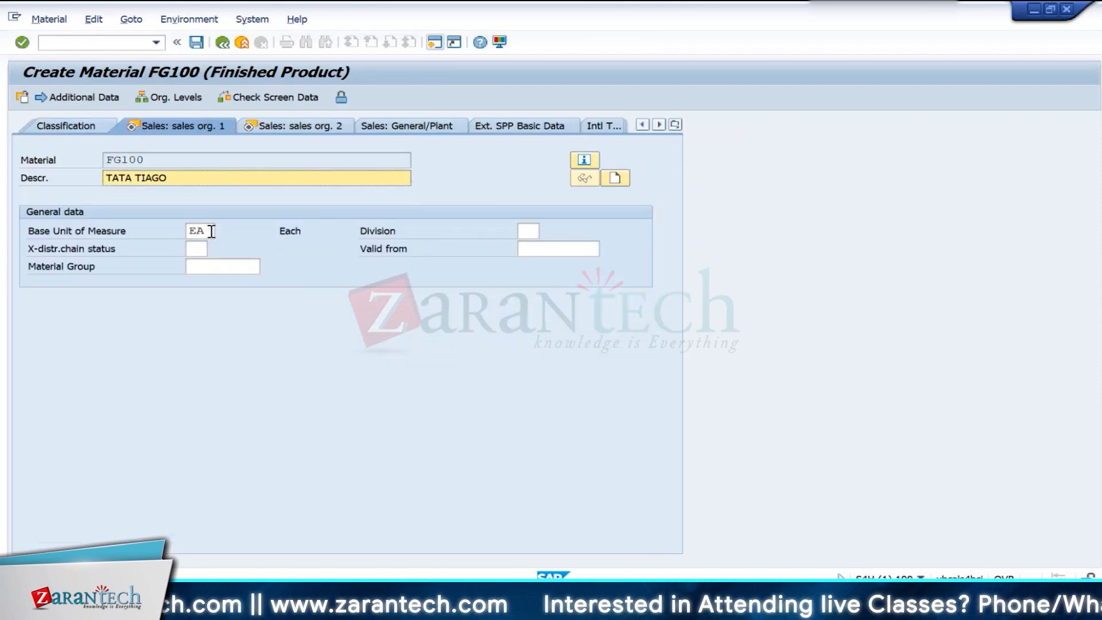
pyautogui.press('Return')
pyautogui.press('Return')
pyautogui.press('Return')
pyautogui.press('Return')
pyautogui.press('Return')
pyautogui.press('Return')
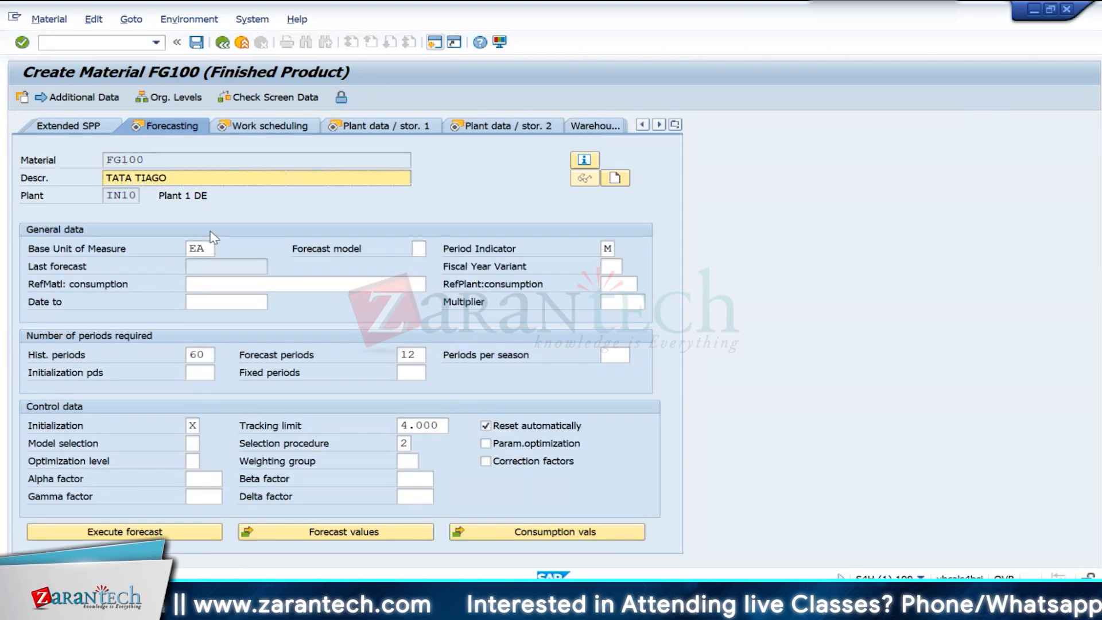
pyautogui.press('Return')
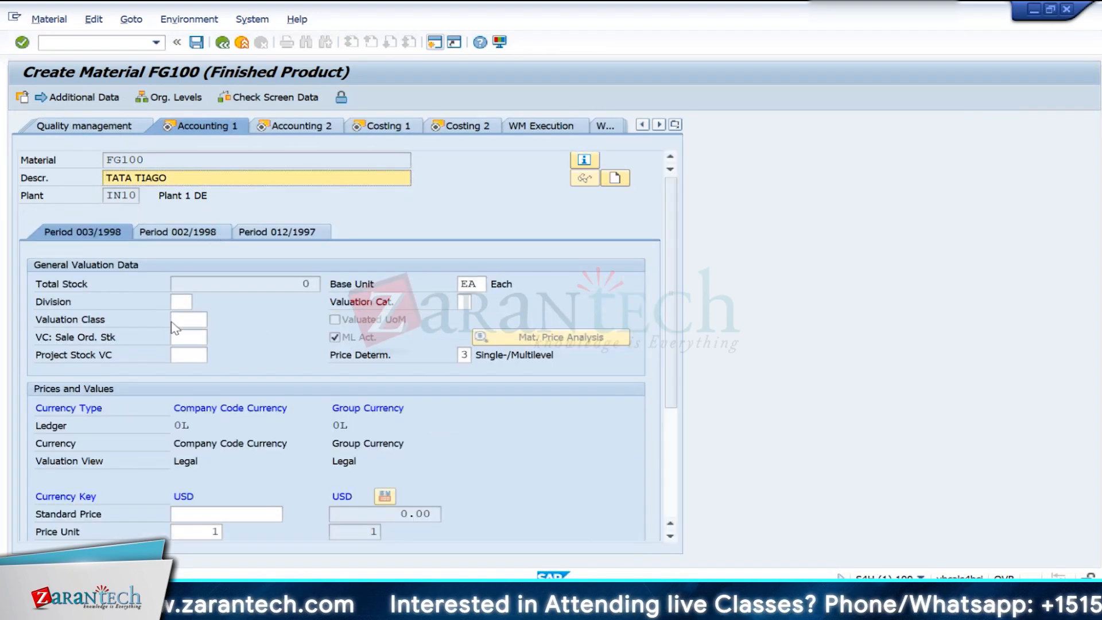
# - Set the valuation class to 7920 in the Accounting 1 view
pyautogui.click(175, 321)
pyautogui.click(214, 320)
pyautogui.doubleClick(195, 255)
# - Fill in the procurement type in the MRP 2 view and continue through the remaining views to Costing 1
pyautogui.click(675, 125)
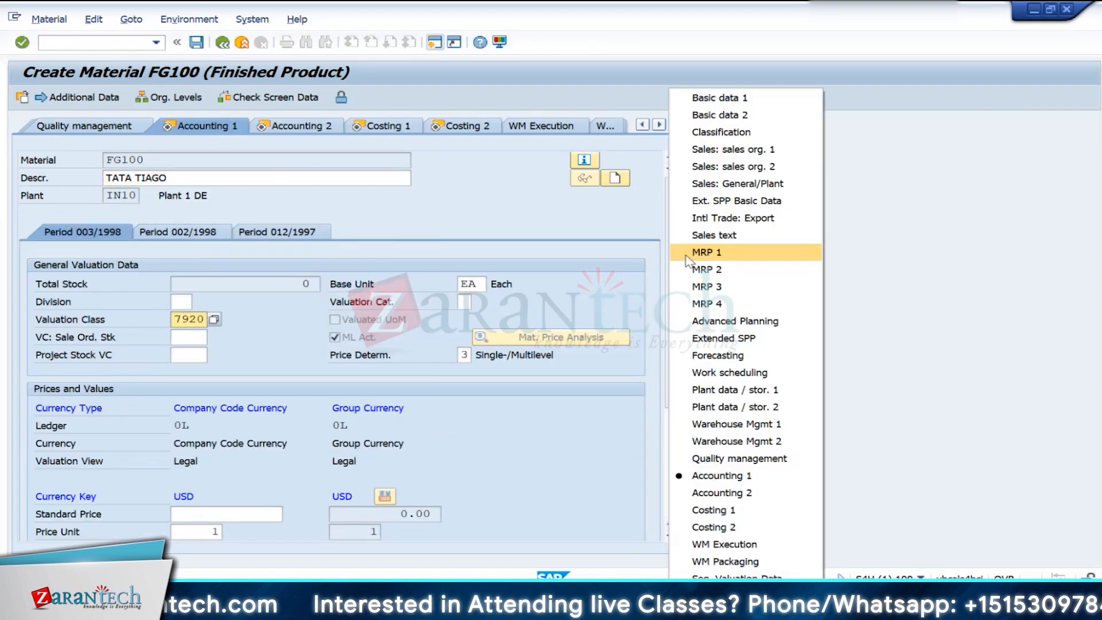
pyautogui.click(695, 266)
pyautogui.click(205, 248)
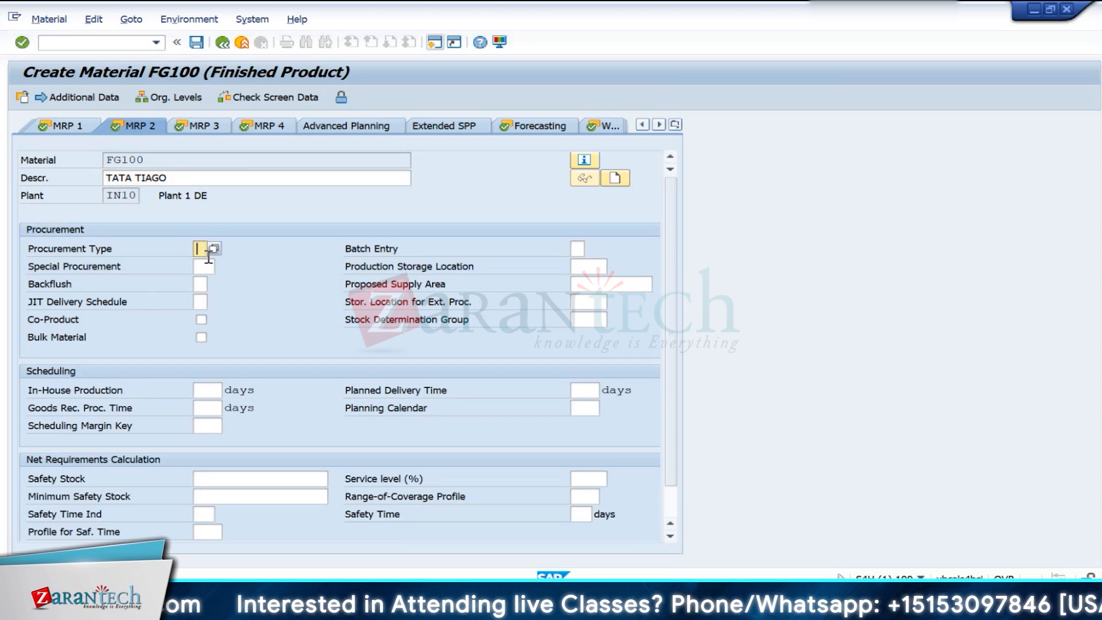
pyautogui.press('Return')
pyautogui.press('Return')
pyautogui.press('Return')
pyautogui.press('Return')
# - Complete the costing views, save material FG100, and return to the SAP Easy Access screen
pyautogui.press('Return')
pyautogui.press('Return')
pyautogui.press('Return')
pyautogui.press('Return')
pyautogui.press('Return')
pyautogui.press('Return')
pyautogui.press('Return')
pyautogui.press('Return')
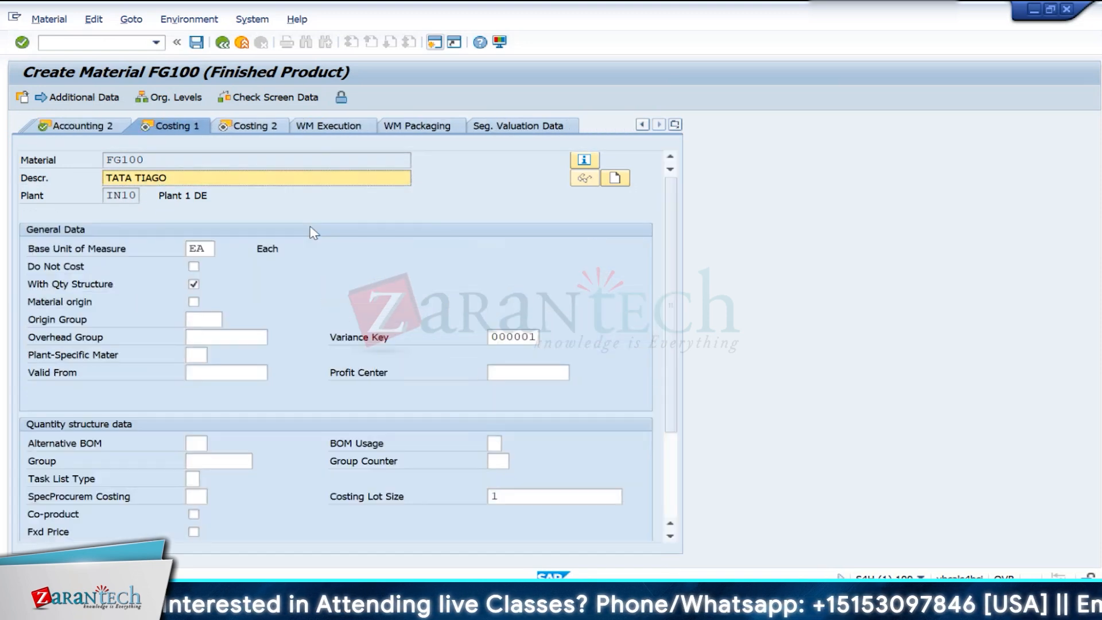
pyautogui.press('Return')
pyautogui.press('Return')
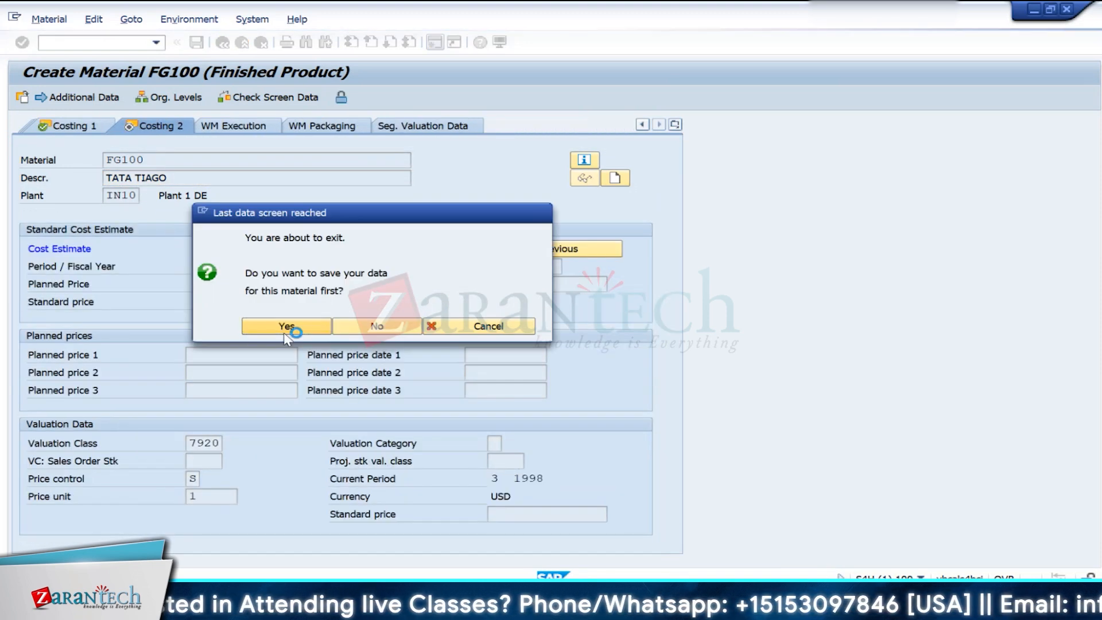
pyautogui.click(284, 325)
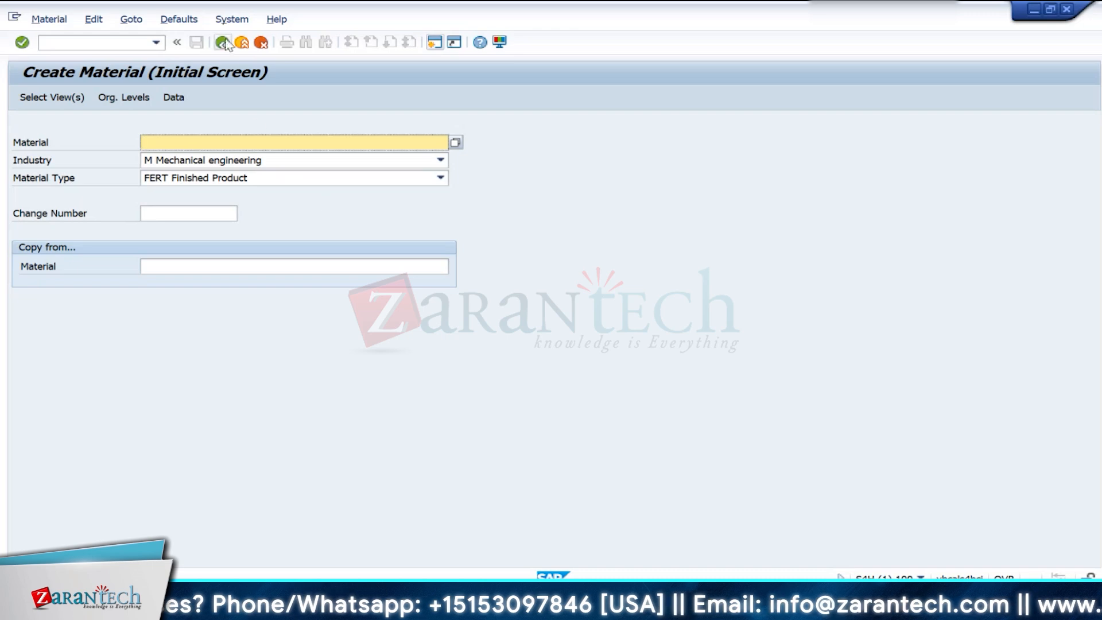
pyautogui.click(242, 44)
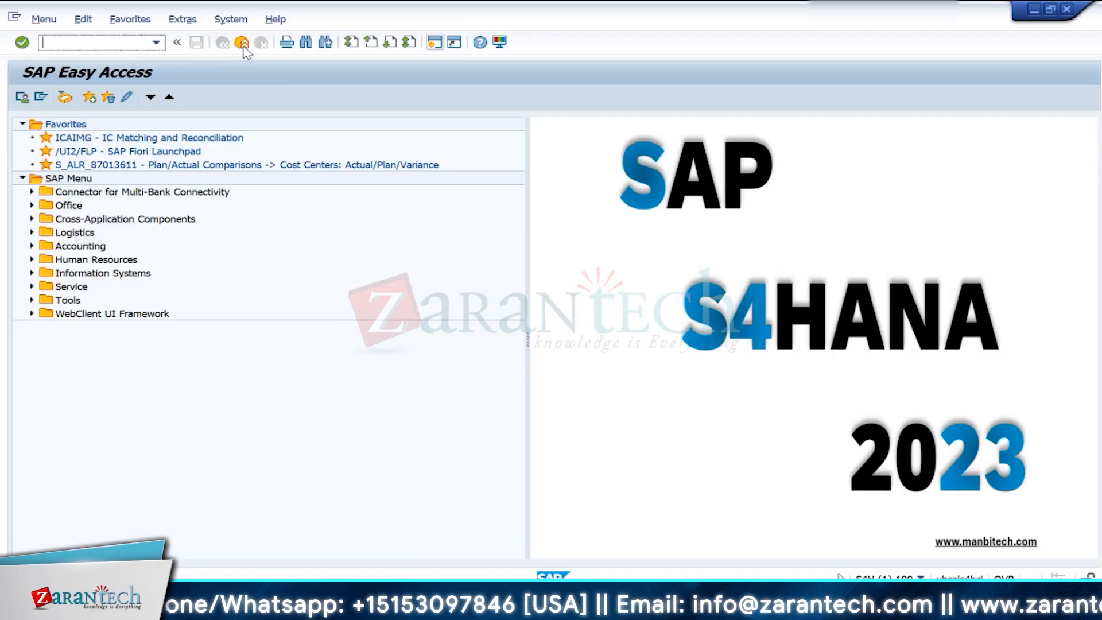
# - Start transaction MM01 and enter RM100 as a new Mechanical engineering material of type FERT Finished Product
pyautogui.write('mm')
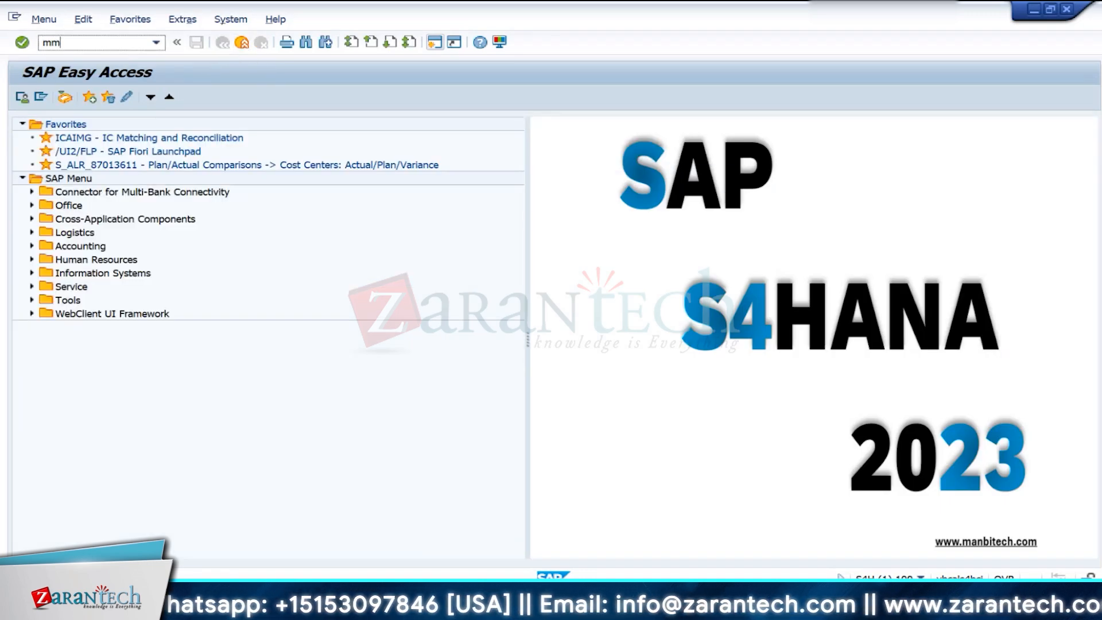
pyautogui.write('01')
pyautogui.press('Return')
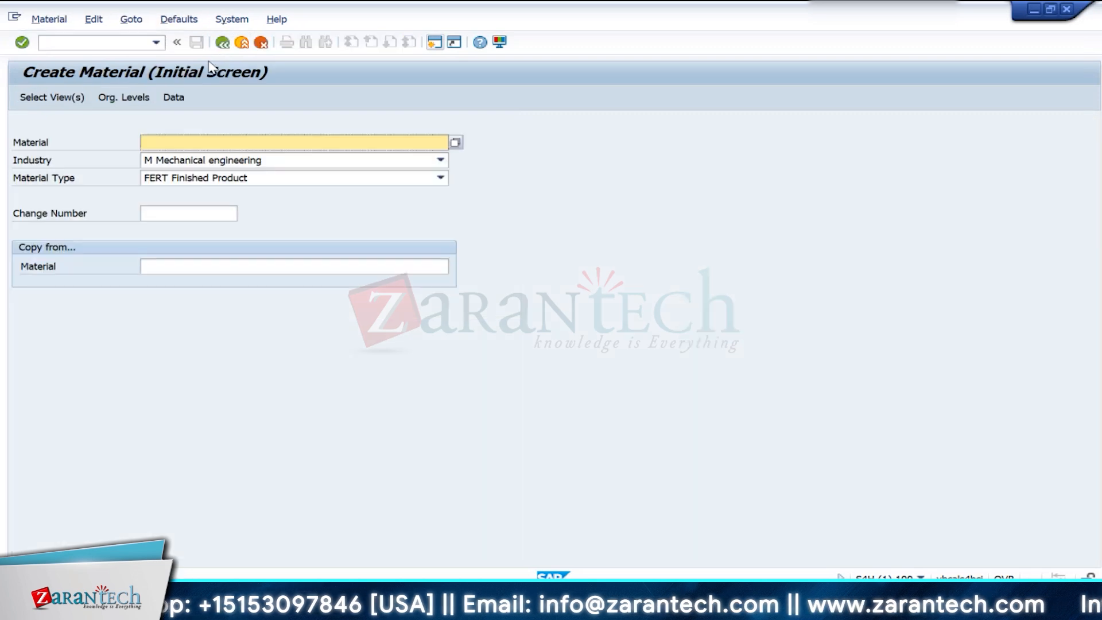
pyautogui.click(210, 139)
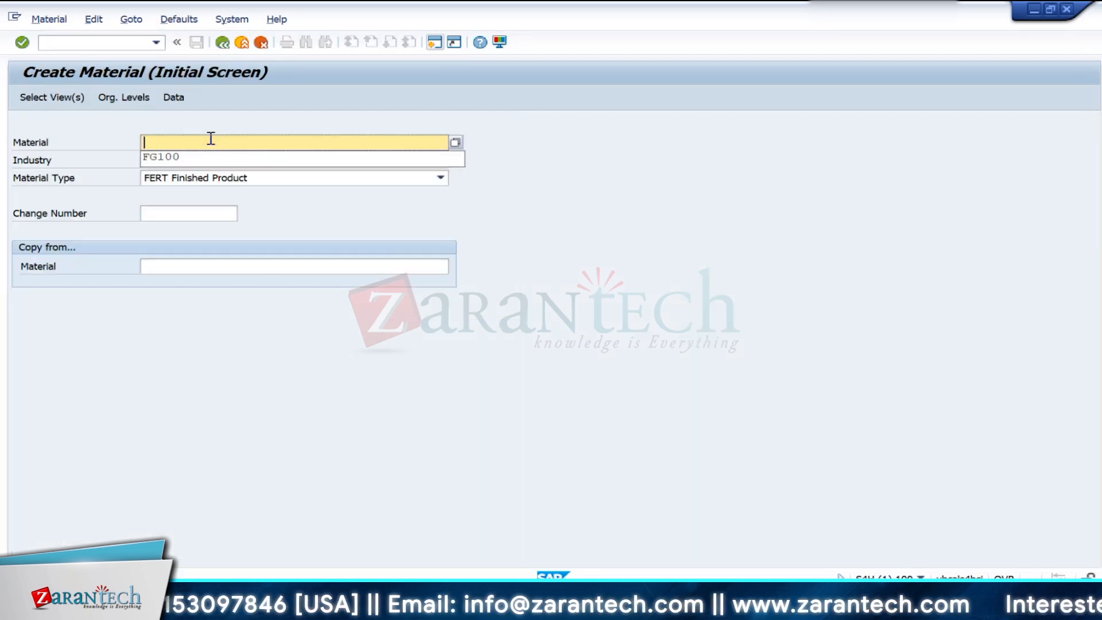
pyautogui.click(198, 158)
pyautogui.press('BackSpace')
pyautogui.press('BackSpace')
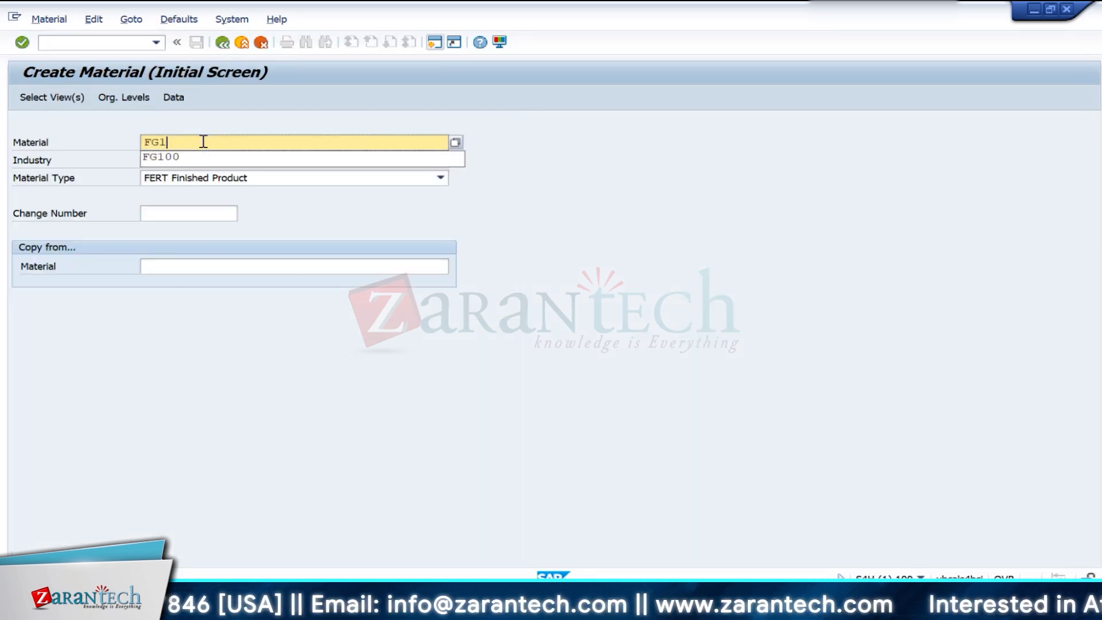
pyautogui.write('RM100')
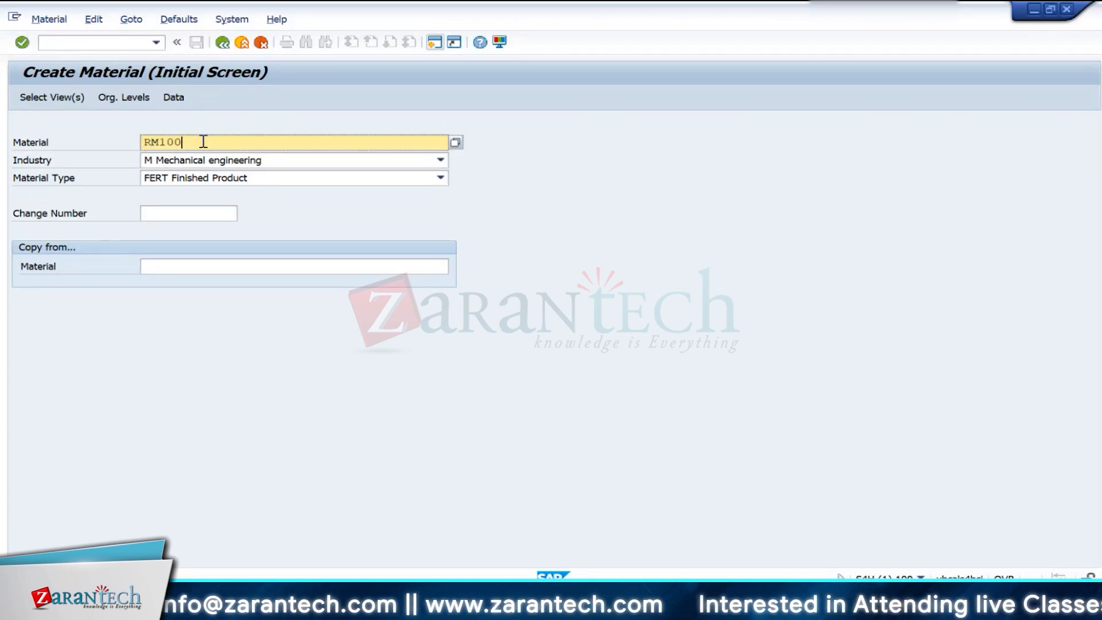
pyautogui.press('Return')
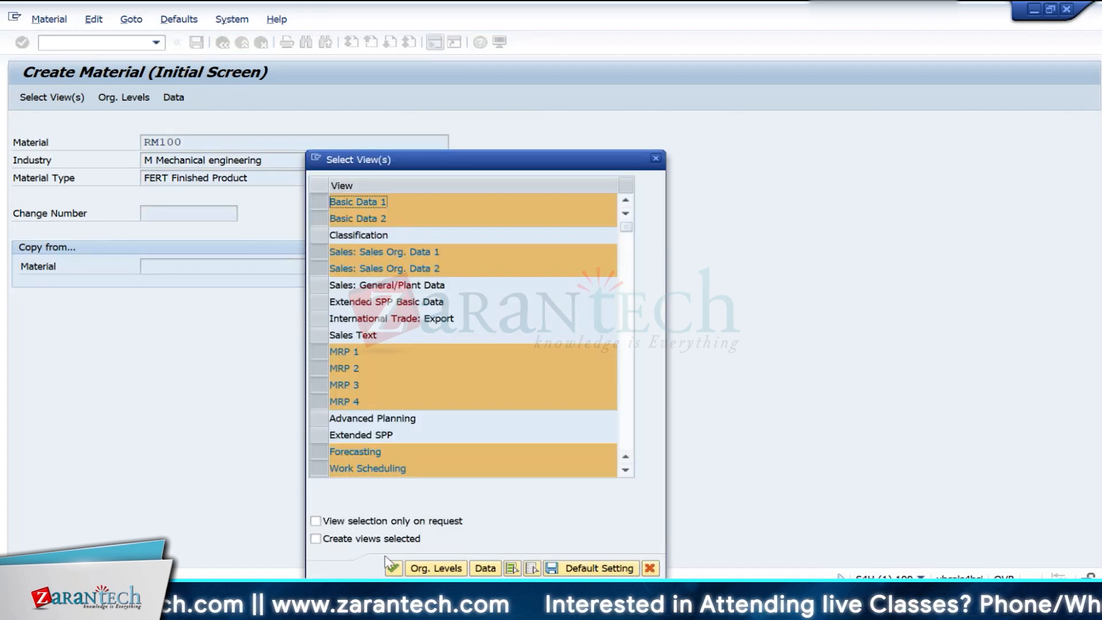
# - Accept the proposed views and set the organizational levels to plant IN10 and storage location 0001
pyautogui.press('Return')
pyautogui.press('BackSpace')
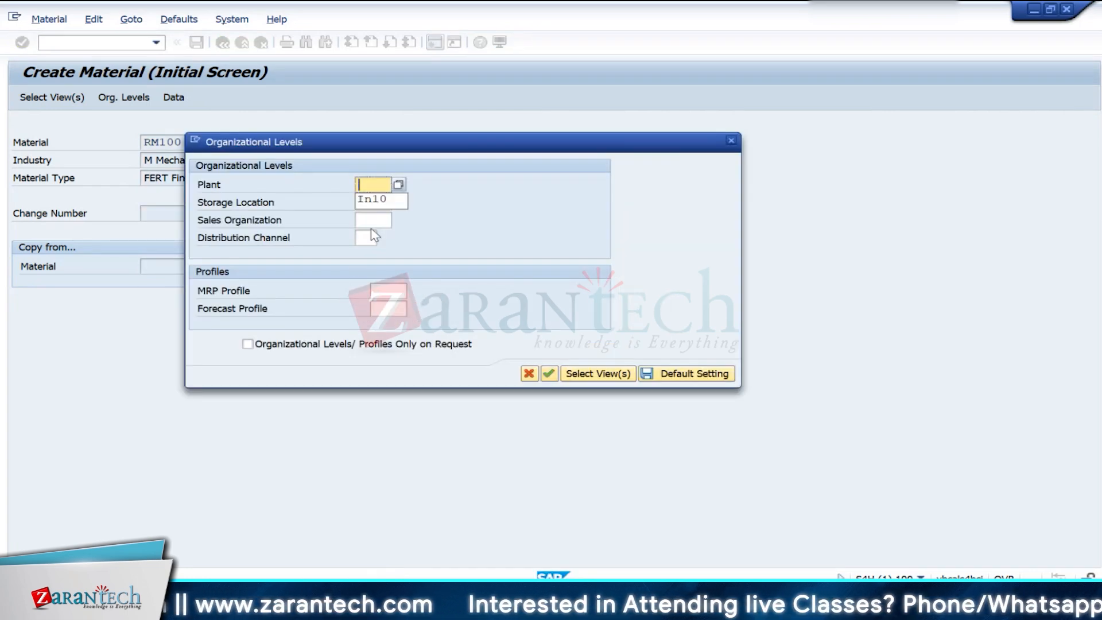
pyautogui.press('Down')
pyautogui.press('Return')
pyautogui.press('Tab')
pyautogui.press('BackSpace')
pyautogui.press('Down')
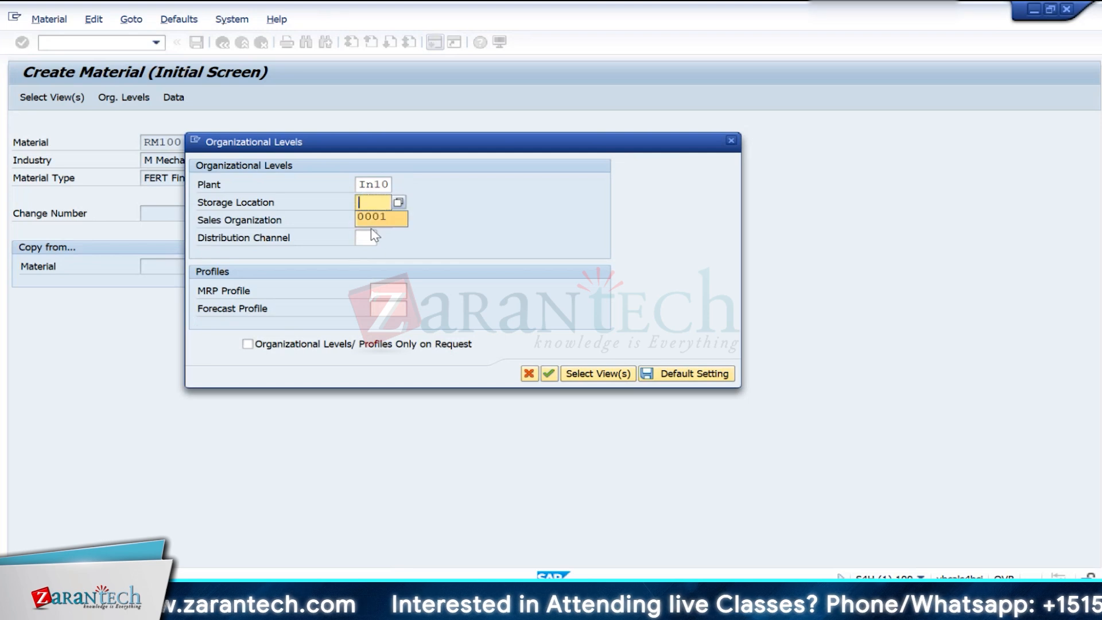
pyautogui.press('Return')
pyautogui.press('Return')
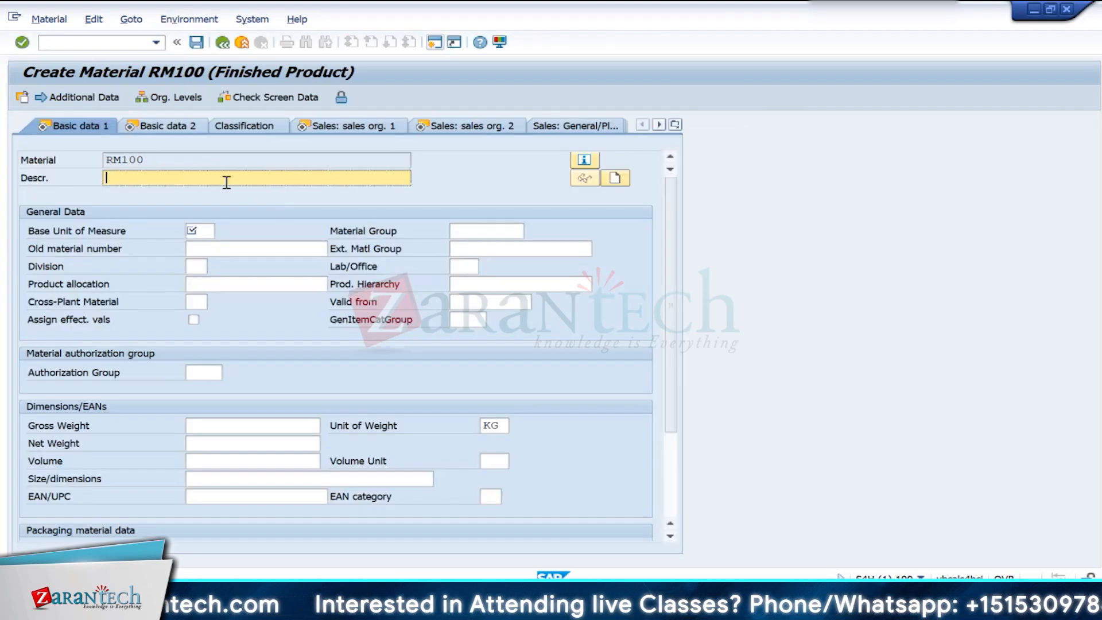
# - Enter the description Wheels and base unit of measure EA for RM100, and continue to the MRP 1 view
pyautogui.write('Wheels')
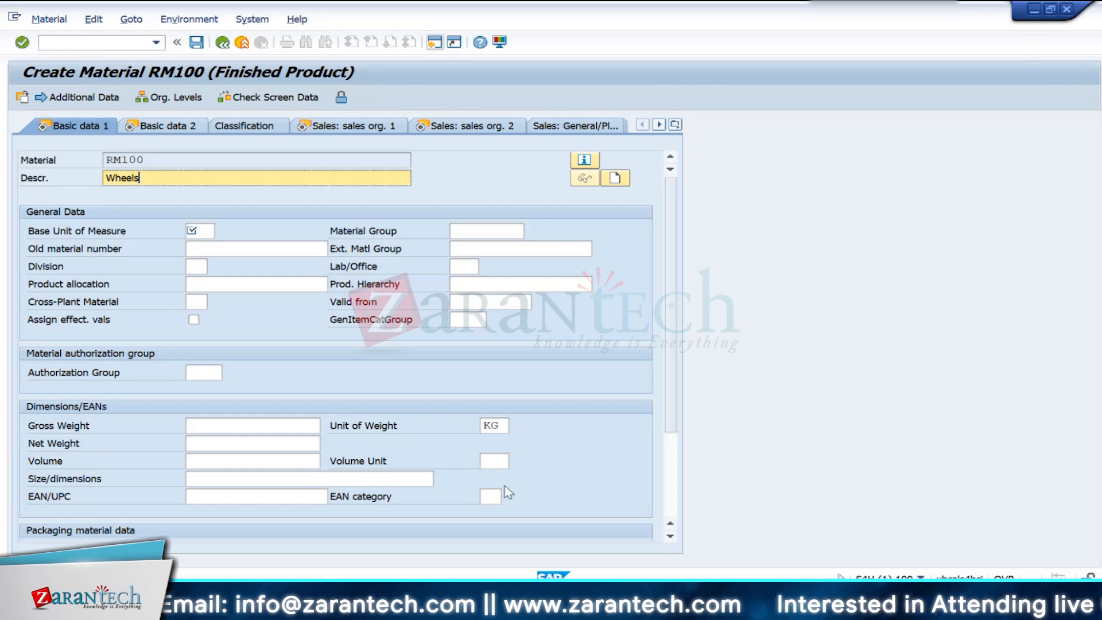
pyautogui.click(199, 235)
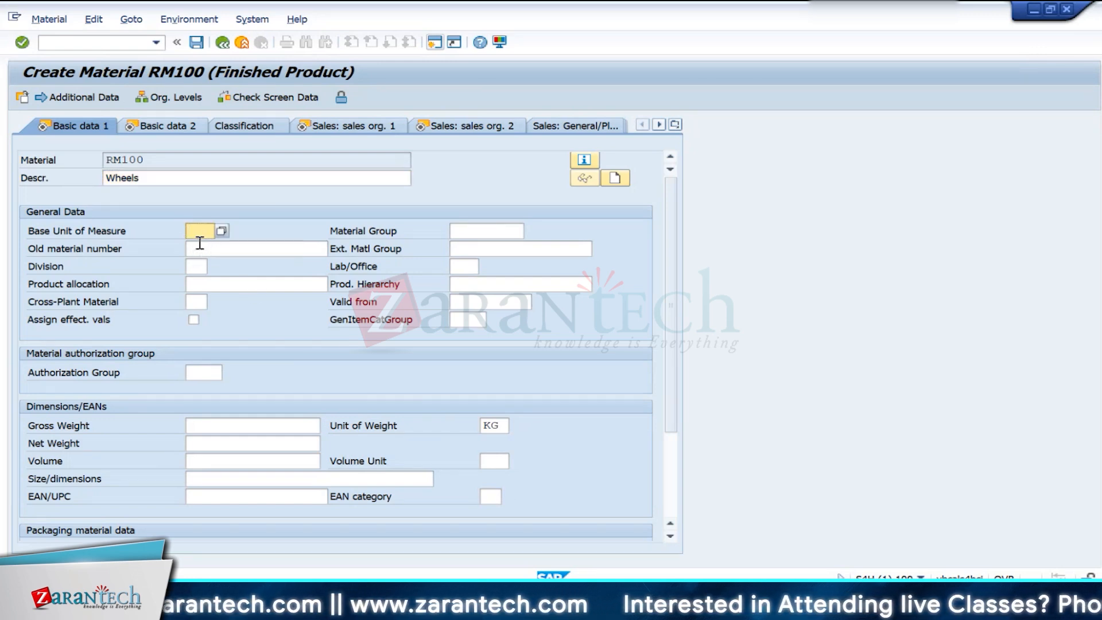
pyautogui.write('EA')
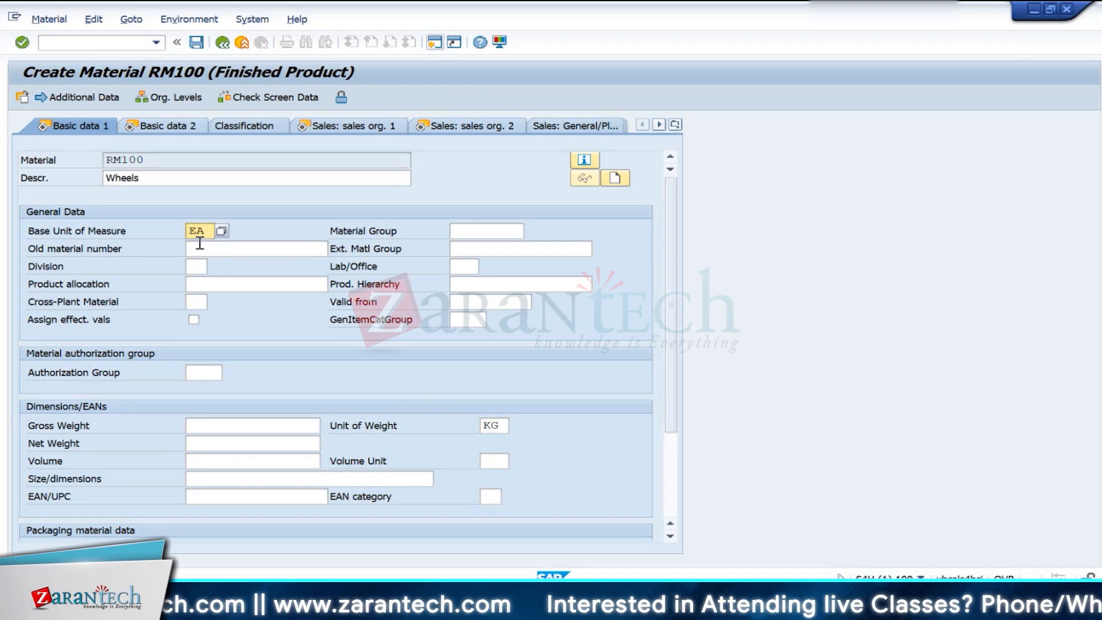
pyautogui.press('Return')
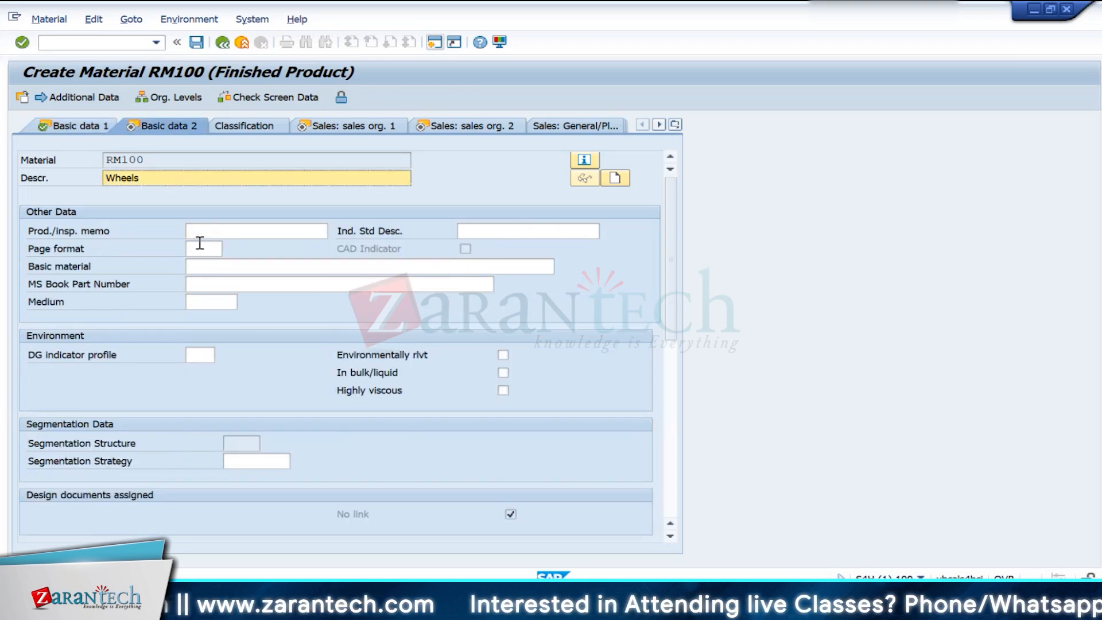
pyautogui.press('Return')
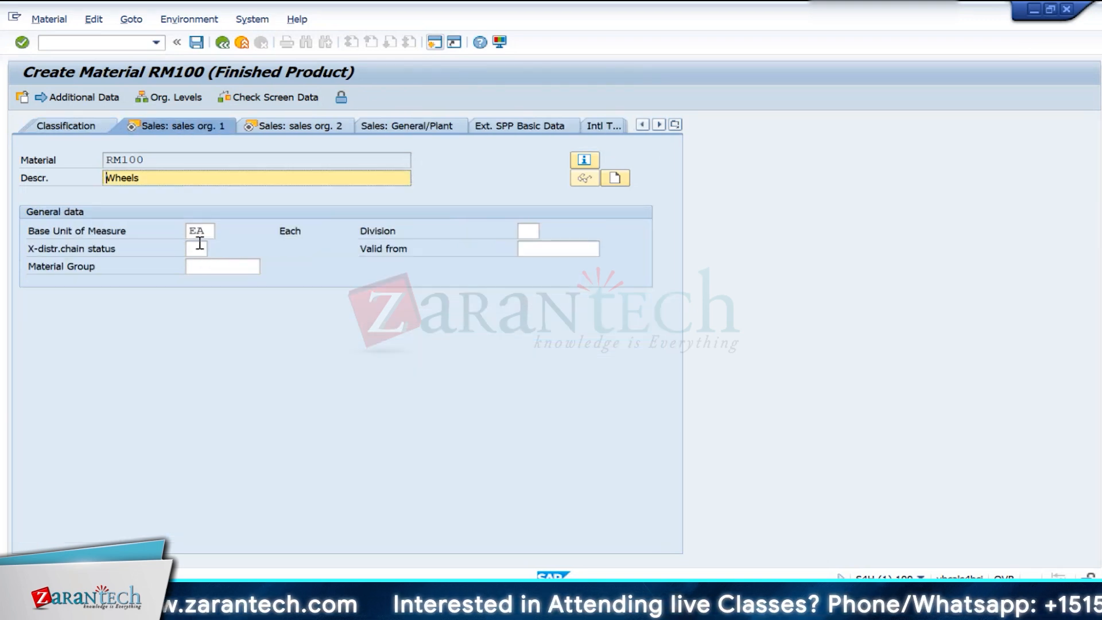
pyautogui.press('Return')
pyautogui.press('Return')
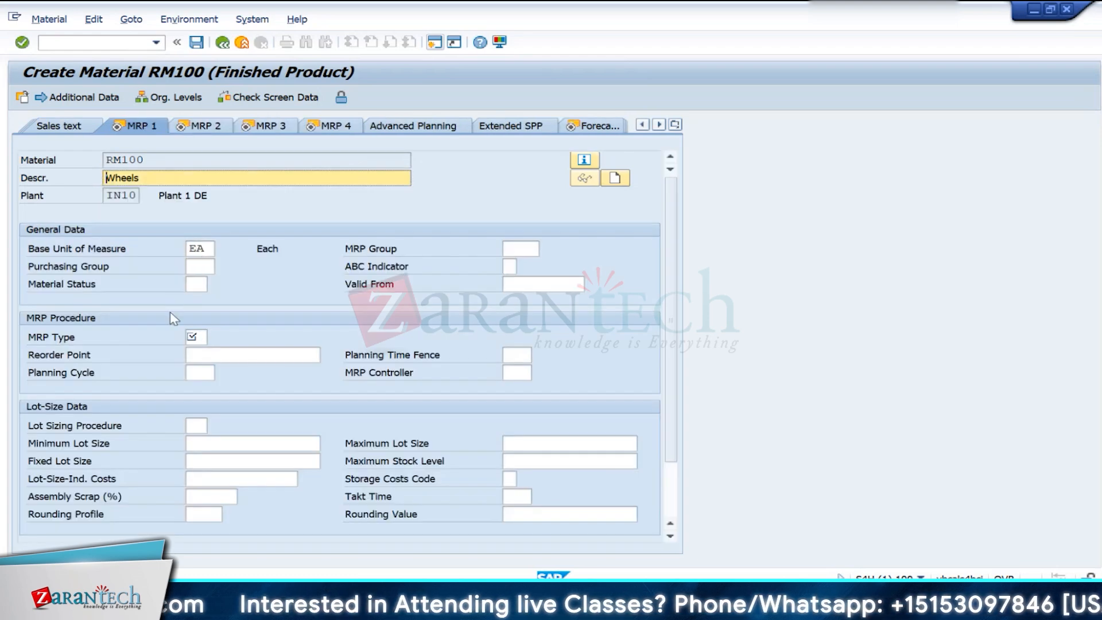
# - Set MRP type ND in the MRP 1 view and procurement type F in the MRP 2 view
pyautogui.click(204, 338)
pyautogui.write('nd')
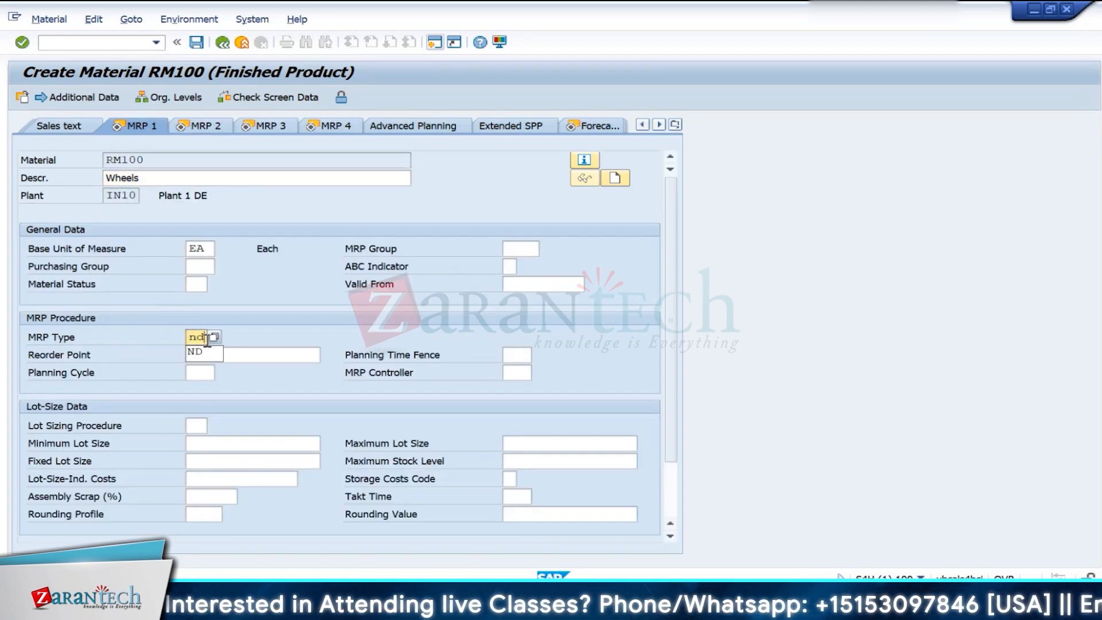
pyautogui.press('Return')
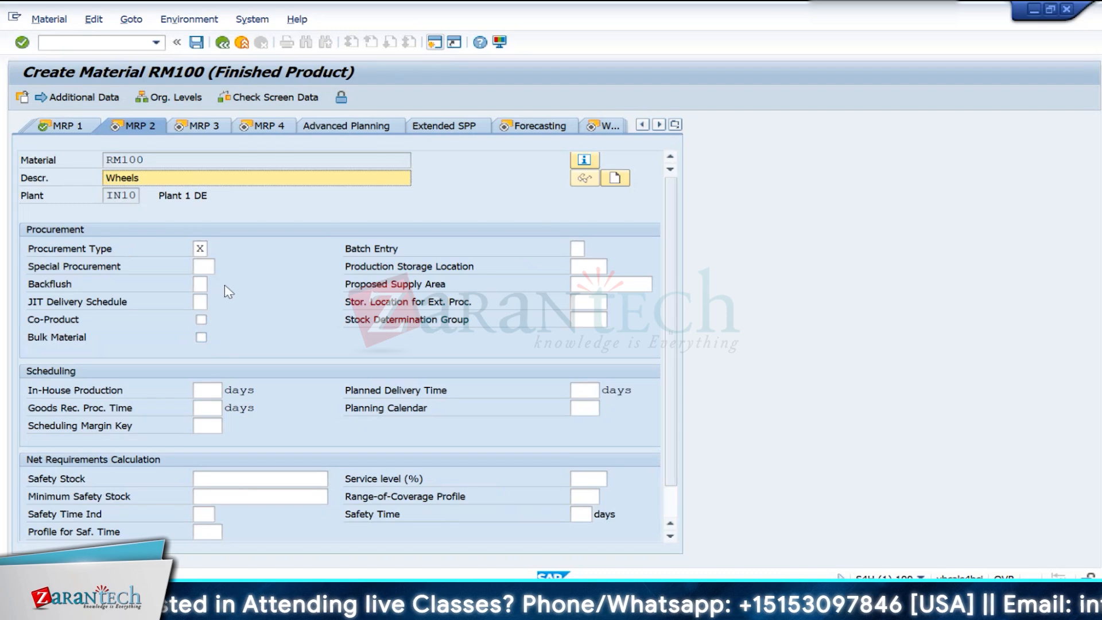
pyautogui.click(201, 248)
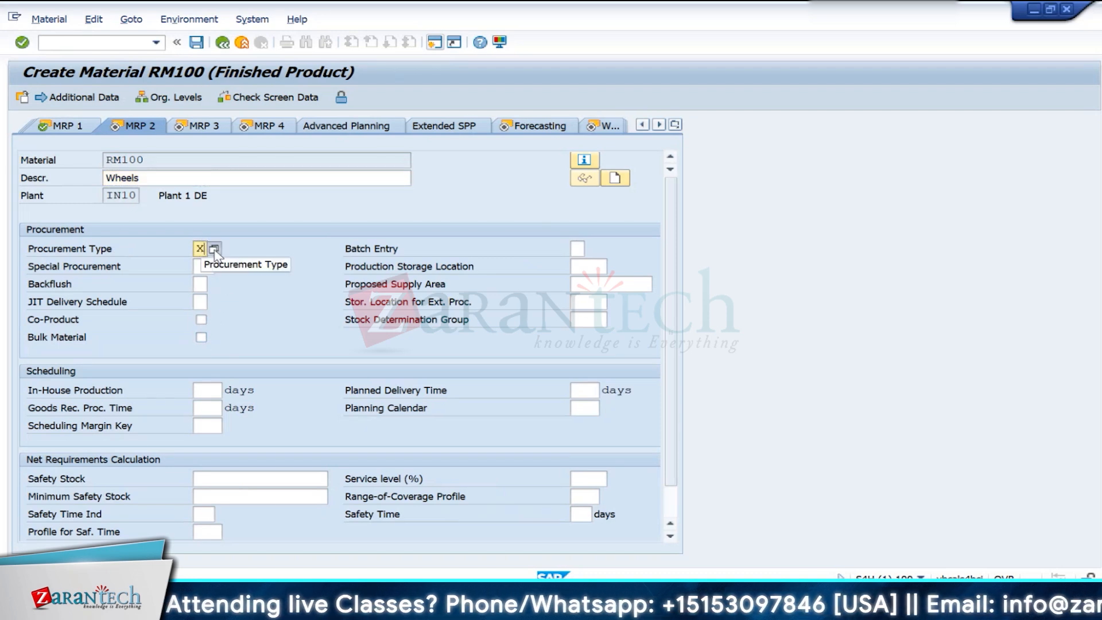
pyautogui.click(214, 249)
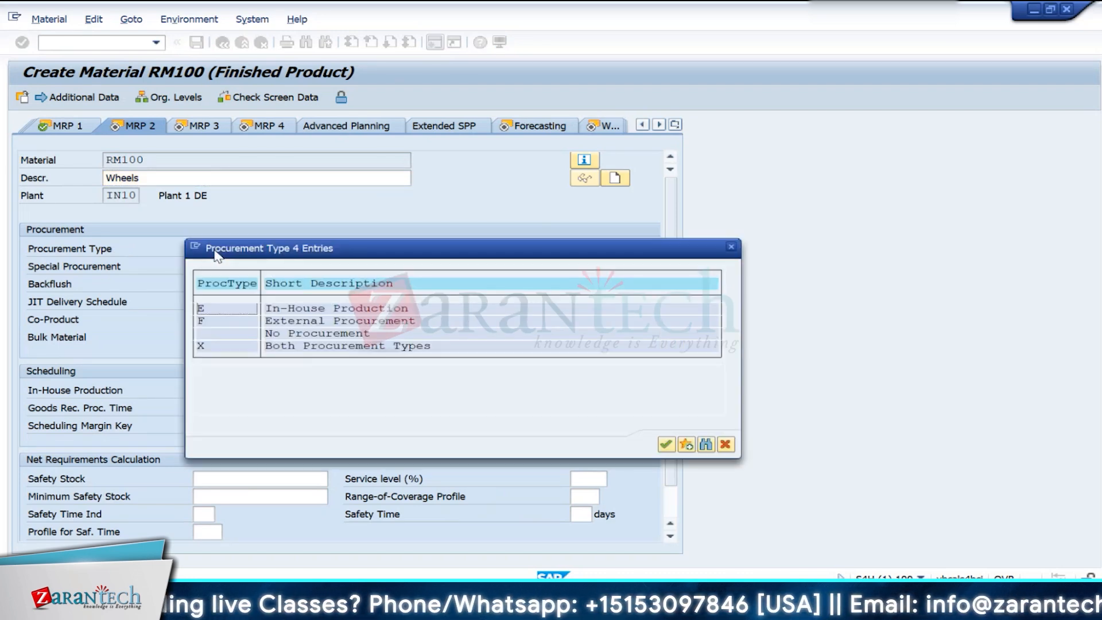
pyautogui.doubleClick(201, 344)
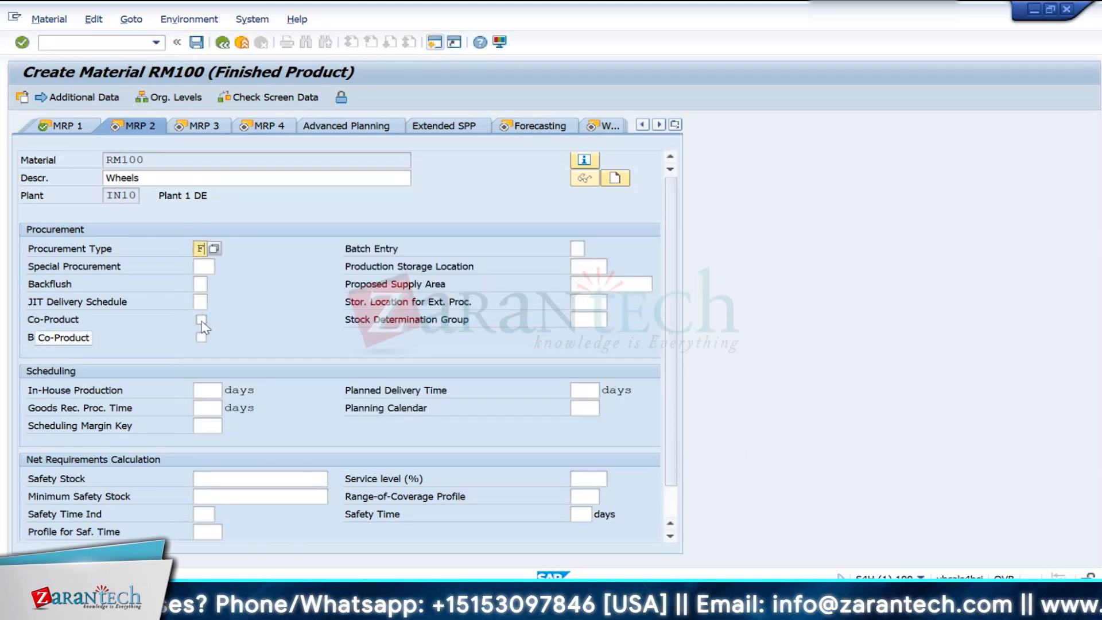
pyautogui.press('Return')
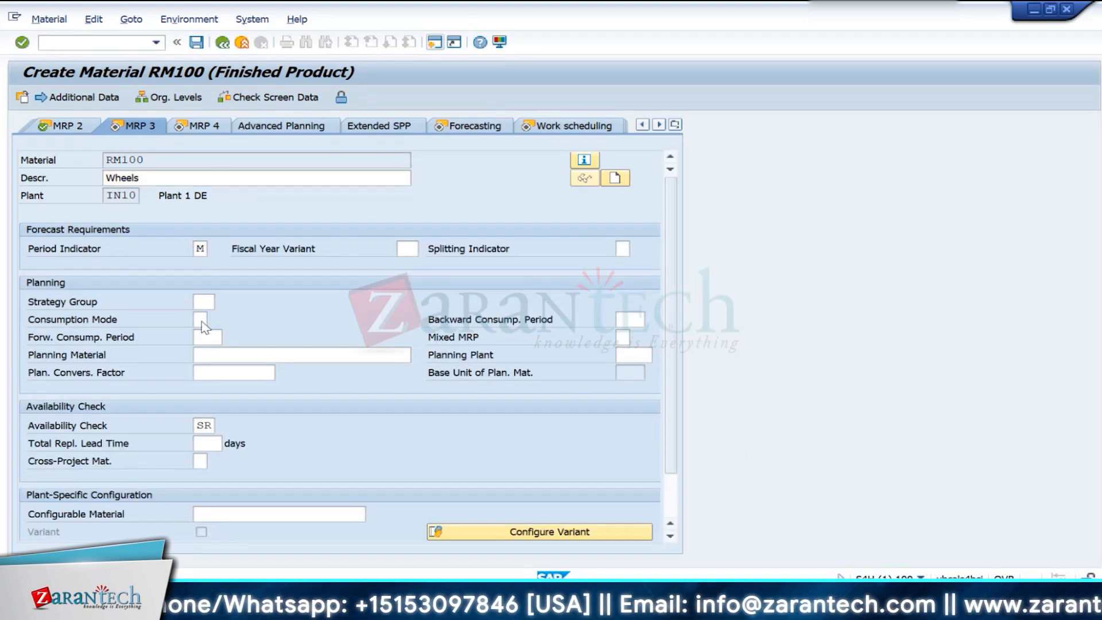
# - Continue through the MRP, forecasting, work scheduling and plant data views to Accounting 1 without entering data
pyautogui.press('Return')
pyautogui.press('Return')
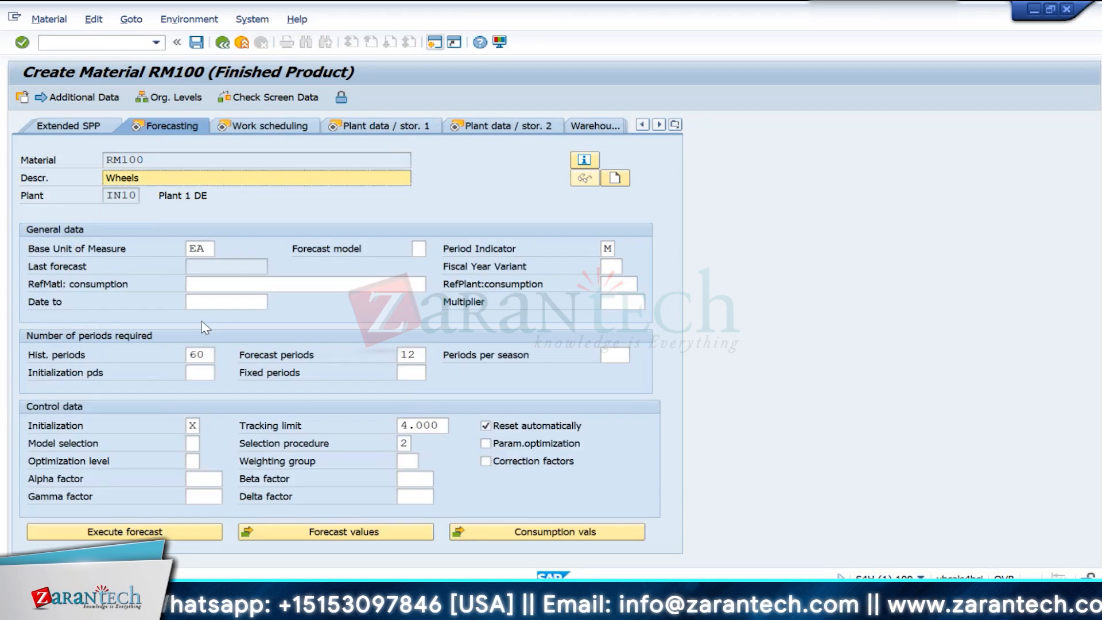
pyautogui.press('Return')
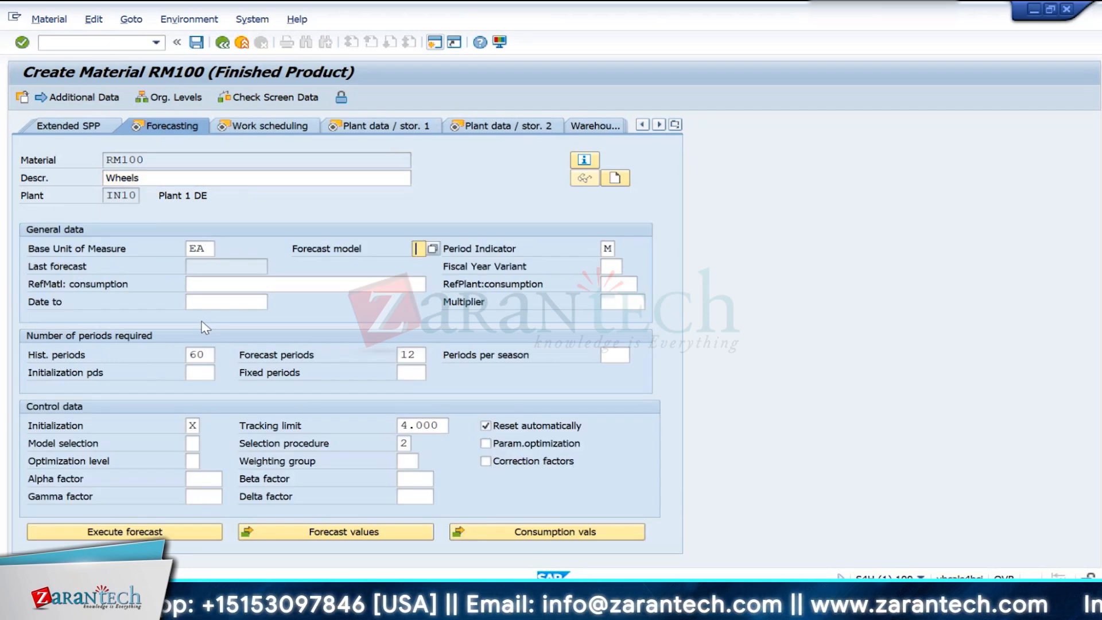
pyautogui.press('Return')
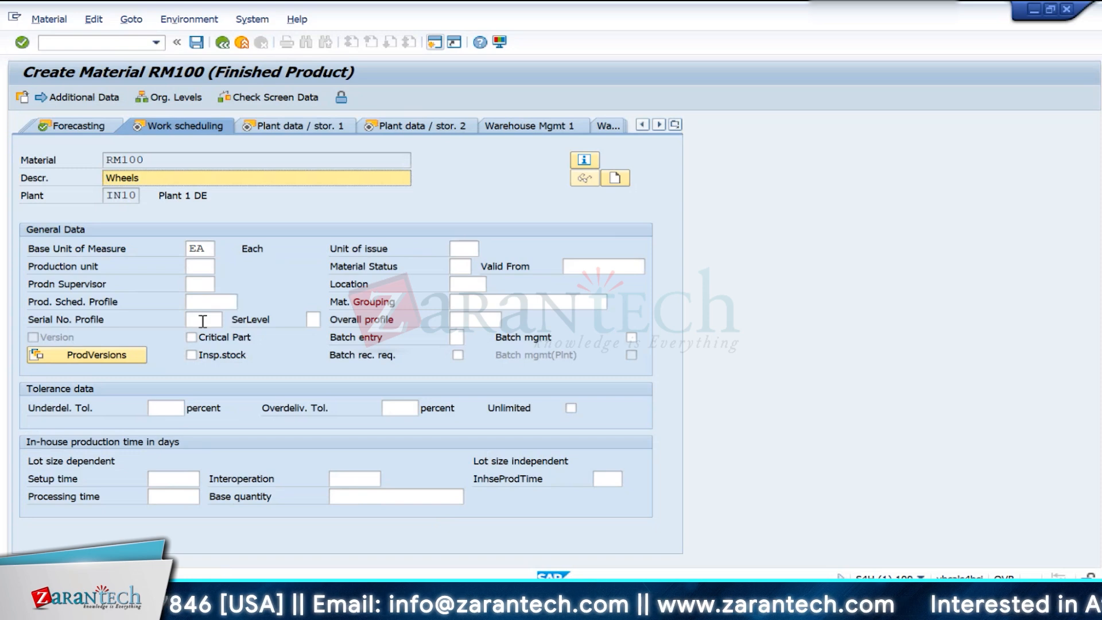
pyautogui.press('Return')
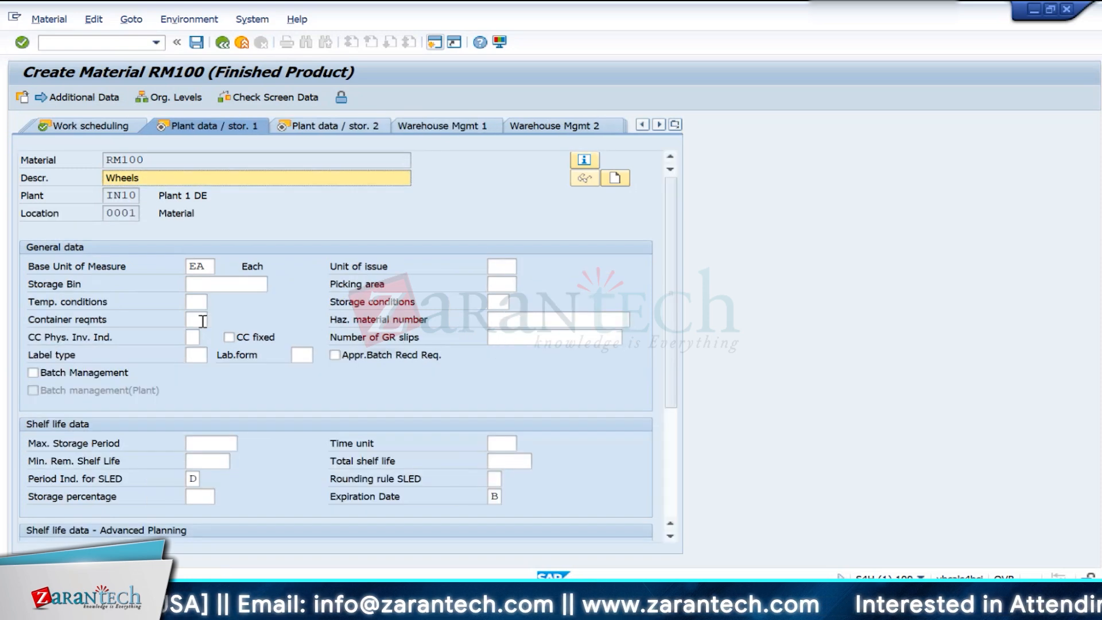
pyautogui.press('Return')
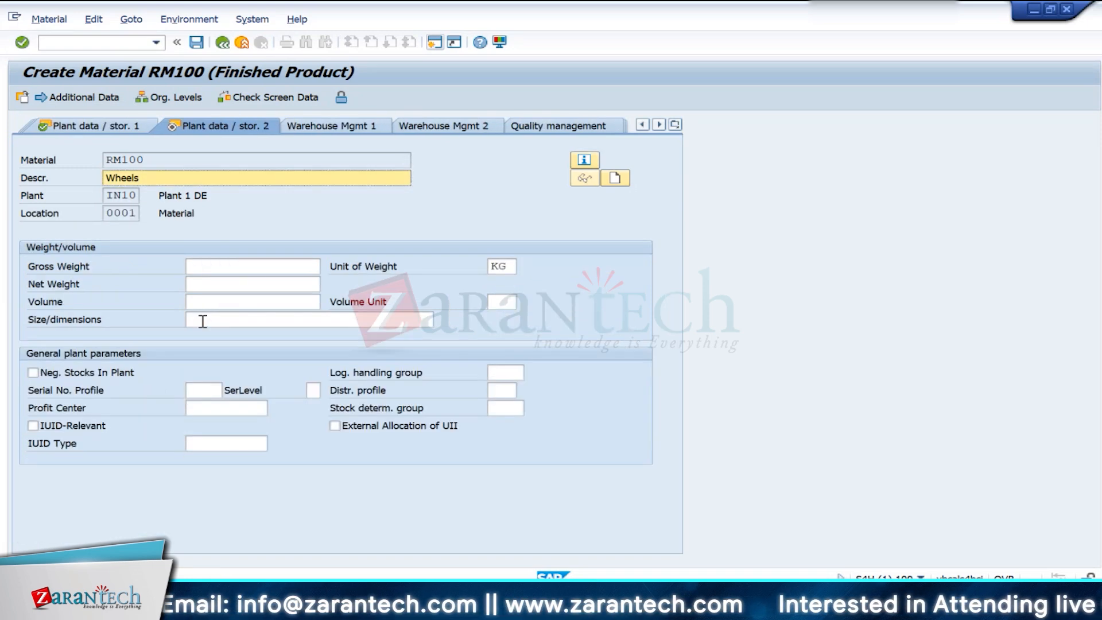
pyautogui.press('Return')
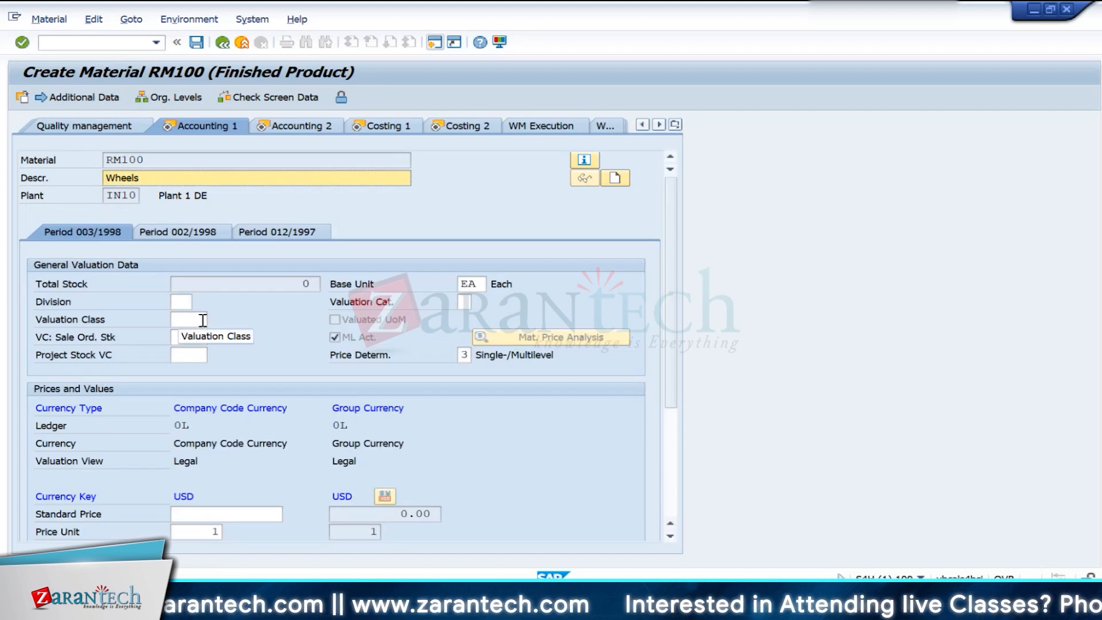
# - Look up the available valuation classes for RM100, close the list and exit the material without saving
pyautogui.click(203, 320)
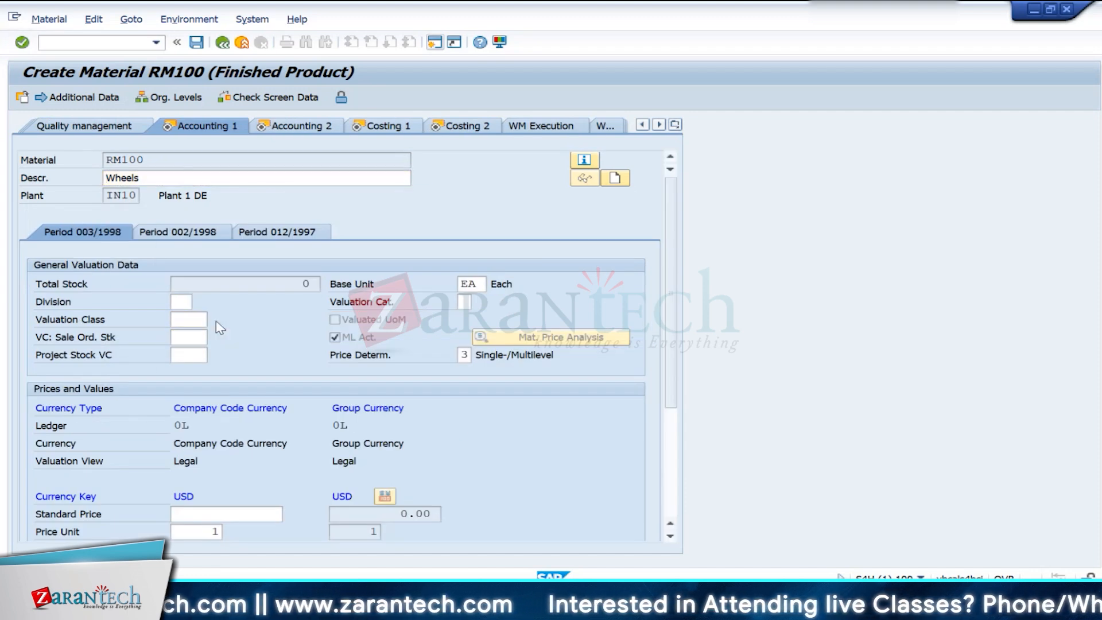
pyautogui.press('F4')
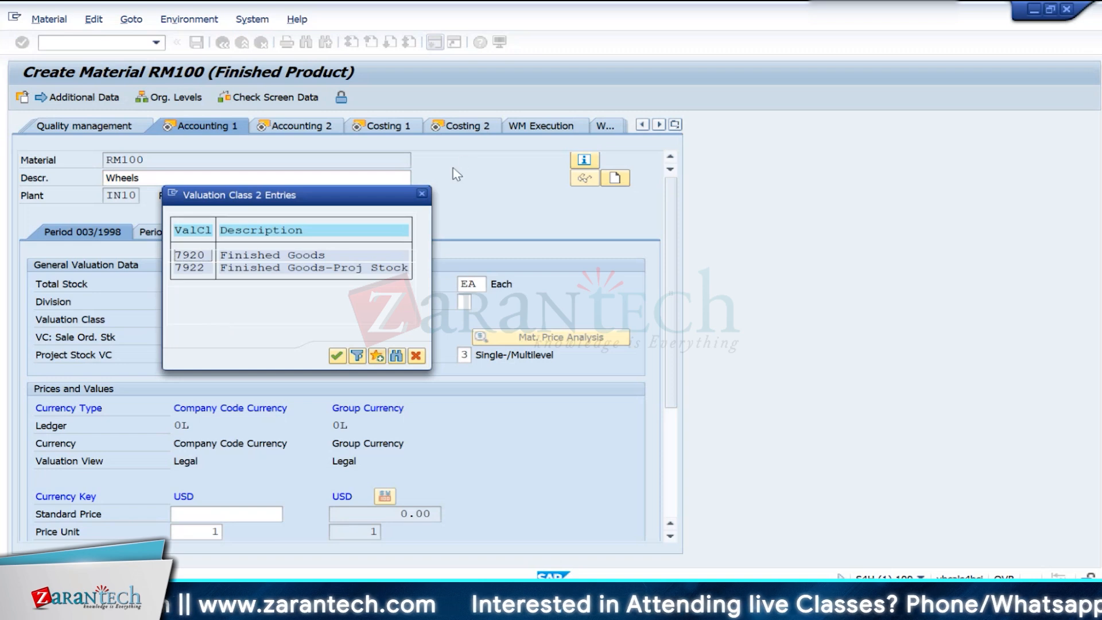
pyautogui.click(423, 195)
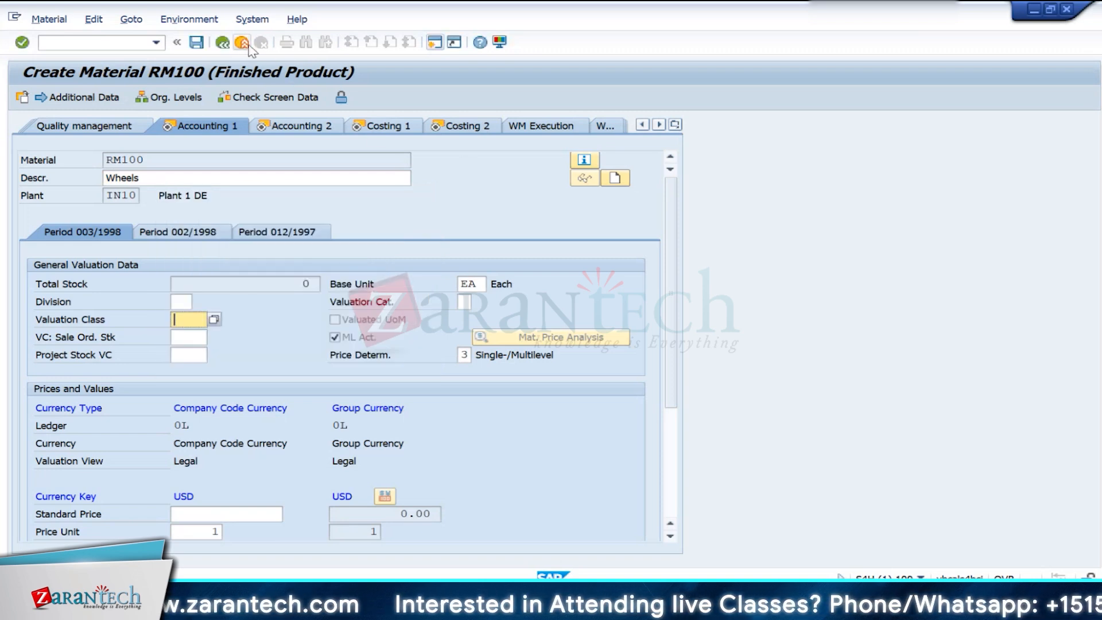
pyautogui.click(242, 43)
pyautogui.click(348, 320)
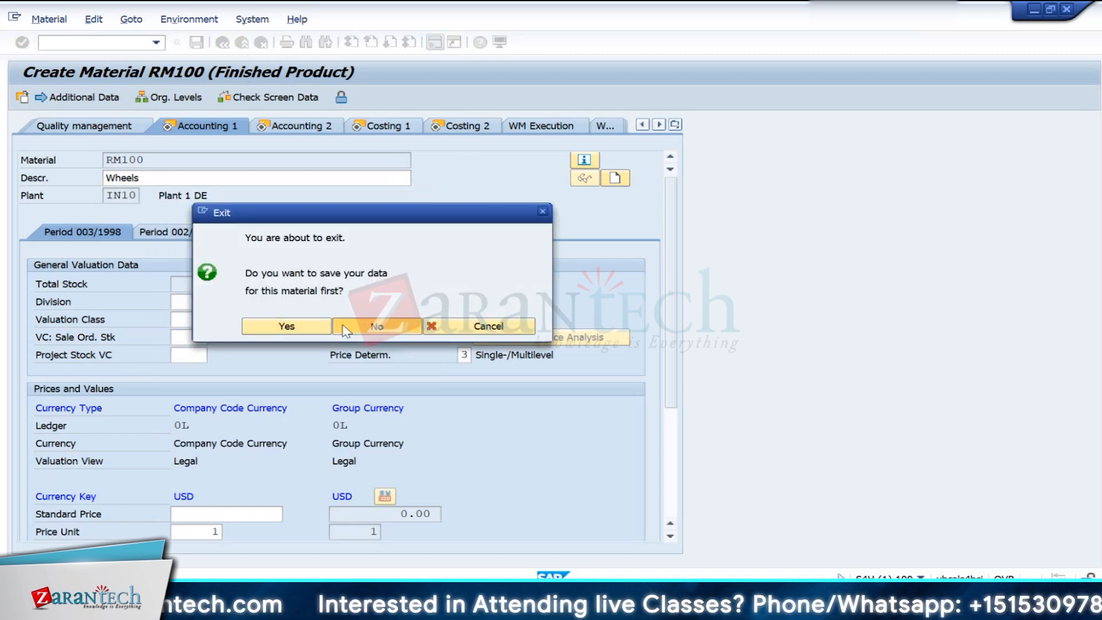
# - Start creating material RM100 with transaction MM01, using industry Mechanical engineering and material type ROH Raw materials
pyautogui.write('mm01')
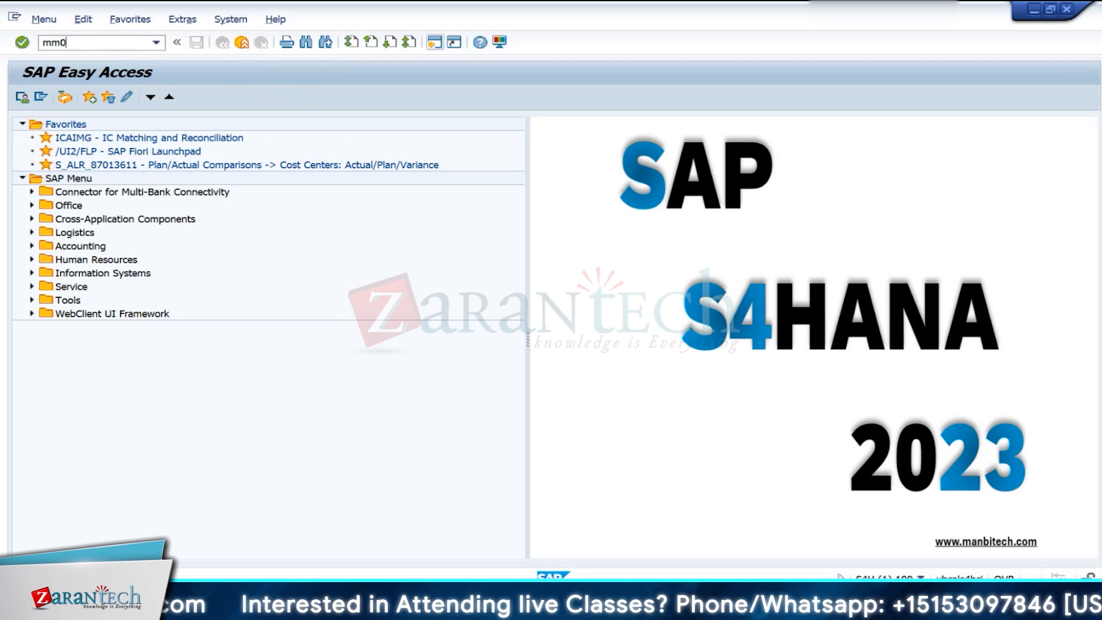
pyautogui.press('Return')
pyautogui.press('Down')
pyautogui.press('Down')
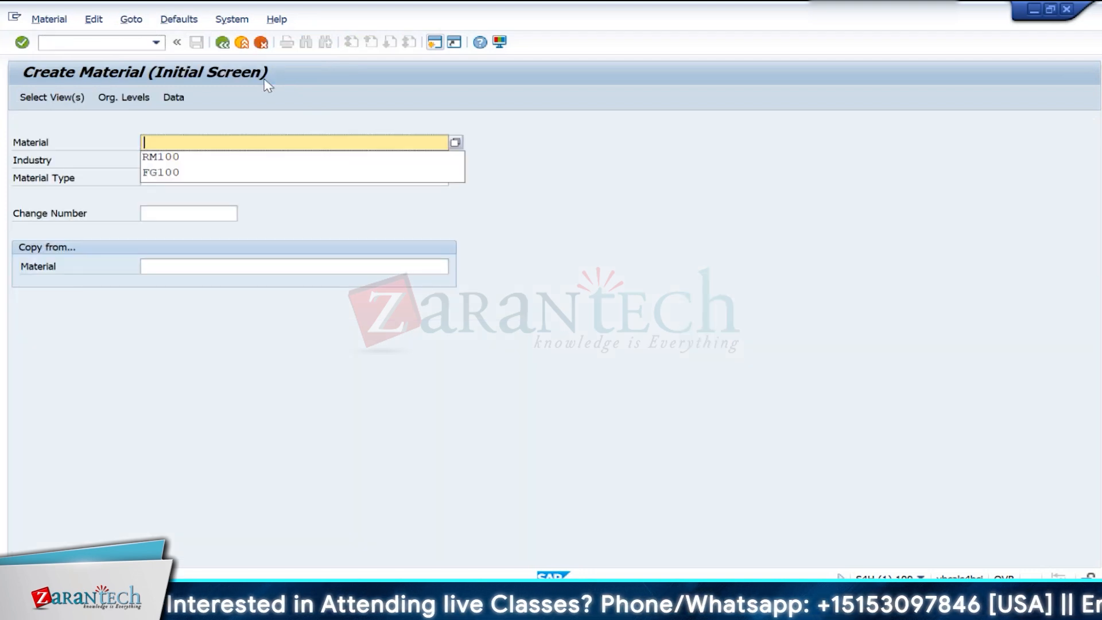
pyautogui.press('Return')
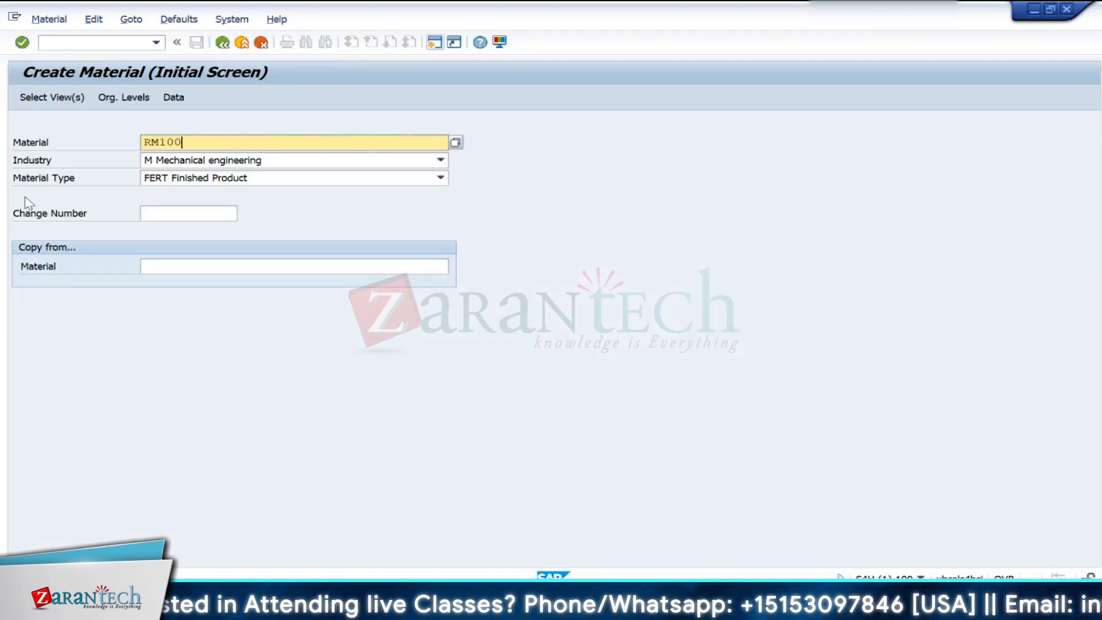
pyautogui.click(210, 181)
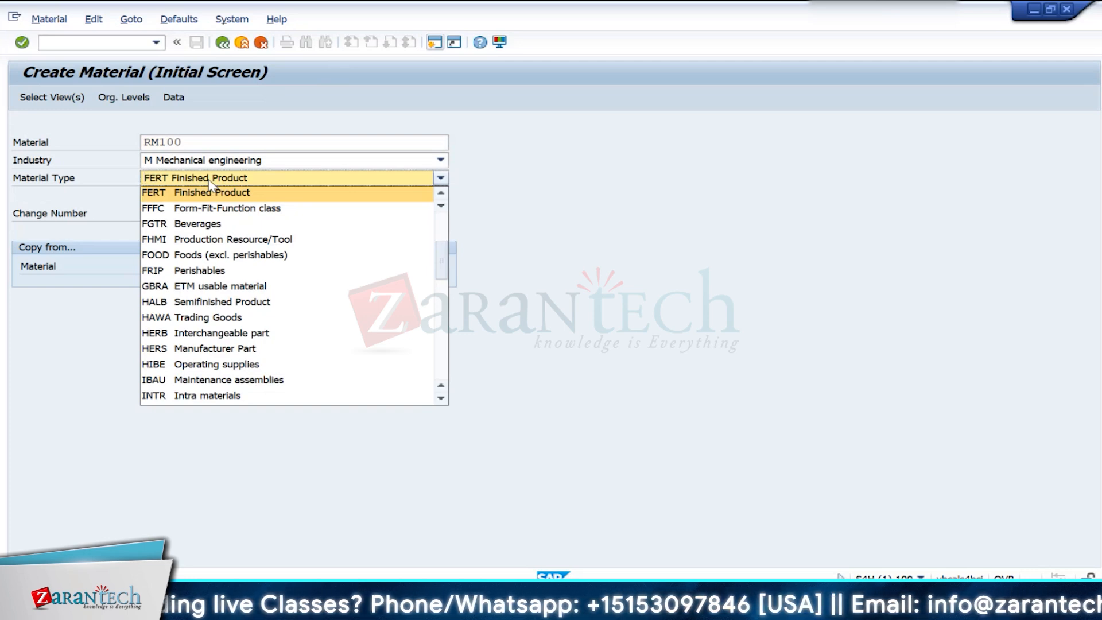
pyautogui.press('r')
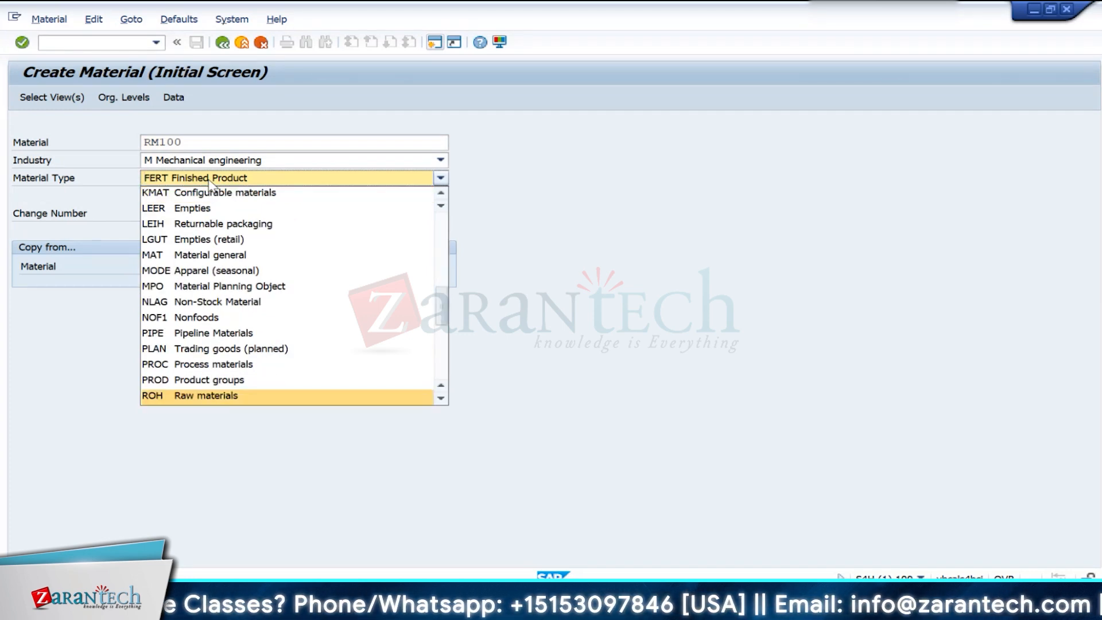
pyautogui.press('Return')
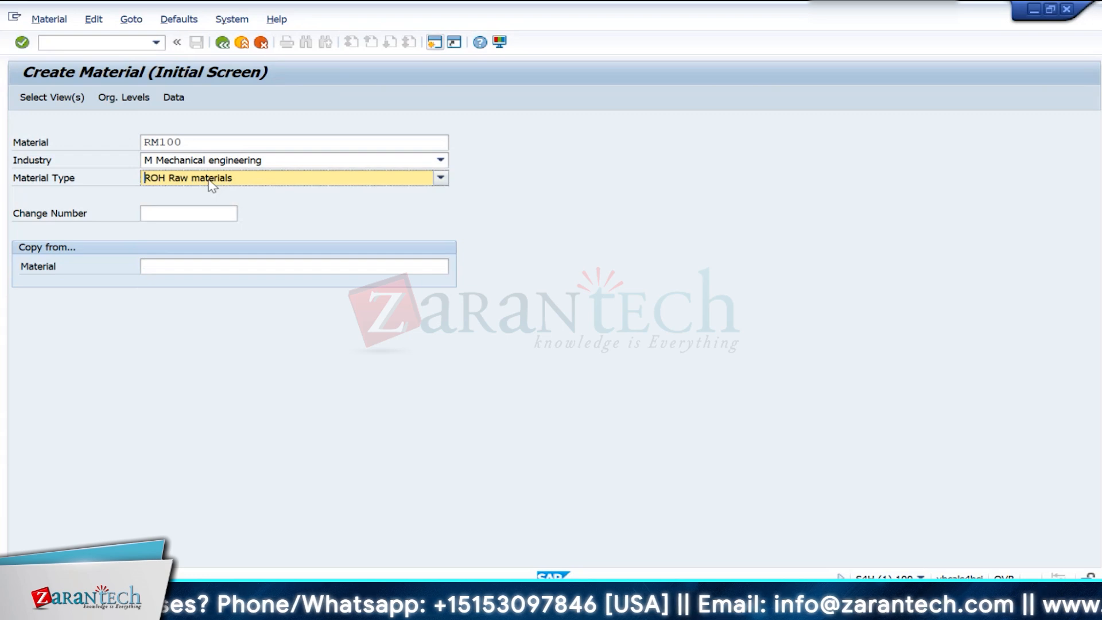
pyautogui.press('Return')
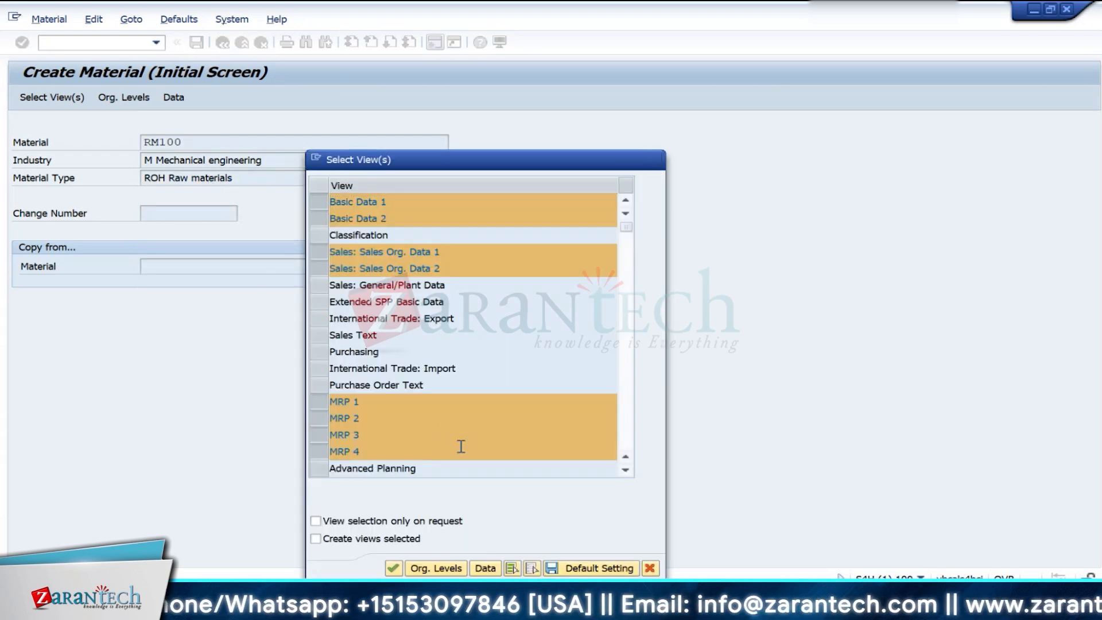
# - Accept the preselected views and assign plant IN10 and storage location 0001 as RM100's organizational levels
pyautogui.scroll(-1, 461, 446)
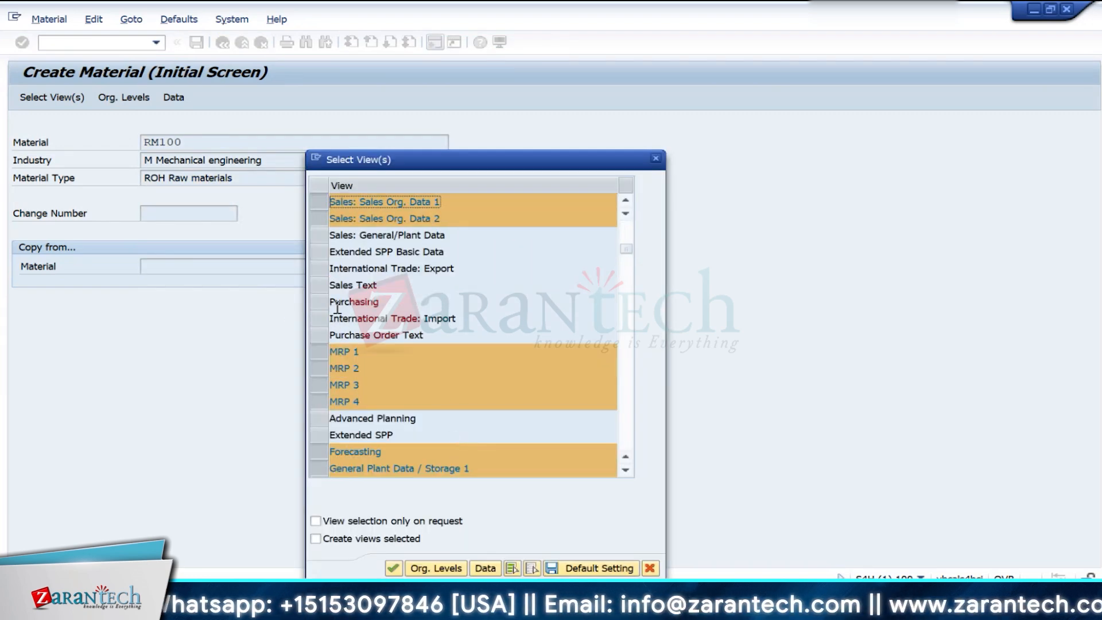
pyautogui.press('Return')
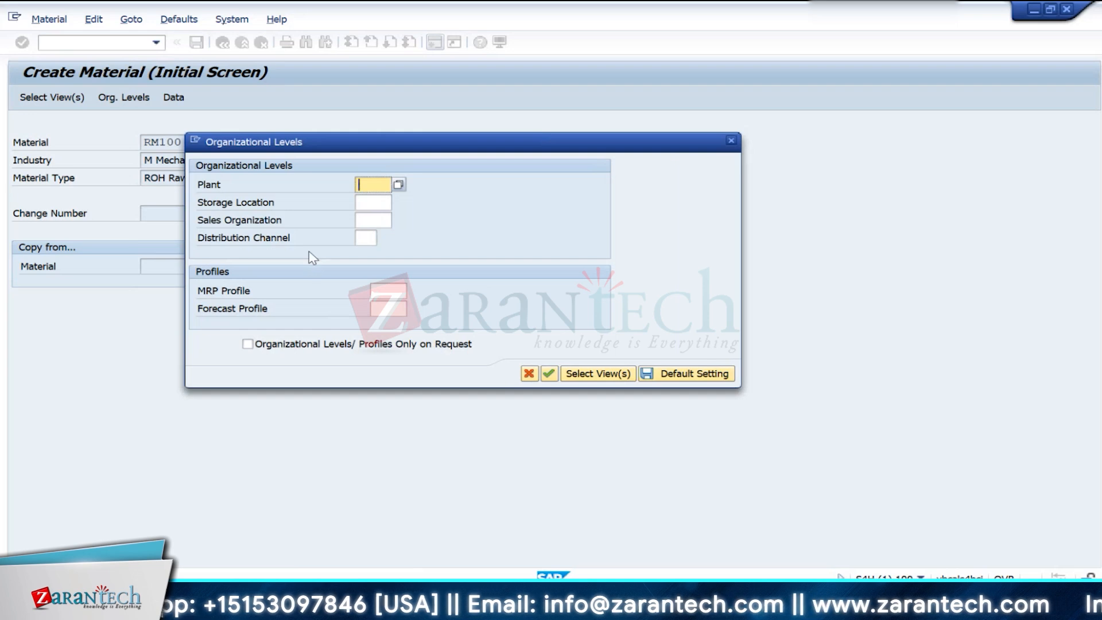
pyautogui.press('Down')
pyautogui.press('Down')
pyautogui.press('Return')
pyautogui.press('Tab')
pyautogui.press('Down')
pyautogui.press('Down')
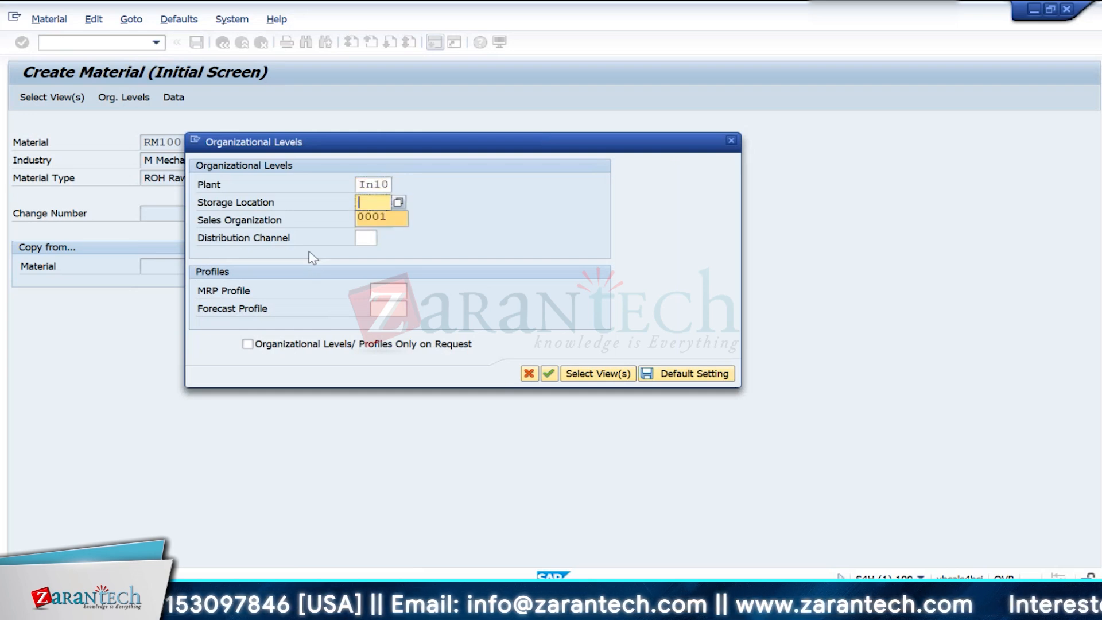
pyautogui.press('Return')
pyautogui.press('Return')
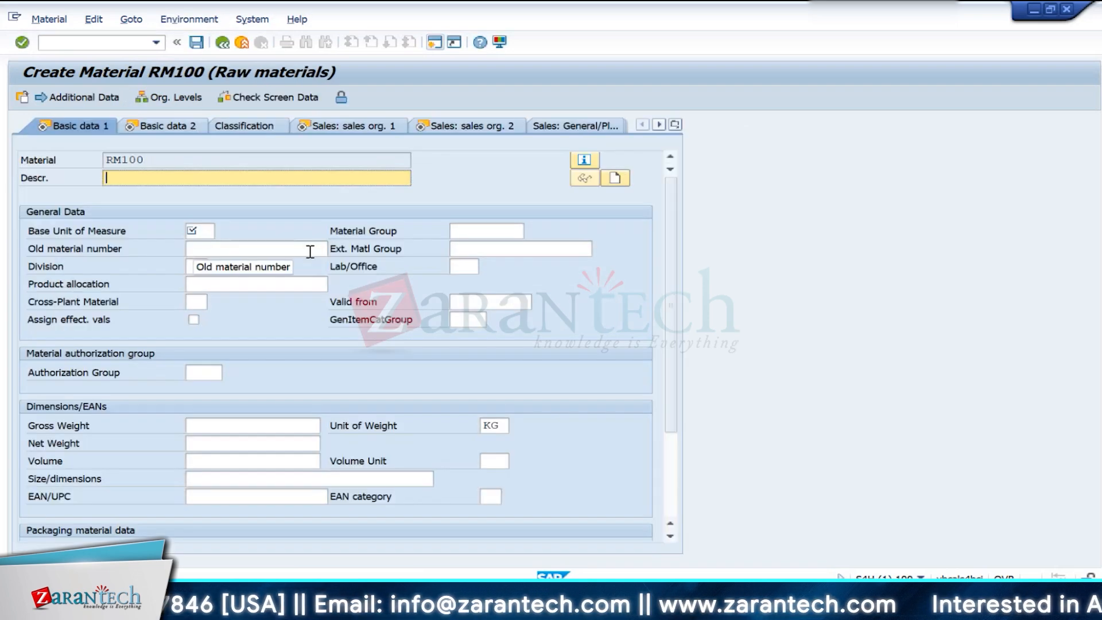
# - Describe the raw material as Wheels with base unit of measure EA, and continue through the sales views to MRP 1
pyautogui.press('Down')
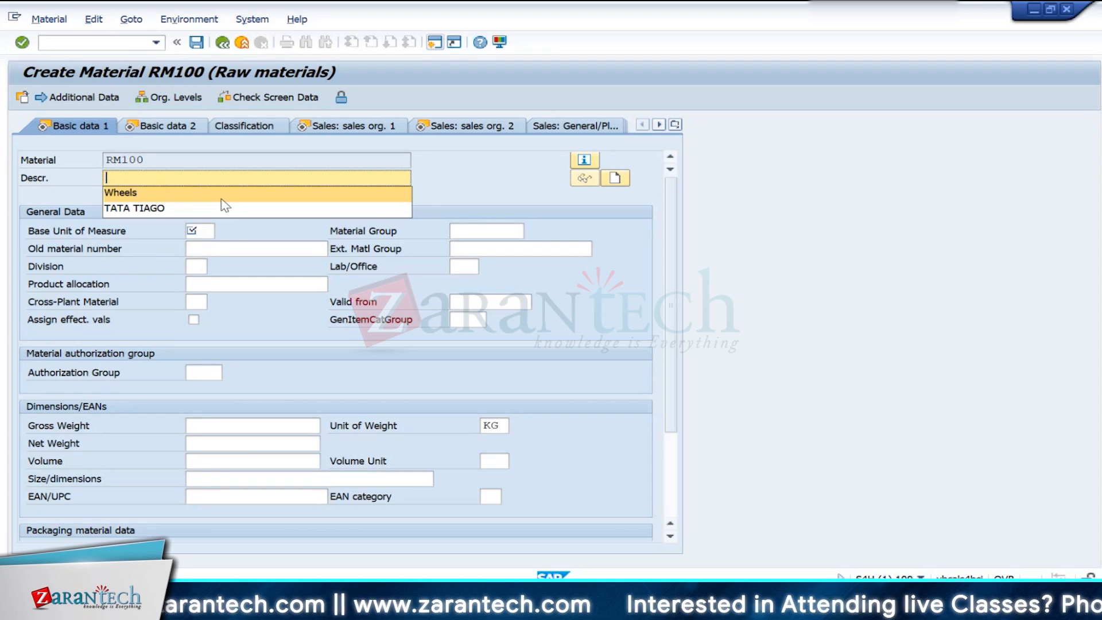
pyautogui.press('Return')
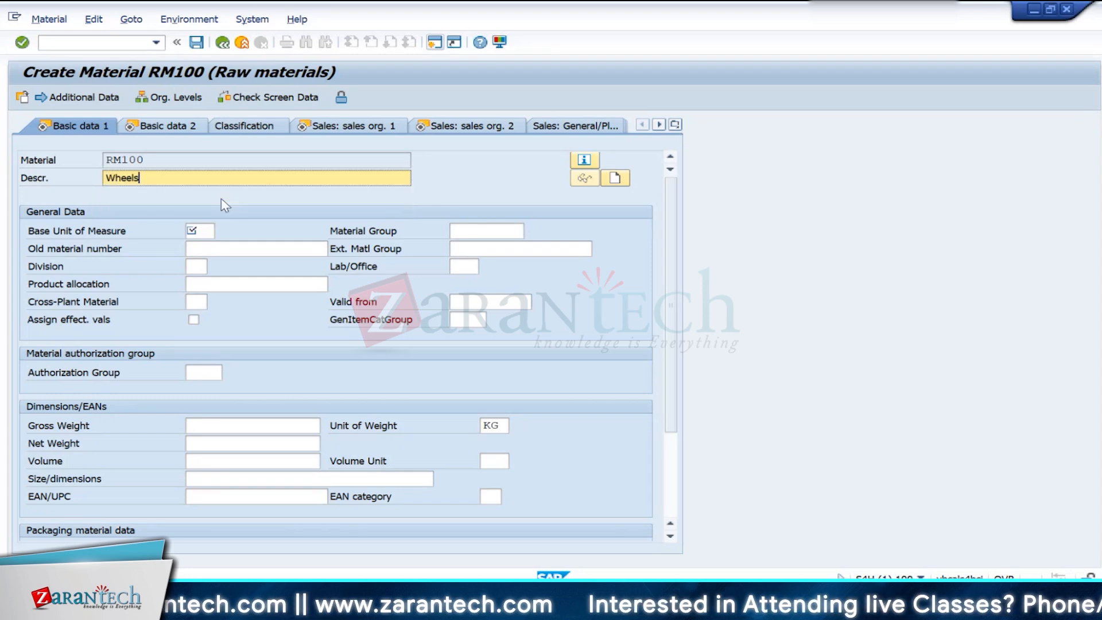
pyautogui.click(206, 232)
pyautogui.press('Down')
pyautogui.press('Return')
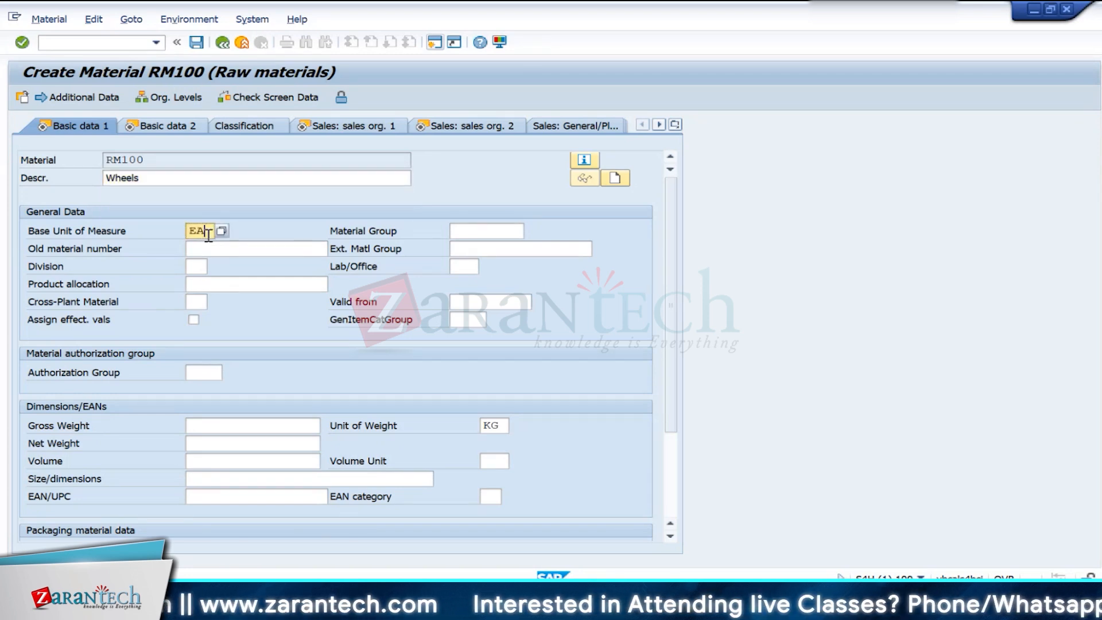
pyautogui.press('Return')
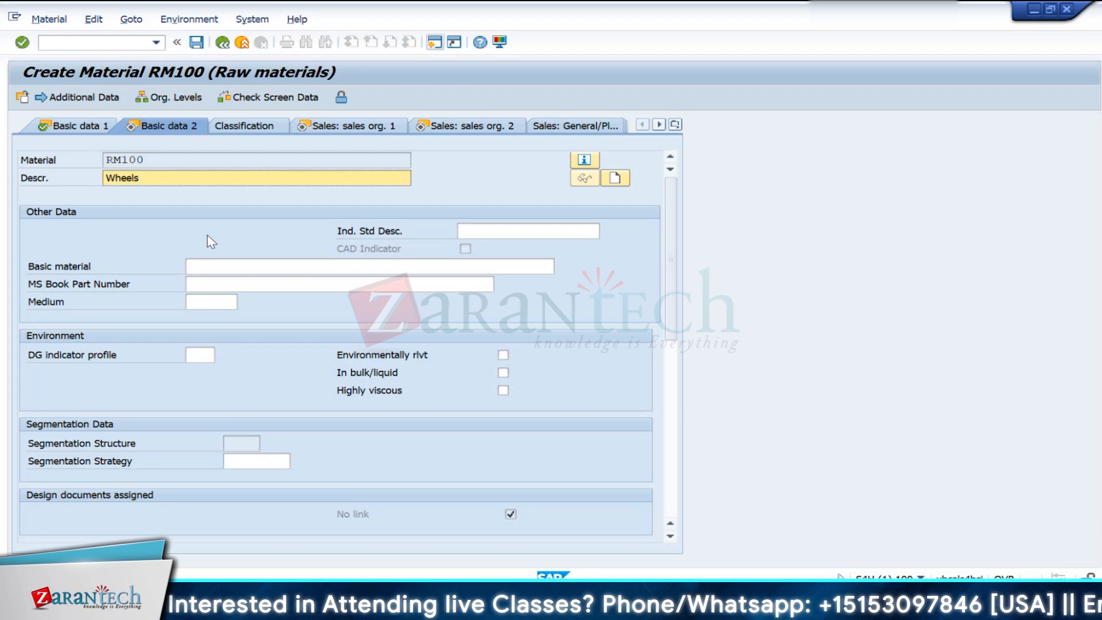
pyautogui.press('Return')
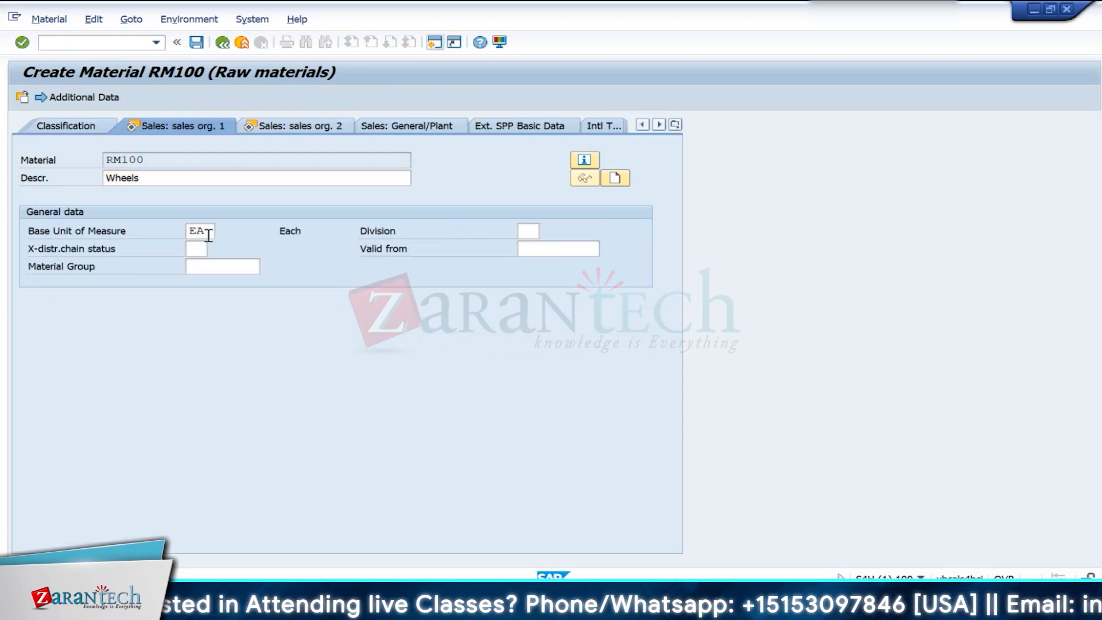
pyautogui.press('Return')
pyautogui.press('Return')
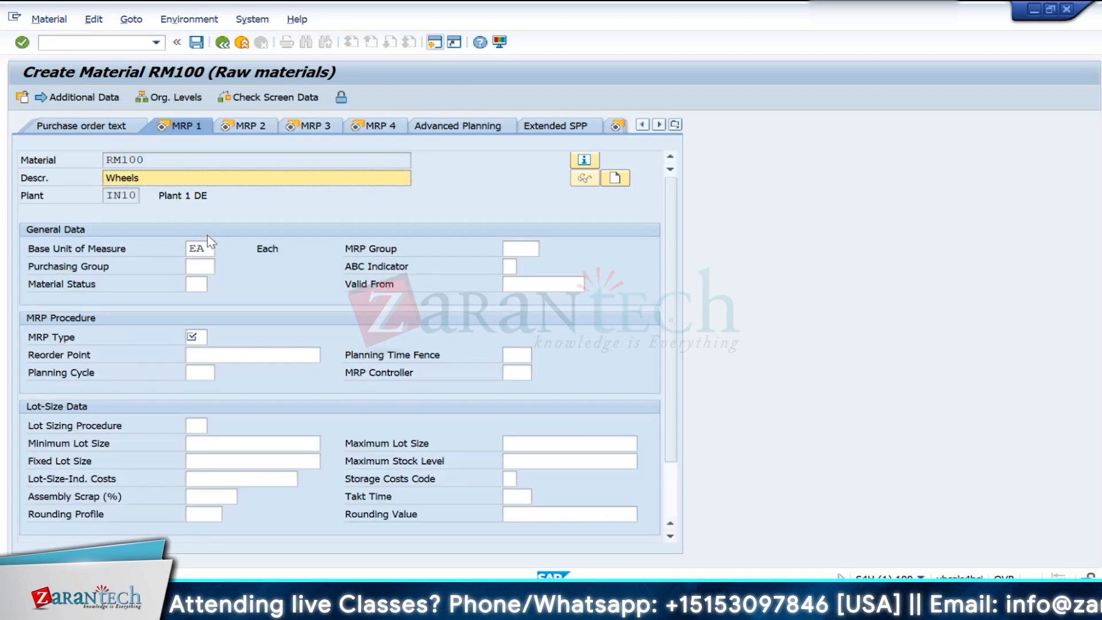
# - Set the raw material's MRP type to ND, keep procurement type F in MRP 2, and continue to MRP 3
pyautogui.click(190, 337)
pyautogui.press('Down')
pyautogui.press('Down')
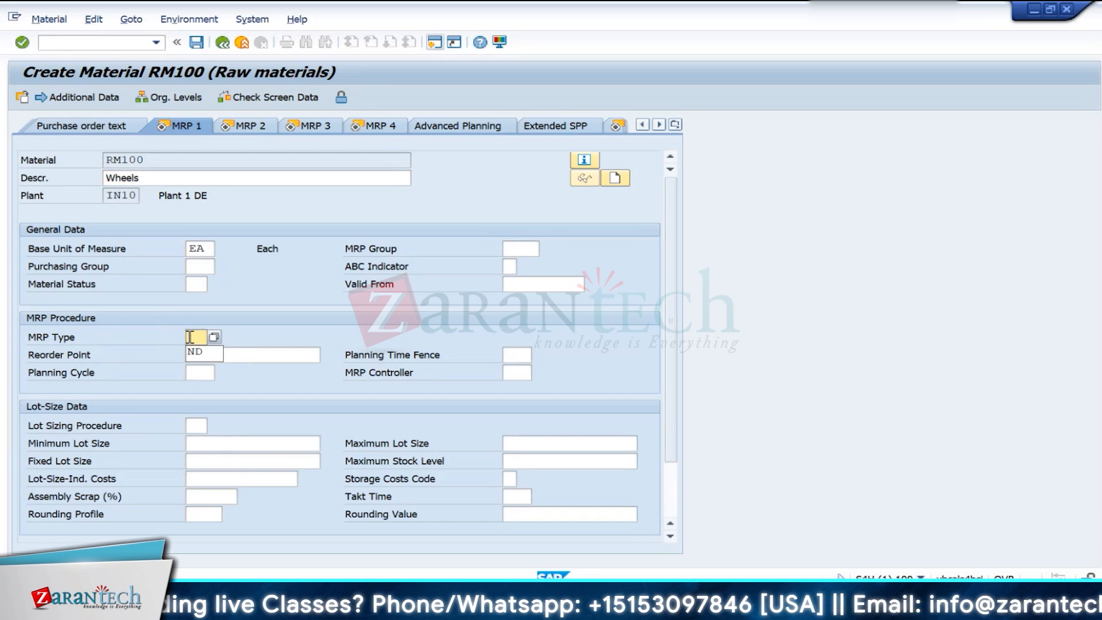
pyautogui.press('Return')
pyautogui.press('Return')
pyautogui.press('Return')
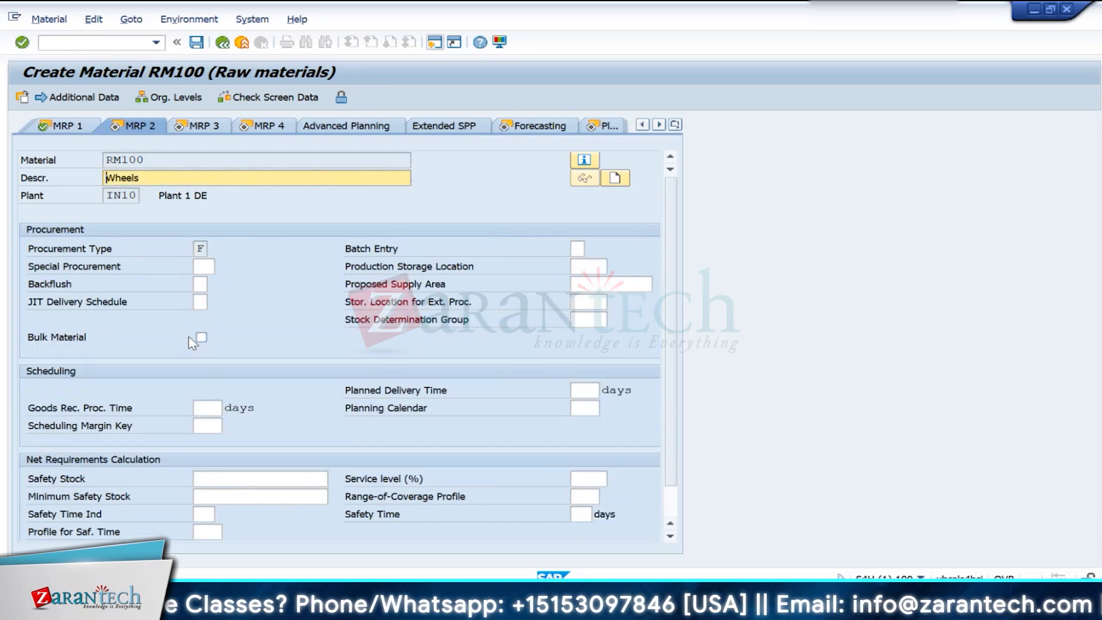
pyautogui.click(205, 249)
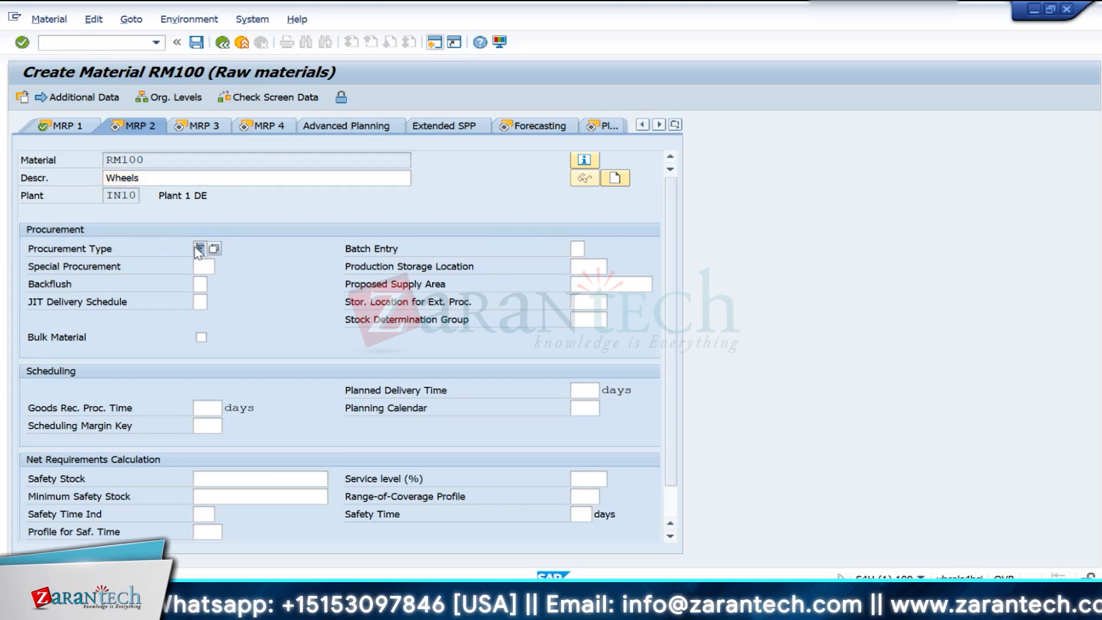
pyautogui.write('F')
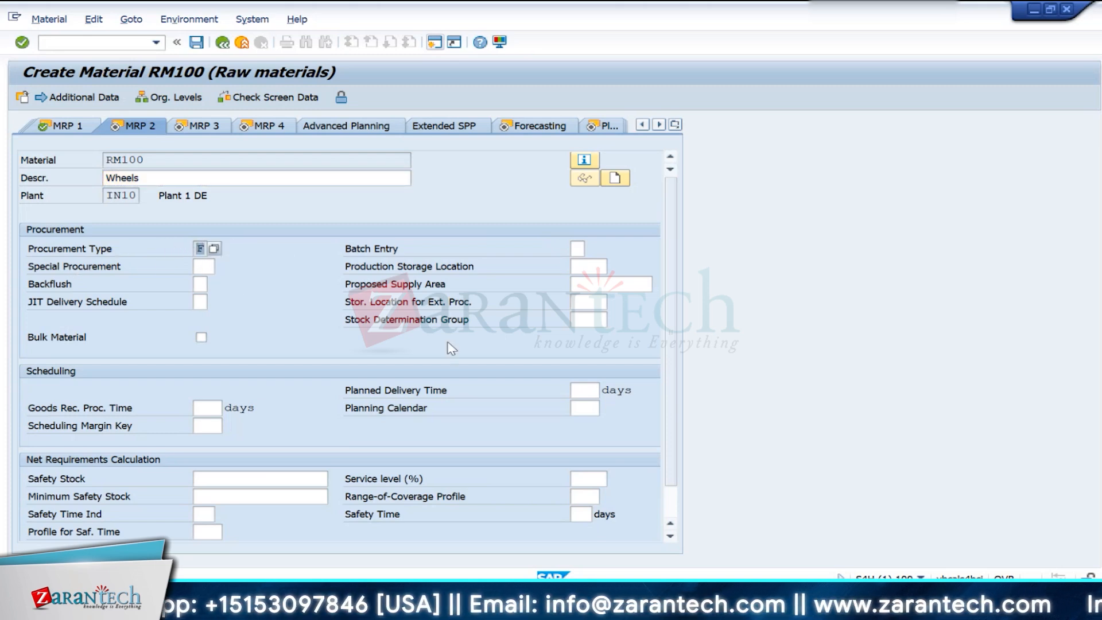
pyautogui.press('Return')
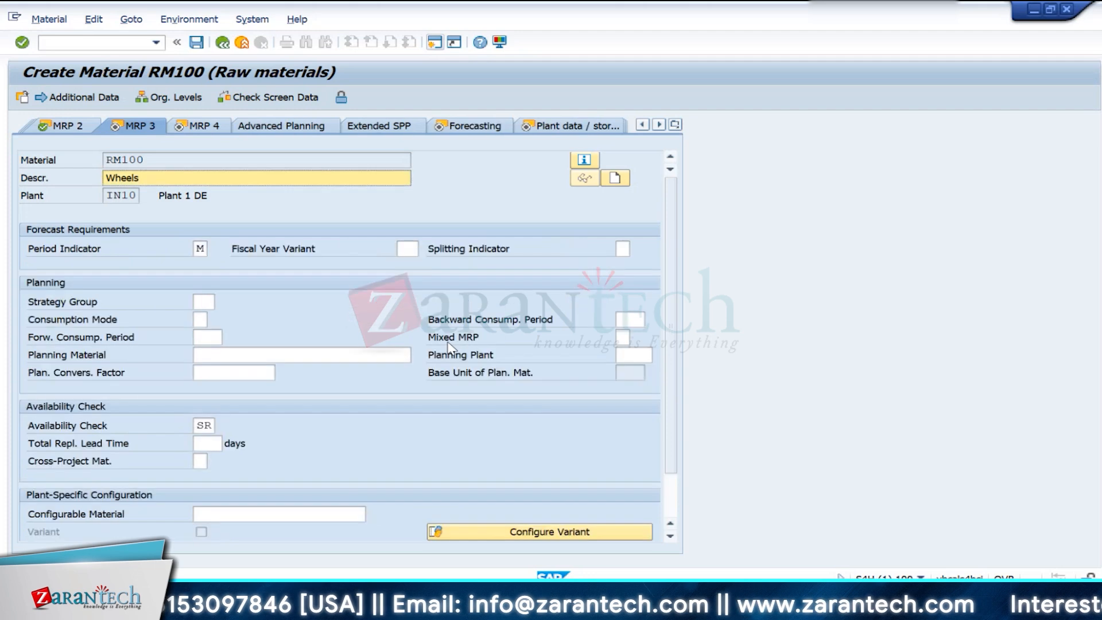
# - Set forecast model N in the Forecasting view and continue through the plant data views to Accounting 1
pyautogui.press('Return')
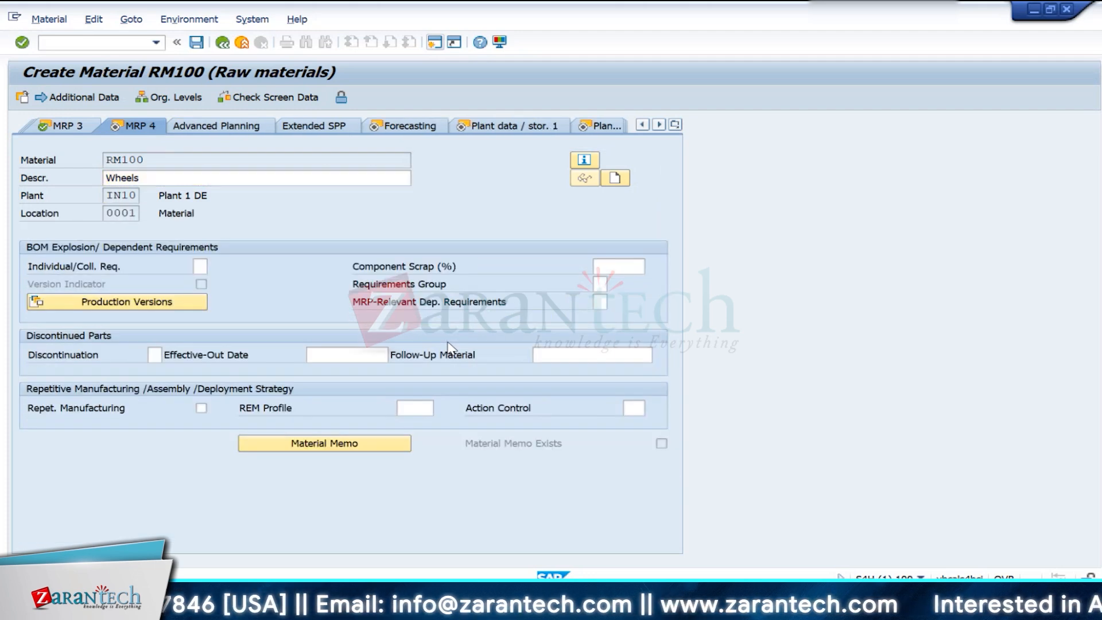
pyautogui.press('Return')
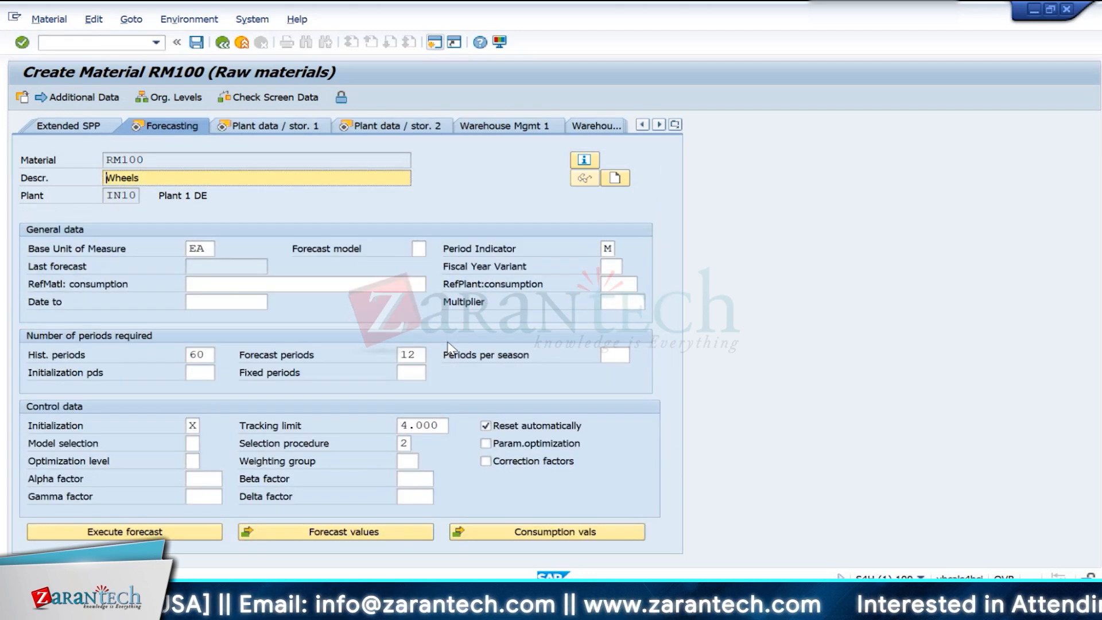
pyautogui.press('Tab')
pyautogui.write('N')
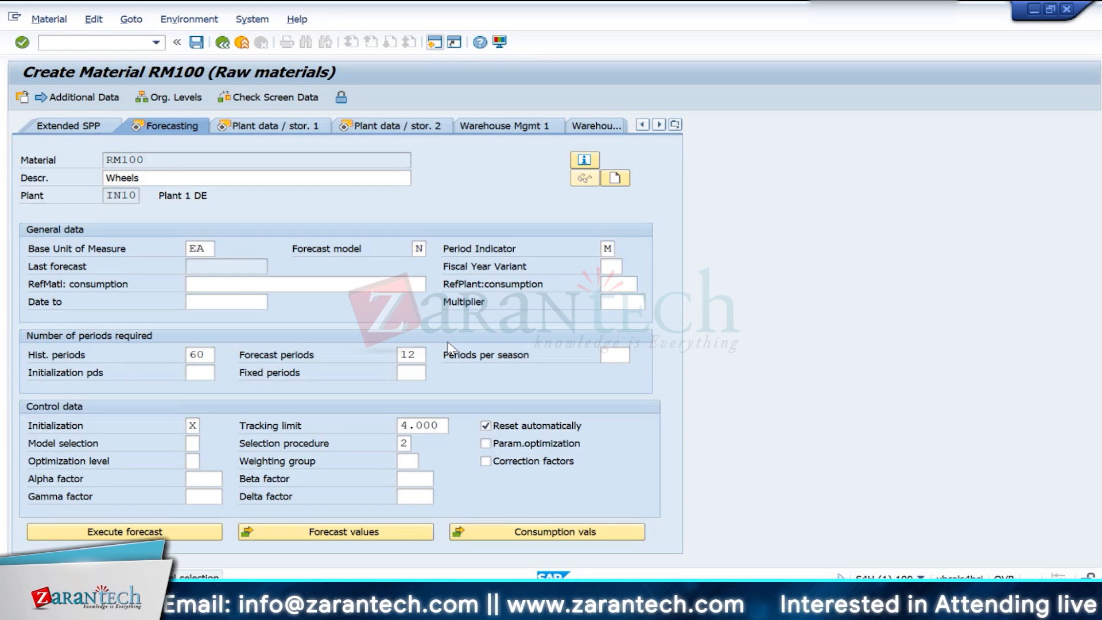
pyautogui.press('Return')
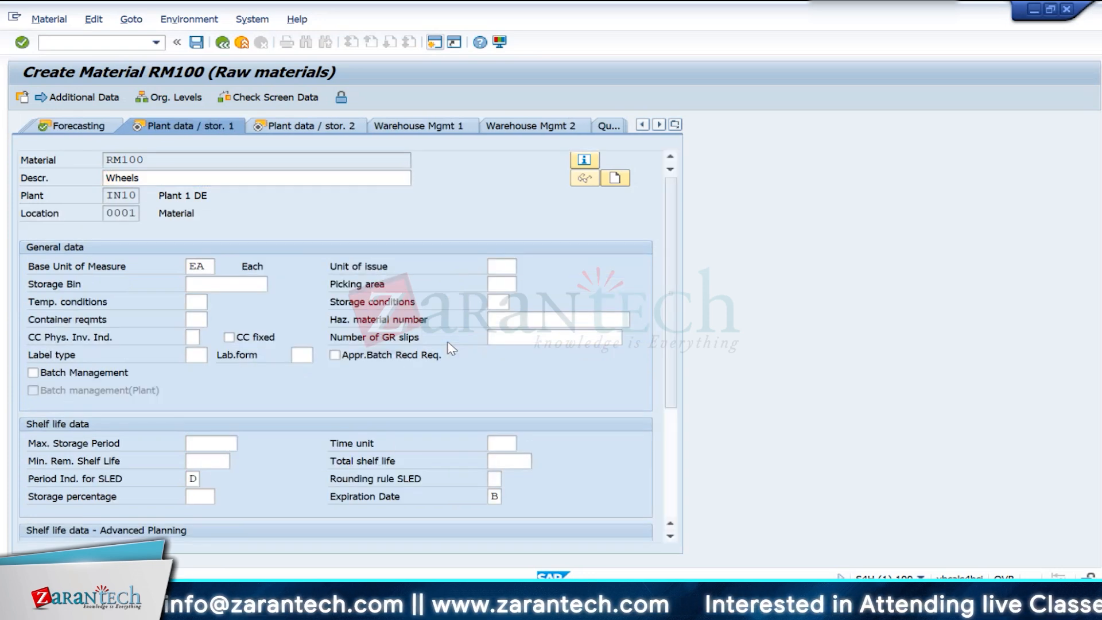
pyautogui.press('Return')
pyautogui.press('Return')
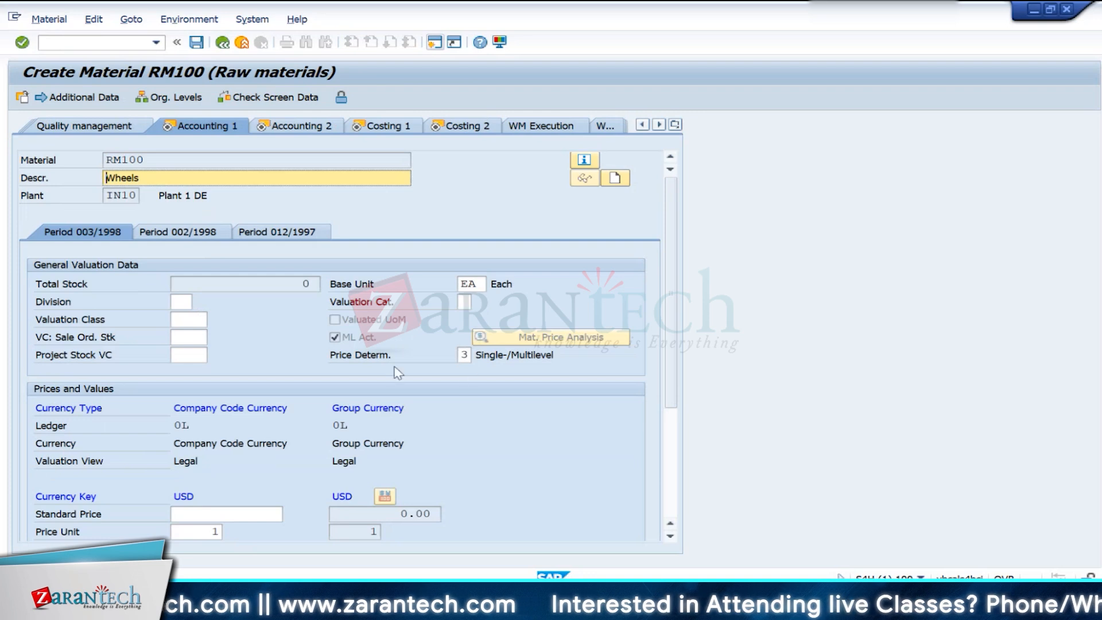
# - Assign valuation class 3000 Raw Materials to RM100 in the Accounting 1 view
pyautogui.scroll(-3, 102, 531)
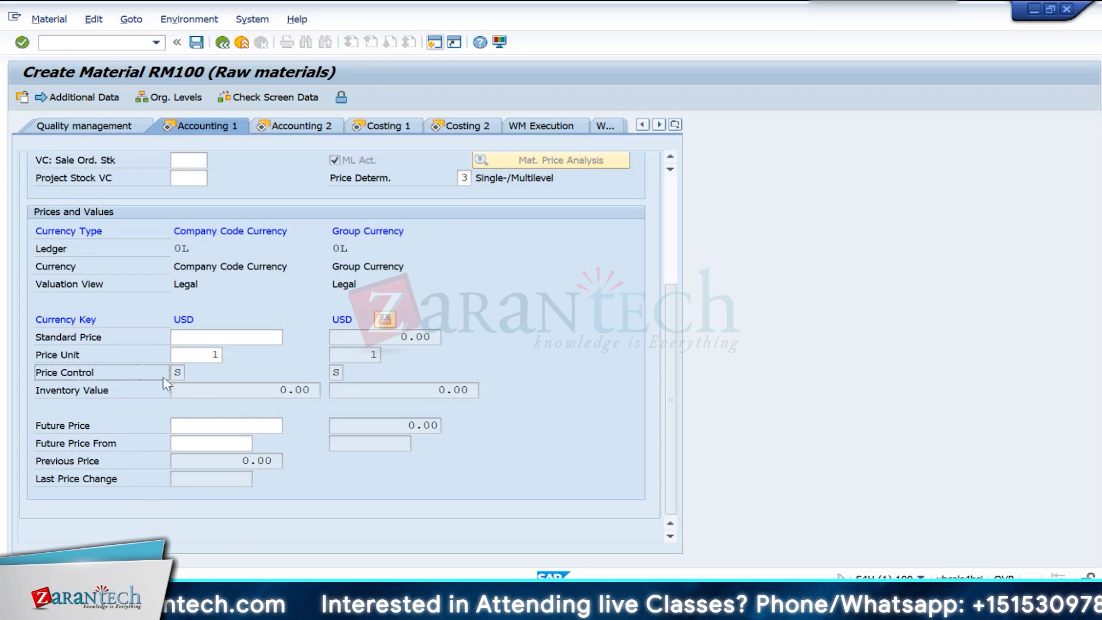
pyautogui.scroll(3, 241, 350)
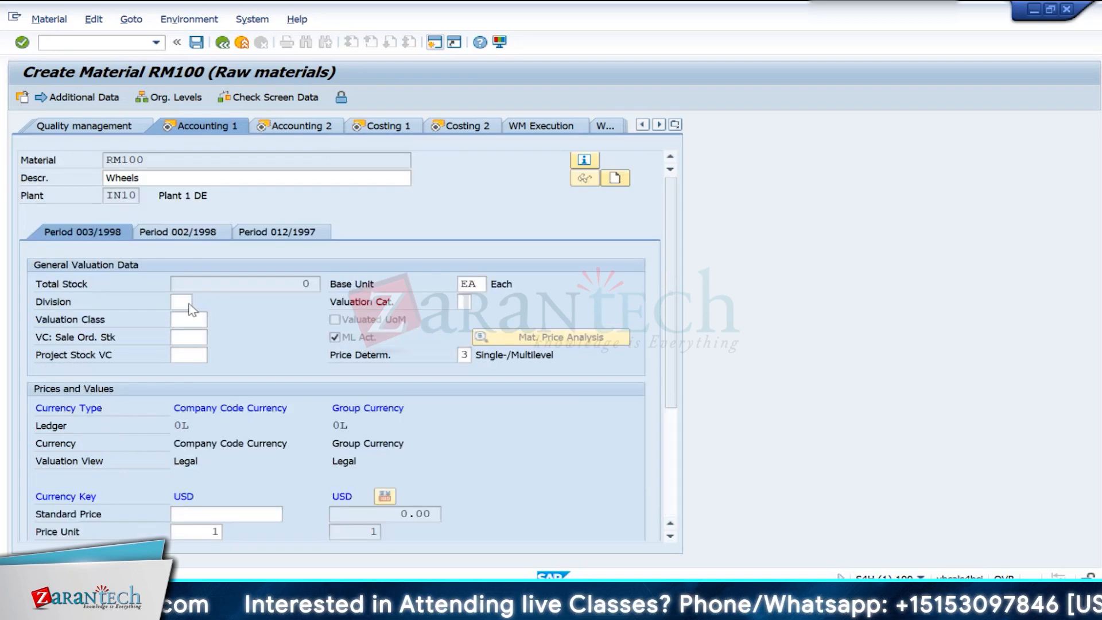
pyautogui.click(212, 321)
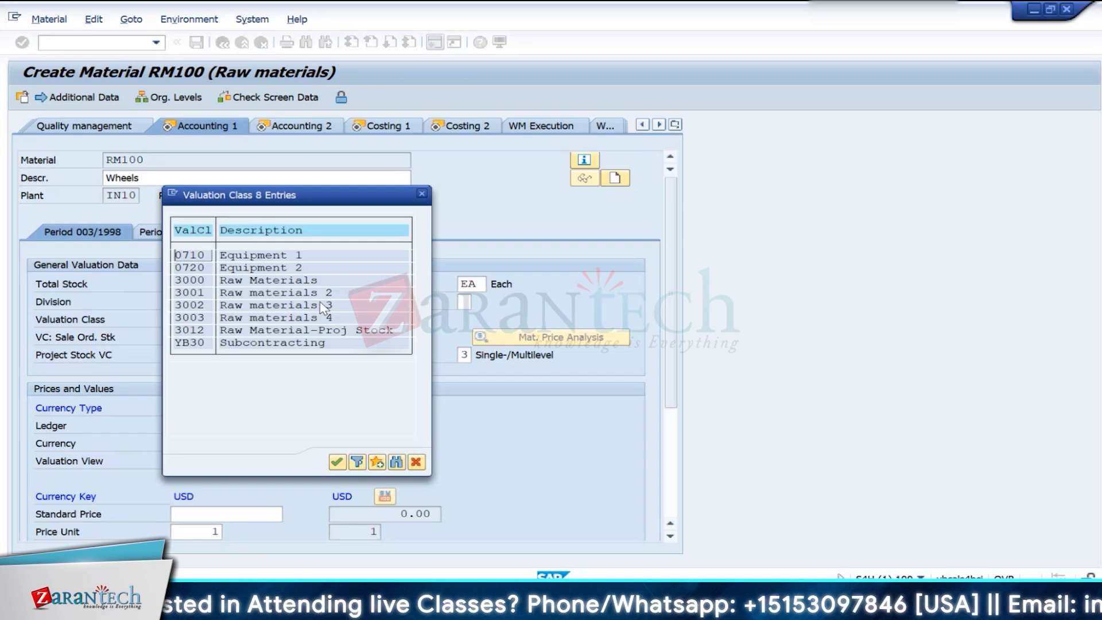
pyautogui.doubleClick(192, 281)
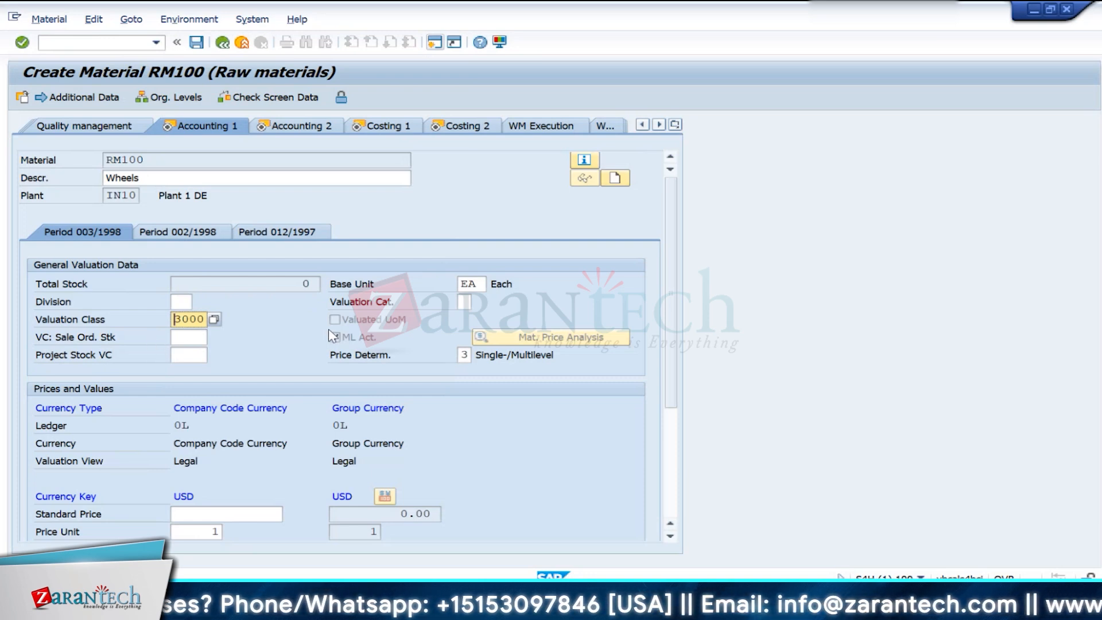
# - Switch to the G/L account display session and select the RM Consumption account under EXPENSES
pyautogui.hotkey('alt', 'Tab')
pyautogui.hotkey('alt', 'Tab')
pyautogui.hotkey('alt', 'Tab')
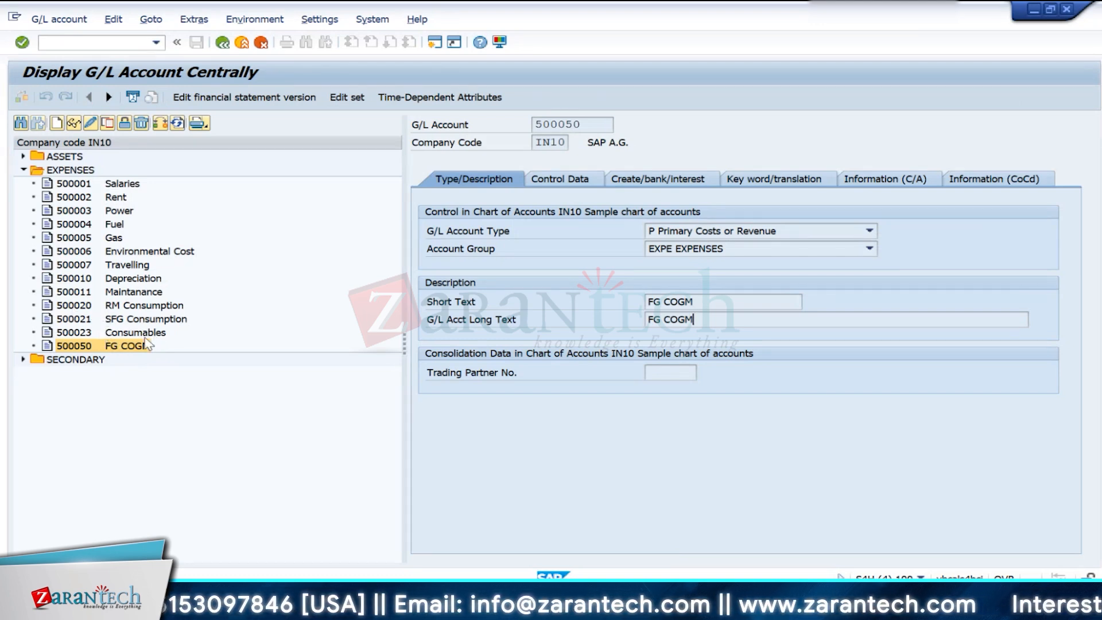
pyautogui.click(80, 306)
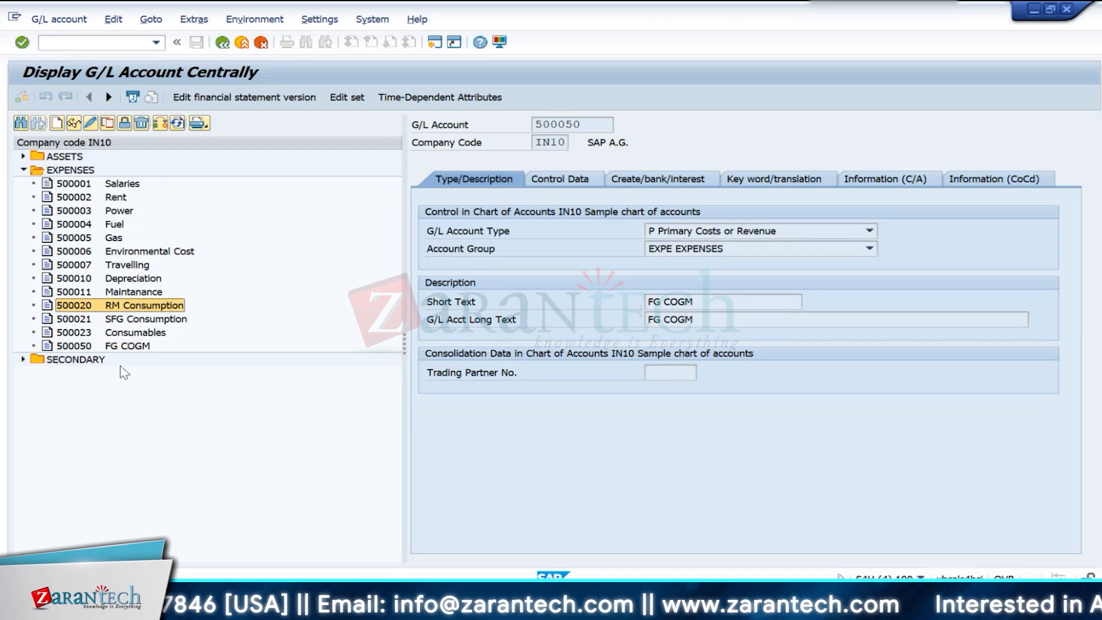
# - In a new session, open the automatic posting configuration (OBYC) and the GBB offsetting entry procedure for chart of accounts IN10
pyautogui.click(435, 43)
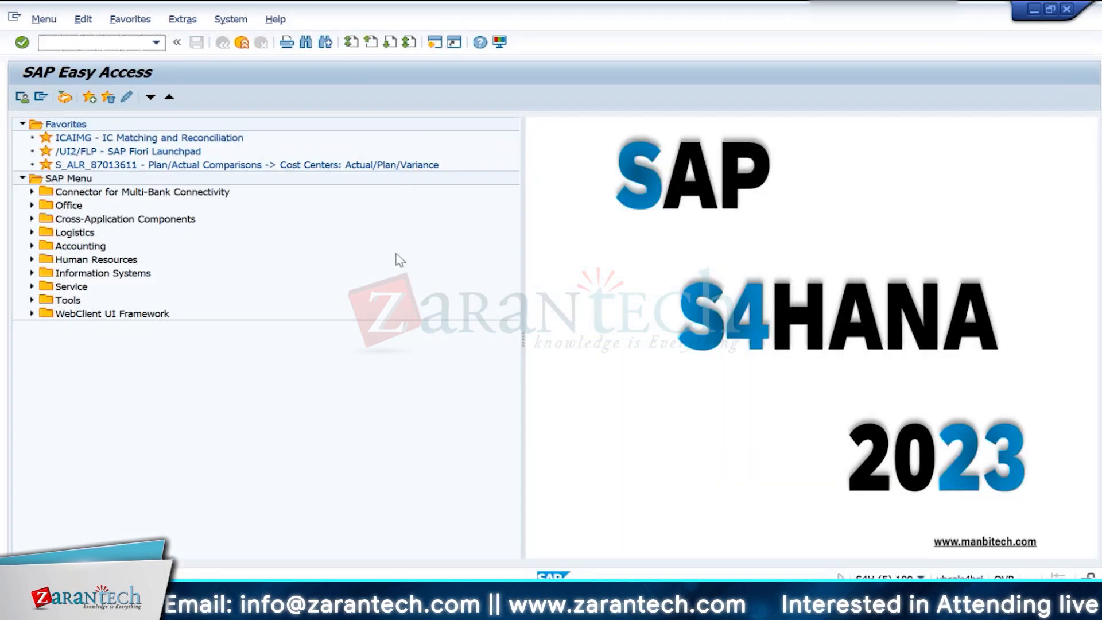
pyautogui.write('obyd')
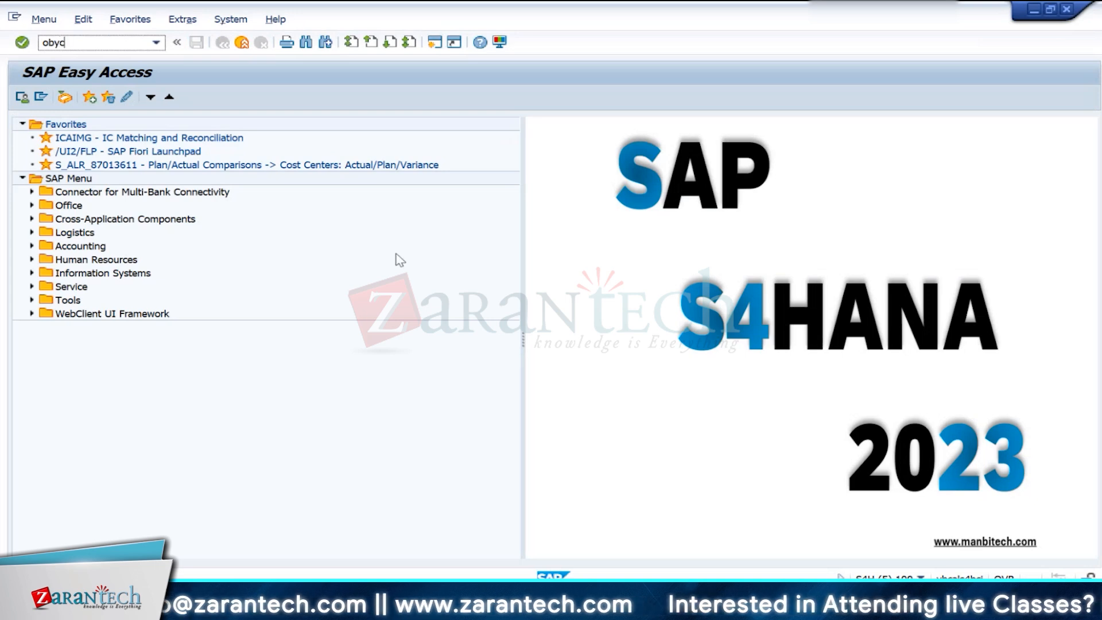
pyautogui.press('Return')
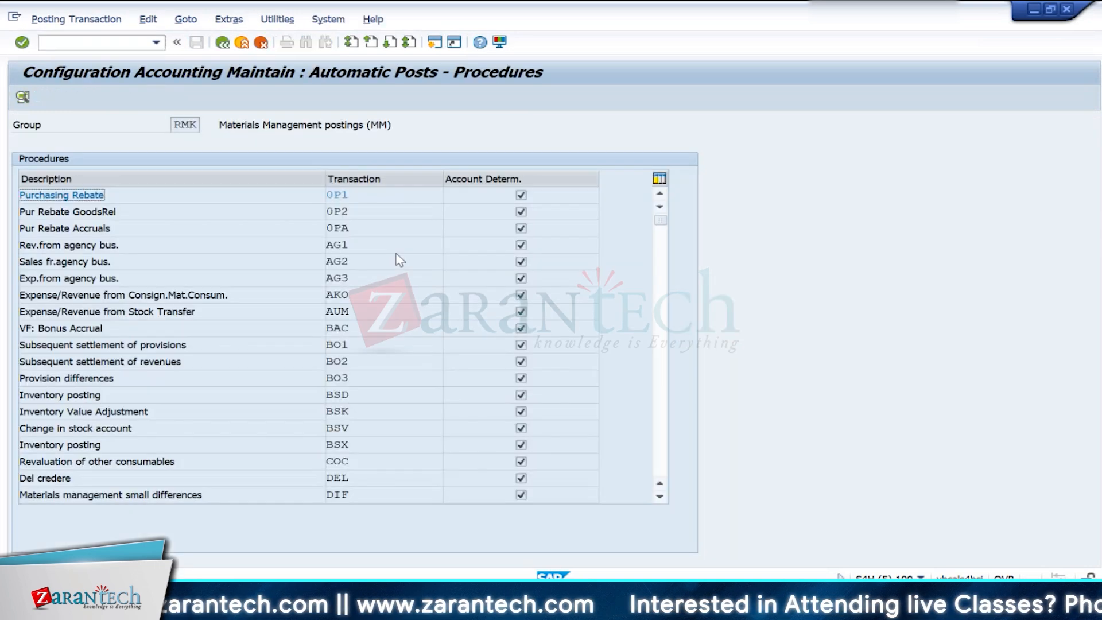
pyautogui.scroll(-1, 426, 389)
pyautogui.scroll(-2, 425, 389)
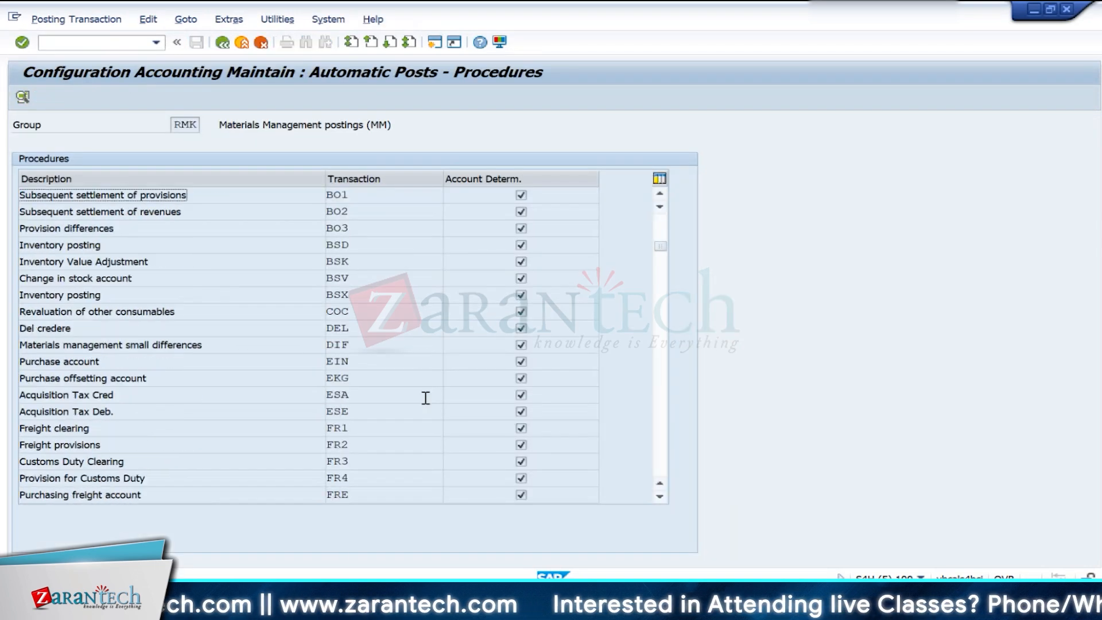
pyautogui.scroll(-2, 425, 398)
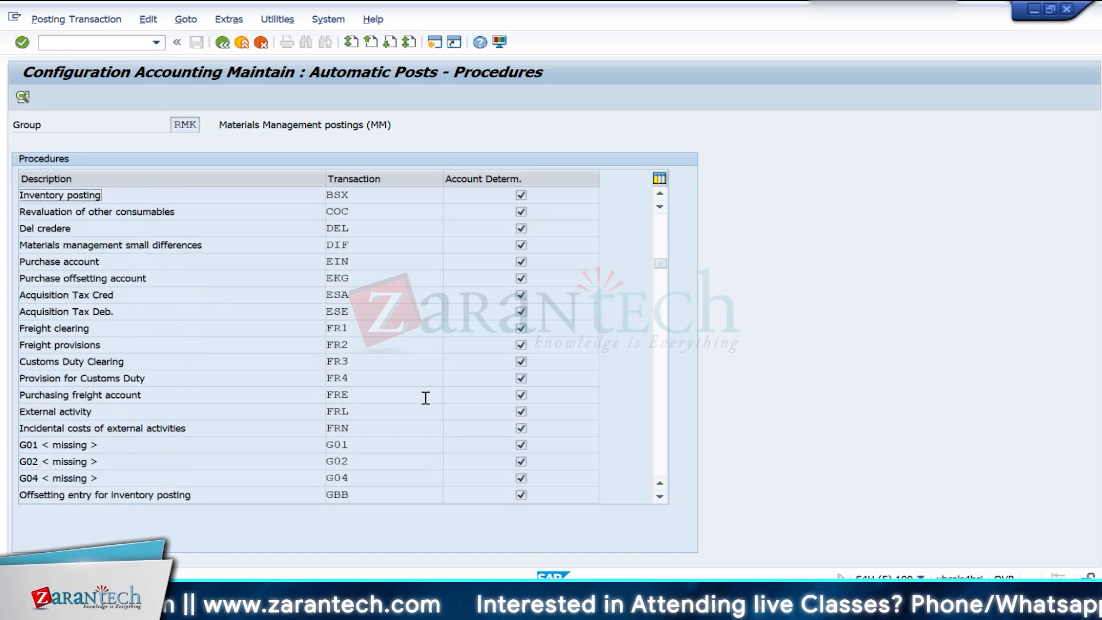
pyautogui.doubleClick(363, 490)
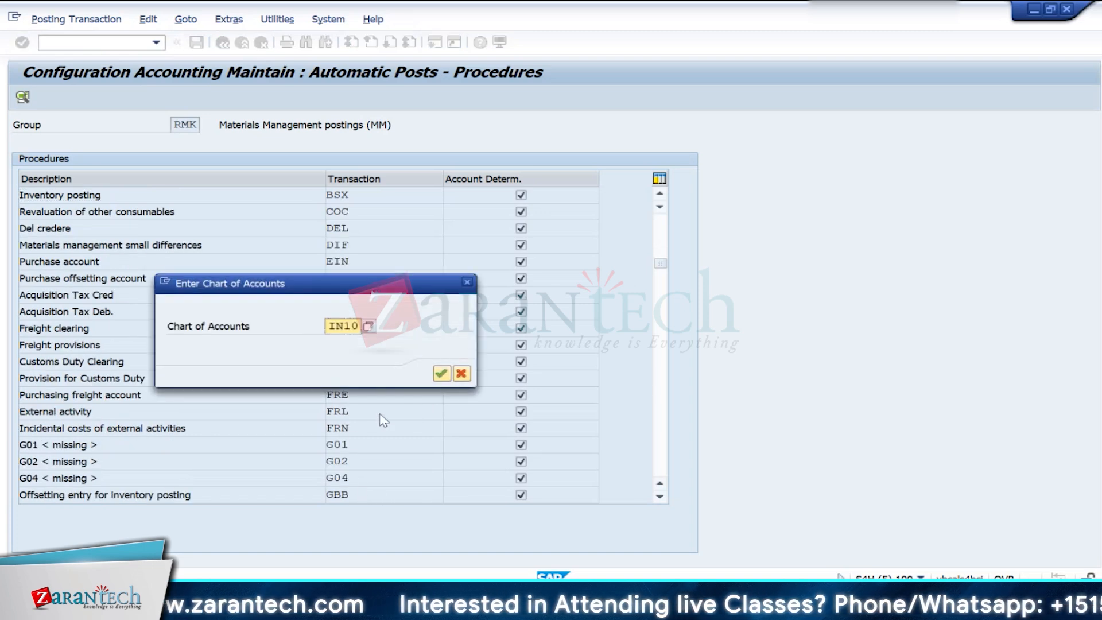
pyautogui.click(442, 375)
# - Start a new GBB account assignment row with general modification VBR and valuation class 3000
pyautogui.click(148, 229)
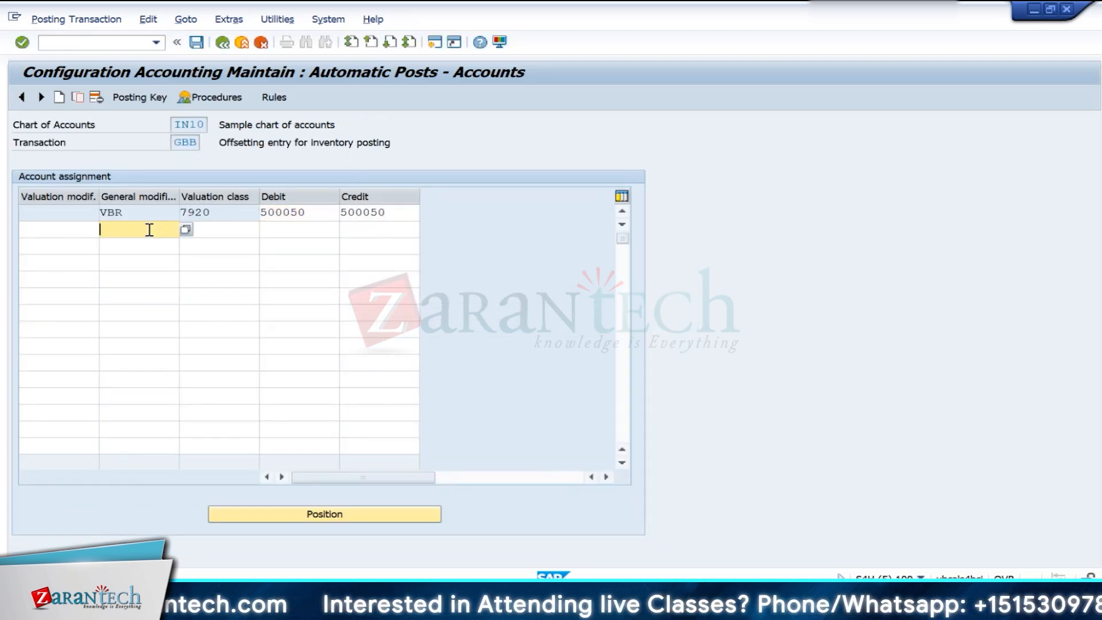
pyautogui.press('Down')
pyautogui.press('Return')
pyautogui.press('Tab')
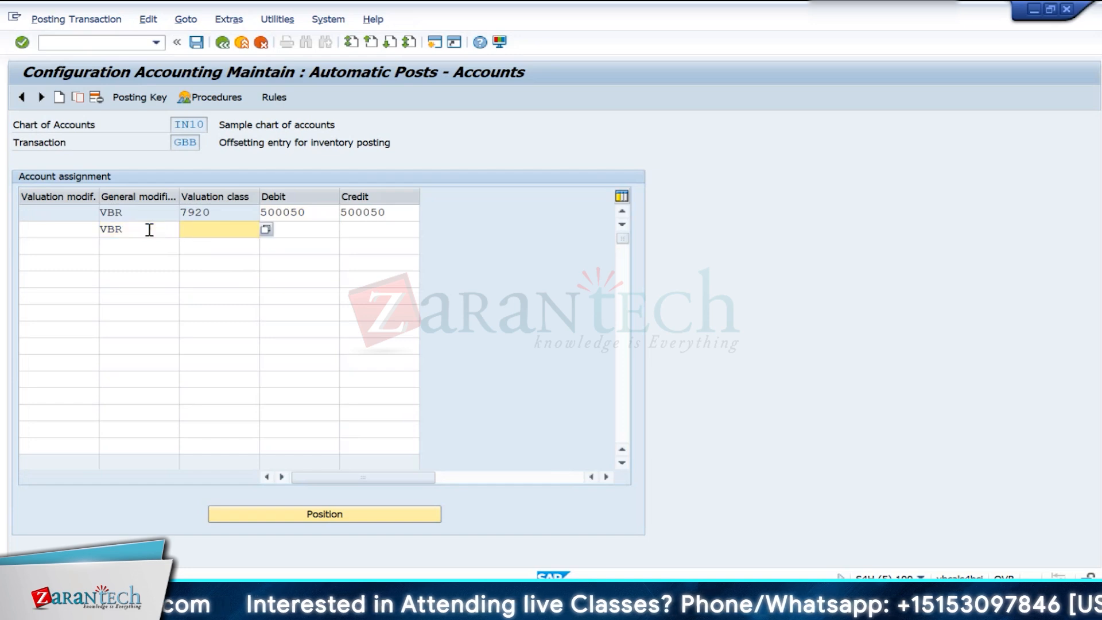
pyautogui.write('5000')
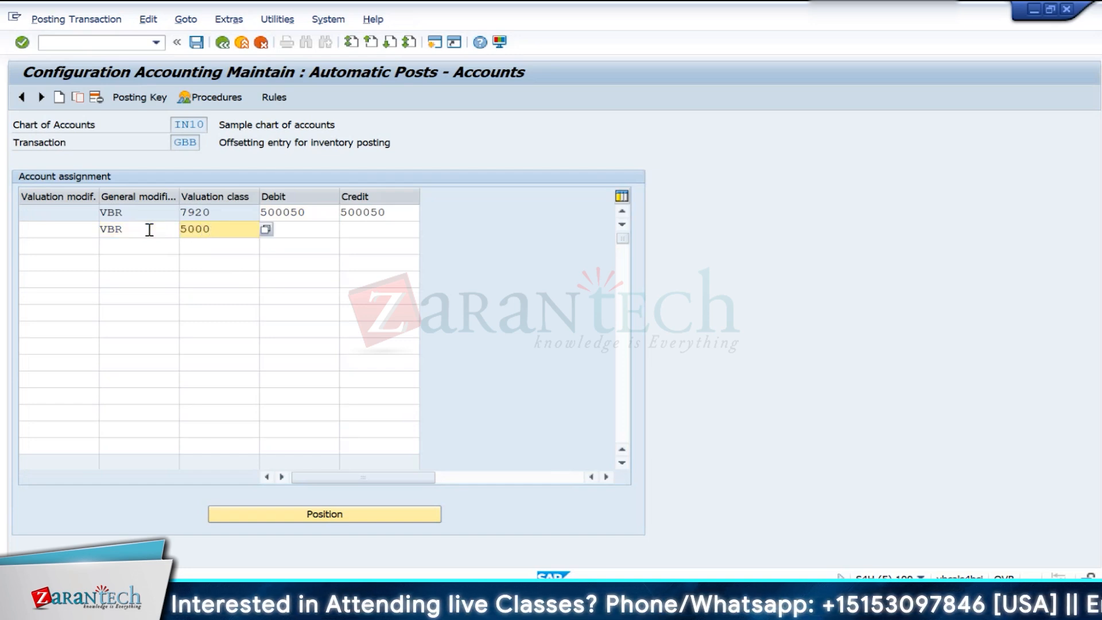
pyautogui.press('BackSpace')
pyautogui.press('BackSpace')
pyautogui.press('BackSpace')
pyautogui.press('BackSpace')
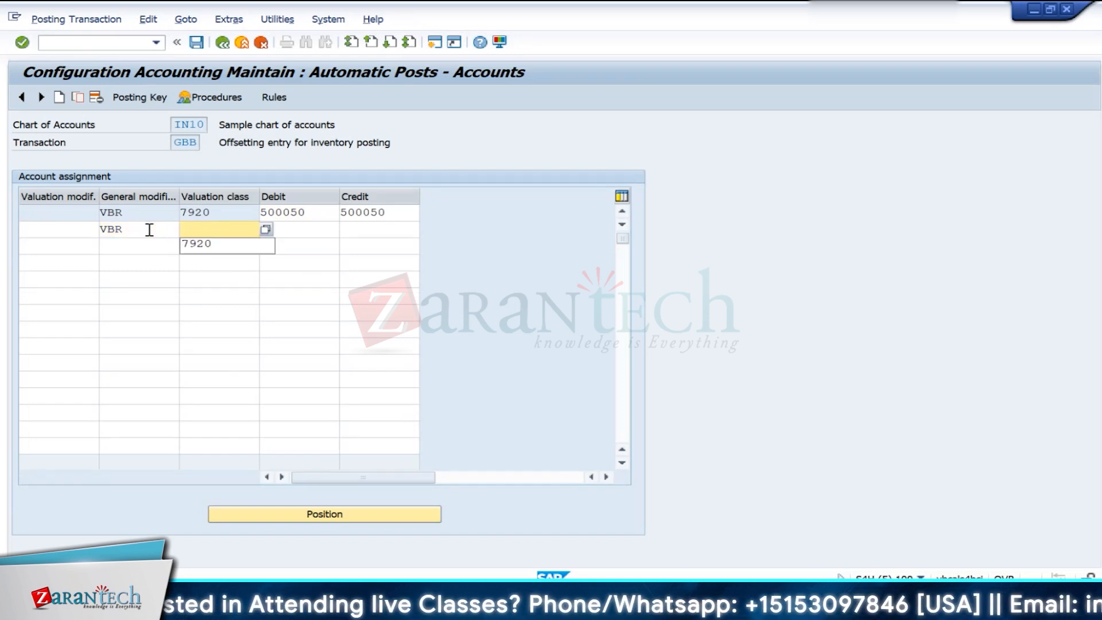
pyautogui.write('3000')
pyautogui.press('Tab')
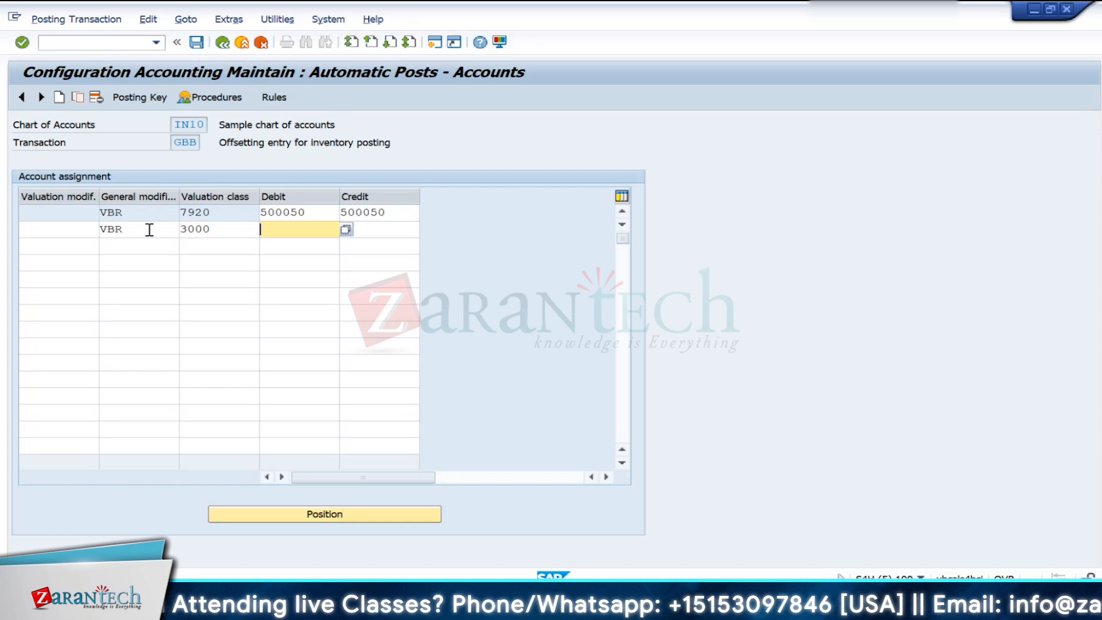
# - Assign G/L account 500020 as both debit and credit account for valuation class 3000 and save the entry
pyautogui.write('5000')
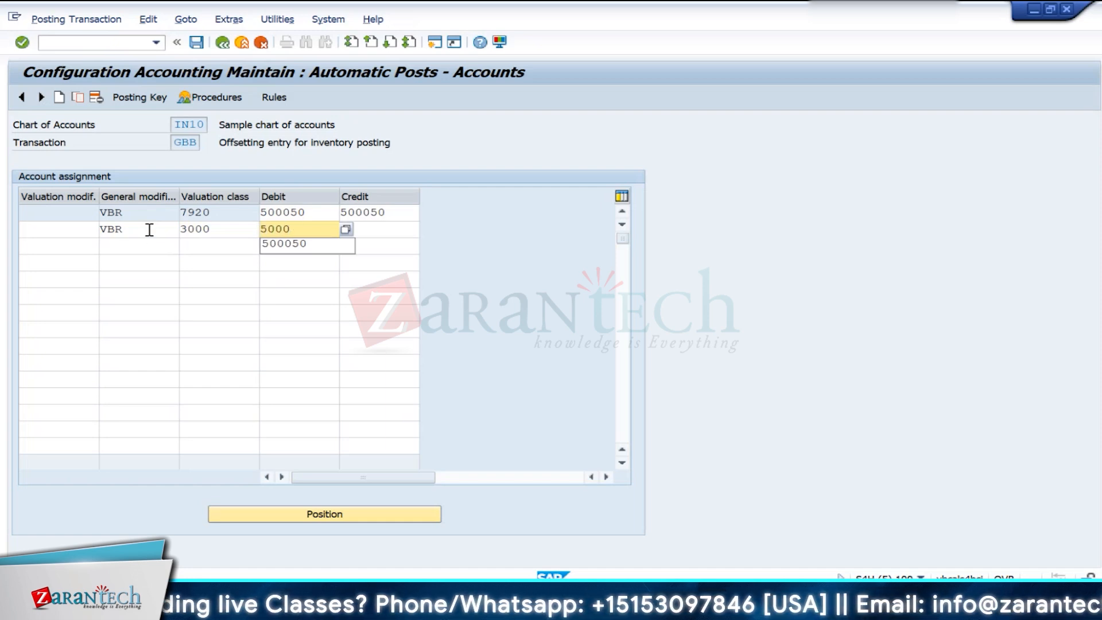
pyautogui.write('20')
pyautogui.press('Tab')
pyautogui.write('5000')
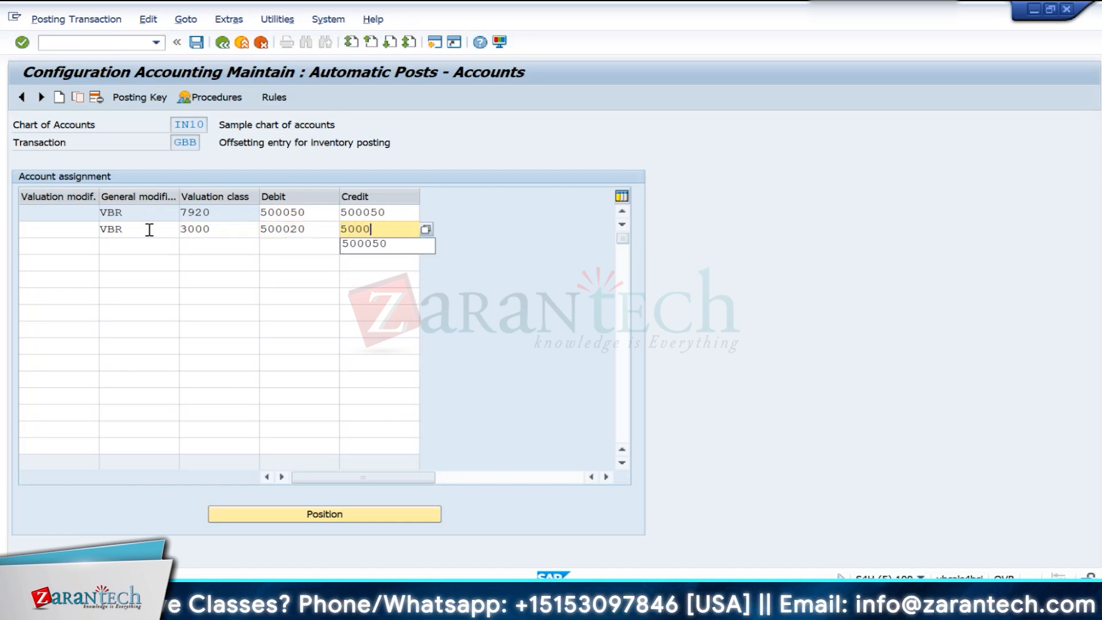
pyautogui.write('20')
pyautogui.press('Return')
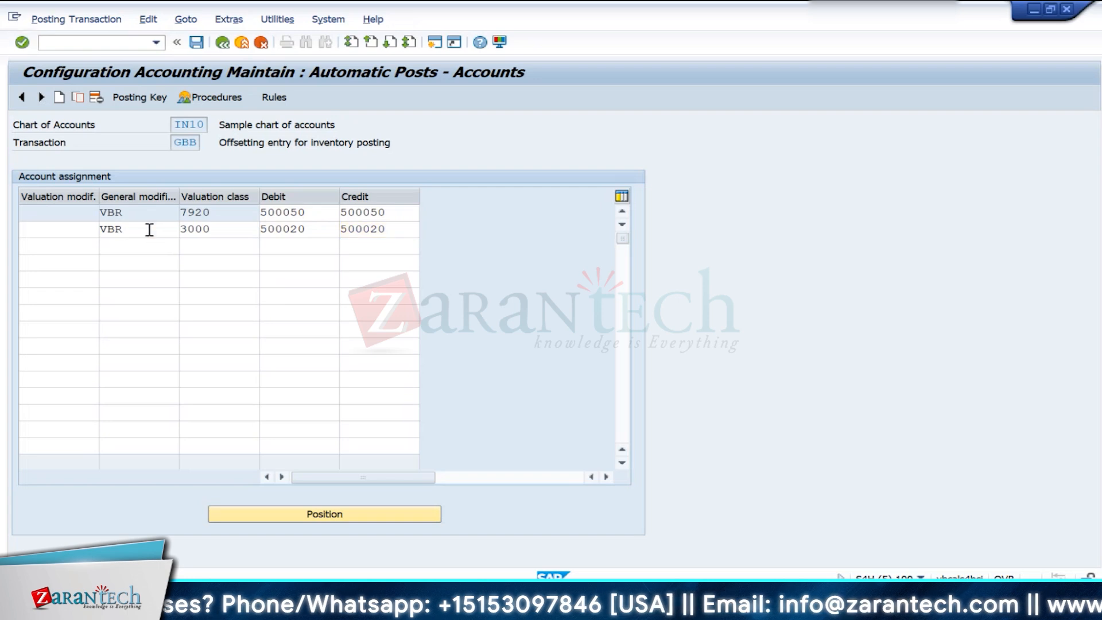
pyautogui.click(194, 44)
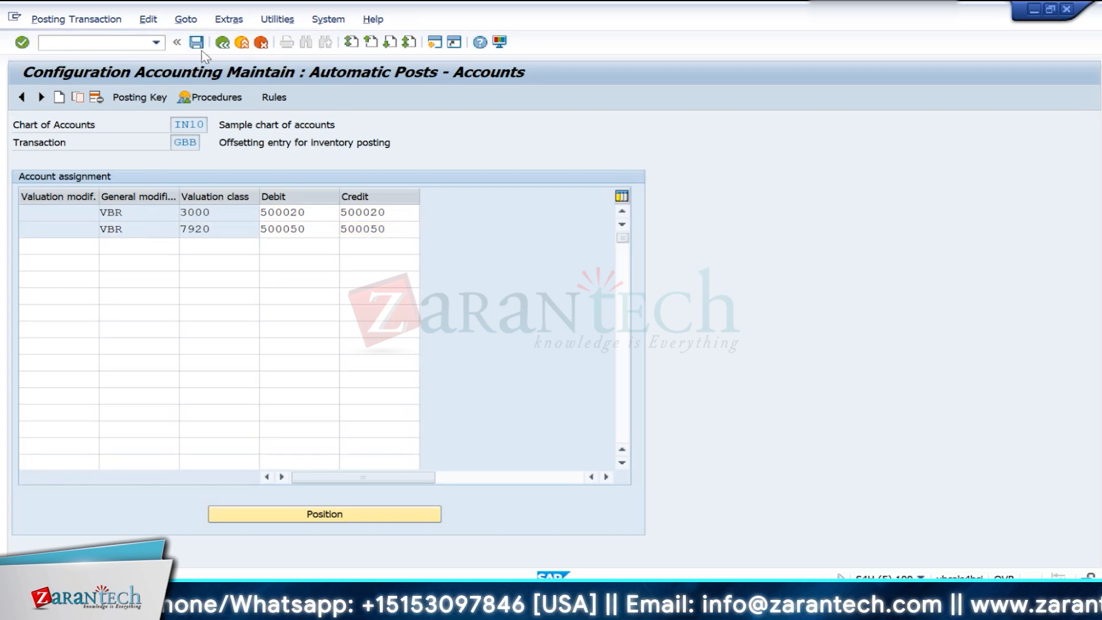
pyautogui.press('Return')
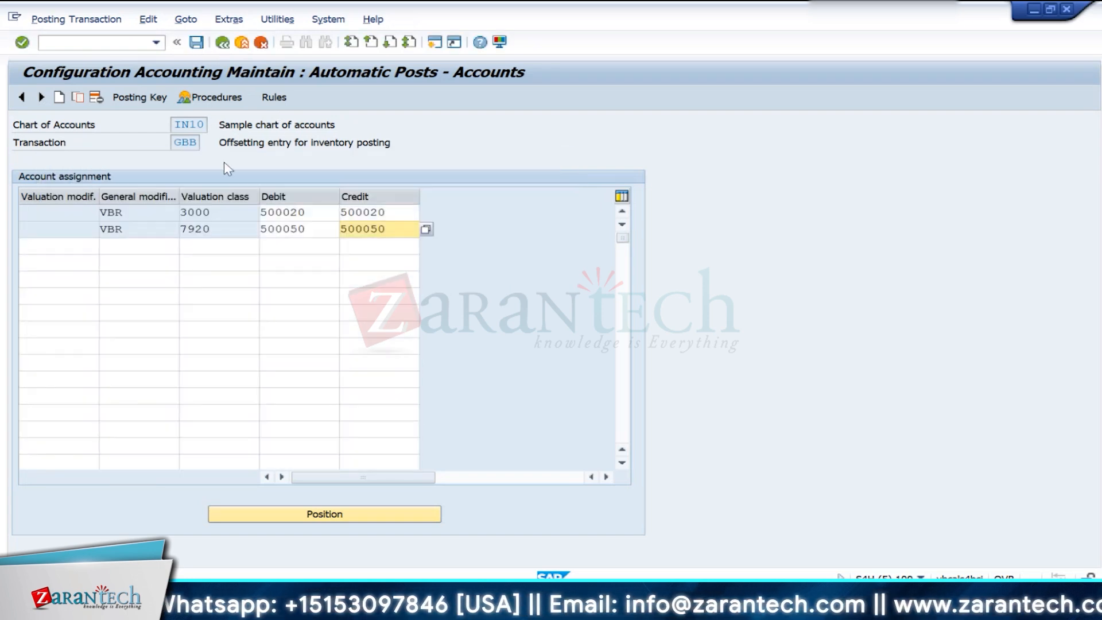
# - Add a VBR row for valuation class 3001 with 500021 as debit and credit account, and save it to the proposed customizing request
pyautogui.click(143, 245)
pyautogui.press('Return')
pyautogui.press('Tab')
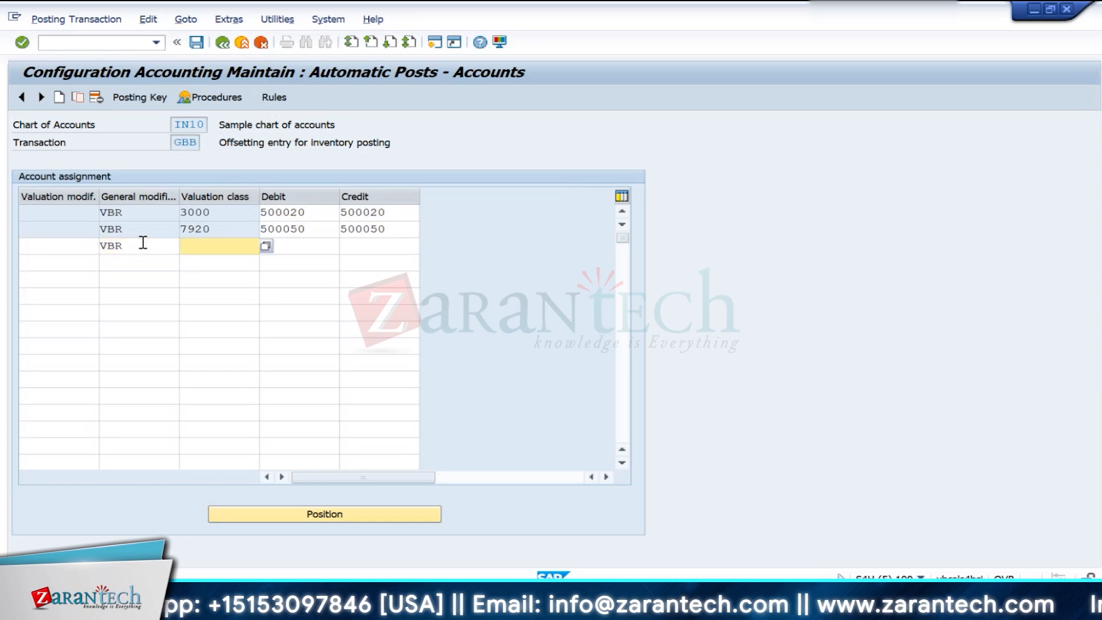
pyautogui.write('3001')
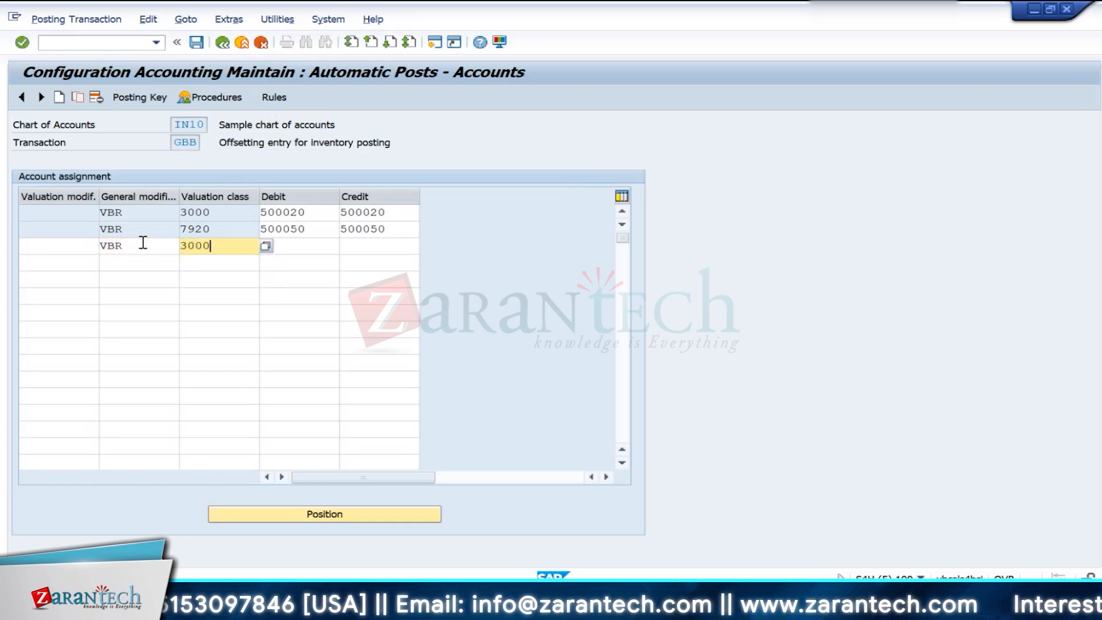
pyautogui.press('Tab')
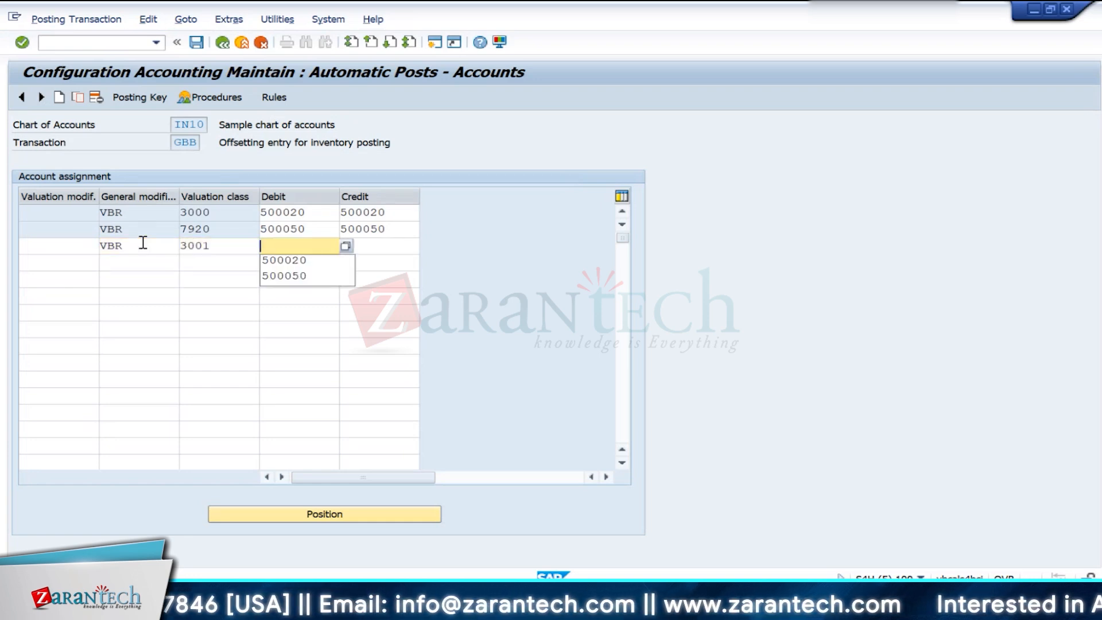
pyautogui.write('500021')
pyautogui.press('Tab')
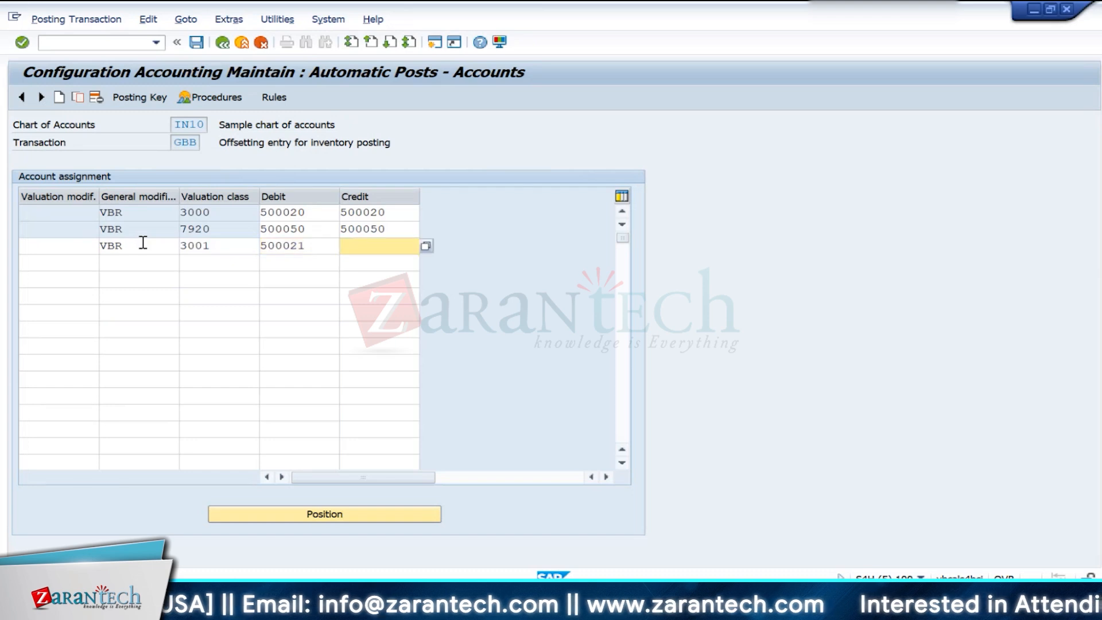
pyautogui.press('Down')
pyautogui.write('500021')
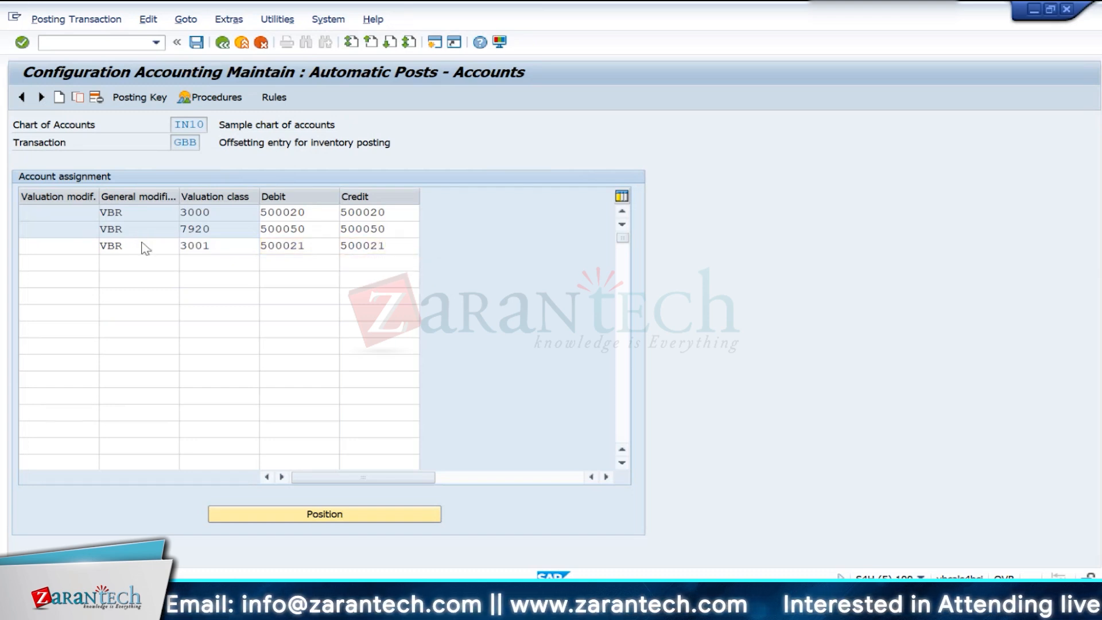
pyautogui.press('Return')
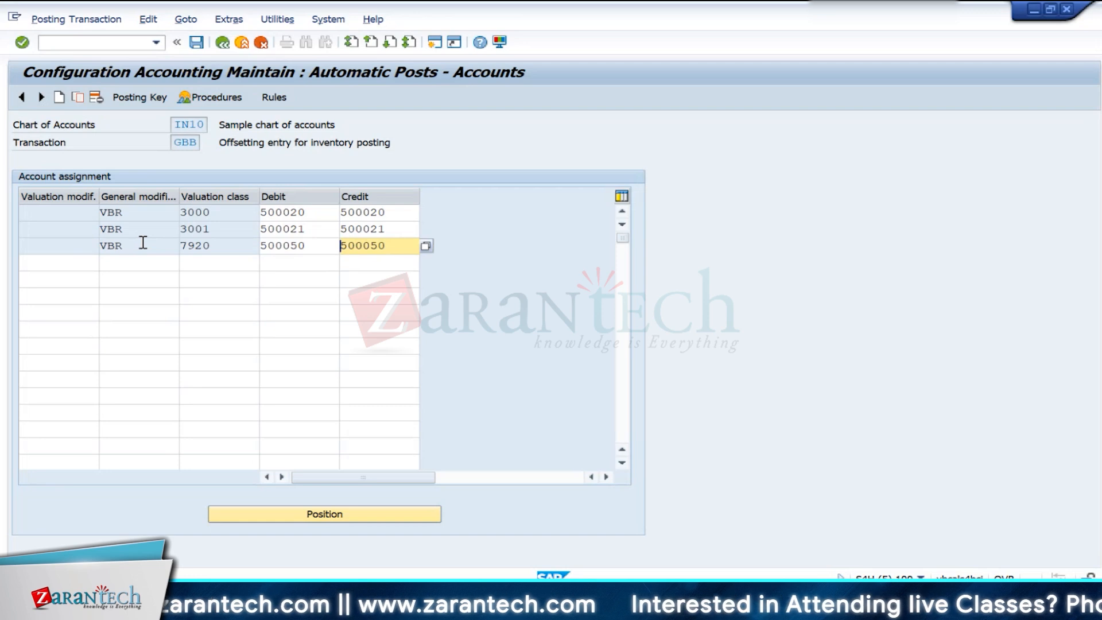
pyautogui.hotkey('ctrl', 's')
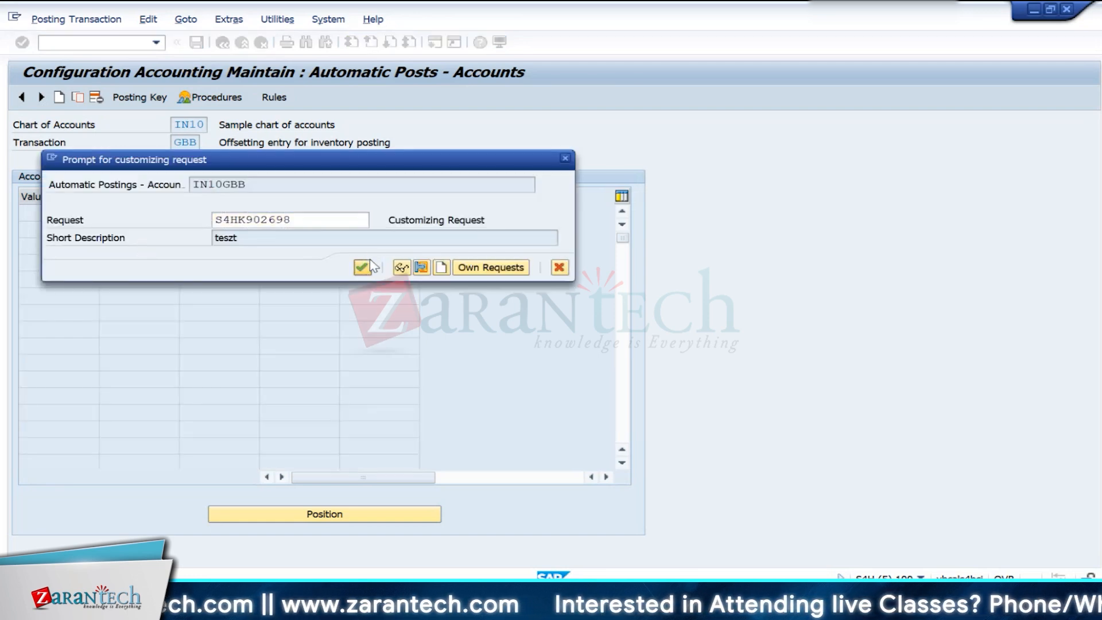
pyautogui.click(362, 268)
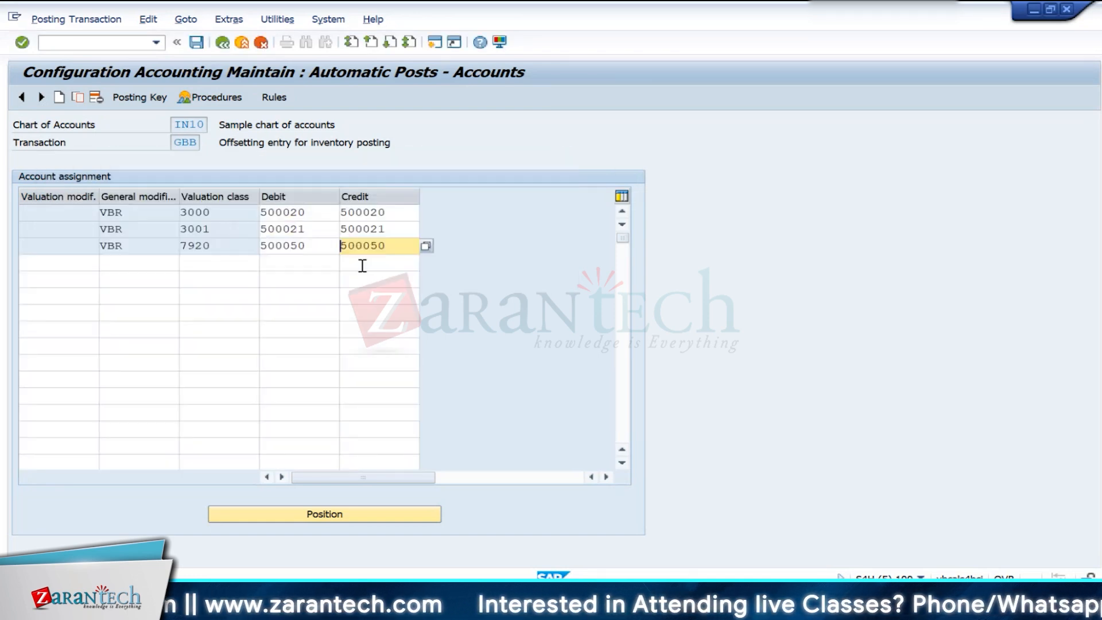
# - Look up the Consumables account number in the G/L account display session and return to the GBB account assignment
pyautogui.hotkey('alt', 'Tab')
pyautogui.click(364, 272)
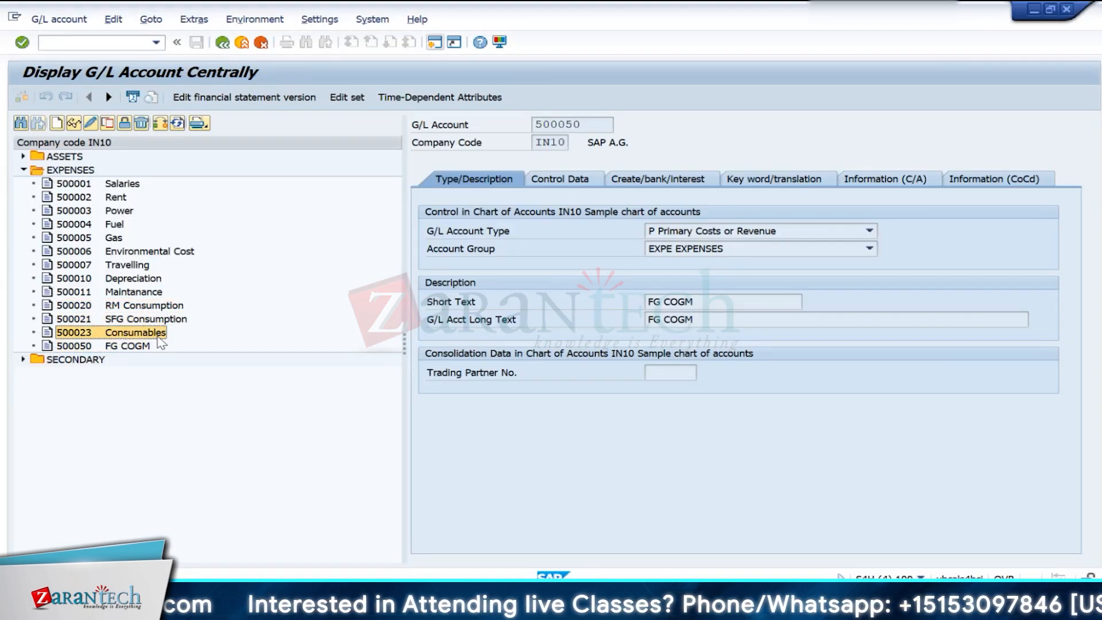
pyautogui.hotkey('alt', 'Tab')
# - Start another account assignment row with general modification VBR and valuation class 3002
pyautogui.click(160, 263)
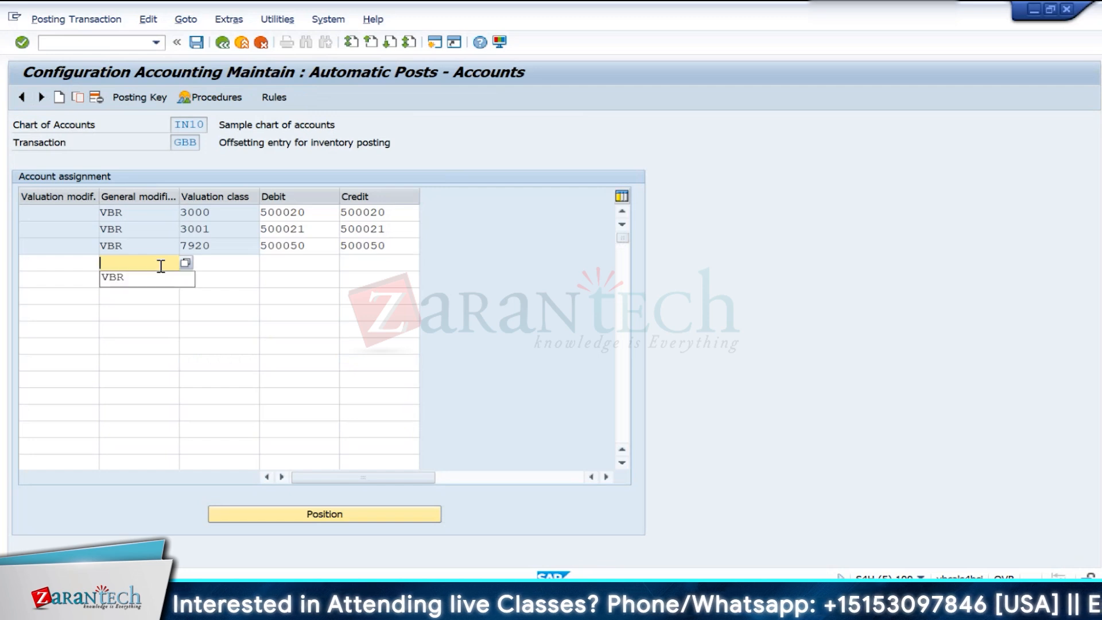
pyautogui.press('Down')
pyautogui.press('Return')
pyautogui.press('Tab')
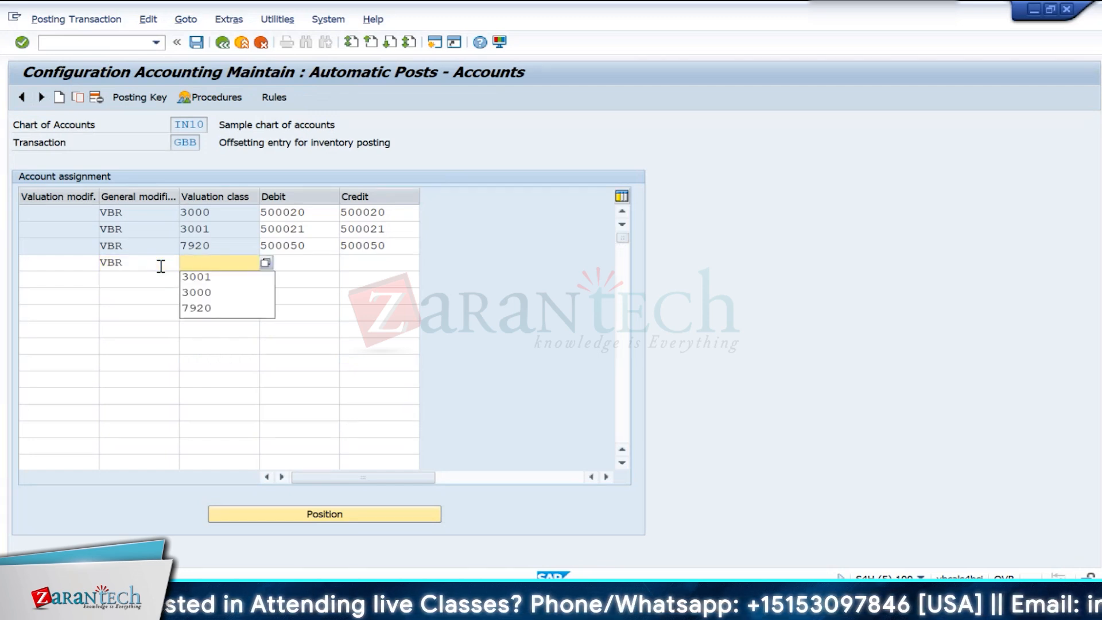
pyautogui.write('3002')
pyautogui.press('Tab')
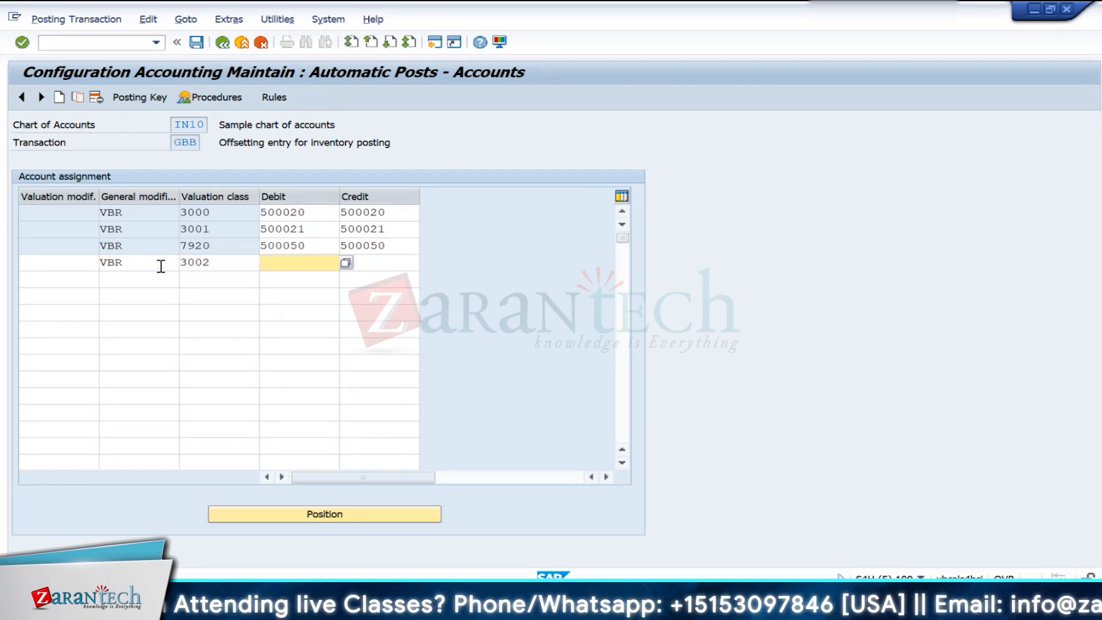
# - Assign G/L account 500023 as both debit and credit account for valuation class 3002 and save to the customizing request
pyautogui.write('50002')
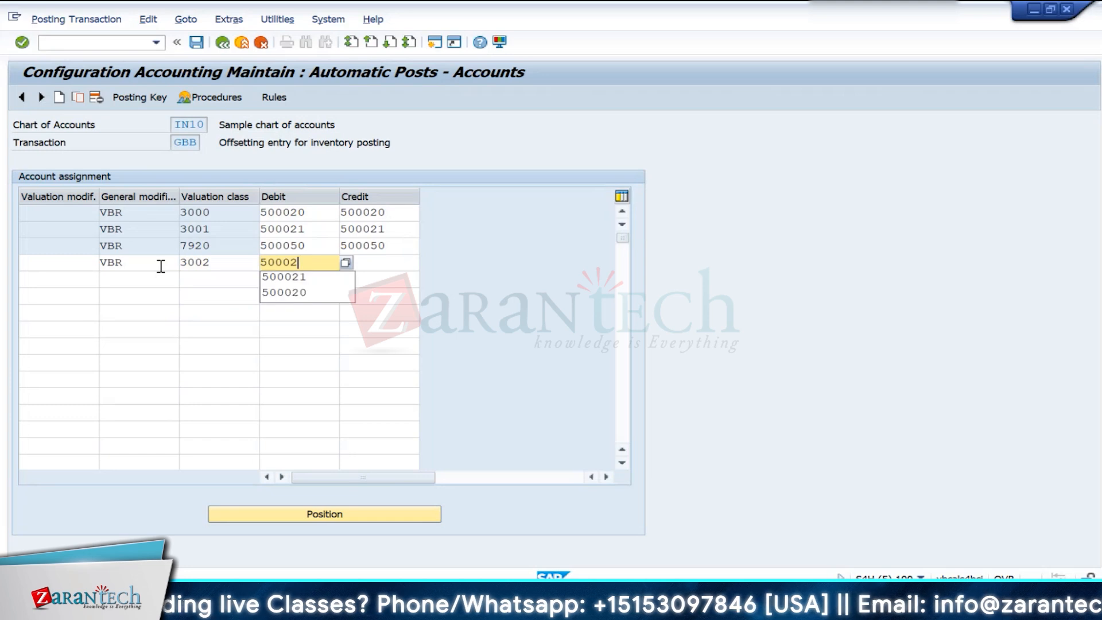
pyautogui.write('3')
pyautogui.hotkey('alt', 'Tab')
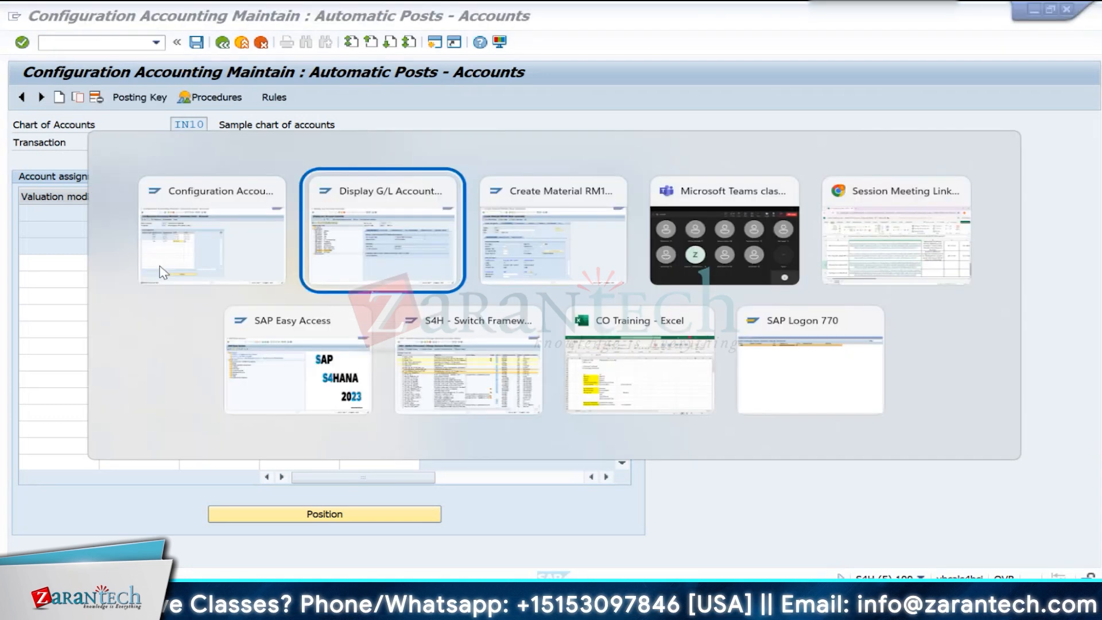
pyautogui.hotkey('alt', 'Tab')
pyautogui.press('Tab')
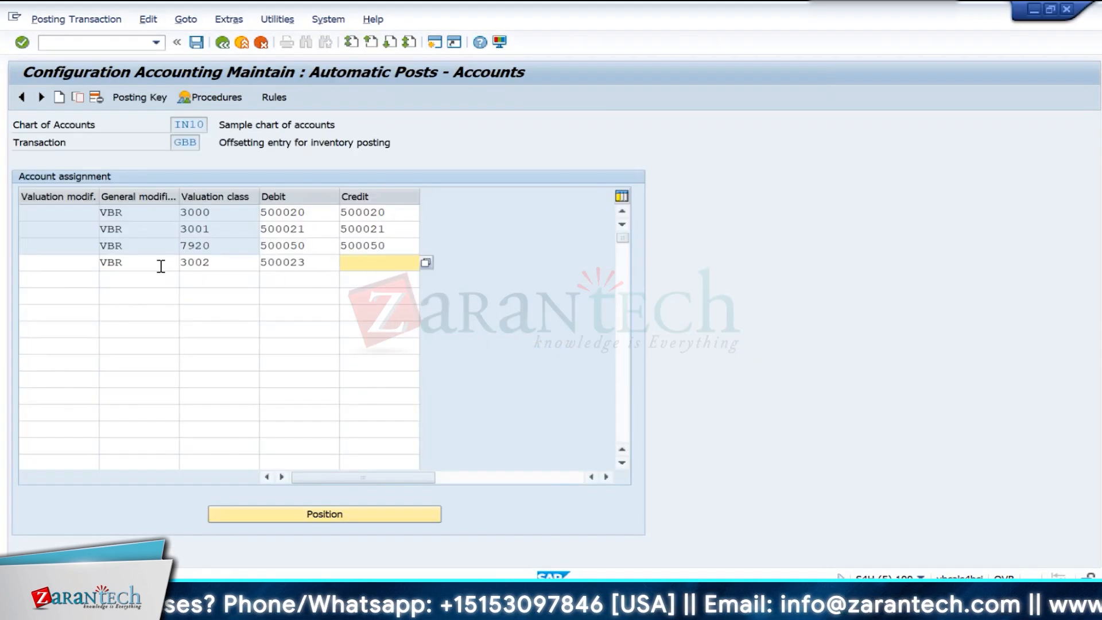
pyautogui.write('500021')
pyautogui.press('BackSpace')
pyautogui.write('3')
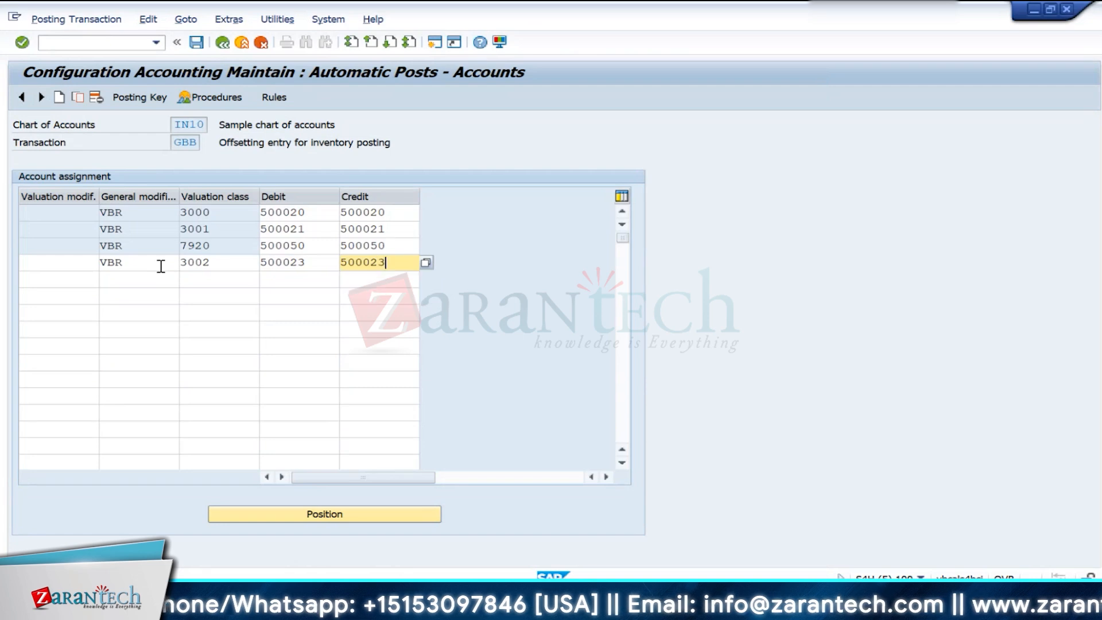
pyautogui.press('Return')
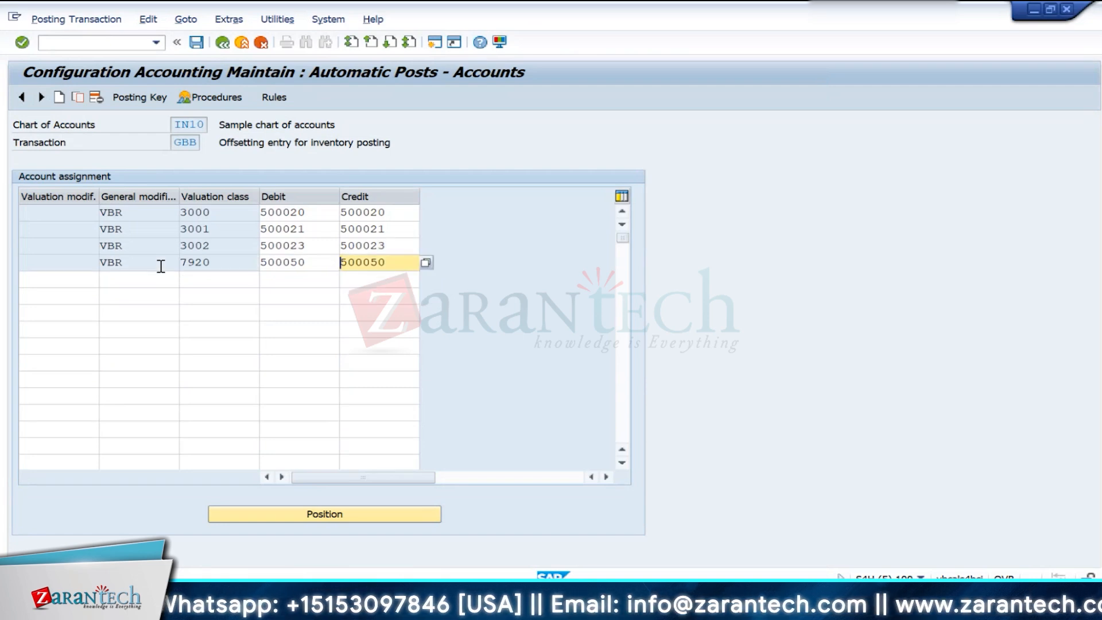
pyautogui.hotkey('ctrl', 's')
pyautogui.click(362, 267)
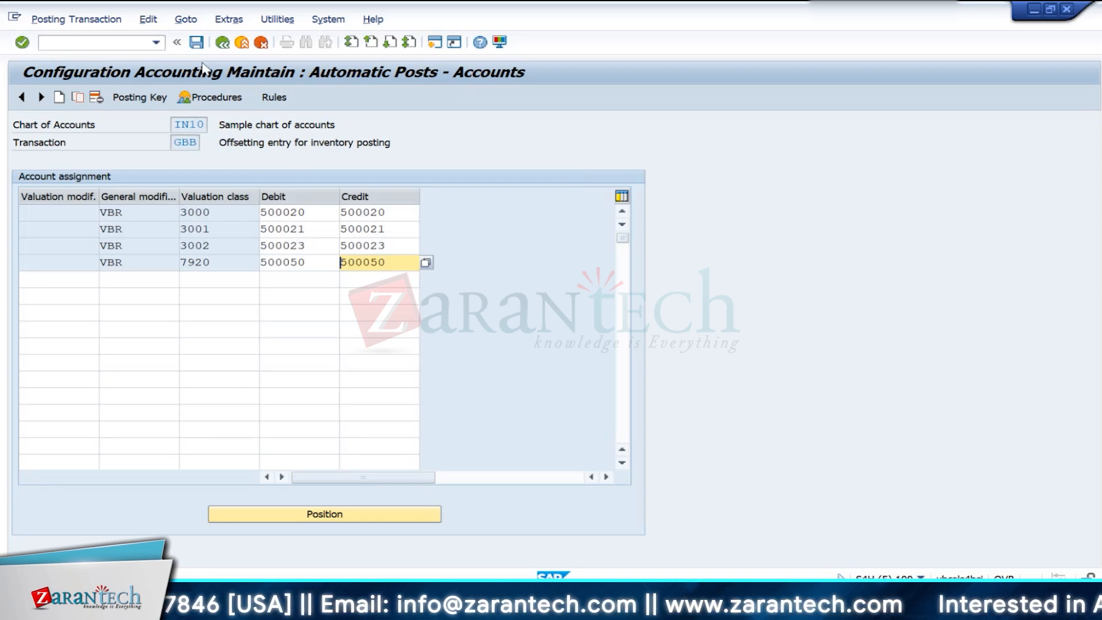
# - Go back to the posting procedures list and switch to the material creation session for RM100
pyautogui.click(221, 44)
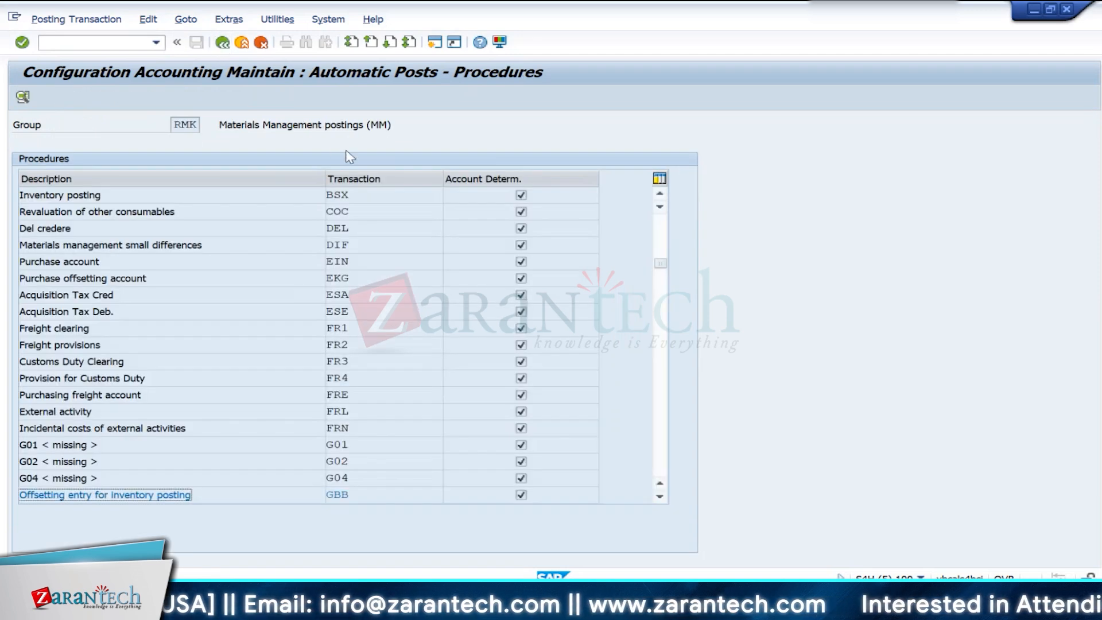
pyautogui.hotkey('alt', 'Tab')
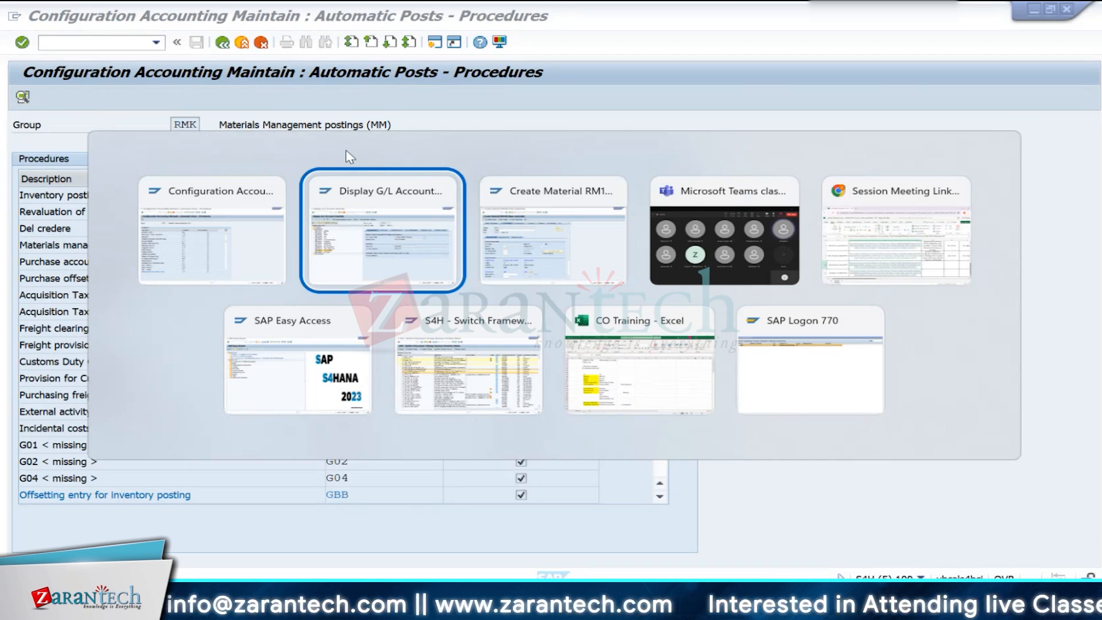
pyautogui.hotkey('alt', 'Tab')
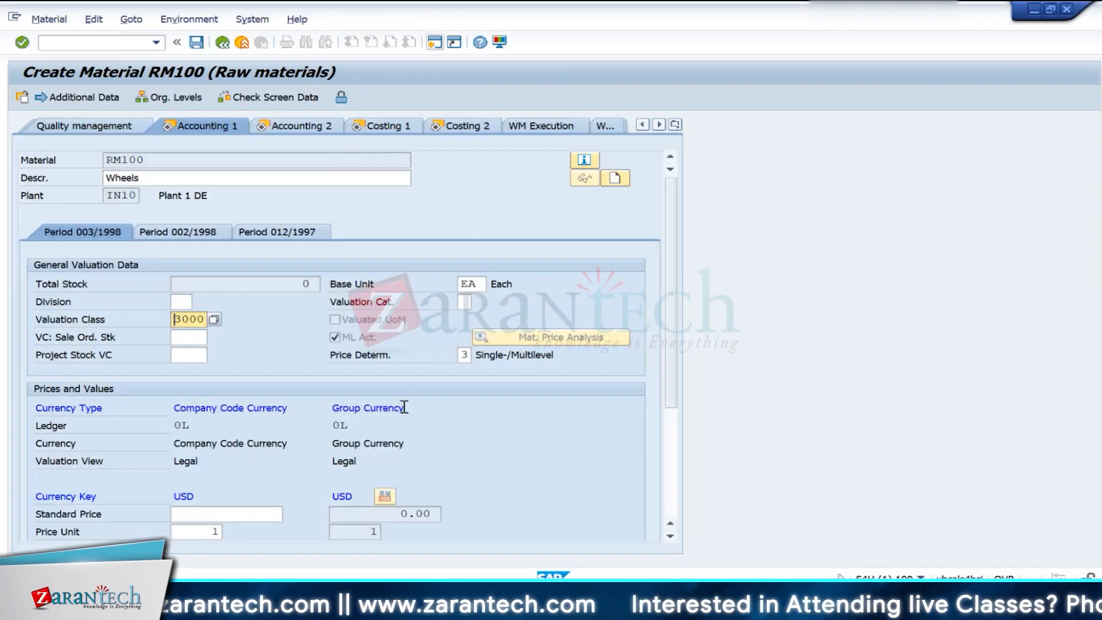
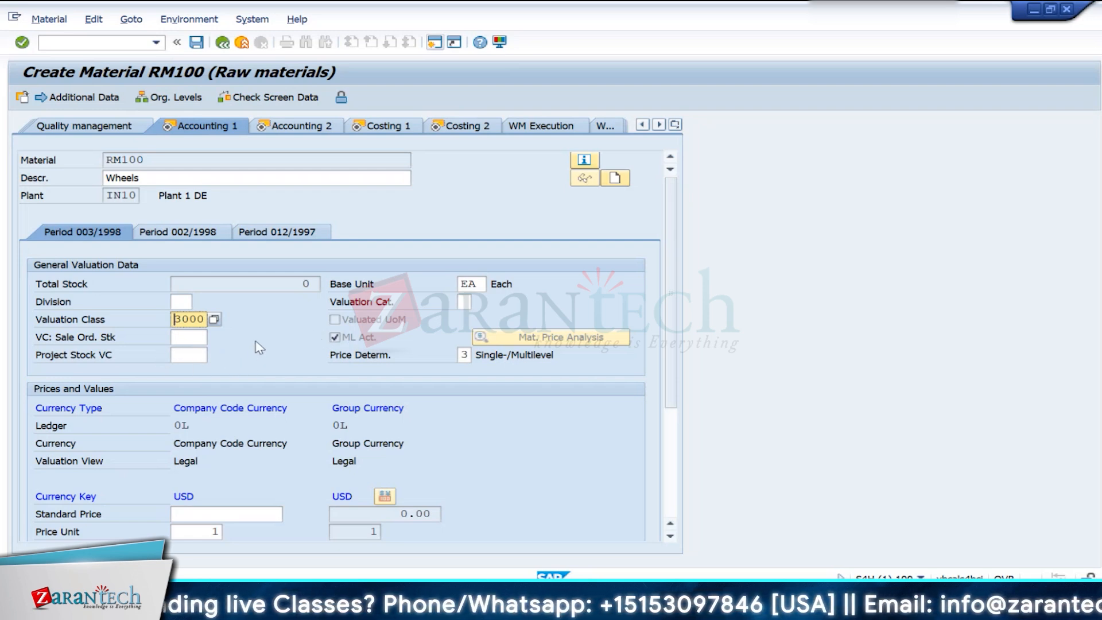
# - Accept valuation class 3000 for raw material RM100 and continue through the accounting views to Costing 1
pyautogui.press('Return')
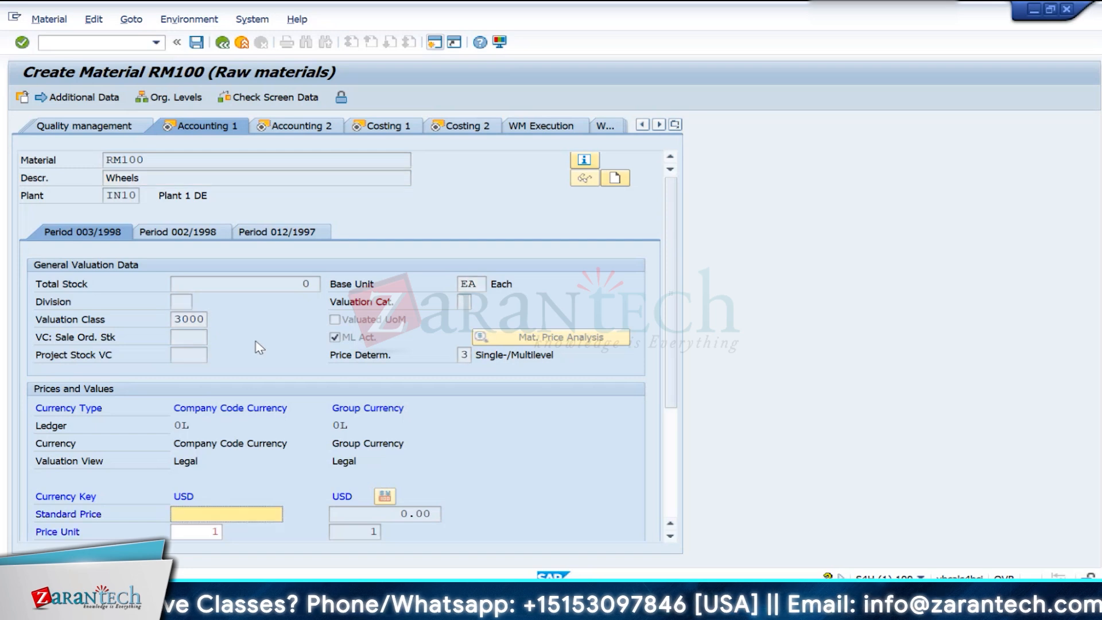
pyautogui.press('Return')
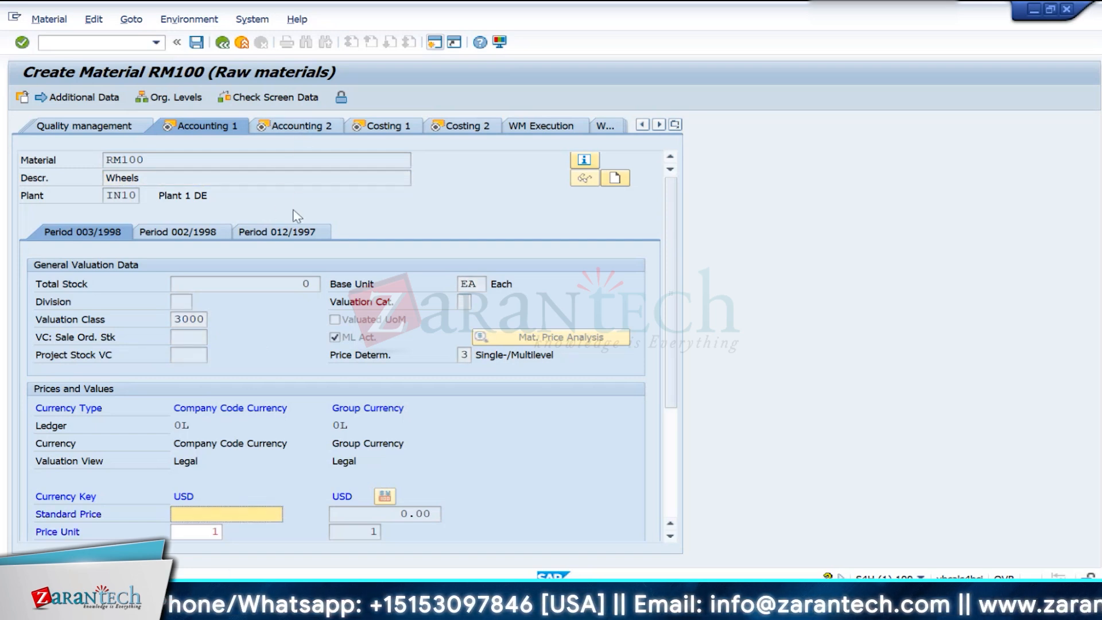
pyautogui.press('Return')
pyautogui.press('Return')
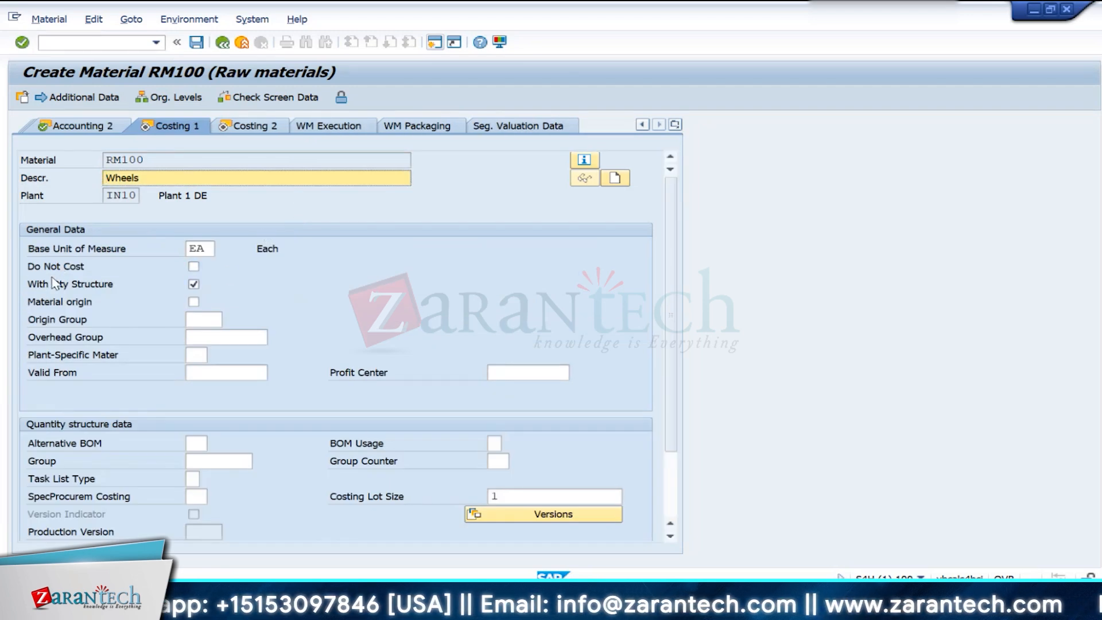
# - Enable Do Not Cost and Material origin in the Costing 1 data of material RM100
pyautogui.click(194, 267)
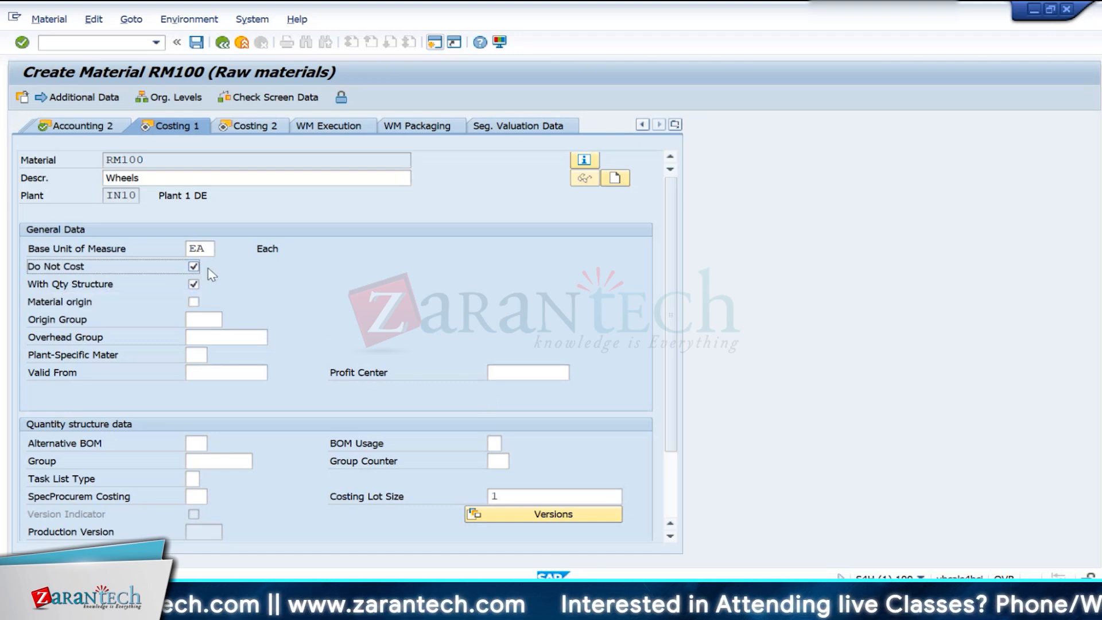
pyautogui.click(194, 302)
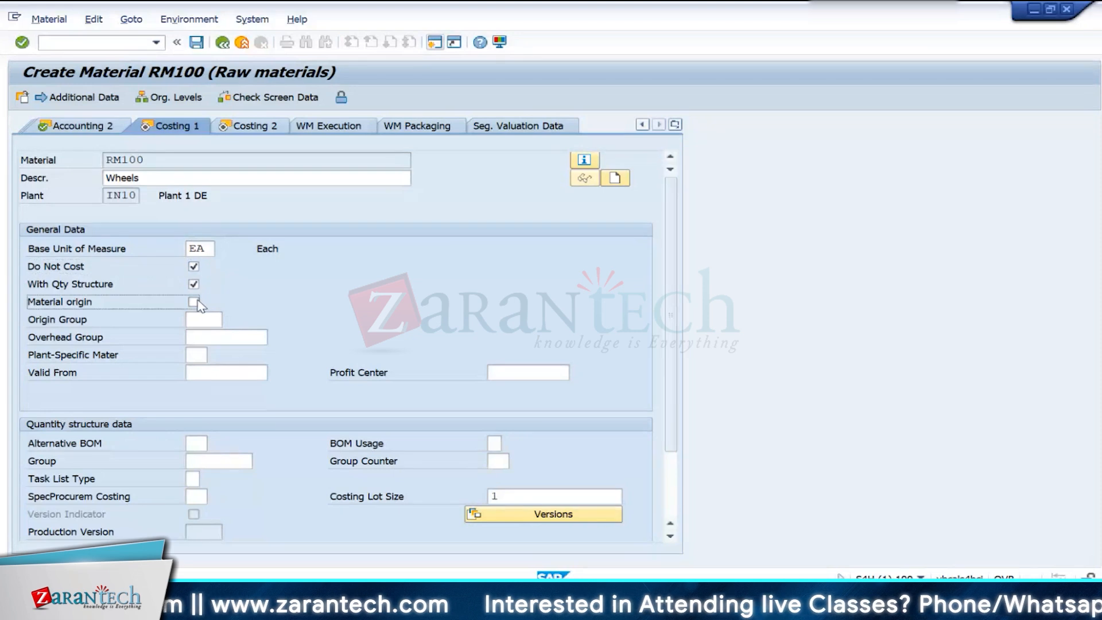
pyautogui.scroll(-3, 384, 436)
pyautogui.scroll(3, 238, 418)
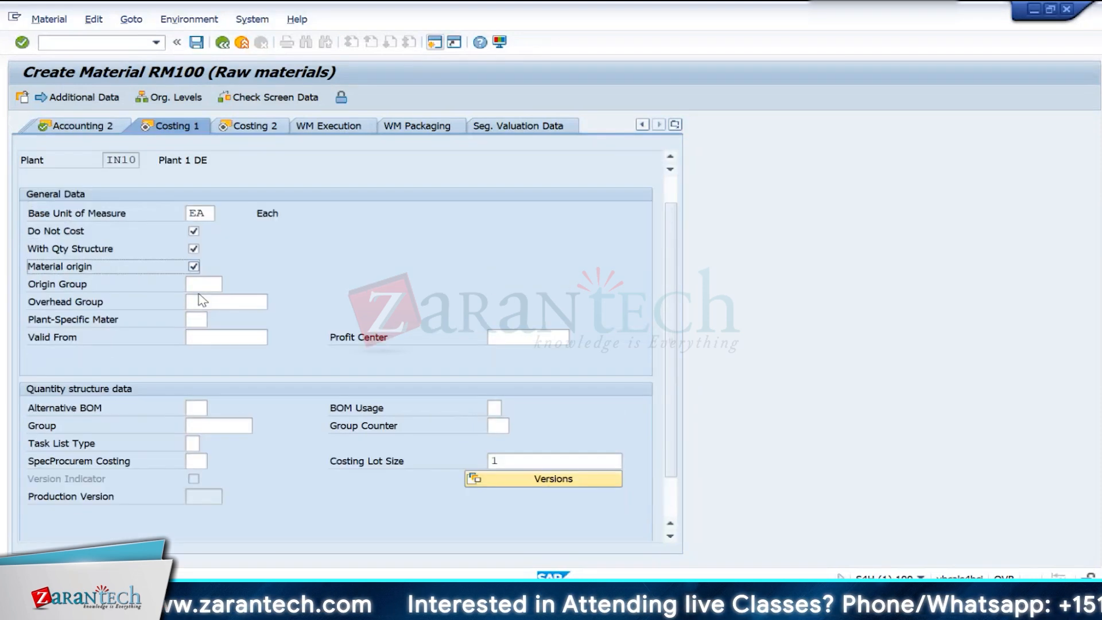
# - Return to the Accounting 1 view of RM100 and set the standard price to 100.00 USD
pyautogui.click(80, 127)
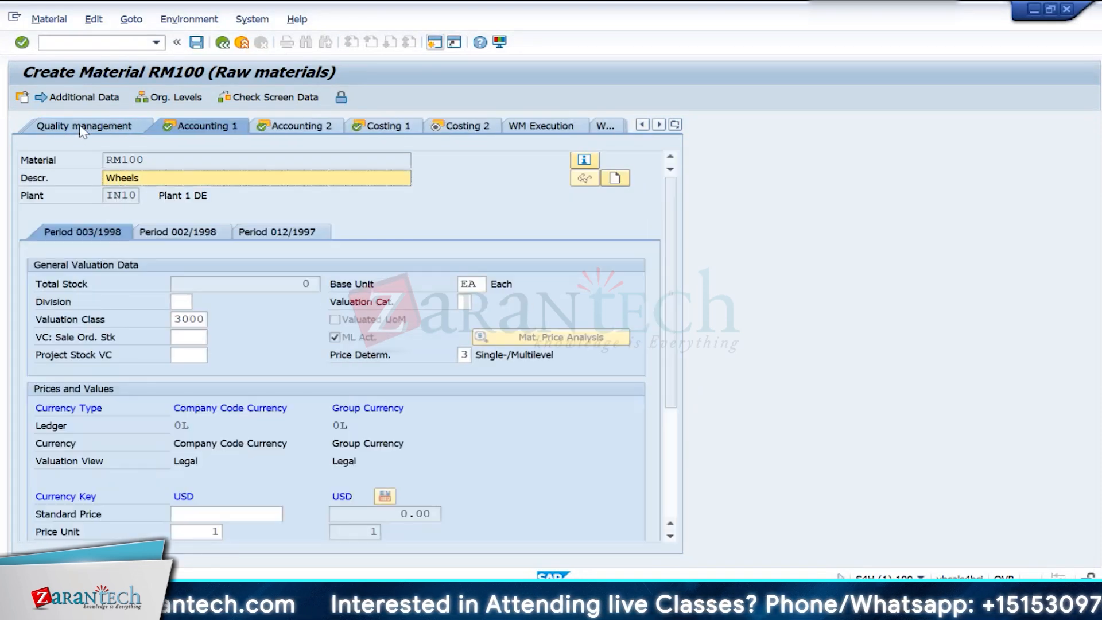
pyautogui.scroll(-3, 278, 446)
pyautogui.click(206, 407)
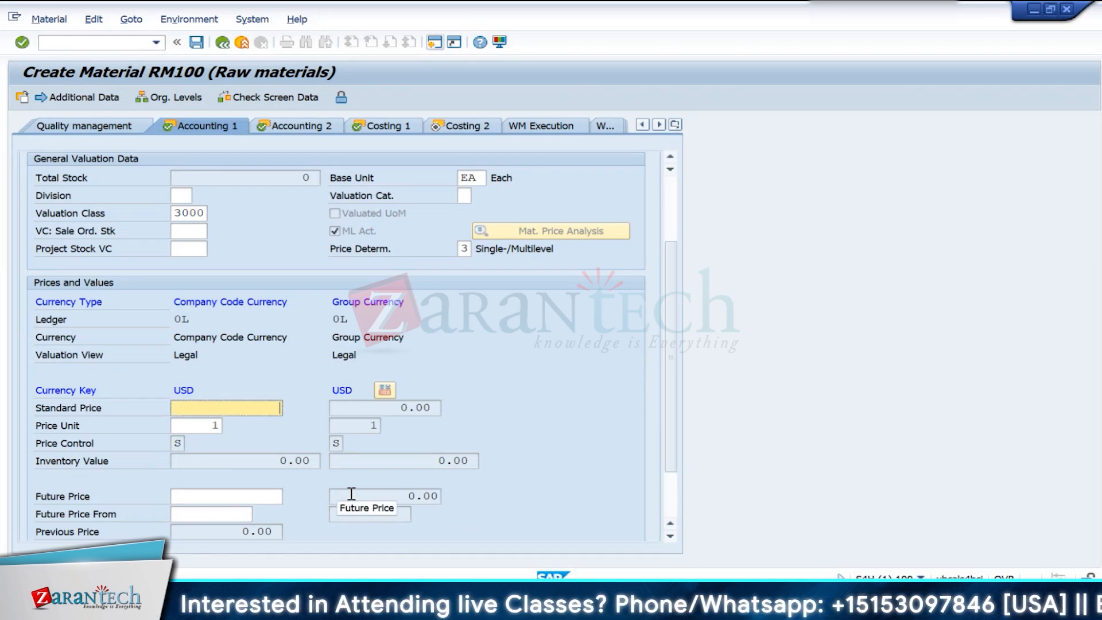
pyautogui.write('100')
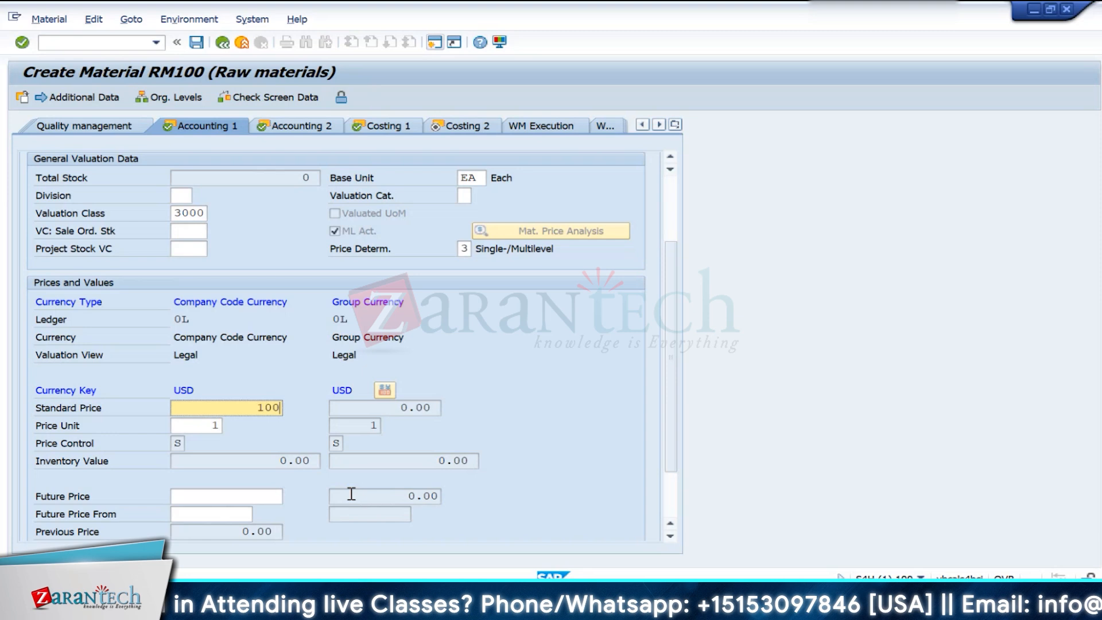
pyautogui.press('Return')
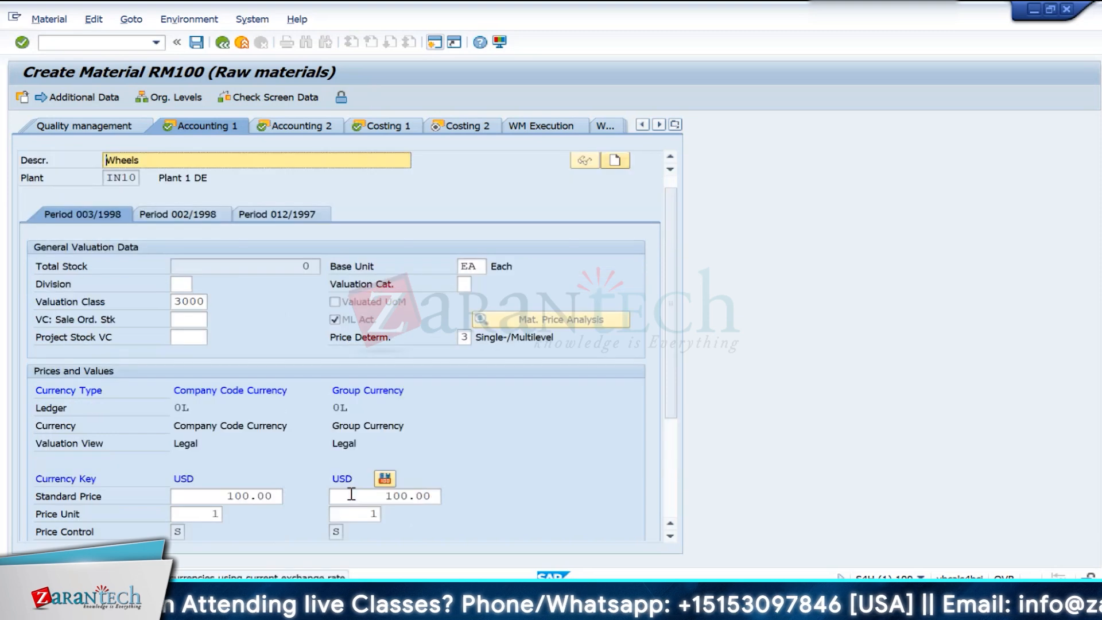
pyautogui.scroll(-3, 520, 479)
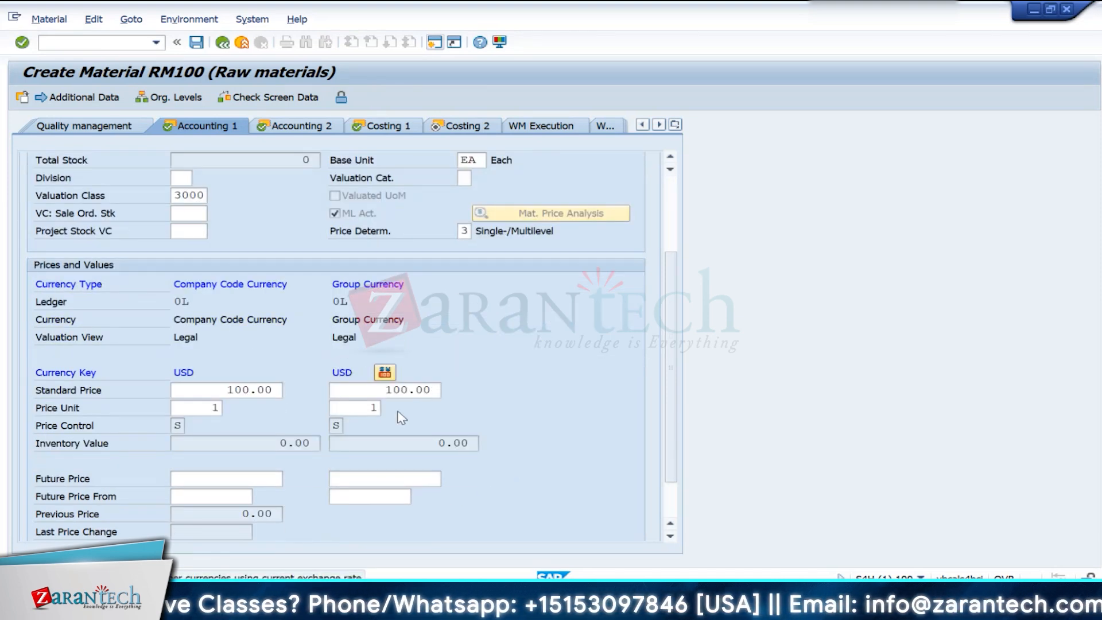
# - Continue to the Costing 2 view and try to save material RM100
pyautogui.press('Return')
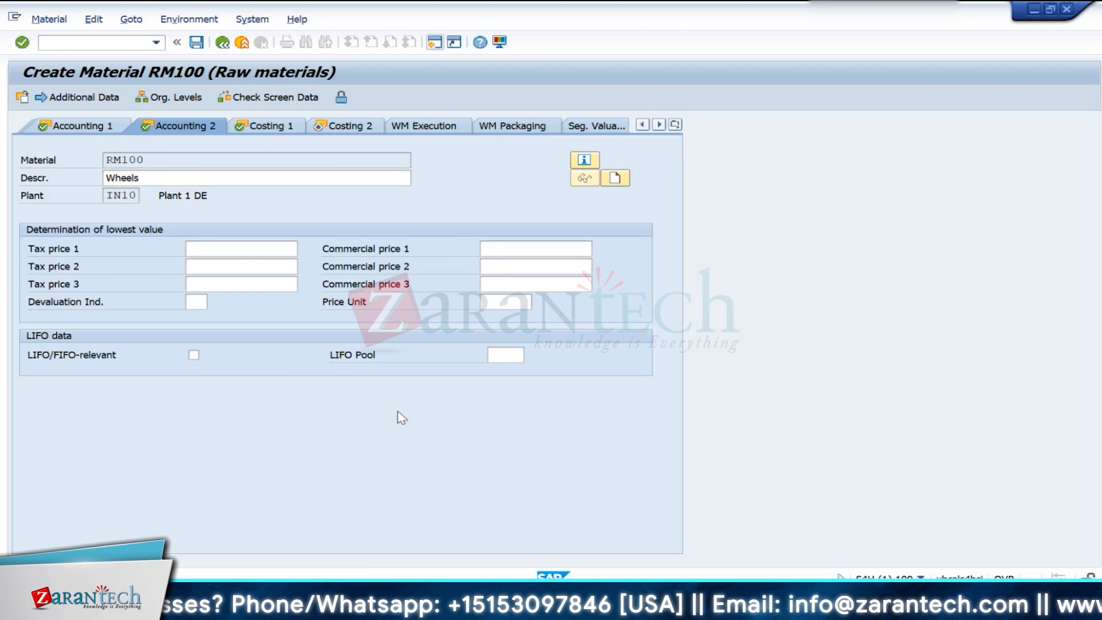
pyautogui.press('Return')
pyautogui.press('Return')
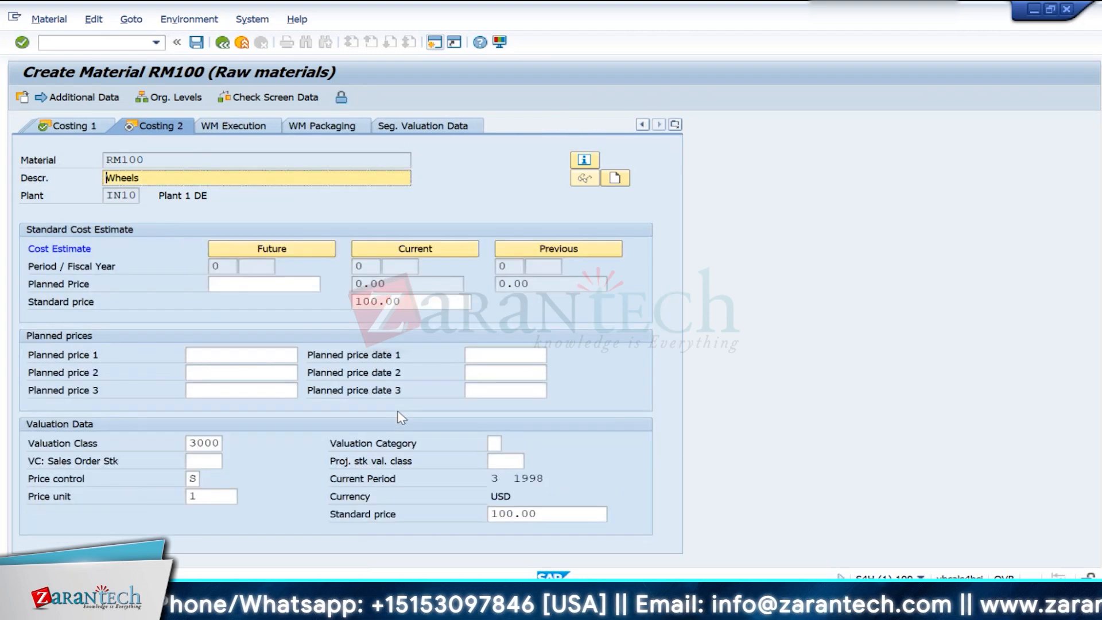
pyautogui.click(425, 305)
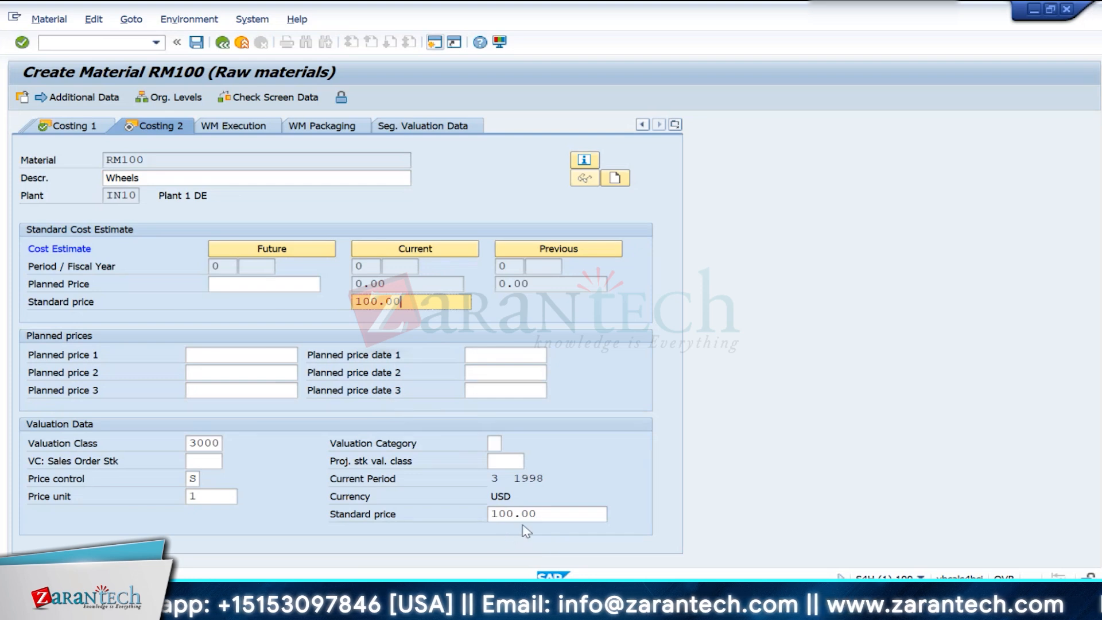
pyautogui.click(196, 42)
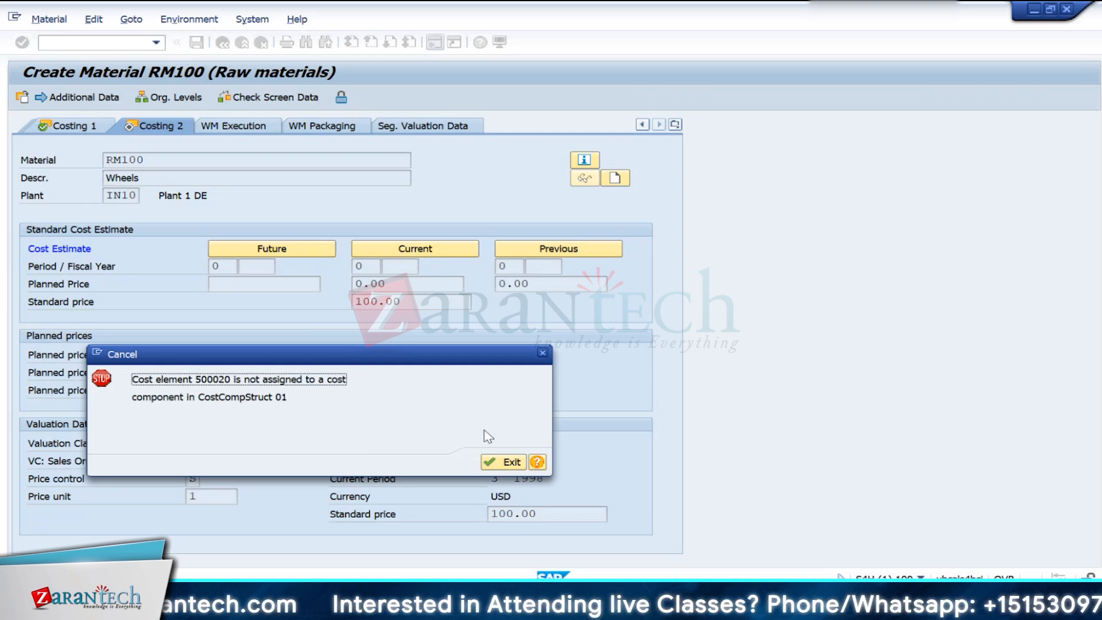
# - Read the detailed help for the cost component error and exit the material creation
pyautogui.click(540, 460)
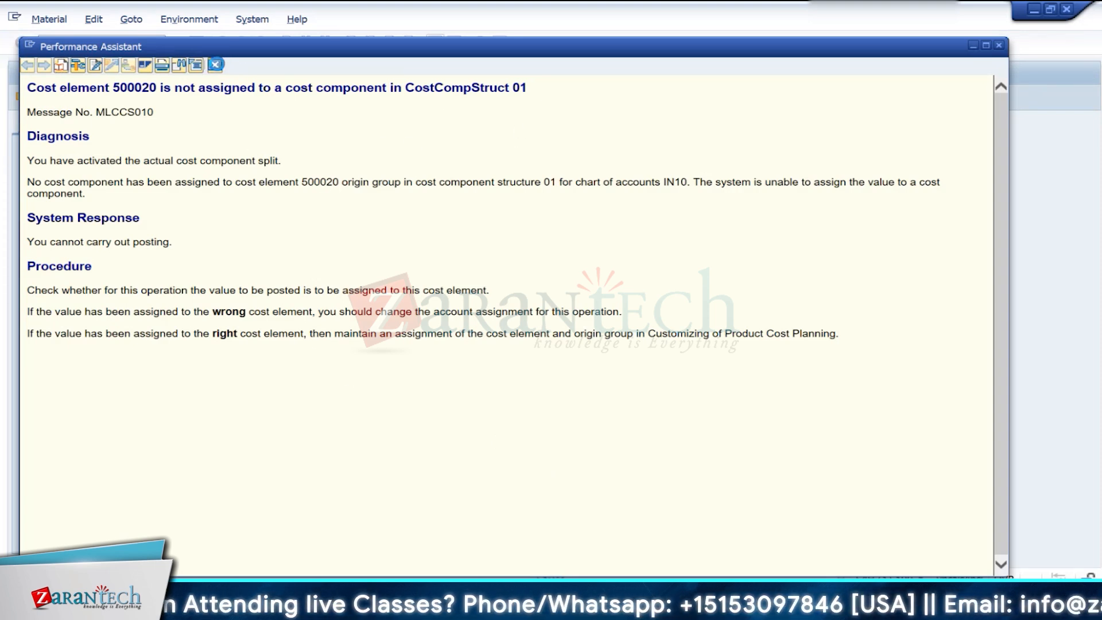
pyautogui.click(214, 65)
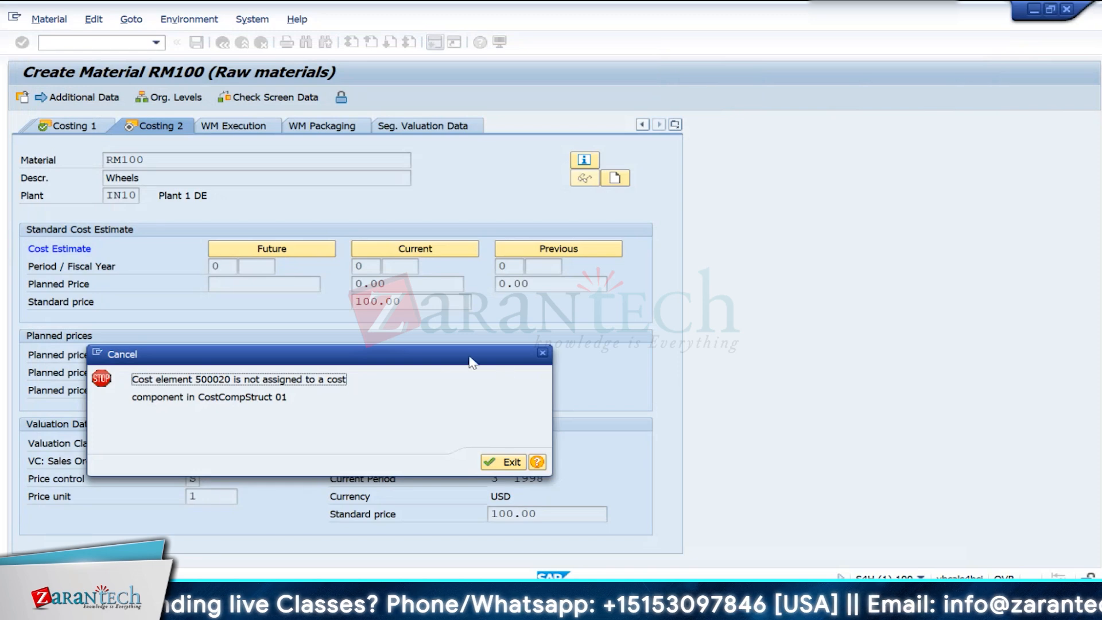
pyautogui.moveTo(473, 361); pyautogui.dragTo(663, 270)
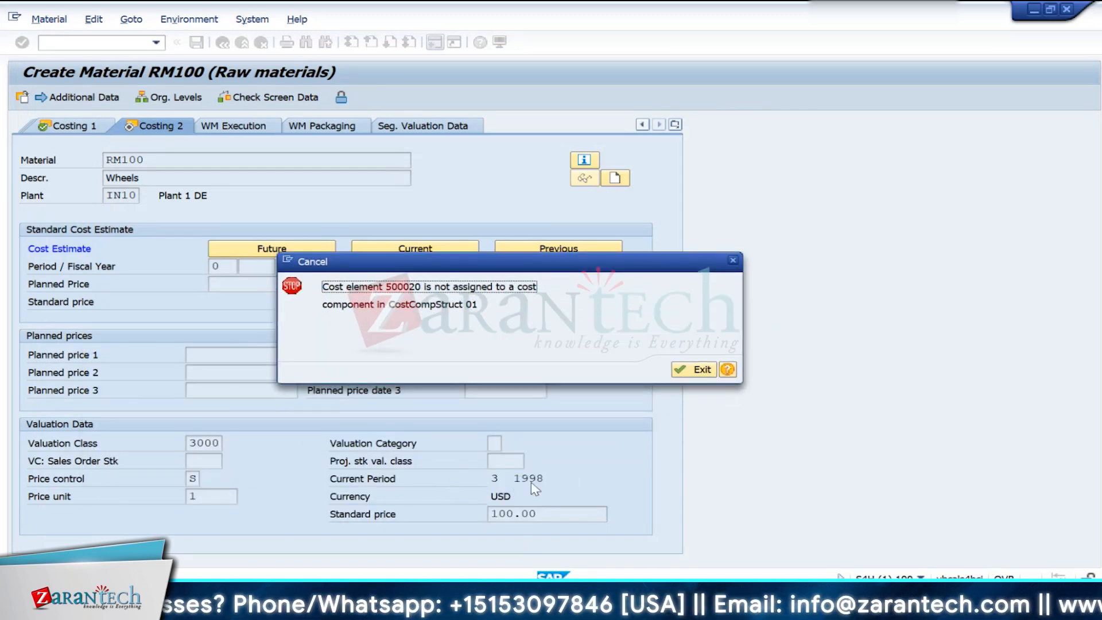
pyautogui.click(733, 260)
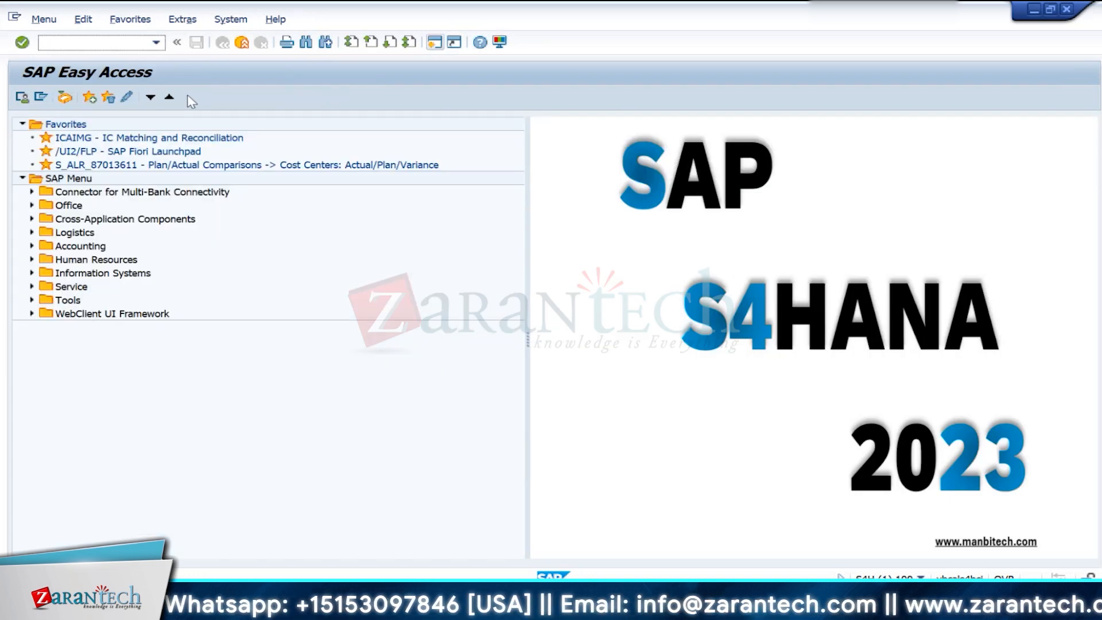
# - View the account determination overview for valuation areas with transaction OMWD and leave it
pyautogui.write('o')
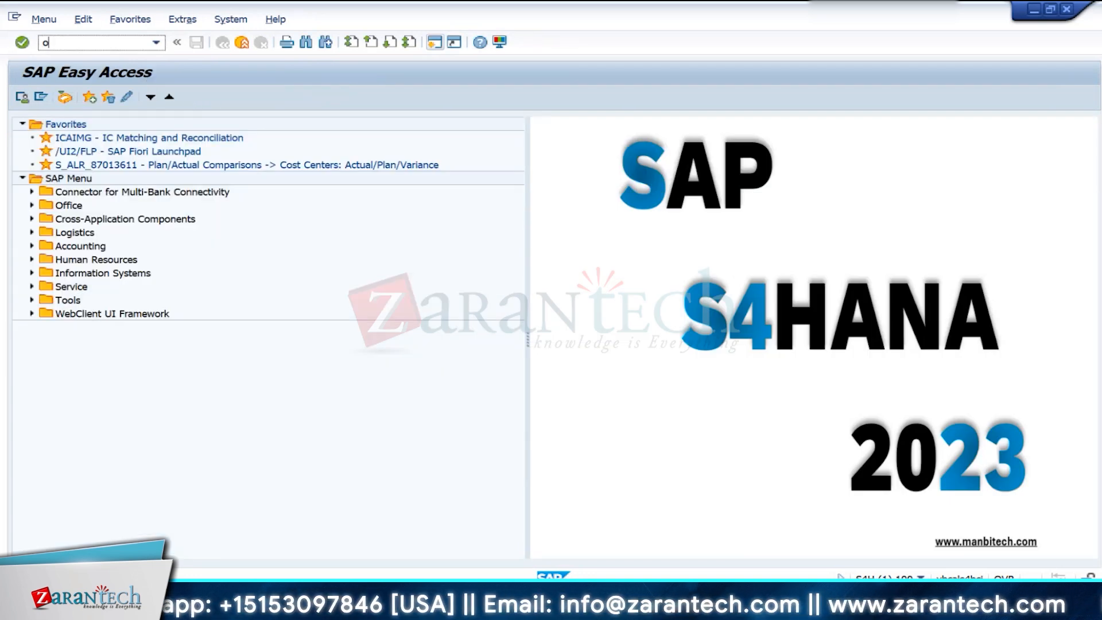
pyautogui.write('mwd')
pyautogui.press('Return')
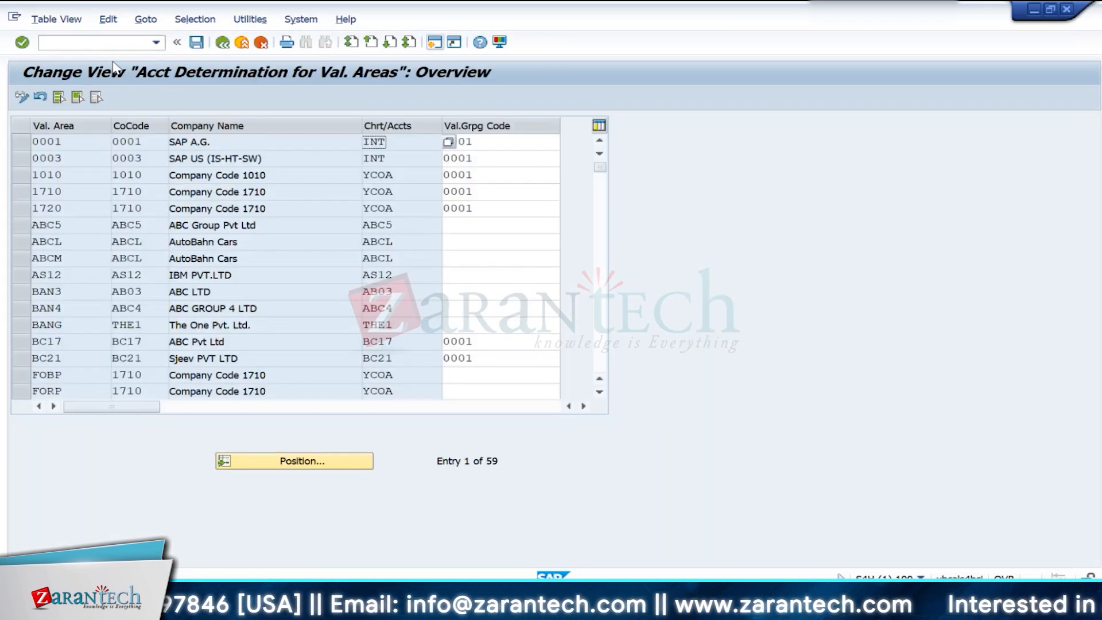
pyautogui.click(223, 43)
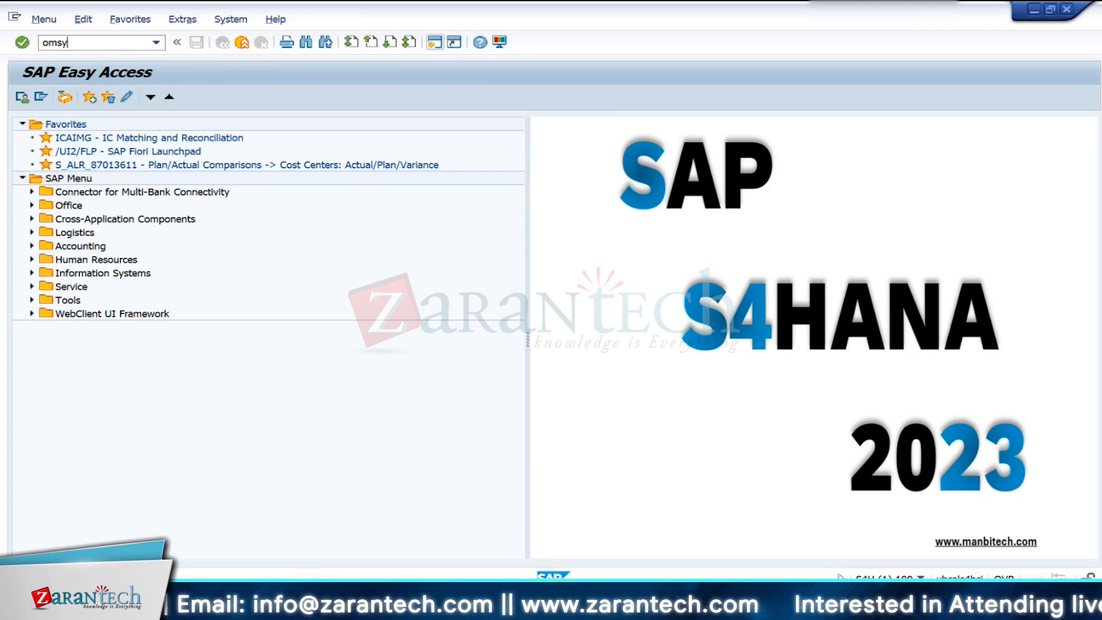
# - Open the materials management view on company codes with transaction OMSY and position the list at company code IN10
pyautogui.write('omsy')
pyautogui.press('Return')
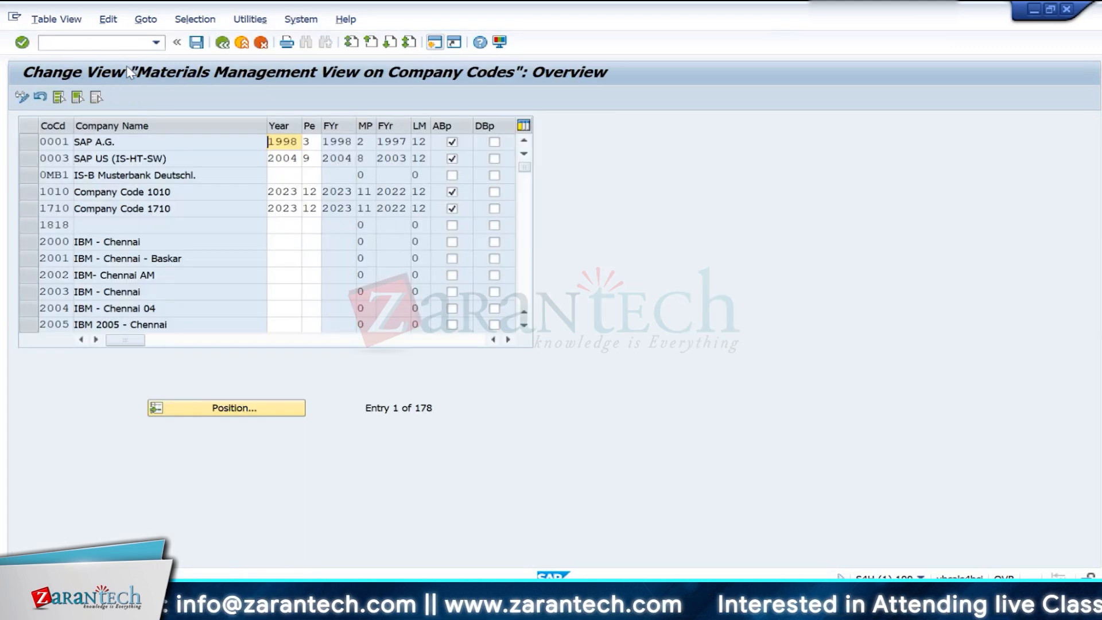
pyautogui.click(201, 412)
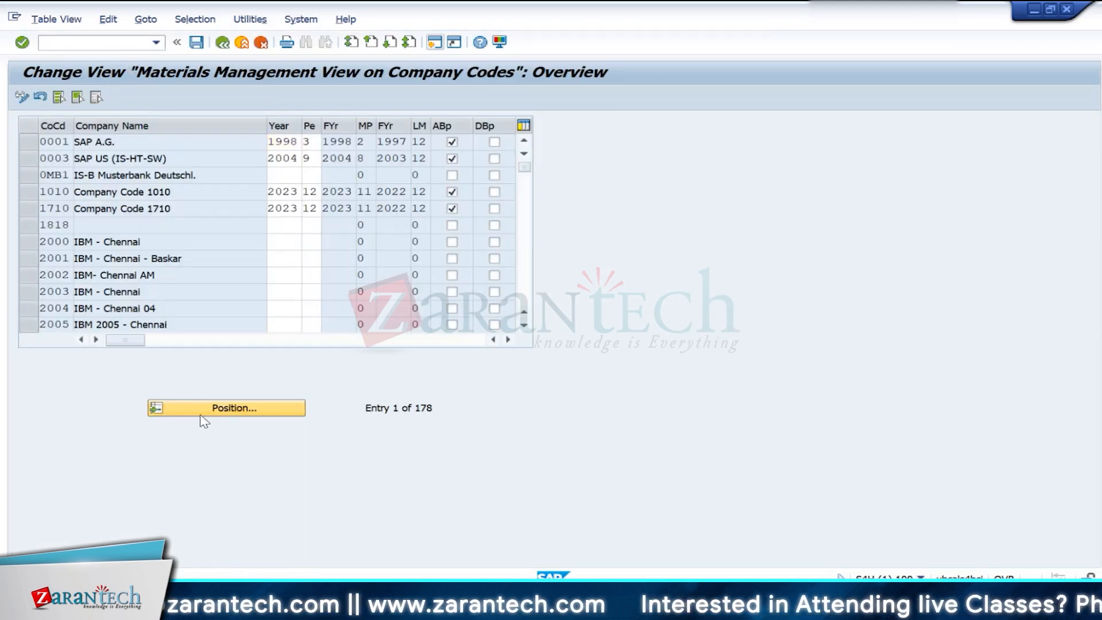
pyautogui.write('in10')
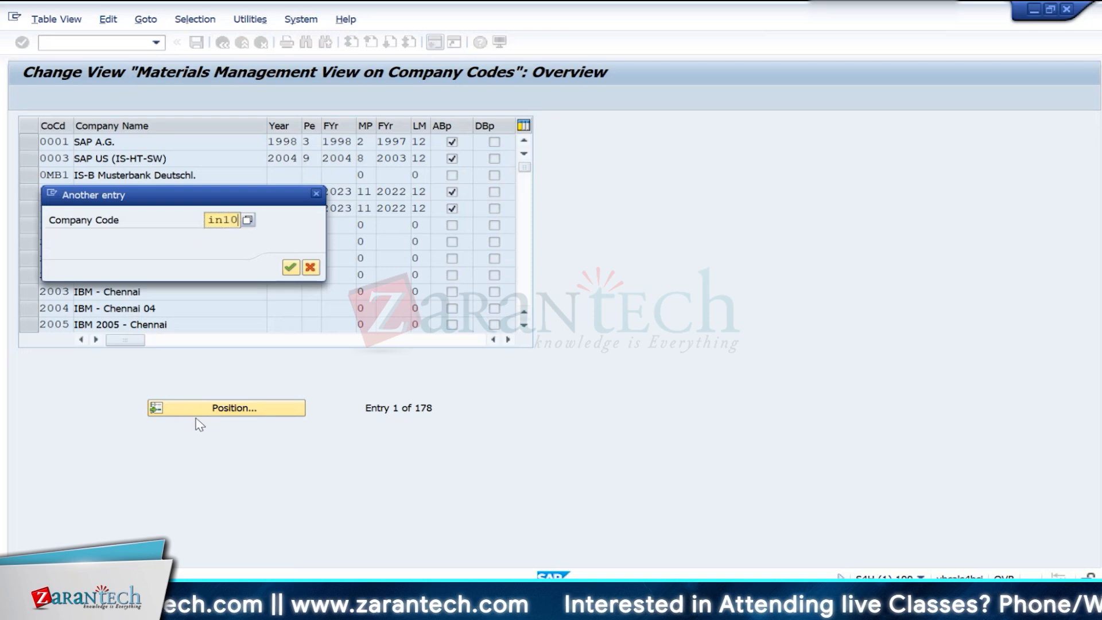
pyautogui.press('Return')
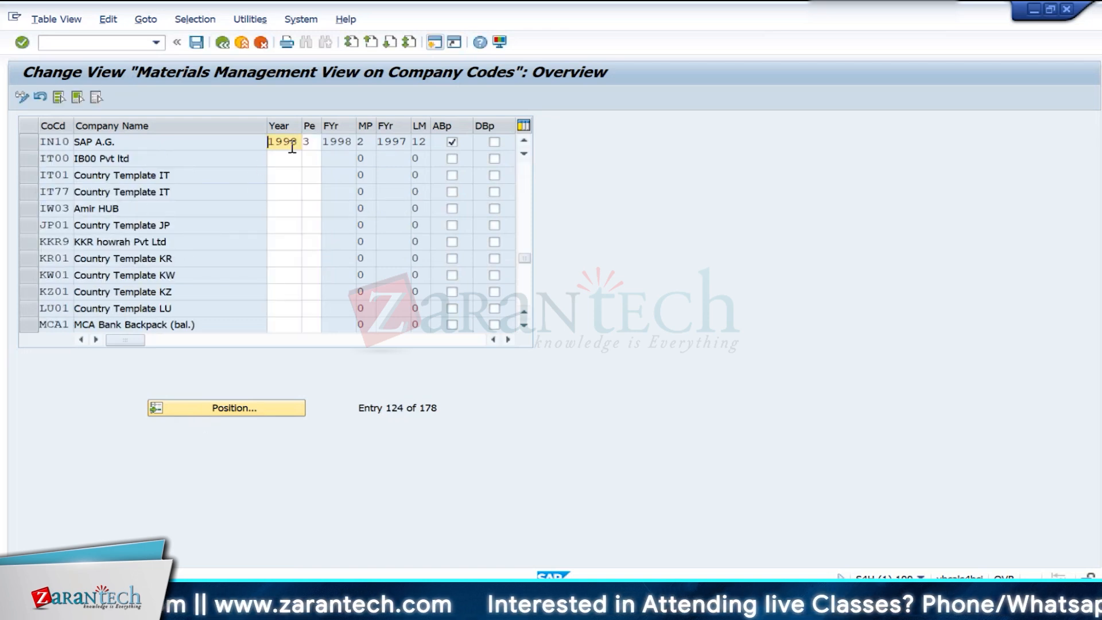
# - Try to set the current year of company code IN10 to 2024 and its period to 5
pyautogui.press('BackSpace')
pyautogui.press('BackSpace')
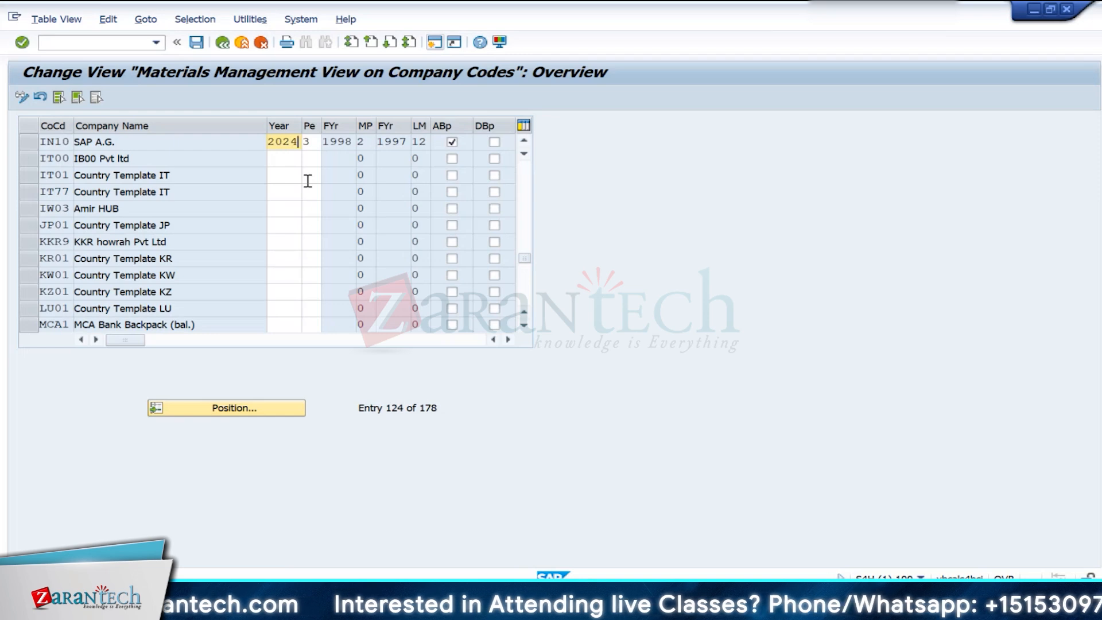
pyautogui.press('Tab')
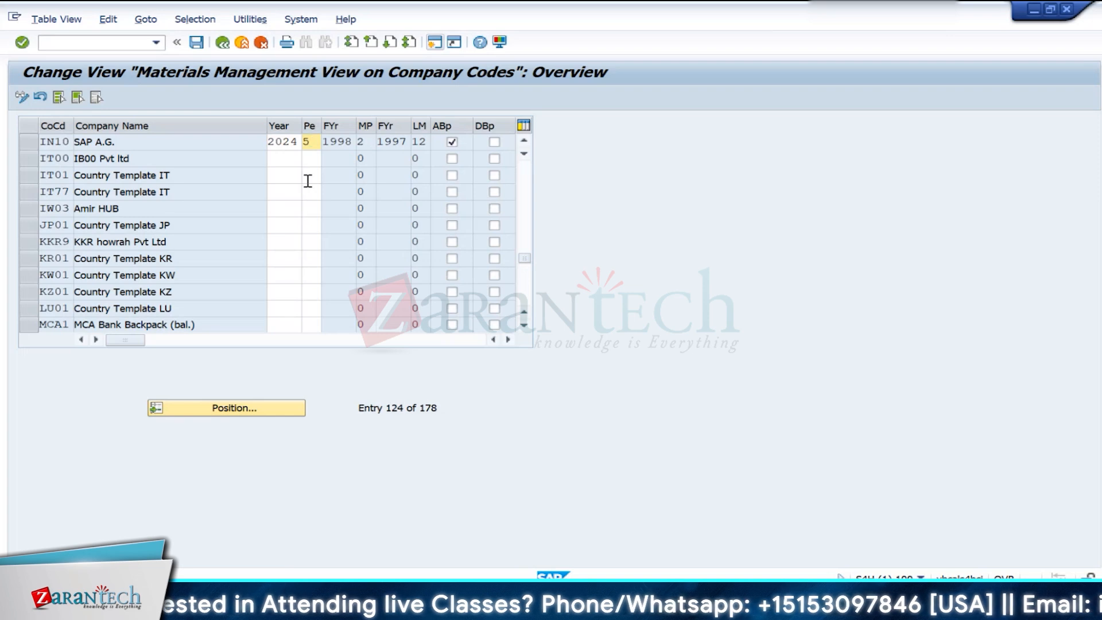
pyautogui.press('Return')
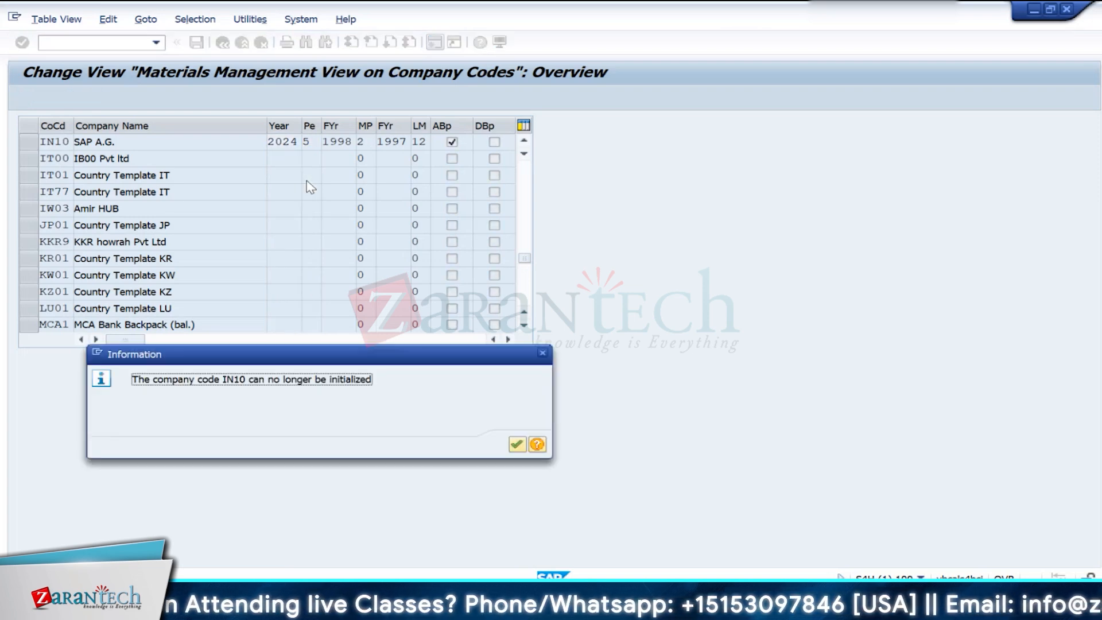
pyautogui.press('Return')
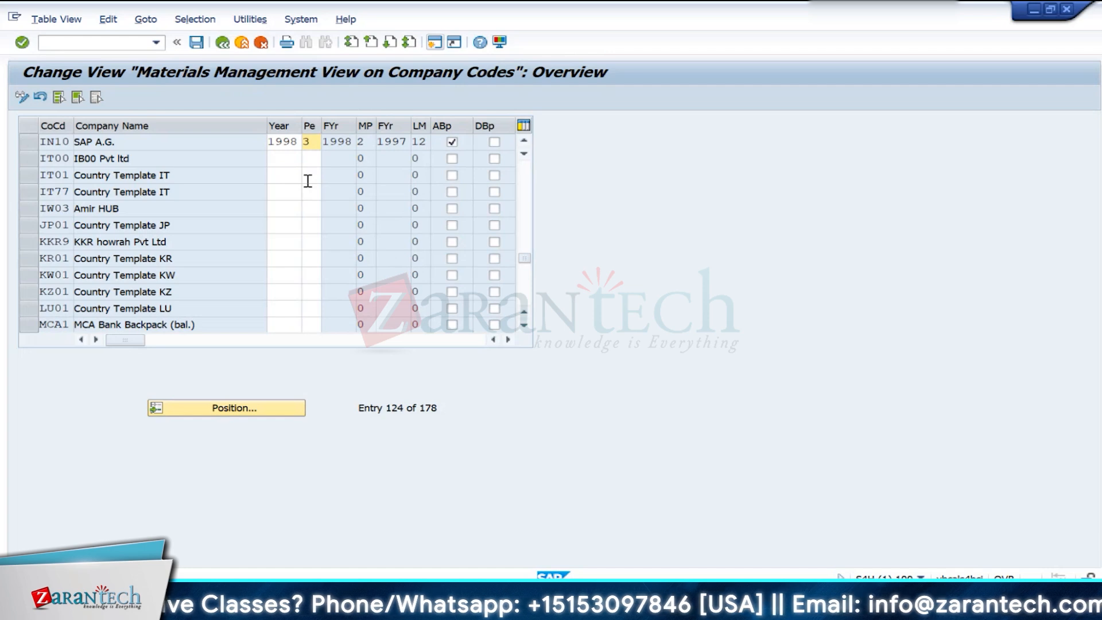
# - Try to set company code IN10 to year 2024 and period 1, and read the help for the resulting message
pyautogui.click(296, 142)
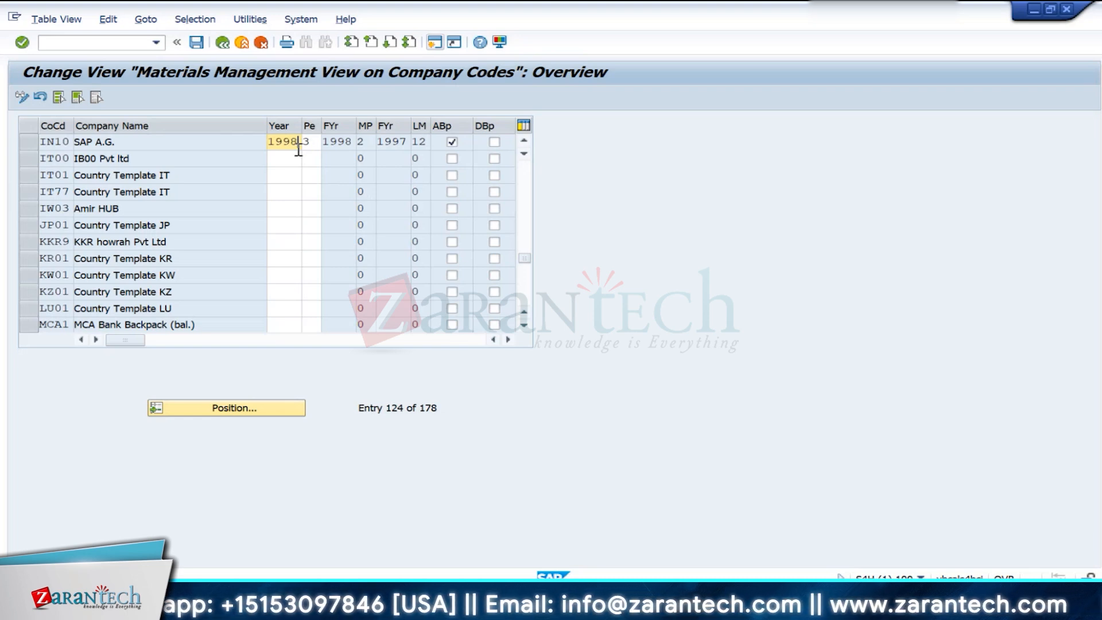
pyautogui.write('2024')
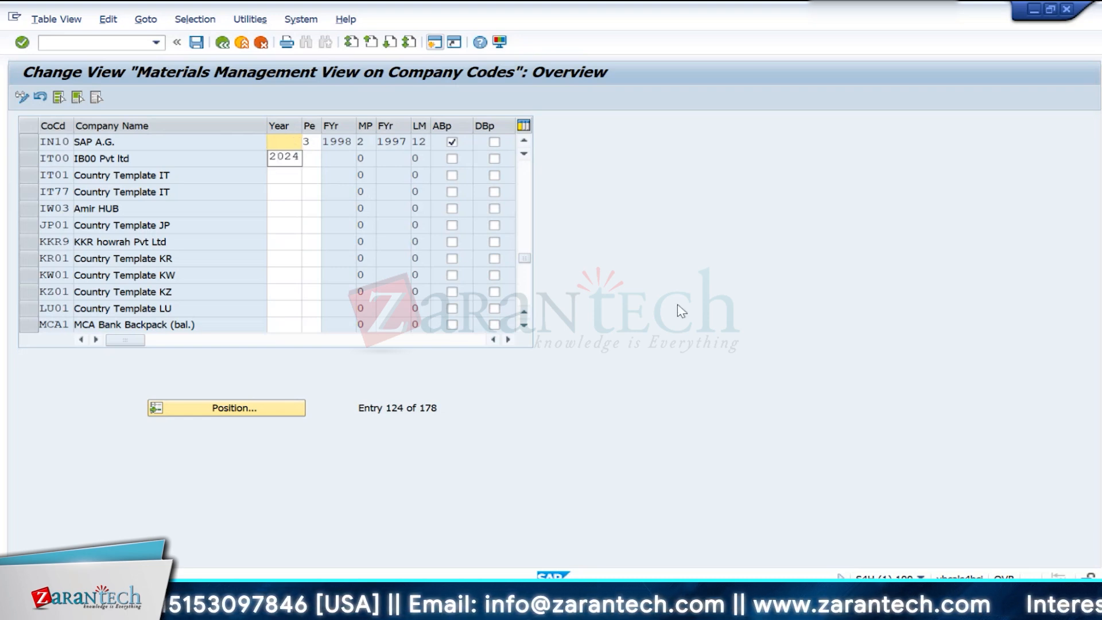
pyautogui.press('Tab')
pyautogui.write('31')
pyautogui.press('Return')
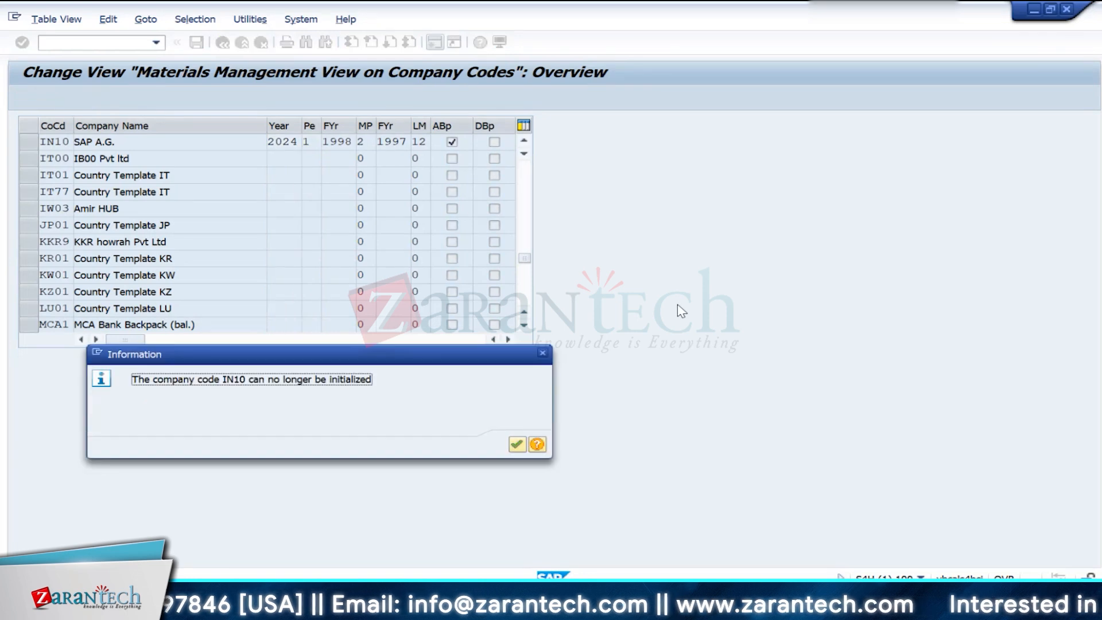
pyautogui.click(537, 444)
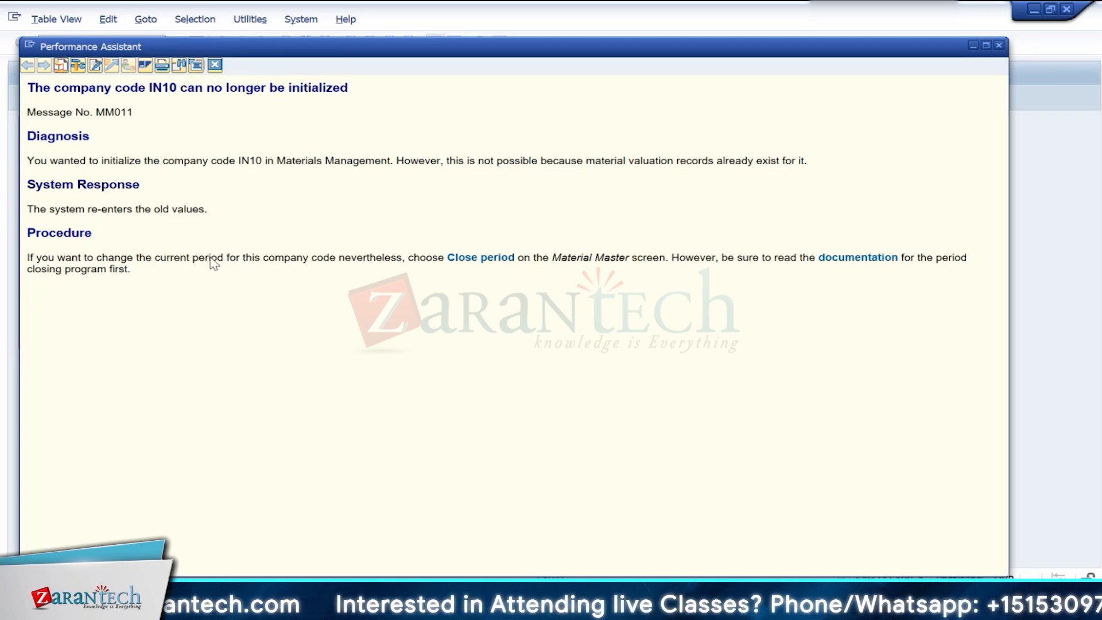
pyautogui.click(215, 65)
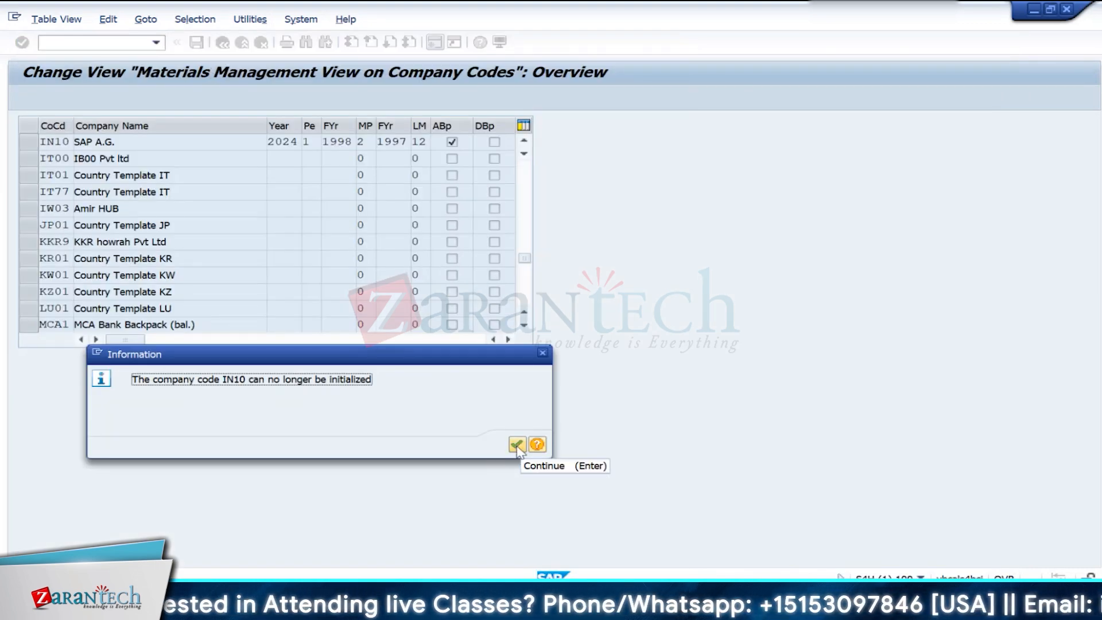
# - Dismiss the message and leave the materials management view on company codes, returning to the start screen
pyautogui.click(517, 445)
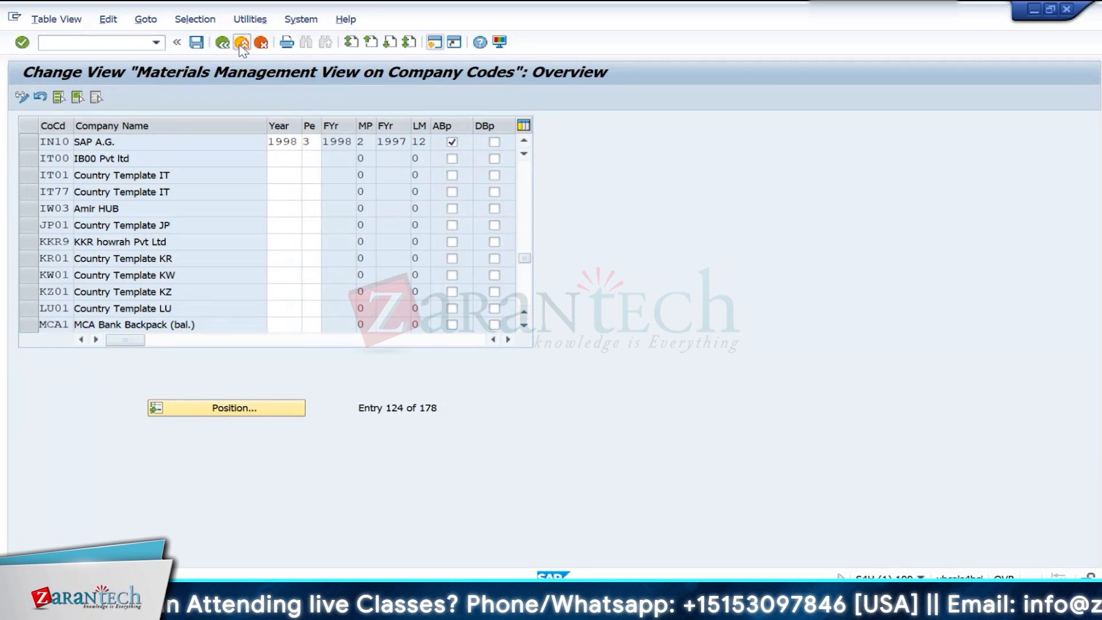
pyautogui.click(241, 42)
pyautogui.click(370, 290)
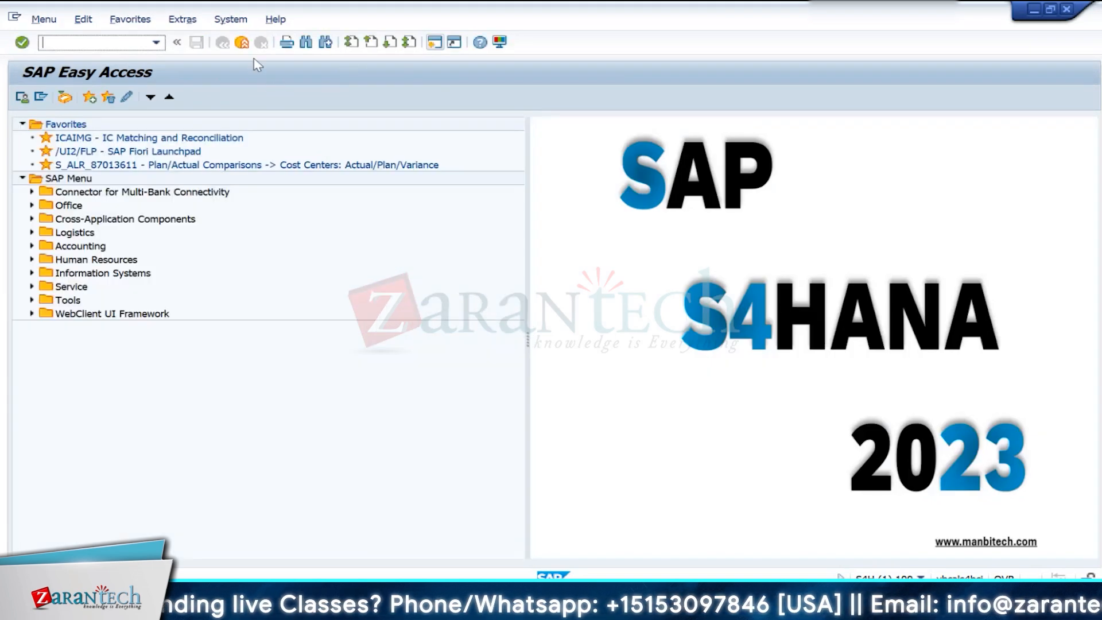
# - Open the cost component structures with transaction OKTZ and display their assignment to organizational units
pyautogui.write('okt')
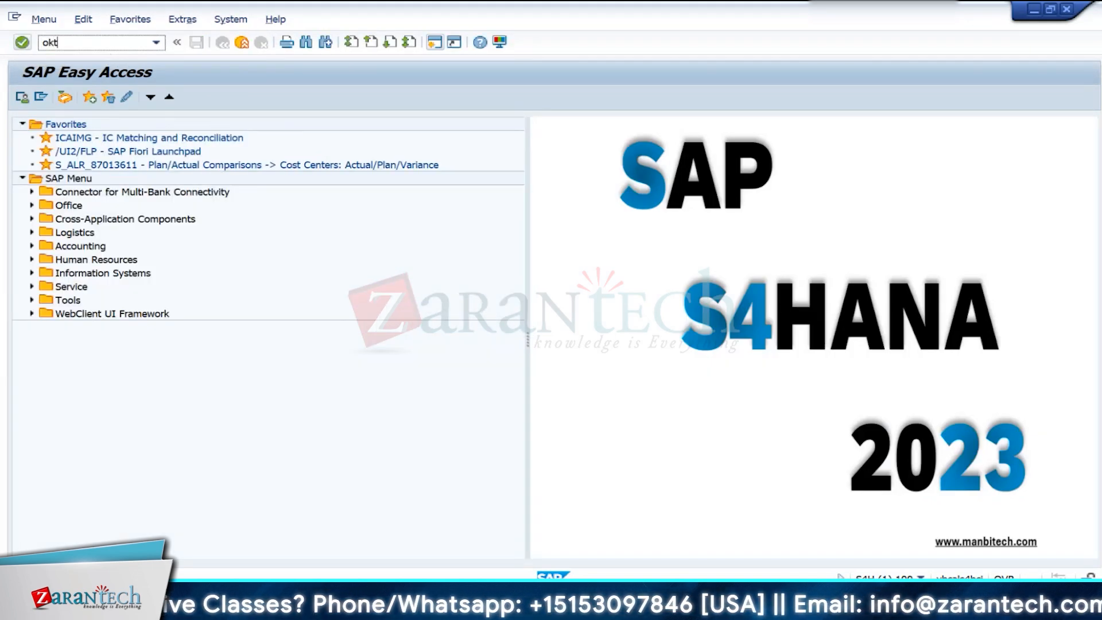
pyautogui.write('z')
pyautogui.click(17, 49)
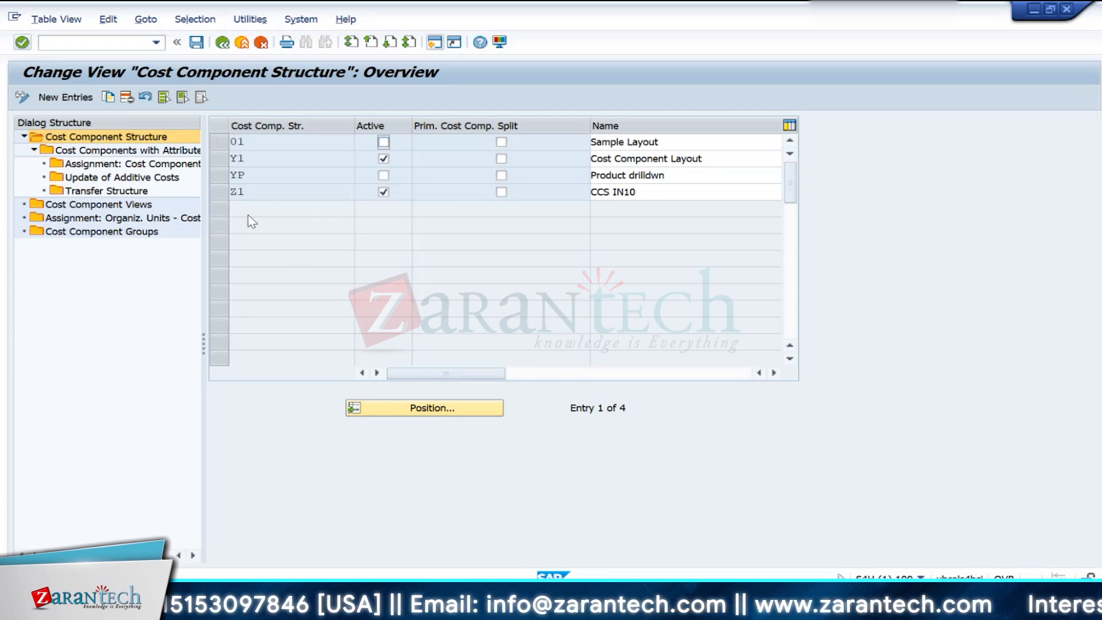
pyautogui.click(219, 142)
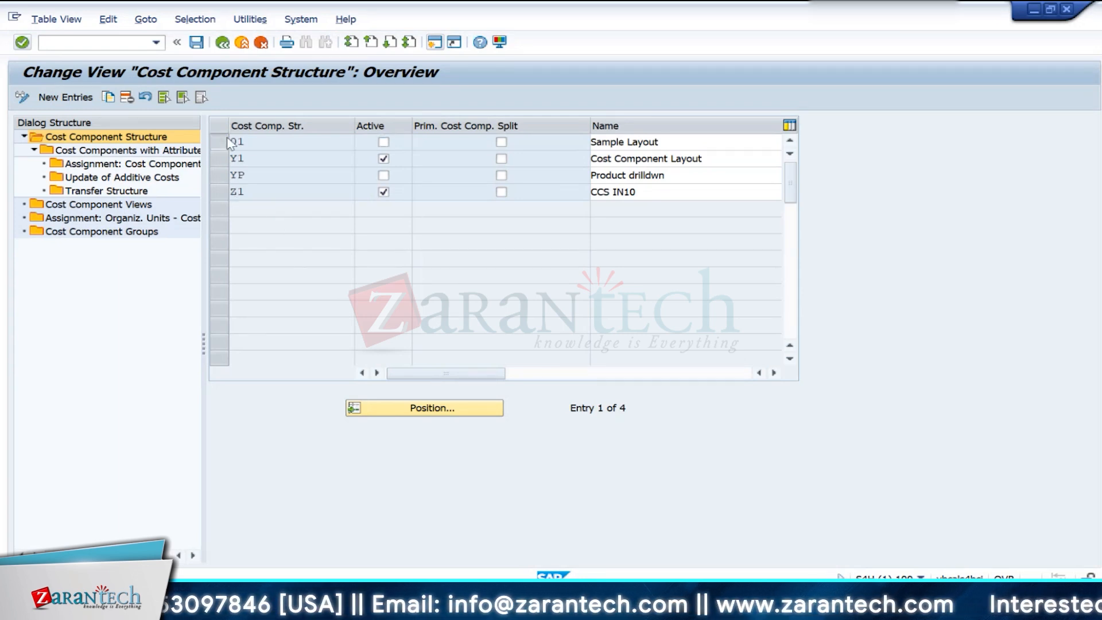
pyautogui.doubleClick(125, 220)
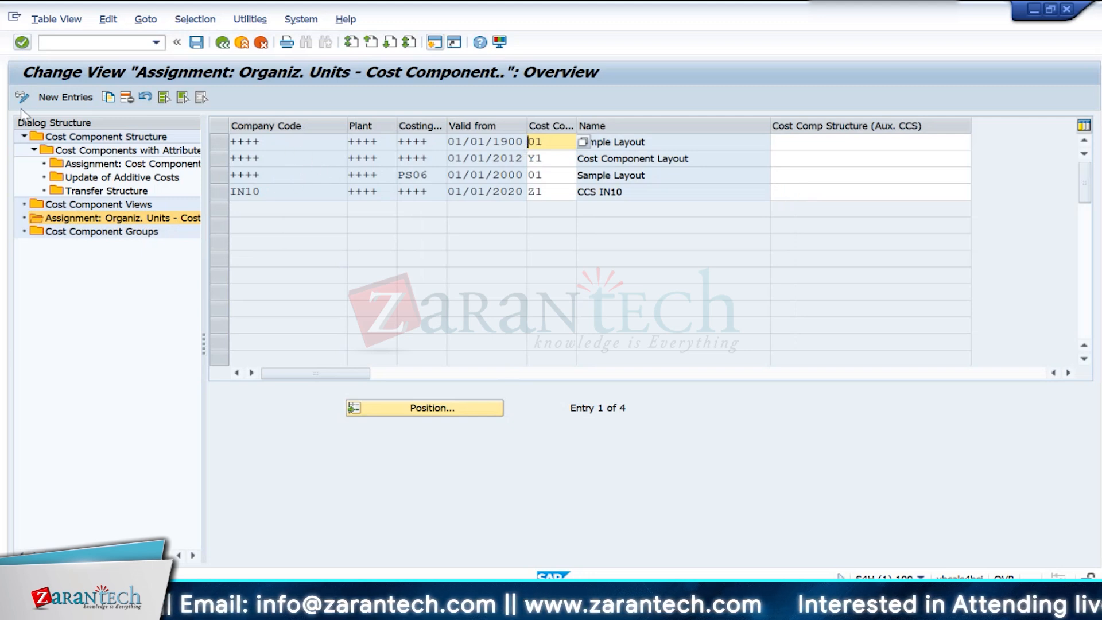
# - Mark the three cost component structure assignments that have ++++ as company code
pyautogui.click(500, 142)
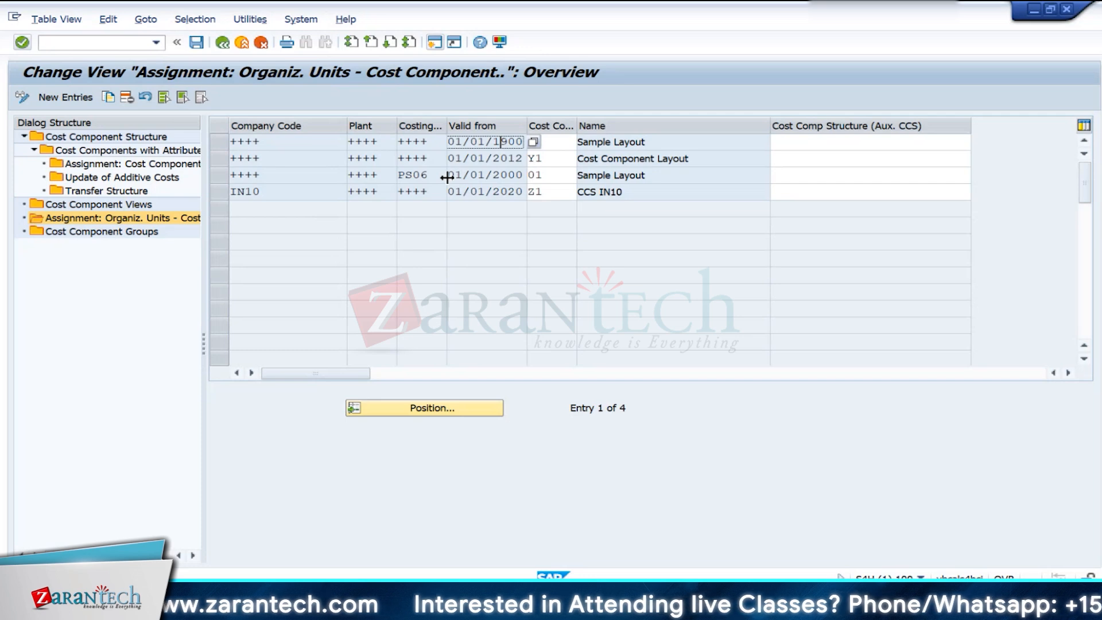
pyautogui.click(552, 143)
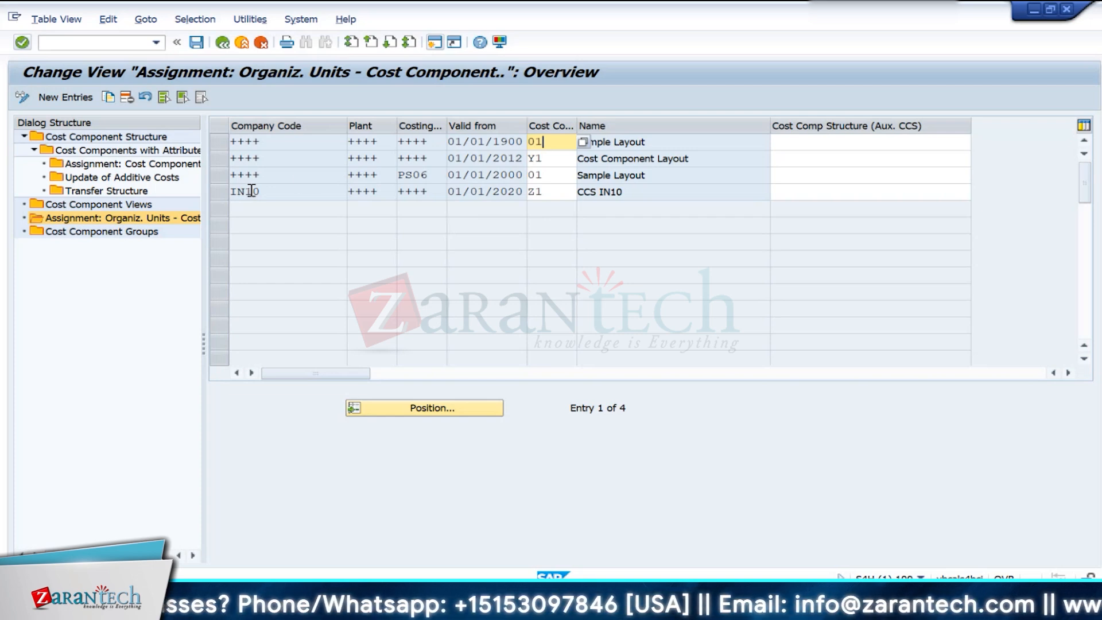
pyautogui.click(223, 142)
pyautogui.click(220, 159)
pyautogui.click(220, 175)
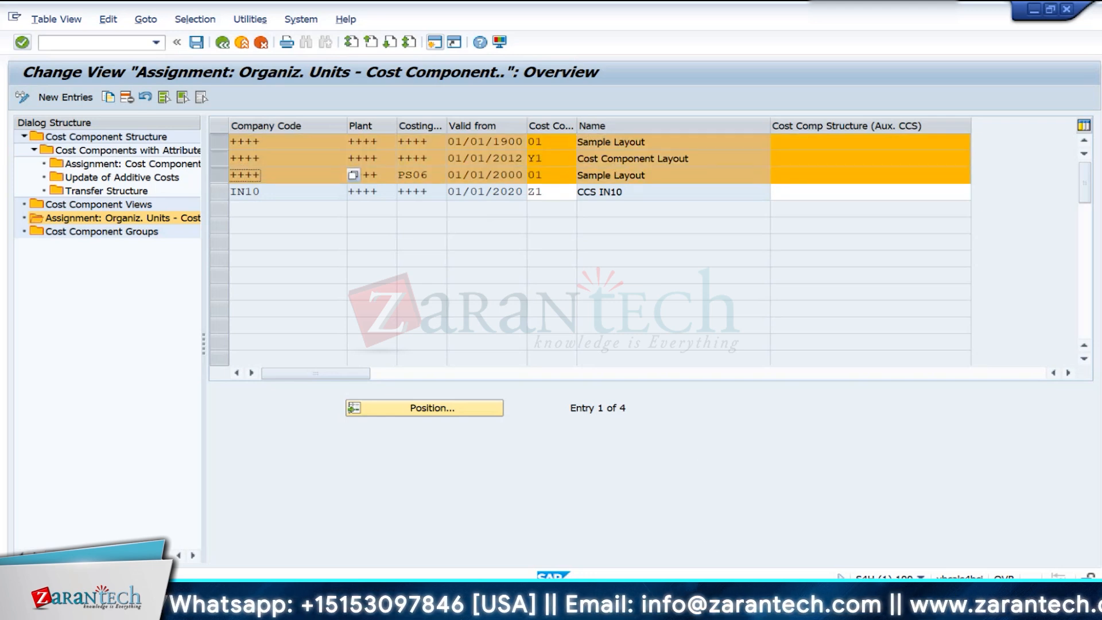
# - In another SAP session, open the materials management view on company codes with transaction OMSY and position the list at company code IN10
pyautogui.moveTo(695, 611)
pyautogui.click(648, 525)
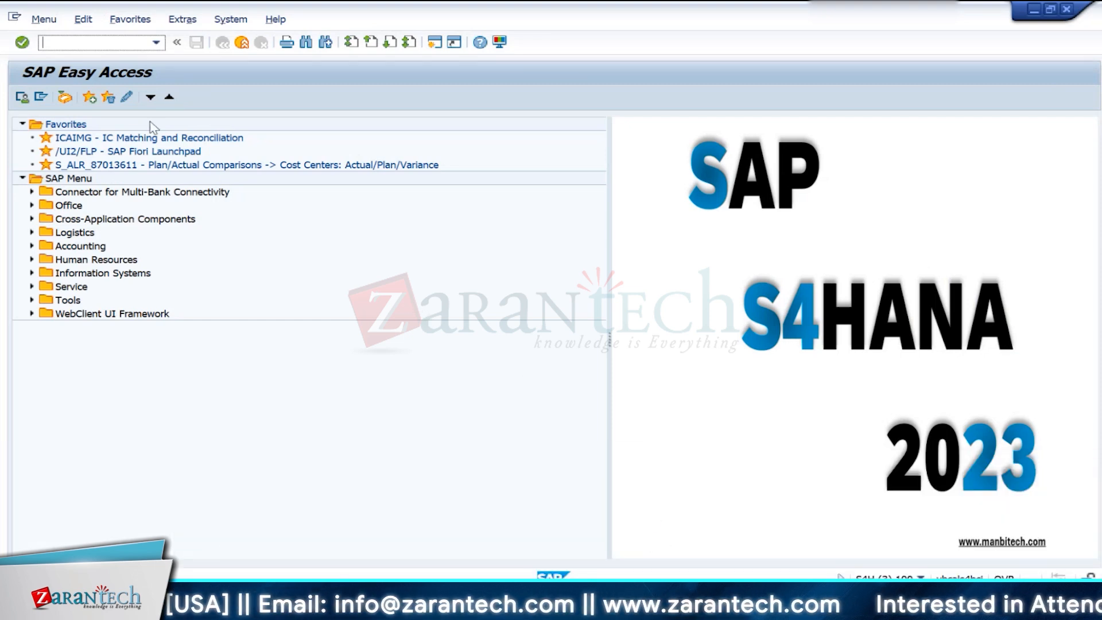
pyautogui.click(108, 50)
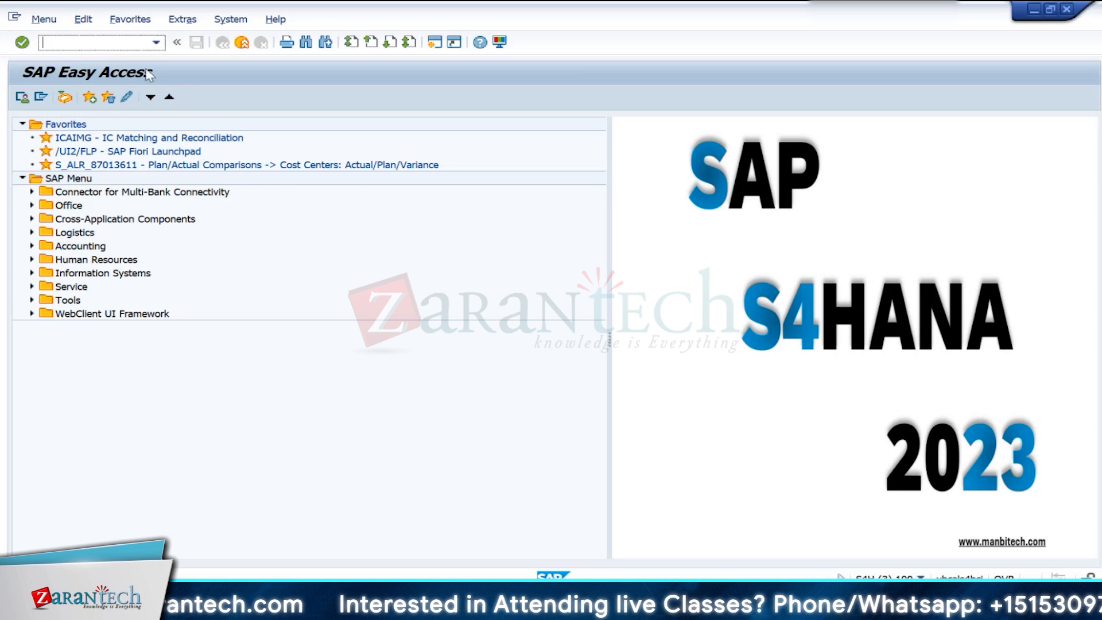
pyautogui.moveTo(715, 607)
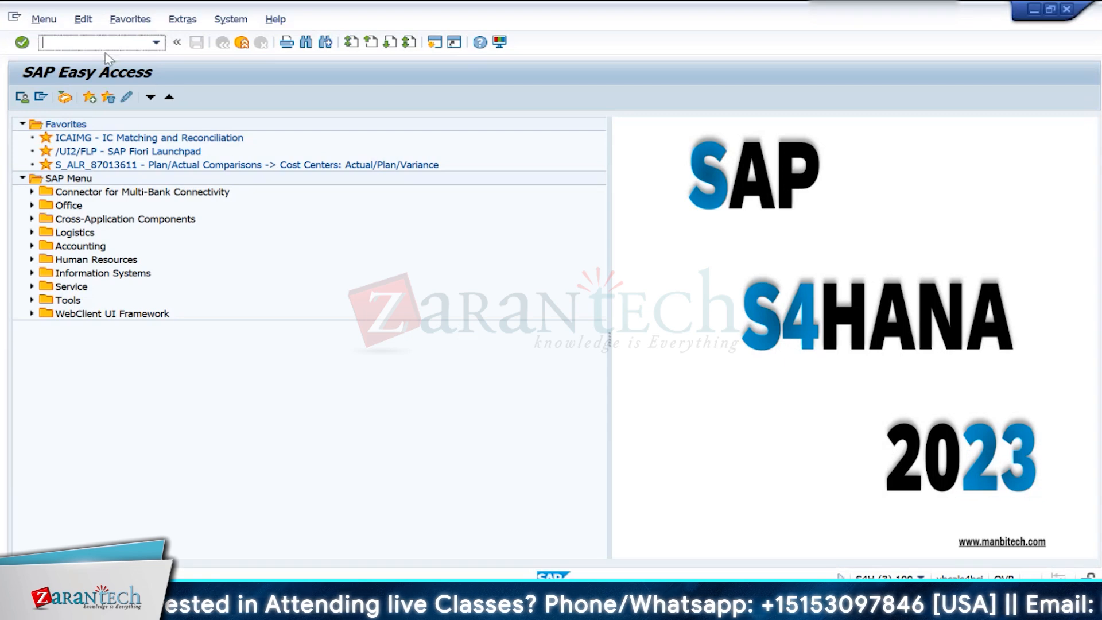
pyautogui.write('o')
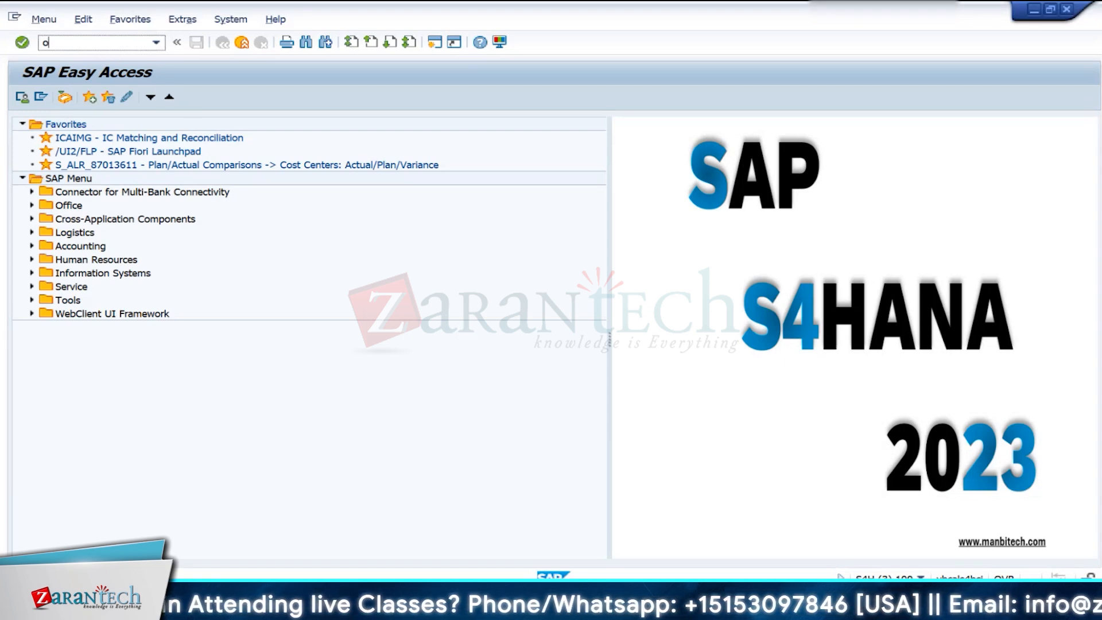
pyautogui.write('ms')
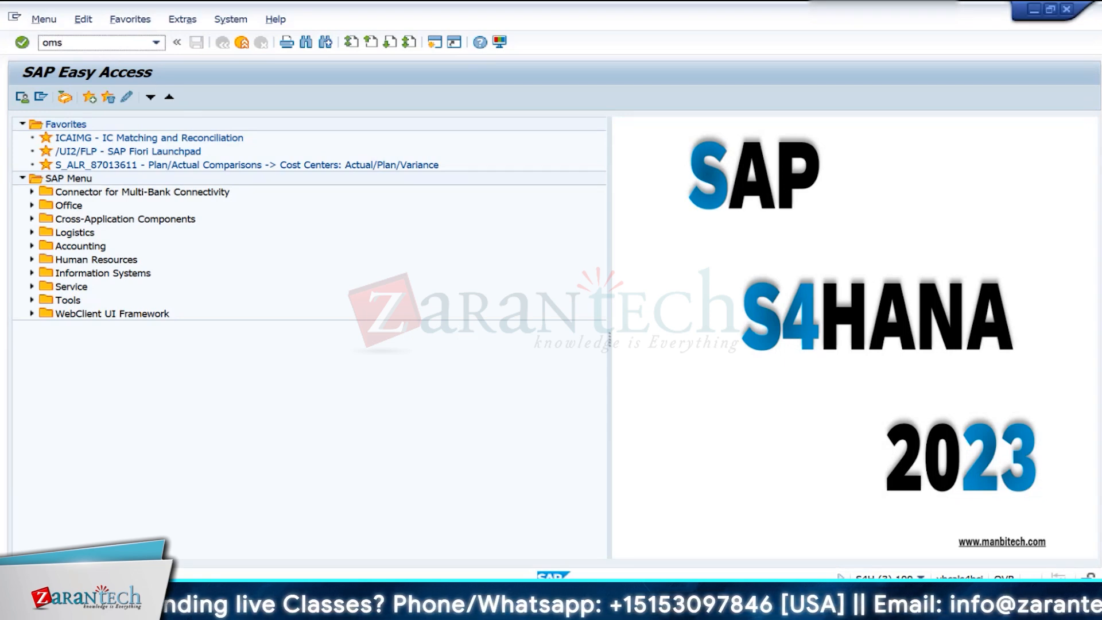
pyautogui.write('y')
pyautogui.press('Return')
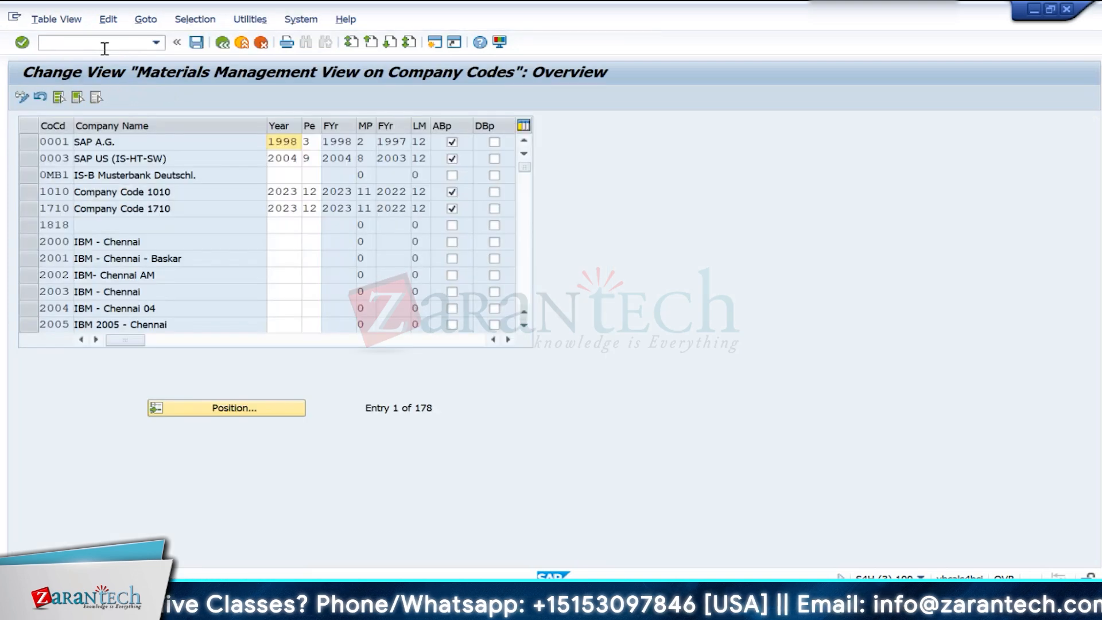
pyautogui.click(214, 405)
pyautogui.write('in10')
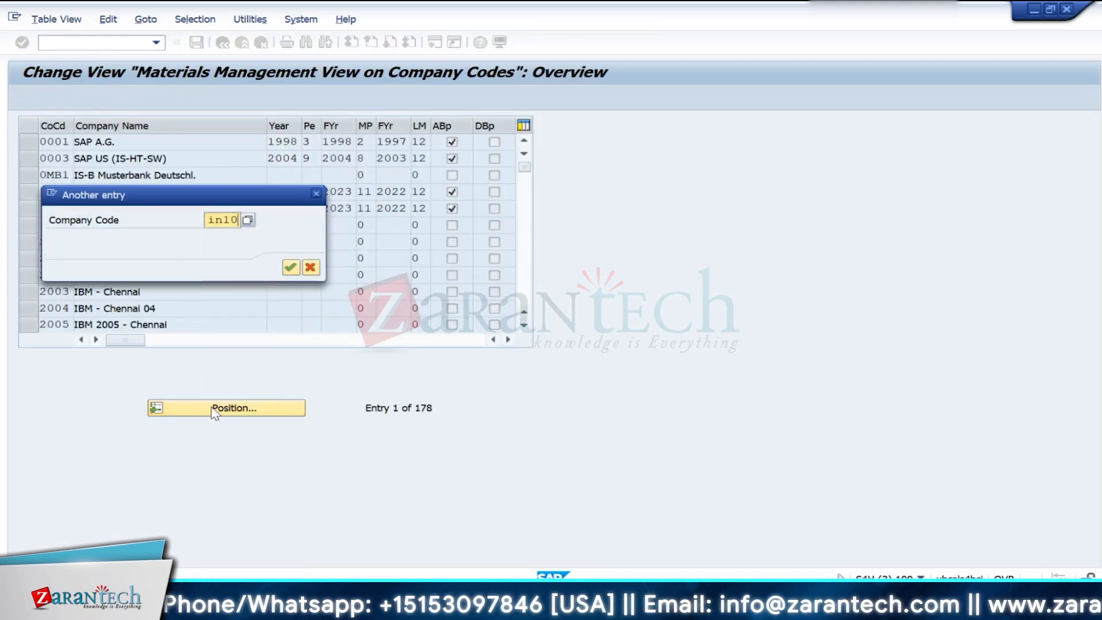
pyautogui.press('Return')
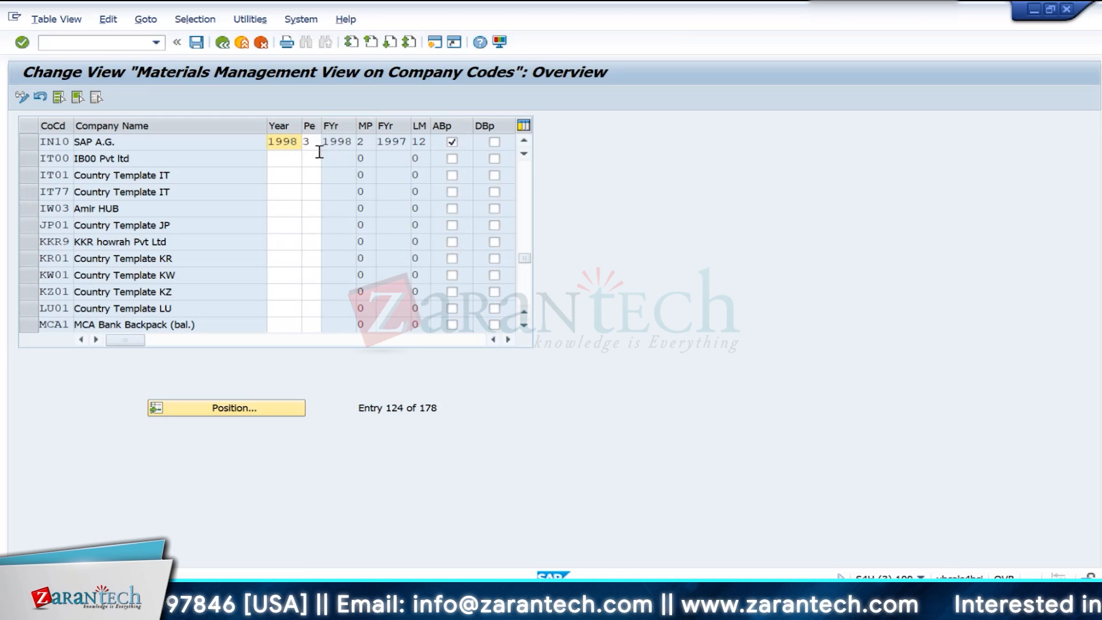
# - Look up the technical information of the current period's year field for IN10 and close the field help
pyautogui.rightClick(290, 142)
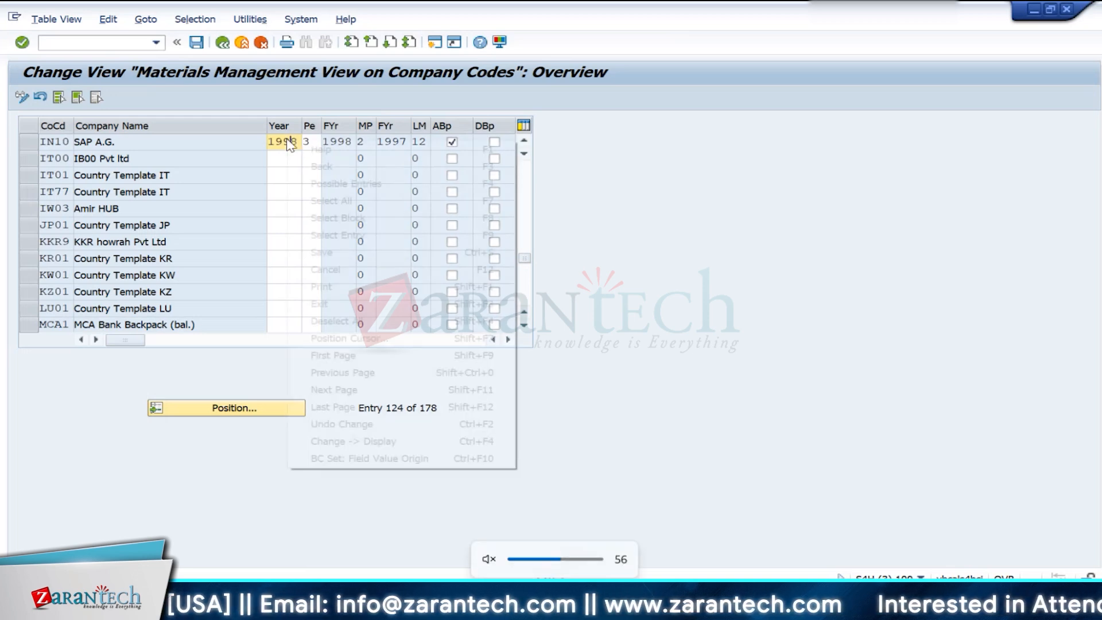
pyautogui.click(306, 154)
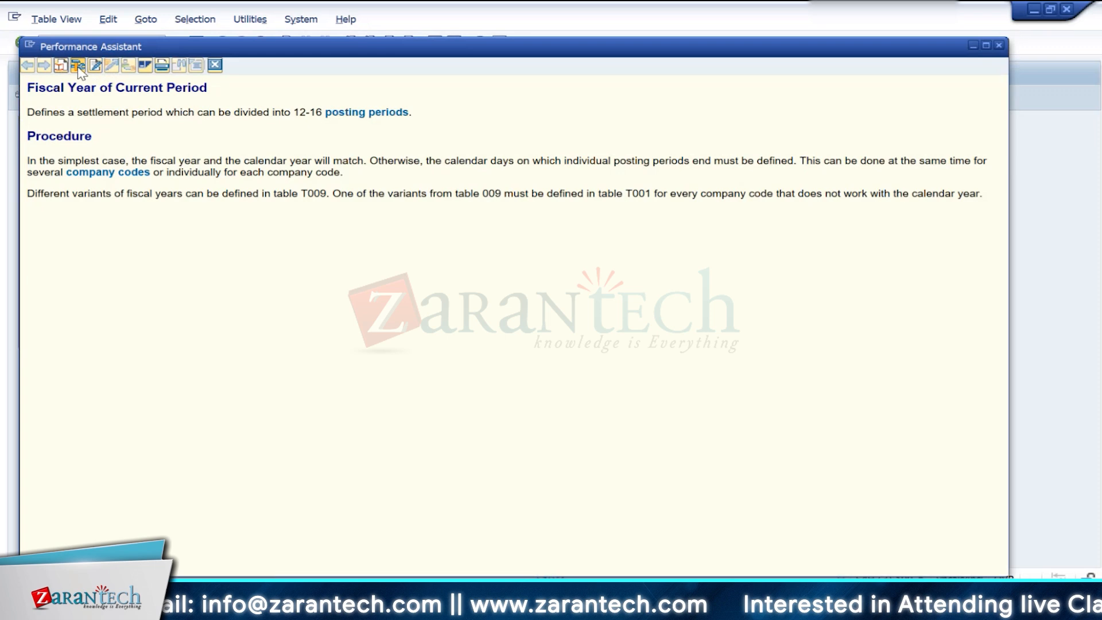
pyautogui.click(78, 67)
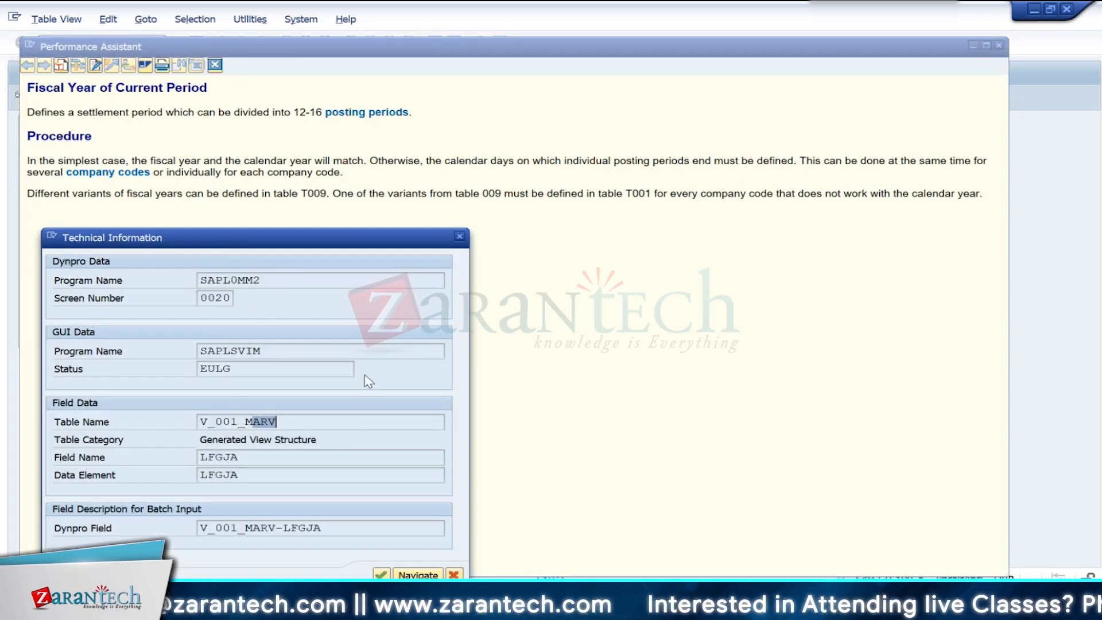
pyautogui.click(460, 237)
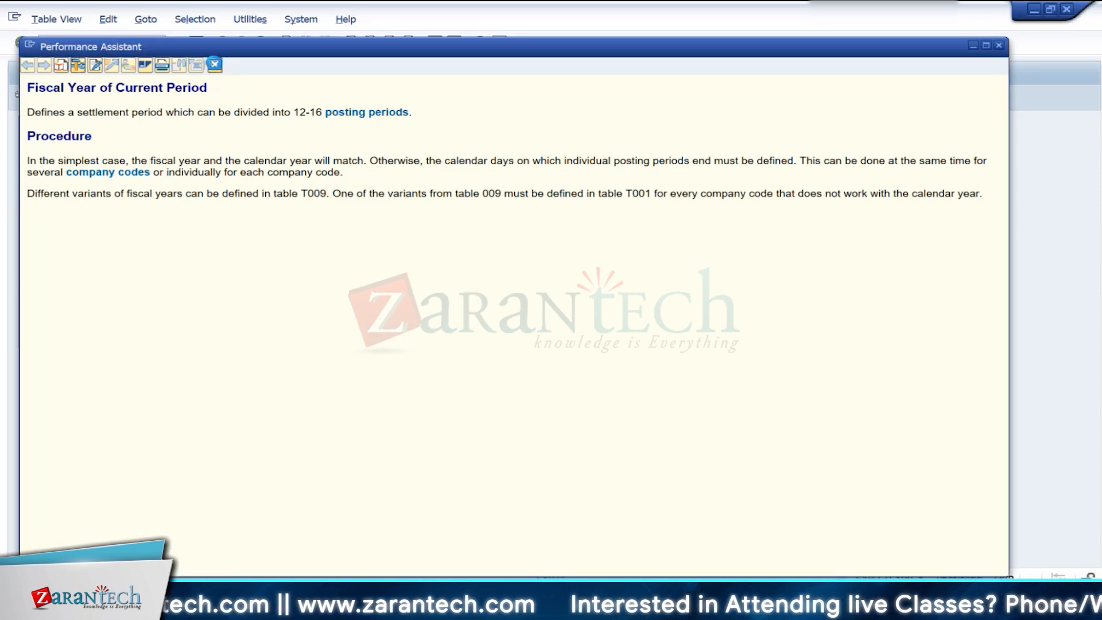
pyautogui.click(215, 64)
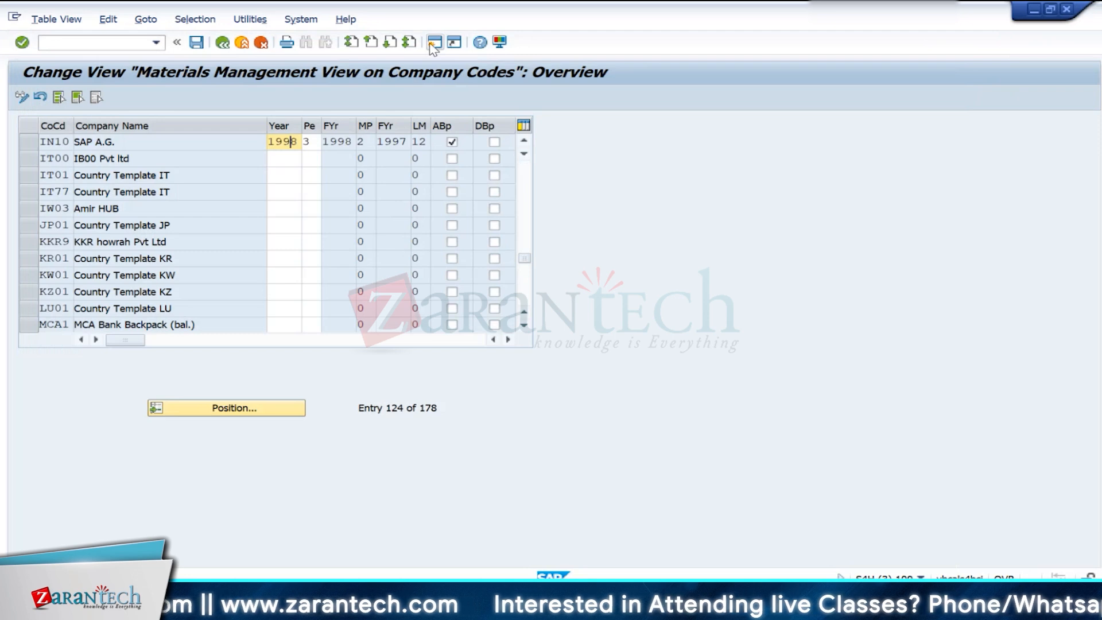
# - In a new session, use transaction SE16 to list the MARV table entries for company code IN10
pyautogui.hotkey('ctrl', 'n')
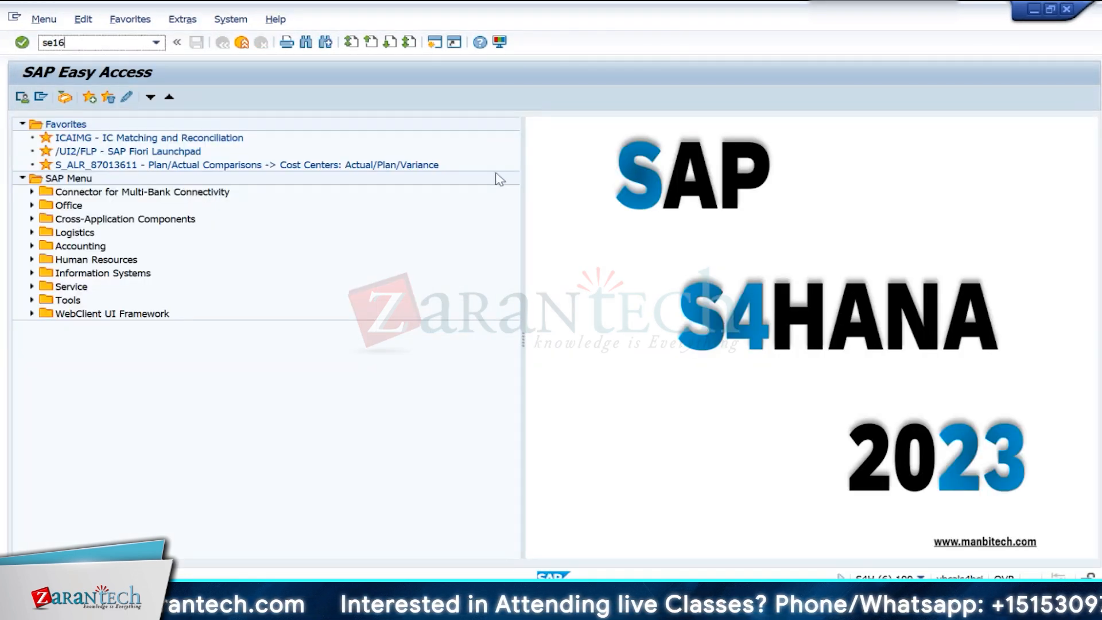
pyautogui.press('Return')
pyautogui.write('Mar')
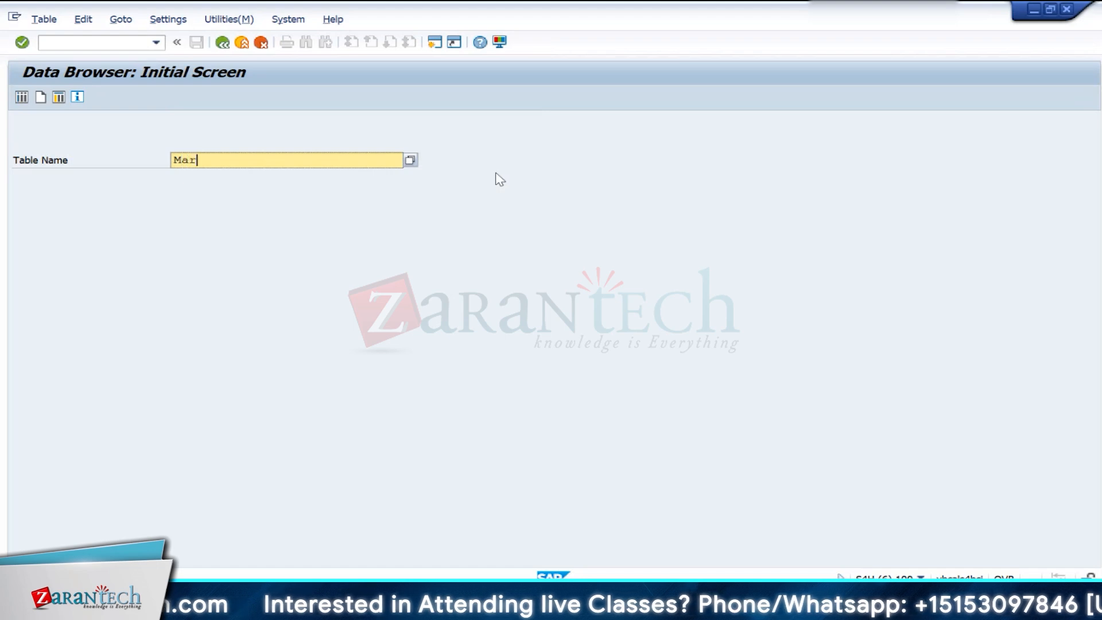
pyautogui.write('v')
pyautogui.press('Return')
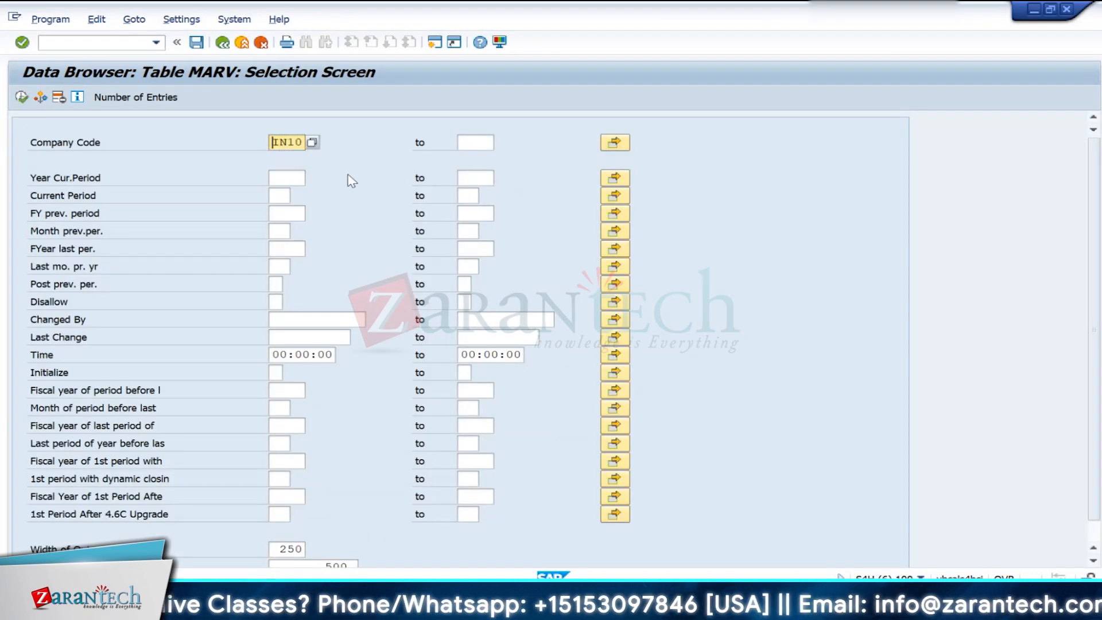
pyautogui.click(21, 98)
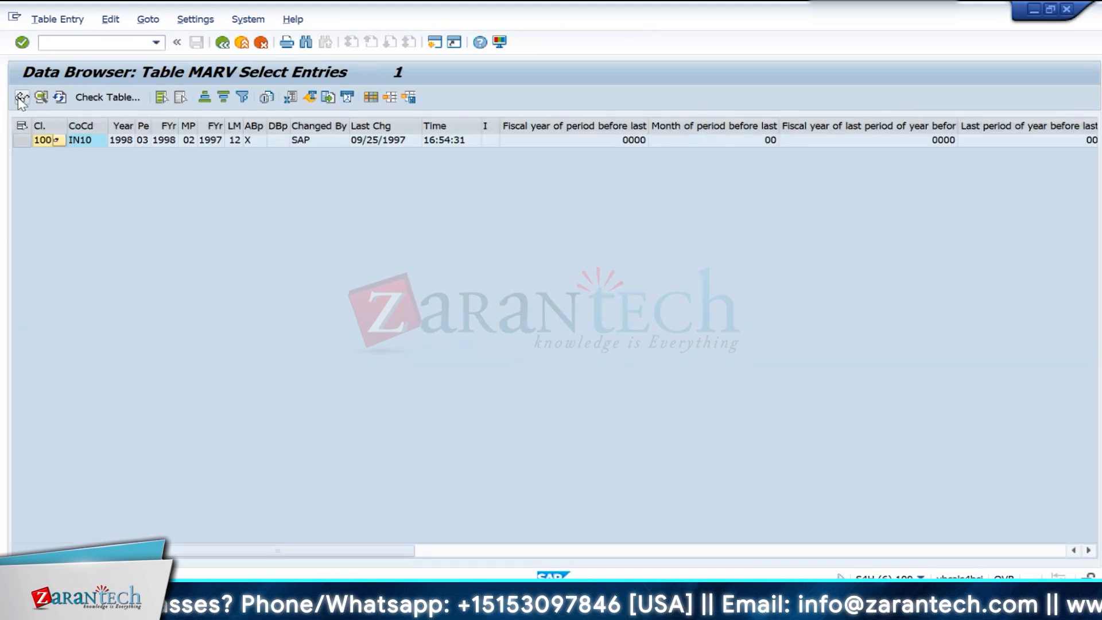
# - Display the IN10 record of table MARV with debugging switched on through the command /h
pyautogui.click(25, 144)
pyautogui.click(23, 99)
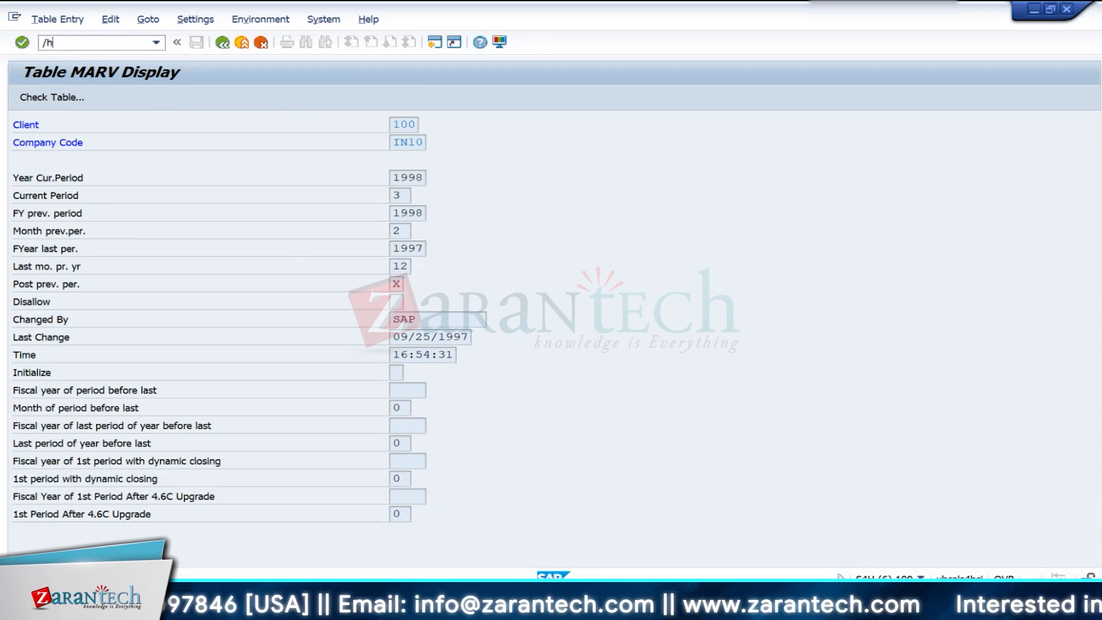
pyautogui.press('Return')
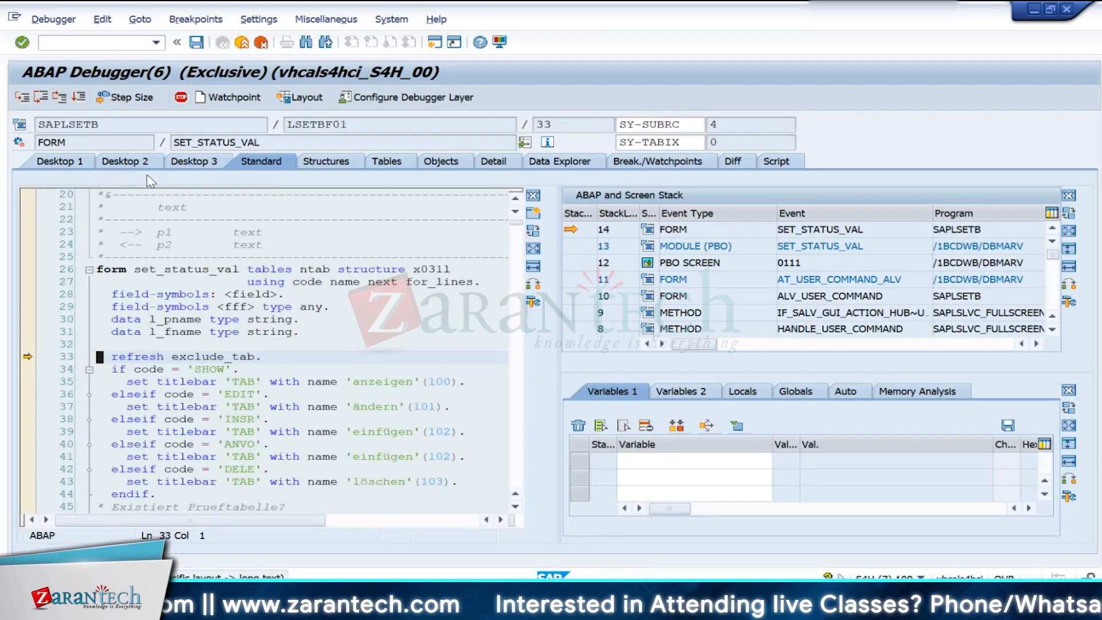
pyautogui.click(206, 369)
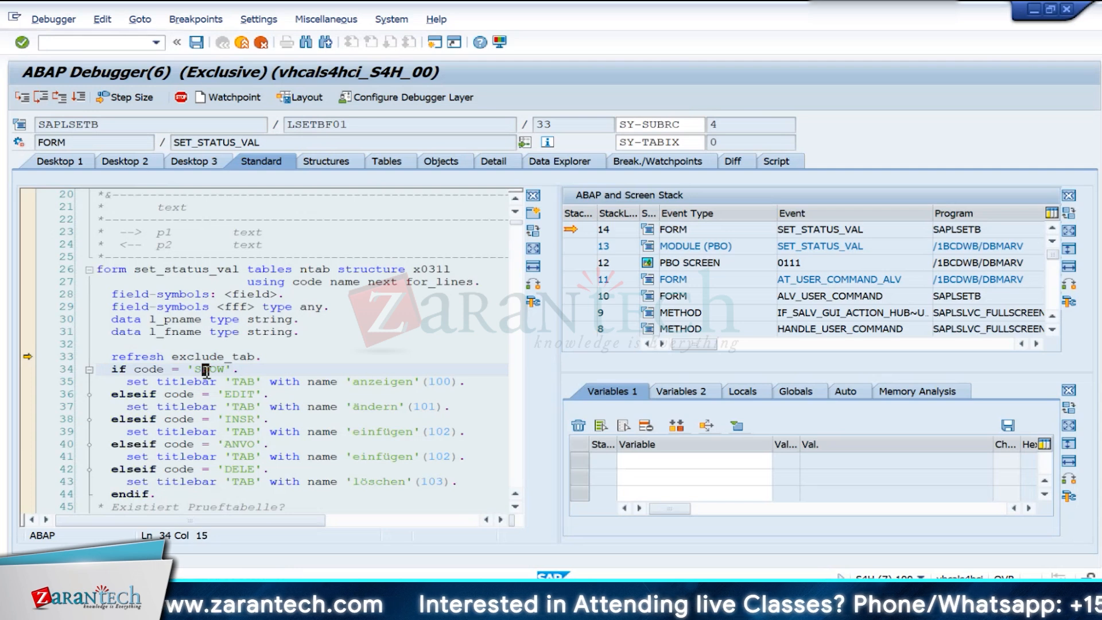
pyautogui.click(146, 369)
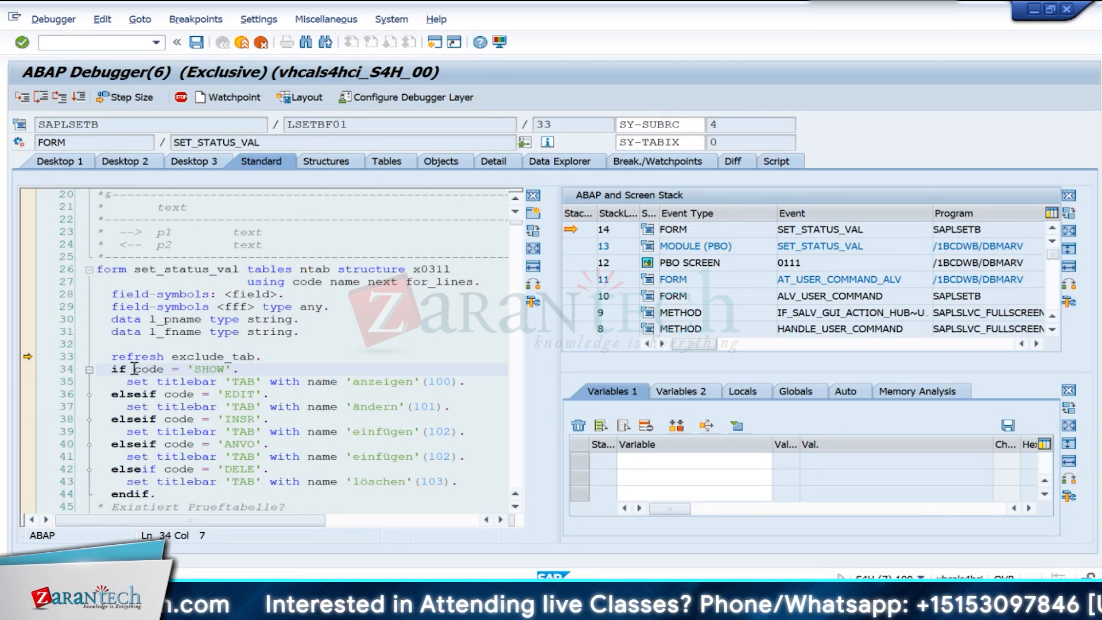
pyautogui.doubleClick(121, 369)
pyautogui.click(206, 369)
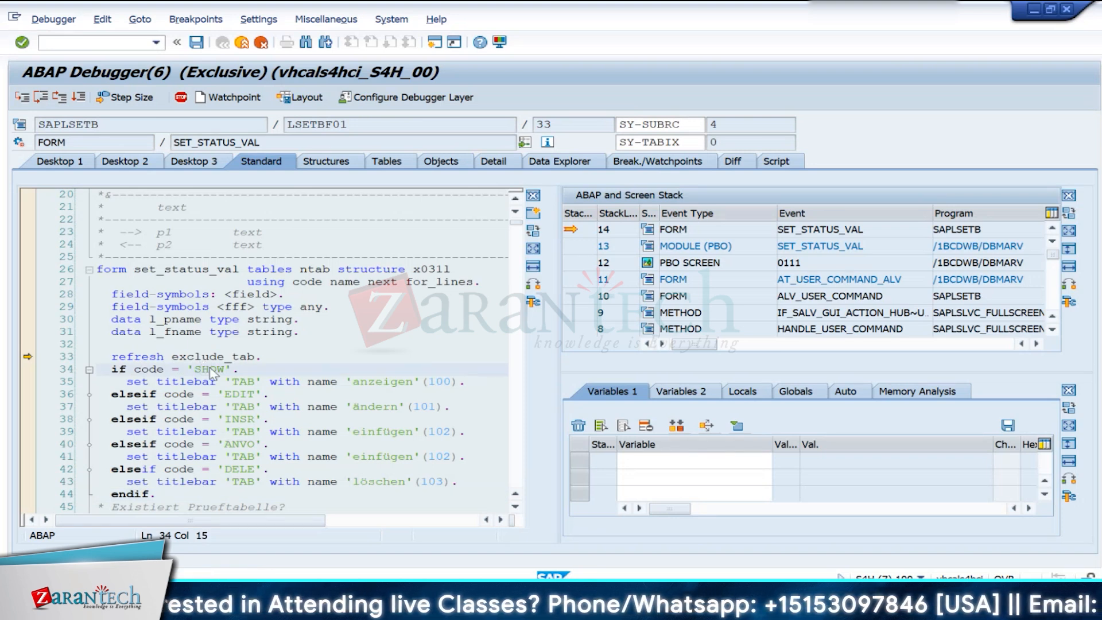
pyautogui.click(212, 369)
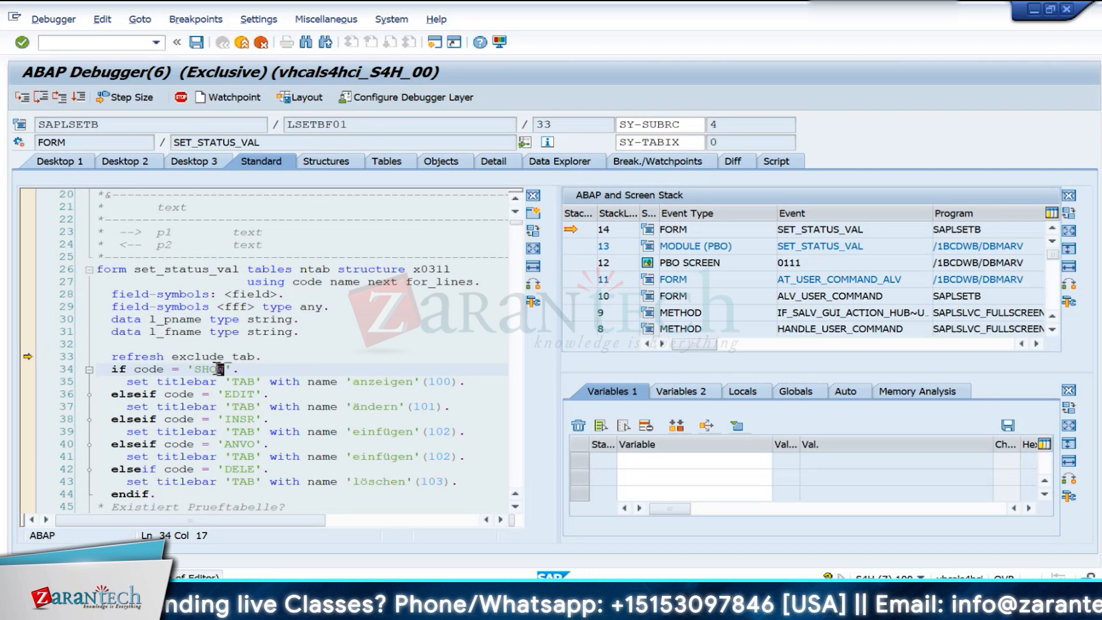
pyautogui.click(227, 394)
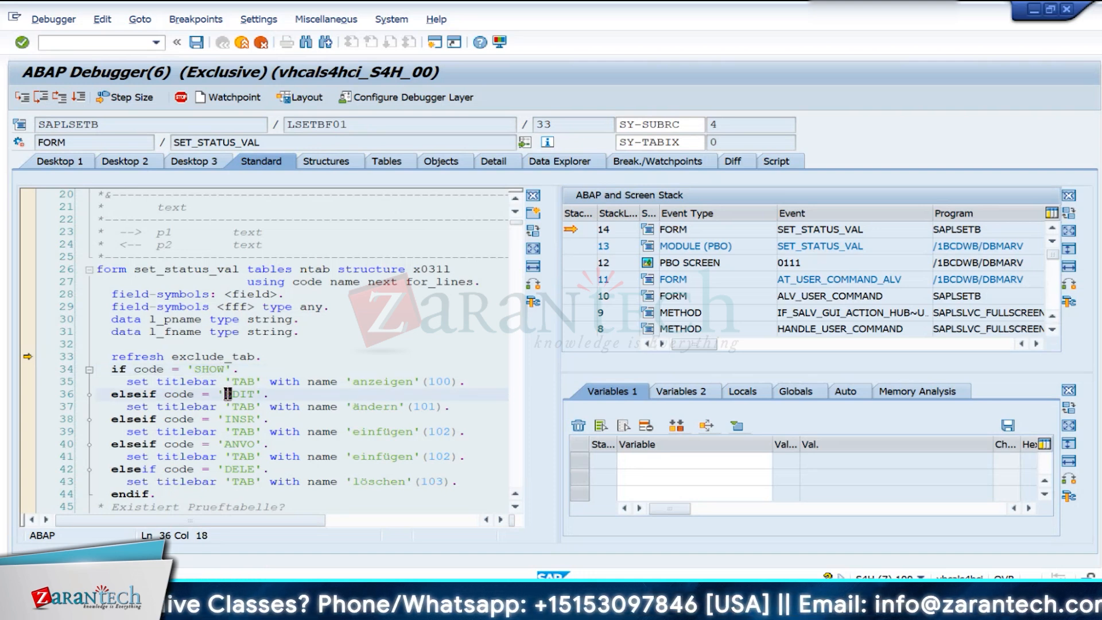
pyautogui.doubleClick(220, 356)
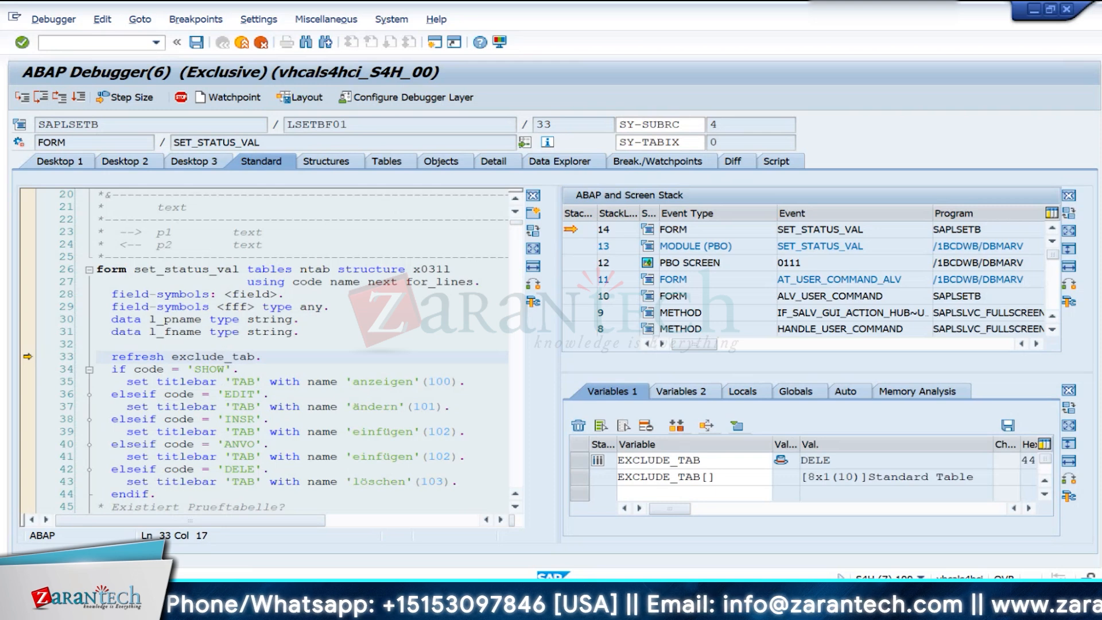
pyautogui.click(220, 369)
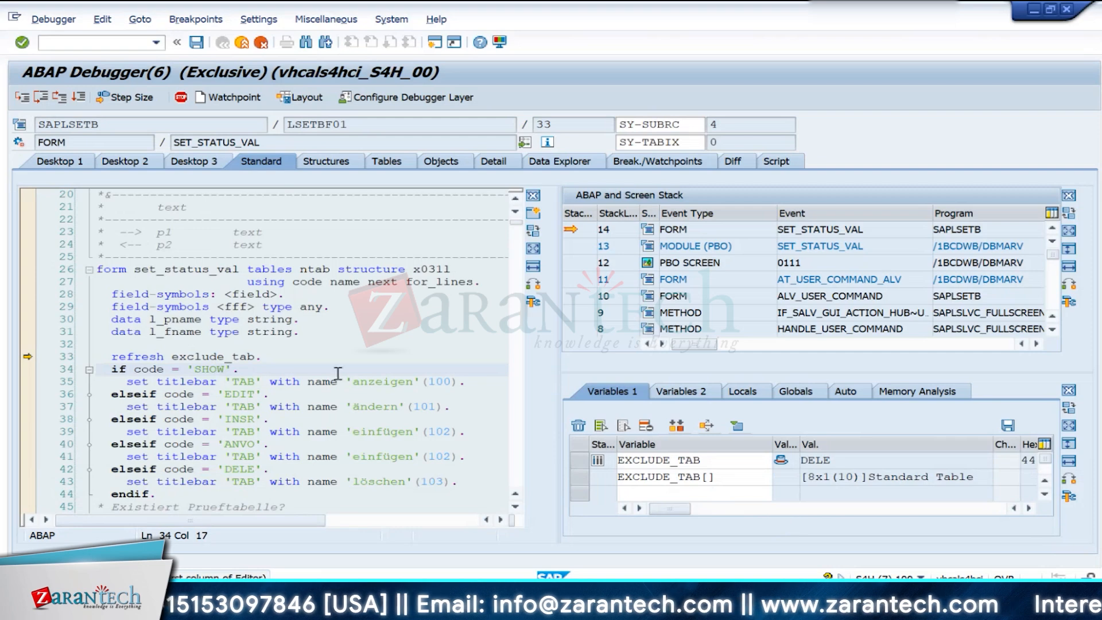
pyautogui.click(242, 43)
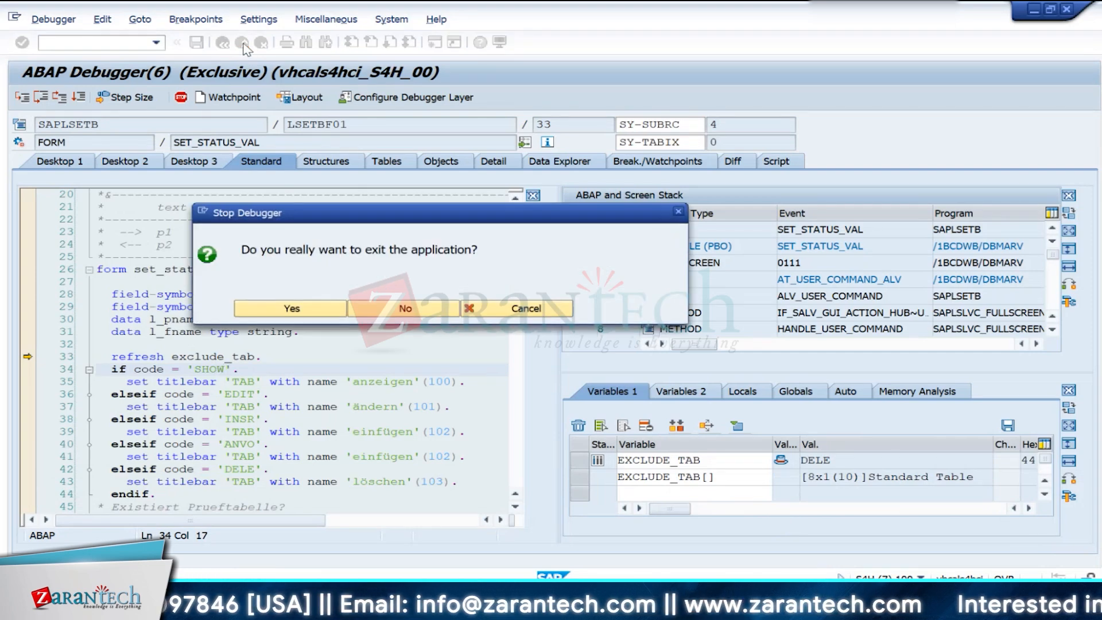
pyautogui.press('Return')
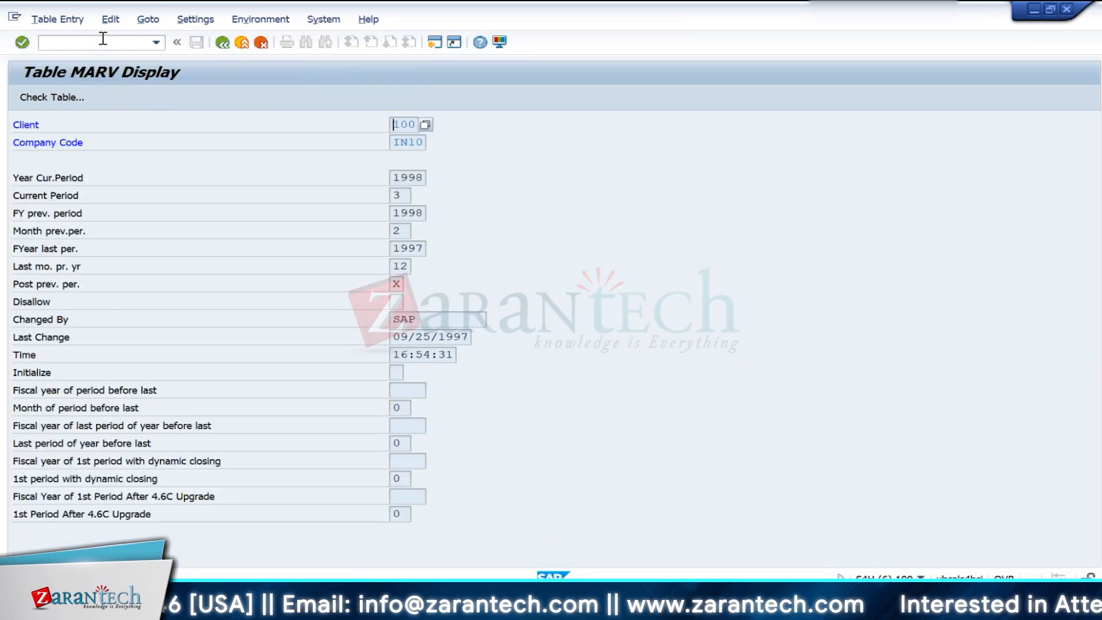
# - Switch debugging on again with the command /h and continue from the MARV record of company code IN10 into the debugger
pyautogui.click(103, 38)
pyautogui.write('/')
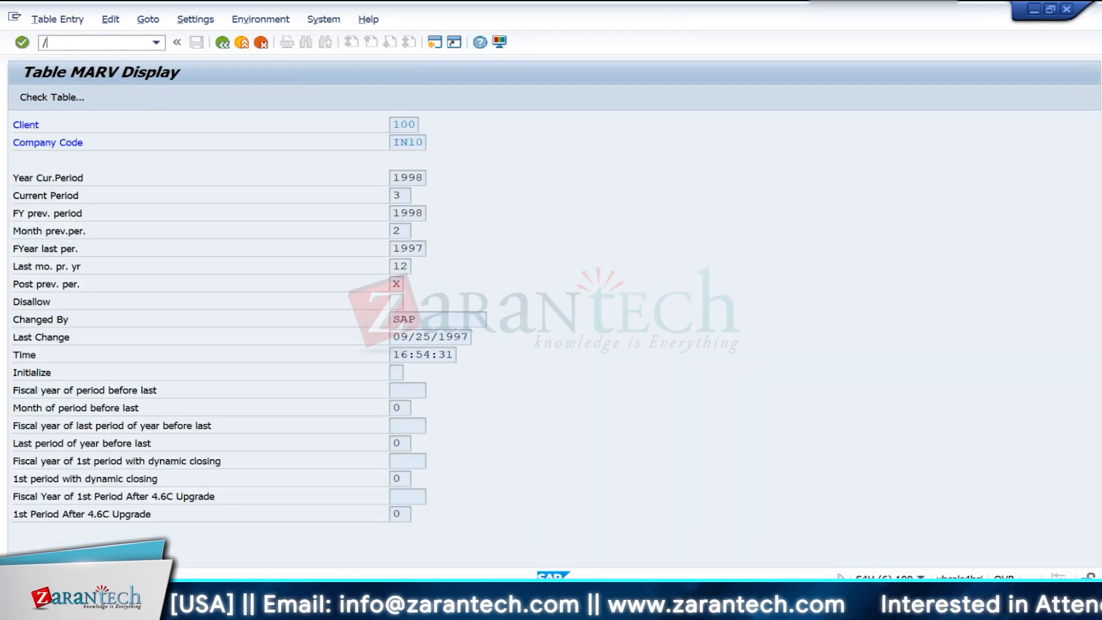
pyautogui.write('h')
pyautogui.press('Return')
pyautogui.press('Return')
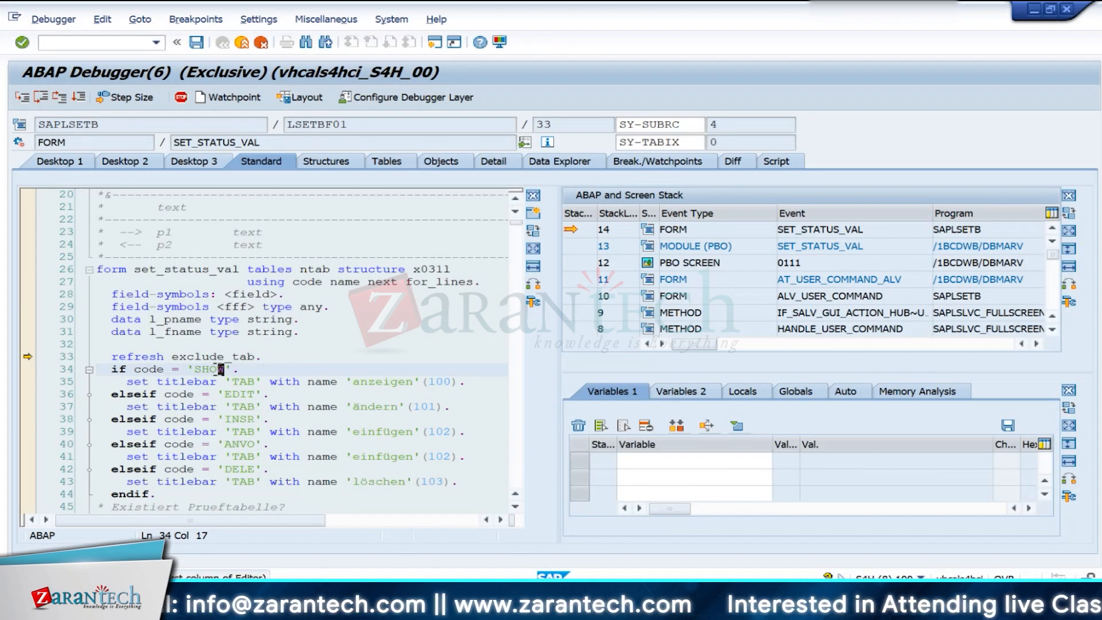
# - Override the variable CODE with the delete code DELE in the debugger, resume, and delete the IN10 entry from table MARV
pyautogui.doubleClick(144, 369)
pyautogui.click(1006, 461)
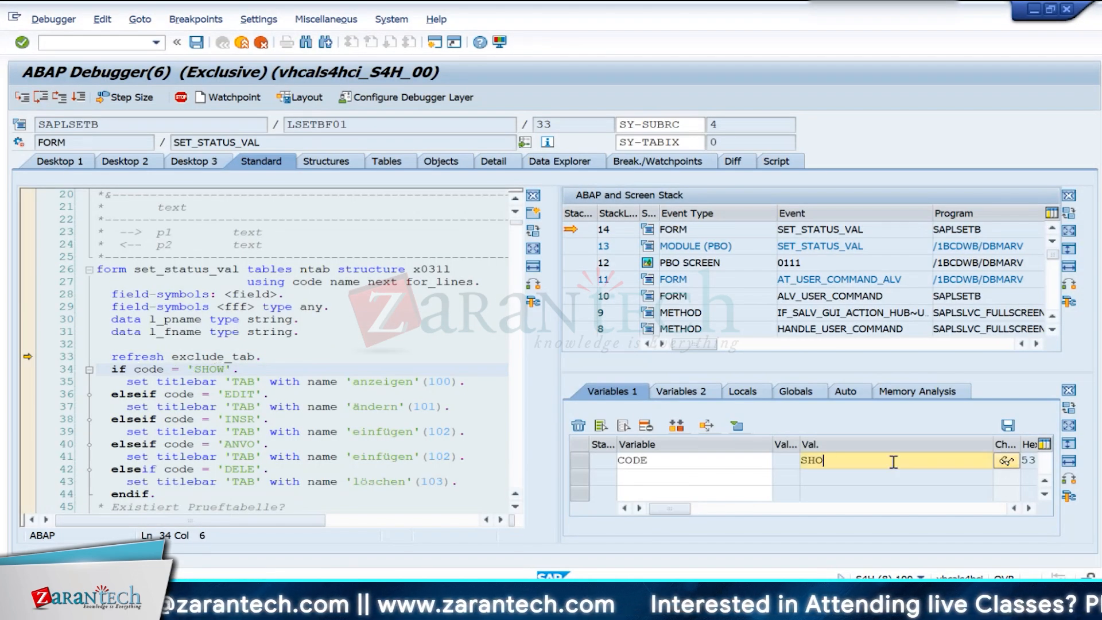
pyautogui.press('BackSpace')
pyautogui.press('BackSpace')
pyautogui.press('BackSpace')
pyautogui.click(79, 103)
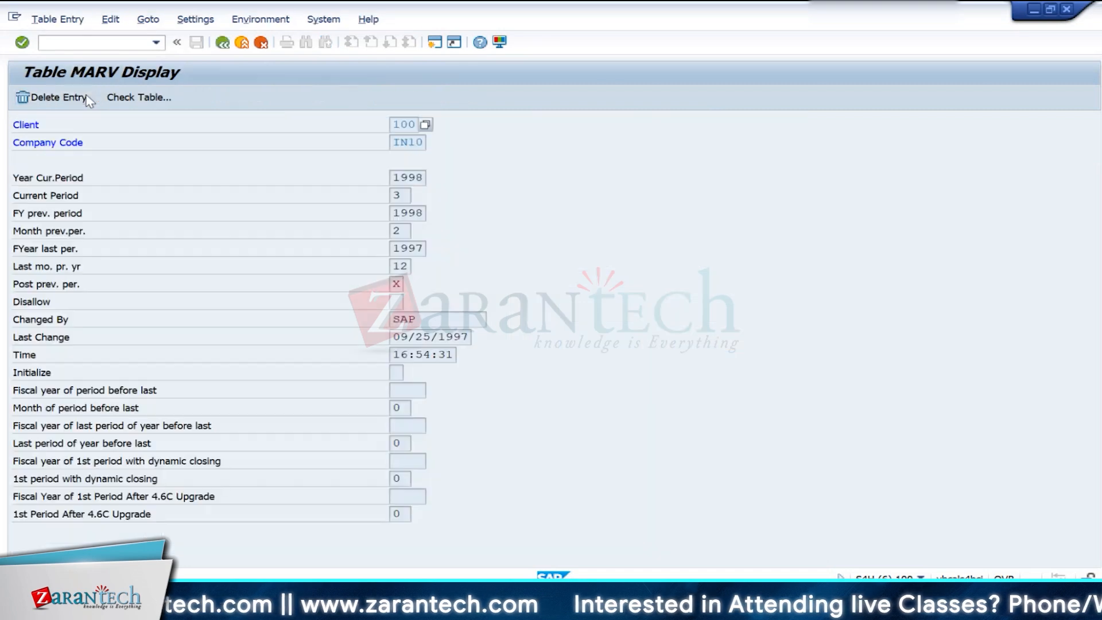
# - Leave the data browser and reopen the materials management view on company codes with transaction OMSY
pyautogui.click(220, 48)
pyautogui.click(243, 46)
pyautogui.click(243, 46)
pyautogui.click(243, 46)
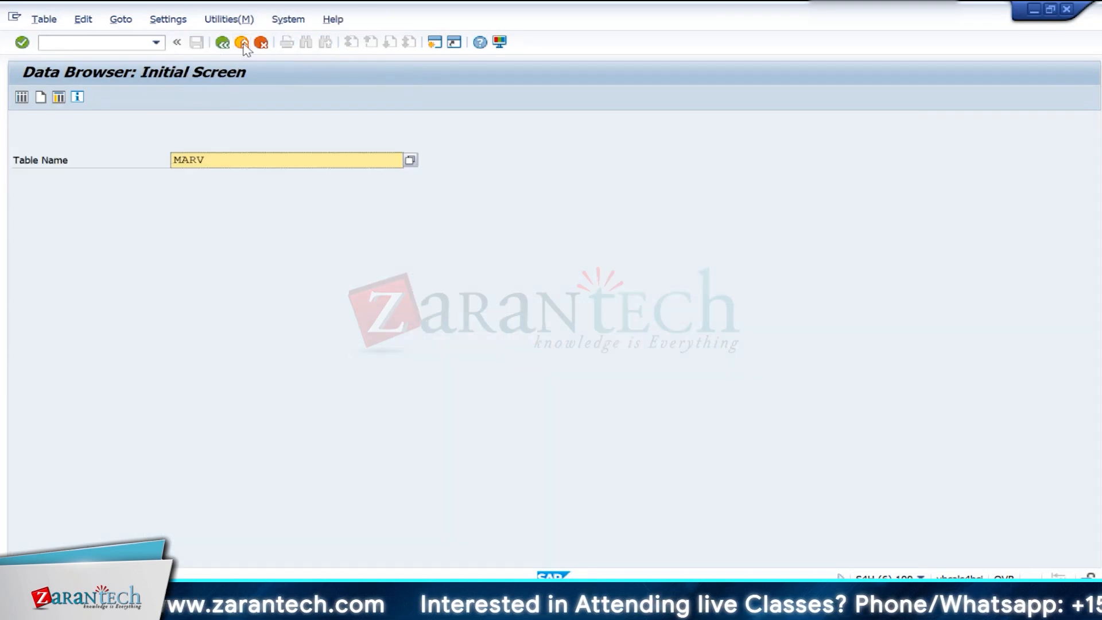
pyautogui.click(243, 45)
pyautogui.write('om')
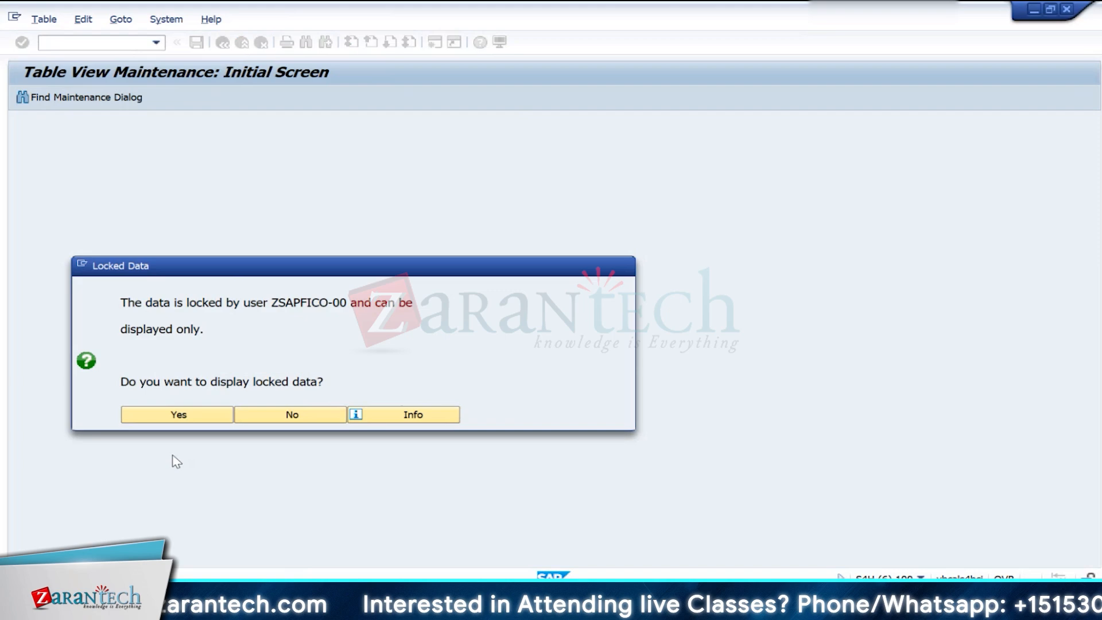
pyautogui.press('Return')
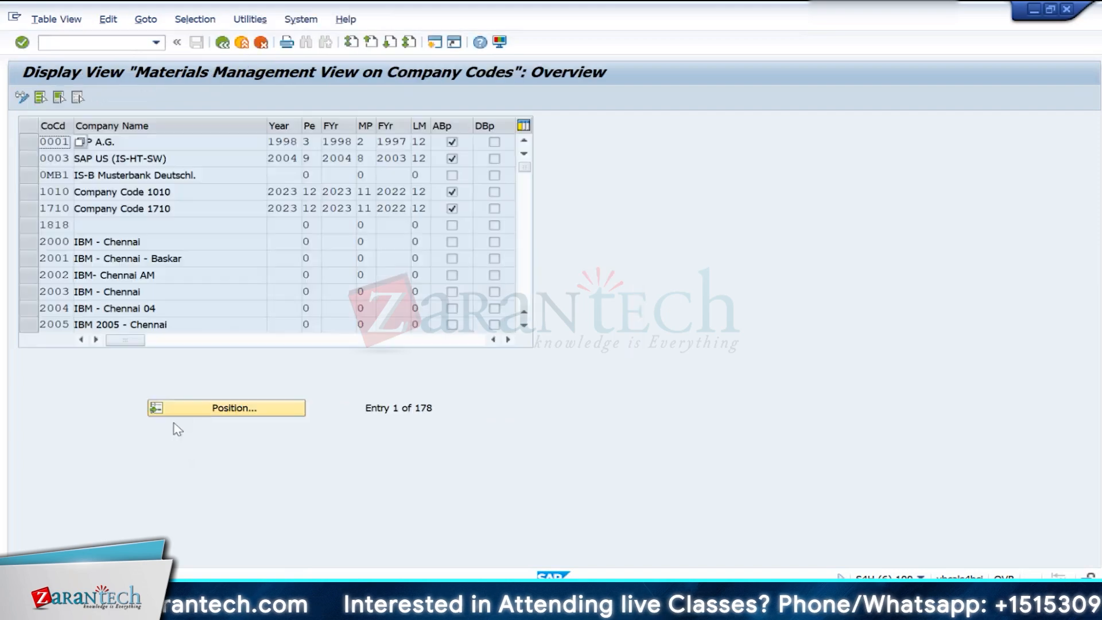
# - Exit the transaction still open in another SAP session and return to the company codes view
pyautogui.hotkey('alt', 'Tab')
pyautogui.hotkey('alt', 'Tab')
pyautogui.hotkey('alt', 'Tab')
pyautogui.hotkey('alt', 'Tab')
pyautogui.click(243, 43)
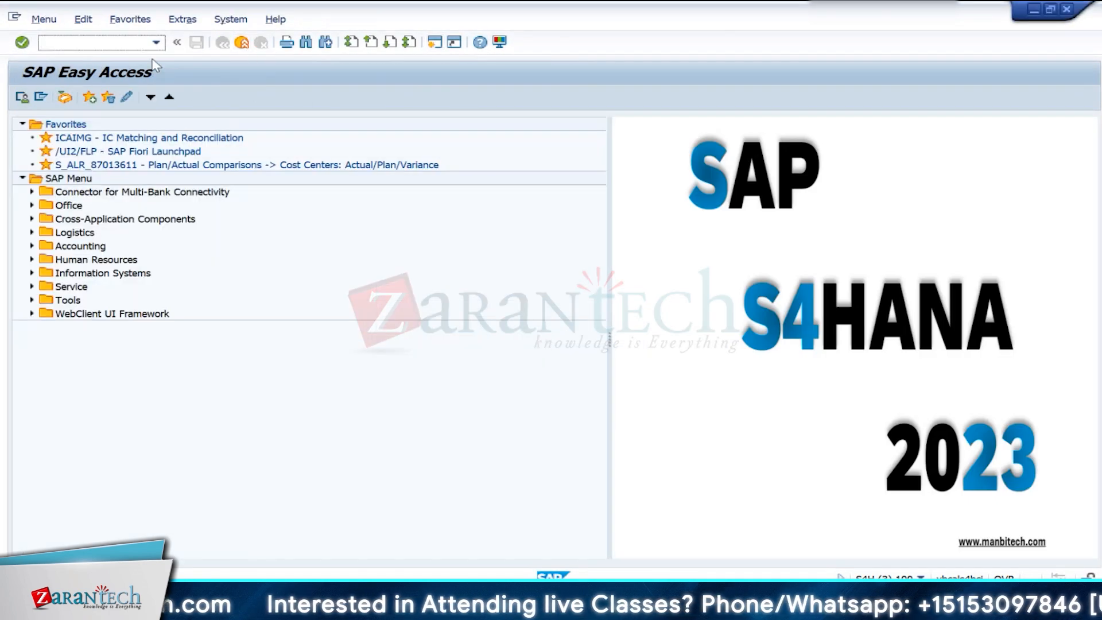
pyautogui.hotkey('alt', 'Tab')
# - Switch the view to change mode, set company code IN10's current period to year 2024, period 5, save and exit
pyautogui.click(22, 97)
pyautogui.click(208, 409)
pyautogui.write('IN10')
pyautogui.press('Return')
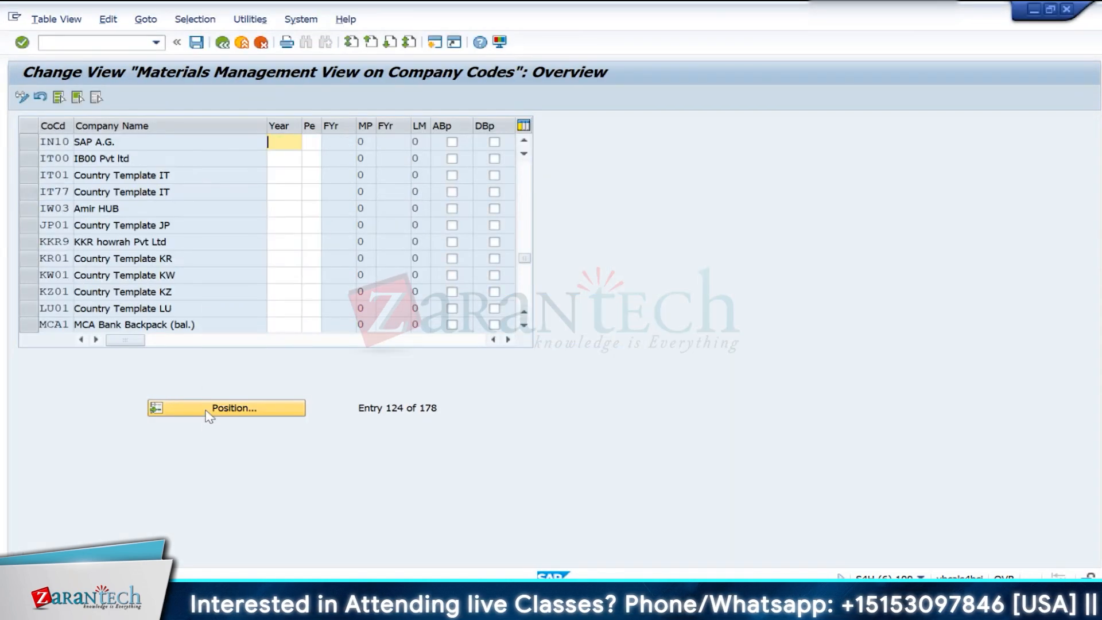
pyautogui.click(195, 44)
pyautogui.click(356, 268)
pyautogui.click(223, 43)
# - Start creating raw material RM100 with transaction MM01, selecting its views and plant IN10
pyautogui.write('mm01')
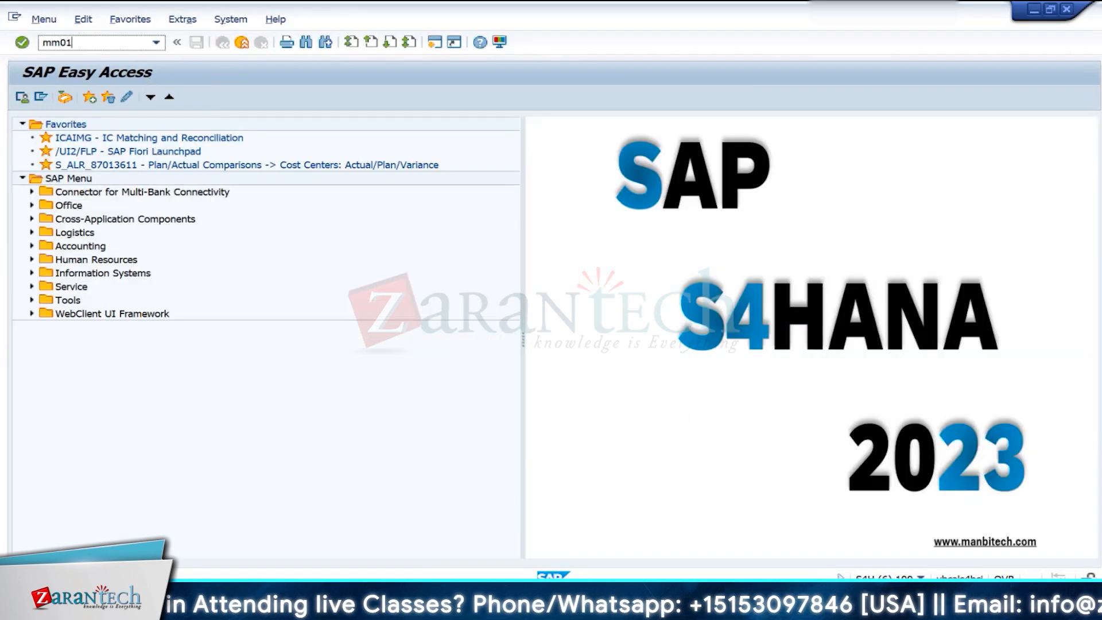
pyautogui.press('Return')
pyautogui.press('Down')
pyautogui.press('Return')
pyautogui.press('Return')
pyautogui.press('Return')
pyautogui.write('in10')
# - Give the material the description Wheels and the base unit of measure EA
pyautogui.press('Return')
pyautogui.press('Down')
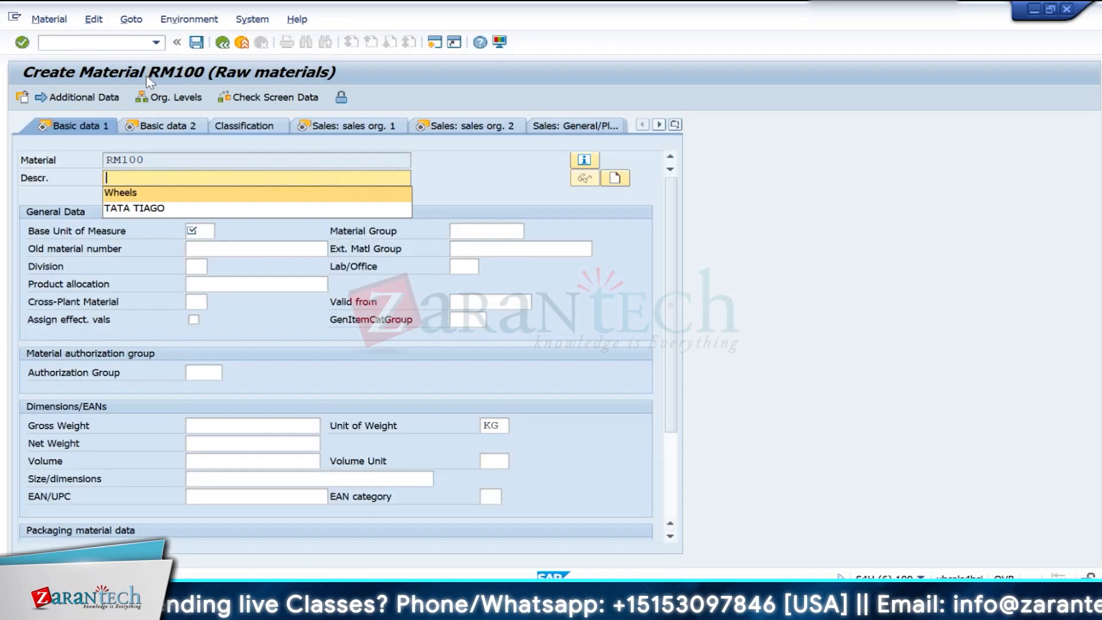
pyautogui.press('Return')
pyautogui.press('Tab')
pyautogui.write('ea')
# - Try to advance through the remaining views of material RM100 to its accounting data
pyautogui.press('Return')
pyautogui.press('Return')
pyautogui.press('Return')
pyautogui.press('Tab')
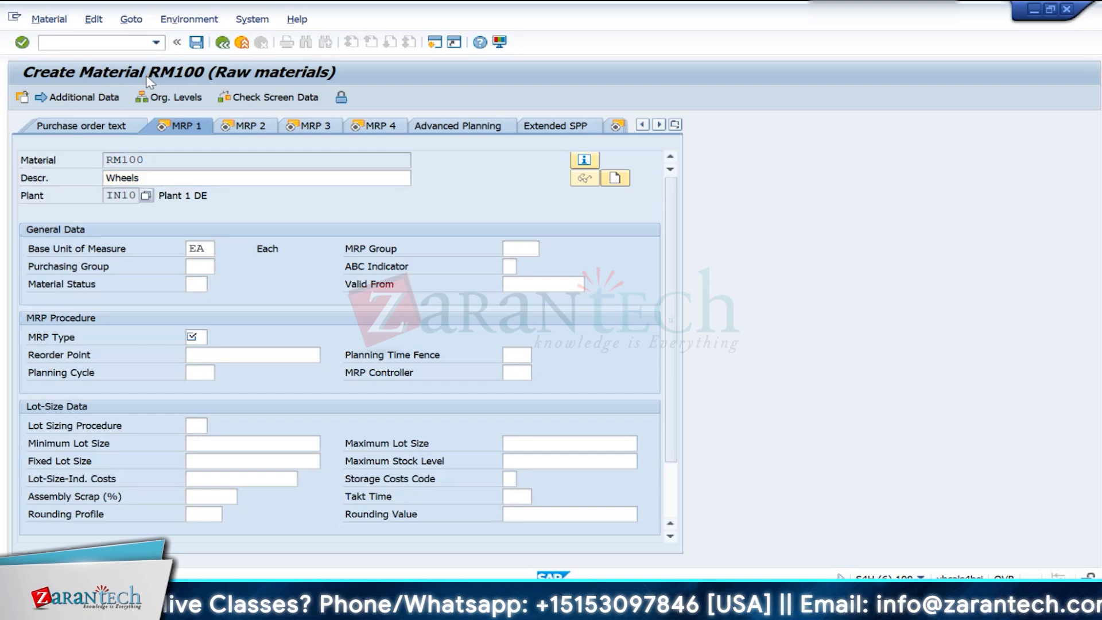
pyautogui.press('Return')
pyautogui.press('Return')
pyautogui.press('Return')
pyautogui.press('Return')
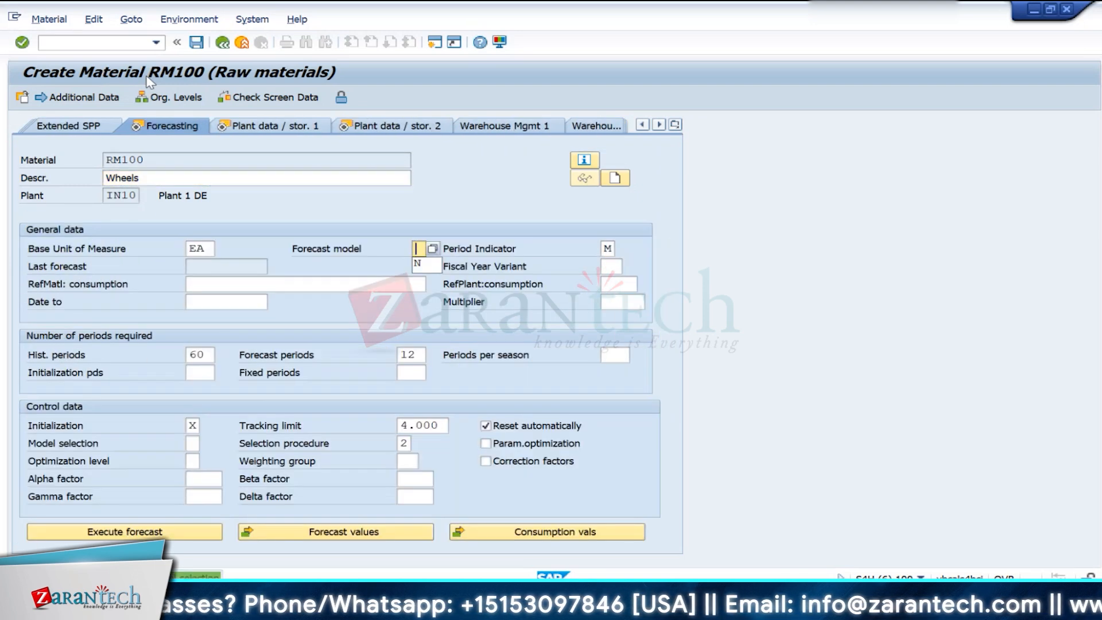
pyautogui.press('Return')
pyautogui.press('Return')
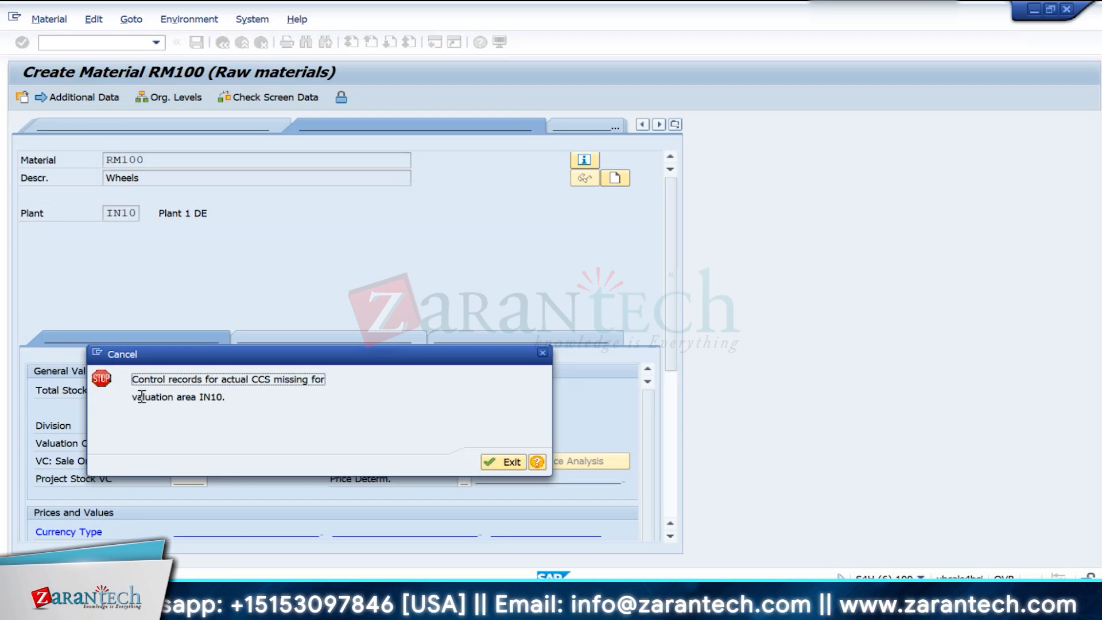
# - Read the long text of the missing actual CCS control records error and exit the material creation
pyautogui.click(536, 462)
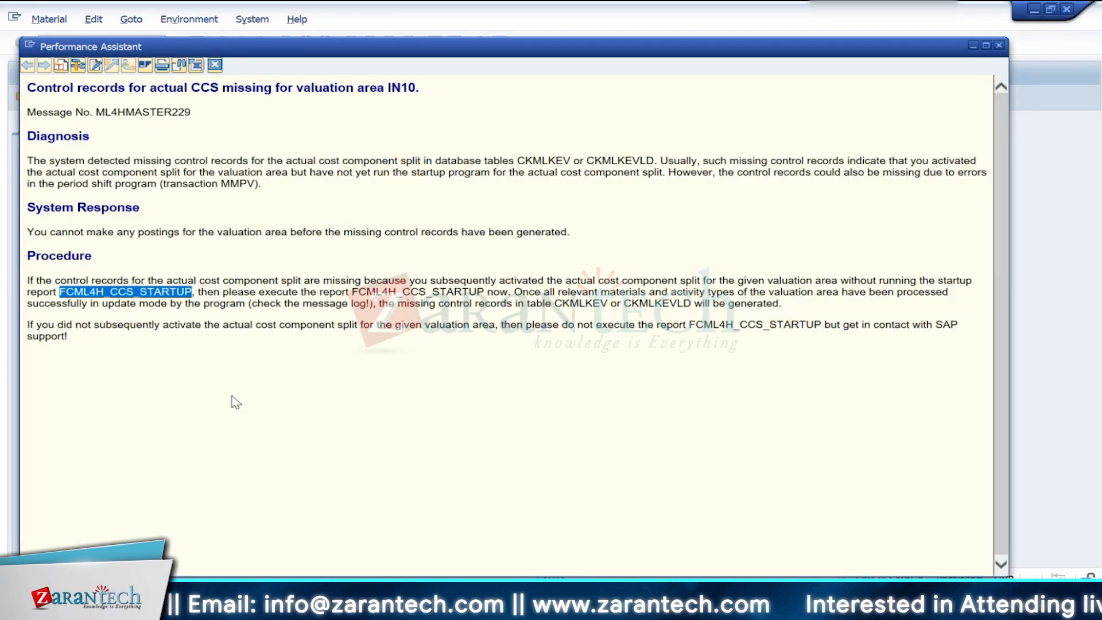
pyautogui.click(215, 64)
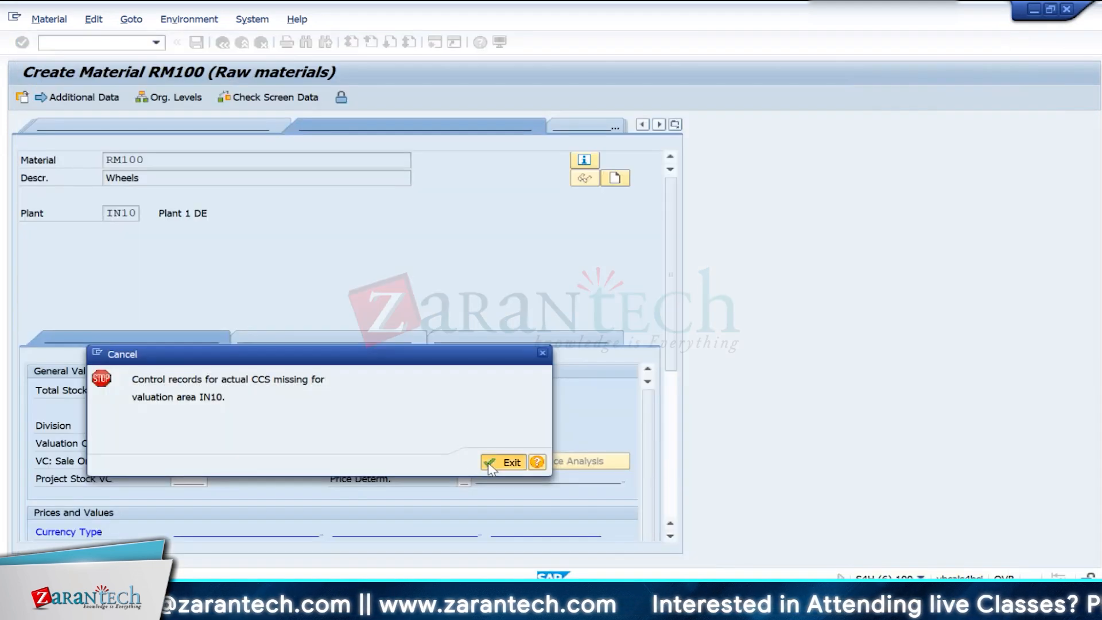
pyautogui.click(505, 462)
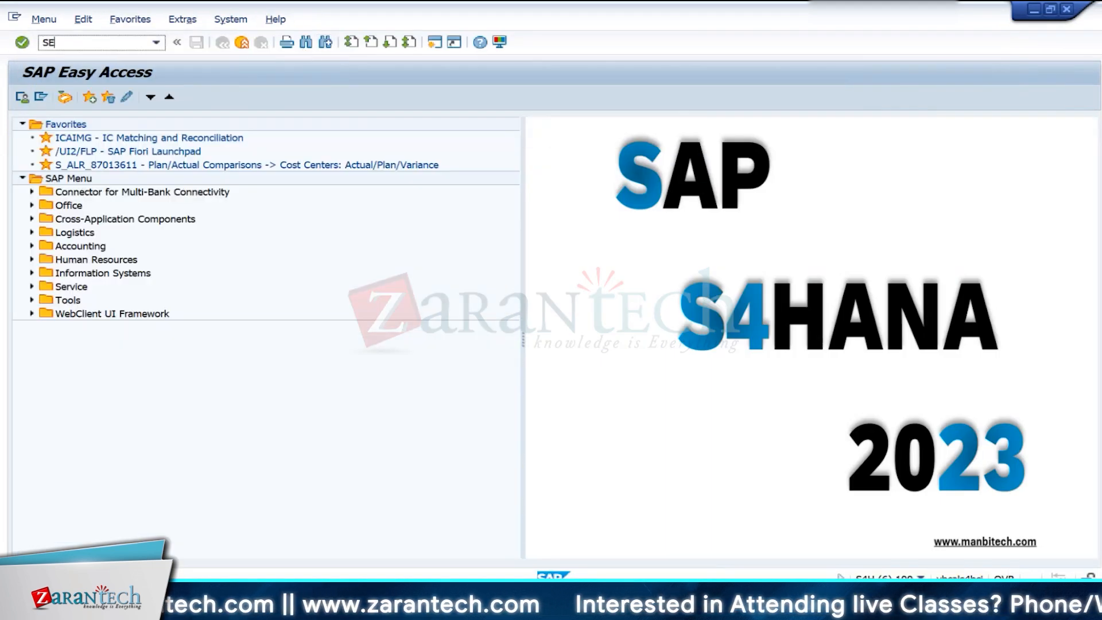
# - Open the ABAP Editor and execute program FCML4H_CCS_STARTUP for valuation area IN10 with the test run option off
pyautogui.press('Return')
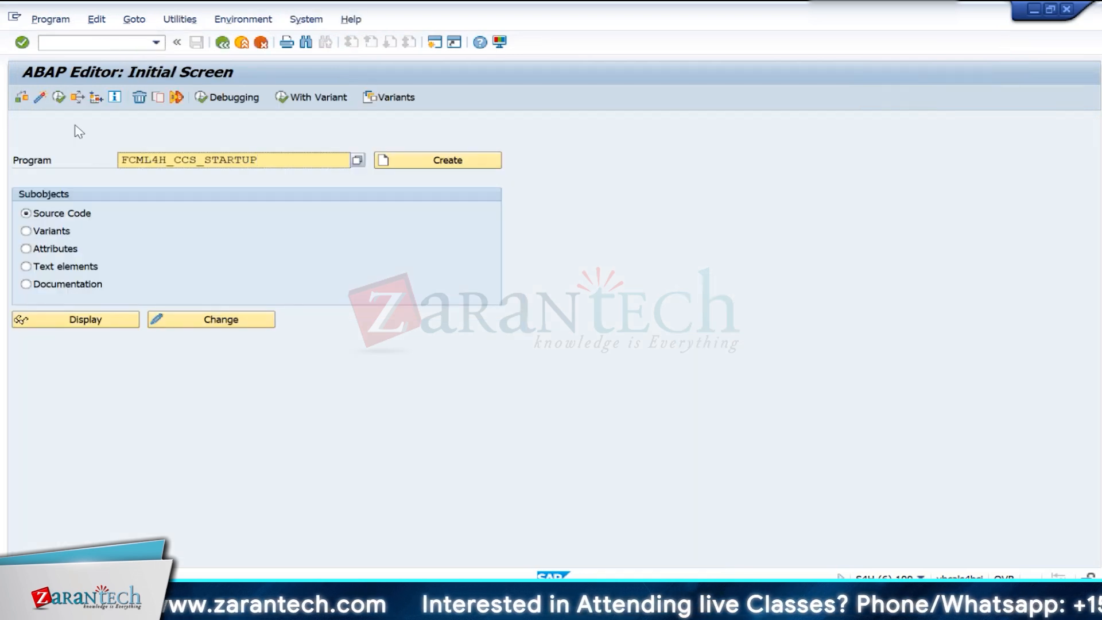
pyautogui.click(58, 97)
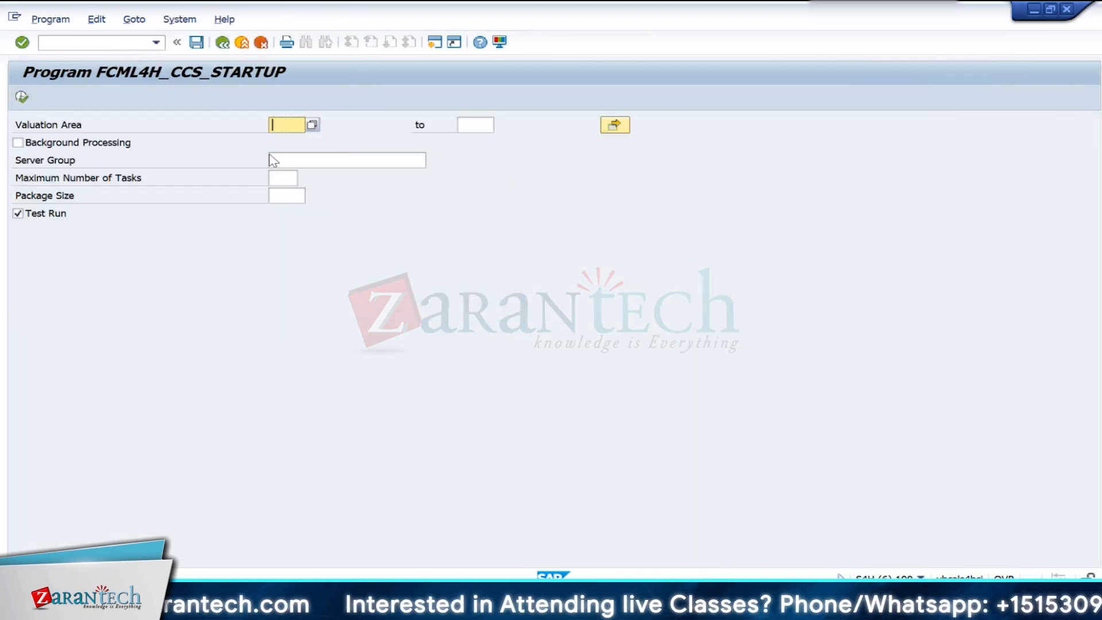
pyautogui.write('IN10')
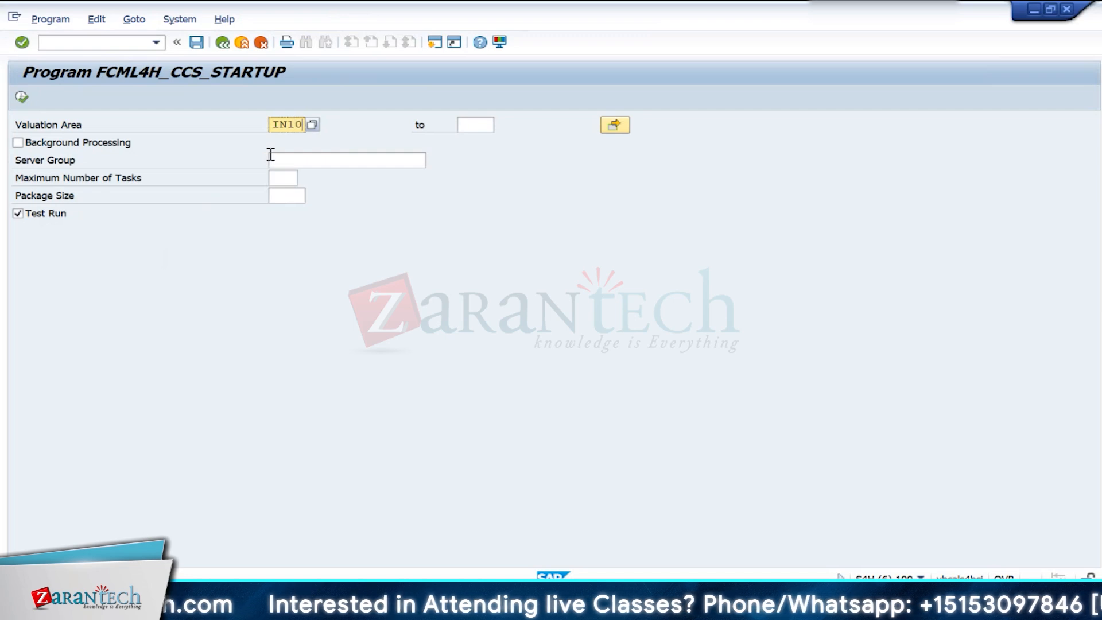
pyautogui.click(18, 213)
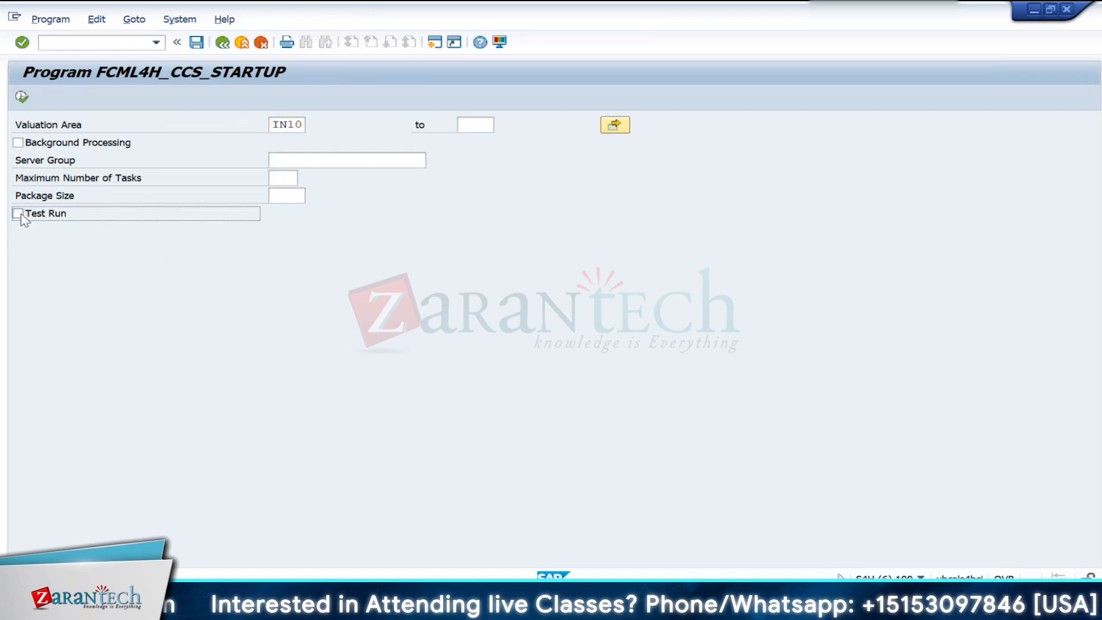
pyautogui.click(23, 98)
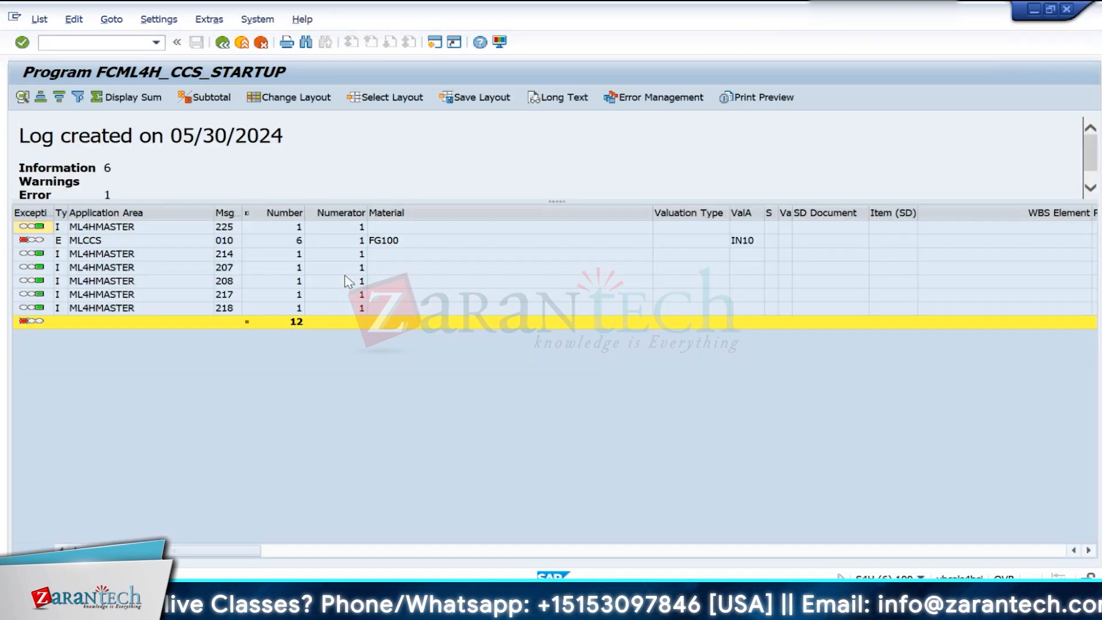
# - Examine the message text and details of the error row for material FG100 in the program's log
pyautogui.click(202, 240)
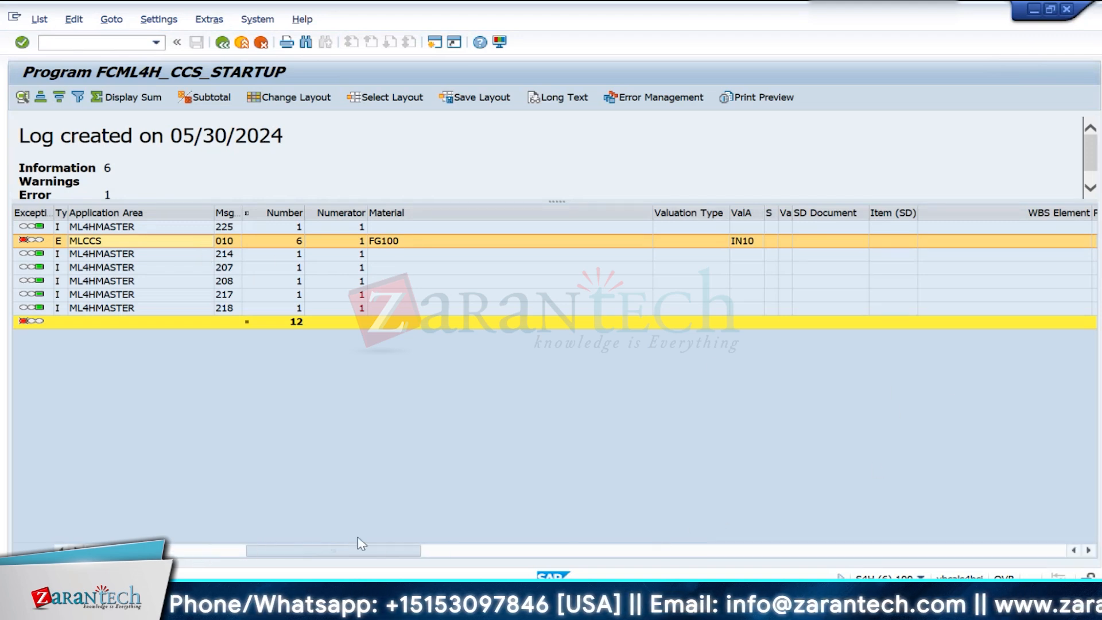
pyautogui.moveTo(361, 542); pyautogui.dragTo(1009, 524)
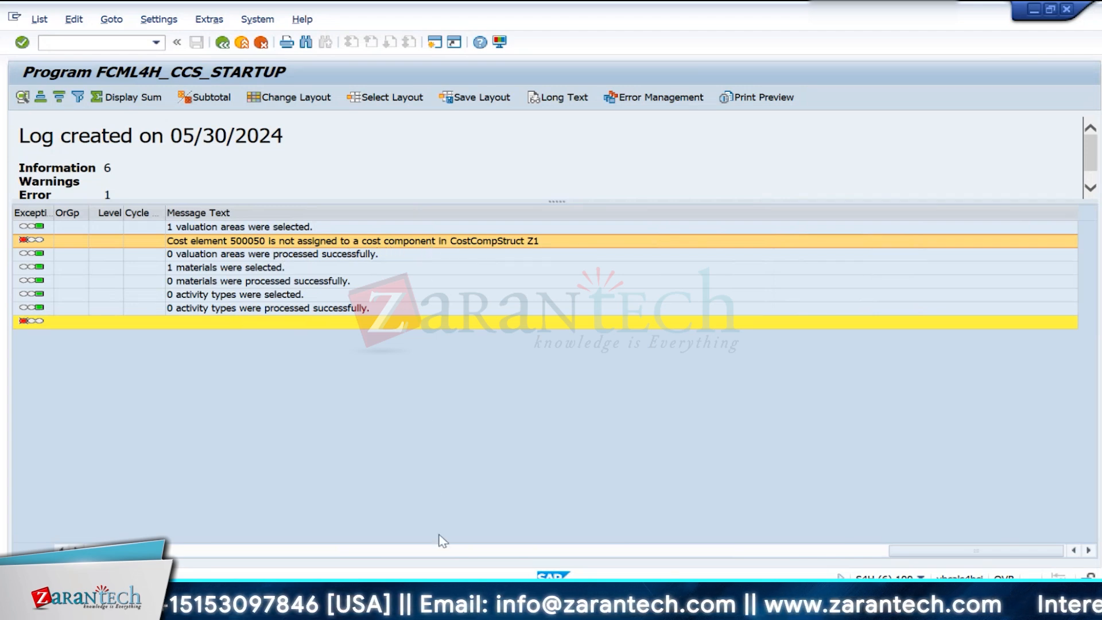
pyautogui.moveTo(899, 552); pyautogui.dragTo(227, 554)
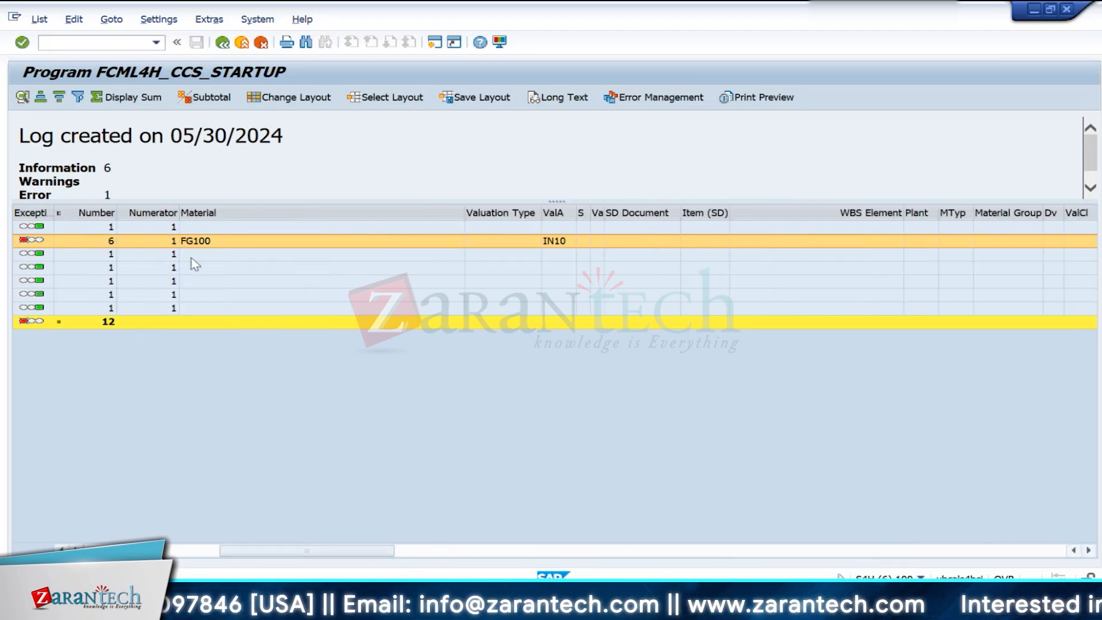
# - Open transaction OKTZ from a new session and display the locked cost component structure data
pyautogui.click(438, 46)
pyautogui.write('O')
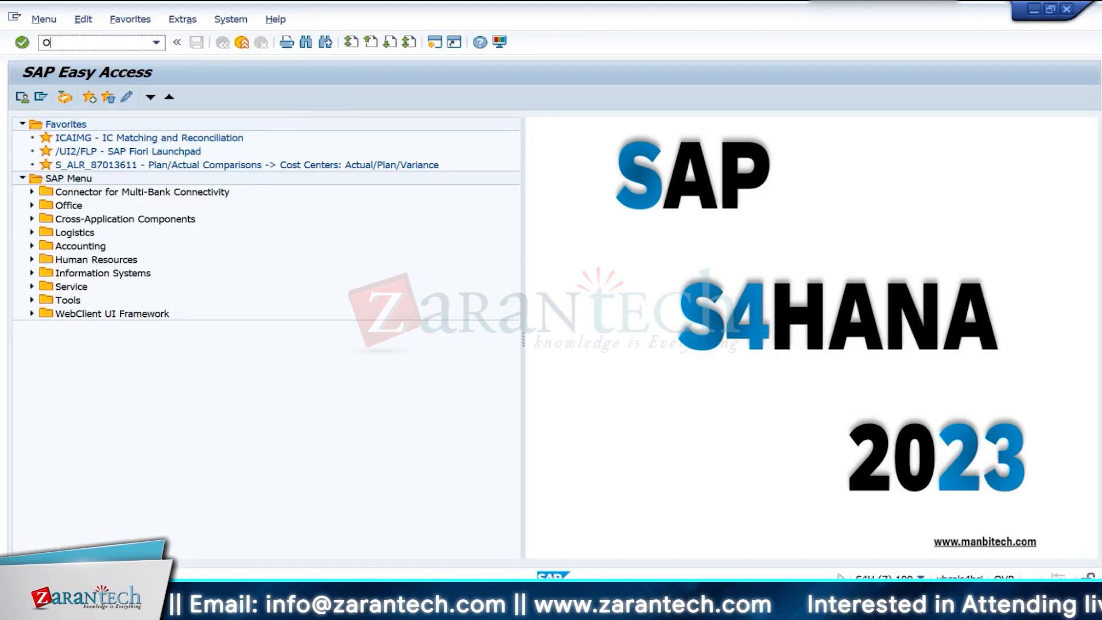
pyautogui.write('KTZ')
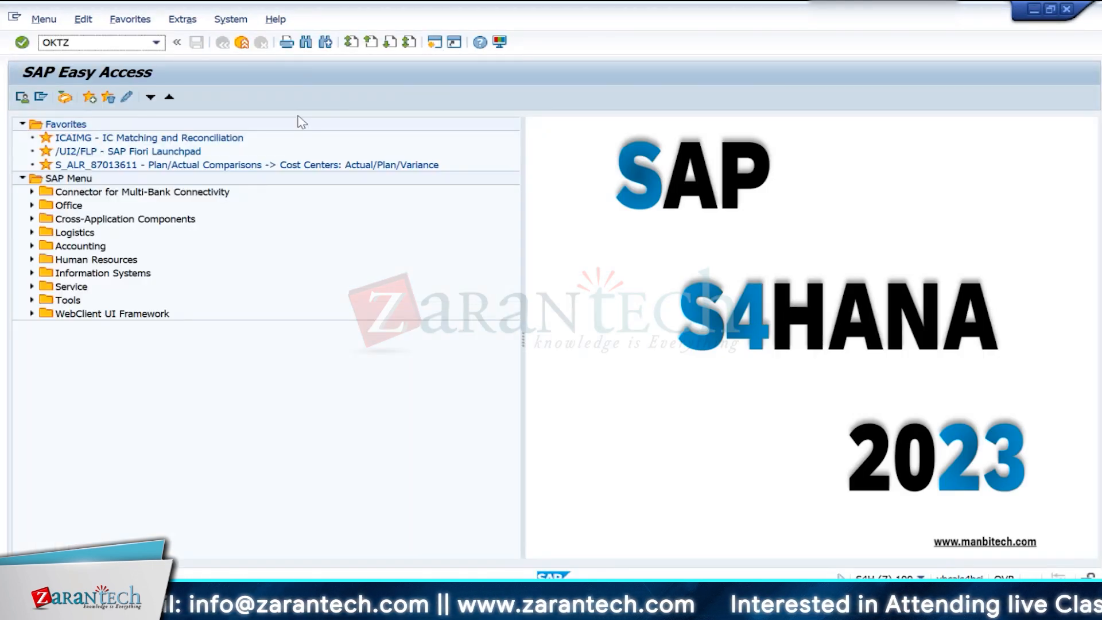
pyautogui.press('Return')
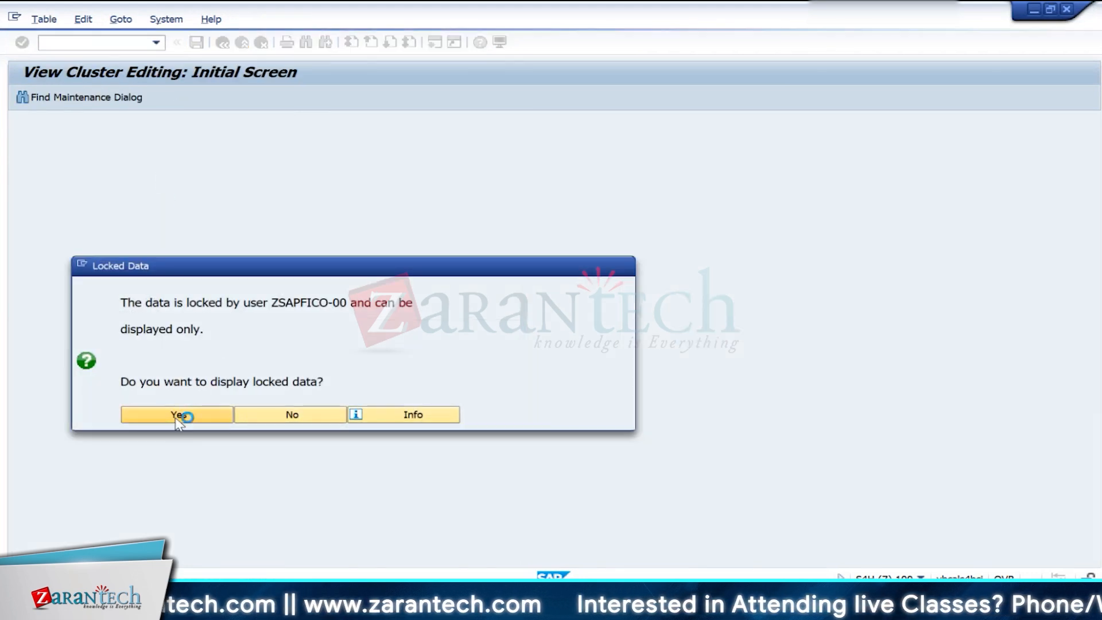
pyautogui.click(178, 416)
# - Switch to the session already editing cost component structures and open the cost element interval assignments of structure Z1
pyautogui.hotkey('alt', 'Tab')
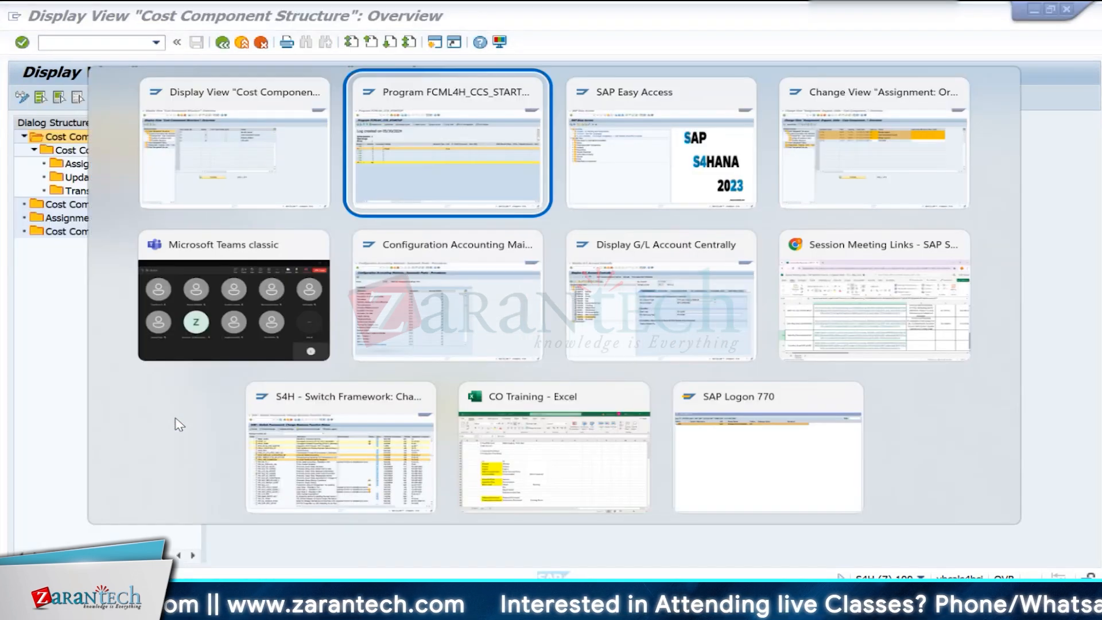
pyautogui.hotkey('alt', 'Tab')
pyautogui.hotkey('alt', 'Tab')
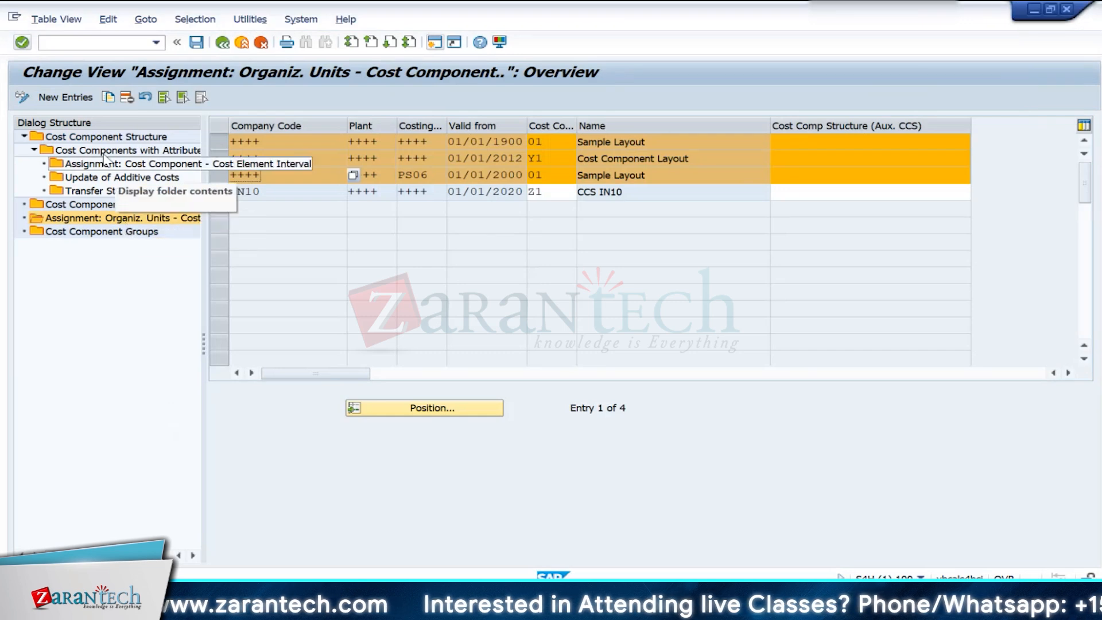
pyautogui.doubleClick(106, 136)
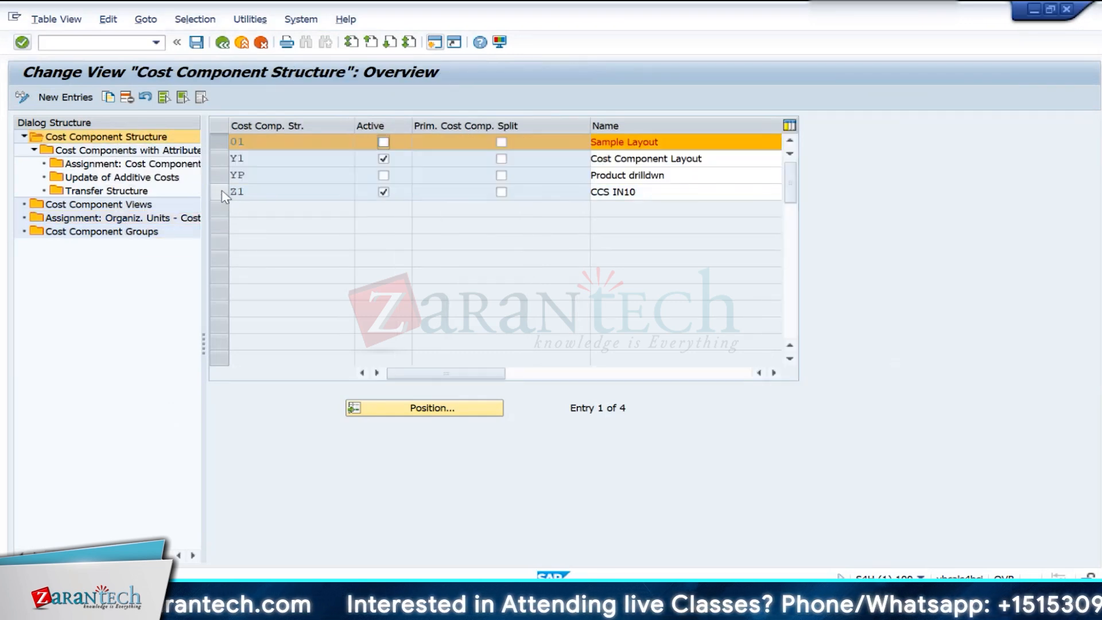
pyautogui.click(224, 193)
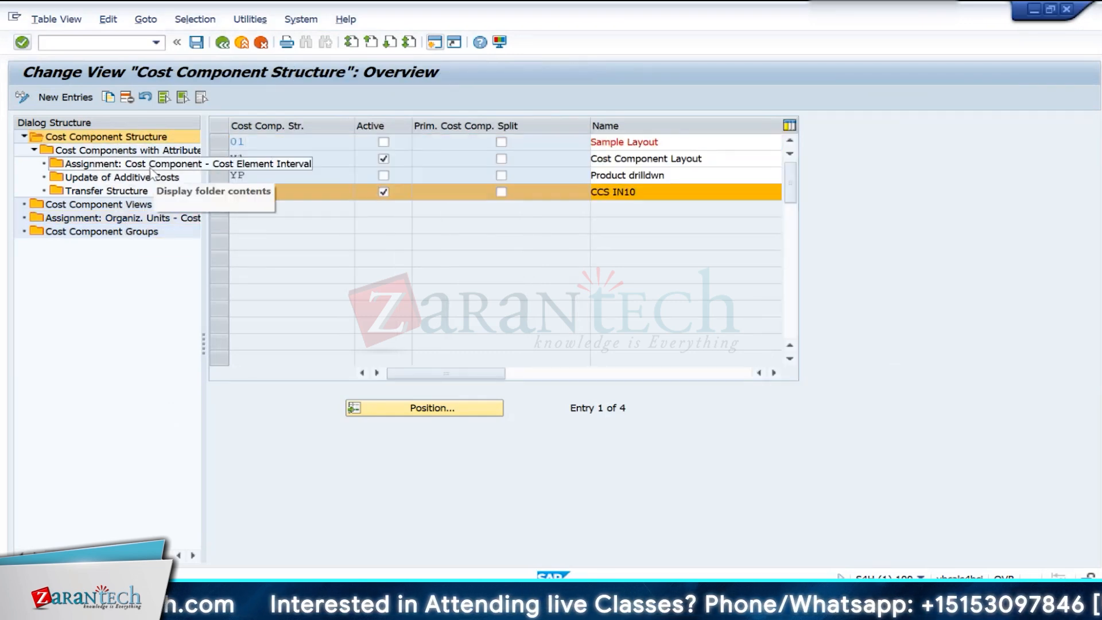
pyautogui.doubleClick(138, 164)
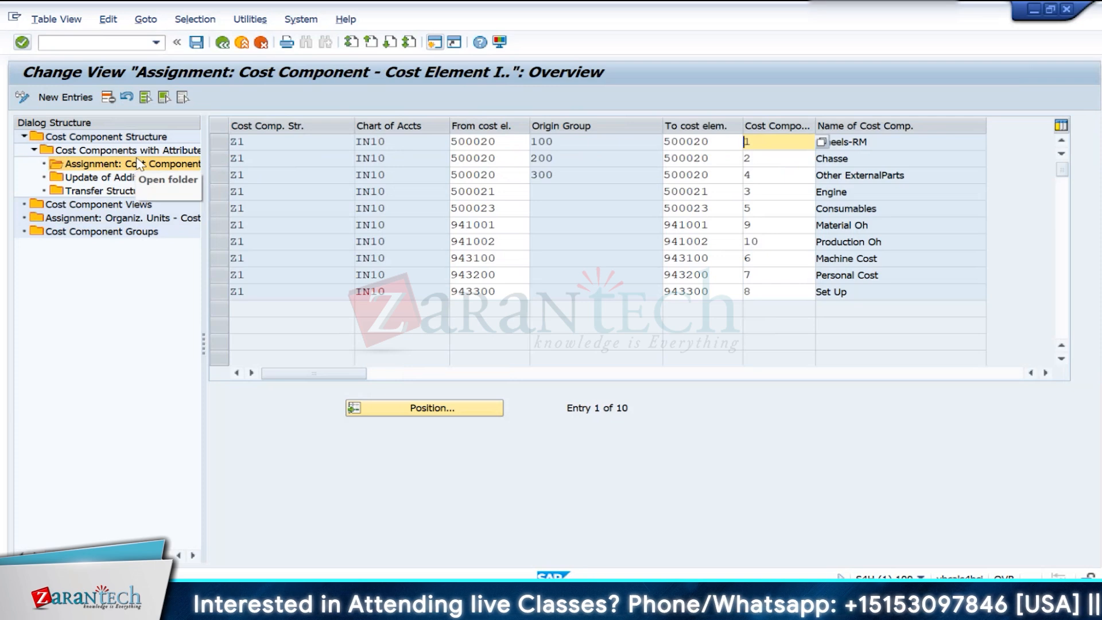
# - Review Z1's cost components and open the cost element interval assignment of component 1, Wheels-RM
pyautogui.doubleClick(102, 152)
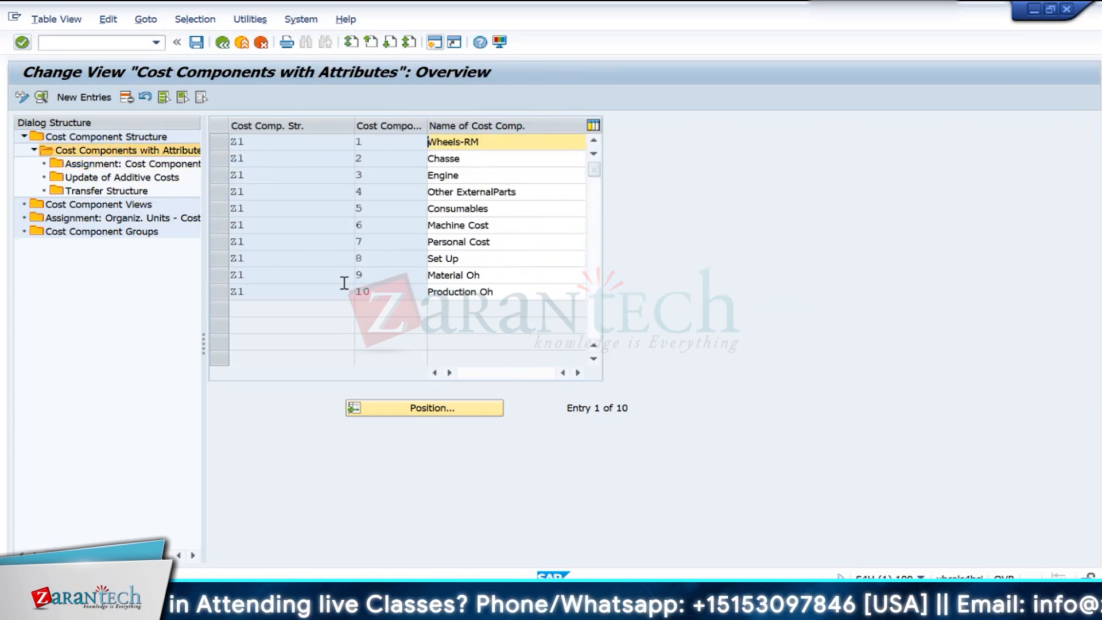
pyautogui.click(220, 145)
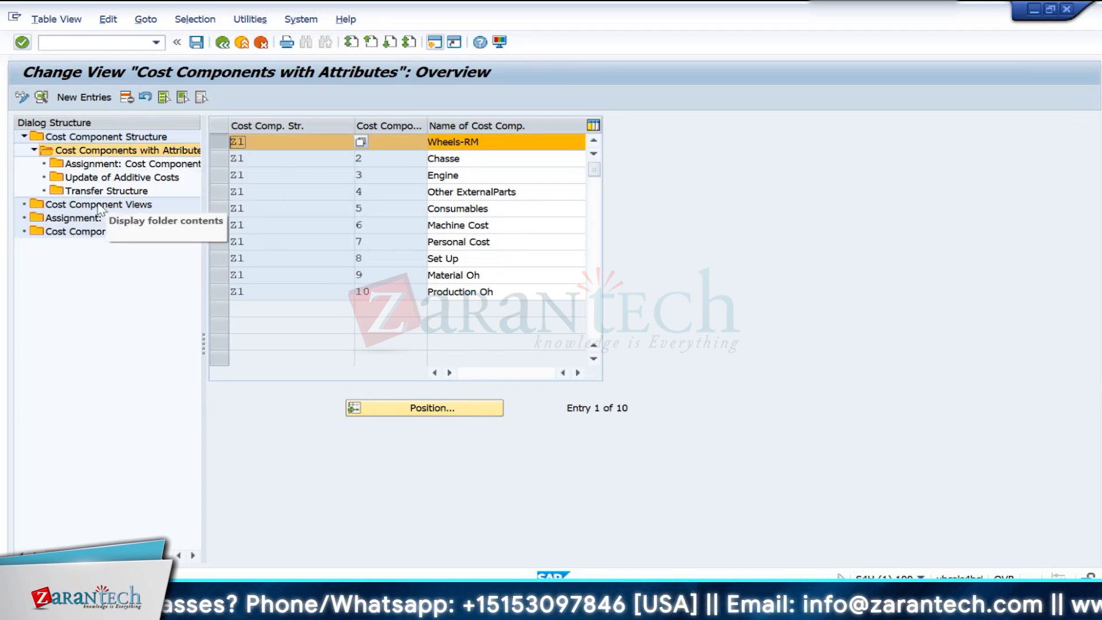
pyautogui.click(101, 166)
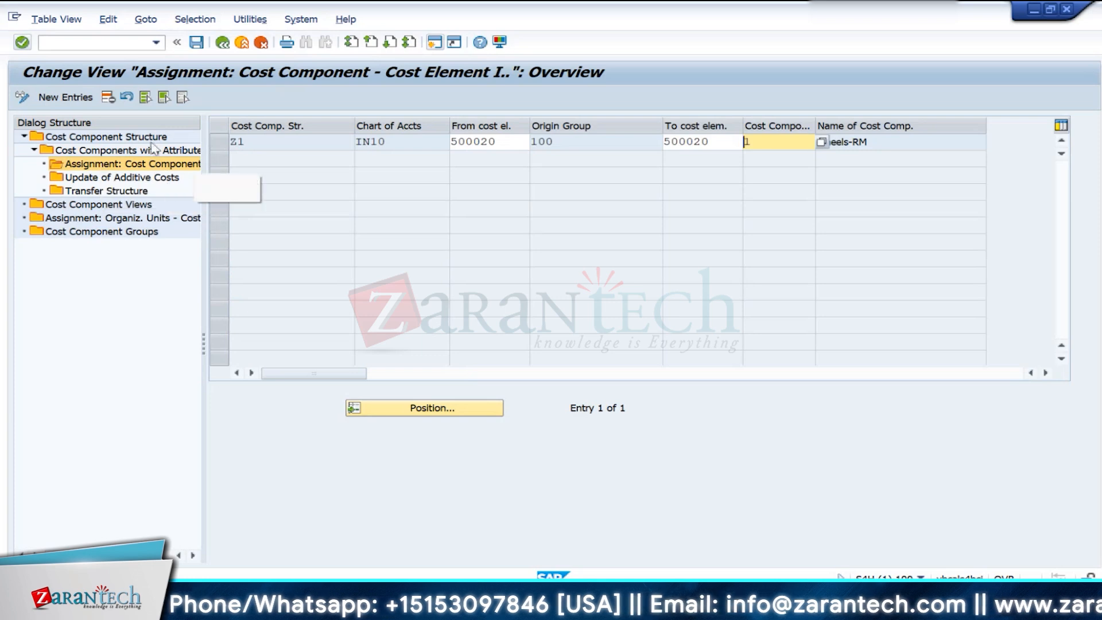
# - Start a new cost element interval assignment for cost component structure Z1 and chart of accounts IN10
pyautogui.press('F5')
pyautogui.click(267, 153)
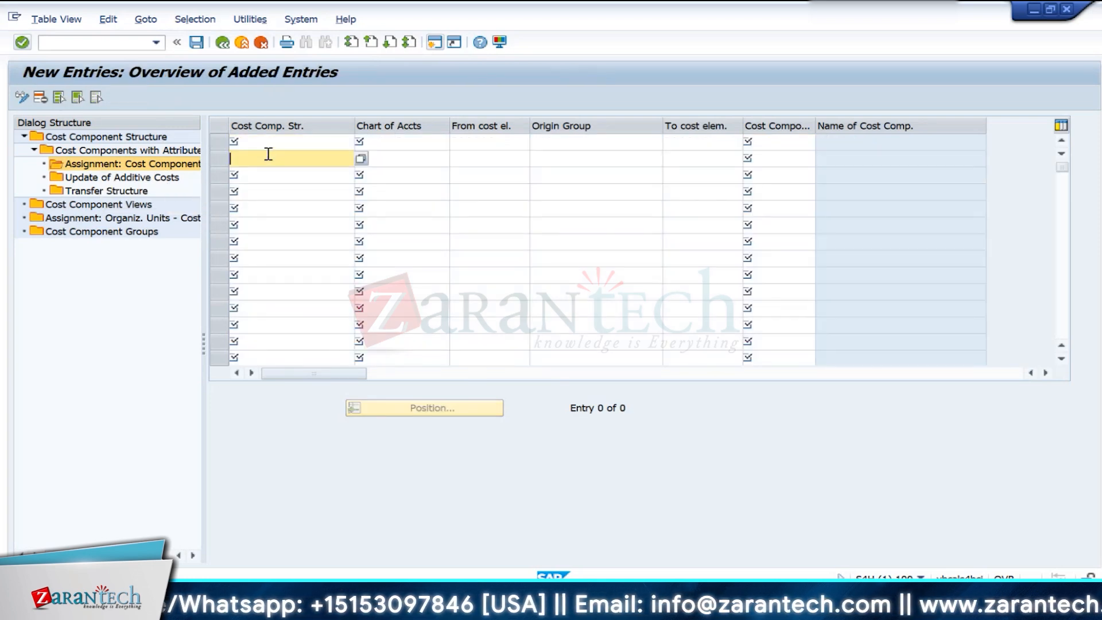
pyautogui.click(268, 146)
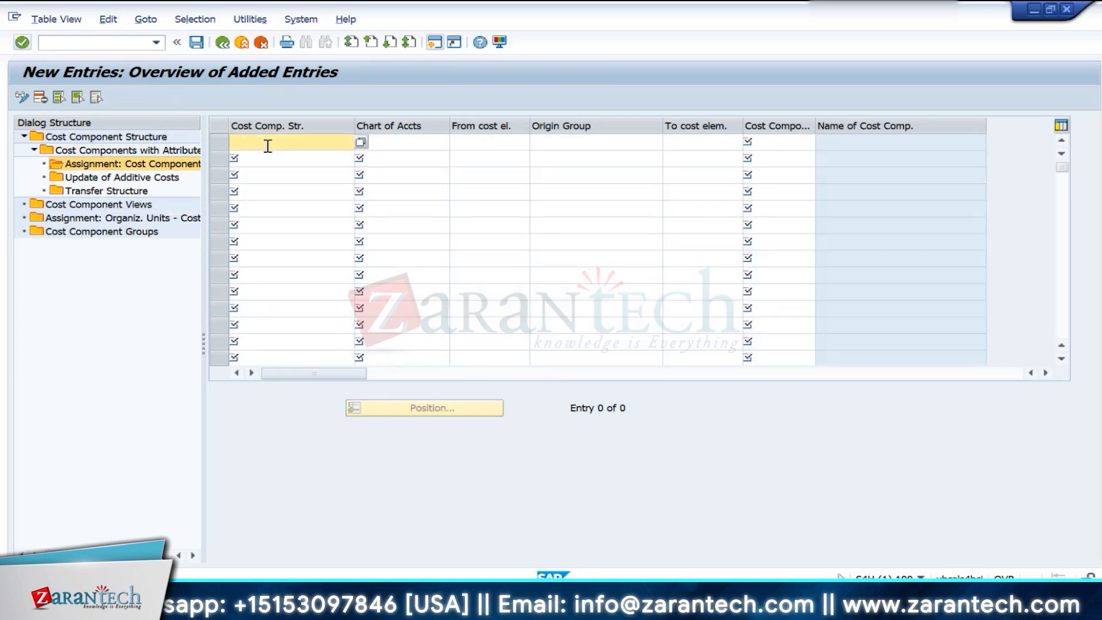
pyautogui.write('Z1')
pyautogui.press('Tab')
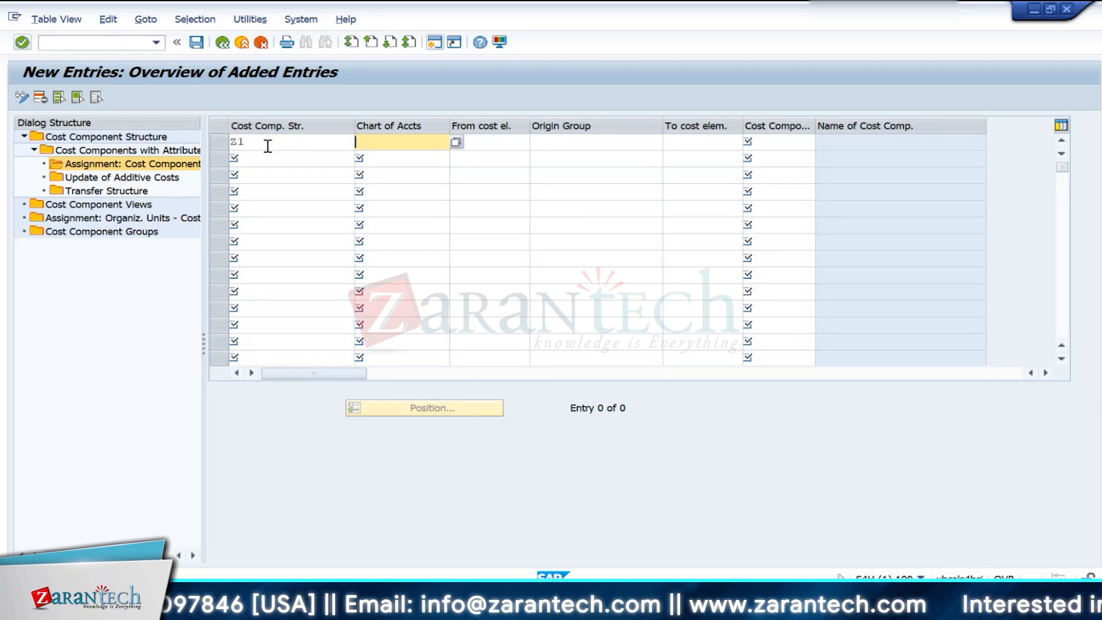
pyautogui.write('in10')
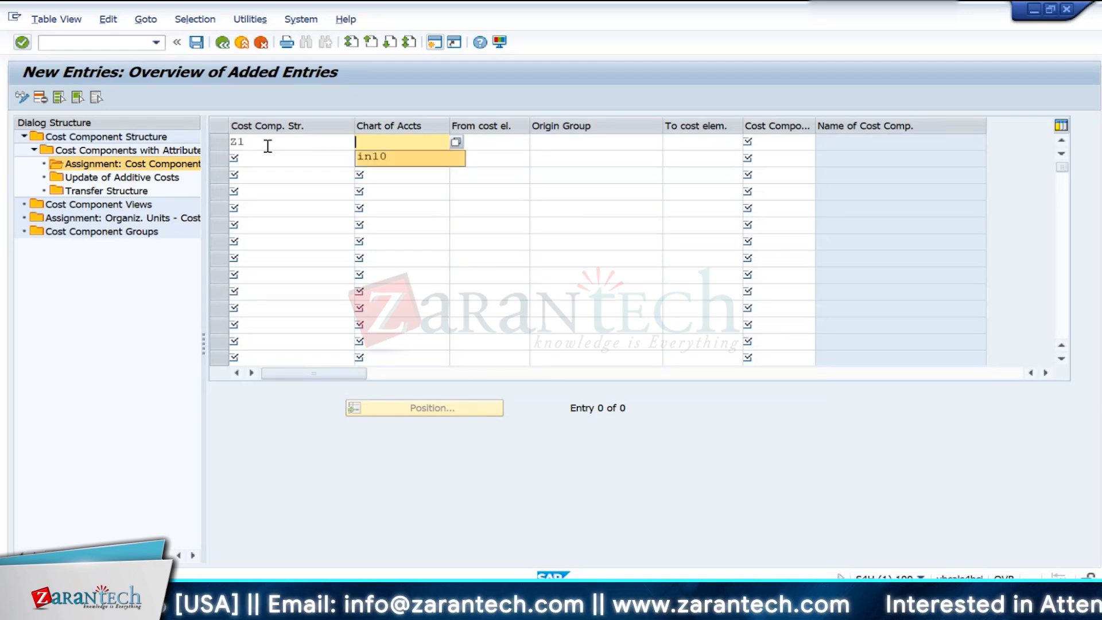
pyautogui.press('Tab')
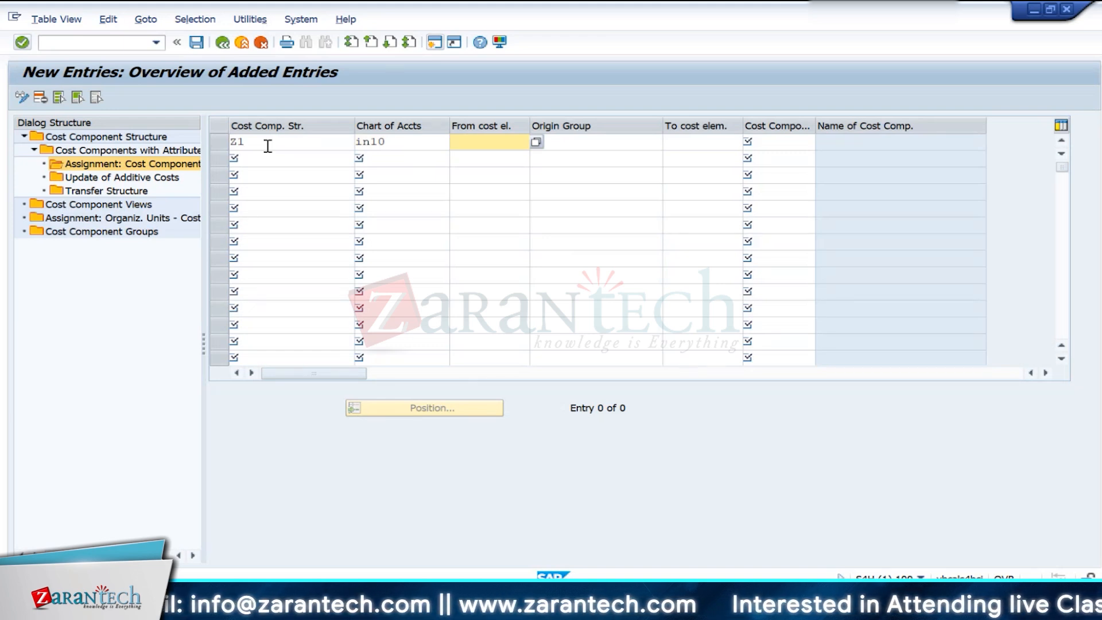
# - Set the new assignment's starting cost element to 500050 with cost component 10, accepting the warnings
pyautogui.press('BackSpace')
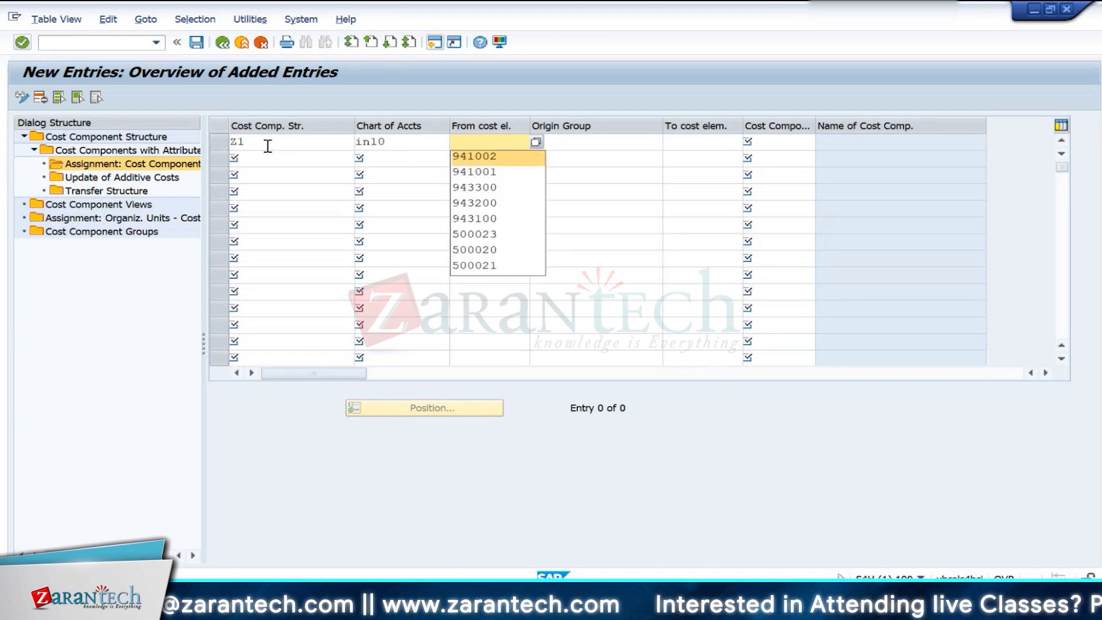
pyautogui.write('5000')
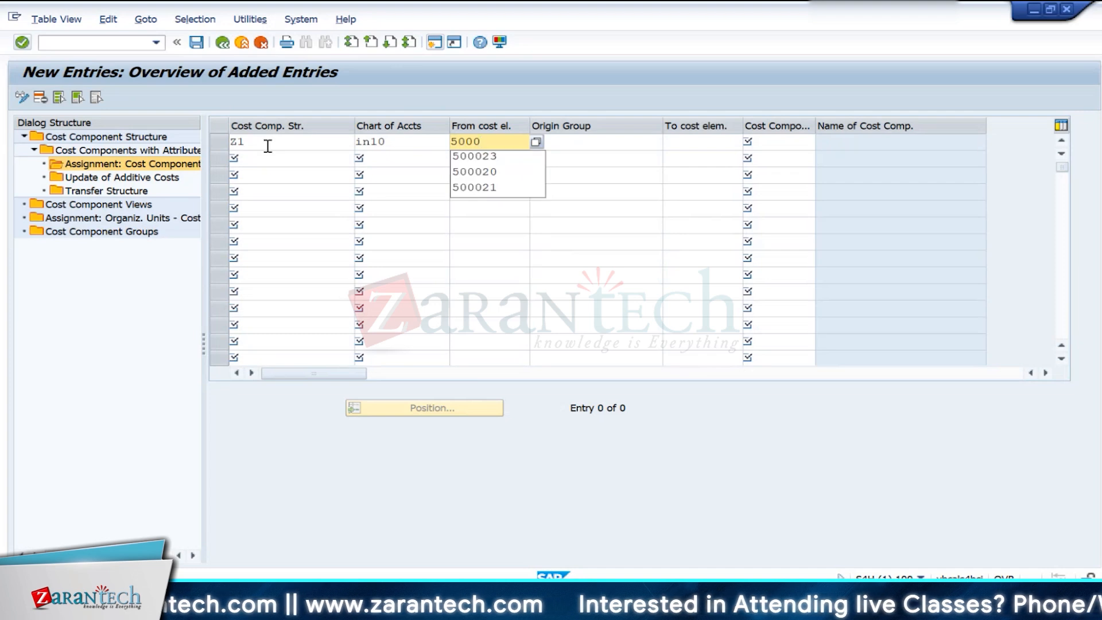
pyautogui.write('50')
pyautogui.press('Tab')
pyautogui.press('Tab')
pyautogui.press('Tab')
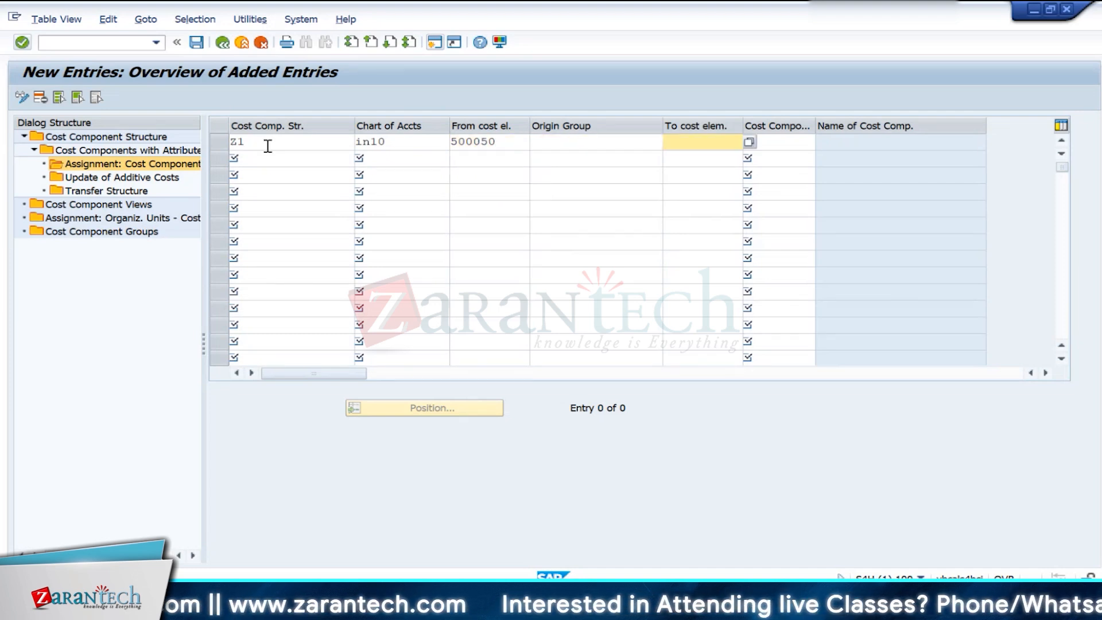
pyautogui.press('Down')
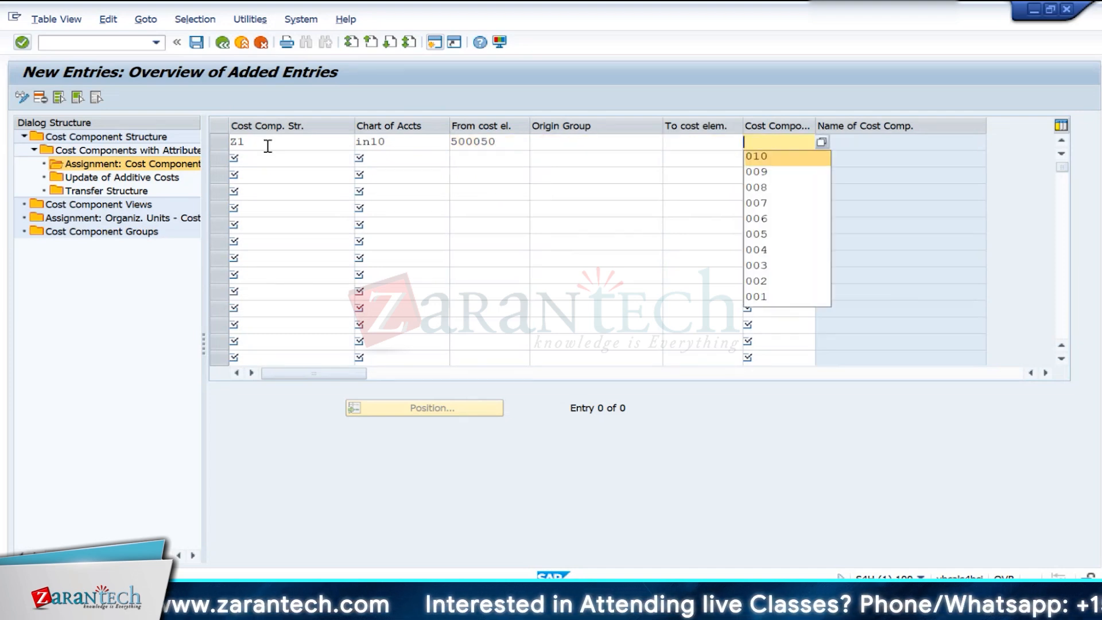
pyautogui.press('Return')
pyautogui.press('Return')
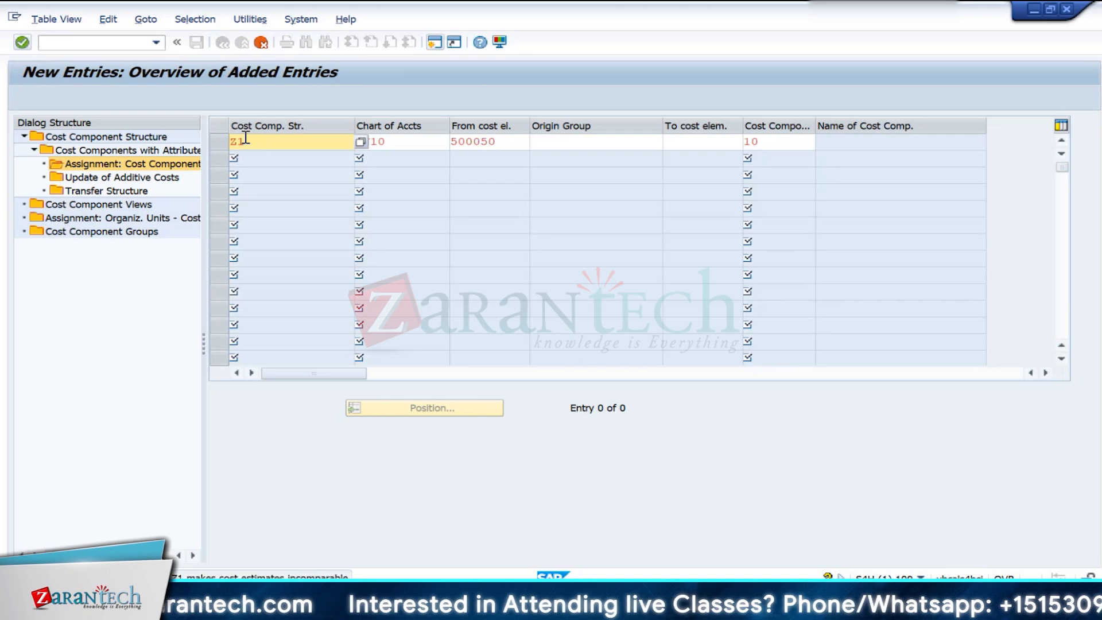
pyautogui.press('Return')
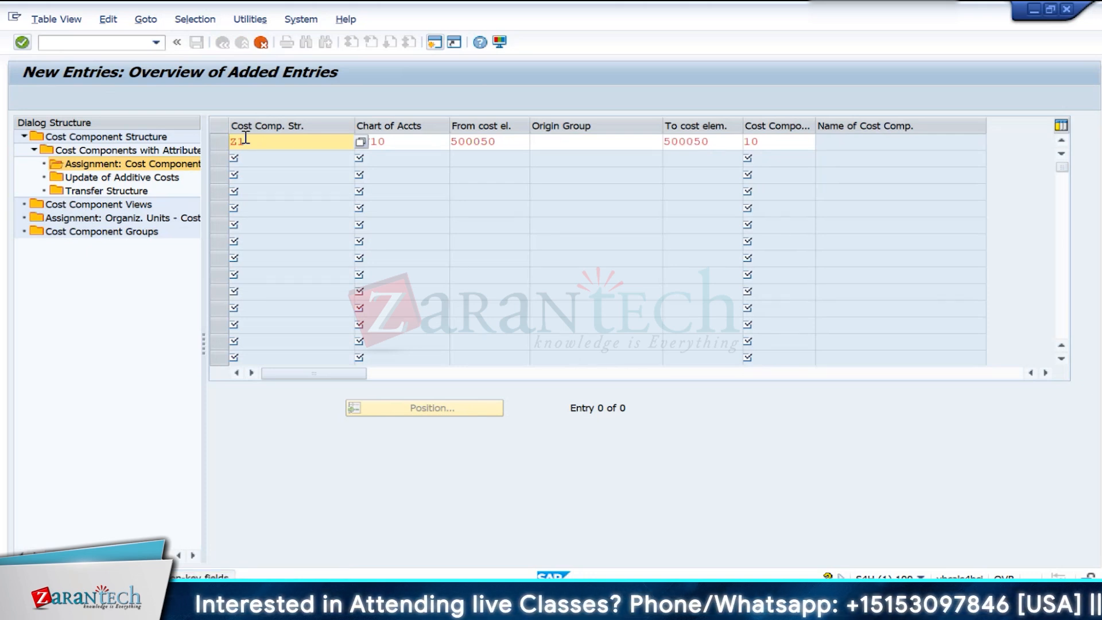
pyautogui.press('Return')
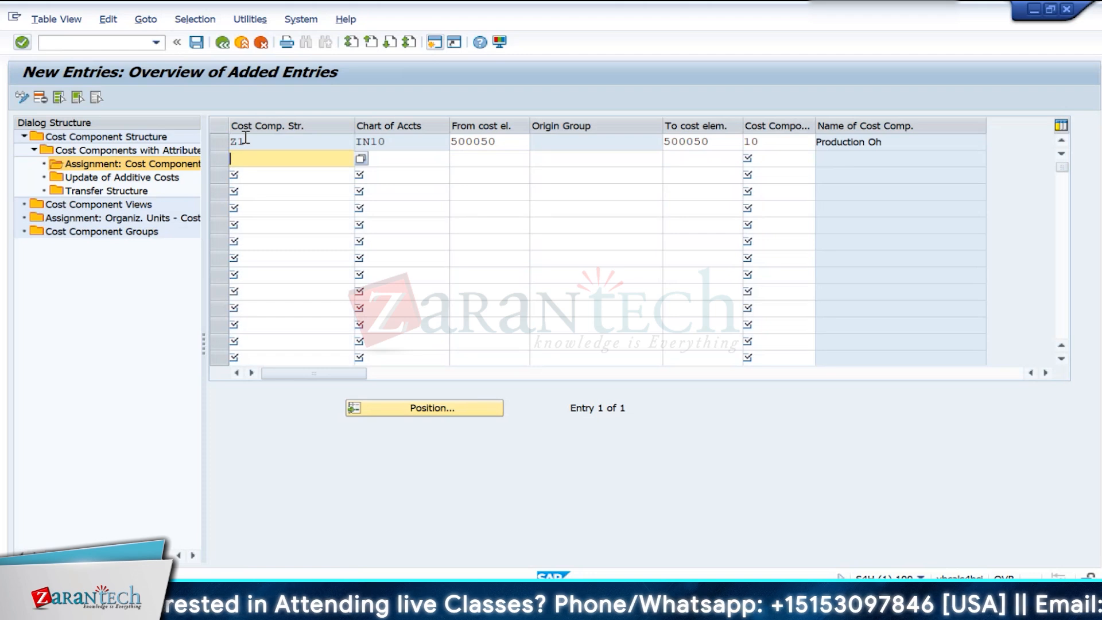
# - Change the 500050 assignment's cost component to 001 (Wheels-RM) and save it in customizing request S4HK902698
pyautogui.click(763, 143)
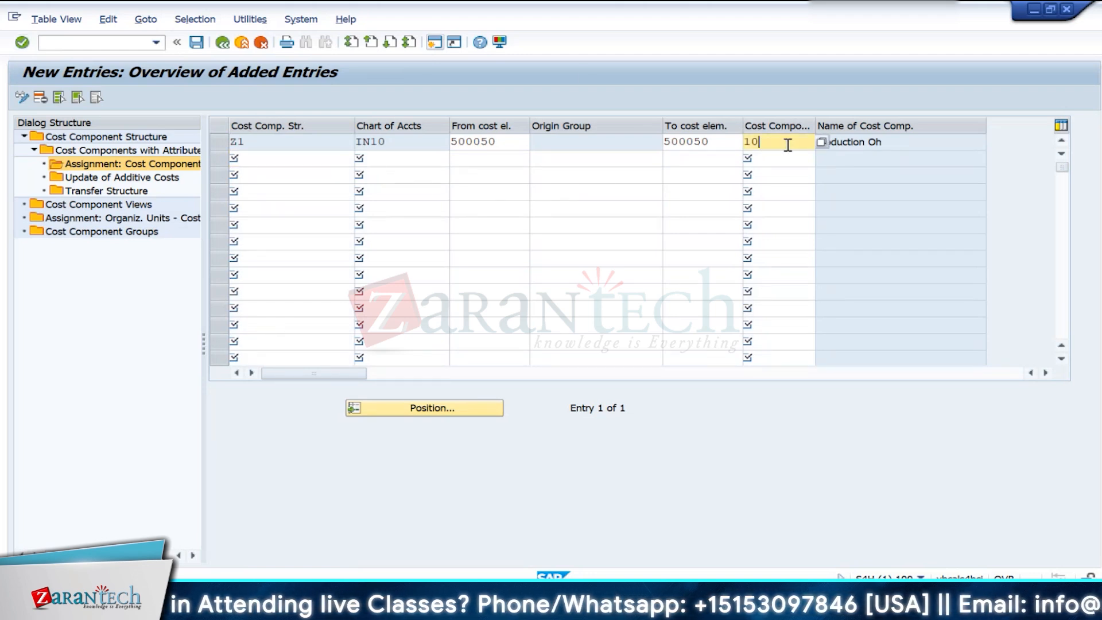
pyautogui.click(822, 142)
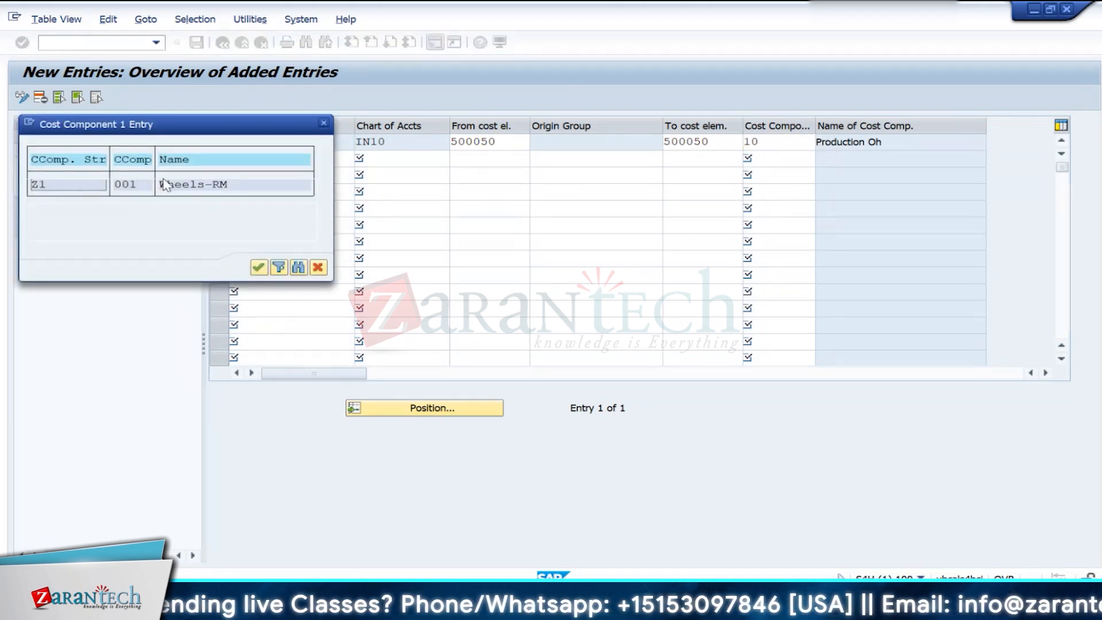
pyautogui.doubleClick(41, 186)
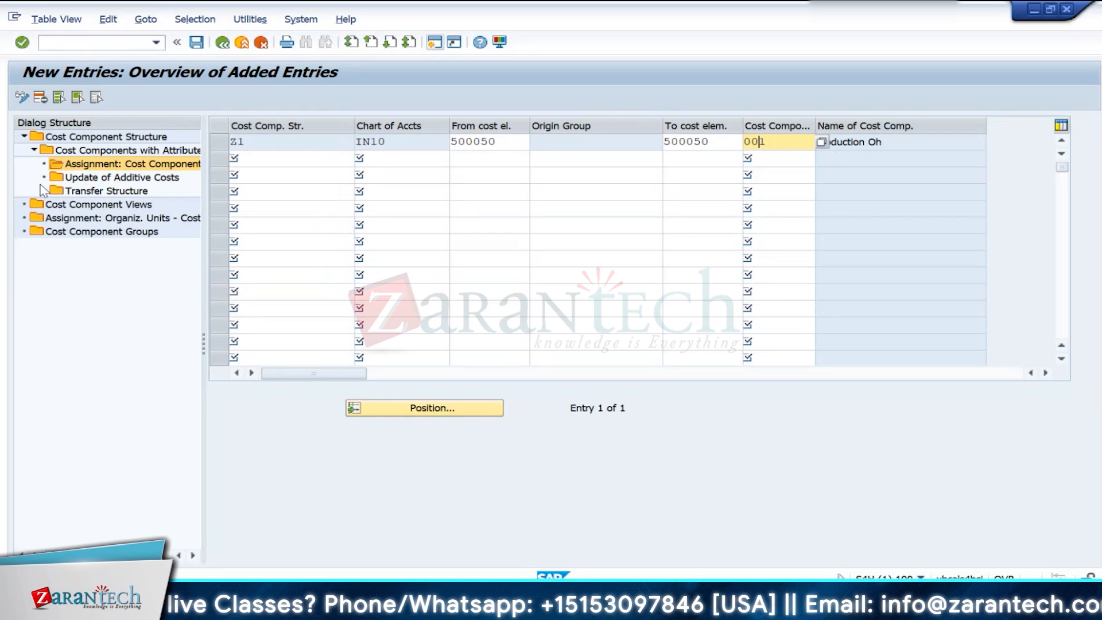
pyautogui.press('Return')
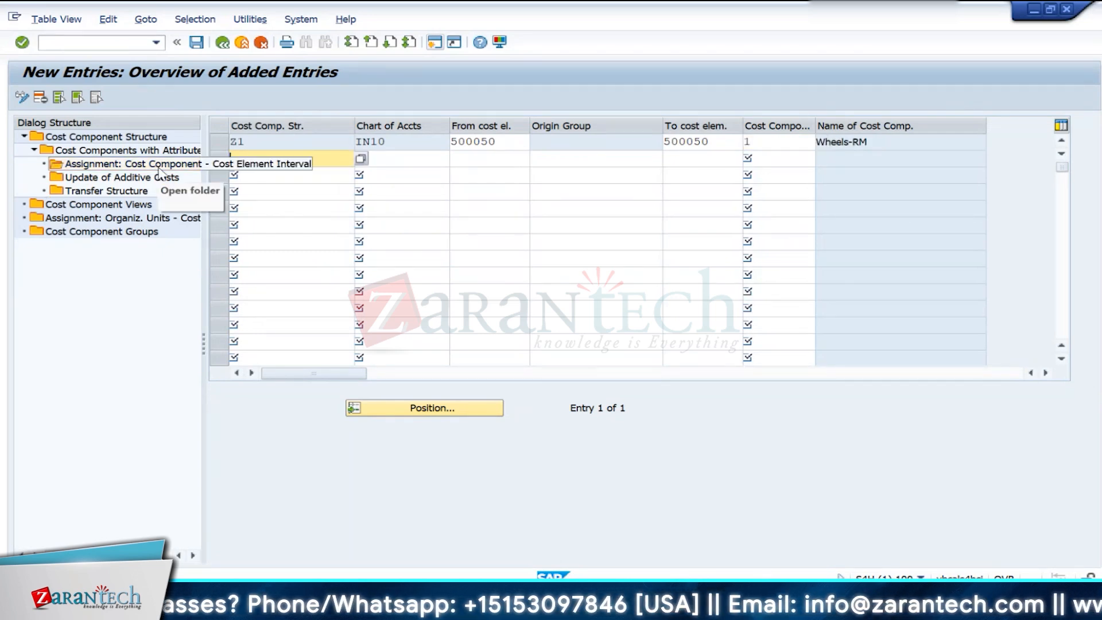
pyautogui.click(196, 46)
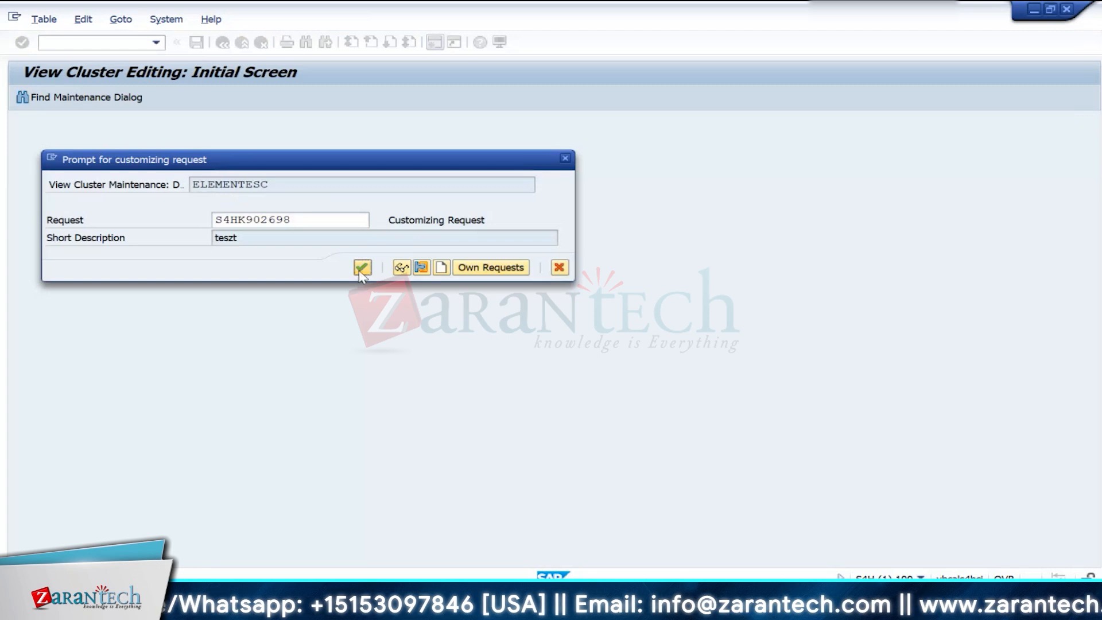
pyautogui.click(362, 268)
# - Return to the cost component structure overview, set structure Z1 as active and save
pyautogui.doubleClick(115, 151)
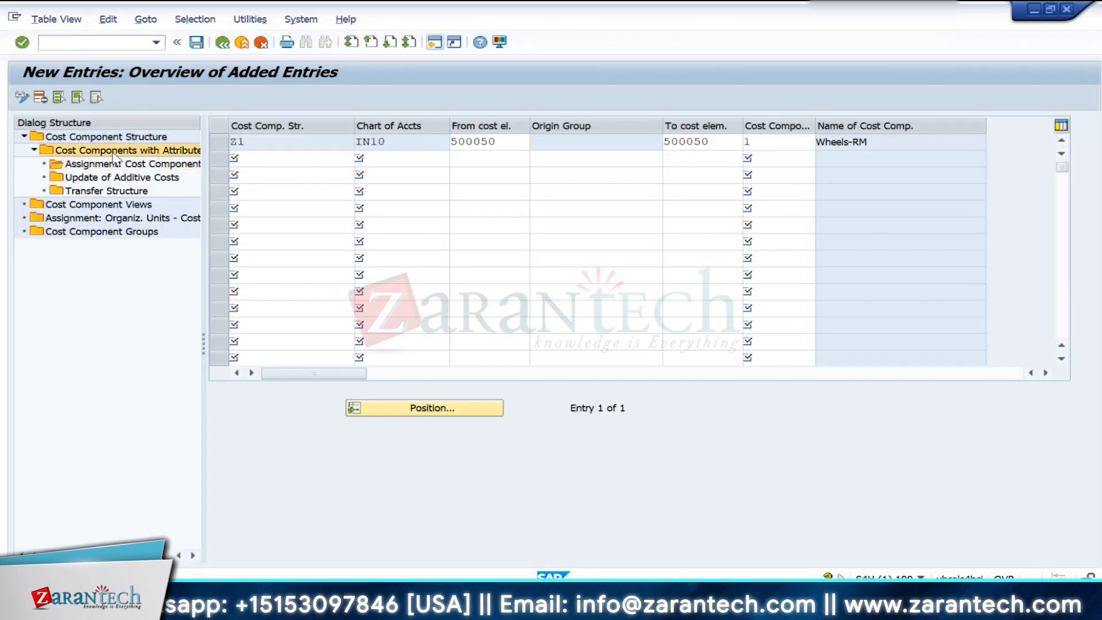
pyautogui.doubleClick(113, 137)
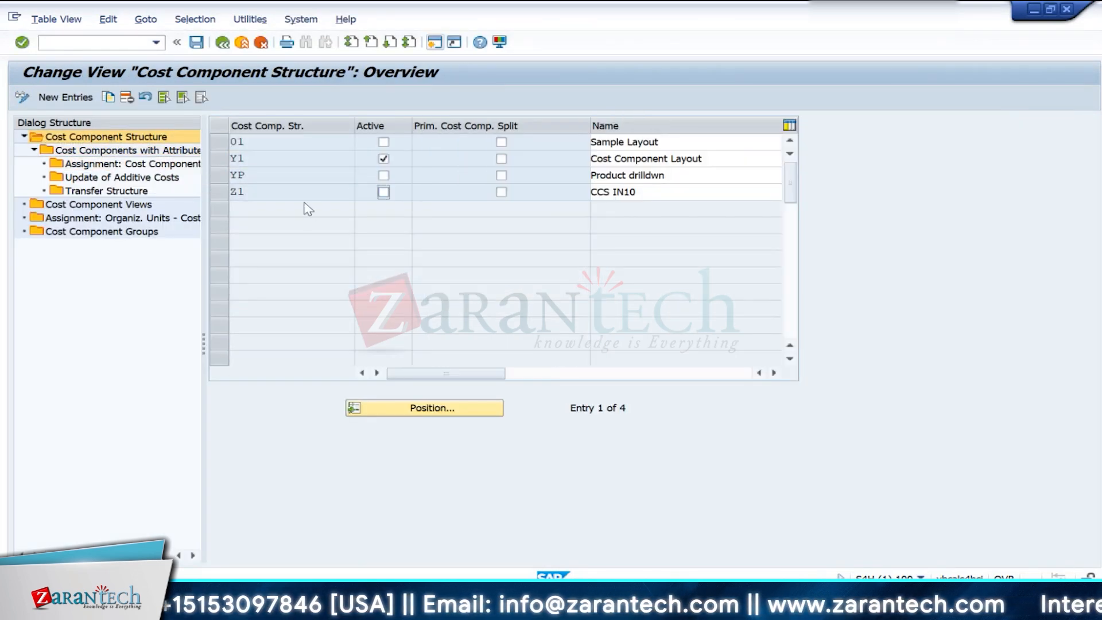
pyautogui.click(384, 192)
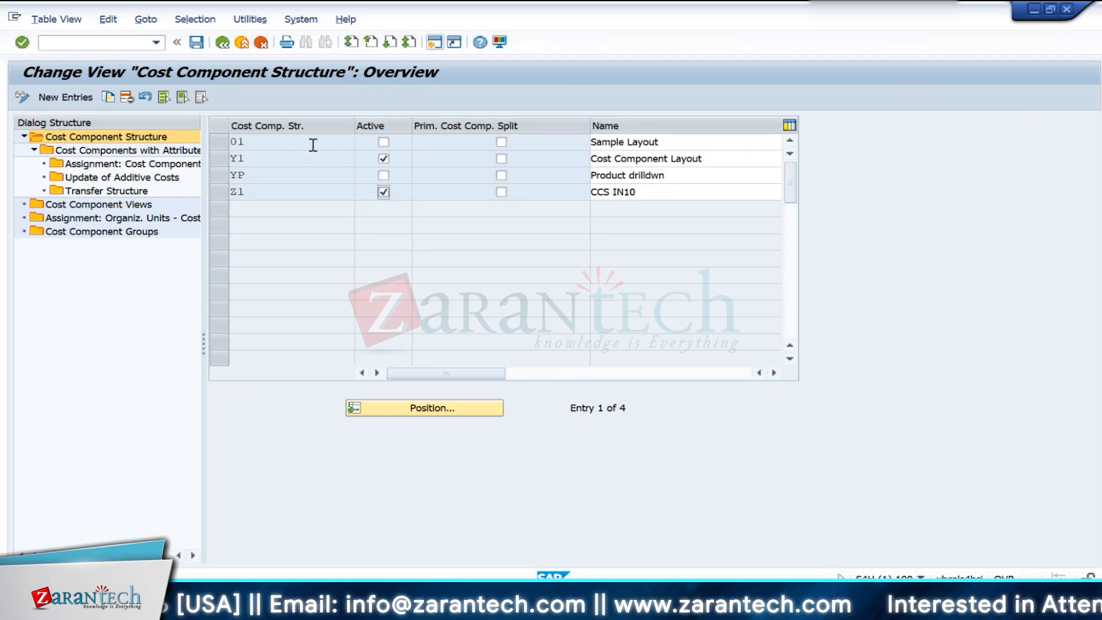
pyautogui.click(201, 44)
pyautogui.click(224, 47)
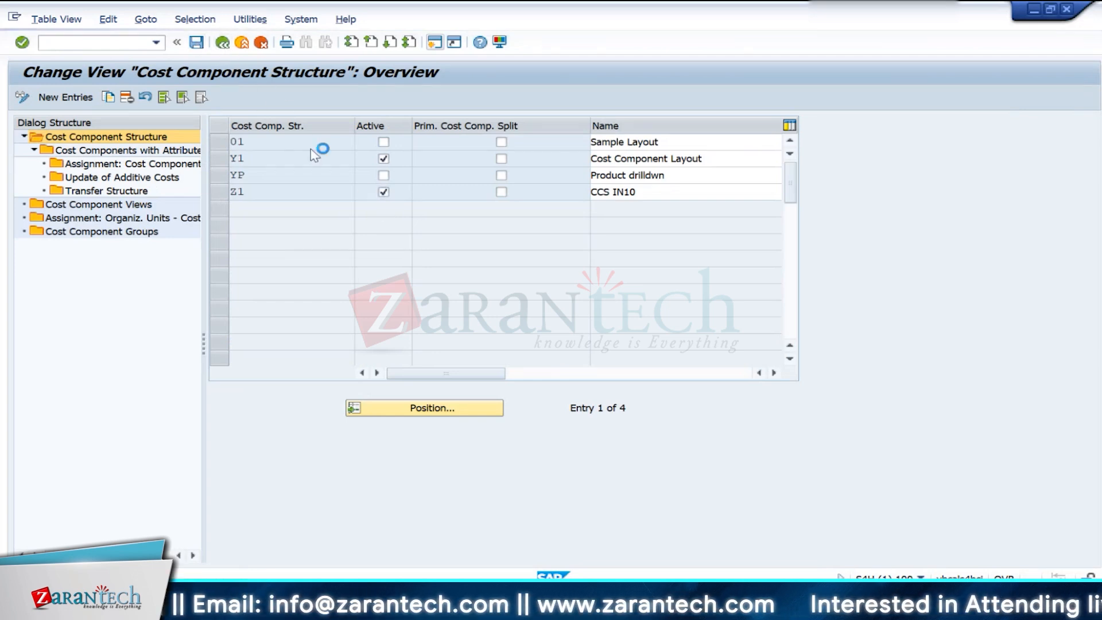
# - Switch back to the FCML4H_CCS_STARTUP session, leave the old log and execute the program again for valuation area IN10
pyautogui.hotkey('alt', 'Tab')
pyautogui.hotkey('alt', 'Tab')
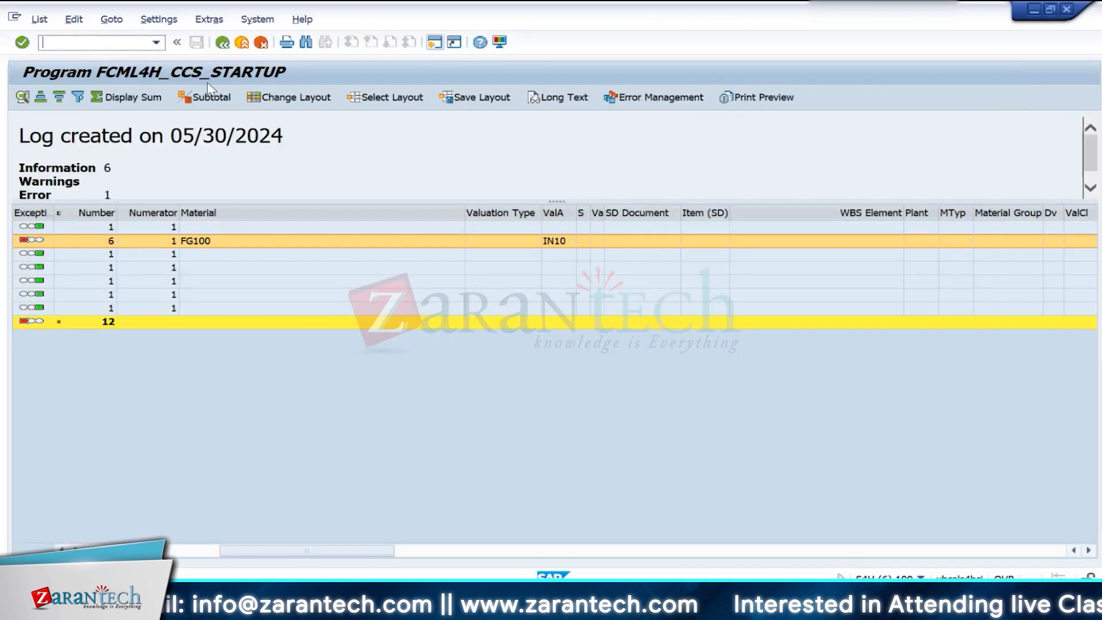
pyautogui.click(224, 45)
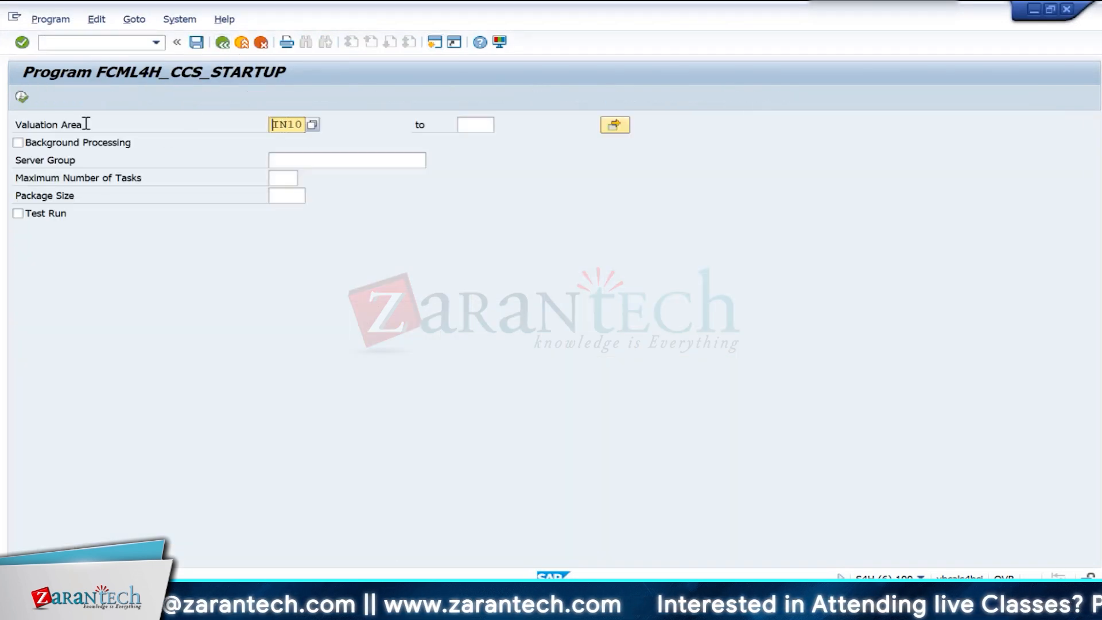
pyautogui.click(22, 98)
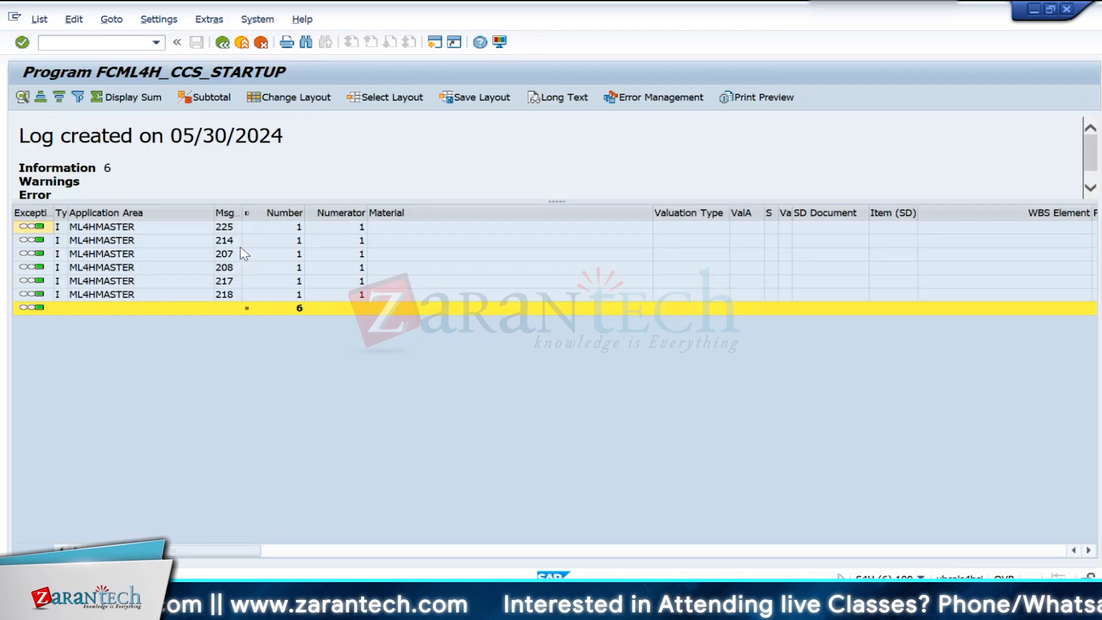
# - Leave the FCML4H_CCS_STARTUP log and program, and start transaction MM01
pyautogui.click(242, 44)
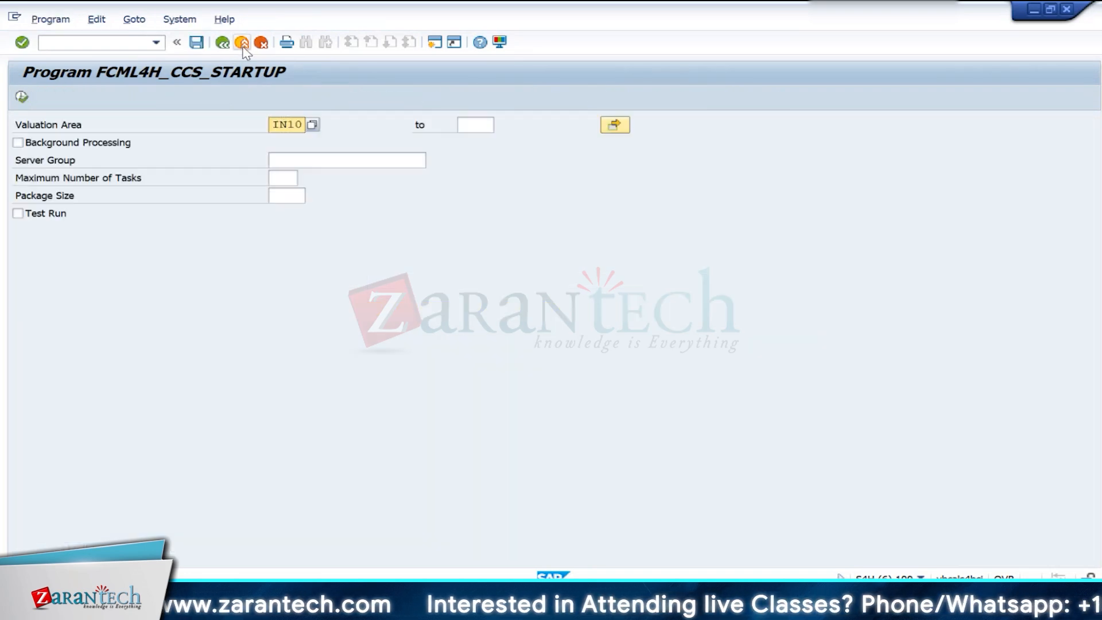
pyautogui.click(242, 44)
pyautogui.click(242, 43)
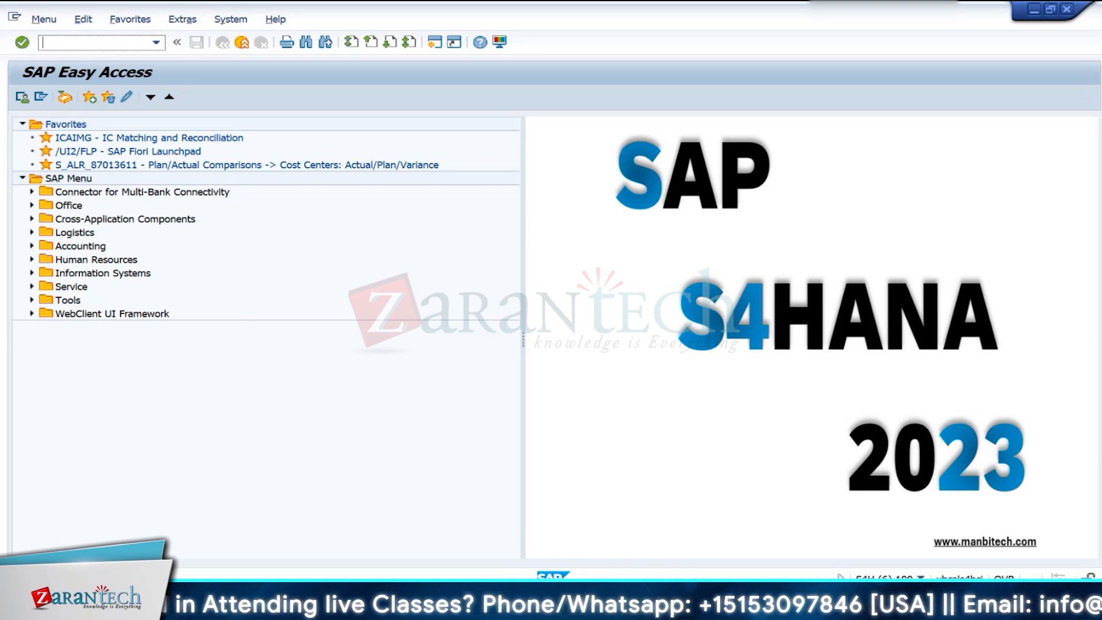
pyautogui.write('MM01')
pyautogui.press('Return')
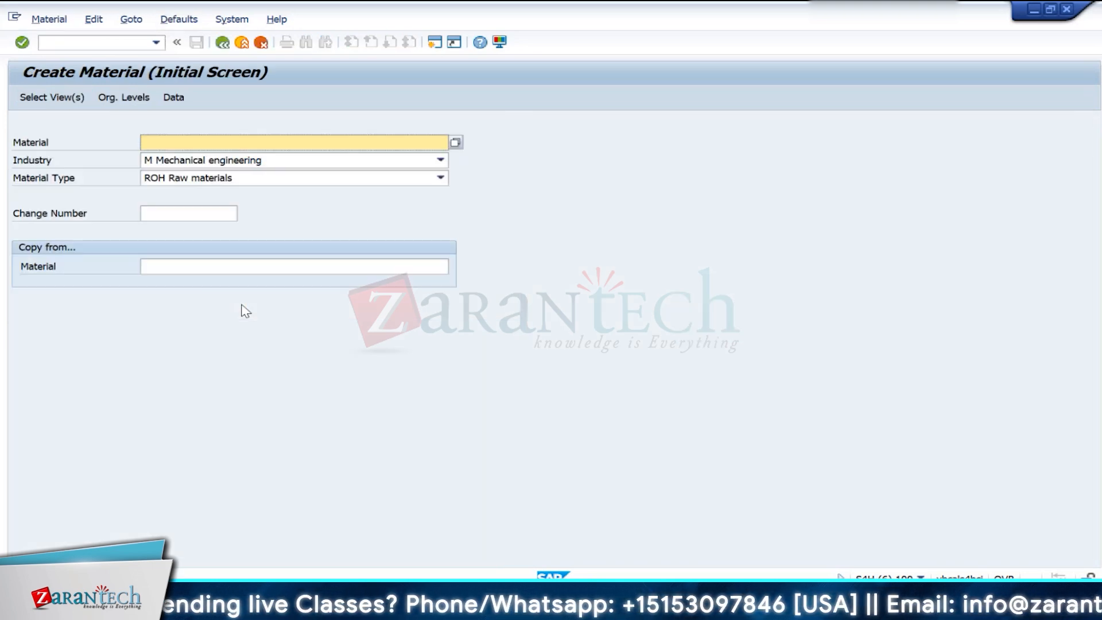
pyautogui.press('Down')
pyautogui.press('Down')
pyautogui.press('Return')
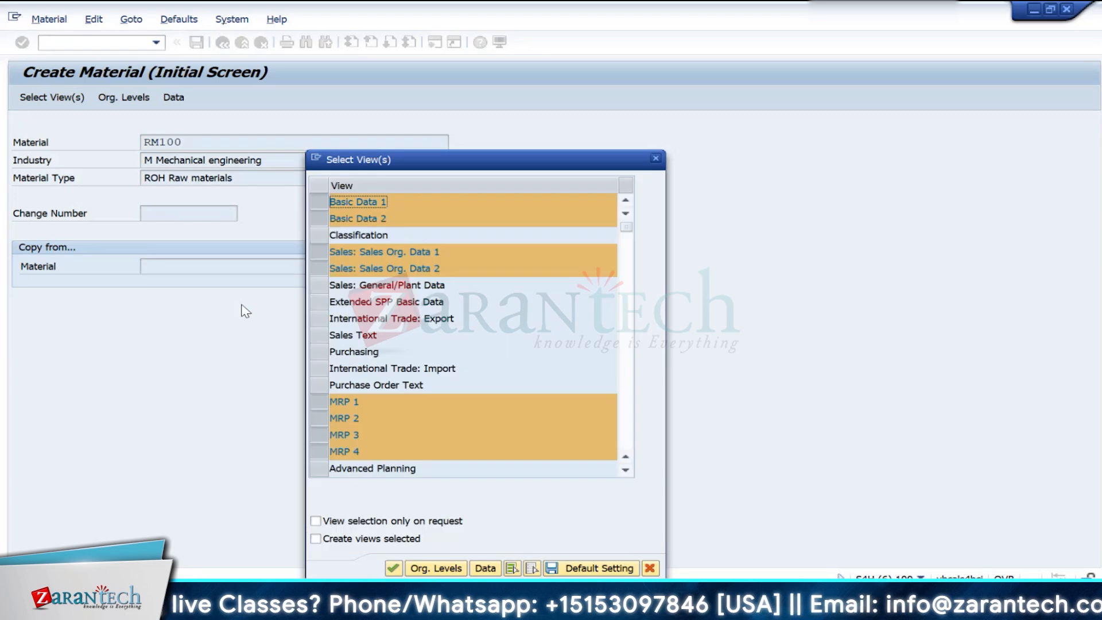
pyautogui.press('Return')
pyautogui.press('Down')
pyautogui.press('Down')
pyautogui.press('Return')
pyautogui.press('Return')
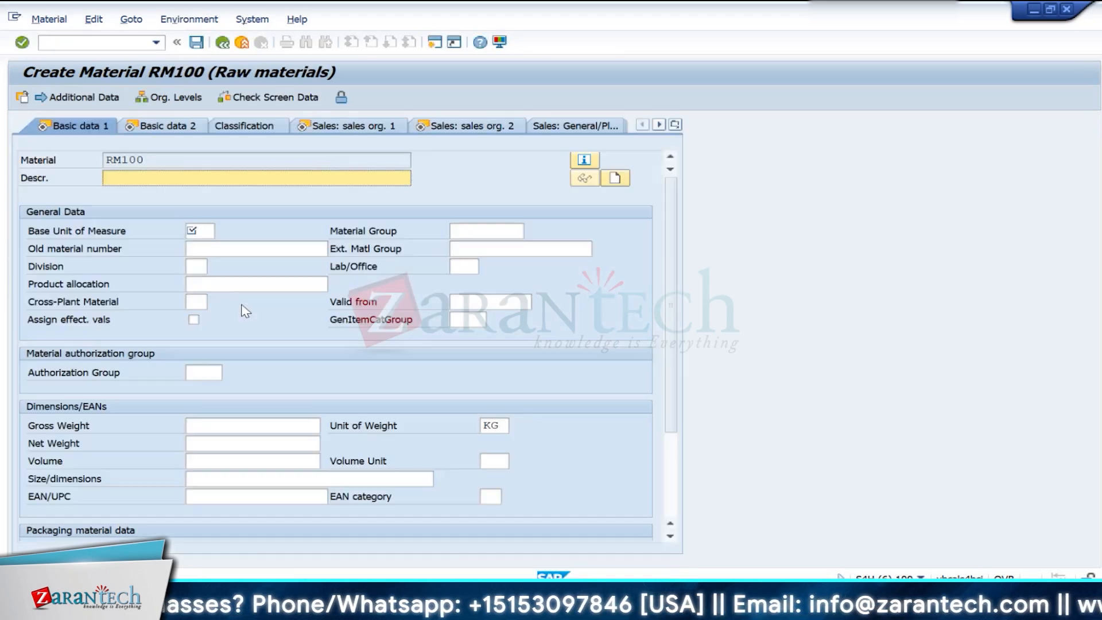
pyautogui.press('Down')
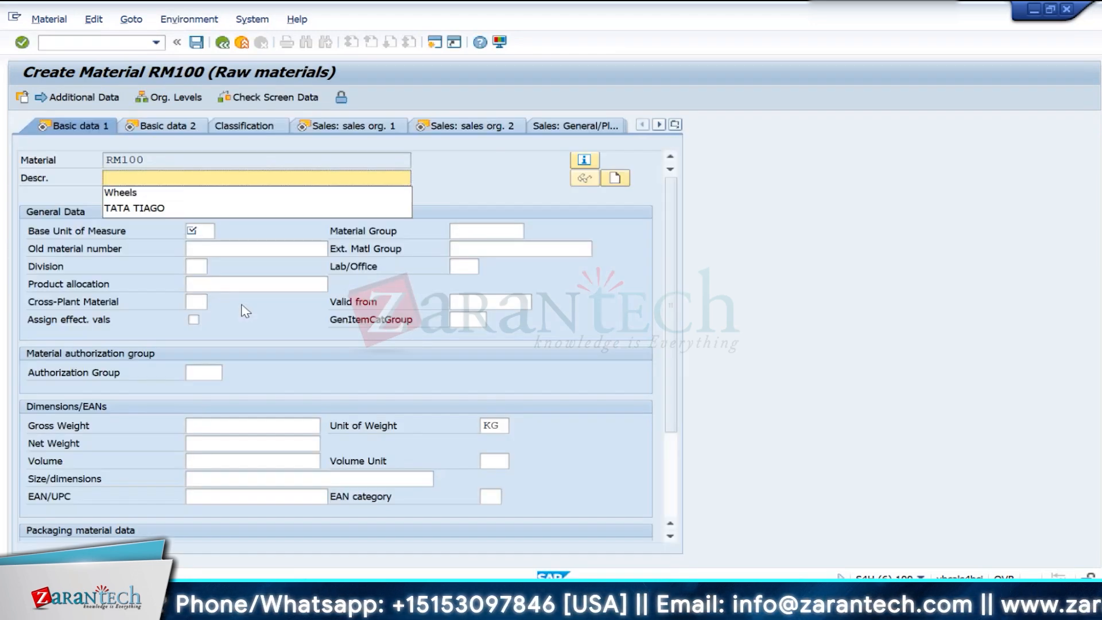
pyautogui.press('Escape')
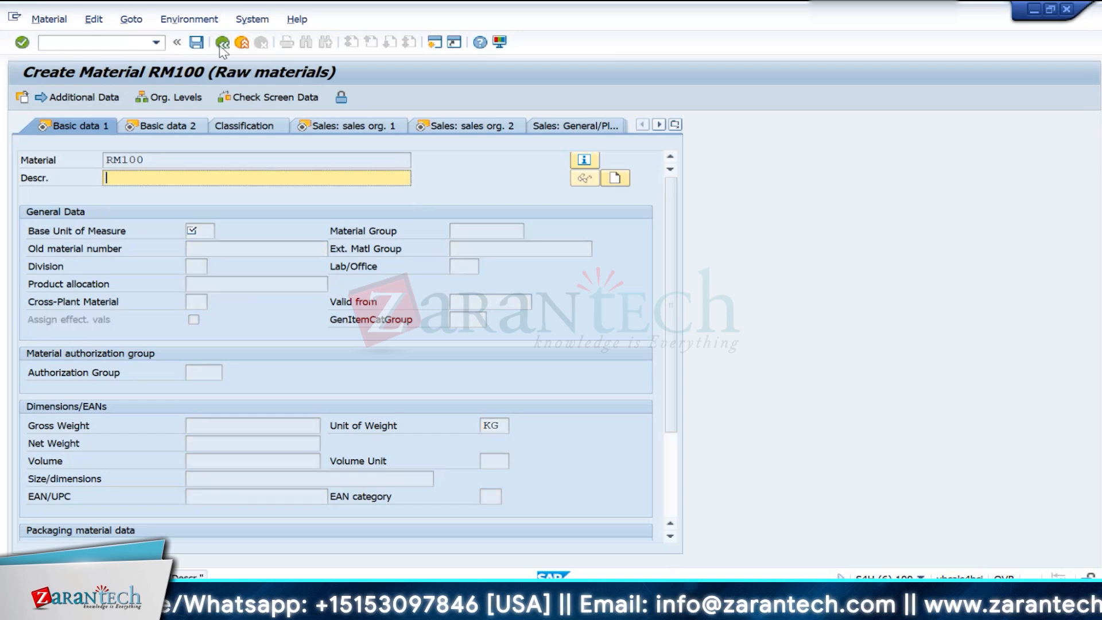
# - Restart transaction MM01 and enter material RM100 as a mechanical engineering raw material, accepting the preselected views
pyautogui.click(108, 46)
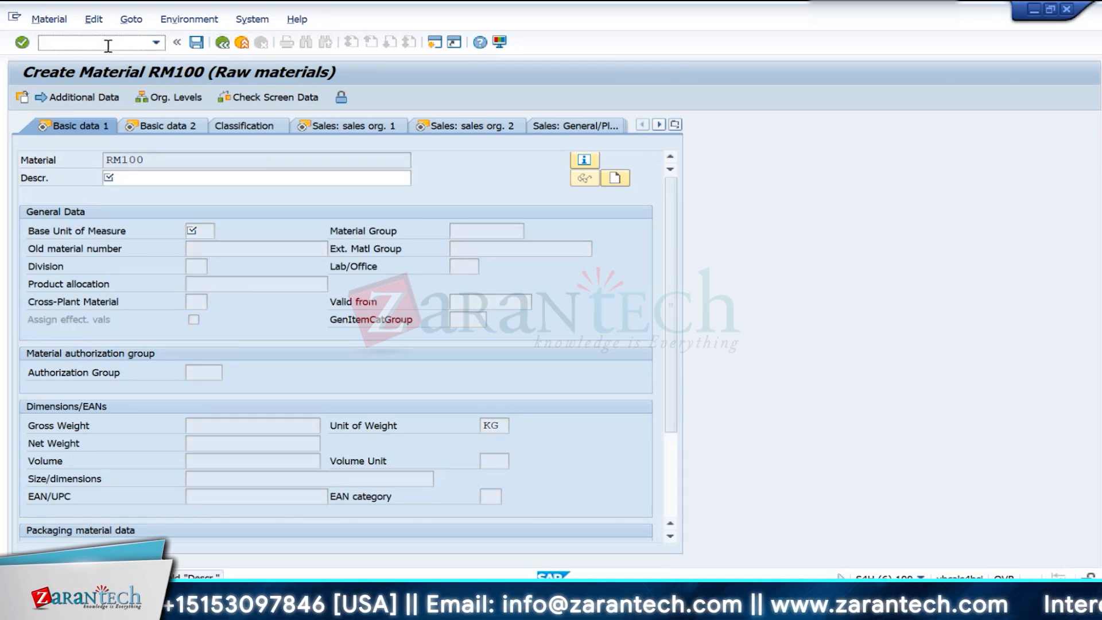
pyautogui.write('/n')
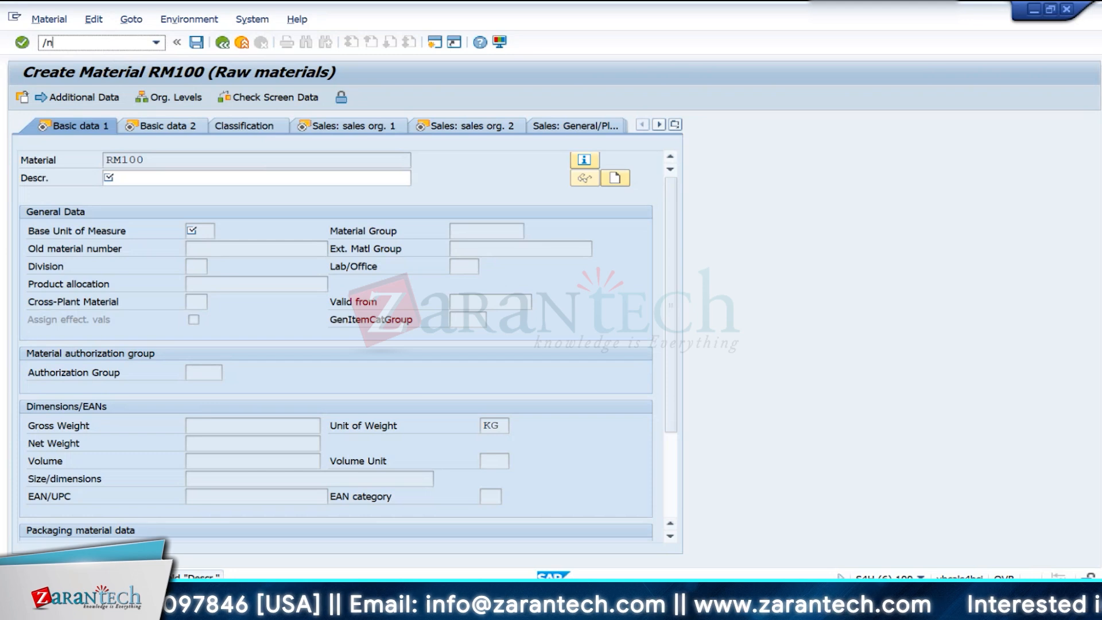
pyautogui.write('mm01')
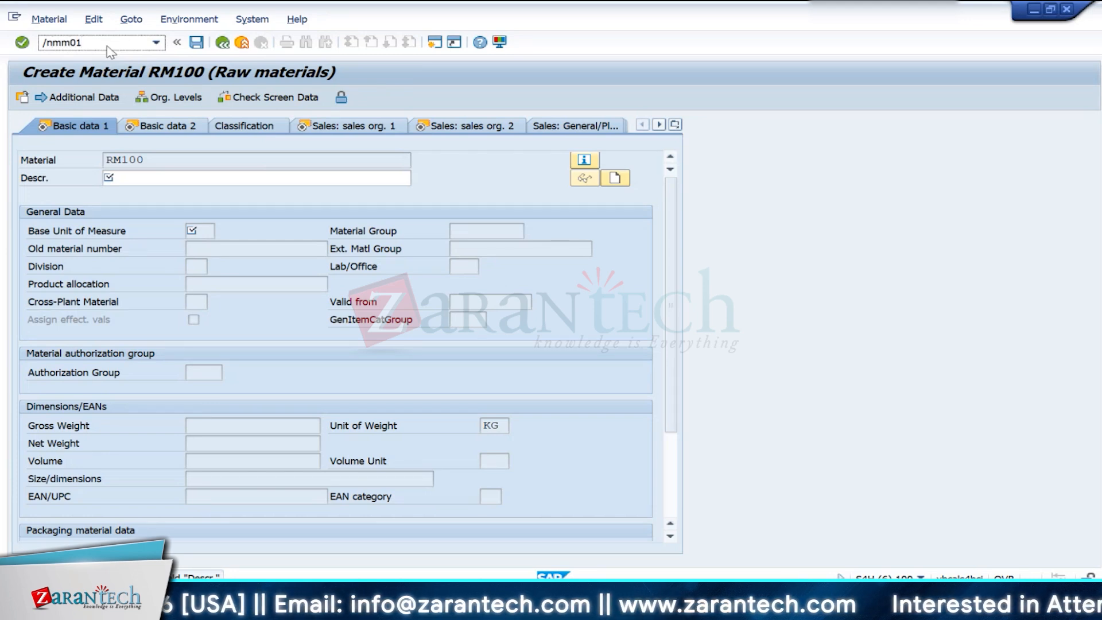
pyautogui.press('Return')
pyautogui.press('Down')
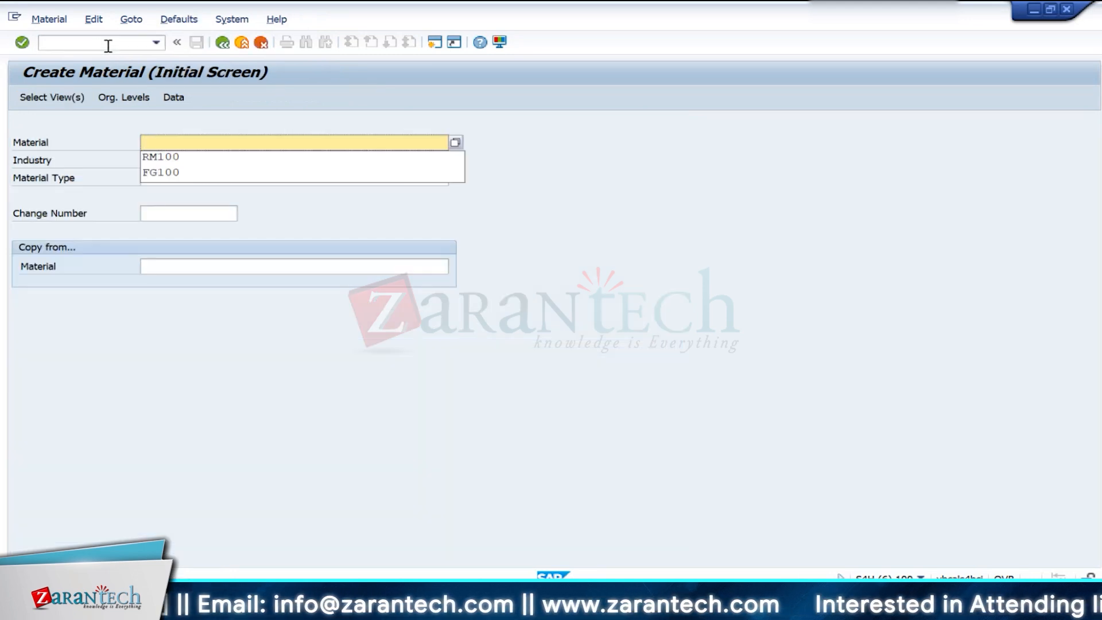
pyautogui.press('Down')
pyautogui.press('Return')
# - Set the organizational levels to plant IN10 and storage location 0001, and confirm them
pyautogui.press('Return')
pyautogui.press('Return')
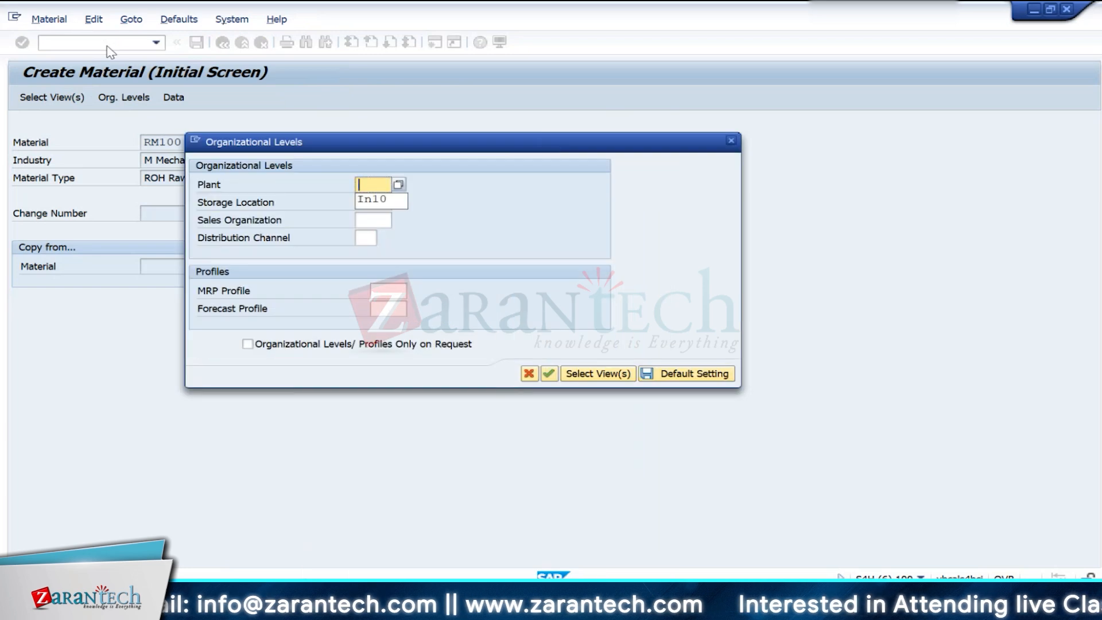
pyautogui.write('In10')
pyautogui.press('Tab')
pyautogui.press('Down')
# - Describe material RM100 as Wheels with base unit of measure EA, and continue past the basic data views
pyautogui.press('Down')
pyautogui.press('Return')
pyautogui.press('Return')
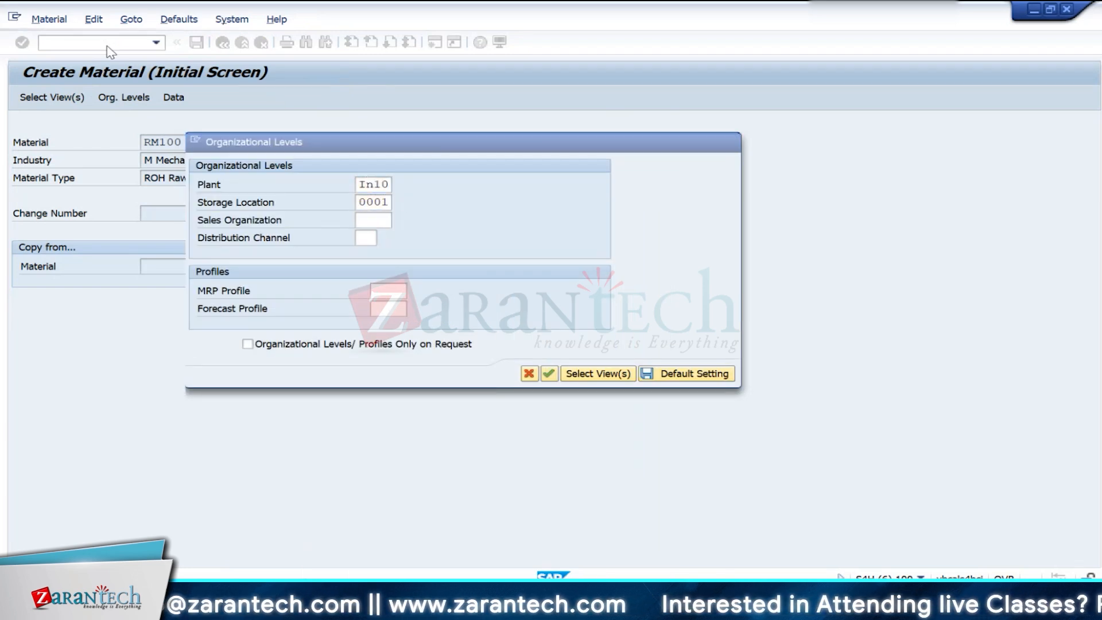
pyautogui.press('Down')
pyautogui.press('Down')
pyautogui.press('Return')
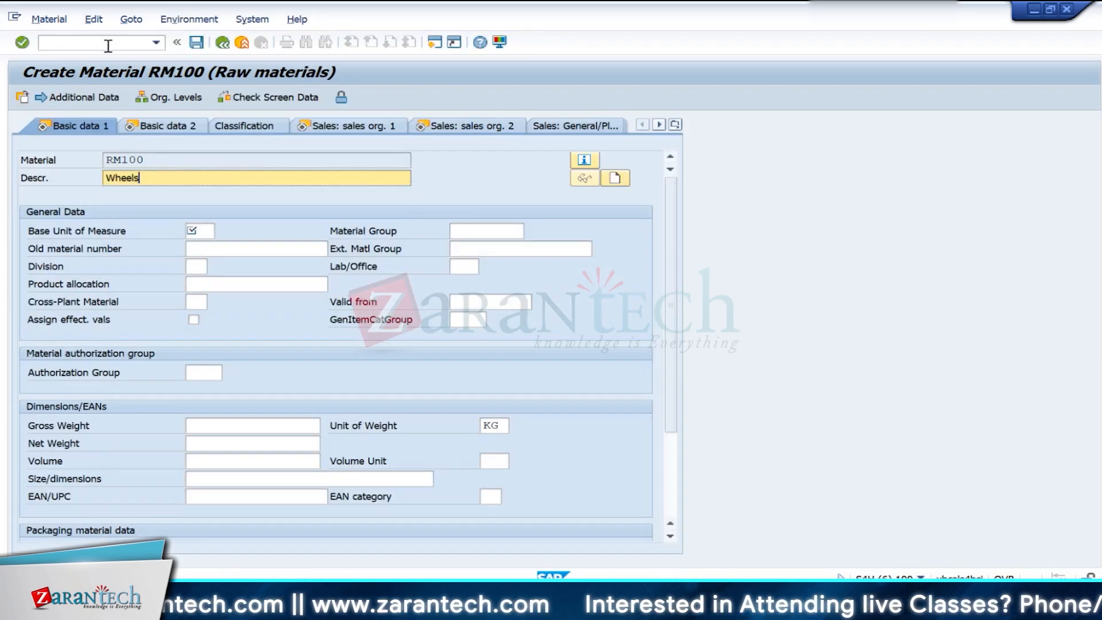
pyautogui.press('Tab')
pyautogui.press('Tab')
pyautogui.write('e')
pyautogui.press('Down')
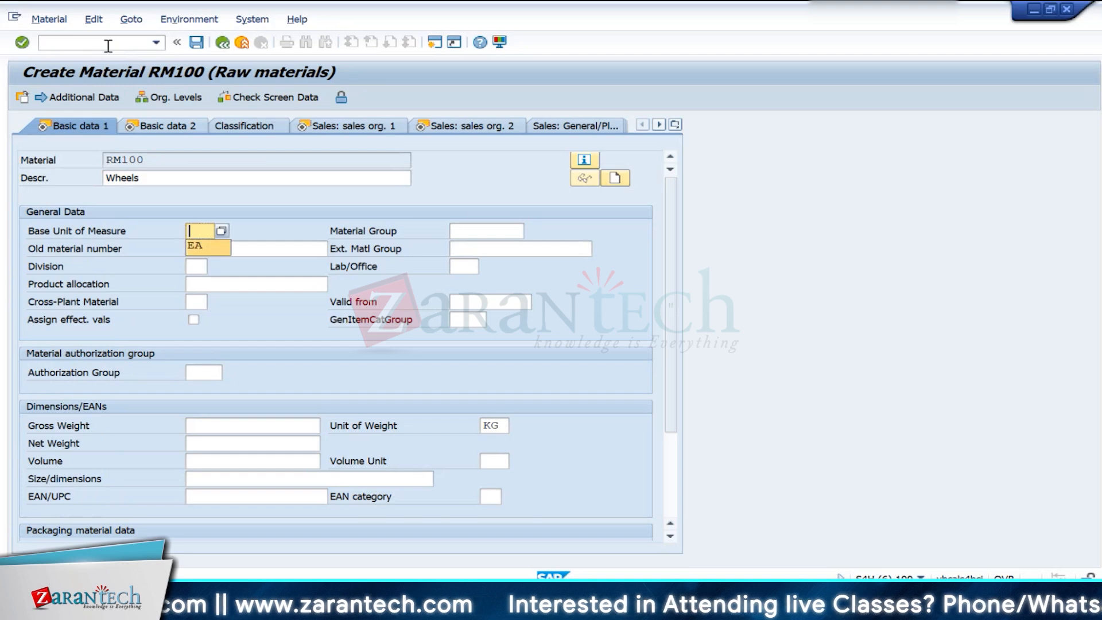
pyautogui.press('Return')
pyautogui.press('Return')
pyautogui.press('Return')
pyautogui.press('Return')
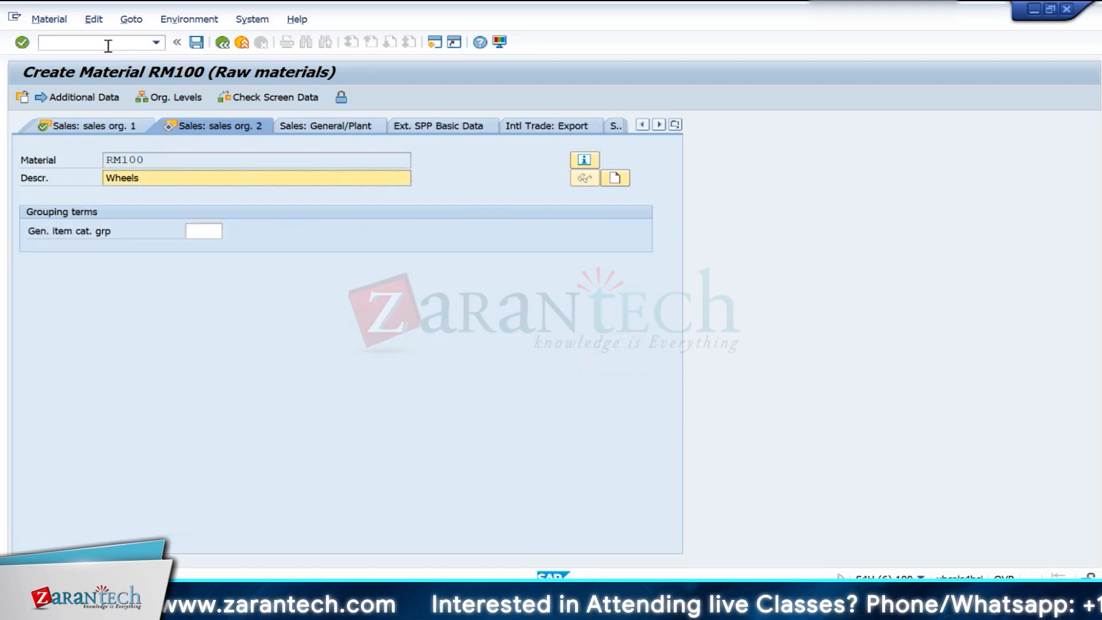
# - Set the MRP type to ND for RM100 and proceed through the MRP views without further entries
pyautogui.write('n')
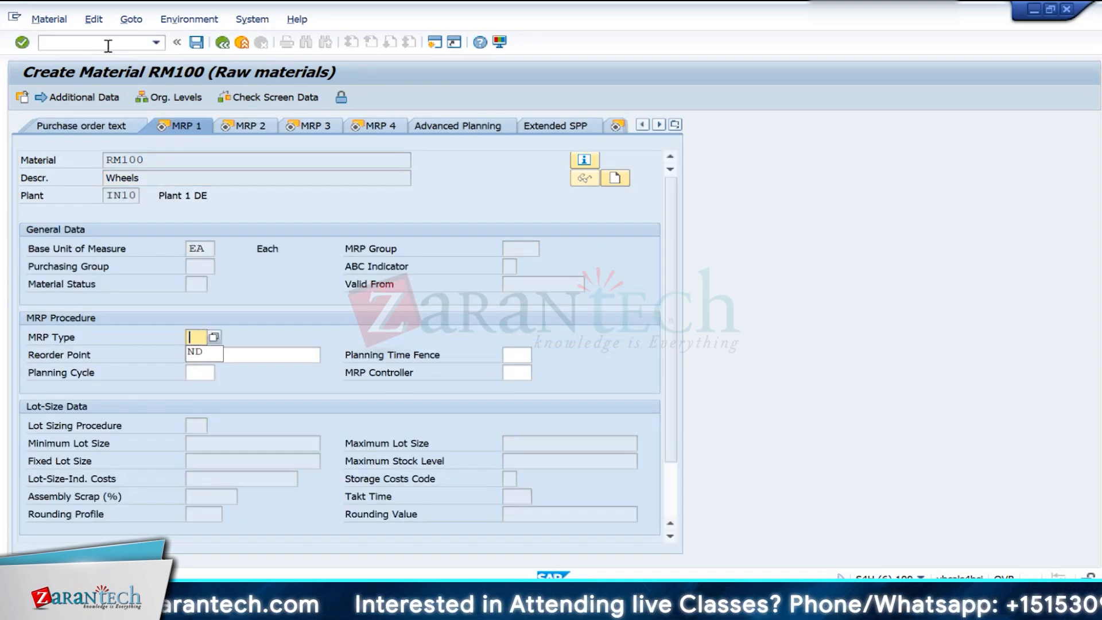
pyautogui.press('Down')
pyautogui.press('Return')
pyautogui.press('Return')
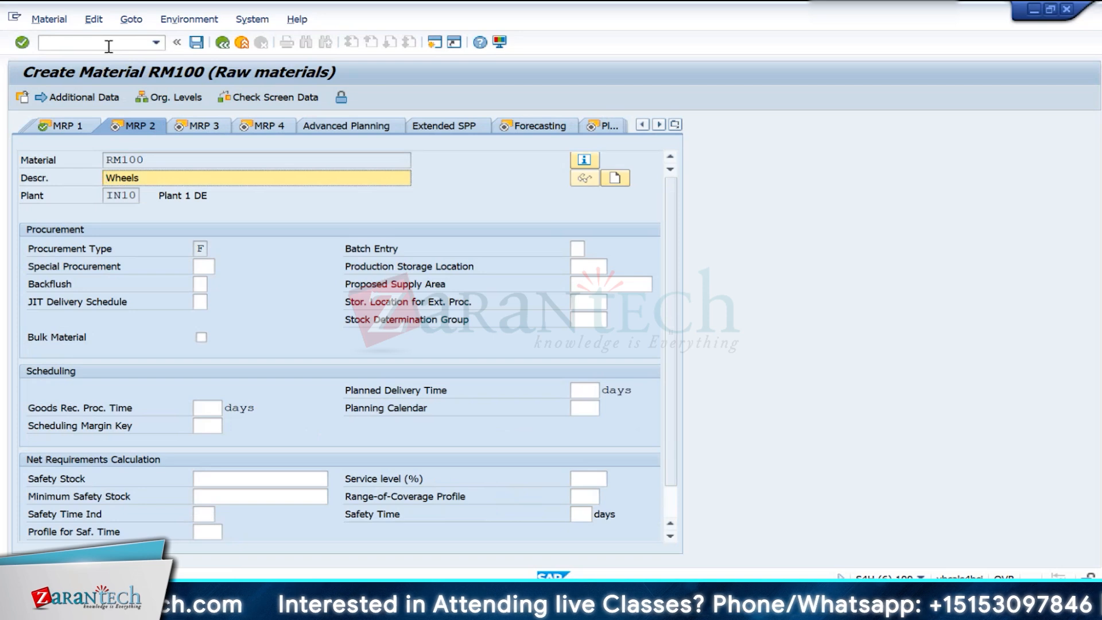
pyautogui.press('Return')
pyautogui.press('Return')
pyautogui.press('Return')
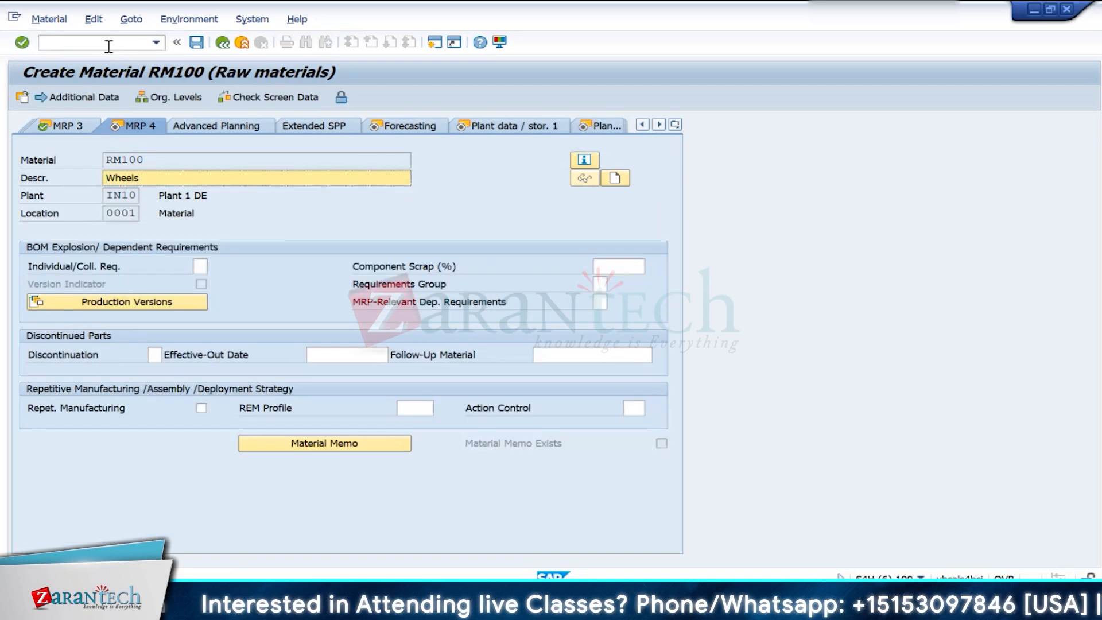
# - Set the forecast model to N and continue past the plant data views to Accounting 1
pyautogui.write('n')
pyautogui.press('Down')
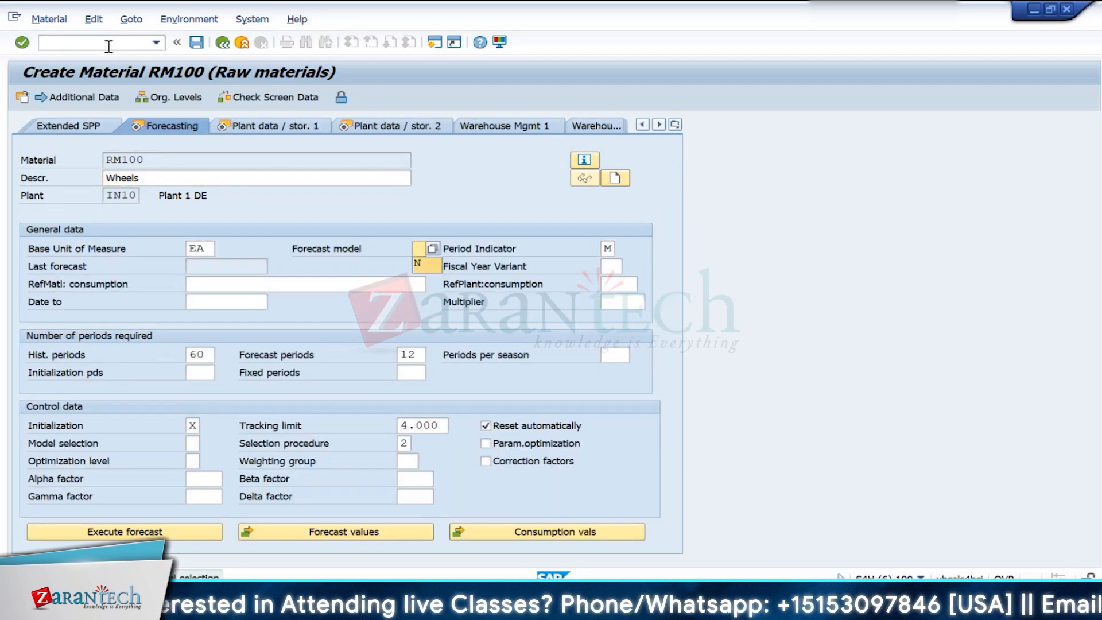
pyautogui.press('Return')
pyautogui.press('Return')
pyautogui.press('Return')
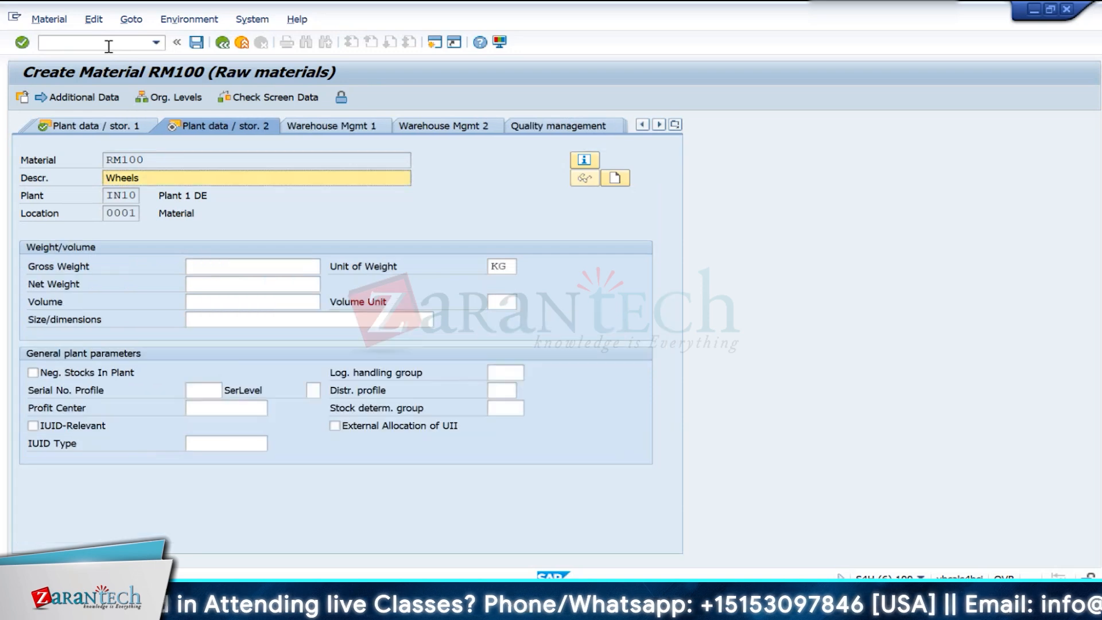
pyautogui.press('Return')
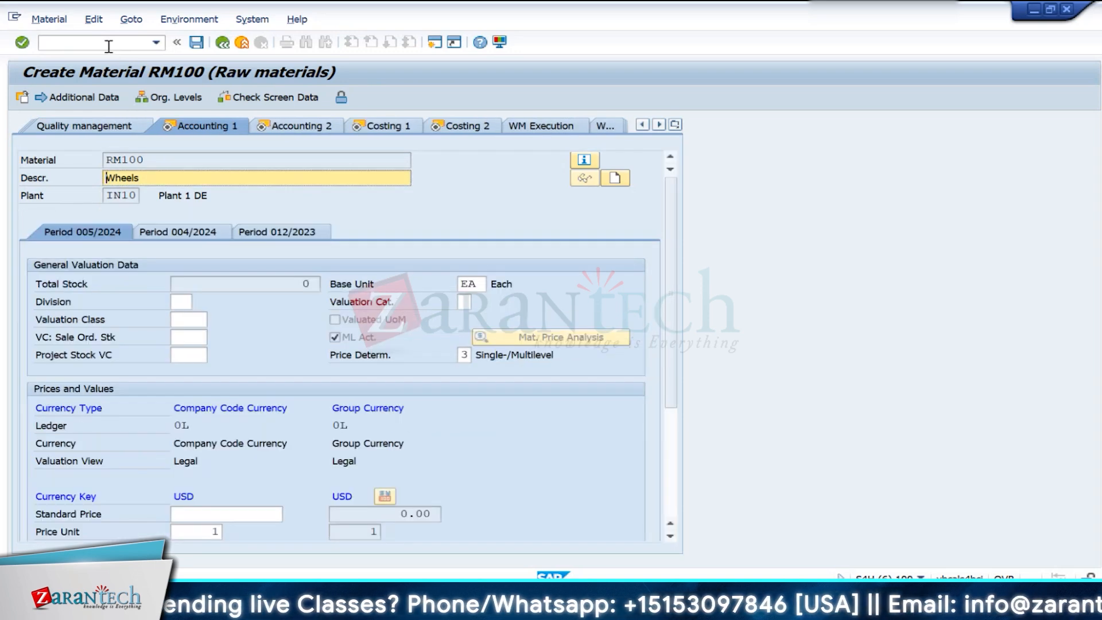
# - Enter valuation class 3000 and a standard price of 100 USD in the accounting data
pyautogui.click(176, 319)
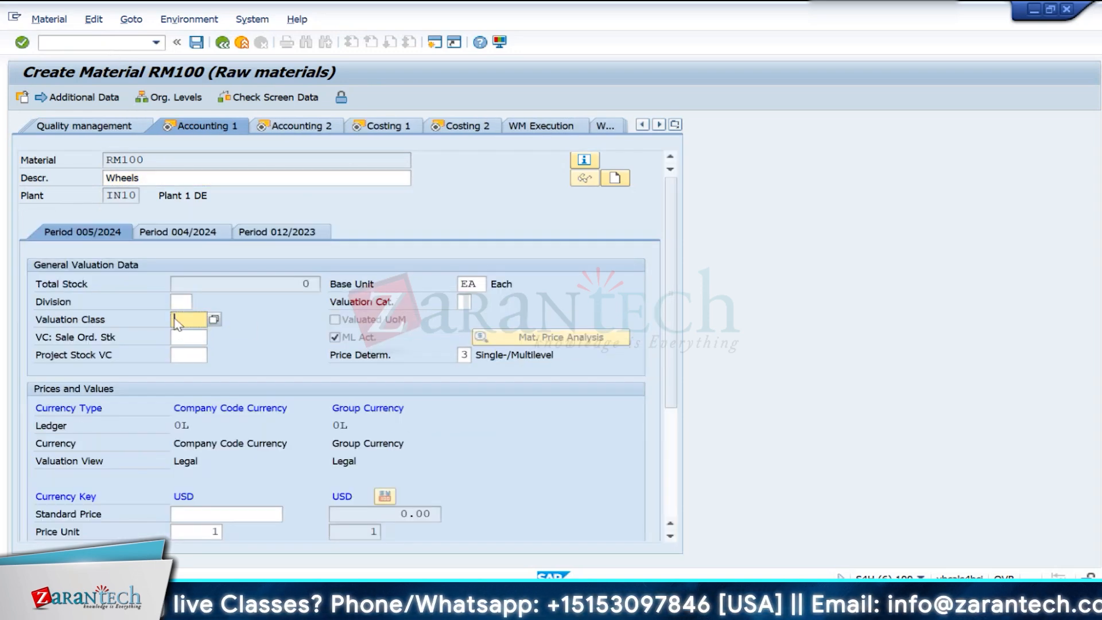
pyautogui.write('3000')
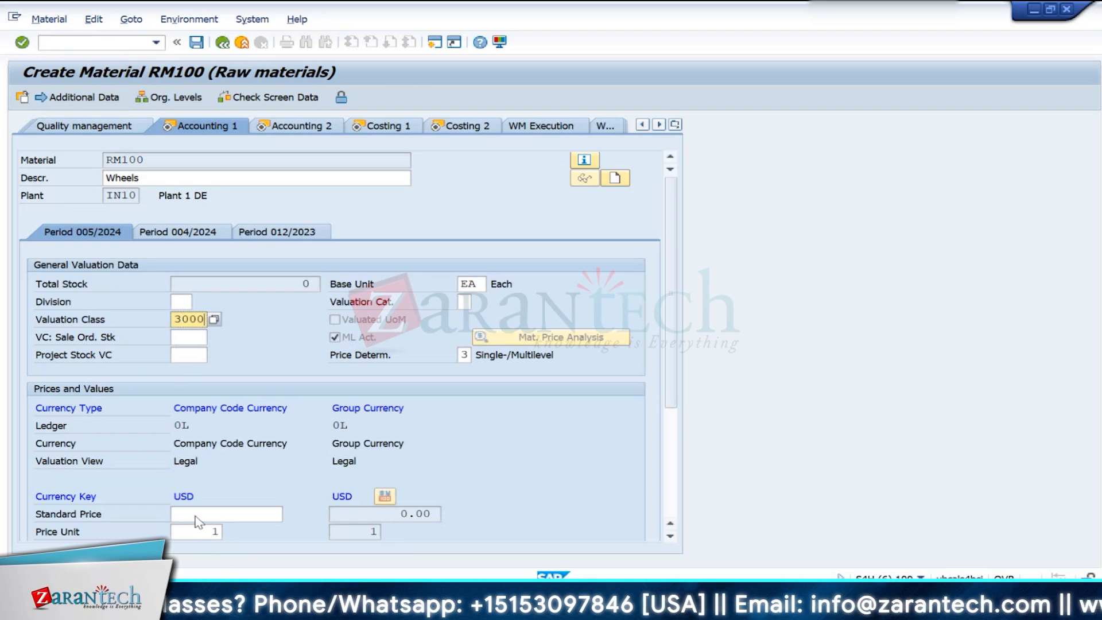
pyautogui.click(196, 514)
pyautogui.write('100')
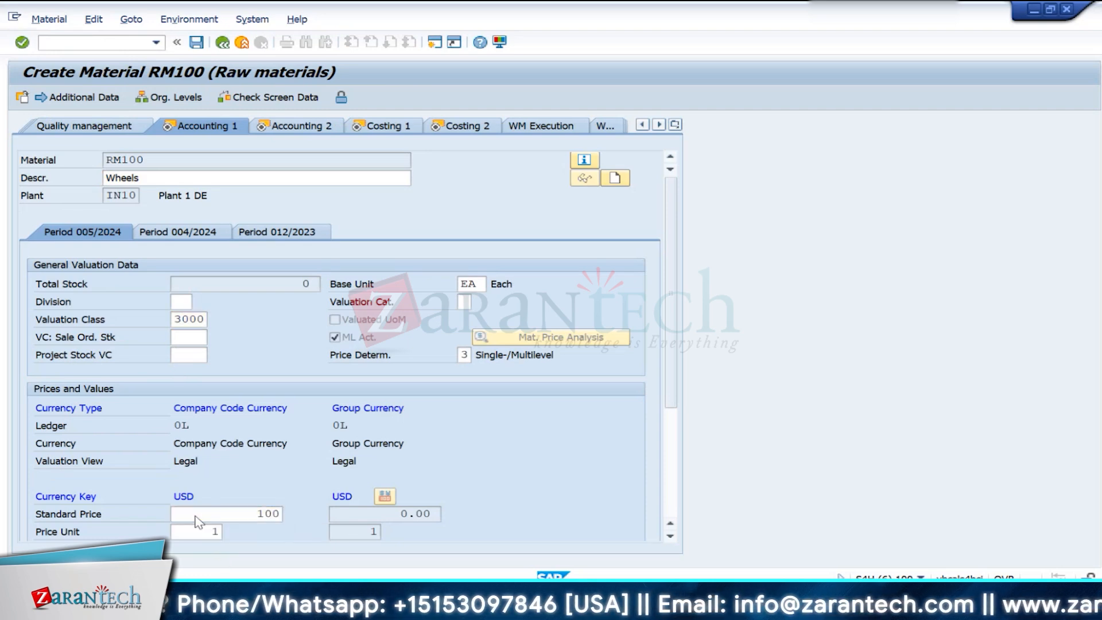
pyautogui.press('Return')
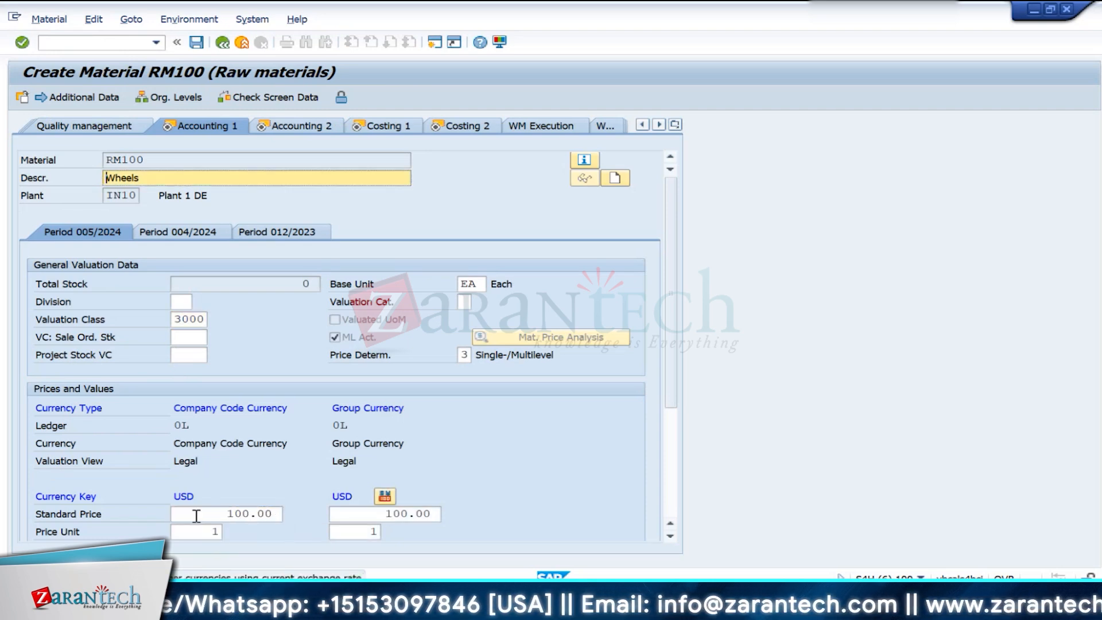
# - Proceed to the Costing 1 view and activate Material origin for RM100
pyautogui.press('Return')
pyautogui.press('Return')
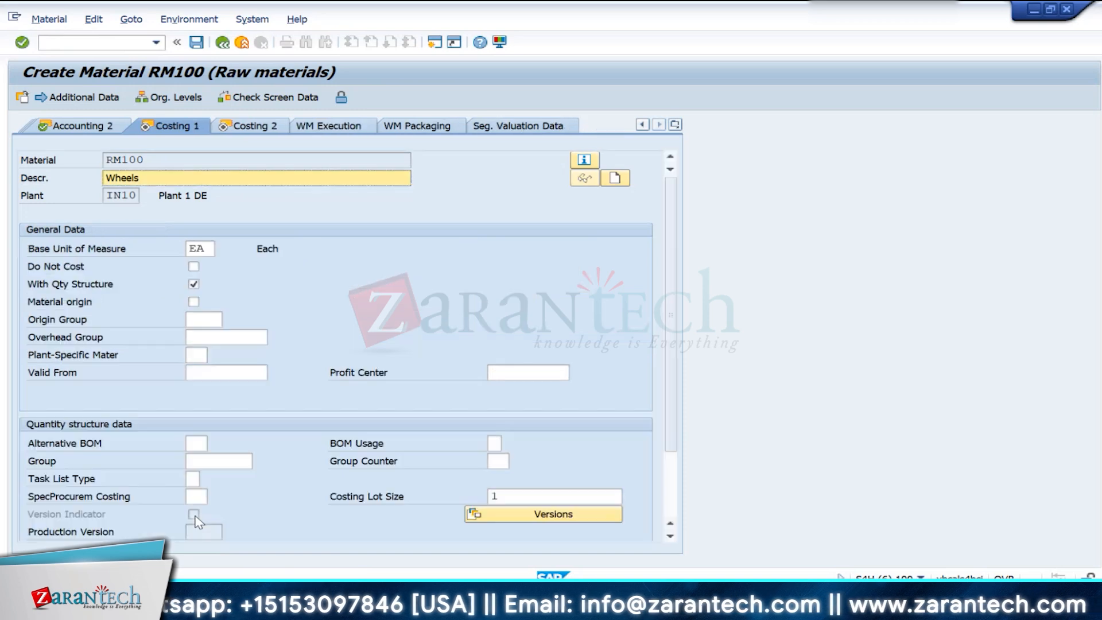
pyautogui.click(193, 301)
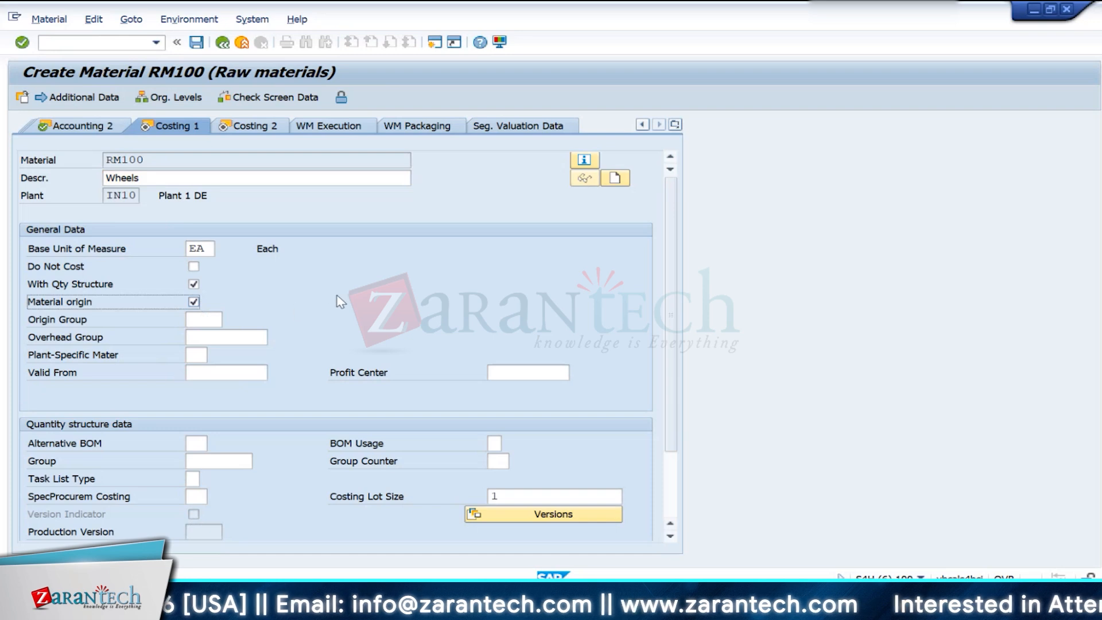
# - Start SPRO in a new session and display the SAP Reference IMG
pyautogui.click(434, 44)
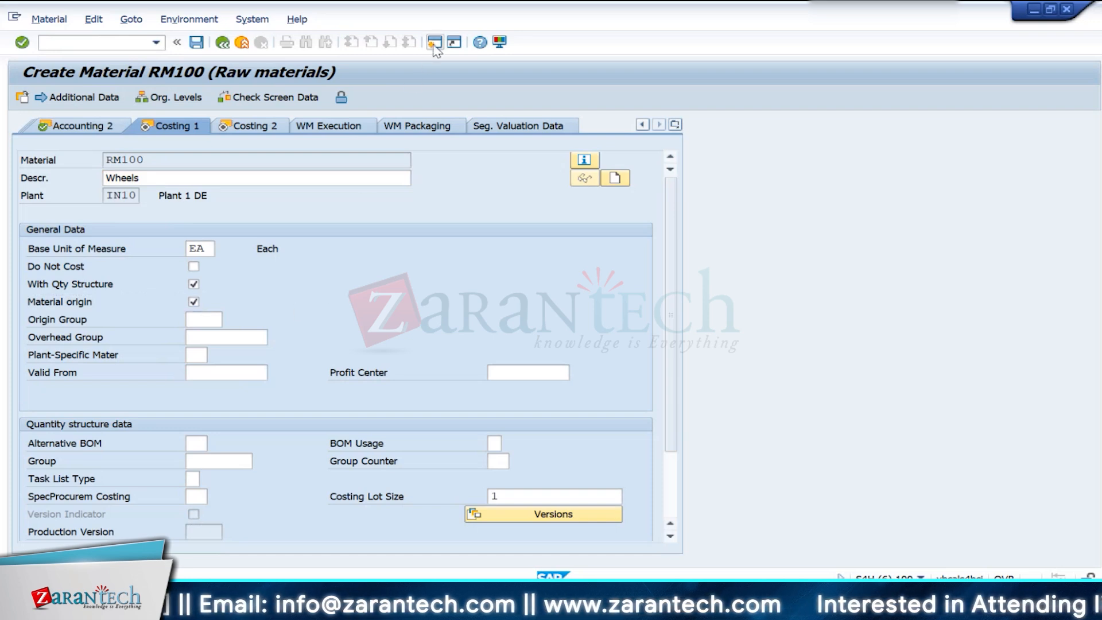
pyautogui.write('spro')
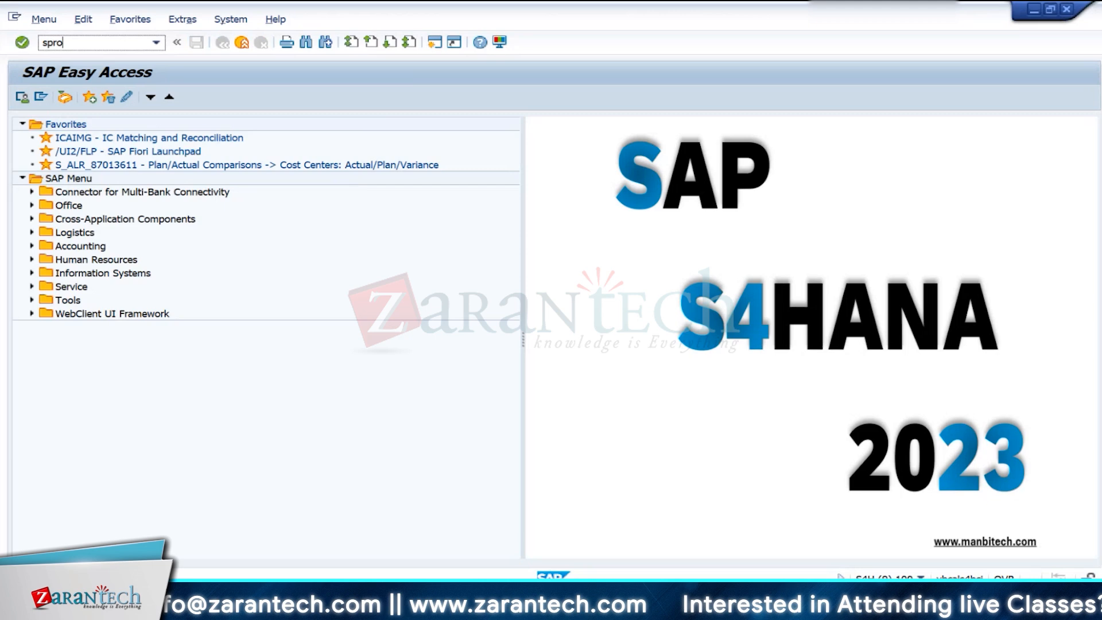
pyautogui.press('Return')
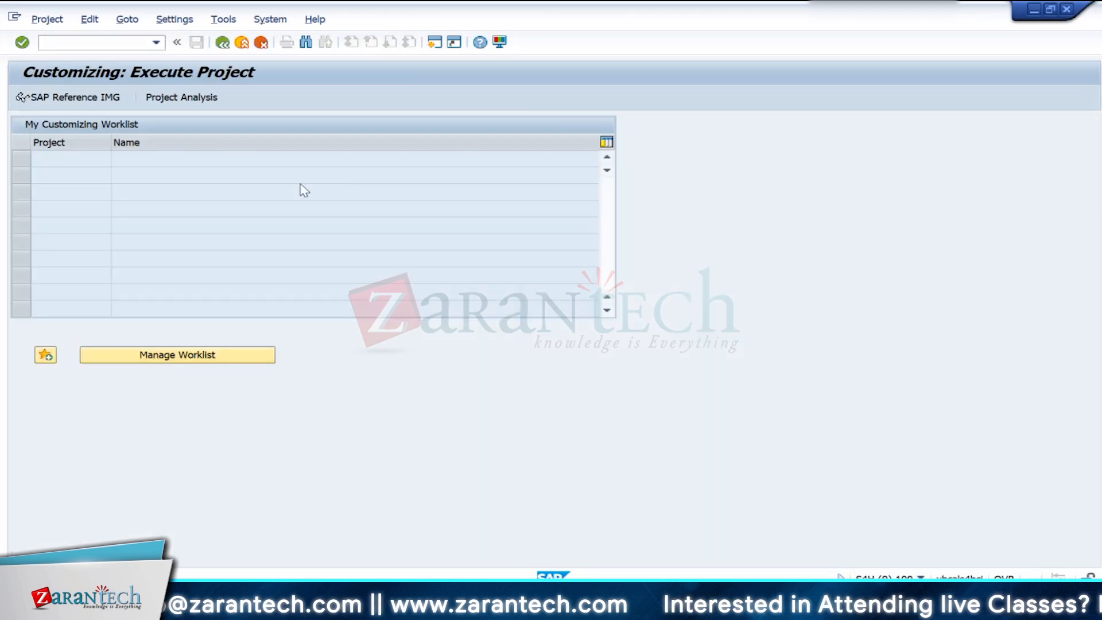
pyautogui.click(124, 360)
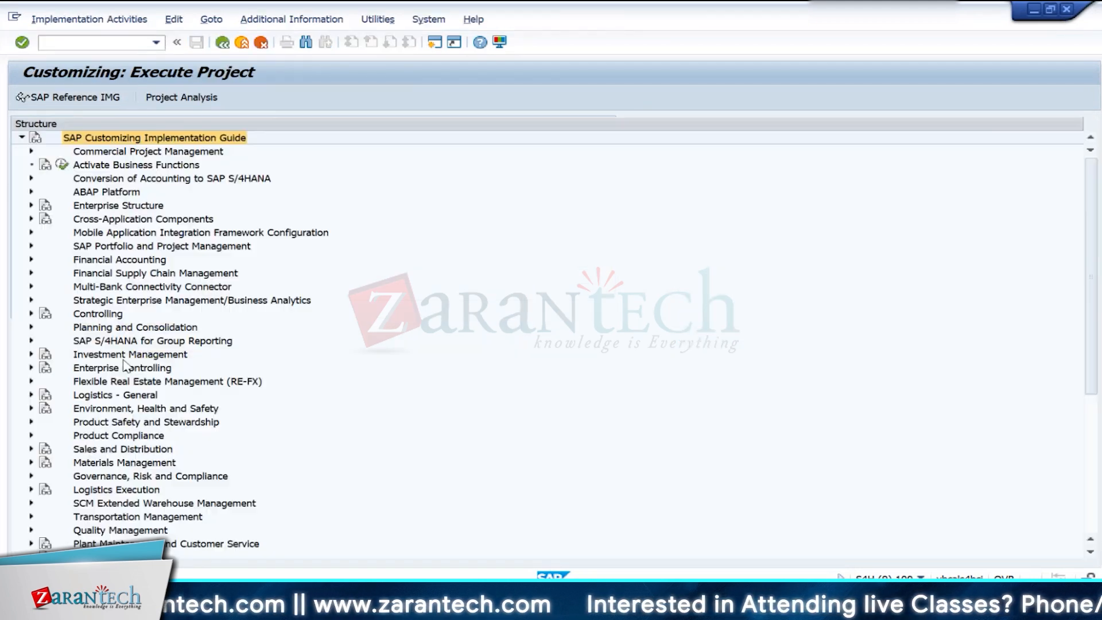
# - Open Define Origin Groups under the Basic Settings for Material Costing for controlling area IN10 and check the code for Wheels
pyautogui.click(31, 314)
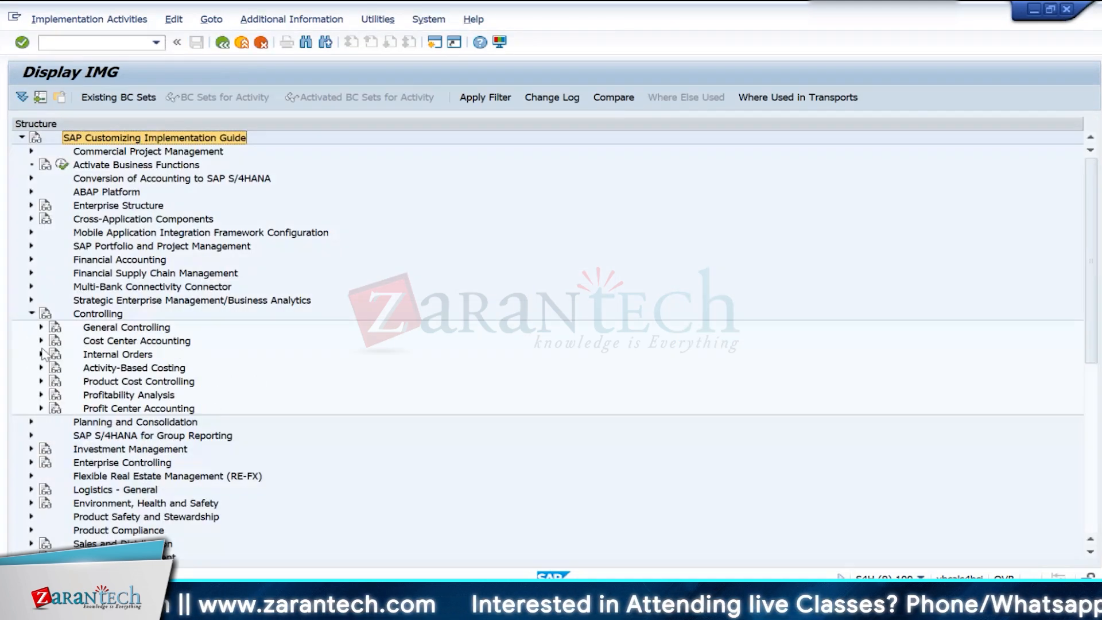
pyautogui.click(41, 381)
pyautogui.click(51, 394)
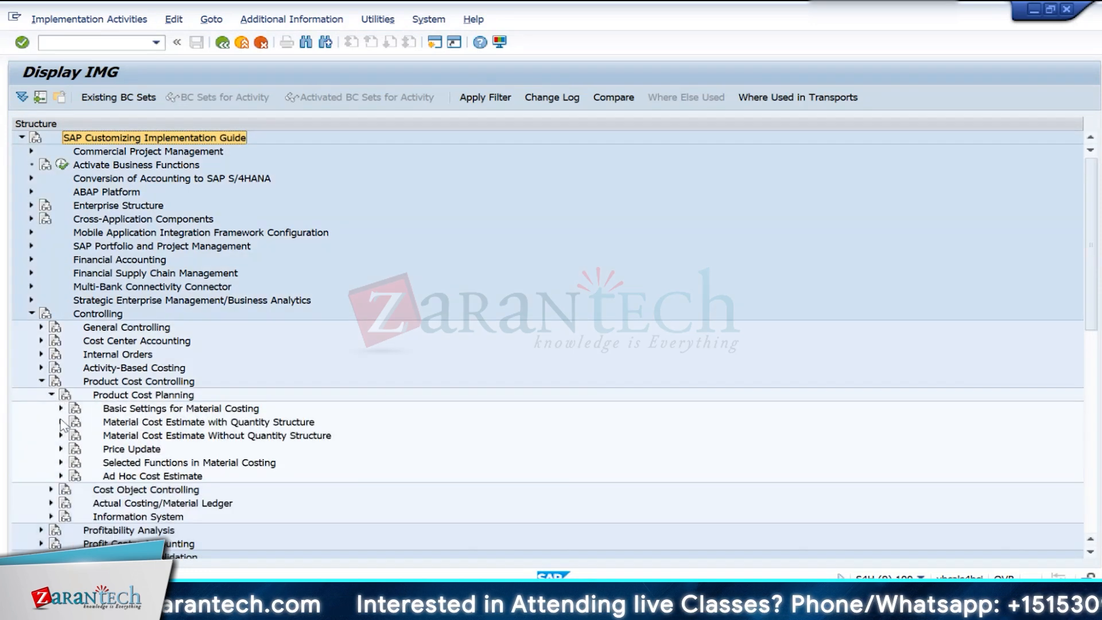
pyautogui.click(61, 409)
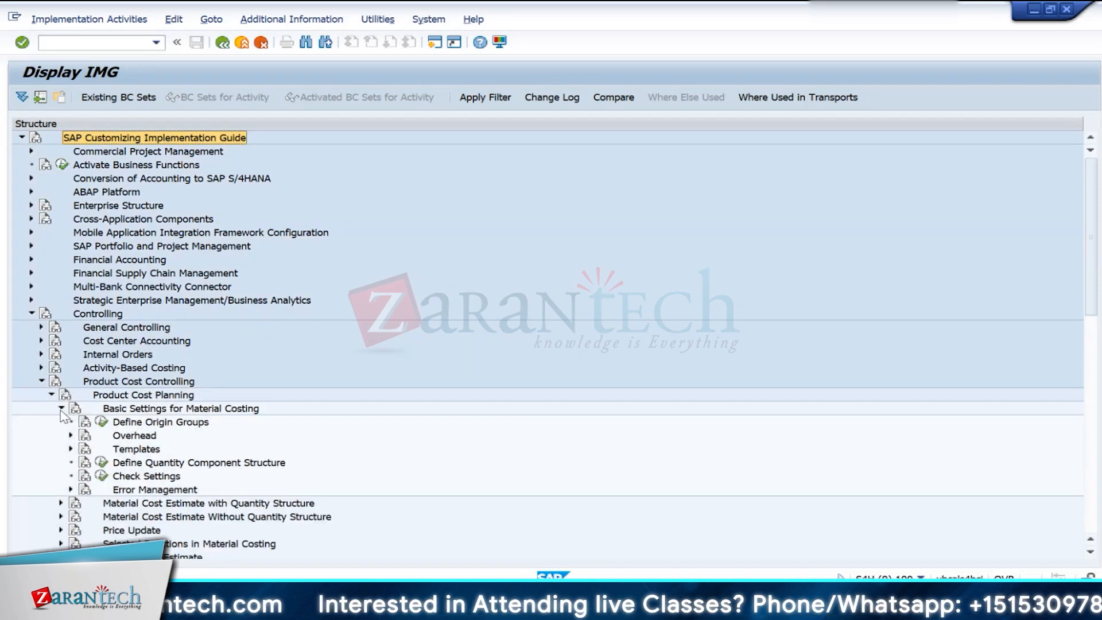
pyautogui.click(101, 423)
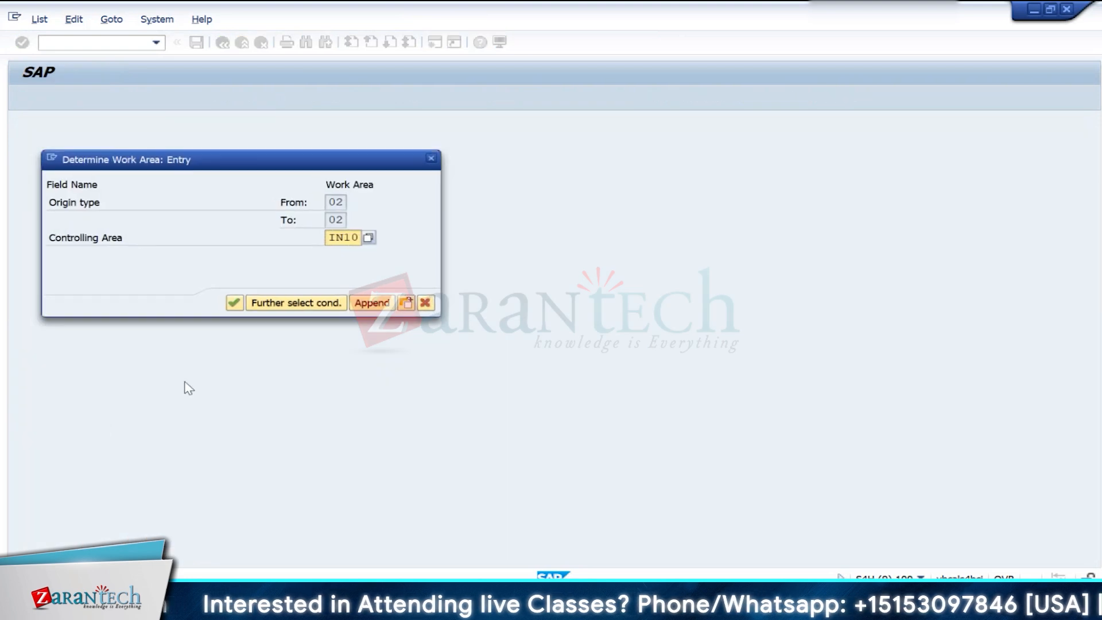
pyautogui.click(234, 303)
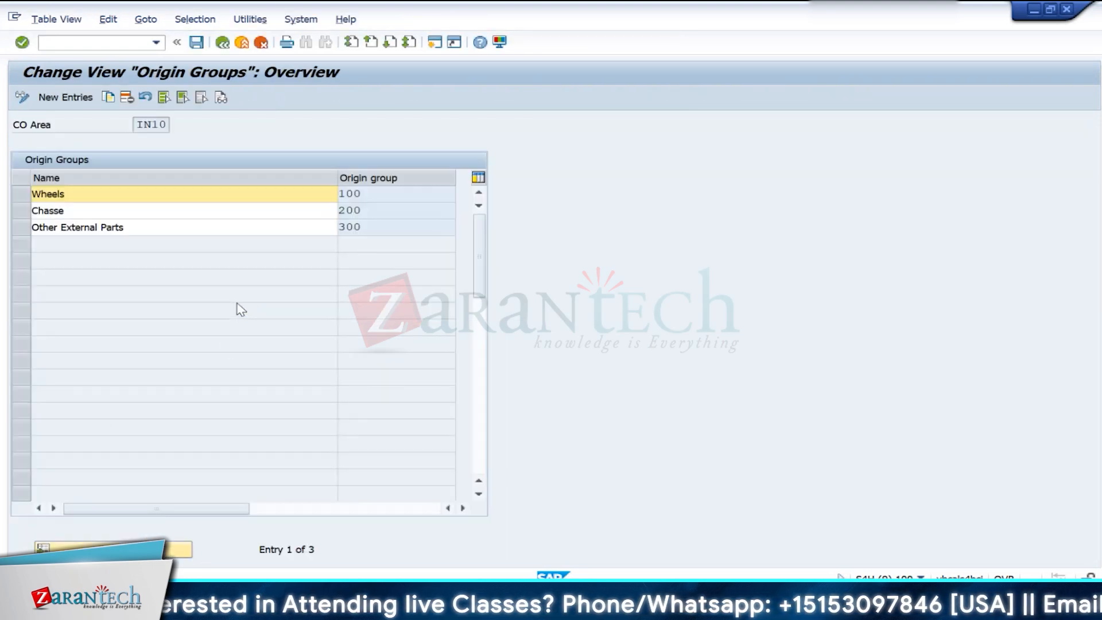
pyautogui.moveTo(391, 193); pyautogui.dragTo(320, 182)
# - Assign origin group 100 (Wheels) of controlling area IN10 to material RM100 and save the material
pyautogui.hotkey('alt', 'Tab')
pyautogui.hotkey('alt', 'Tab')
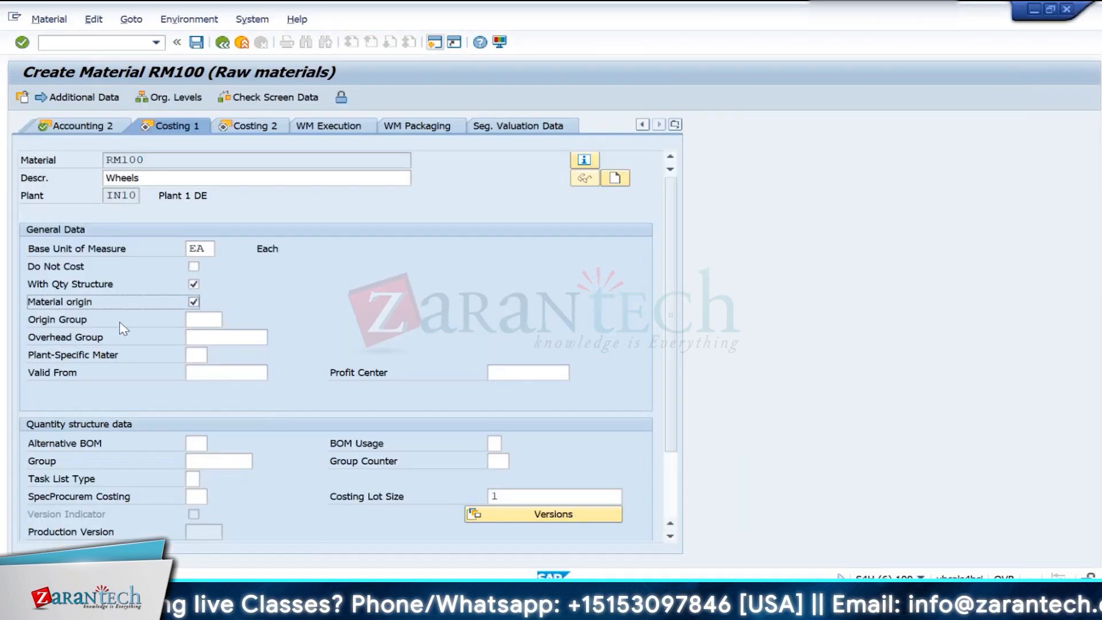
pyautogui.click(204, 319)
pyautogui.click(229, 321)
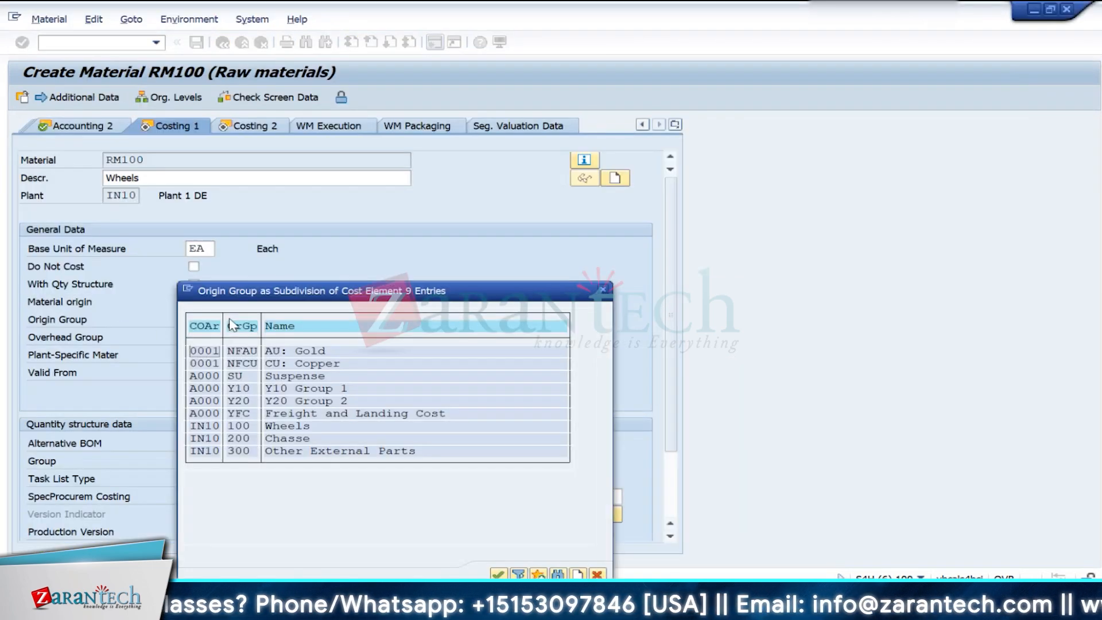
pyautogui.doubleClick(199, 426)
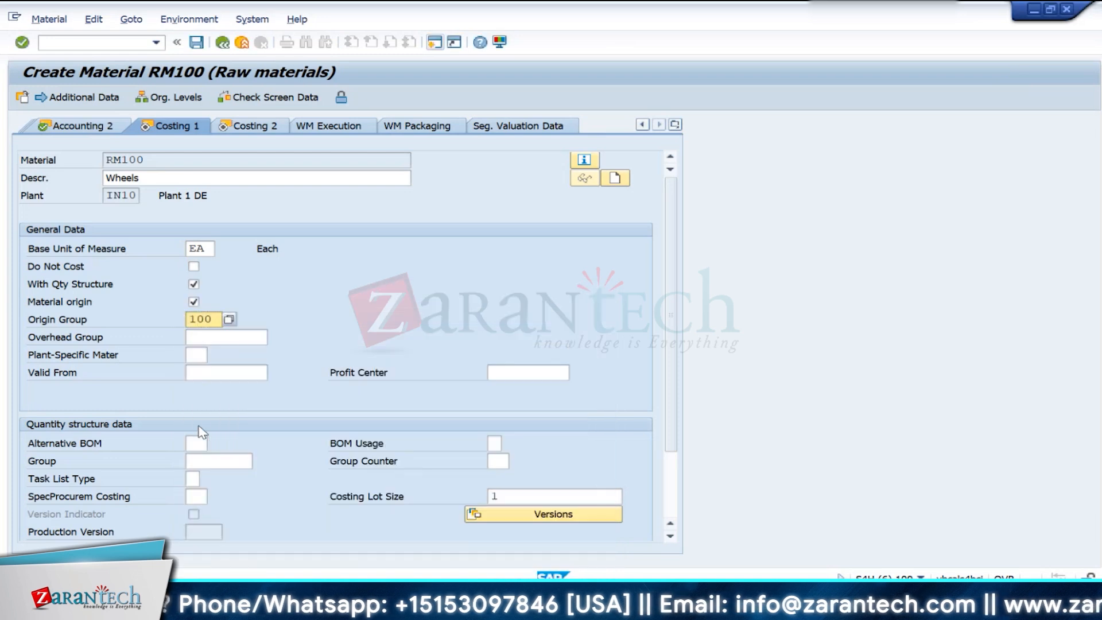
pyautogui.press('Return')
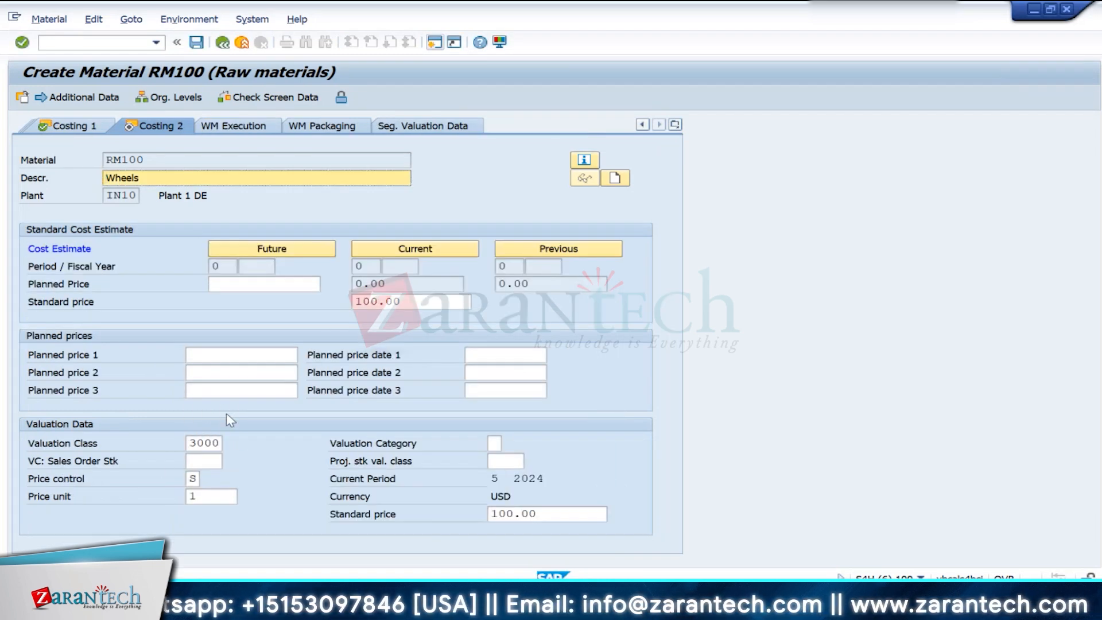
pyautogui.click(80, 126)
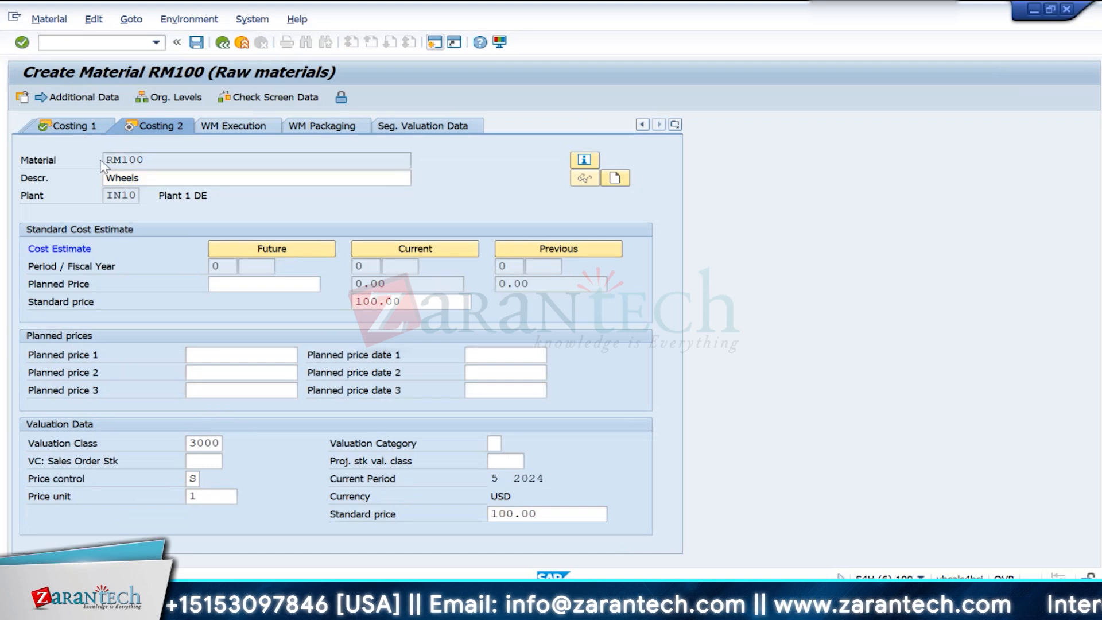
pyautogui.click(215, 322)
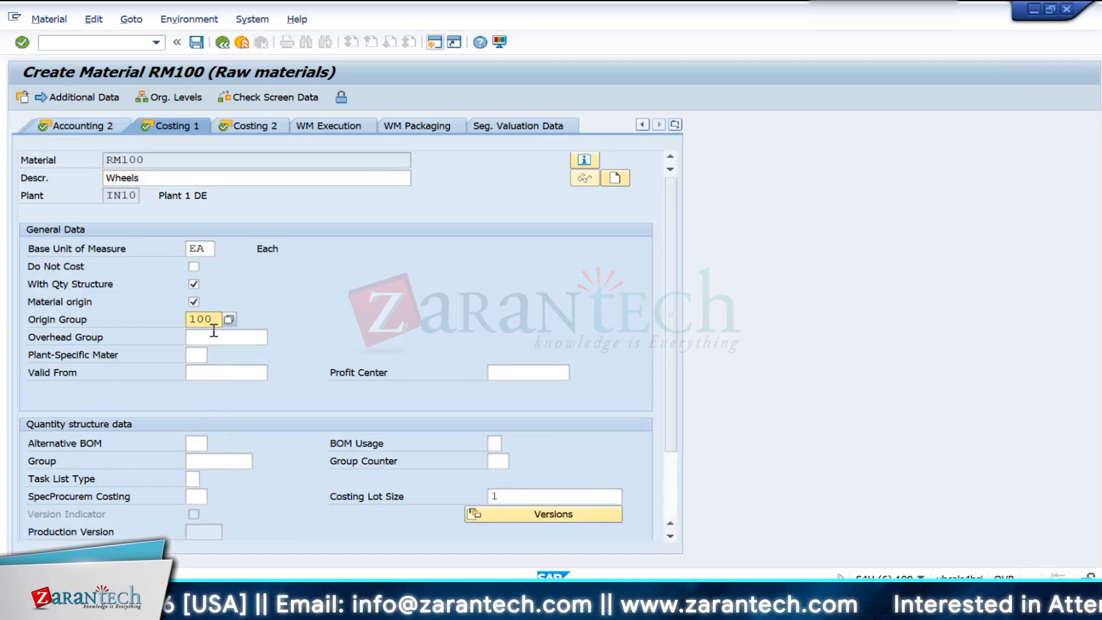
pyautogui.click(198, 48)
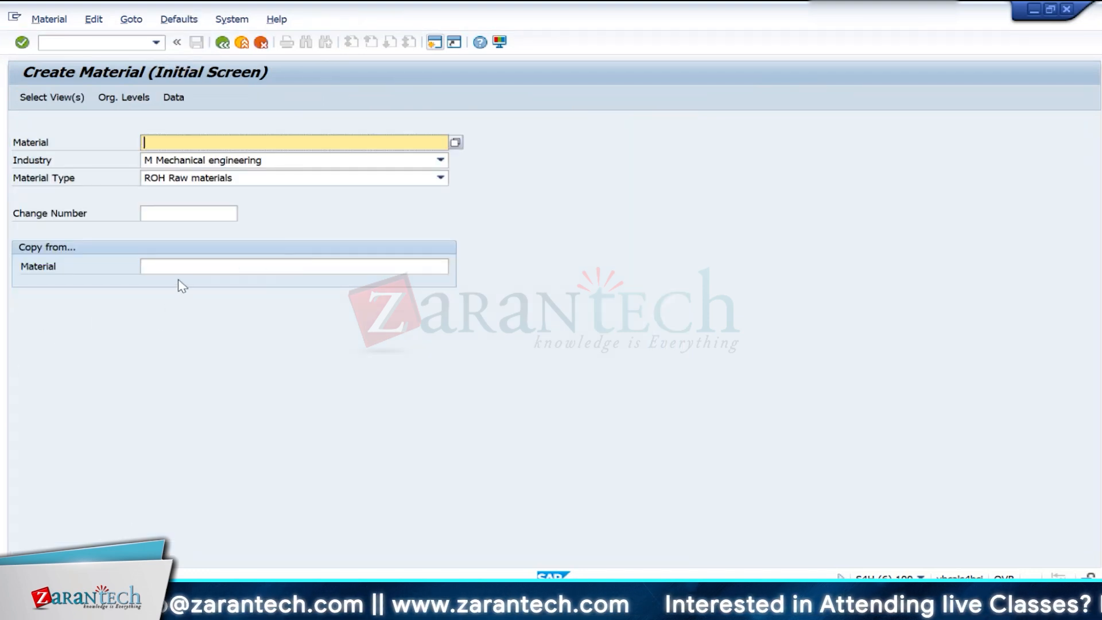
# - Switch to the CO Training workbook in Excel and look up Chasse in the Z1 cost component list
pyautogui.hotkey('alt', 'Tab')
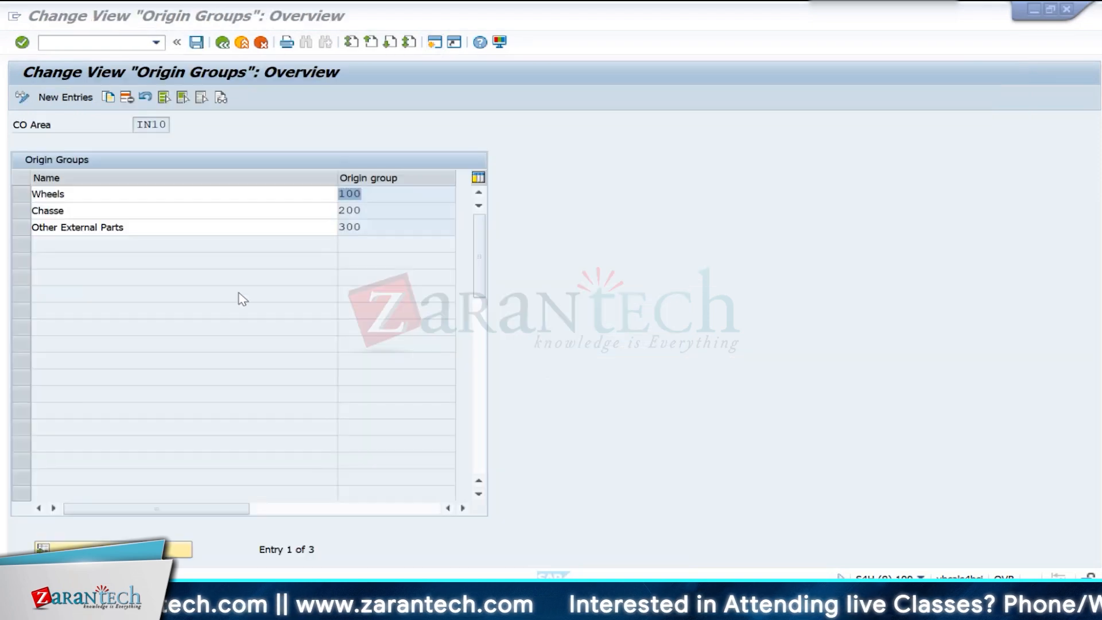
pyautogui.moveTo(752, 600)
pyautogui.click(738, 543)
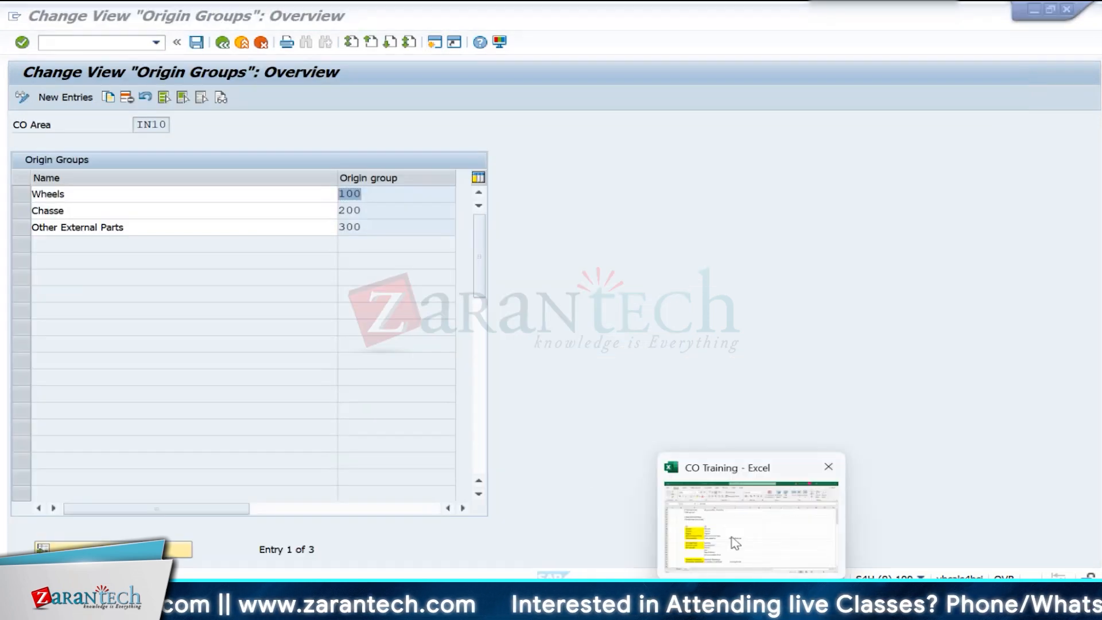
pyautogui.click(199, 322)
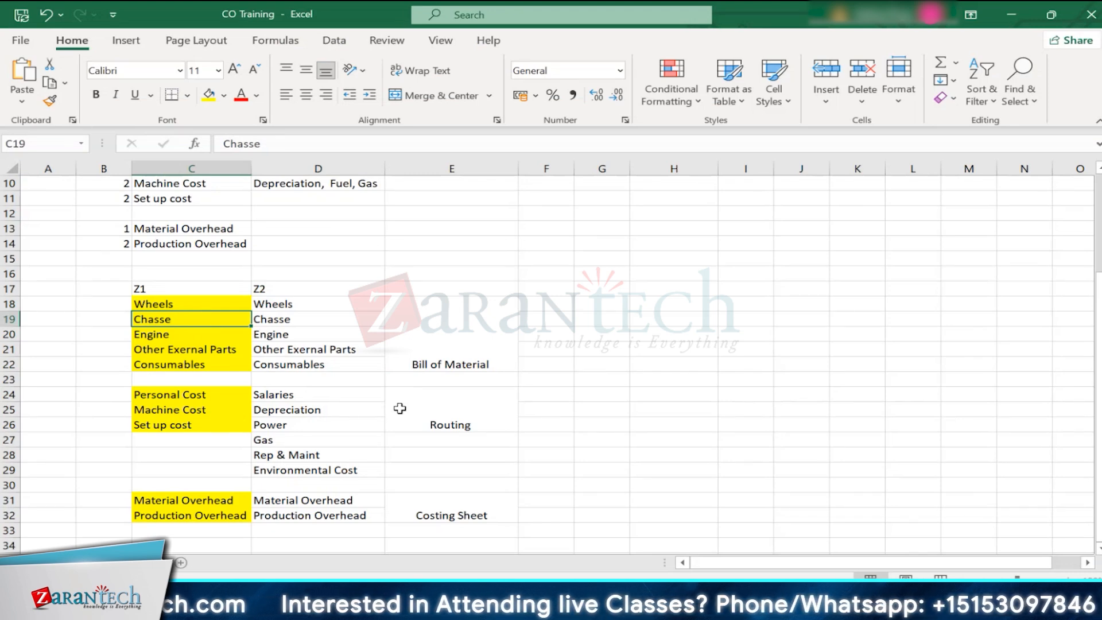
# - Return to SAP and start creating raw material RM200 for plant IN10 and storage location 0001
pyautogui.hotkey('alt', 'Tab')
pyautogui.hotkey('alt', 'Tab')
pyautogui.press('Tab')
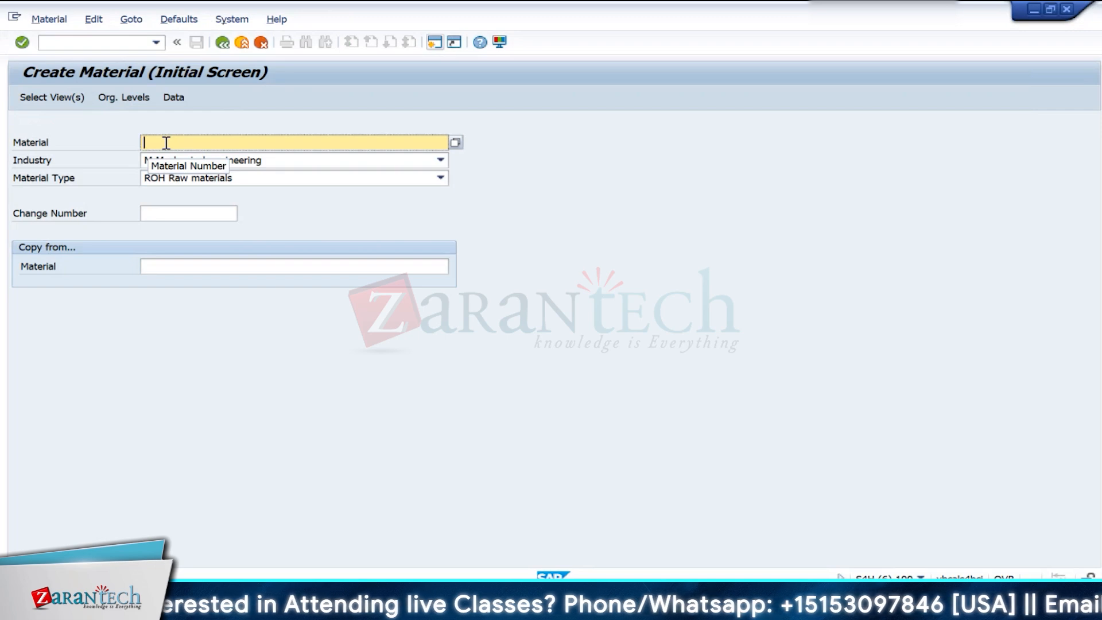
pyautogui.write('RM')
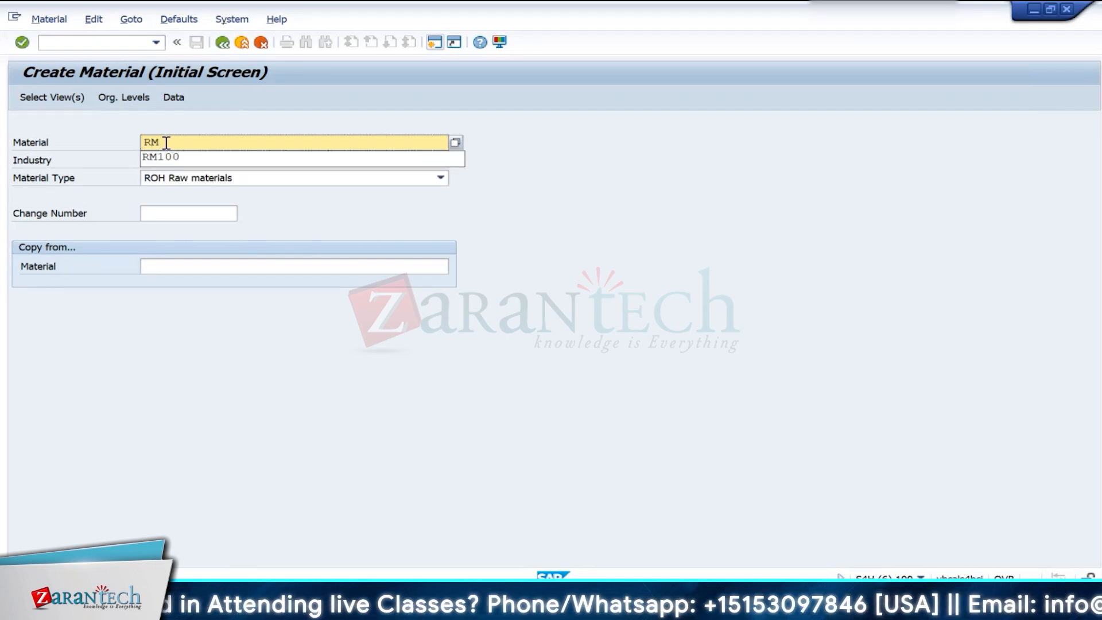
pyautogui.write('200')
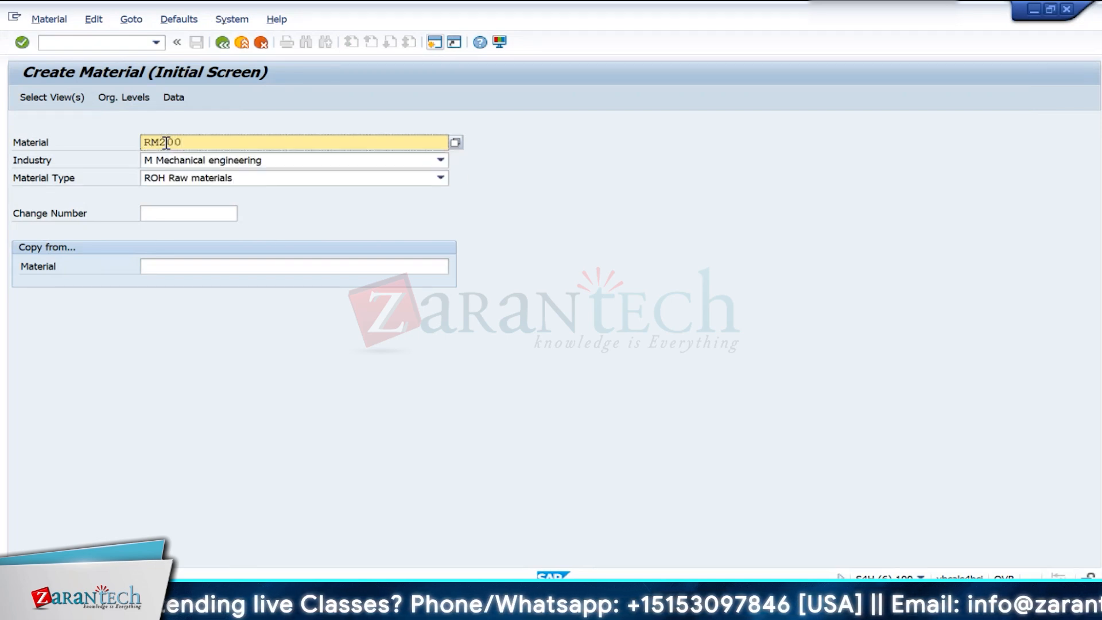
pyautogui.press('Return')
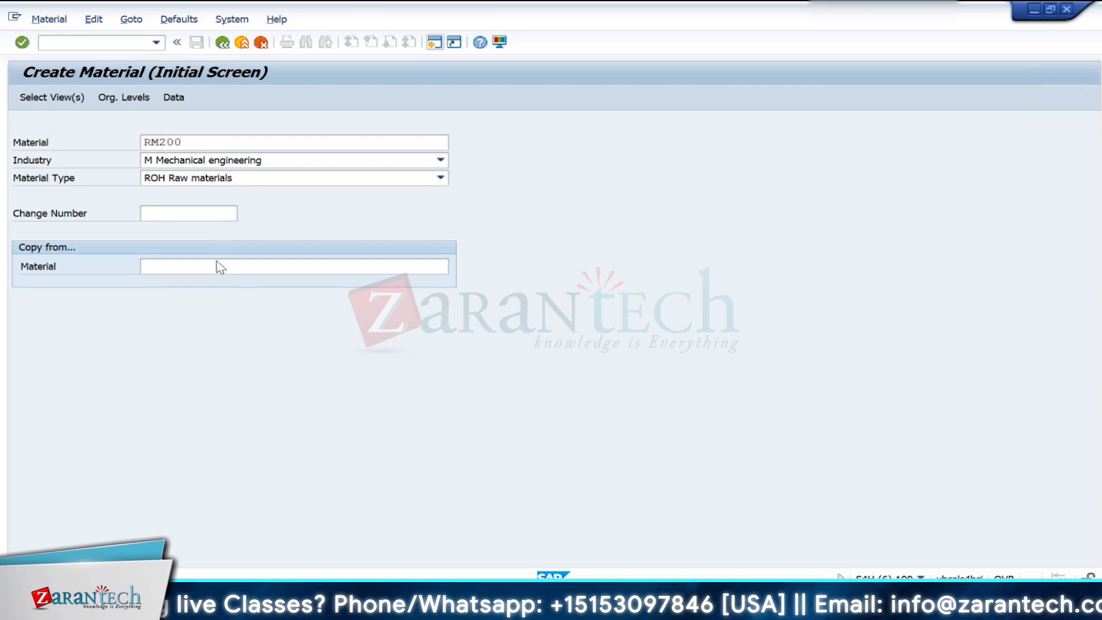
pyautogui.write('1010')
pyautogui.press('Tab')
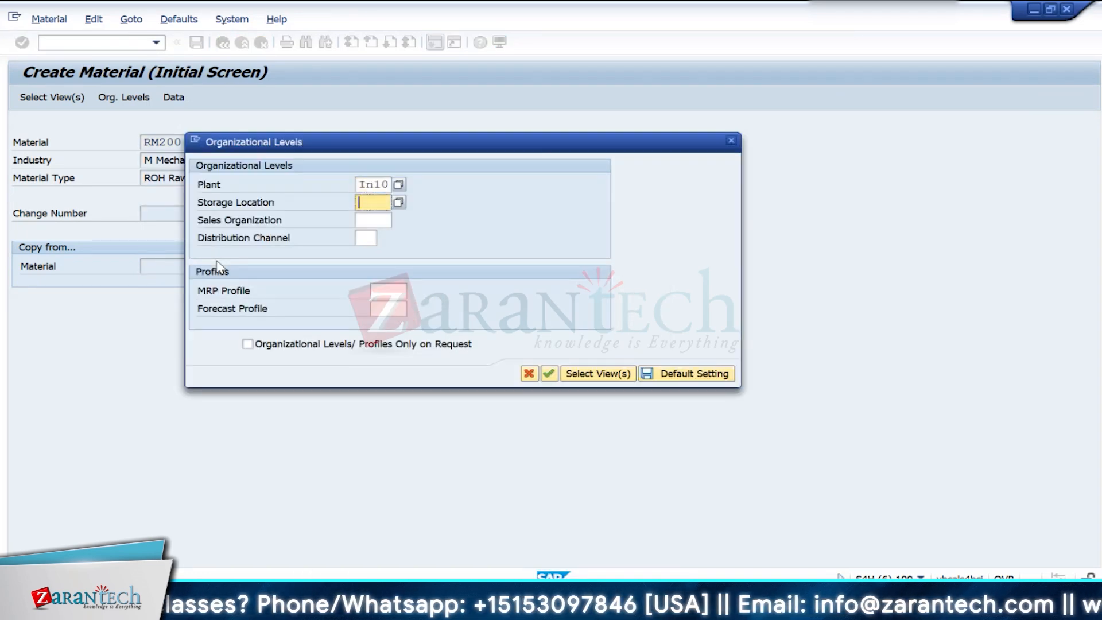
pyautogui.write('0001')
pyautogui.press('Return')
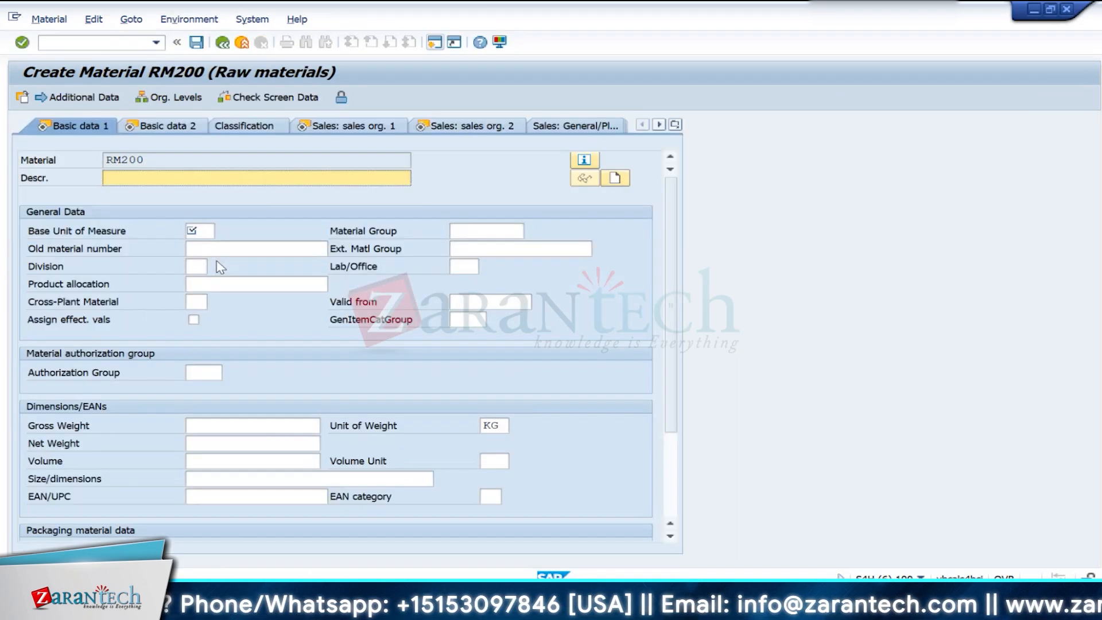
# - Enter the description Chasse and base unit of measure EA for RM200 and continue to Basic data 2
pyautogui.write('Chasse')
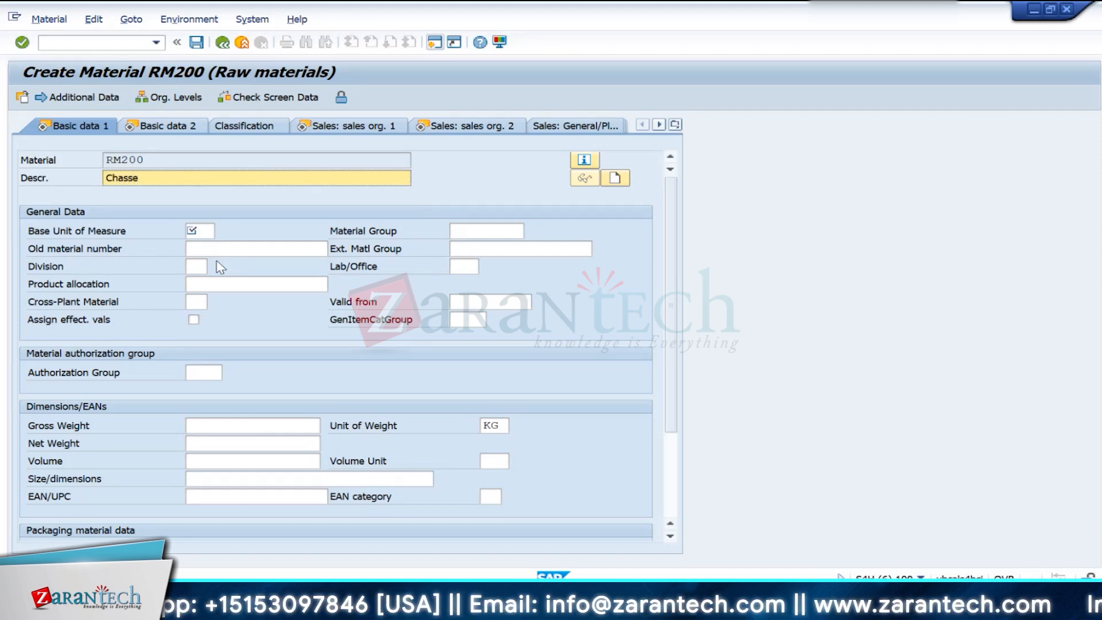
pyautogui.click(210, 233)
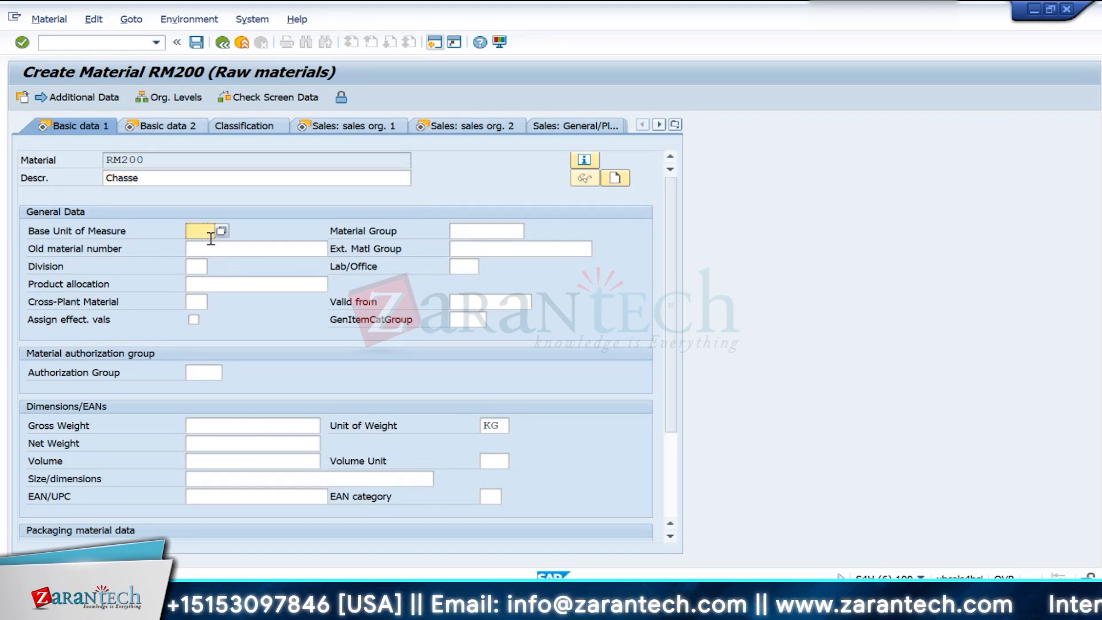
pyautogui.click(211, 239)
pyautogui.press('Return')
pyautogui.press('Return')
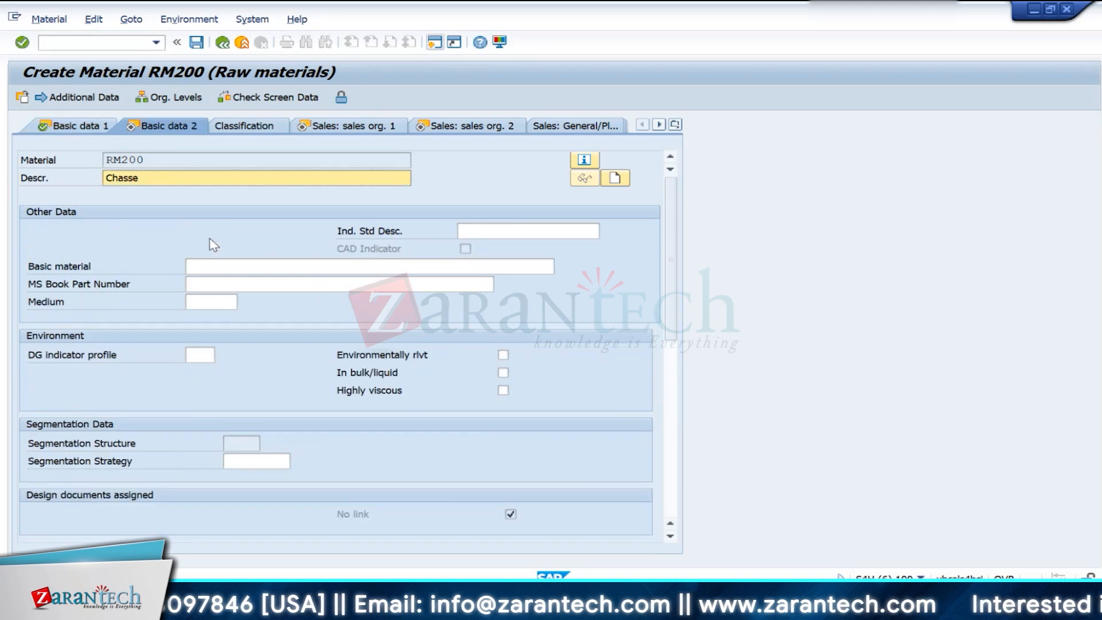
# - Proceed to the MRP 1 view of RM200, set the MRP type to ND and continue to MRP 3
pyautogui.press('Return')
pyautogui.press('Return')
pyautogui.press('Return')
pyautogui.press('Return')
pyautogui.press('Return')
pyautogui.press('Return')
pyautogui.press('Return')
pyautogui.press('Return')
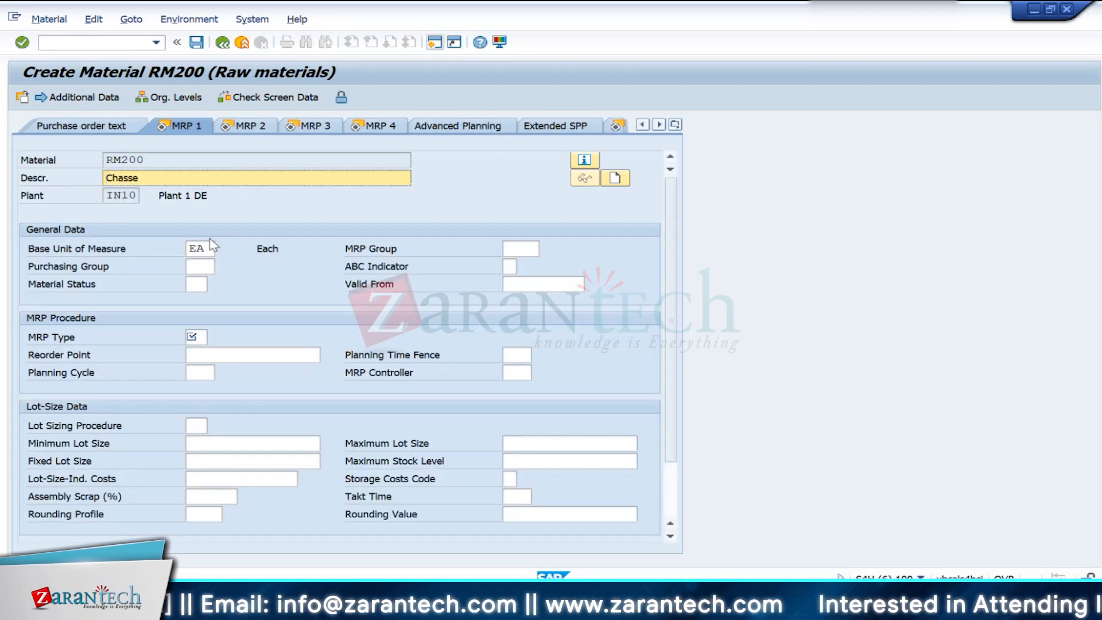
pyautogui.press('Return')
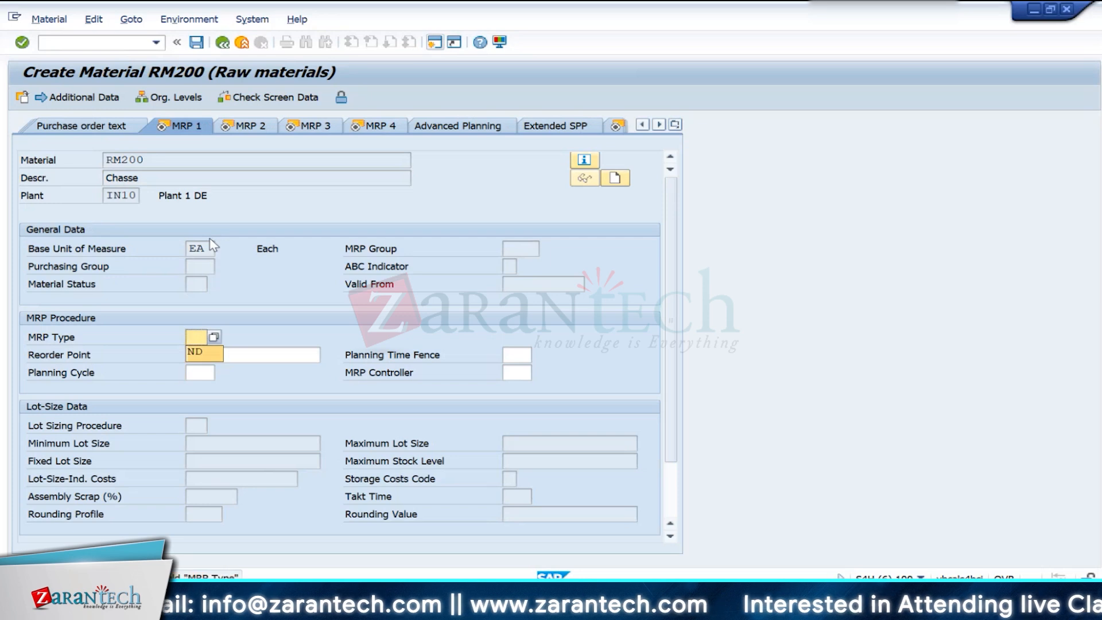
pyautogui.write('ND')
pyautogui.press('Return')
# - Proceed through the remaining MRP, Forecasting and plant data views of RM200 to Accounting 1
pyautogui.press('Return')
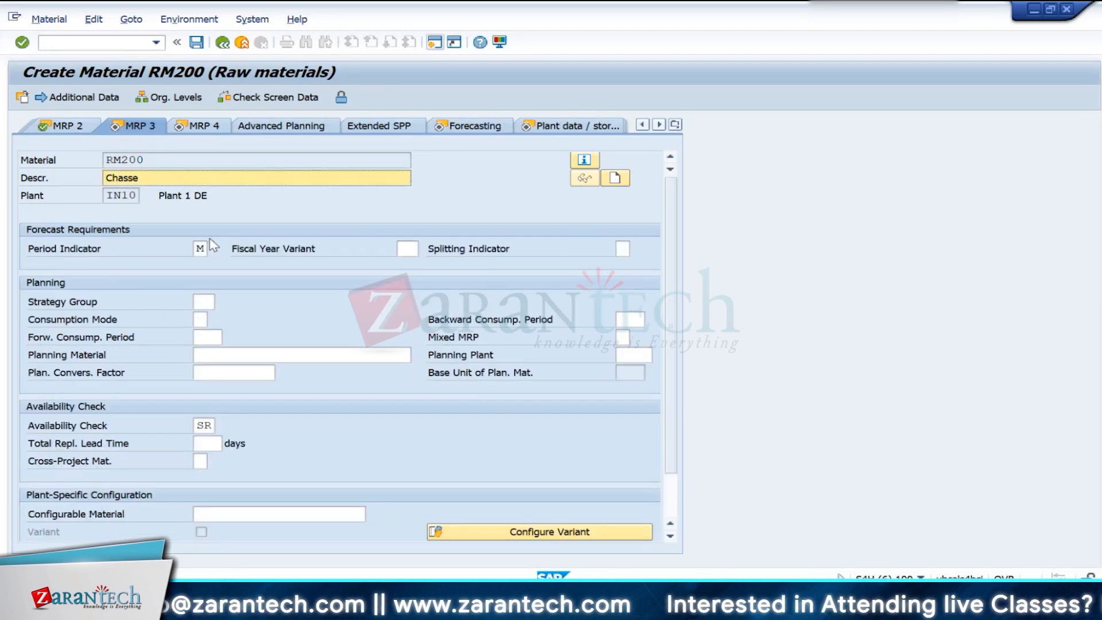
pyautogui.press('Return')
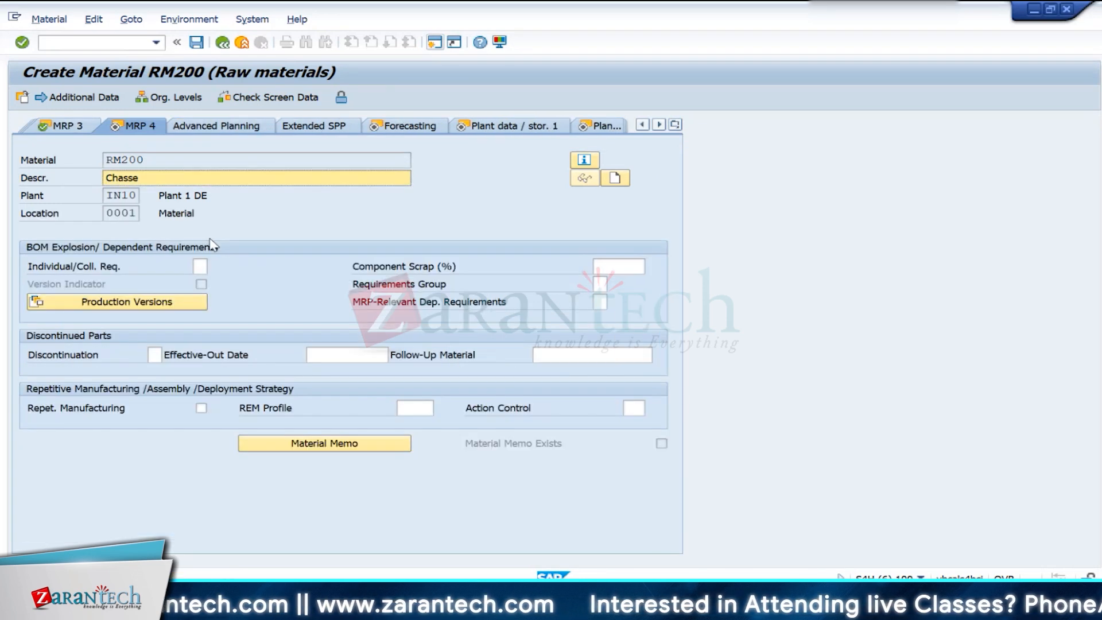
pyautogui.press('Return')
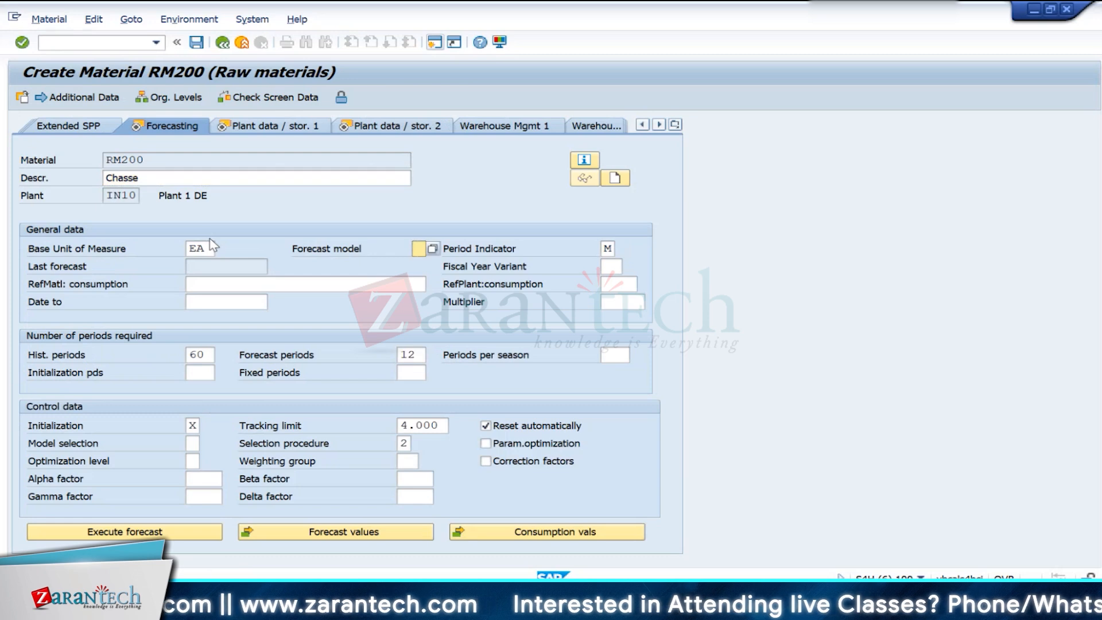
pyautogui.press('Return')
pyautogui.press('Return')
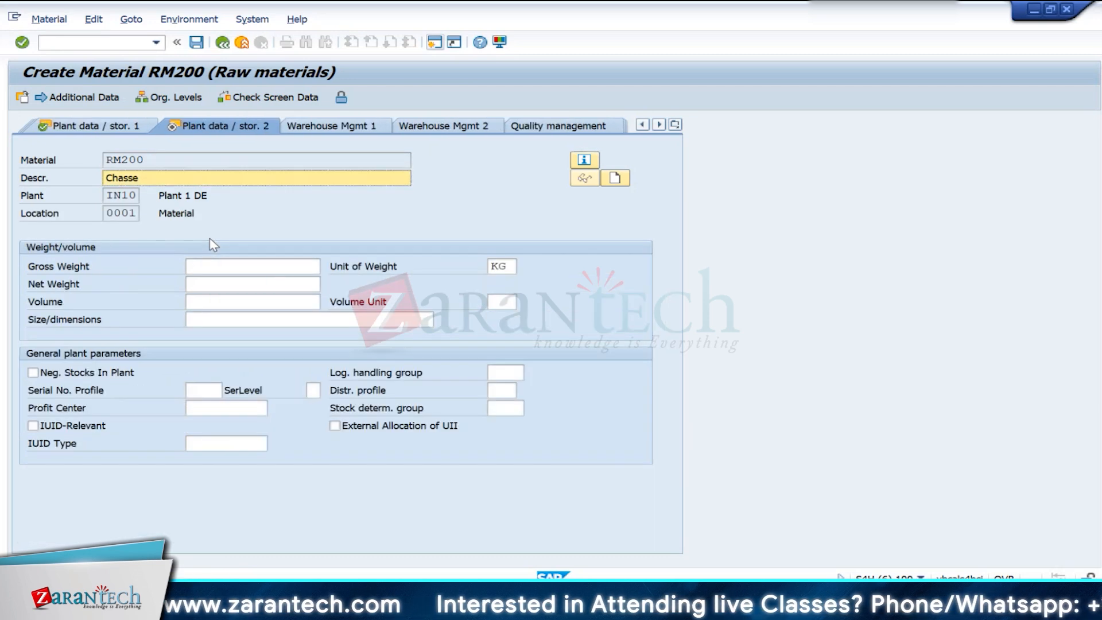
pyautogui.press('Return')
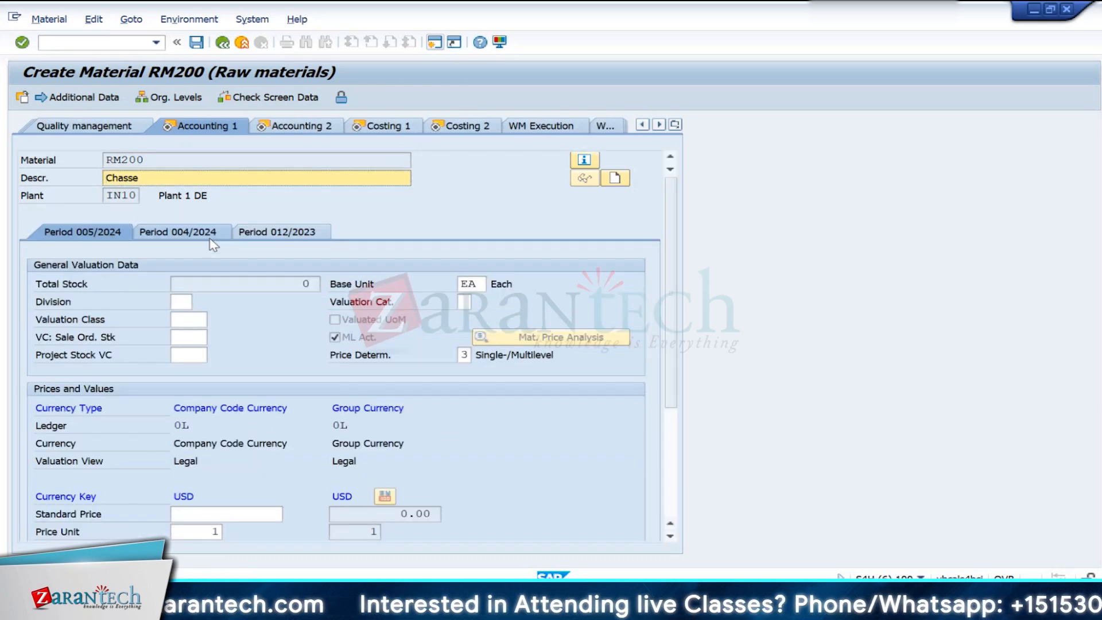
# - Set the valuation class of RM200 to 3000 in the accounting data
pyautogui.click(184, 320)
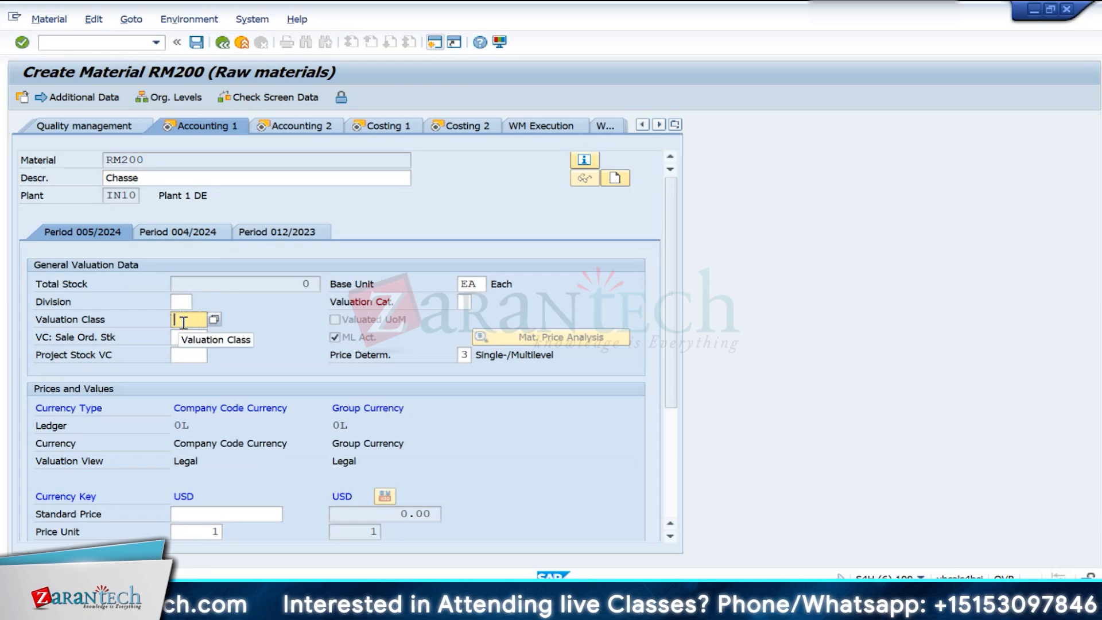
pyautogui.write('3')
pyautogui.press('Return')
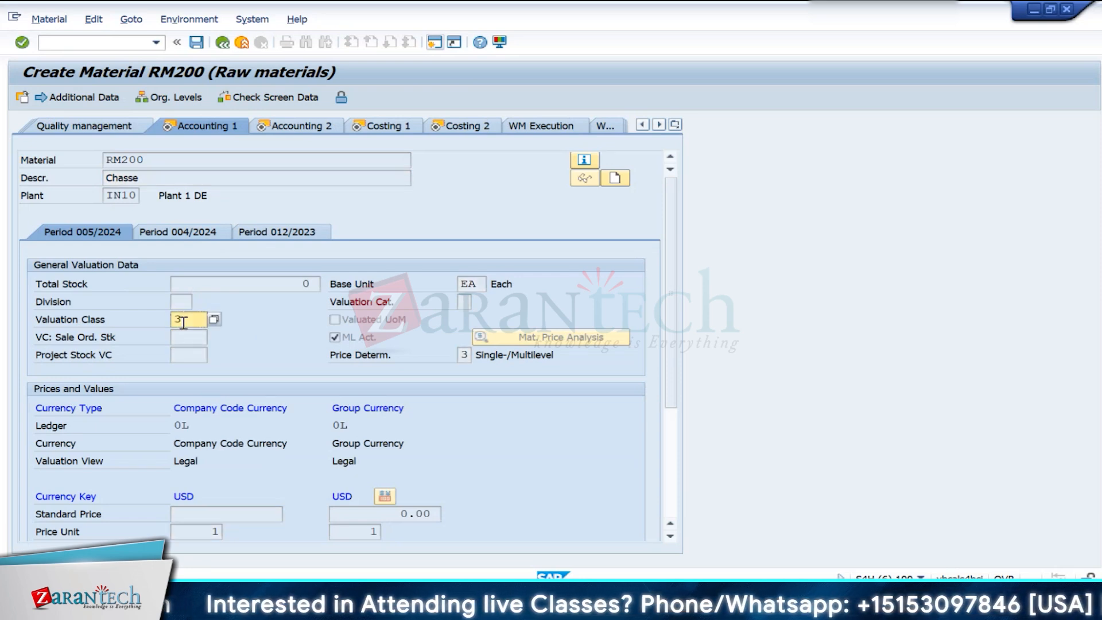
pyautogui.write('000')
pyautogui.press('BackSpace')
pyautogui.press('BackSpace')
pyautogui.press('BackSpace')
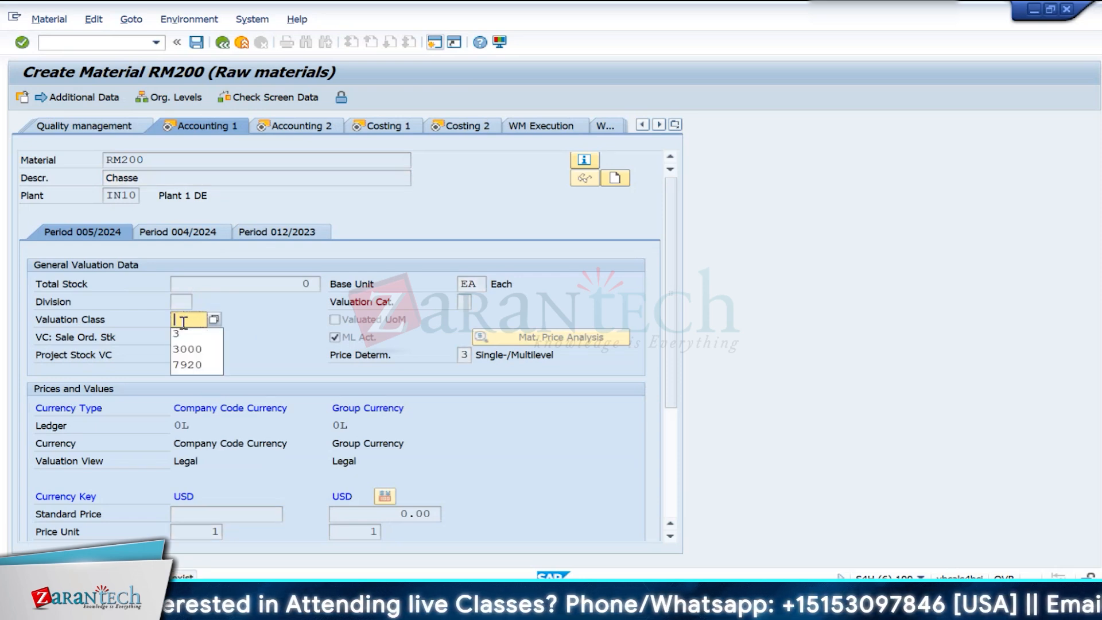
pyautogui.press('Down')
pyautogui.press('Down')
pyautogui.press('Return')
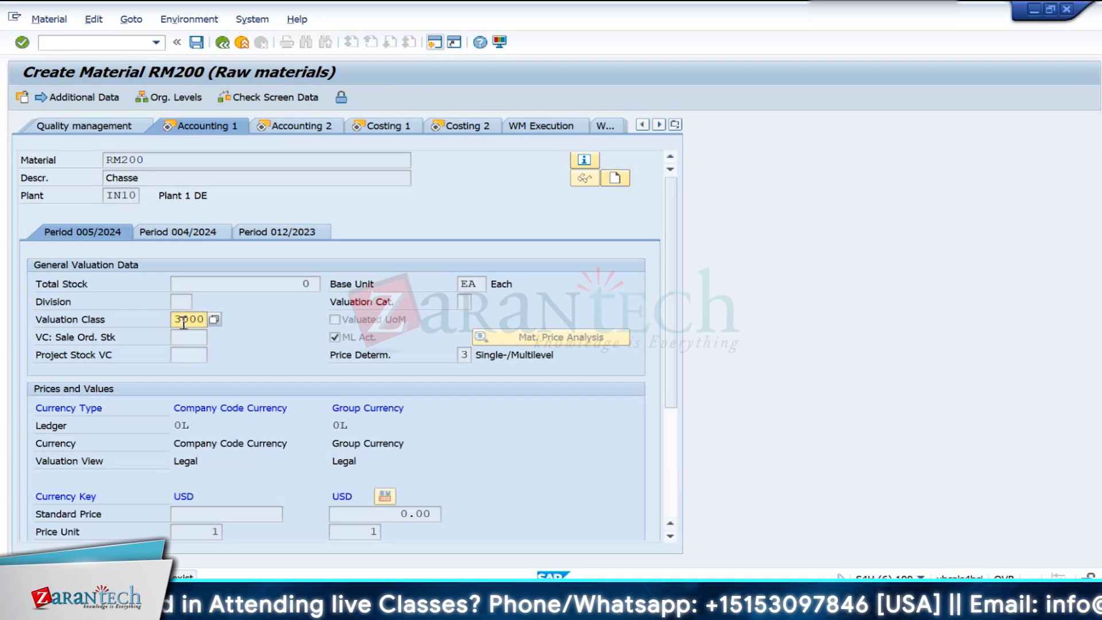
# - Set the standard price of RM200 to 500 USD and continue to Costing 1
pyautogui.press('Return')
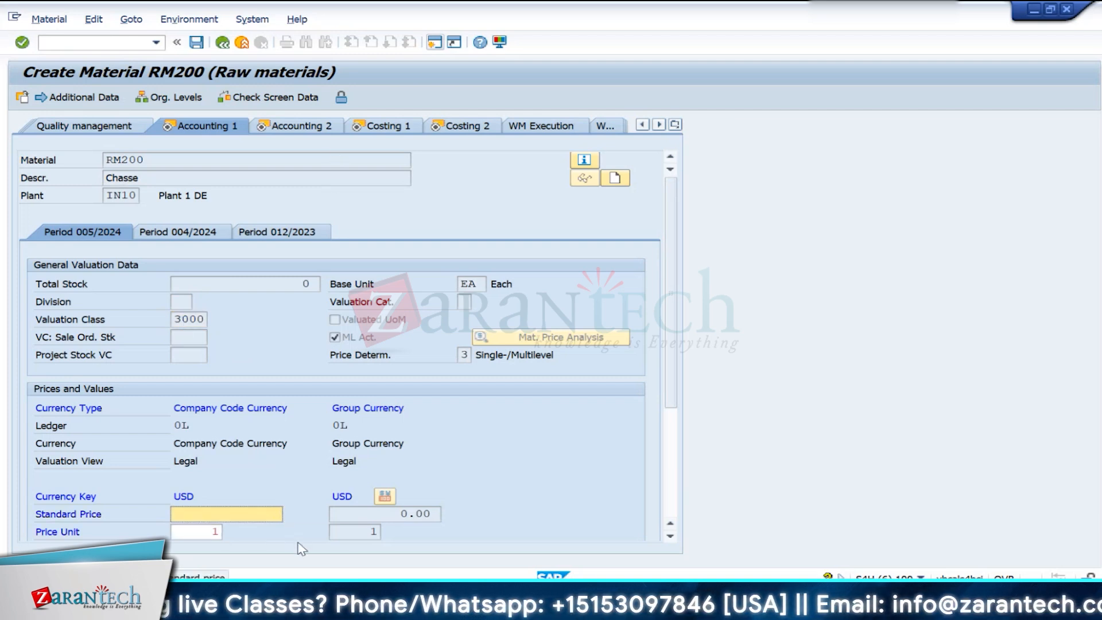
pyautogui.write('300')
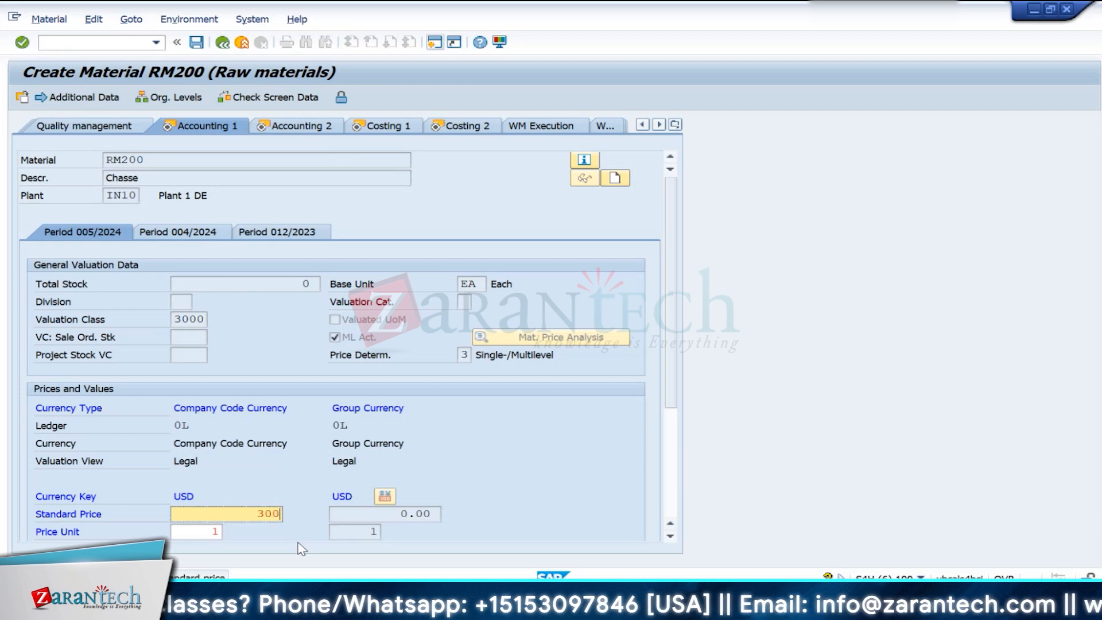
pyautogui.press('BackSpace')
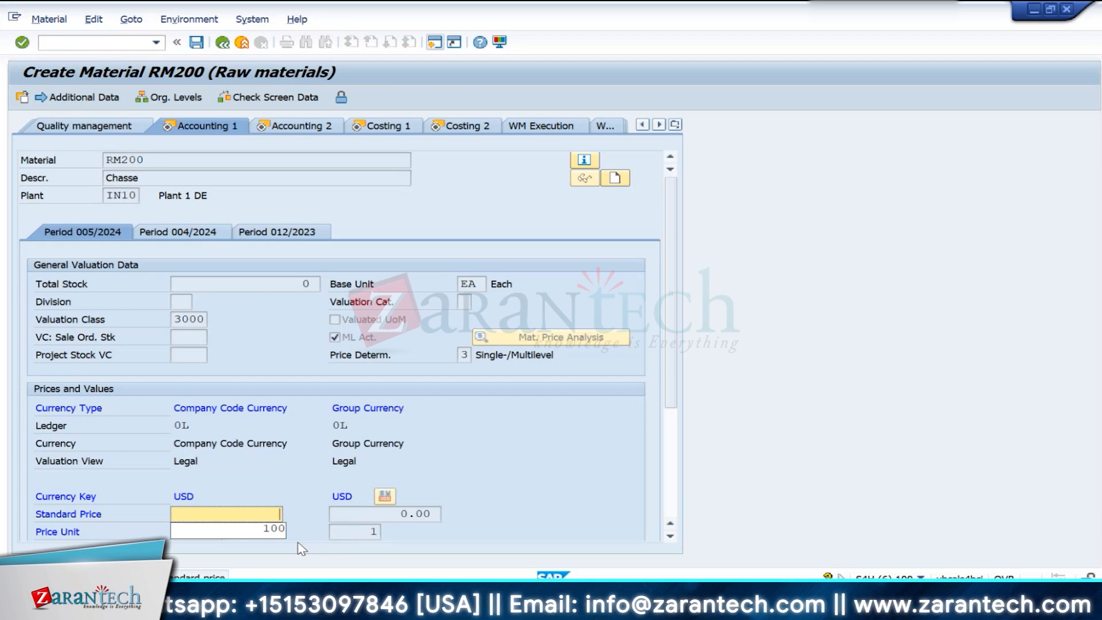
pyautogui.write('500')
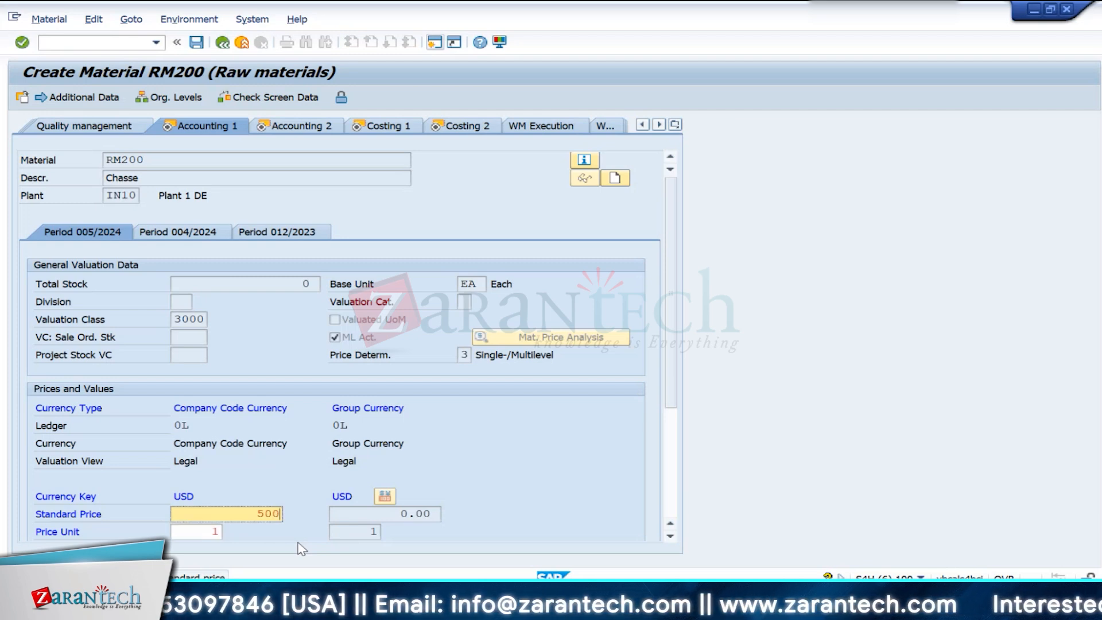
pyautogui.press('Return')
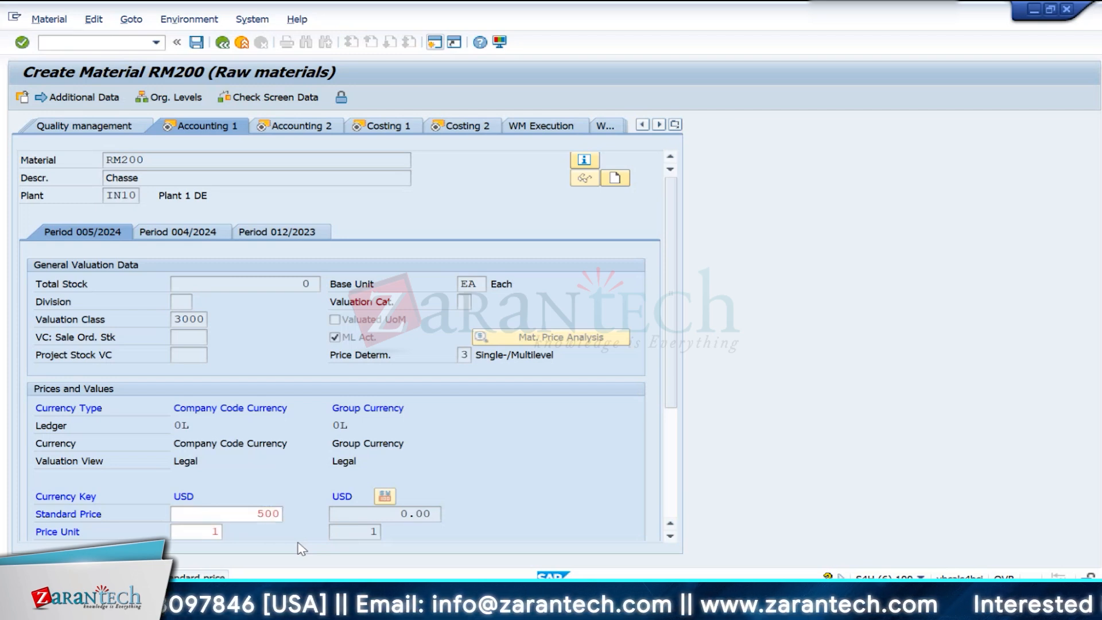
pyautogui.press('Return')
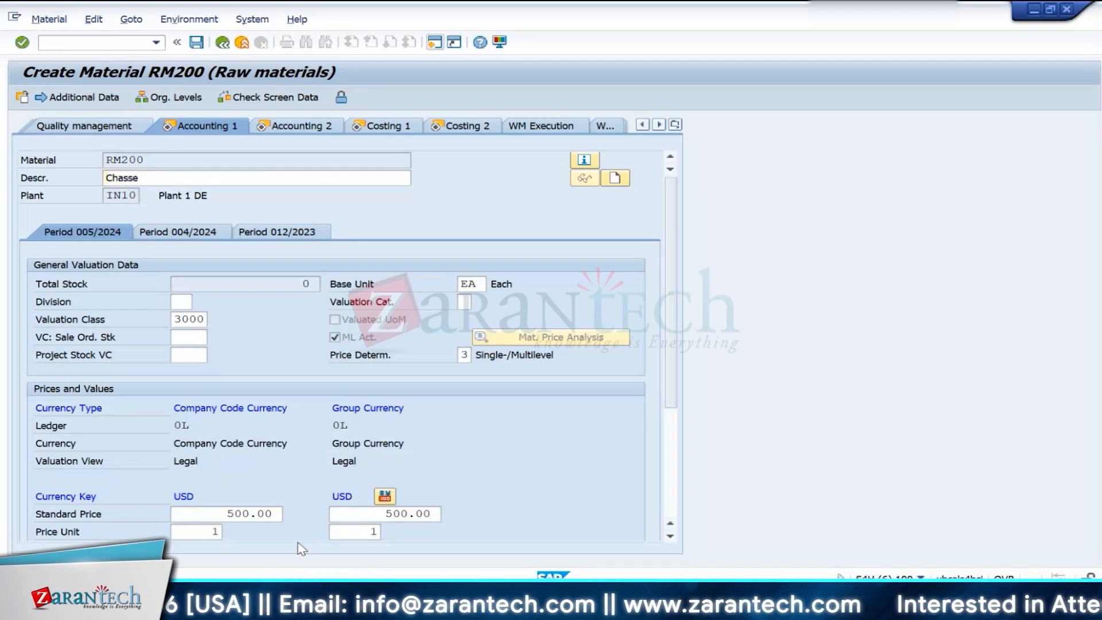
pyautogui.press('Return')
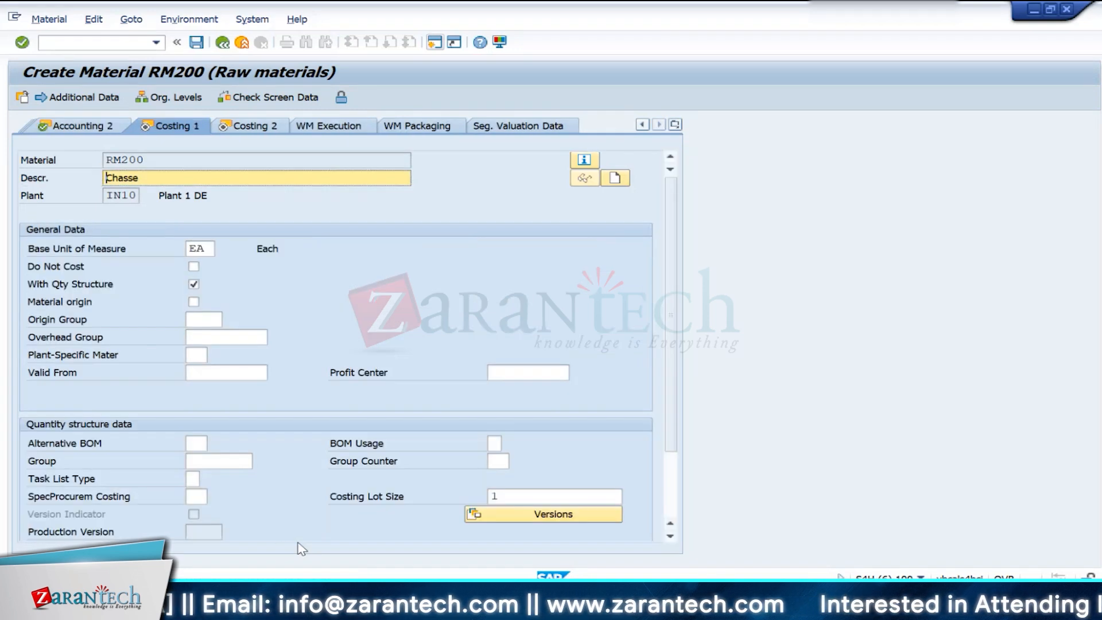
# - Activate Material origin for RM200, assign the IN10 origin group 200 (Chasse) and continue to Costing 2
pyautogui.click(194, 302)
pyautogui.click(194, 320)
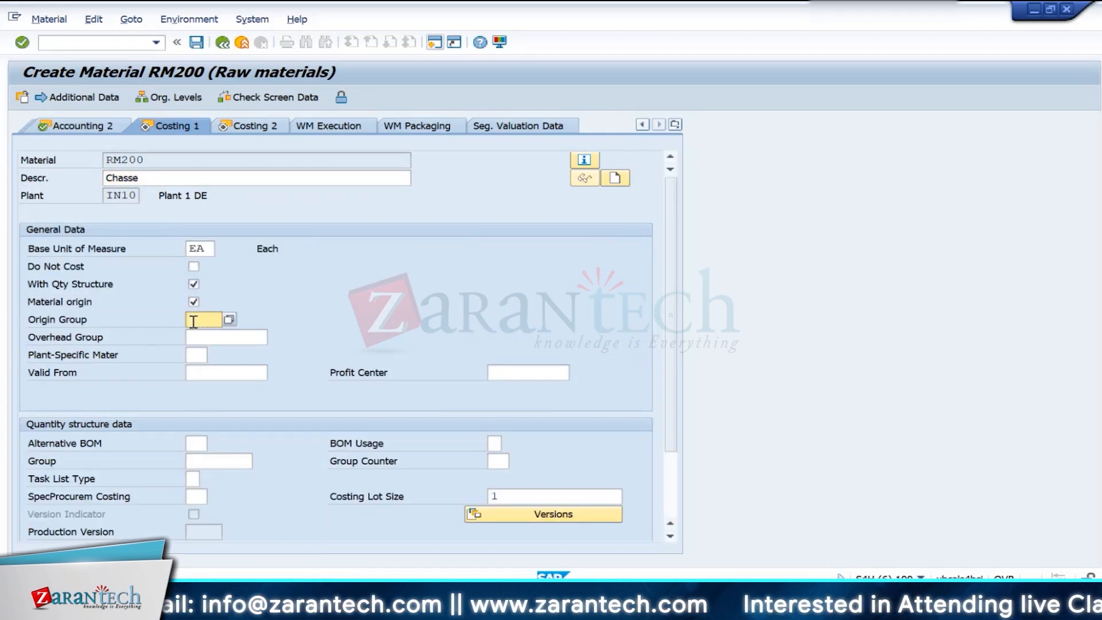
pyautogui.click(229, 320)
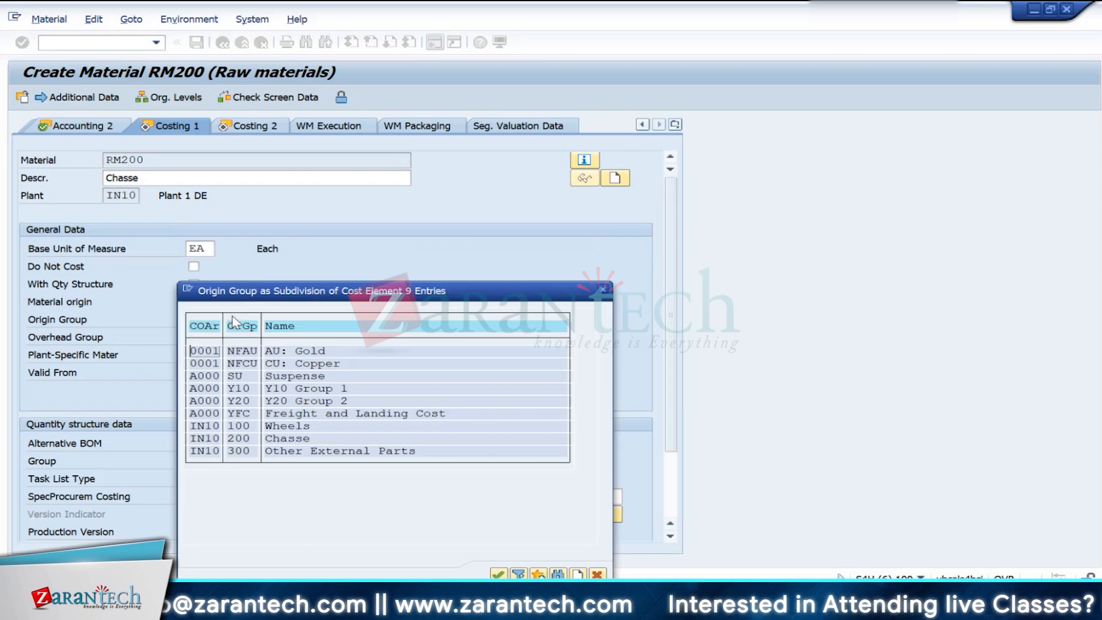
pyautogui.doubleClick(211, 438)
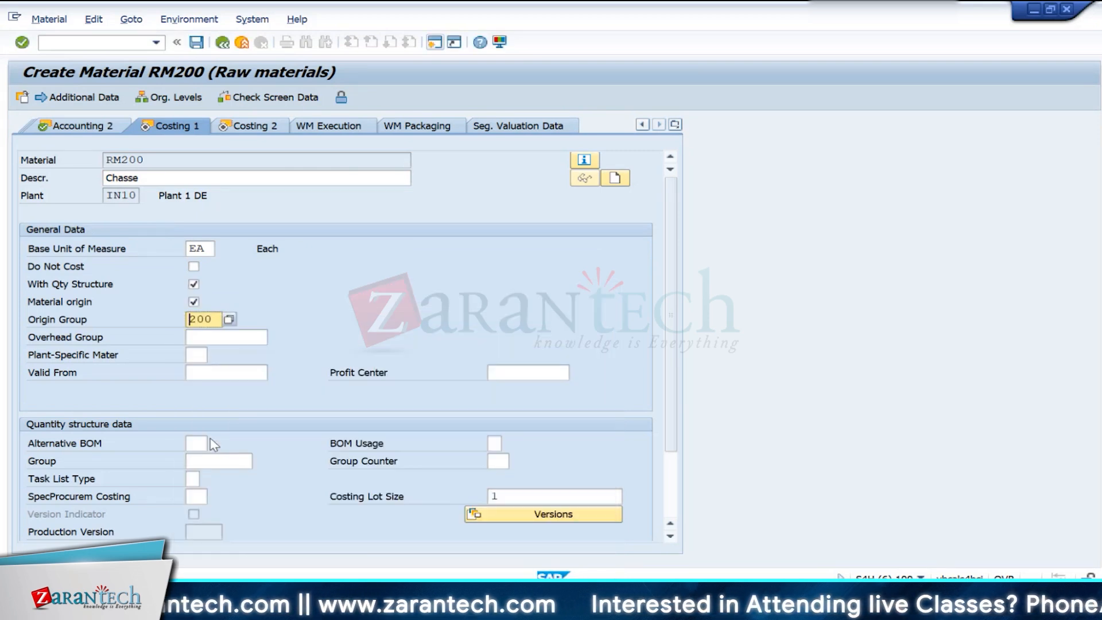
pyautogui.press('Return')
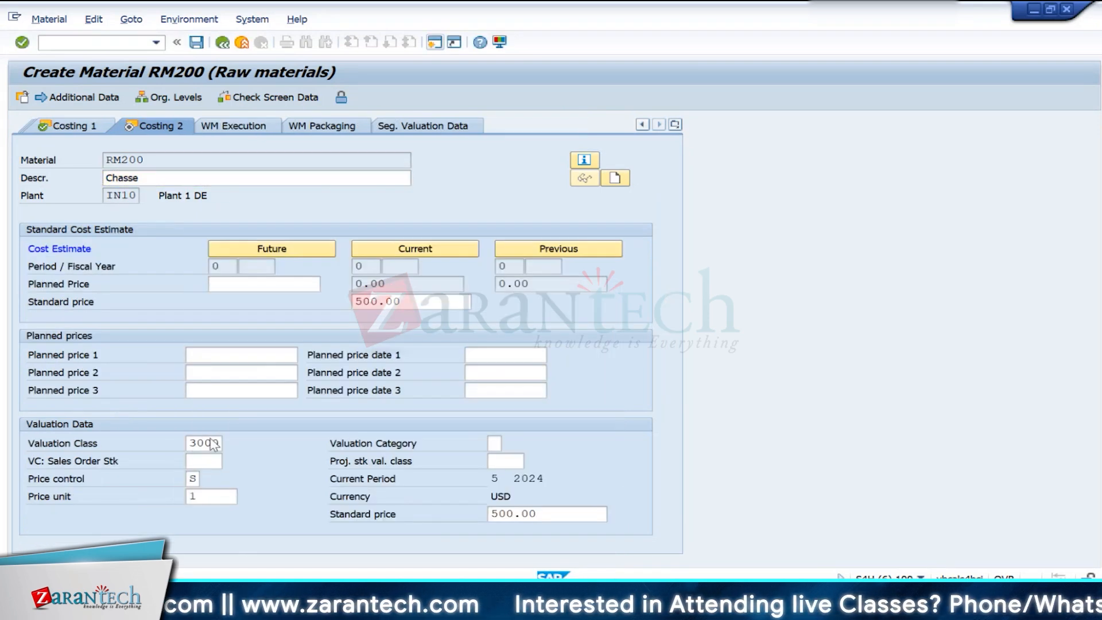
# - Save material RM200 and check the next component in the CO Training workbook in Excel before returning to SAP
pyautogui.press('Return')
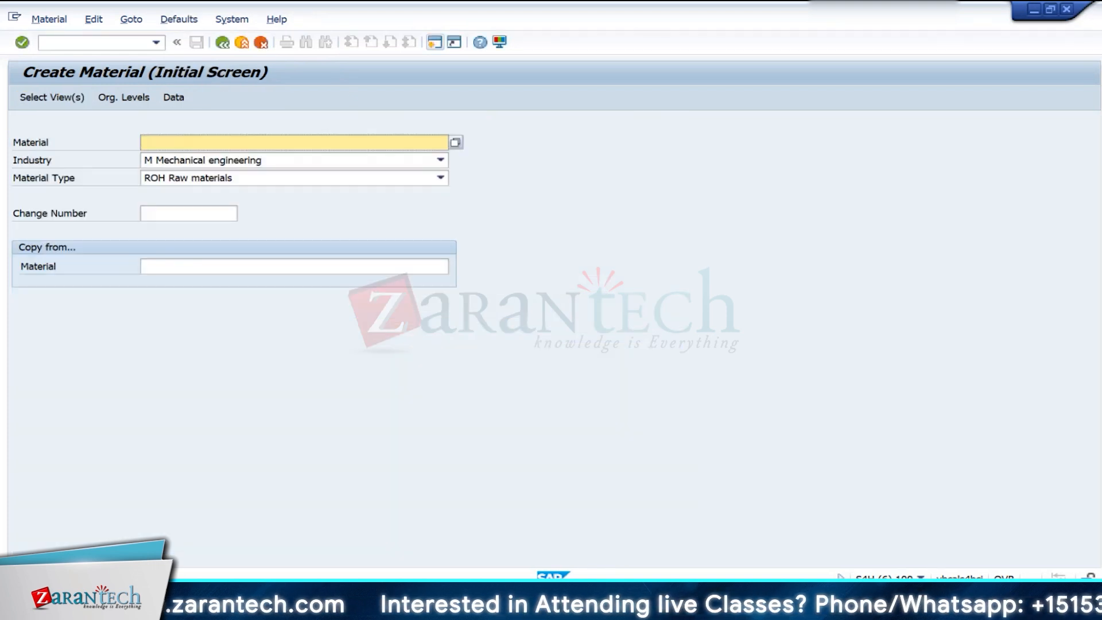
pyautogui.click(471, 605)
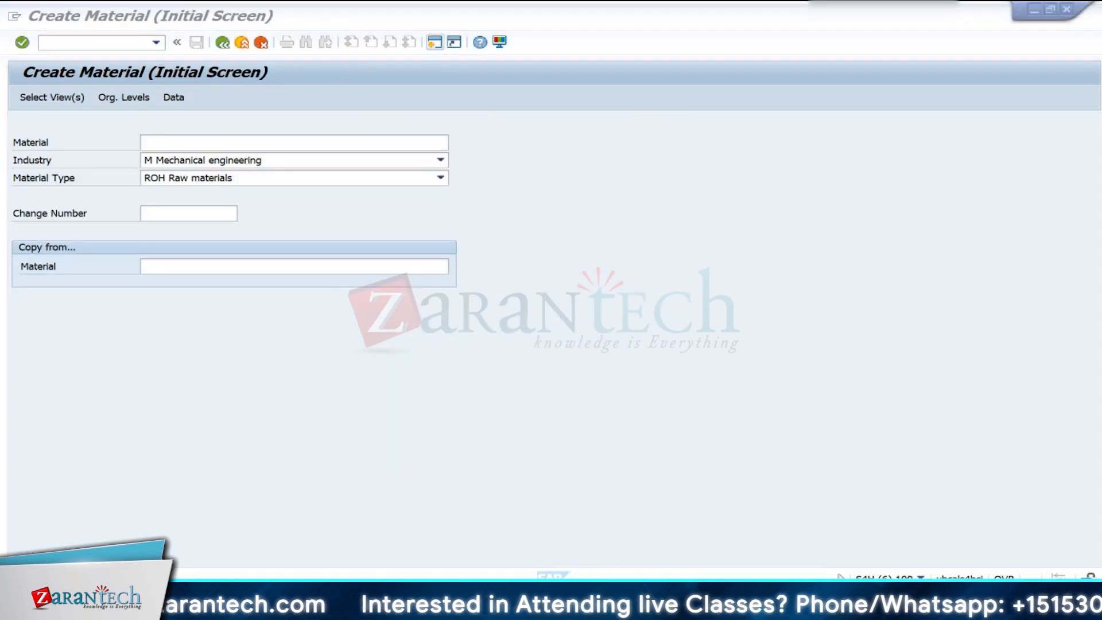
pyautogui.click(301, 336)
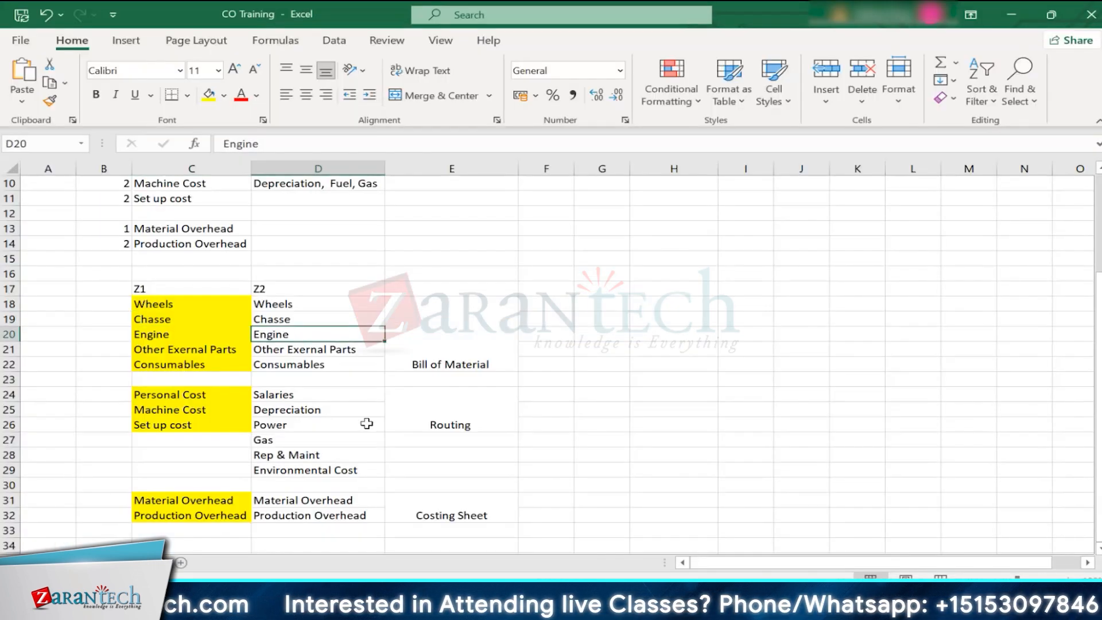
pyautogui.hotkey('alt', 'Tab')
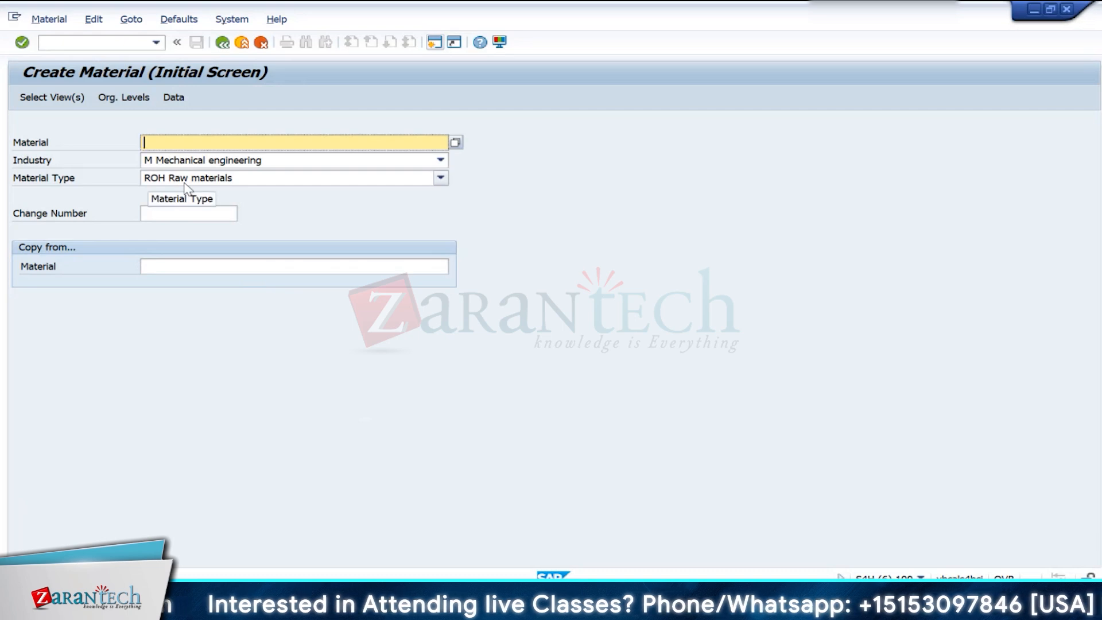
# - Enter Engine as the new material and set its material type to HALB Semifinished Product
pyautogui.write('Eng')
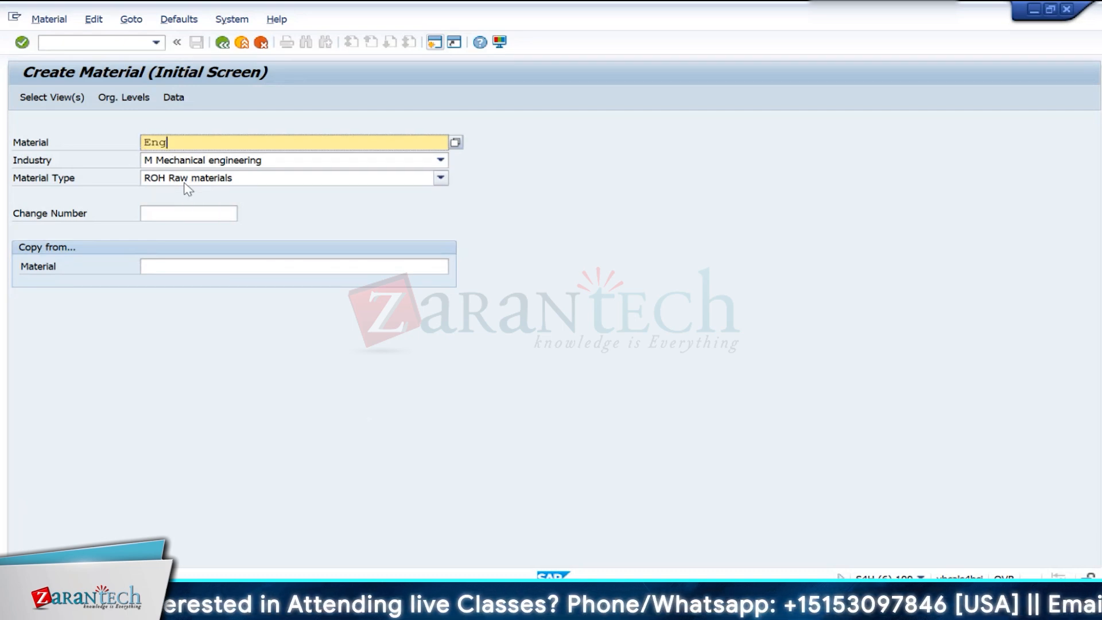
pyautogui.write('ine')
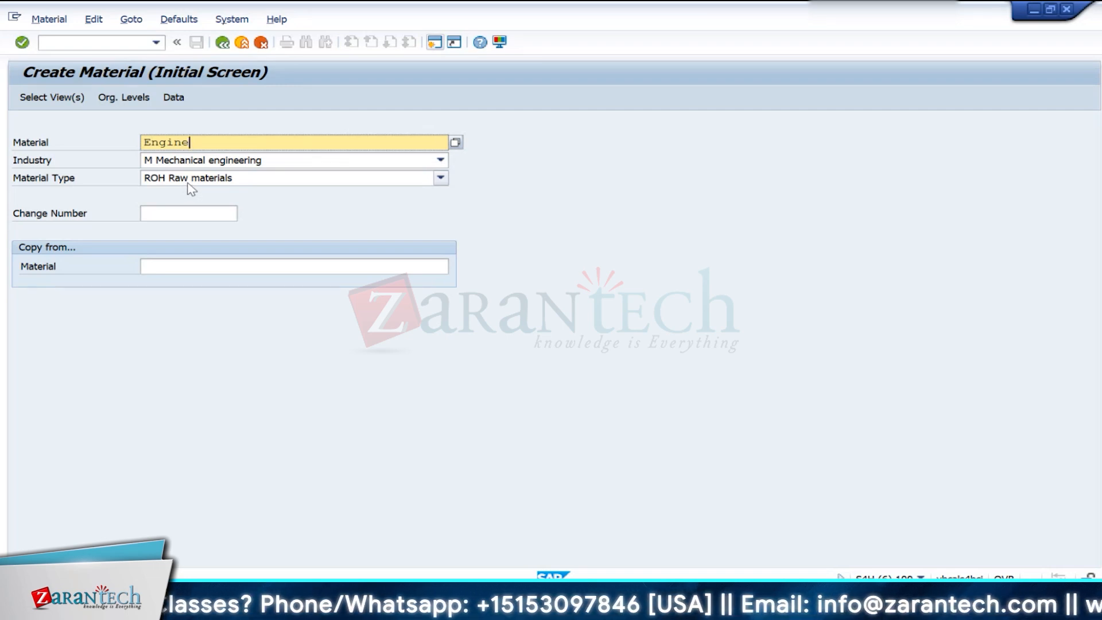
pyautogui.click(188, 182)
pyautogui.press('Down')
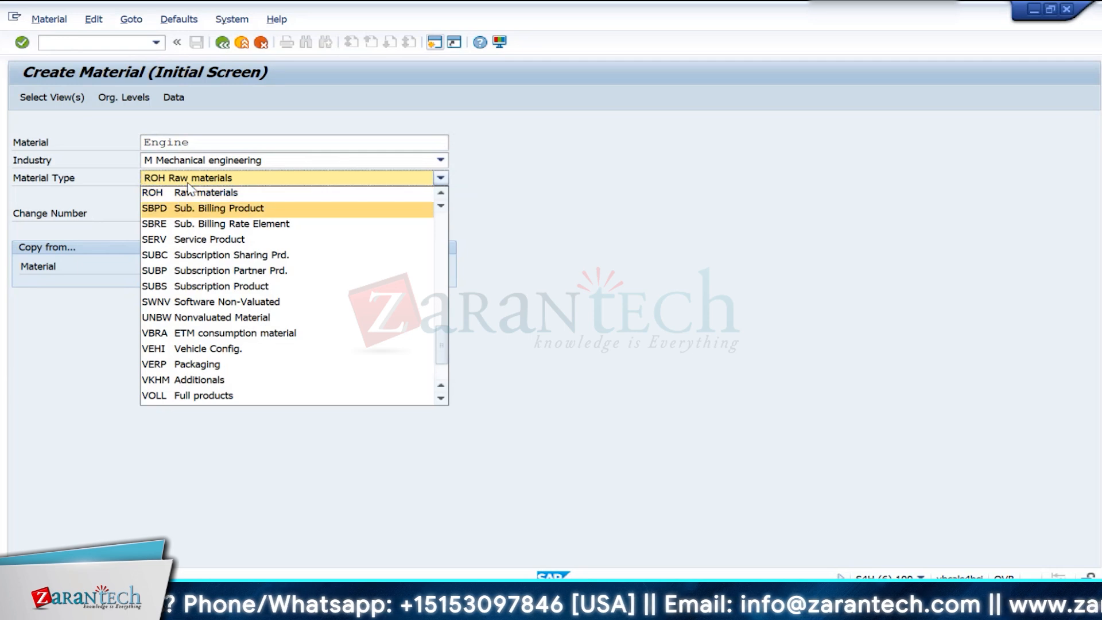
pyautogui.press('g')
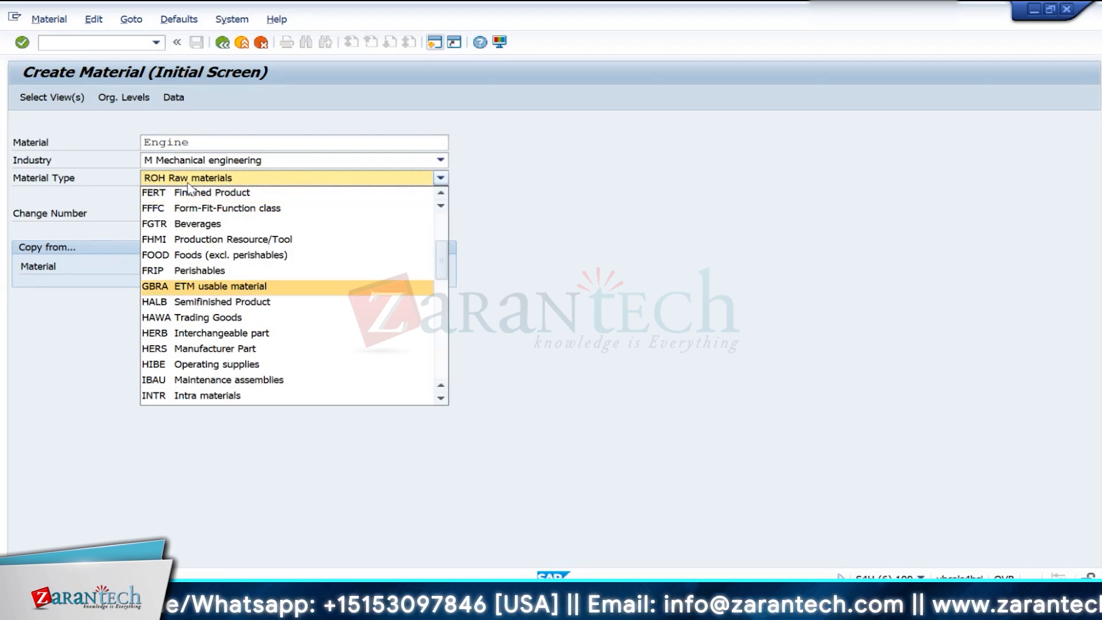
pyautogui.press('s')
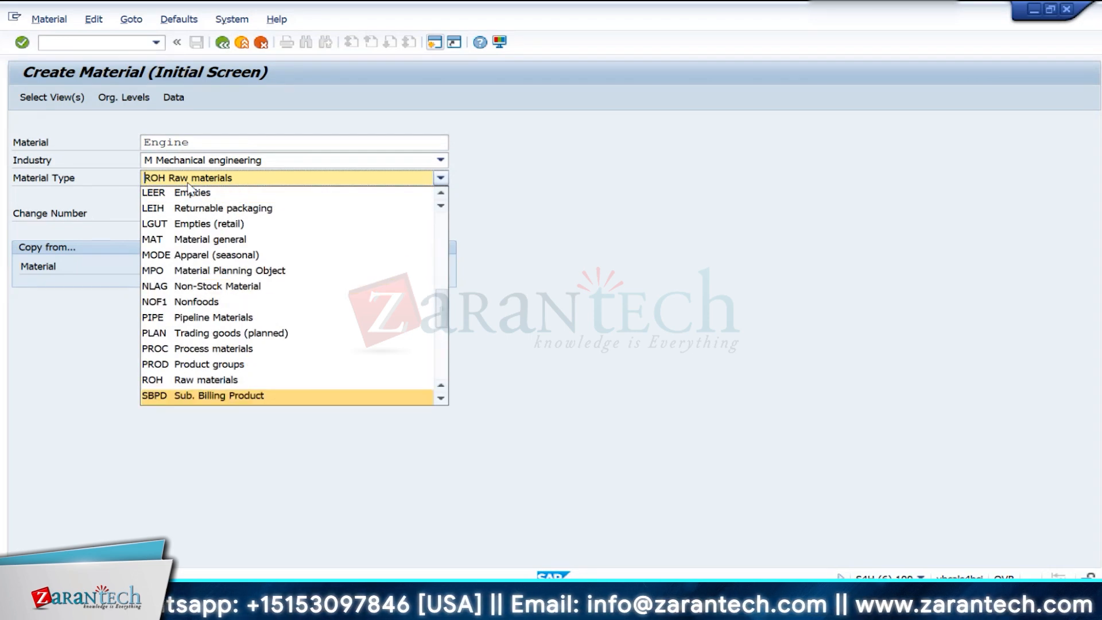
pyautogui.press('f')
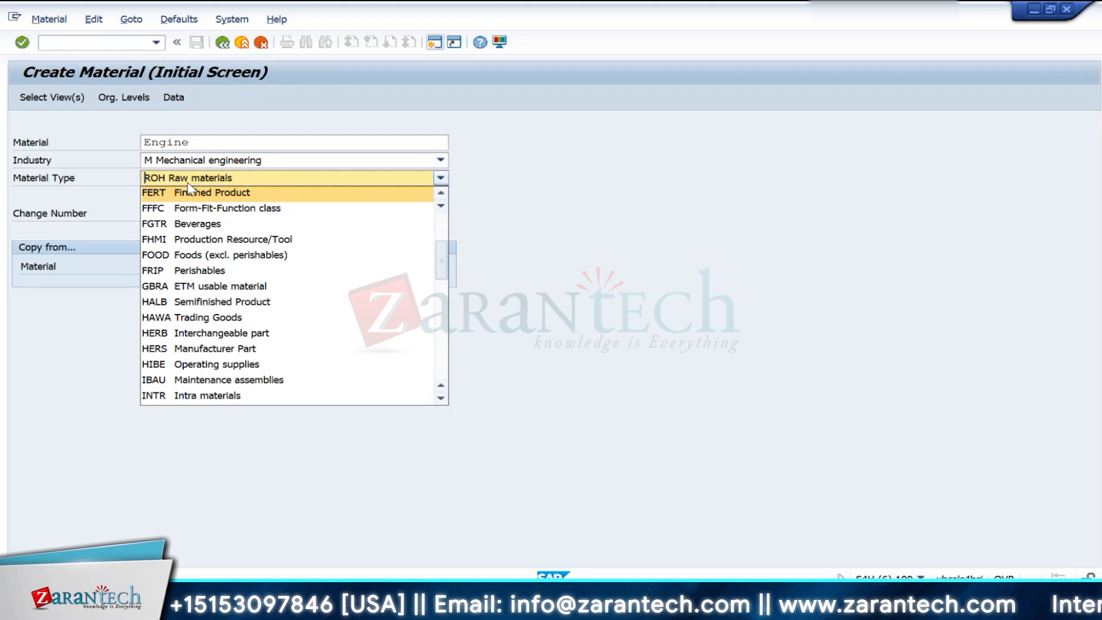
pyautogui.press('s')
pyautogui.press('g')
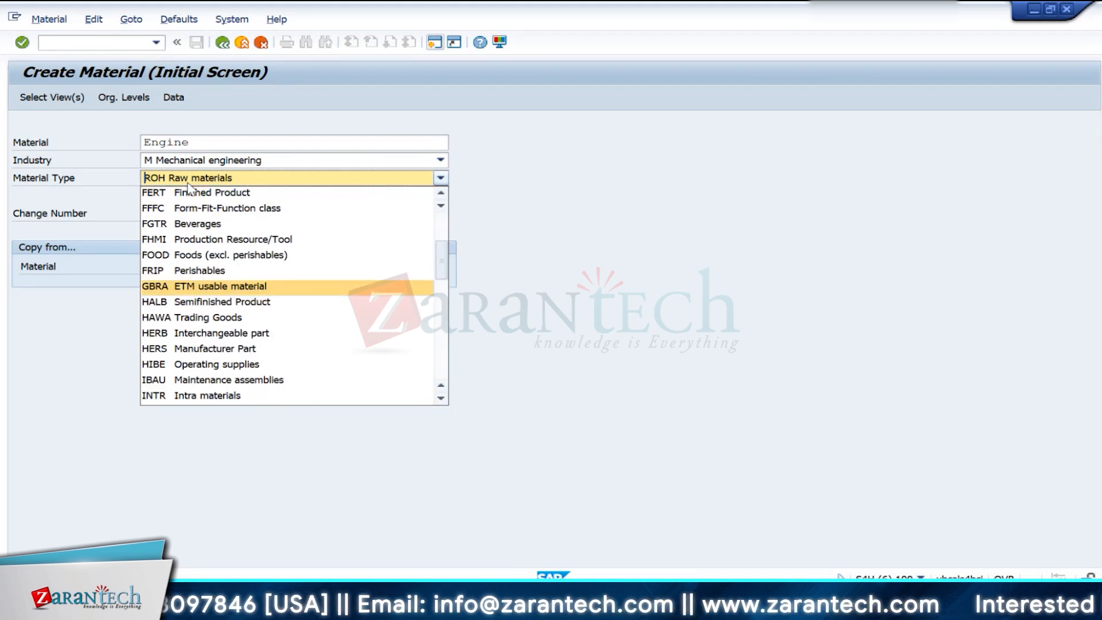
pyautogui.click(159, 310)
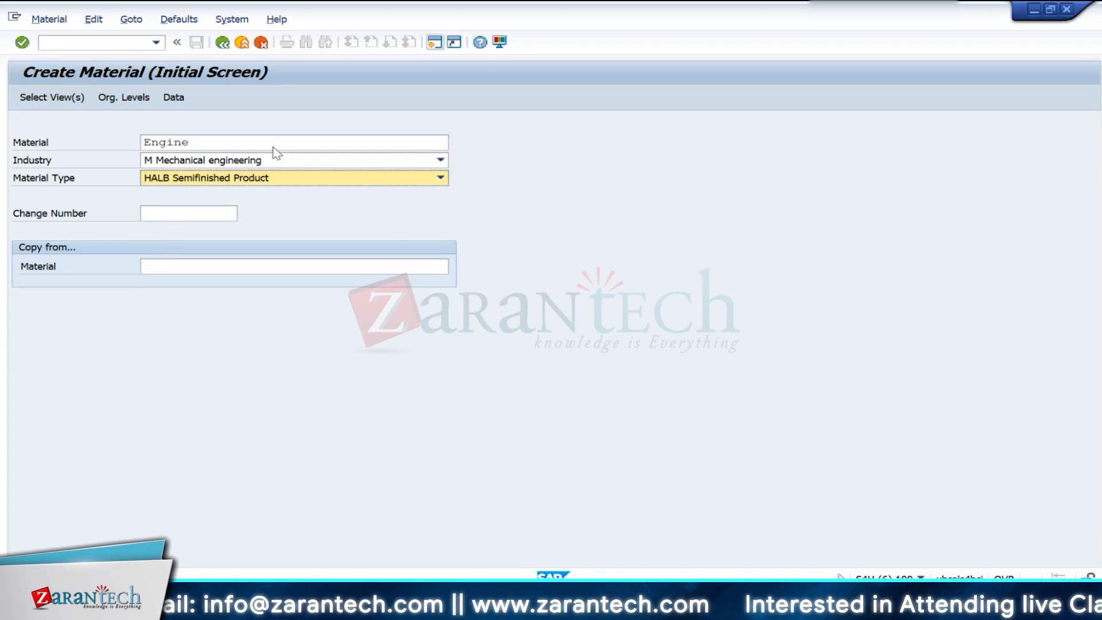
# - Replace the material number with SFG100 and proceed to the view selection
pyautogui.click(212, 148)
pyautogui.press('BackSpace')
pyautogui.press('BackSpace')
pyautogui.press('BackSpace')
pyautogui.press('BackSpace')
pyautogui.press('BackSpace')
pyautogui.press('BackSpace')
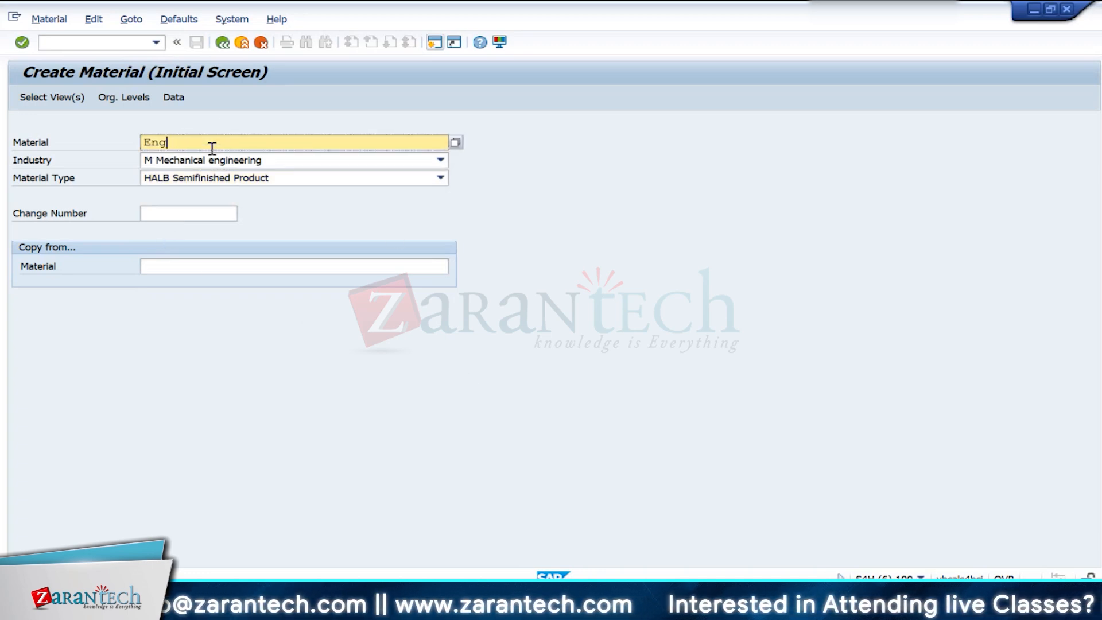
pyautogui.write('SFG')
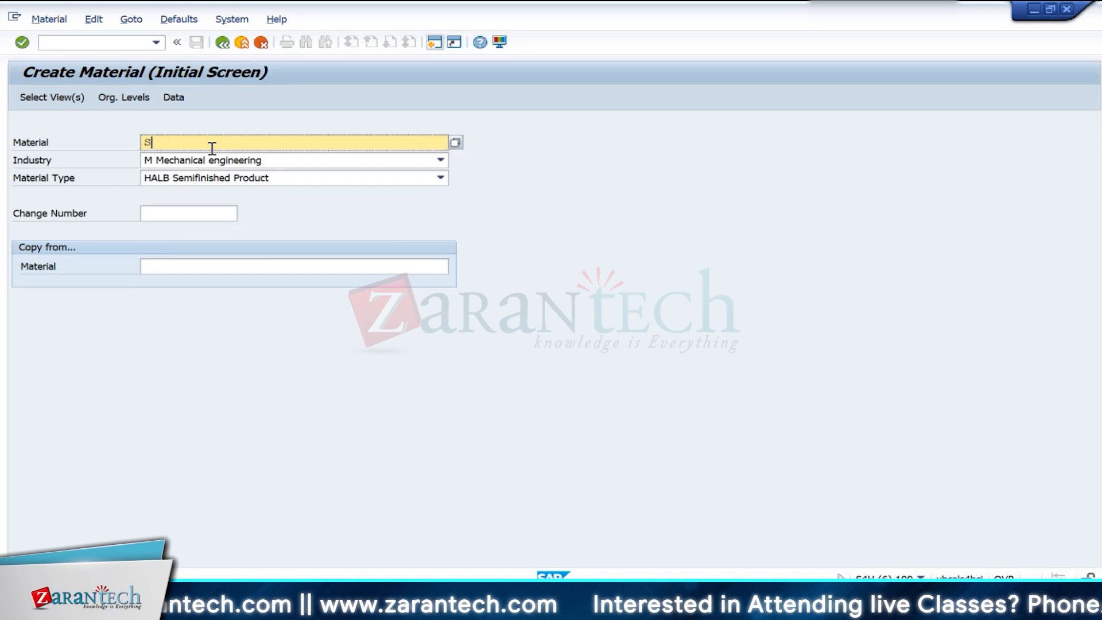
pyautogui.write('00')
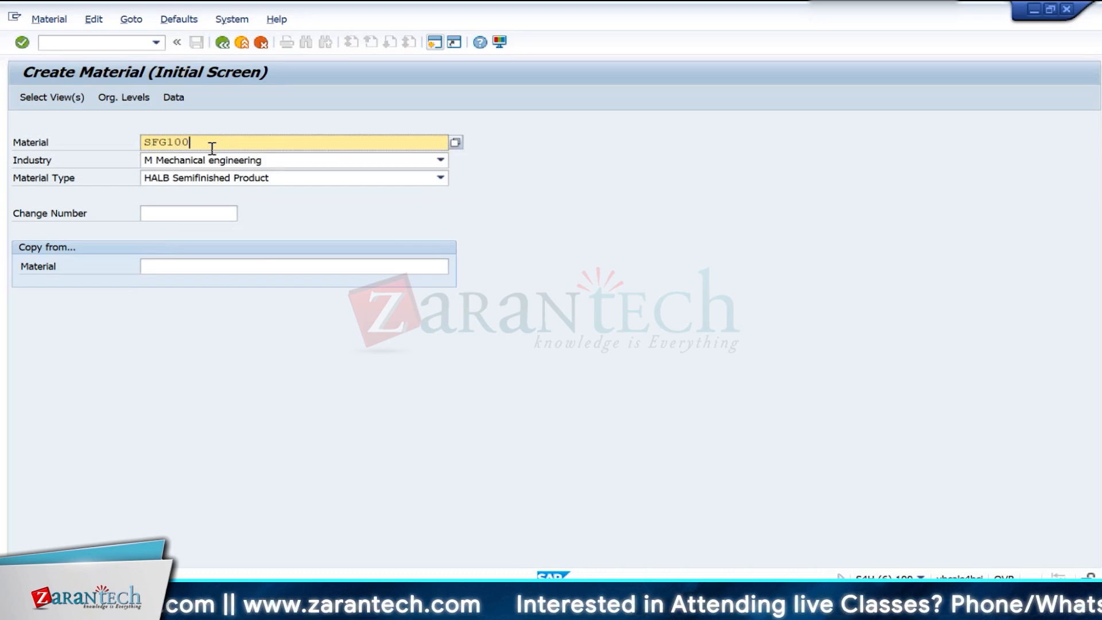
pyautogui.press('Return')
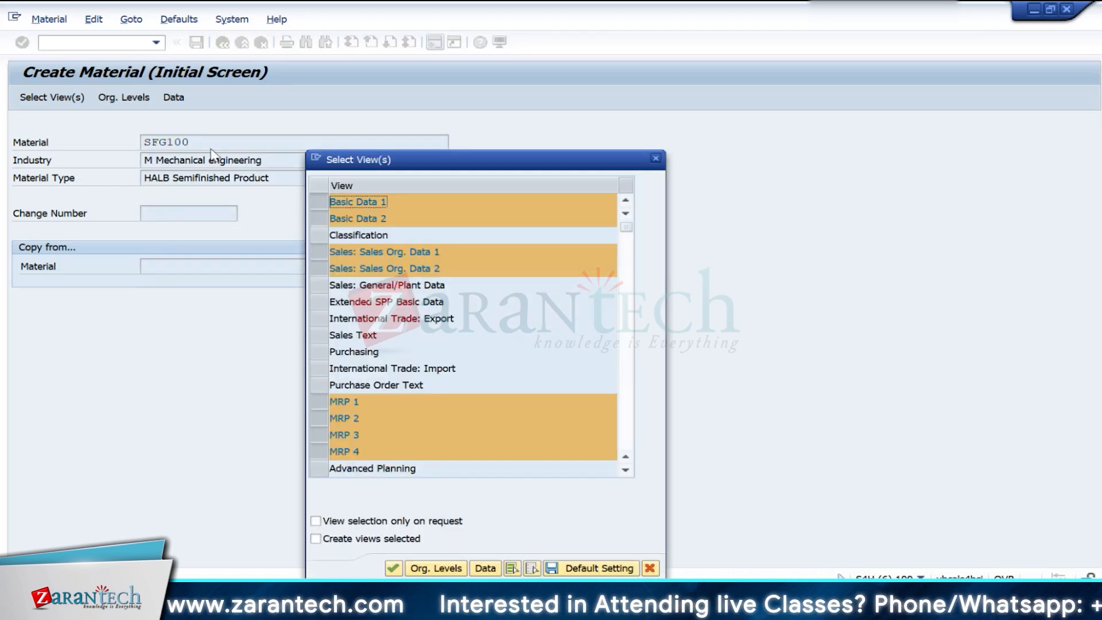
# - Accept the preselected views for SFG100 and set plant IN10 as its organizational level
pyautogui.press('Return')
pyautogui.write('In10')
pyautogui.press('Tab')
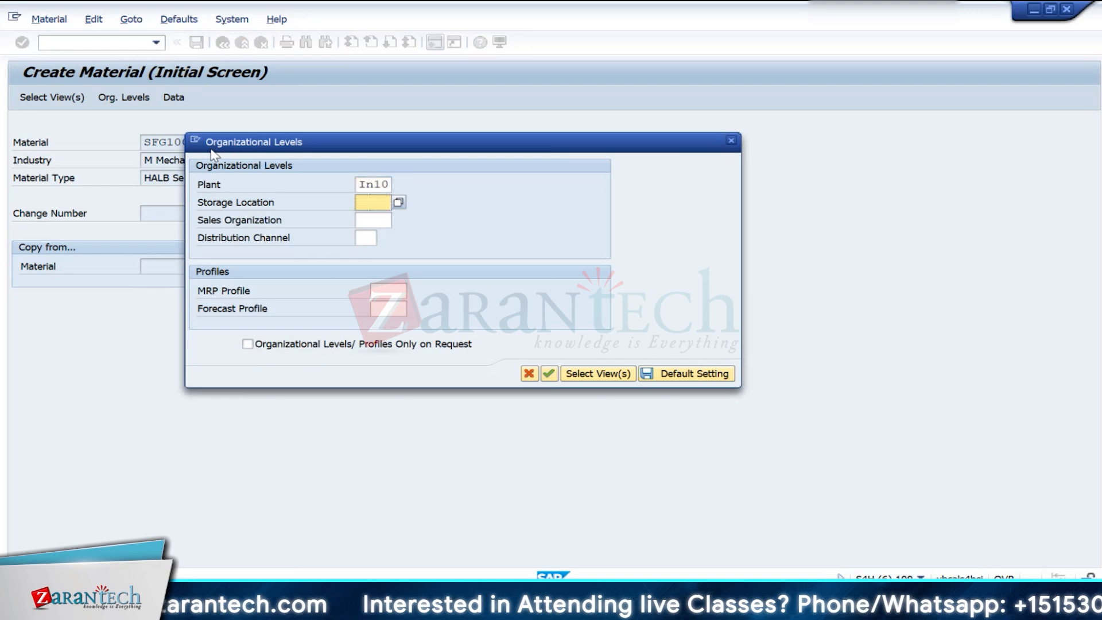
pyautogui.press('Return')
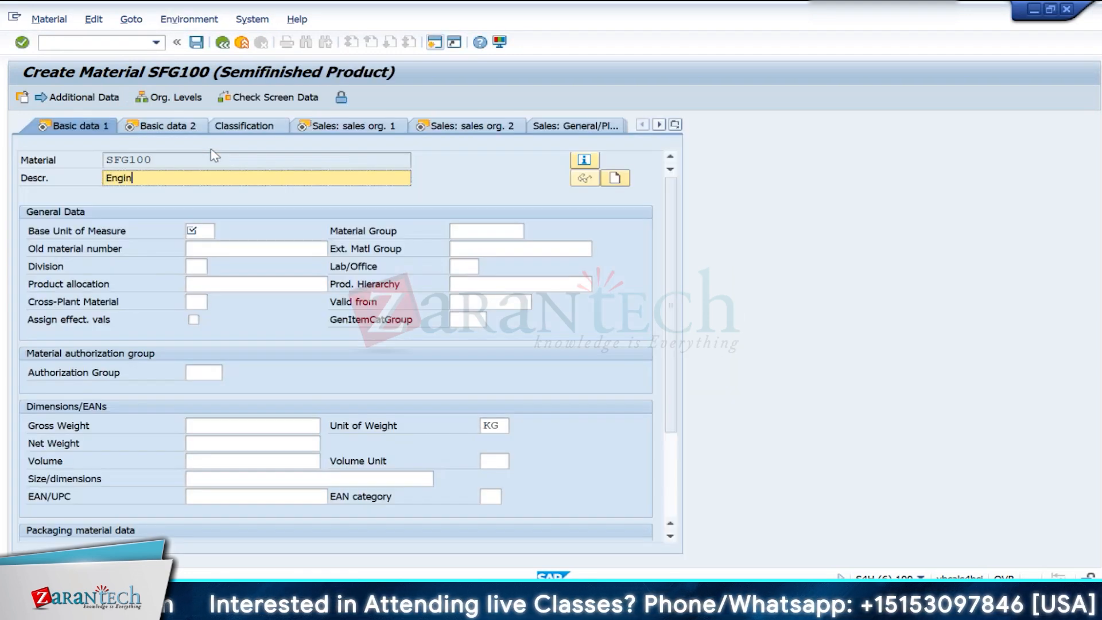
# - Enter the description Engine and base unit of measure EA for SFG100 and continue to the second sales organization view
pyautogui.click(204, 232)
pyautogui.press('Return')
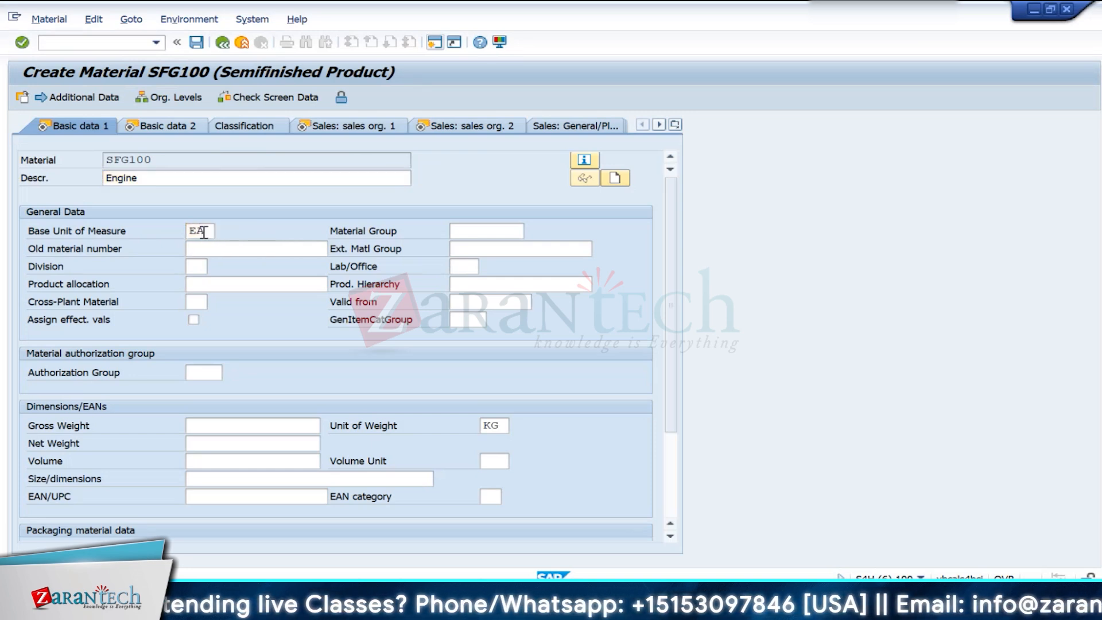
pyautogui.press('Return')
# - Proceed to the MRP 1 view of SFG100, set the MRP type to PD and continue to MRP 2
pyautogui.press('Return')
pyautogui.press('Return')
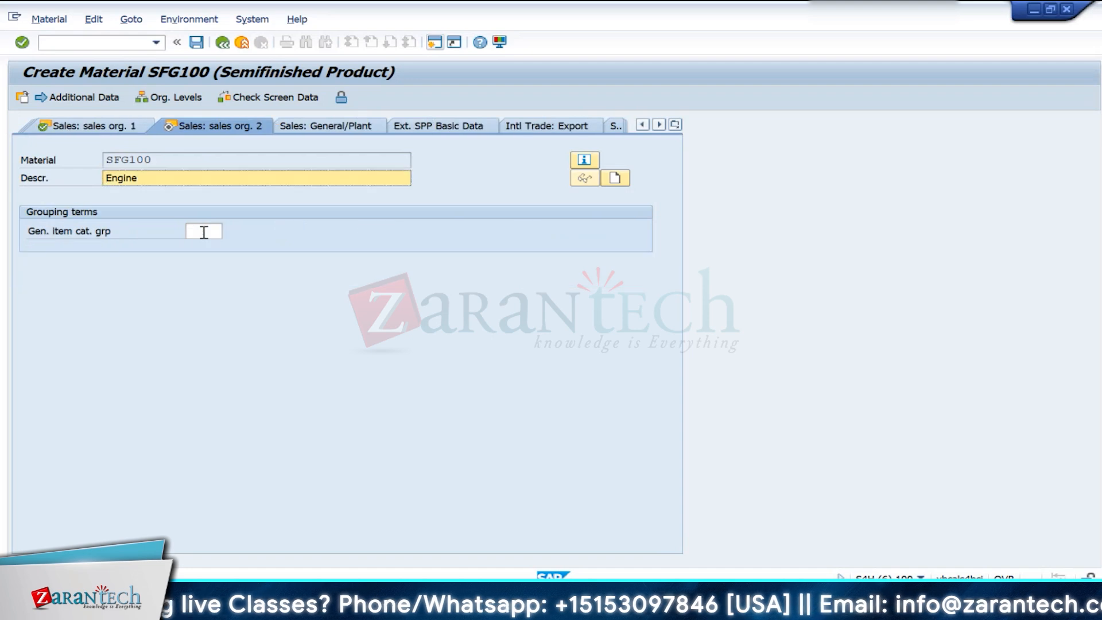
pyautogui.press('Return')
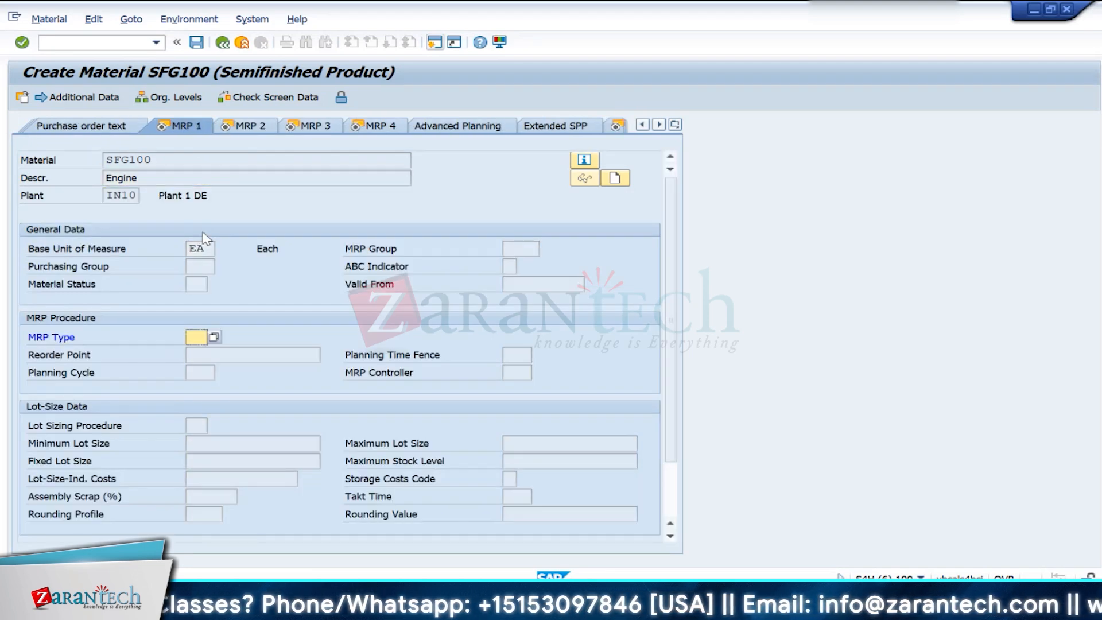
pyautogui.write('PD')
pyautogui.press('Return')
pyautogui.press('Return')
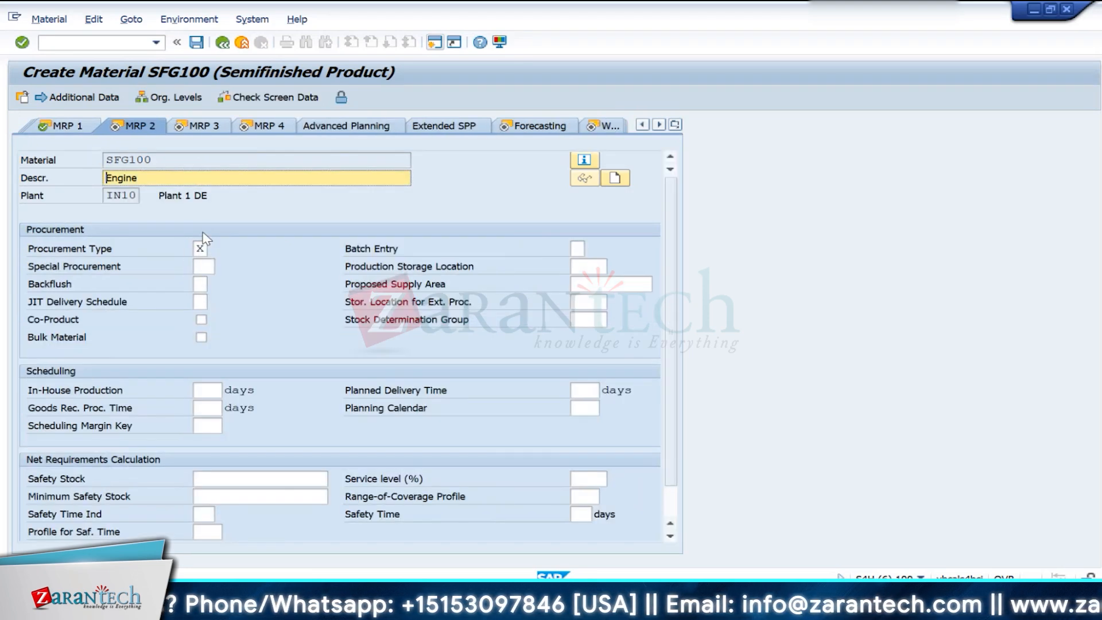
# - Choose procurement type X (Both Procurement Types) for SFG100 and continue to the MRP 3 view
pyautogui.click(206, 249)
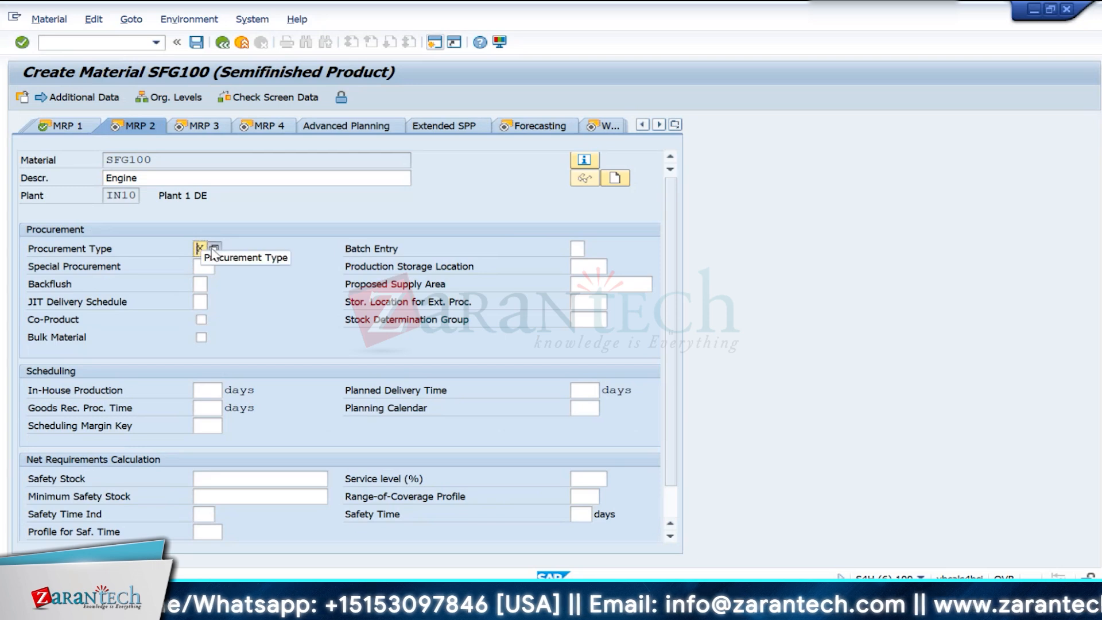
pyautogui.click(213, 250)
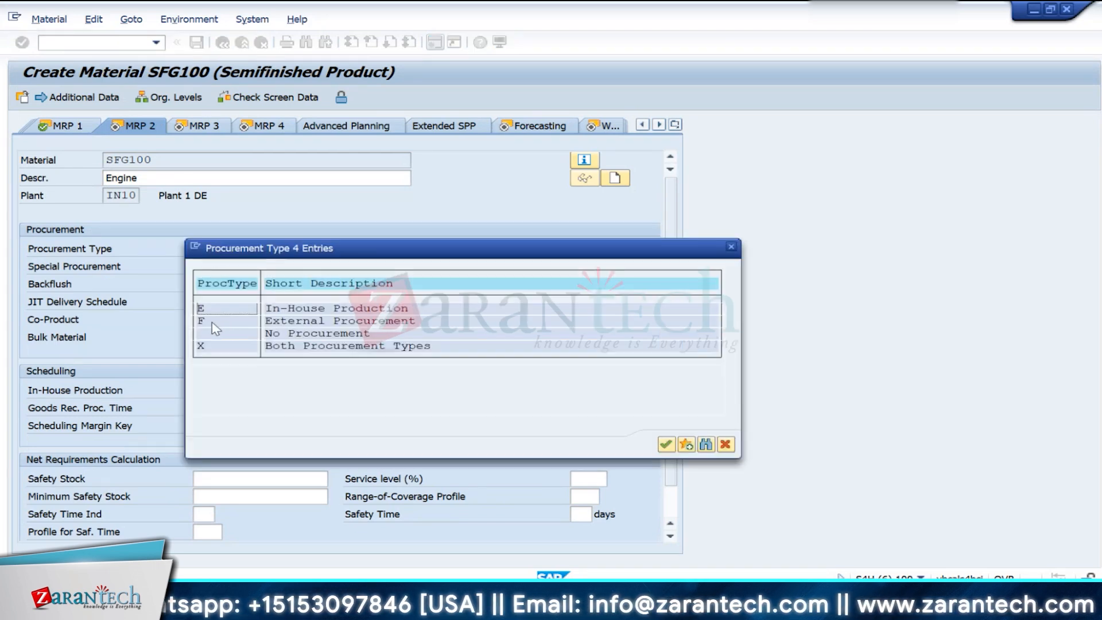
pyautogui.click(210, 346)
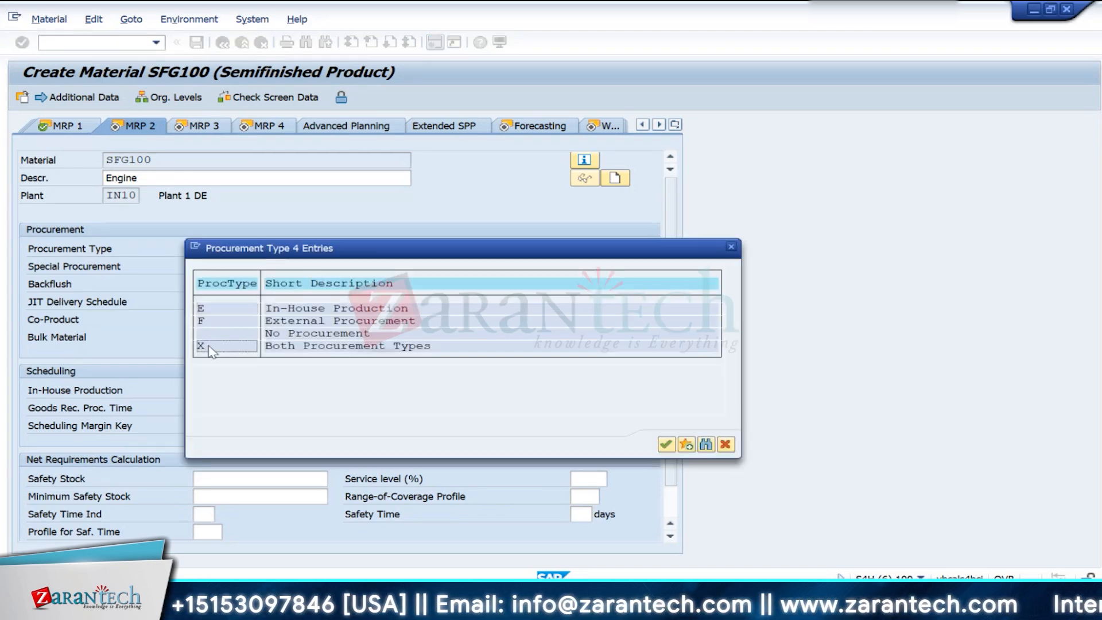
pyautogui.doubleClick(209, 346)
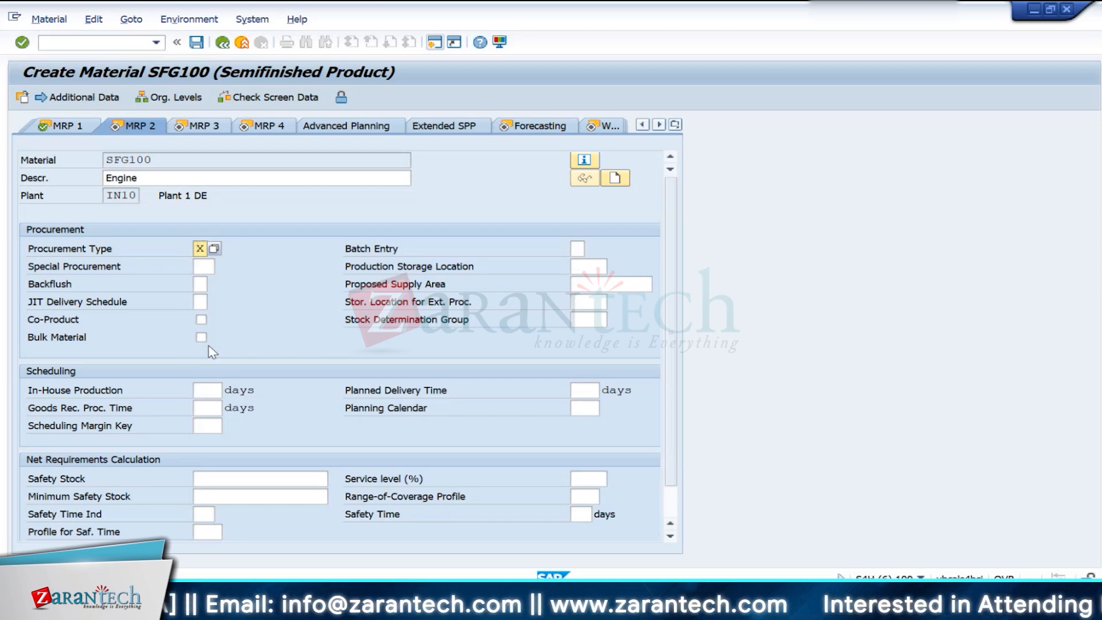
pyautogui.press('Return')
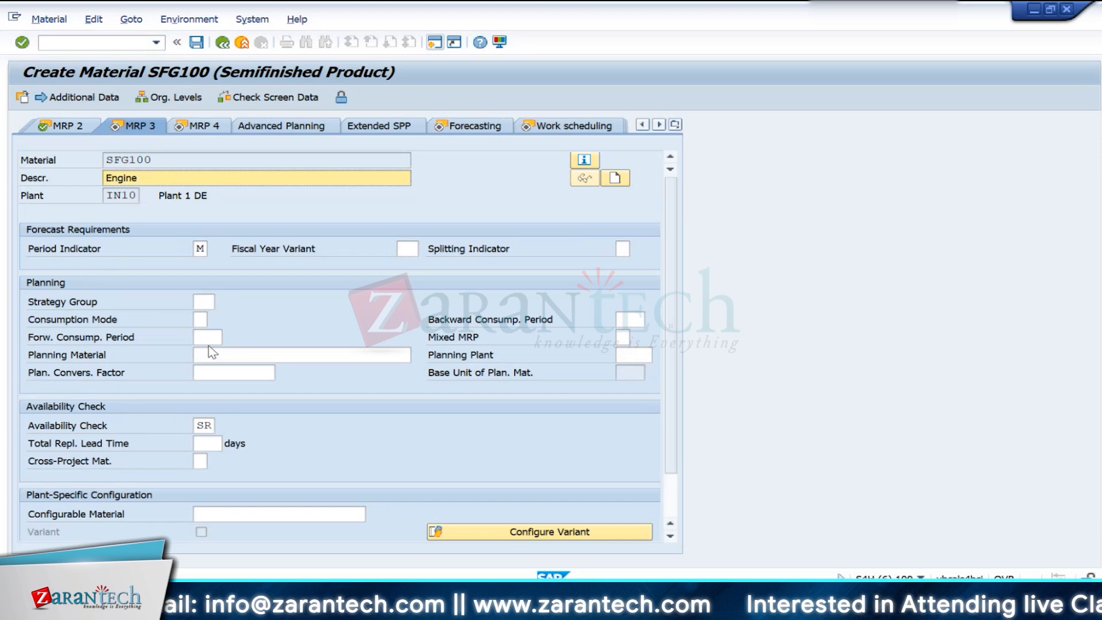
# - Accept the defaults in the MRP, forecasting, work scheduling and plant data views of SFG100 and proceed to Accounting 1
pyautogui.press('Return')
pyautogui.press('Return')
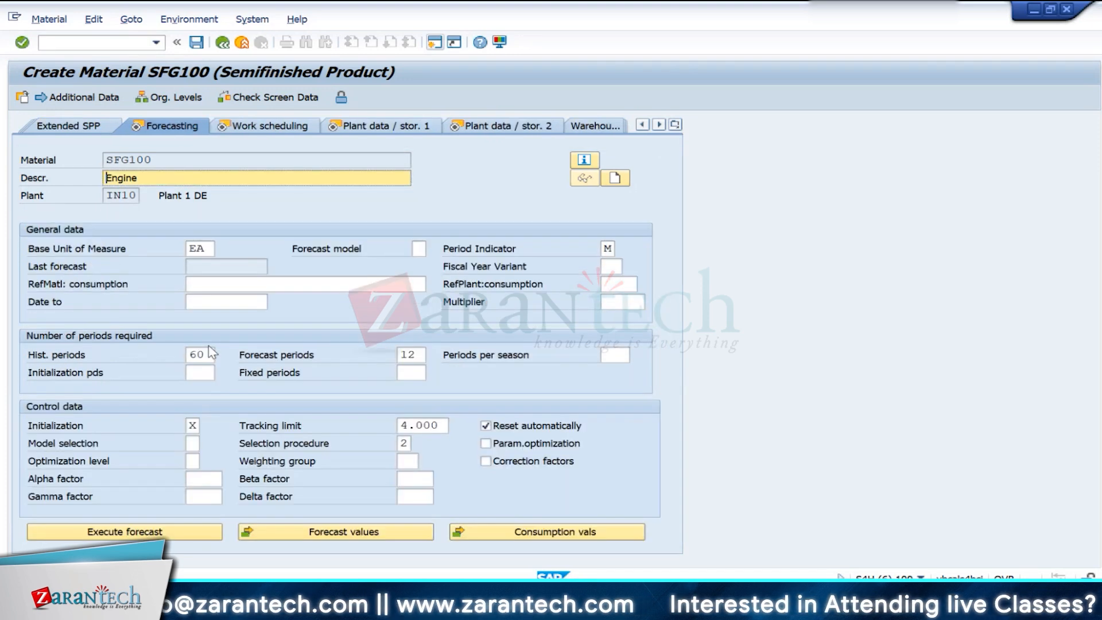
pyautogui.press('Return')
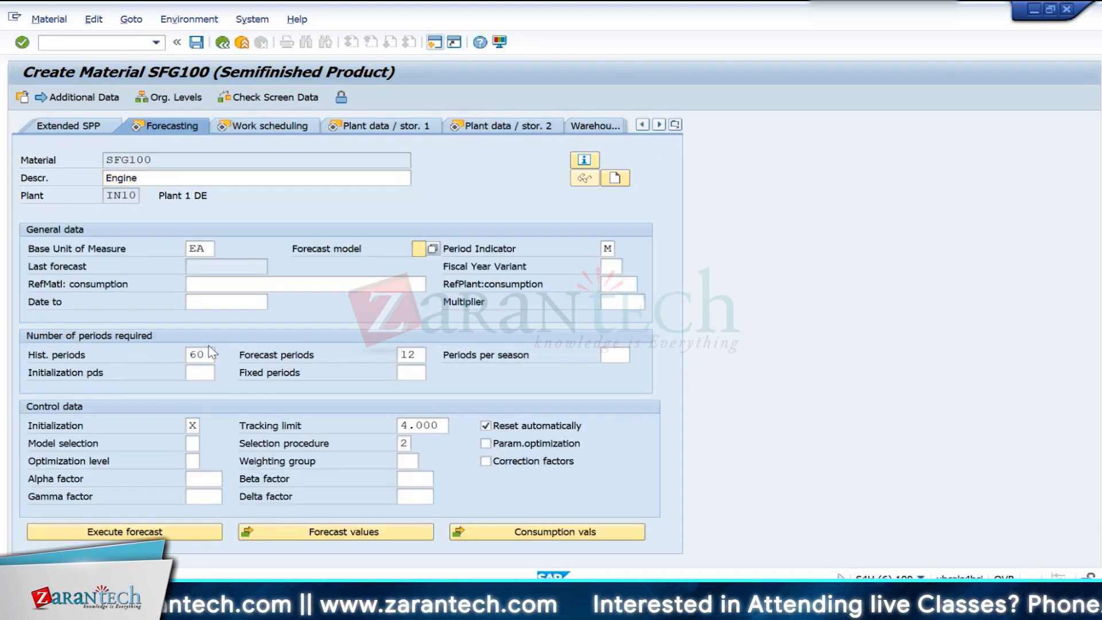
pyautogui.press('Return')
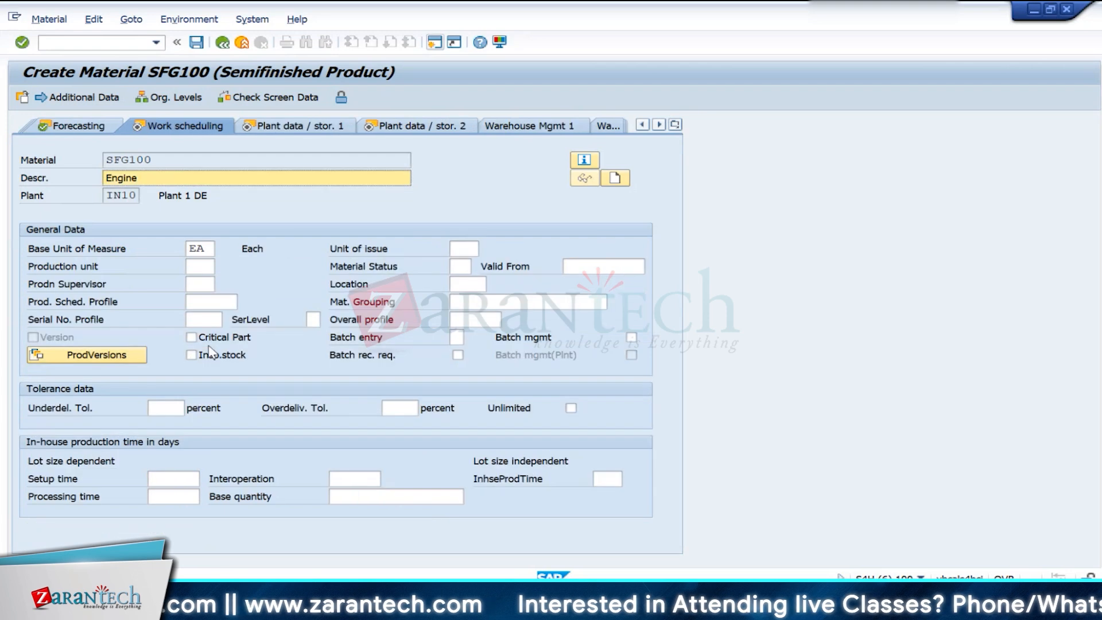
pyautogui.press('Return')
pyautogui.press('Return')
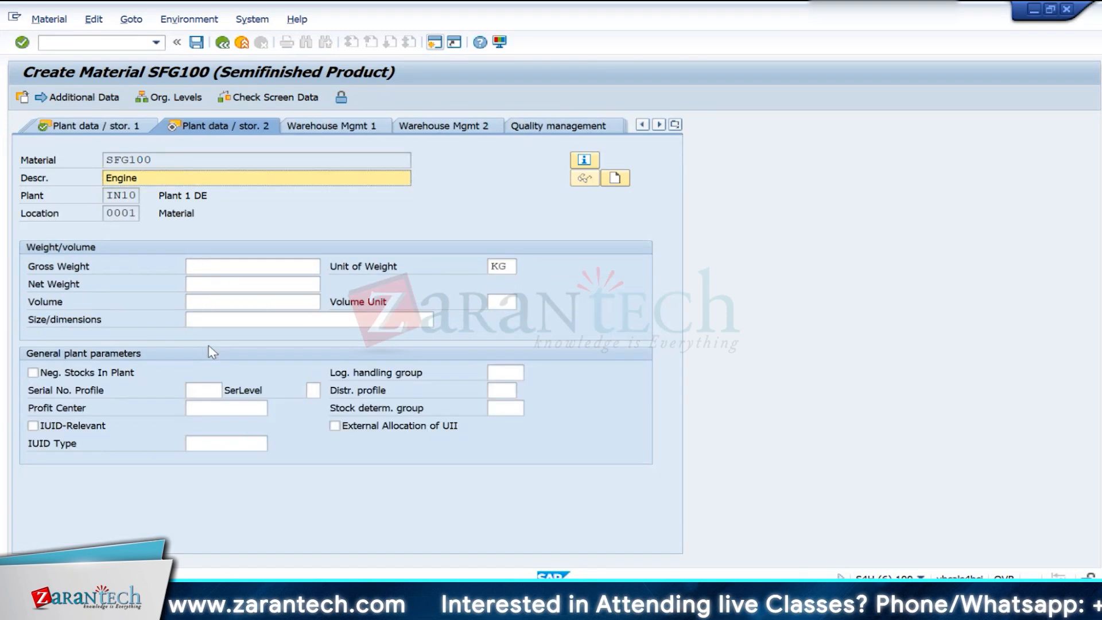
pyautogui.press('Return')
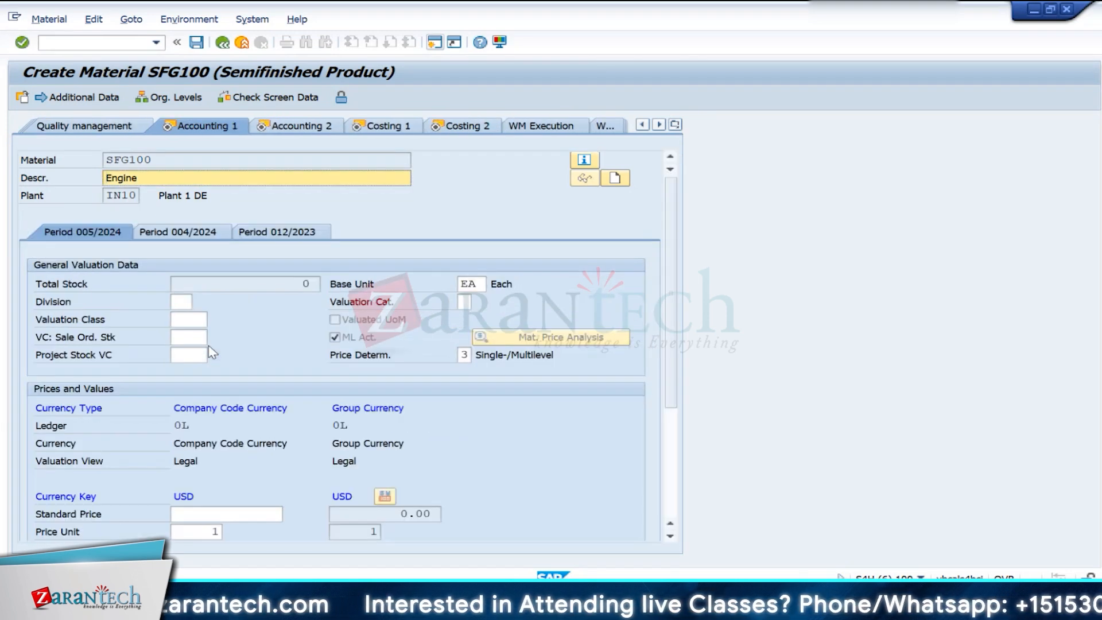
# - Assign valuation class 7900 (Semifinished Goods) to SFG100 and confirm the entry
pyautogui.click(202, 320)
pyautogui.click(213, 322)
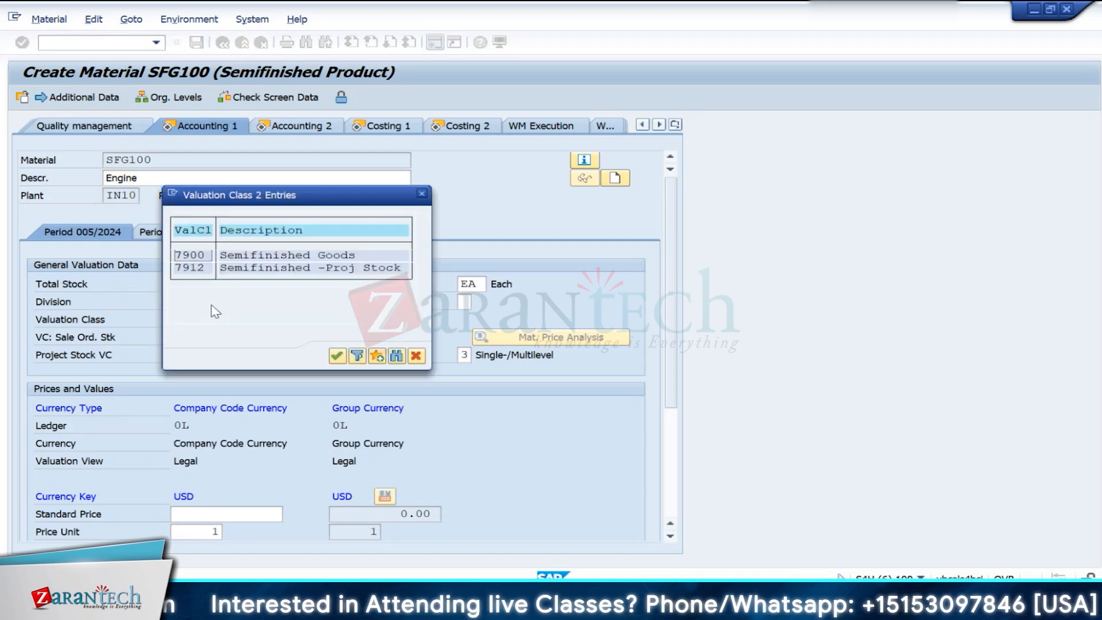
pyautogui.doubleClick(191, 256)
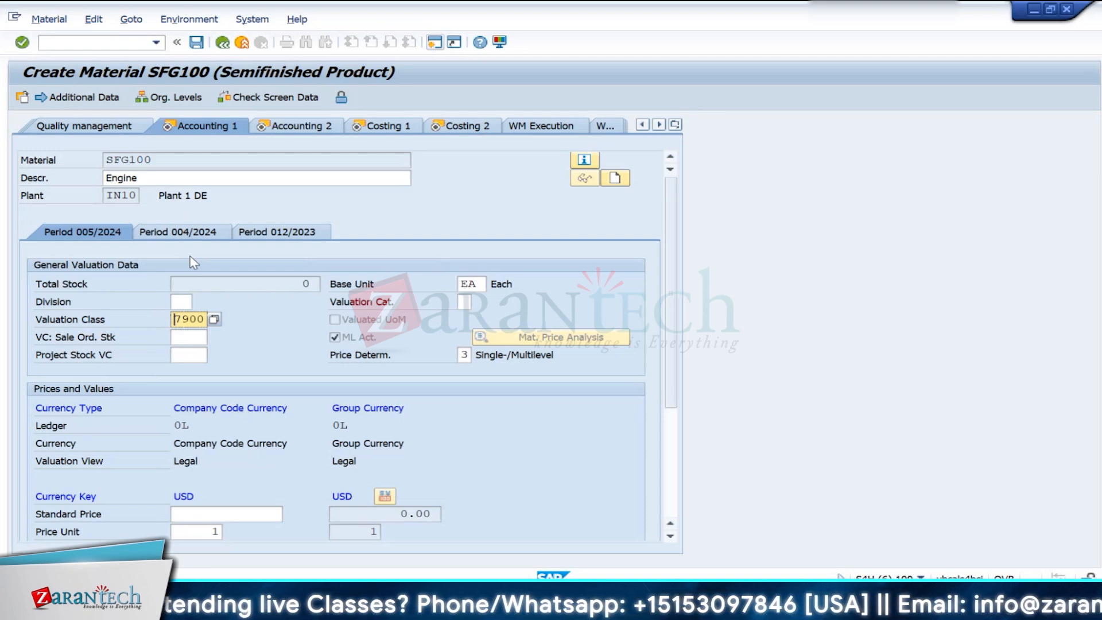
pyautogui.press('Return')
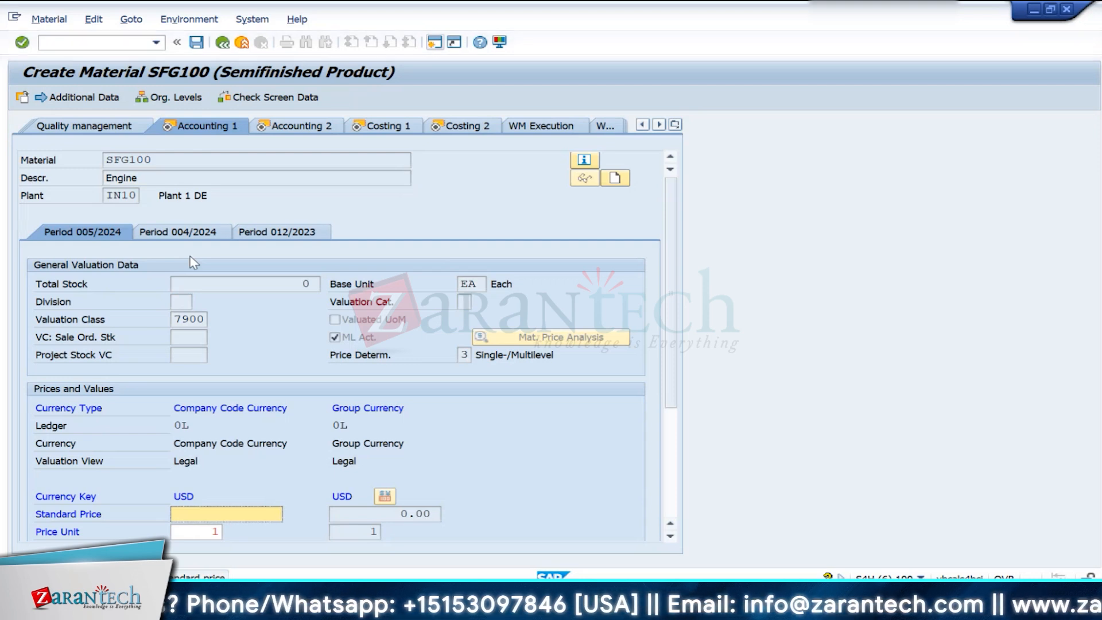
# - Switch to the automatic postings configuration session and open the account assignments of transaction GBB
pyautogui.hotkey('alt', 'Tab')
pyautogui.hotkey('alt', 'Tab')
pyautogui.hotkey('alt', 'Tab')
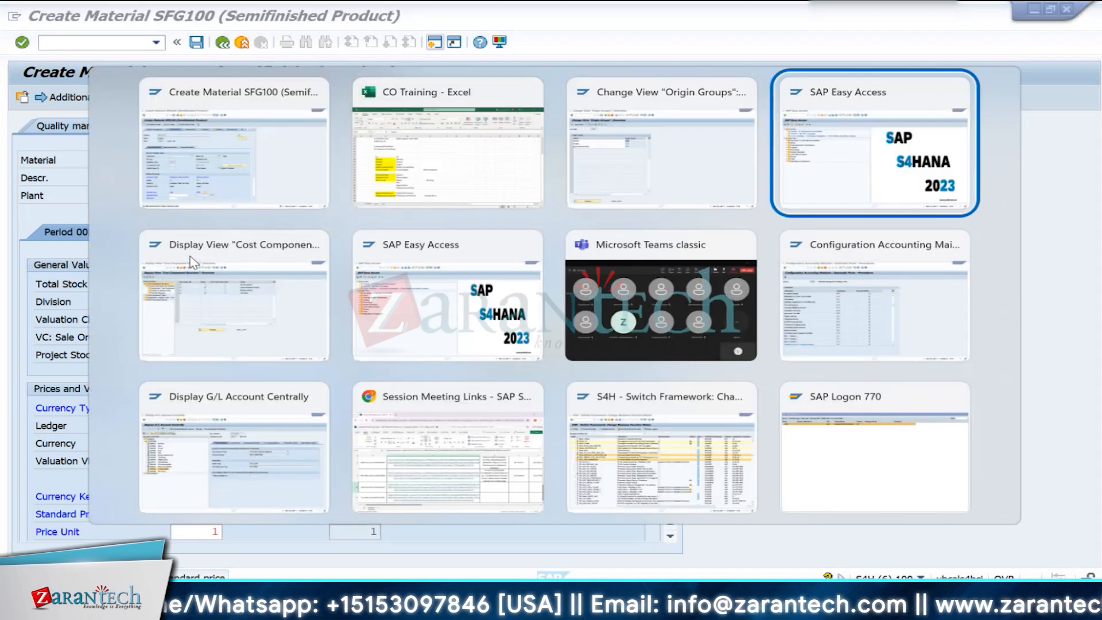
pyautogui.hotkey('alt', 'Tab')
pyautogui.hotkey('alt', 'Tab')
pyautogui.hotkey('alt', 'Tab')
pyautogui.hotkey('alt', 'Tab')
pyautogui.hotkey('alt', 'Tab')
pyautogui.hotkey('alt', 'Tab')
pyautogui.hotkey('alt', 'Tab')
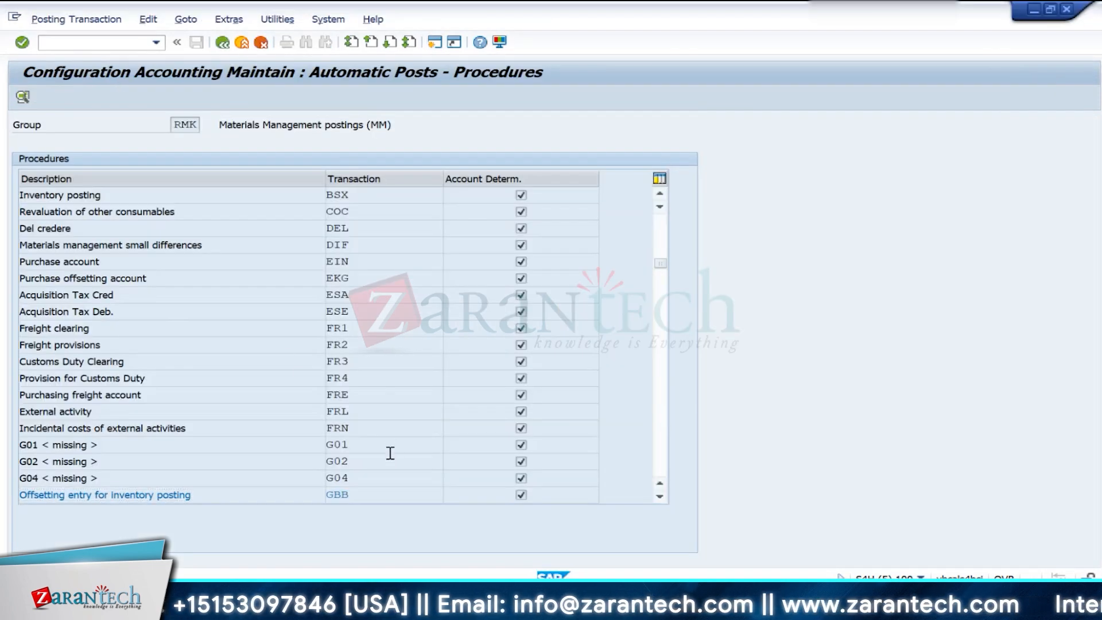
pyautogui.scroll(-1, 386, 452)
pyautogui.doubleClick(334, 445)
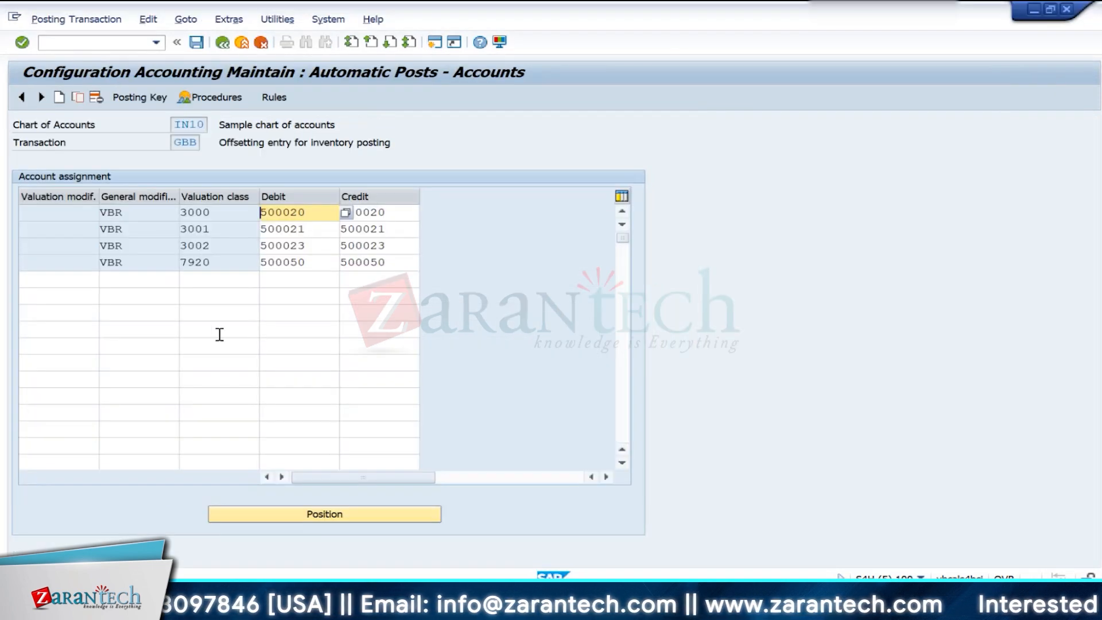
# - Add an account assignment row with general modification VBR and valuation class 7900
pyautogui.click(195, 284)
pyautogui.write('7900')
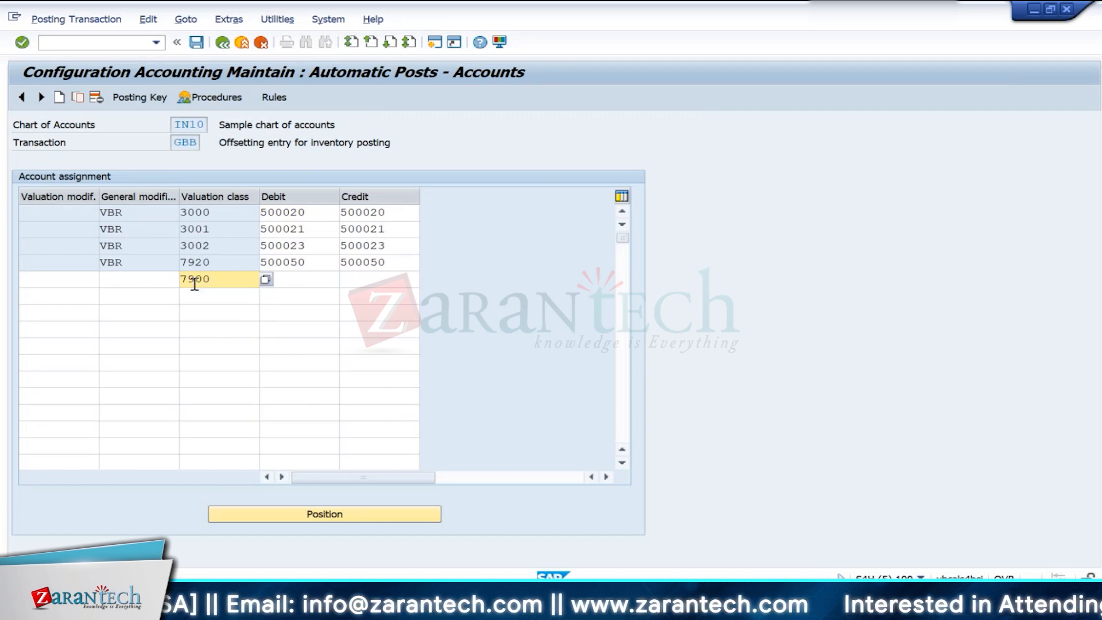
pyautogui.click(141, 289)
pyautogui.click(140, 284)
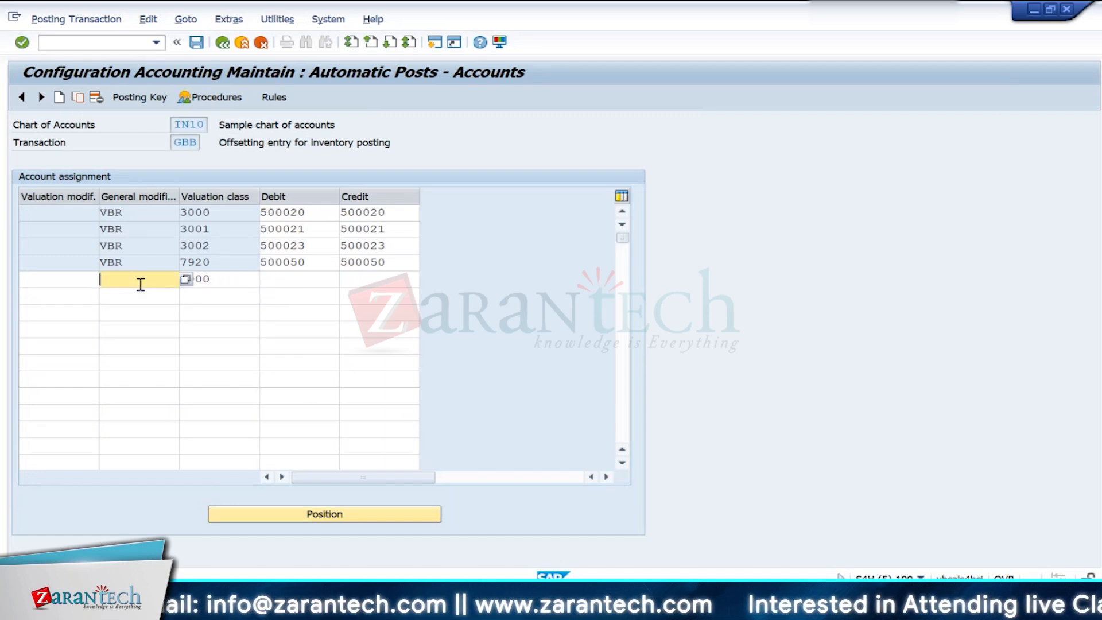
pyautogui.write('V')
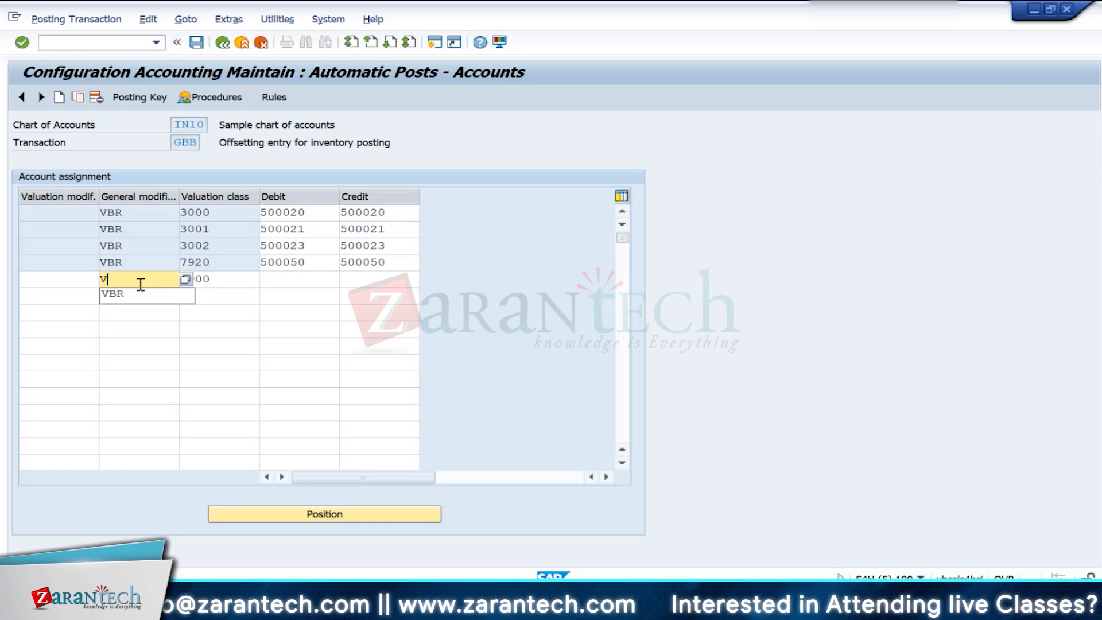
pyautogui.write('BR')
pyautogui.click(140, 294)
pyautogui.click(228, 284)
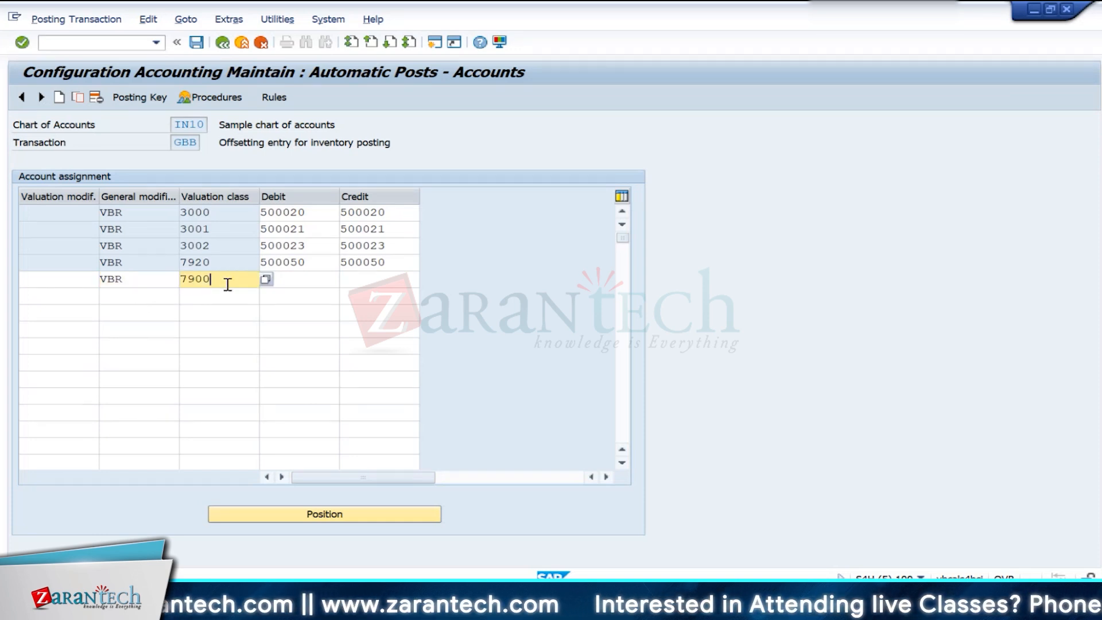
pyautogui.click(291, 283)
# - In another session, open central G/L account maintenance and look up the SFG Consumption account among the expense accounts
pyautogui.hotkey('alt', 'Tab')
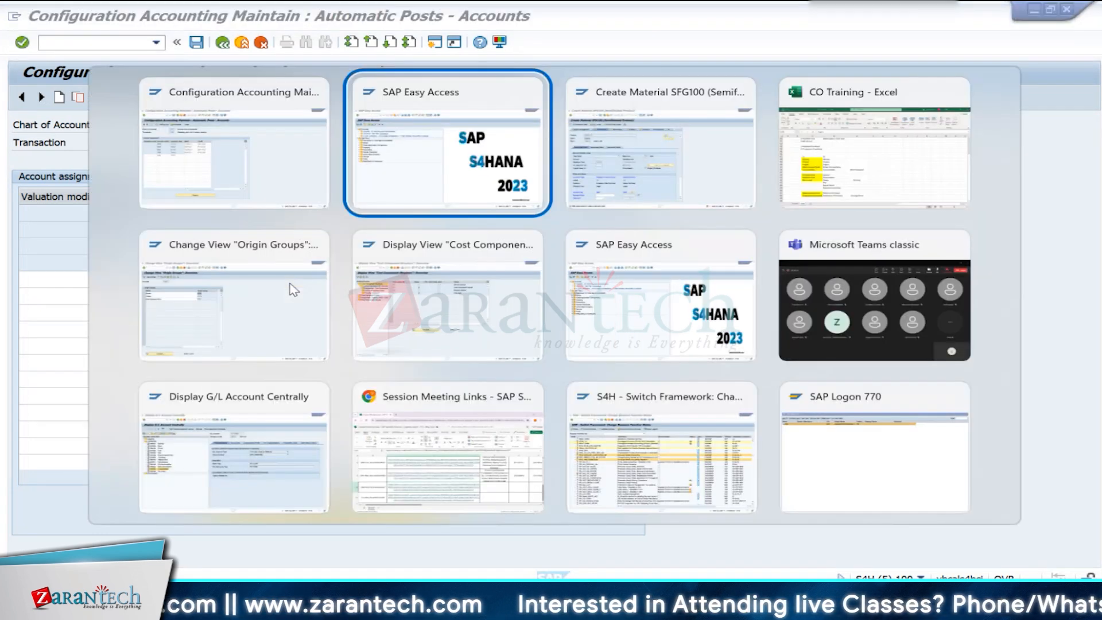
pyautogui.hotkey('alt', 'Tab')
pyautogui.hotkey('alt', 'Tab')
pyautogui.hotkey('alt', 'Tab')
pyautogui.hotkey('alt', 'Tab')
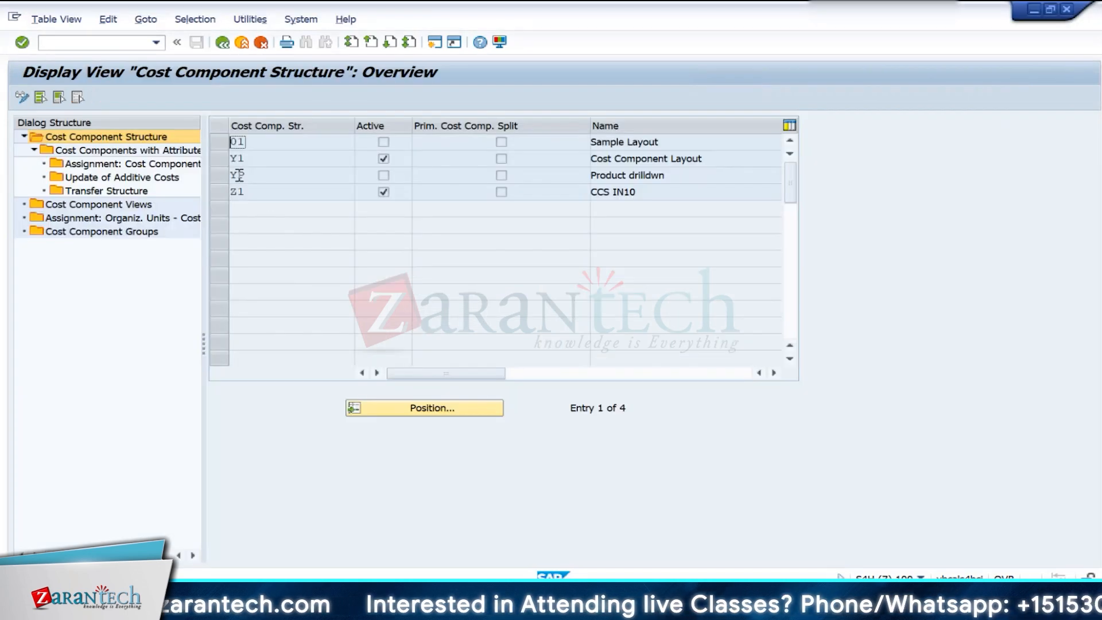
pyautogui.click(242, 44)
pyautogui.write('fs00')
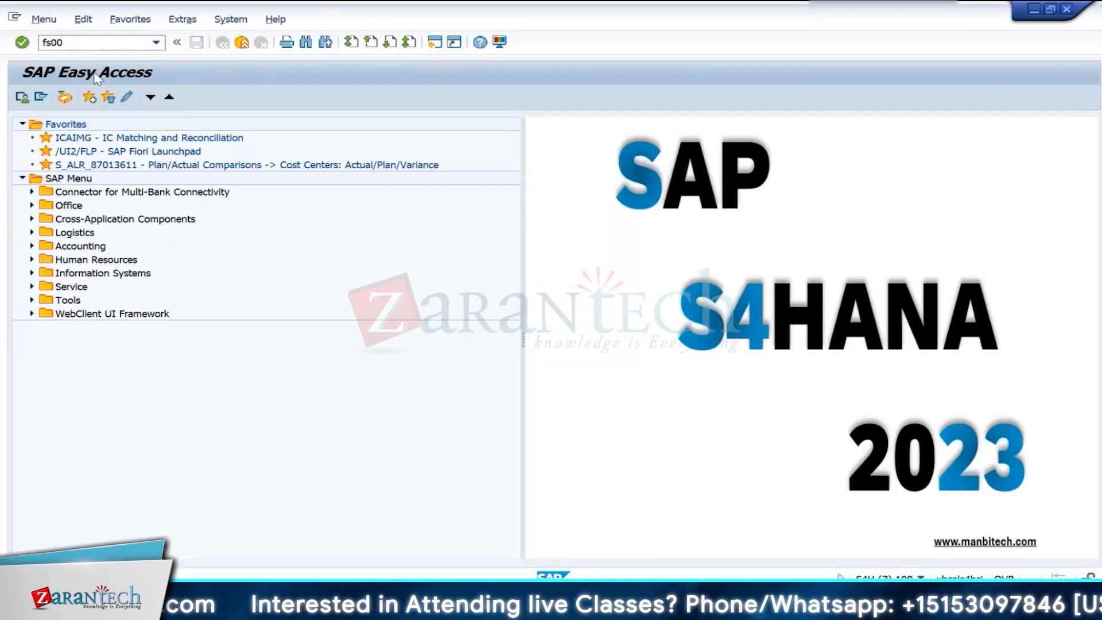
pyautogui.press('Return')
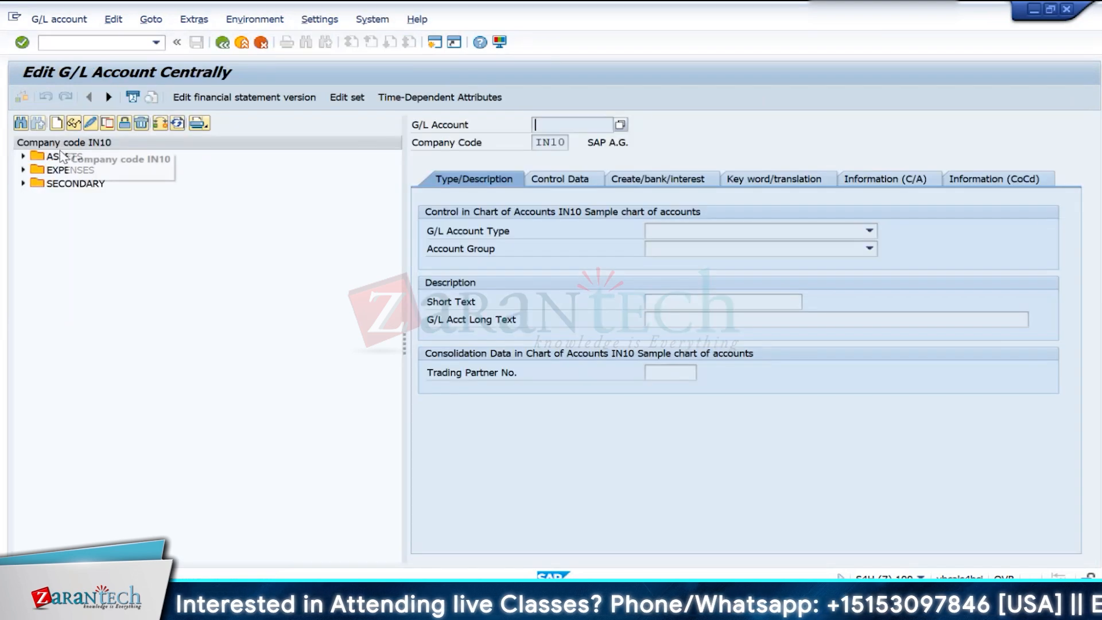
pyautogui.click(23, 170)
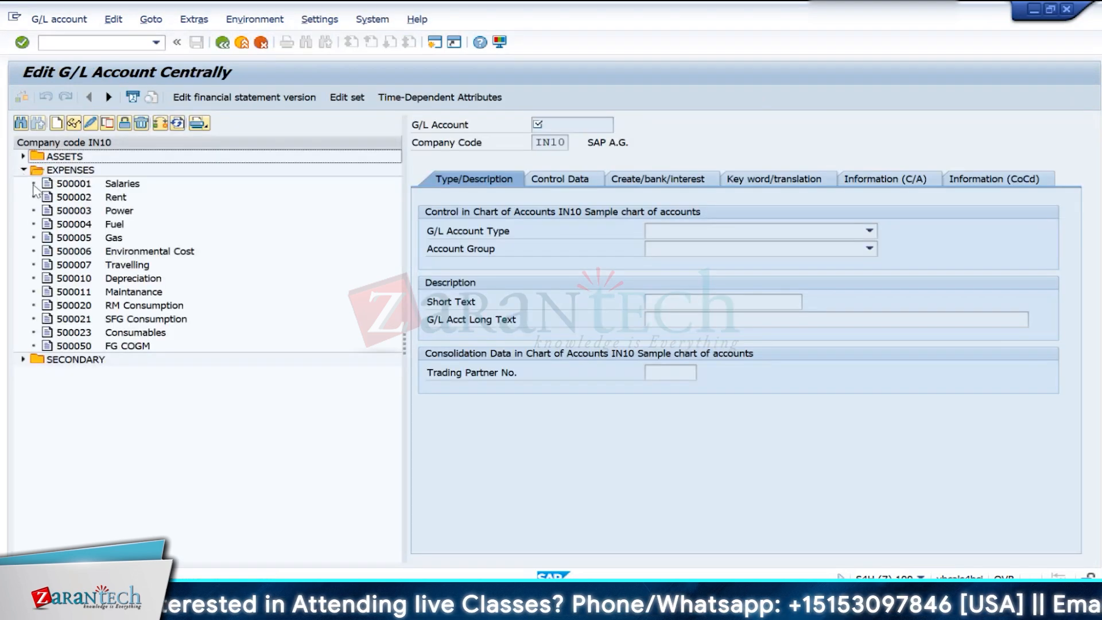
pyautogui.click(109, 319)
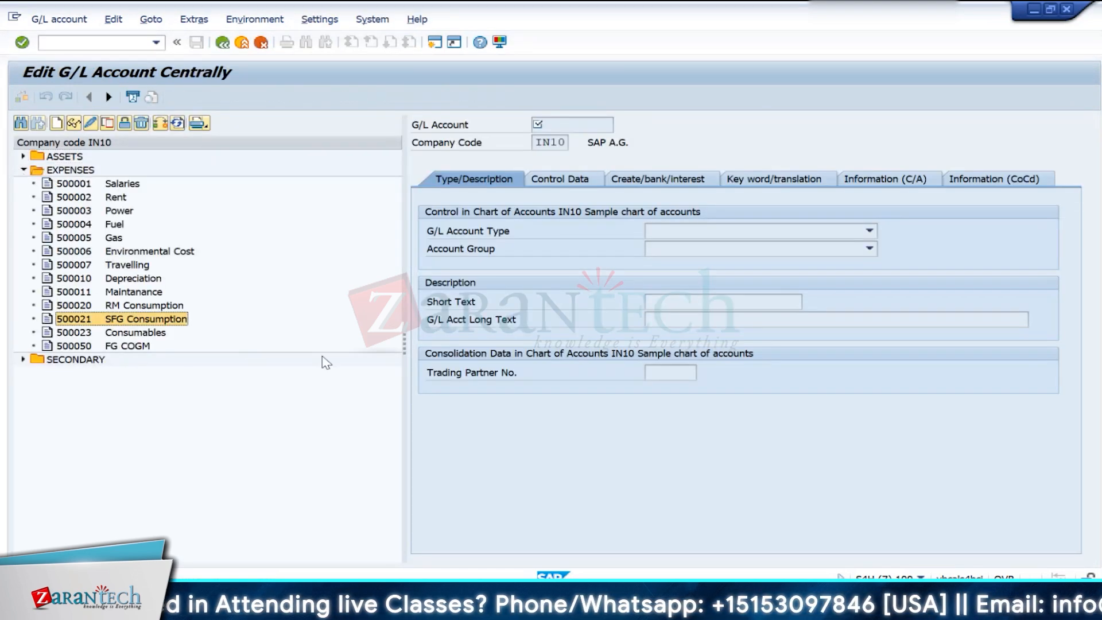
# - Return to the GBB account assignments and copy debit account 500021 from the 3001 row into the 7900 row
pyautogui.hotkey('alt', 'Tab')
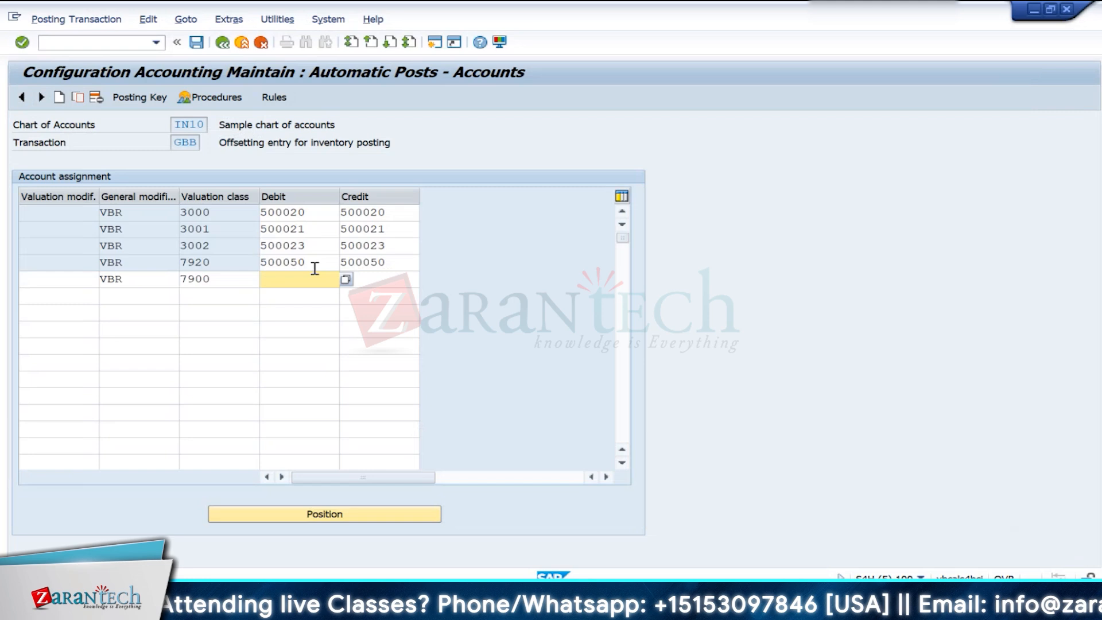
pyautogui.moveTo(339, 228); pyautogui.dragTo(260, 230)
pyautogui.click(287, 286)
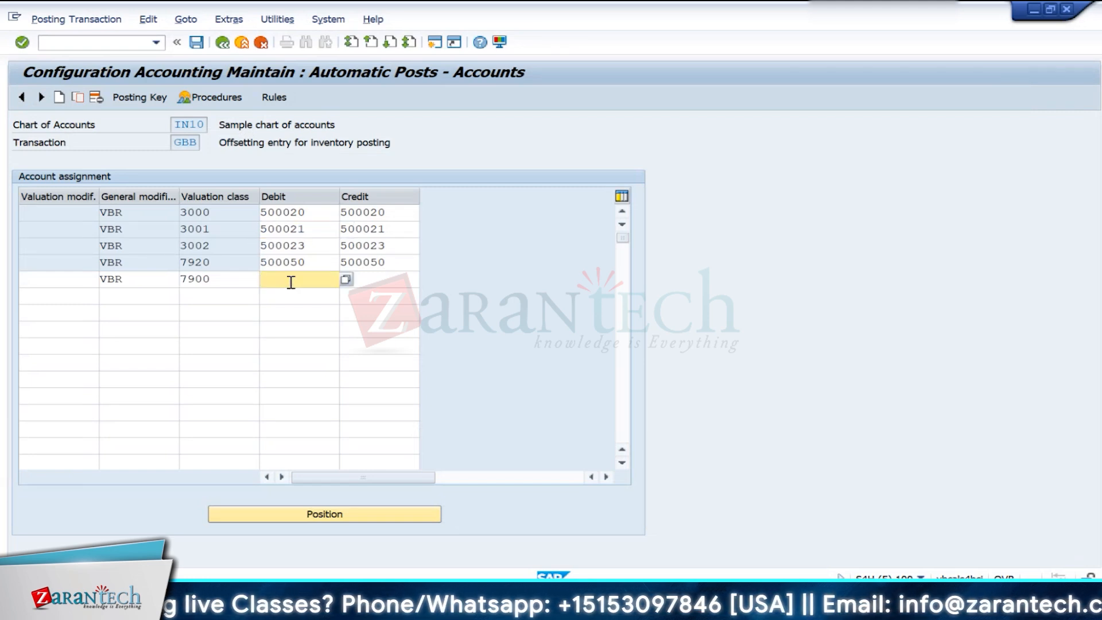
pyautogui.rightClick(291, 287)
pyautogui.click(270, 285)
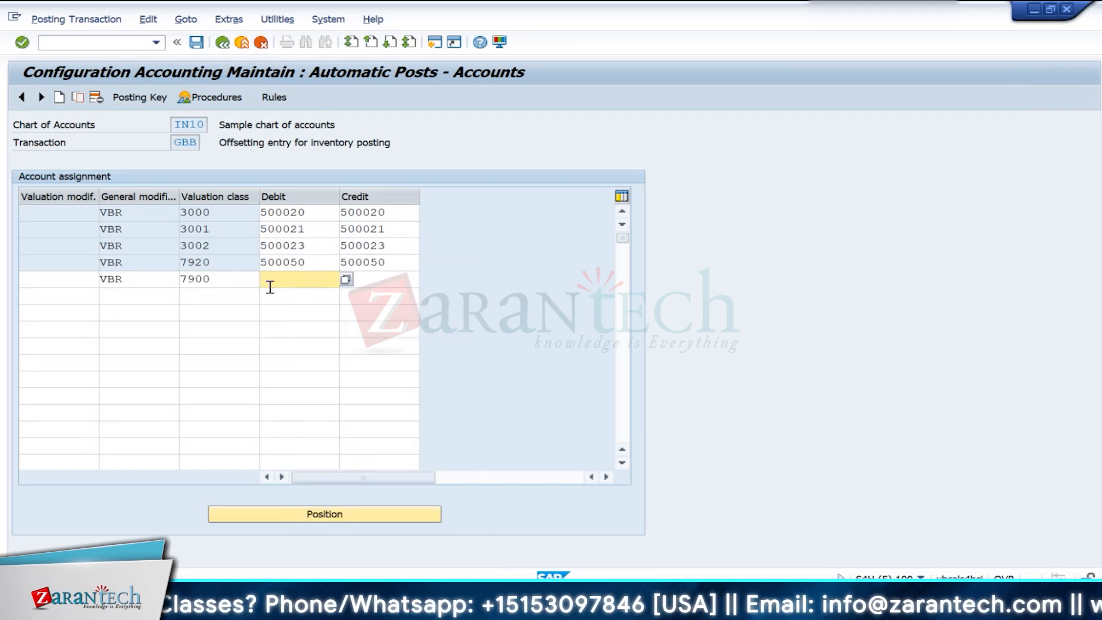
pyautogui.moveTo(306, 228); pyautogui.dragTo(258, 231)
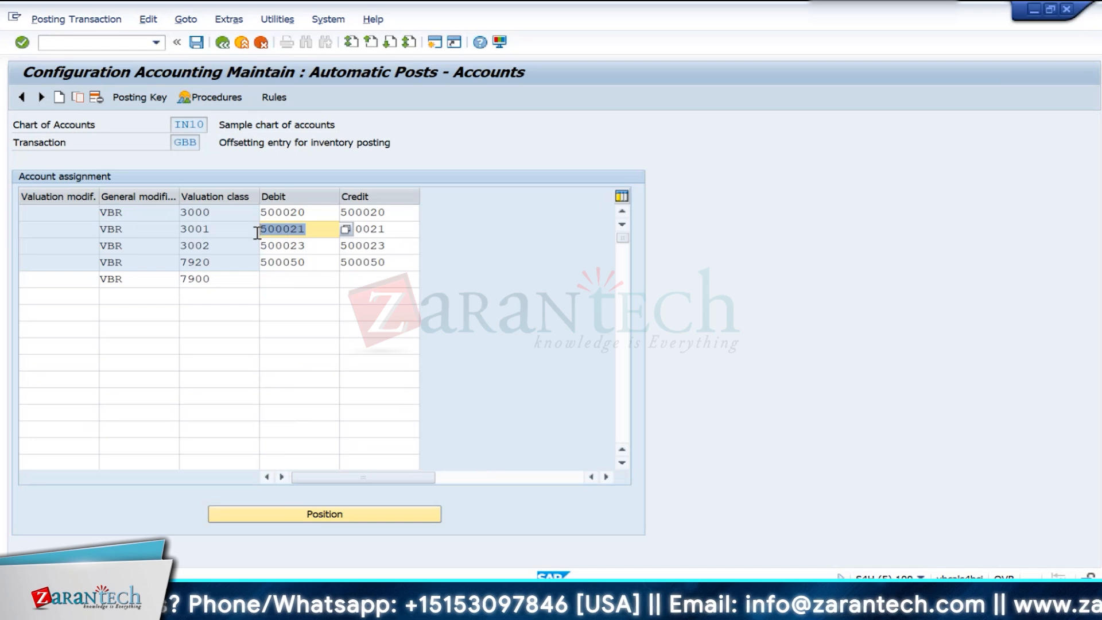
pyautogui.hotkey('ctrl', 'c')
pyautogui.click(278, 278)
pyautogui.hotkey('ctrl', 'v')
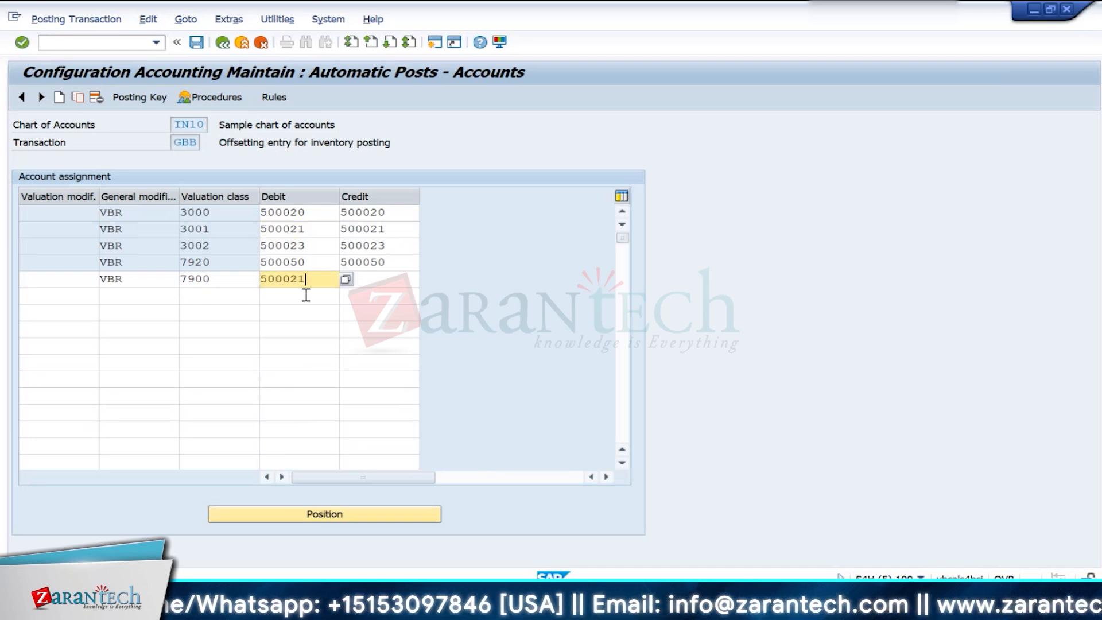
# - Set the credit account of the 7900 row to 500021 and save the GBB assignments in customizing request S4HK902698
pyautogui.click(350, 279)
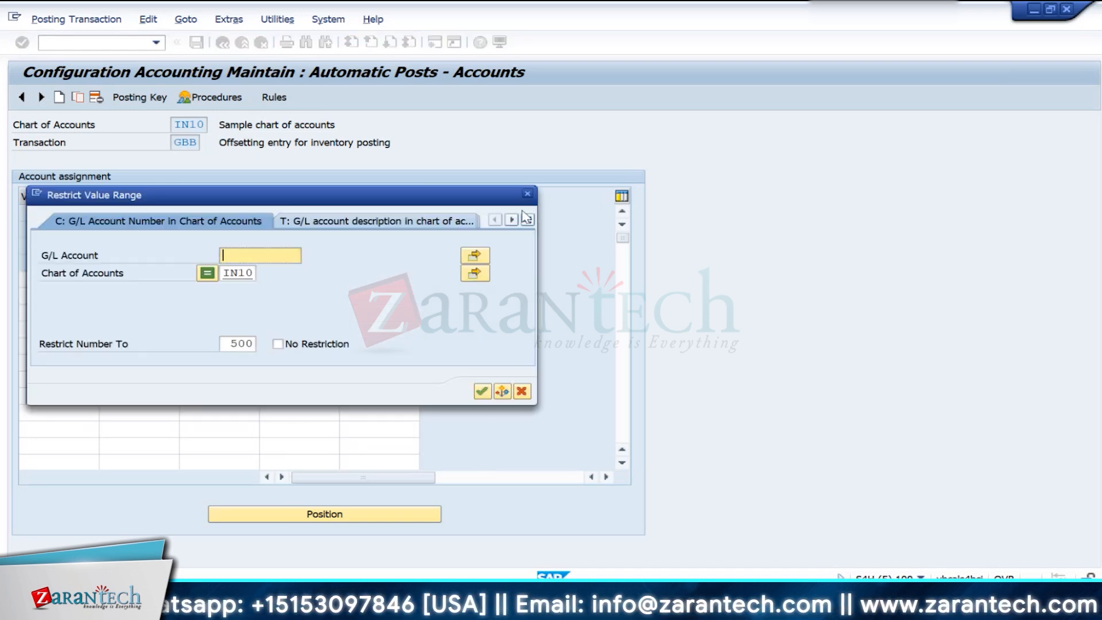
pyautogui.click(527, 194)
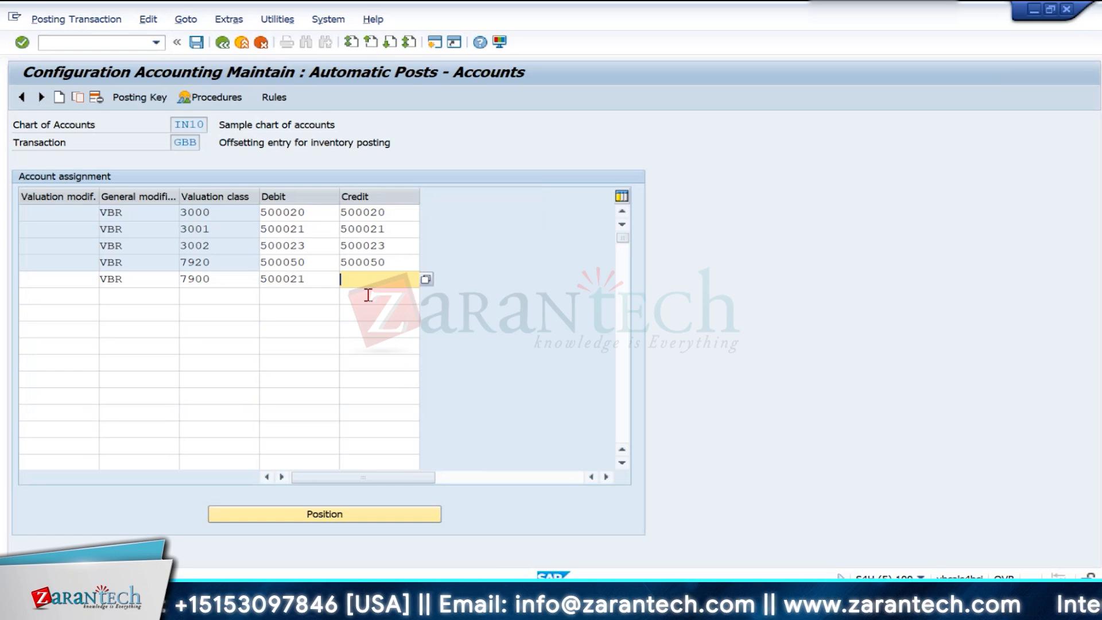
pyautogui.hotkey('ctrl', 'v')
pyautogui.press('Return')
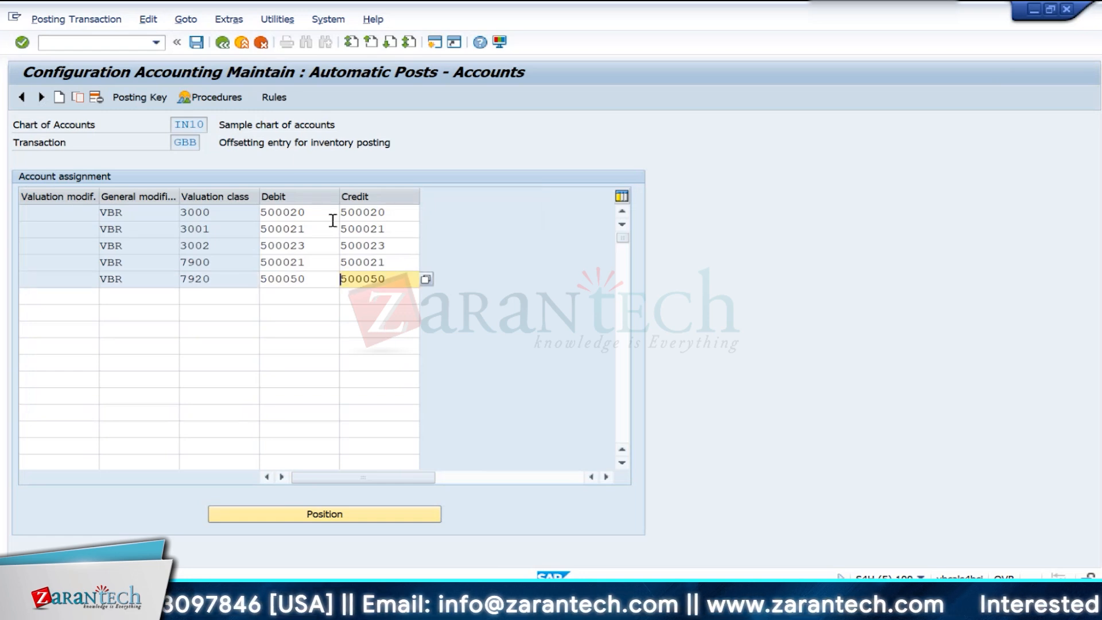
pyautogui.click(196, 43)
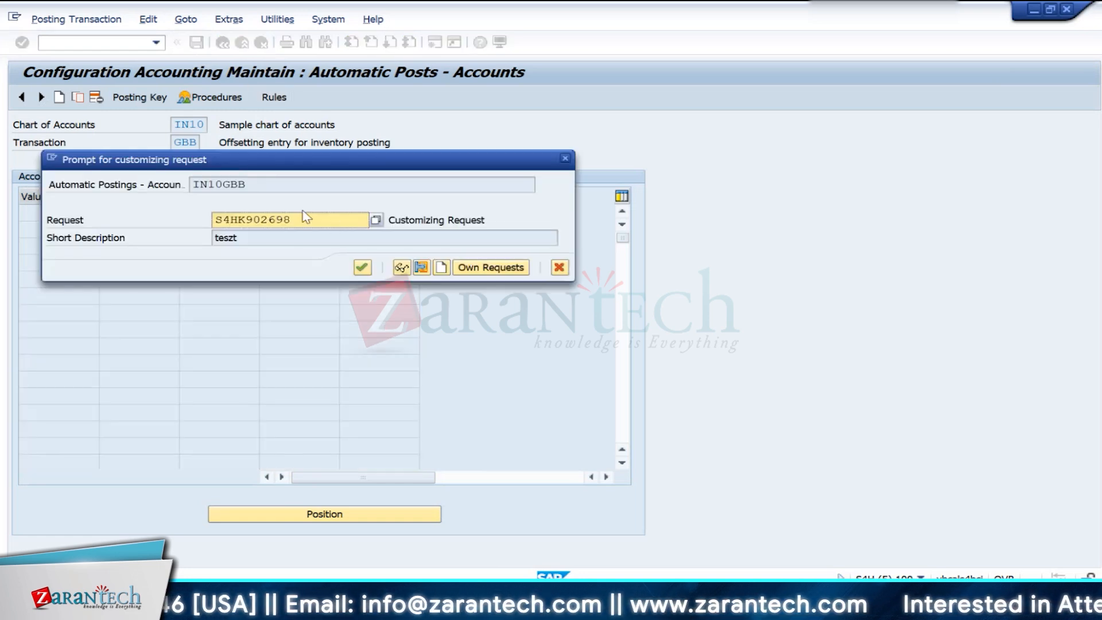
pyautogui.click(363, 267)
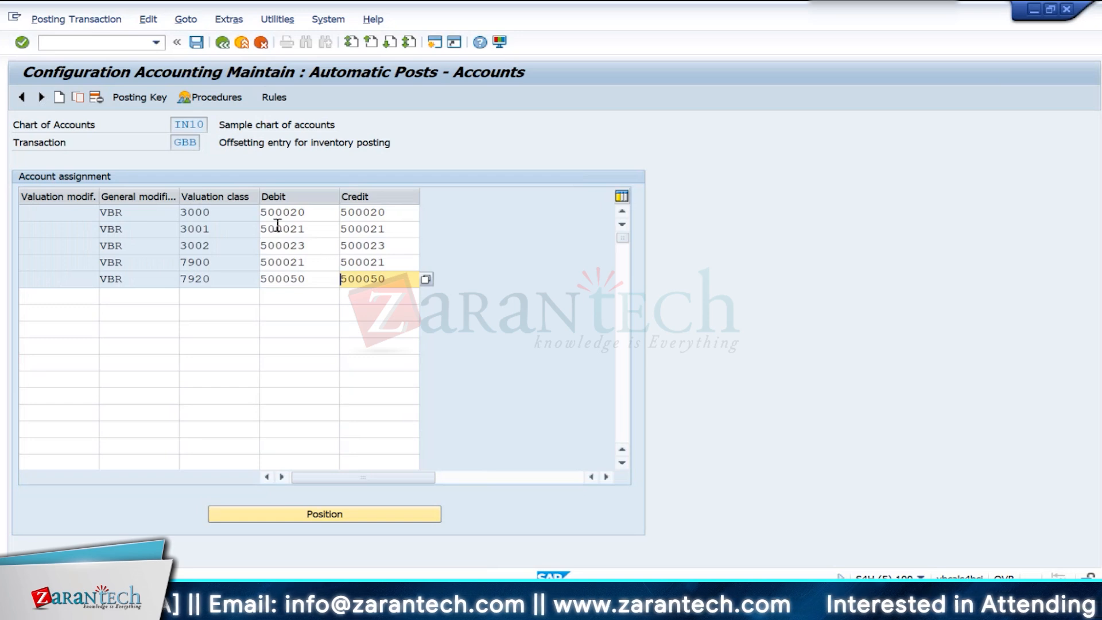
# - Delete the VBR account assignment row for valuation class 3001 and save the GBB assignments in customizing request S4HK902698
pyautogui.click(140, 228)
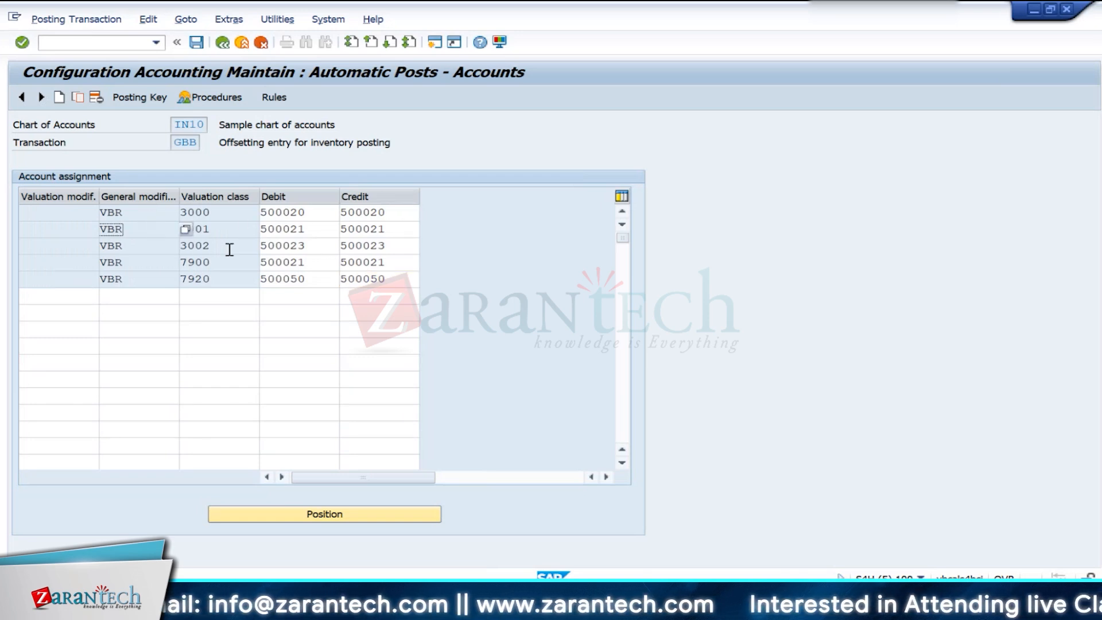
pyautogui.click(225, 231)
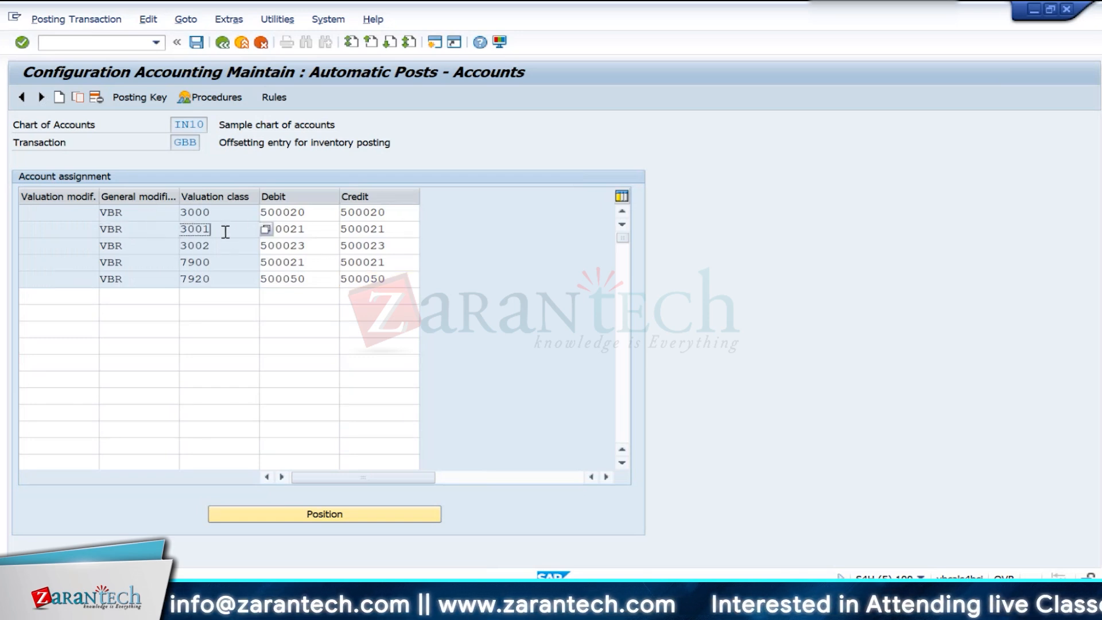
pyautogui.click(158, 232)
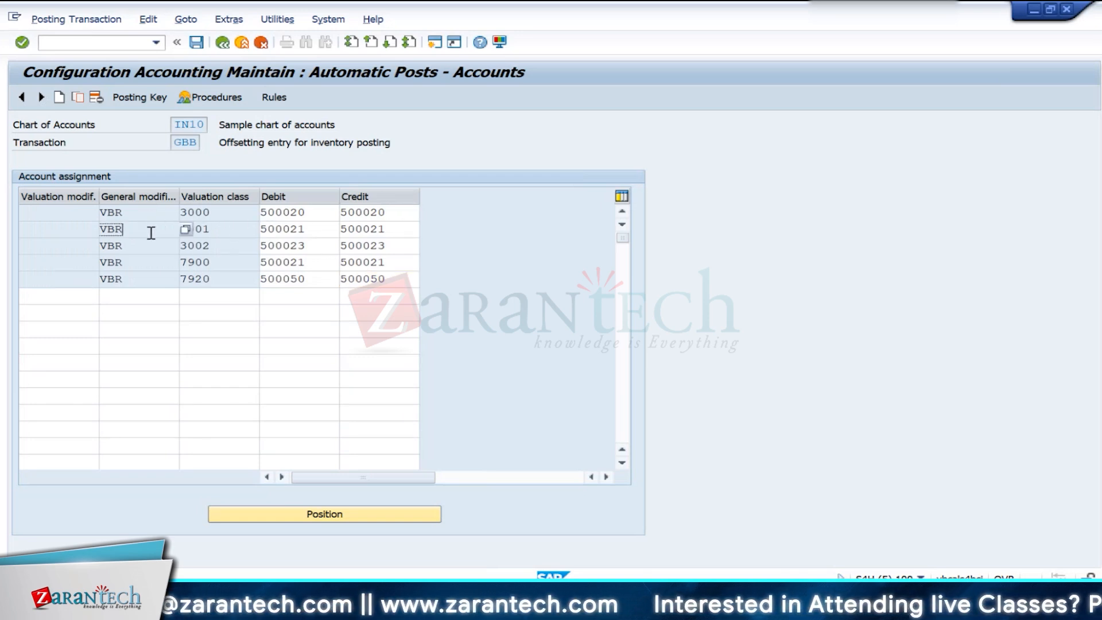
pyautogui.click(96, 98)
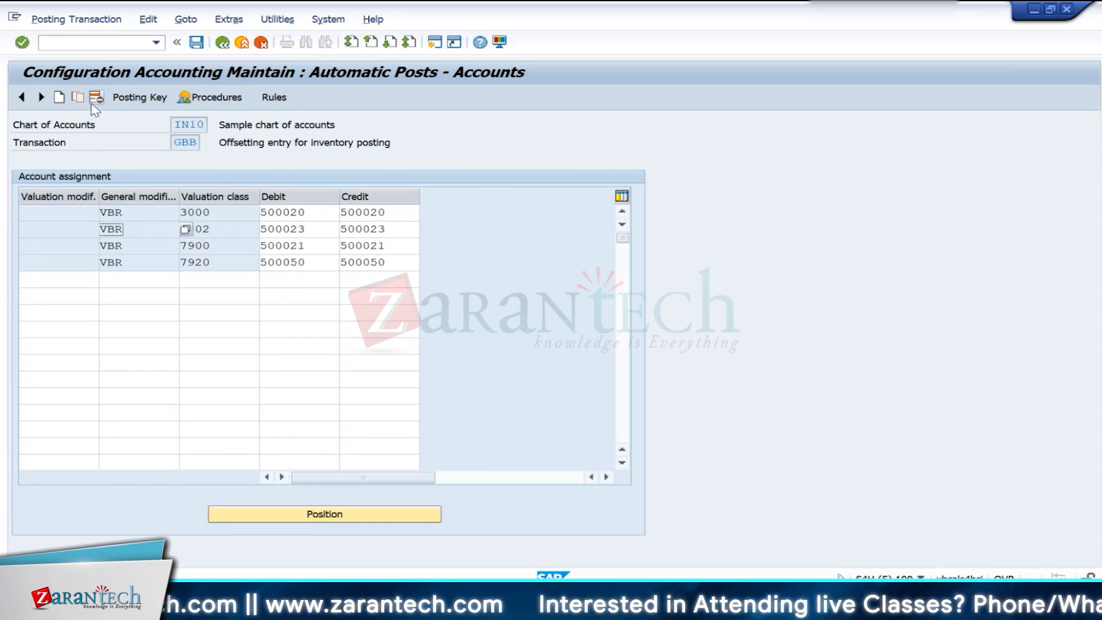
pyautogui.click(196, 43)
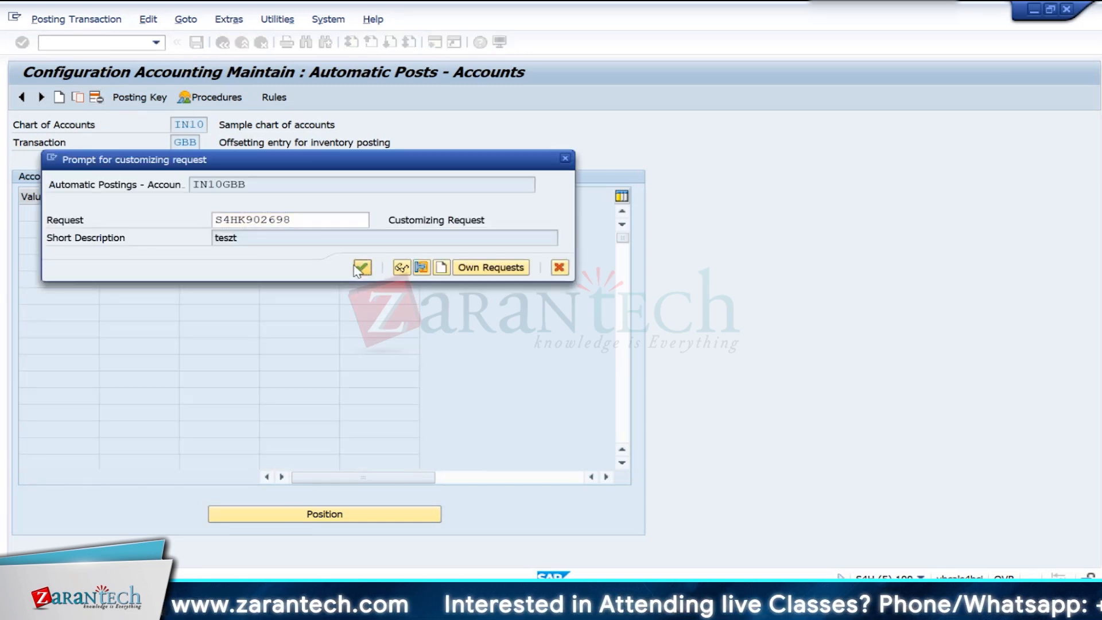
pyautogui.click(360, 267)
pyautogui.click(226, 247)
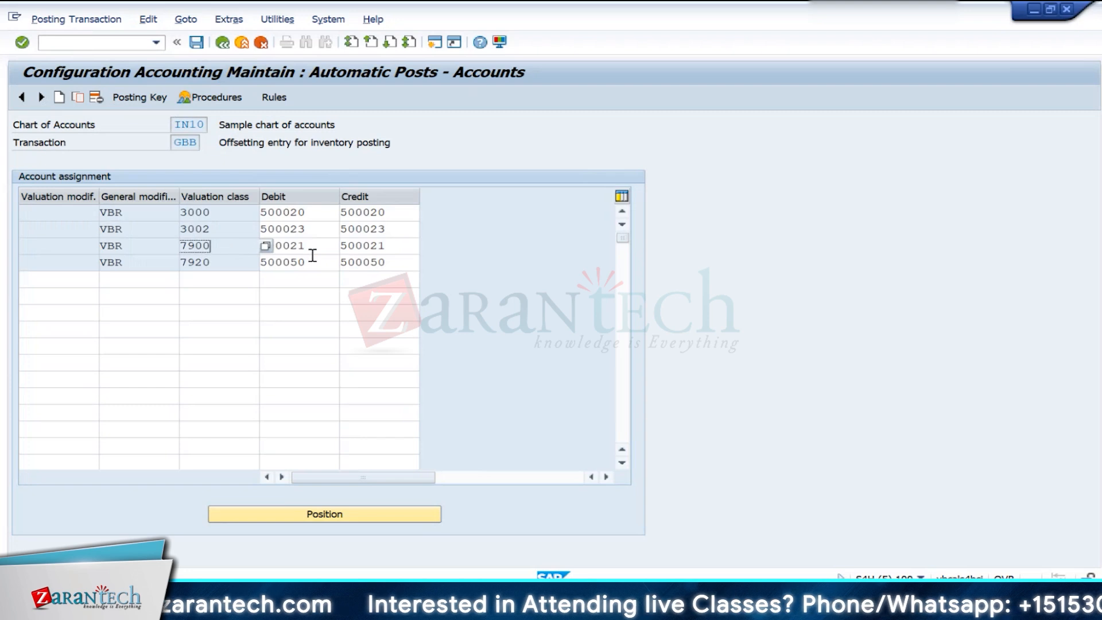
pyautogui.click(315, 262)
pyautogui.click(245, 246)
pyautogui.click(232, 228)
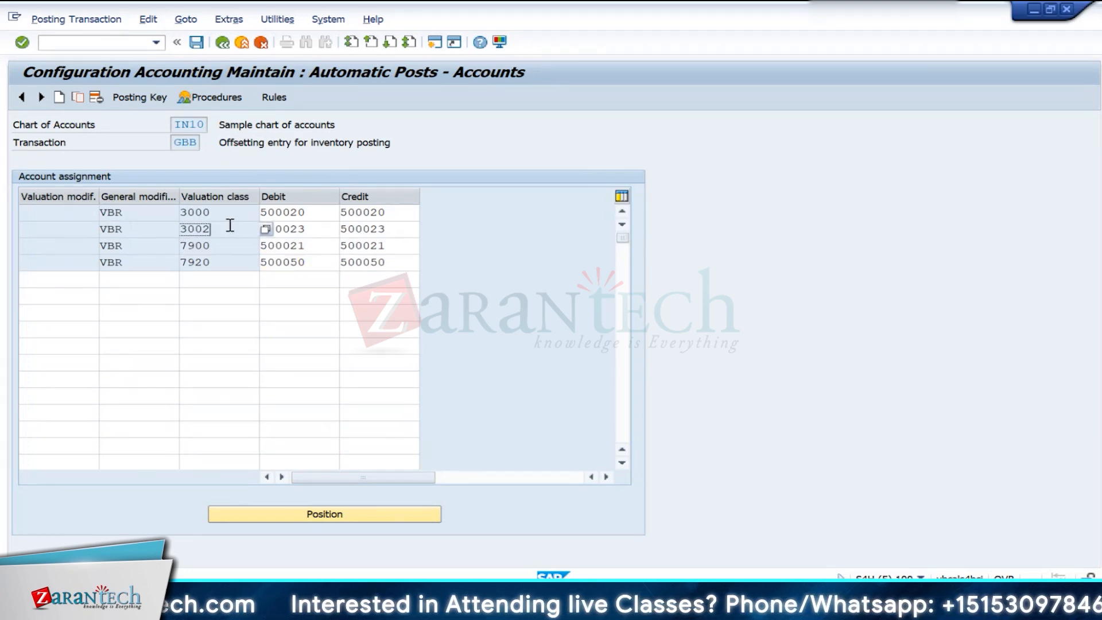
# - Return to the session creating material SFG100 and proceed through the accounting views to the Costing 1 view
pyautogui.hotkey('alt', 'Tab')
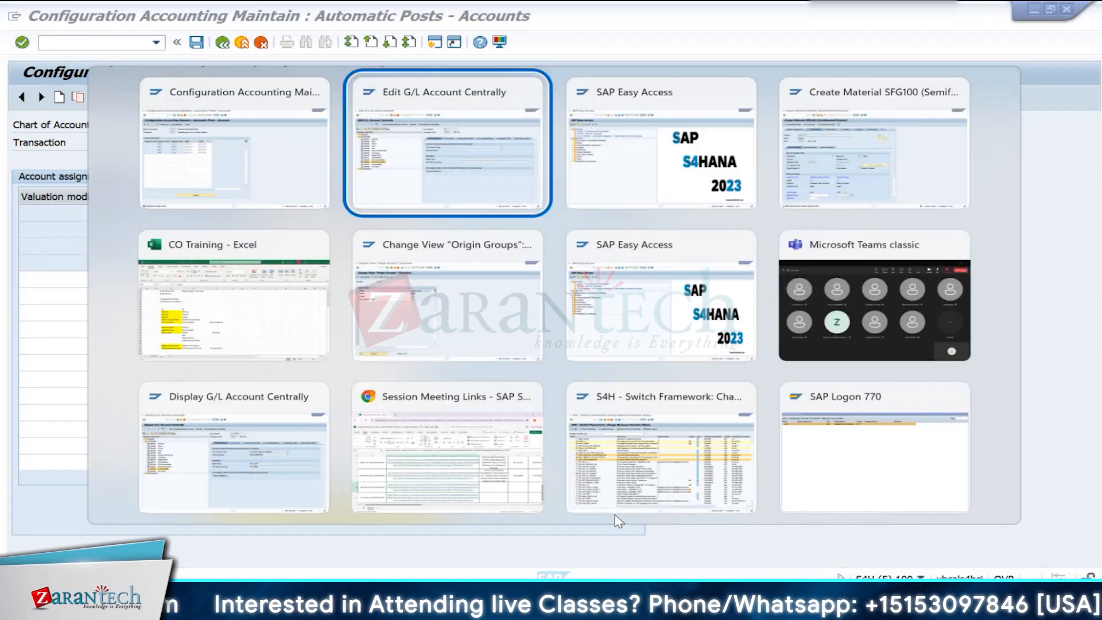
pyautogui.hotkey('alt', 'Tab')
pyautogui.hotkey('alt', 'Tab')
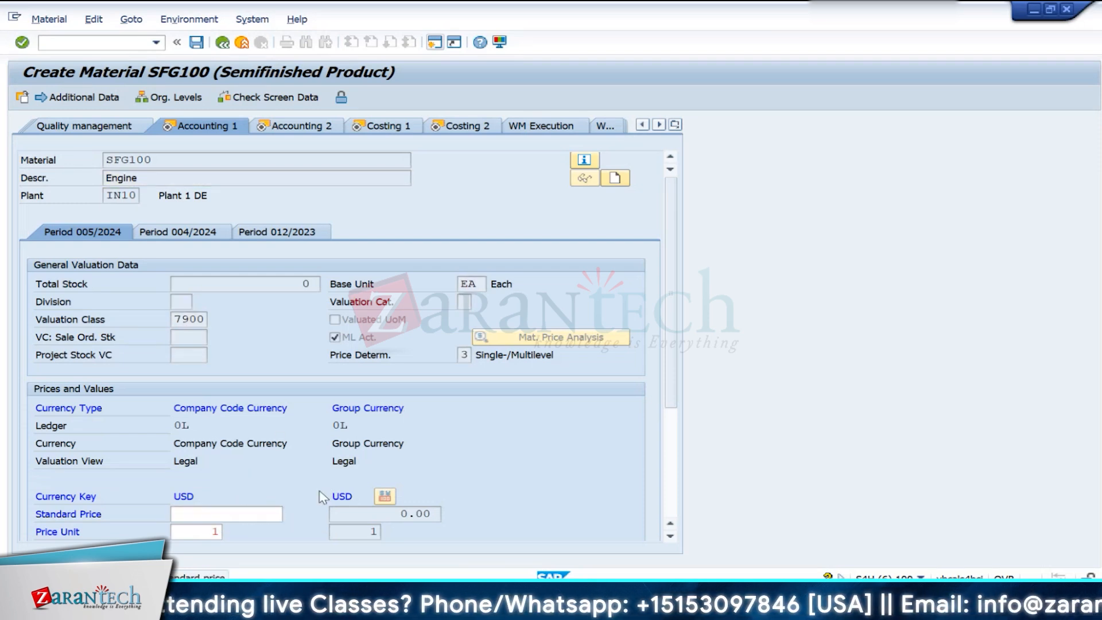
pyautogui.press('Return')
pyautogui.press('Return')
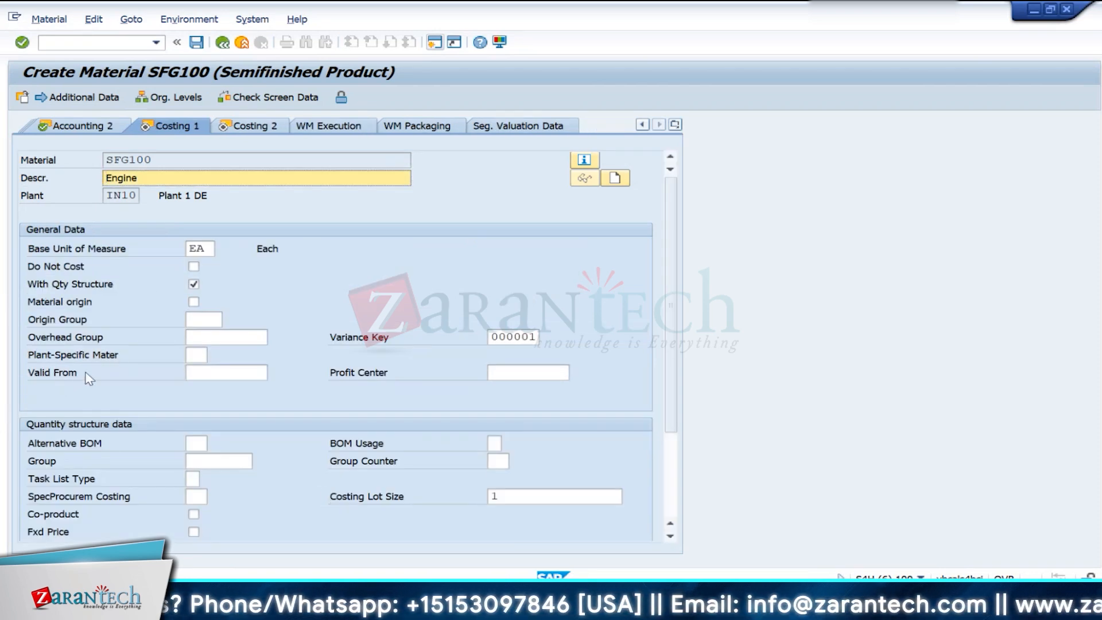
# - Activate Material origin for SFG100, proceed through the Costing 2 view, and save the semifinished product
pyautogui.click(194, 301)
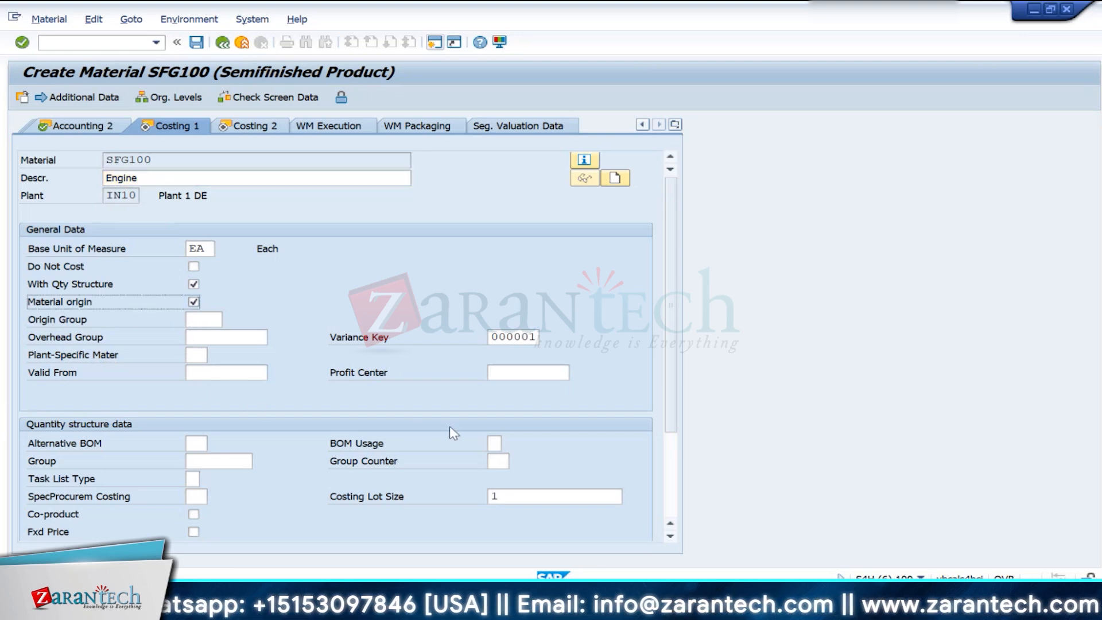
pyautogui.press('Return')
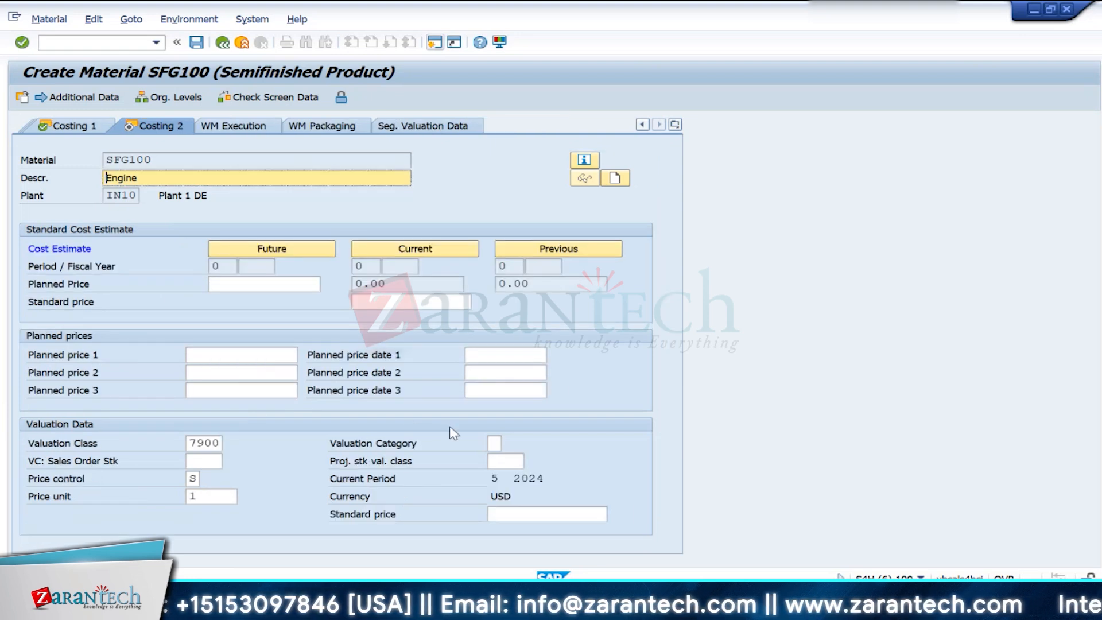
pyautogui.press('Return')
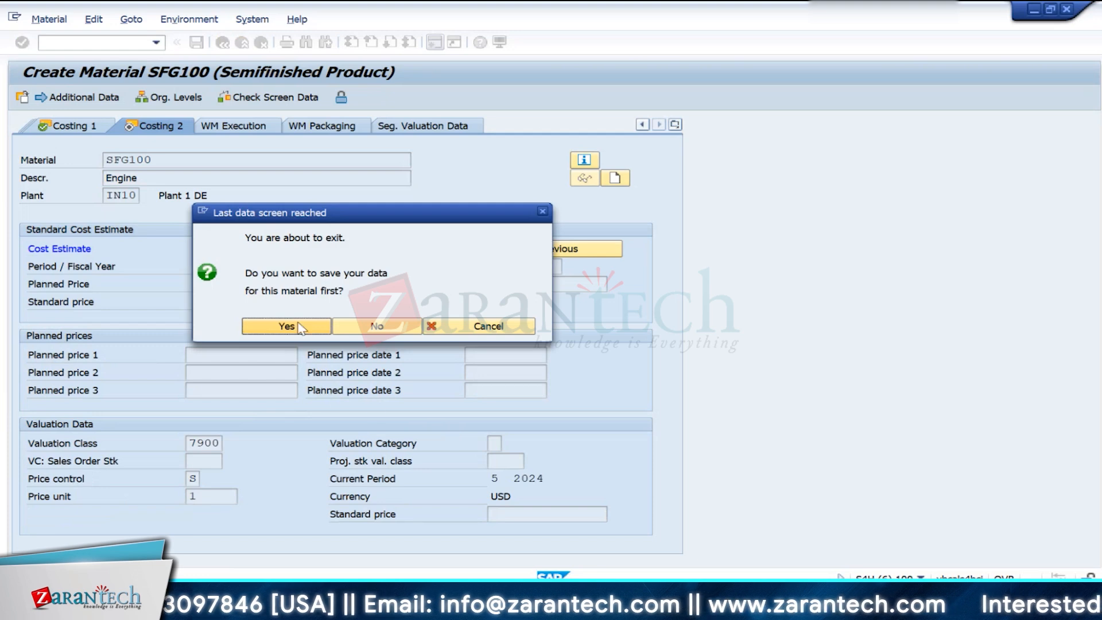
pyautogui.click(290, 326)
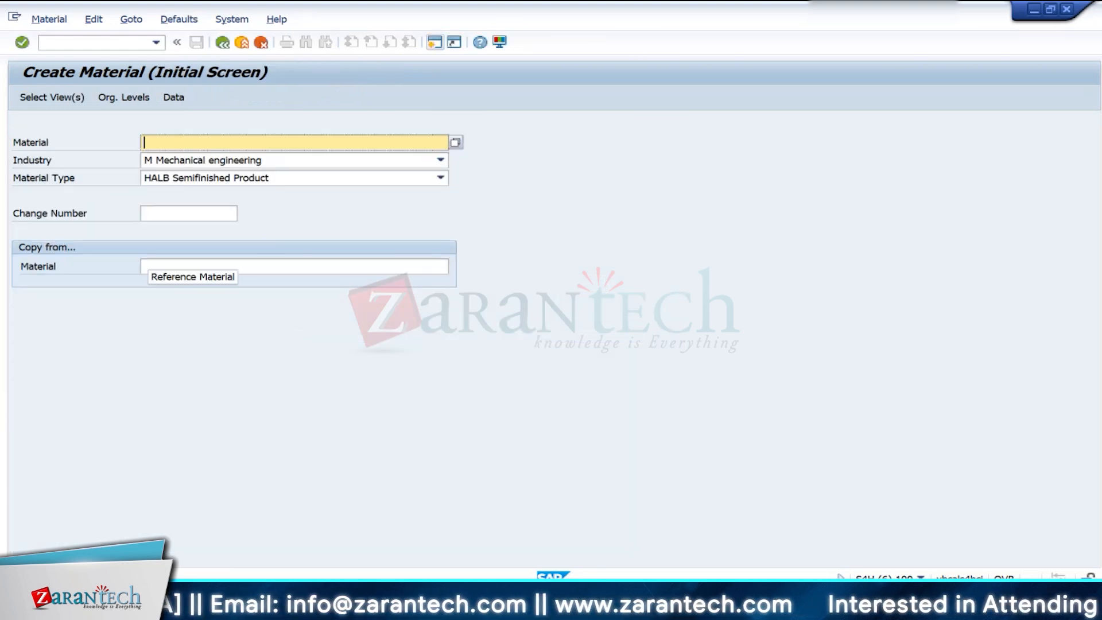
# - Switch to the CO Training workbook in Excel, check which component follows Engine, and return to the SAP material creation
pyautogui.moveTo(750, 608)
pyautogui.click(750, 553)
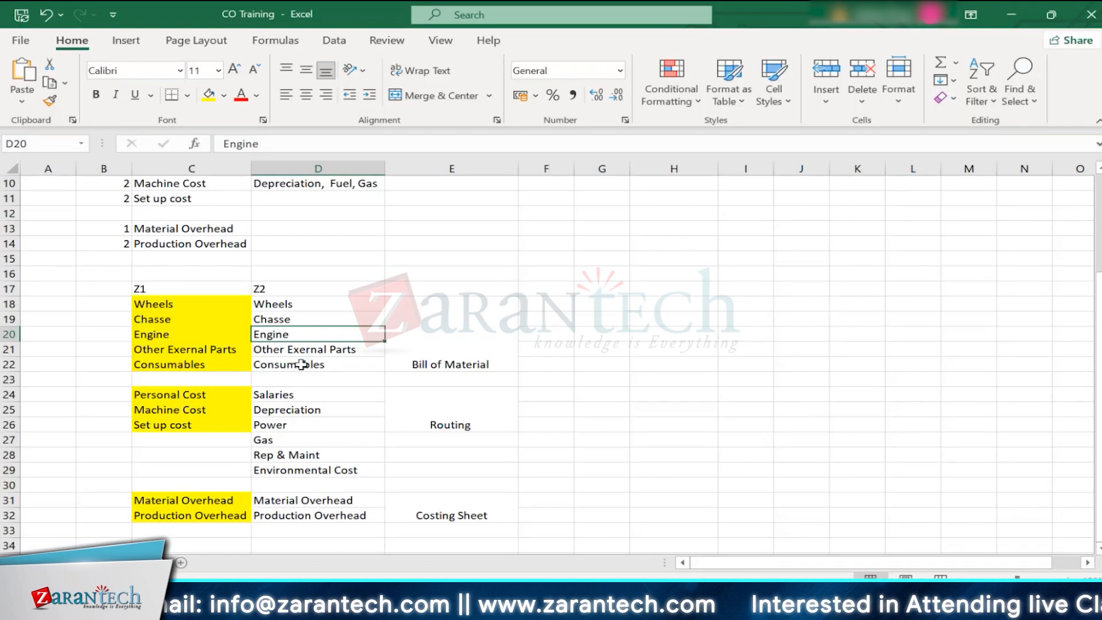
pyautogui.click(263, 351)
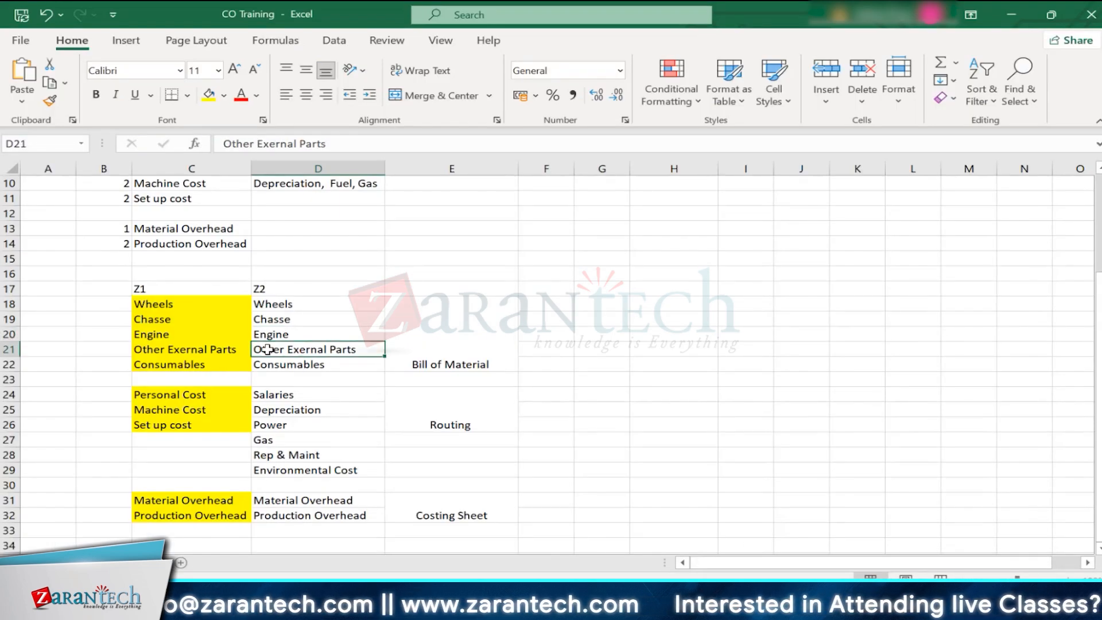
pyautogui.hotkey('alt', 'Tab')
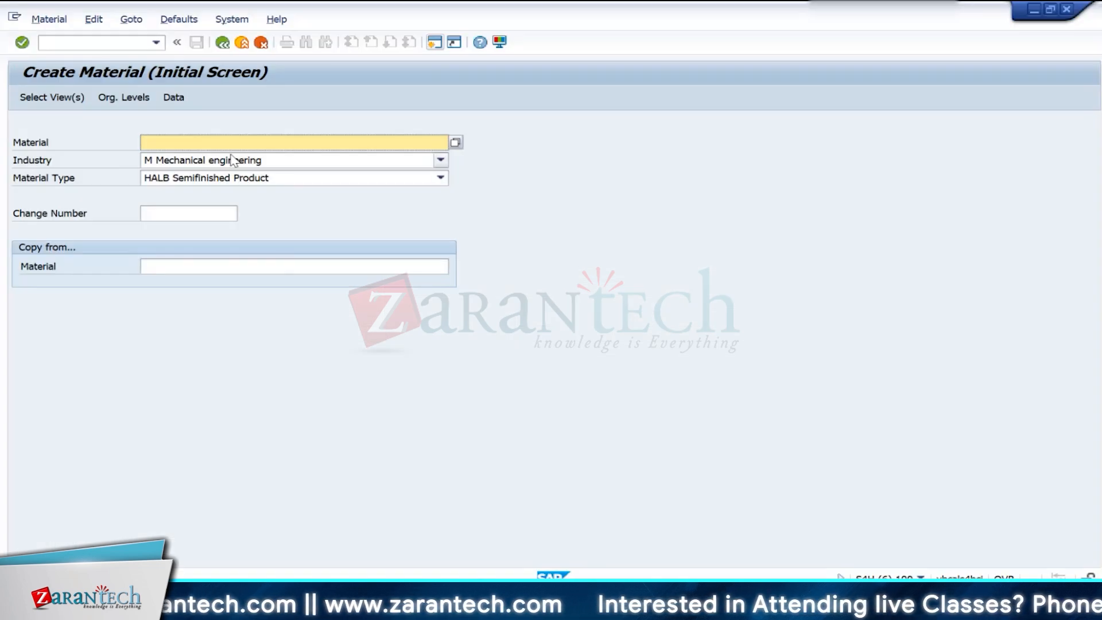
# - Start creating material RM300 with material type ROH Raw materials
pyautogui.write('r')
pyautogui.press('BackSpace')
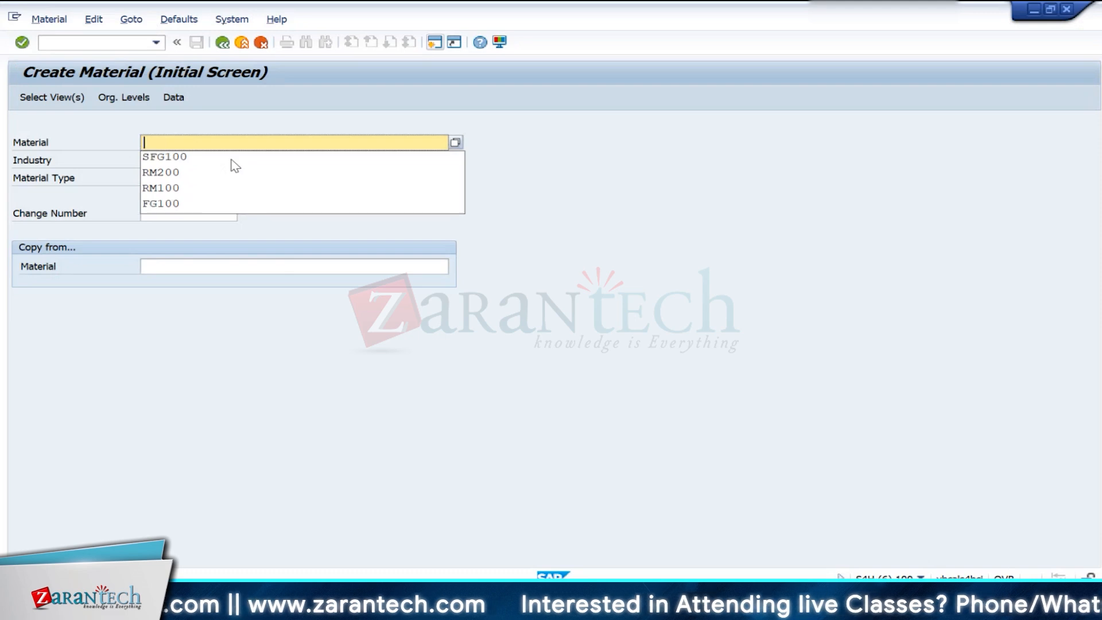
pyautogui.write('RM300')
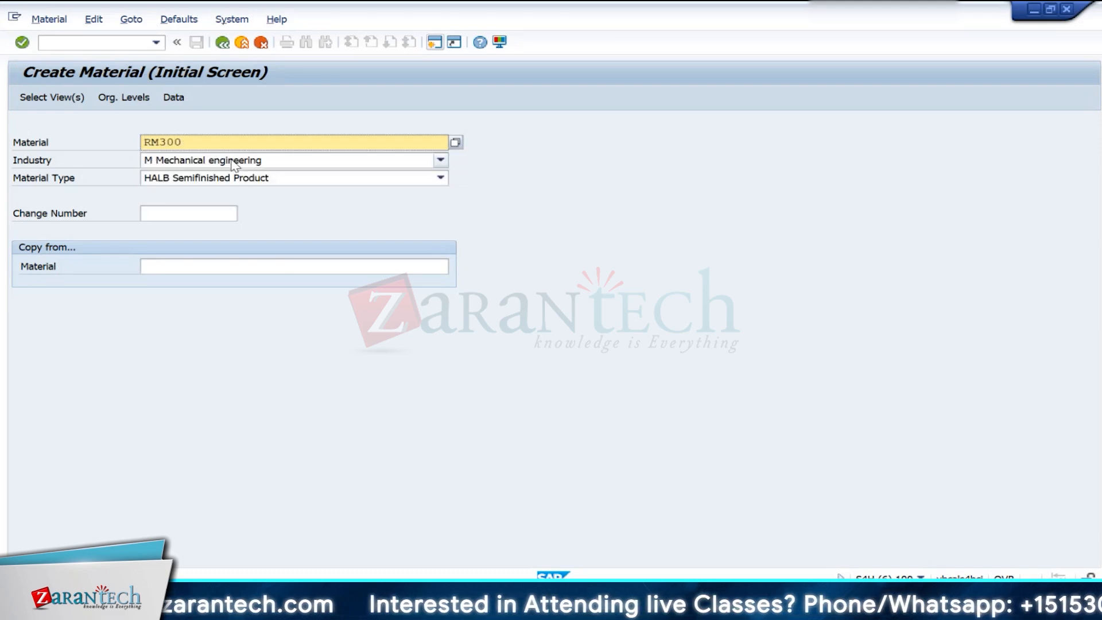
pyautogui.click(266, 182)
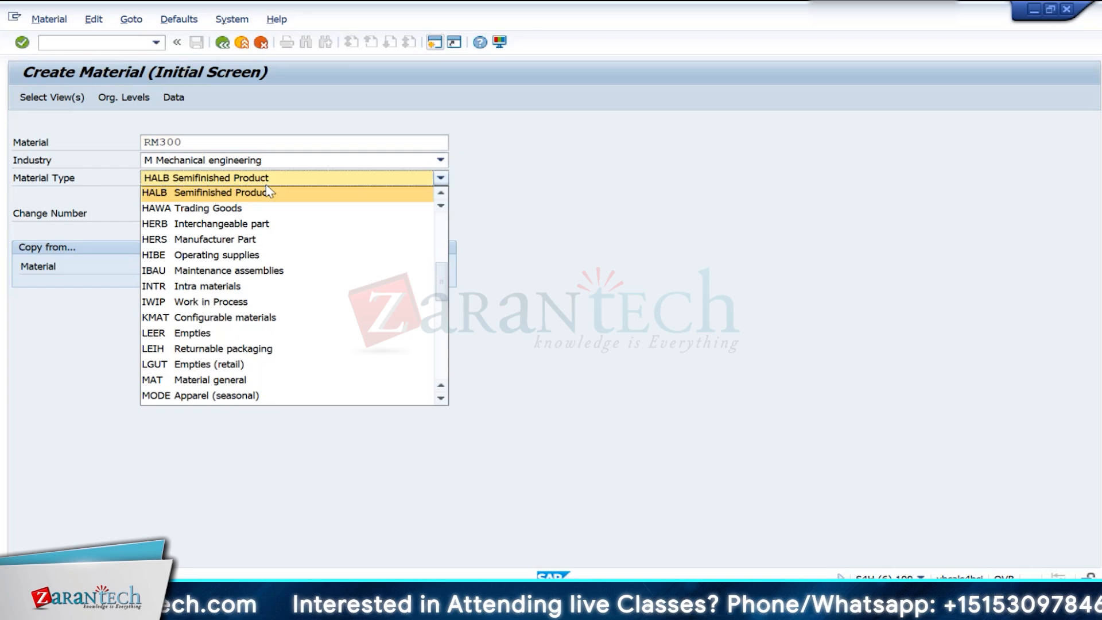
pyautogui.press('r')
pyautogui.press('Return')
pyautogui.press('Return')
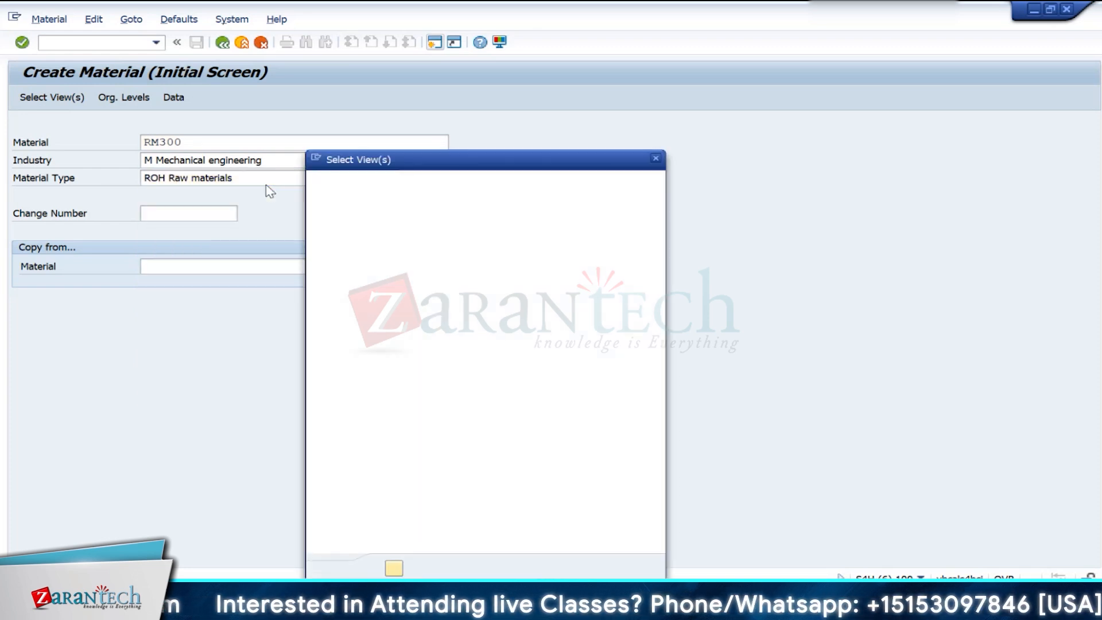
# - Accept the view selection and set the organizational levels to plant IN10 and storage location 0001
pyautogui.click(394, 568)
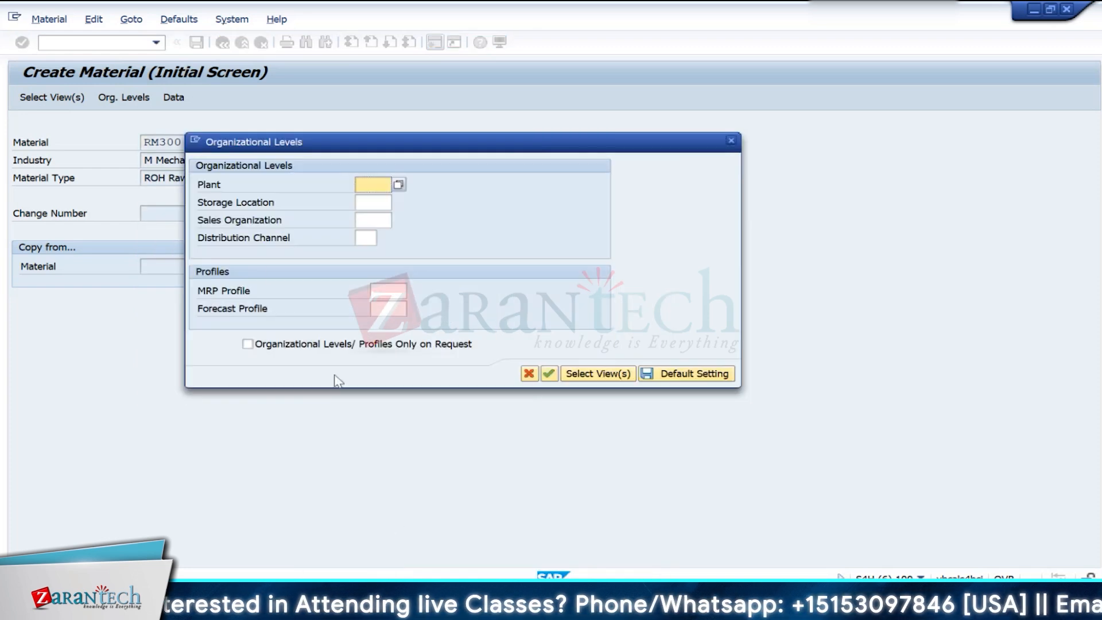
pyautogui.write('In10')
pyautogui.press('Tab')
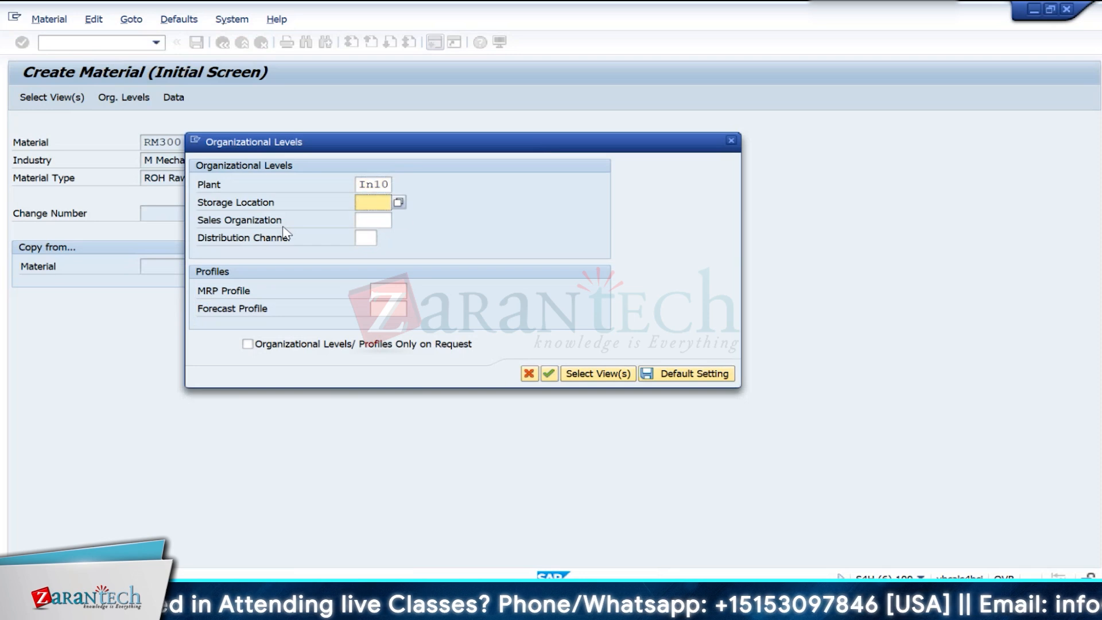
pyautogui.write('0001')
pyautogui.press('Return')
# - Enter the description of raw material RM300, beginning with "Othe"
pyautogui.press('Down')
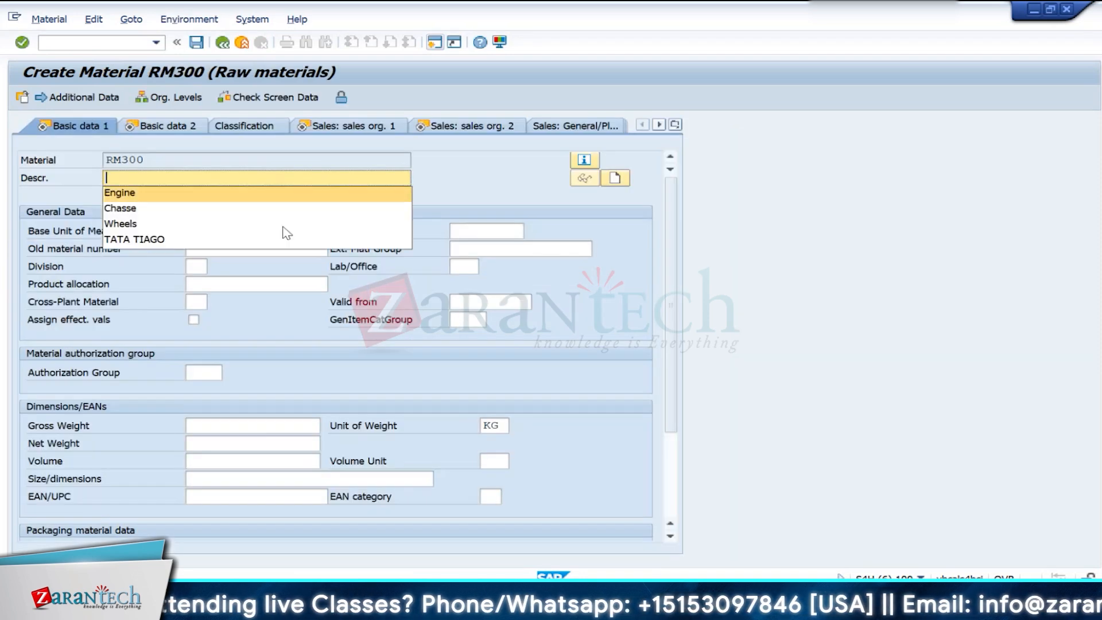
pyautogui.write('Other External Par')
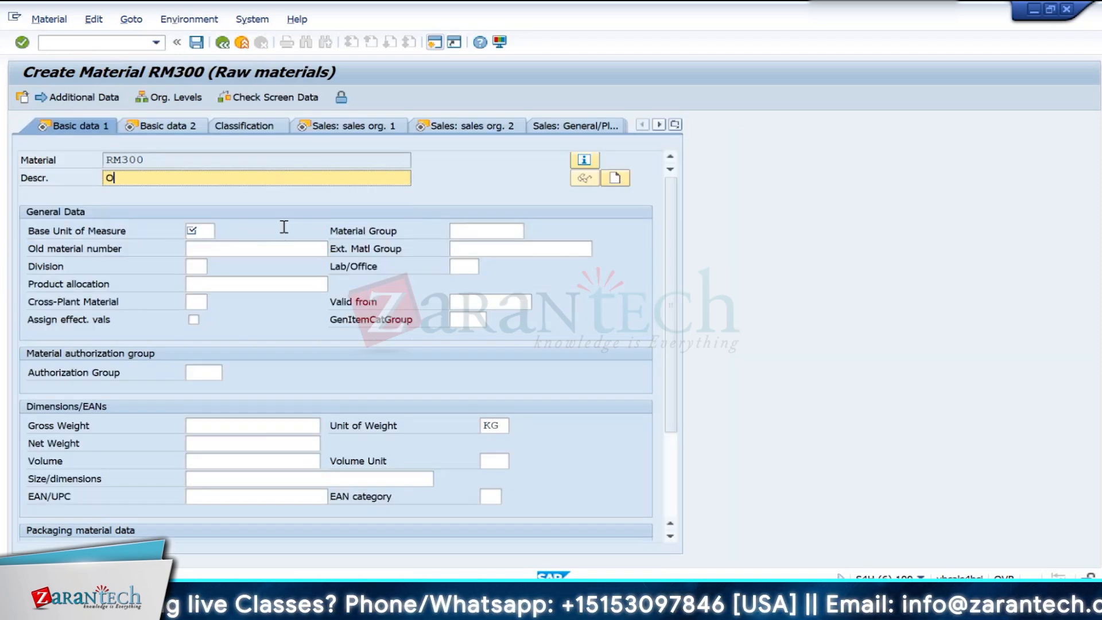
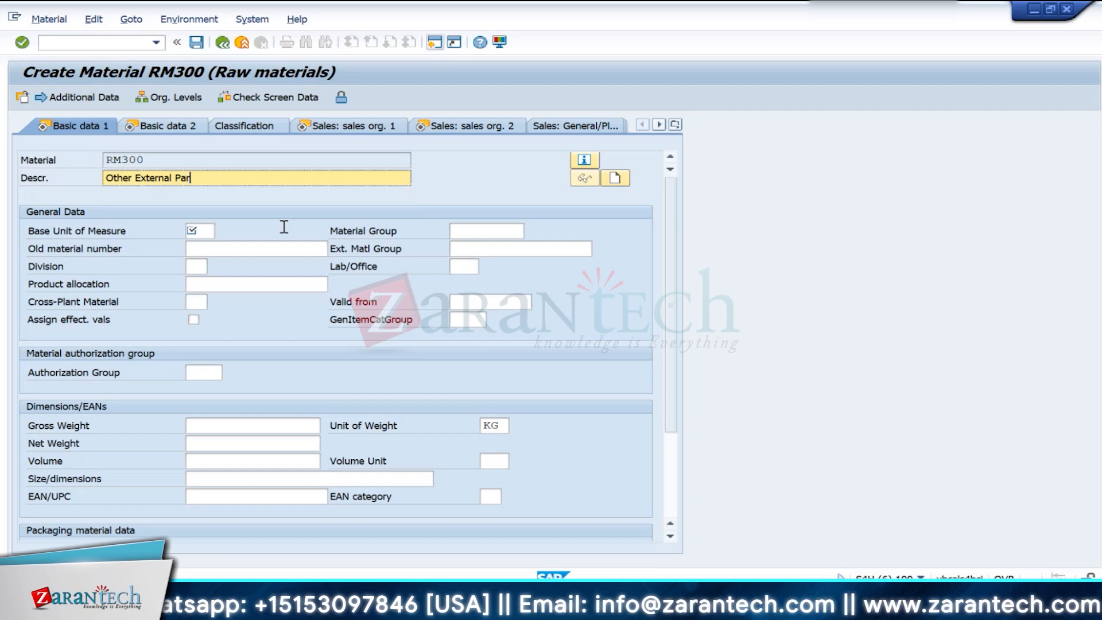
# - Complete the description of RM300 as "Other External Parts" and set the base unit of measure to EA
pyautogui.write('ts')
pyautogui.press('Tab')
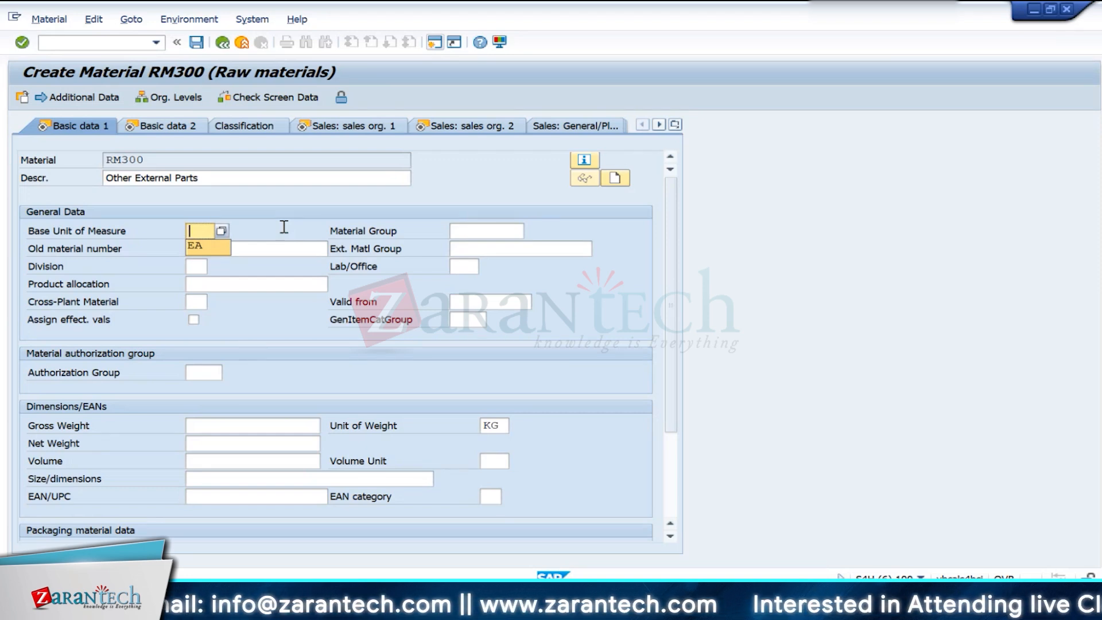
pyautogui.write('EA')
pyautogui.press('Return')
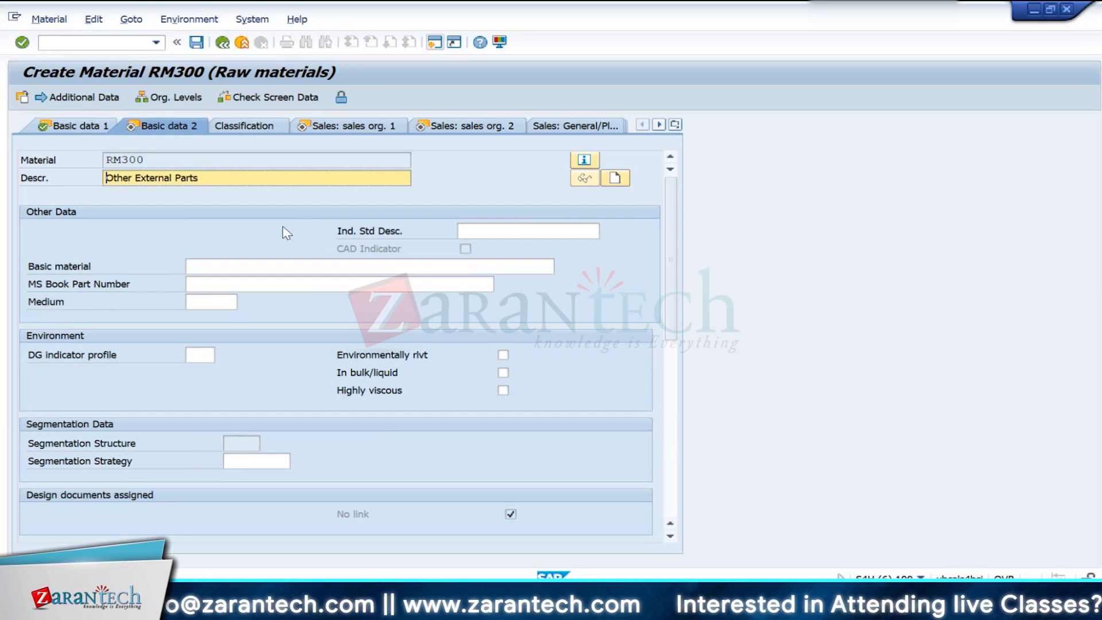
# - Set the MRP type of RM300 to ND in the first MRP view
pyautogui.press('Return')
pyautogui.press('Return')
pyautogui.press('Return')
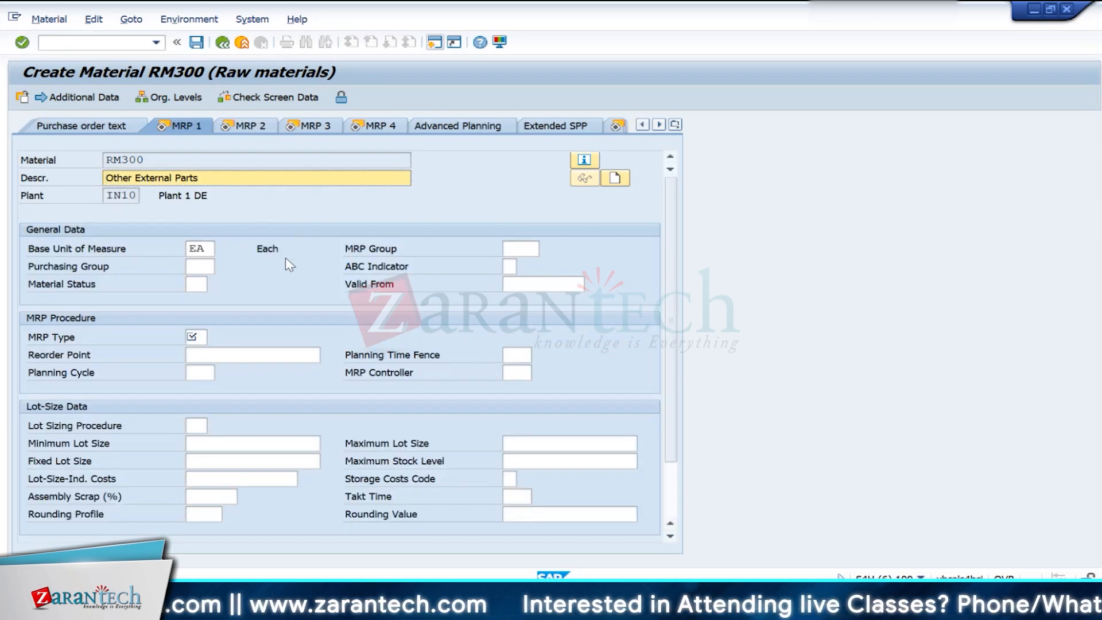
pyautogui.click(195, 337)
pyautogui.write('nd')
pyautogui.press('Return')
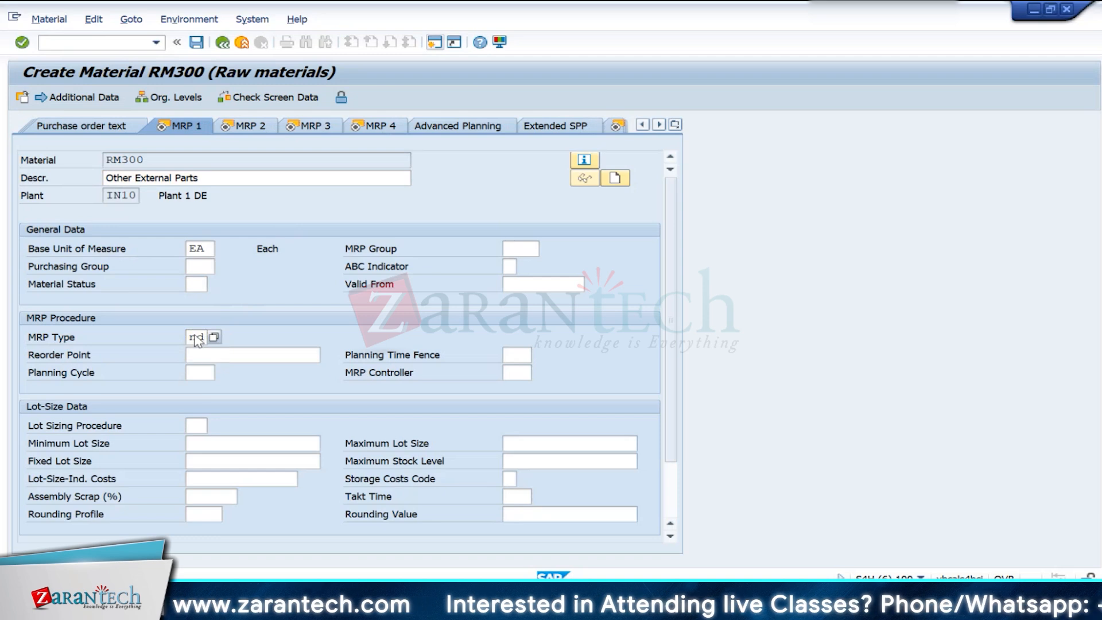
# - Advance through the remaining MRP, forecasting and plant storage views of RM300 to the first accounting view
pyautogui.press('Return')
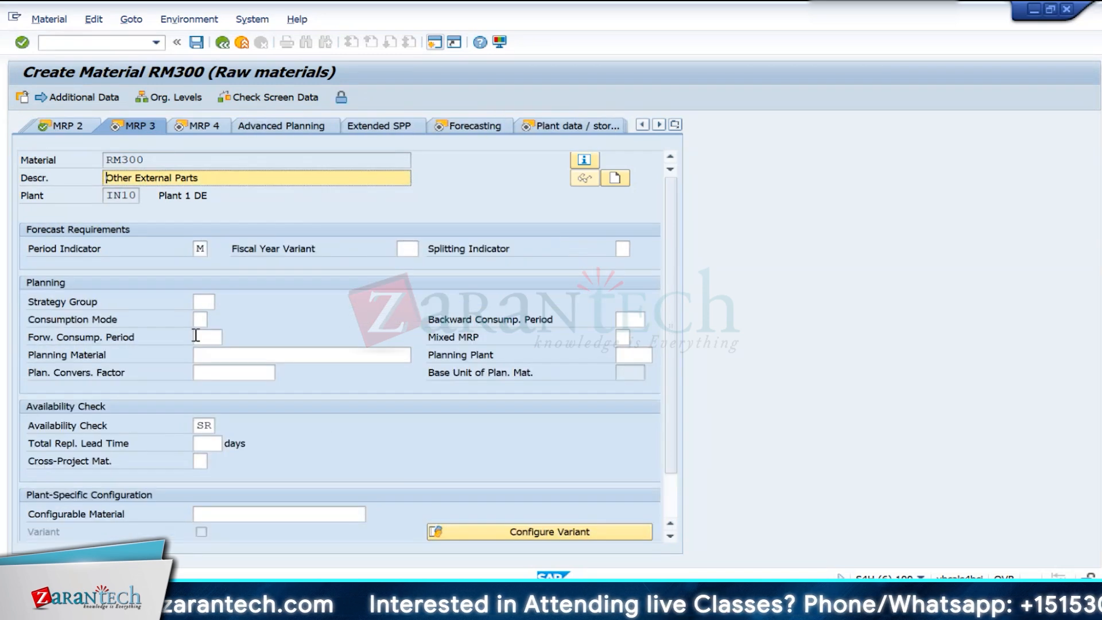
pyautogui.press('Return')
pyautogui.press('Return')
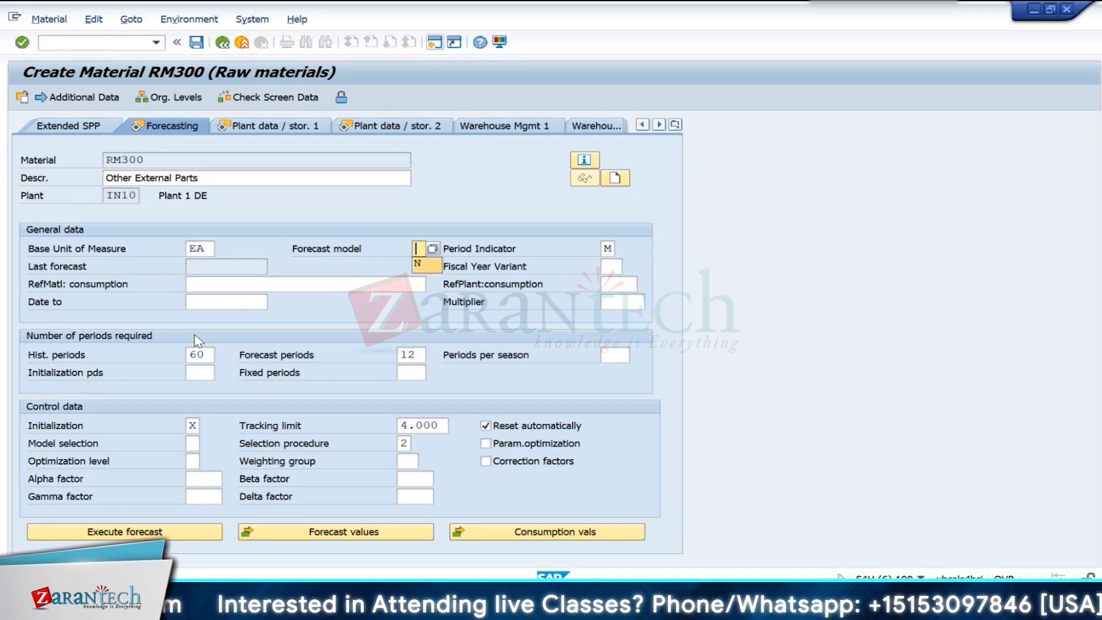
pyautogui.press('Return')
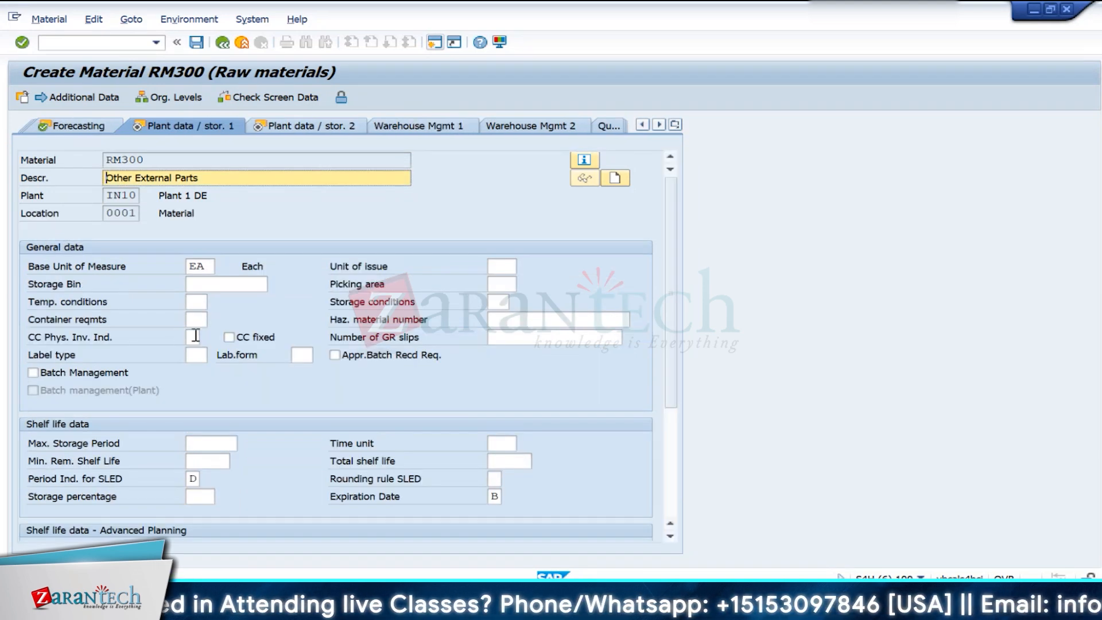
pyautogui.press('Return')
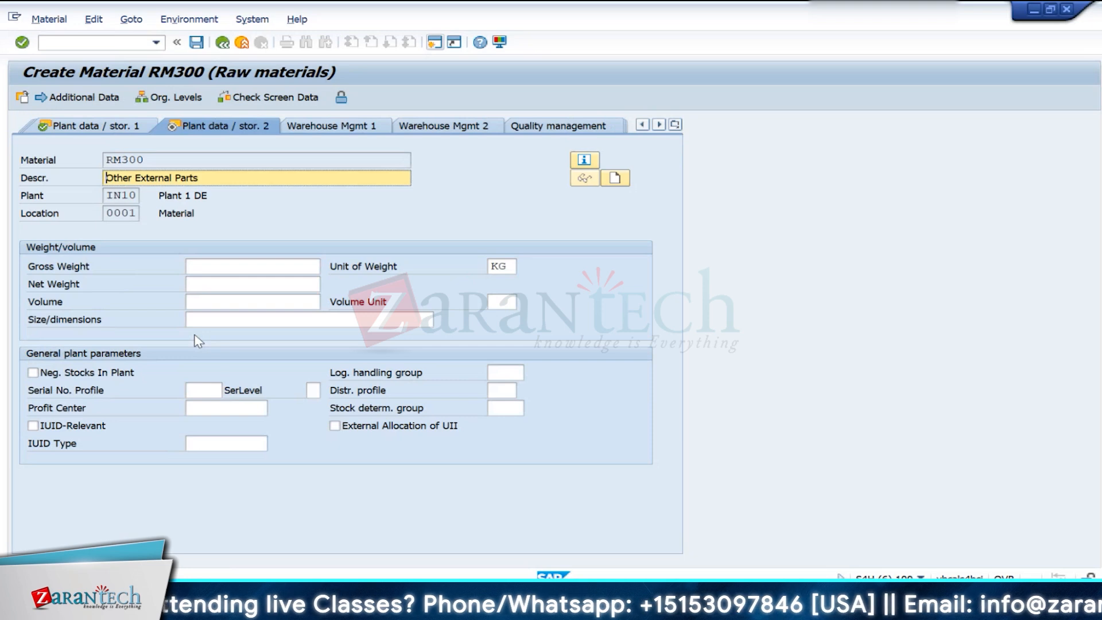
pyautogui.press('Return')
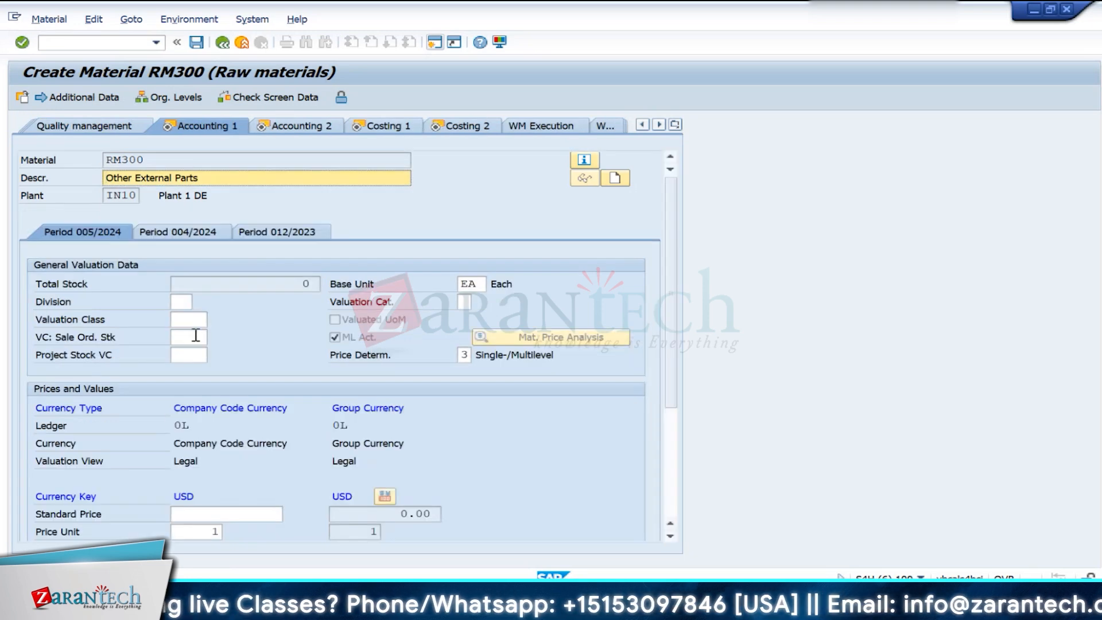
# - Check the component list in the Excel workbook, return to SAP and assign valuation class 3000 Raw Materials to RM300
pyautogui.click(193, 320)
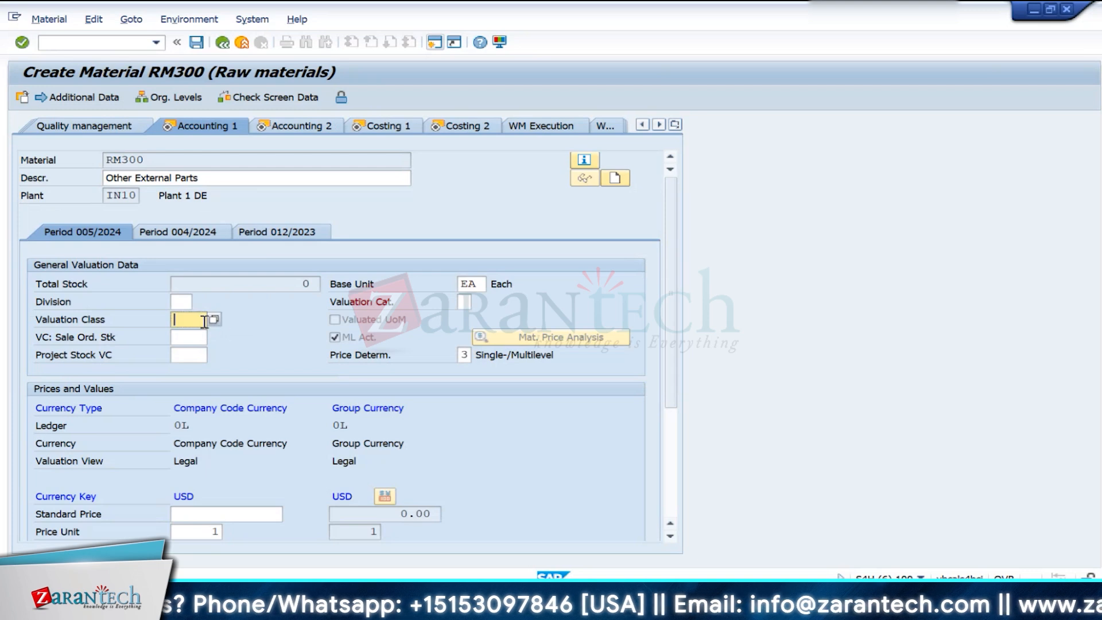
pyautogui.click(220, 321)
pyautogui.click(753, 600)
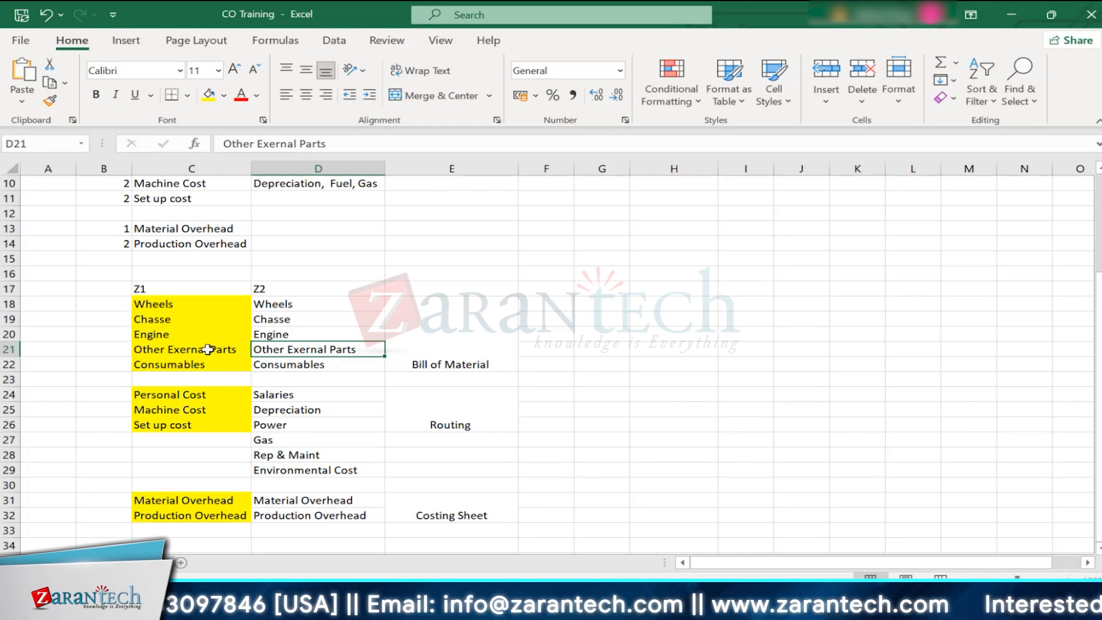
pyautogui.hotkey('alt', 'Tab')
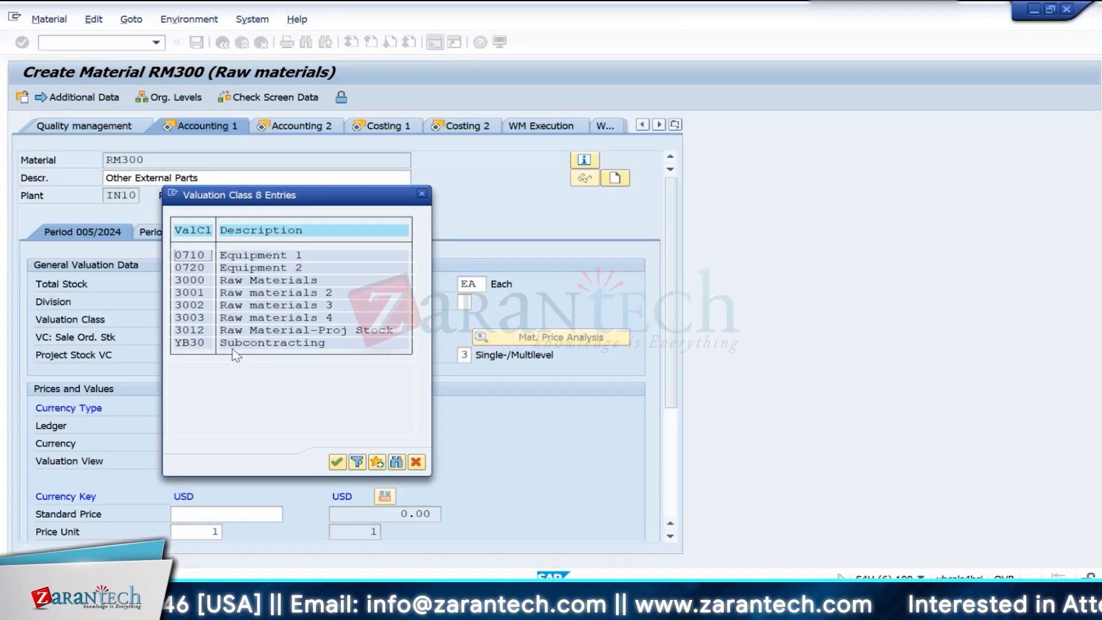
pyautogui.doubleClick(197, 282)
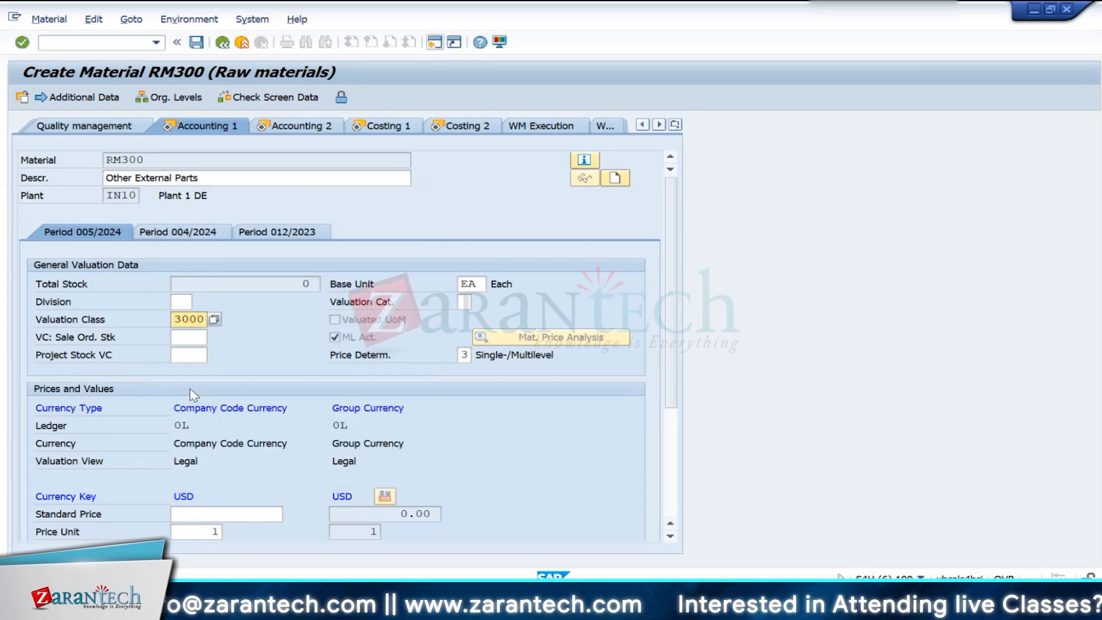
# - Set the standard price of RM300 to 300 USD and confirm it
pyautogui.click(218, 514)
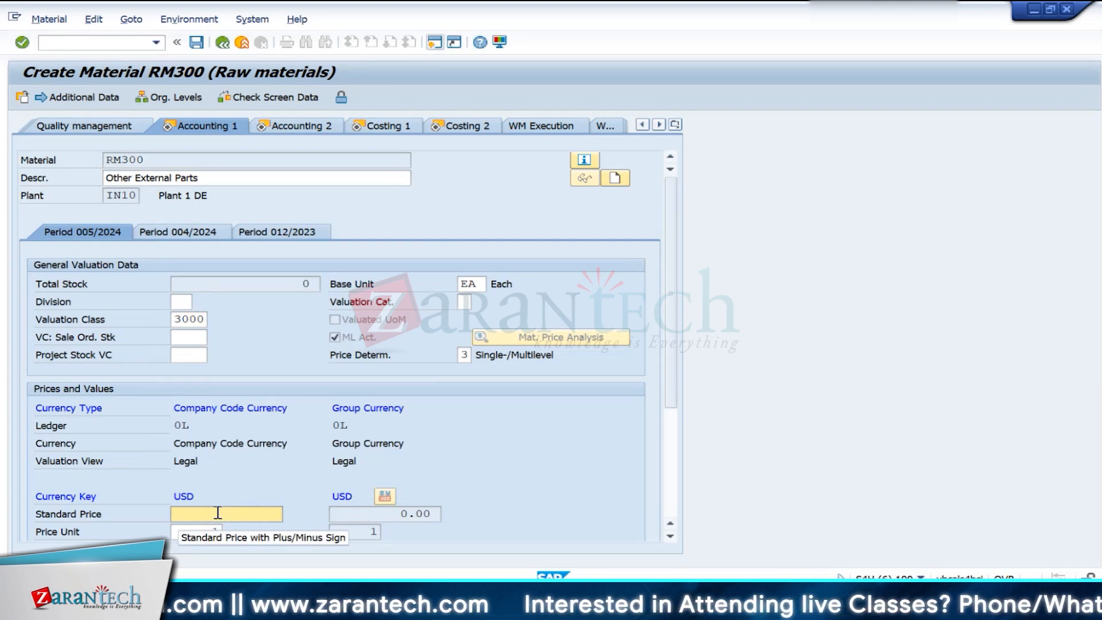
pyautogui.write('300')
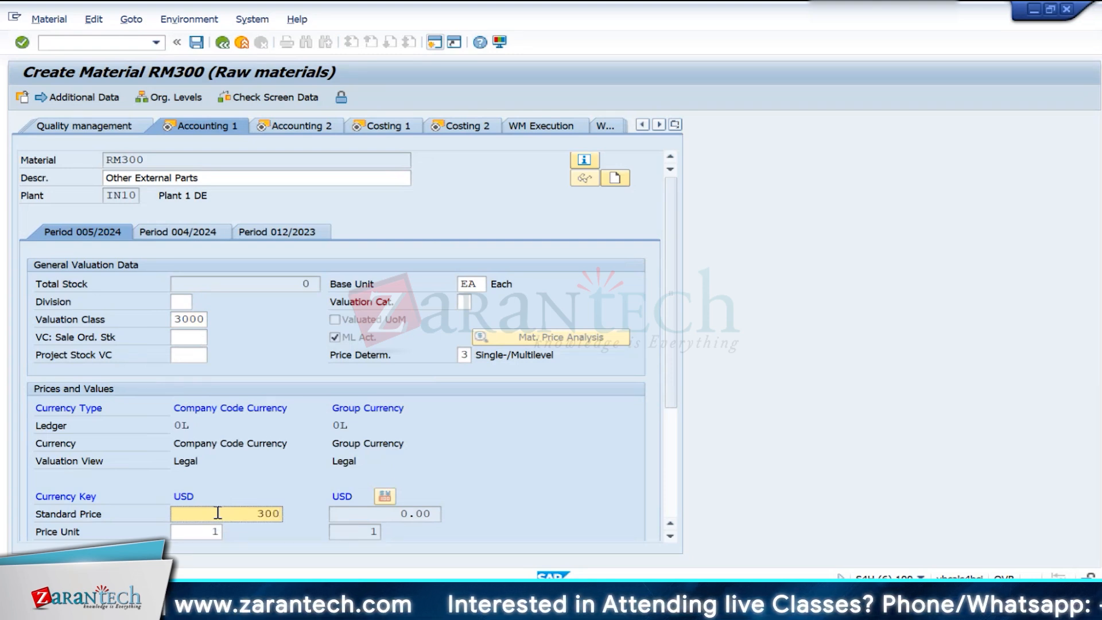
pyautogui.press('Return')
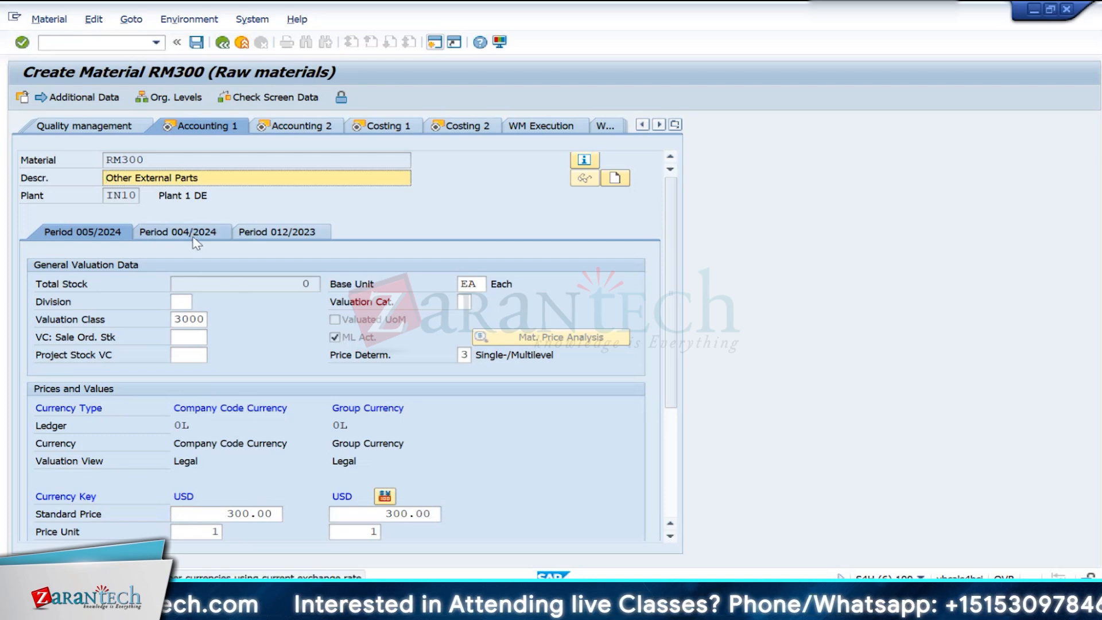
# - Assign origin group 300 Other External Parts in the first costing view and enable Material origin
pyautogui.click(317, 127)
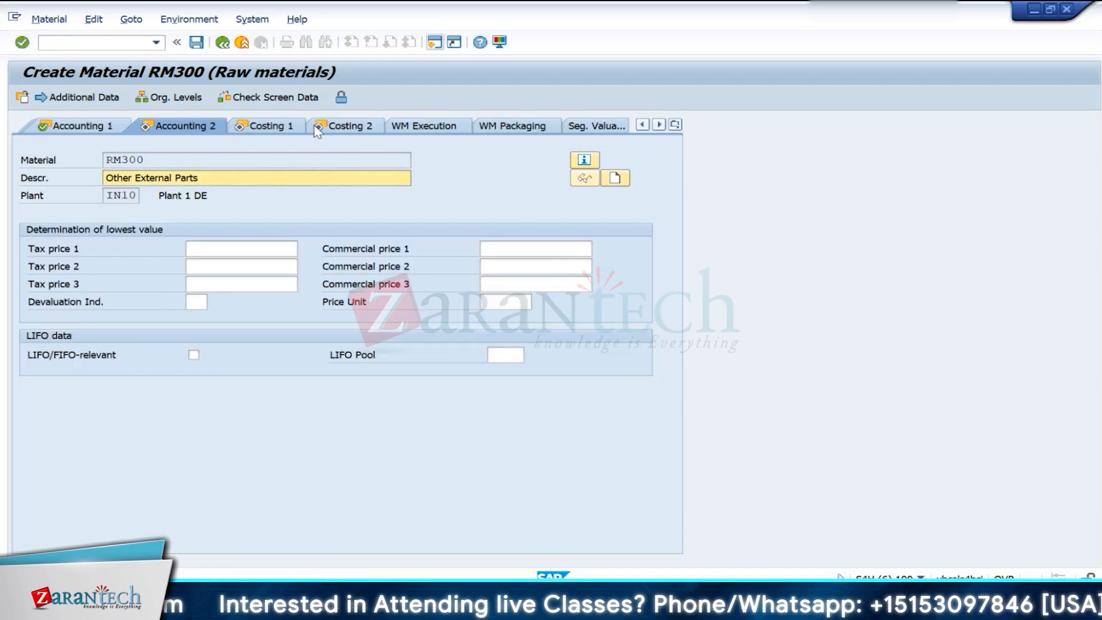
pyautogui.click(293, 130)
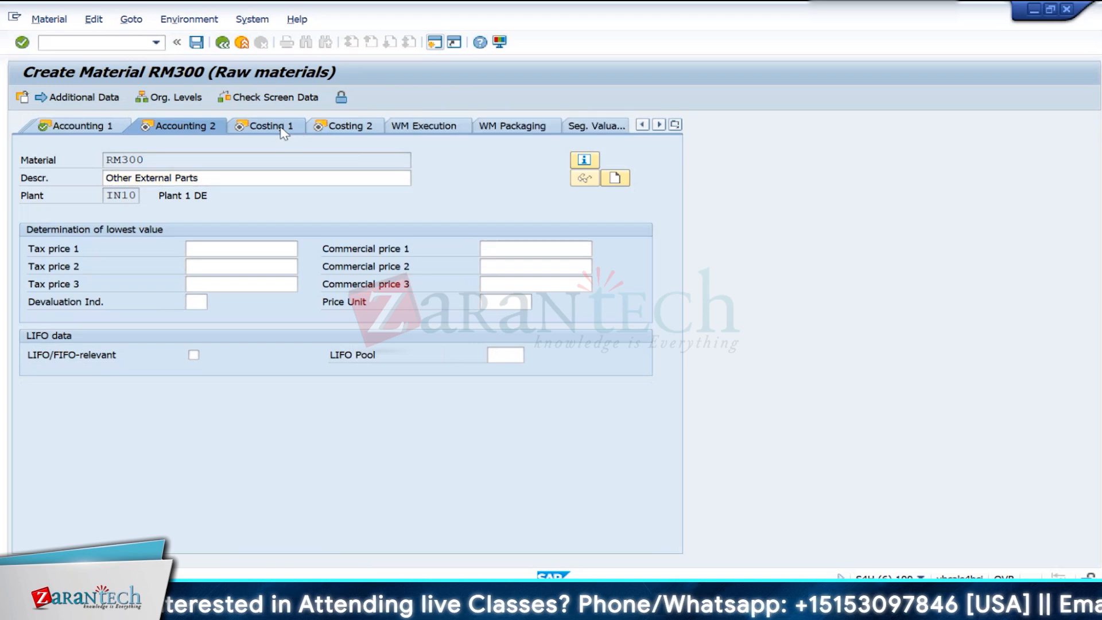
pyautogui.click(201, 319)
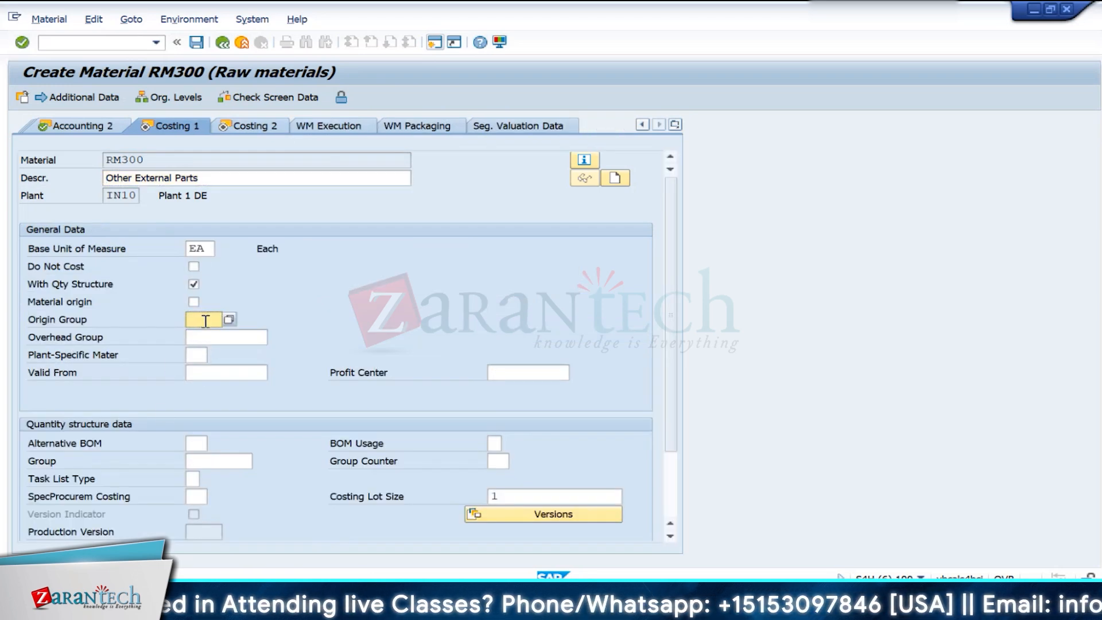
pyautogui.click(228, 320)
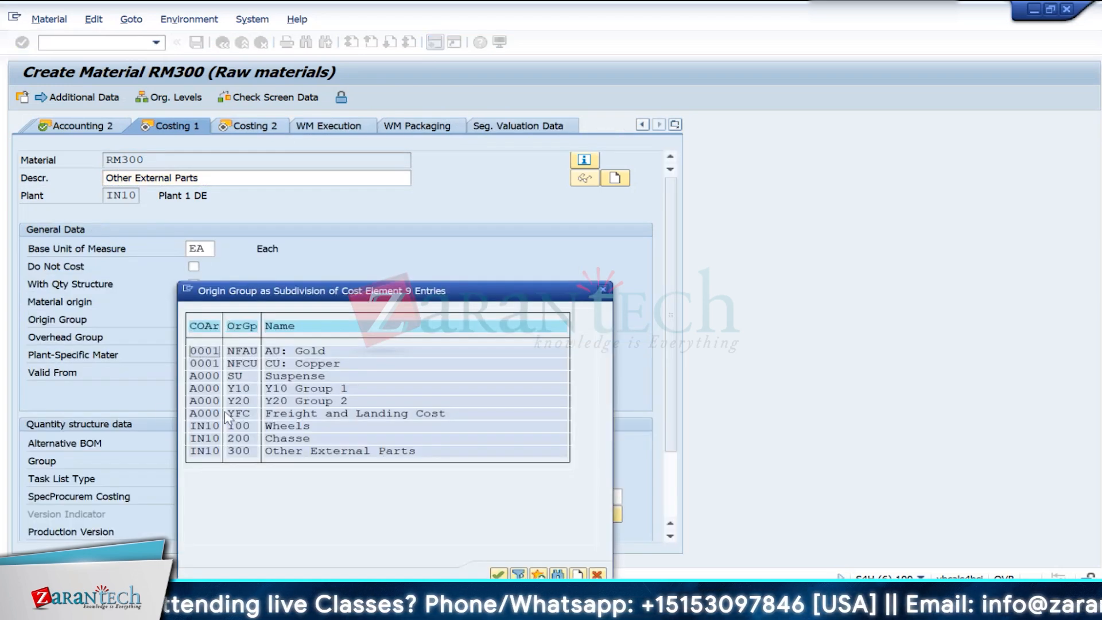
pyautogui.doubleClick(206, 451)
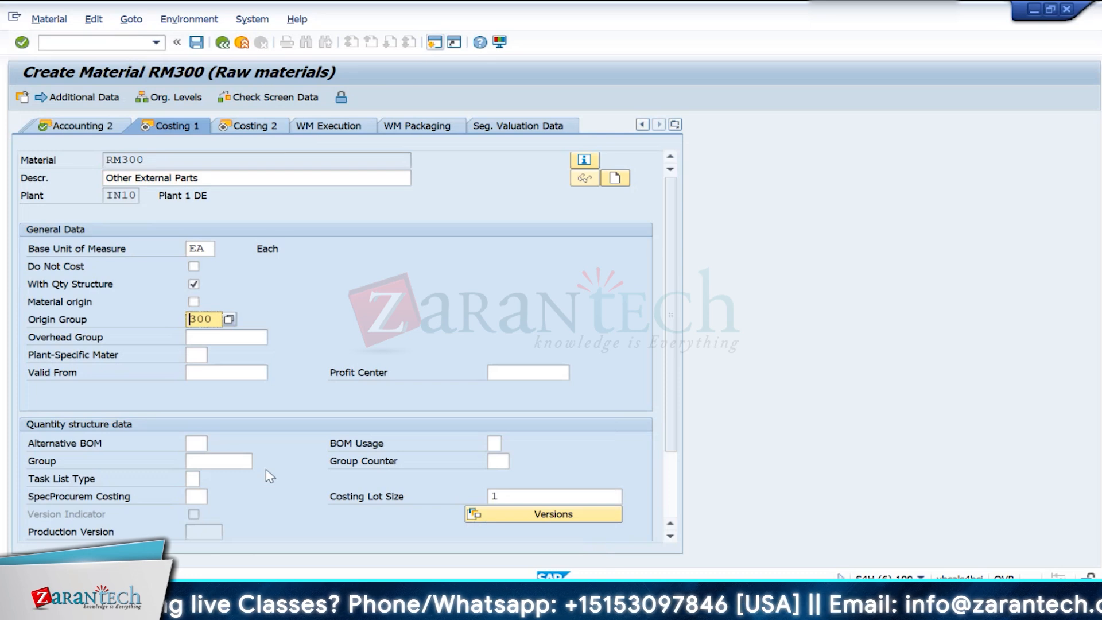
pyautogui.click(195, 302)
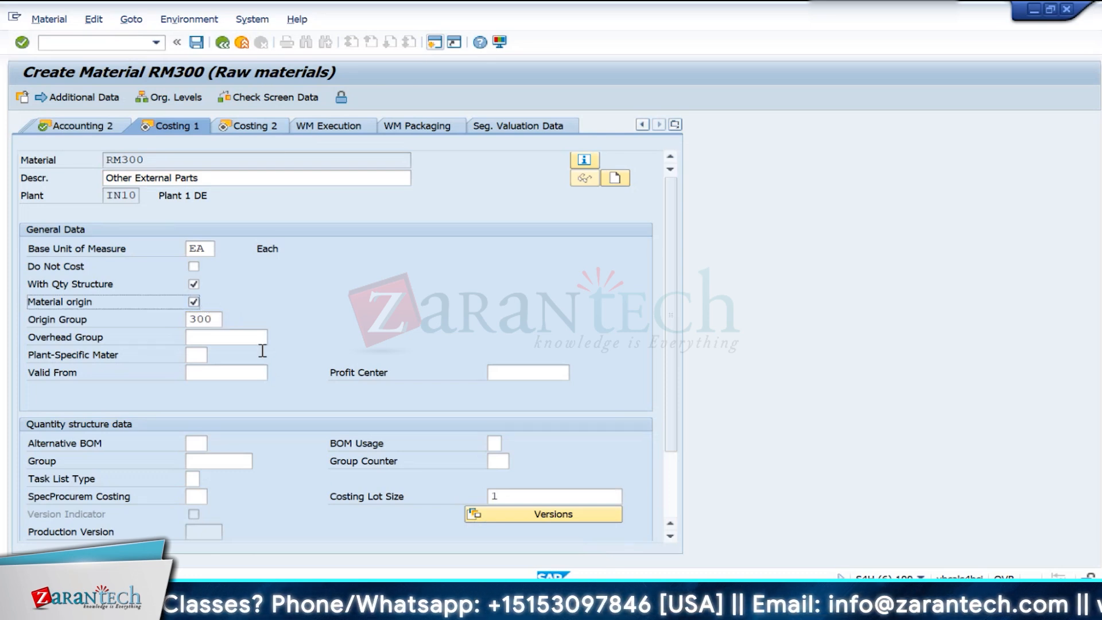
# - Finish the last costing view and save material RM300
pyautogui.press('Return')
pyautogui.press('Return')
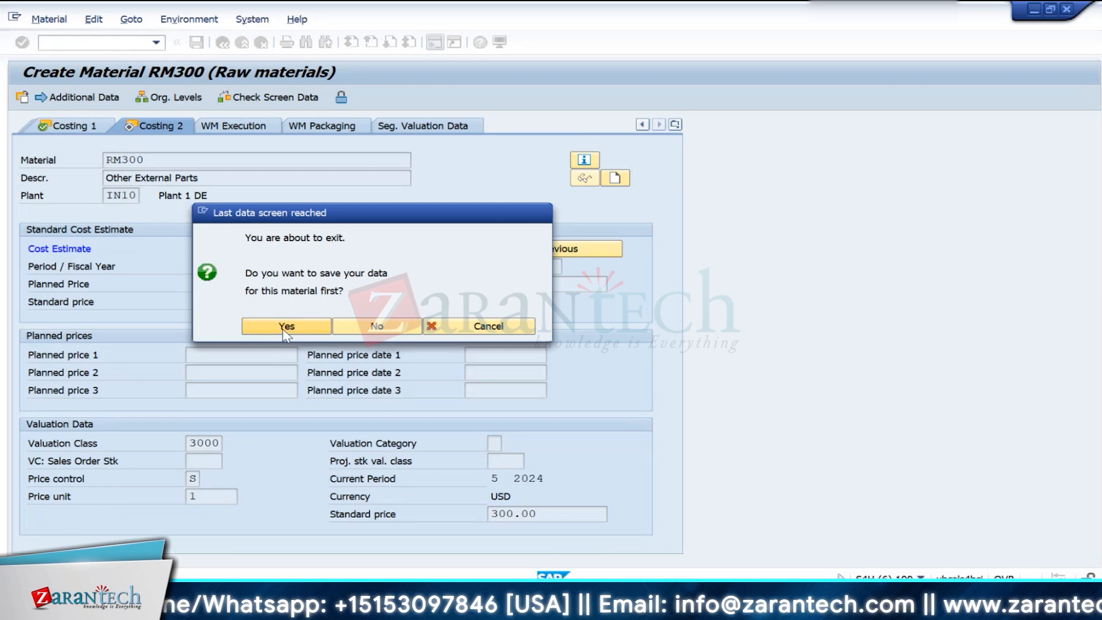
pyautogui.click(282, 332)
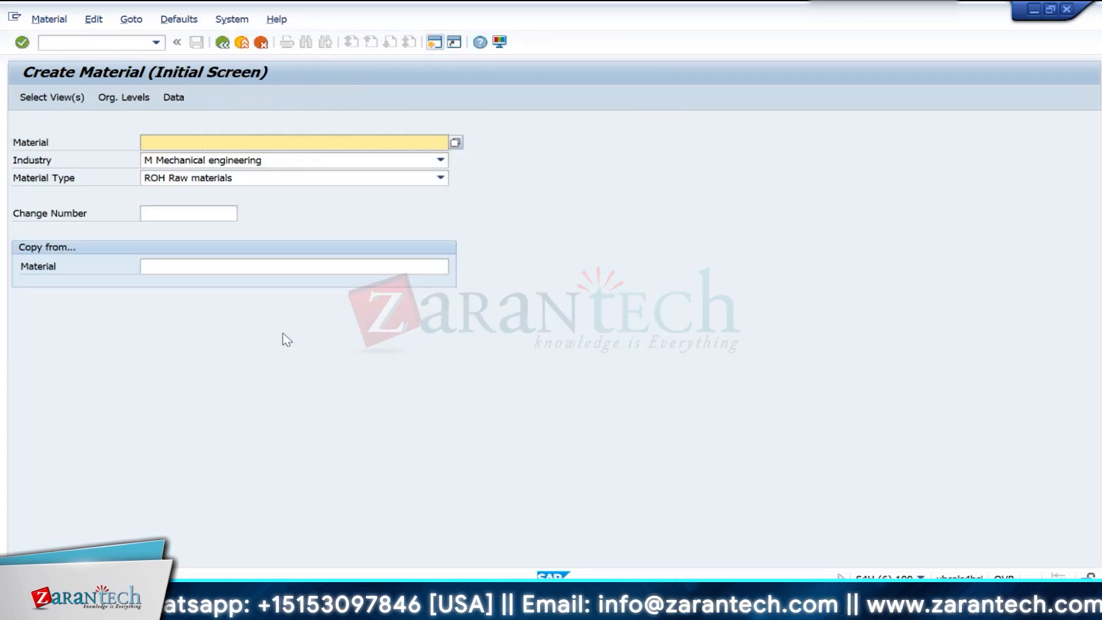
# - Switch to the CO Training workbook in Excel, check which component follows Other External Parts, and return to SAP
pyautogui.moveTo(751, 608)
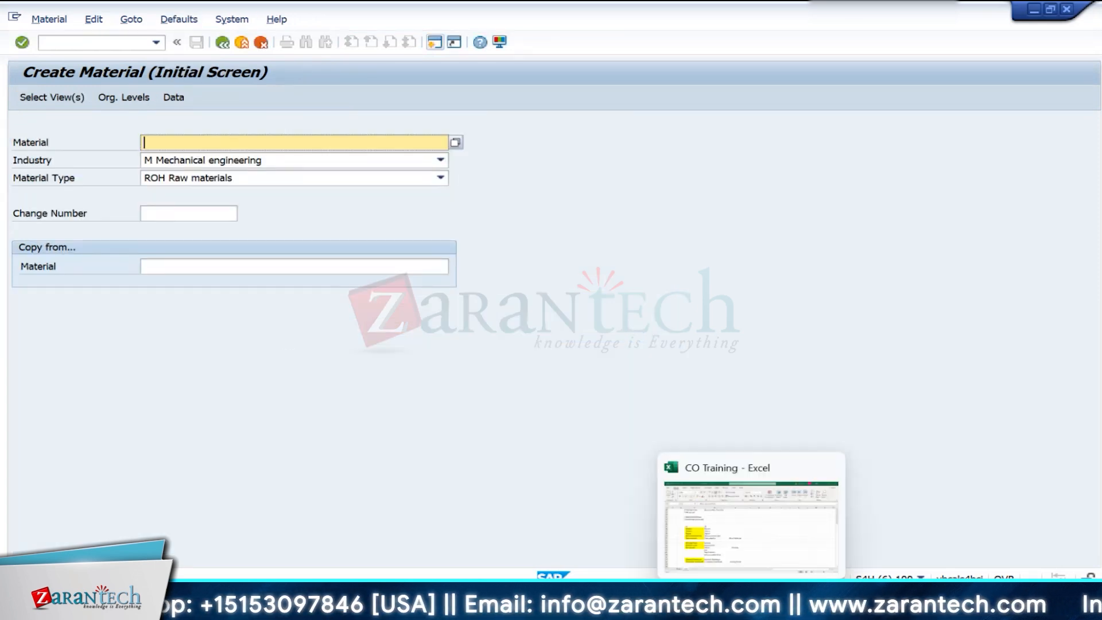
pyautogui.click(759, 545)
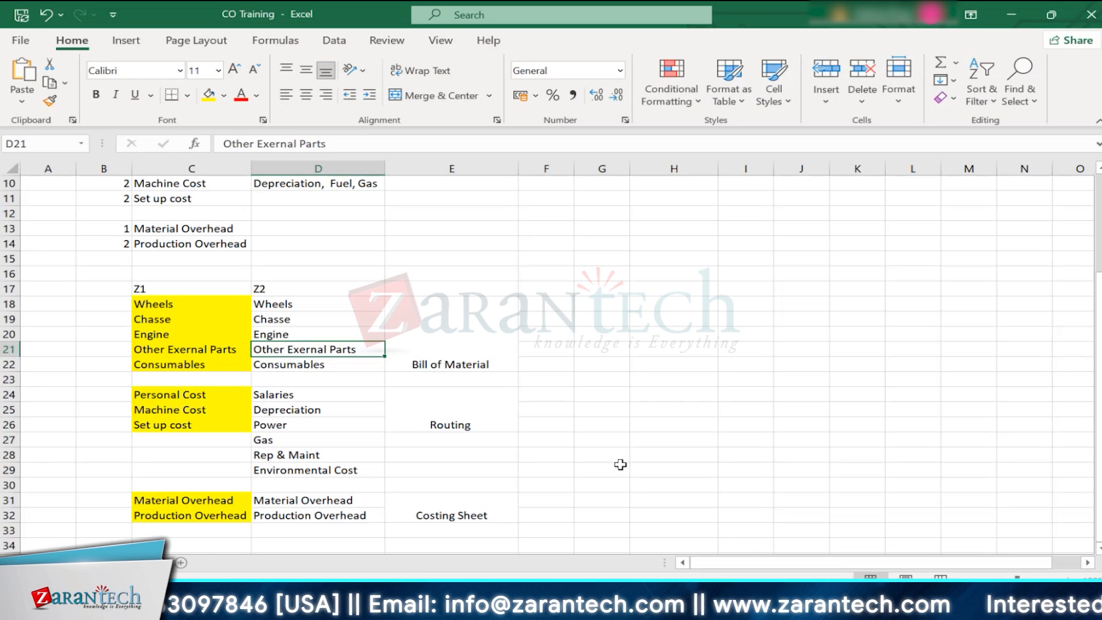
pyautogui.press('Down')
pyautogui.hotkey('alt', 'Tab')
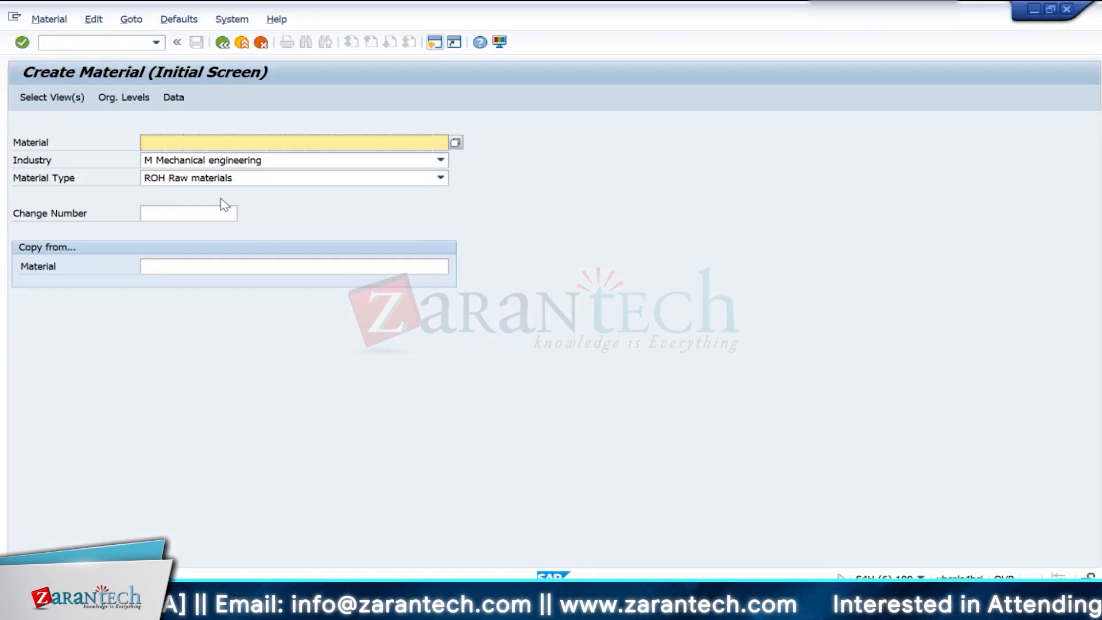
pyautogui.write('RM')
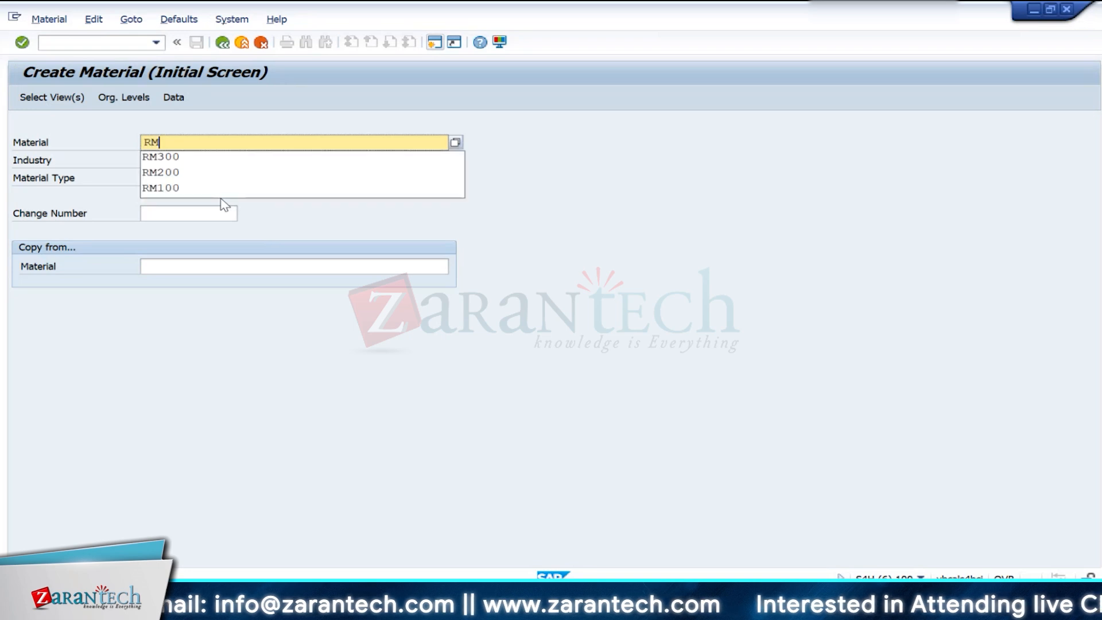
pyautogui.write('400')
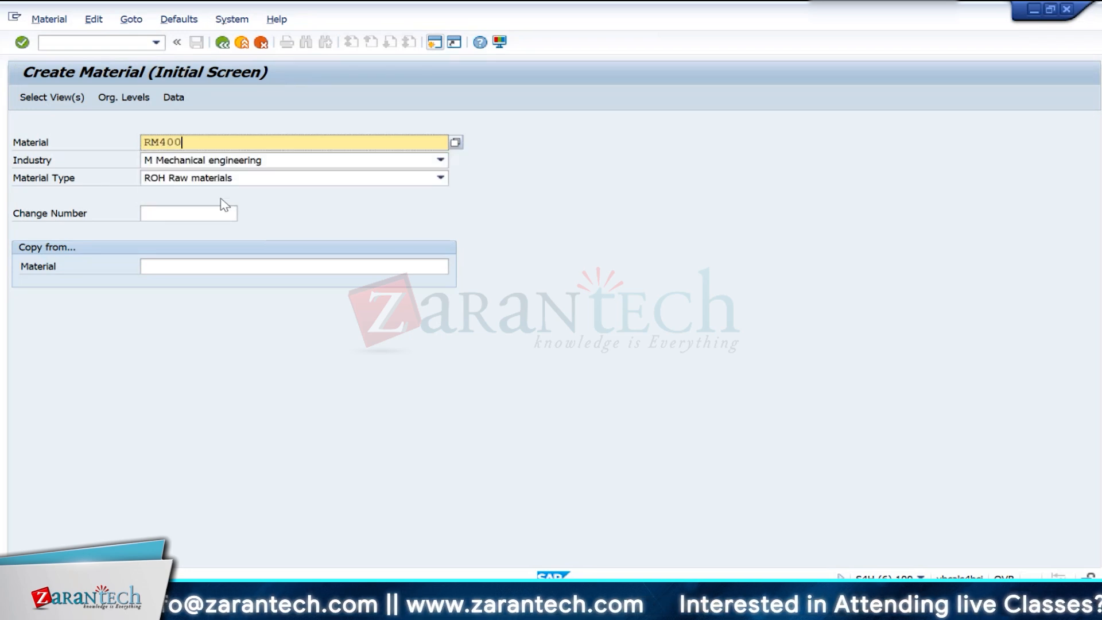
pyautogui.press('Return')
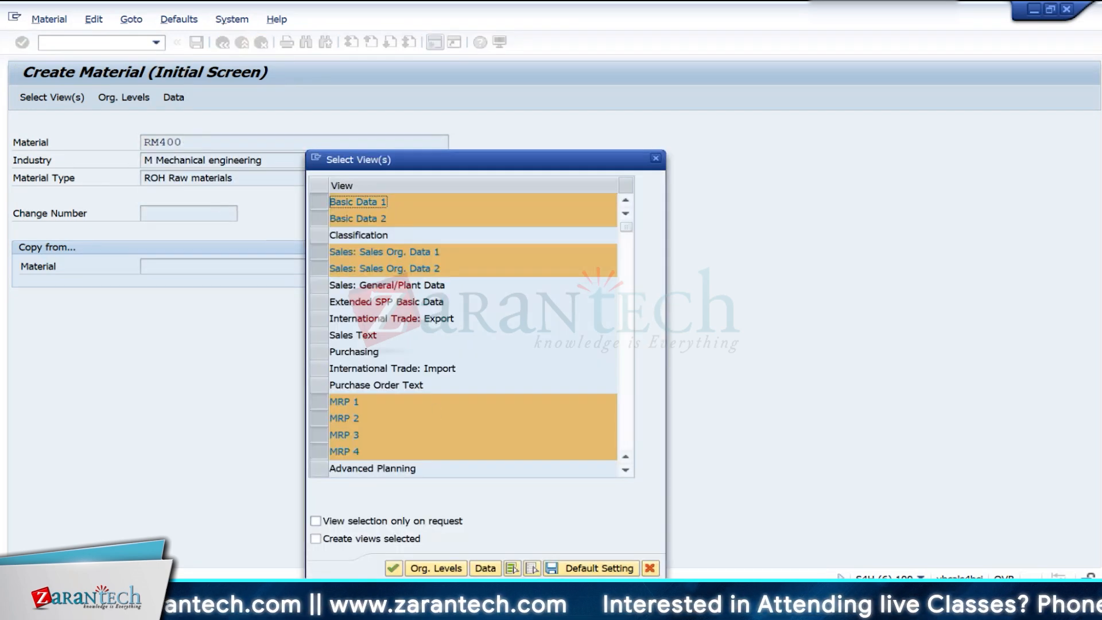
pyautogui.click(394, 568)
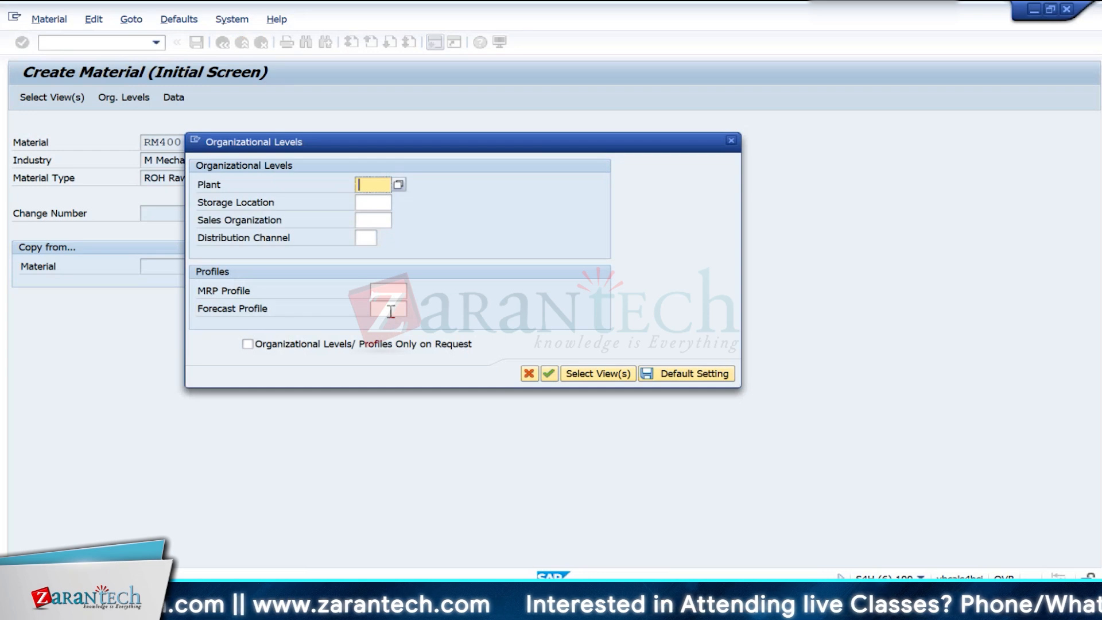
pyautogui.press('Return')
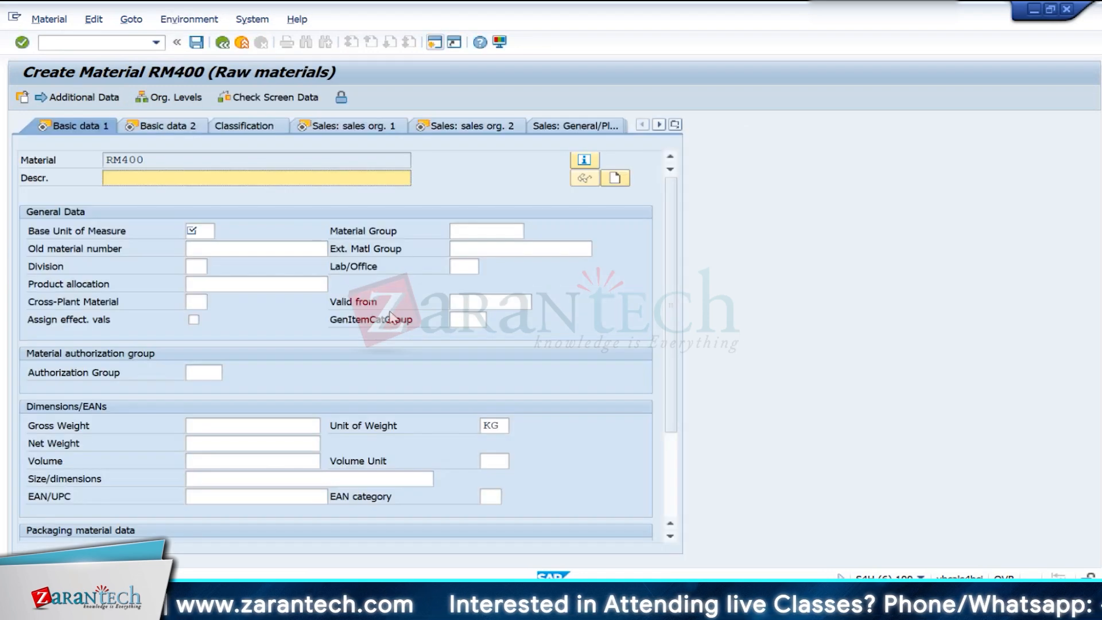
pyautogui.click(75, 41)
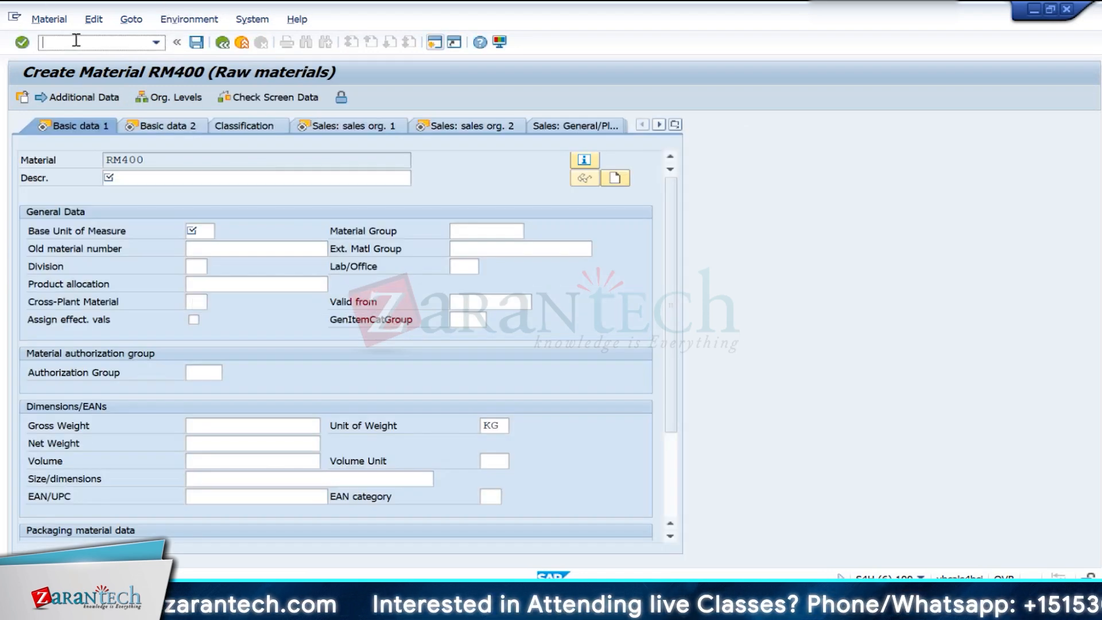
pyautogui.write('/nm')
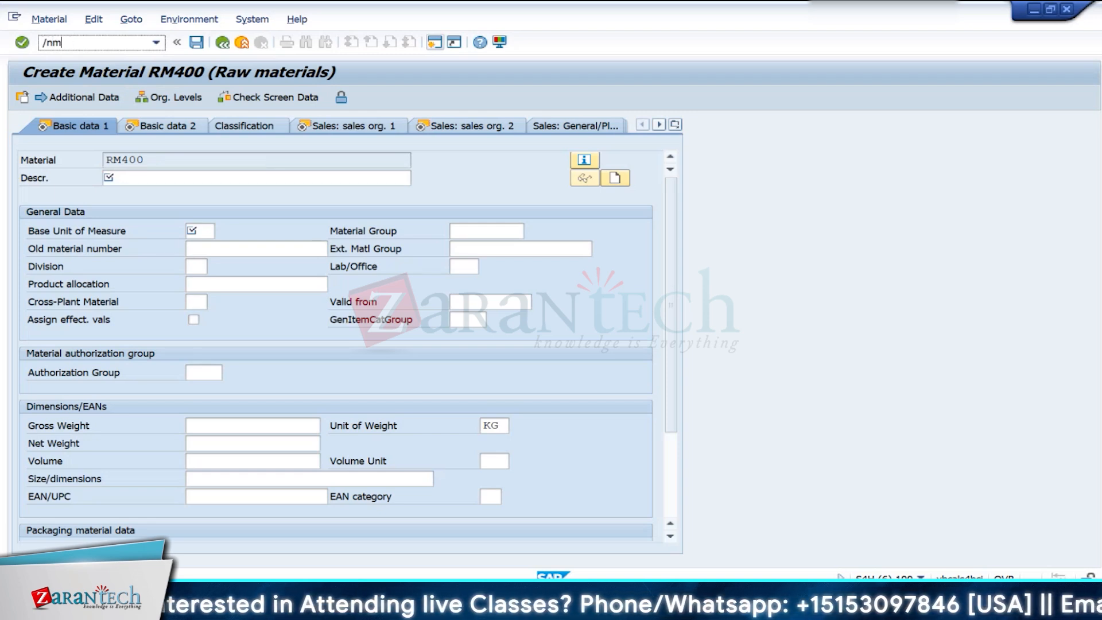
pyautogui.write('m01')
pyautogui.press('Return')
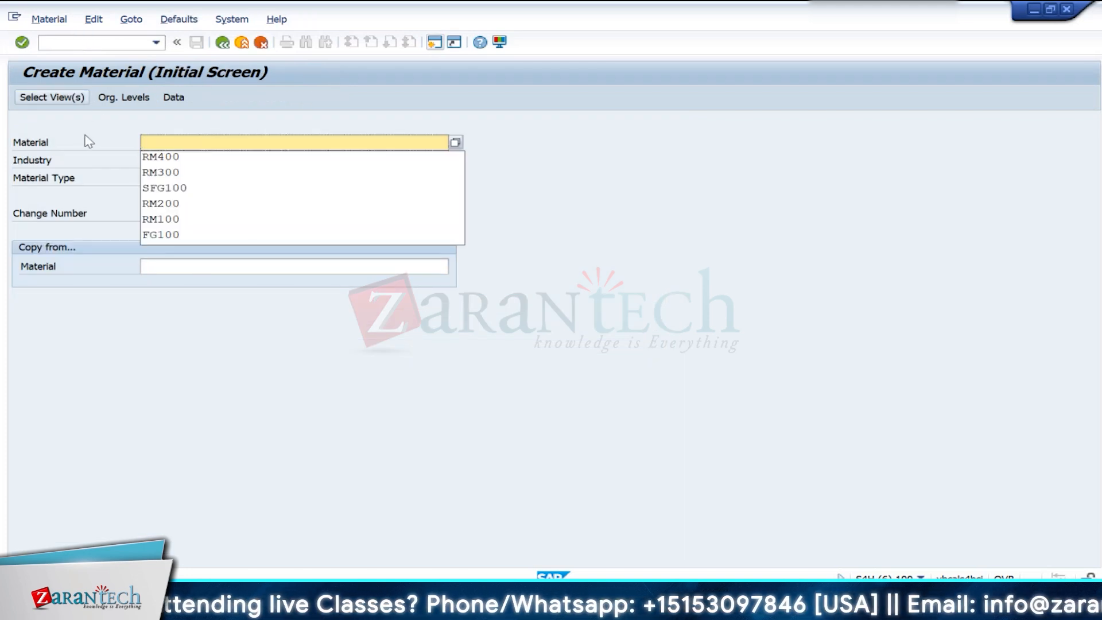
# - Start creating raw material RM400 in the Mechanical engineering industry with the preselected views for plant IN10
pyautogui.click(164, 157)
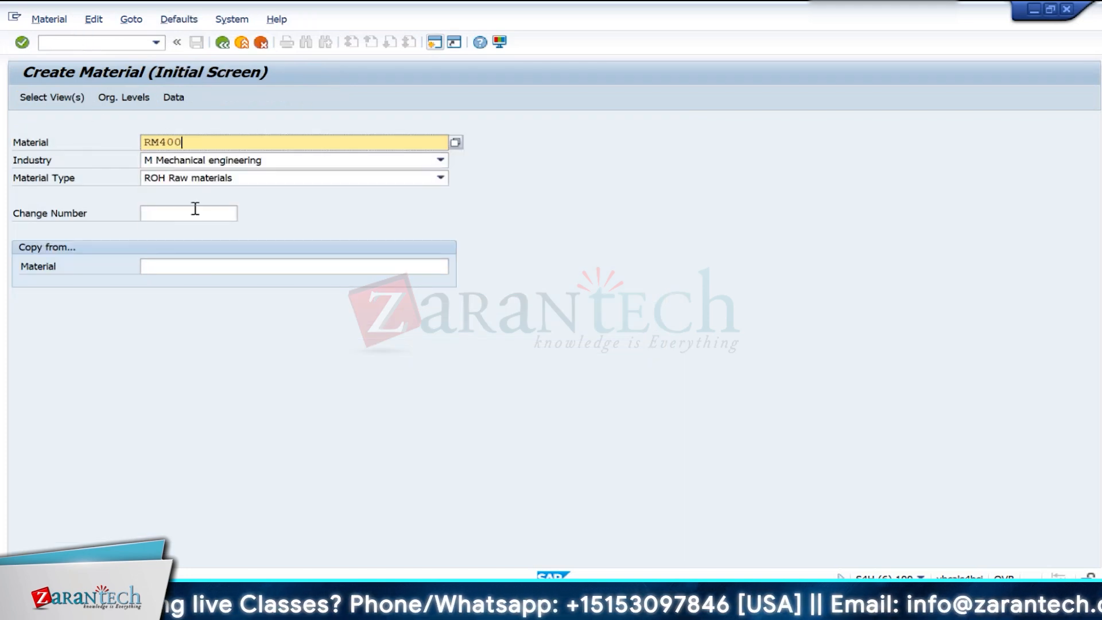
pyautogui.press('Return')
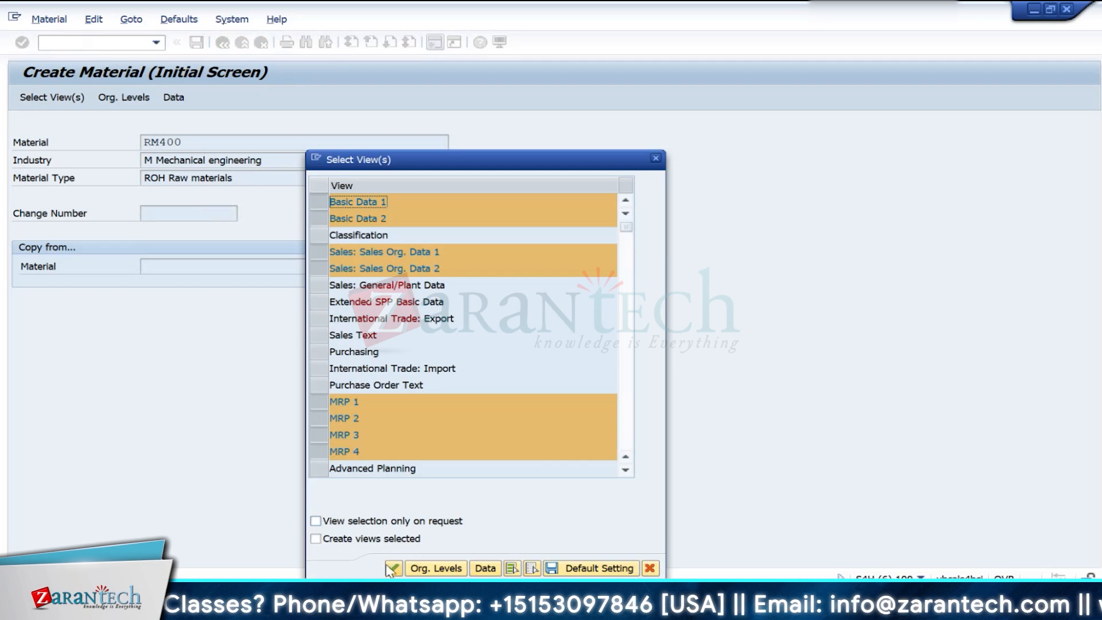
pyautogui.click(393, 569)
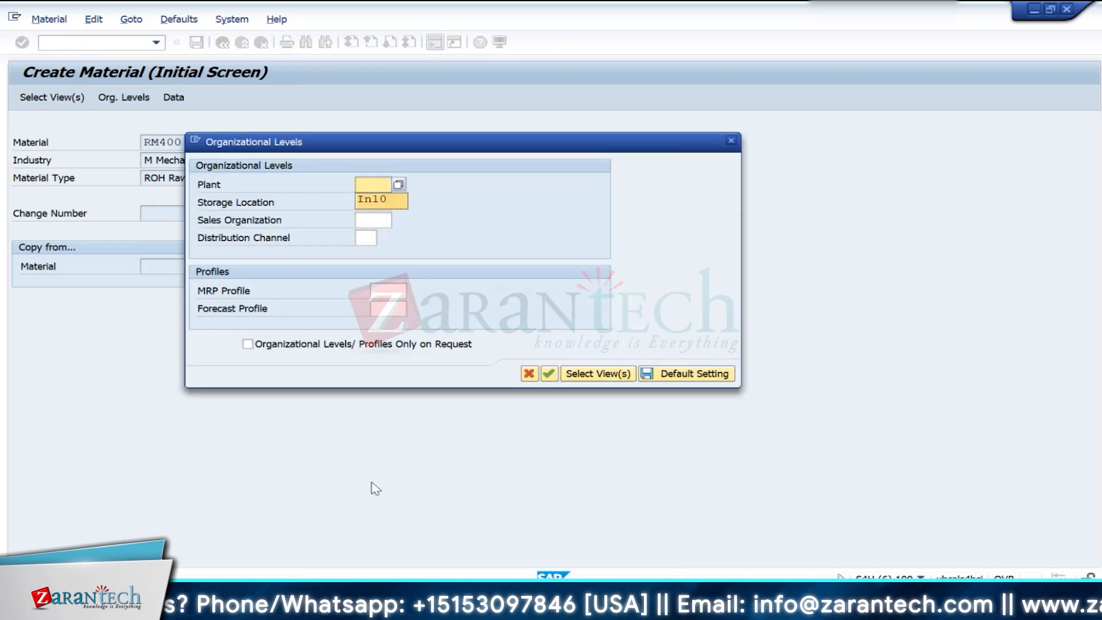
pyautogui.press('Return')
pyautogui.press('Tab')
pyautogui.press('Return')
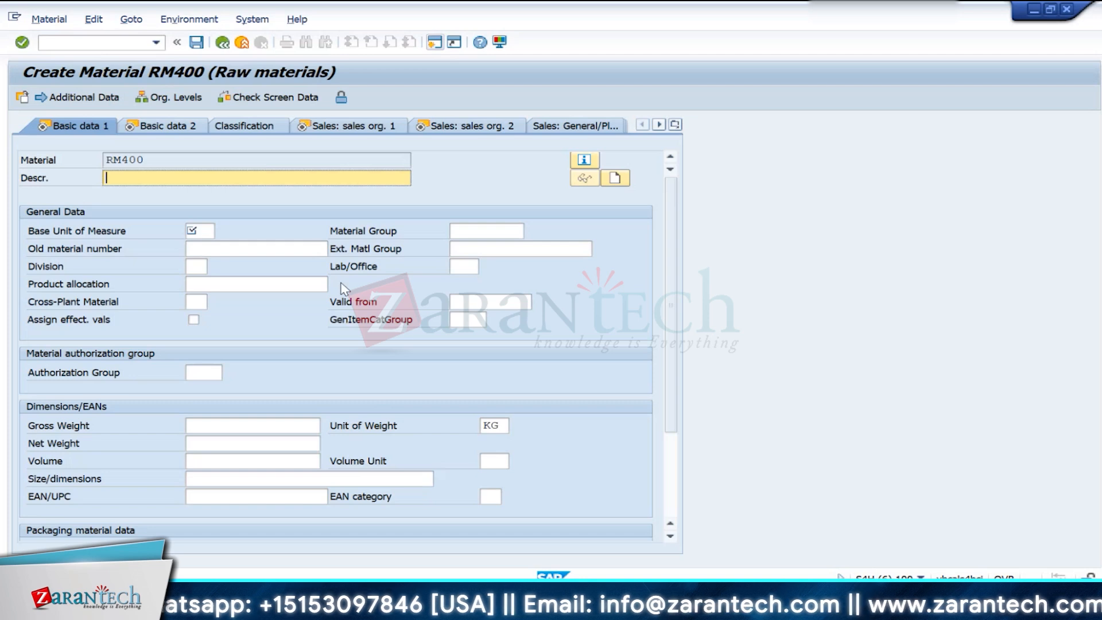
# - Enter the description Consumables and base unit of measure EA for RM400, and proceed to the second sales organization view
pyautogui.write('Consumables')
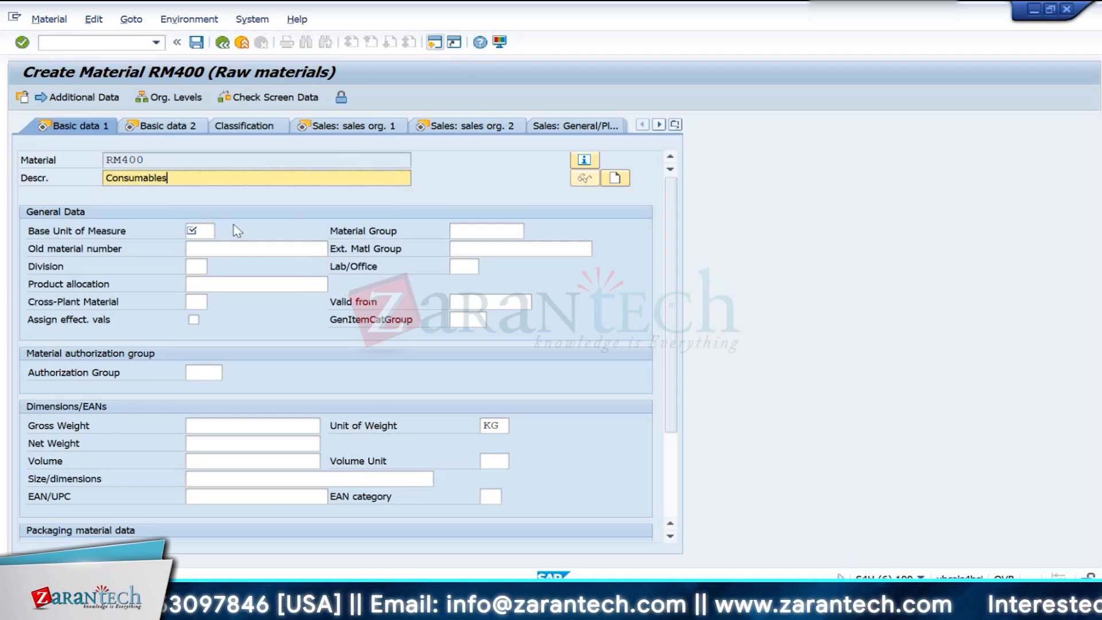
pyautogui.click(196, 232)
pyautogui.write('EA')
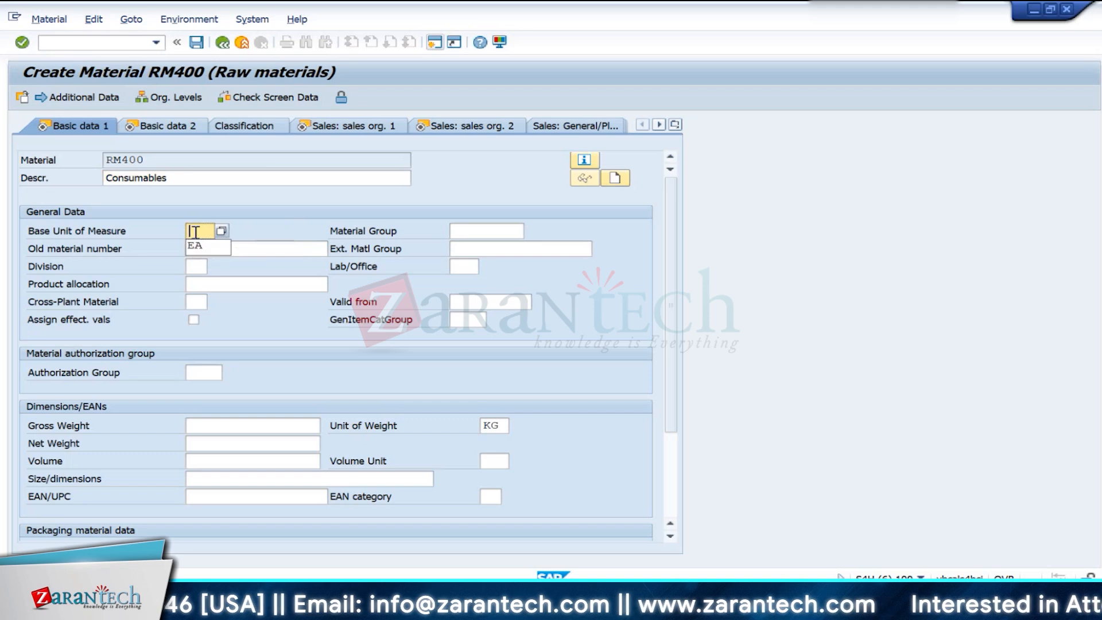
pyautogui.press('Return')
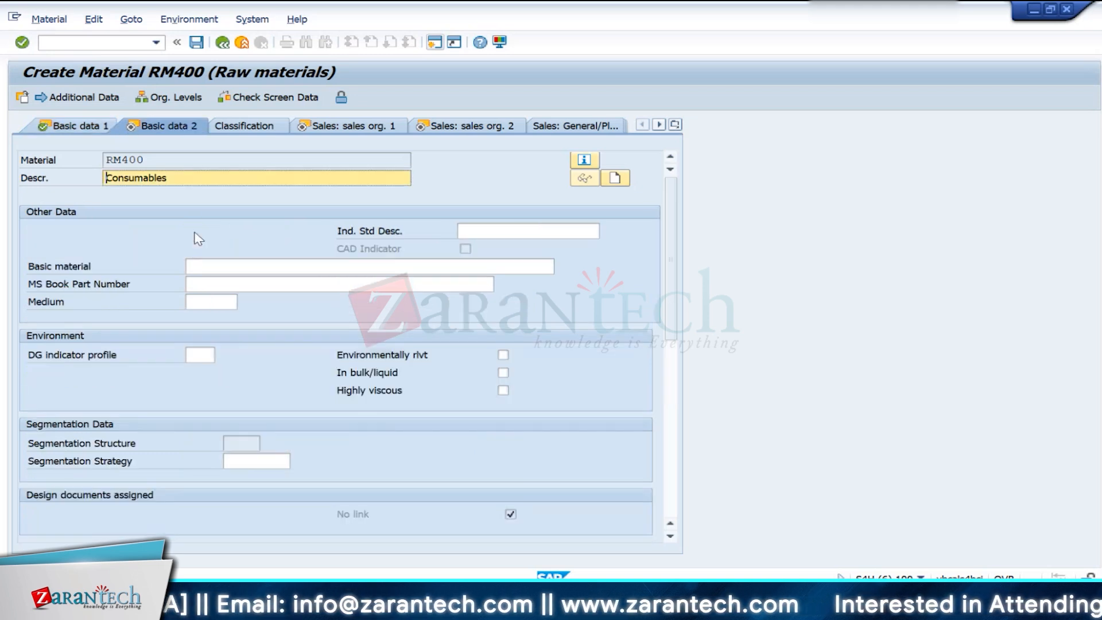
pyautogui.press('Return')
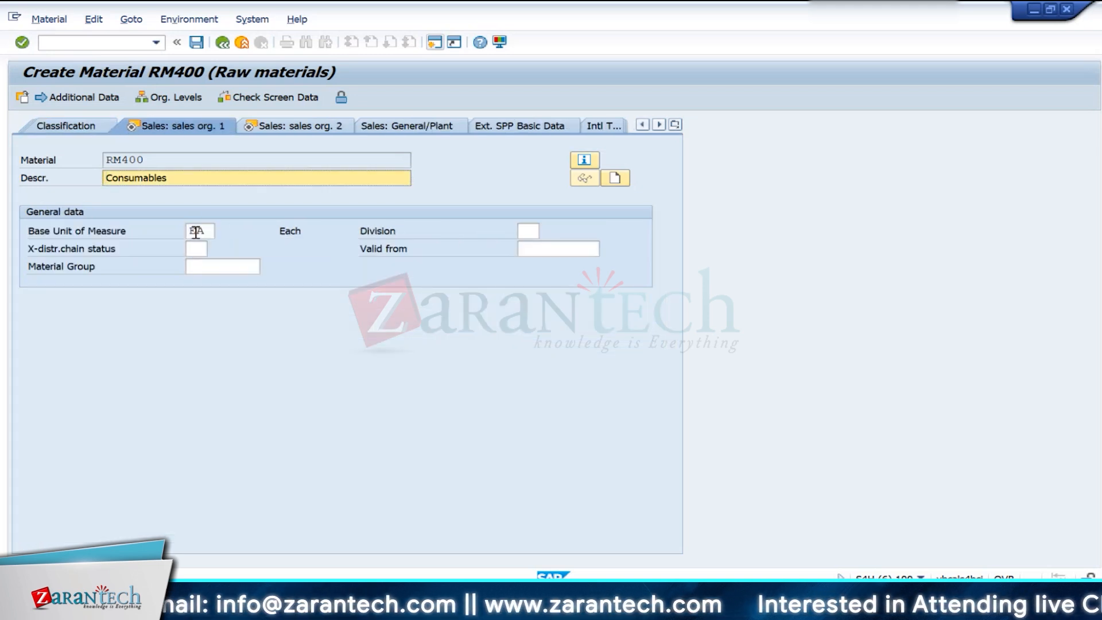
pyautogui.press('Return')
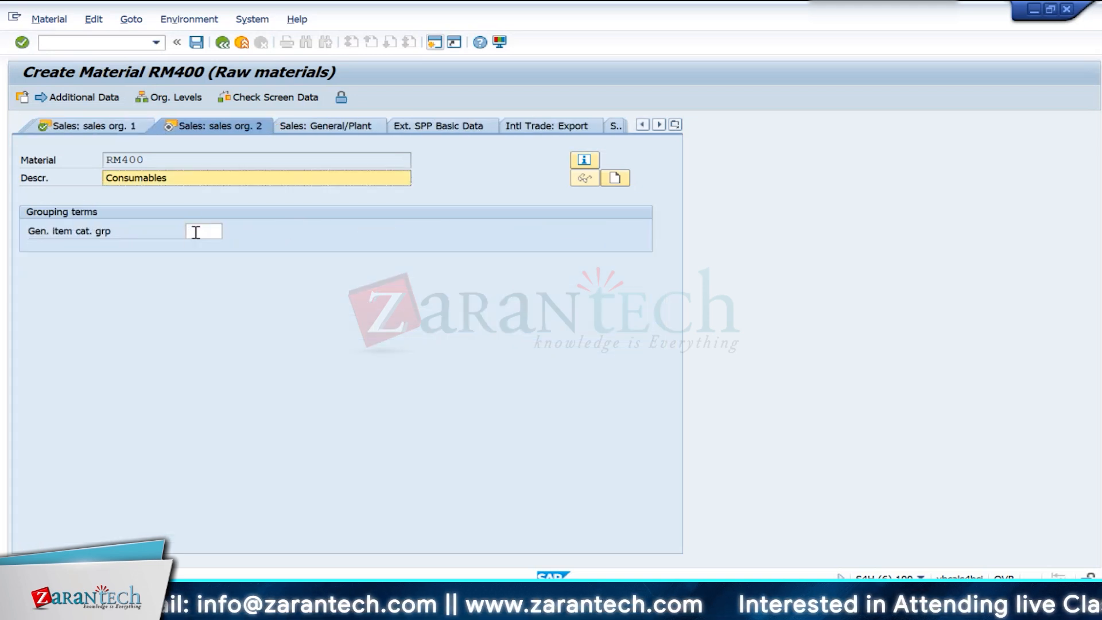
# - Return to the first basic data view and set the base unit of measure to KG, confirming the change
pyautogui.click(98, 127)
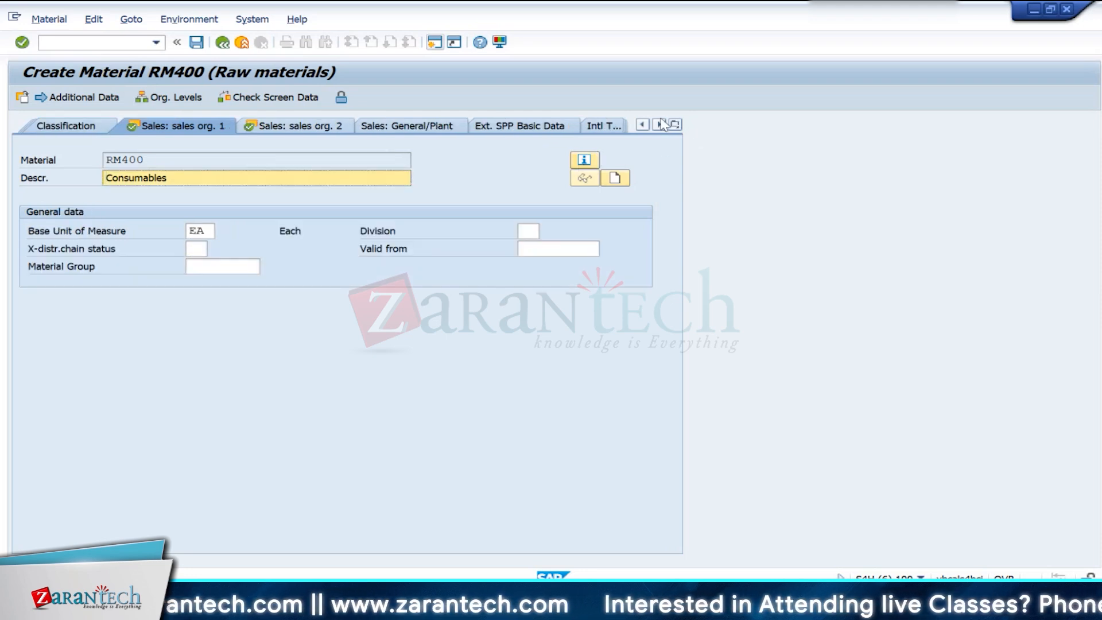
pyautogui.click(675, 125)
pyautogui.click(710, 64)
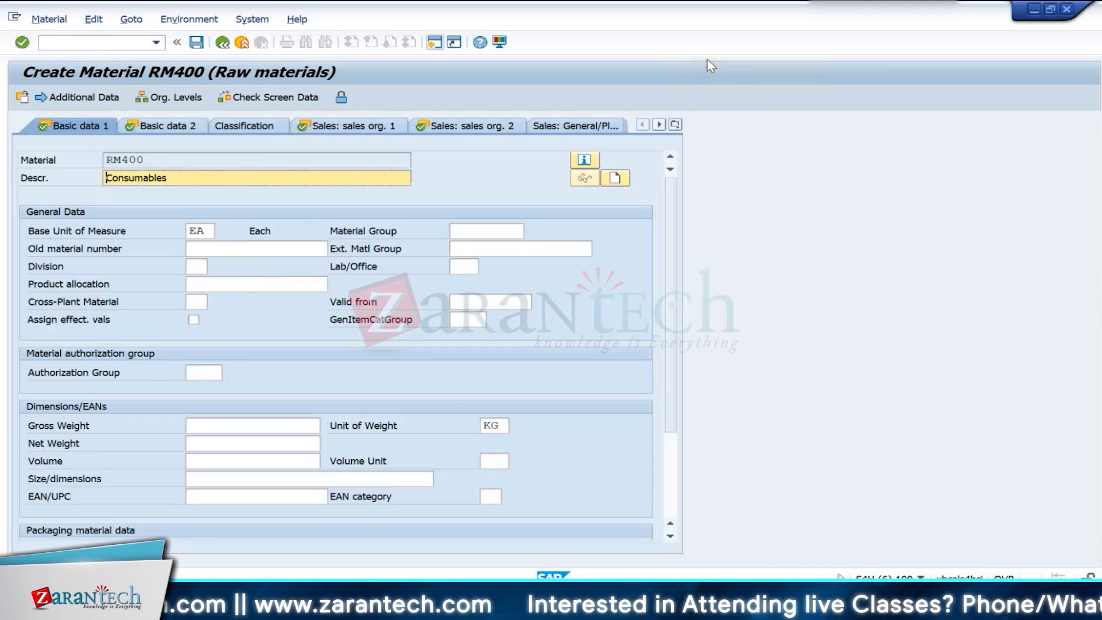
pyautogui.click(210, 230)
pyautogui.press('BackSpace')
pyautogui.press('BackSpace')
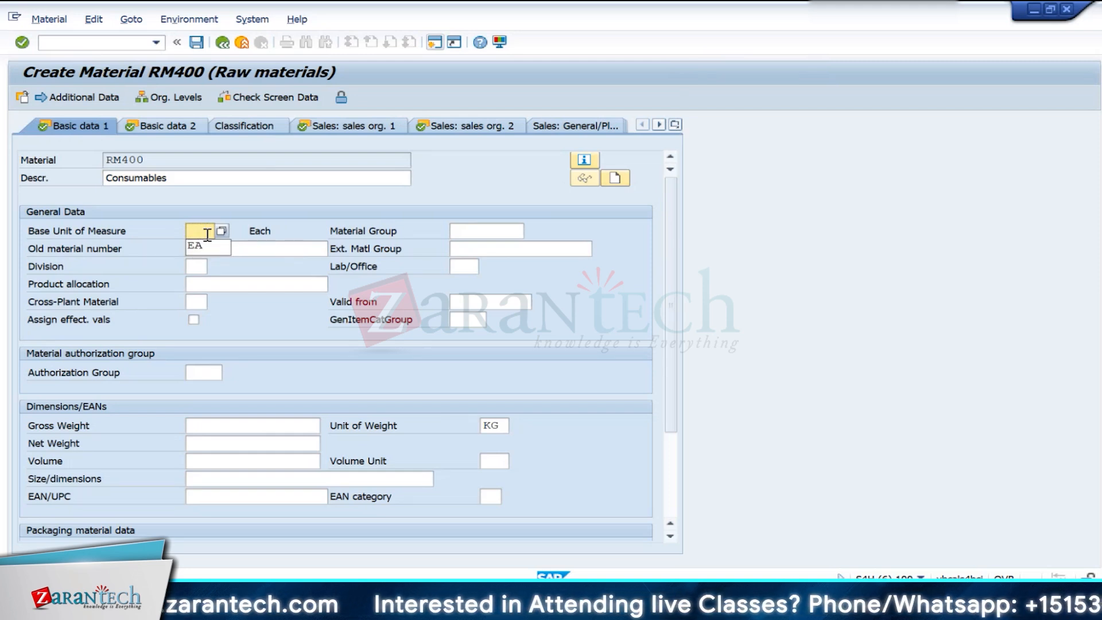
pyautogui.write('KG')
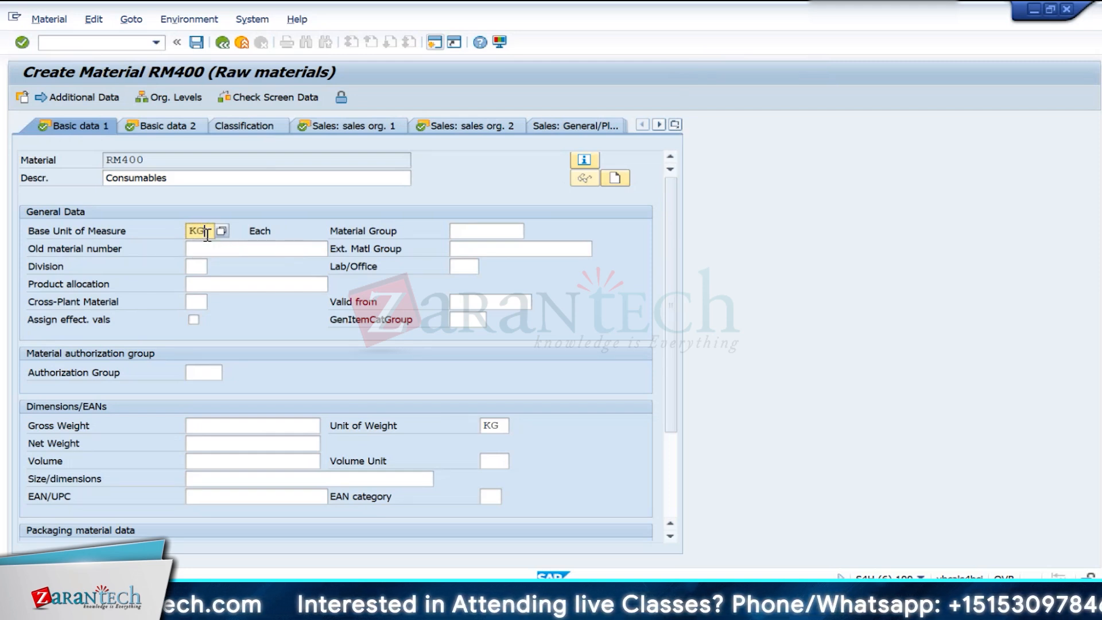
pyautogui.press('Return')
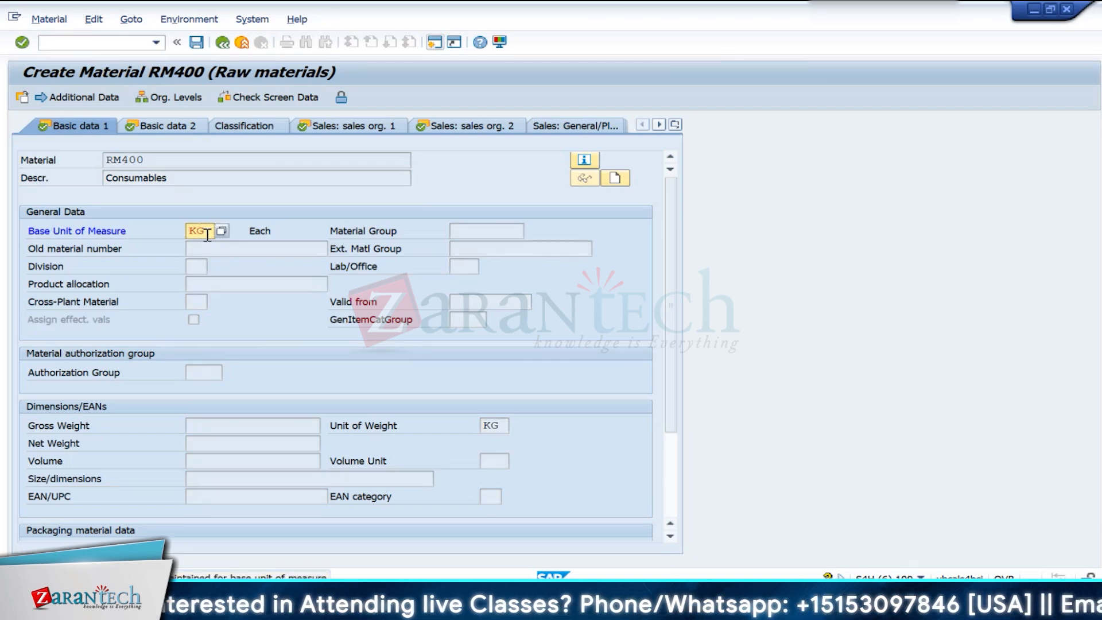
pyautogui.press('Return')
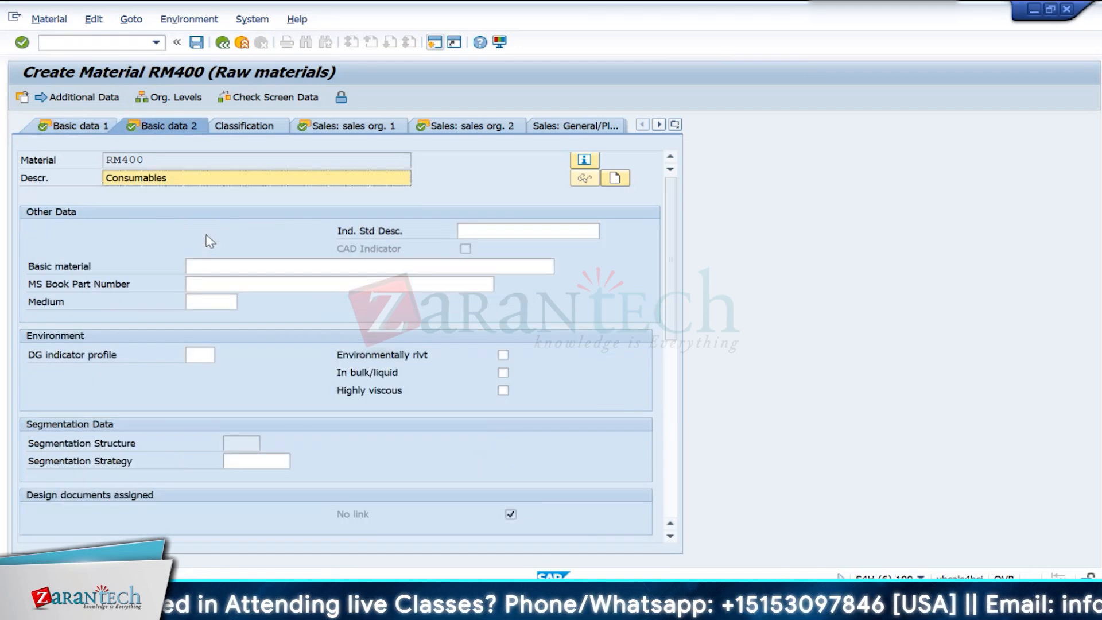
# - Pass through the sales views to the first MRP view and set the MRP type to ND
pyautogui.press('Return')
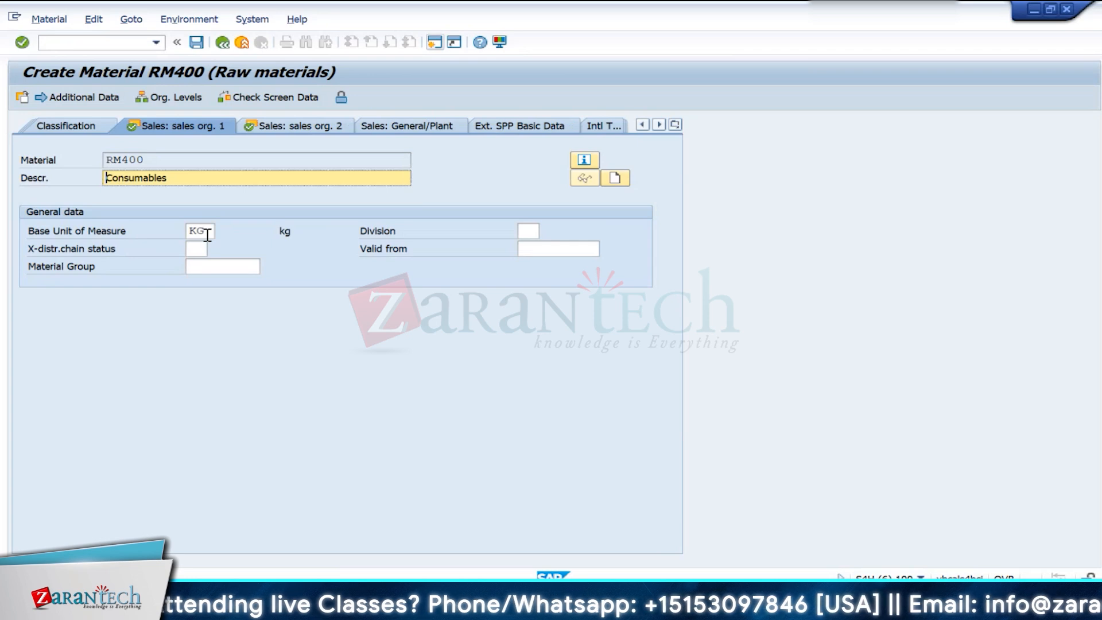
pyautogui.press('Return')
pyautogui.press('Return')
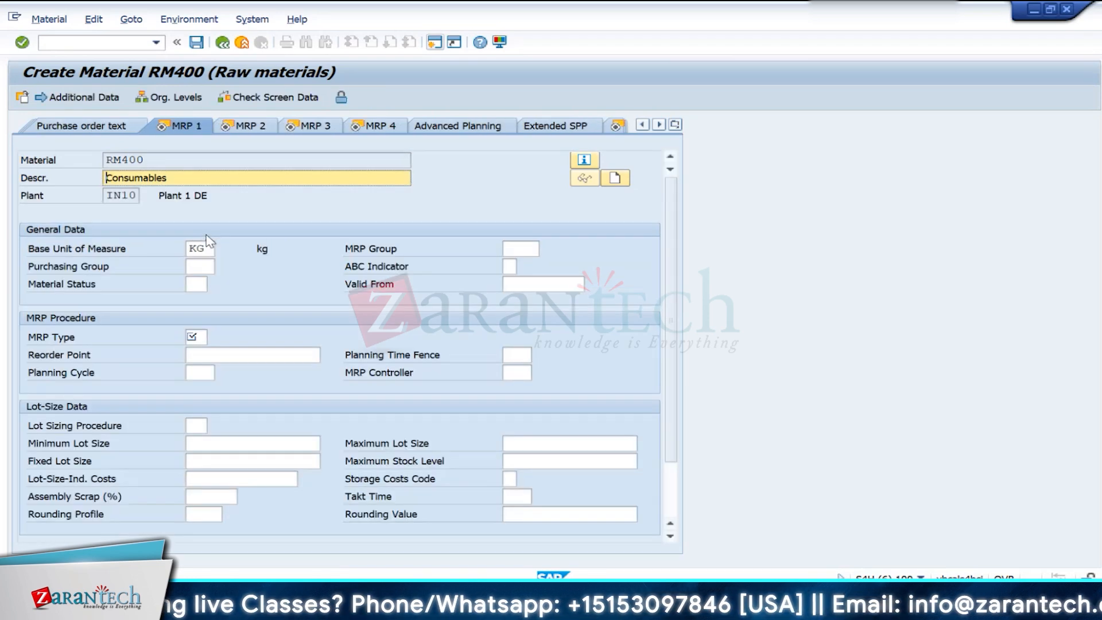
pyautogui.click(188, 338)
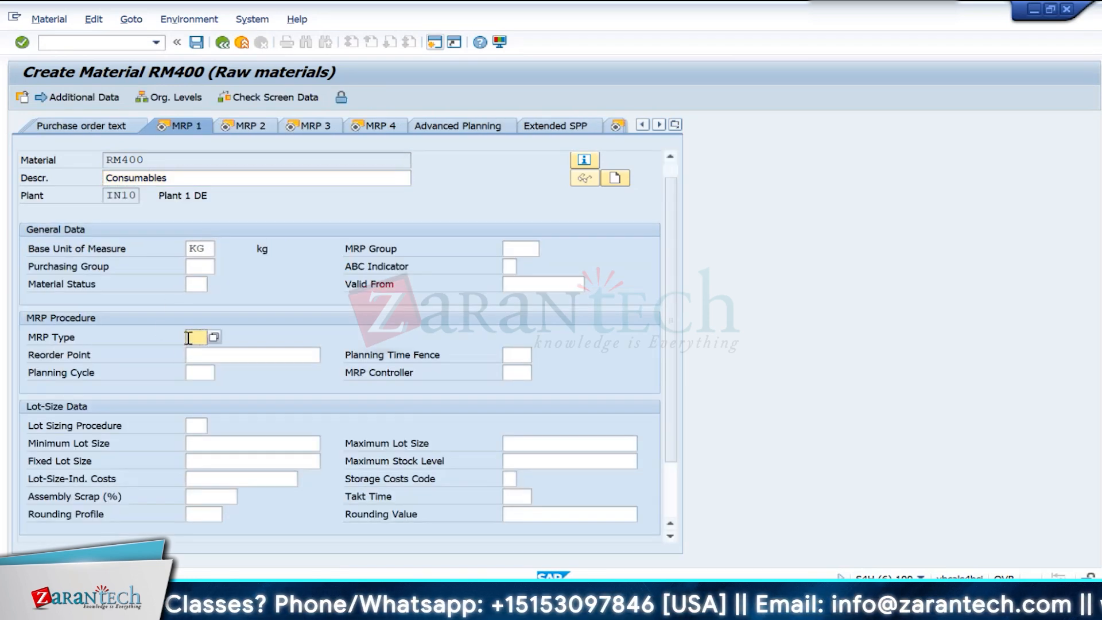
pyautogui.write('nd')
pyautogui.press('Return')
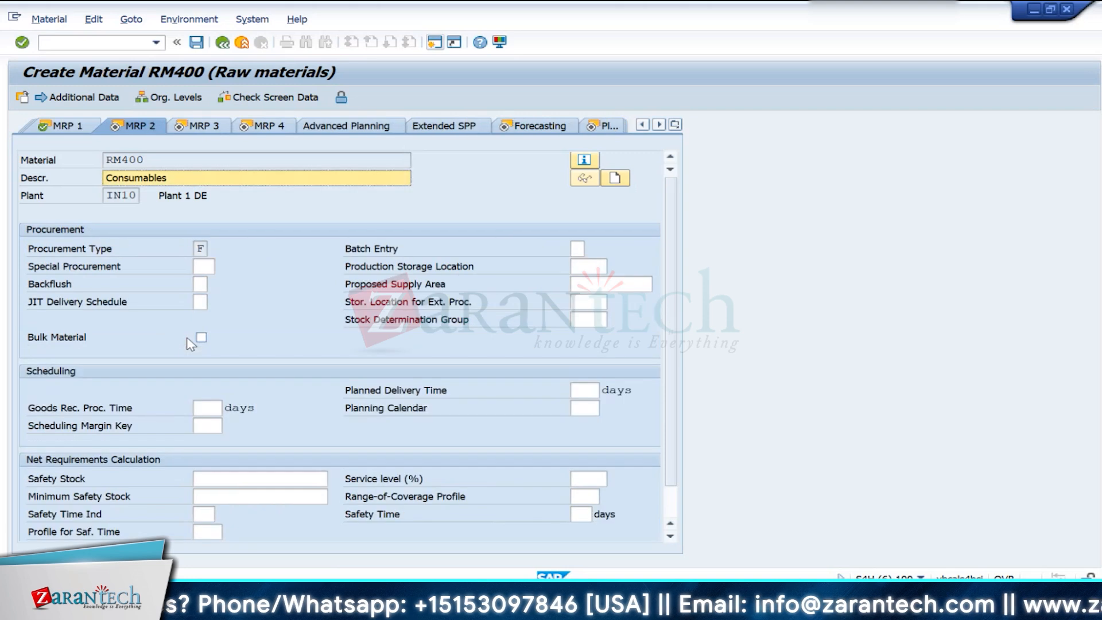
# - Accept the remaining MRP, forecasting and plant data views to reach the first accounting view
pyautogui.press('Return')
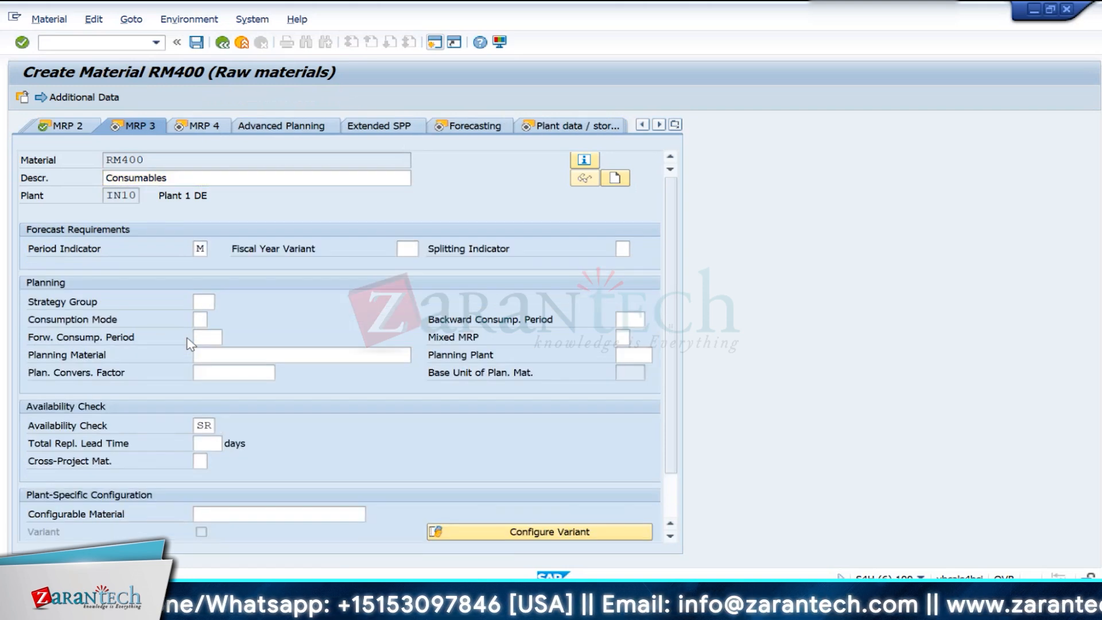
pyautogui.press('Return')
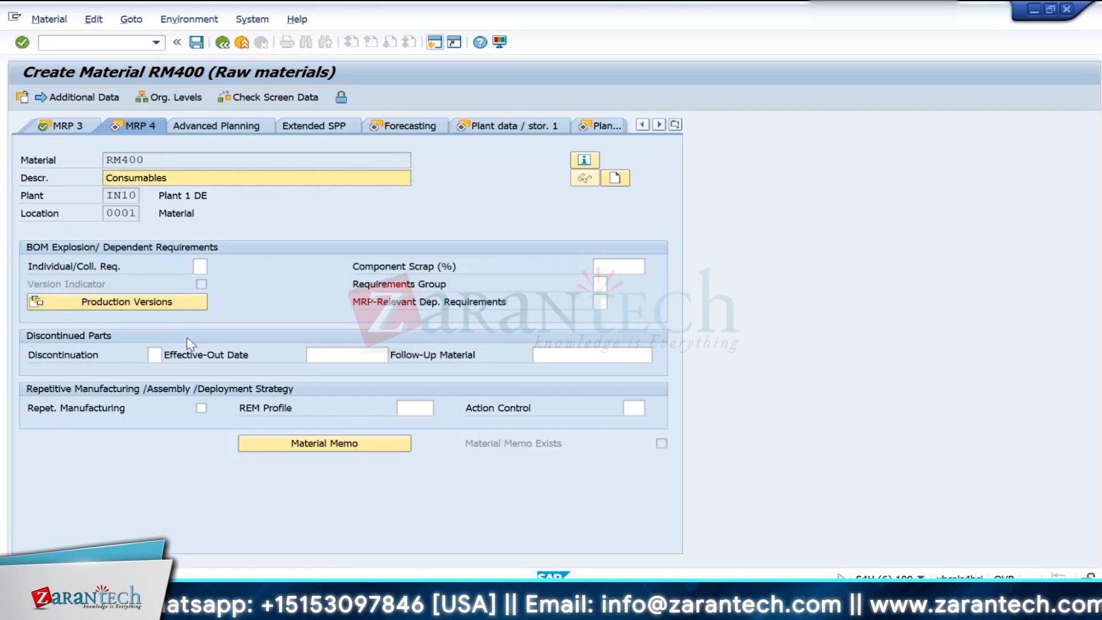
pyautogui.press('Return')
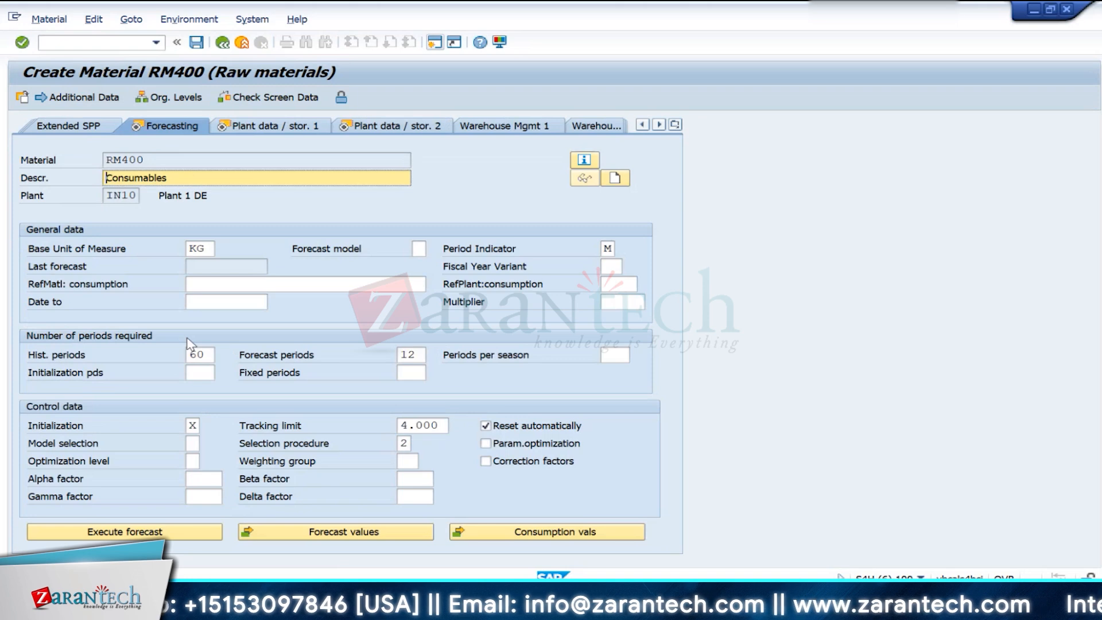
pyautogui.press('Return')
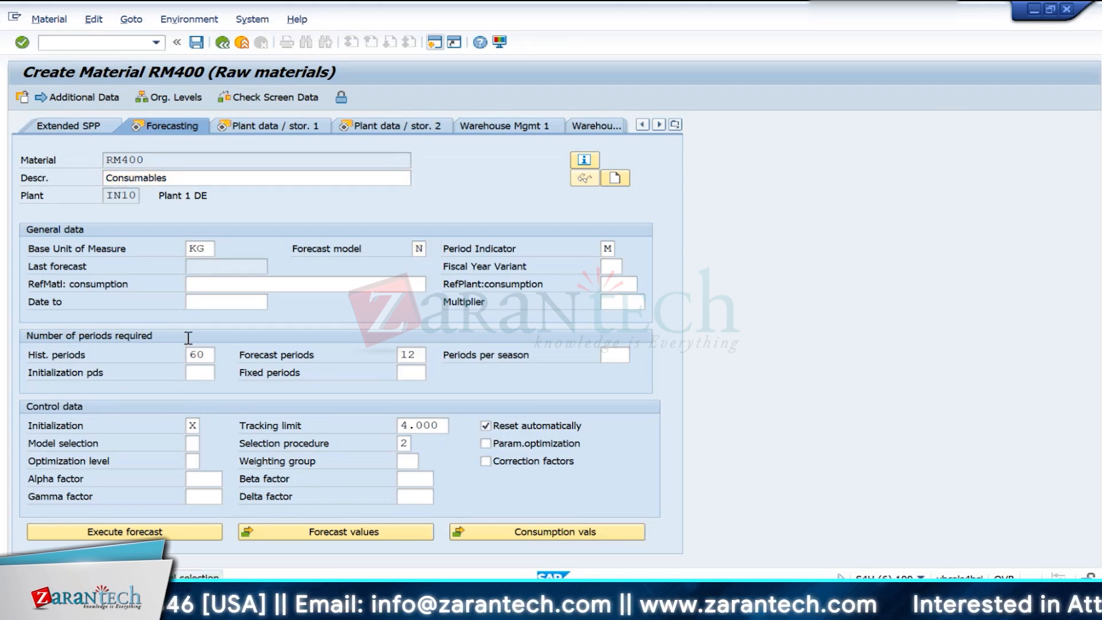
pyautogui.press('Return')
pyautogui.press('Return')
pyautogui.press('Return')
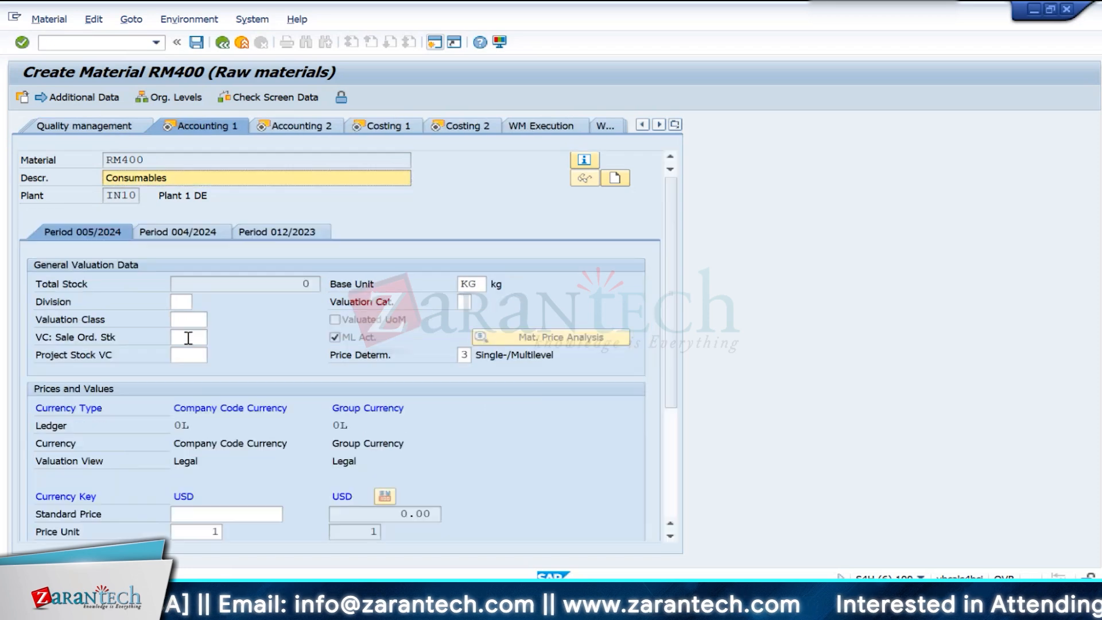
# - Assign valuation class 3002 to RM400 in the first accounting view
pyautogui.click(188, 338)
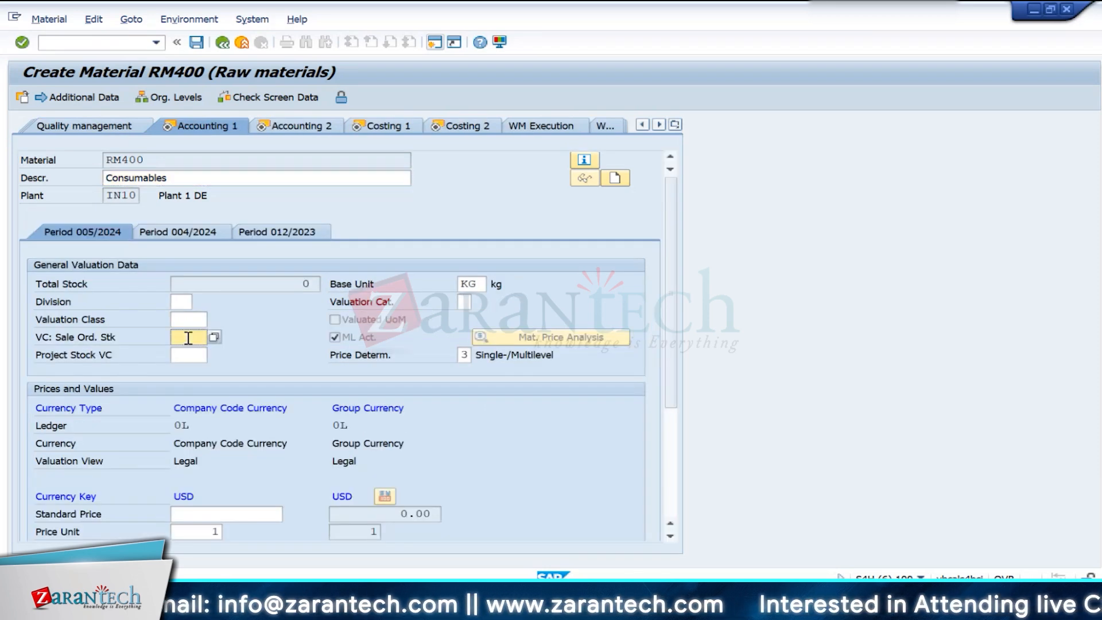
pyautogui.click(214, 320)
pyautogui.doubleClick(191, 307)
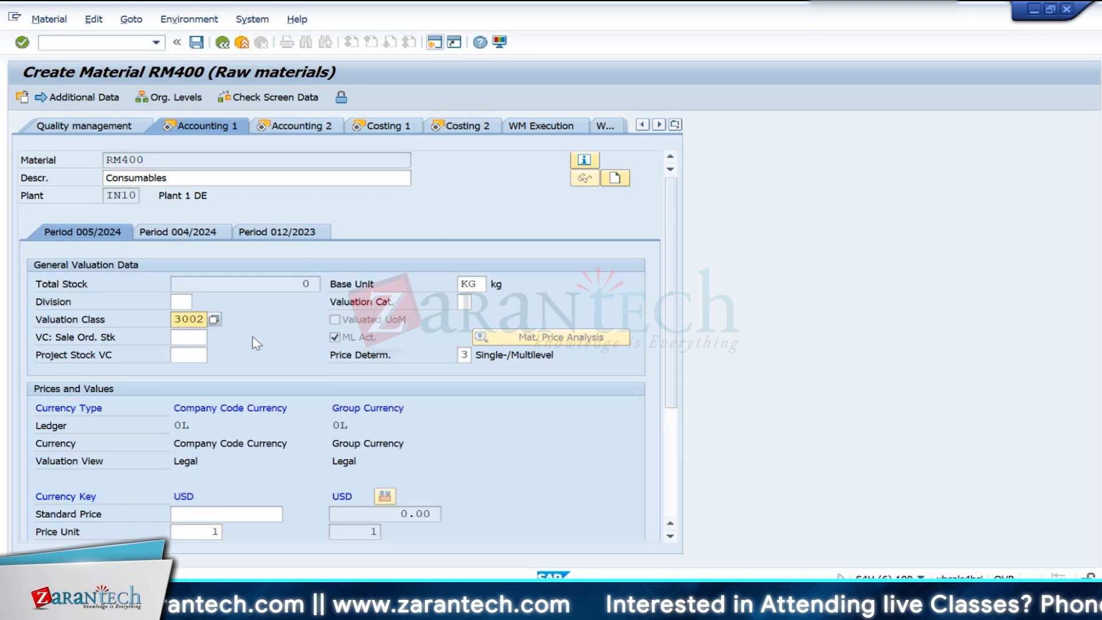
# - Set the standard price of RM400 to 90 USD and confirm it
pyautogui.click(232, 516)
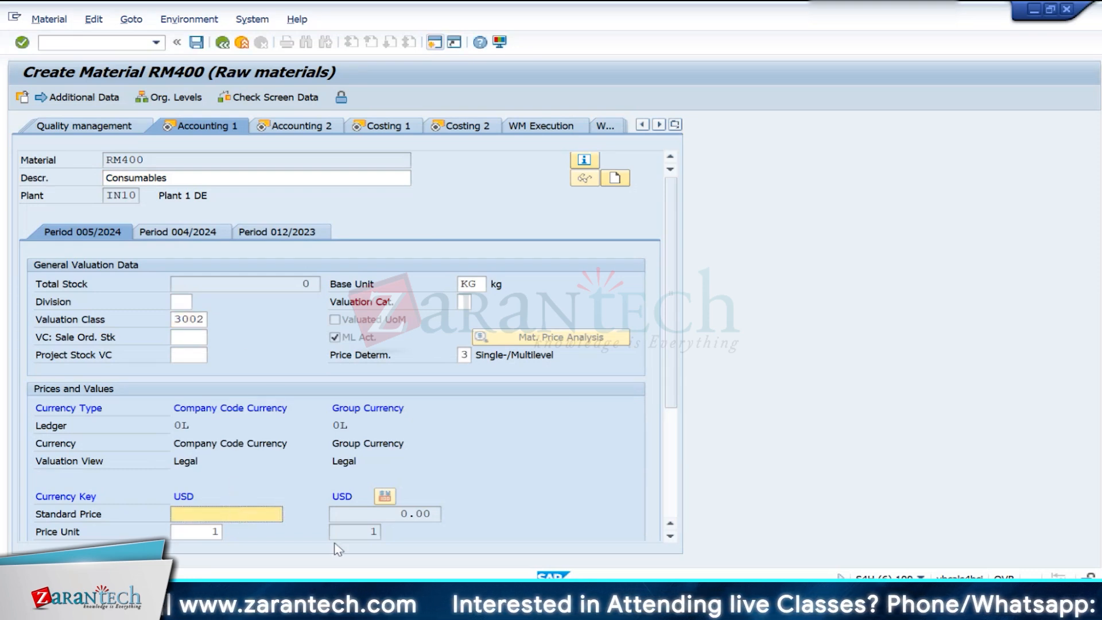
pyautogui.write('50')
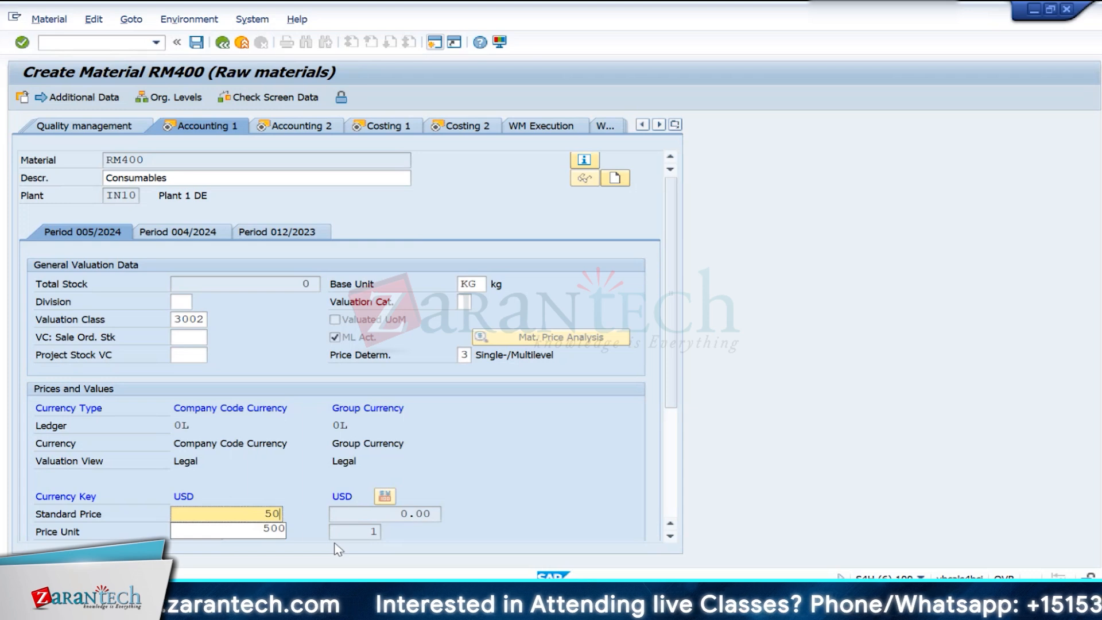
pyautogui.press('BackSpace')
pyautogui.press('BackSpace')
pyautogui.write('100')
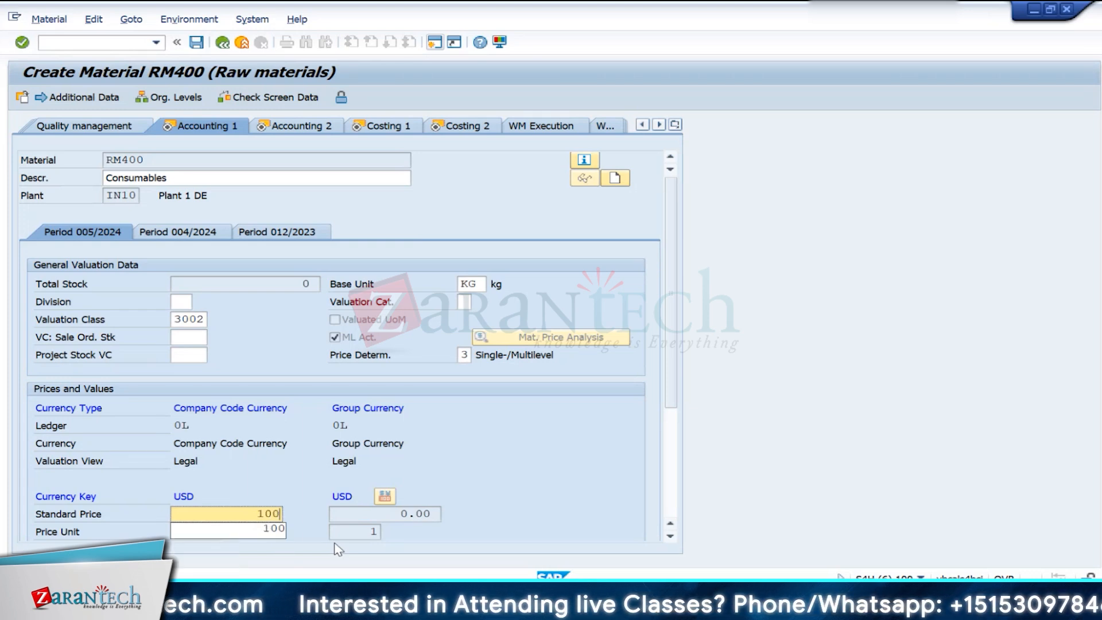
pyautogui.press('BackSpace')
pyautogui.press('BackSpace')
pyautogui.press('BackSpace')
pyautogui.write('90')
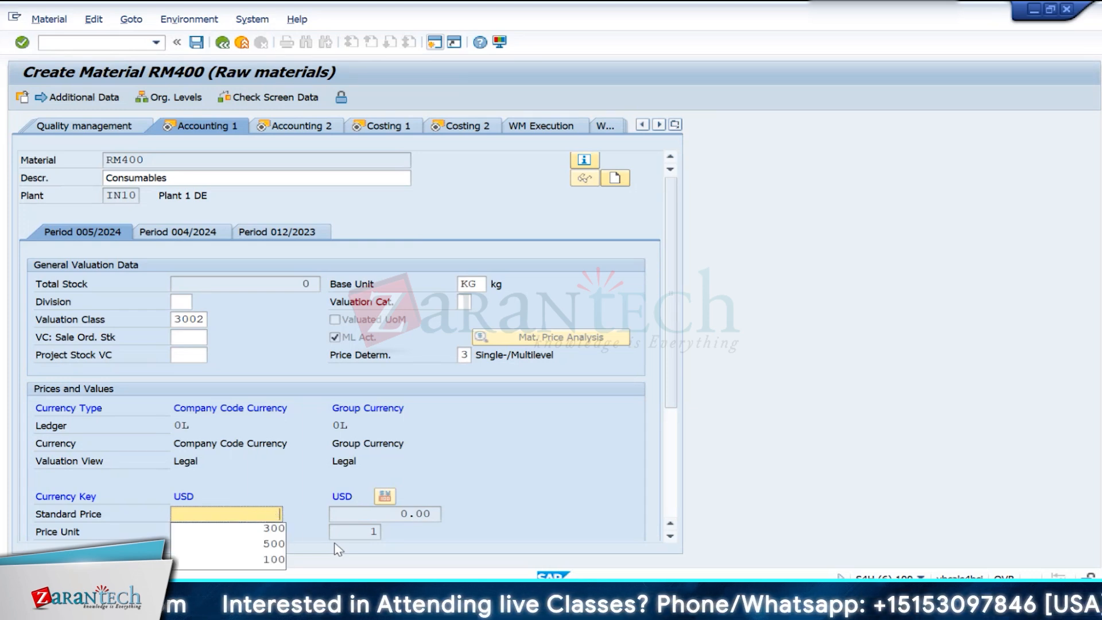
pyautogui.press('Return')
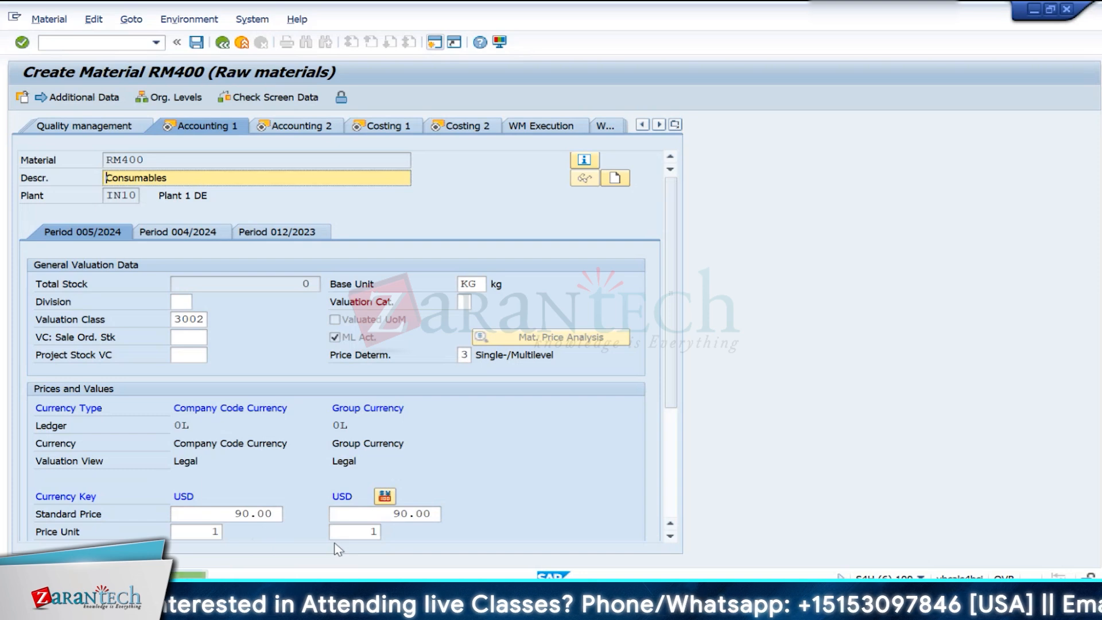
# - Proceed past the accounting views to the first costing view and enable Material origin for RM400
pyautogui.press('Return')
pyautogui.press('Return')
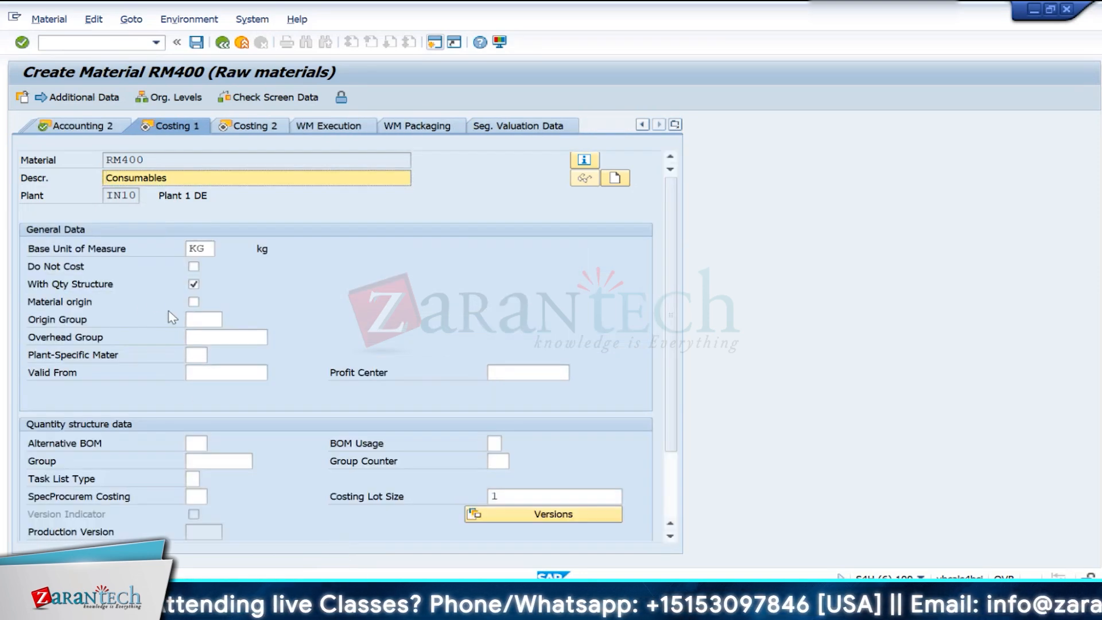
pyautogui.click(194, 302)
pyautogui.click(194, 303)
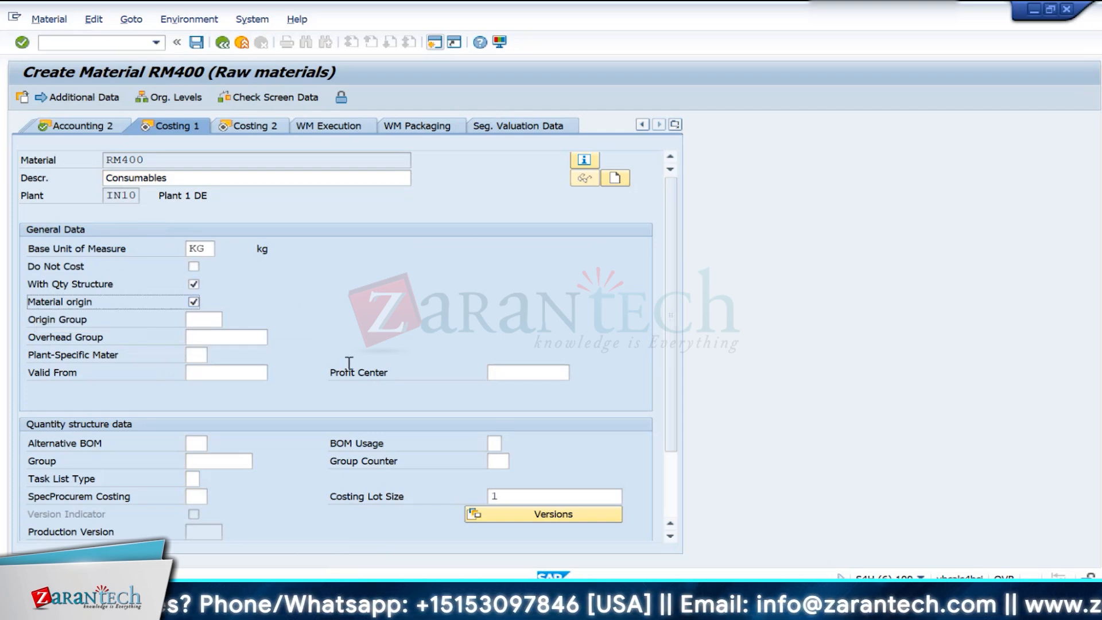
# - Finish the last costing view and save material RM400
pyautogui.press('Return')
pyautogui.press('Return')
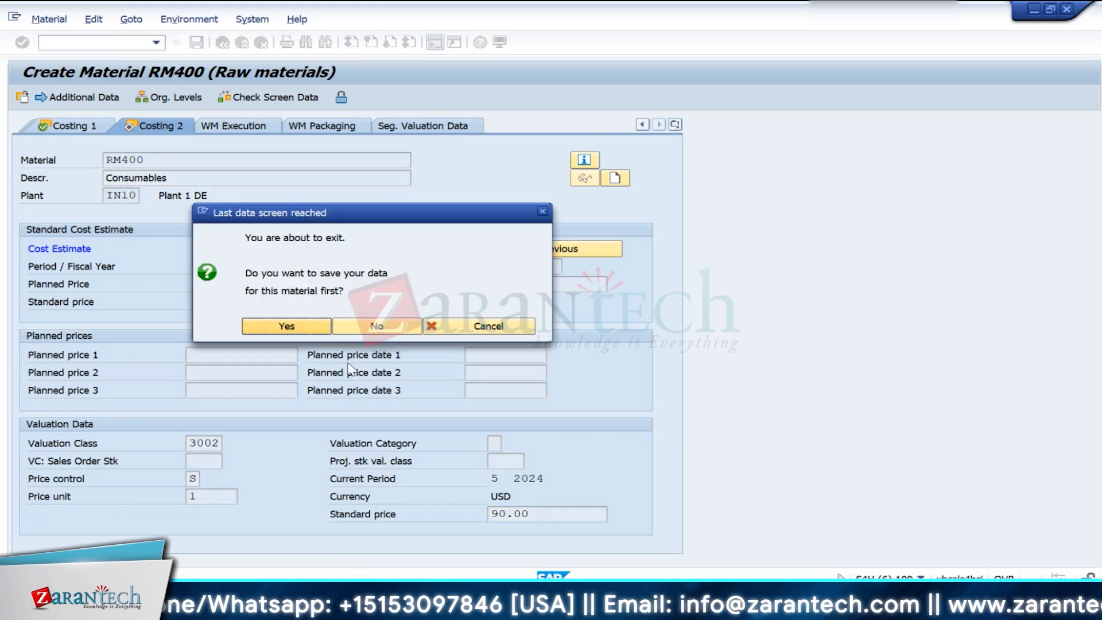
pyautogui.click(287, 328)
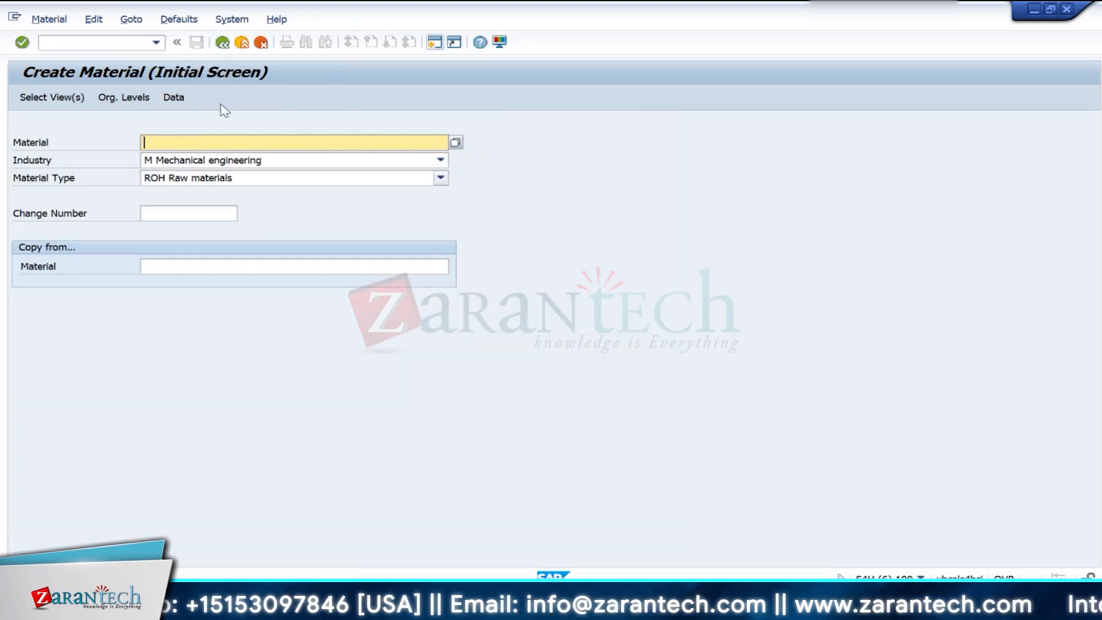
# - Leave material creation, review the Bill of Material components under Z1 and Z2 in the CO Training workbook in Excel, and return to SAP
pyautogui.click(222, 42)
pyautogui.moveTo(759, 577)
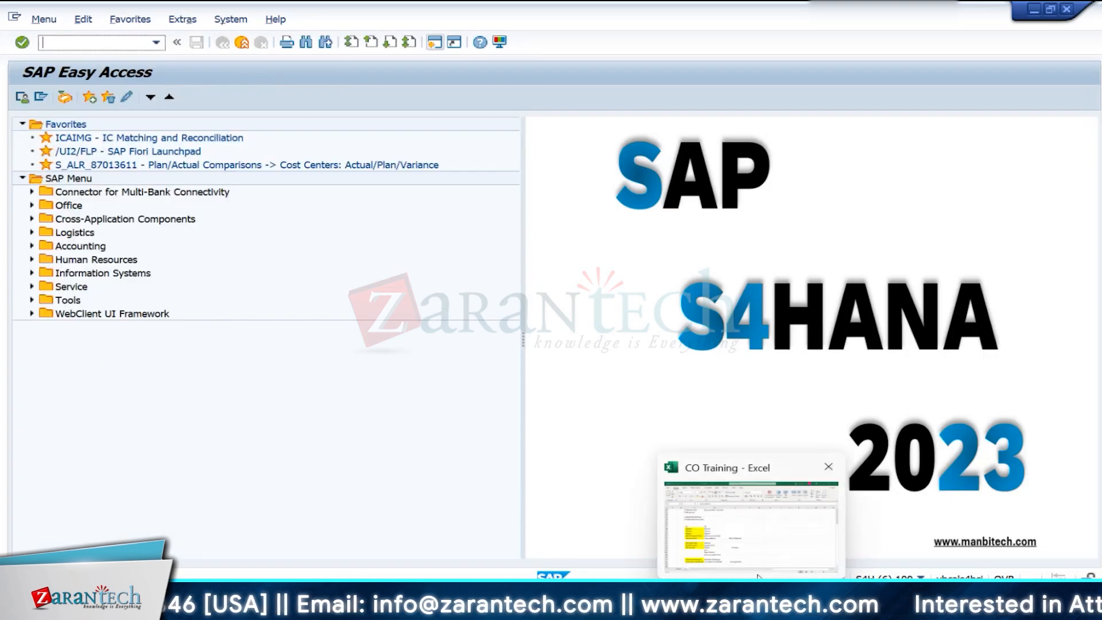
pyautogui.click(765, 556)
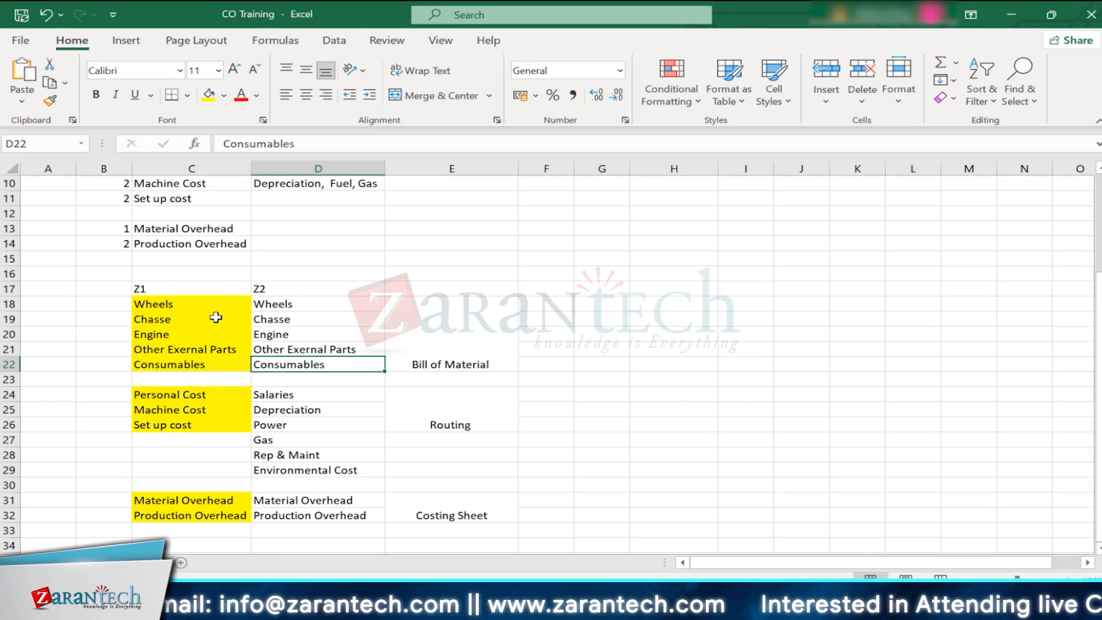
pyautogui.moveTo(167, 308); pyautogui.dragTo(321, 364)
pyautogui.moveTo(686, 566)
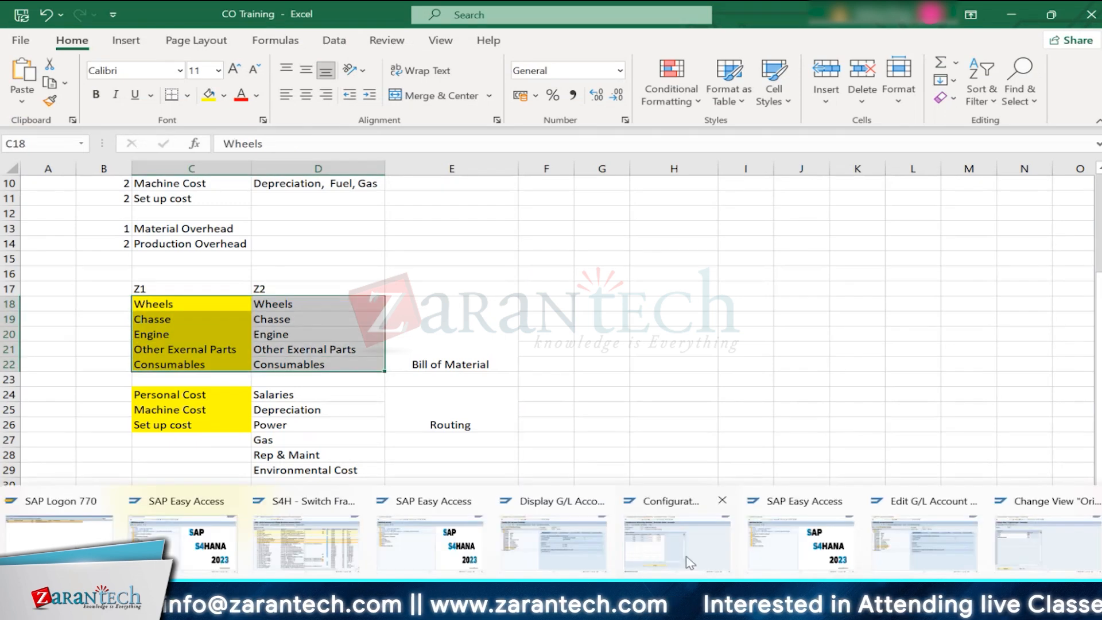
pyautogui.click(787, 557)
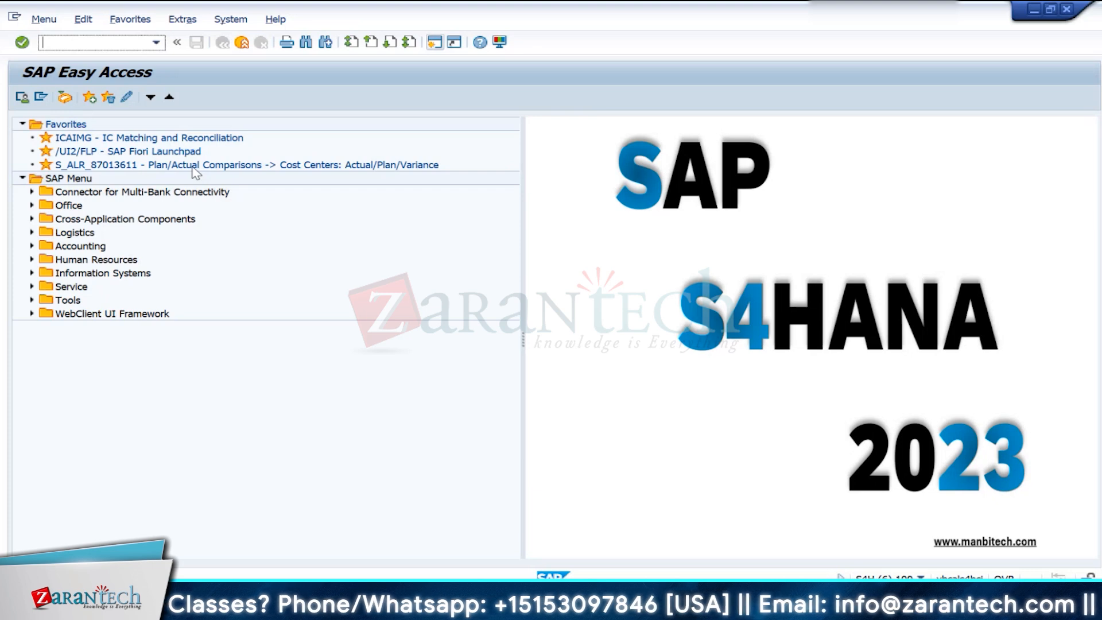
# - Start material BOM creation with transaction cs01 and enter FG100 as the material
pyautogui.write('cs01')
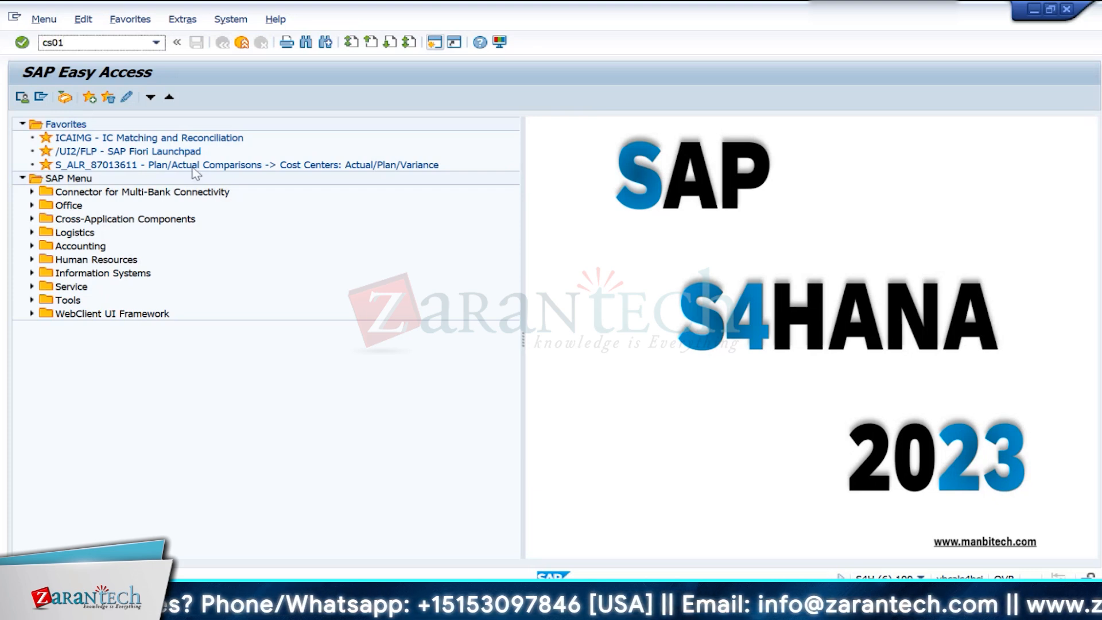
pyautogui.press('Return')
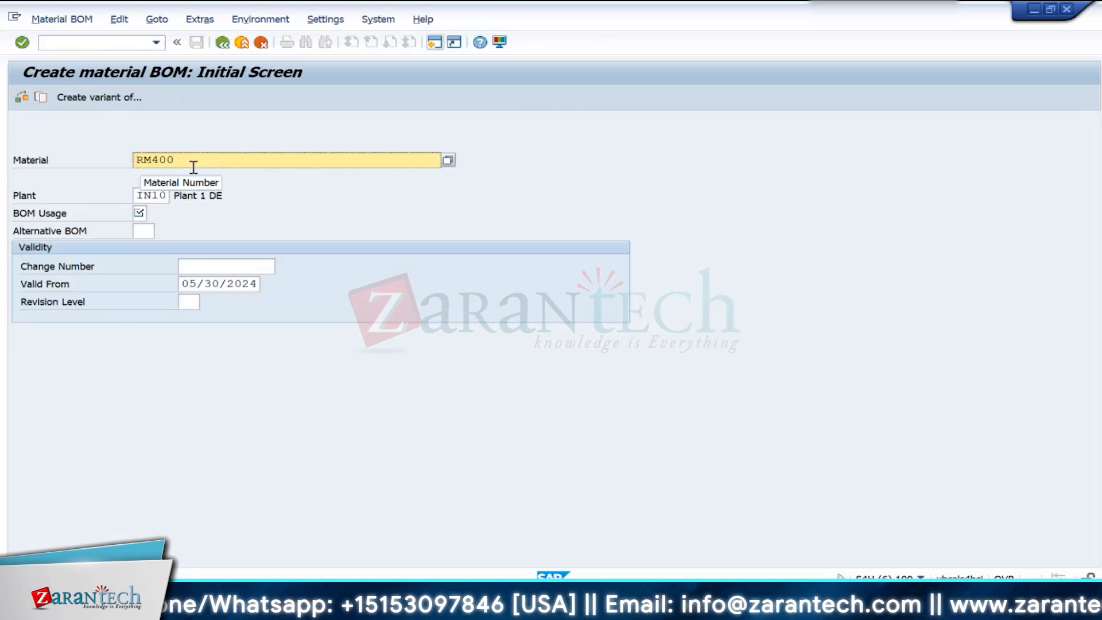
pyautogui.click(196, 166)
pyautogui.press('BackSpace')
pyautogui.press('BackSpace')
pyautogui.press('BackSpace')
pyautogui.press('BackSpace')
pyautogui.press('BackSpace')
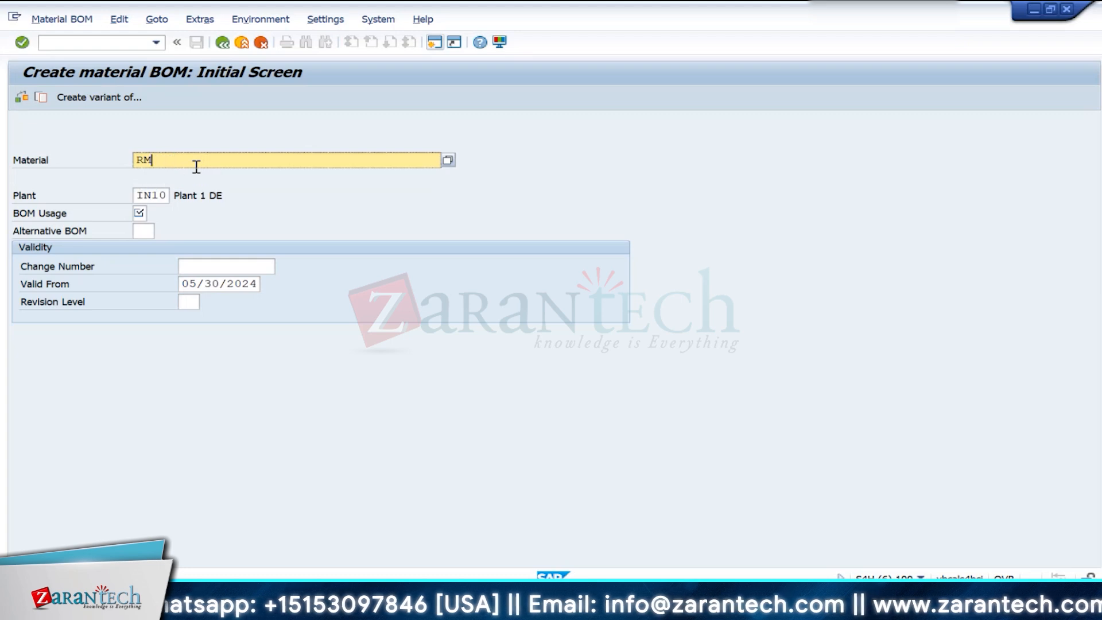
pyautogui.write('FG')
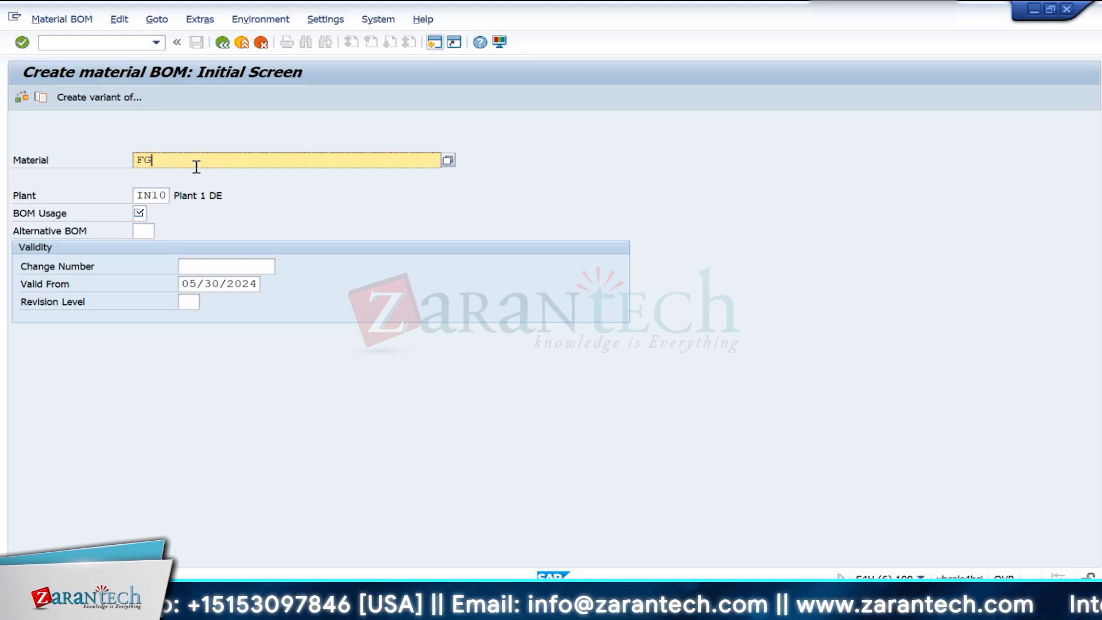
pyautogui.write('100')
# - Set the BOM usage to 1 for plant IN10 and proceed to the general item overview
pyautogui.press('Tab')
pyautogui.press('Tab')
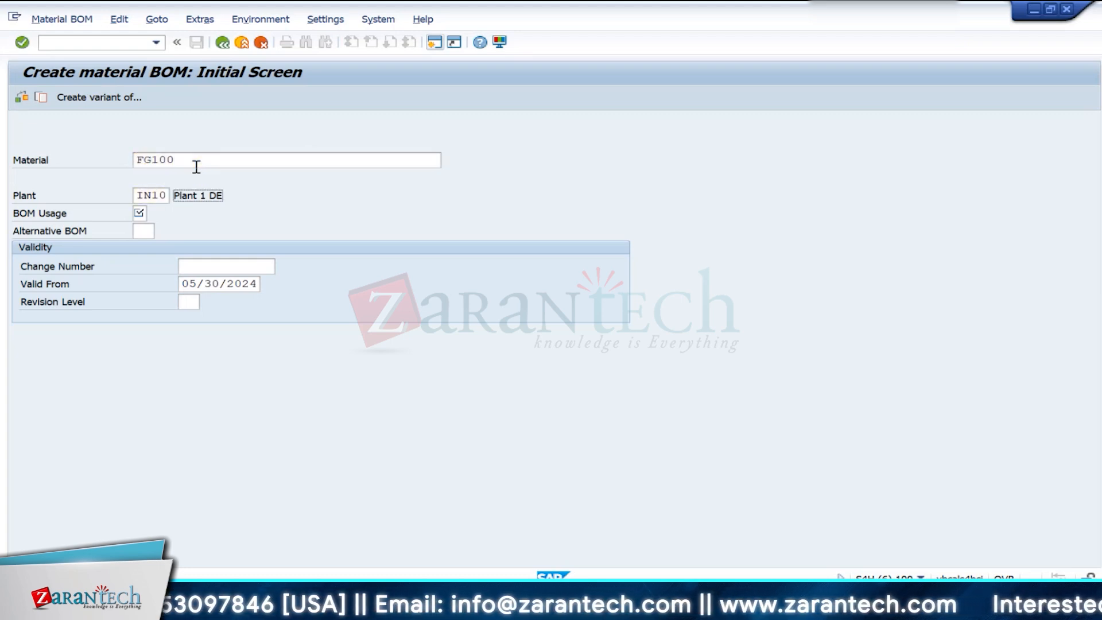
pyautogui.press('Tab')
pyautogui.write('1')
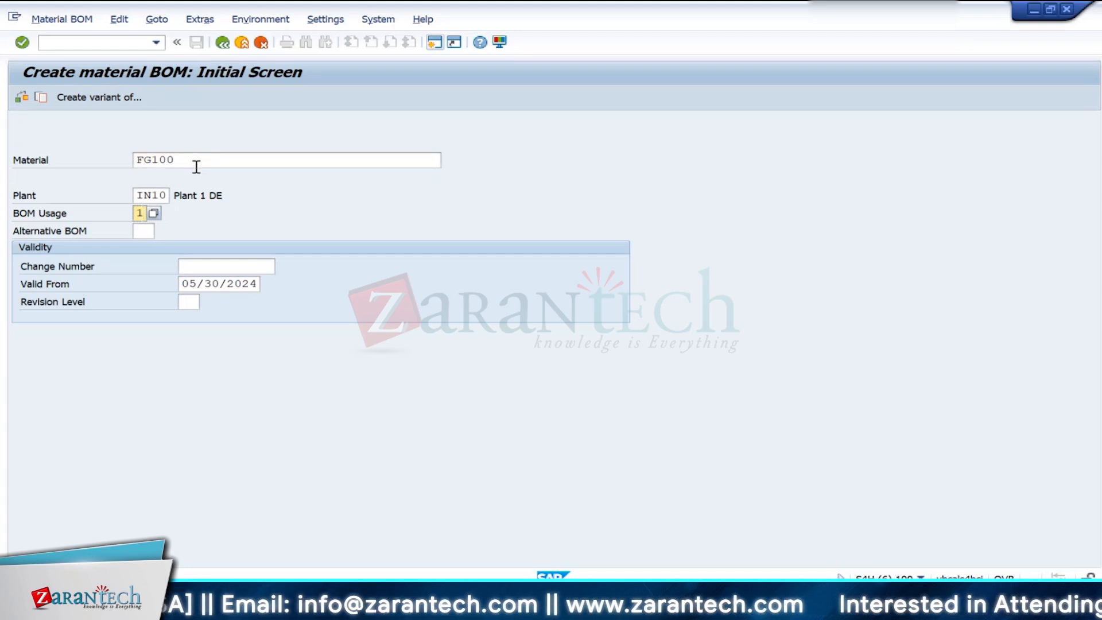
pyautogui.press('Return')
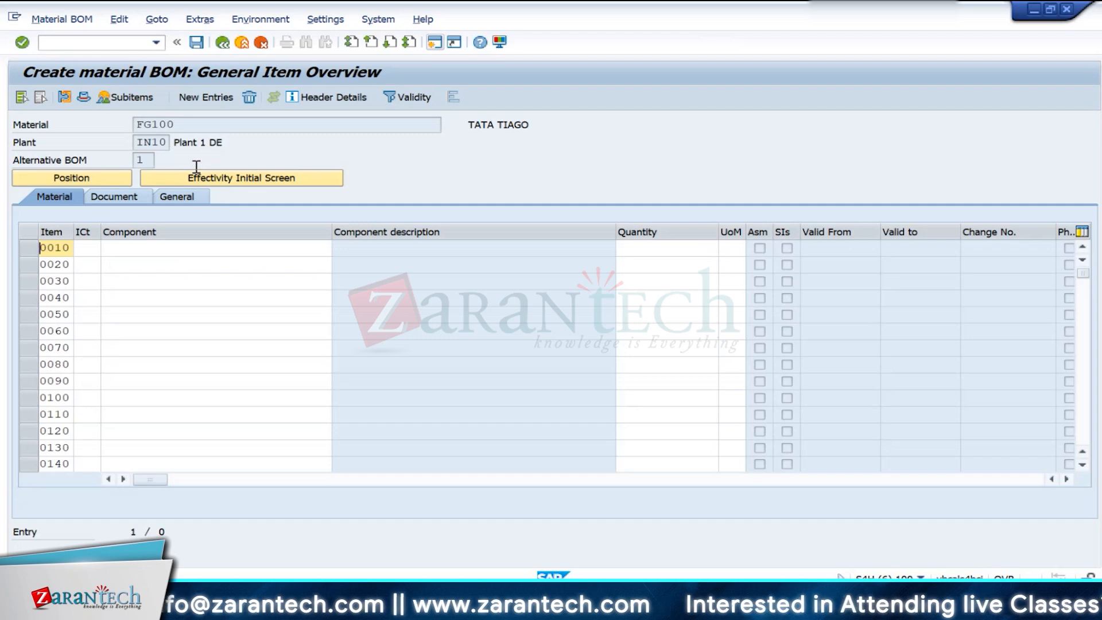
# - Assign item category L to BOM item 0010
pyautogui.click(86, 248)
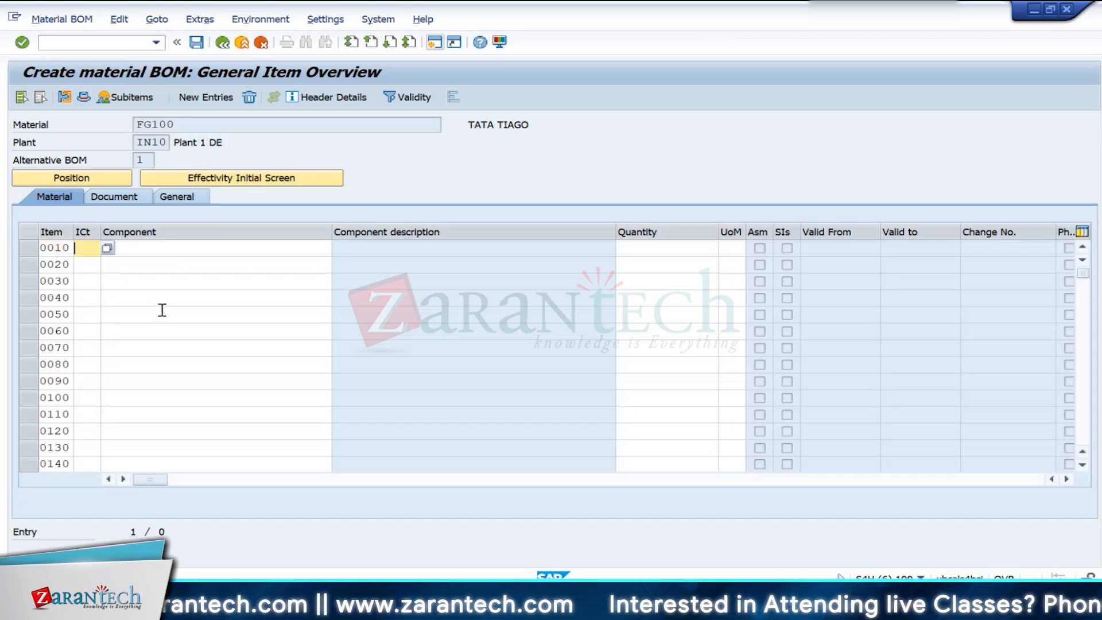
pyautogui.write('L')
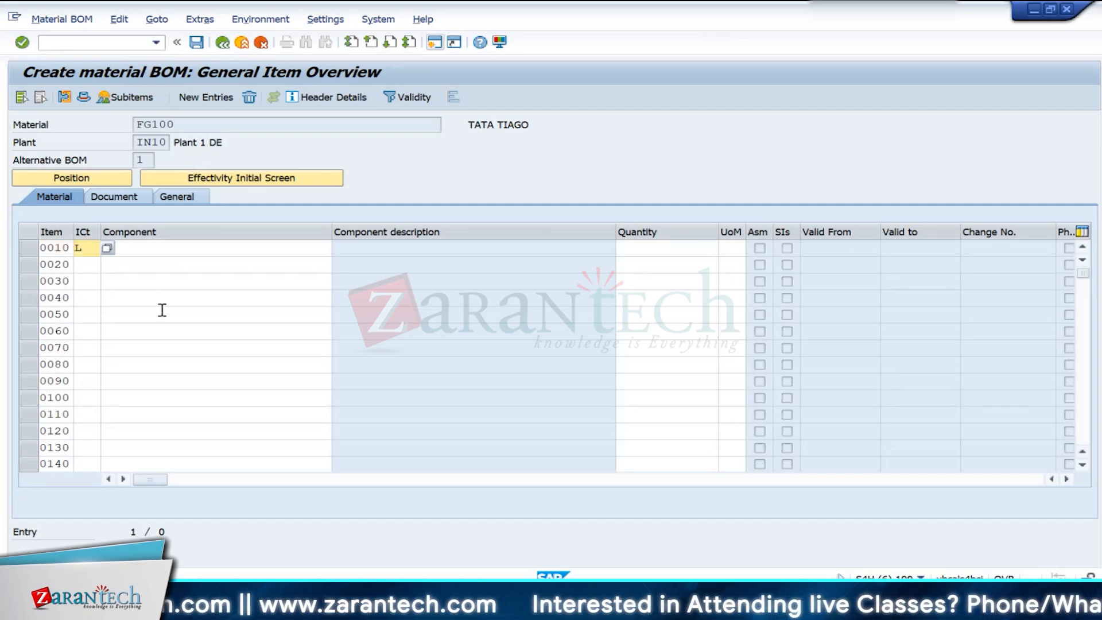
pyautogui.click(180, 249)
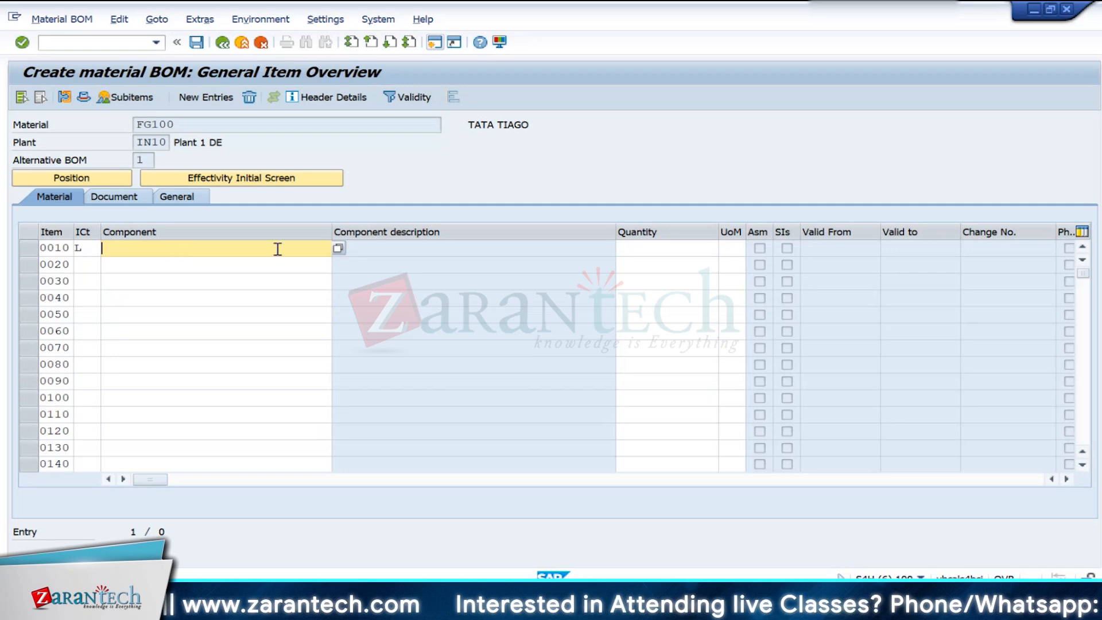
pyautogui.click(337, 250)
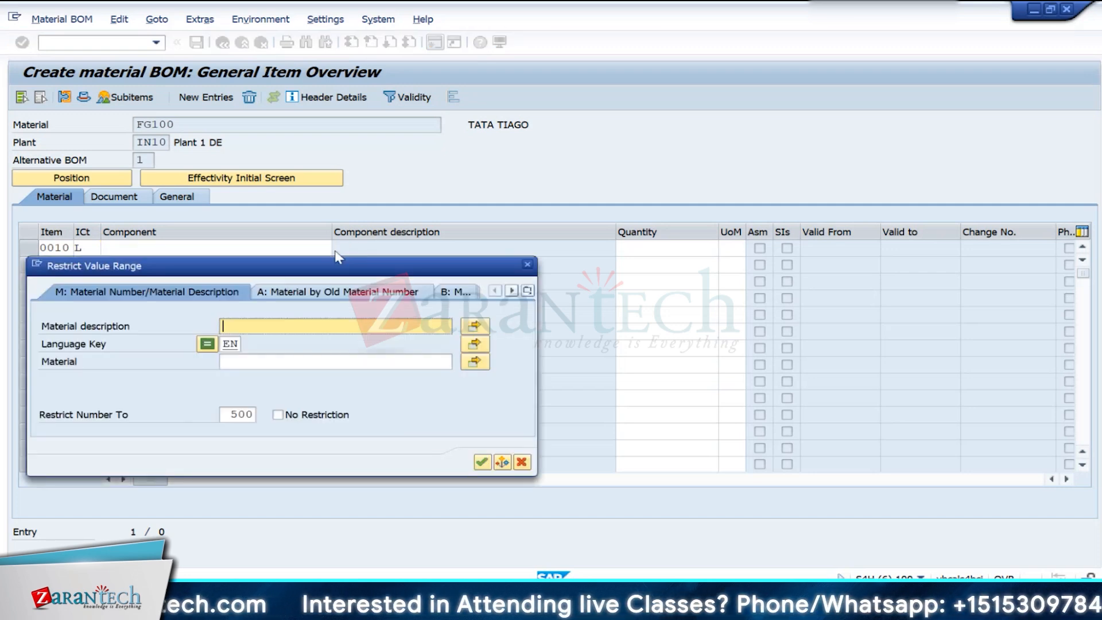
pyautogui.press('Return')
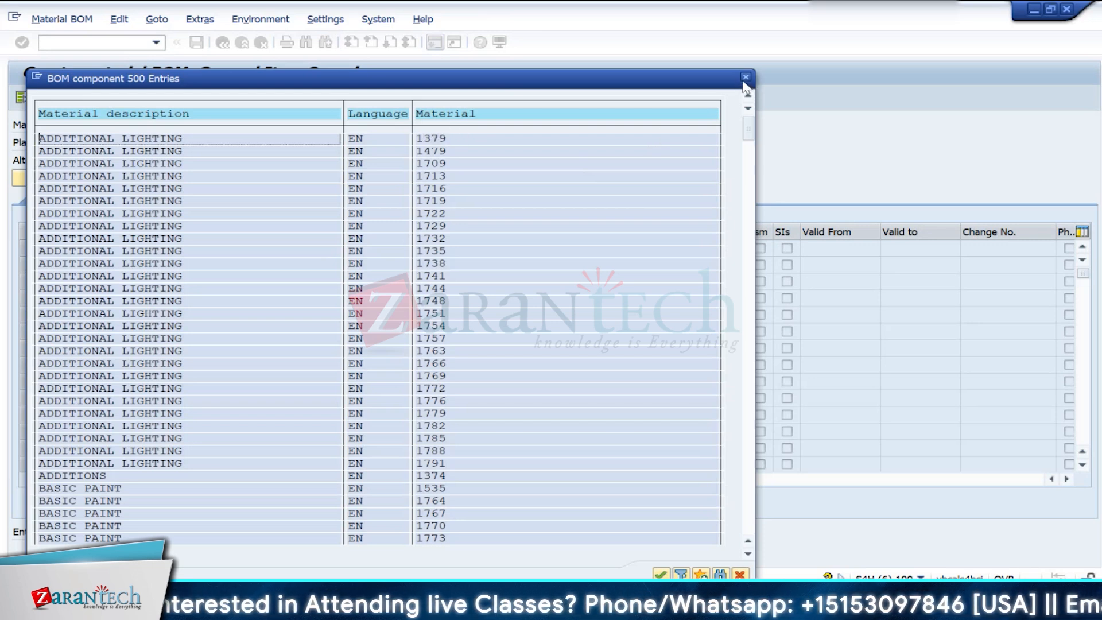
pyautogui.click(745, 78)
# - Enter component RM100 with quantity 4 in BOM item 0010 and confirm the line
pyautogui.write('RM100')
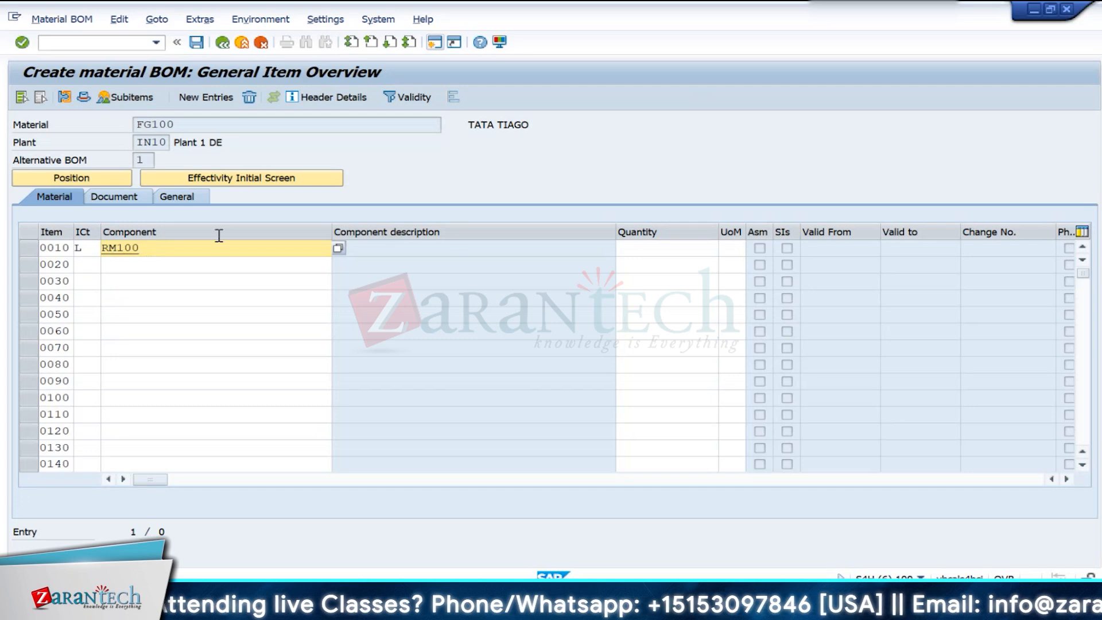
pyautogui.click(668, 248)
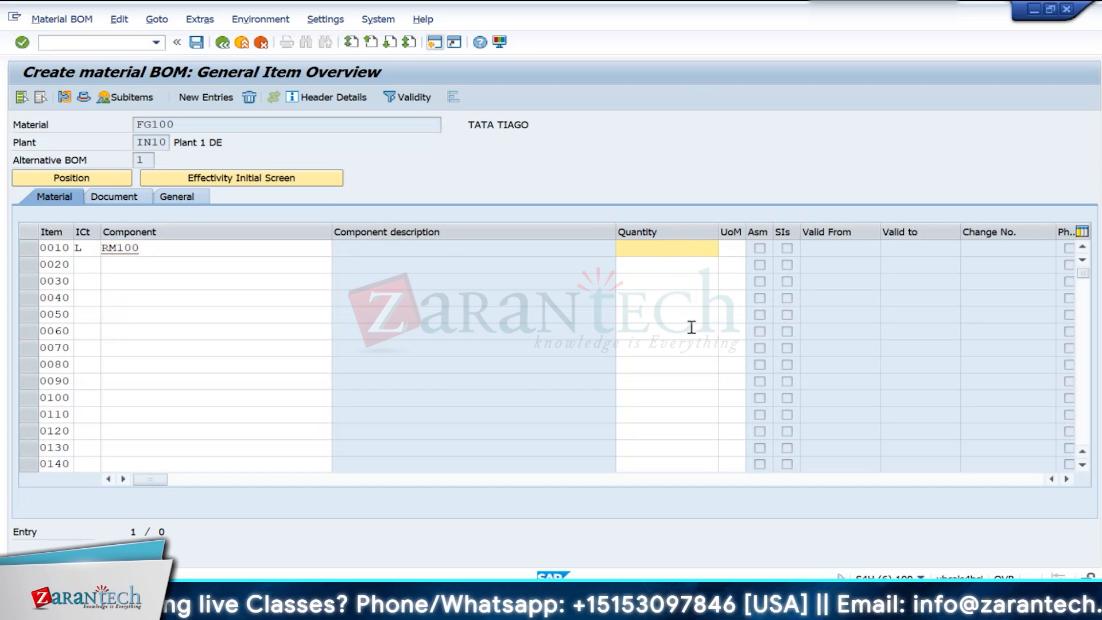
pyautogui.write('4')
pyautogui.press('Return')
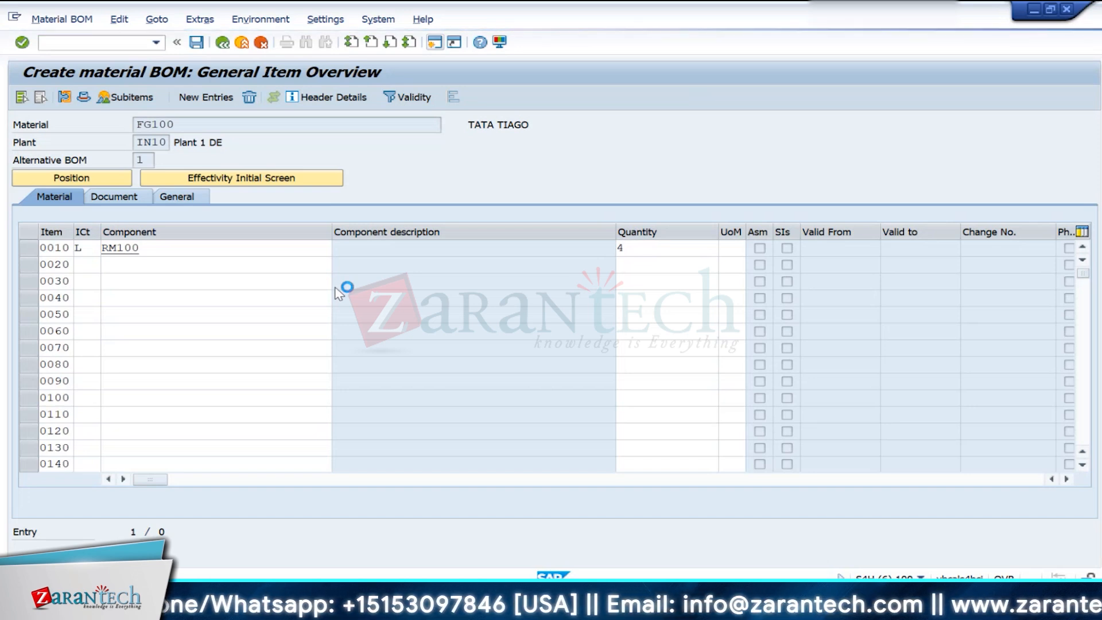
# - Add component RM200 as BOM item 0020 with item category L and quantity 1, checking the component list in the Excel workbook
pyautogui.click(170, 263)
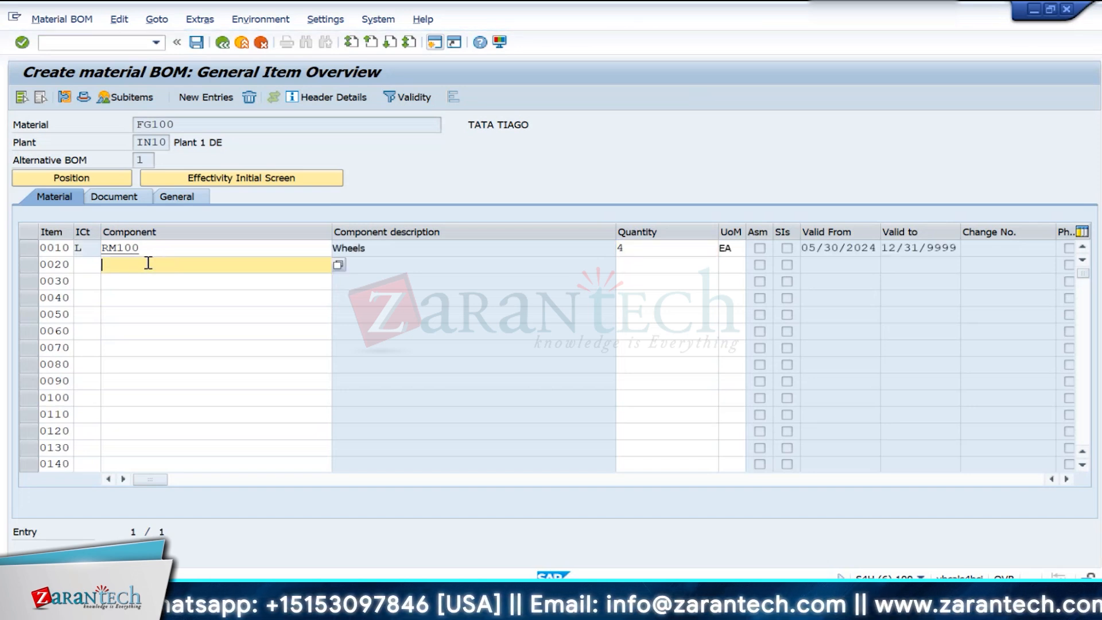
pyautogui.click(94, 262)
pyautogui.write('L')
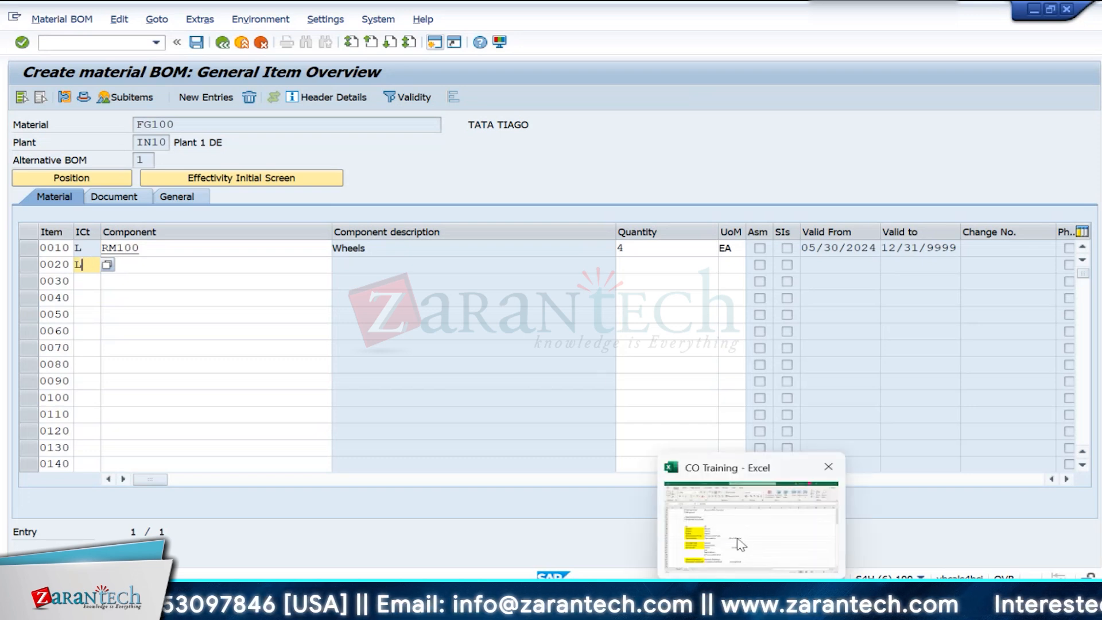
pyautogui.click(740, 550)
pyautogui.hotkey('alt', 'Tab')
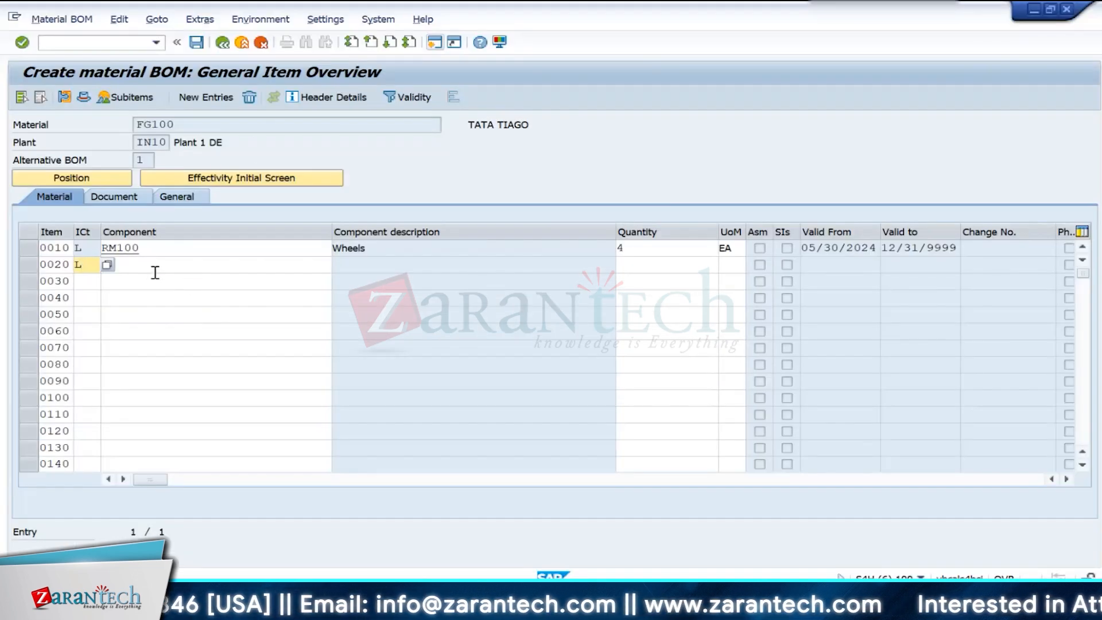
pyautogui.click(155, 271)
pyautogui.write('RM')
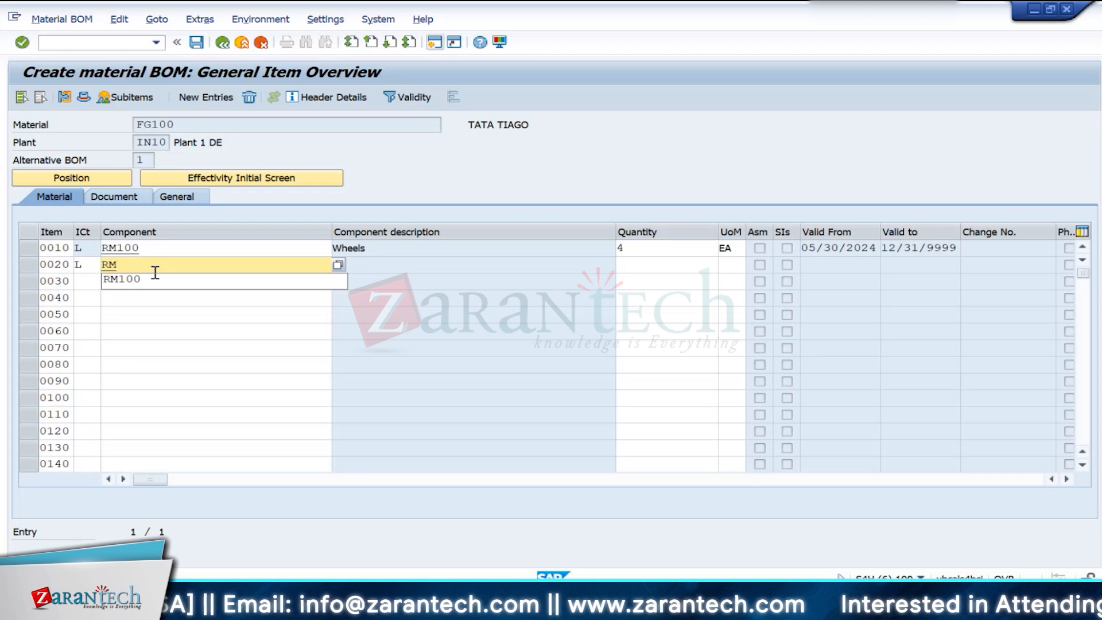
pyautogui.write('200')
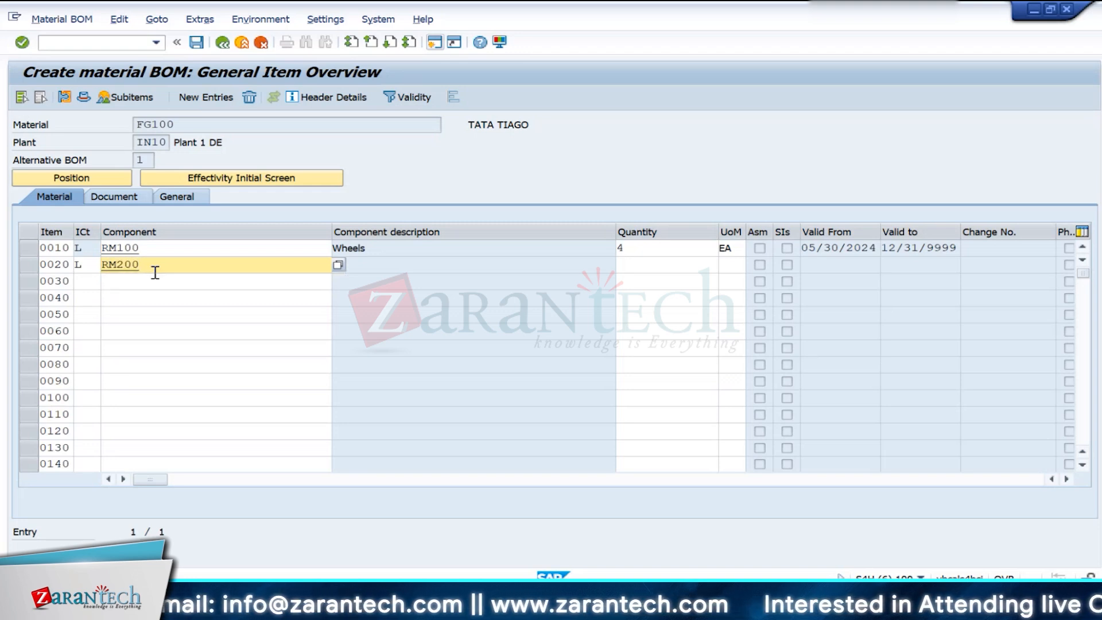
pyautogui.click(628, 264)
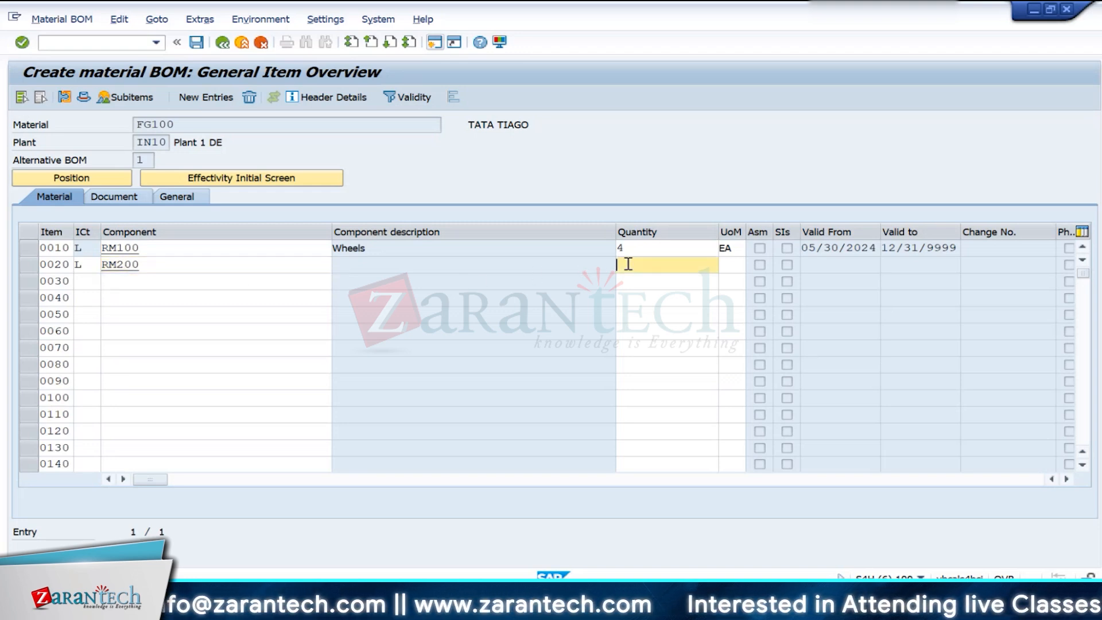
pyautogui.write('1')
pyautogui.press('Return')
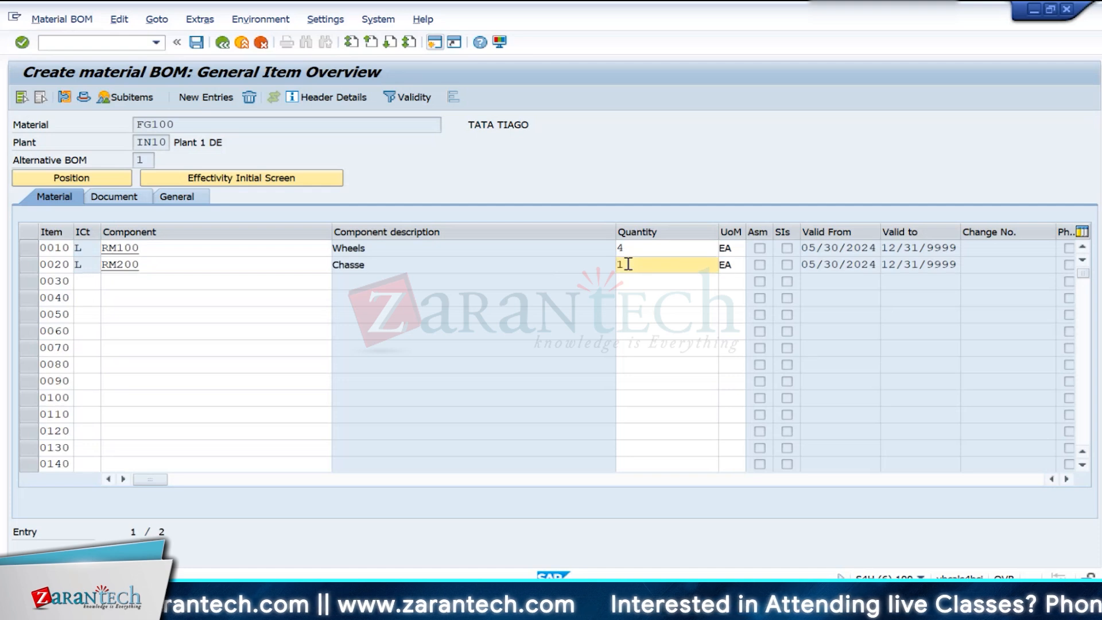
# - Add semifinished component SFG100 as BOM item 0030 with item category L and quantity 1
pyautogui.click(85, 282)
pyautogui.write('L')
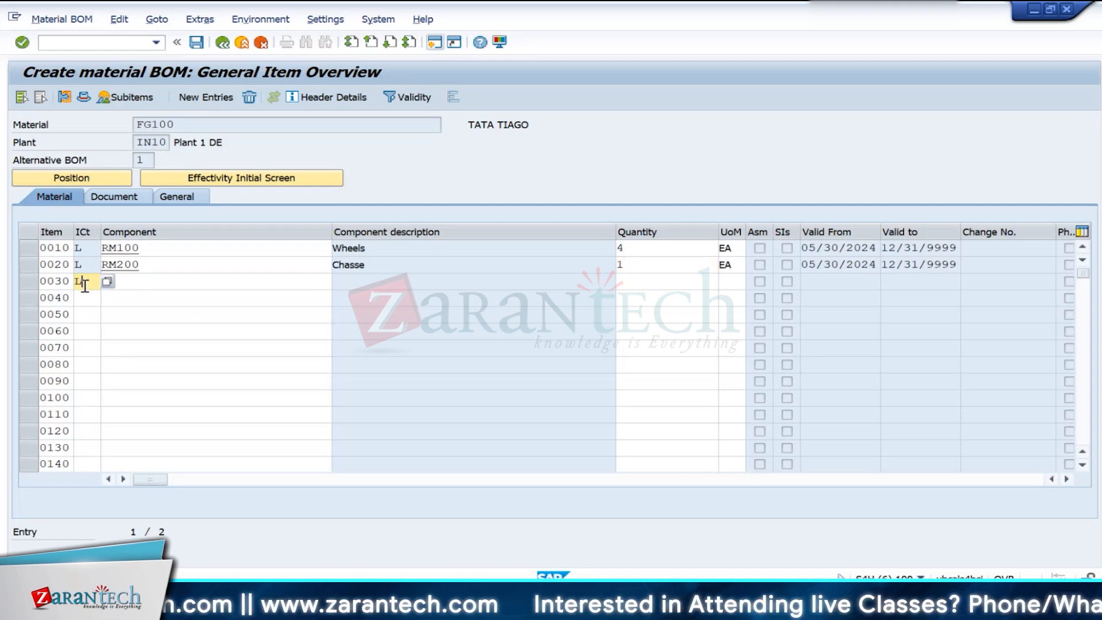
pyautogui.press('Tab')
pyautogui.write('S')
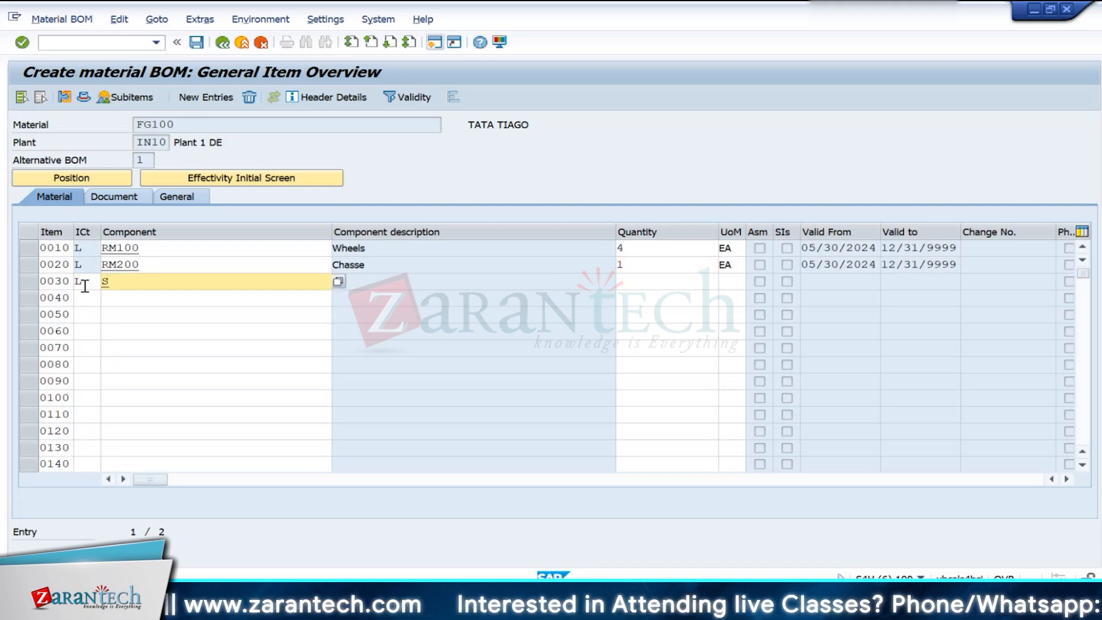
pyautogui.write('FG100')
pyautogui.press('Return')
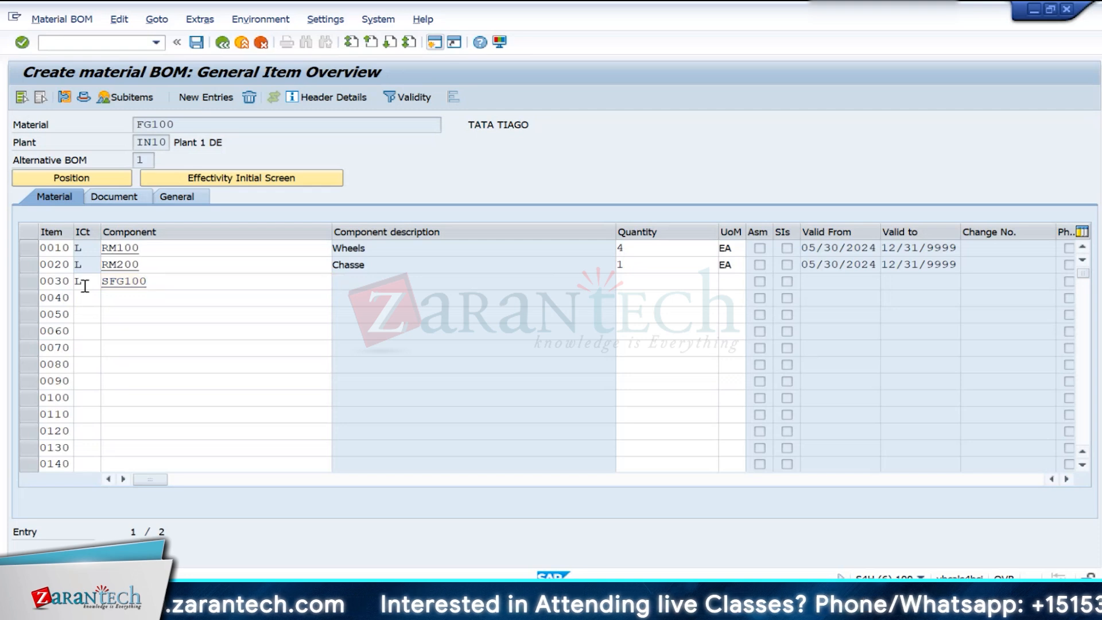
pyautogui.press('Tab')
pyautogui.write('1')
pyautogui.press('Tab')
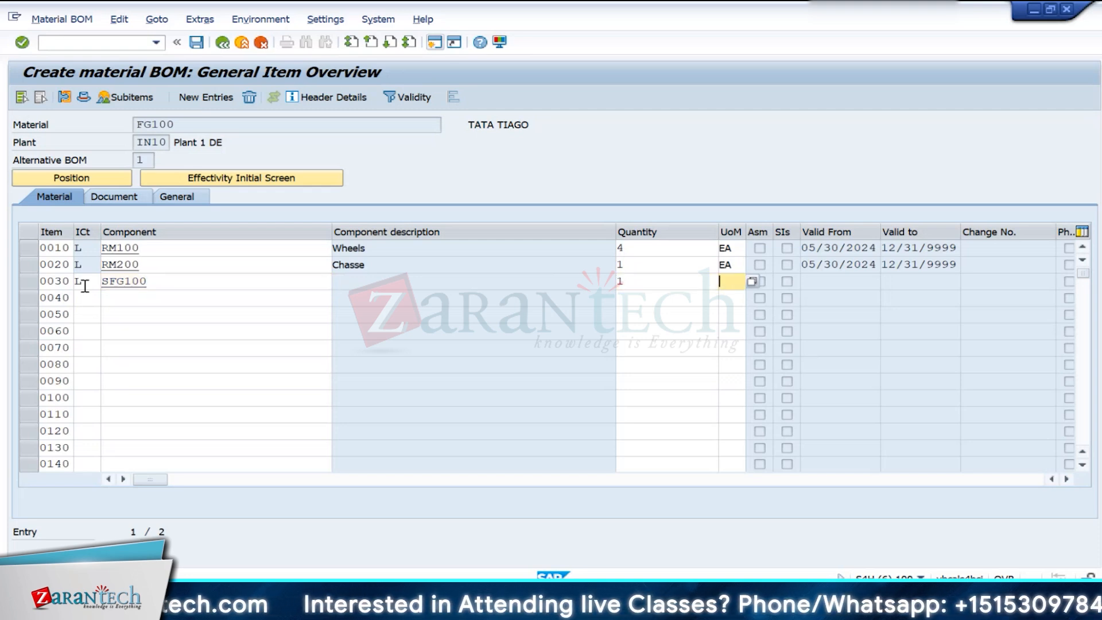
pyautogui.press('Return')
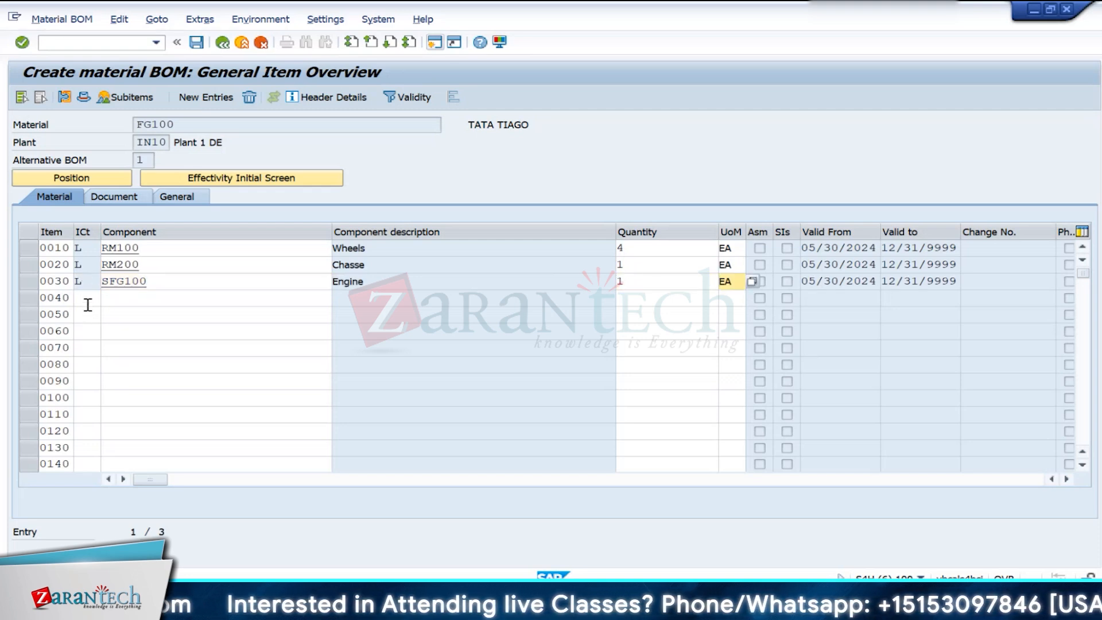
# - Add component RM300 as BOM item 0040 with item category L and quantity 4
pyautogui.click(87, 302)
pyautogui.write('L')
pyautogui.press('Tab')
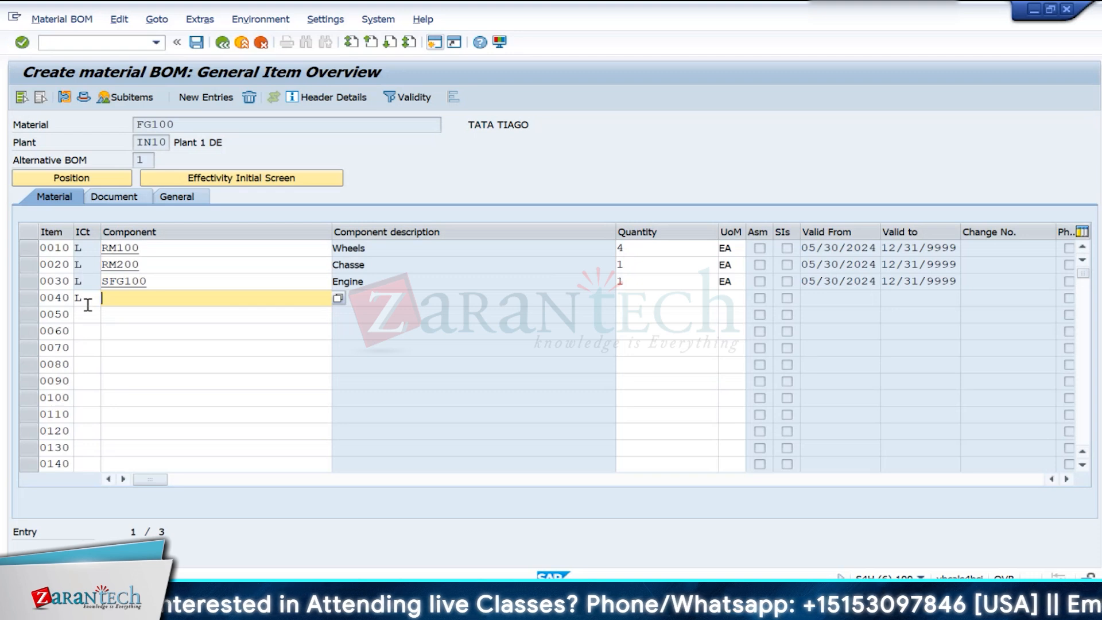
pyautogui.write('RM')
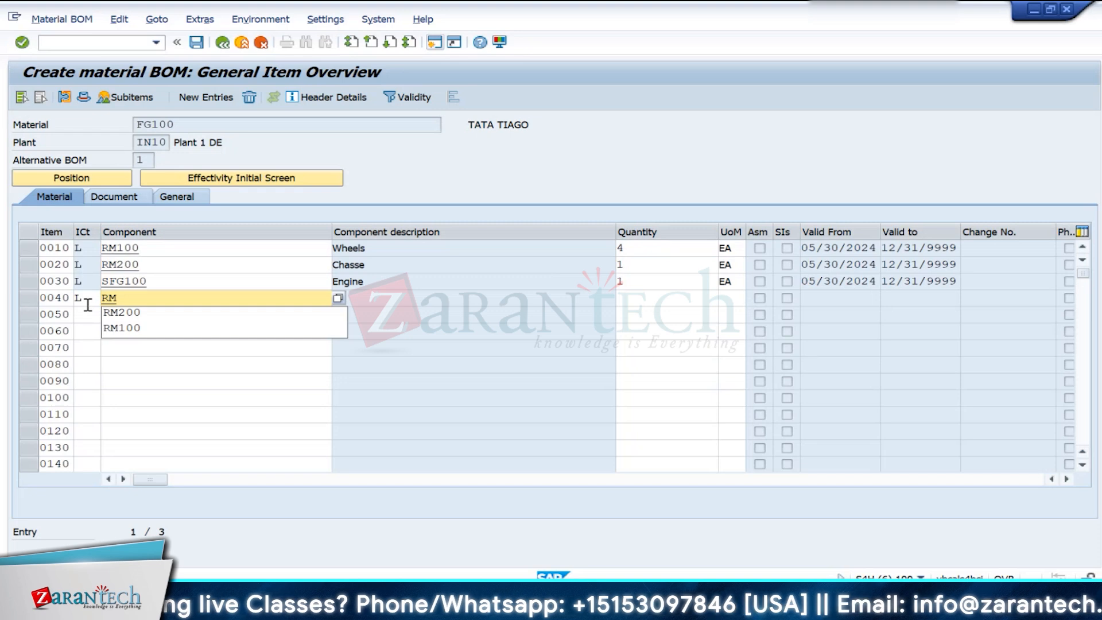
pyautogui.write('300')
pyautogui.press('Tab')
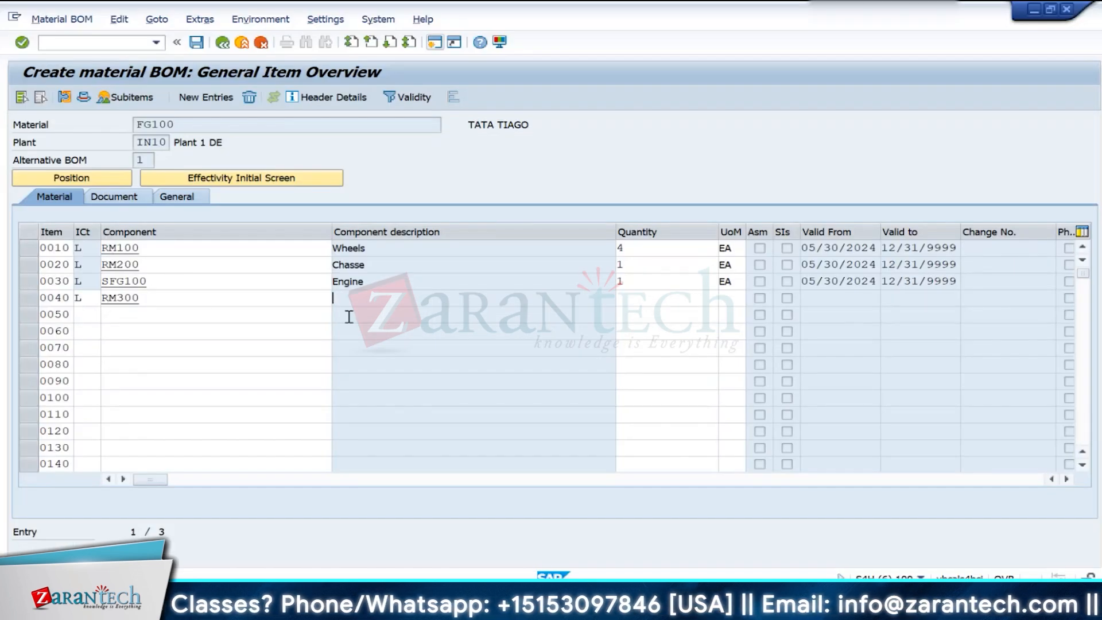
pyautogui.click(648, 298)
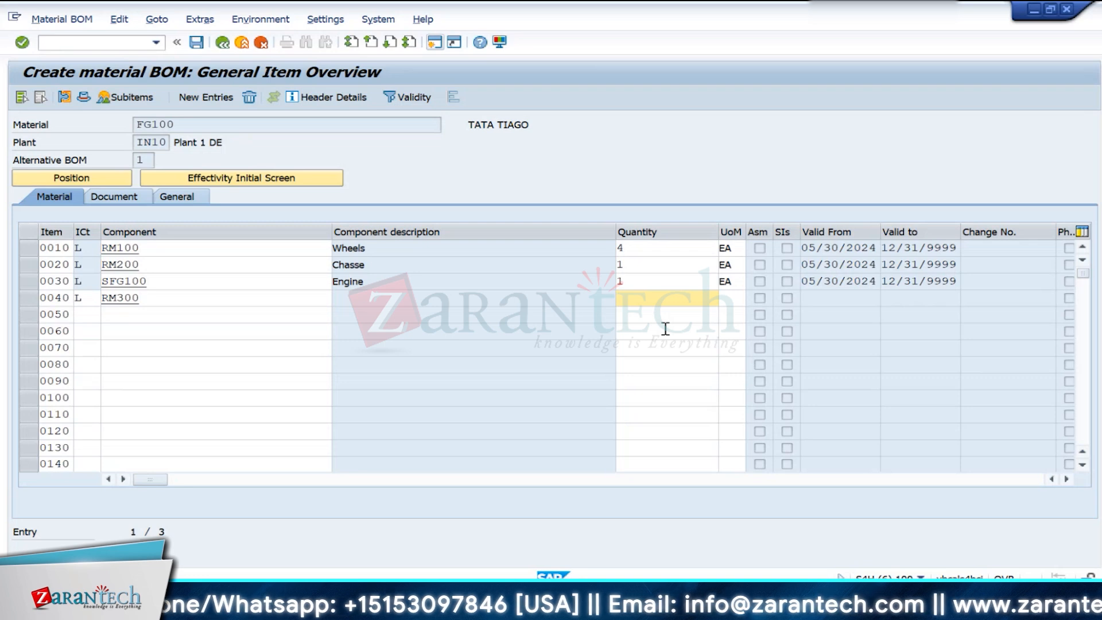
pyautogui.write('5')
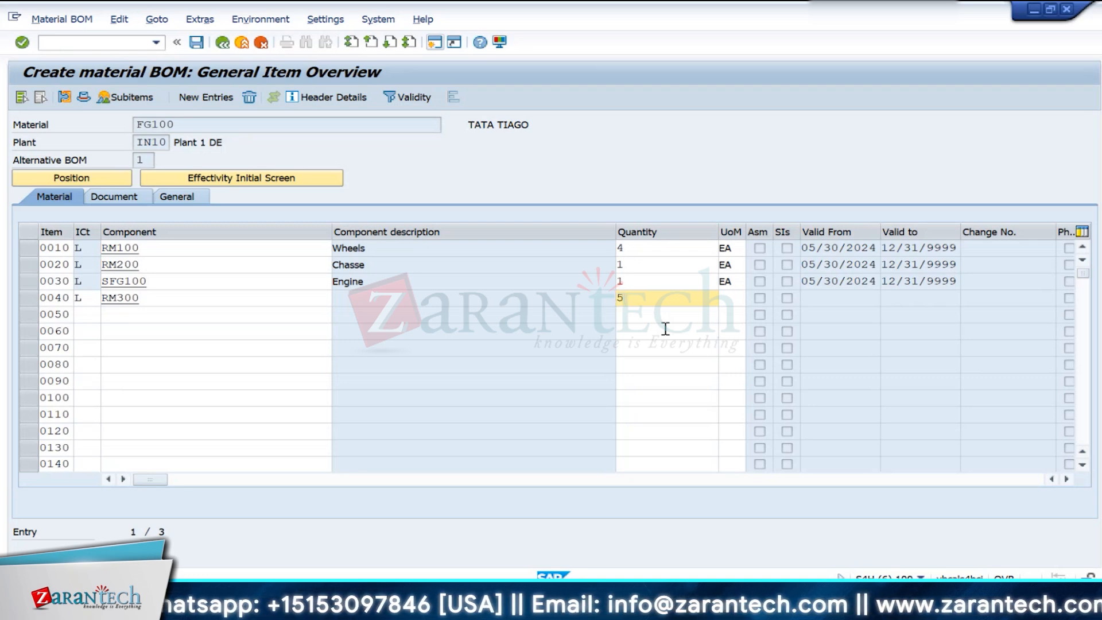
pyautogui.press('Return')
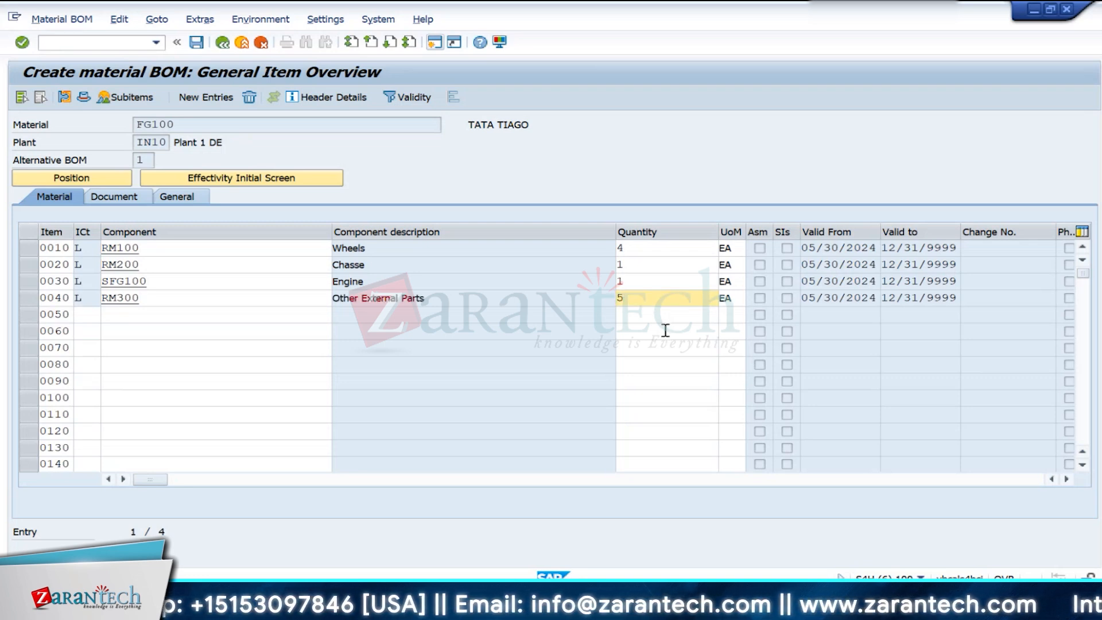
pyautogui.press('BackSpace')
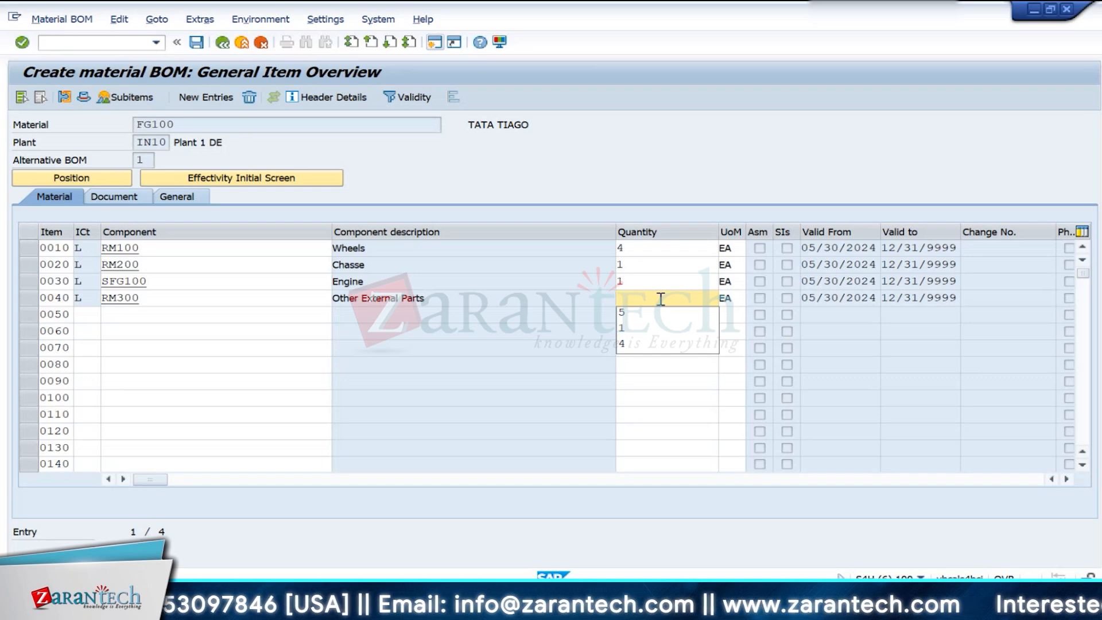
pyautogui.write('4')
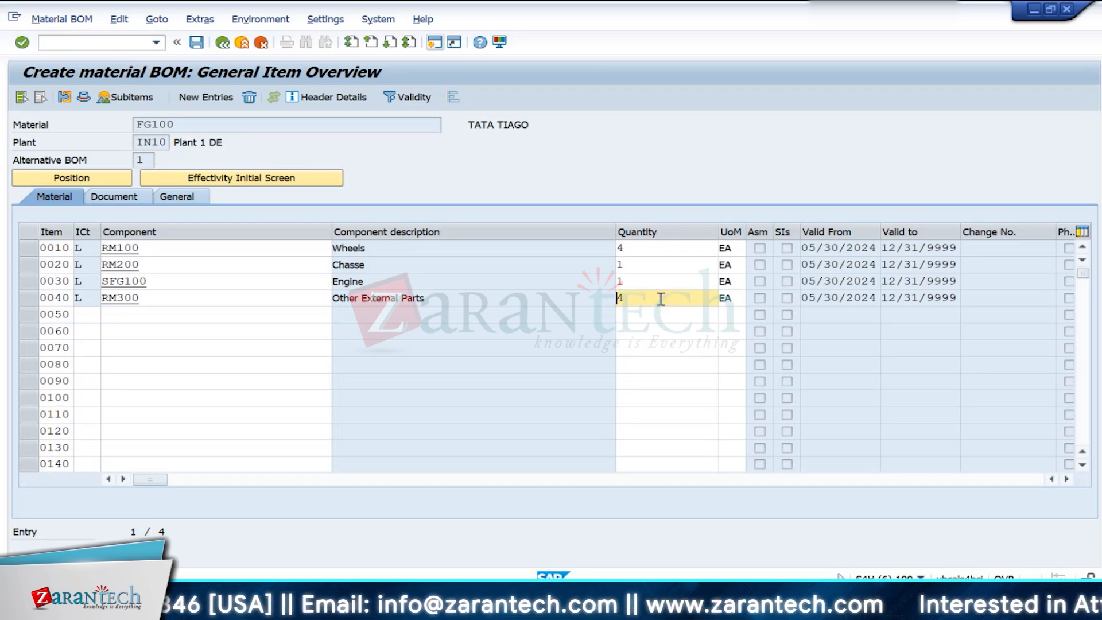
# - Add component RM400 as BOM item 0050 with item category L and a quantity of 2 KG
pyautogui.click(95, 317)
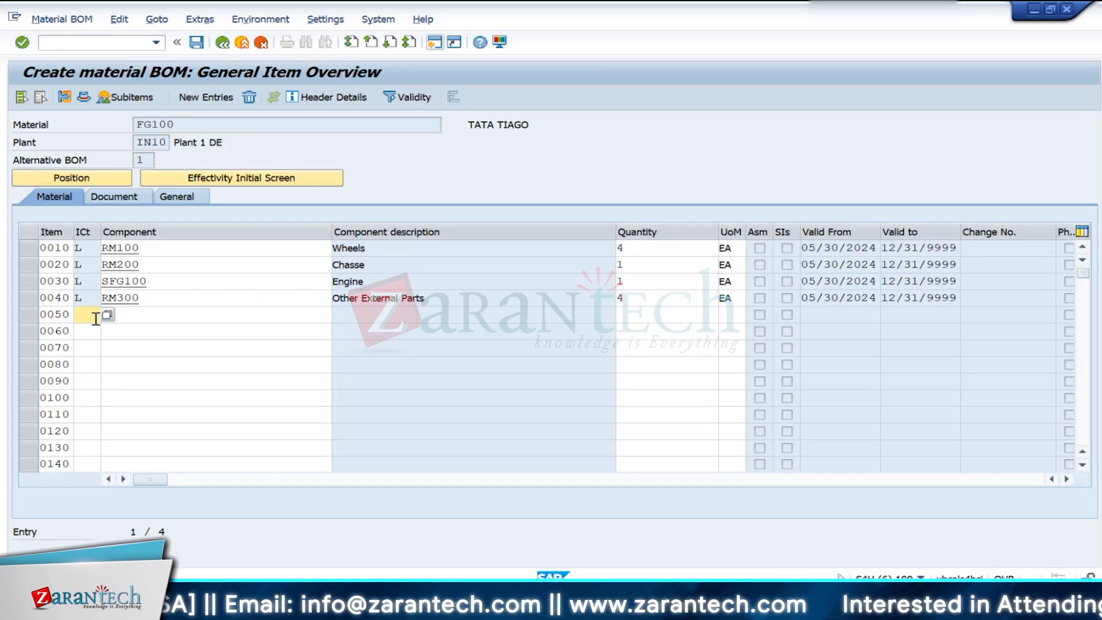
pyautogui.write('L')
pyautogui.click(122, 317)
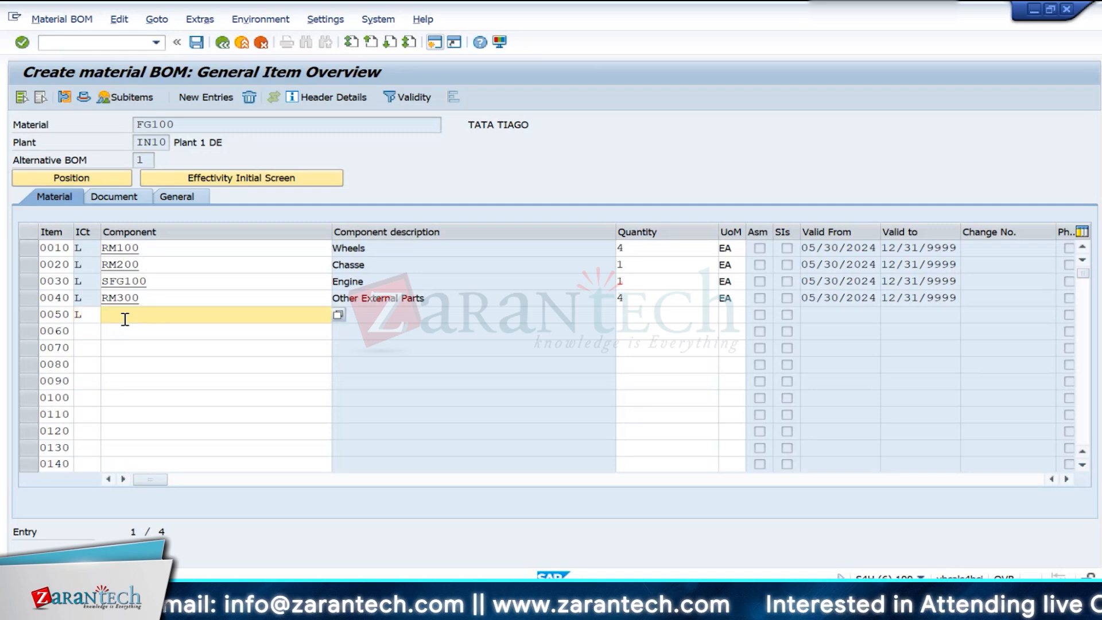
pyautogui.write('RM')
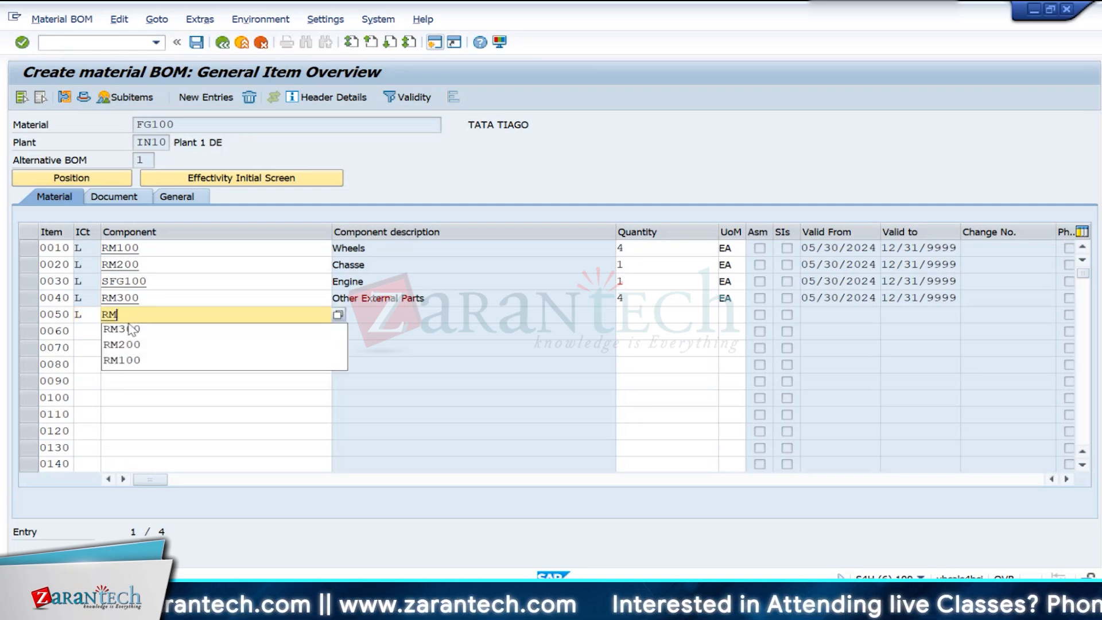
pyautogui.write('400')
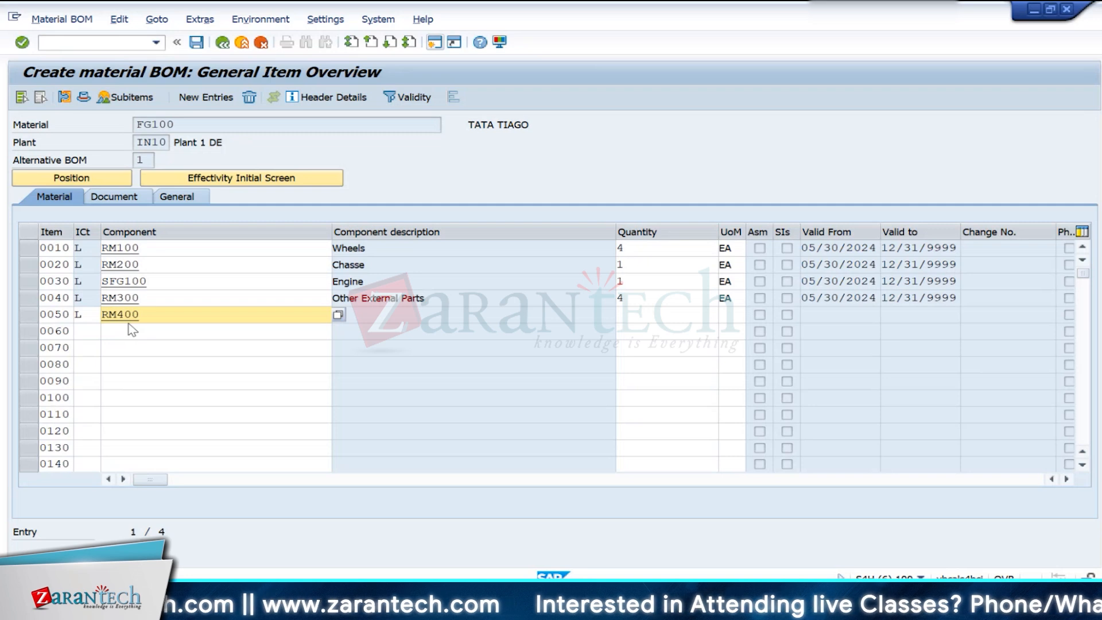
pyautogui.press('Return')
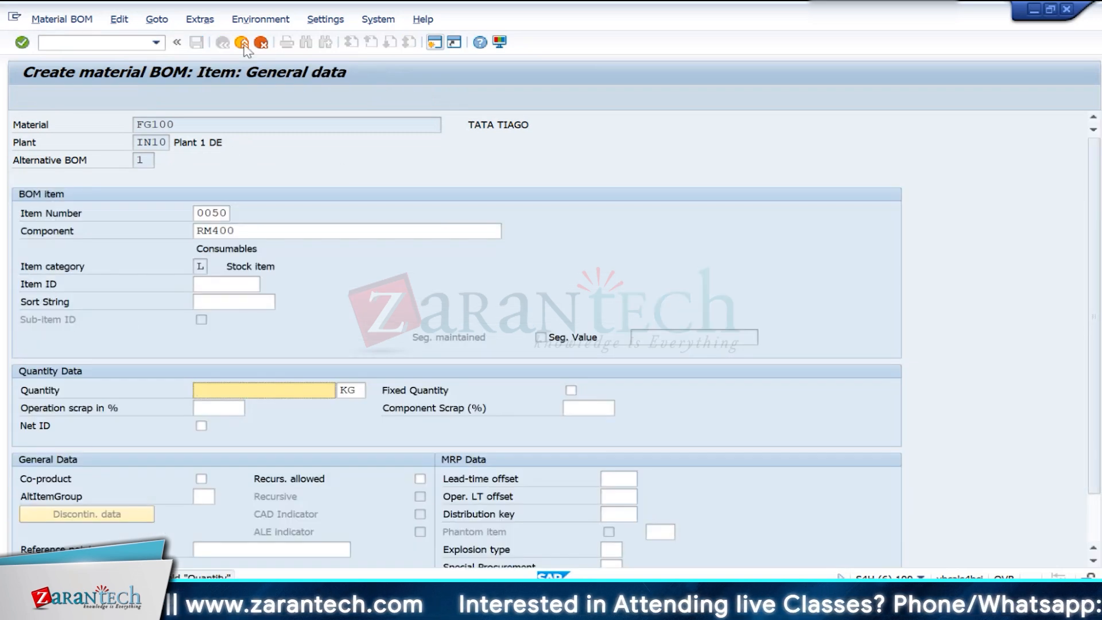
pyautogui.click(263, 43)
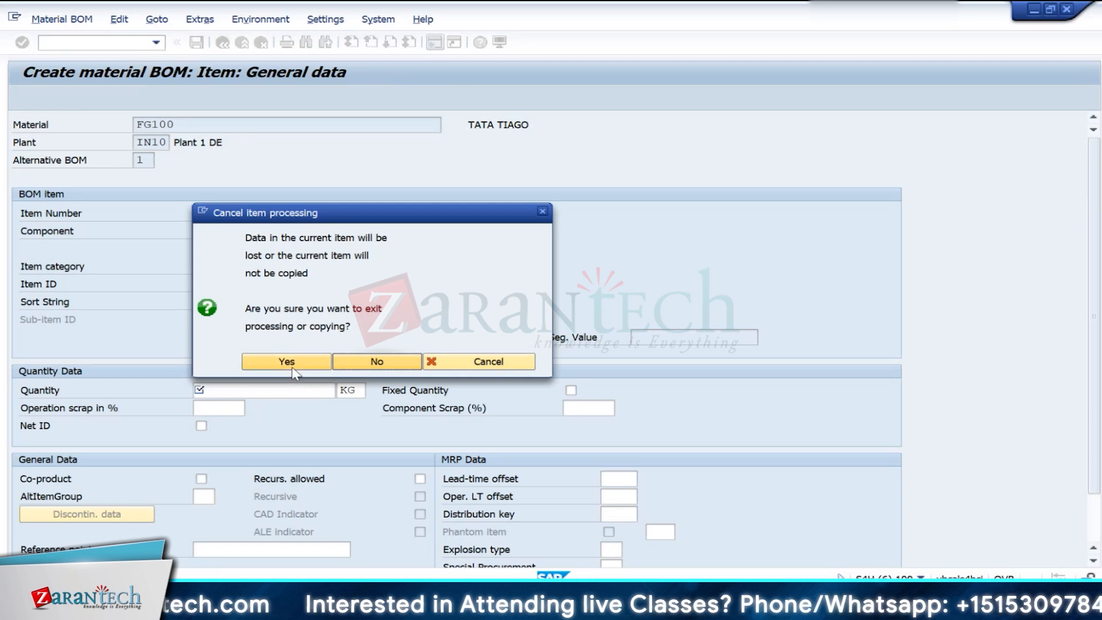
pyautogui.click(346, 361)
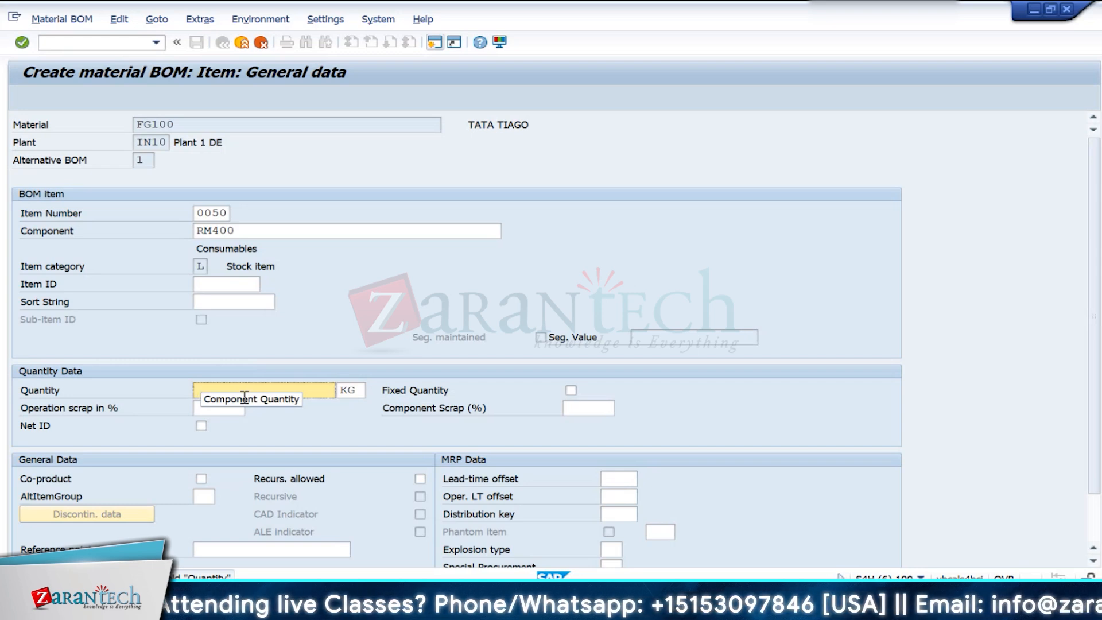
pyautogui.write('2')
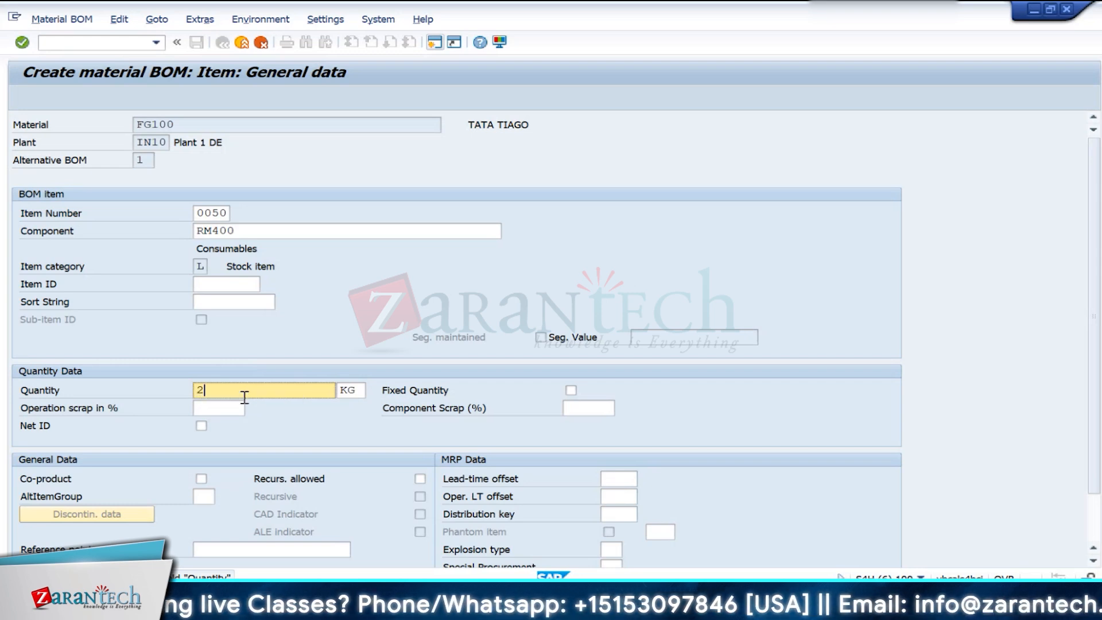
pyautogui.press('Return')
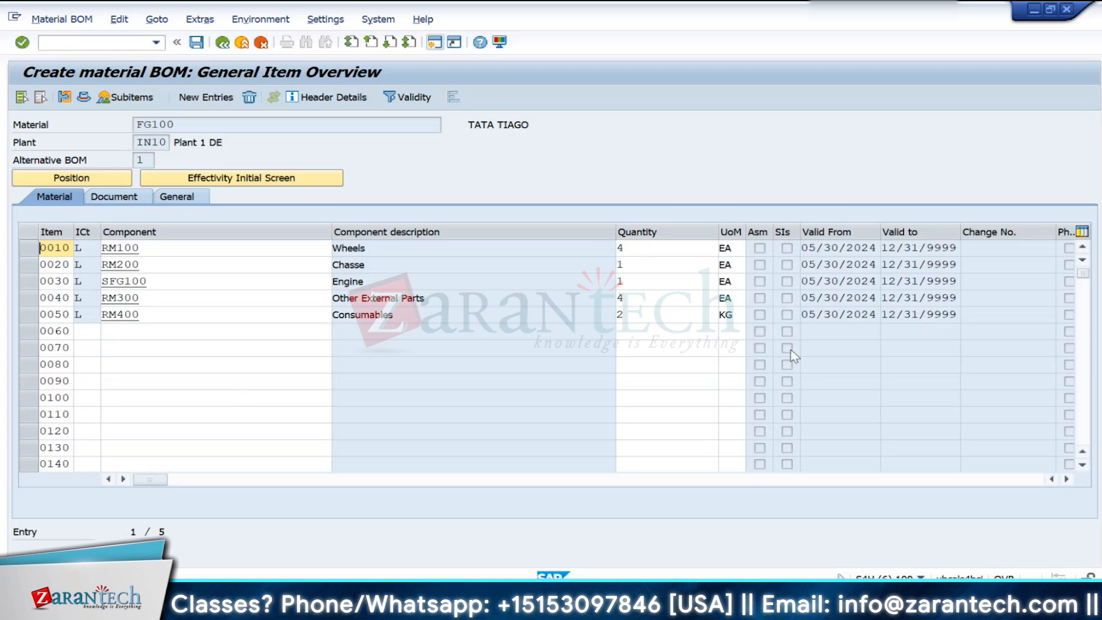
# - Save the FG100 bill of material and open it in display mode to review its component descriptions
pyautogui.click(196, 43)
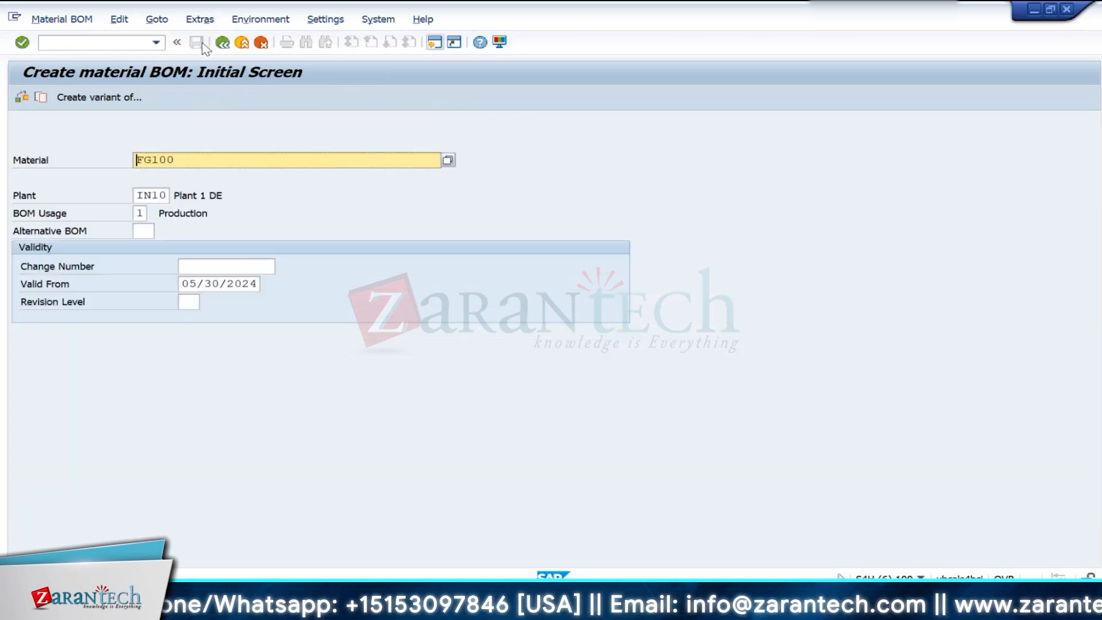
pyautogui.click(62, 19)
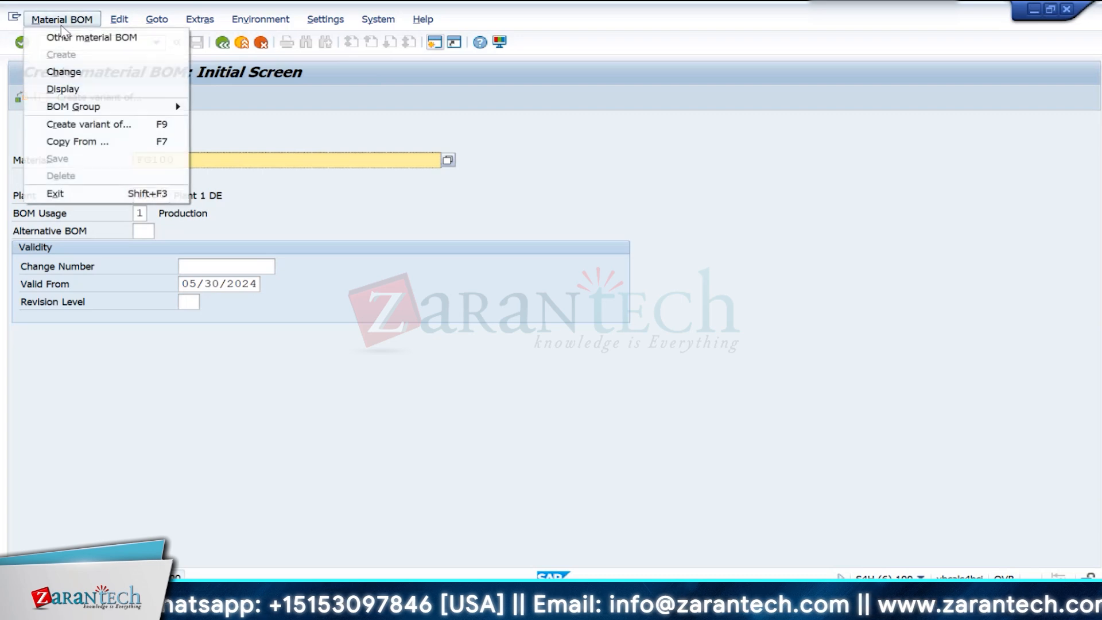
pyautogui.click(73, 90)
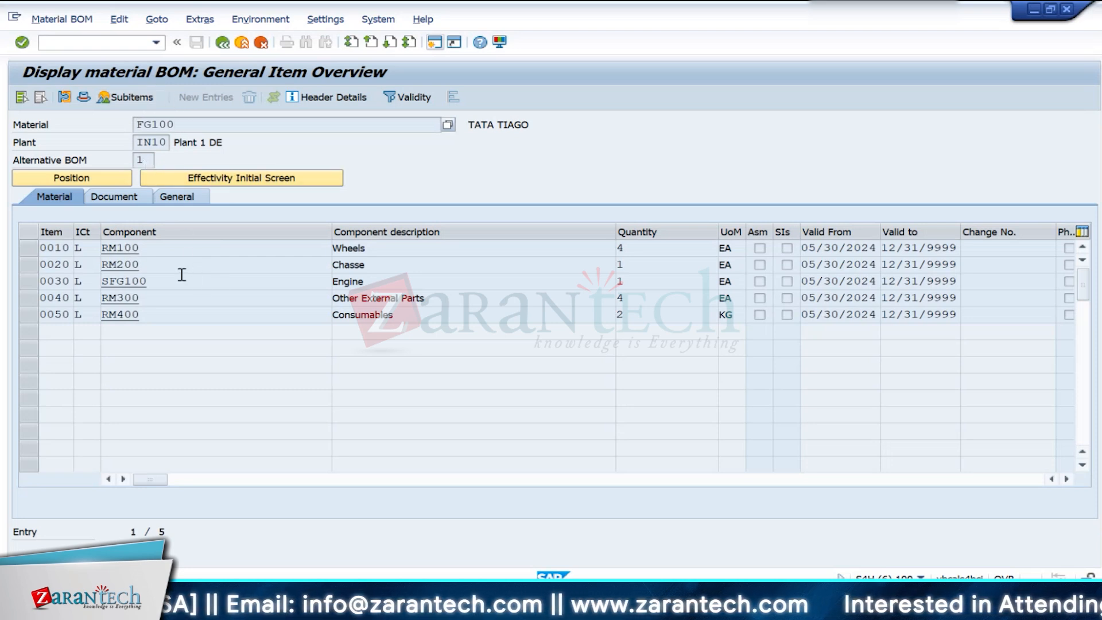
pyautogui.click(402, 254)
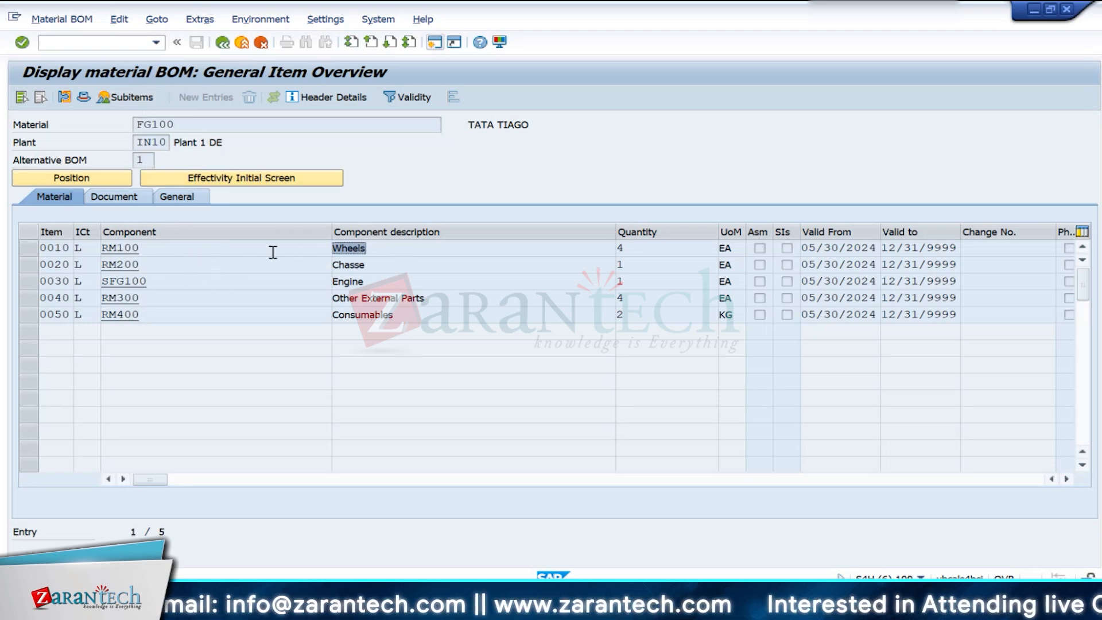
pyautogui.click(378, 266)
pyautogui.click(428, 285)
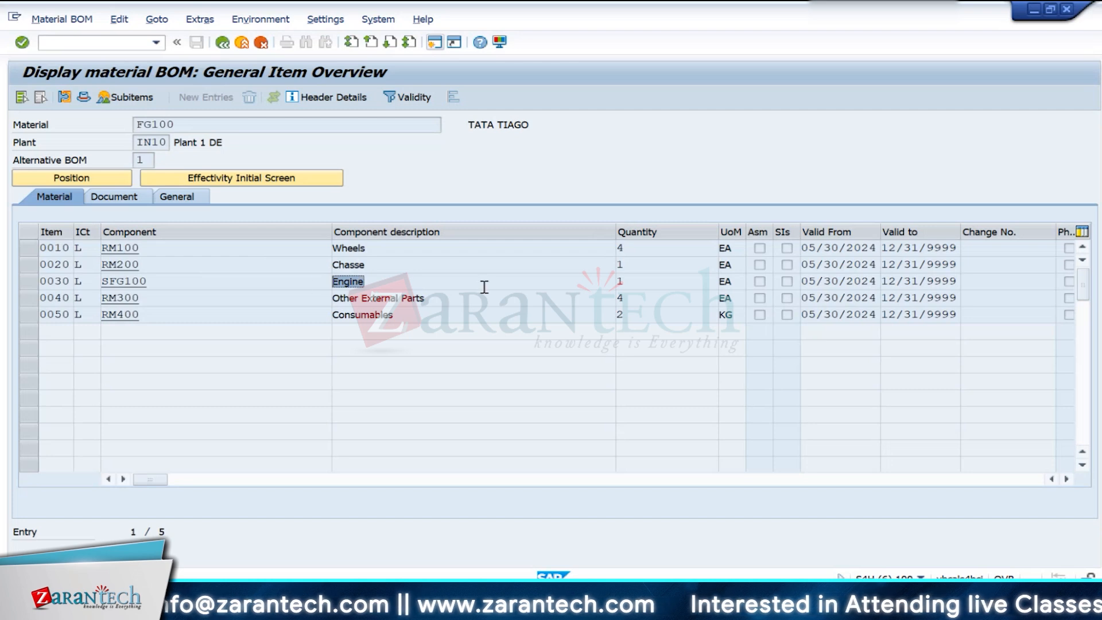
pyautogui.click(475, 315)
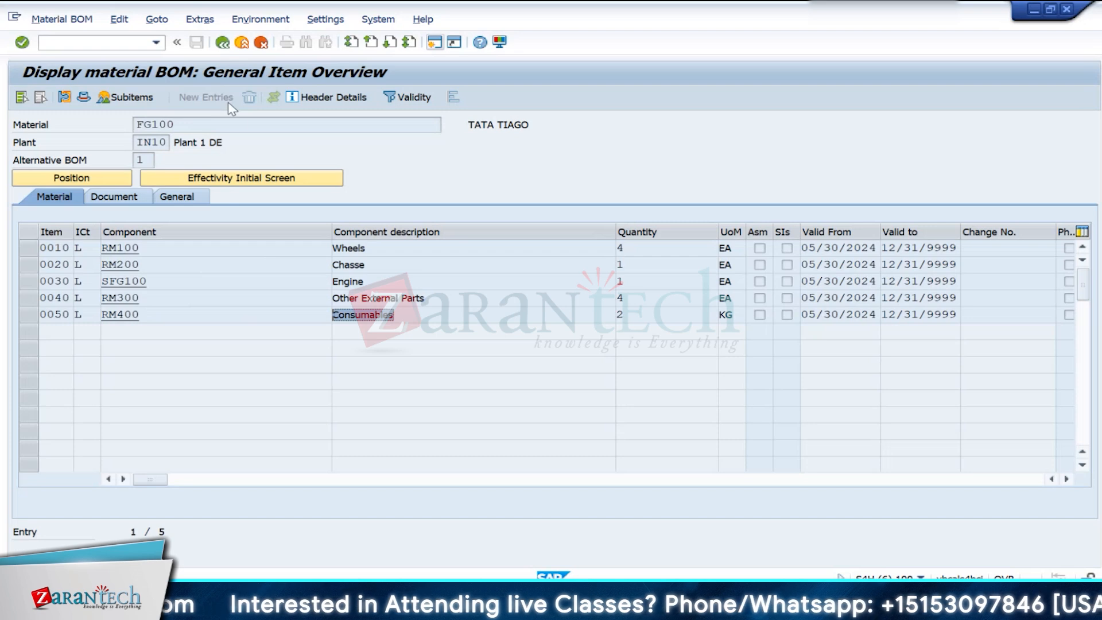
# - Switch to the session with the automatic postings configuration and exit it to SAP Easy Access
pyautogui.press('super+a')
pyautogui.press('super+a')
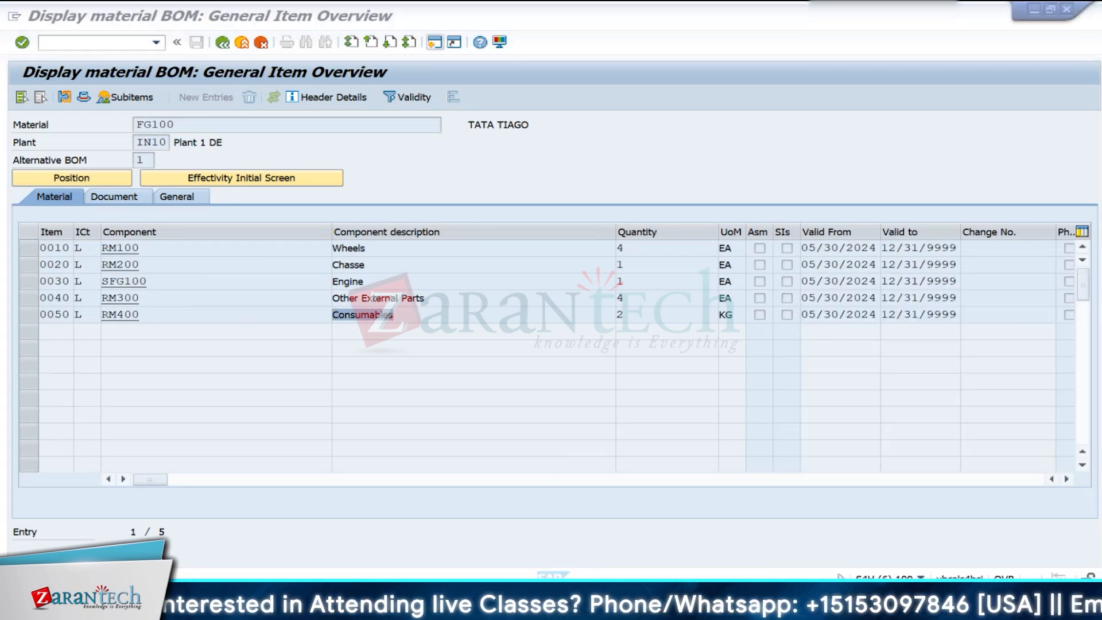
pyautogui.press('super+a')
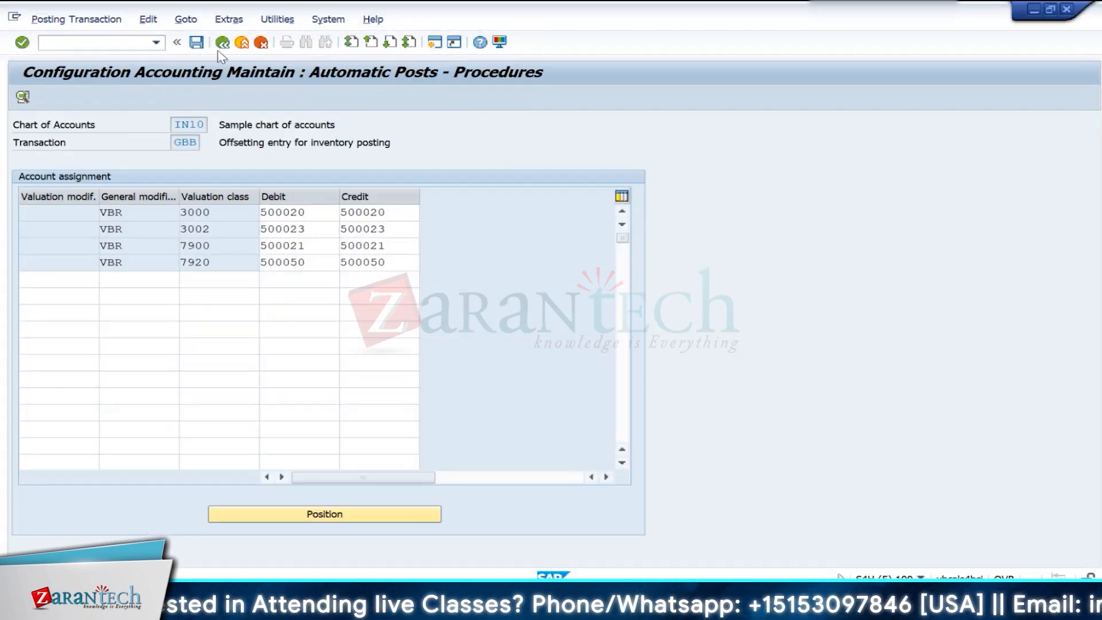
pyautogui.click(222, 42)
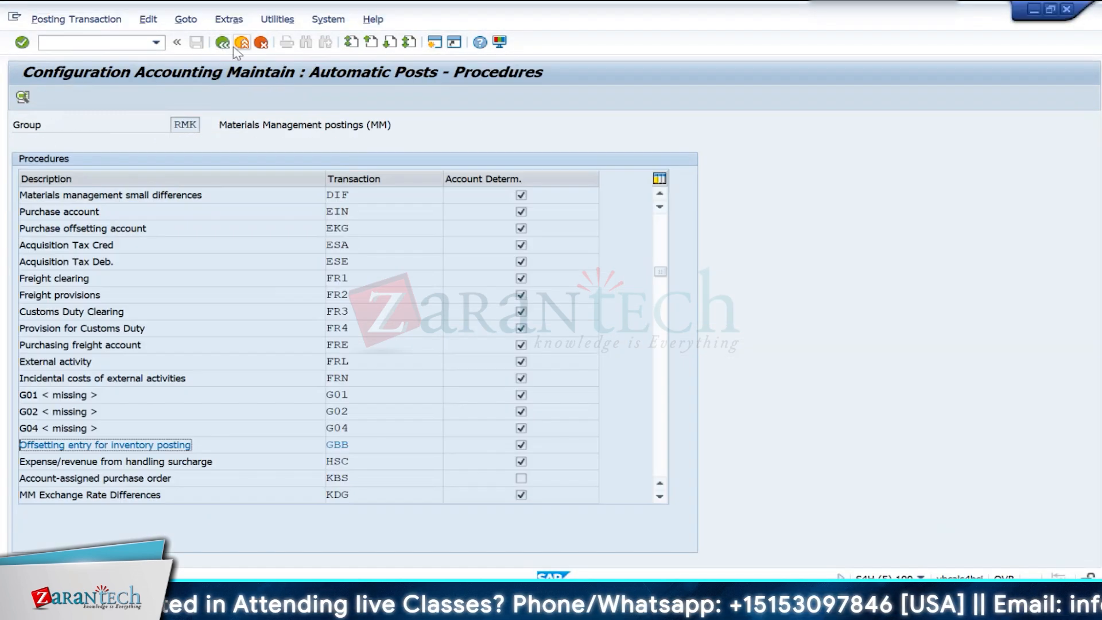
pyautogui.click(240, 43)
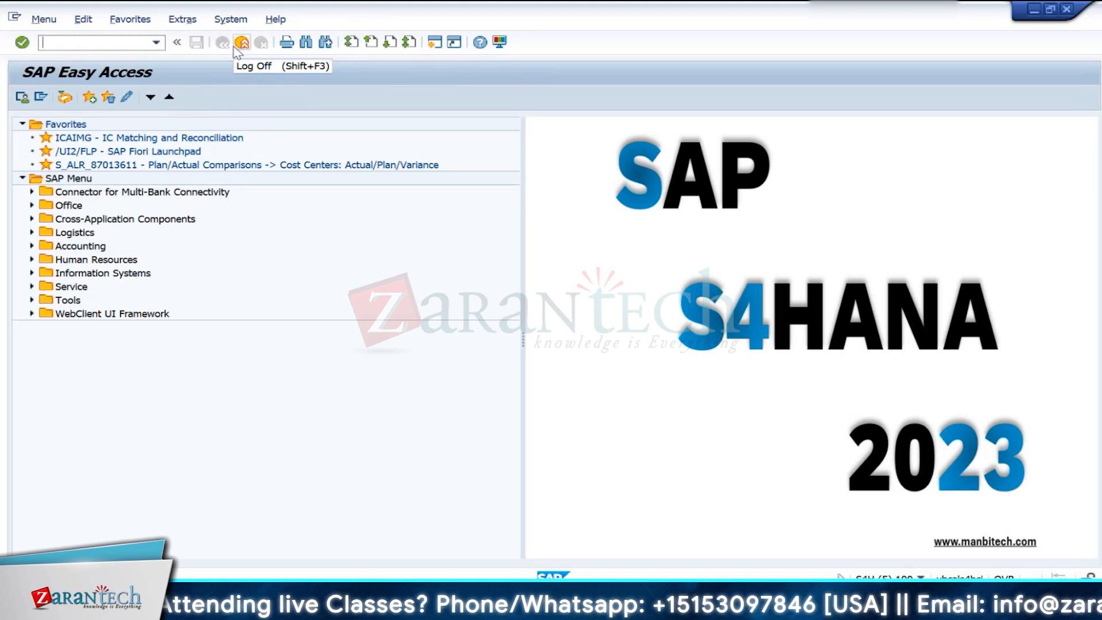
# - Switch back to the session displaying the FG100 BOM and exit it to SAP Easy Access
pyautogui.moveTo(636, 607)
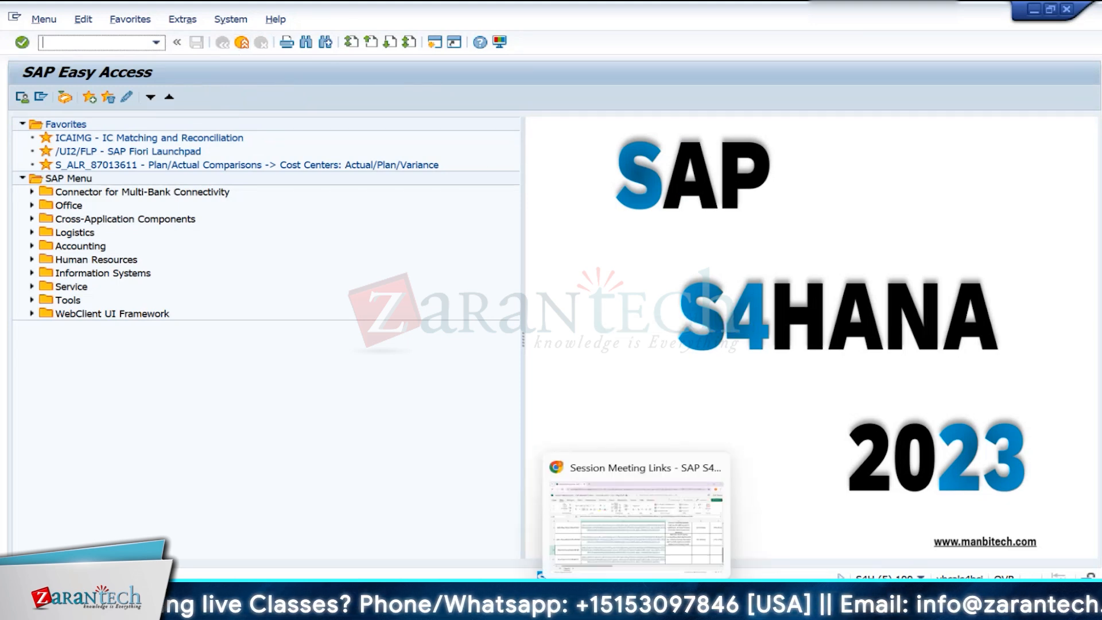
pyautogui.moveTo(725, 605)
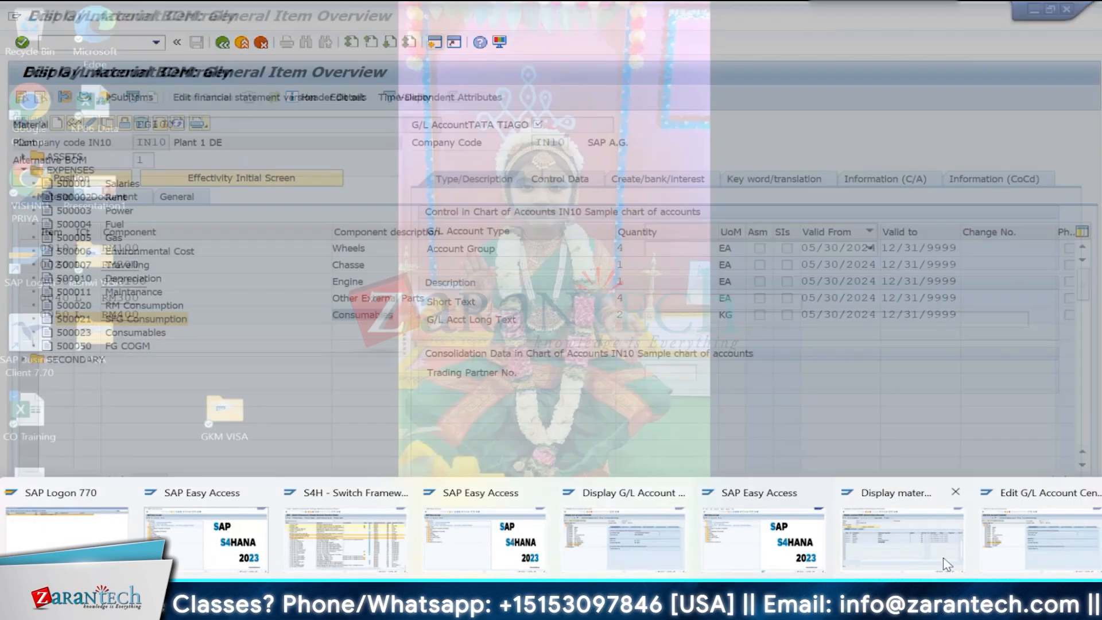
pyautogui.click(948, 551)
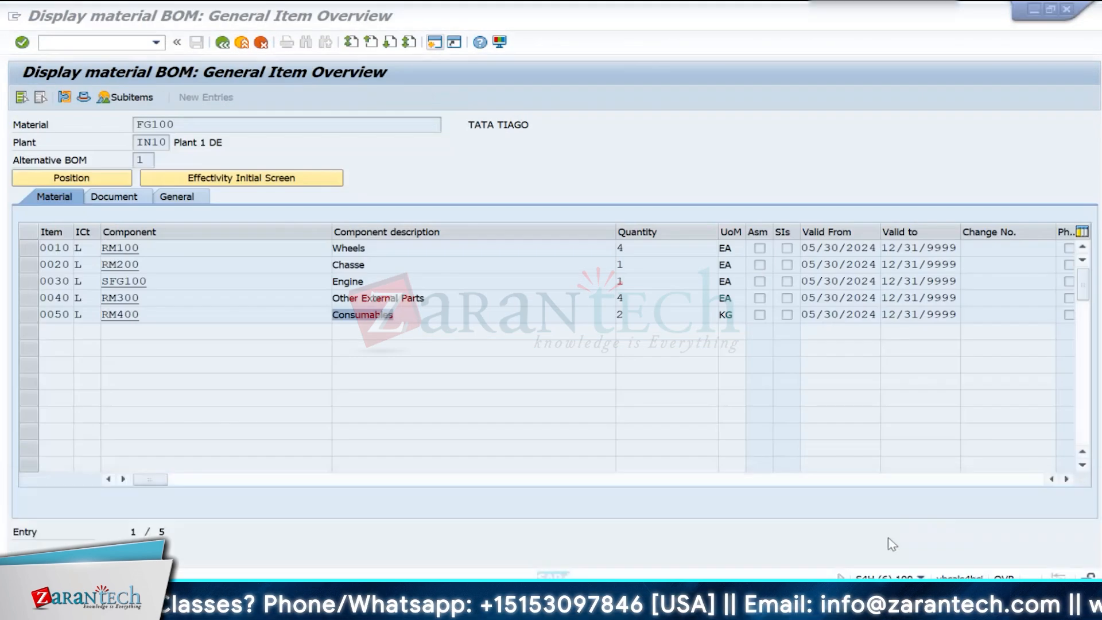
pyautogui.click(241, 43)
pyautogui.click(242, 43)
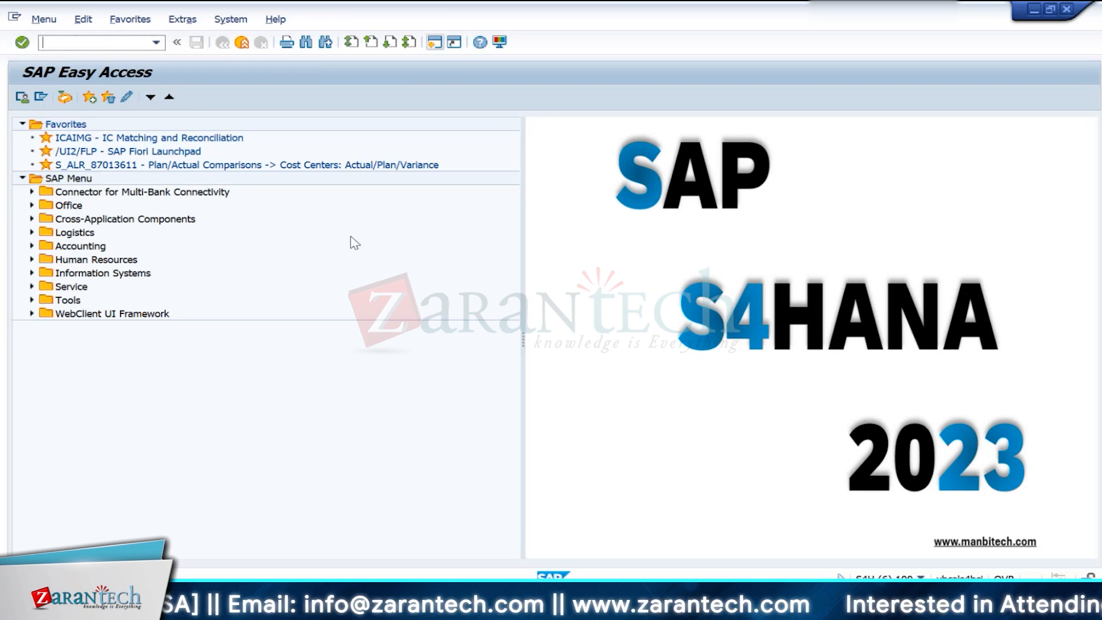
# - Start work center creation with transaction CR01 for plant IN10 and work center PRD1
pyautogui.write('cr01')
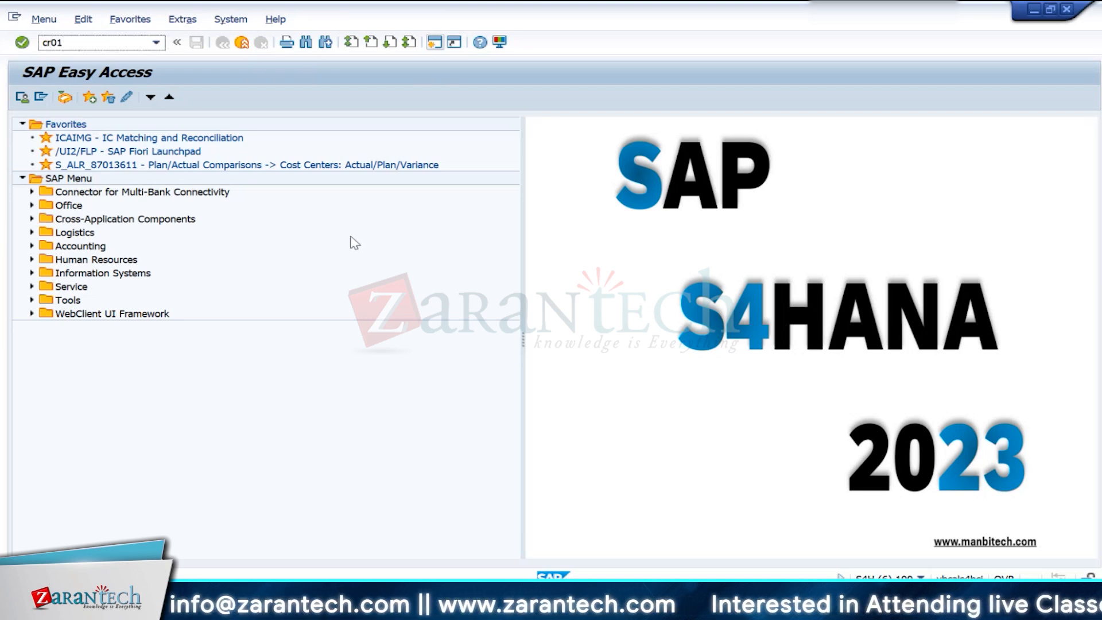
pyautogui.press('Return')
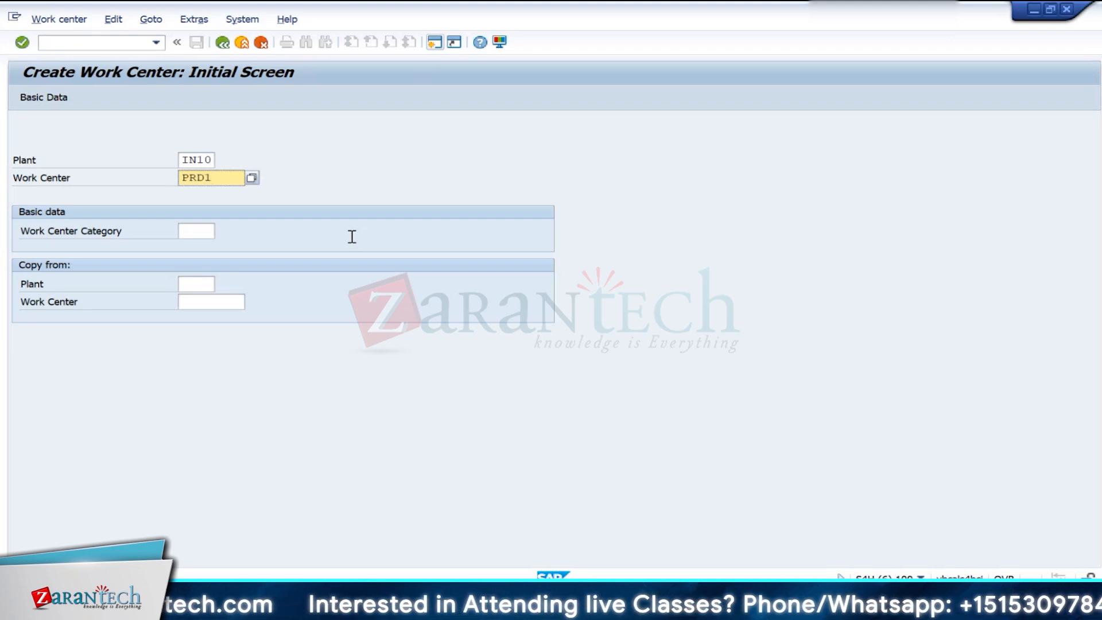
pyautogui.press('Return')
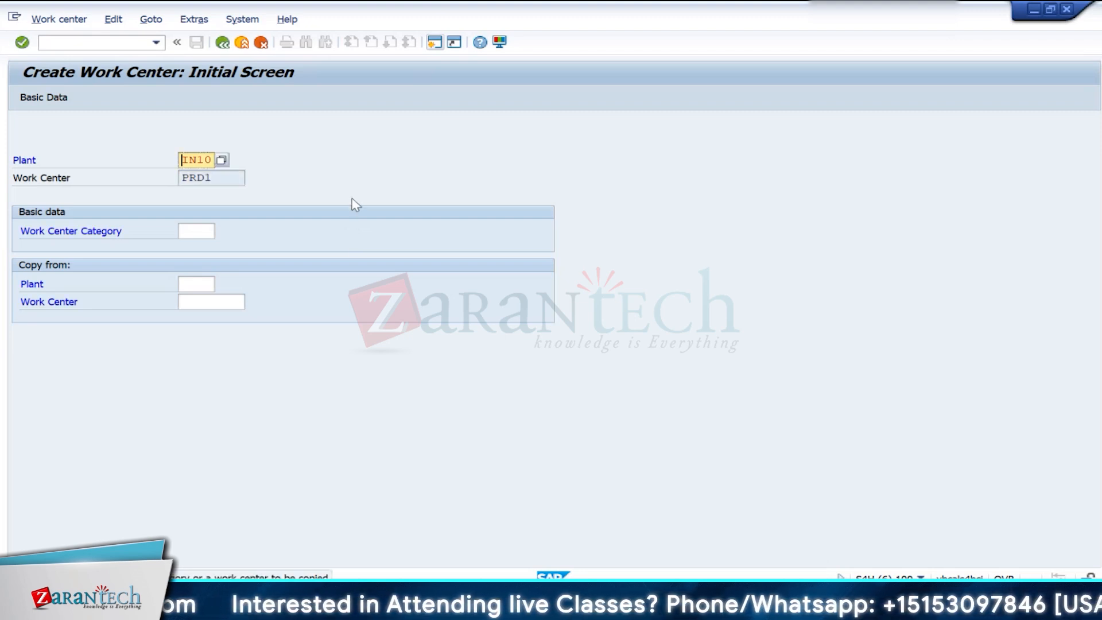
# - Choose work center category 0001 (Machine) for PRD1 and proceed to its basic data
pyautogui.click(202, 229)
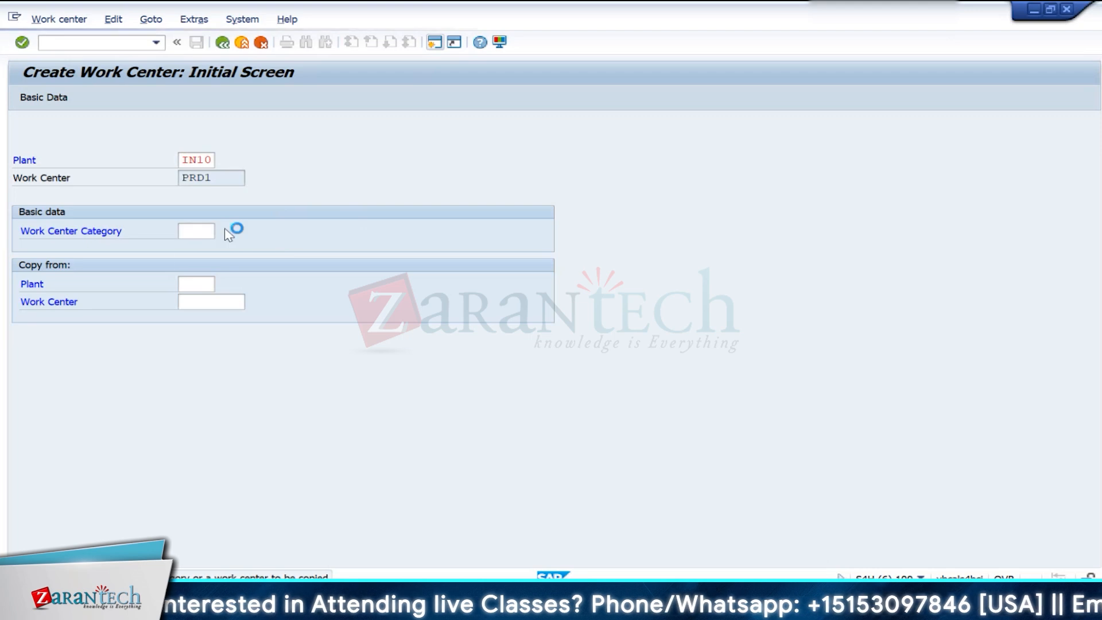
pyautogui.click(222, 230)
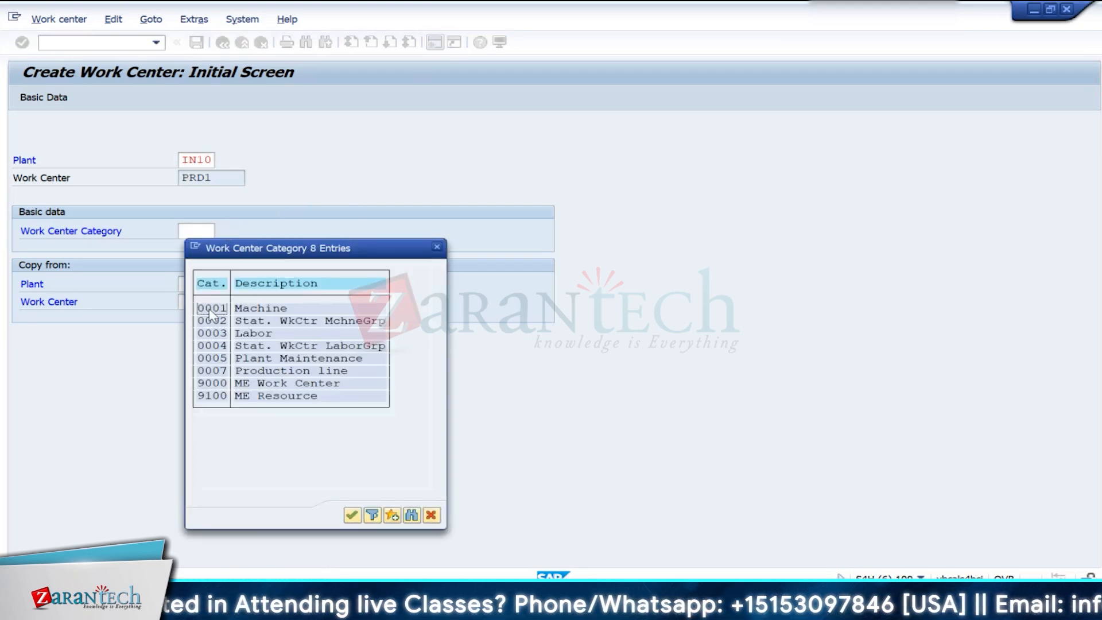
pyautogui.doubleClick(211, 310)
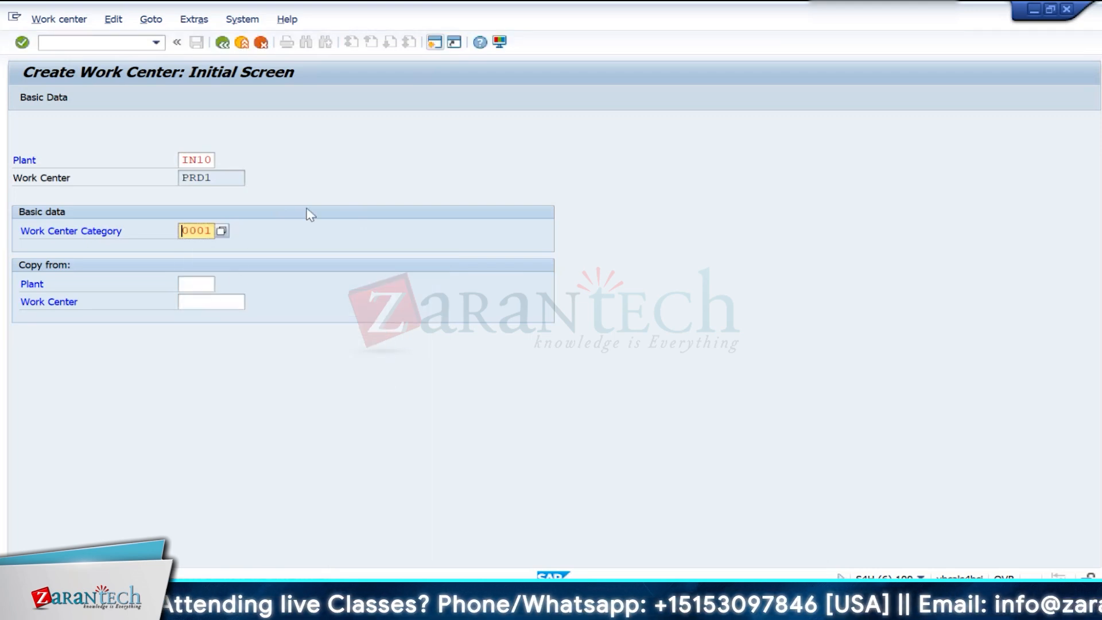
pyautogui.press('Return')
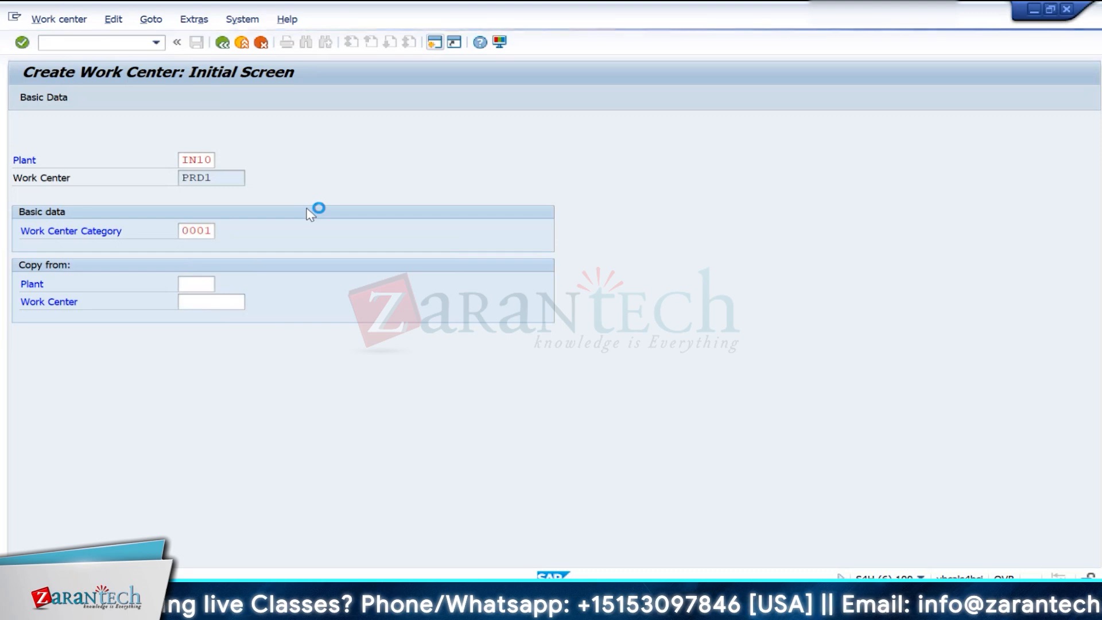
# - Choose person responsible 001 (Work center supervisor) and usage 009 (All task list types) in the work center's general data
pyautogui.click(214, 261)
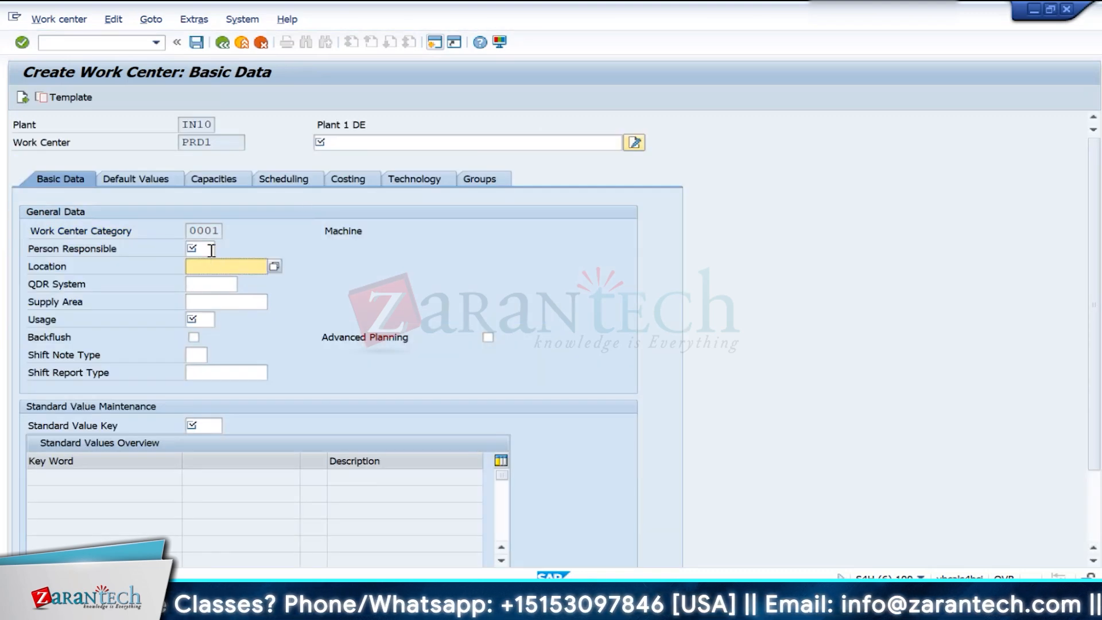
pyautogui.click(211, 250)
pyautogui.click(221, 249)
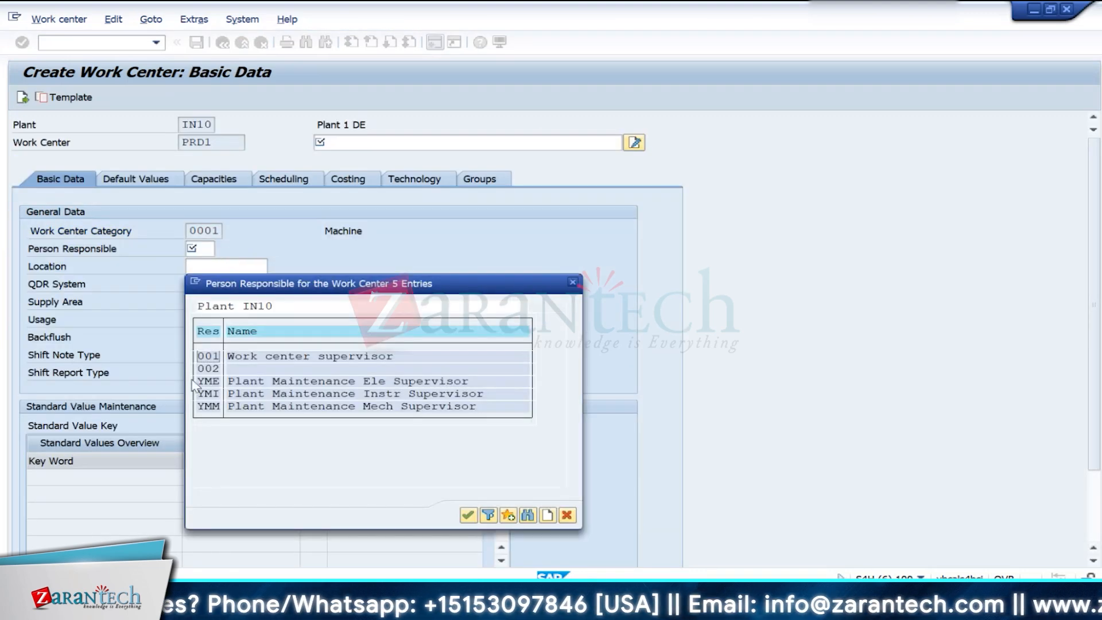
pyautogui.doubleClick(207, 357)
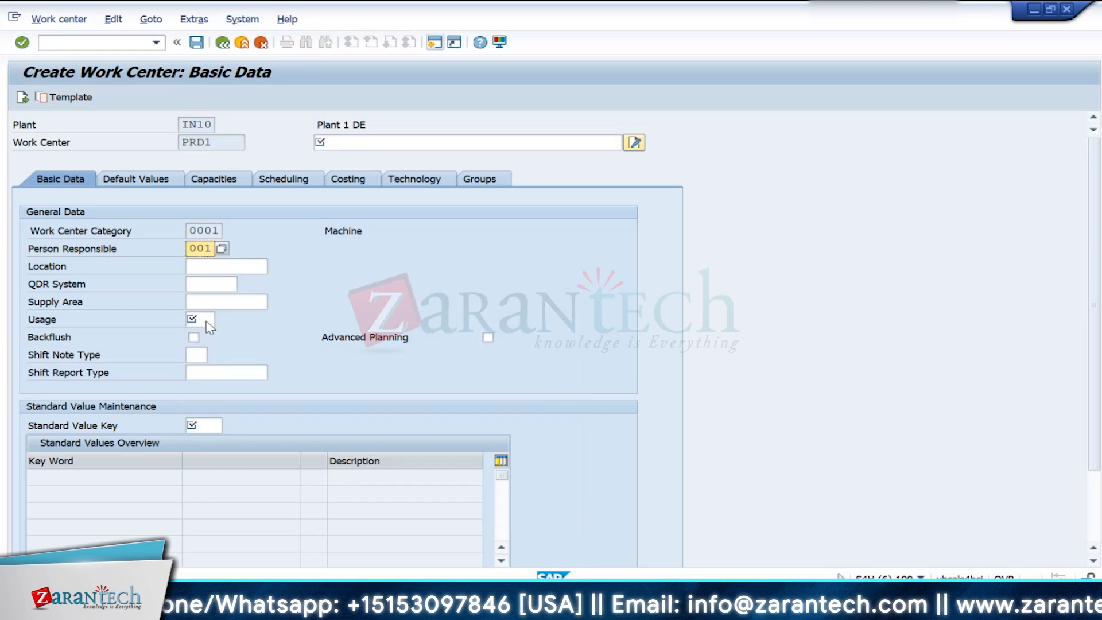
pyautogui.click(209, 325)
pyautogui.click(223, 319)
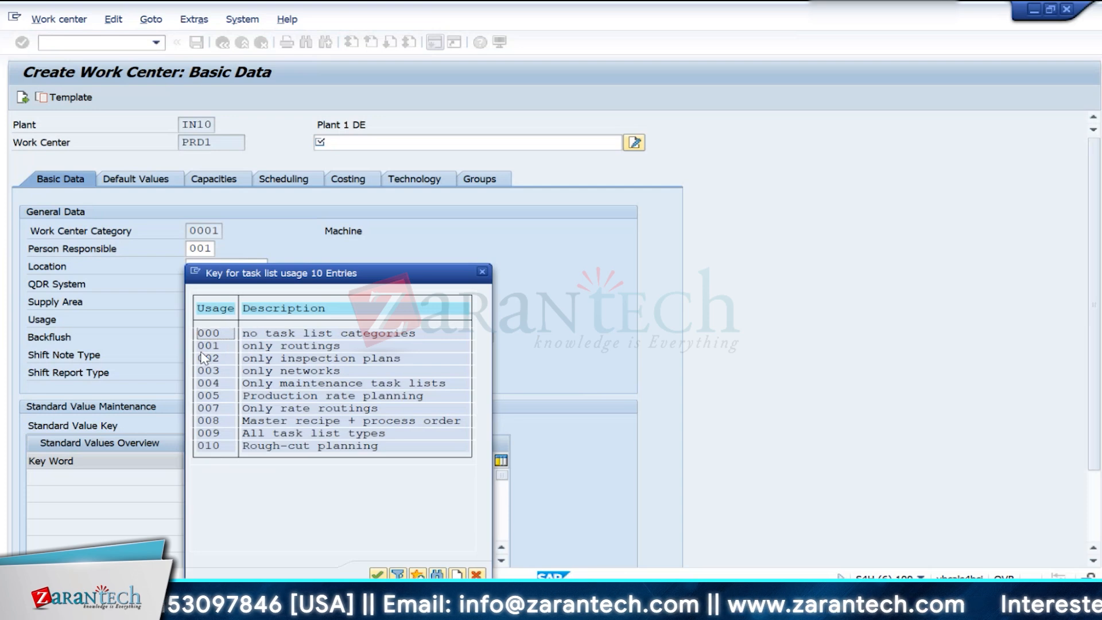
pyautogui.doubleClick(210, 434)
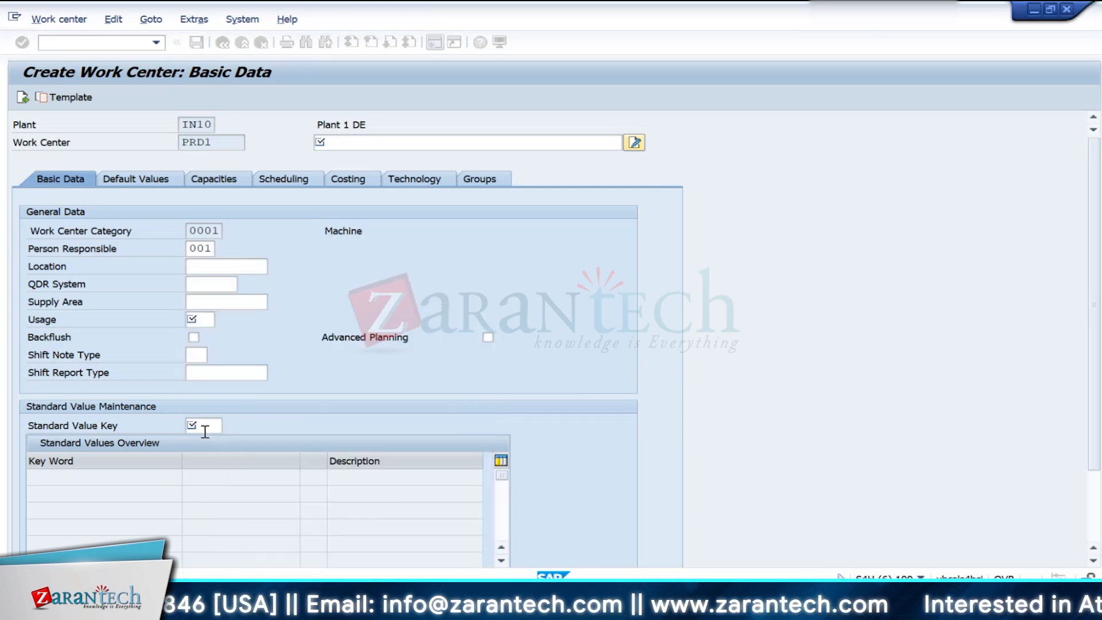
# - Select standard value key SAP1 (Normal production) for the work center and confirm the basic data
pyautogui.click(210, 424)
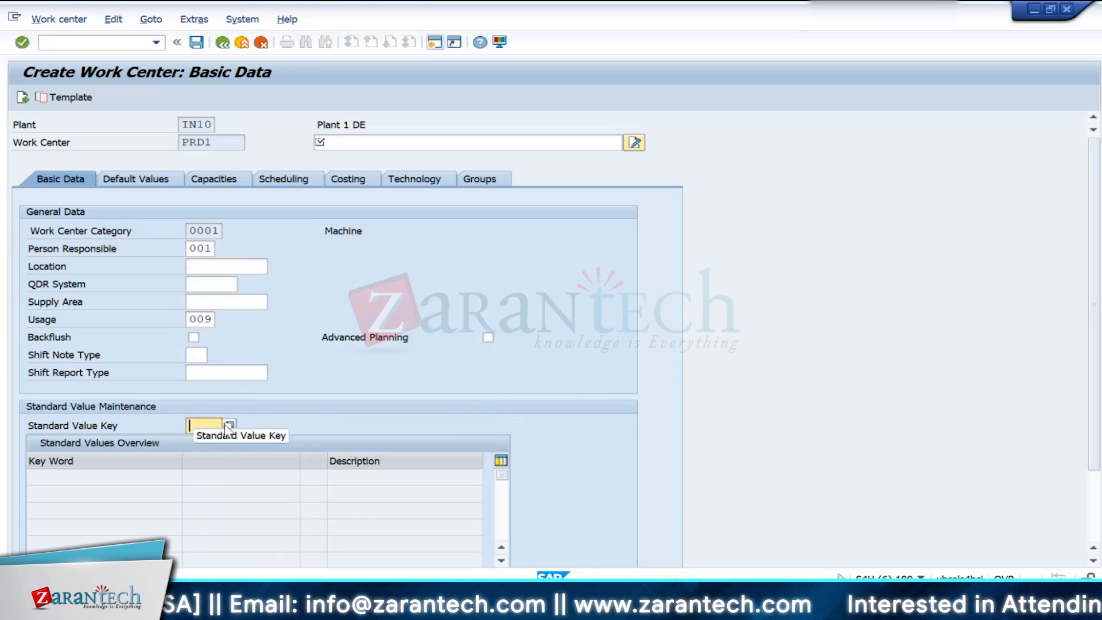
pyautogui.click(225, 425)
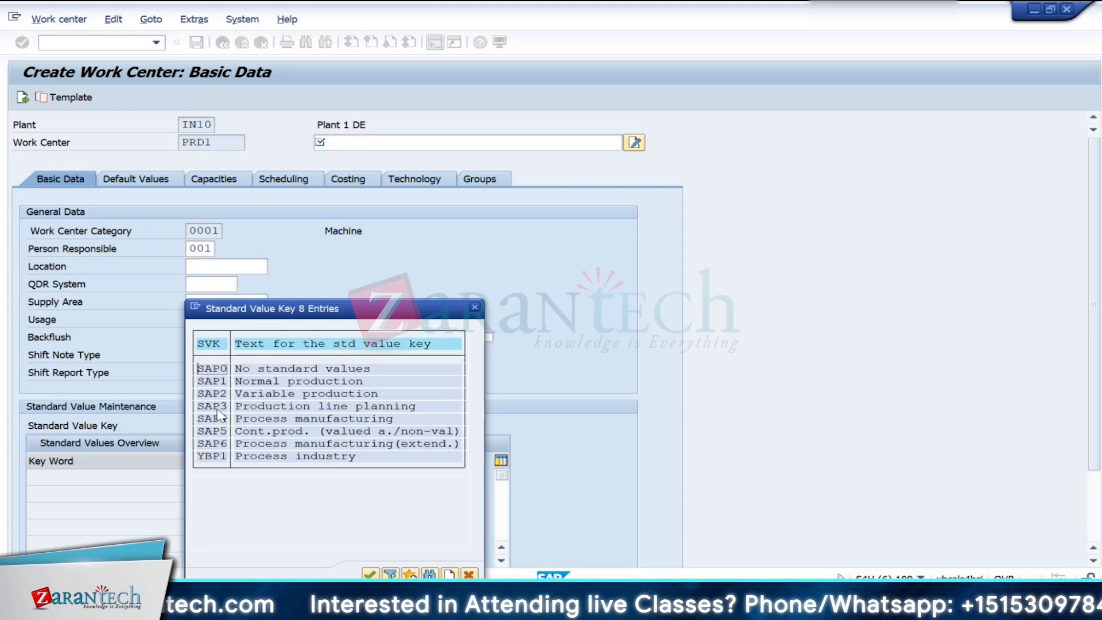
pyautogui.doubleClick(215, 382)
pyautogui.press('Return')
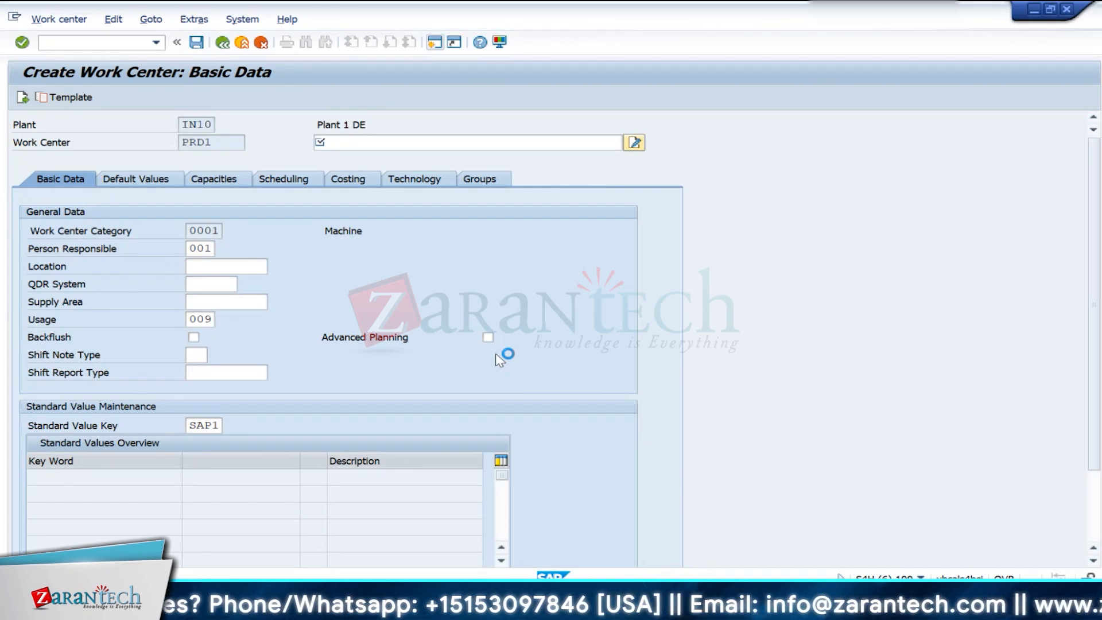
# - Dismiss the session termination message, switch to the session showing the G/L accounts, and open a new session from it
pyautogui.moveTo(580, 600)
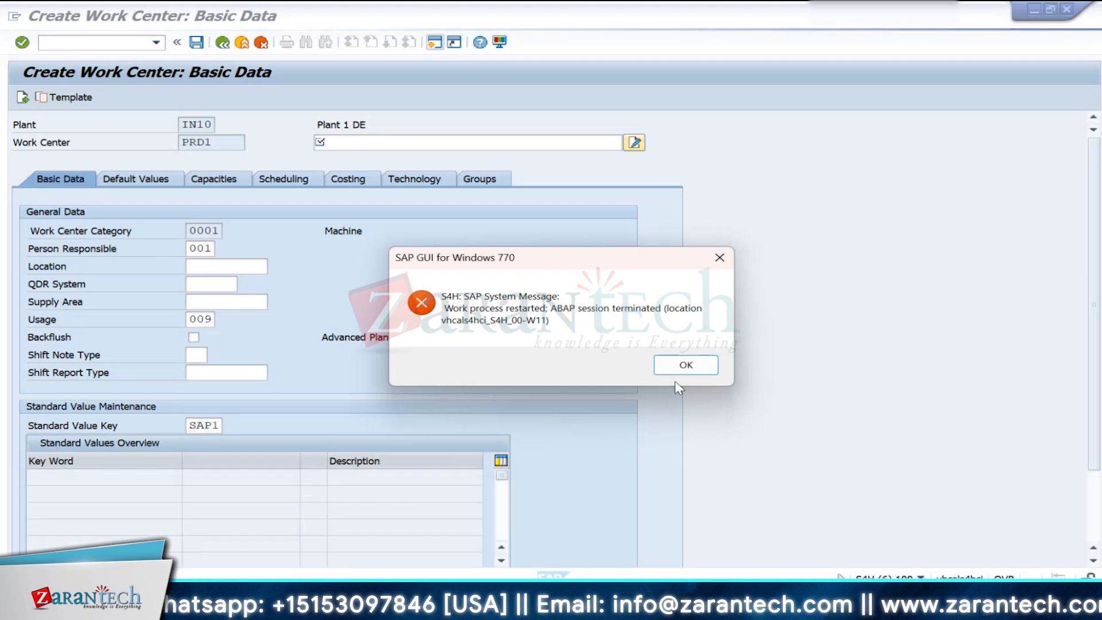
pyautogui.click(685, 365)
pyautogui.moveTo(580, 600)
pyautogui.click(1011, 530)
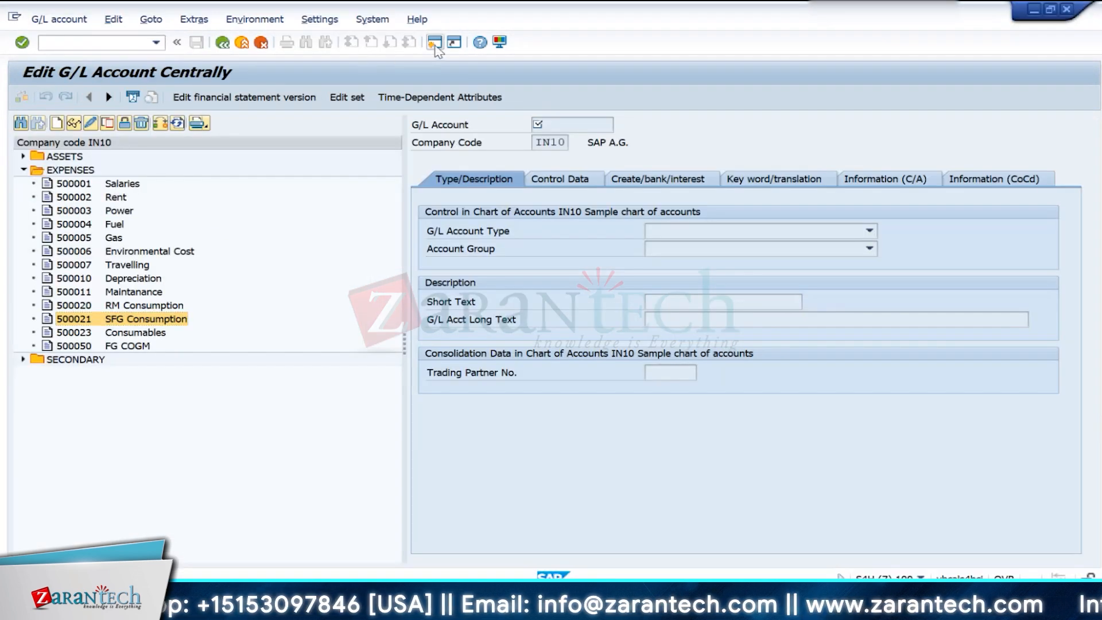
pyautogui.click(435, 43)
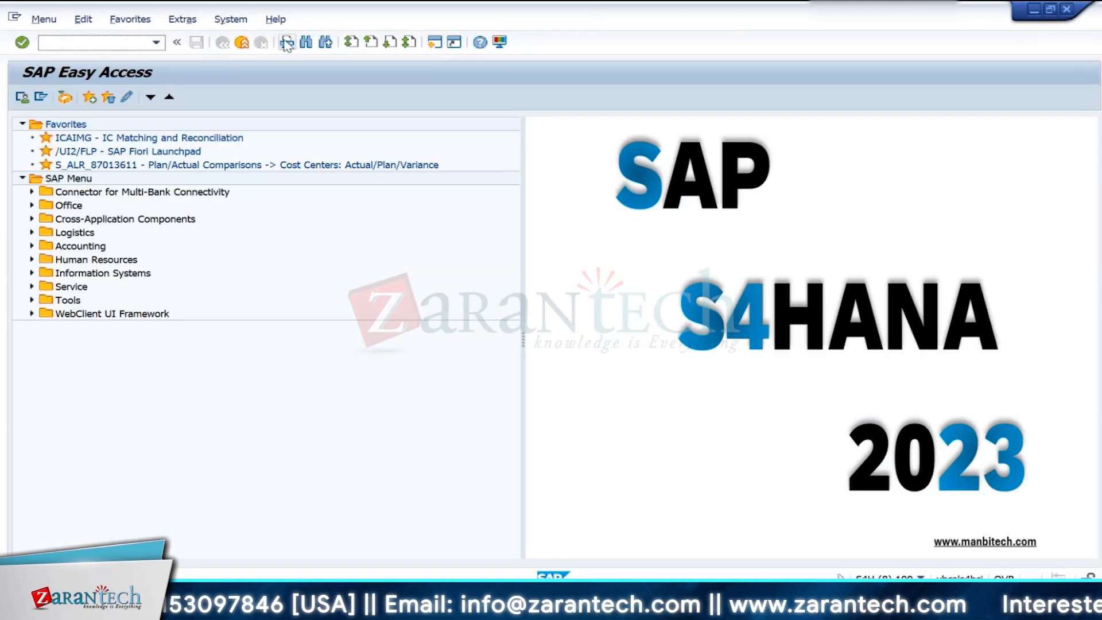
# - Start transaction CR01 for work center PRD1 in plant IN10, with category 0001 and the description Operation 1
pyautogui.write('cr01')
pyautogui.press('Return')
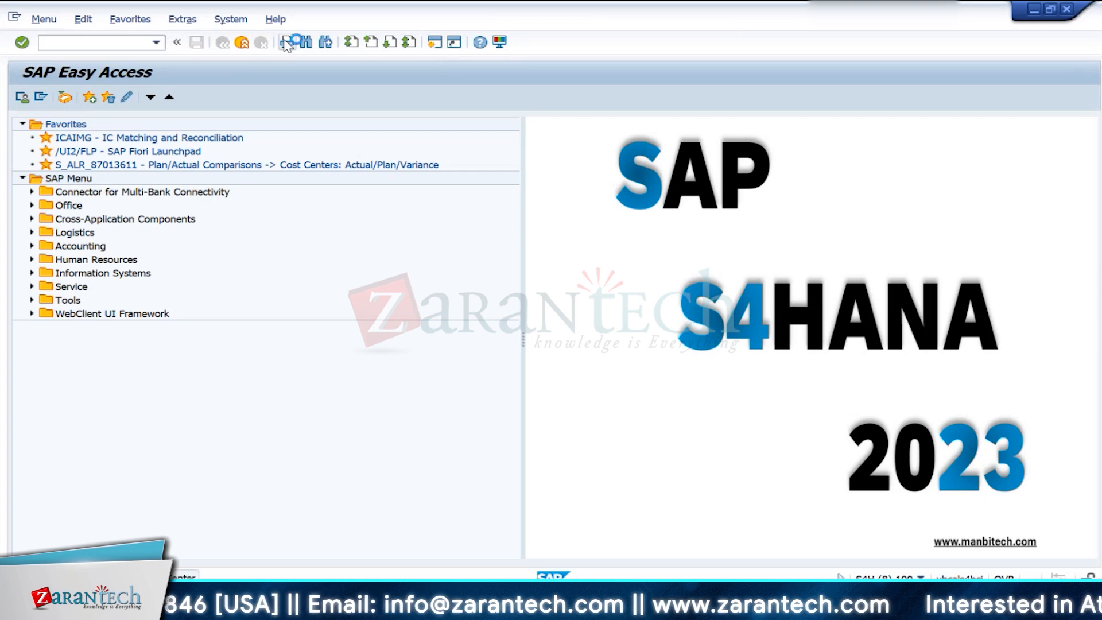
pyautogui.write('PRD1')
pyautogui.press('Return')
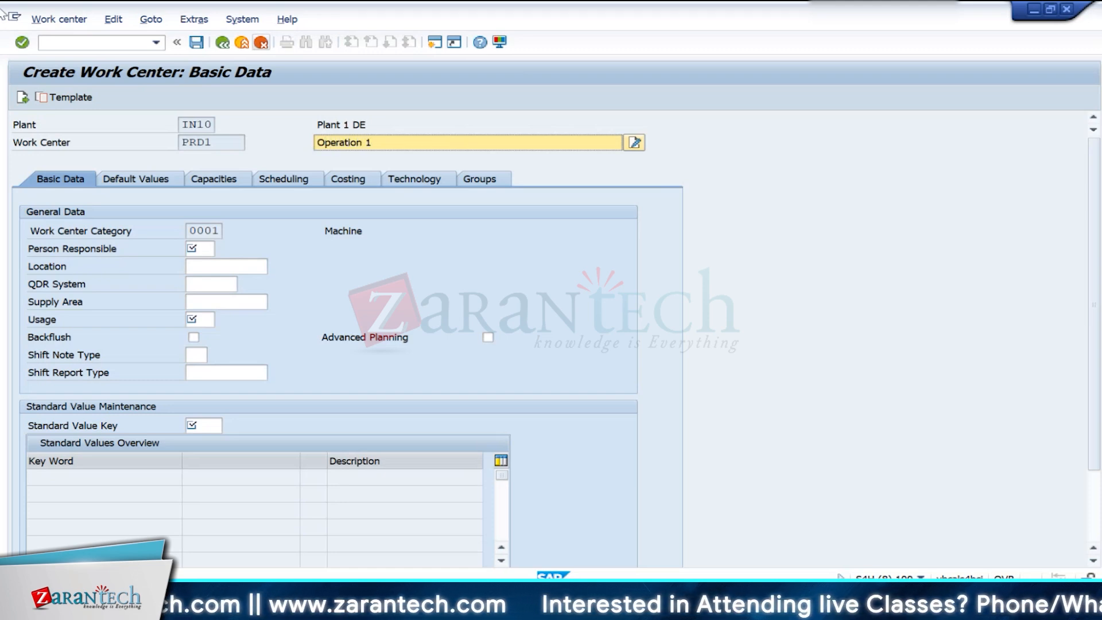
# - Set the work center's person responsible to 001 and its usage to 009
pyautogui.click(198, 248)
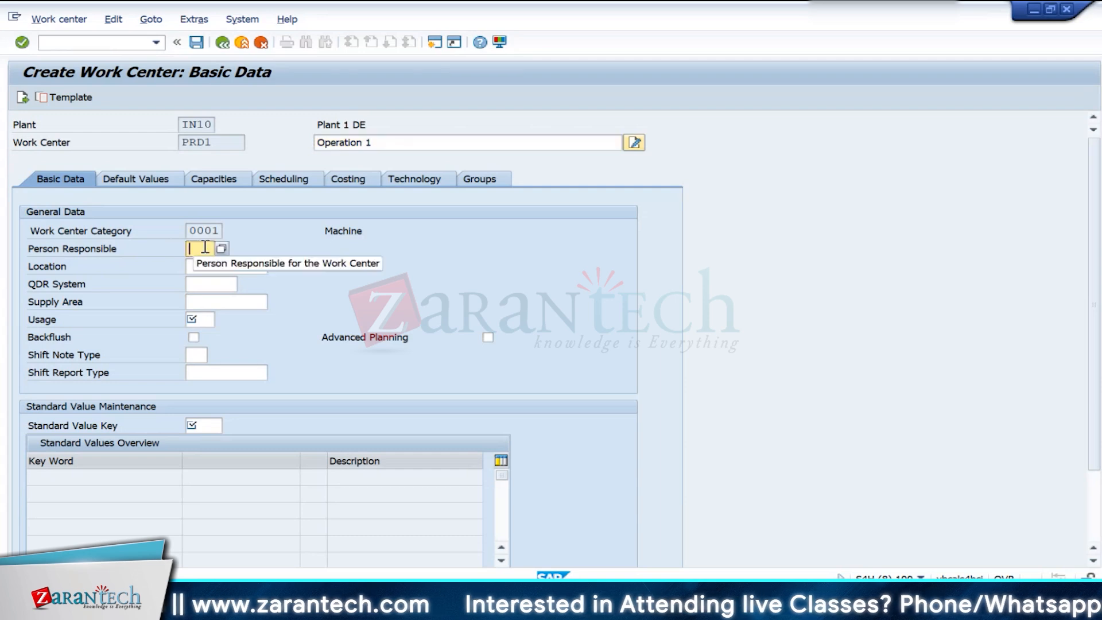
pyautogui.write('001')
pyautogui.click(202, 308)
pyautogui.click(202, 320)
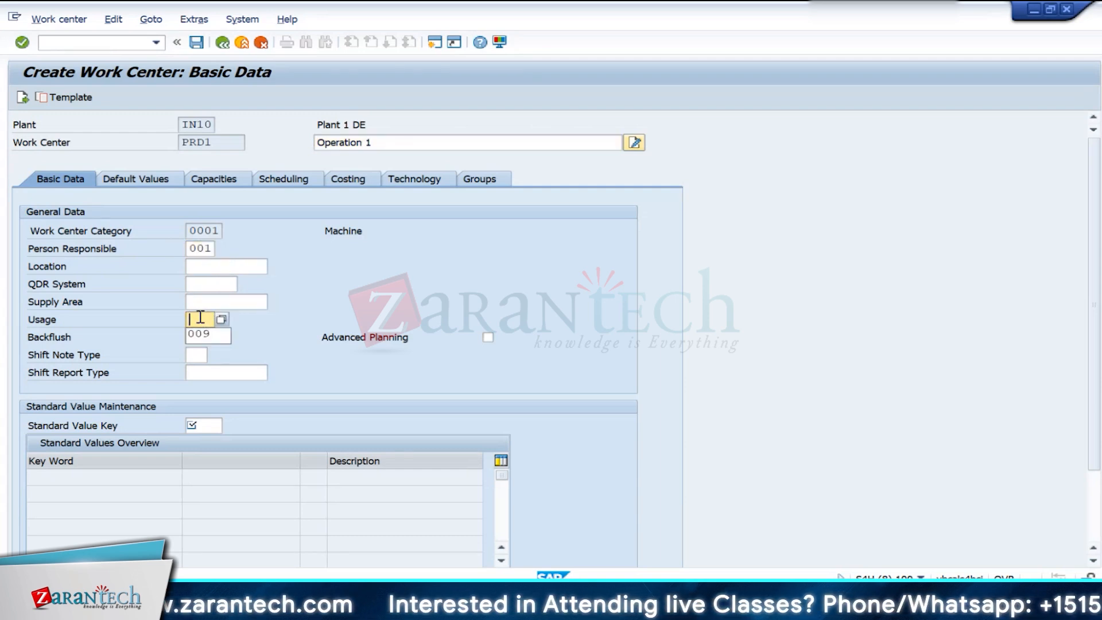
pyautogui.click(200, 337)
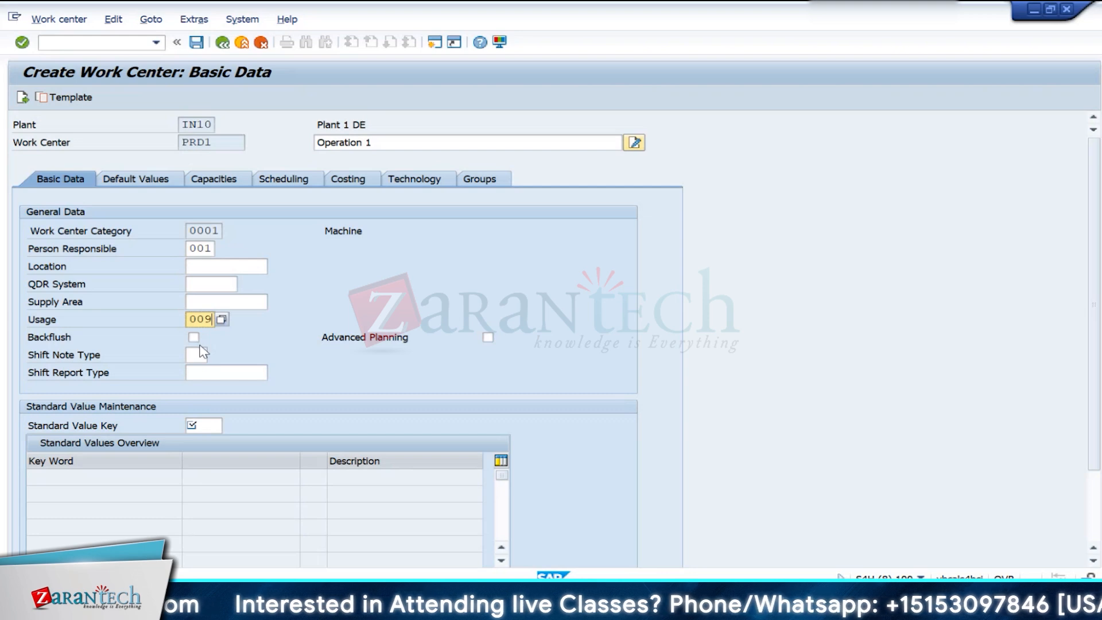
# - Set the standard value key to SAP1 and confirm the entries to load the standard values
pyautogui.click(204, 425)
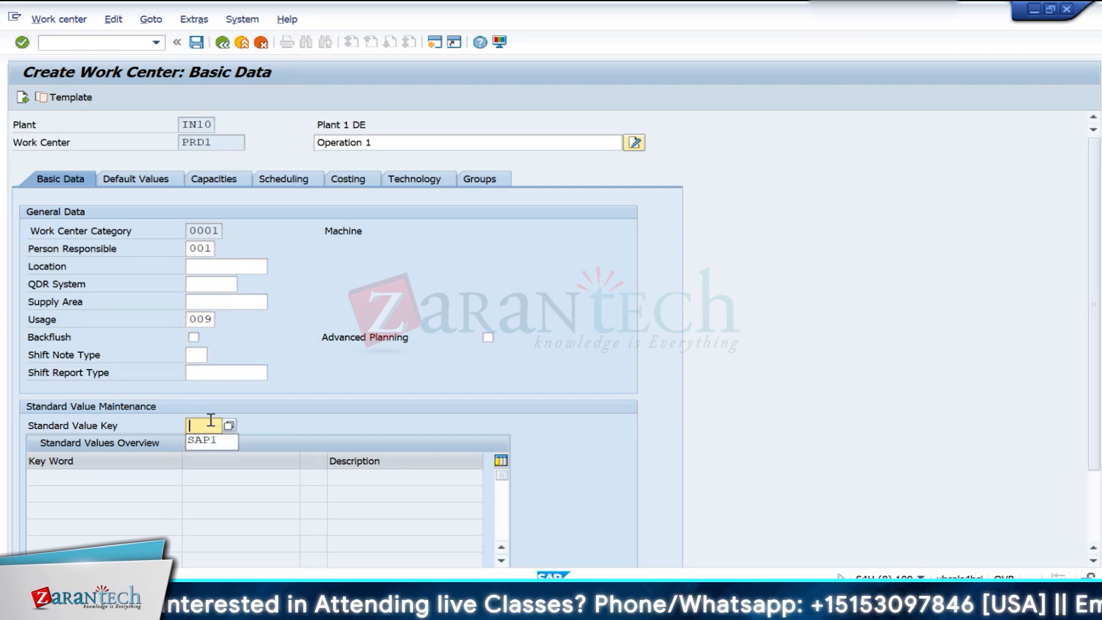
pyautogui.click(206, 440)
pyautogui.press('Return')
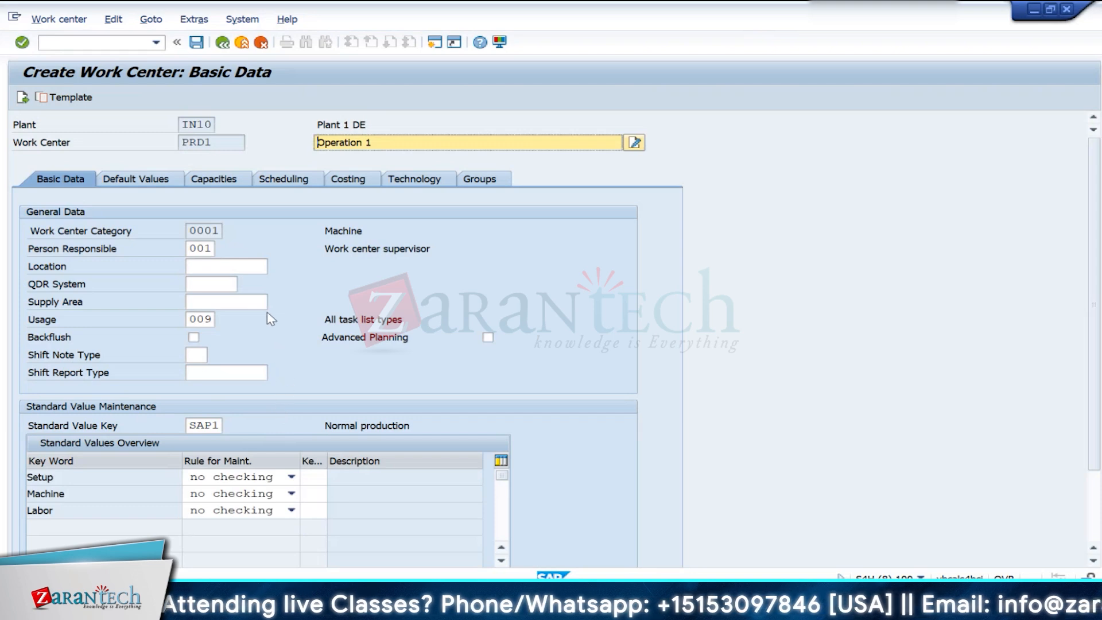
# - Assign control key PP01 (Routing/Ref. op. set - internal proc.) in the work center's operation default values
pyautogui.click(148, 181)
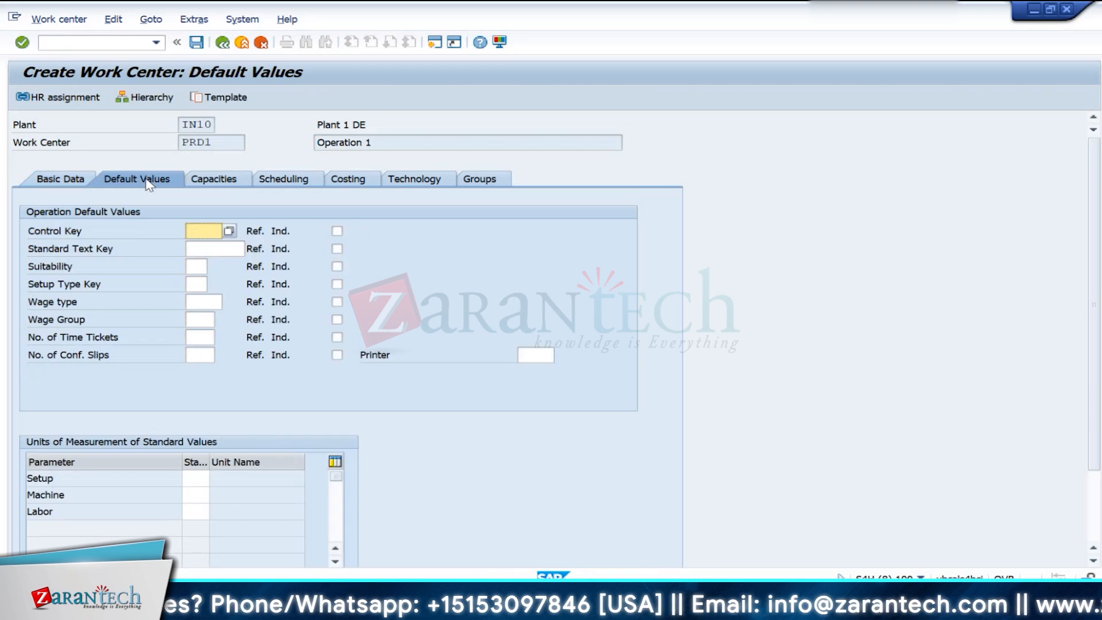
pyautogui.click(231, 231)
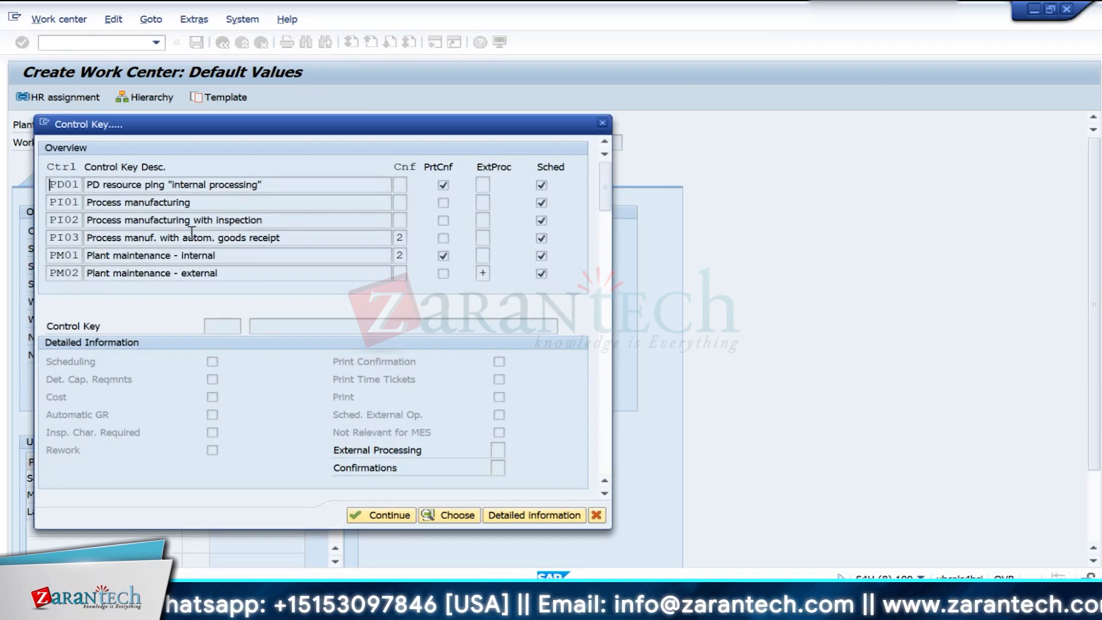
pyautogui.scroll(-1, 82, 262)
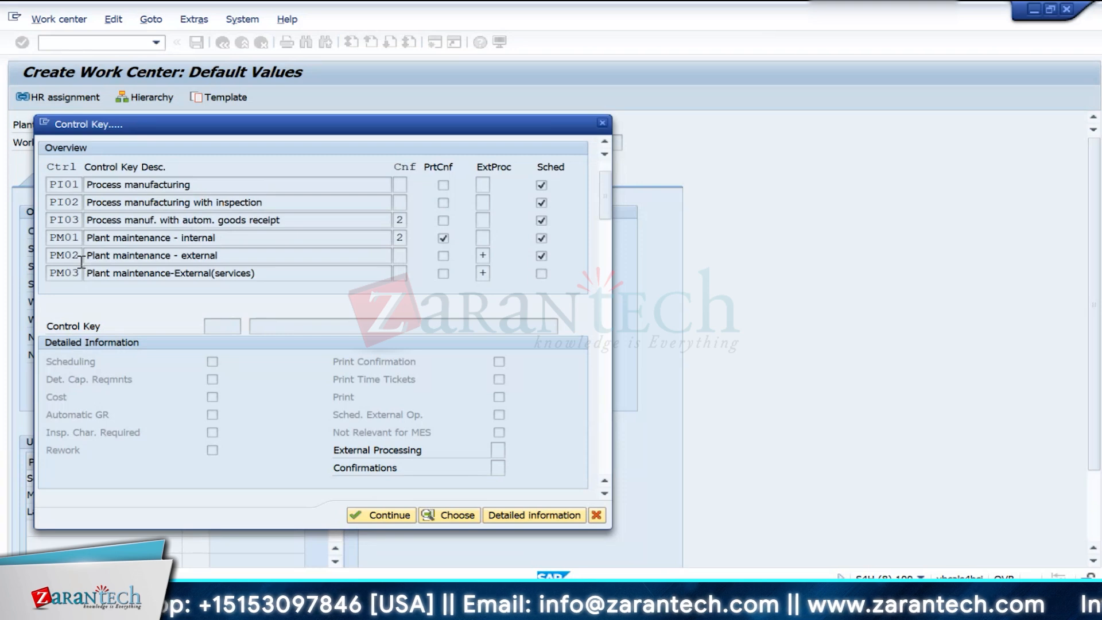
pyautogui.scroll(-4, 81, 262)
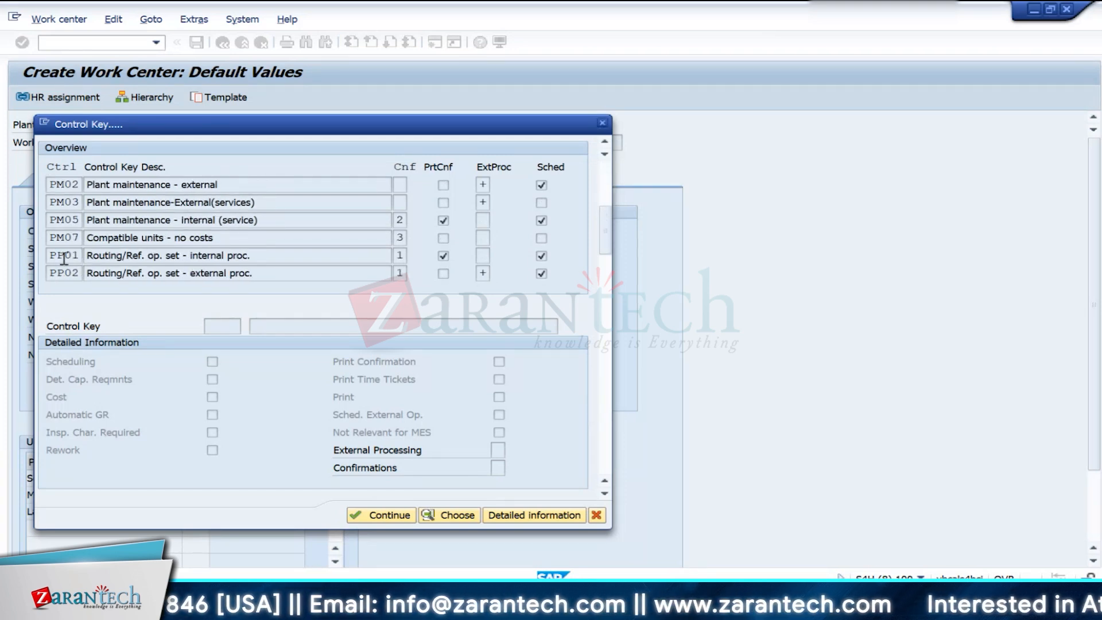
pyautogui.doubleClick(64, 257)
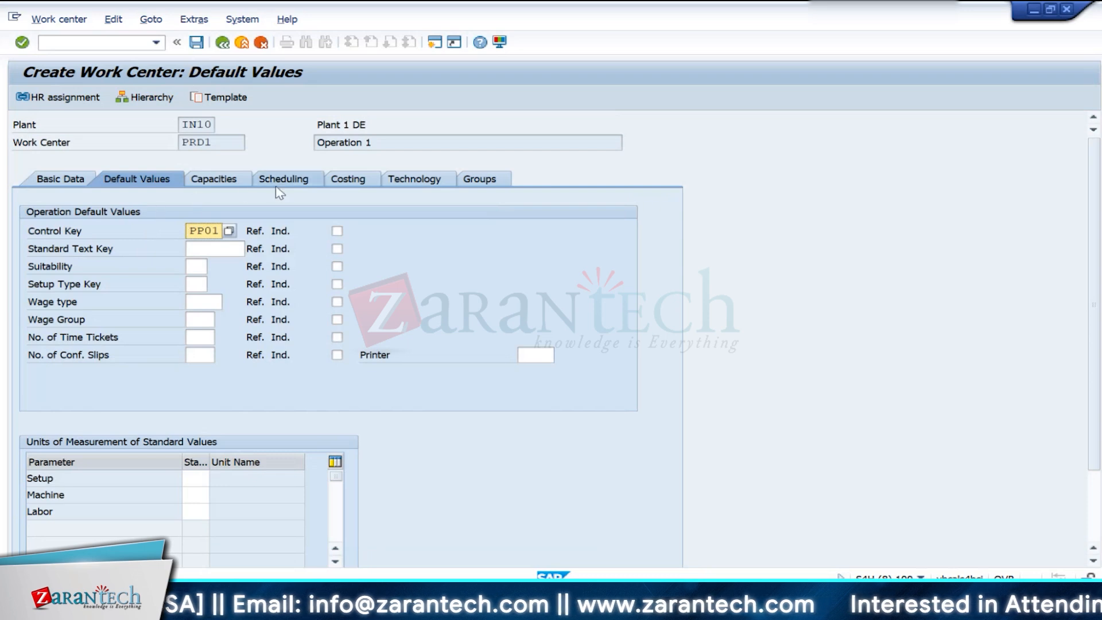
# - Link the work center to cost center IN10PRD1 in its costing data, looking it up within controlling area IN10
pyautogui.click(344, 181)
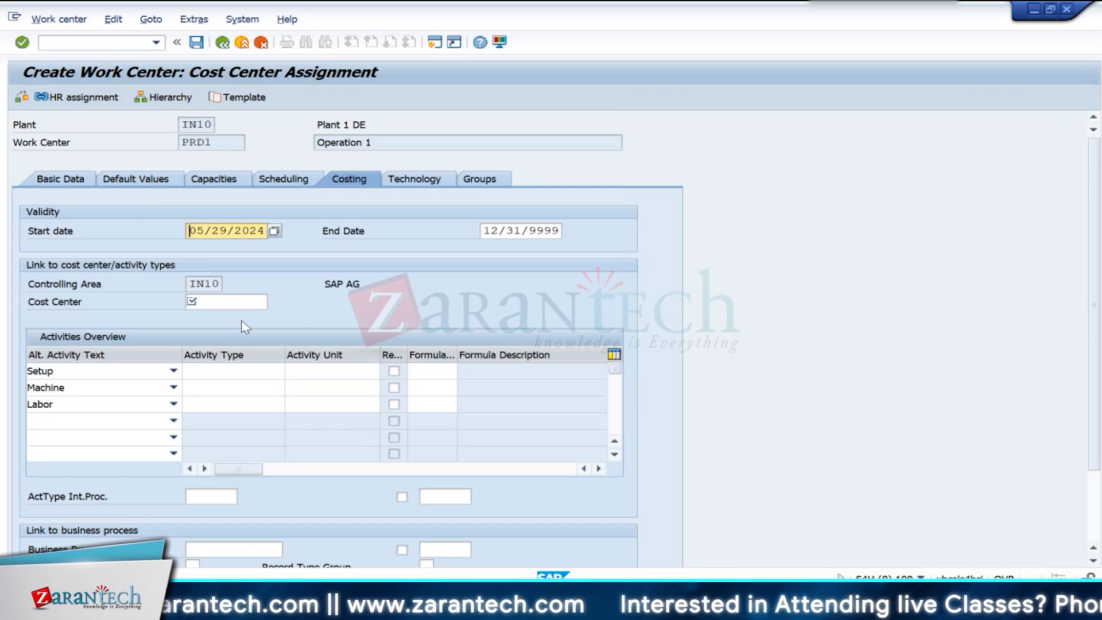
pyautogui.click(246, 302)
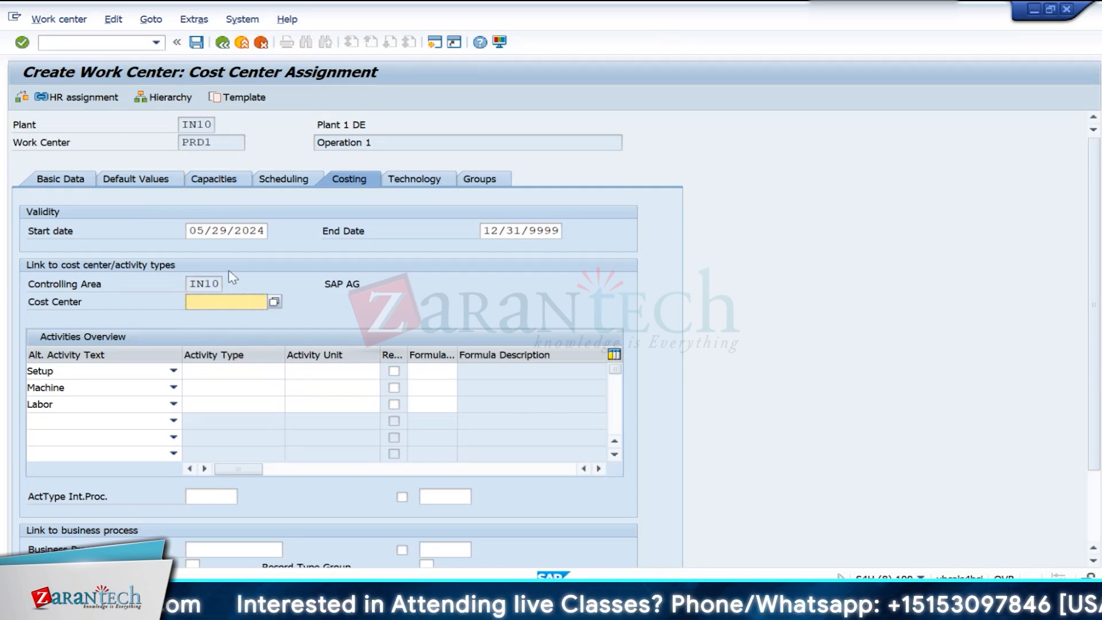
pyautogui.click(232, 304)
pyautogui.click(275, 302)
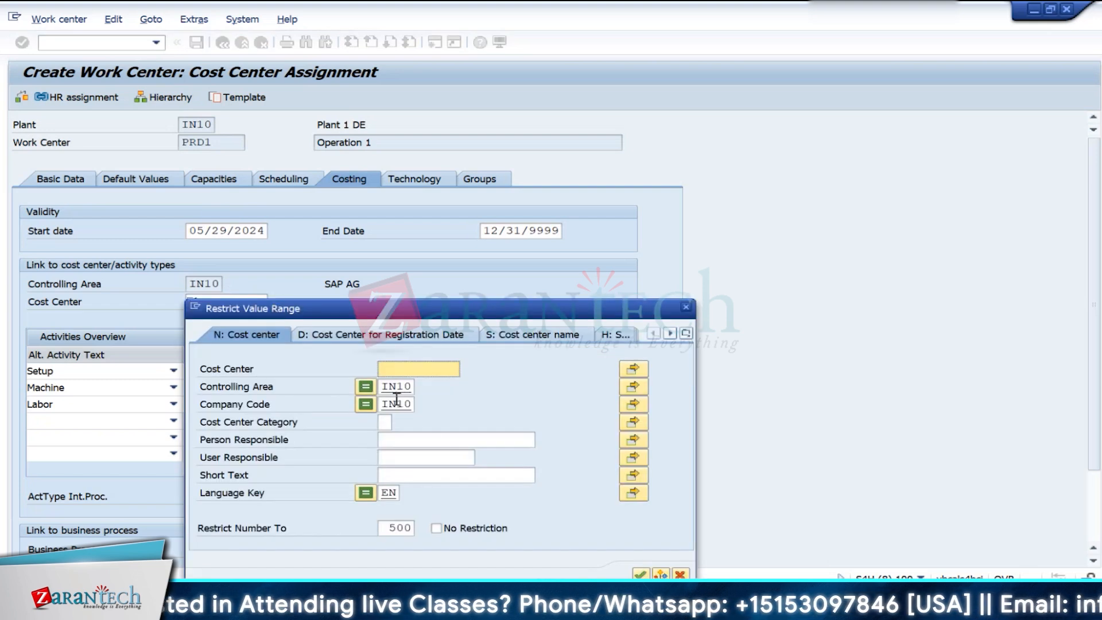
pyautogui.press('Return')
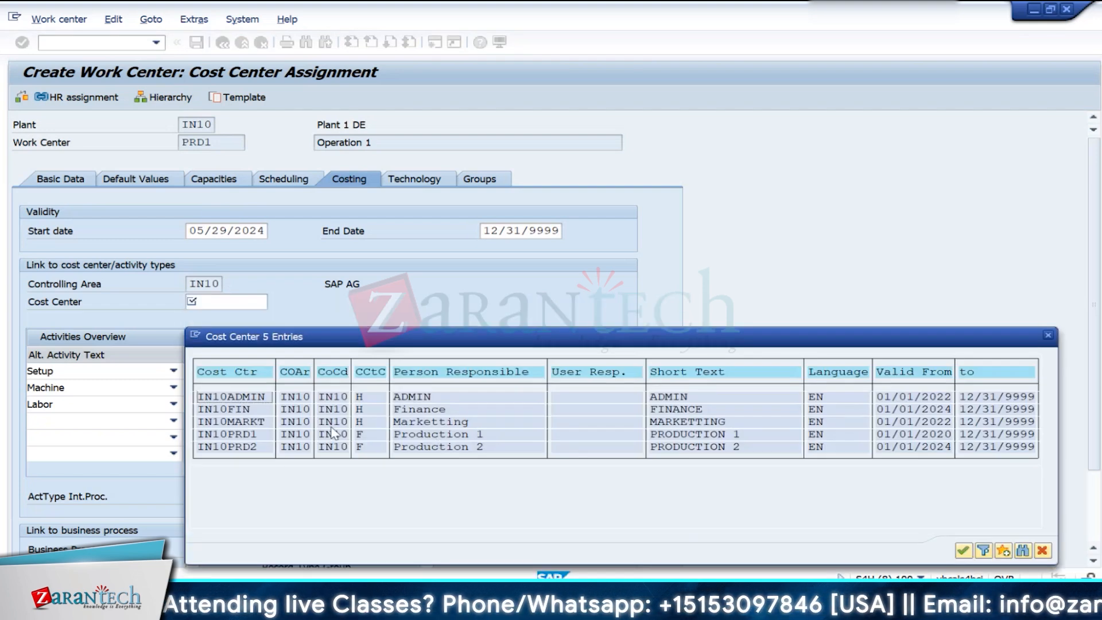
pyautogui.doubleClick(243, 436)
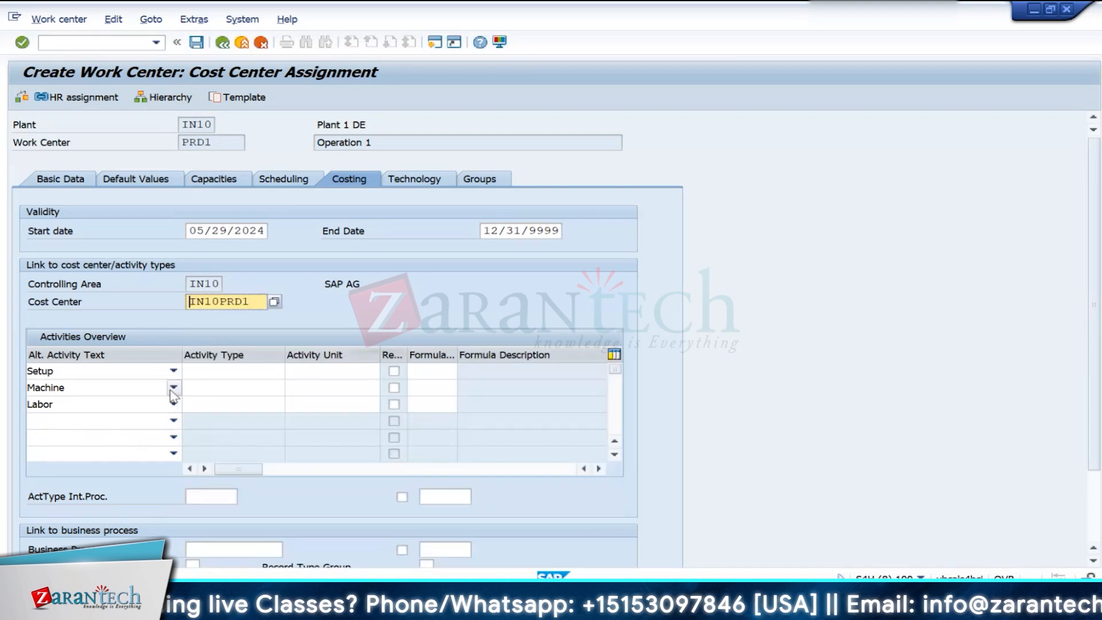
pyautogui.click(279, 375)
pyautogui.click(291, 371)
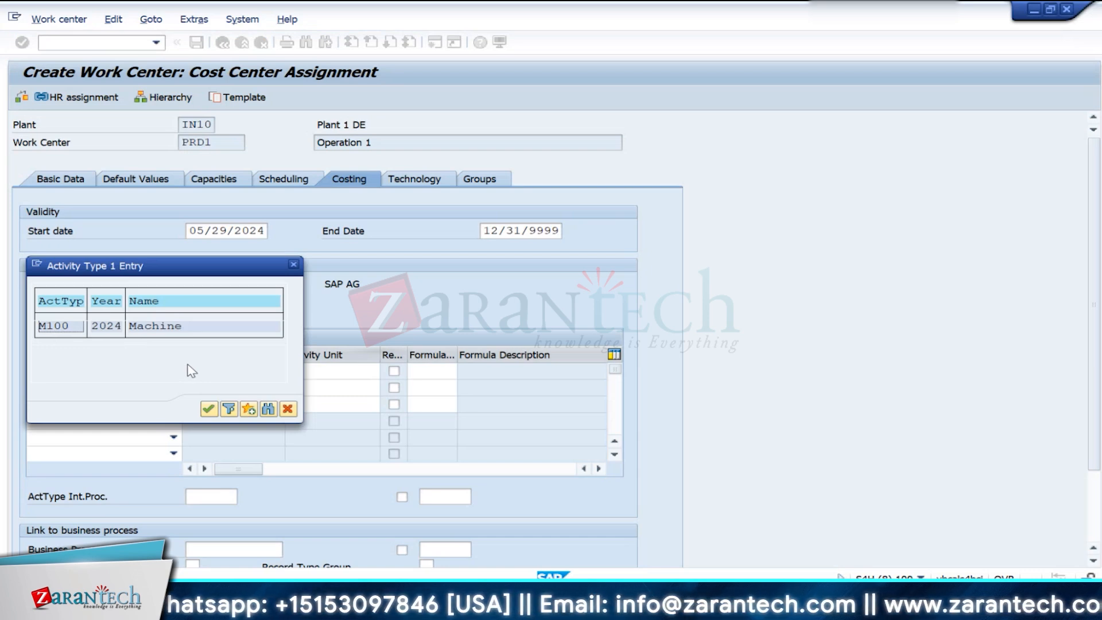
pyautogui.click(294, 265)
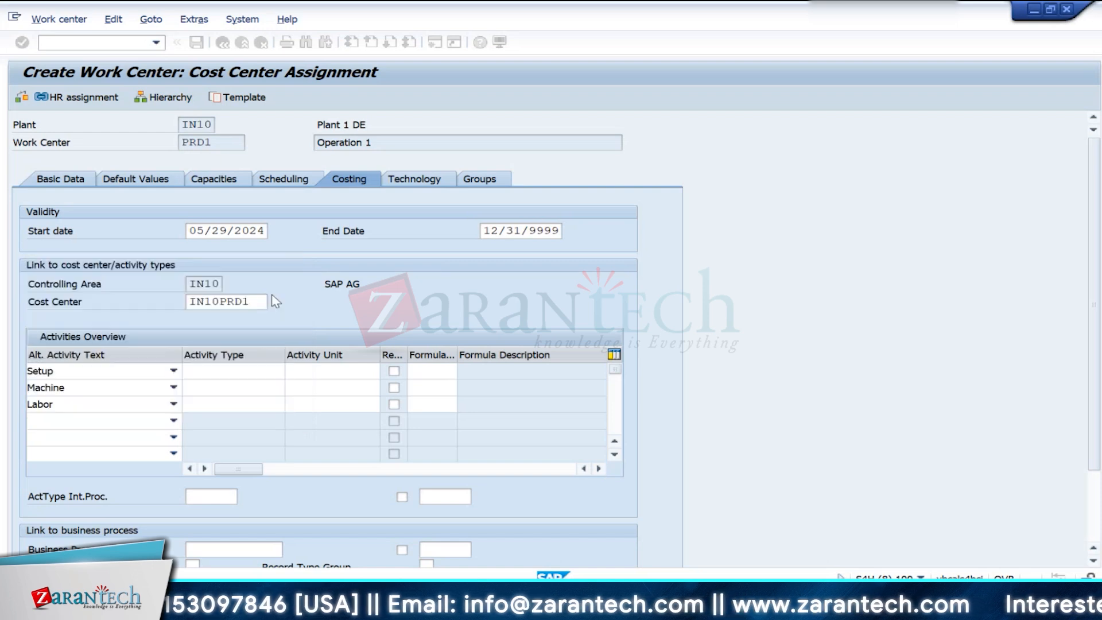
# - Look up the activity types available for the work center's Machine and Labor activities
pyautogui.click(209, 386)
pyautogui.click(294, 388)
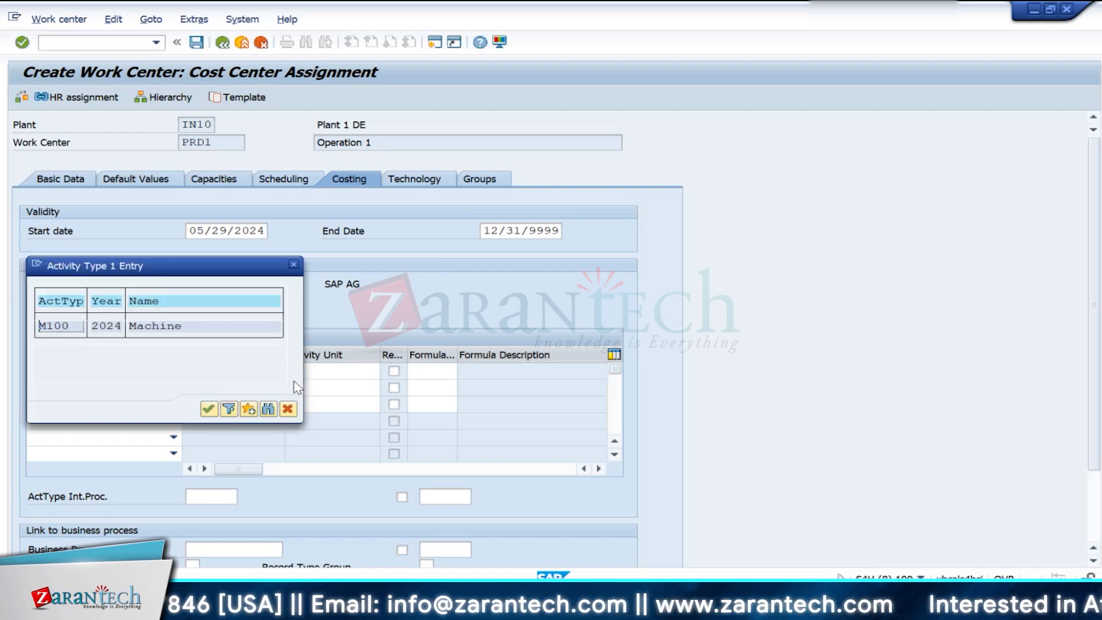
pyautogui.click(293, 265)
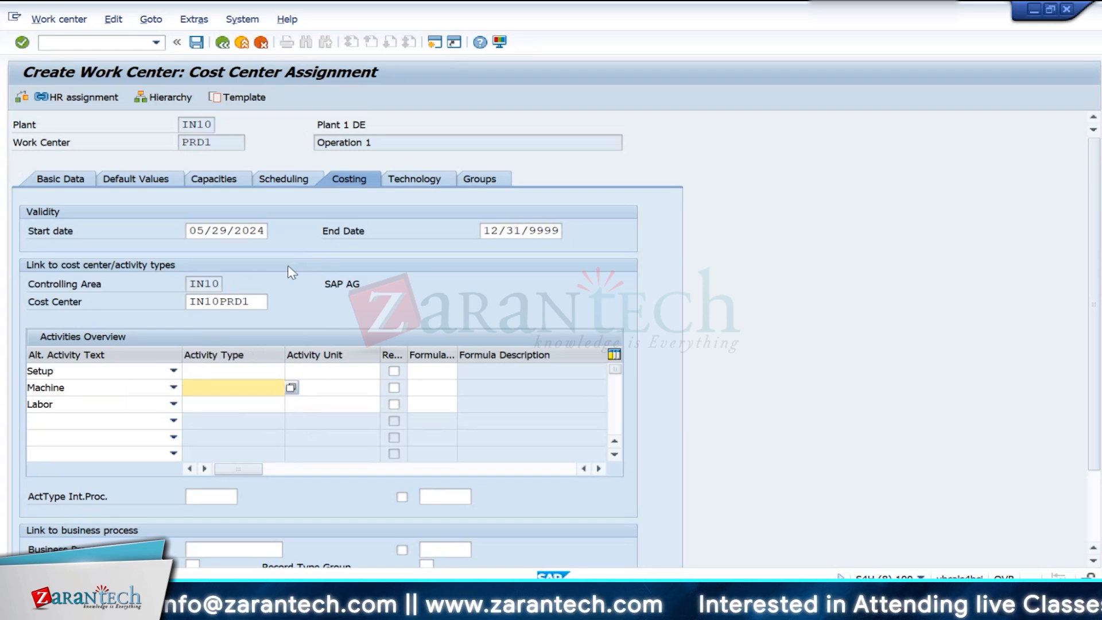
pyautogui.click(225, 404)
pyautogui.click(291, 404)
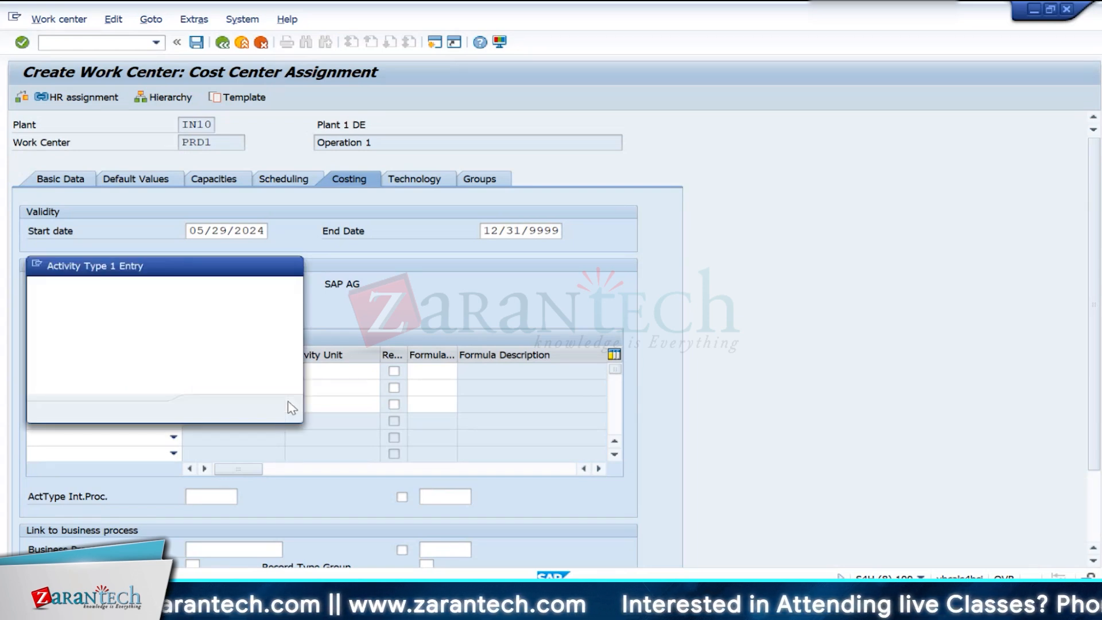
pyautogui.click(290, 408)
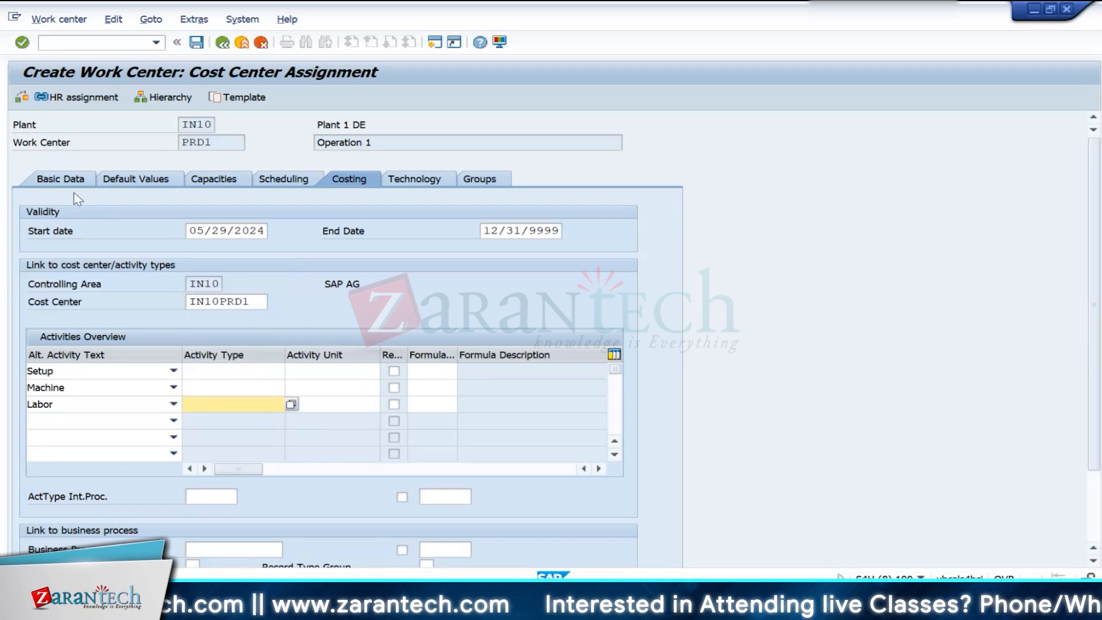
# - Review the work center's usage, standard value key and category in its basic data, and abandon the entry without saving
pyautogui.click(57, 181)
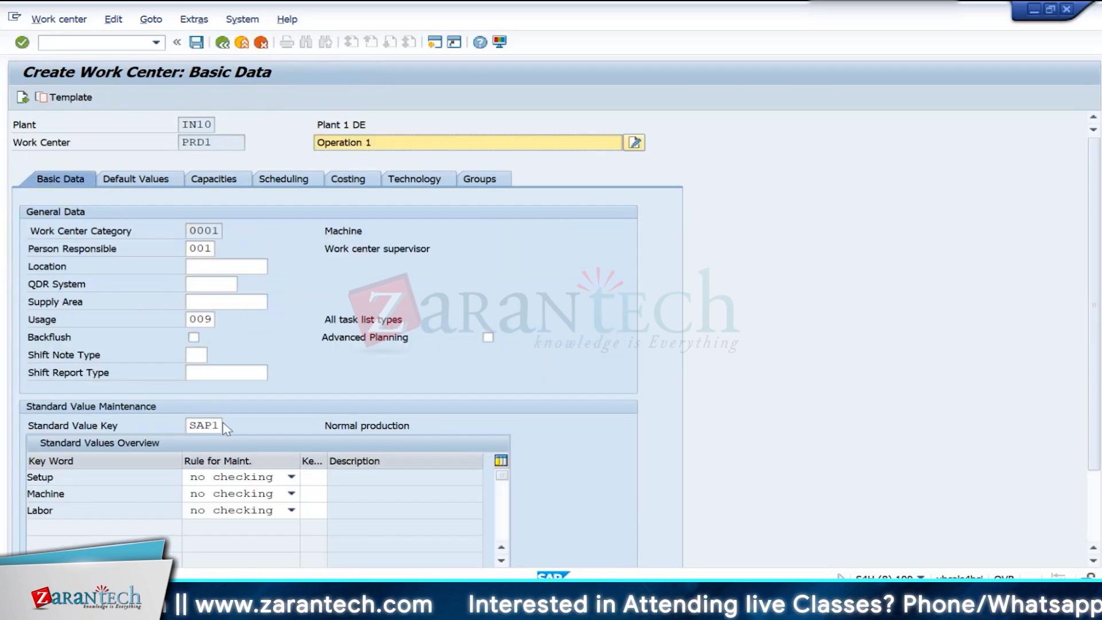
pyautogui.click(201, 320)
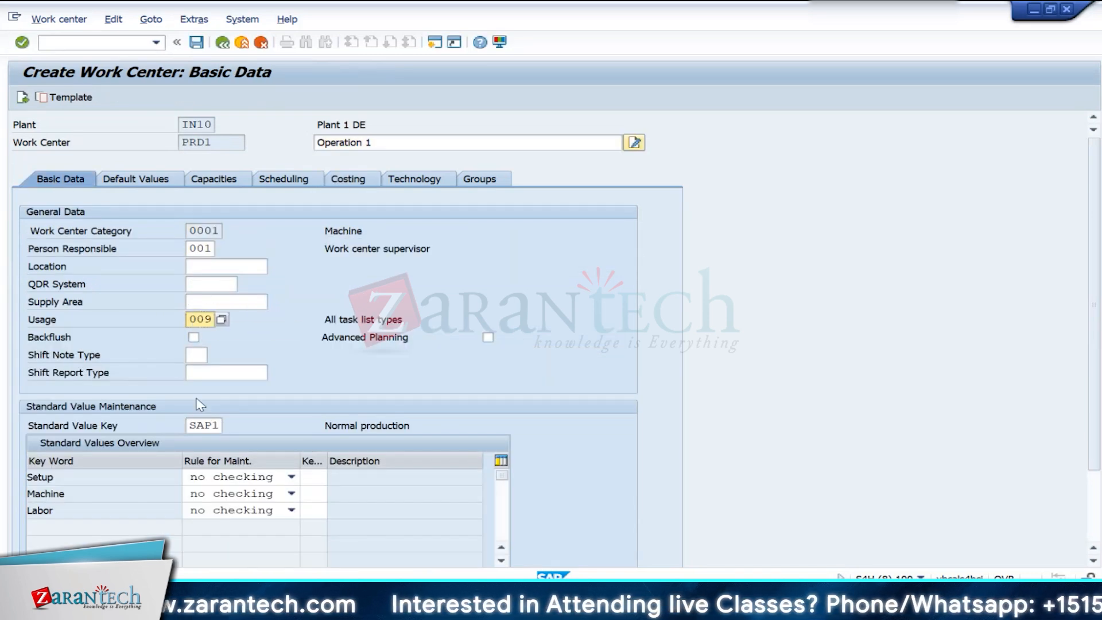
pyautogui.click(205, 425)
pyautogui.click(196, 230)
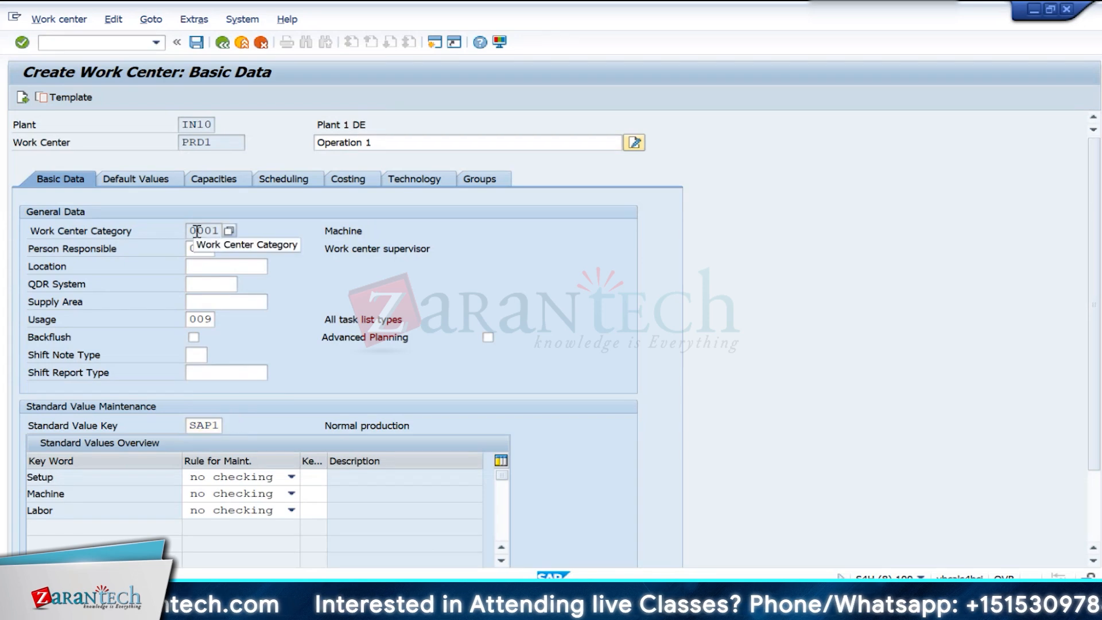
pyautogui.click(260, 46)
pyautogui.click(383, 290)
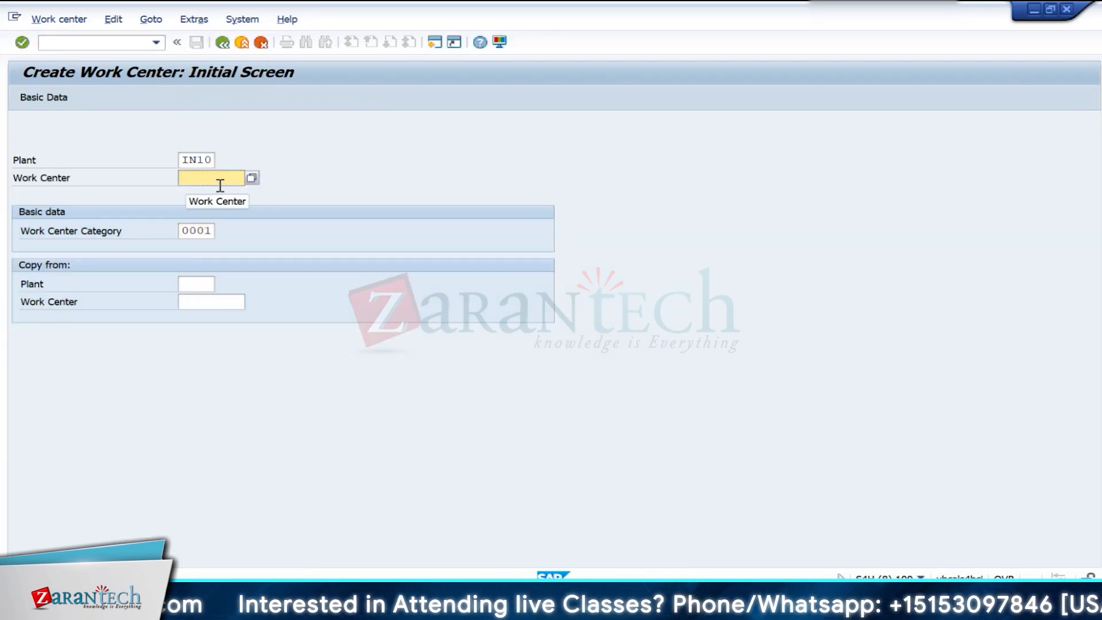
# - Try work center category 0003 (Labor) for PRD1 in plant IN10
pyautogui.press('F4')
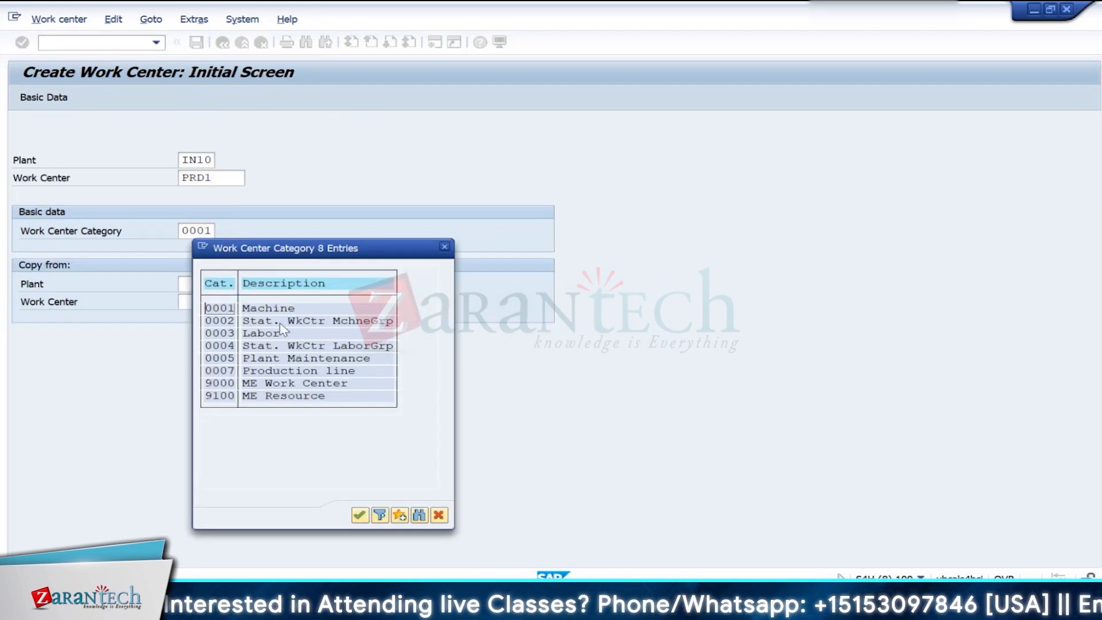
pyautogui.click(212, 384)
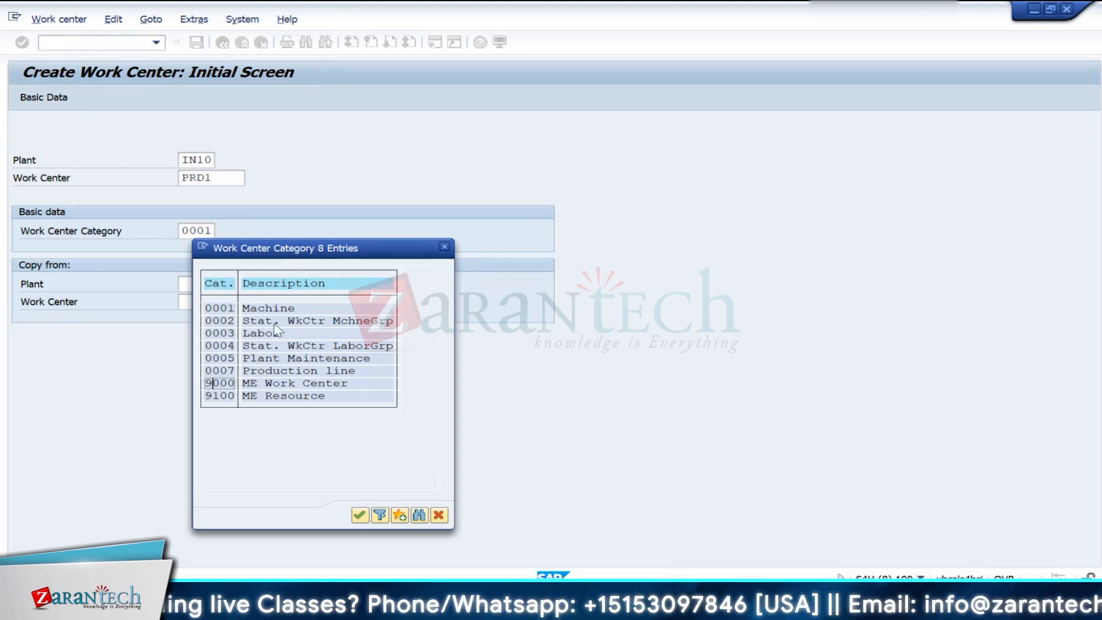
pyautogui.doubleClick(217, 334)
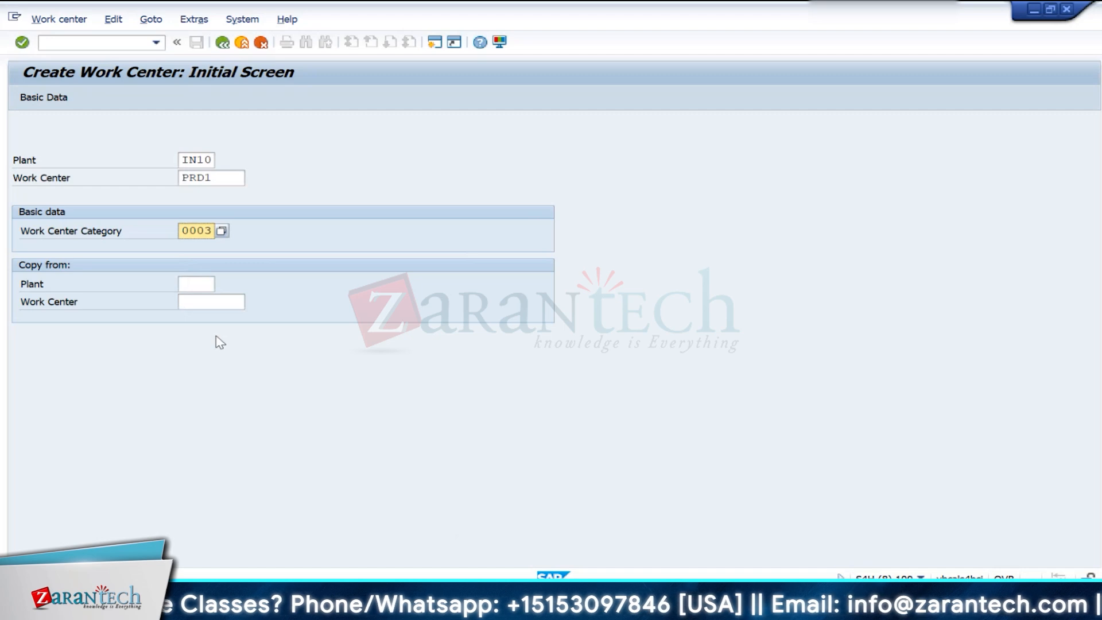
# - Enter the basic data for PRD1 under category 0001: description Operation 1, person responsible 001 and usage 009 (All task list types)
pyautogui.press('Return')
pyautogui.write('001')
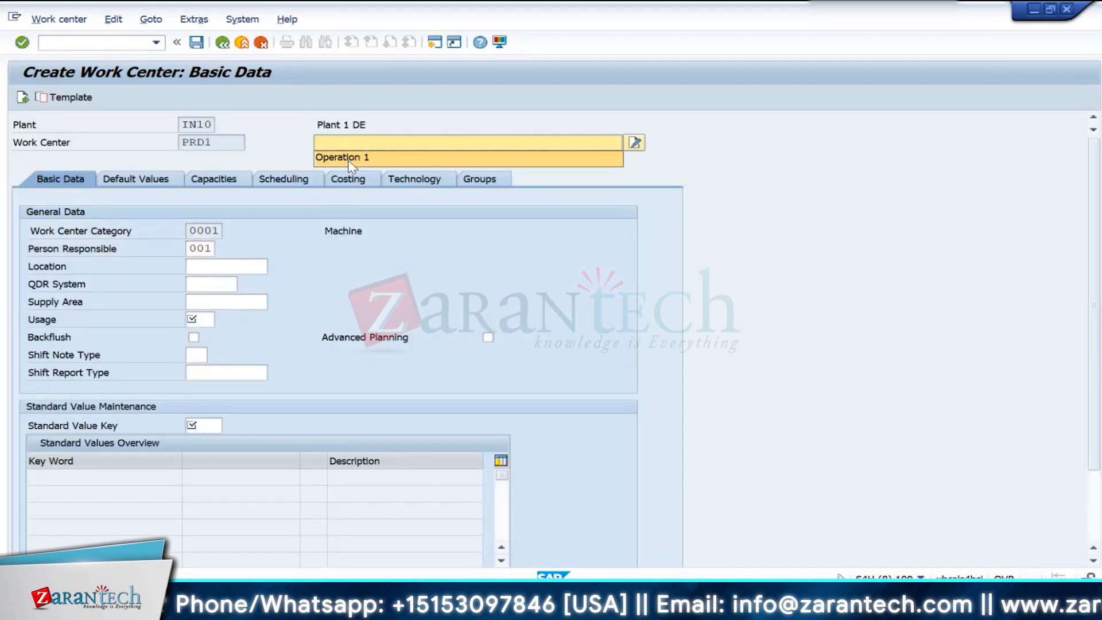
pyautogui.click(203, 319)
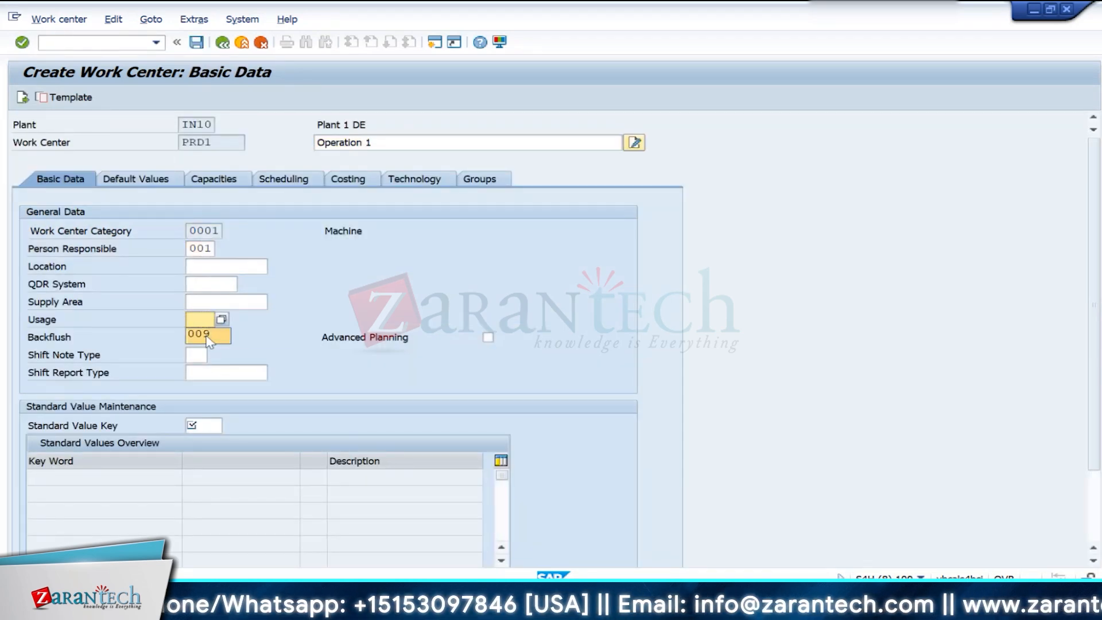
pyautogui.click(224, 322)
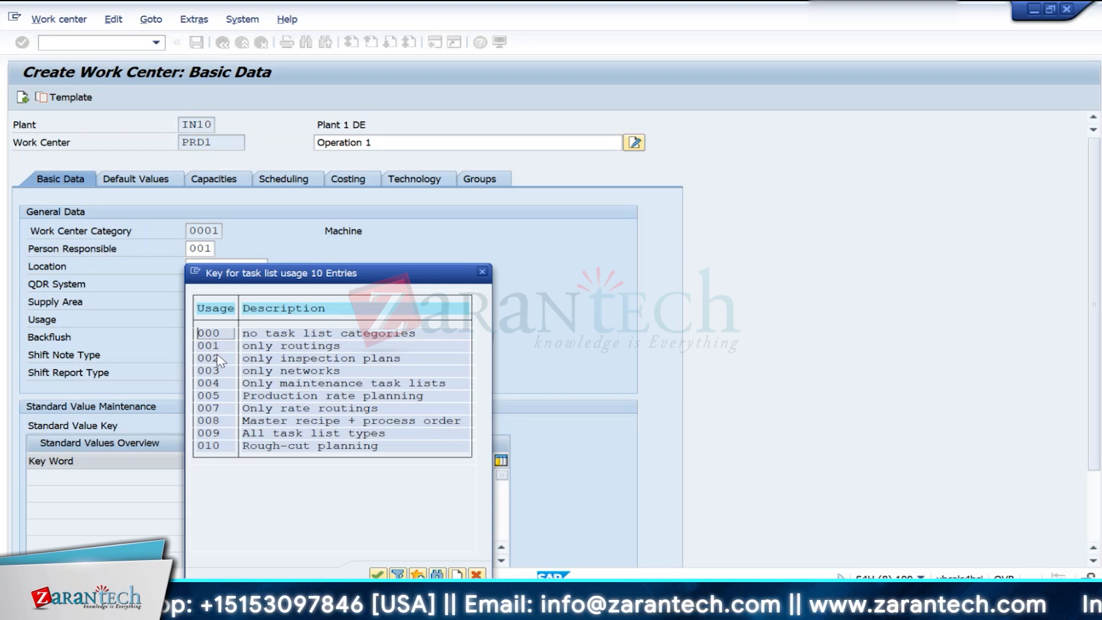
pyautogui.doubleClick(208, 434)
# - Set the standard value key to SAP0 (No standard values) and confirm the entries
pyautogui.click(202, 428)
pyautogui.click(230, 426)
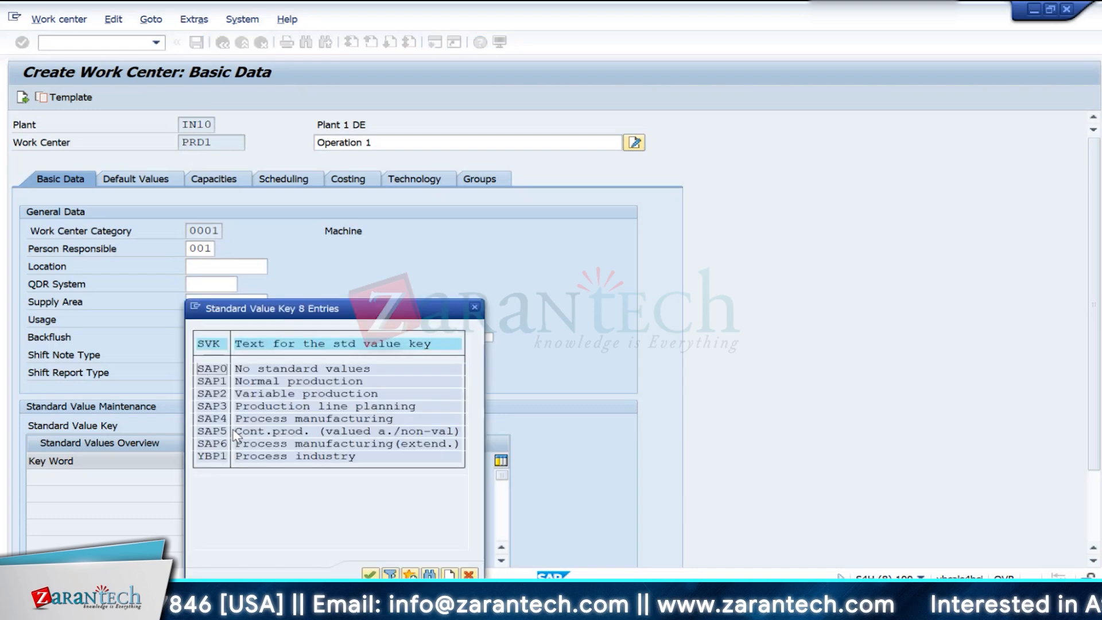
pyautogui.doubleClick(216, 371)
pyautogui.press('Return')
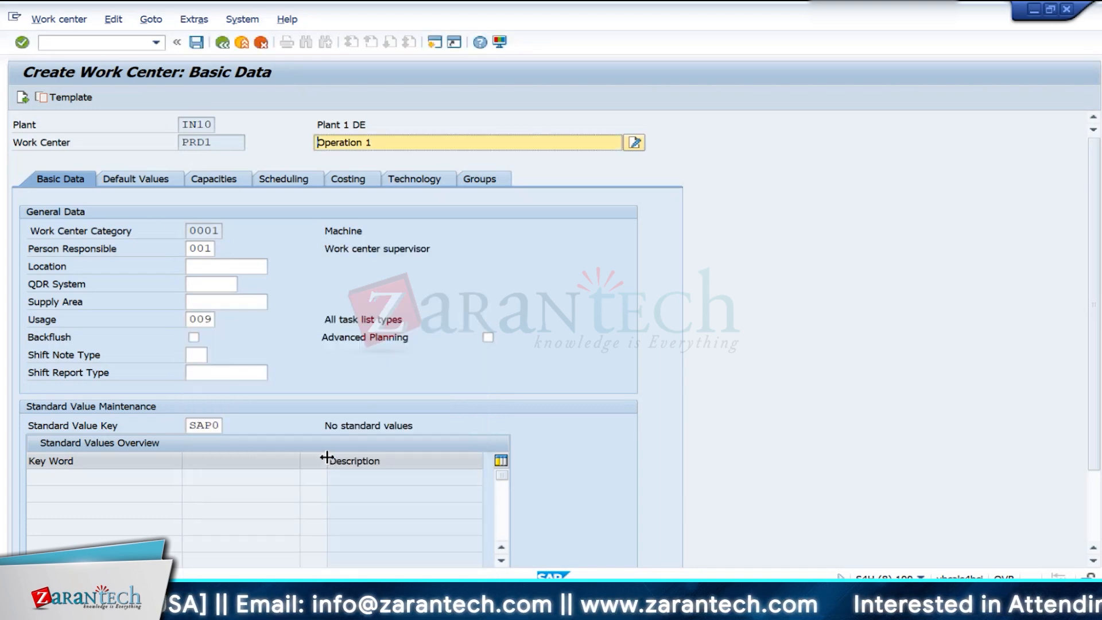
# - Assign control key PP01 in the operation default values and confirm it
pyautogui.click(136, 179)
pyautogui.press('BackSpace')
pyautogui.click(198, 247)
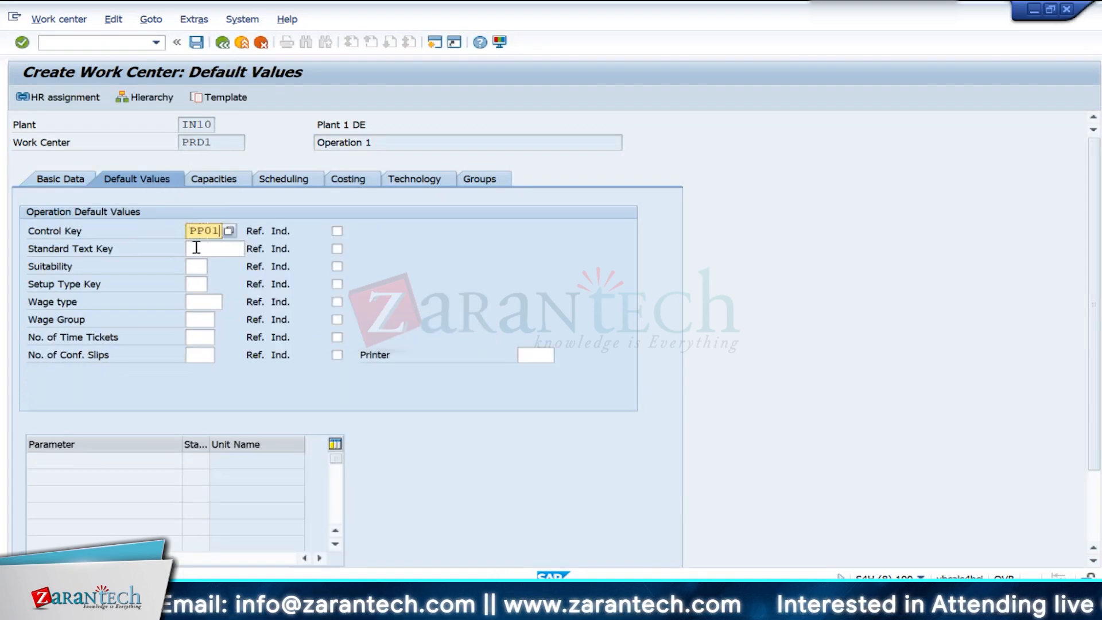
pyautogui.press('Return')
# - Assign cost center IN10PRD1 in the work center's costing data and confirm it
pyautogui.click(336, 185)
pyautogui.click(173, 371)
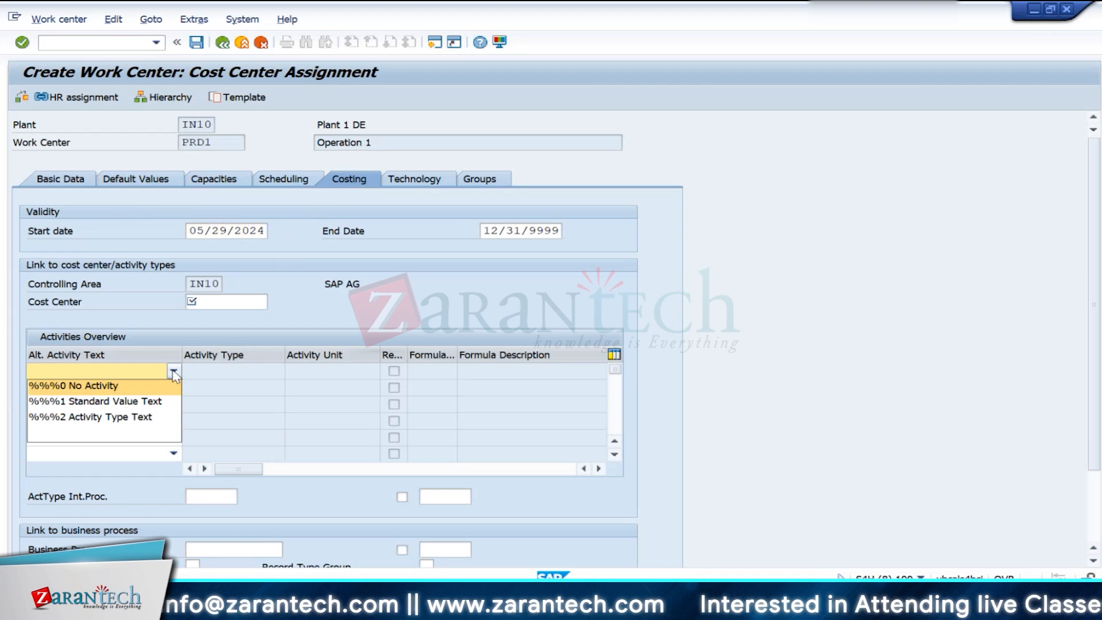
pyautogui.click(75, 185)
pyautogui.click(236, 302)
pyautogui.press('BackSpace')
pyautogui.click(228, 320)
pyautogui.press('Return')
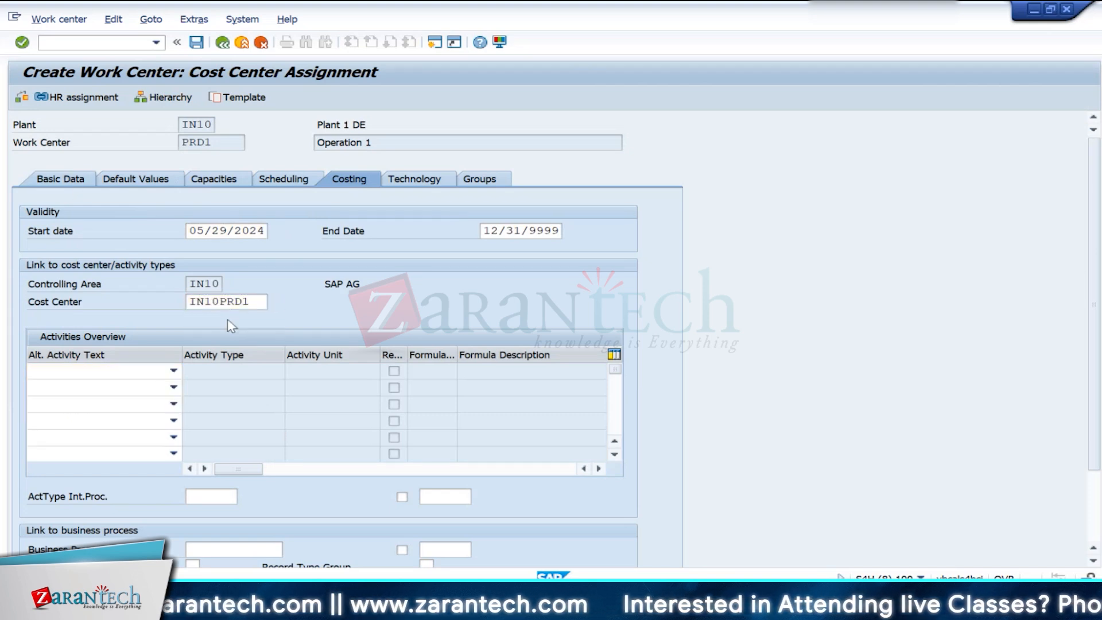
# - Set the standard value key to SAP2 (Variable production) and keep the Setup maintenance rule at no checking
pyautogui.click(58, 176)
pyautogui.click(205, 425)
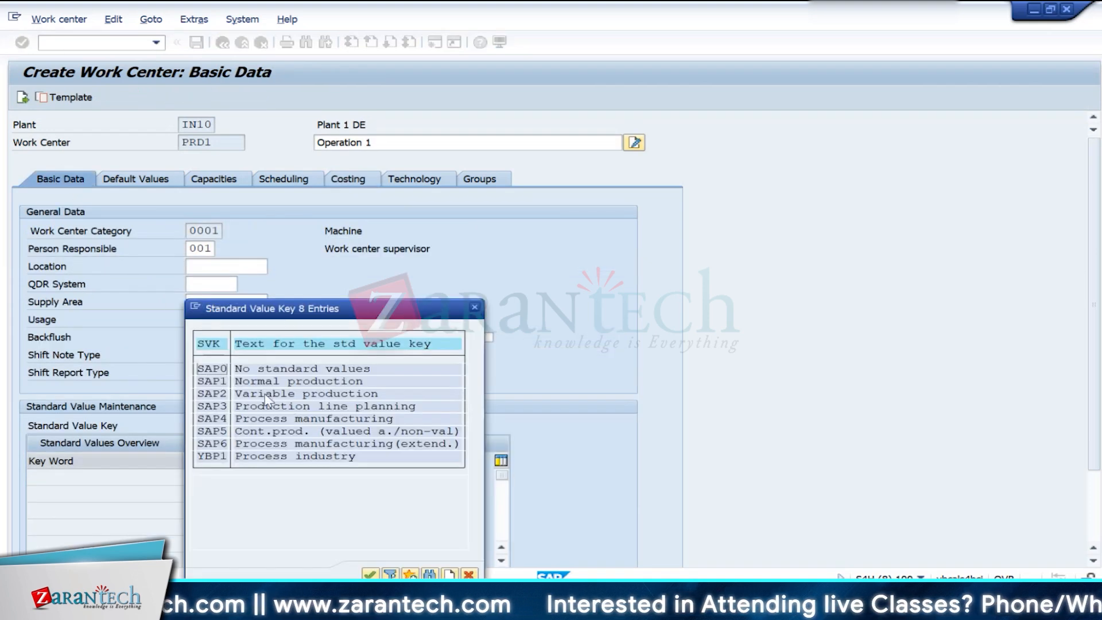
pyautogui.doubleClick(214, 394)
pyautogui.click(242, 476)
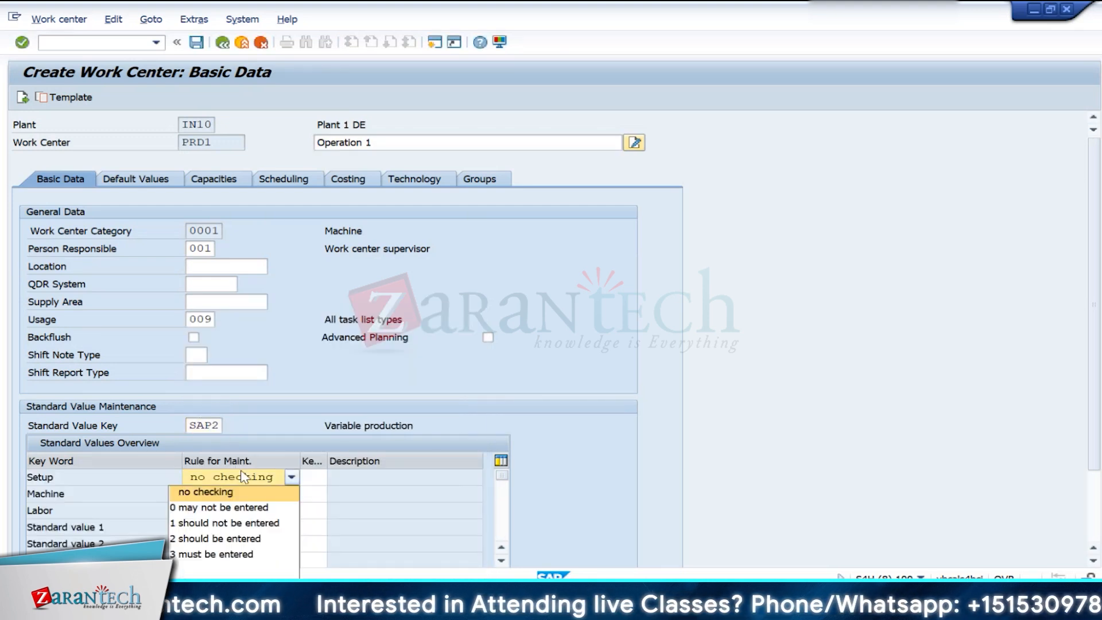
pyautogui.click(241, 492)
pyautogui.click(313, 477)
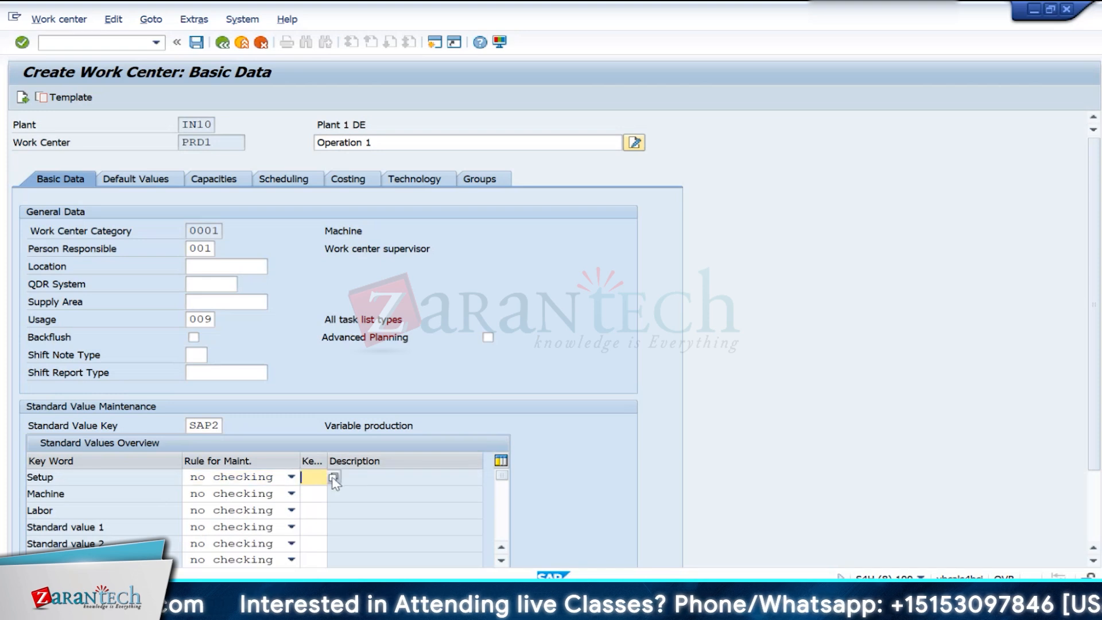
pyautogui.click(334, 478)
pyautogui.click(391, 247)
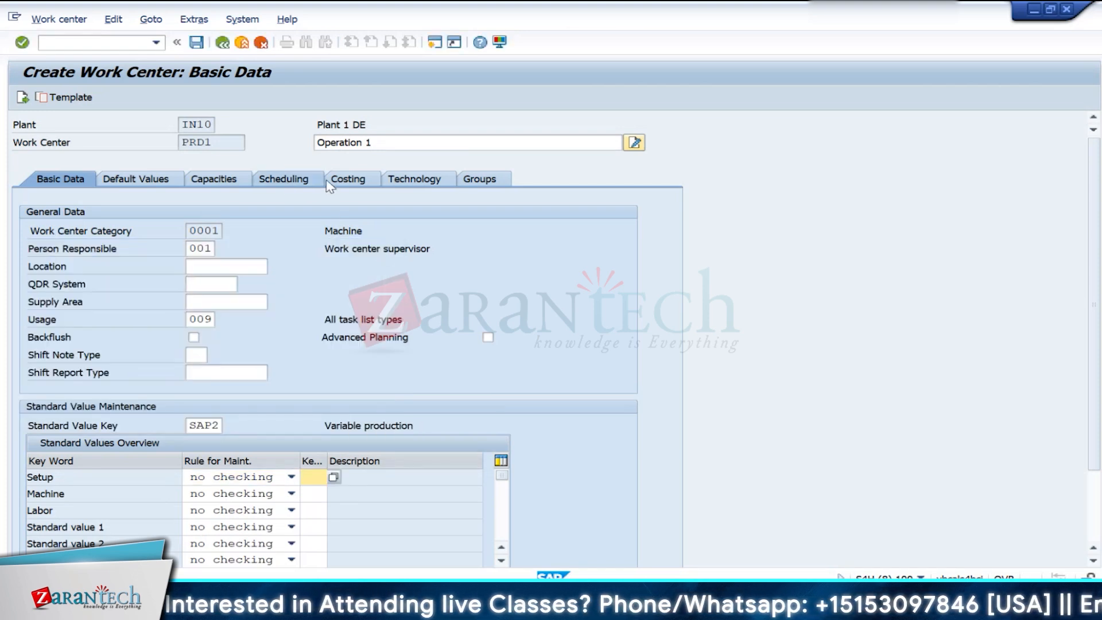
# - Assign activity type M100 to the Setup activity in costing, and look up the activity types offered for Machine
pyautogui.click(347, 178)
pyautogui.click(286, 373)
pyautogui.click(291, 370)
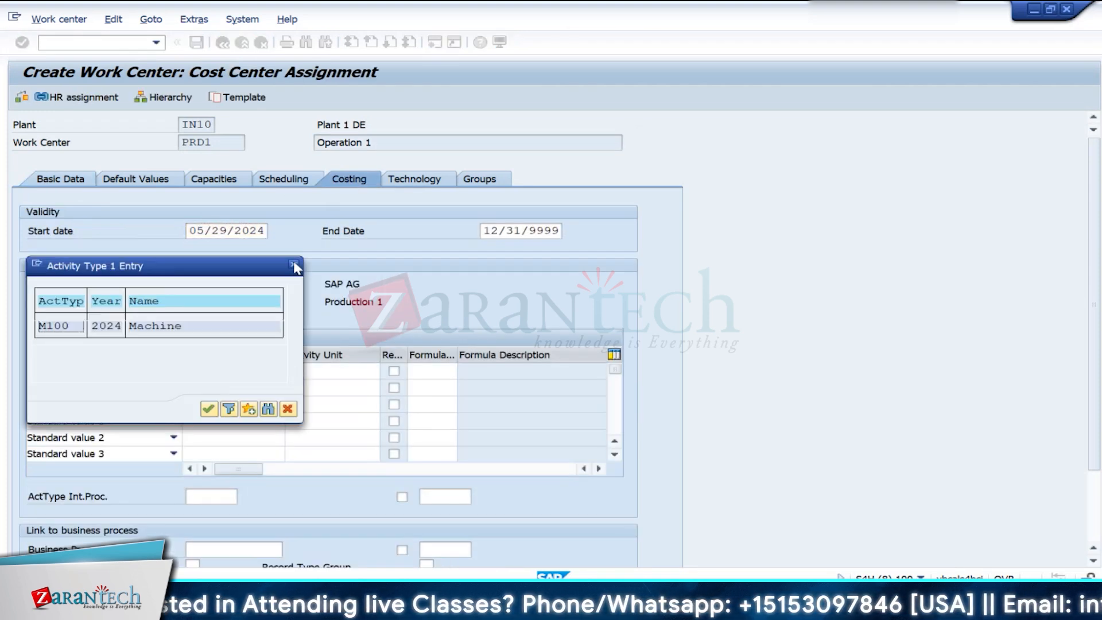
pyautogui.doubleClick(51, 327)
pyautogui.click(251, 388)
pyautogui.click(291, 387)
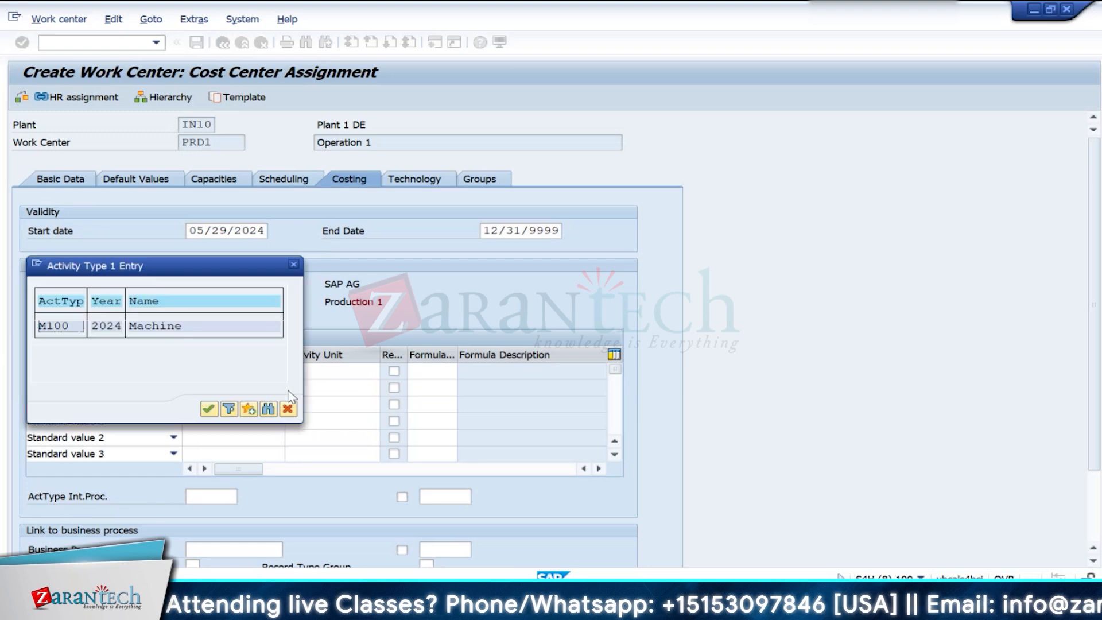
pyautogui.click(294, 265)
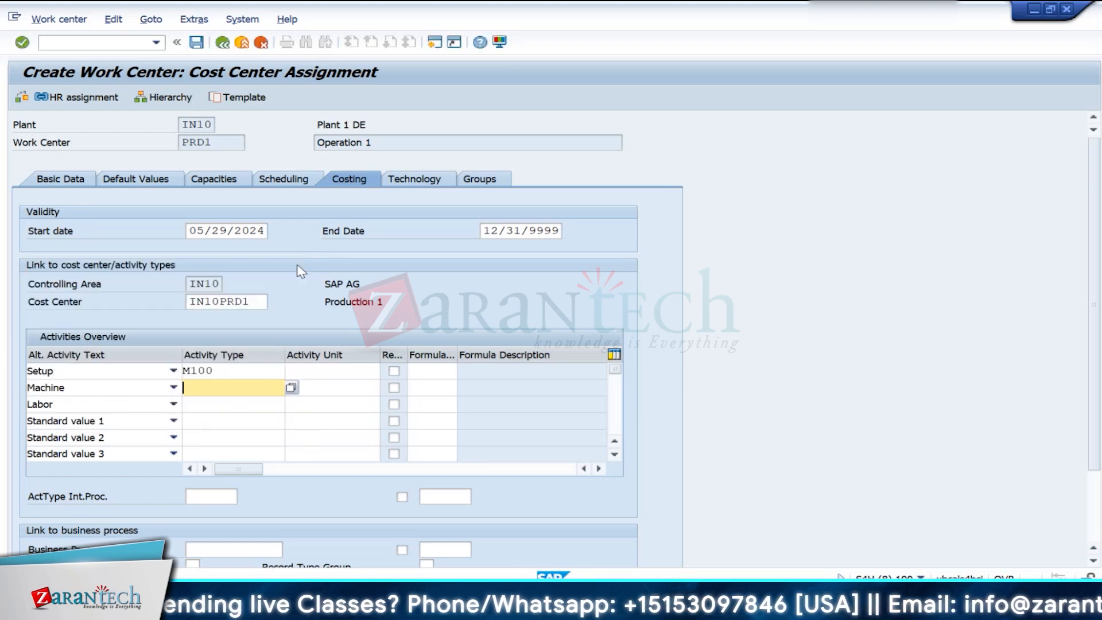
pyautogui.click(437, 46)
pyautogui.write('kp26')
pyautogui.press('Return')
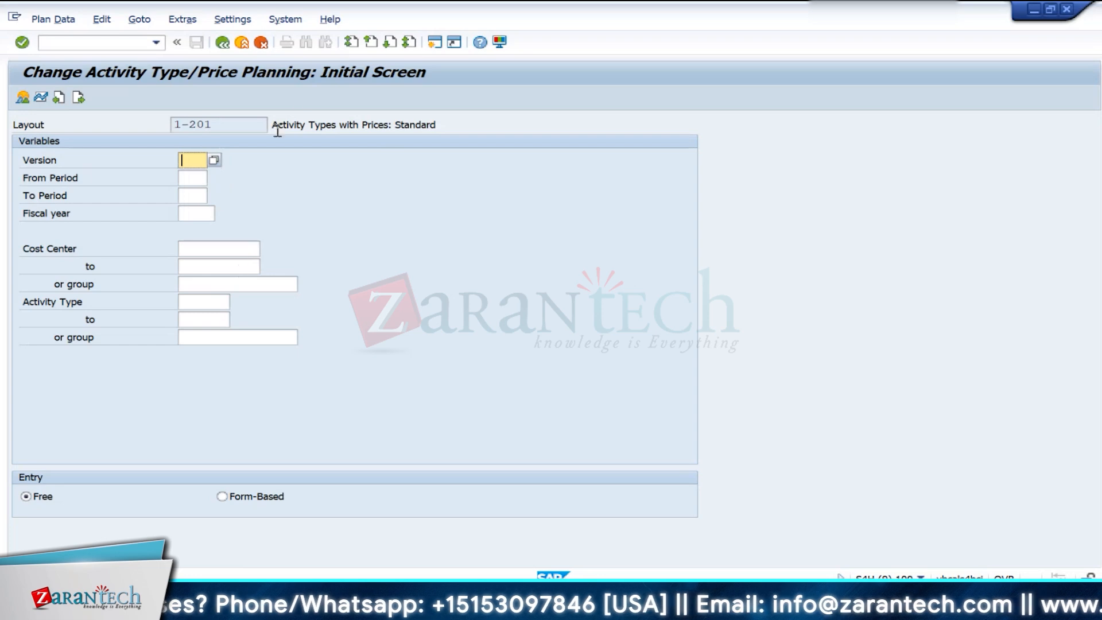
pyautogui.click(242, 44)
# - Display the activity types of controlling area IN10 from table CSLA in the Data Browser, and widen the activity type column
pyautogui.press('Return')
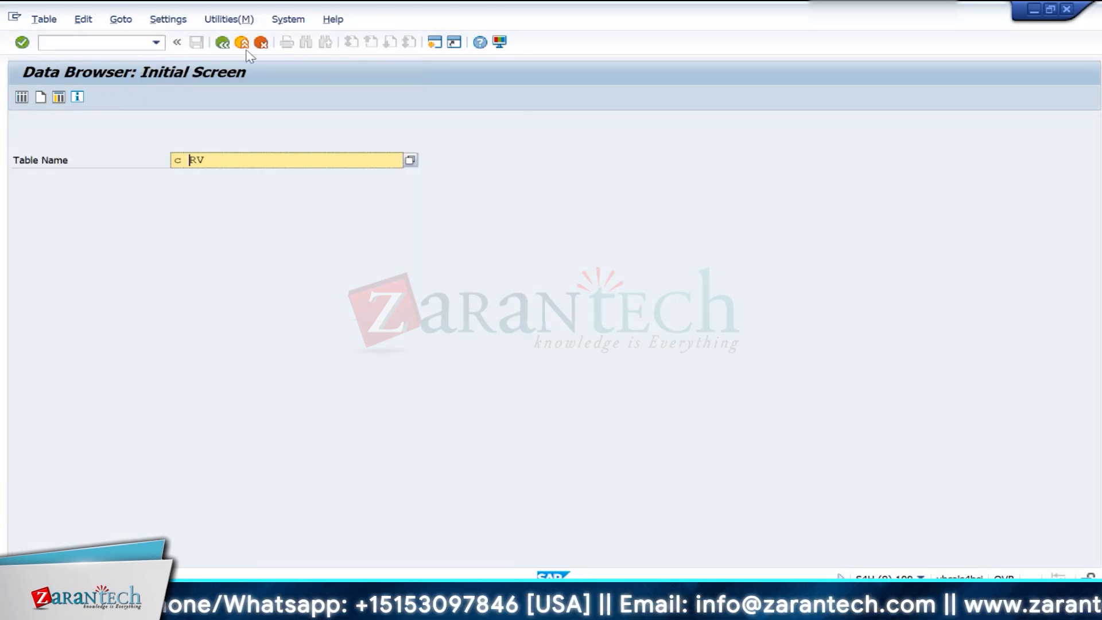
pyautogui.write('sla')
pyautogui.press('Return')
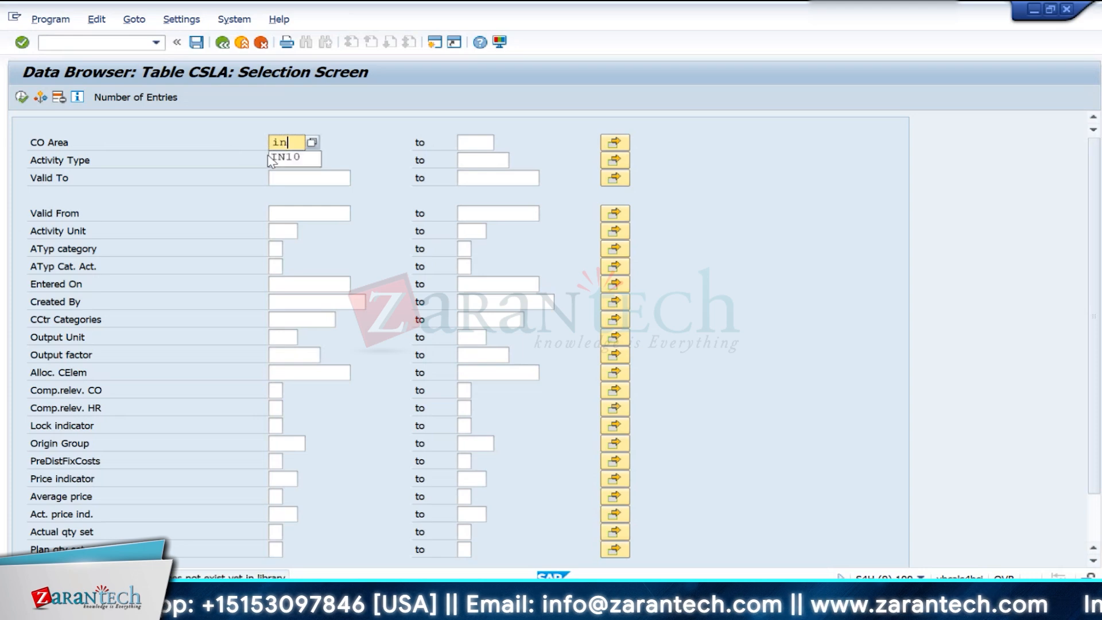
pyautogui.click(22, 97)
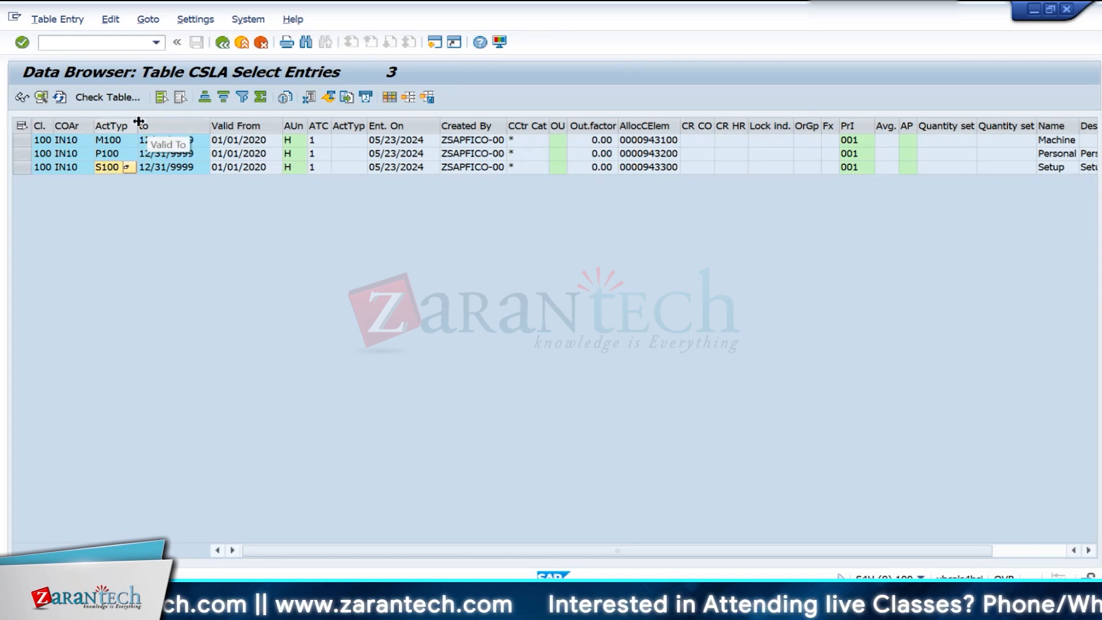
pyautogui.moveTo(138, 122); pyautogui.dragTo(164, 122)
pyautogui.click(123, 128)
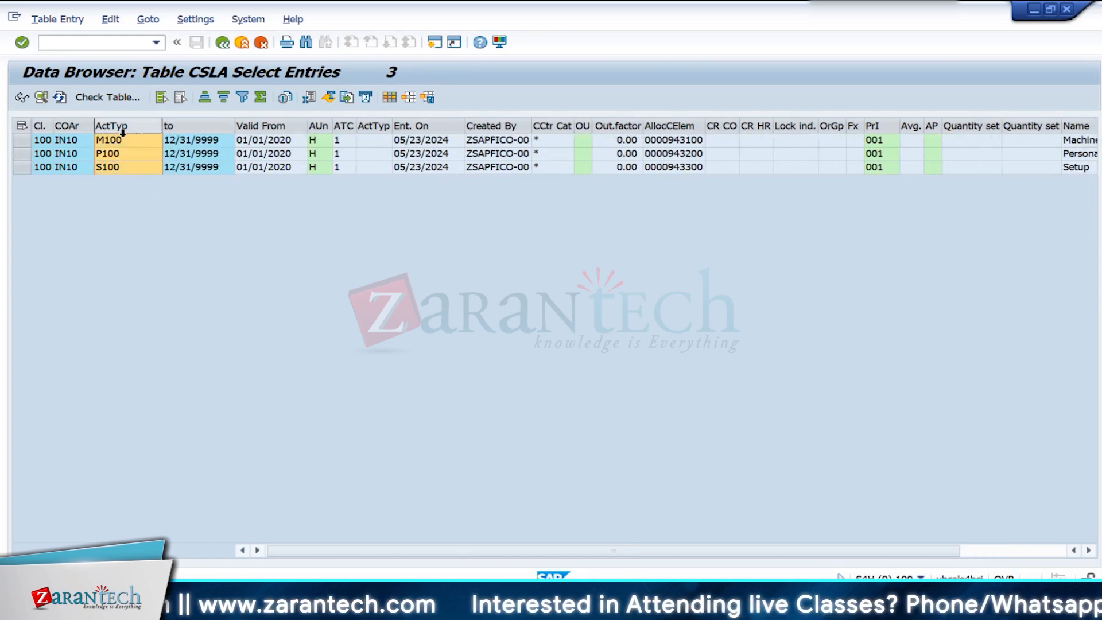
# - Switch to the G/L account session, leave it, and open the report Cost Centers: Actual/Plan/Variance (S_ALR_87013611)
pyautogui.hotkey('alt', 'Tab')
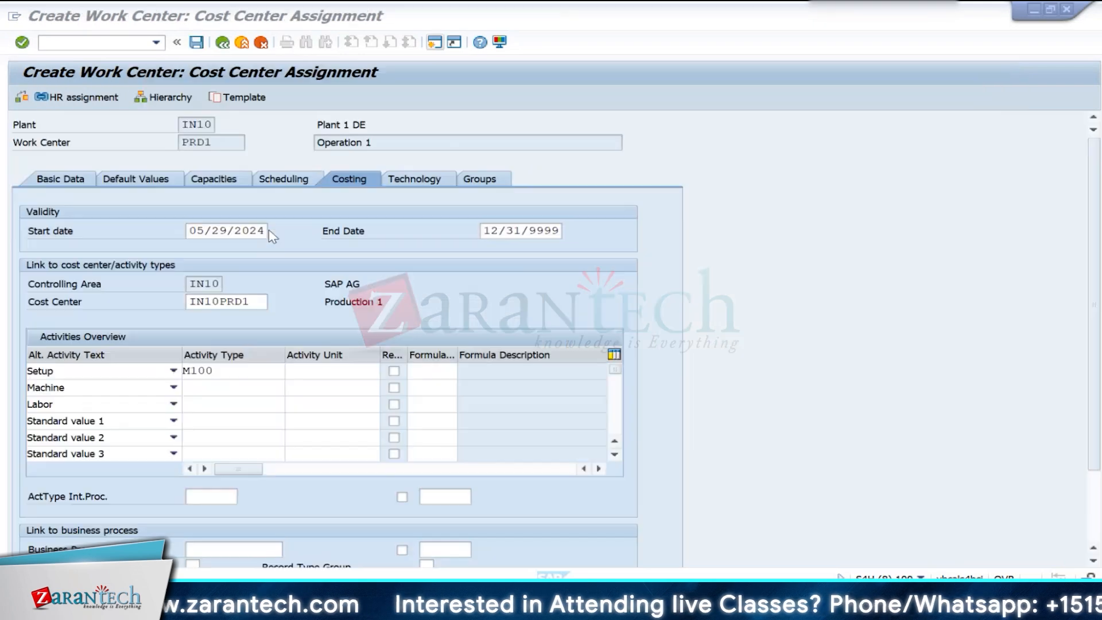
pyautogui.hotkey('alt', 'Tab')
pyautogui.hotkey('alt', 'Tab')
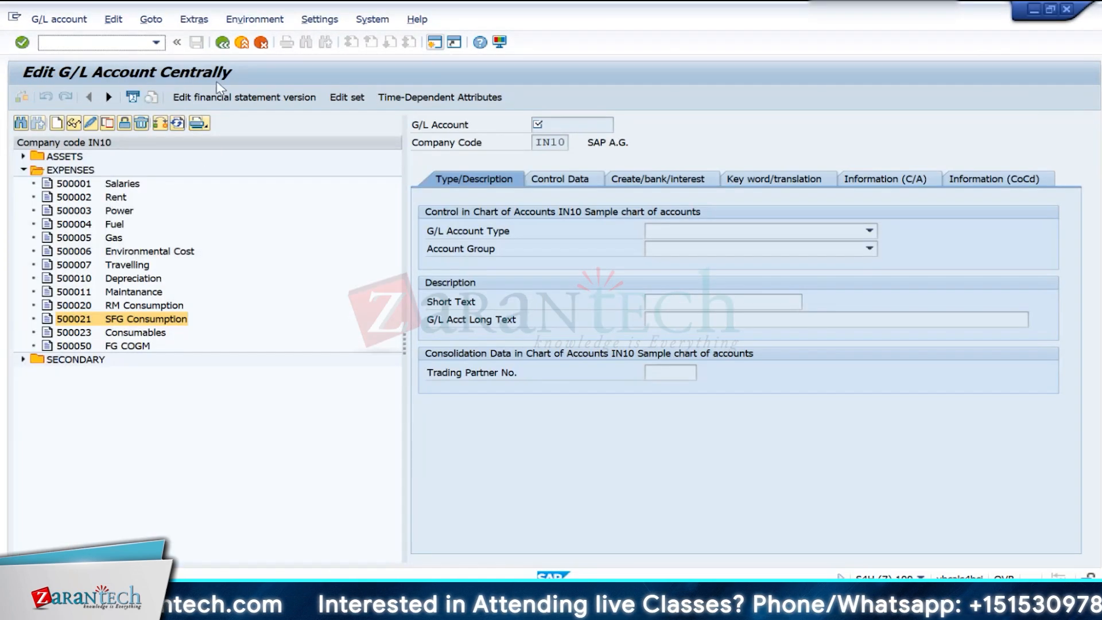
pyautogui.click(242, 43)
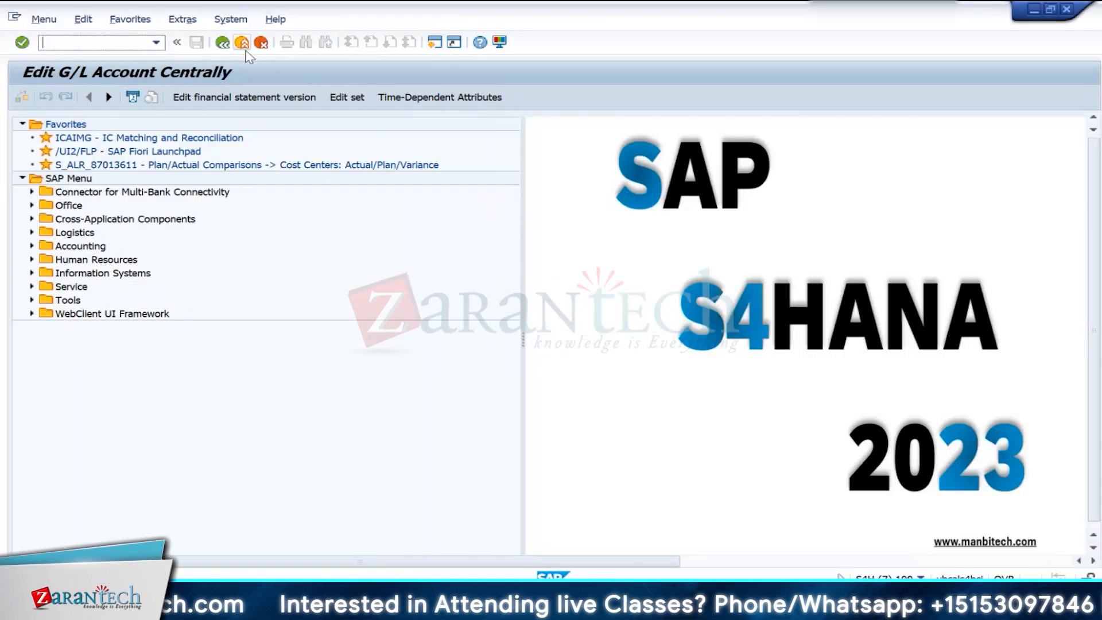
pyautogui.doubleClick(79, 165)
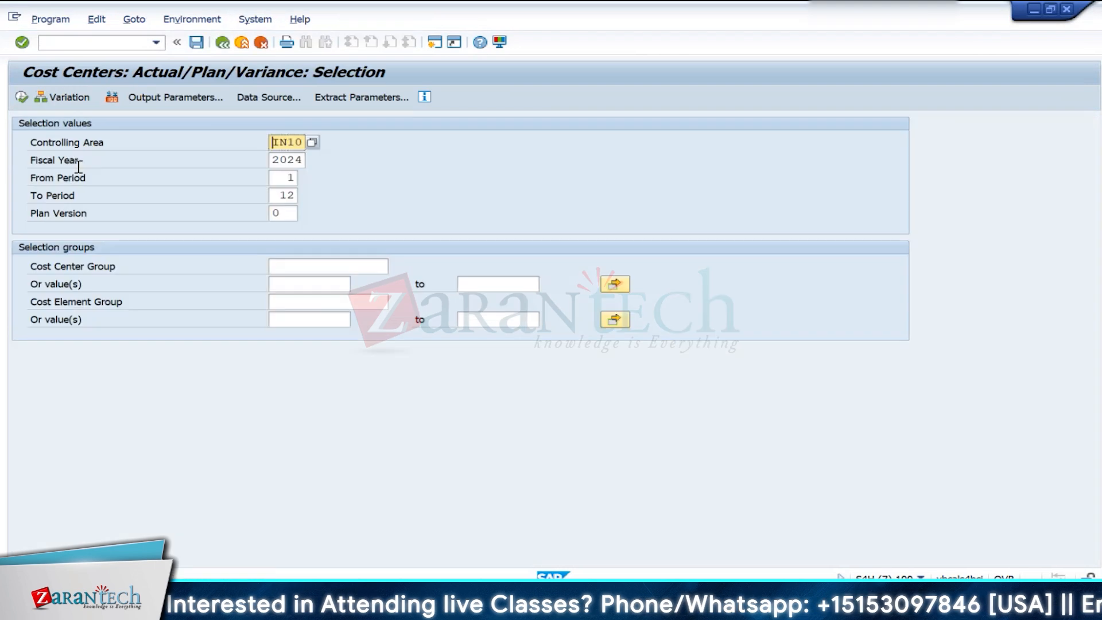
# - Run the report for controlling area IN10, fiscal year 2024, periods 1 to 12, and examine the costs and planned activity of cost center IN10PRD1
pyautogui.click(22, 97)
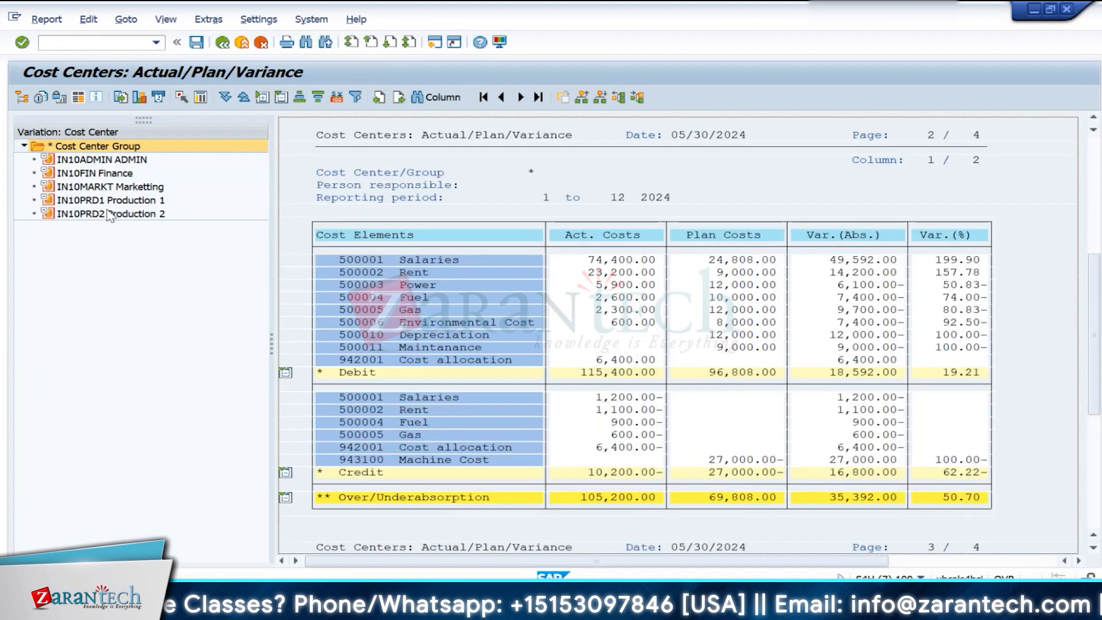
pyautogui.click(109, 200)
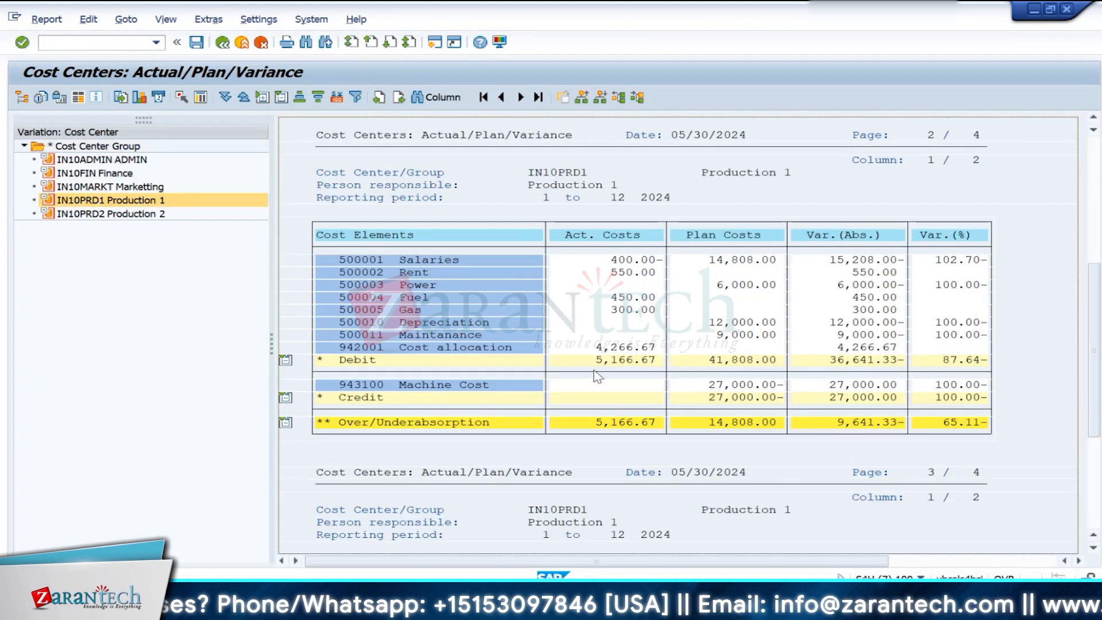
pyautogui.scroll(-3, 730, 487)
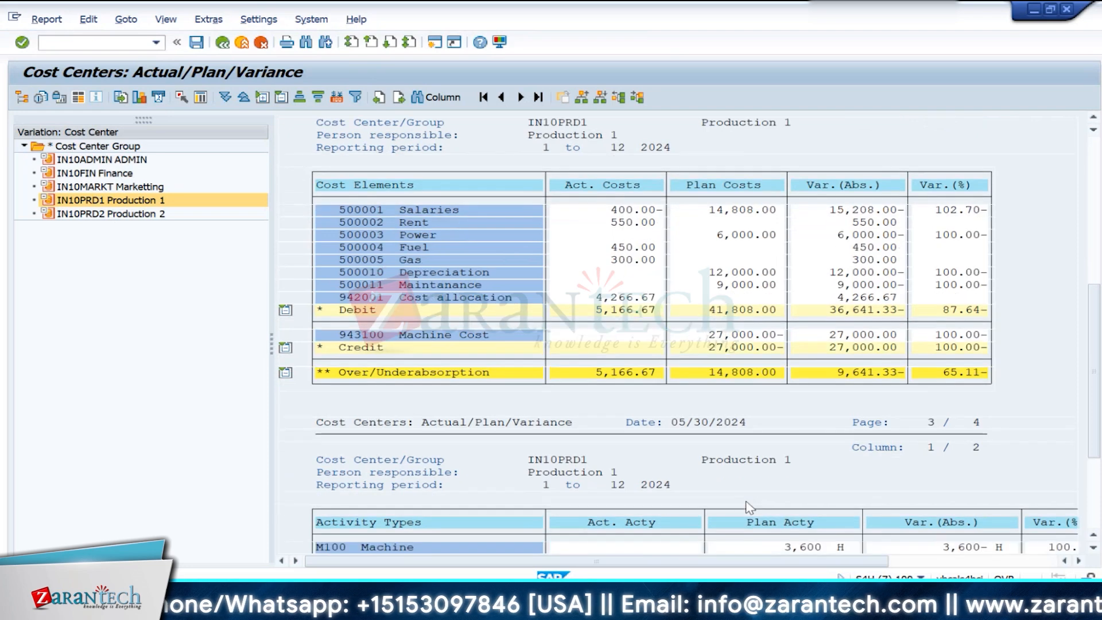
pyautogui.scroll(-3, 749, 508)
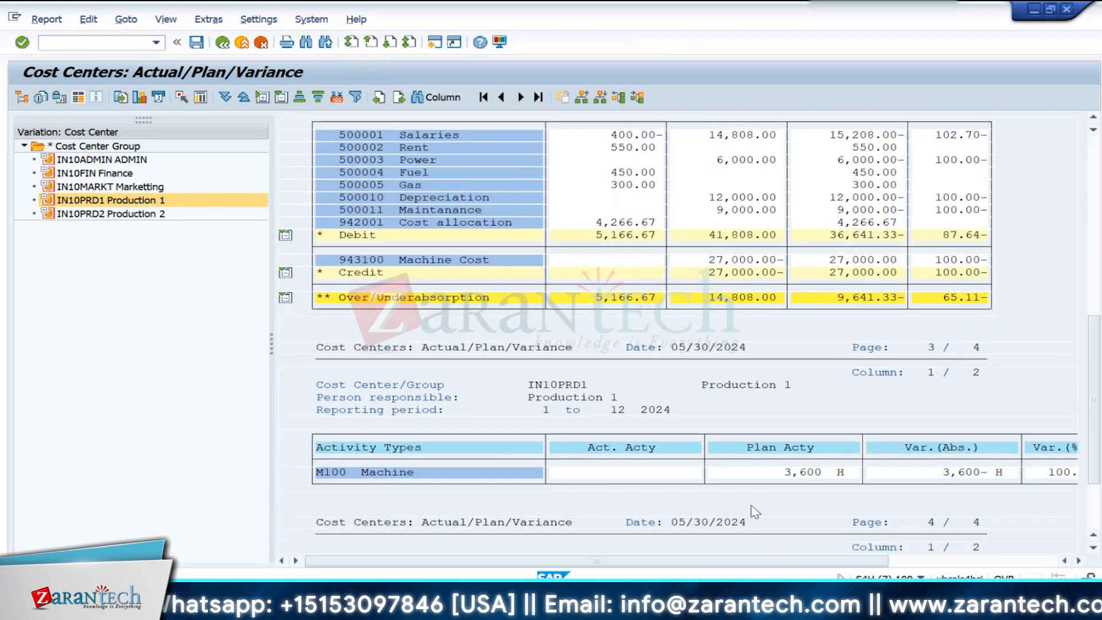
pyautogui.scroll(-2, 756, 511)
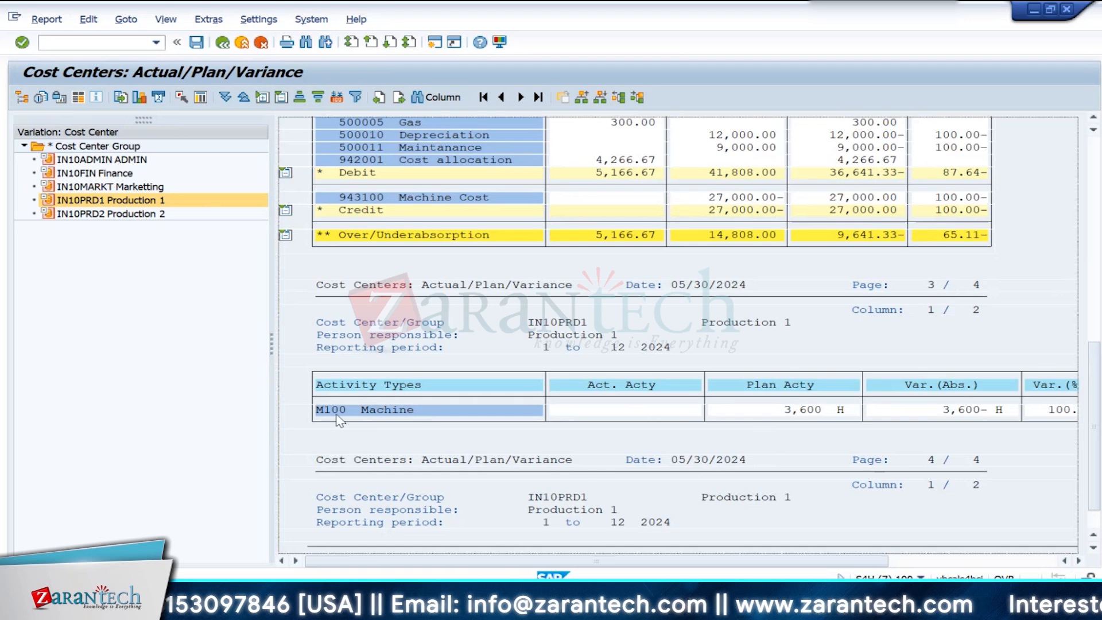
pyautogui.click(781, 411)
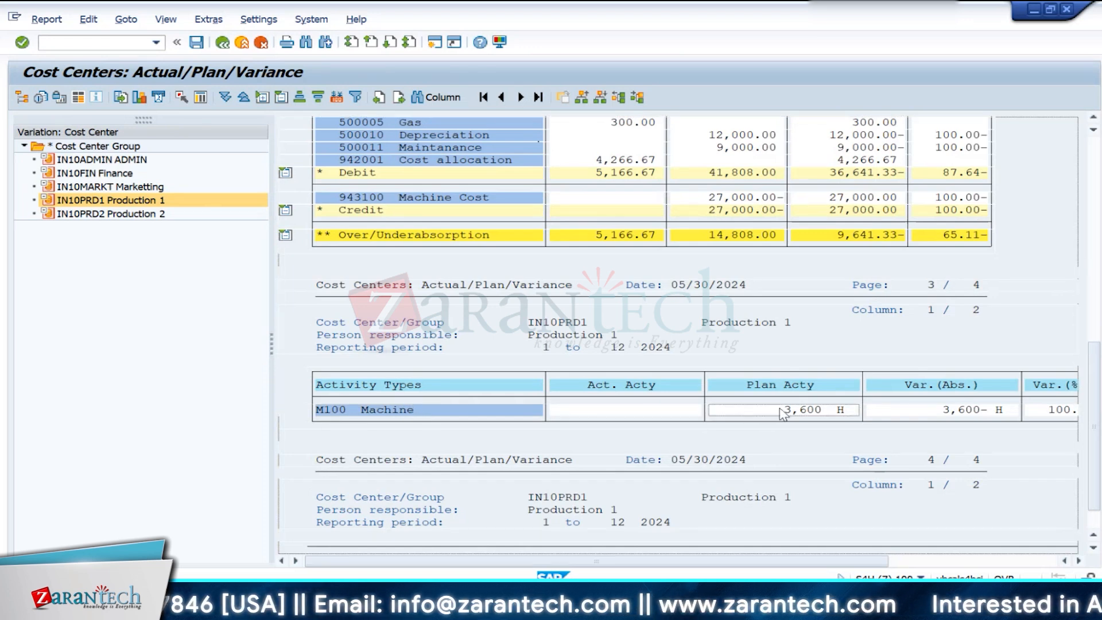
# - Check cost center IN10PRD2 in the report, and return to IN10PRD1 to review its activity types and statistical key figures
pyautogui.click(86, 214)
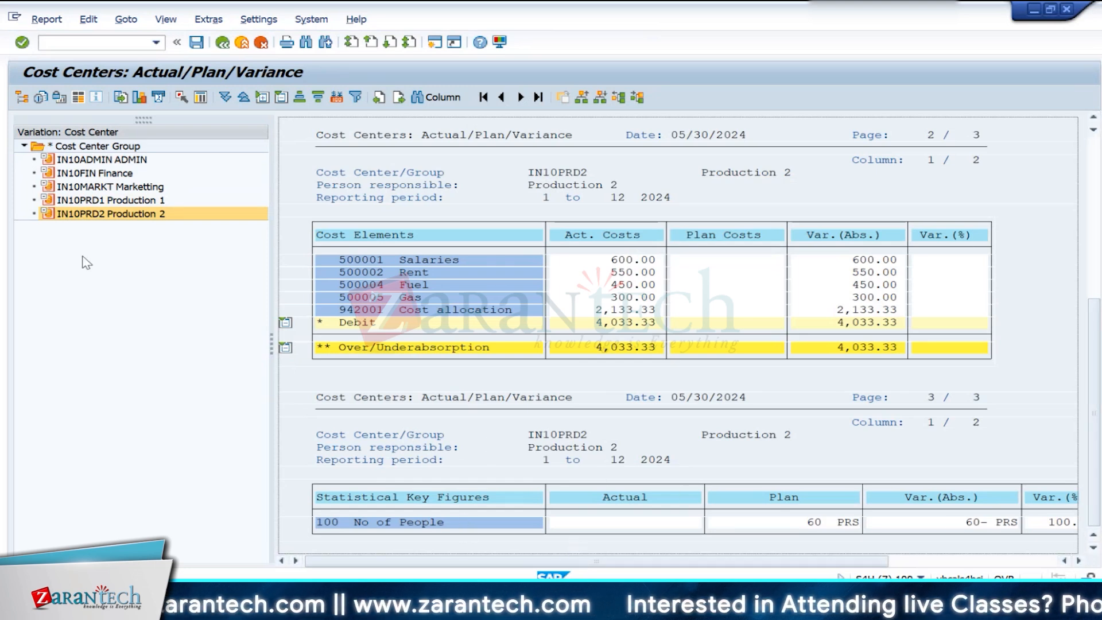
pyautogui.moveTo(732, 600)
pyautogui.click(704, 534)
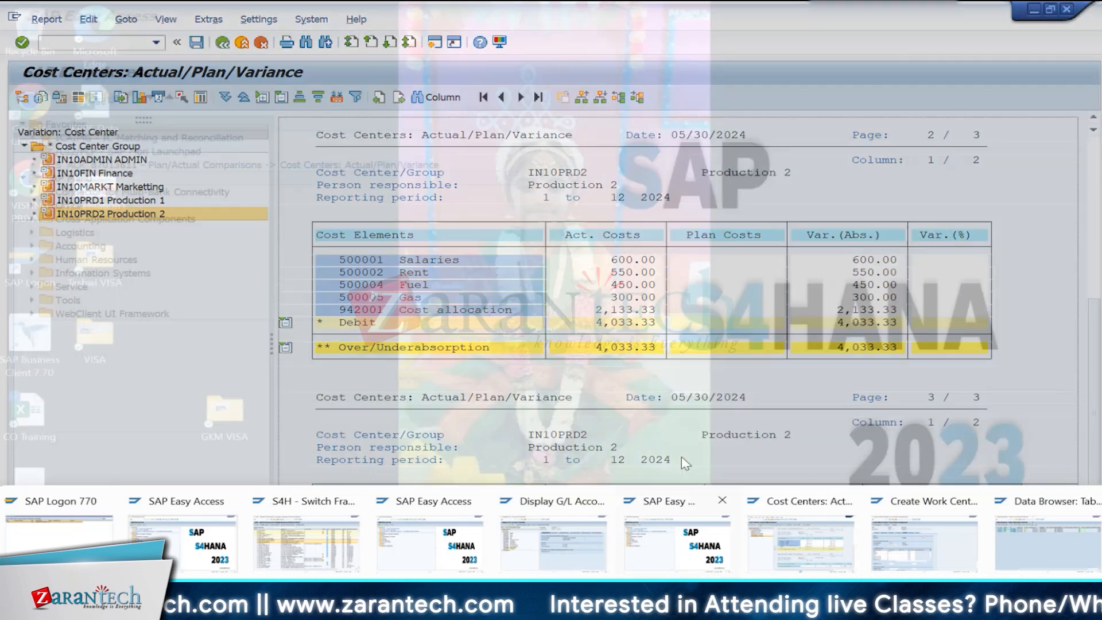
pyautogui.click(800, 539)
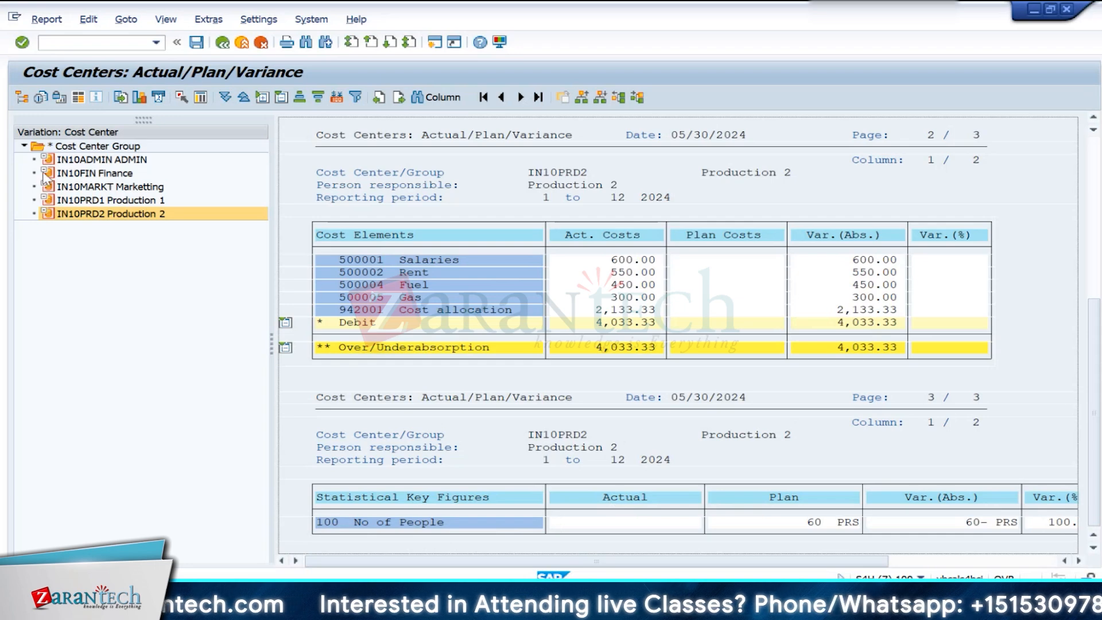
pyautogui.click(81, 201)
pyautogui.scroll(-2, 455, 394)
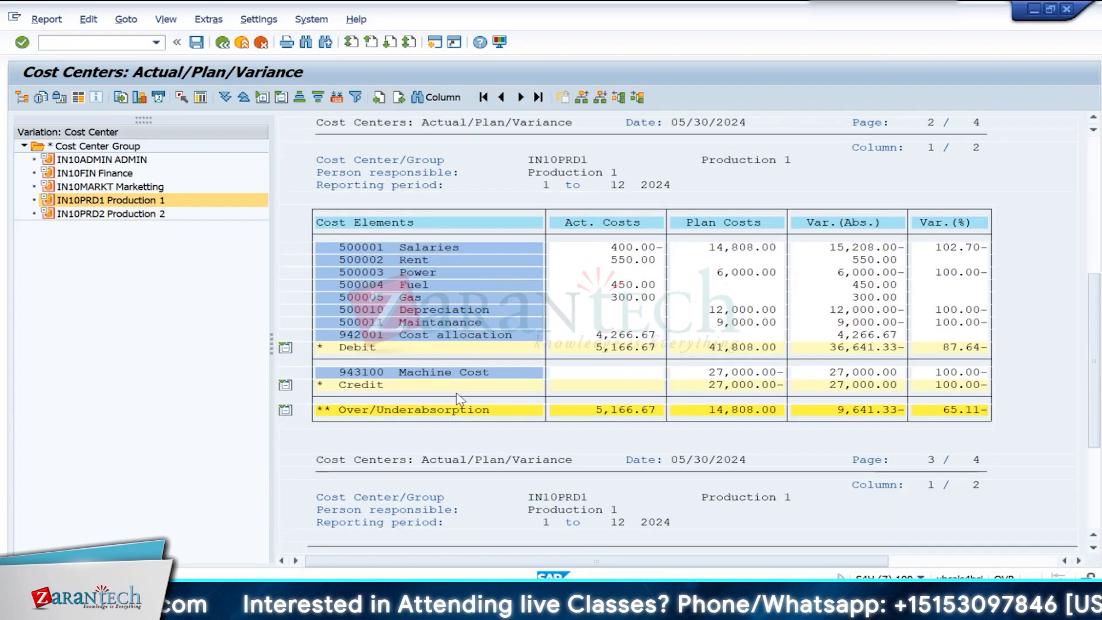
pyautogui.scroll(-3, 507, 466)
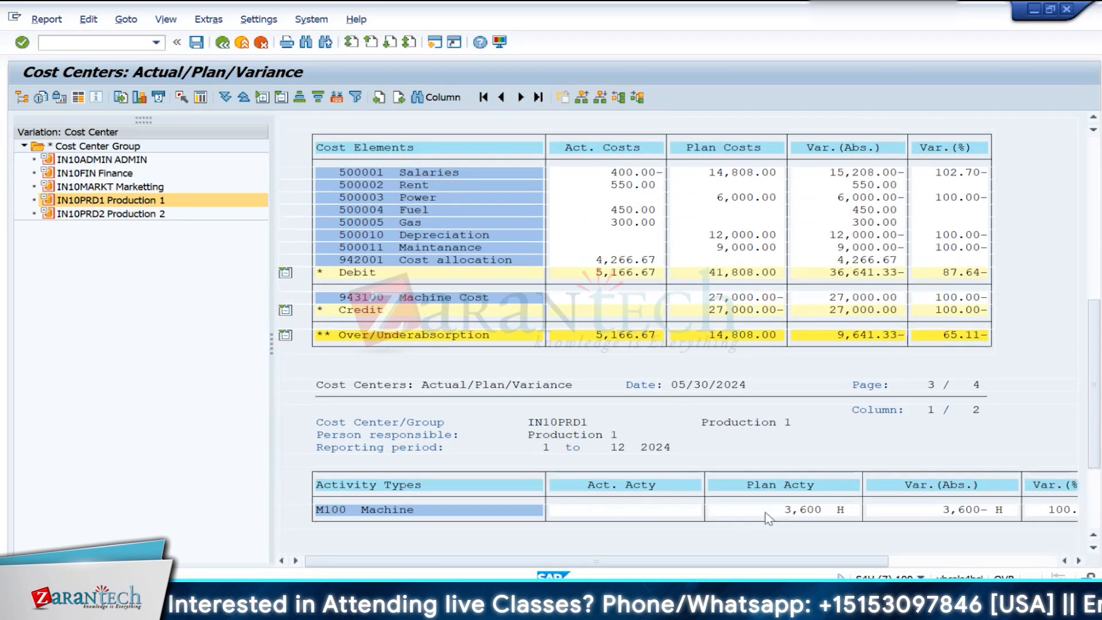
pyautogui.scroll(-3, 746, 524)
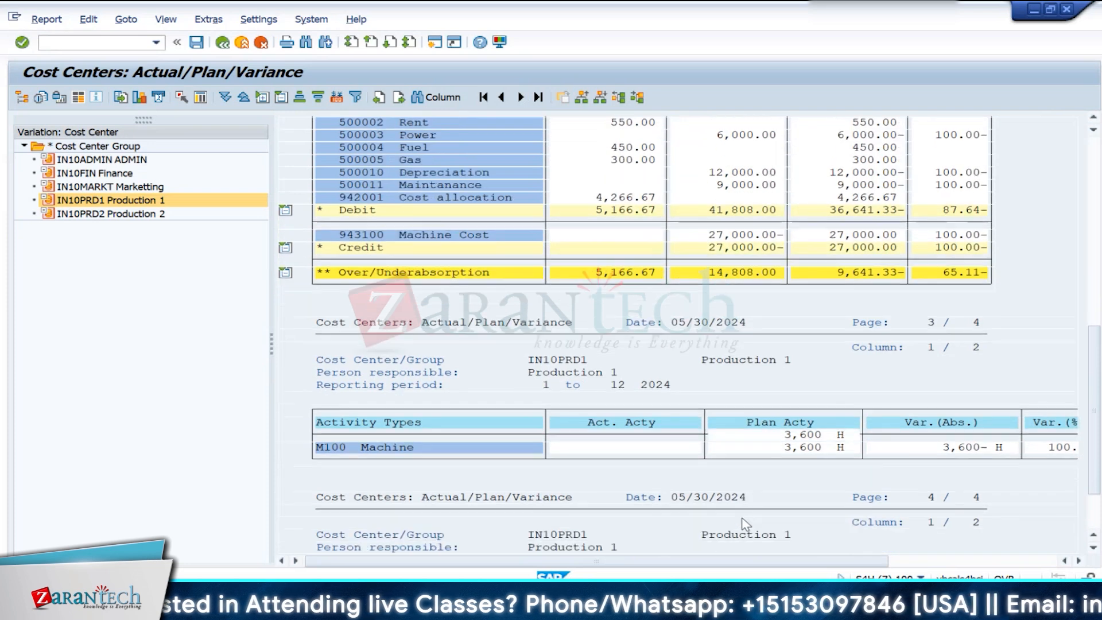
pyautogui.scroll(-2, 746, 524)
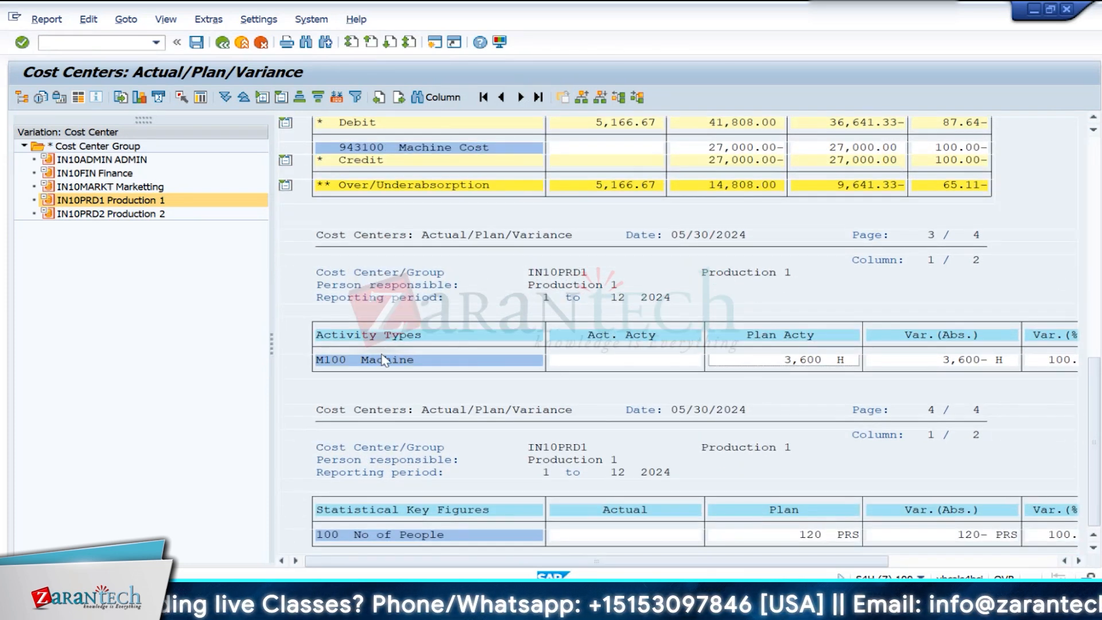
pyautogui.click(843, 360)
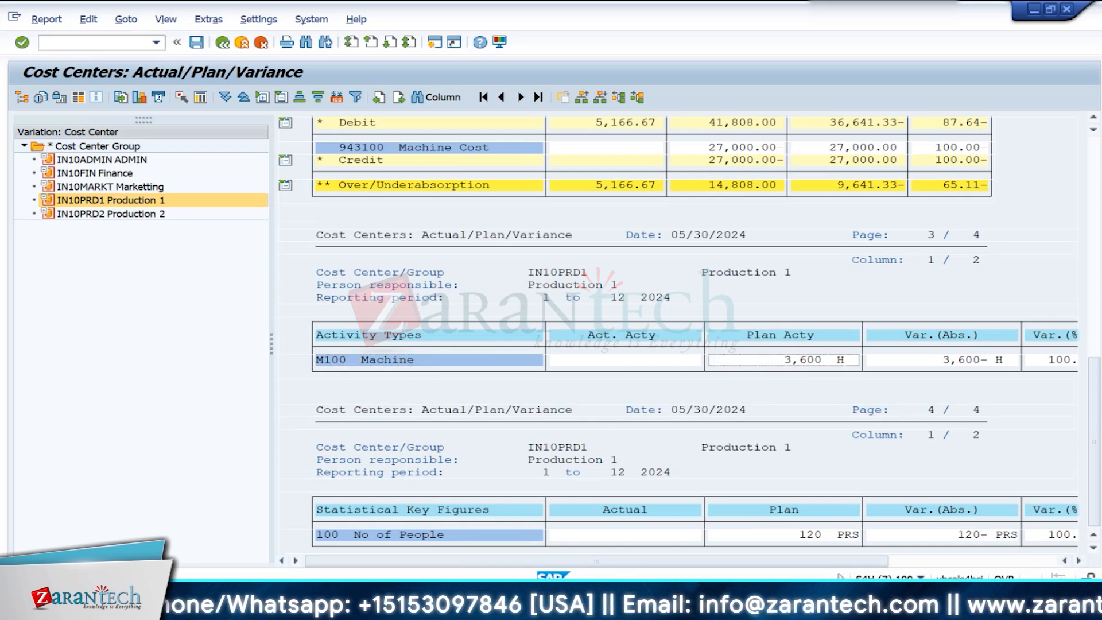
# - Return to the work center creation session and remove activity type M100 from the Setup activity
pyautogui.moveTo(749, 565)
pyautogui.click(908, 558)
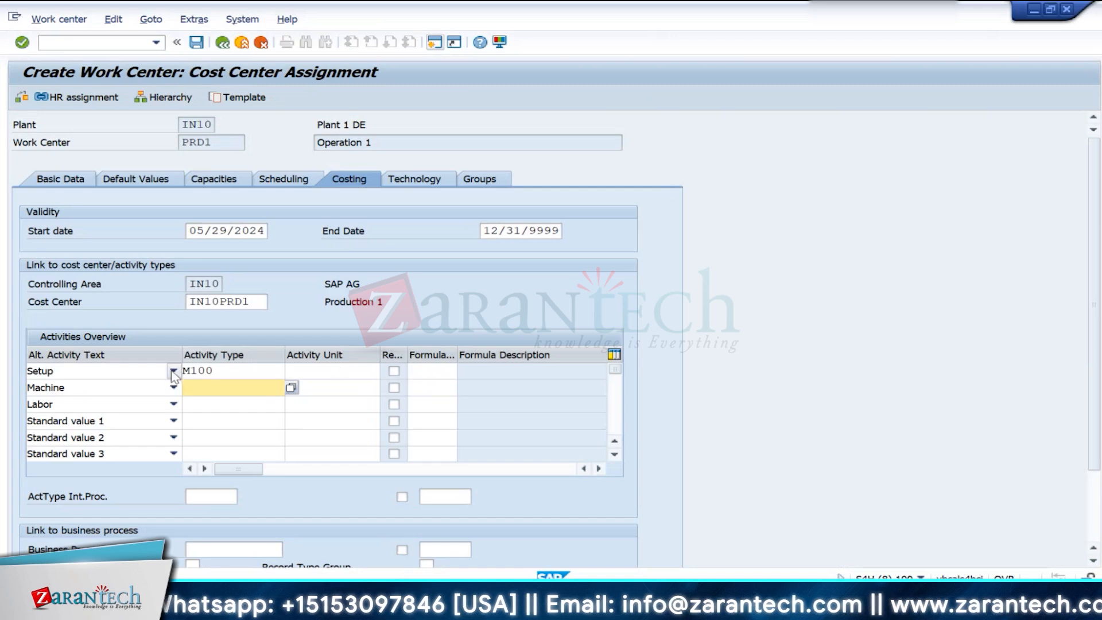
pyautogui.click(228, 374)
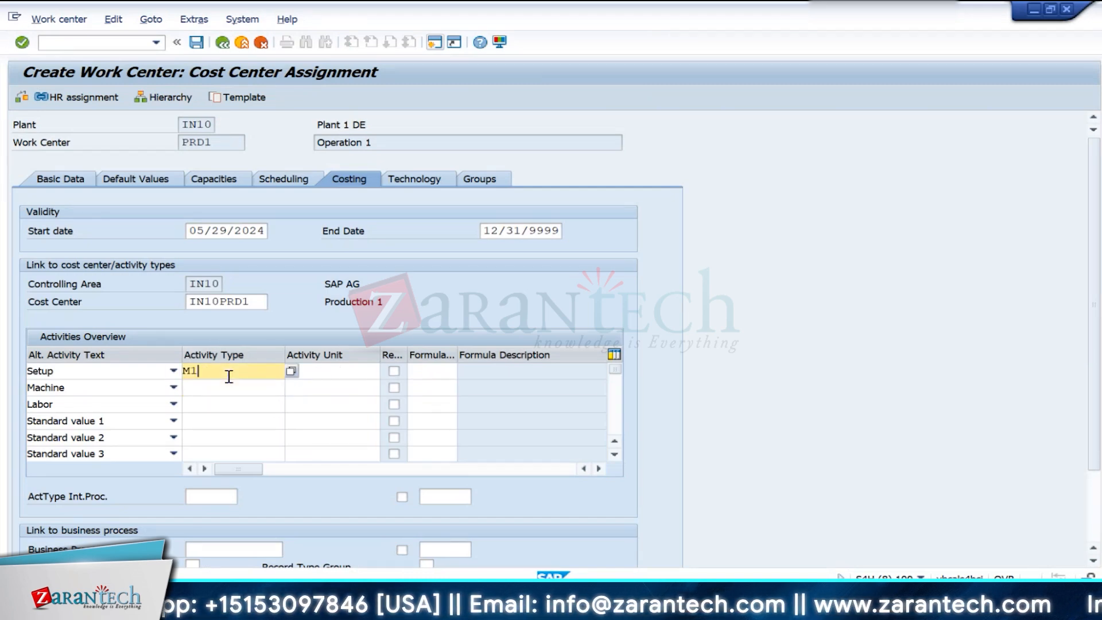